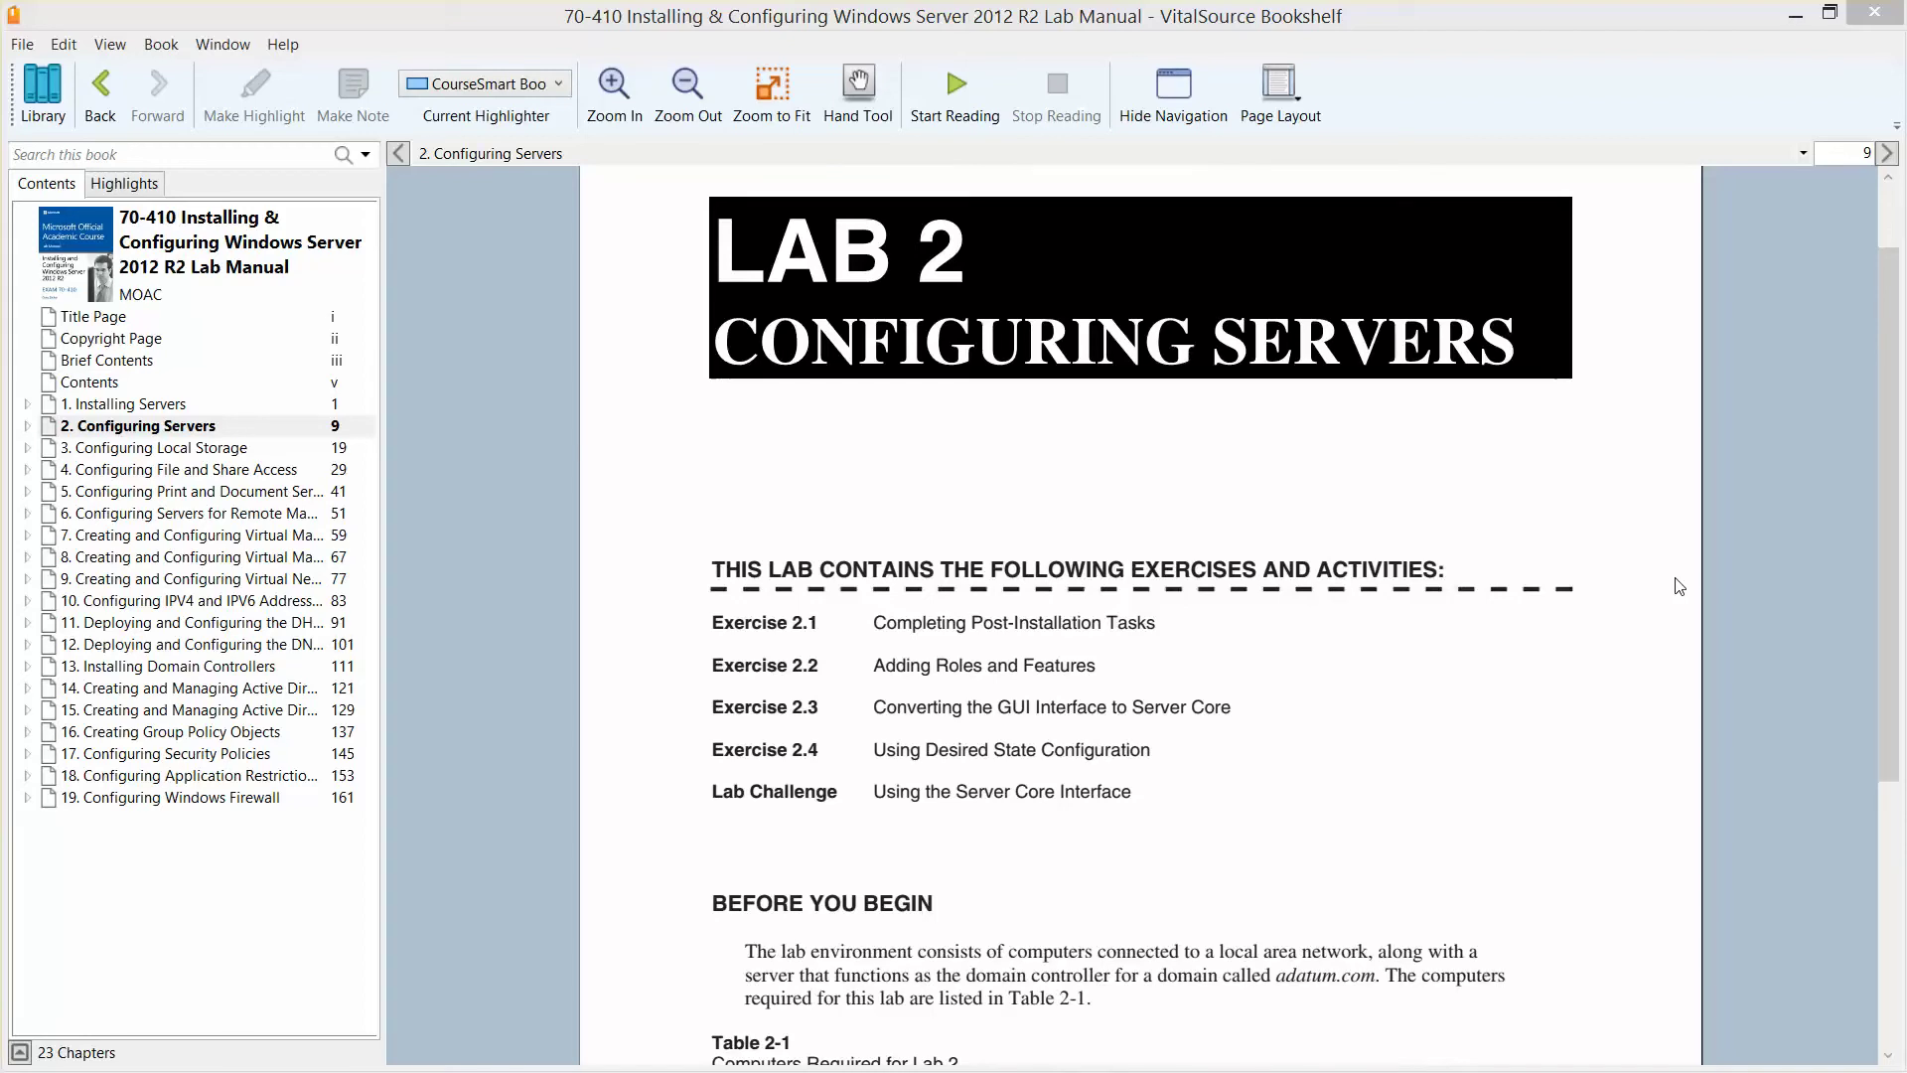
- Minimize the Bookshelf lab manual and bring the ServerA virtual machine window to the front
{"action": "left_click", "coordinate": [1797, 17]}
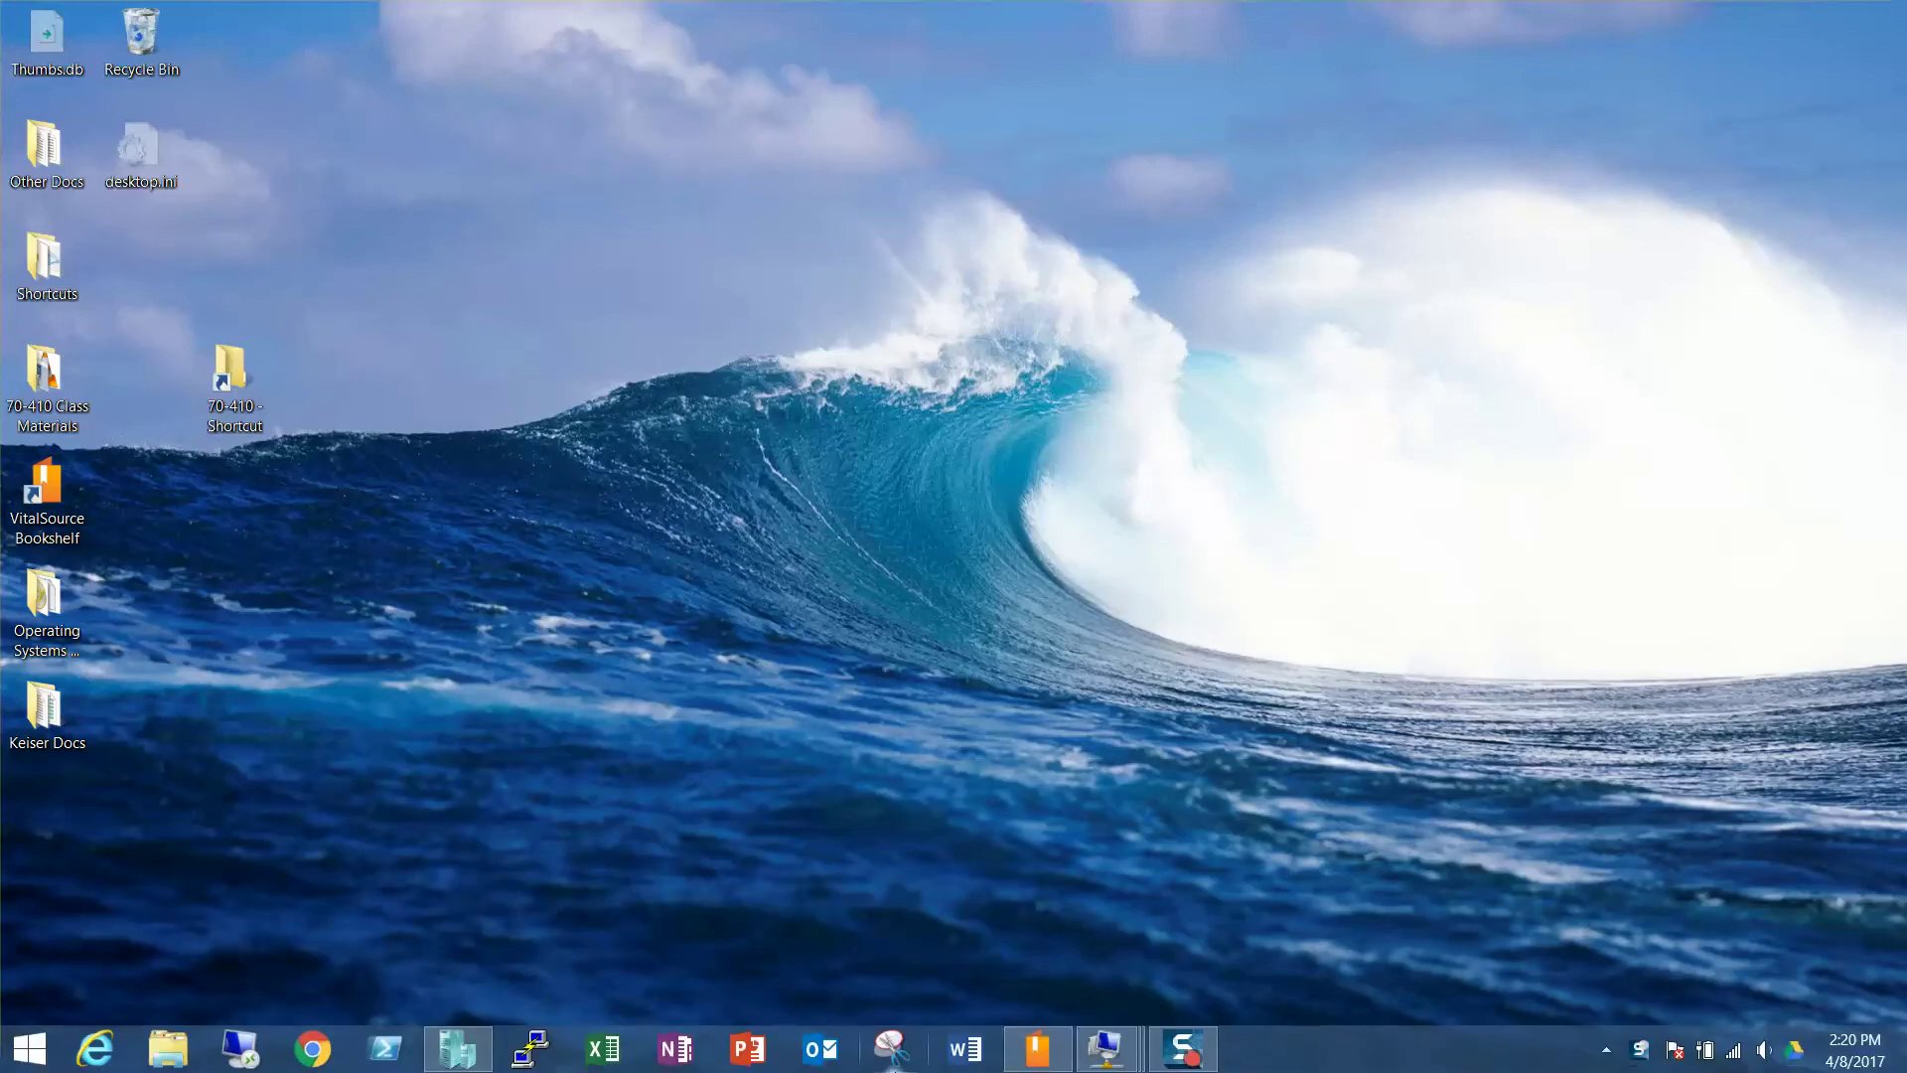
{"action": "mouse_move", "coordinate": [1107, 1050]}
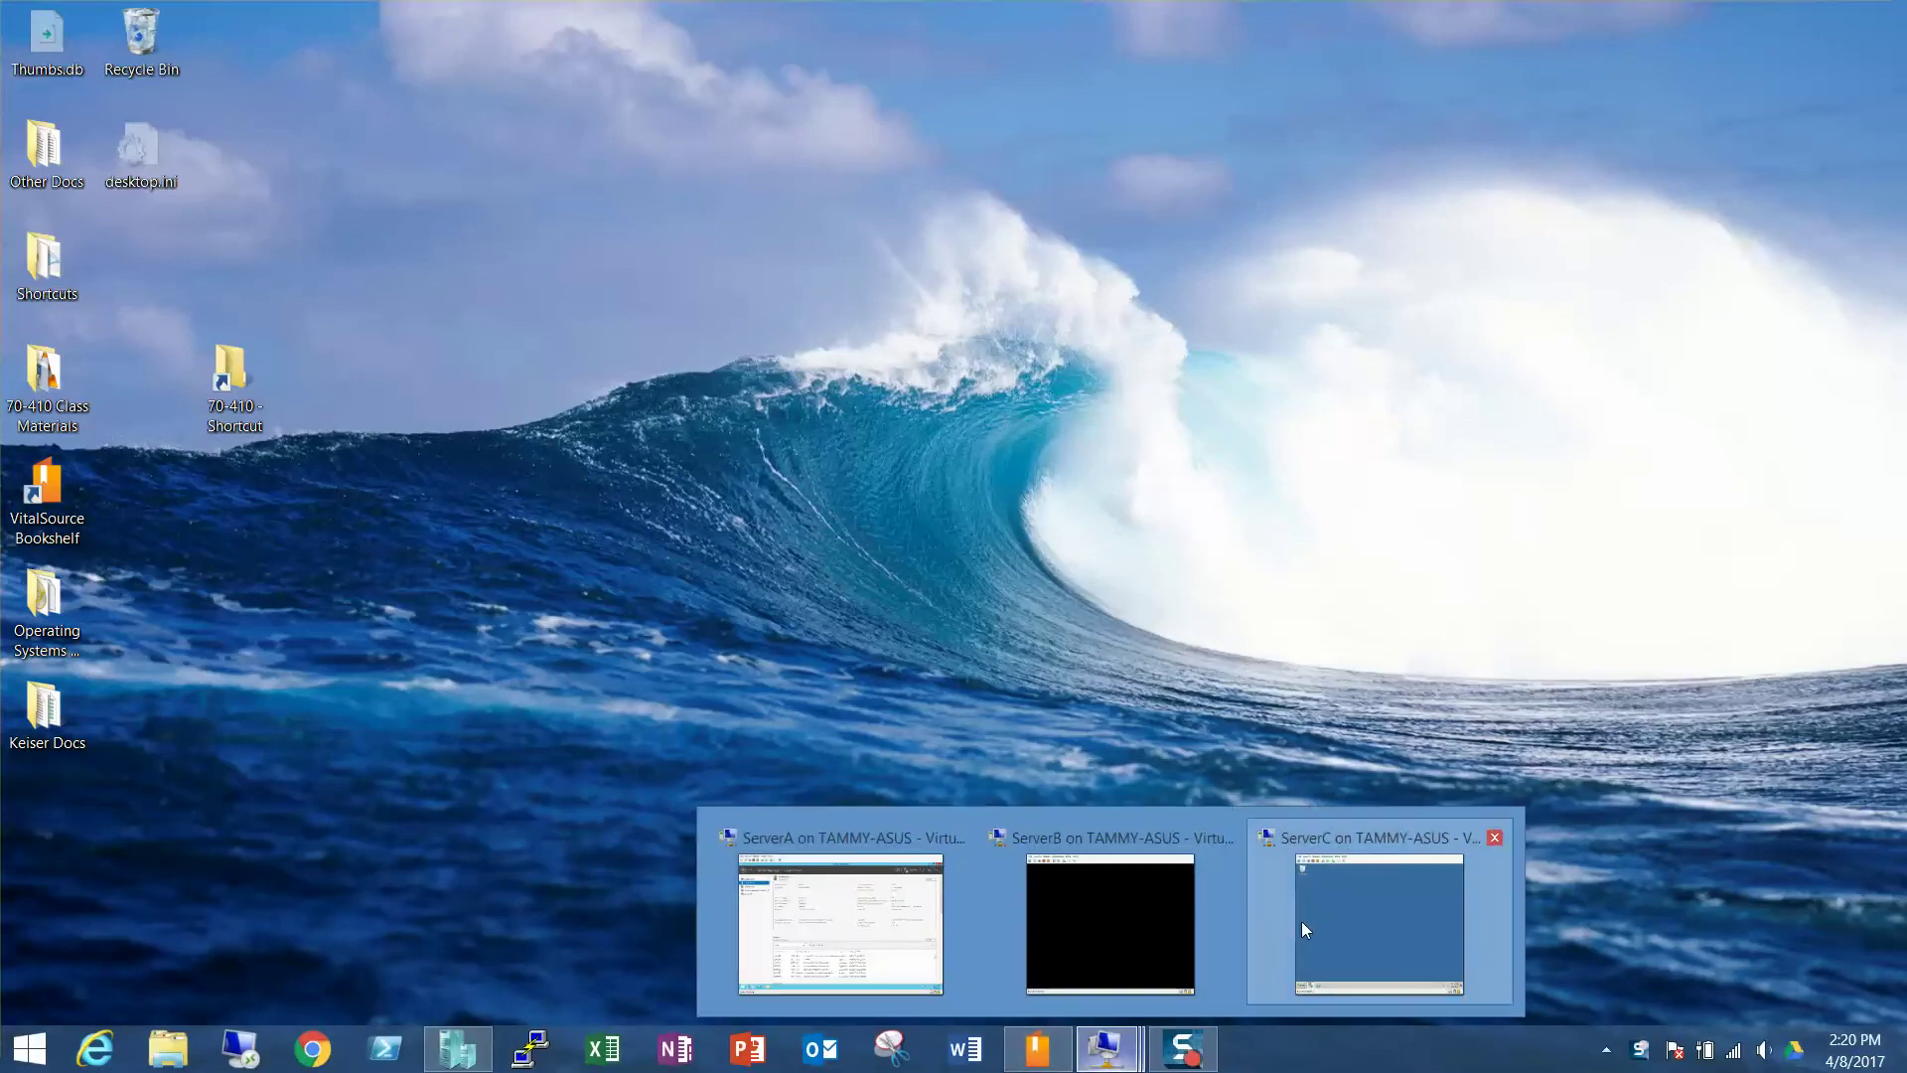
{"action": "mouse_move", "coordinate": [1124, 904]}
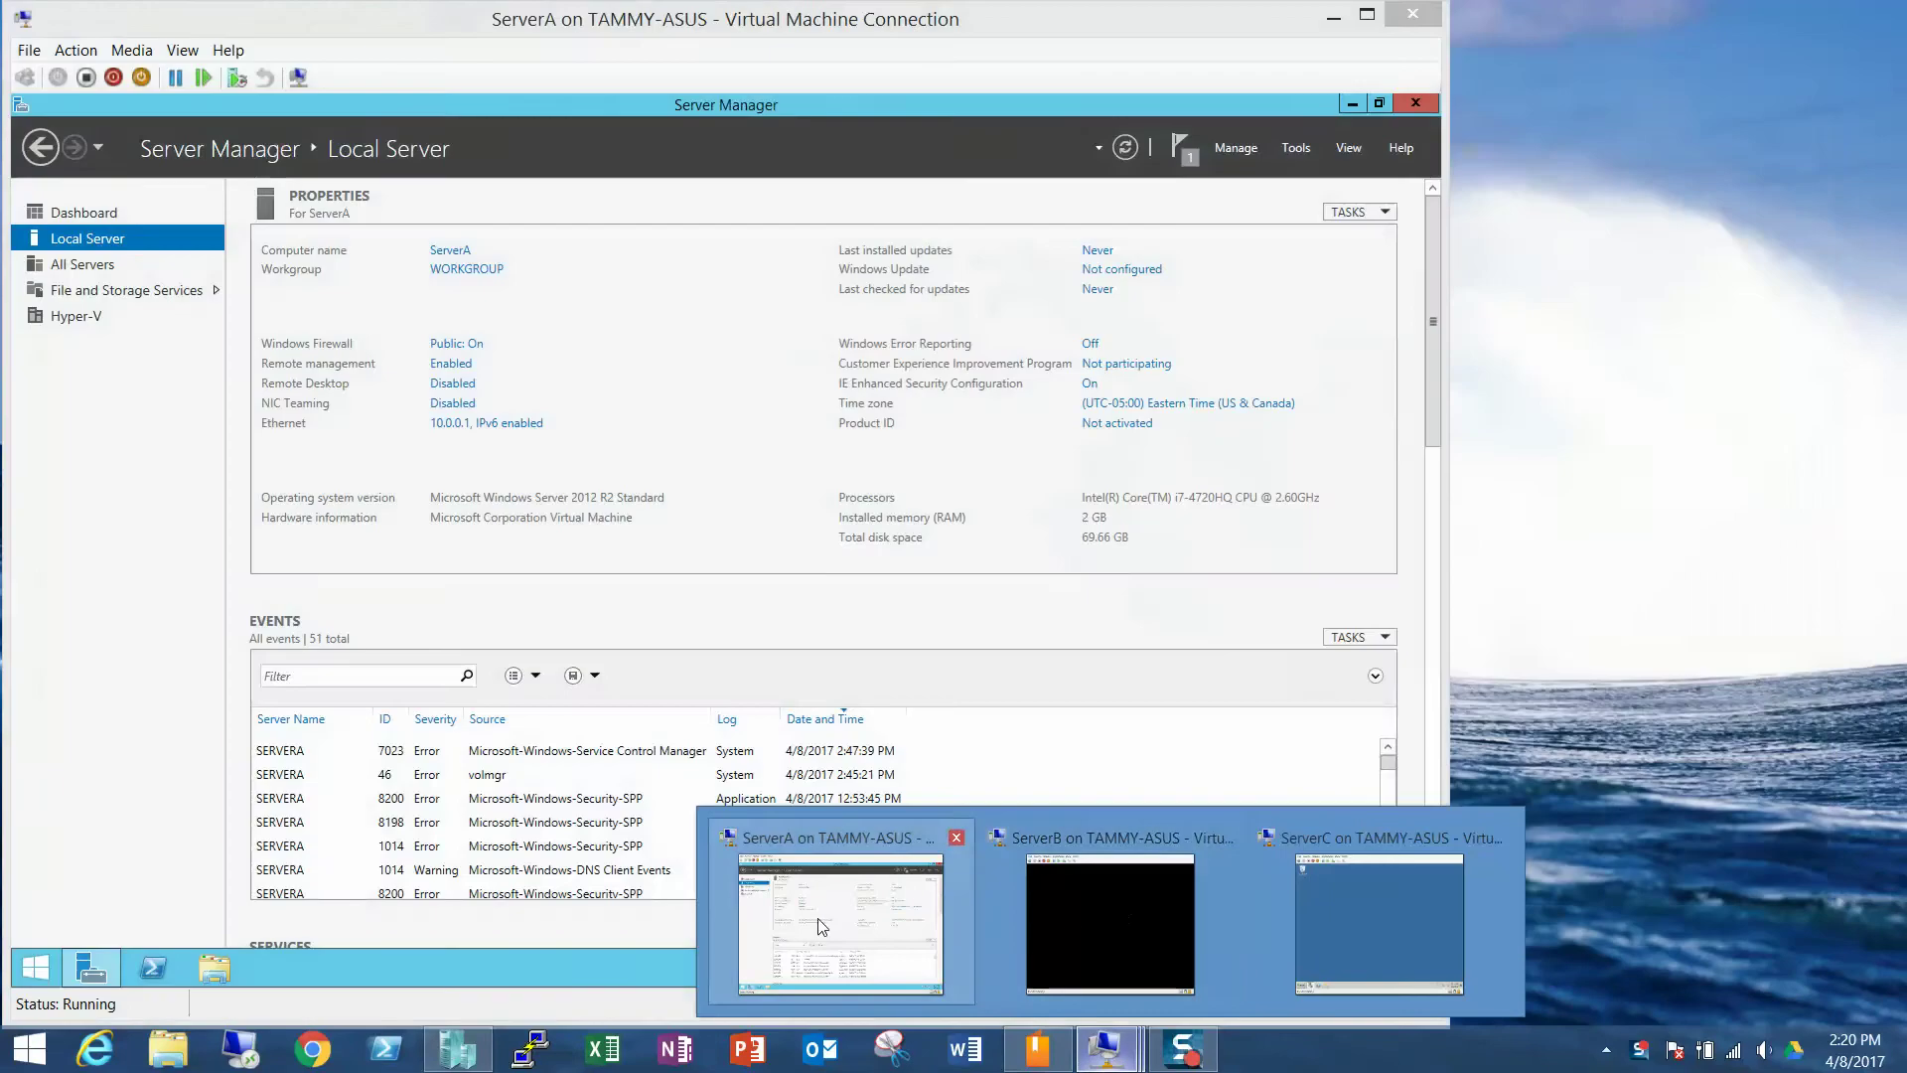
{"action": "left_click", "coordinate": [840, 923]}
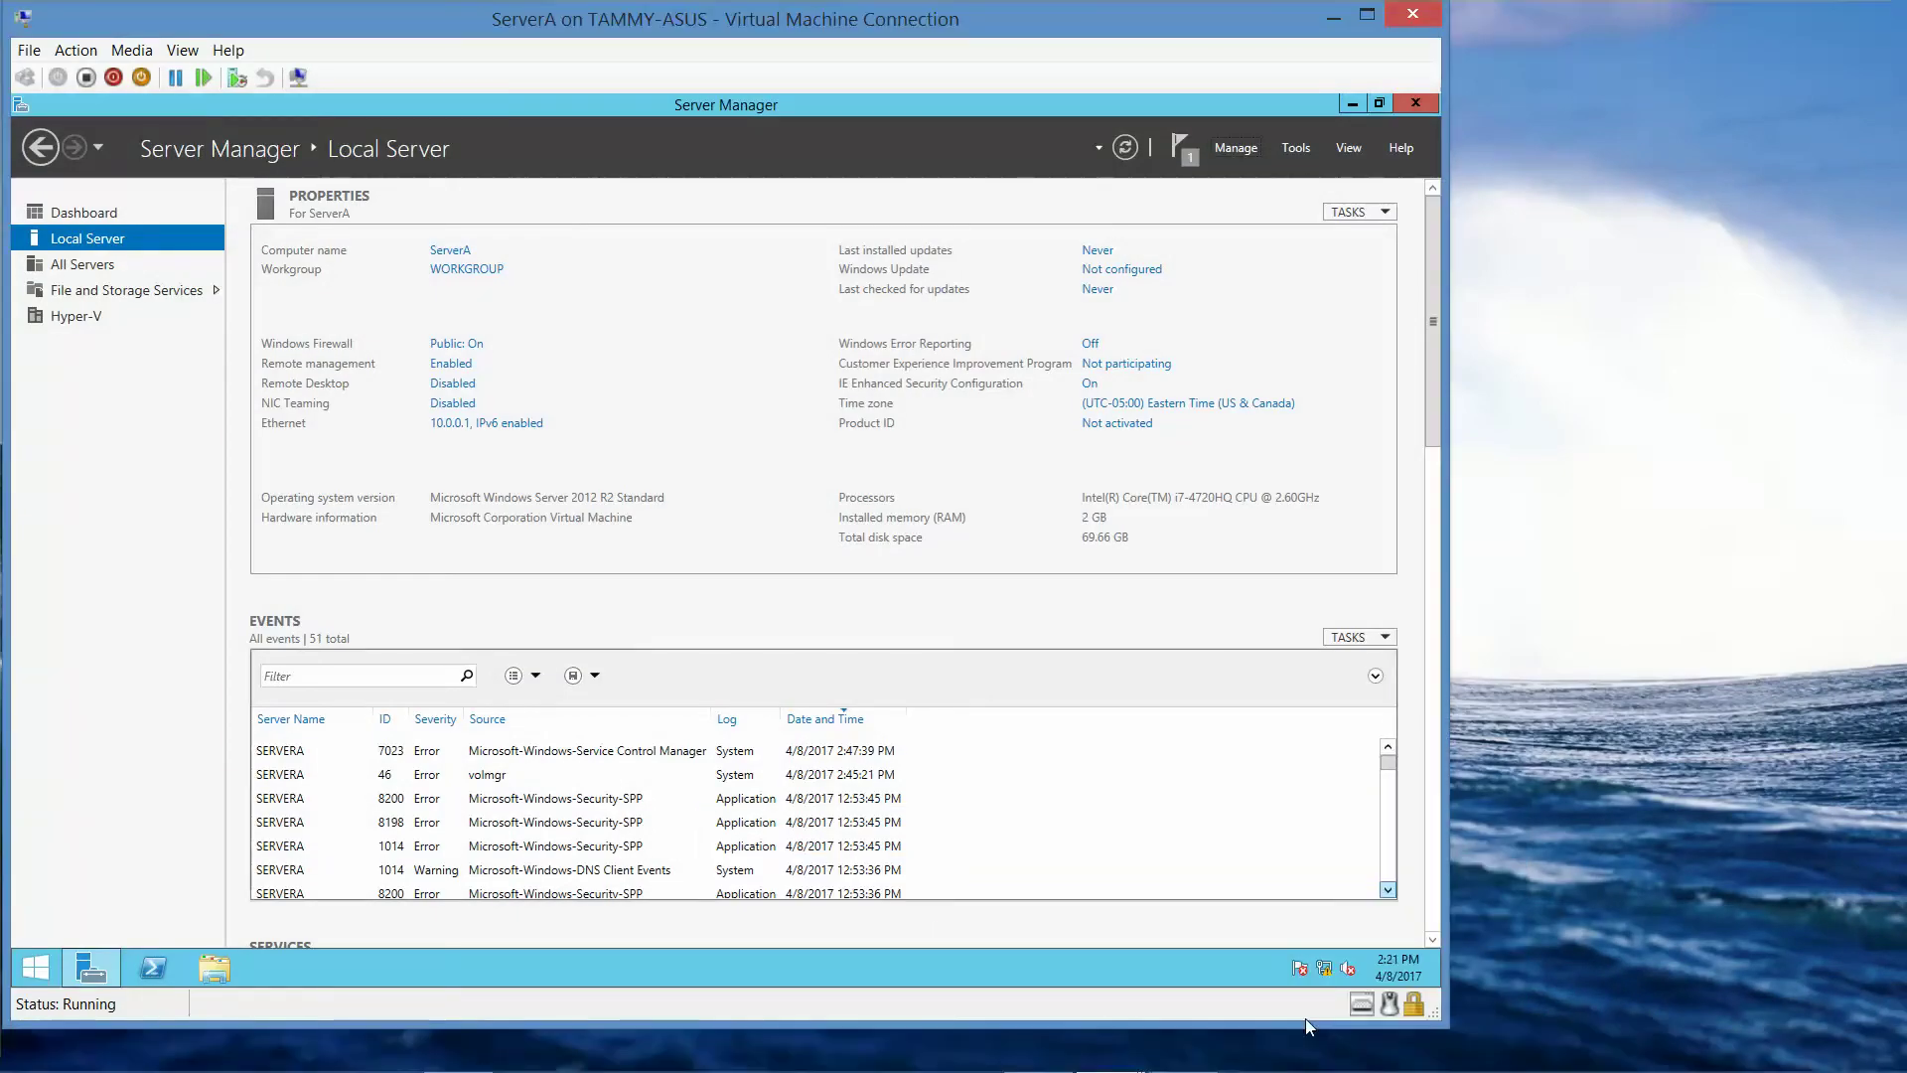
- Switch to the ServerB virtual machine window and open File Explorer there
{"action": "mouse_move", "coordinate": [1108, 1050]}
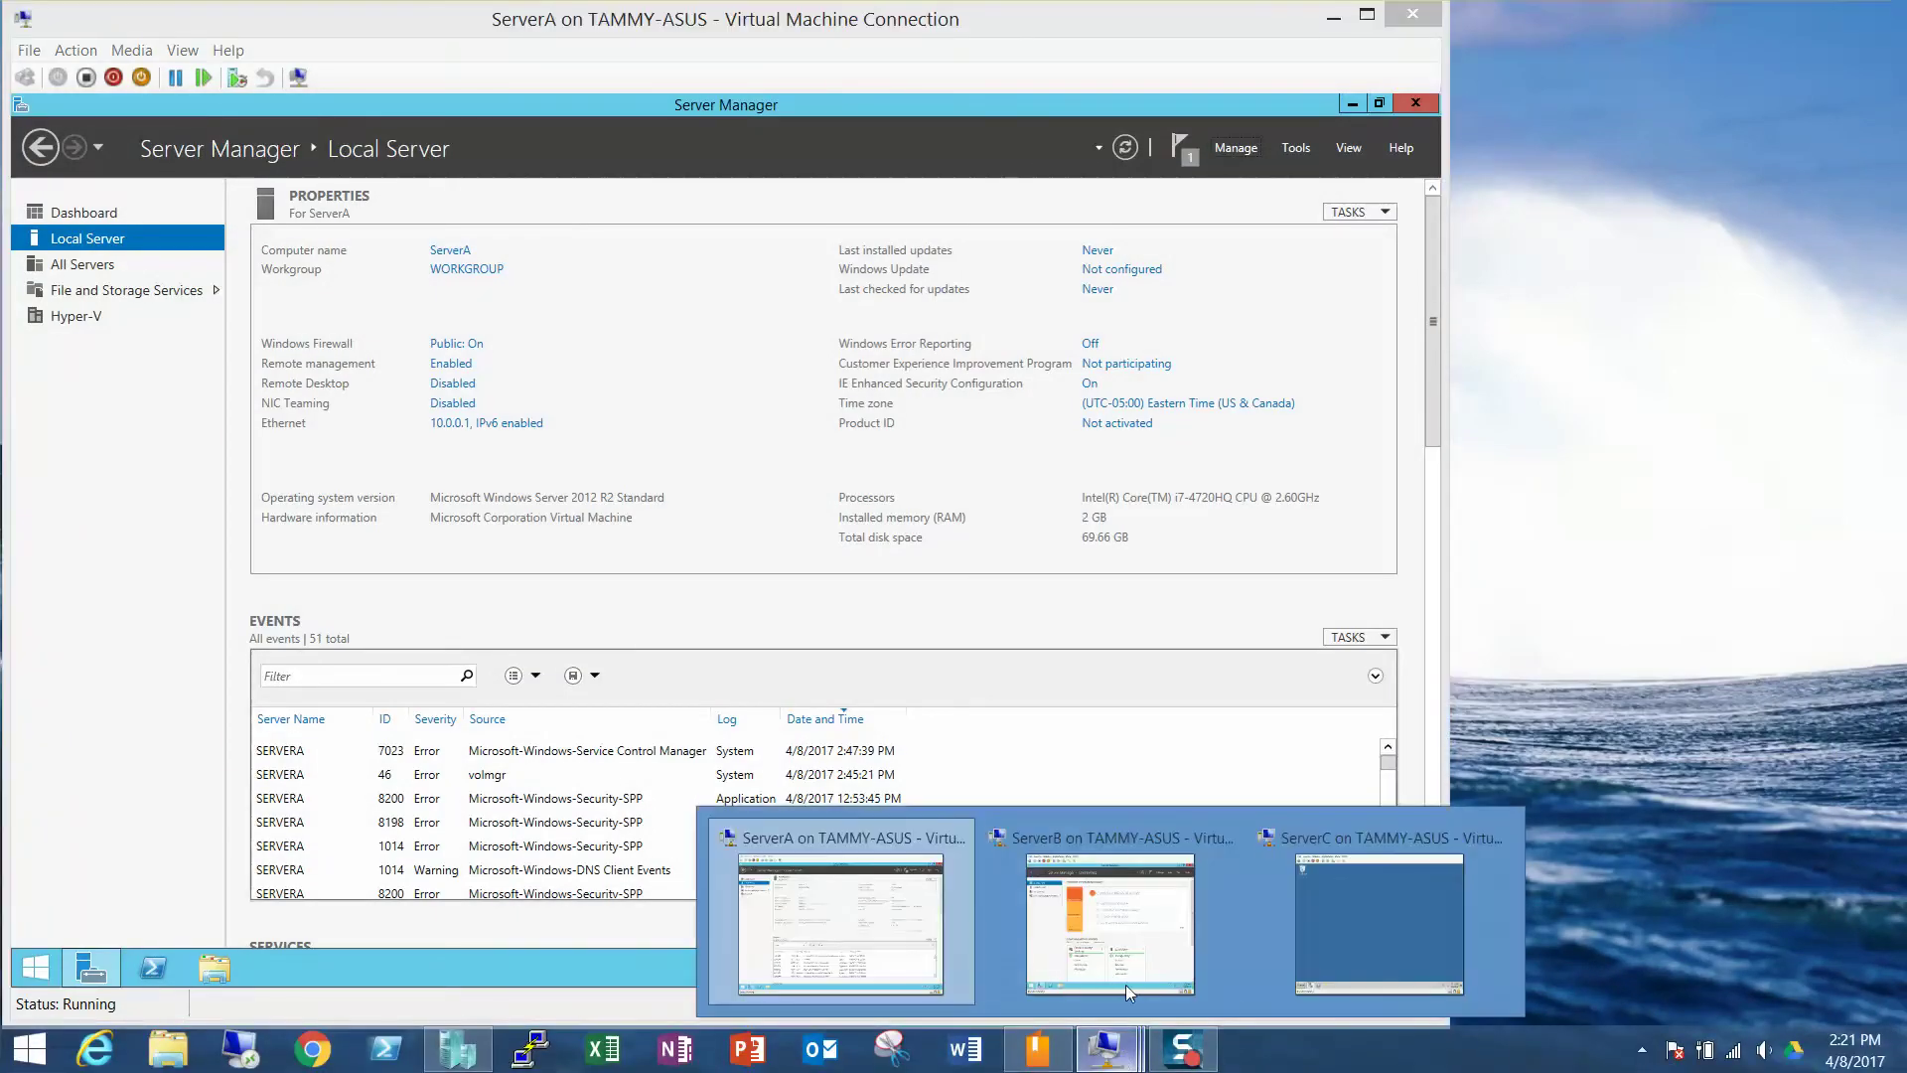
{"action": "left_click", "coordinate": [1132, 921]}
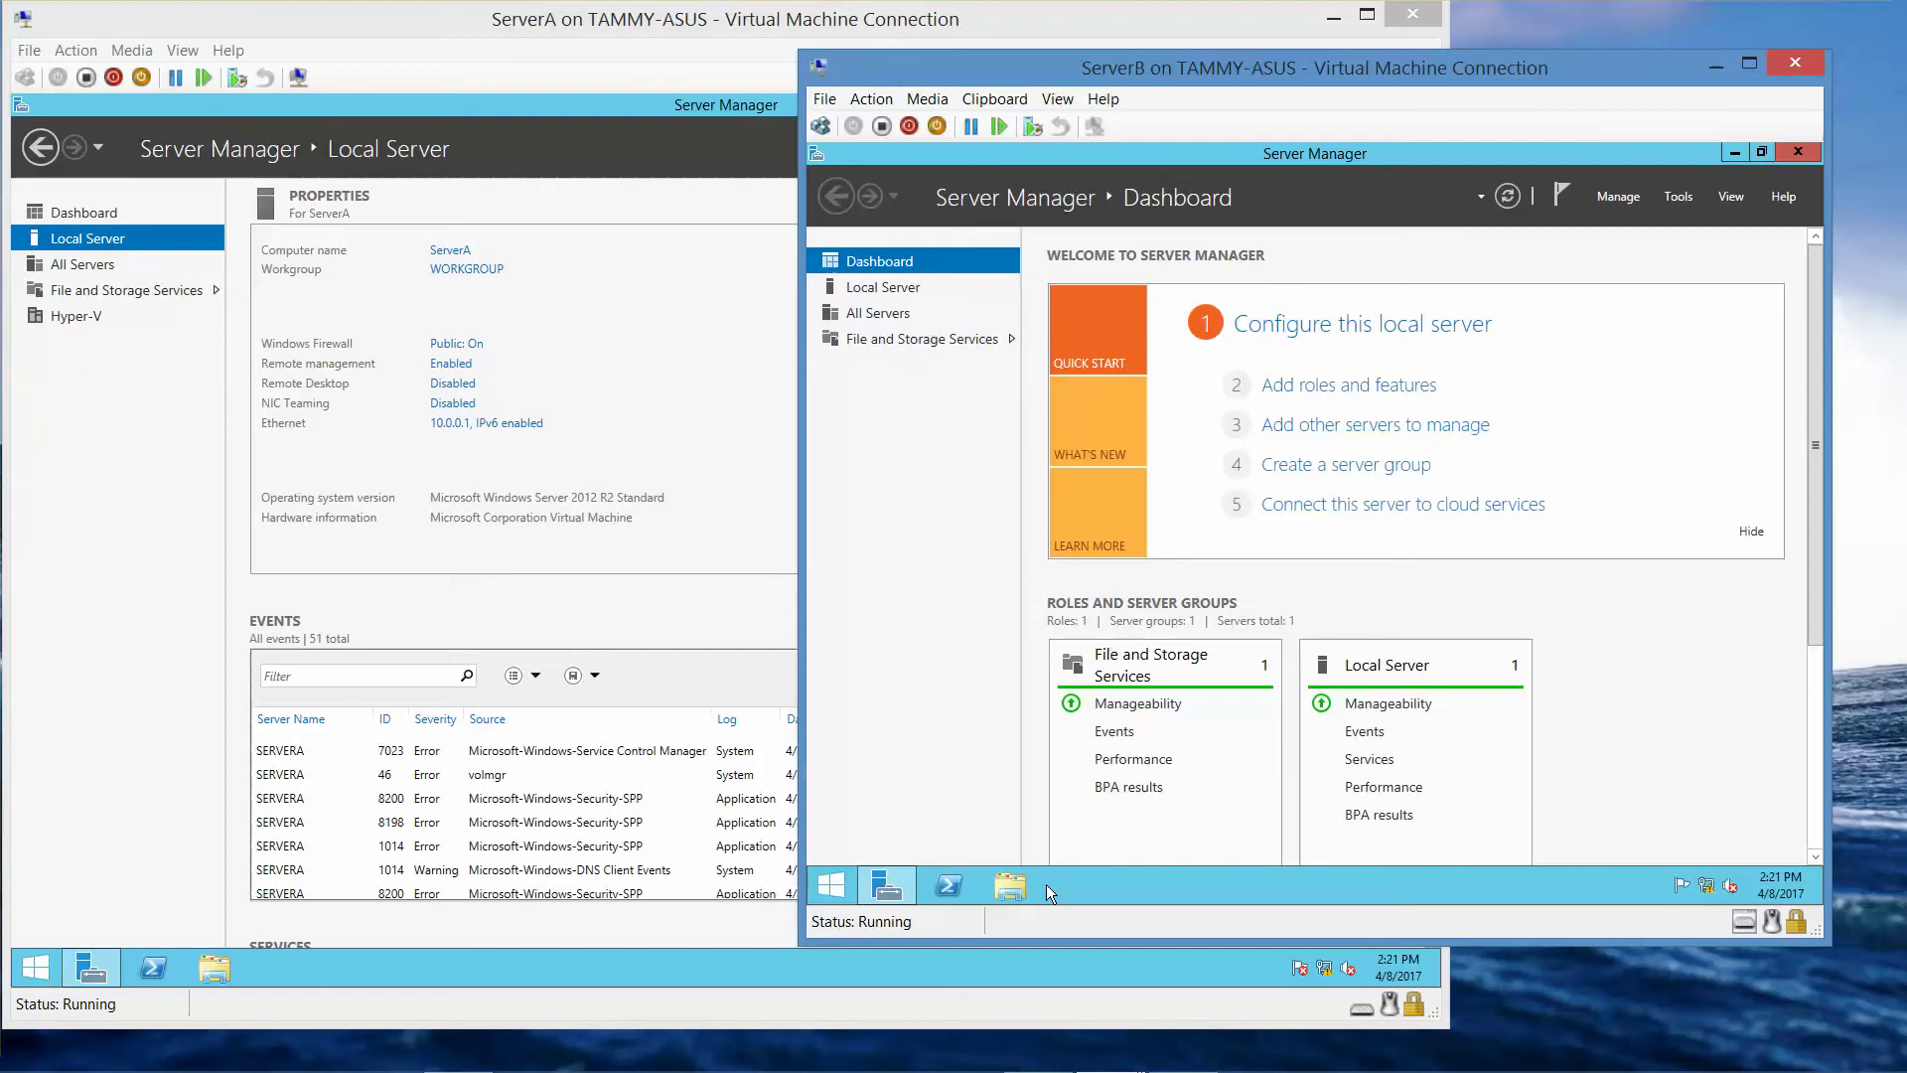
{"action": "left_click", "coordinate": [1007, 882]}
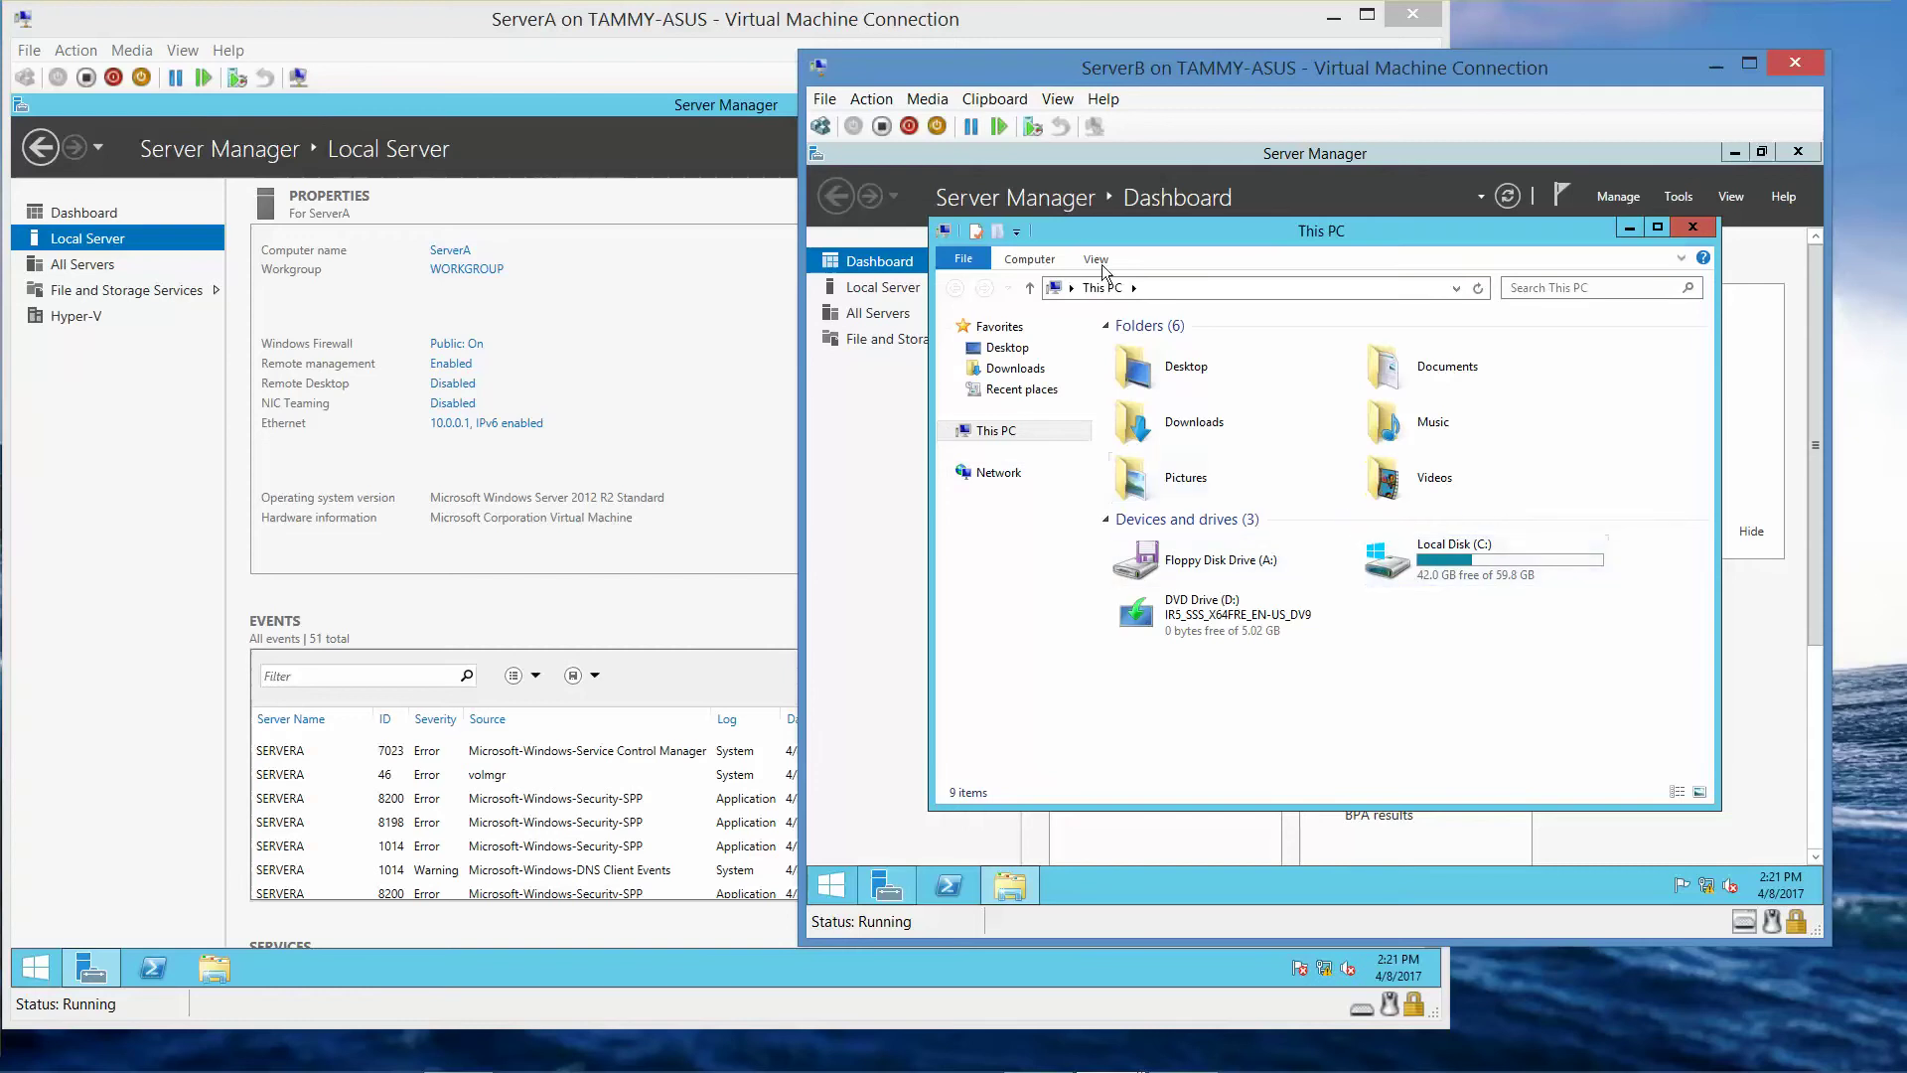
- Eject the setup disc from ServerB's virtual DVD drive
{"action": "left_click", "coordinate": [927, 98]}
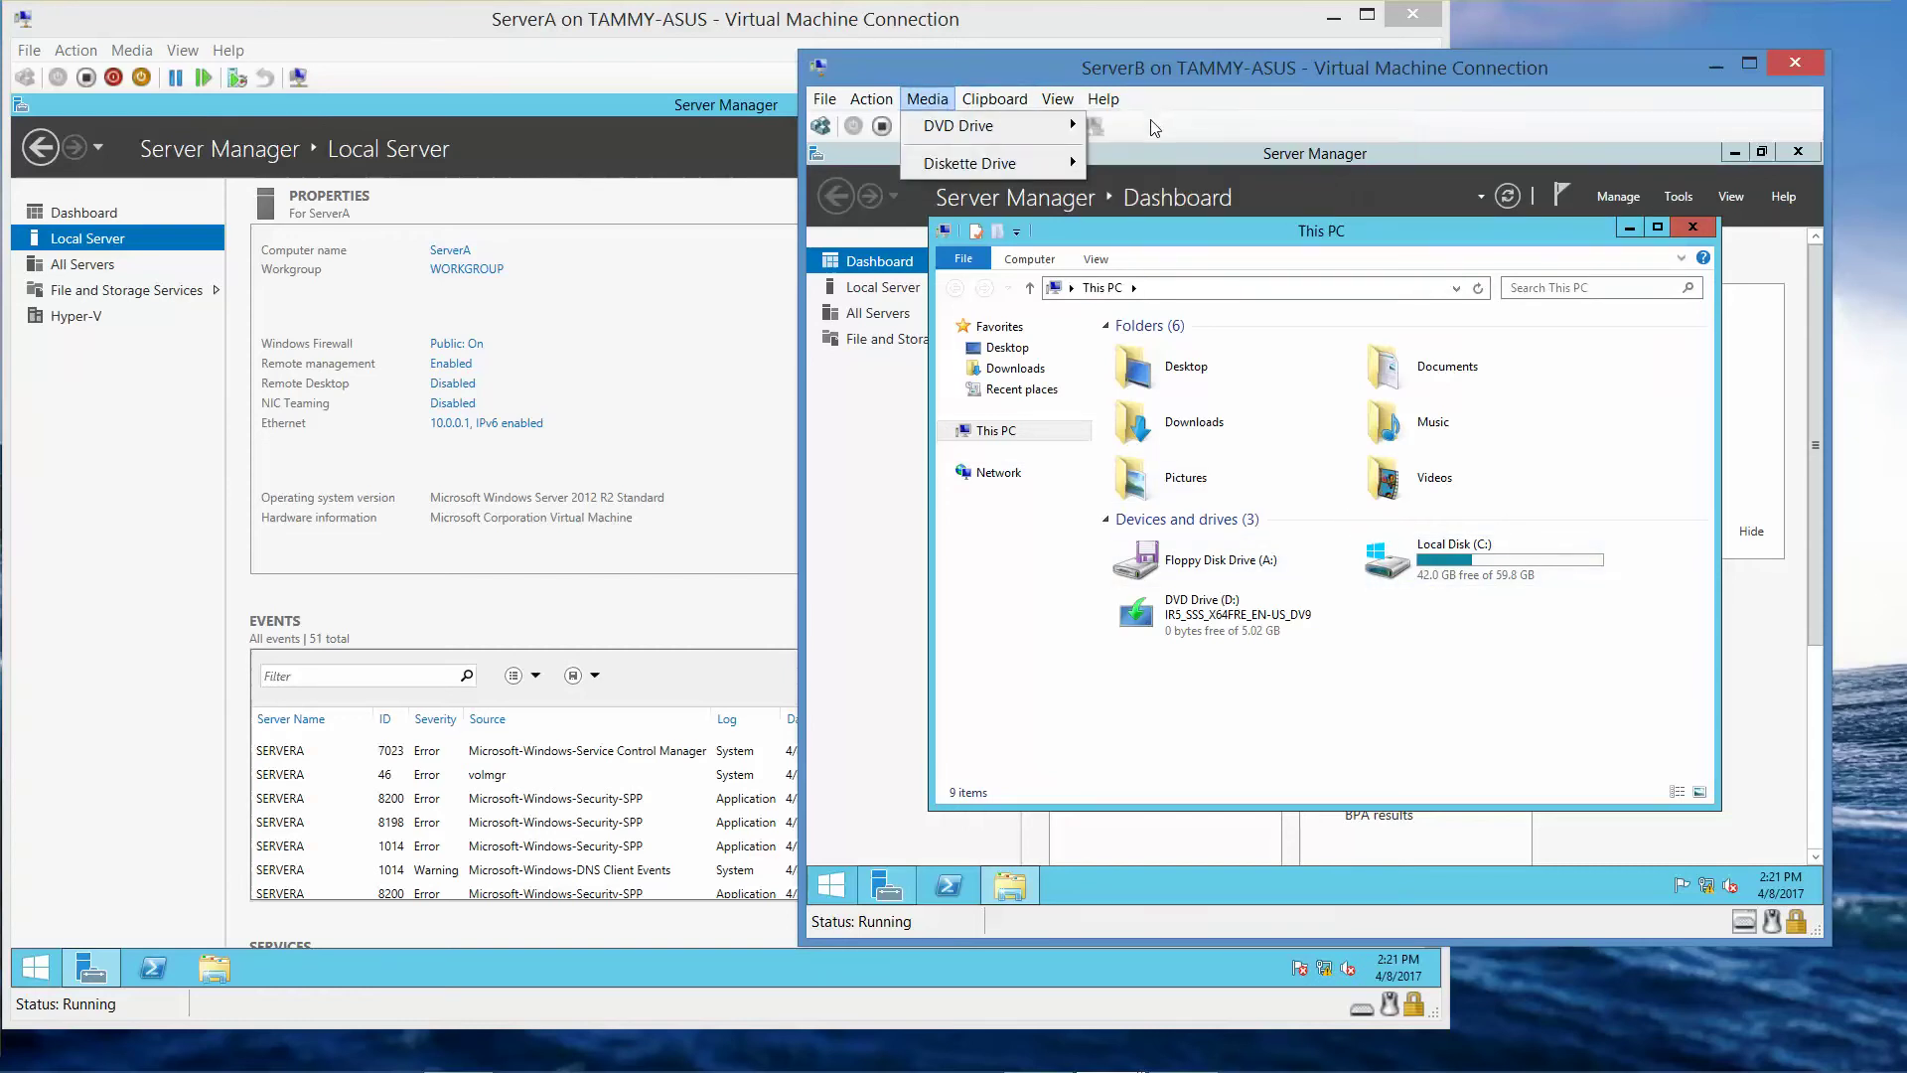
{"action": "mouse_move", "coordinate": [1016, 124]}
{"action": "left_click", "coordinate": [1113, 130]}
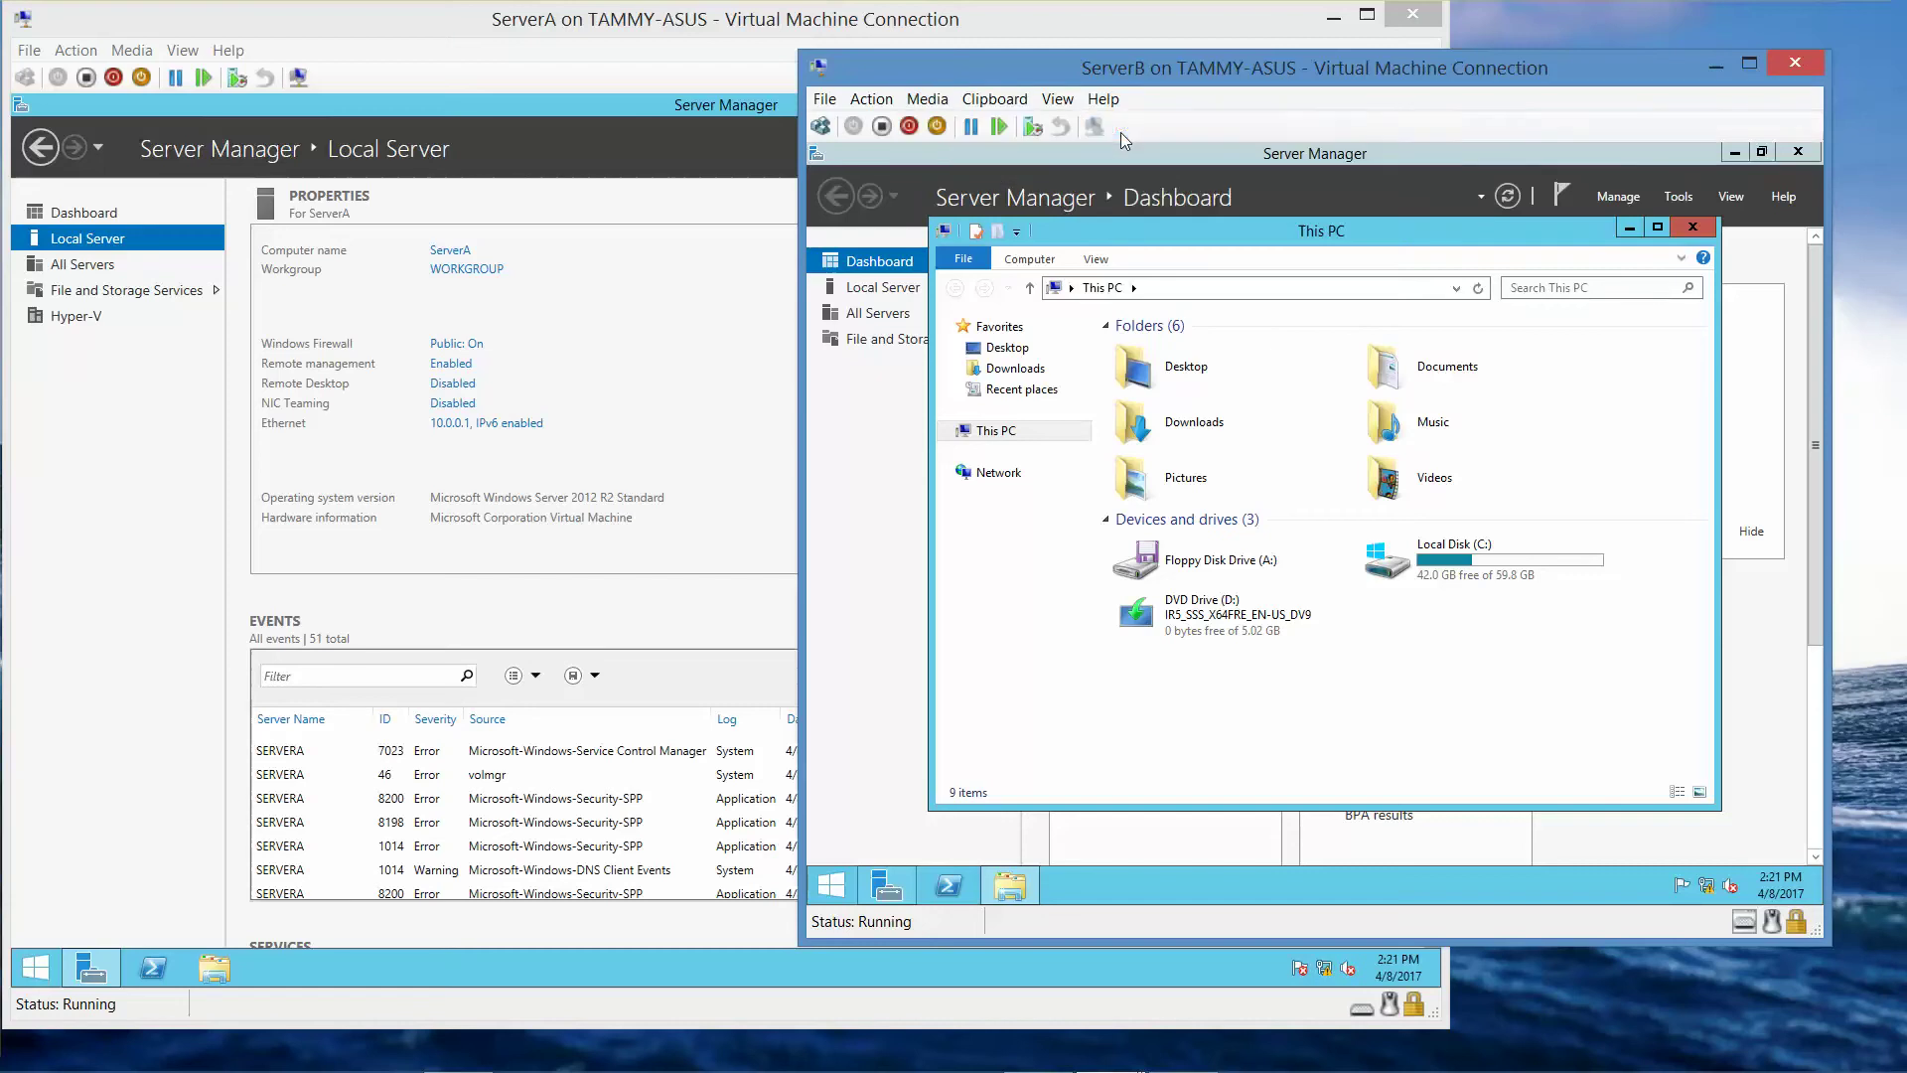
- Inspect the Windows and Windows.old folders on Local Disk (C:), then close the window
{"action": "double_click", "coordinate": [1505, 562]}
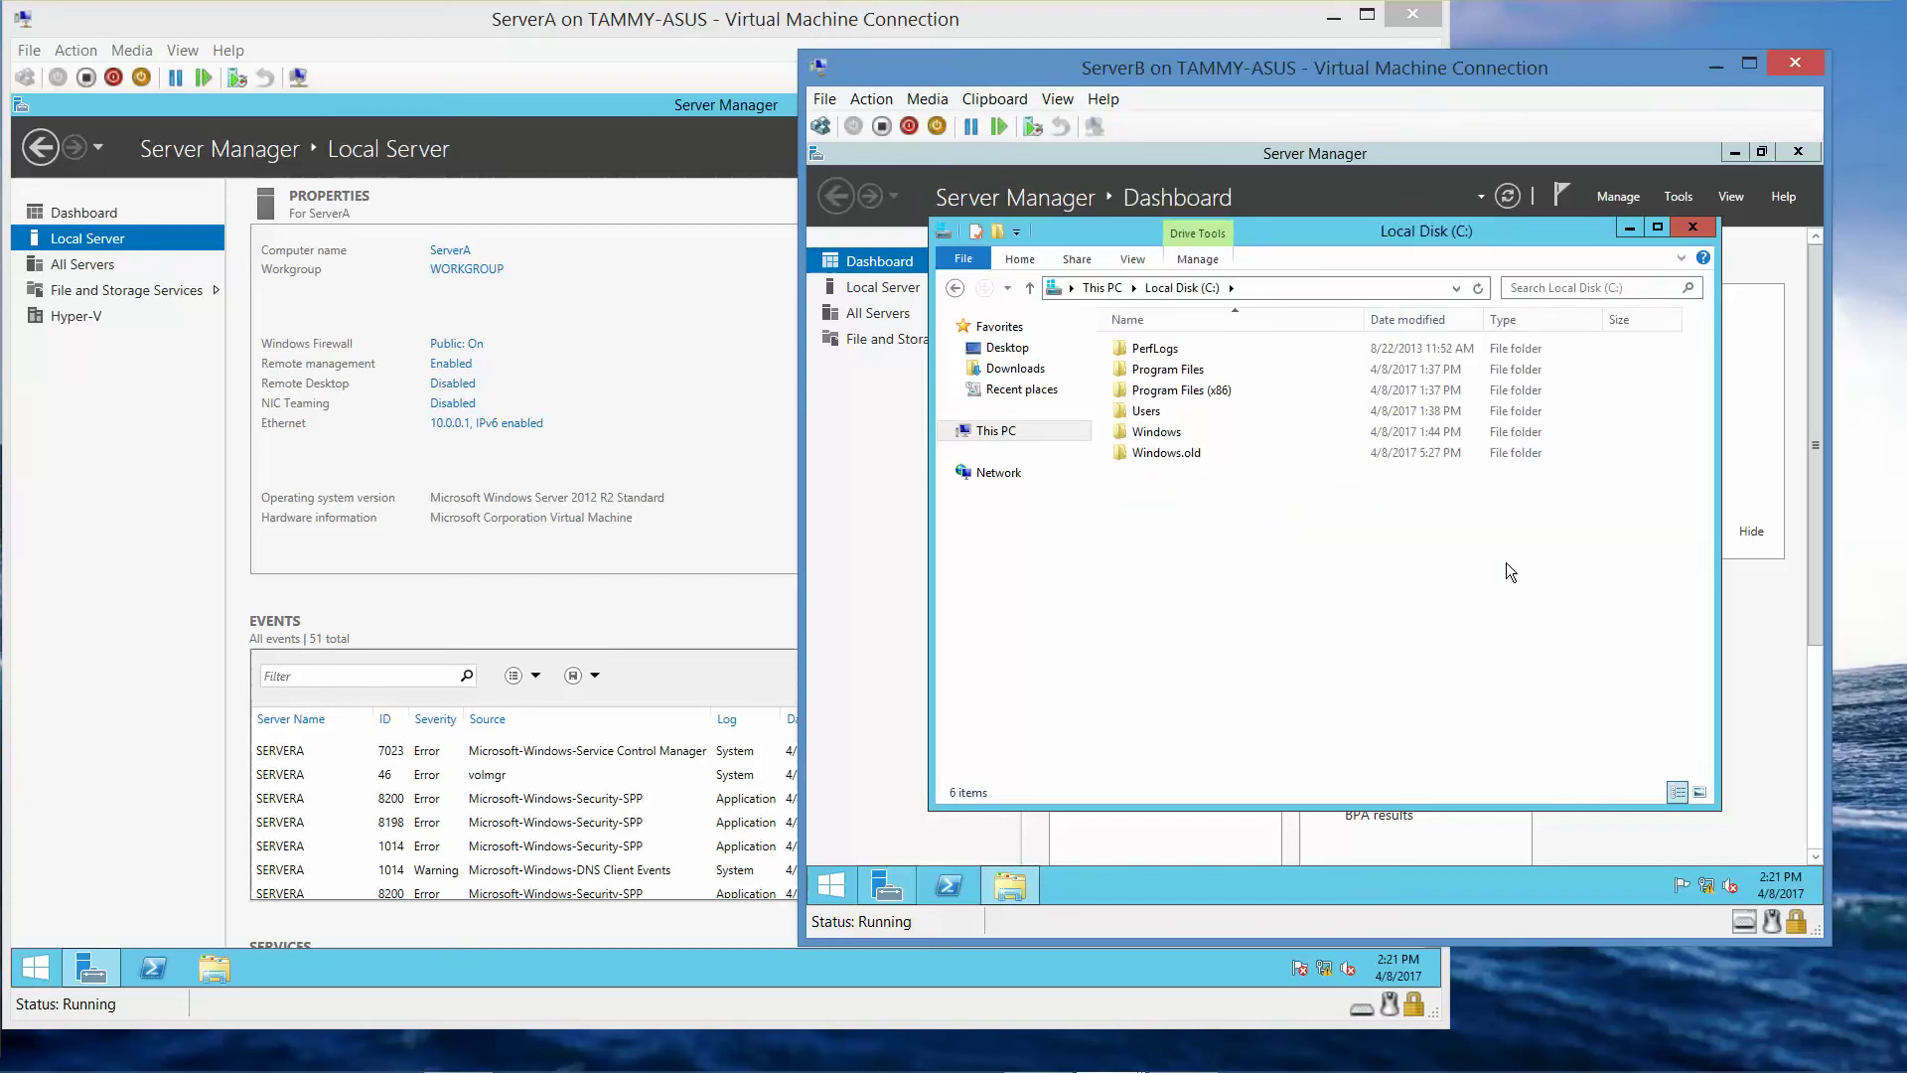
{"action": "left_click", "coordinate": [1183, 437]}
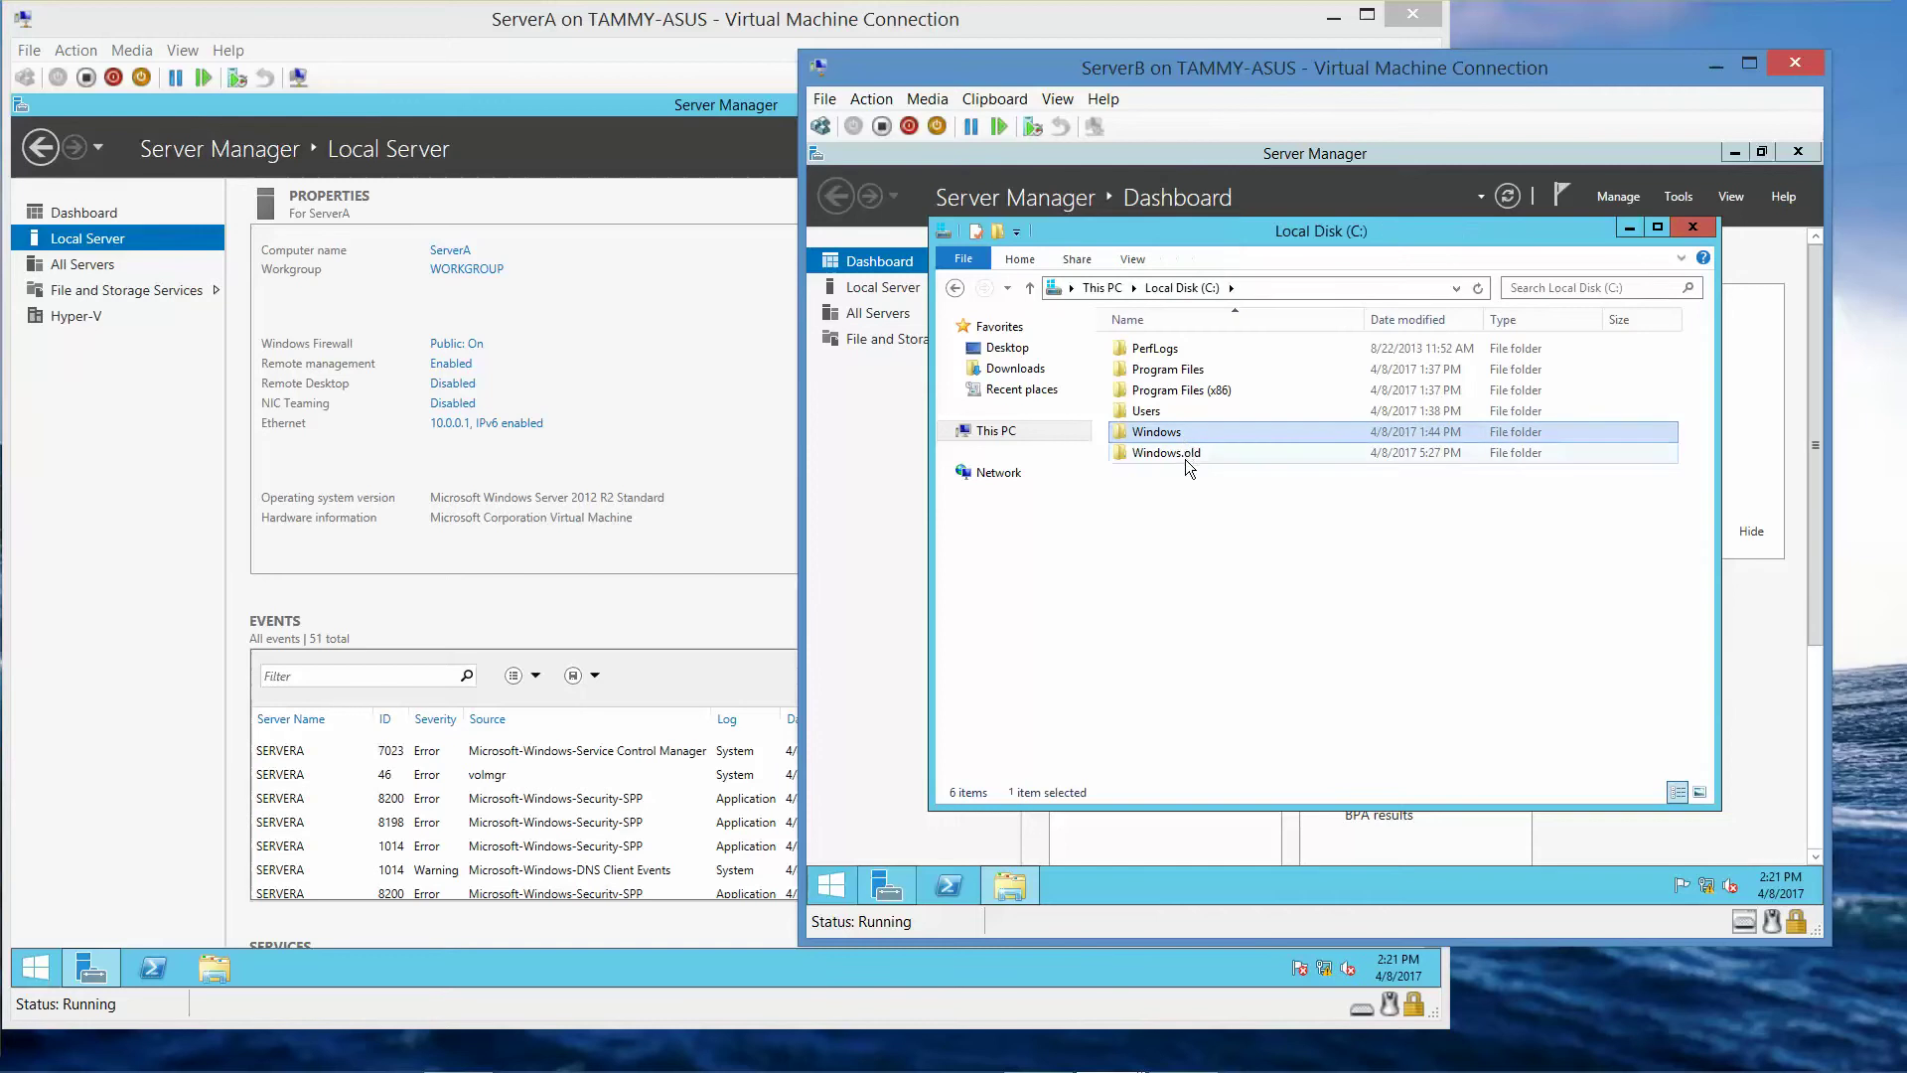
{"action": "left_click", "coordinate": [1184, 456]}
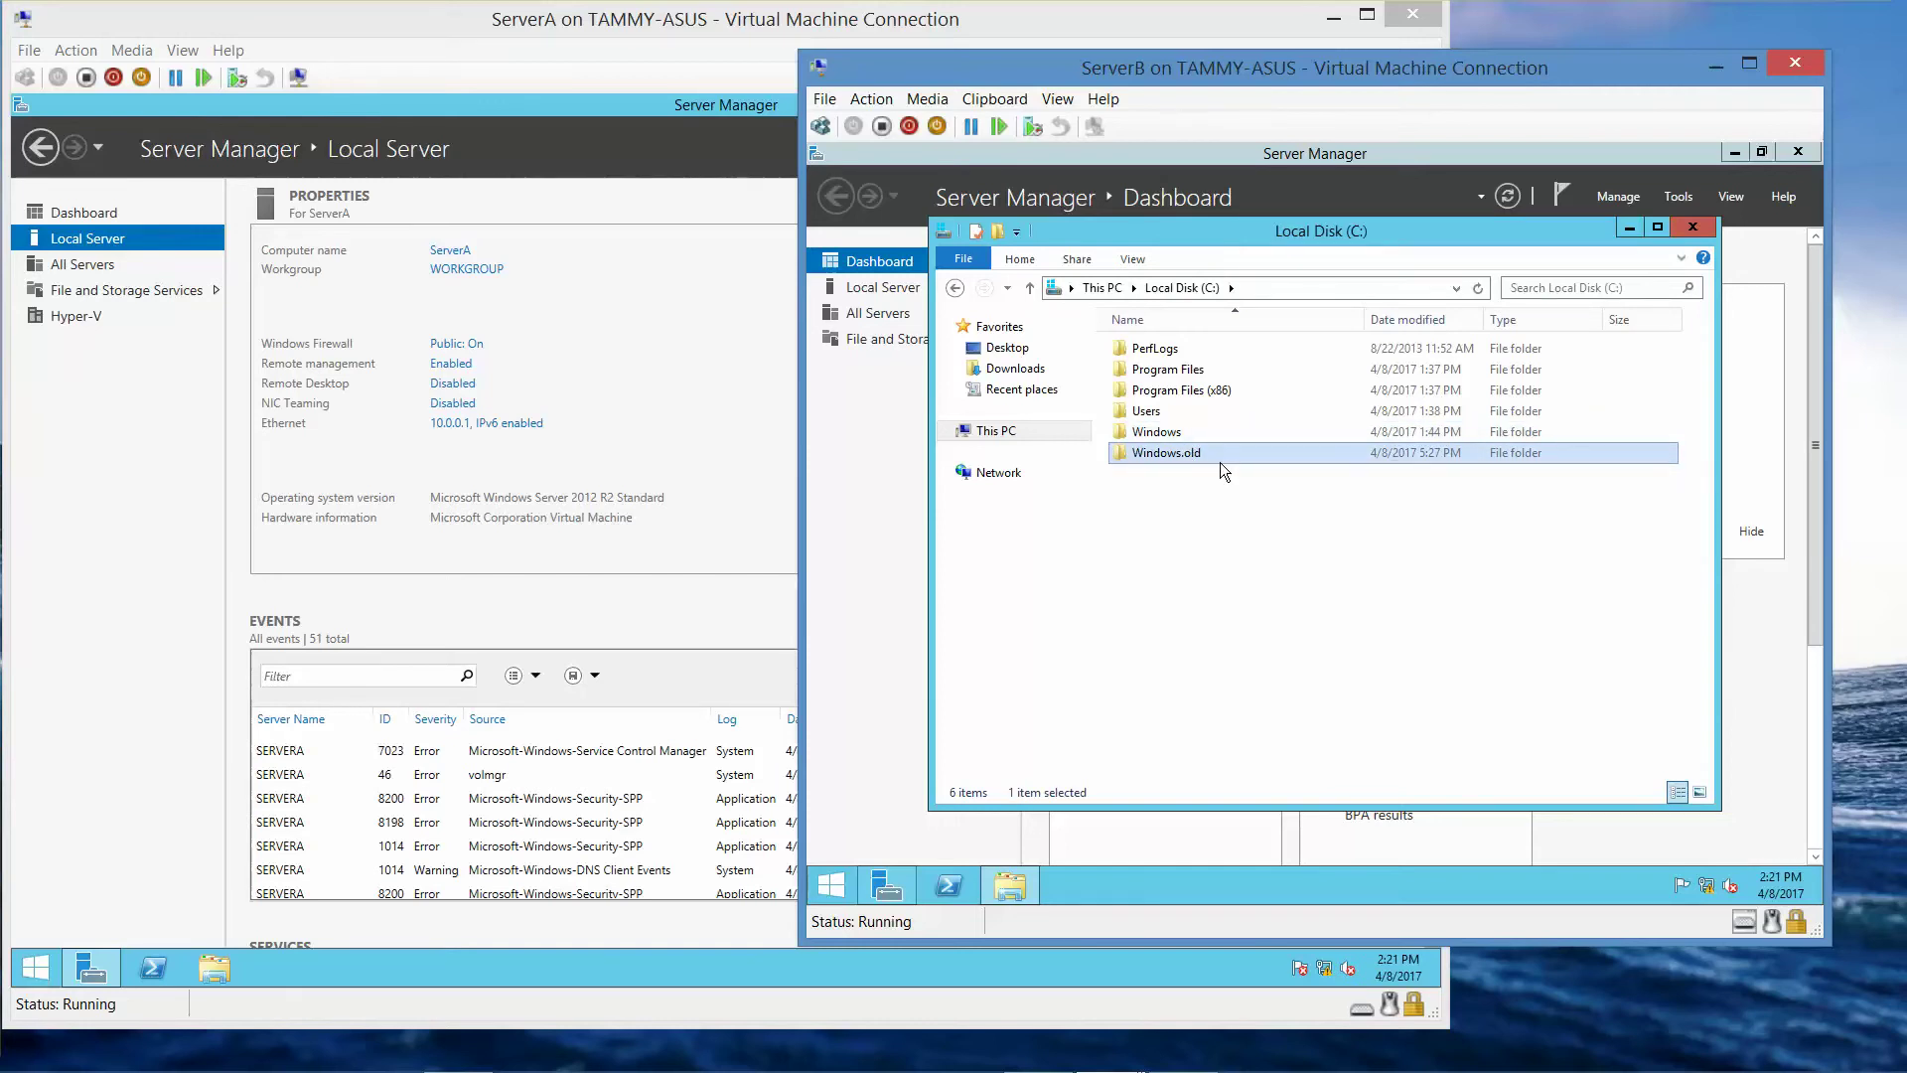
{"action": "mouse_move", "coordinate": [1219, 461]}
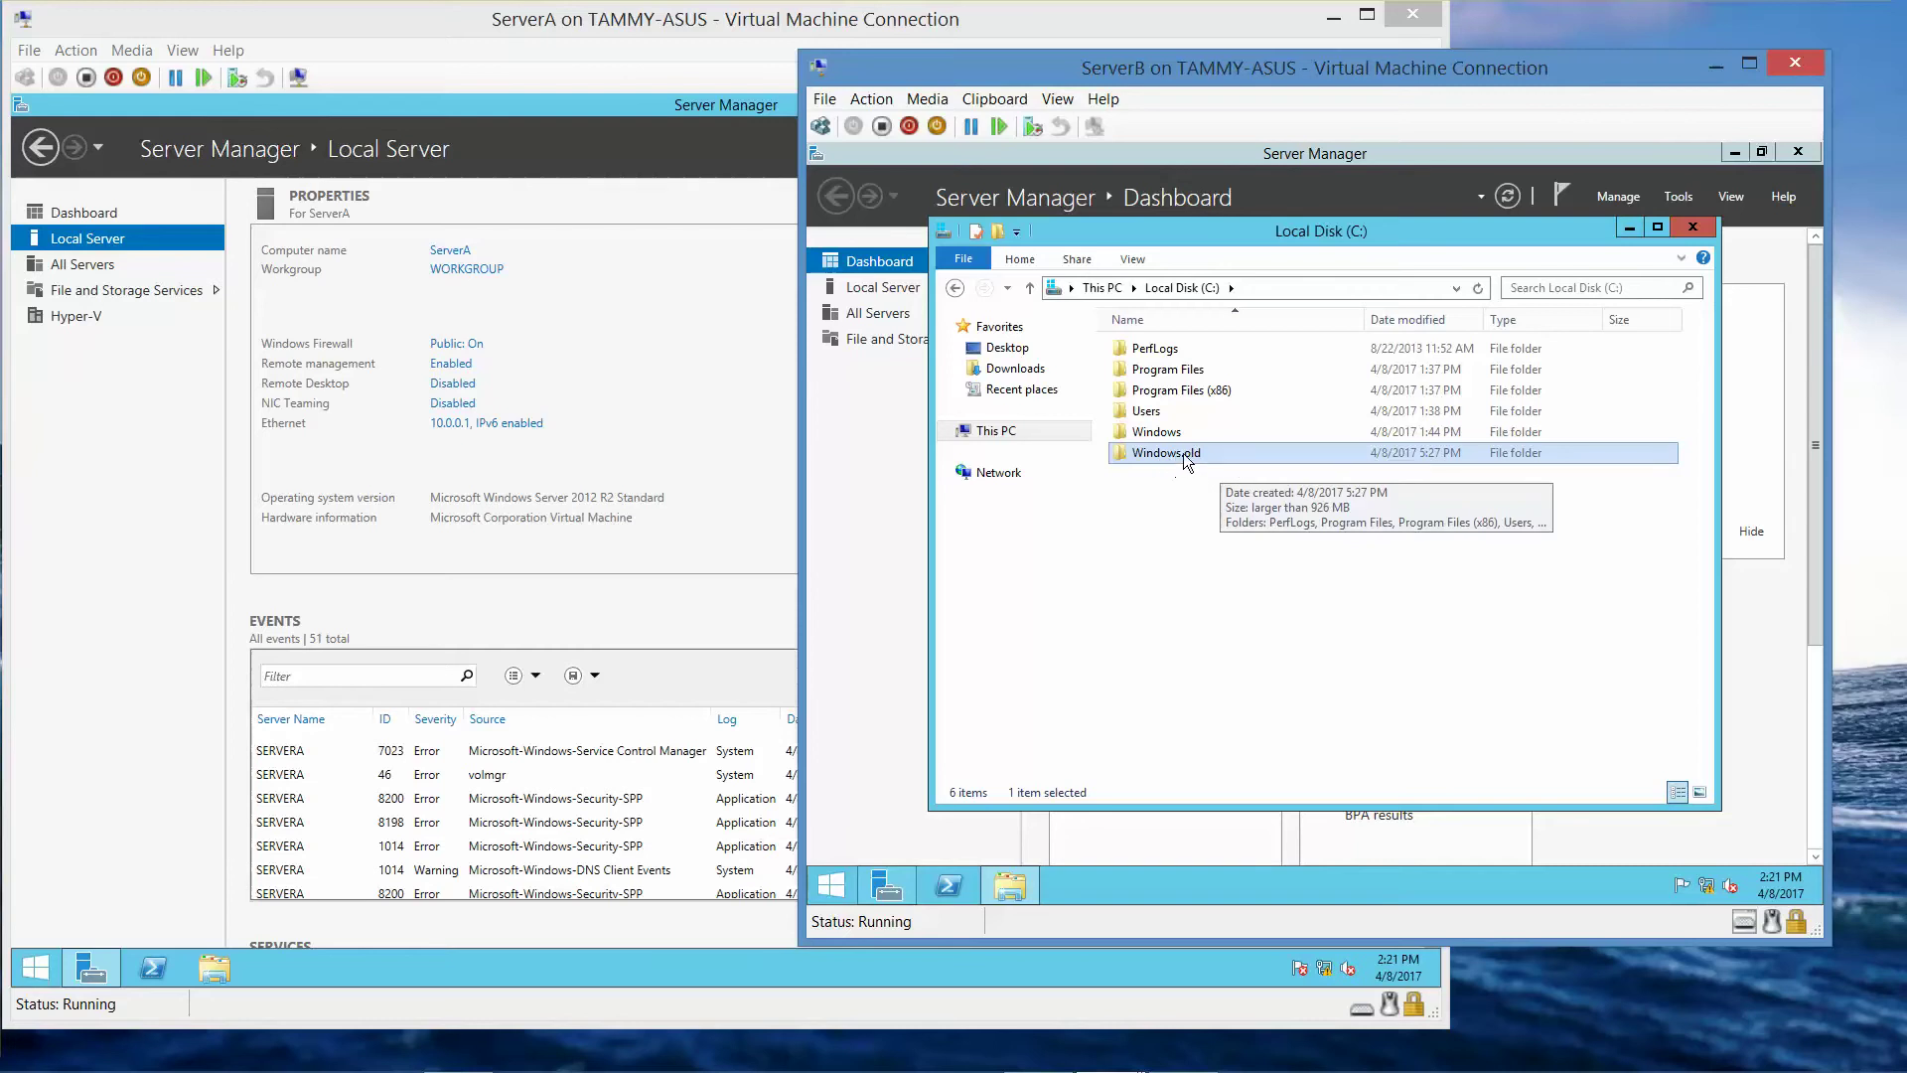
{"action": "left_click", "coordinate": [1165, 431]}
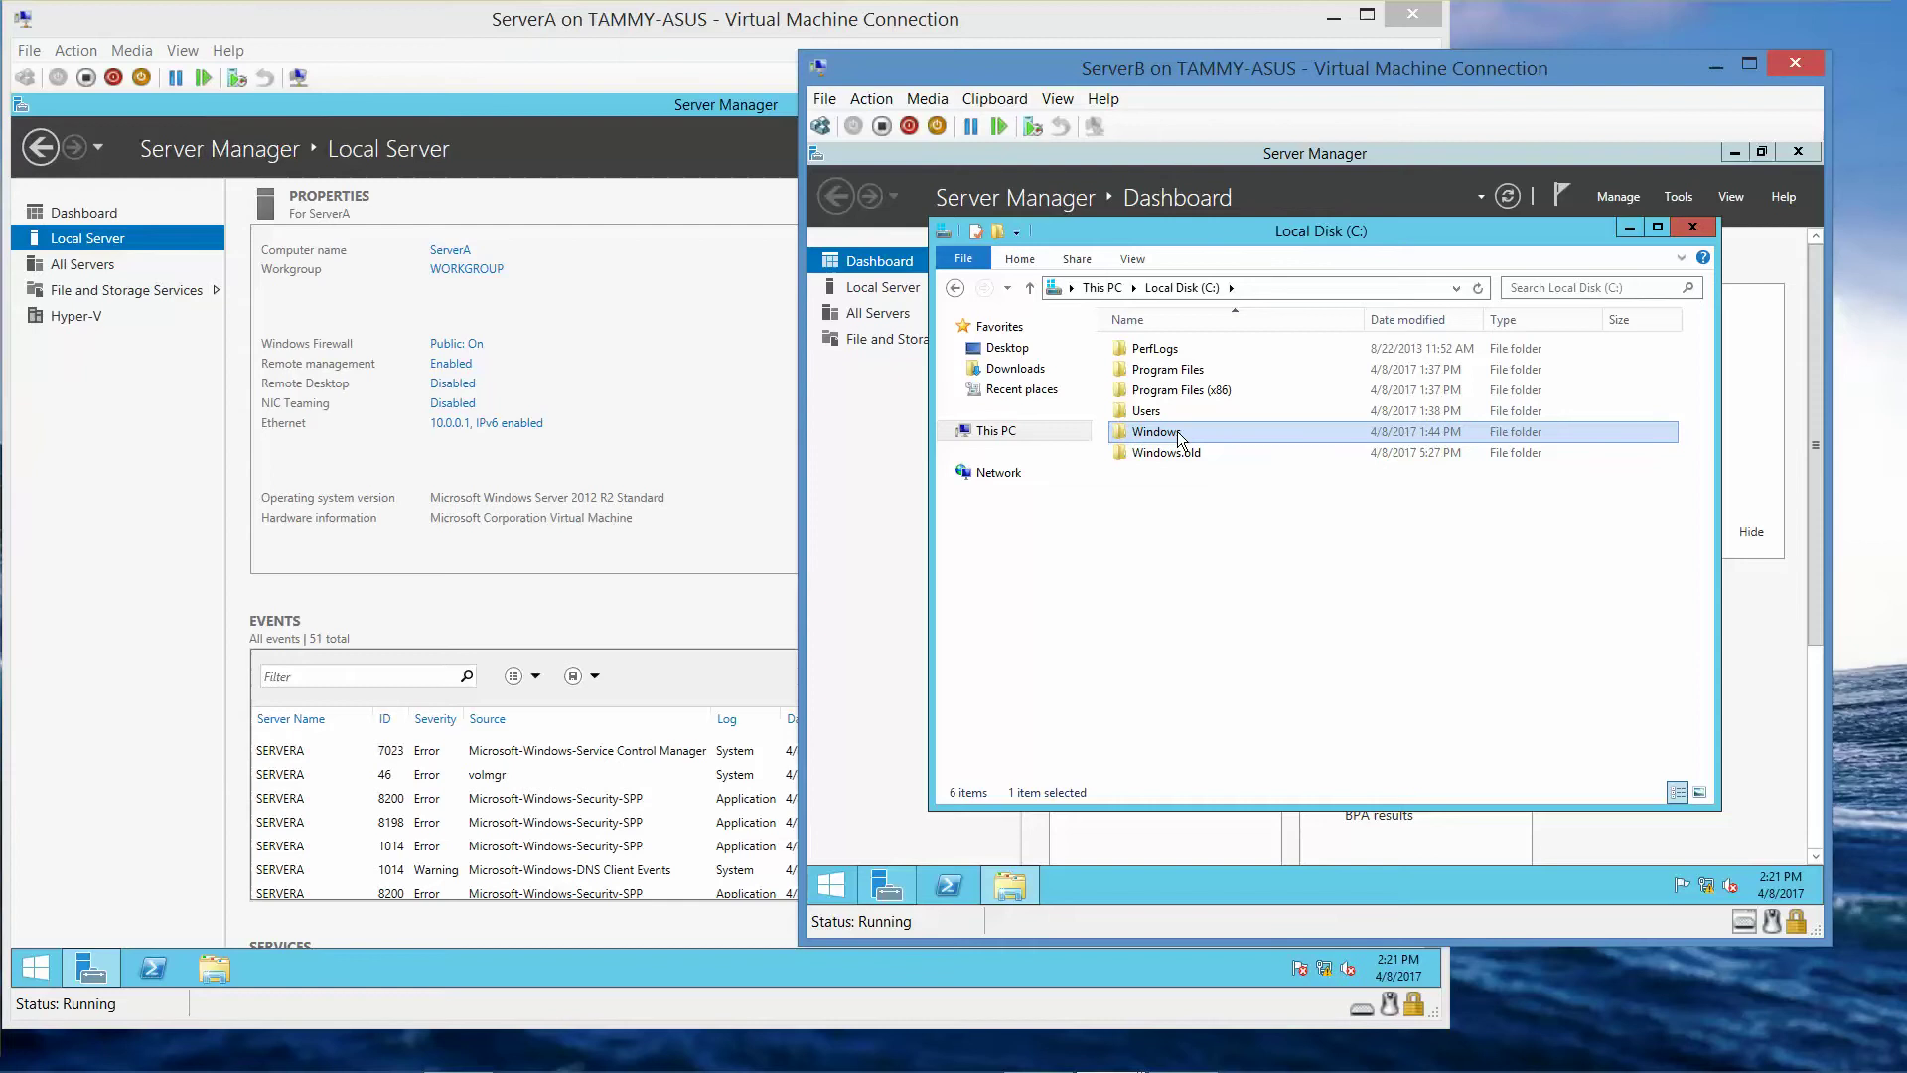
{"action": "mouse_move", "coordinate": [1177, 431]}
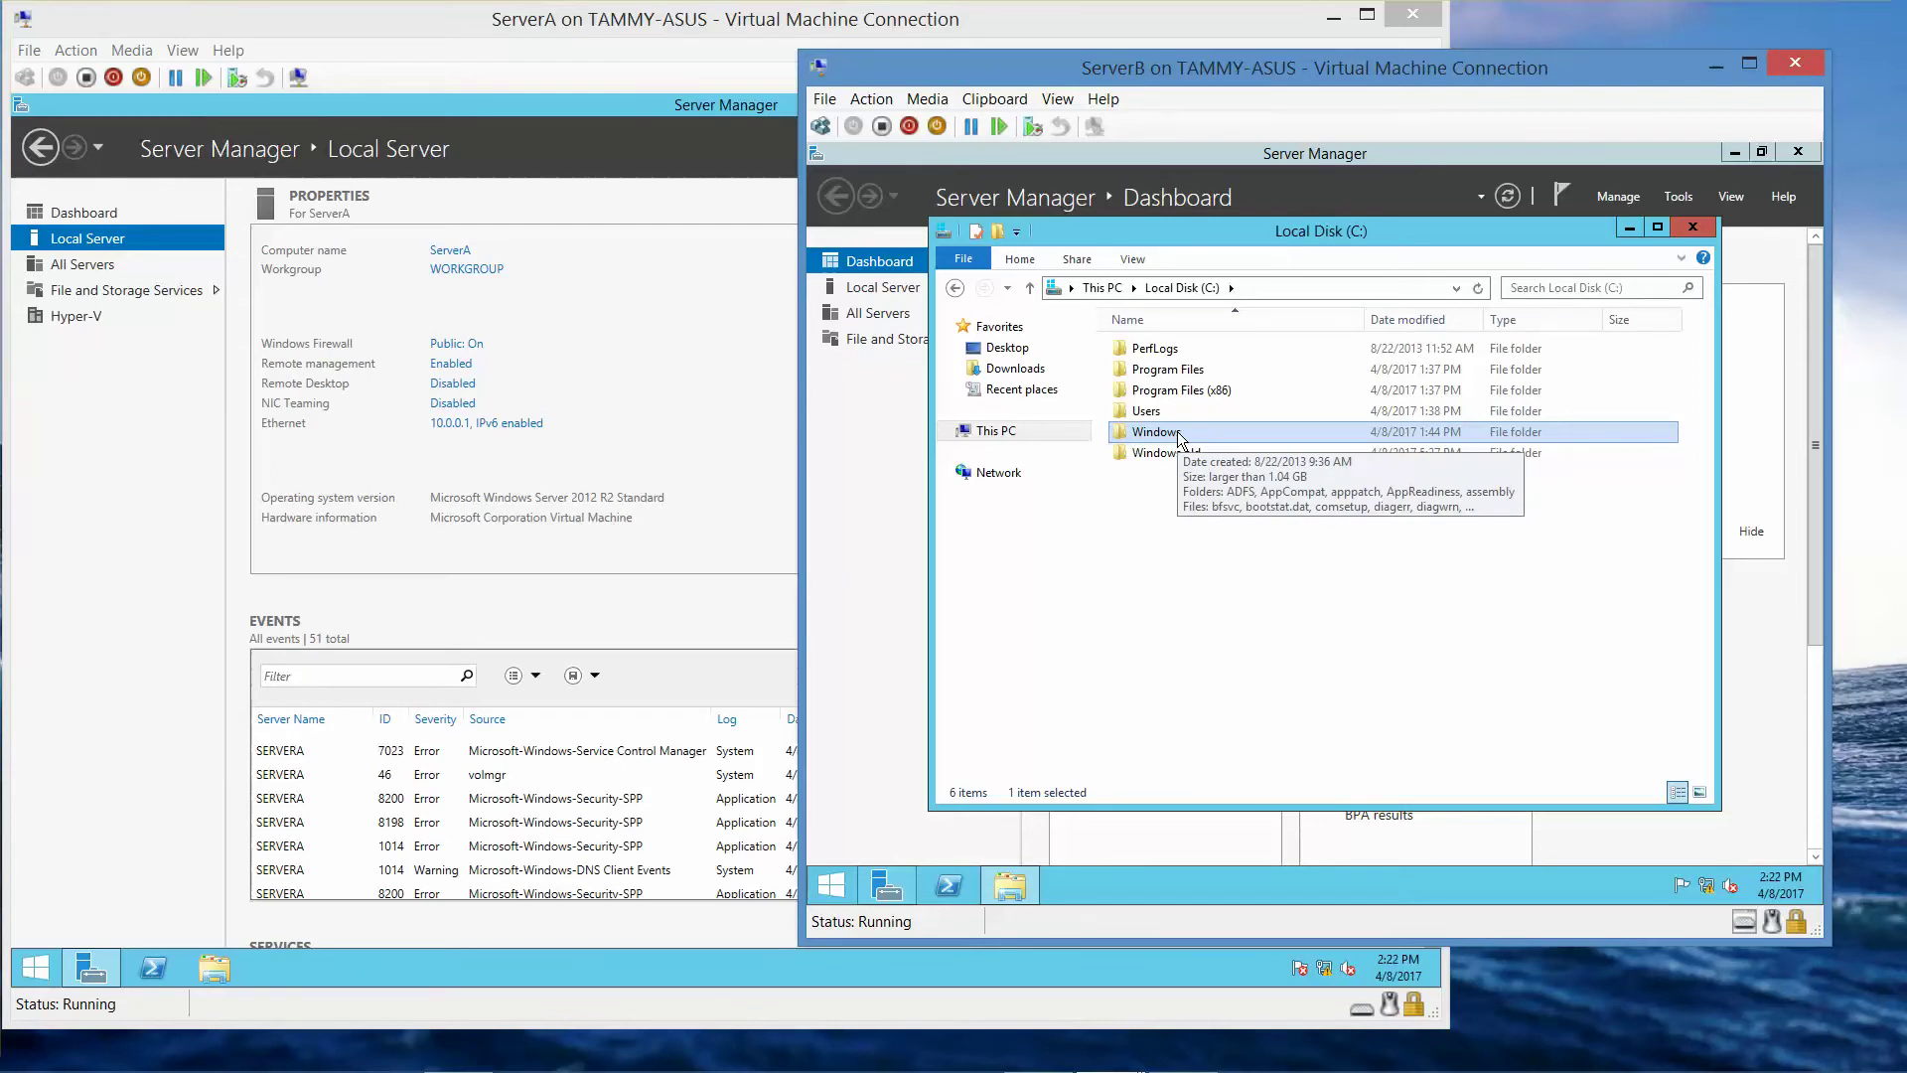
{"action": "left_click", "coordinate": [1693, 229]}
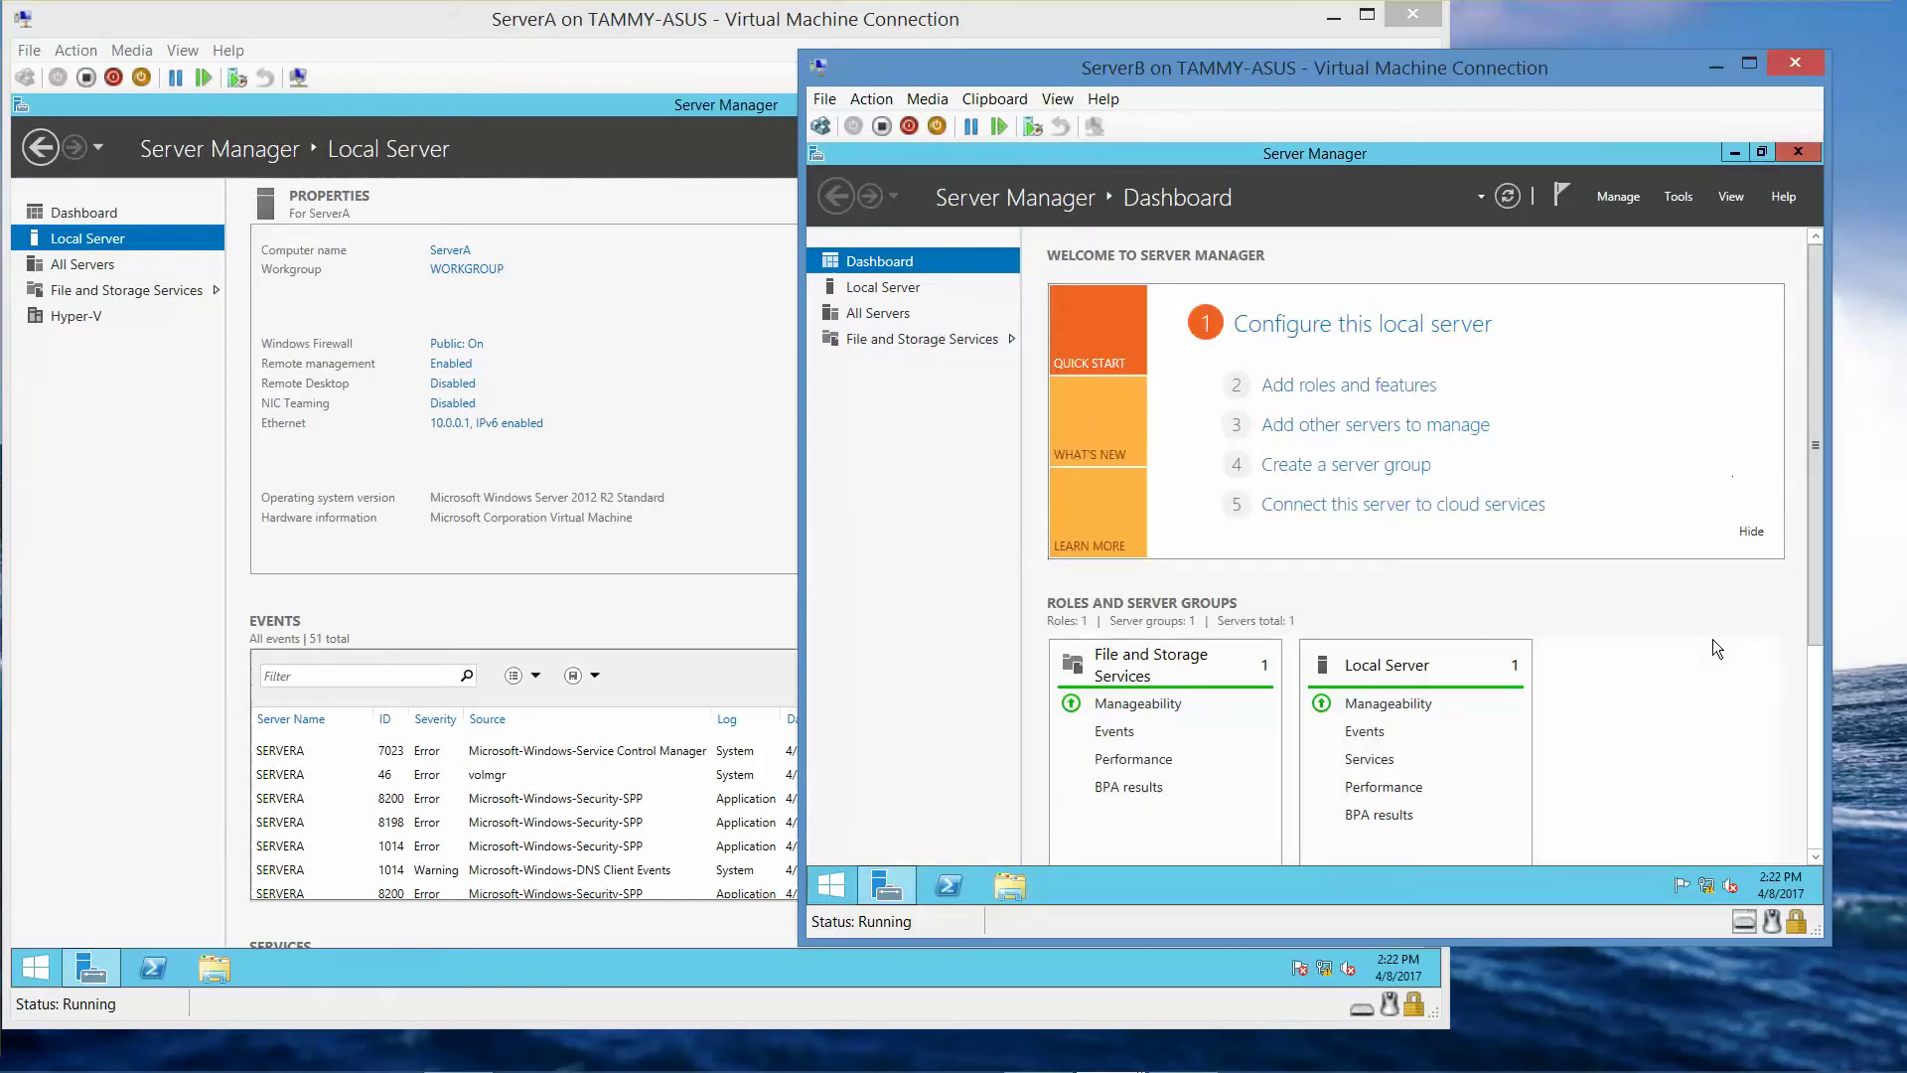
- Check ServerB's clock, then move its window up and left over ServerA
{"action": "left_click", "coordinate": [1767, 880]}
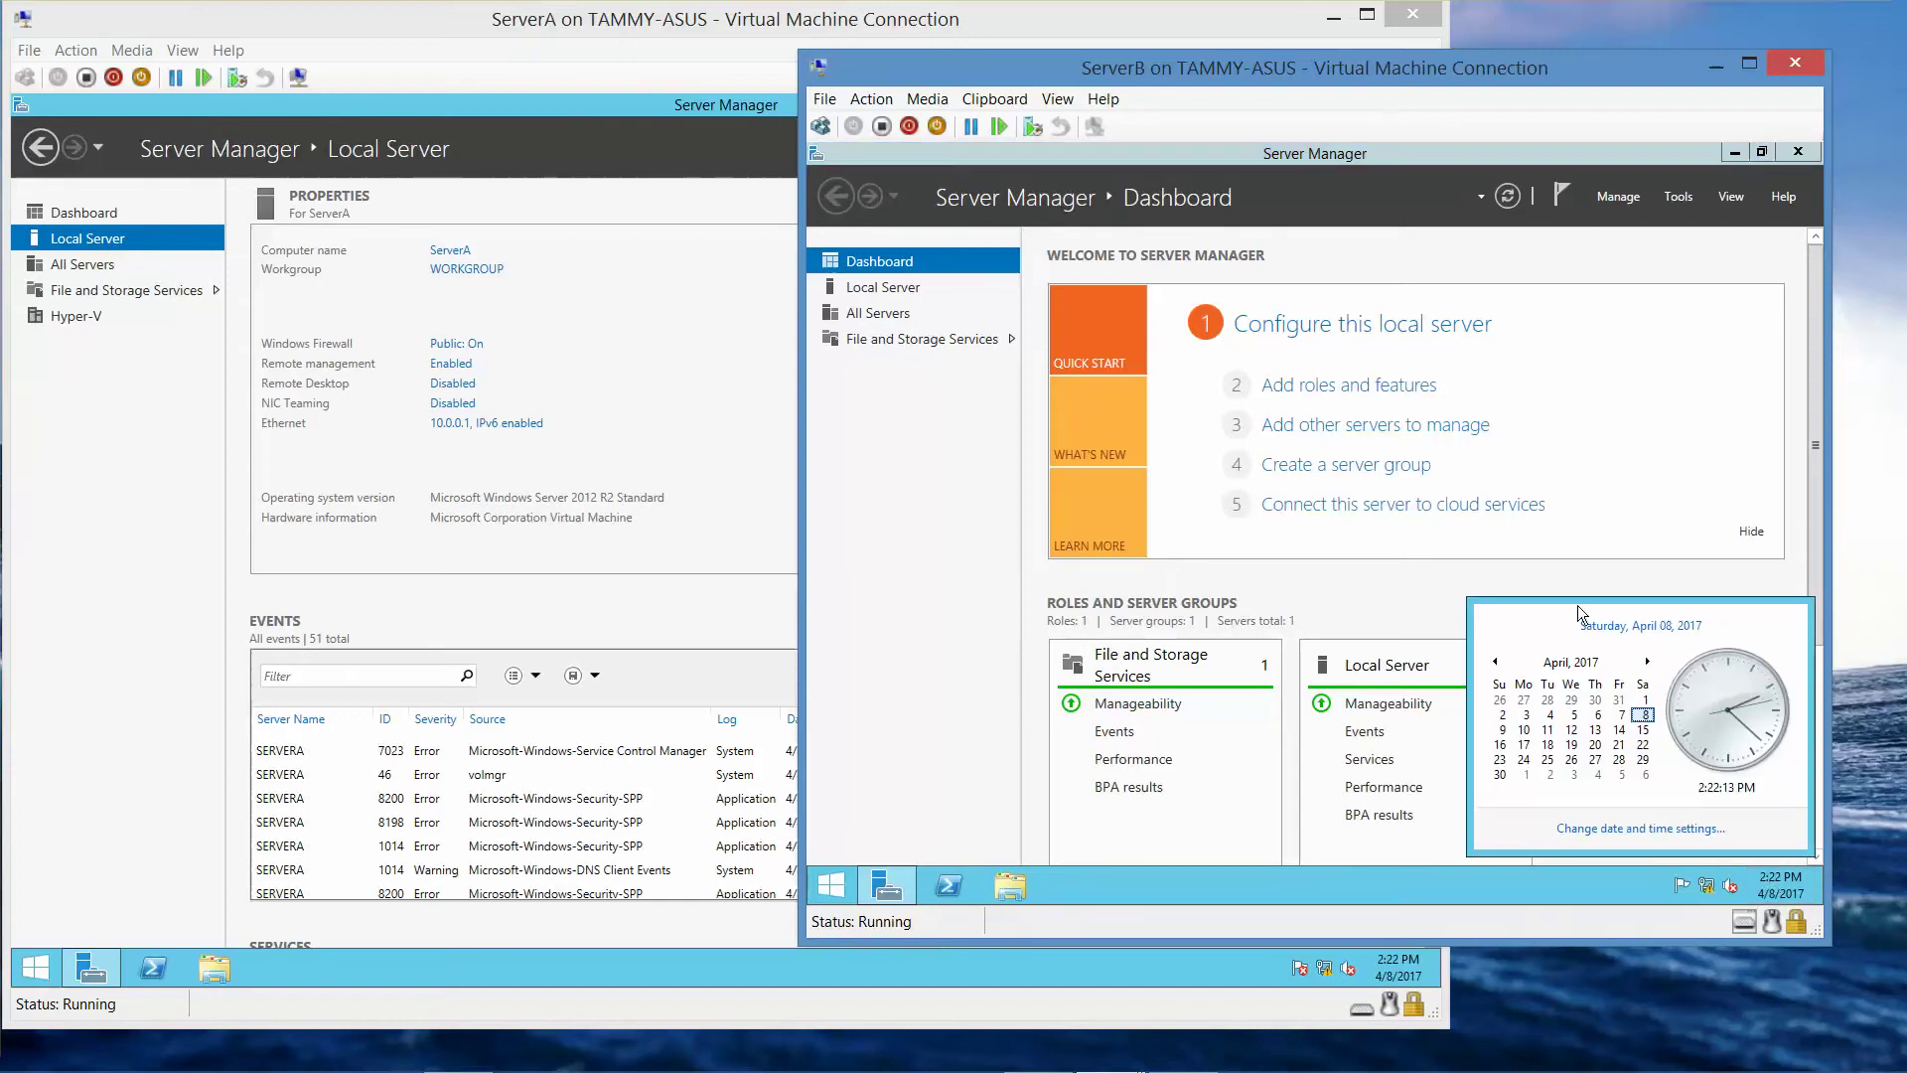
{"action": "left_click", "coordinate": [1398, 576]}
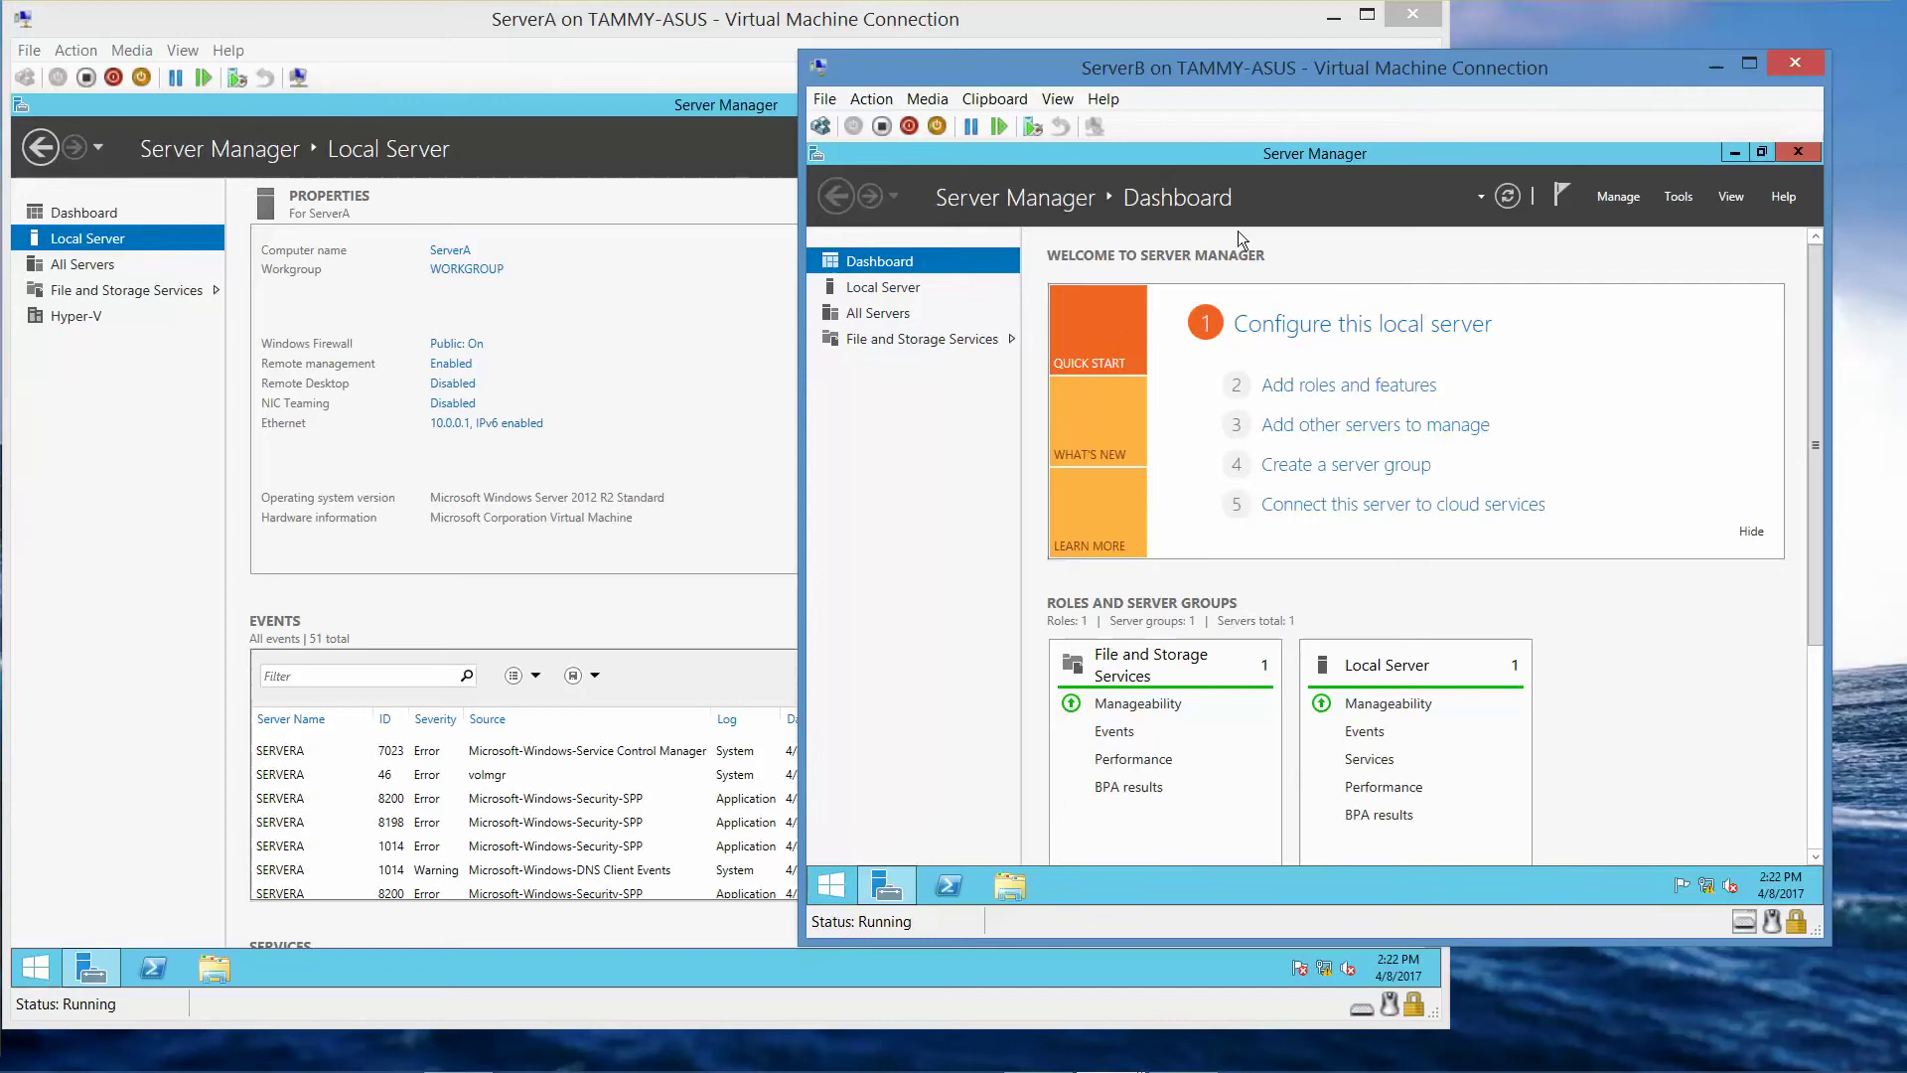
{"action": "left_click_drag", "start_coordinate": [1408, 71], "coordinate": [1235, 27]}
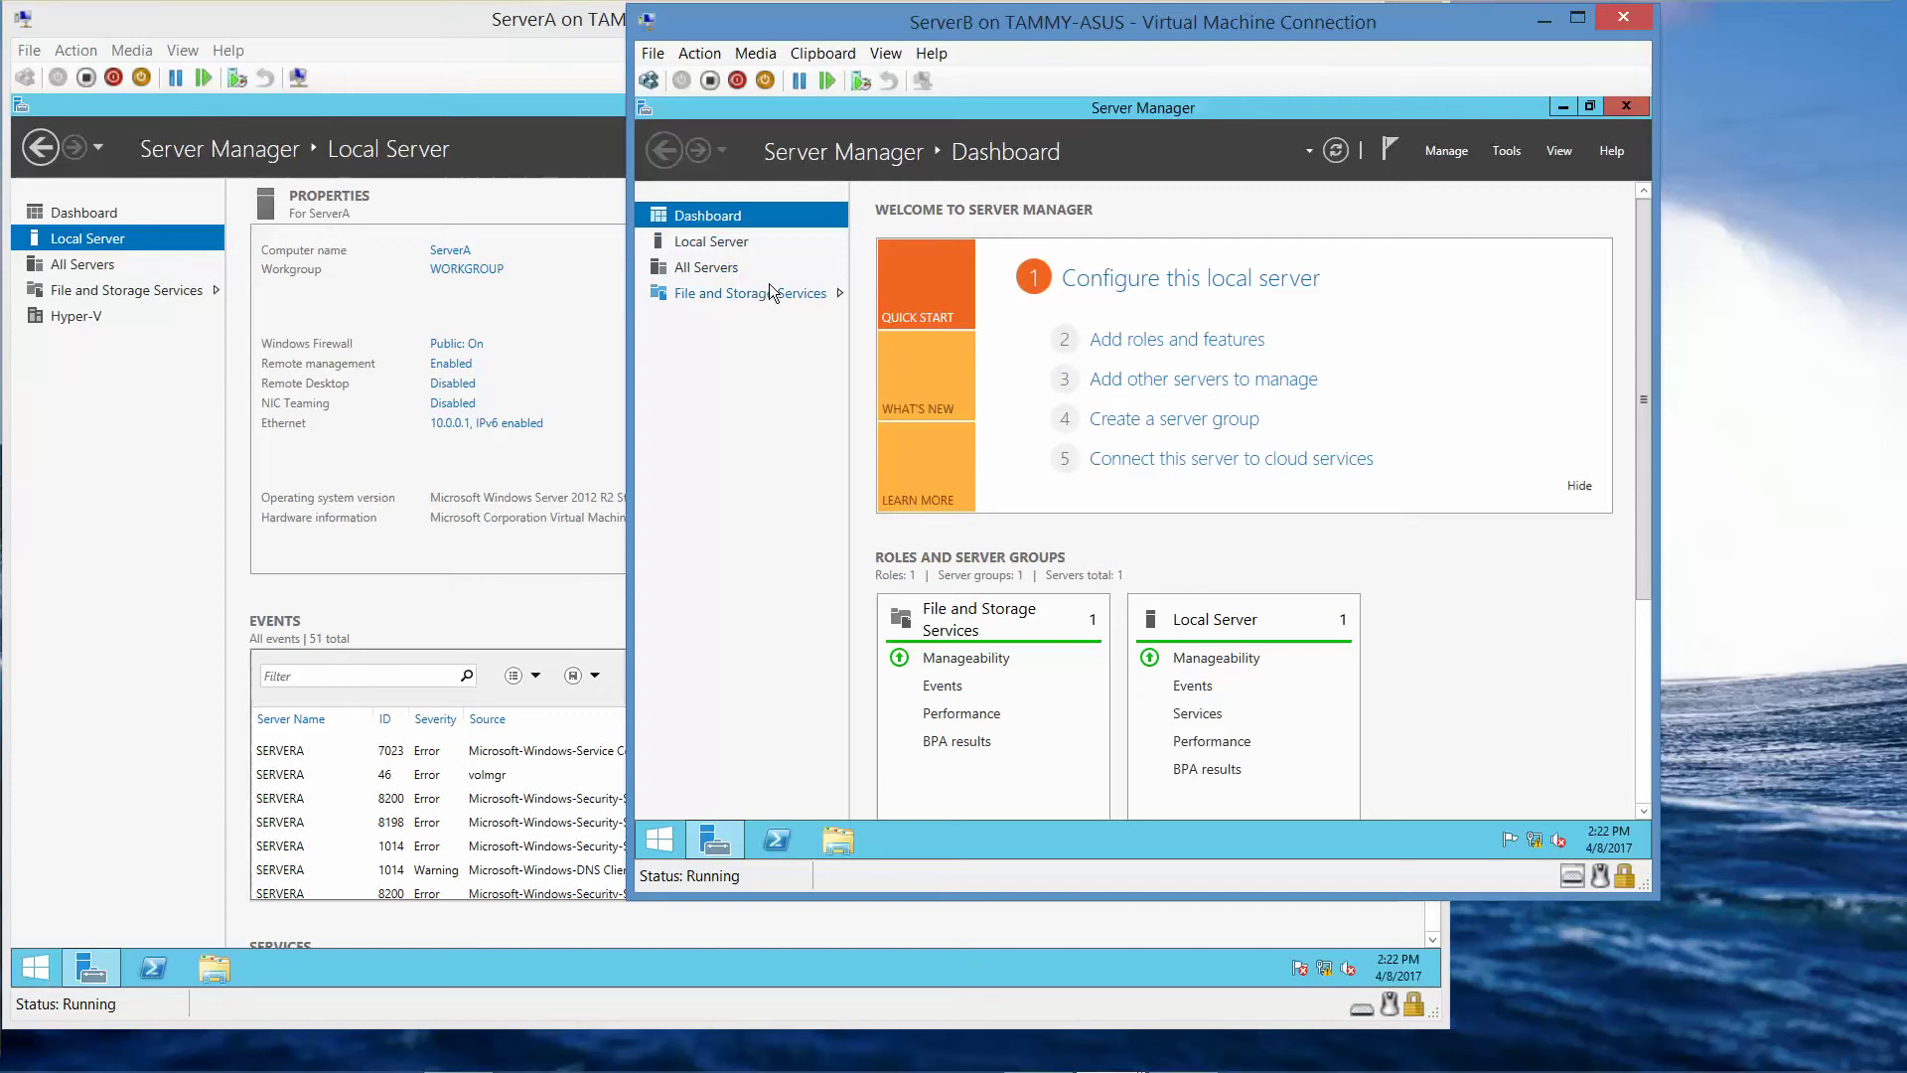
{"action": "mouse_move", "coordinate": [1110, 1070]}
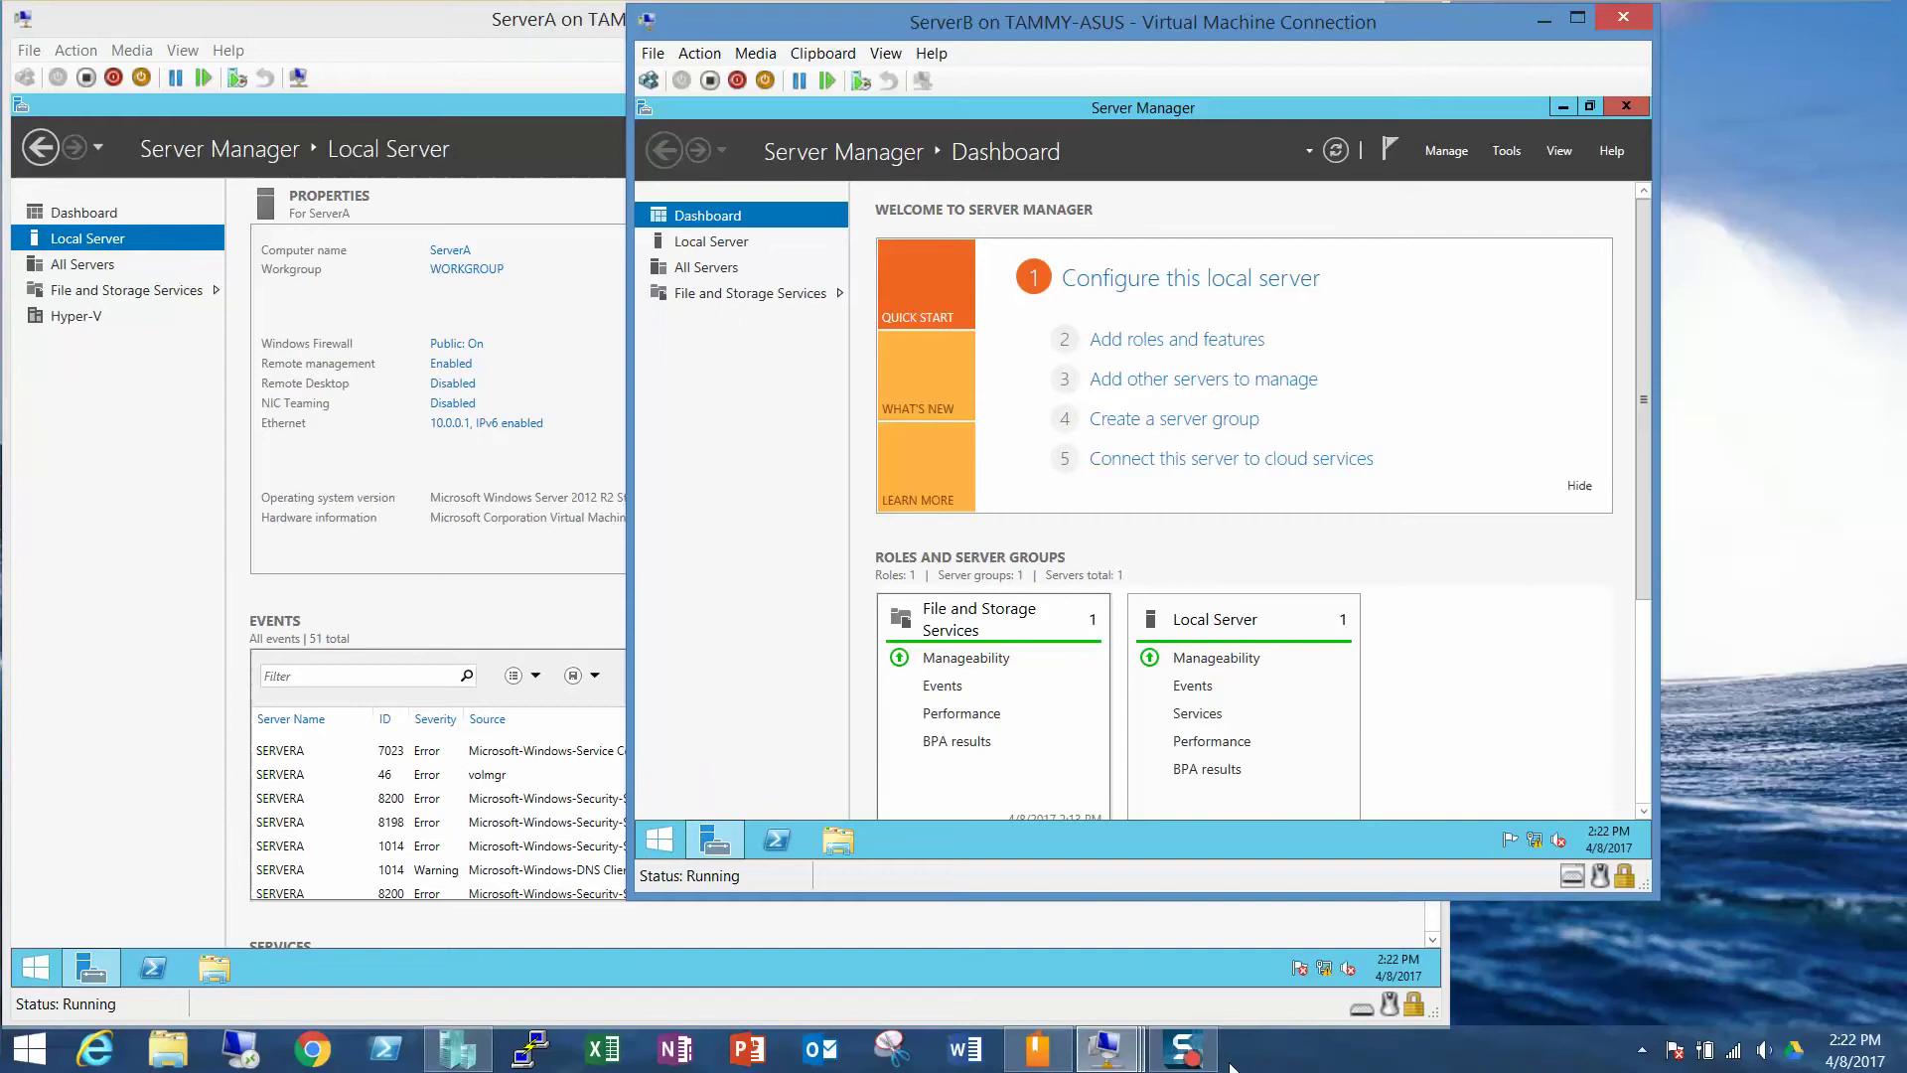
{"action": "right_click", "coordinate": [1184, 1050]}
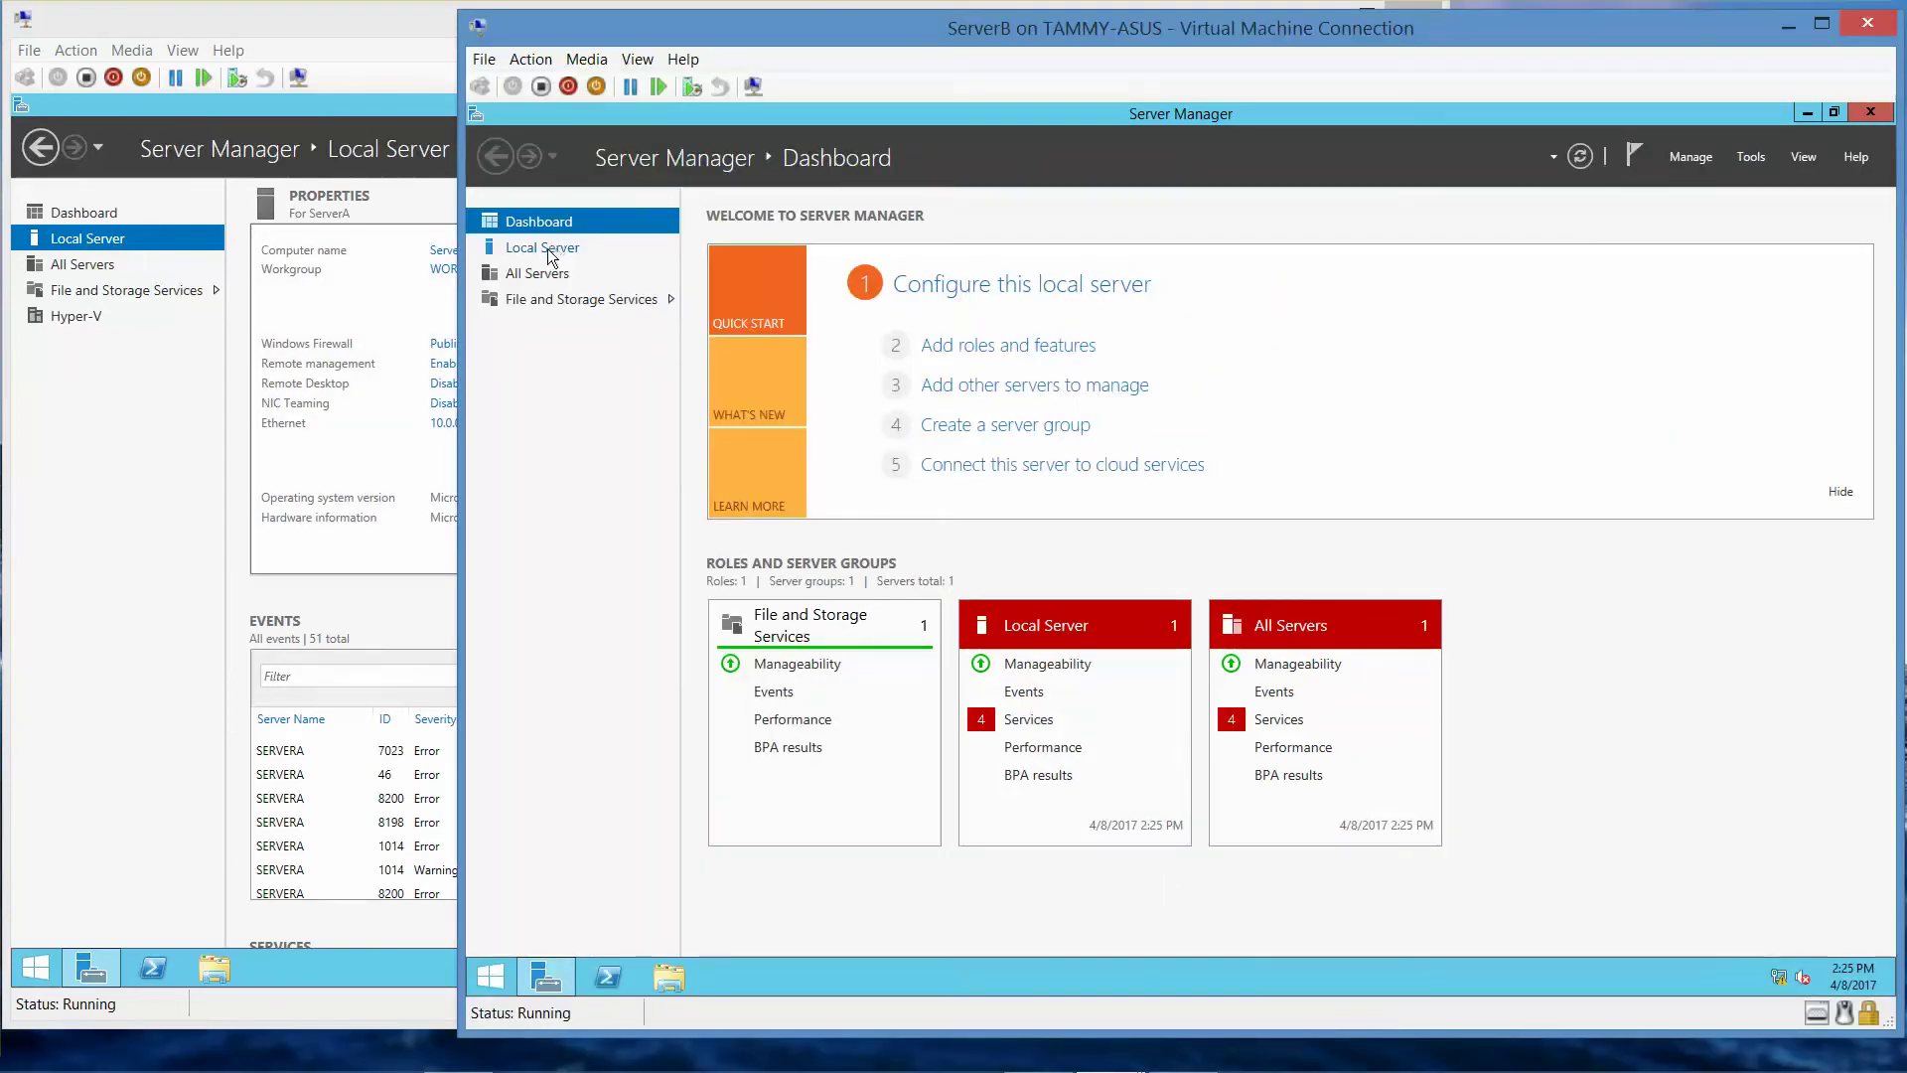
- Review ServerB's Local Server properties (Ethernet 10.0.0.2), then bring ServerA back to the front
{"action": "left_click", "coordinate": [546, 248]}
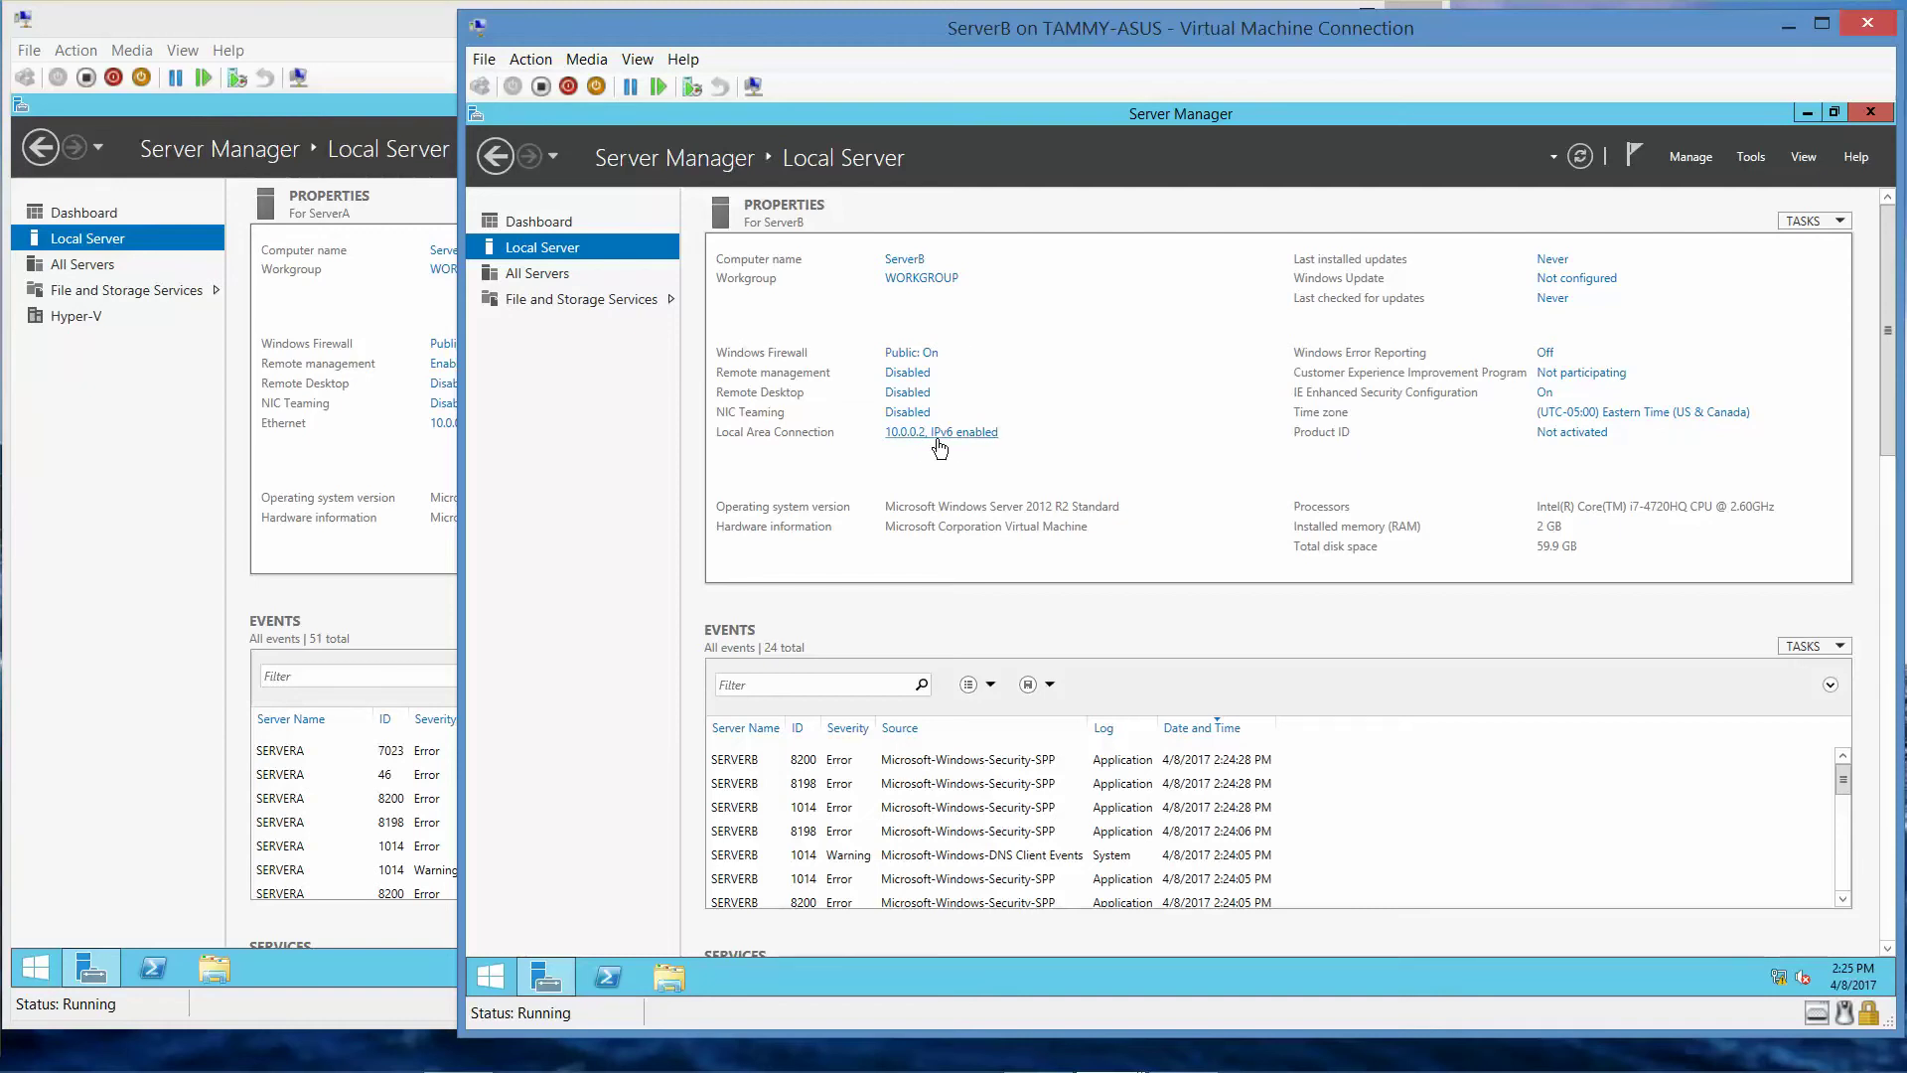
{"action": "mouse_move", "coordinate": [1351, 1068]}
{"action": "left_click", "coordinate": [395, 20]}
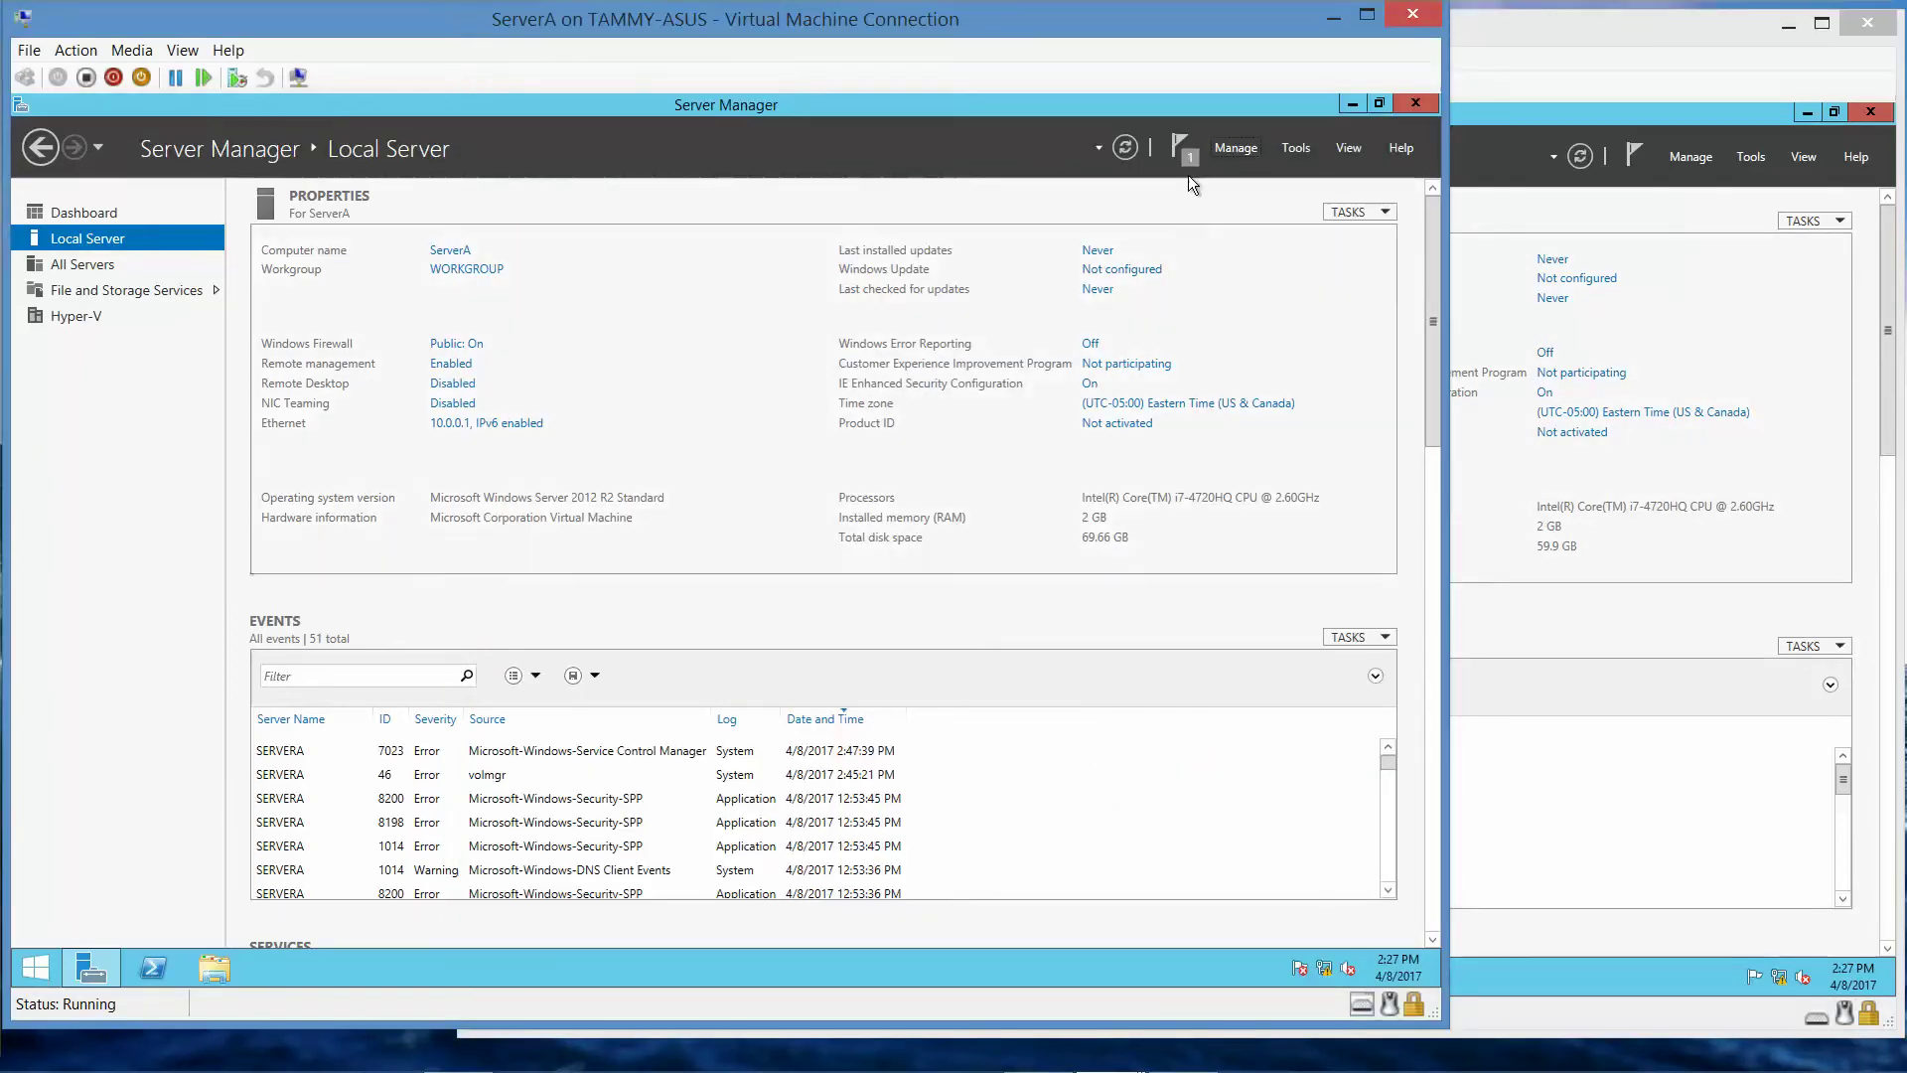
- Install the DNS Server role with DNS Server Tools on ServerA through Add Roles and Features
{"action": "left_click", "coordinate": [1236, 149]}
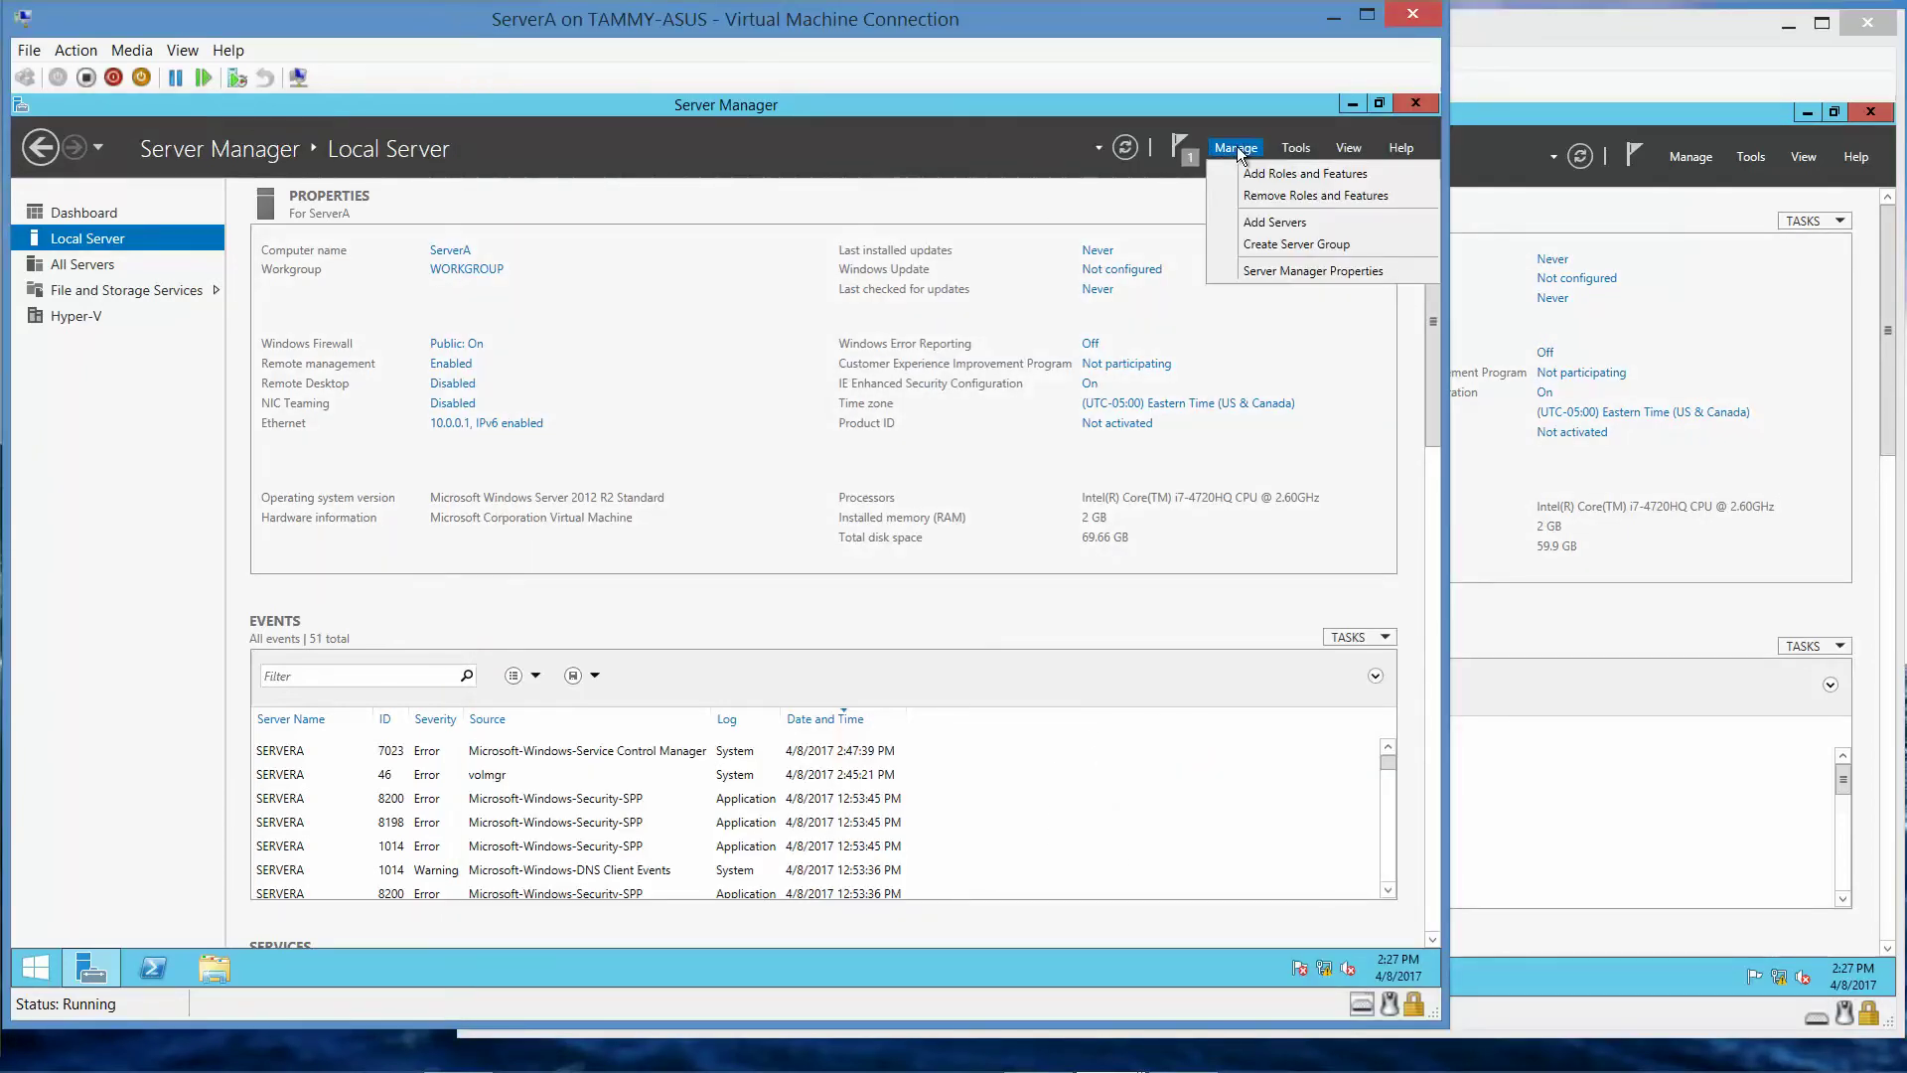
{"action": "left_click", "coordinate": [1248, 174]}
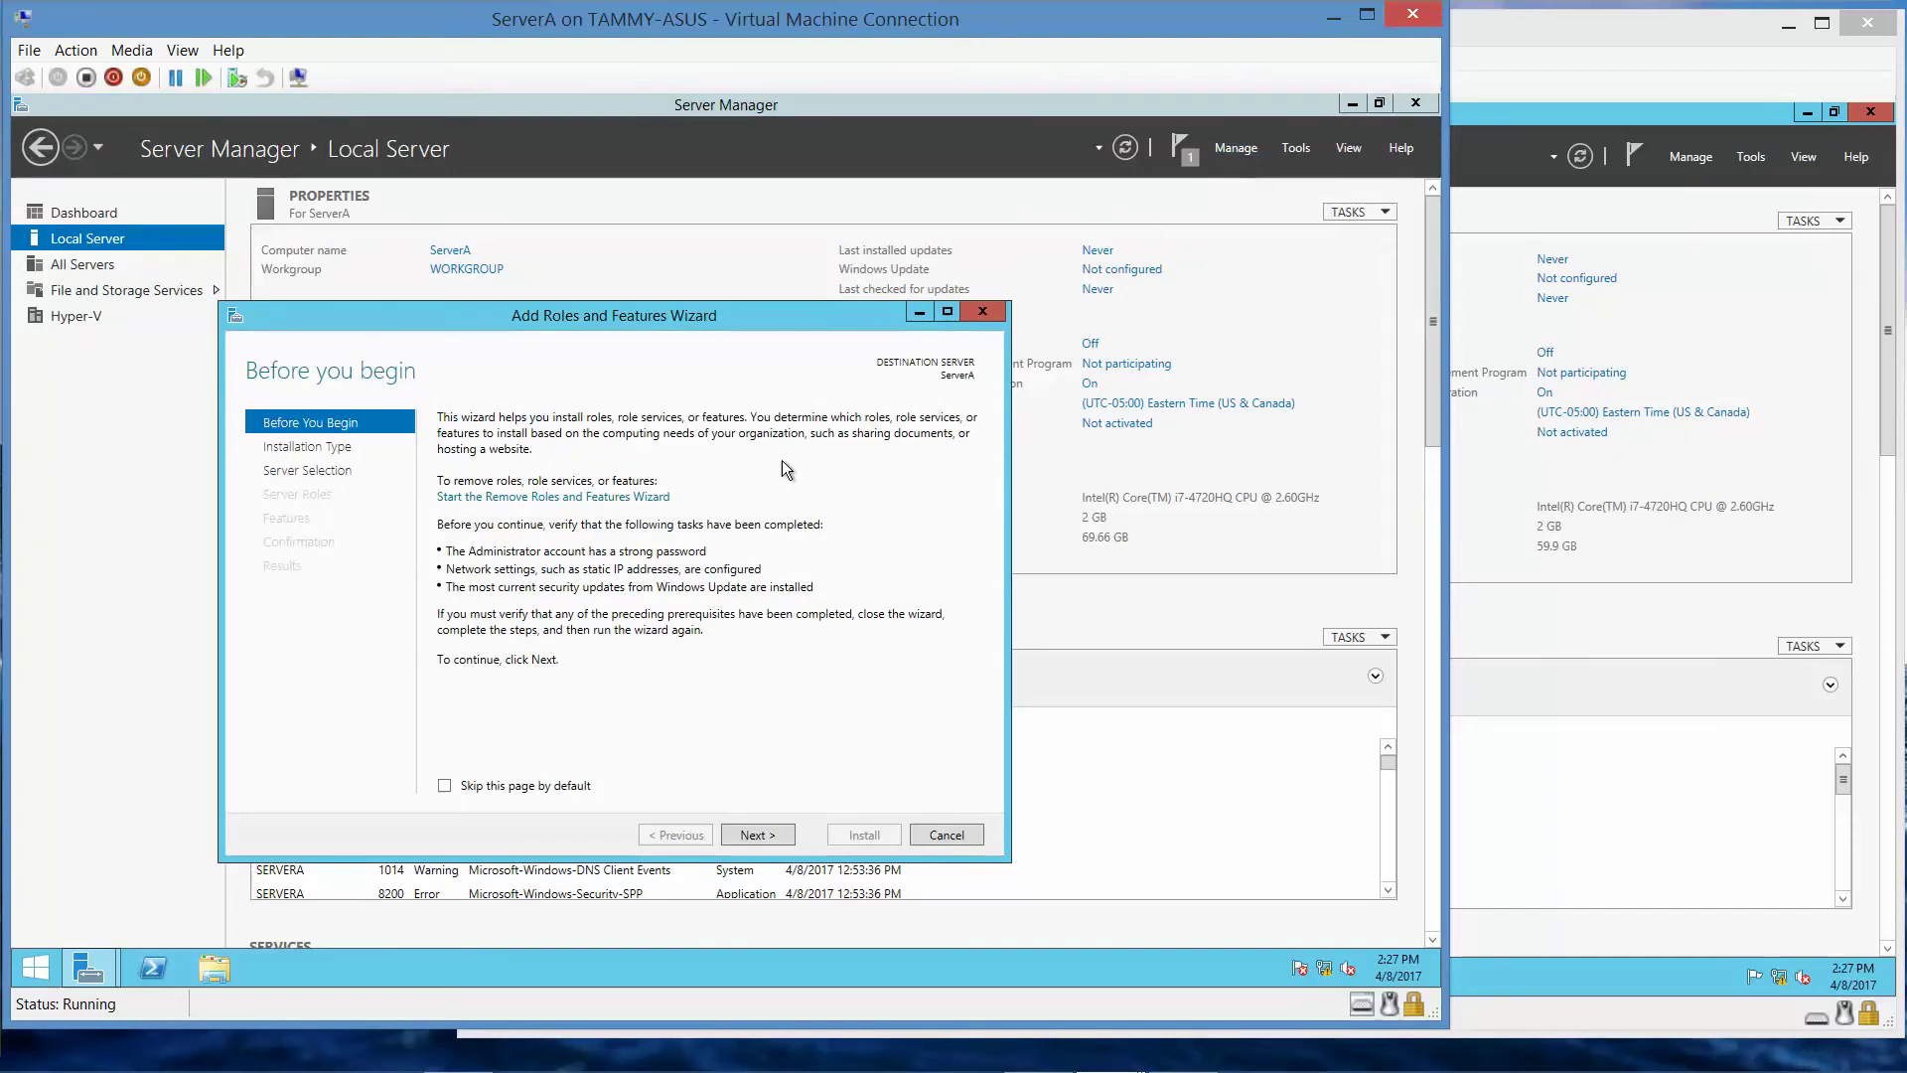
{"action": "left_click", "coordinate": [753, 835]}
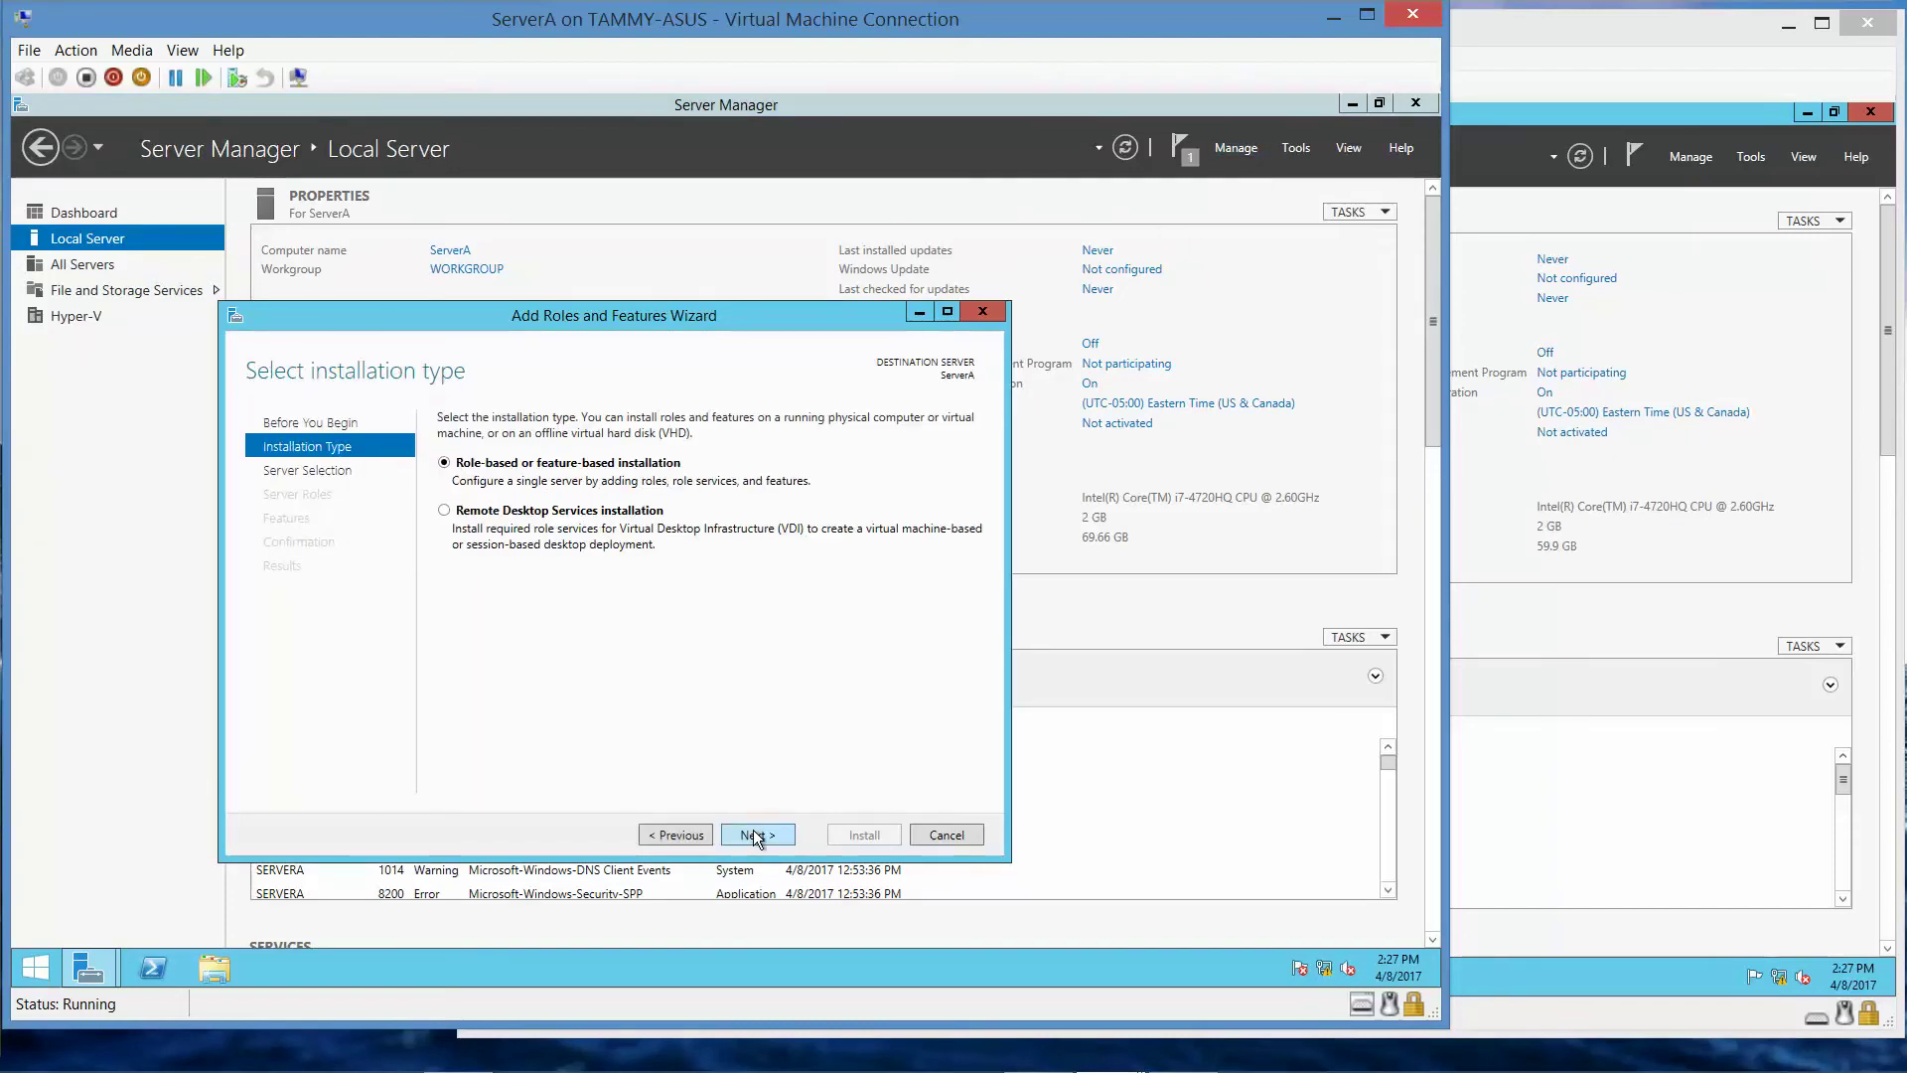
{"action": "left_click", "coordinate": [753, 835]}
{"action": "left_click", "coordinate": [753, 835]}
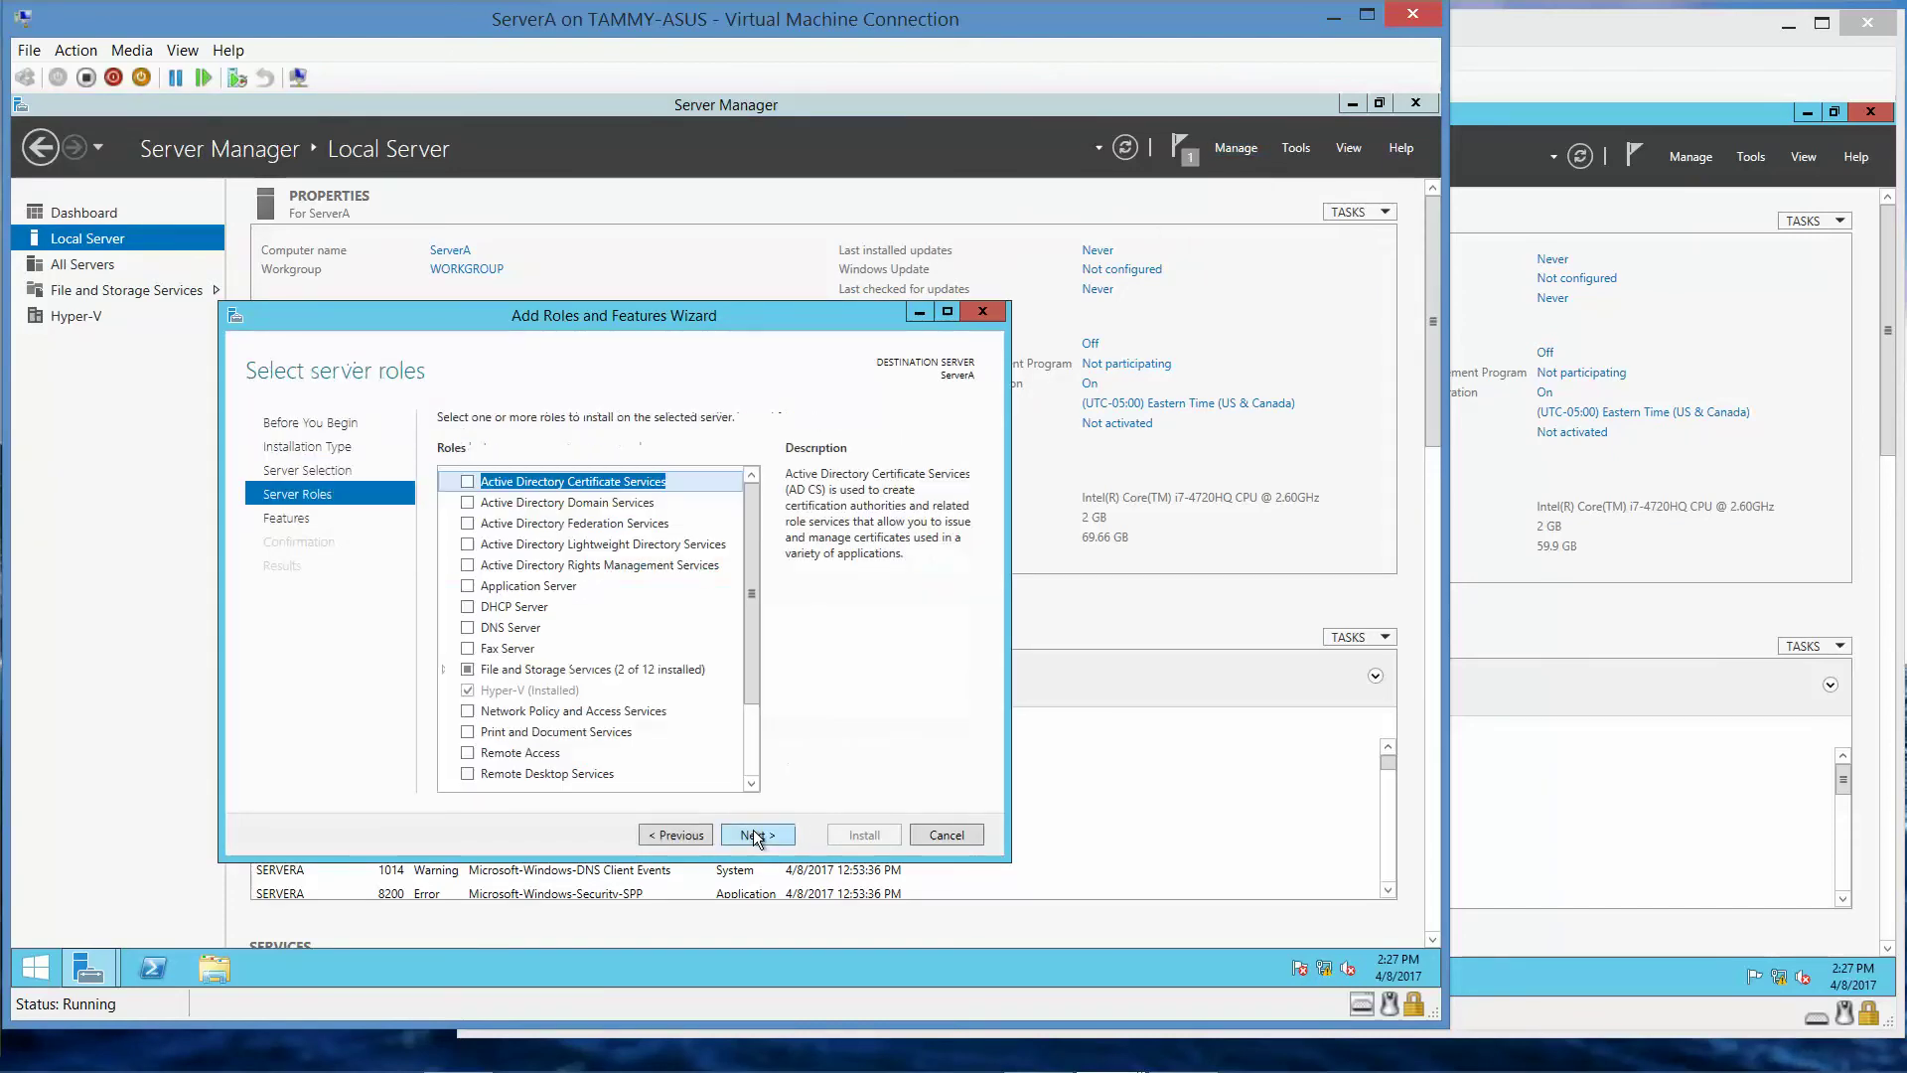
{"action": "left_click", "coordinate": [494, 629]}
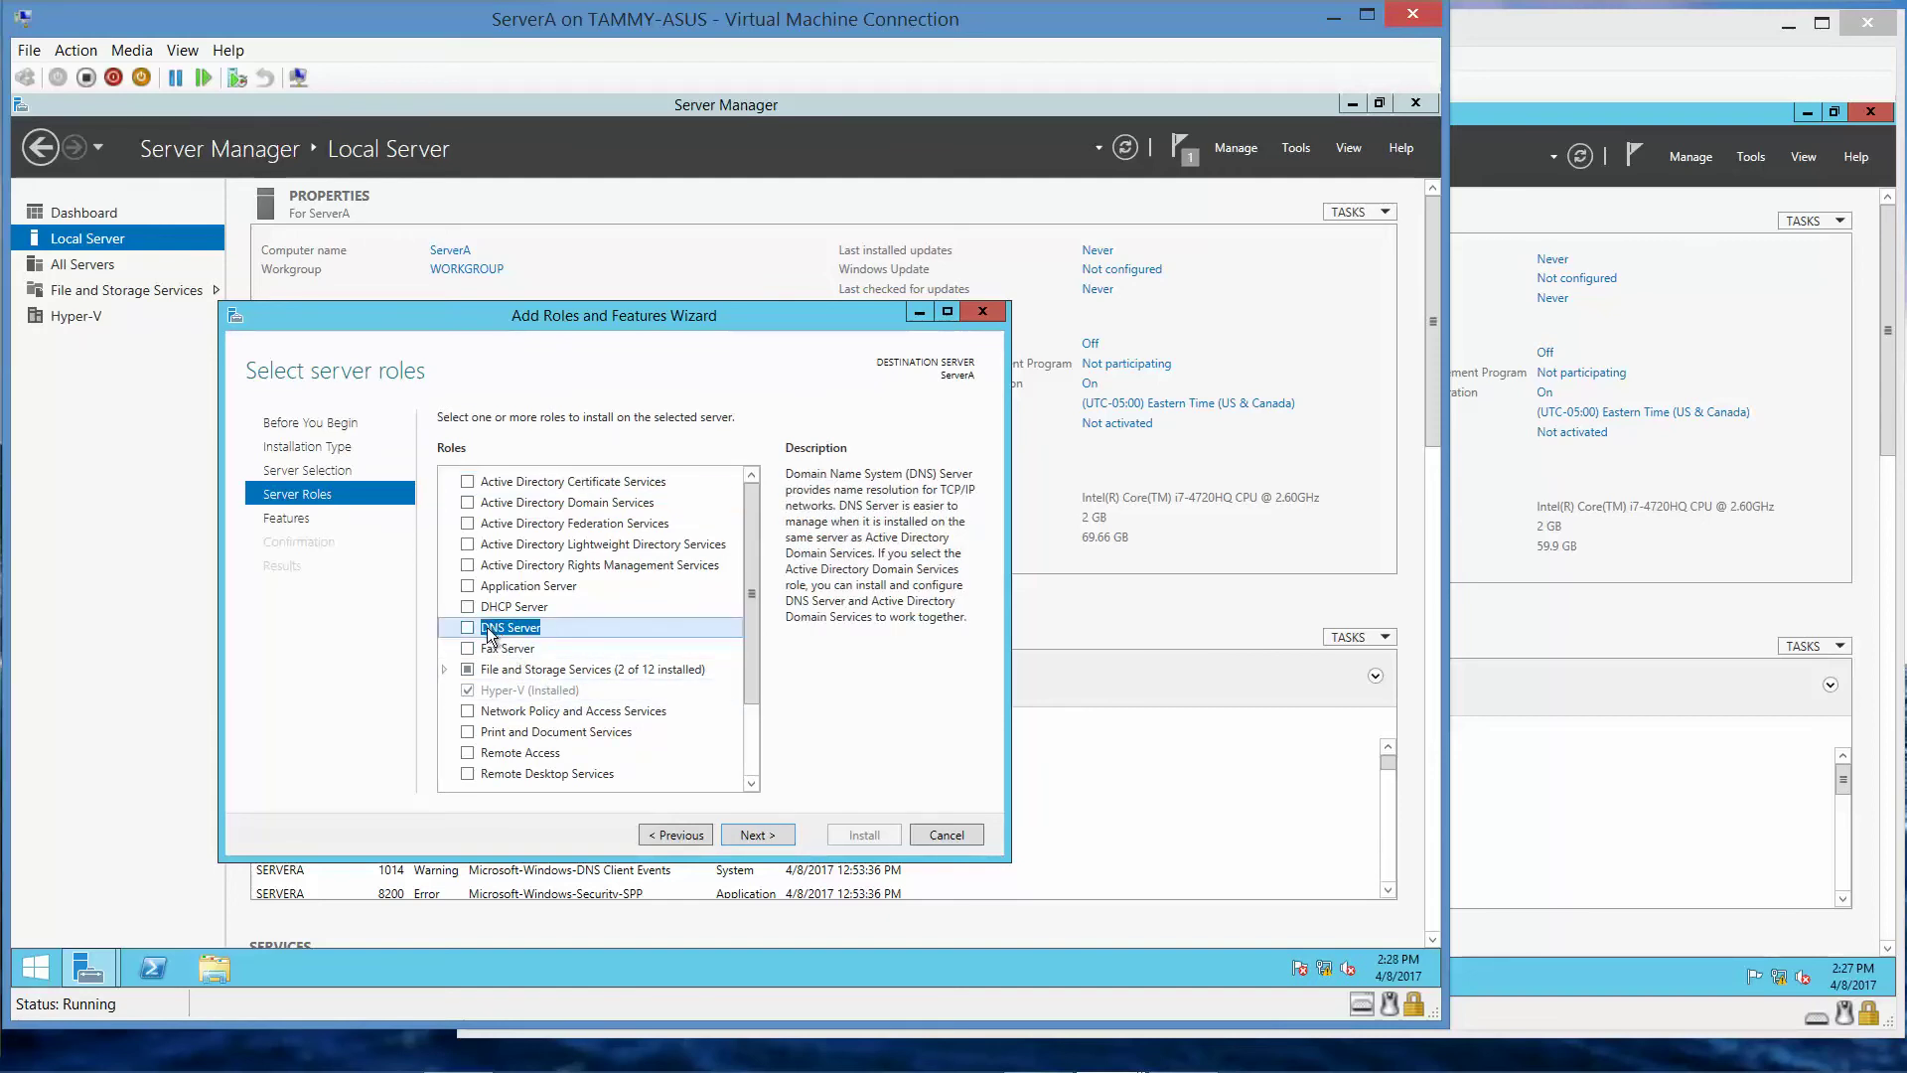
{"action": "left_click", "coordinate": [469, 627]}
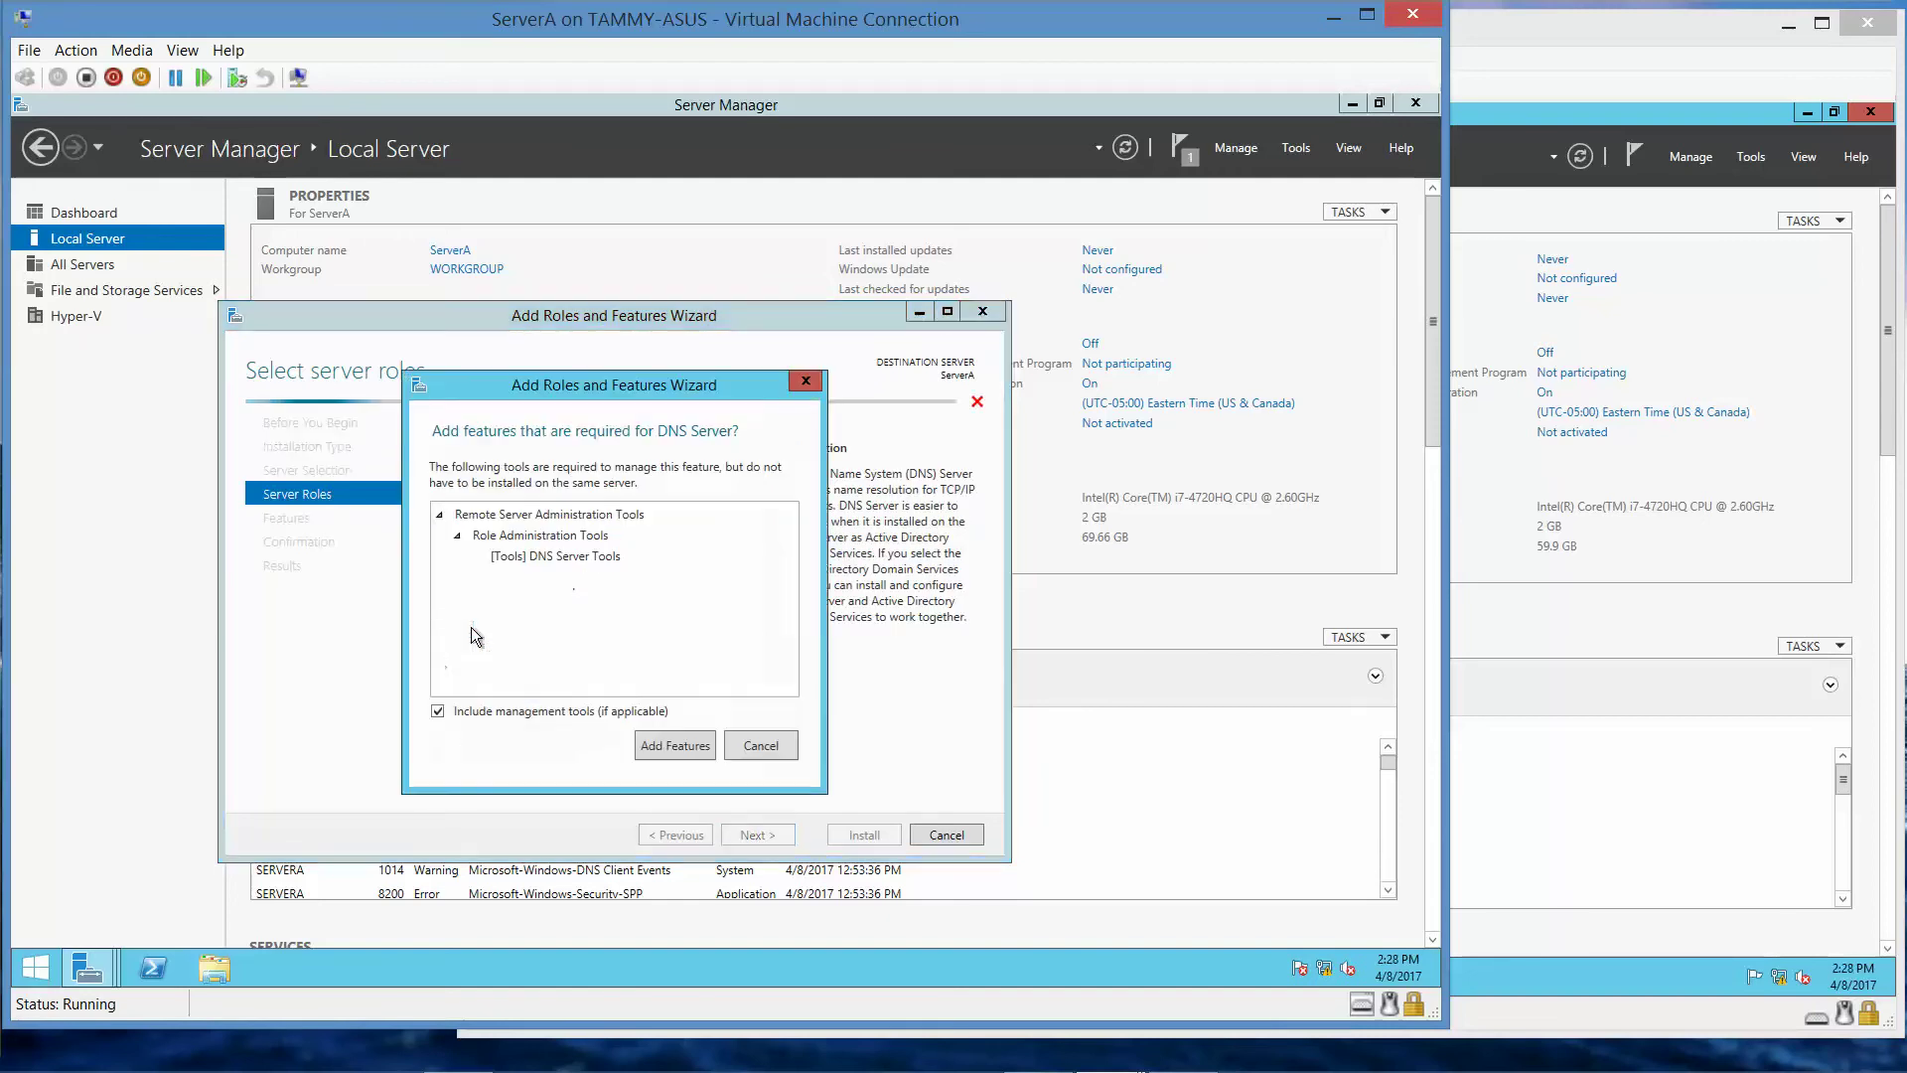
{"action": "left_click", "coordinate": [663, 743]}
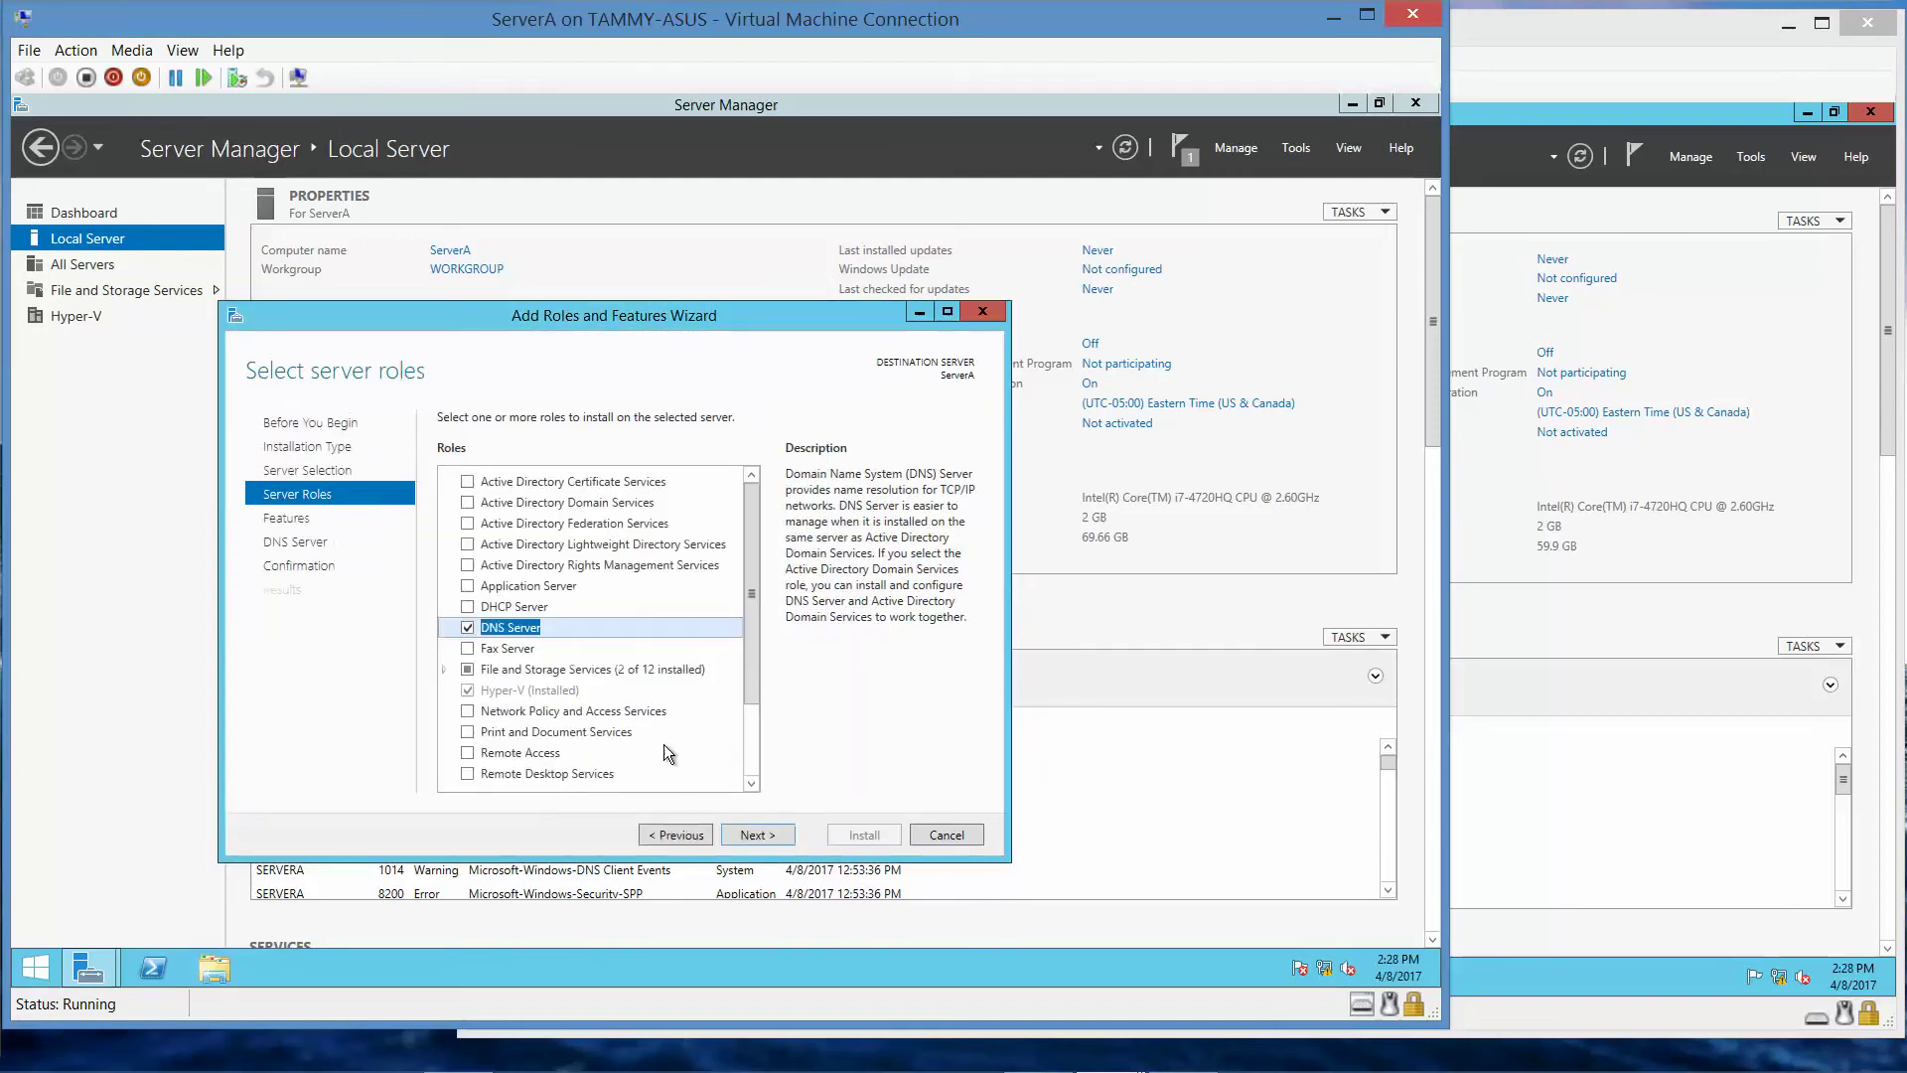
{"action": "left_click", "coordinate": [774, 833]}
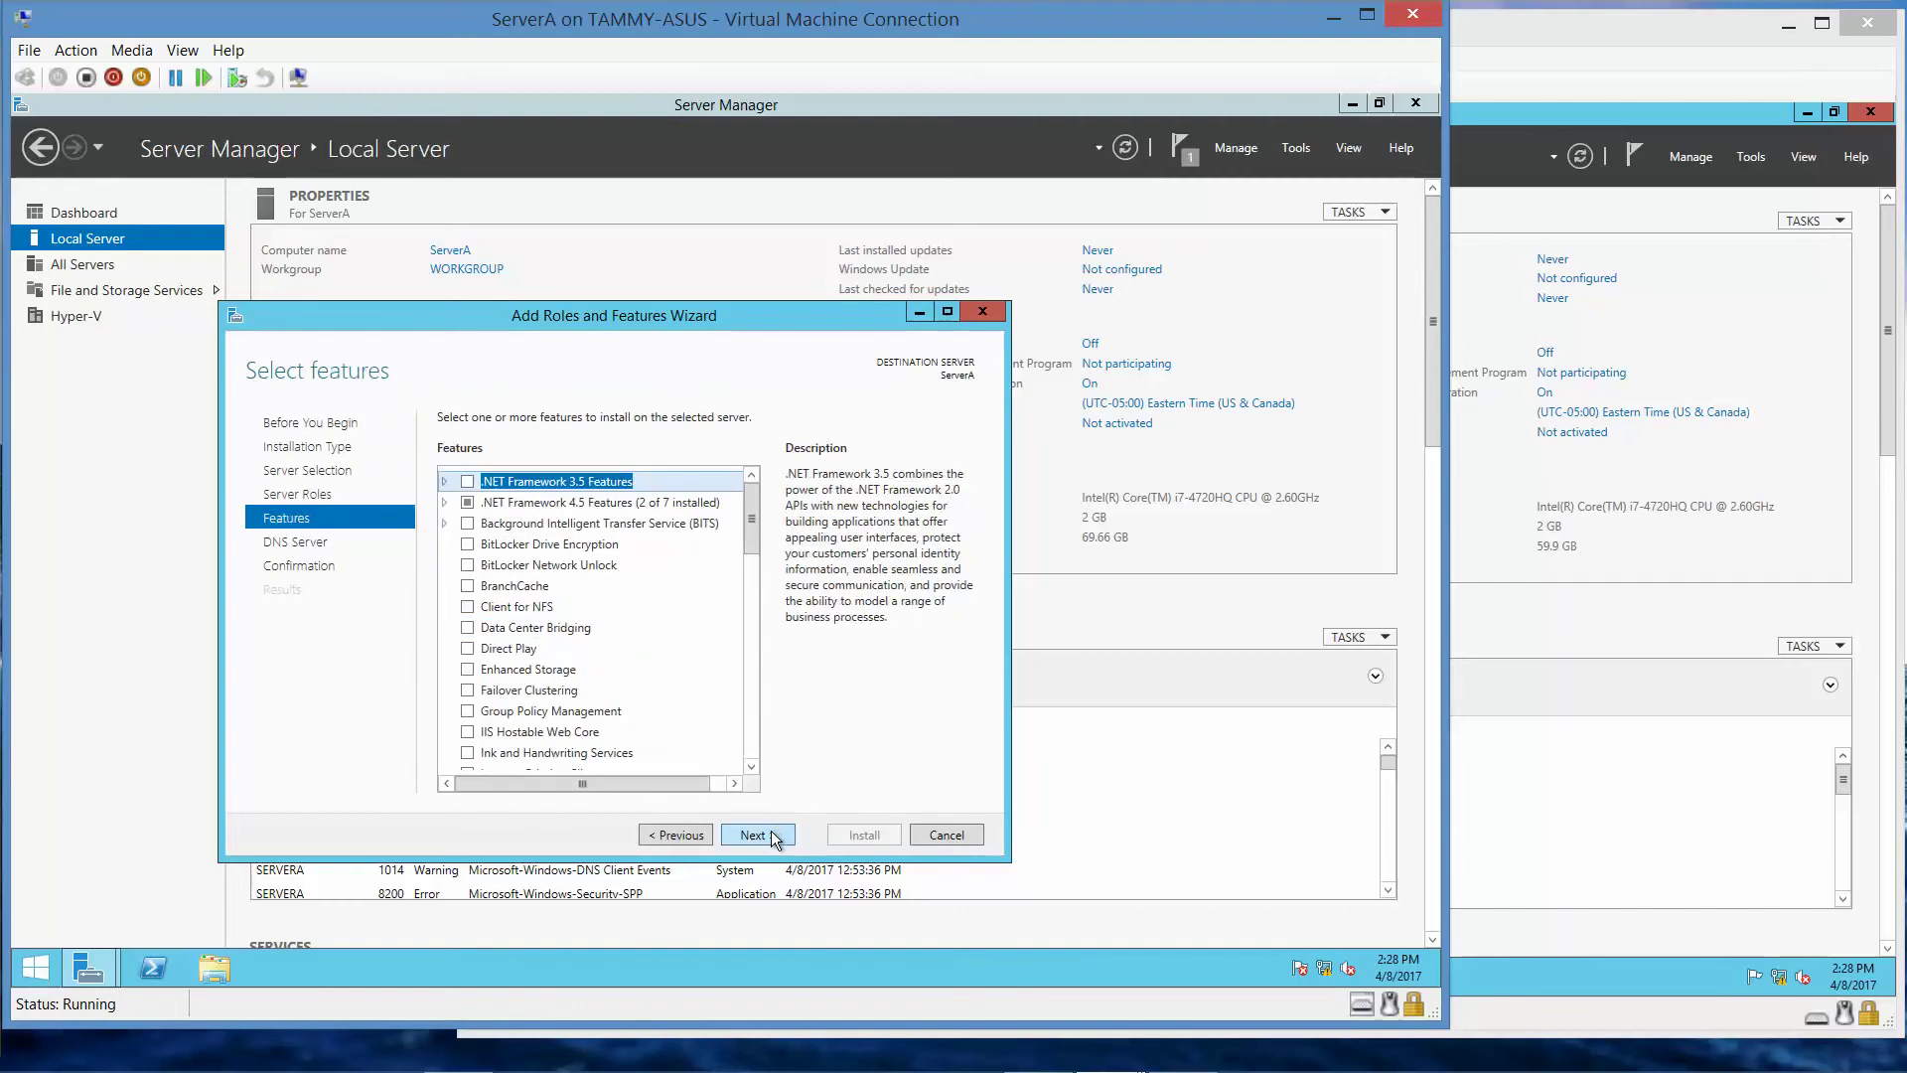
{"action": "left_click", "coordinate": [774, 833]}
{"action": "left_click", "coordinate": [774, 835]}
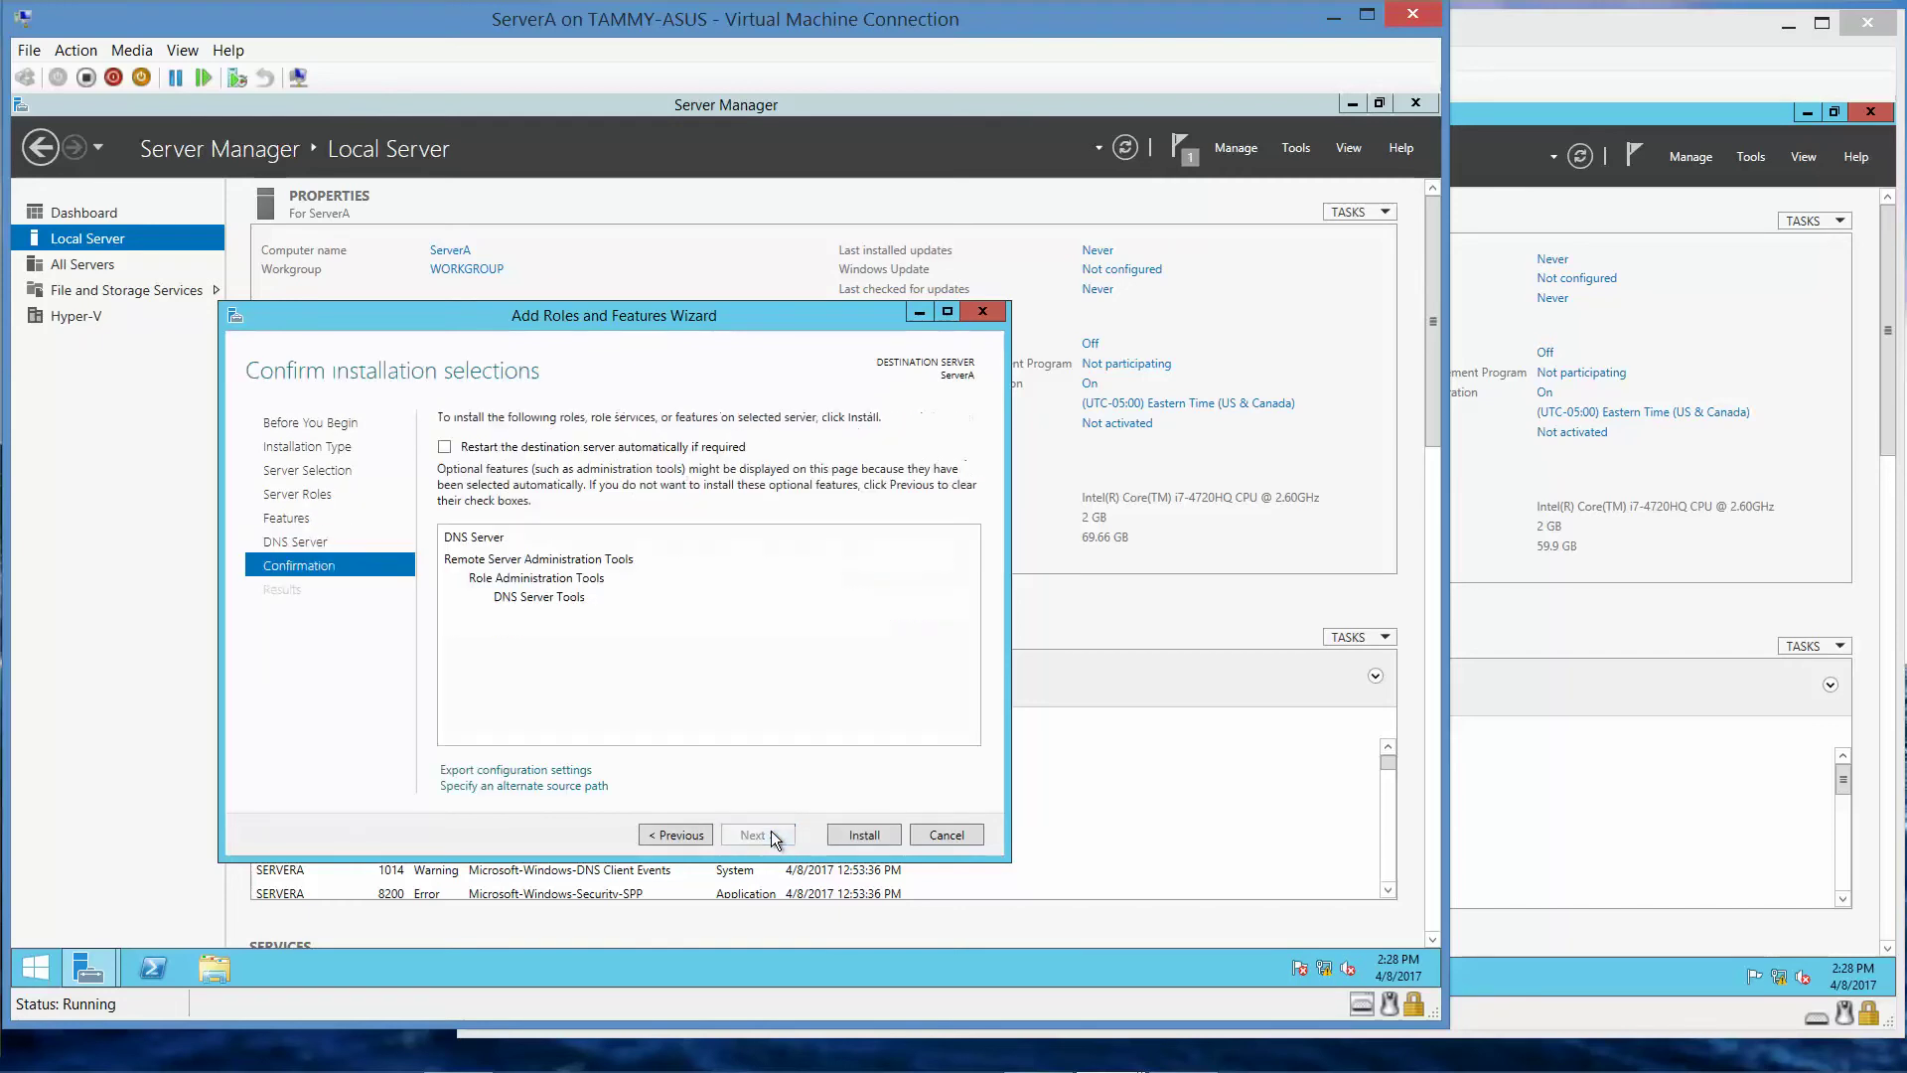
{"action": "left_click", "coordinate": [867, 838]}
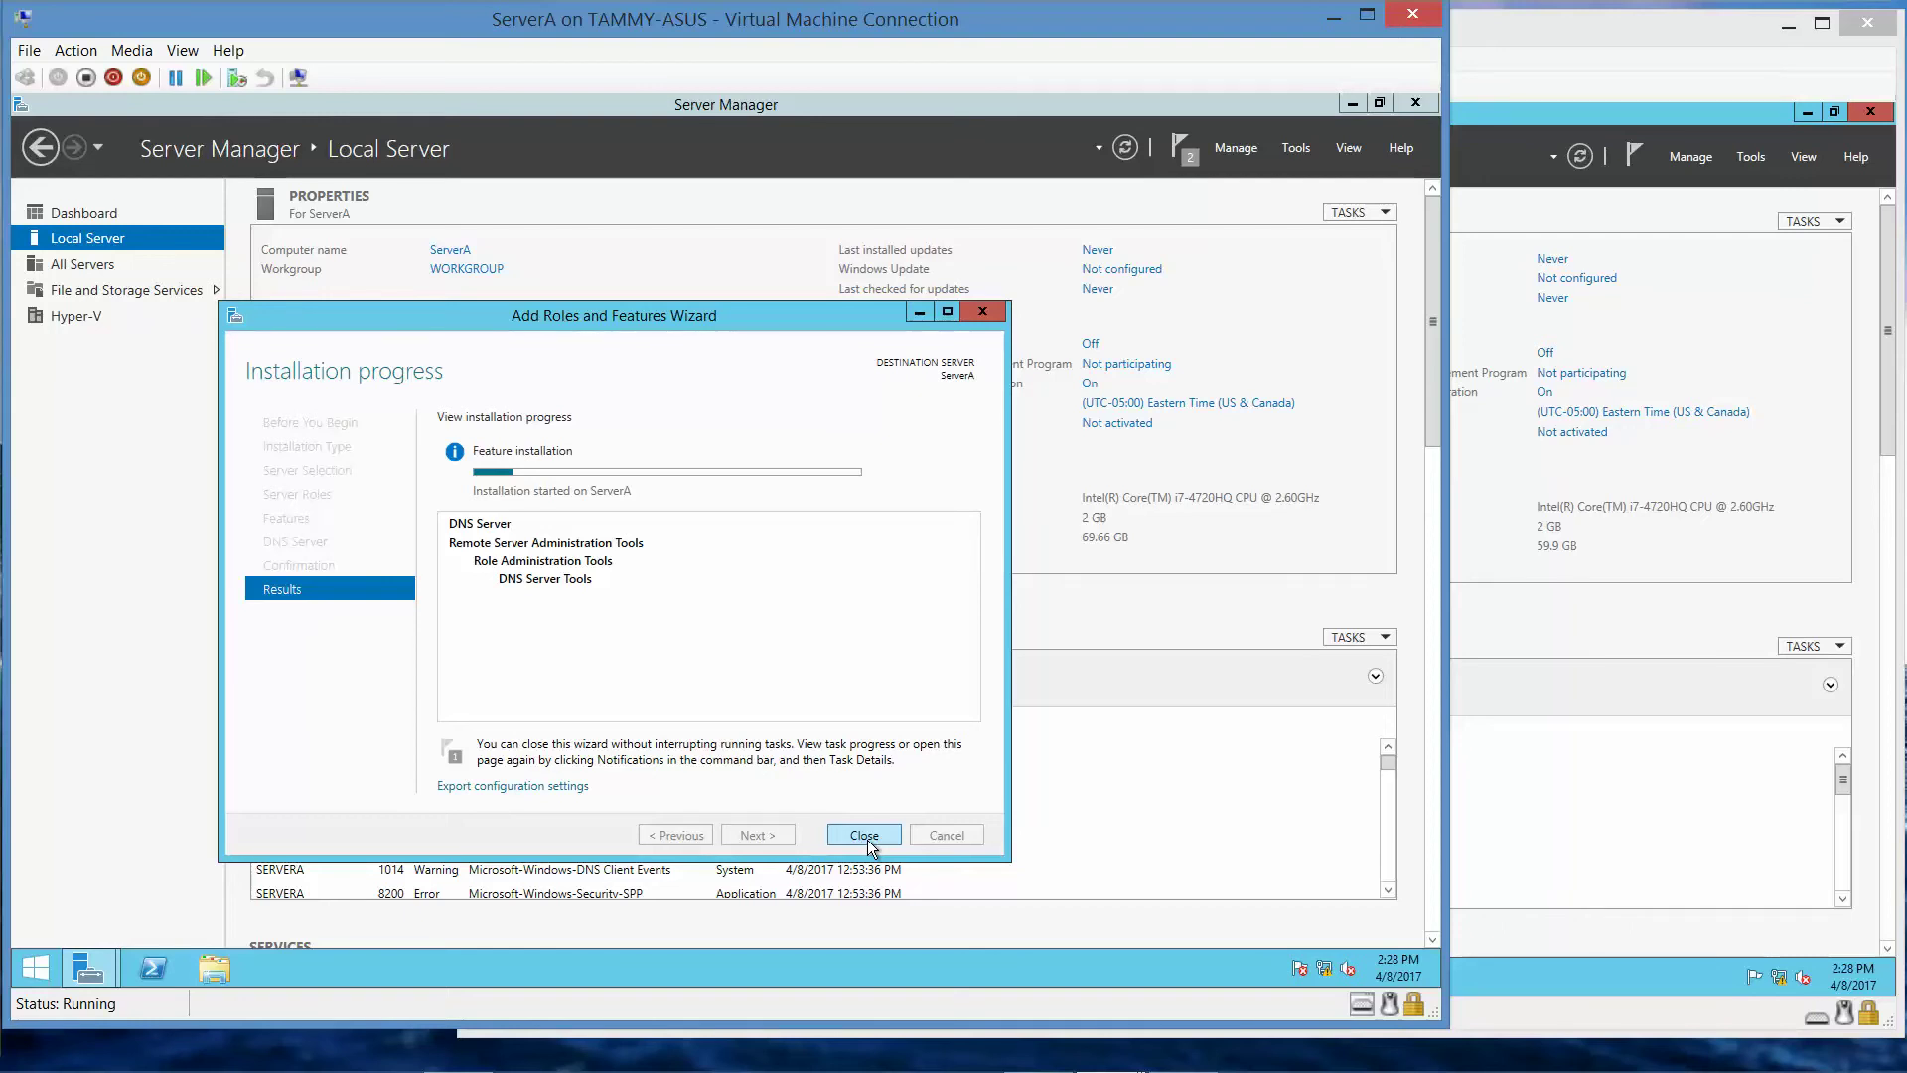
- Close the finished DNS wizard and dismiss both Feature installation notifications
{"action": "mouse_move", "coordinate": [1003, 1068]}
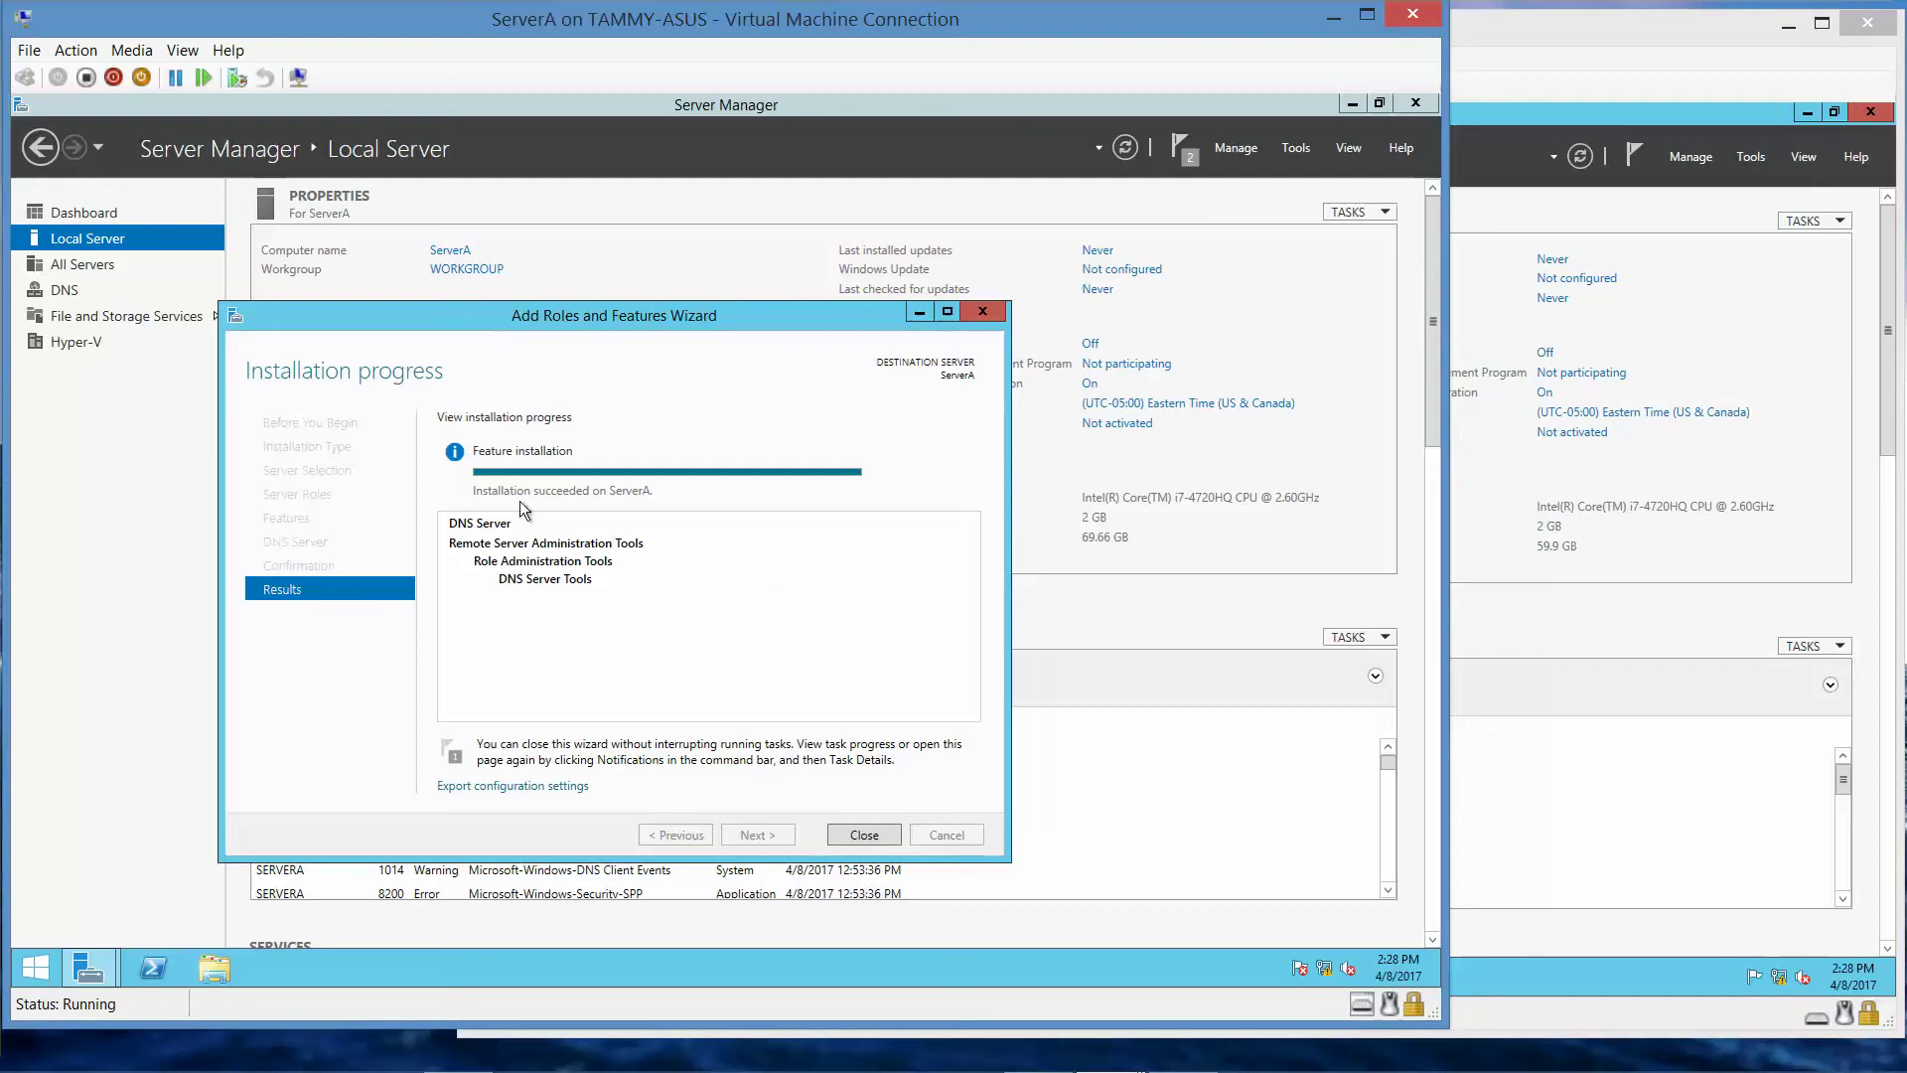
{"action": "left_click", "coordinate": [860, 835]}
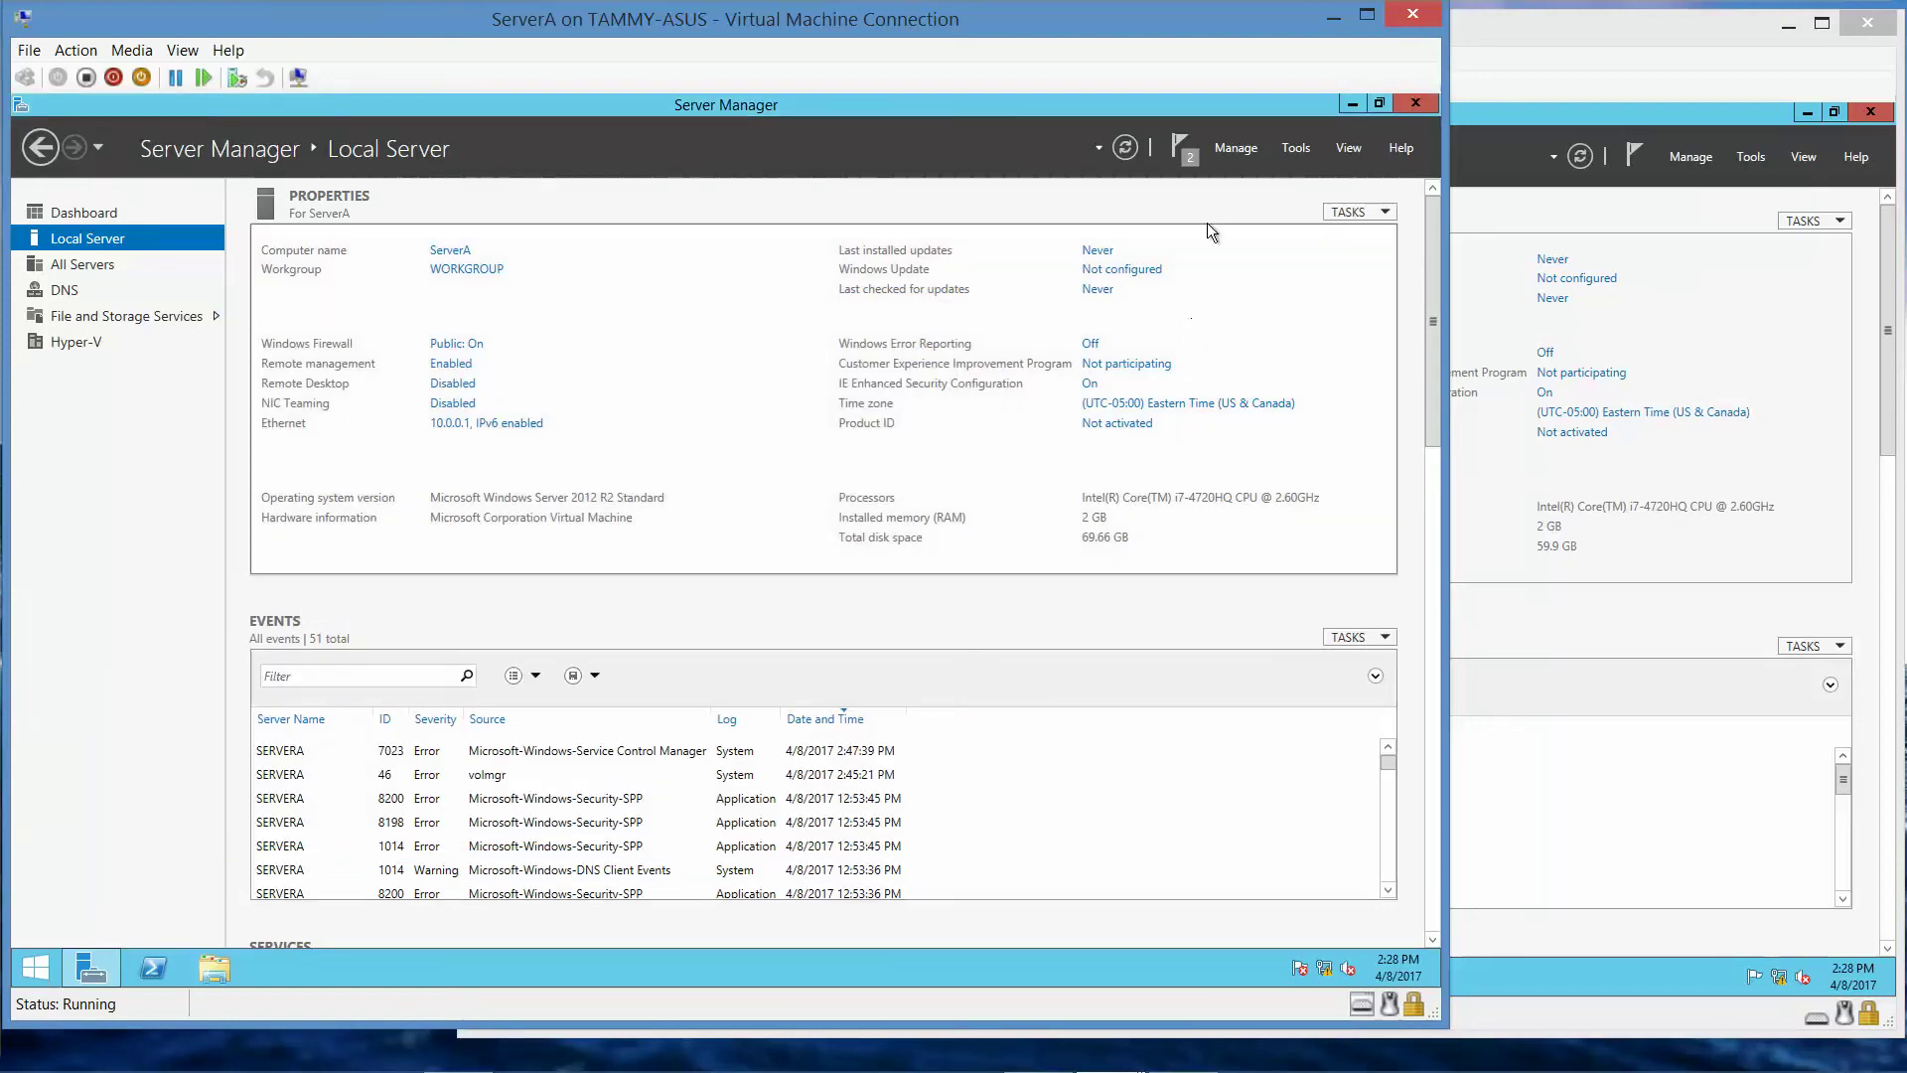
{"action": "left_click", "coordinate": [1180, 149]}
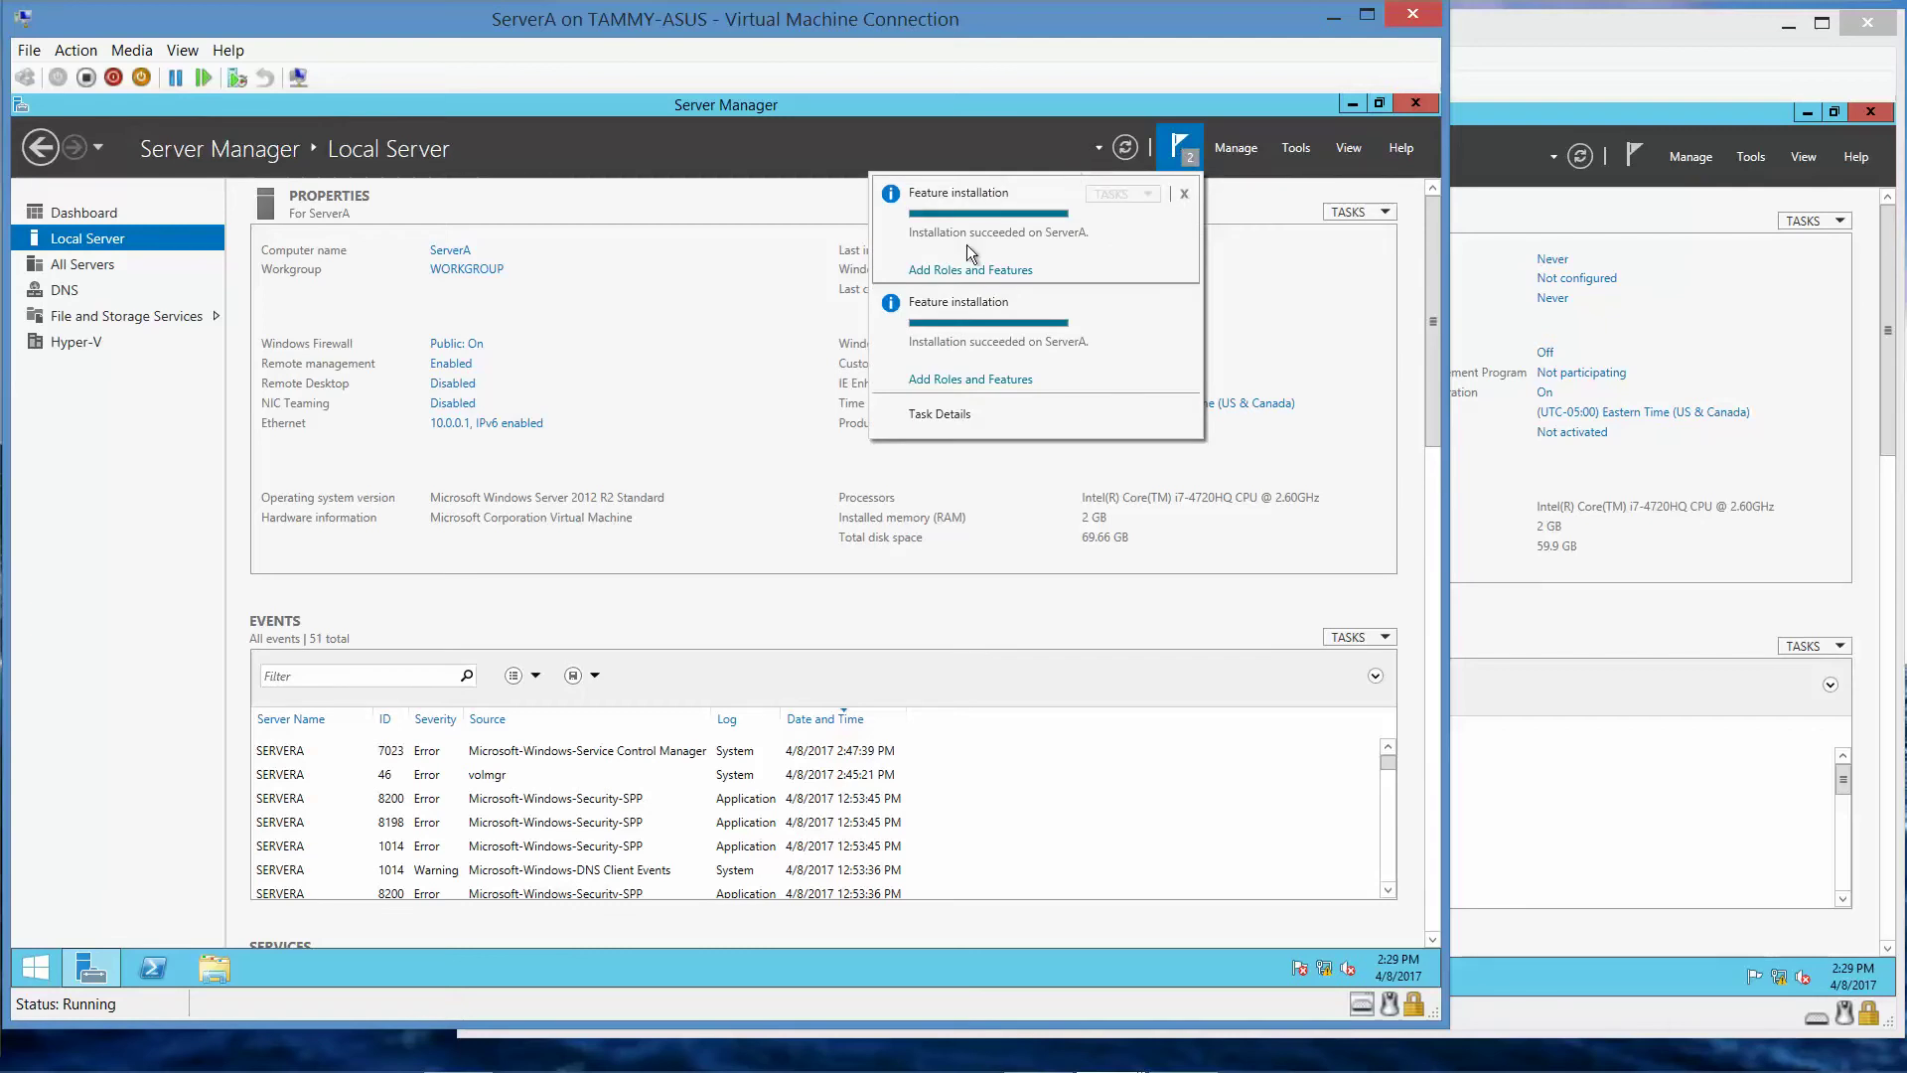
{"action": "left_click", "coordinate": [1185, 196]}
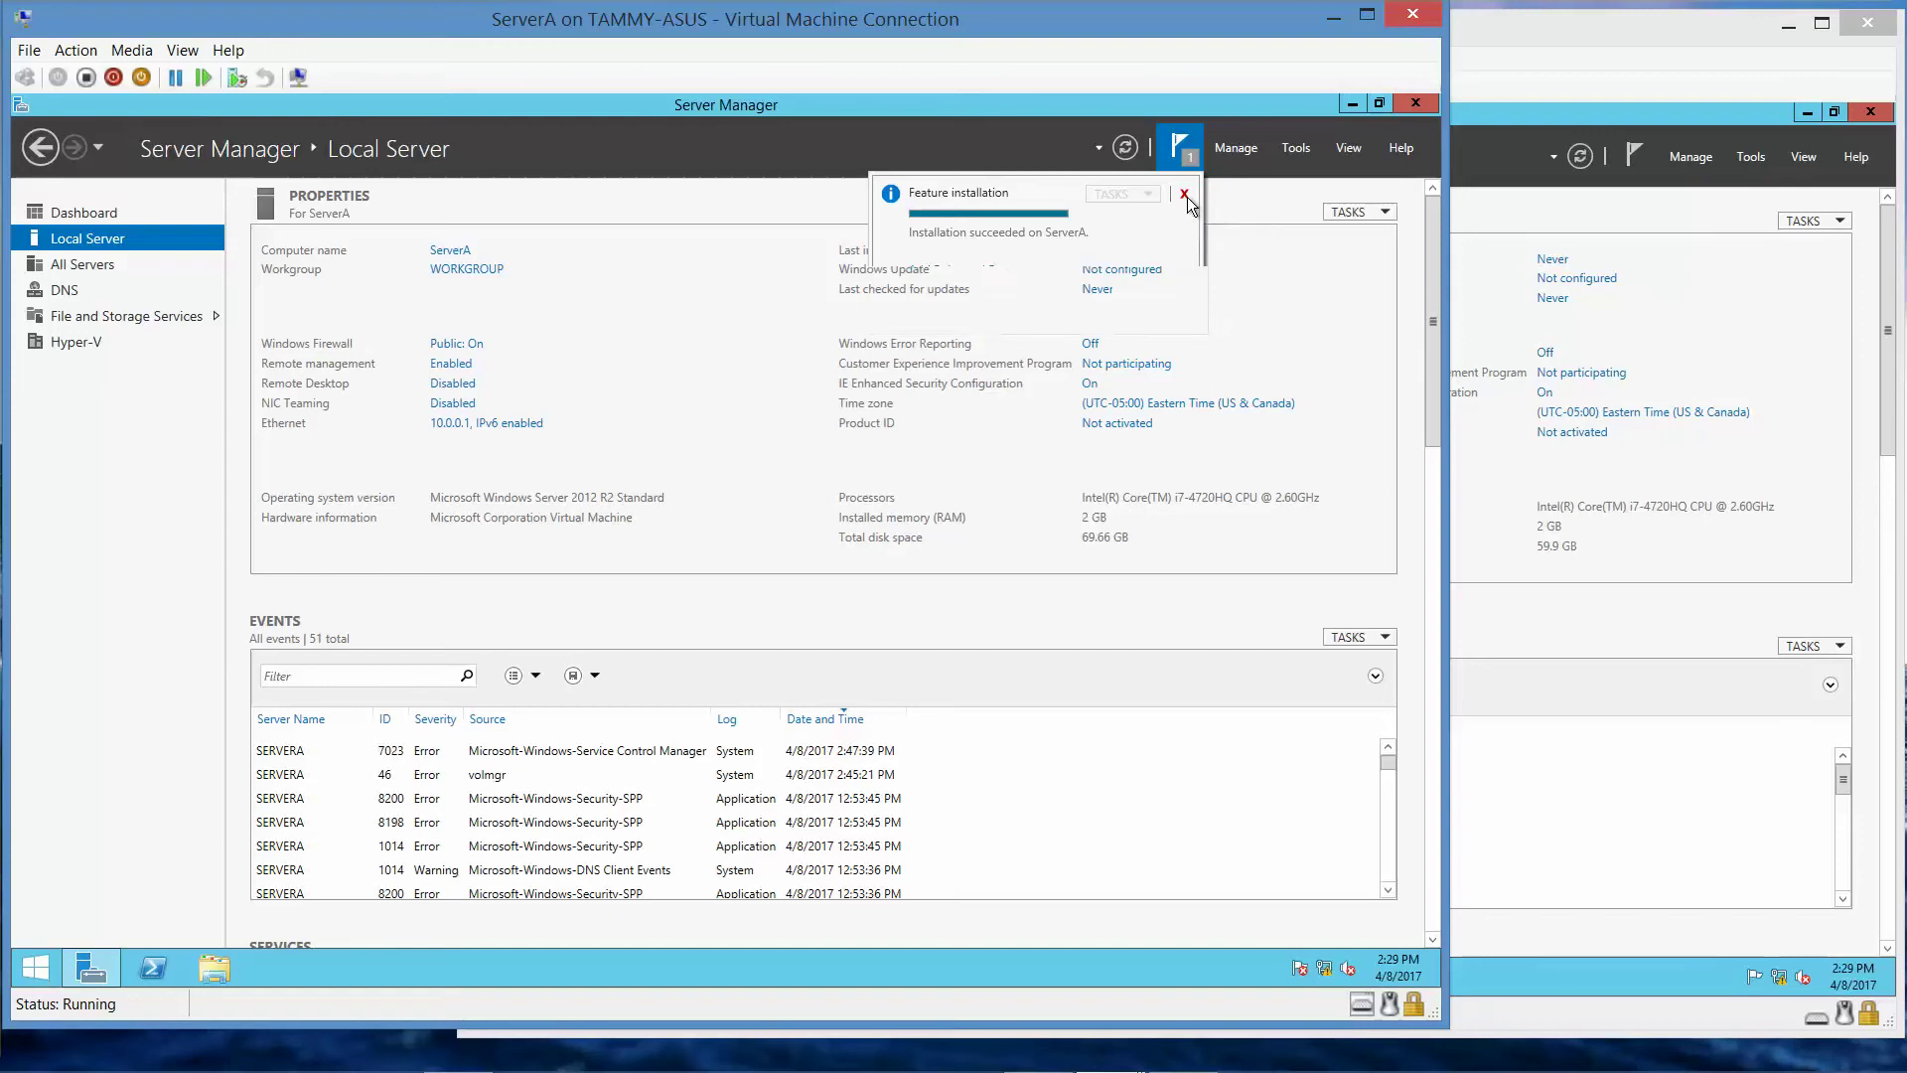
{"action": "left_click", "coordinate": [1187, 196]}
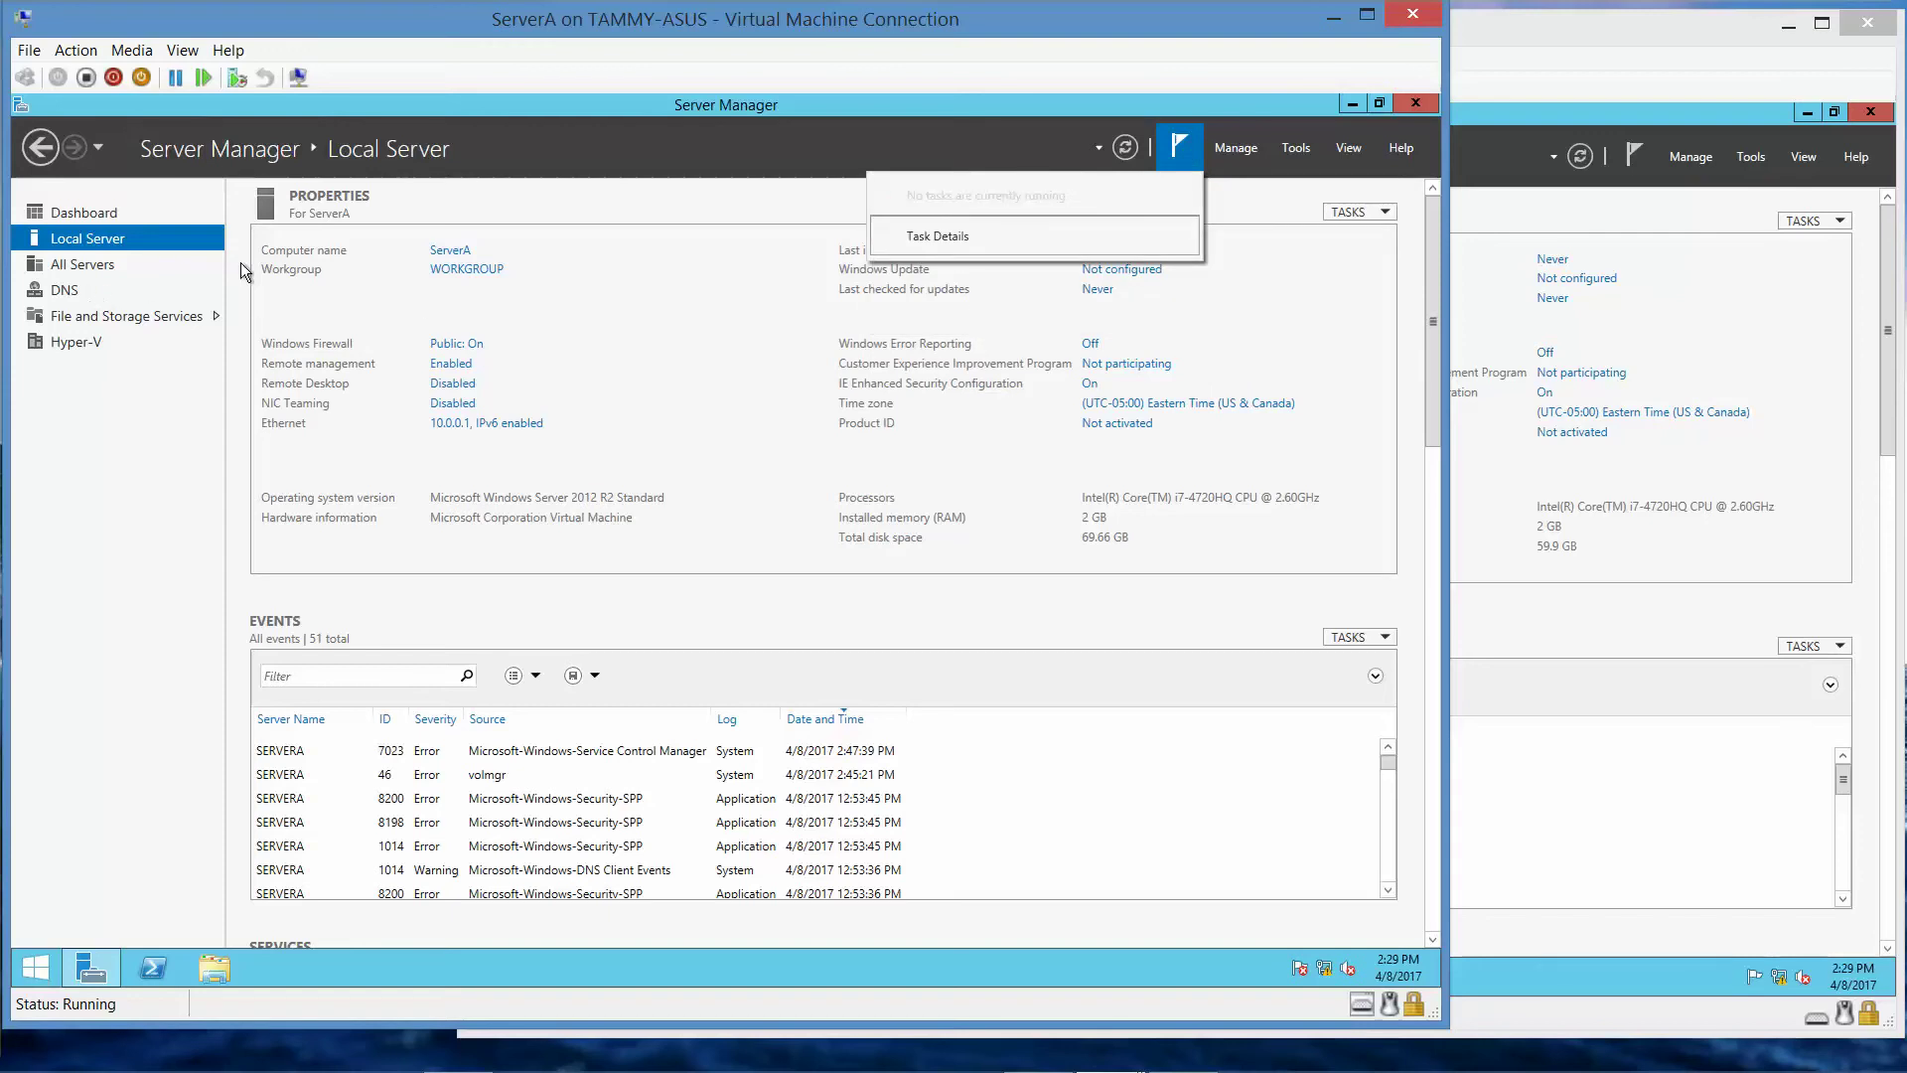
{"action": "left_click", "coordinate": [705, 203]}
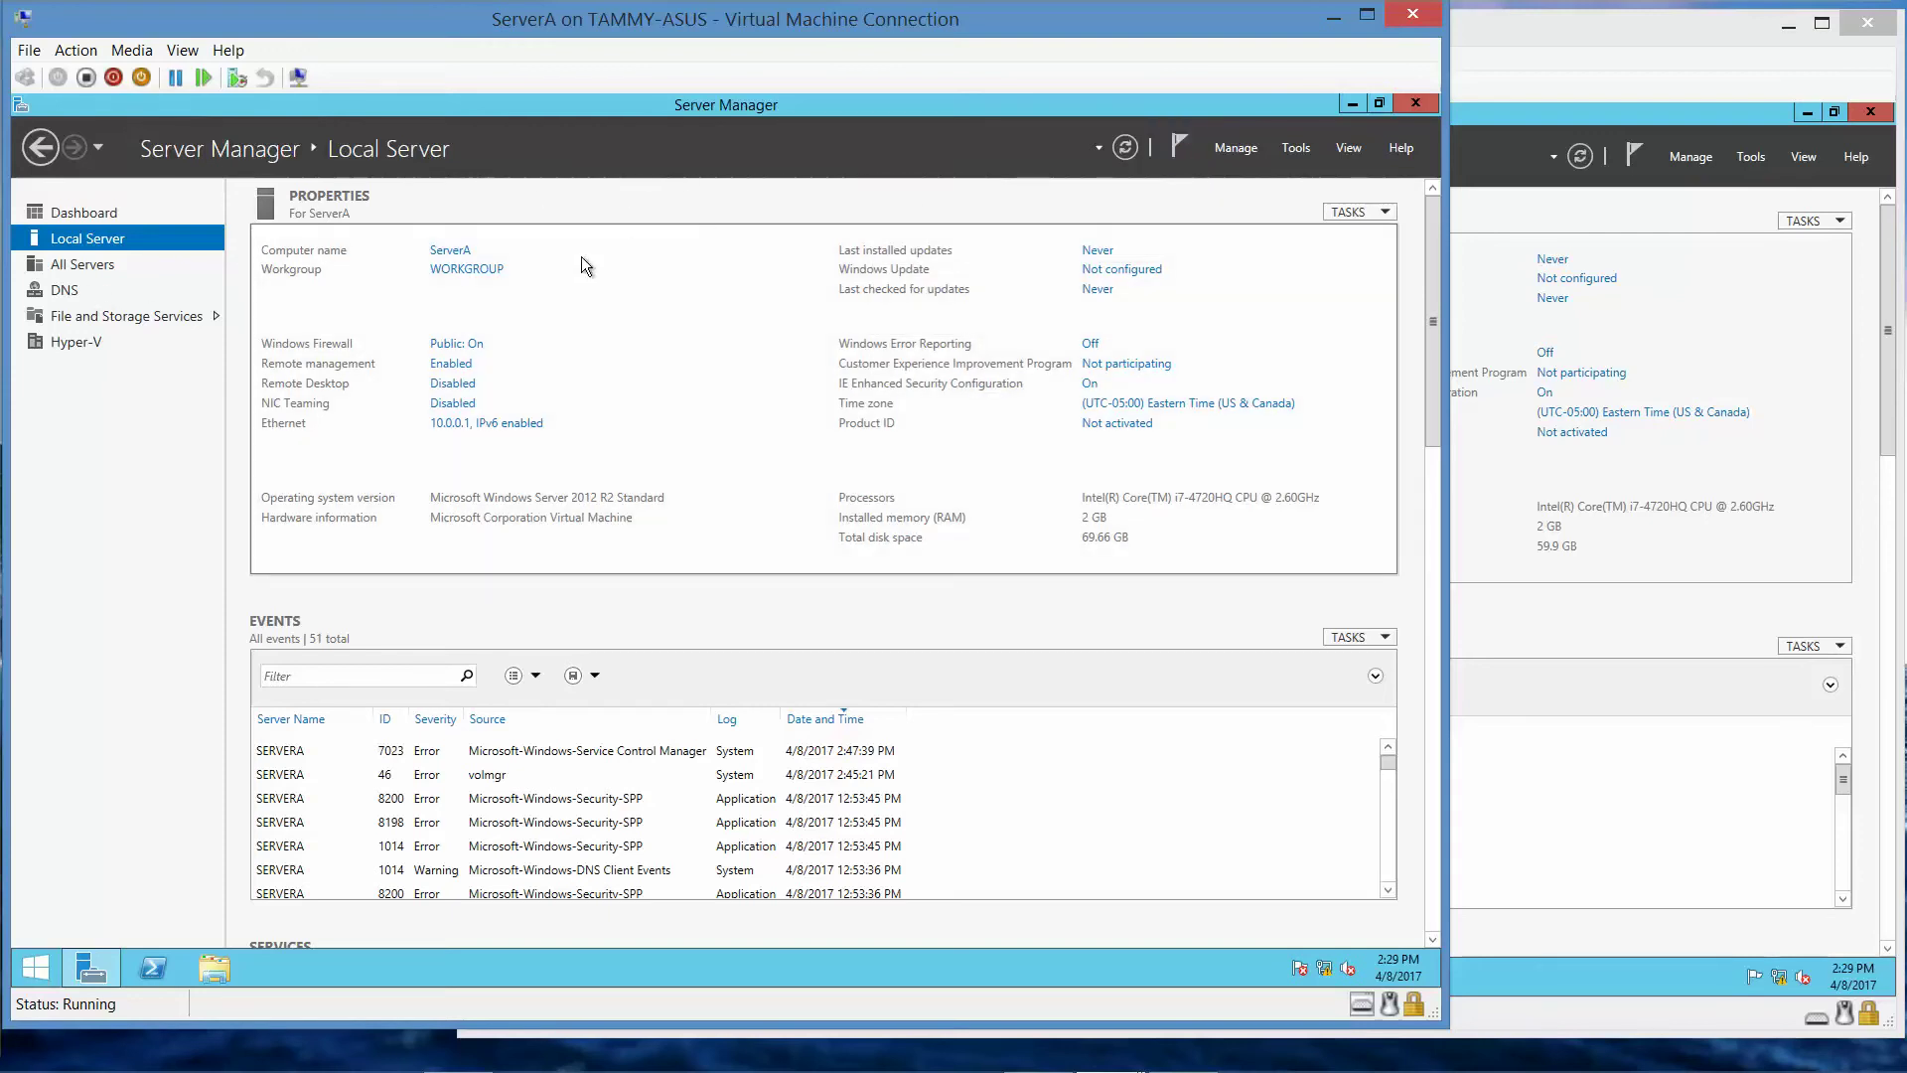
- Install Active Directory Domain Services with its management tools on ServerA
{"action": "left_click", "coordinate": [1234, 150]}
{"action": "left_click", "coordinate": [1247, 180]}
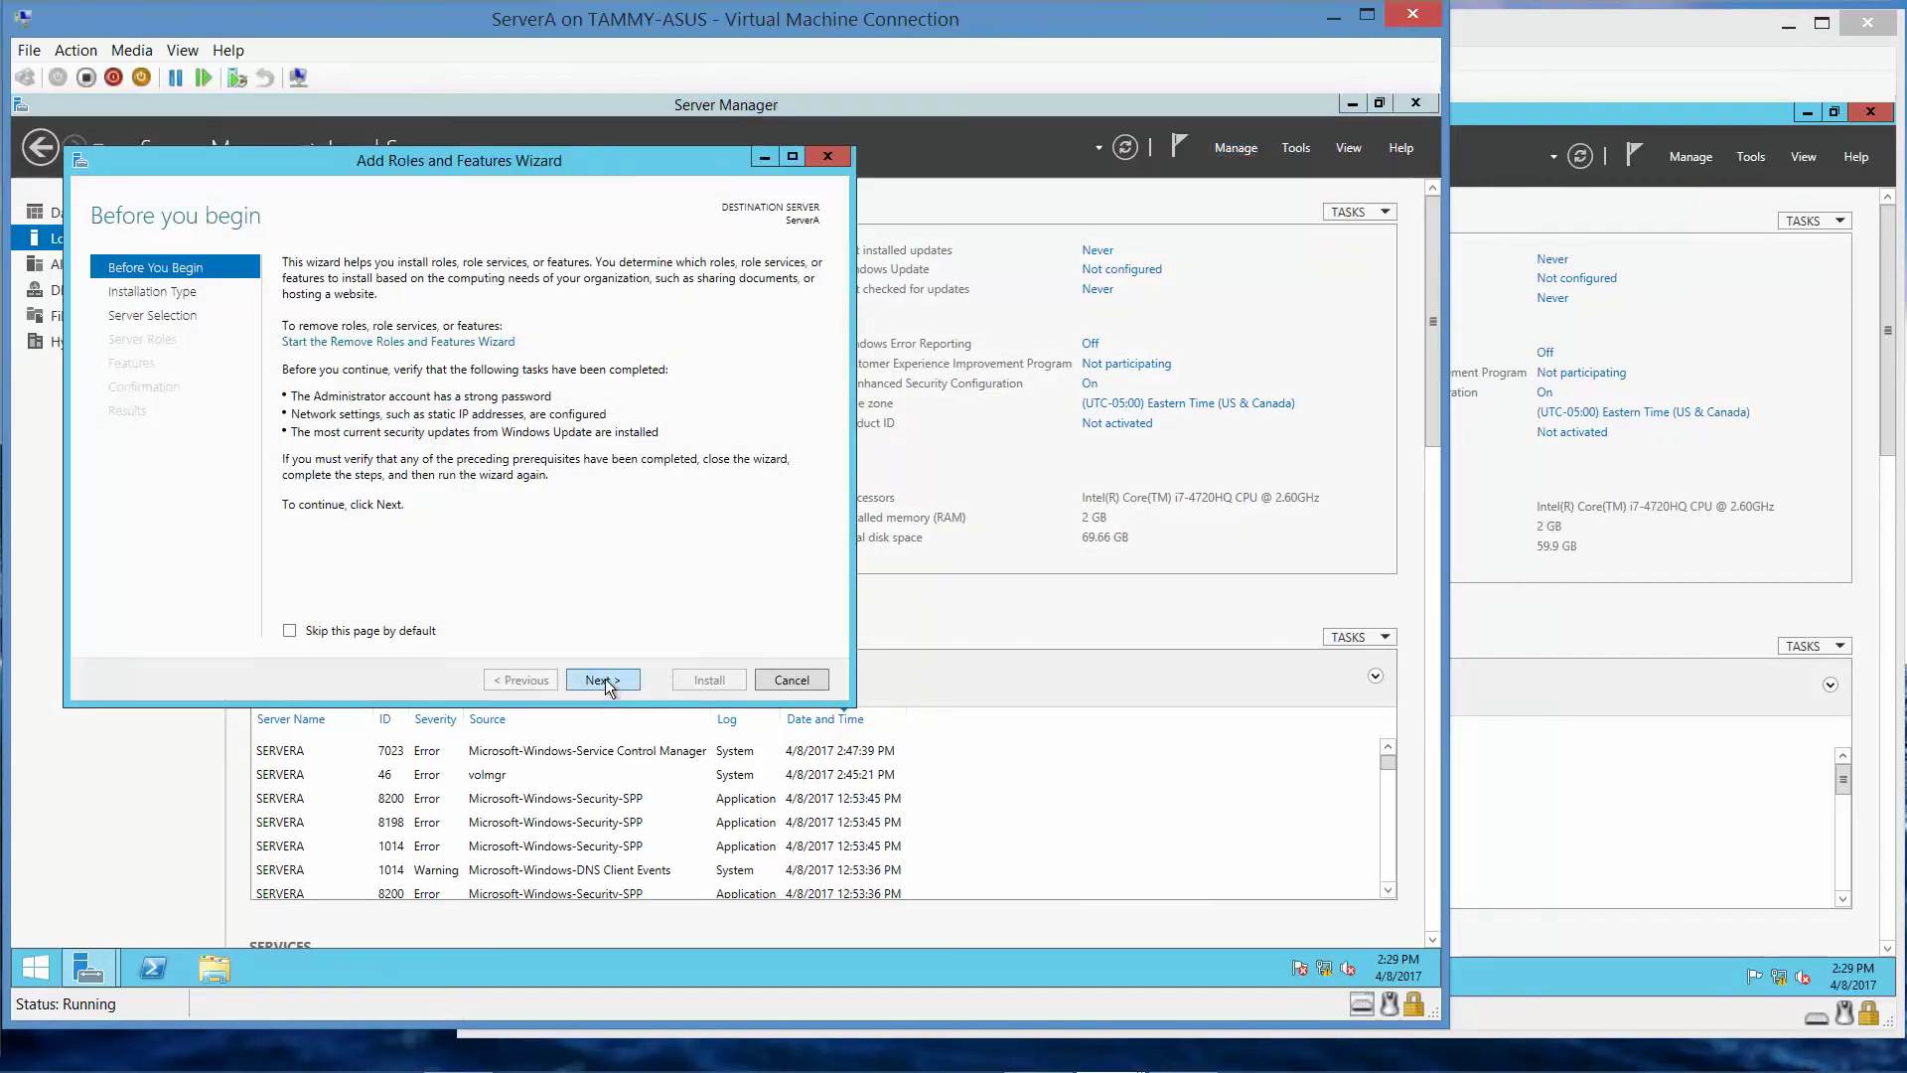
{"action": "left_click", "coordinate": [605, 683]}
{"action": "left_click", "coordinate": [606, 681]}
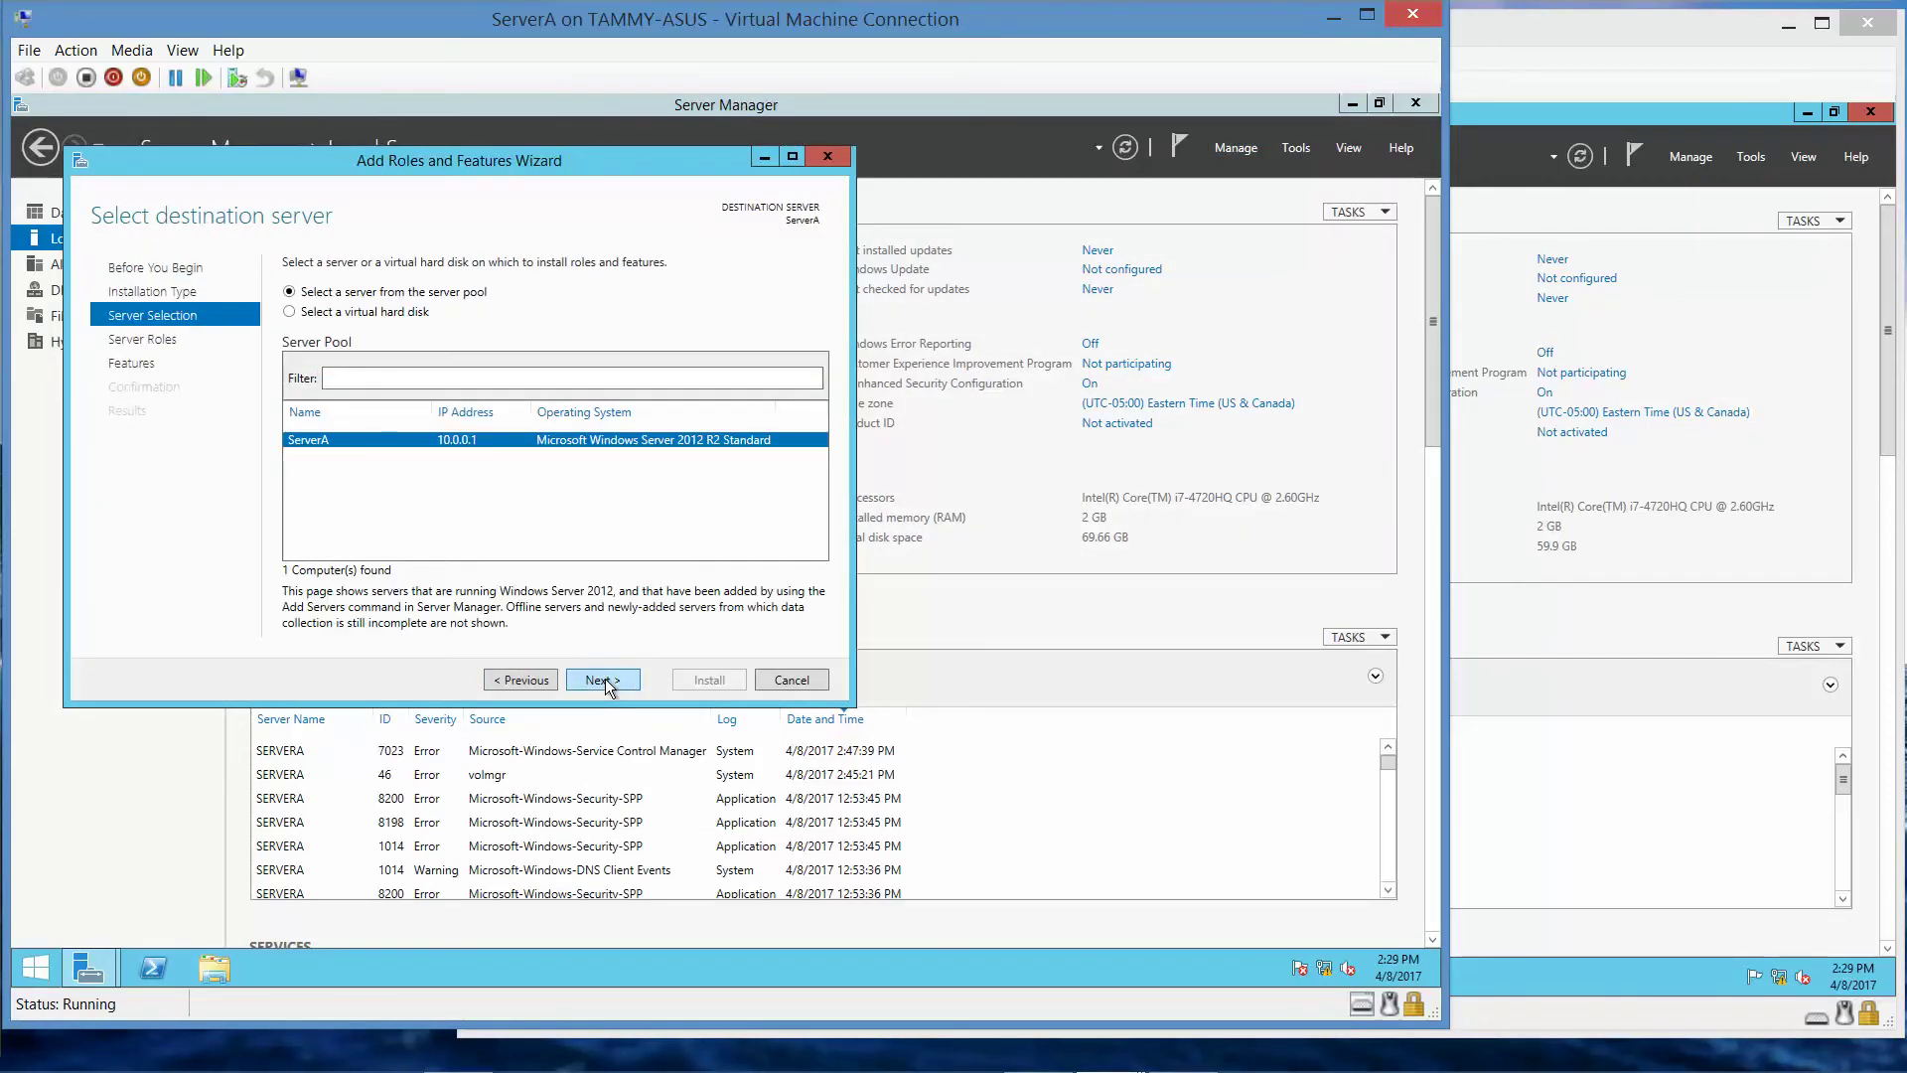
{"action": "left_click", "coordinate": [606, 682]}
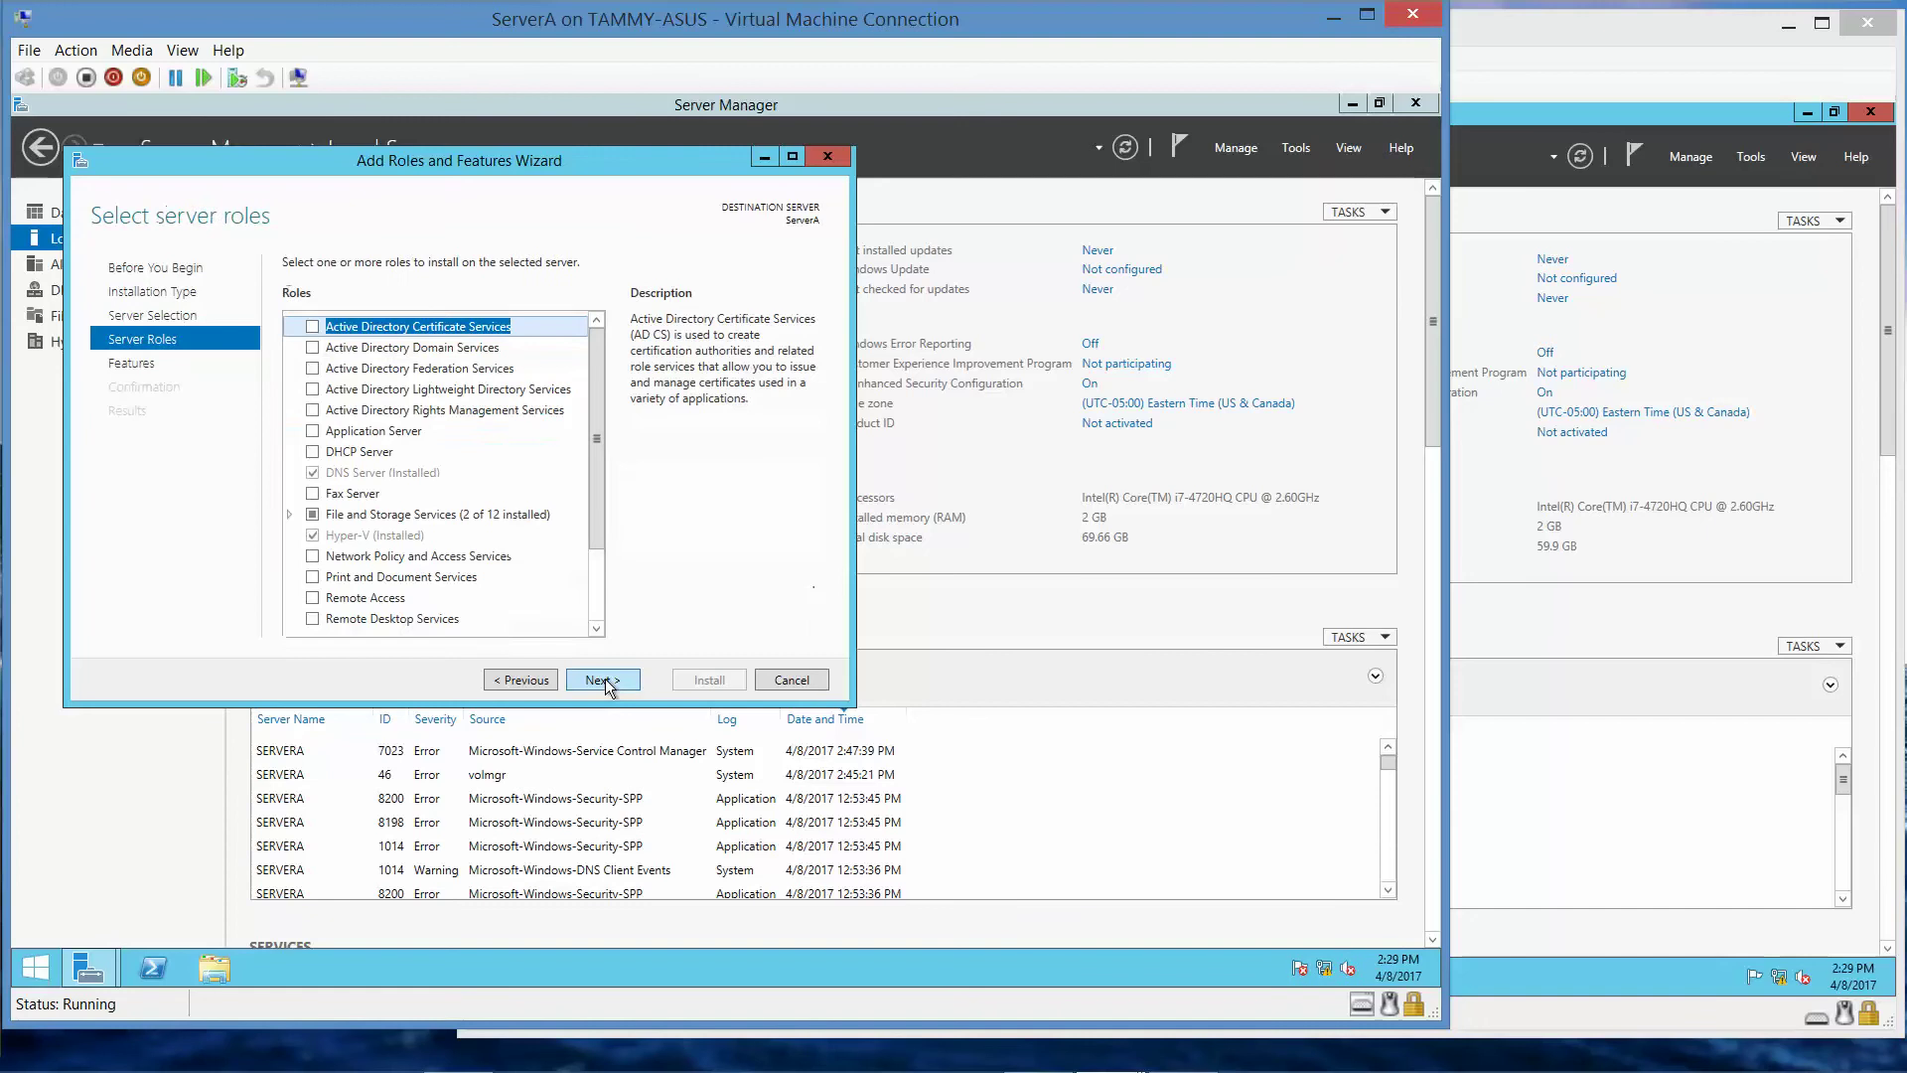
{"action": "left_click", "coordinate": [312, 346]}
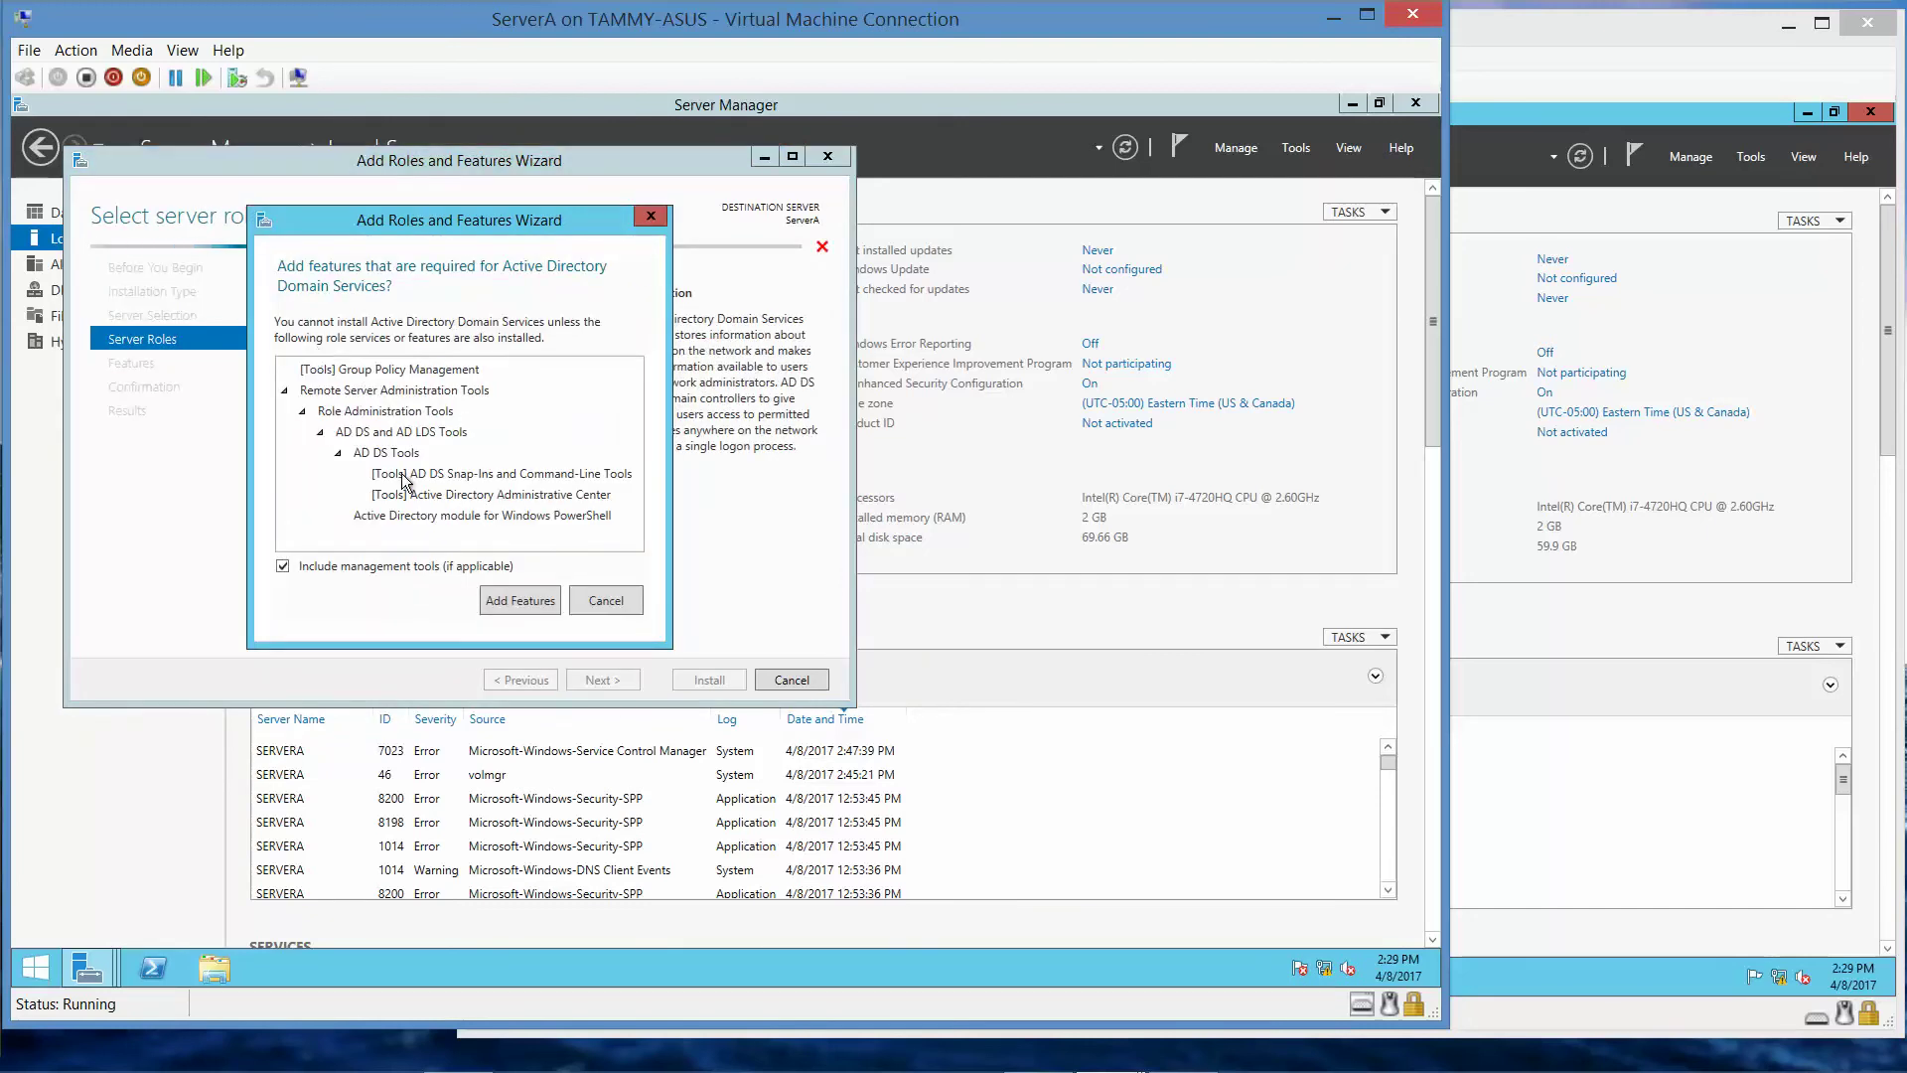
{"action": "left_click", "coordinate": [498, 599]}
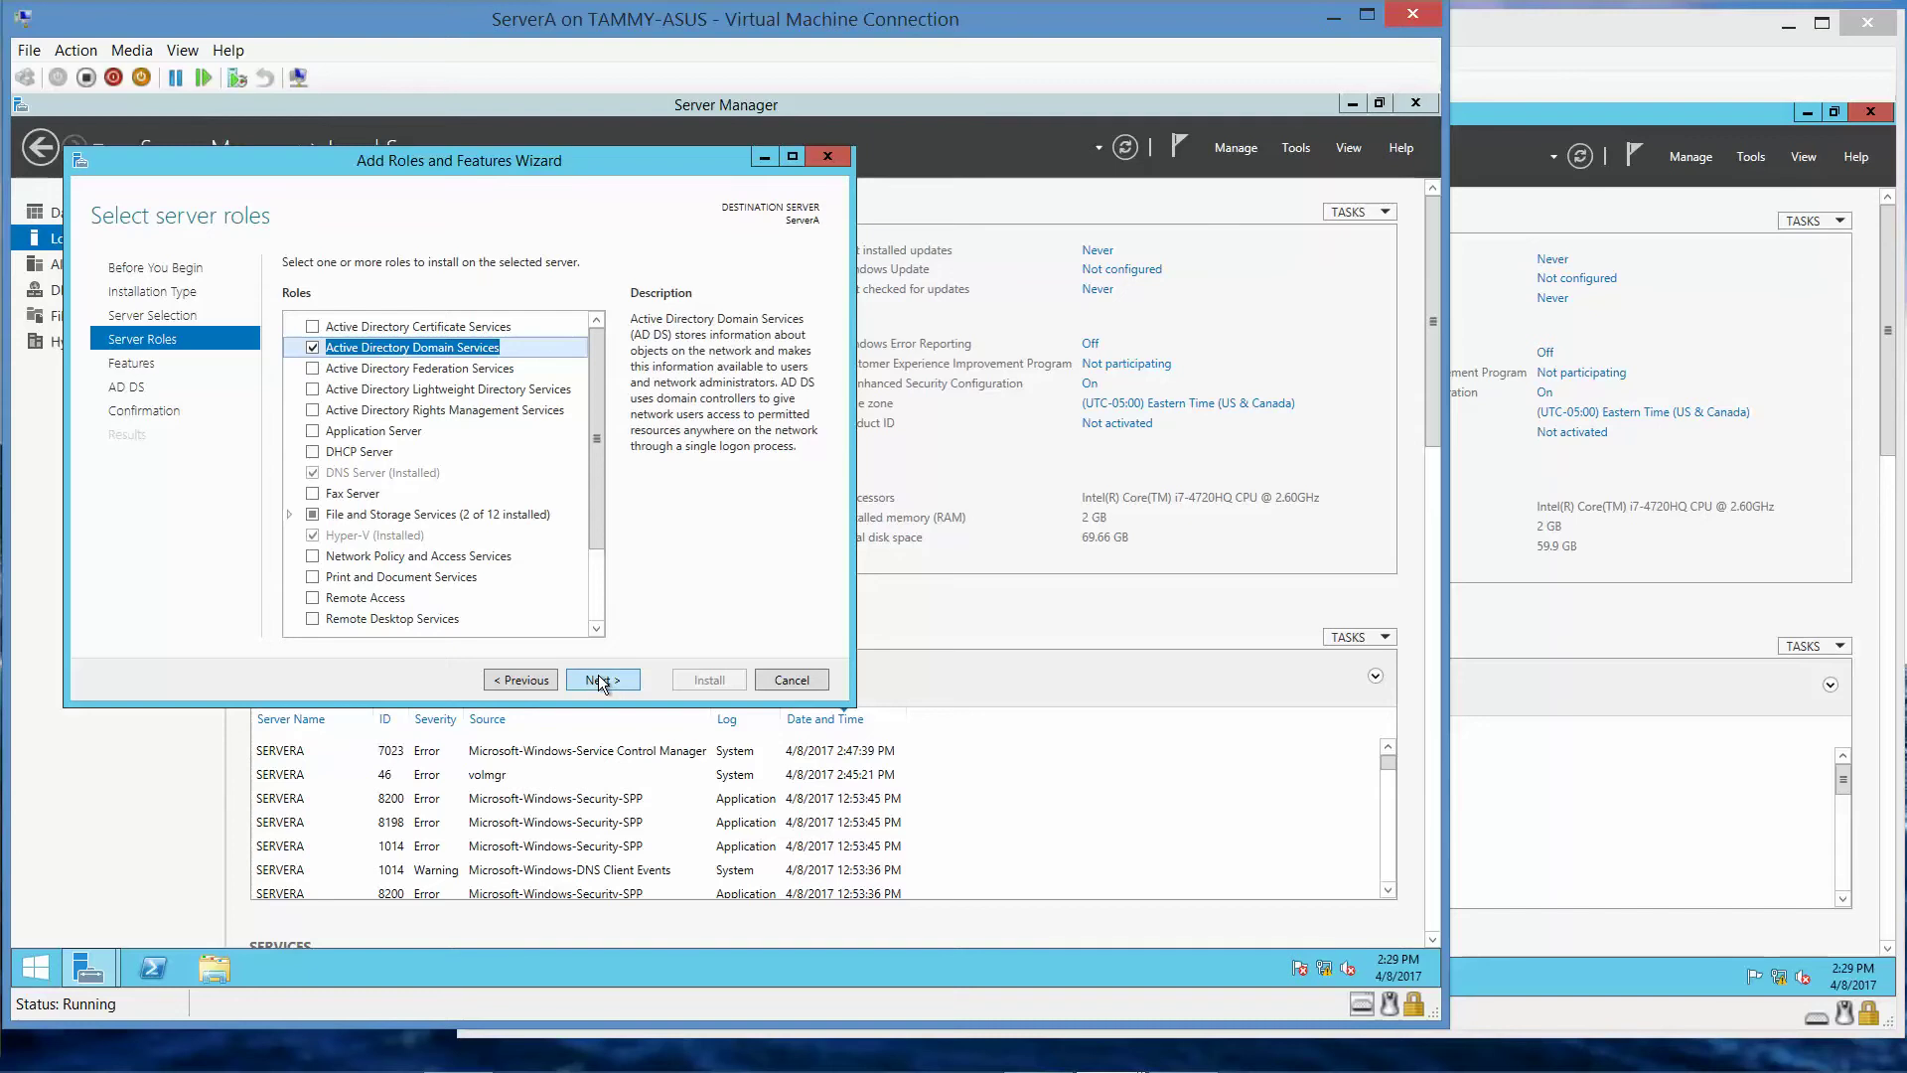
{"action": "left_click", "coordinate": [598, 680]}
{"action": "left_click", "coordinate": [598, 680]}
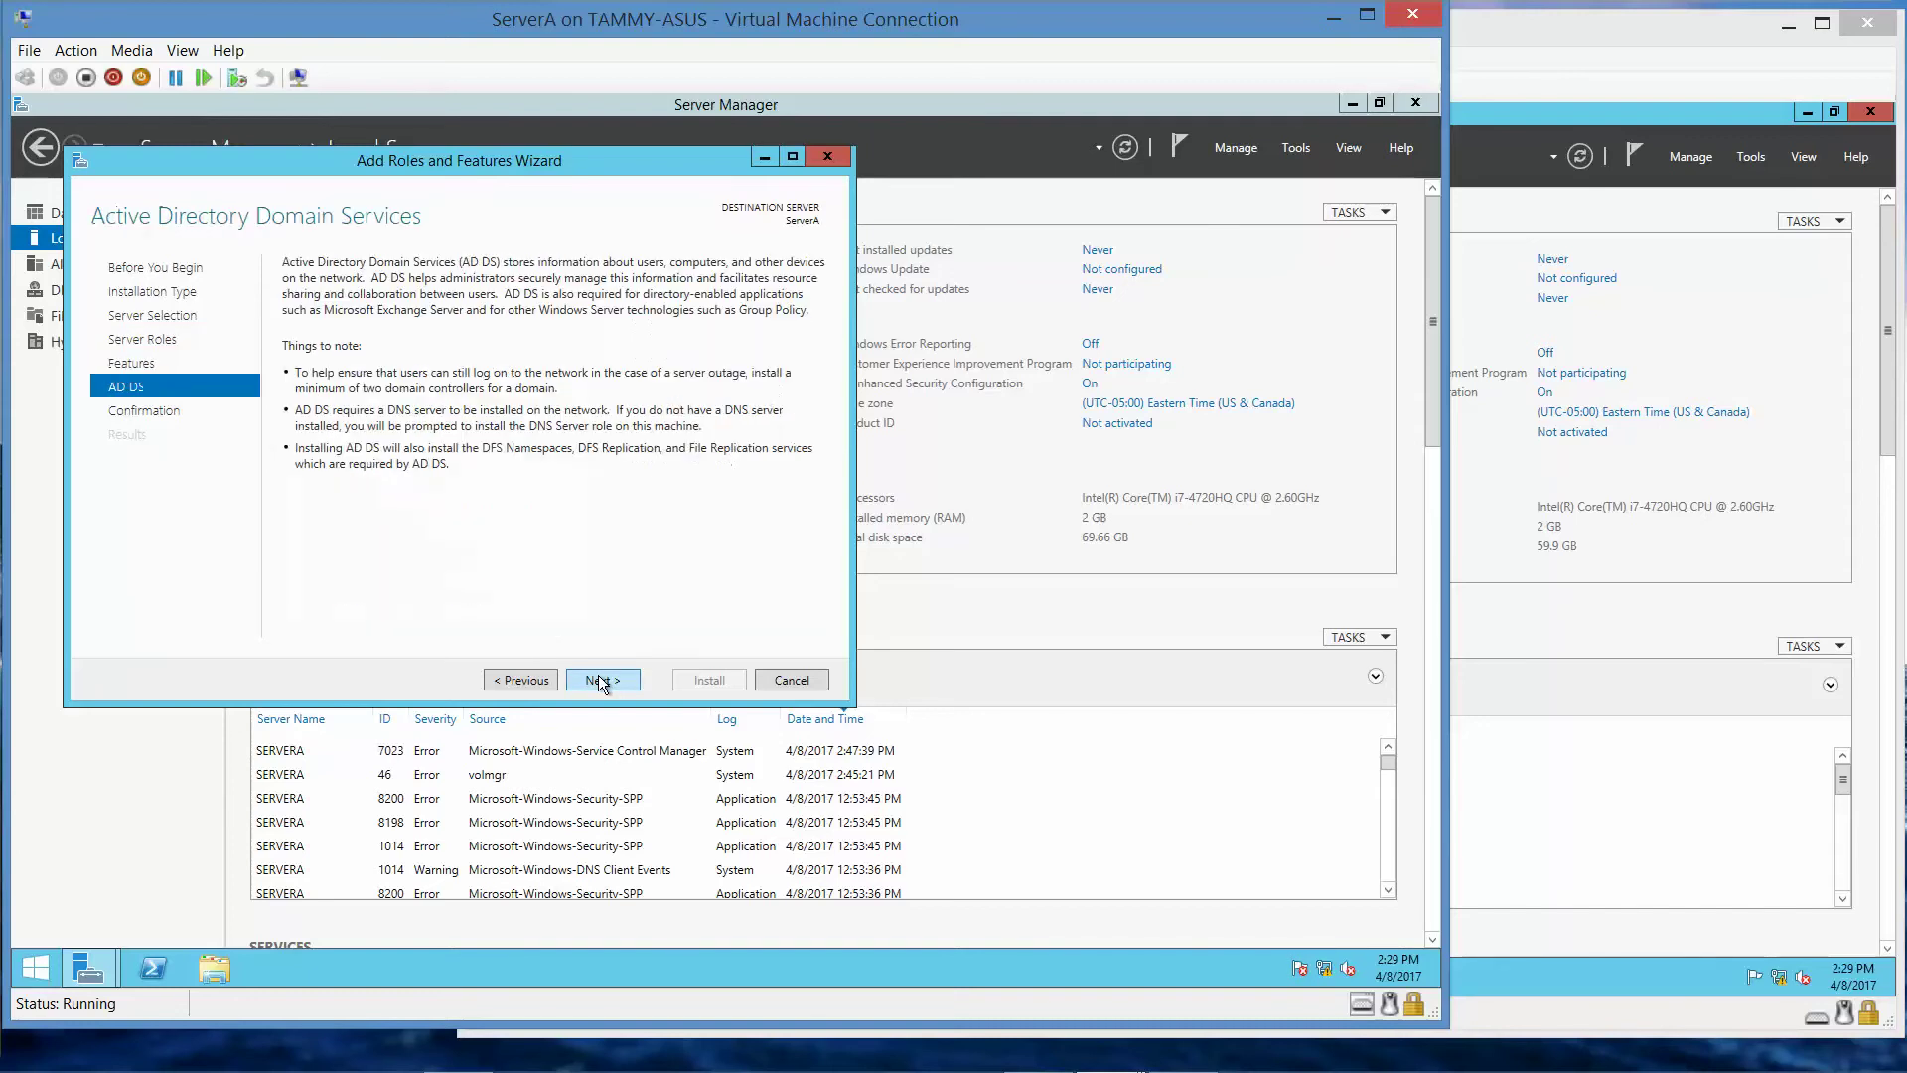
{"action": "left_click", "coordinate": [599, 679]}
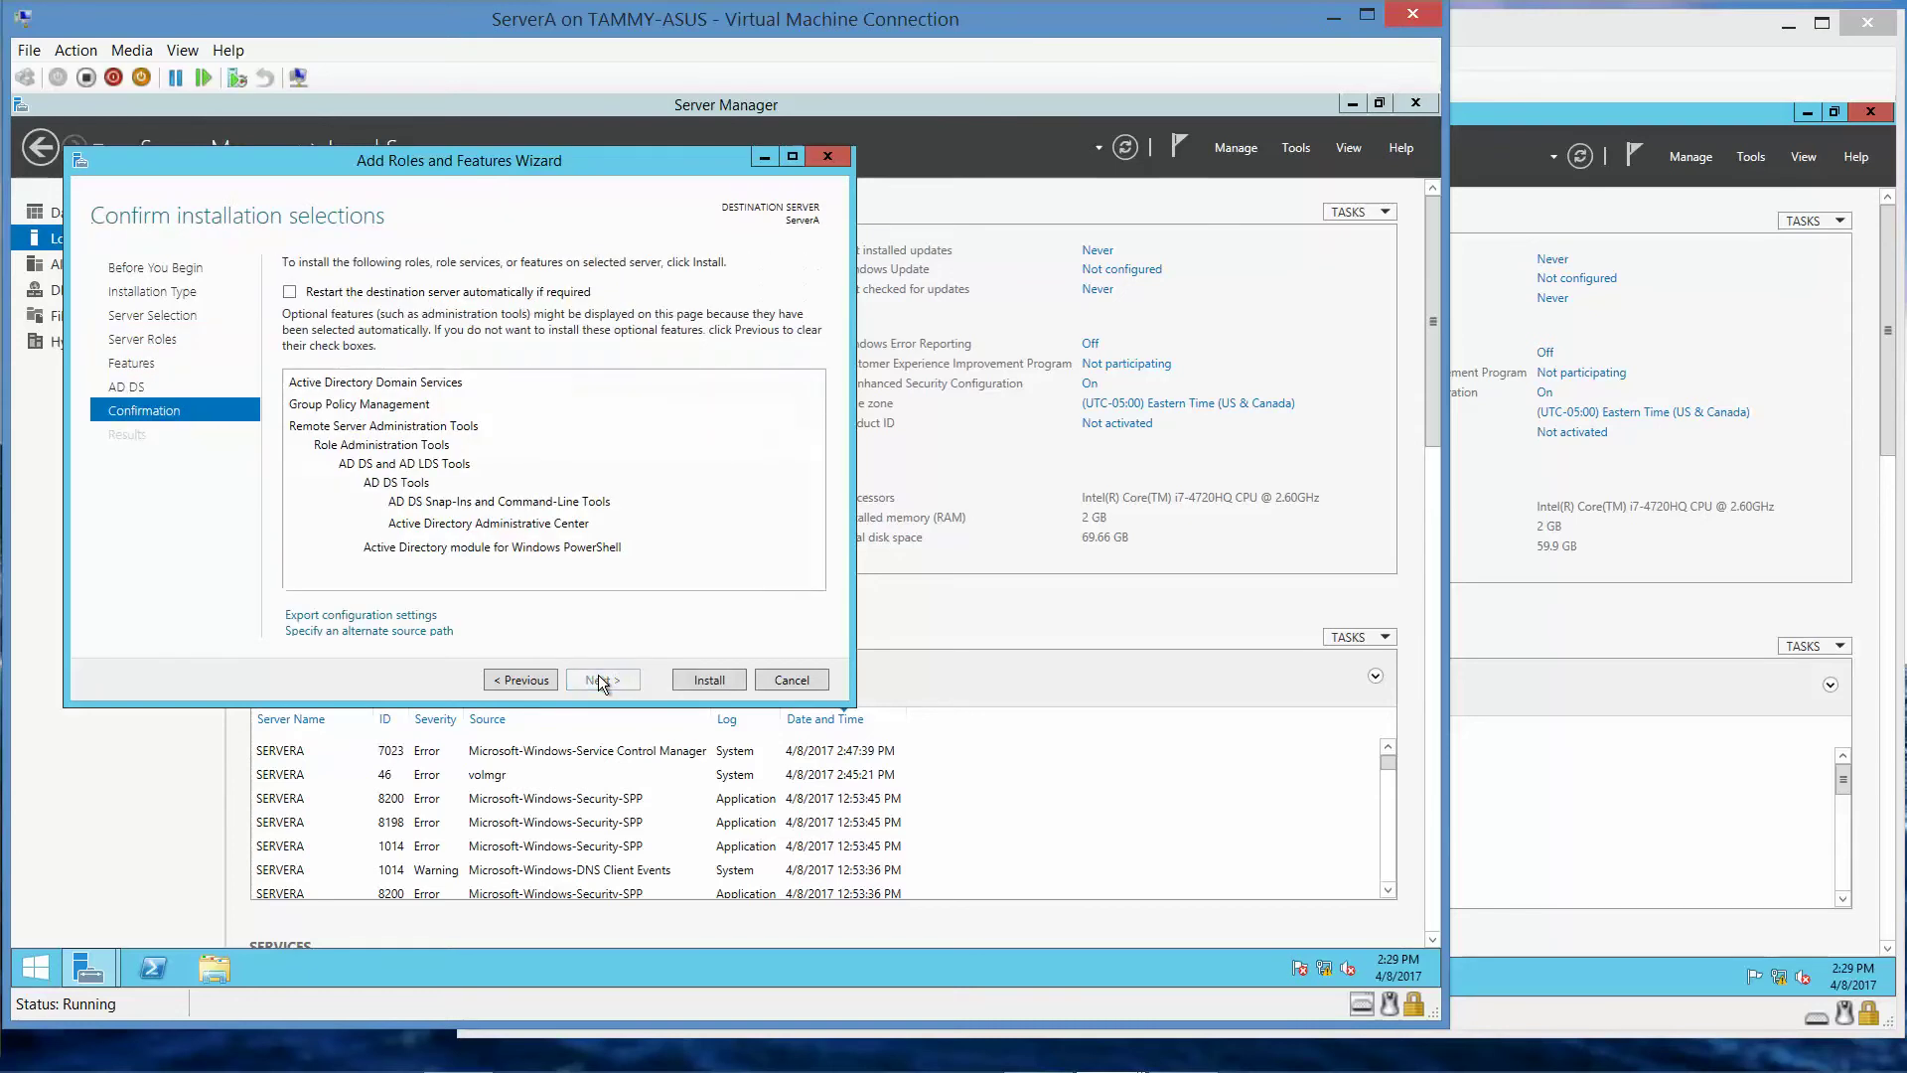
{"action": "left_click", "coordinate": [685, 680]}
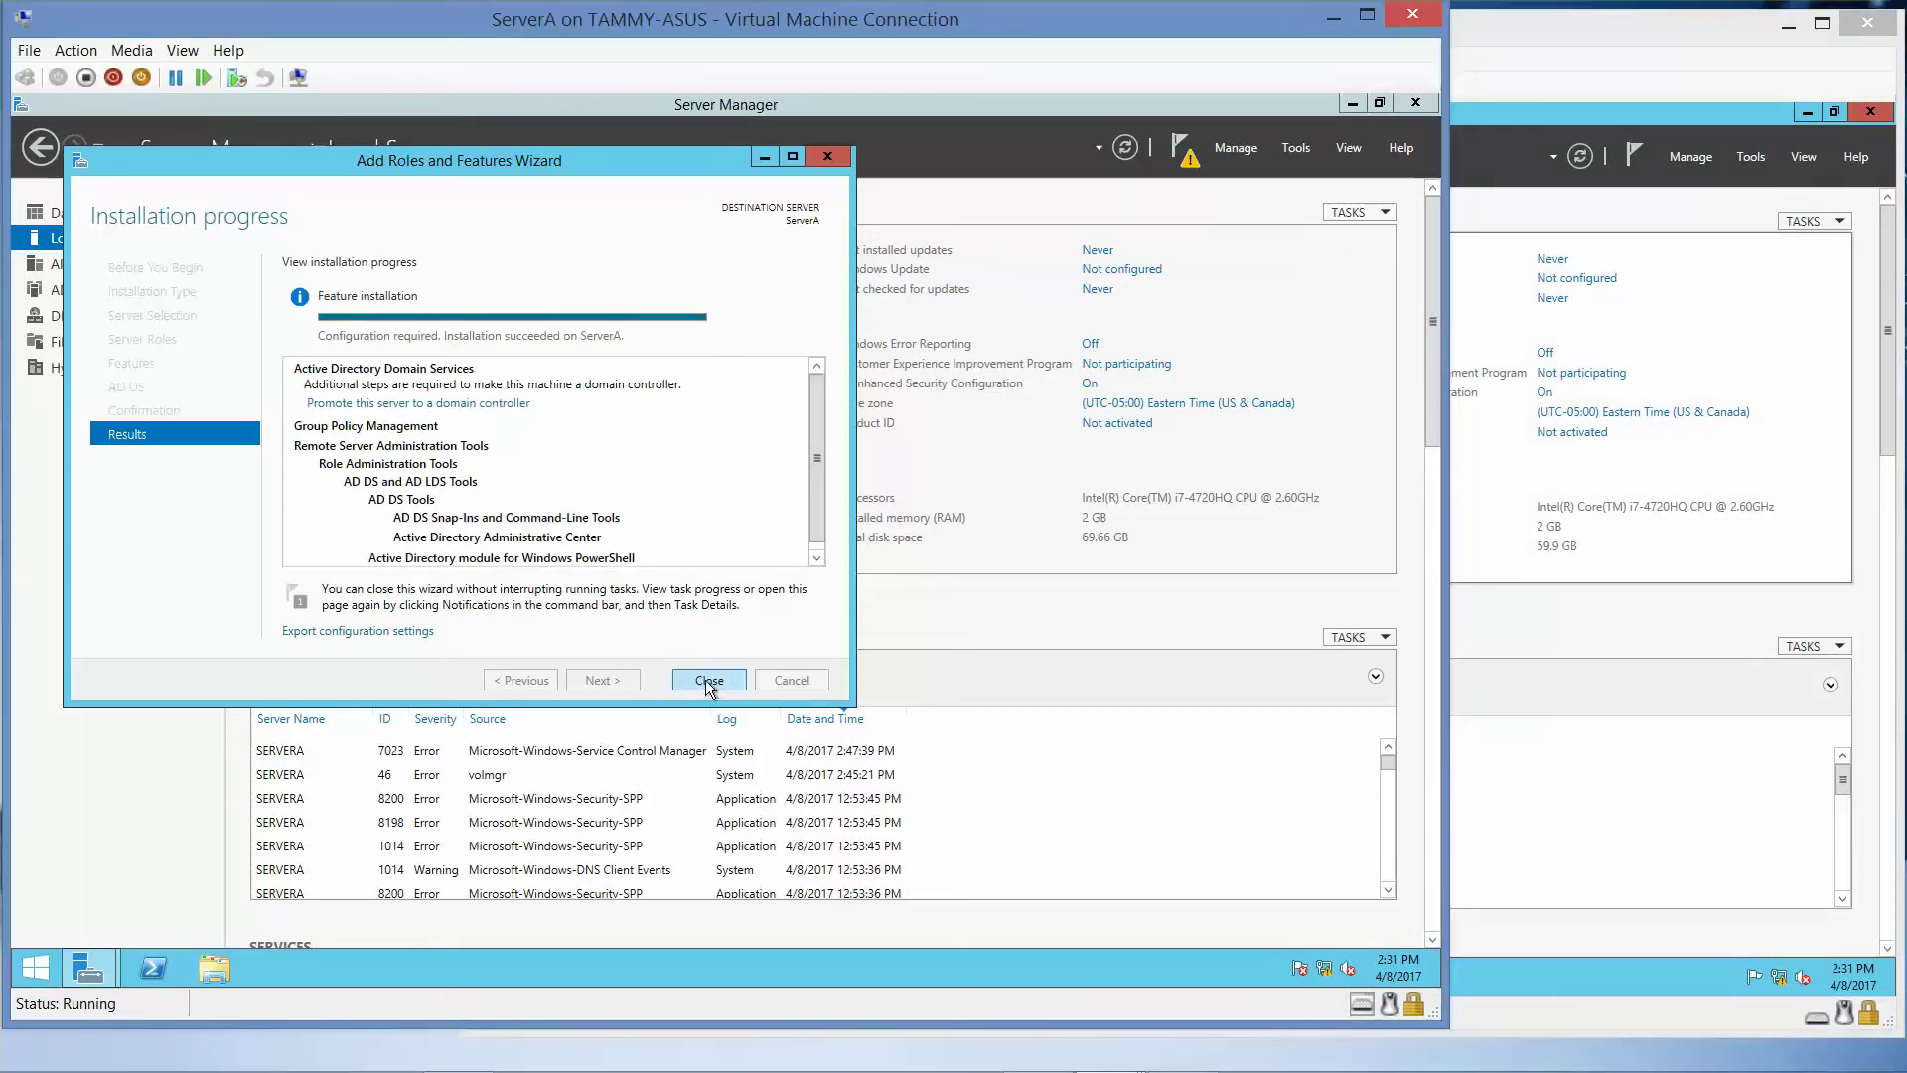
{"action": "left_click", "coordinate": [705, 679]}
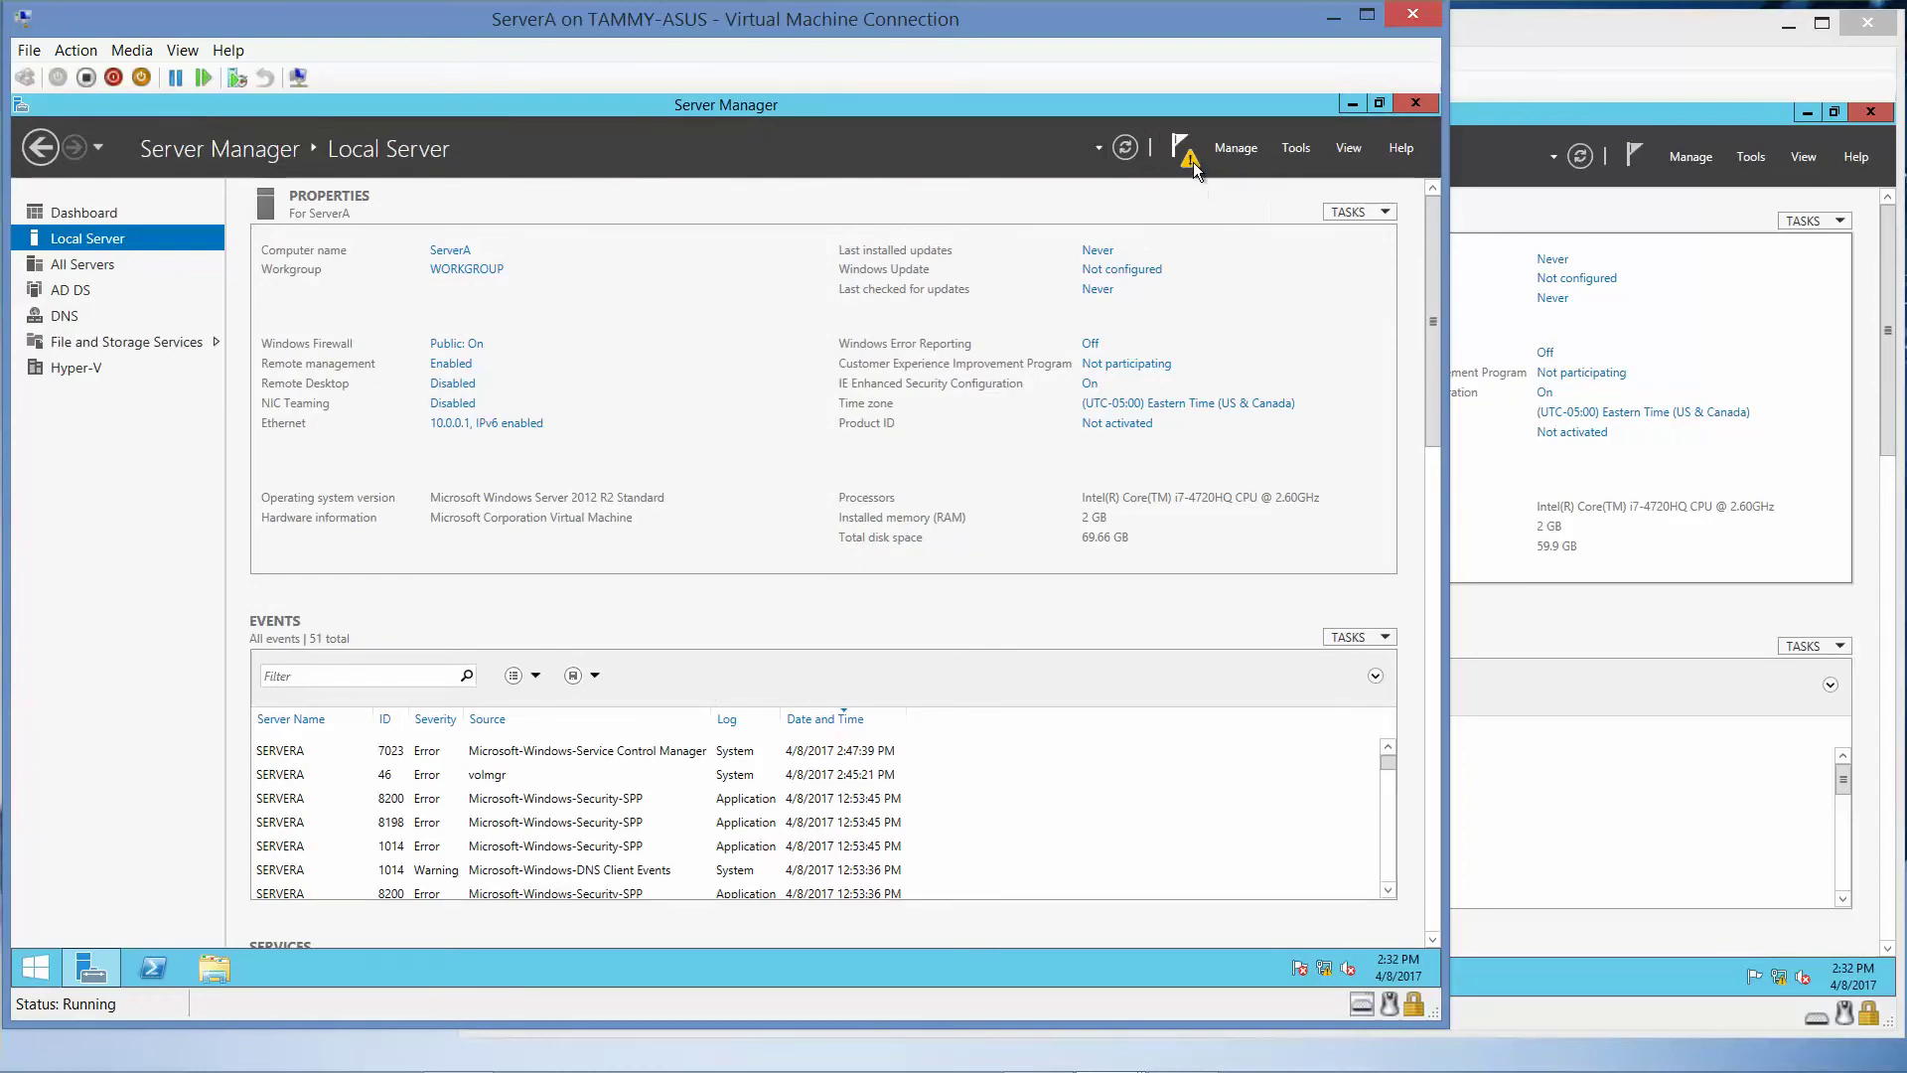
- Start promoting ServerA to a domain controller in a new forest with root domain adatum.com
{"action": "left_click", "coordinate": [1193, 163]}
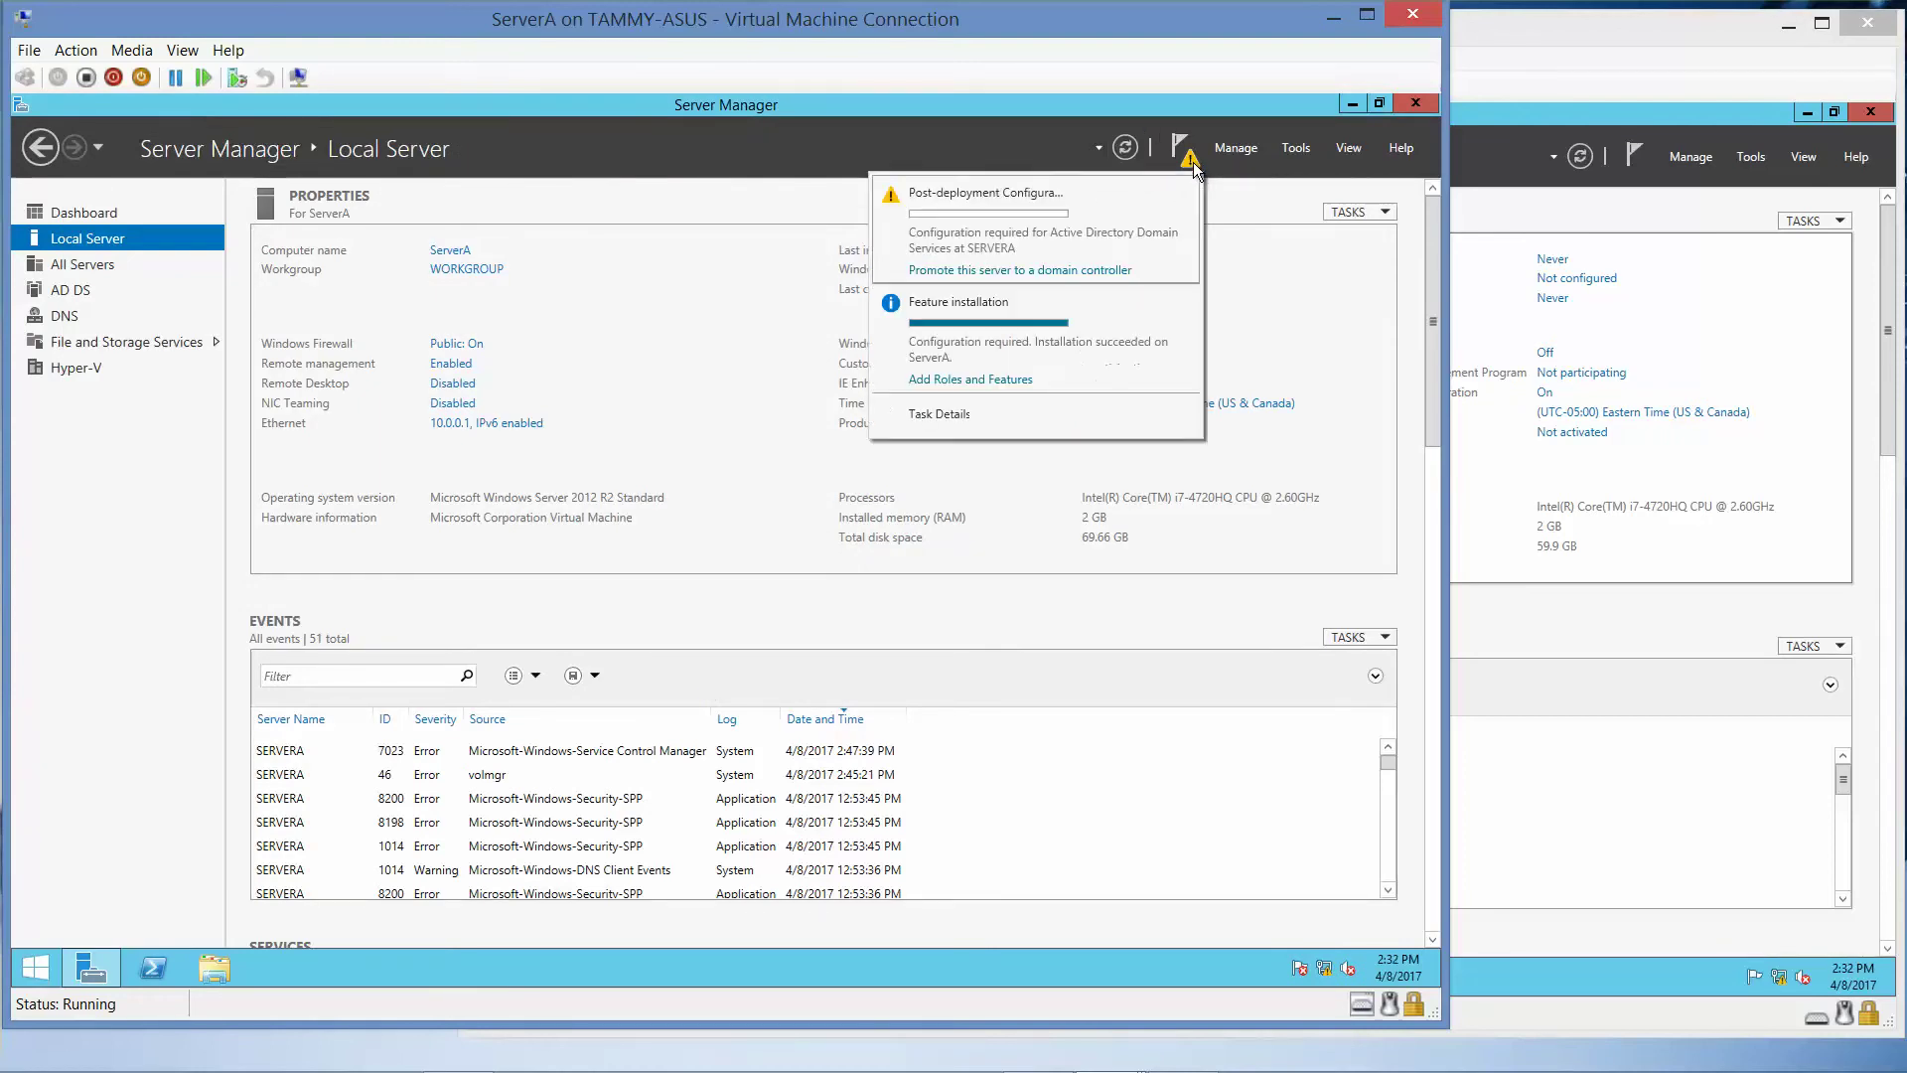
{"action": "left_click", "coordinate": [1080, 272]}
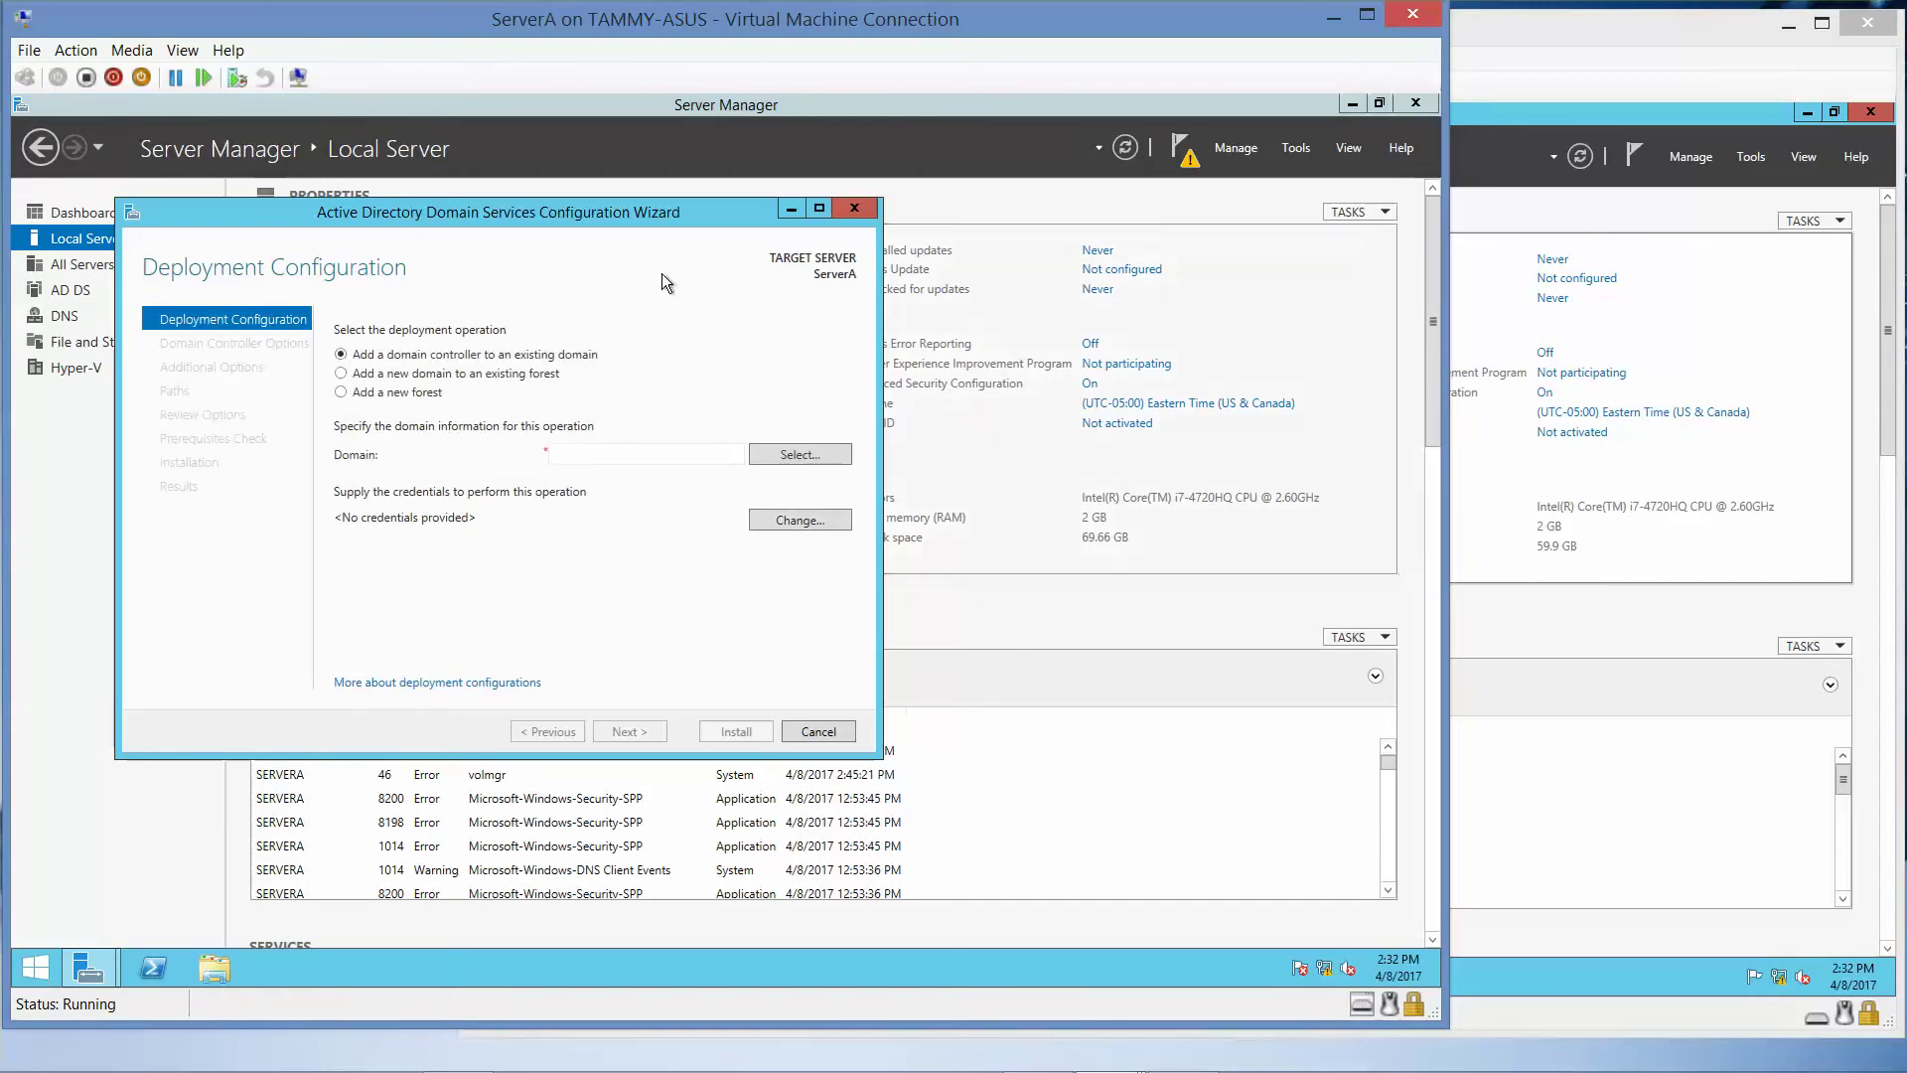
{"action": "left_click", "coordinate": [341, 394]}
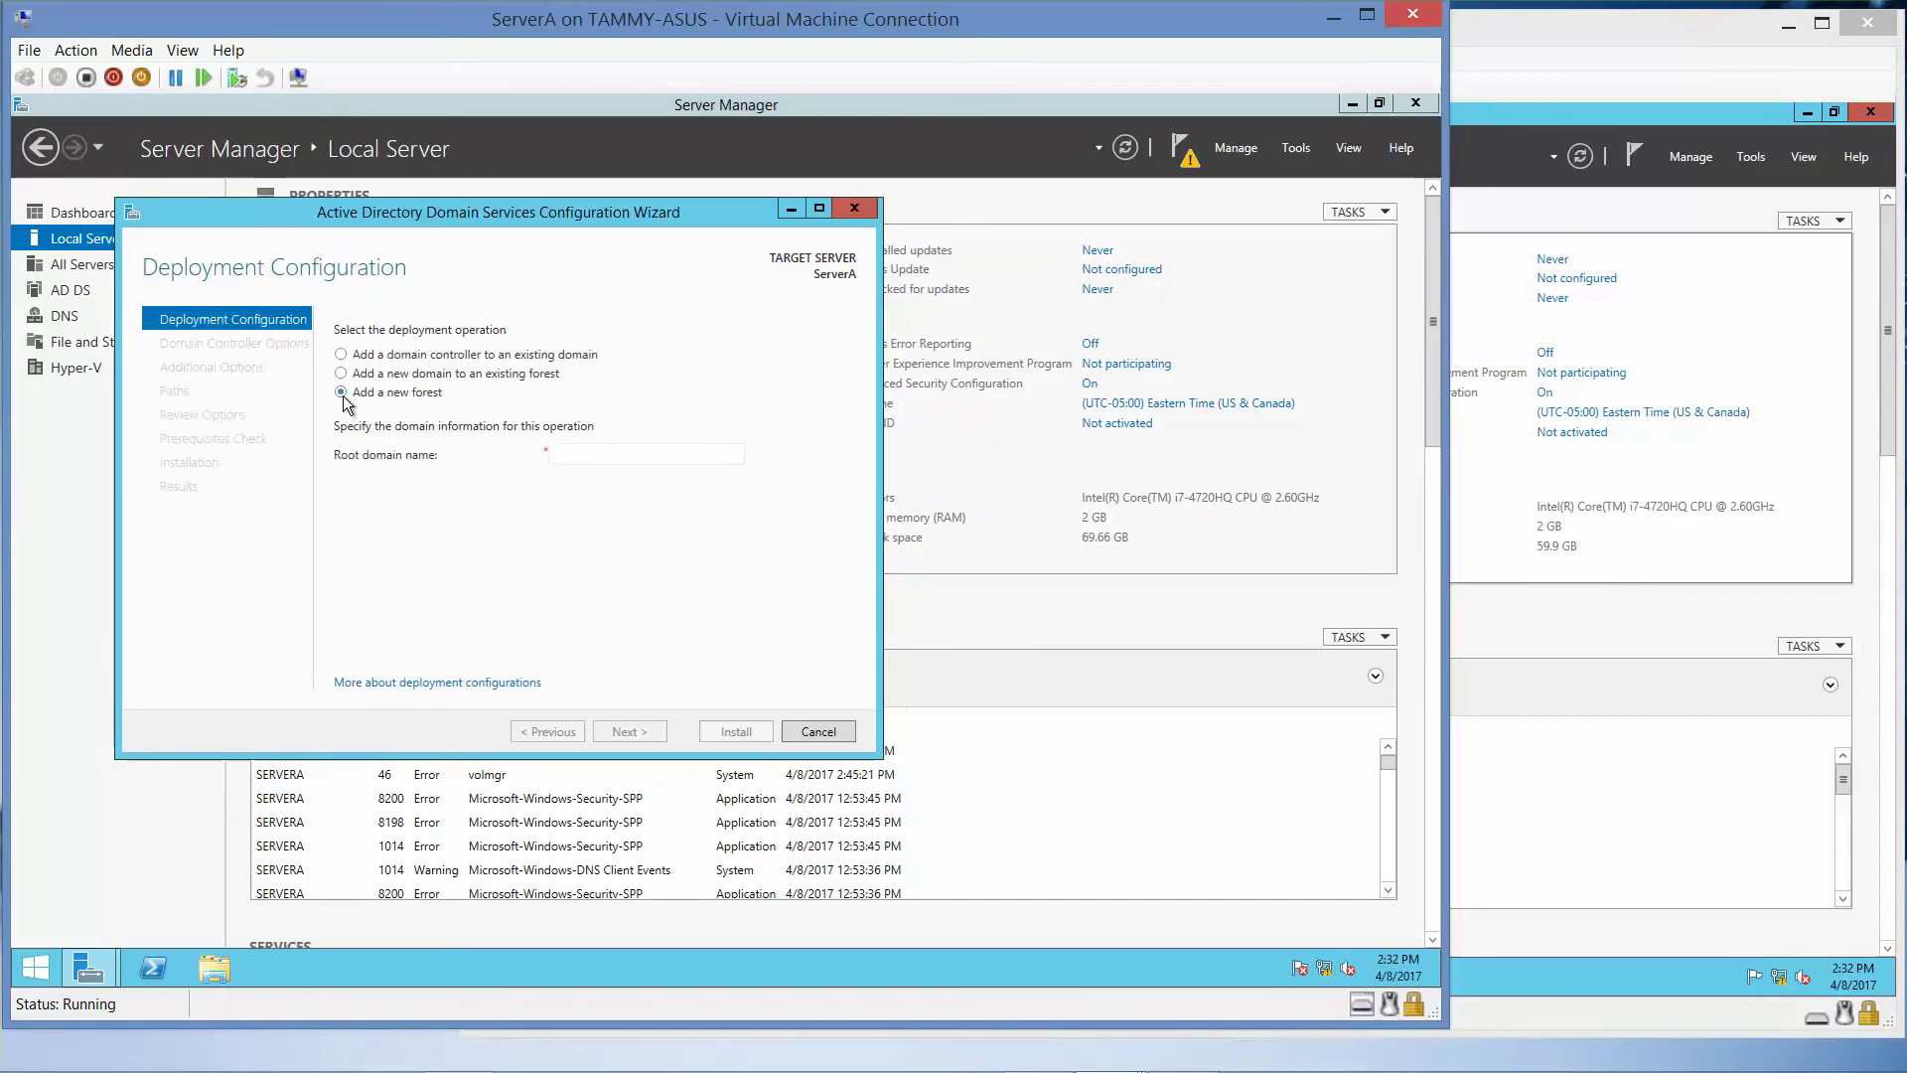
{"action": "left_click", "coordinate": [627, 452]}
{"action": "type", "text": "adatum.com"}
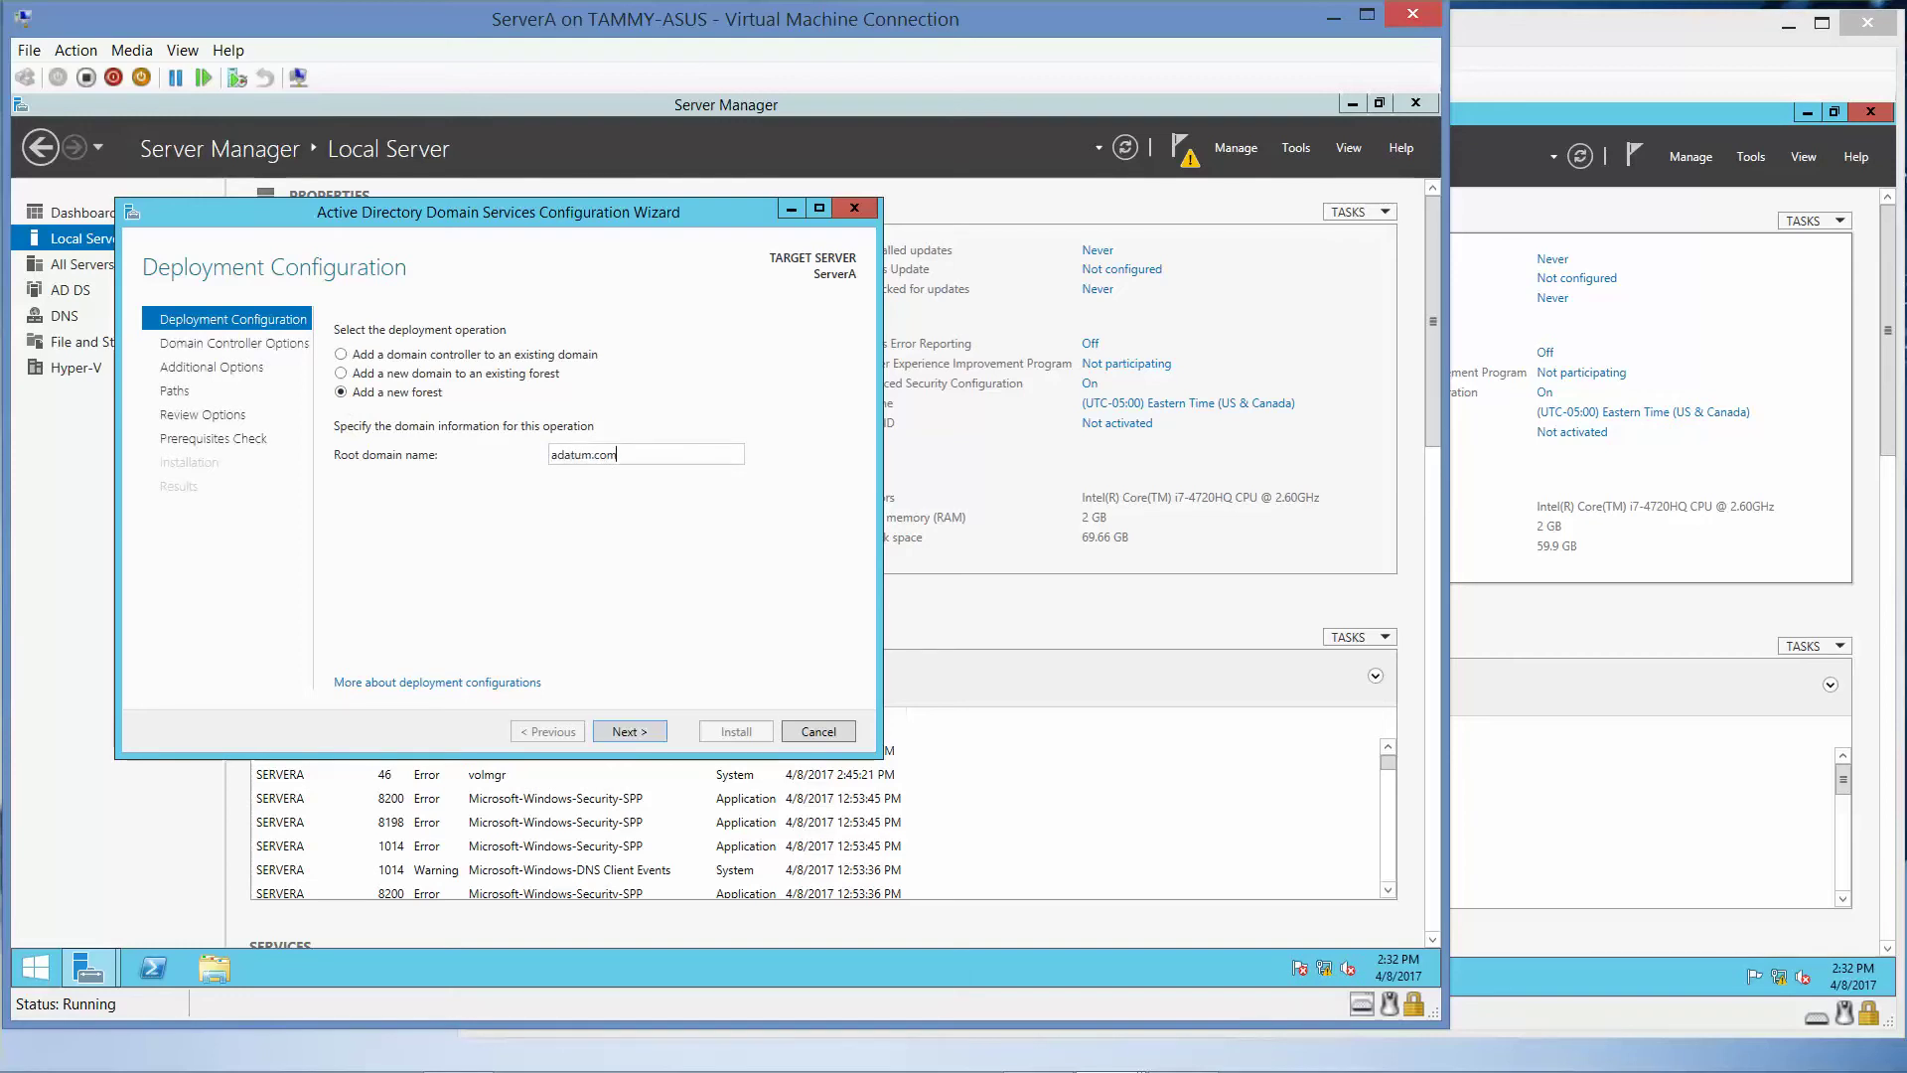
{"action": "left_click", "coordinate": [658, 732]}
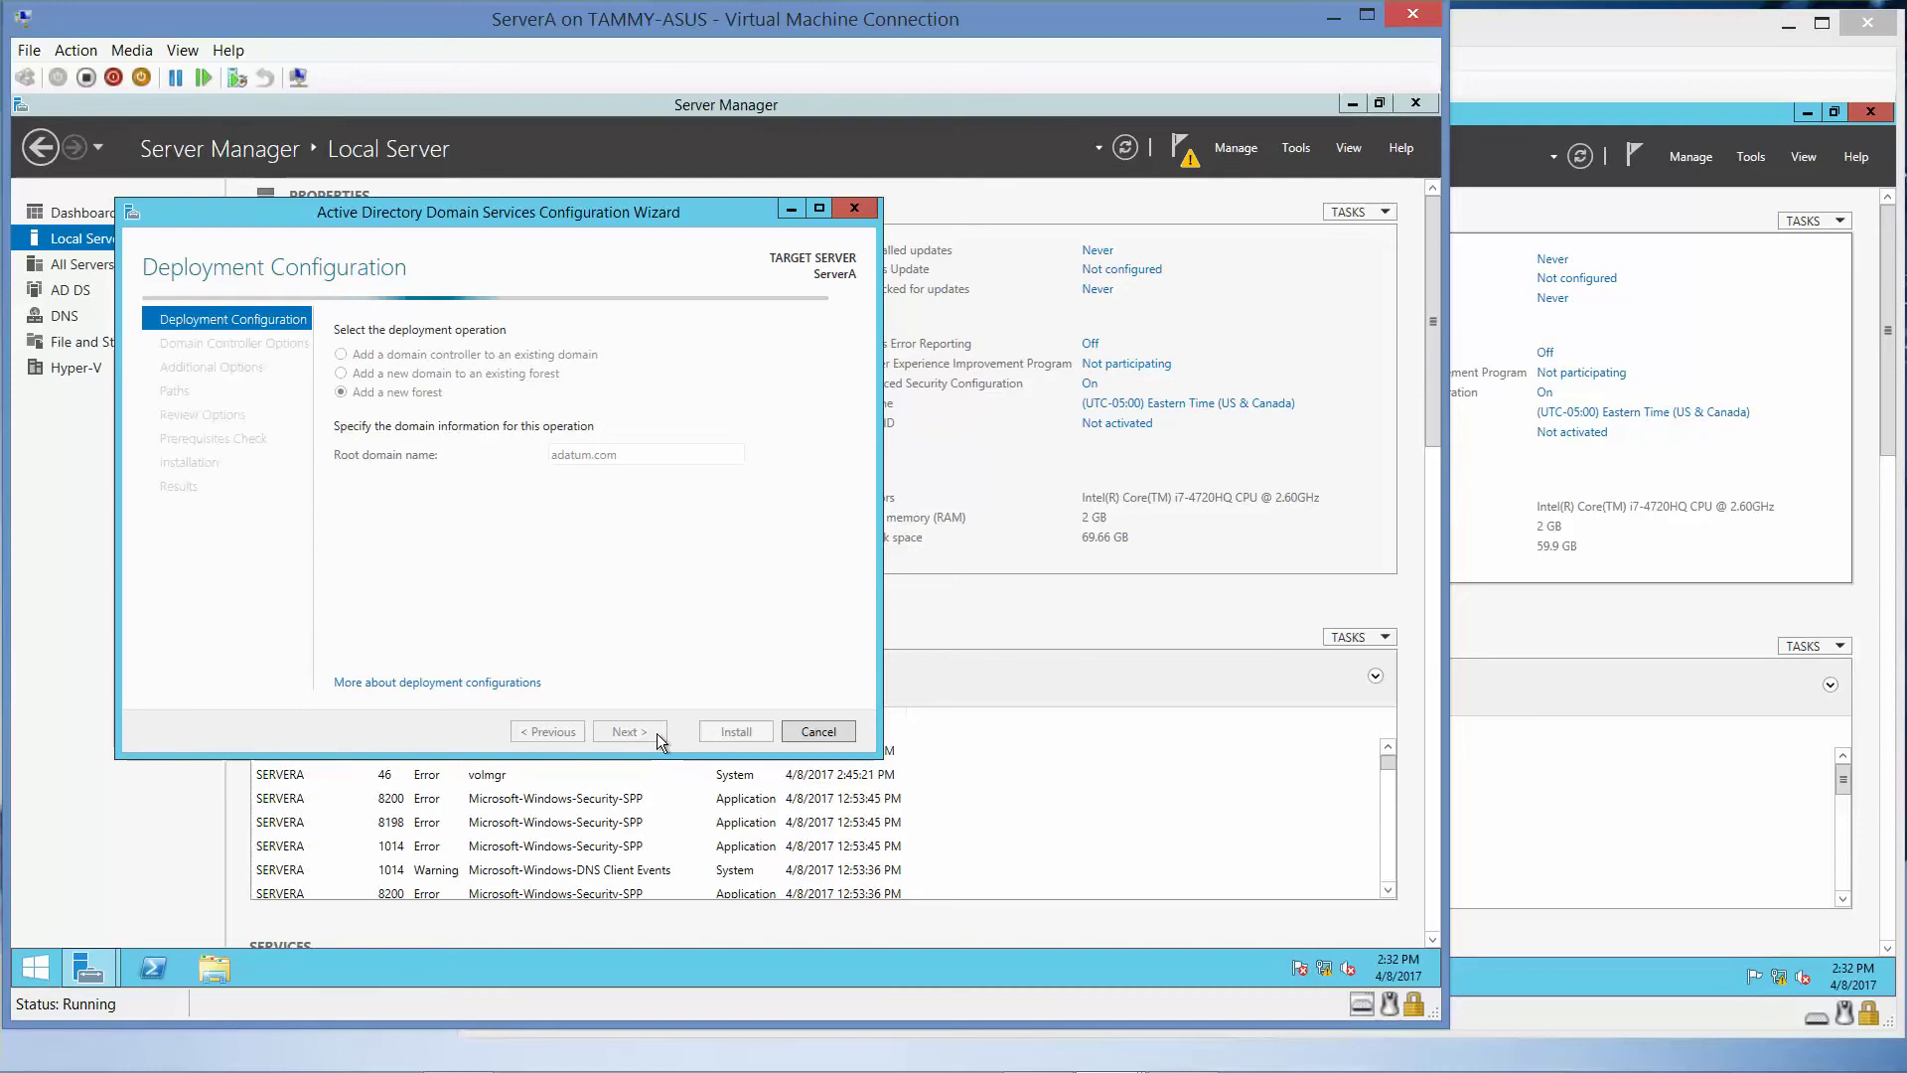
{"action": "mouse_move", "coordinate": [772, 1067]}
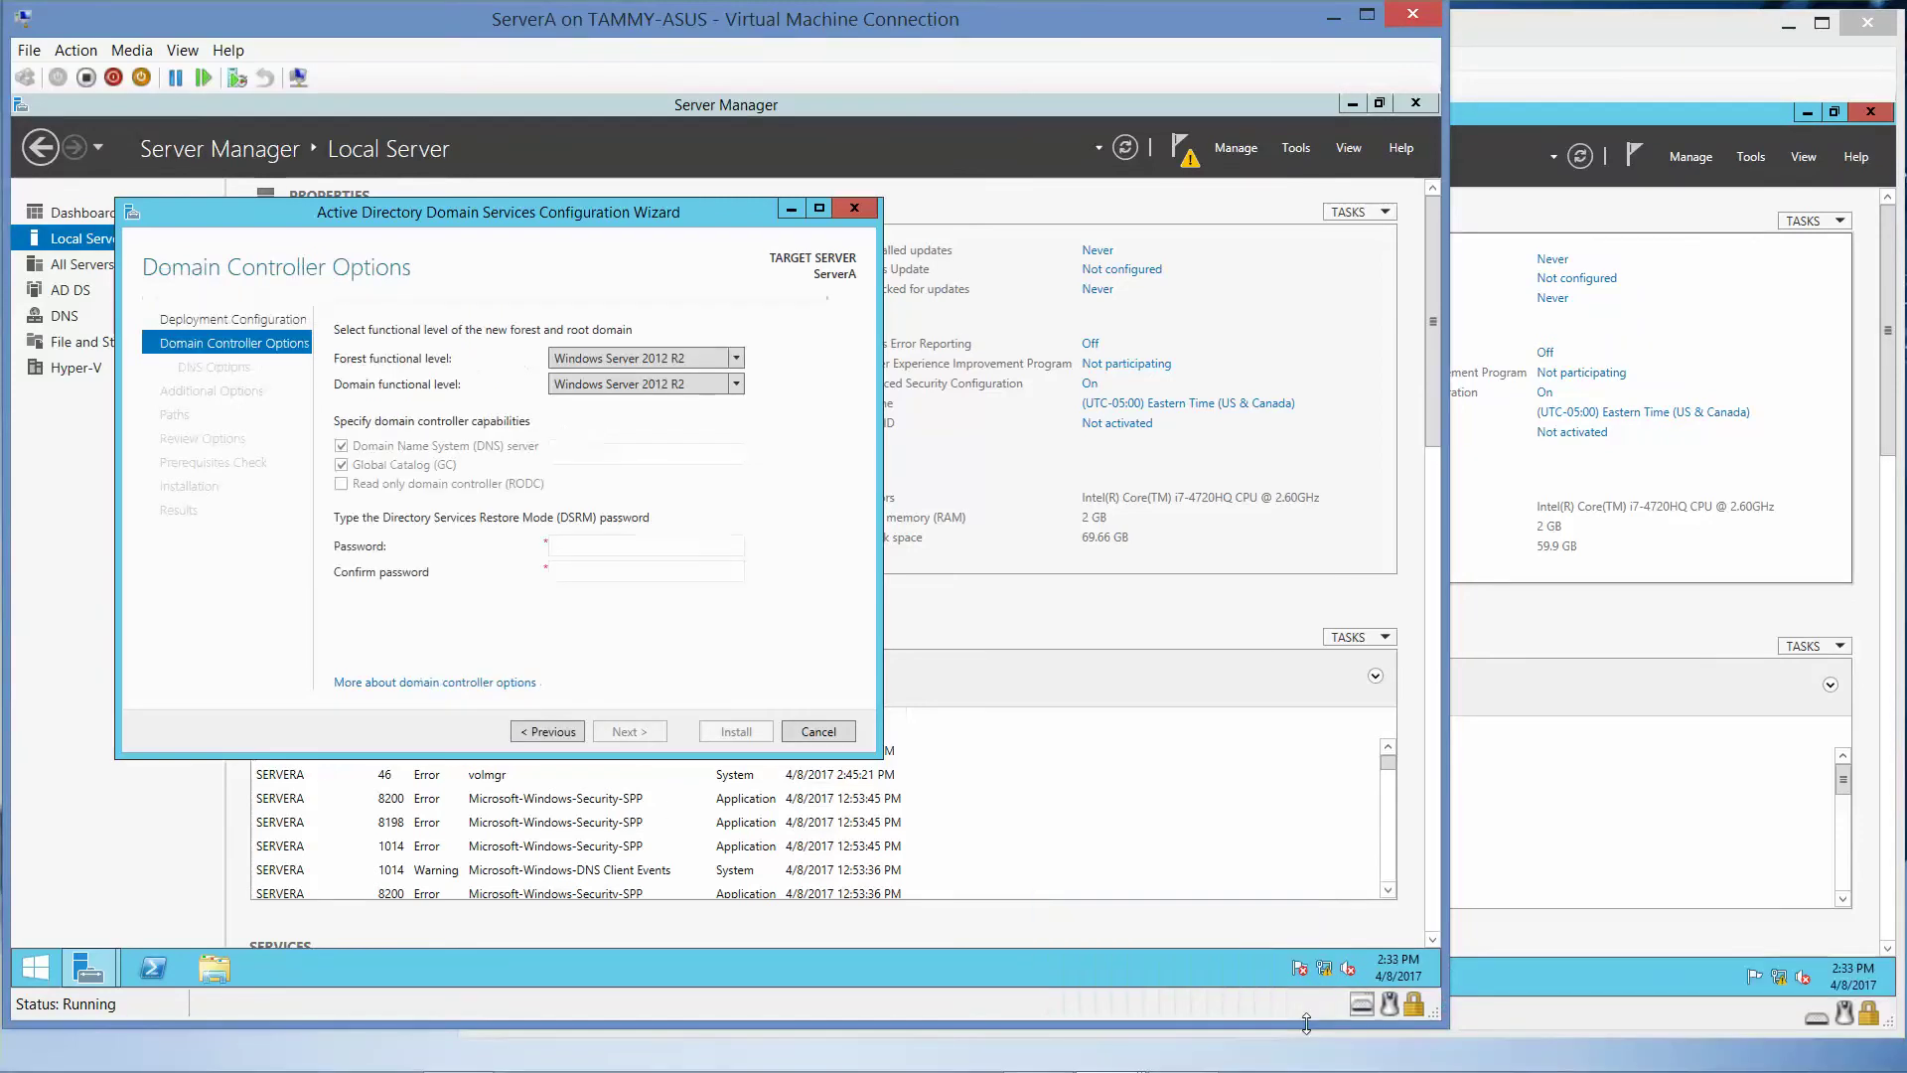
- Enter and confirm the DSRM password for the new domain controller
{"action": "left_click", "coordinate": [639, 545]}
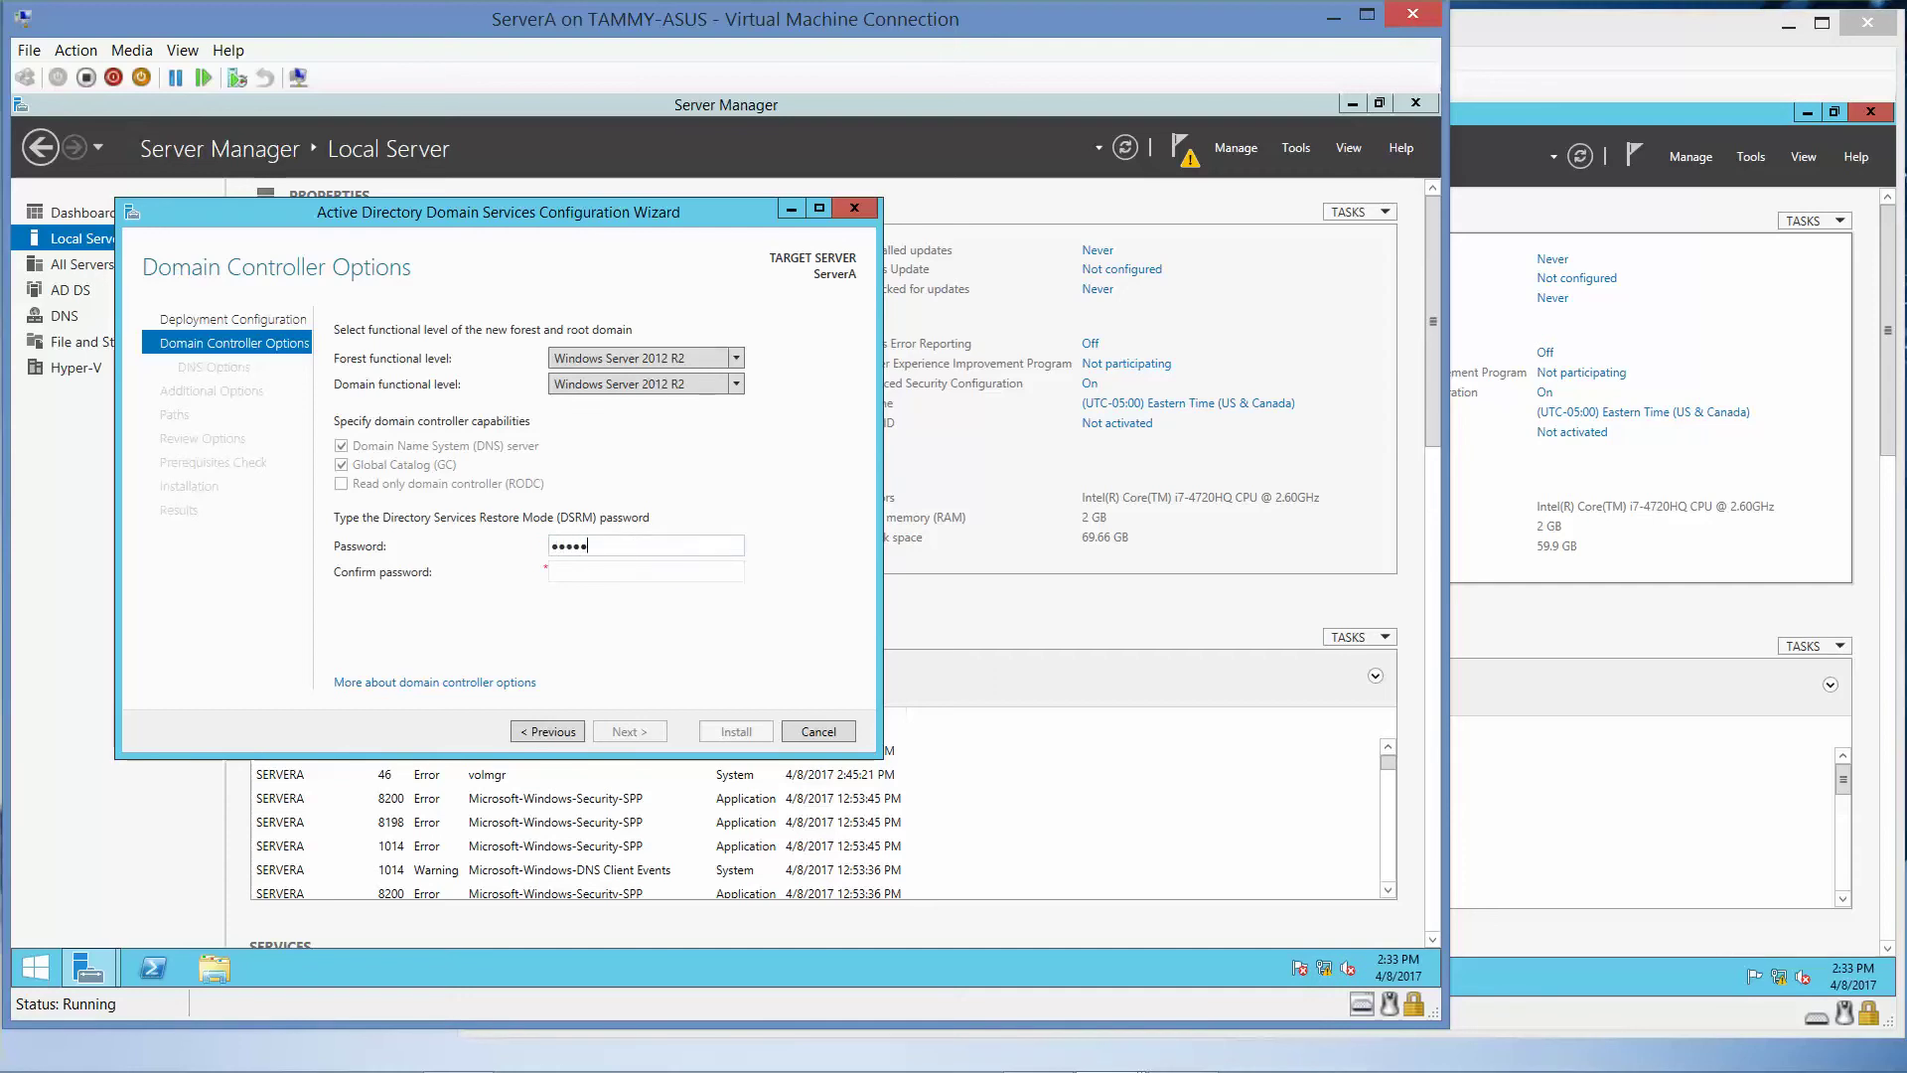
{"action": "key", "text": "Tab"}
{"action": "type", "text": "Pas$w0rd"}
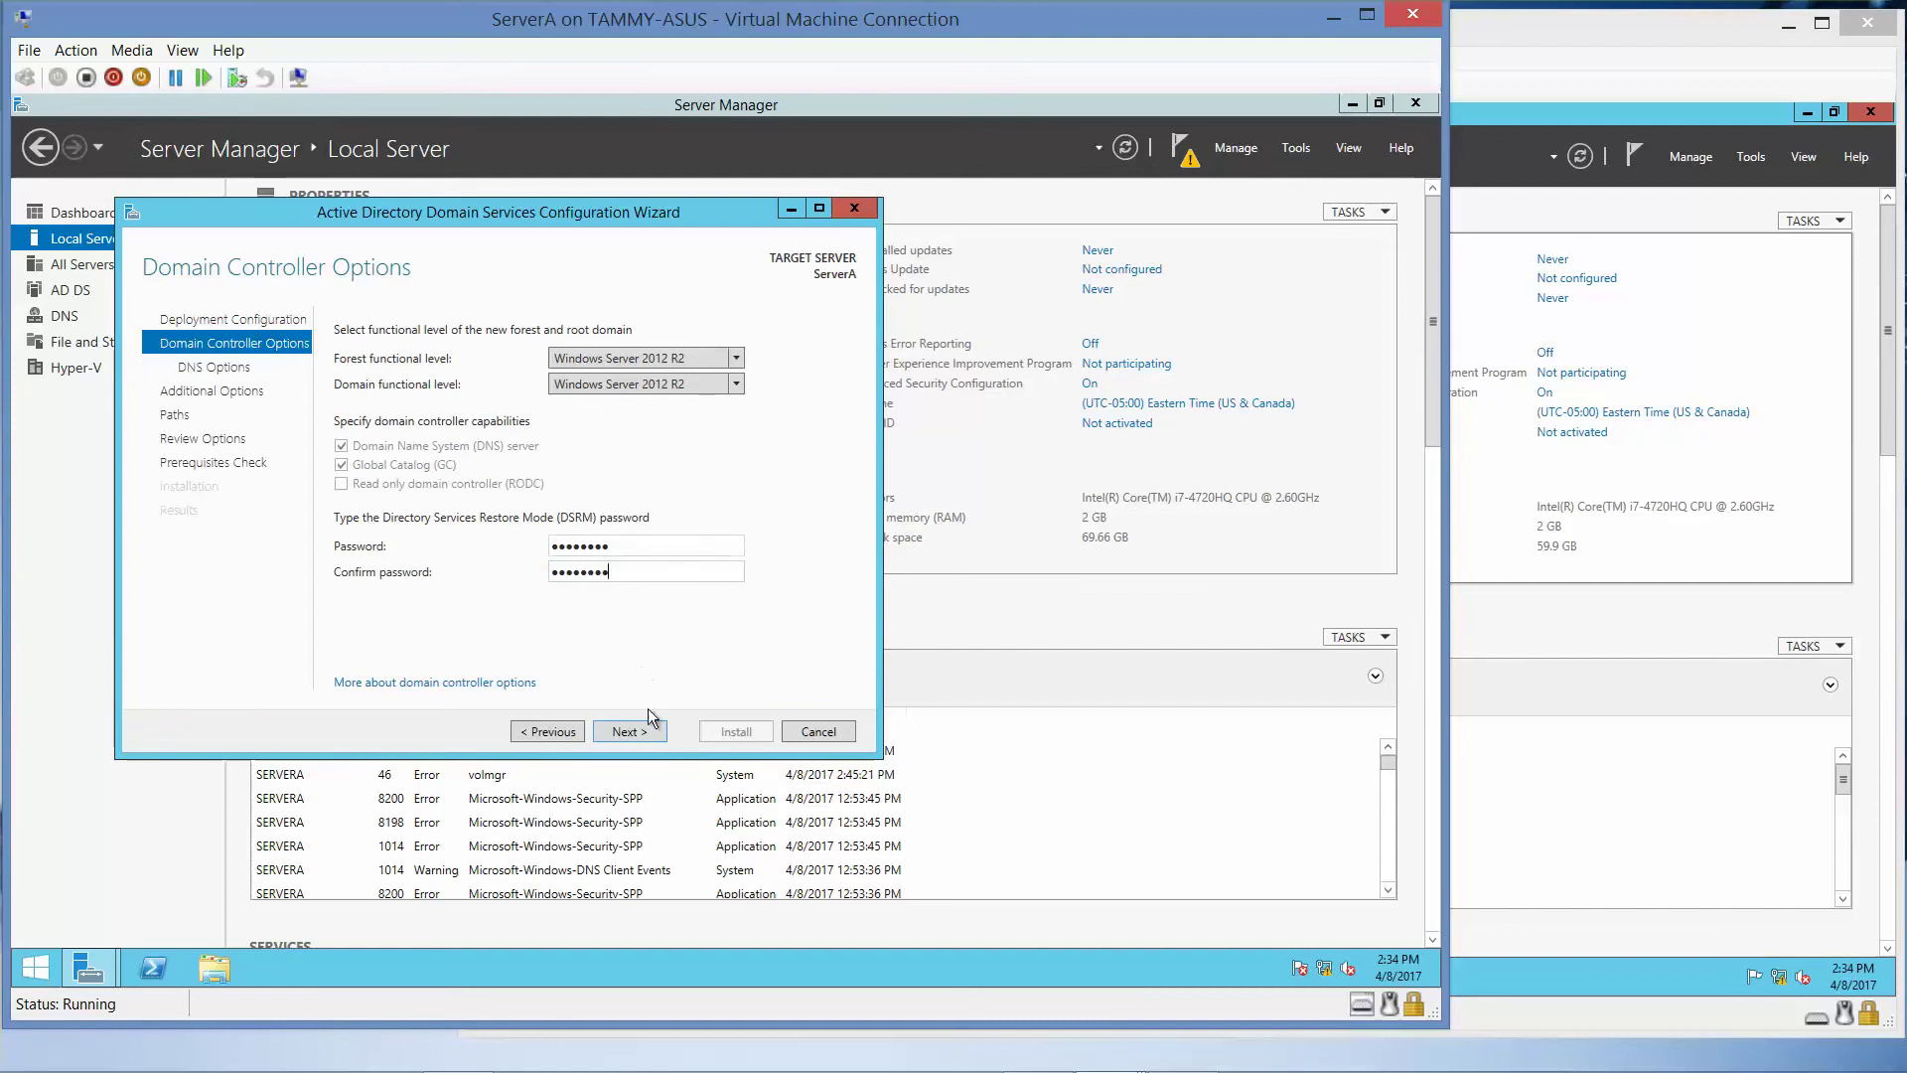
{"action": "key", "text": "super"}
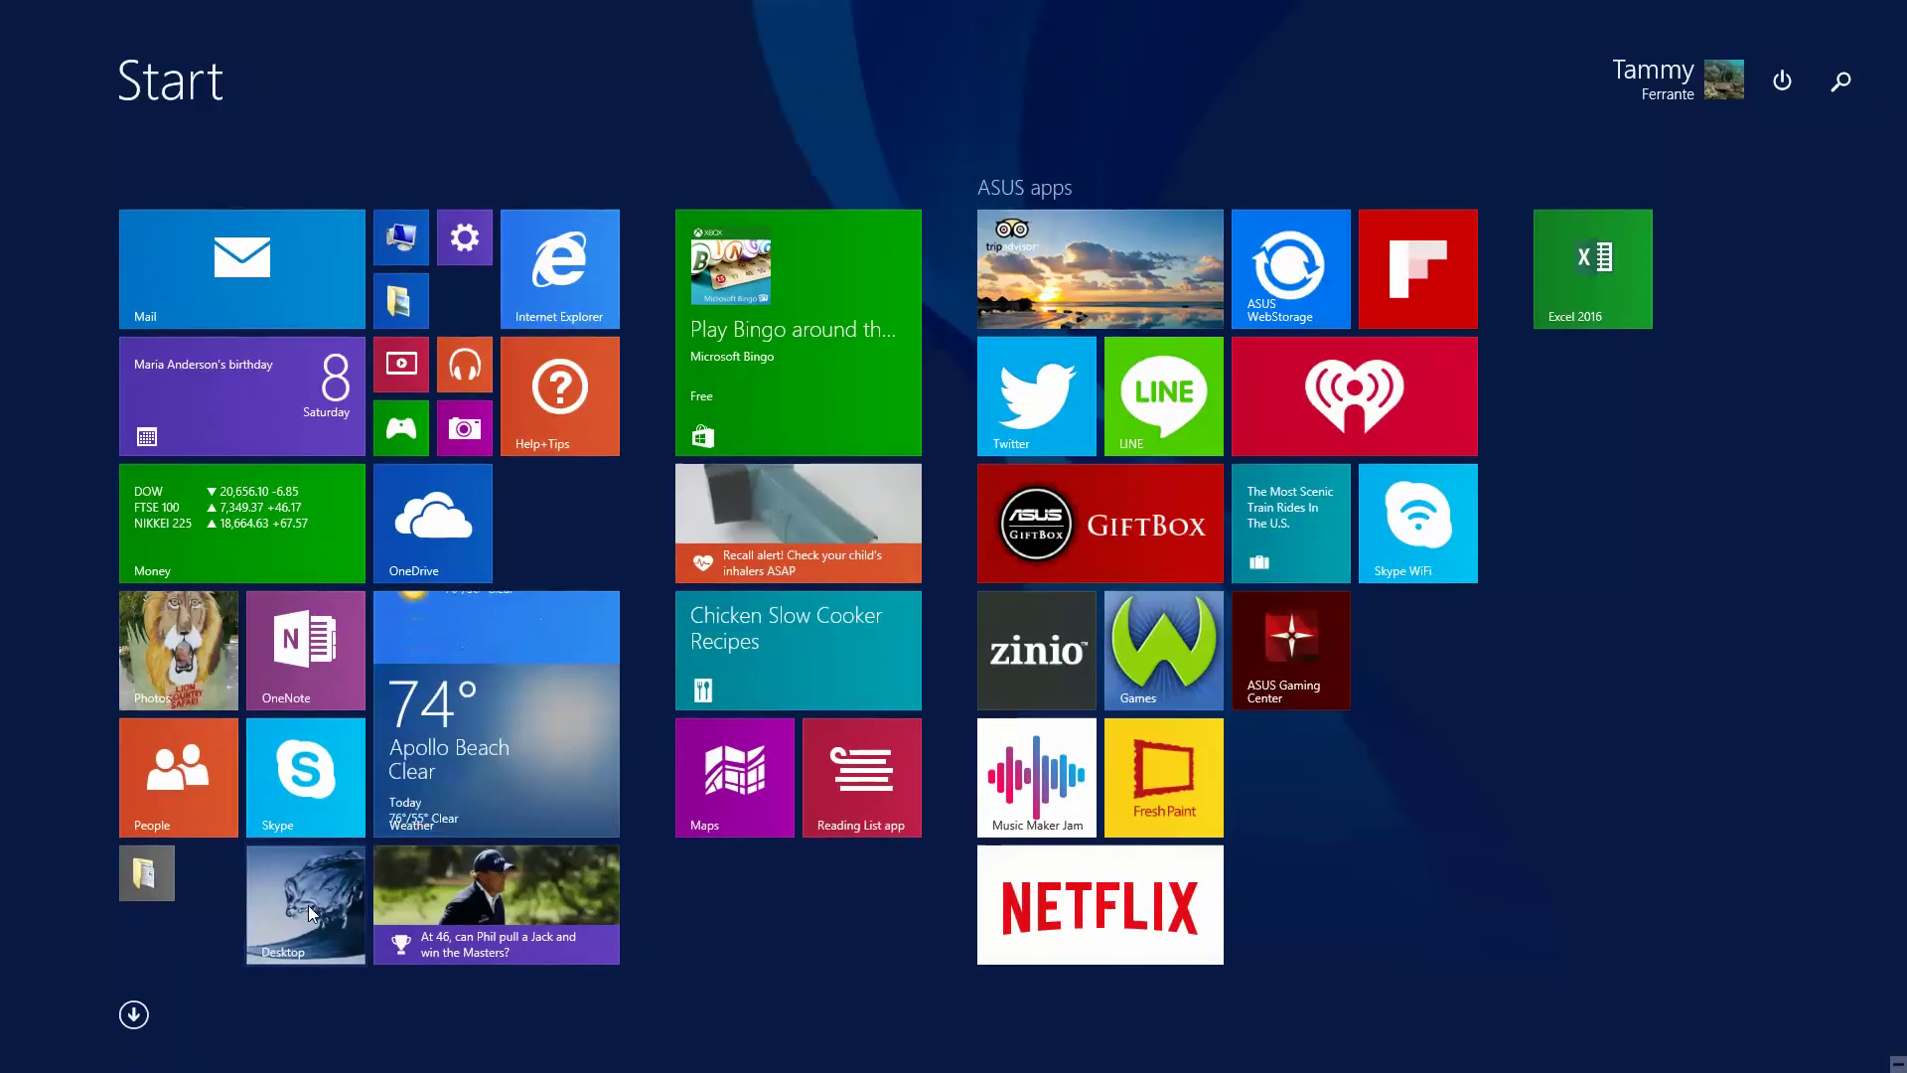
{"action": "left_click", "coordinate": [308, 903]}
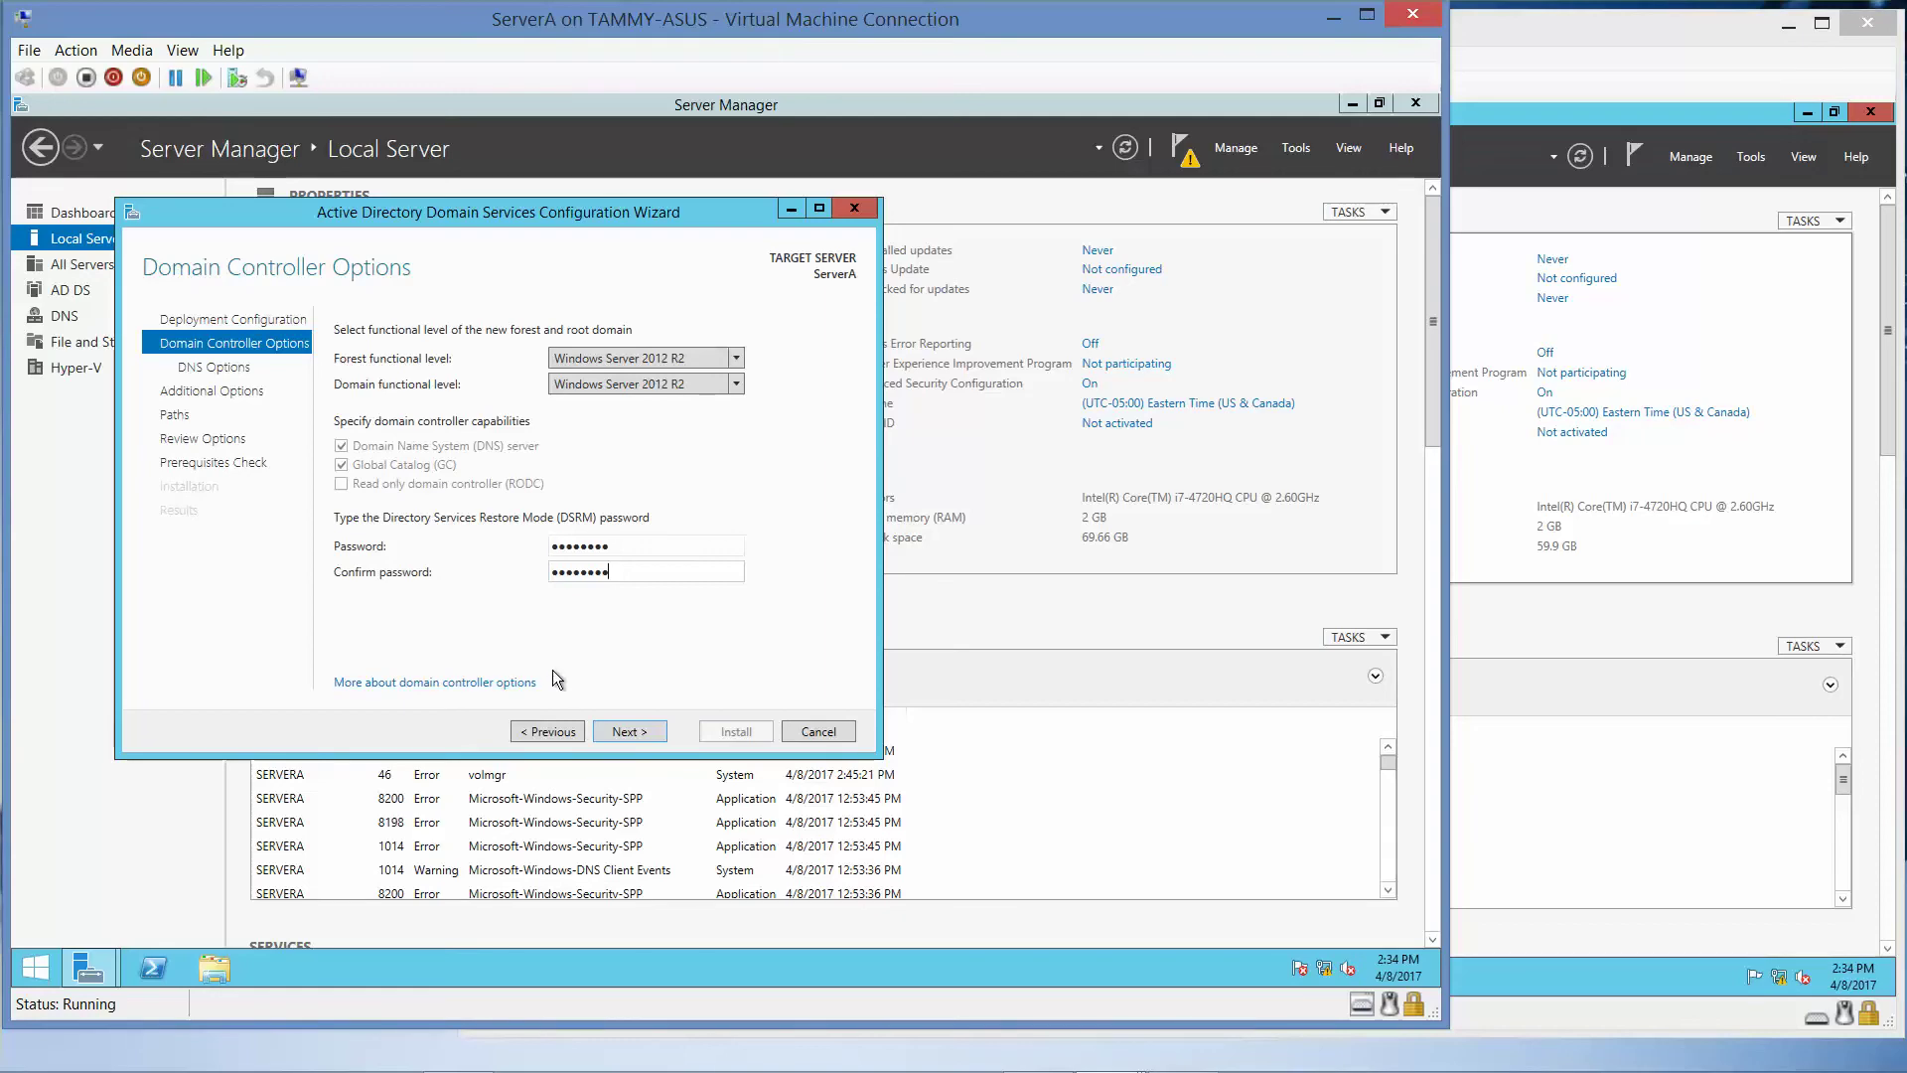
- Accept the DNS options, NetBIOS name ADATUM and default database, log and SYSVOL paths
{"action": "left_click", "coordinate": [637, 732]}
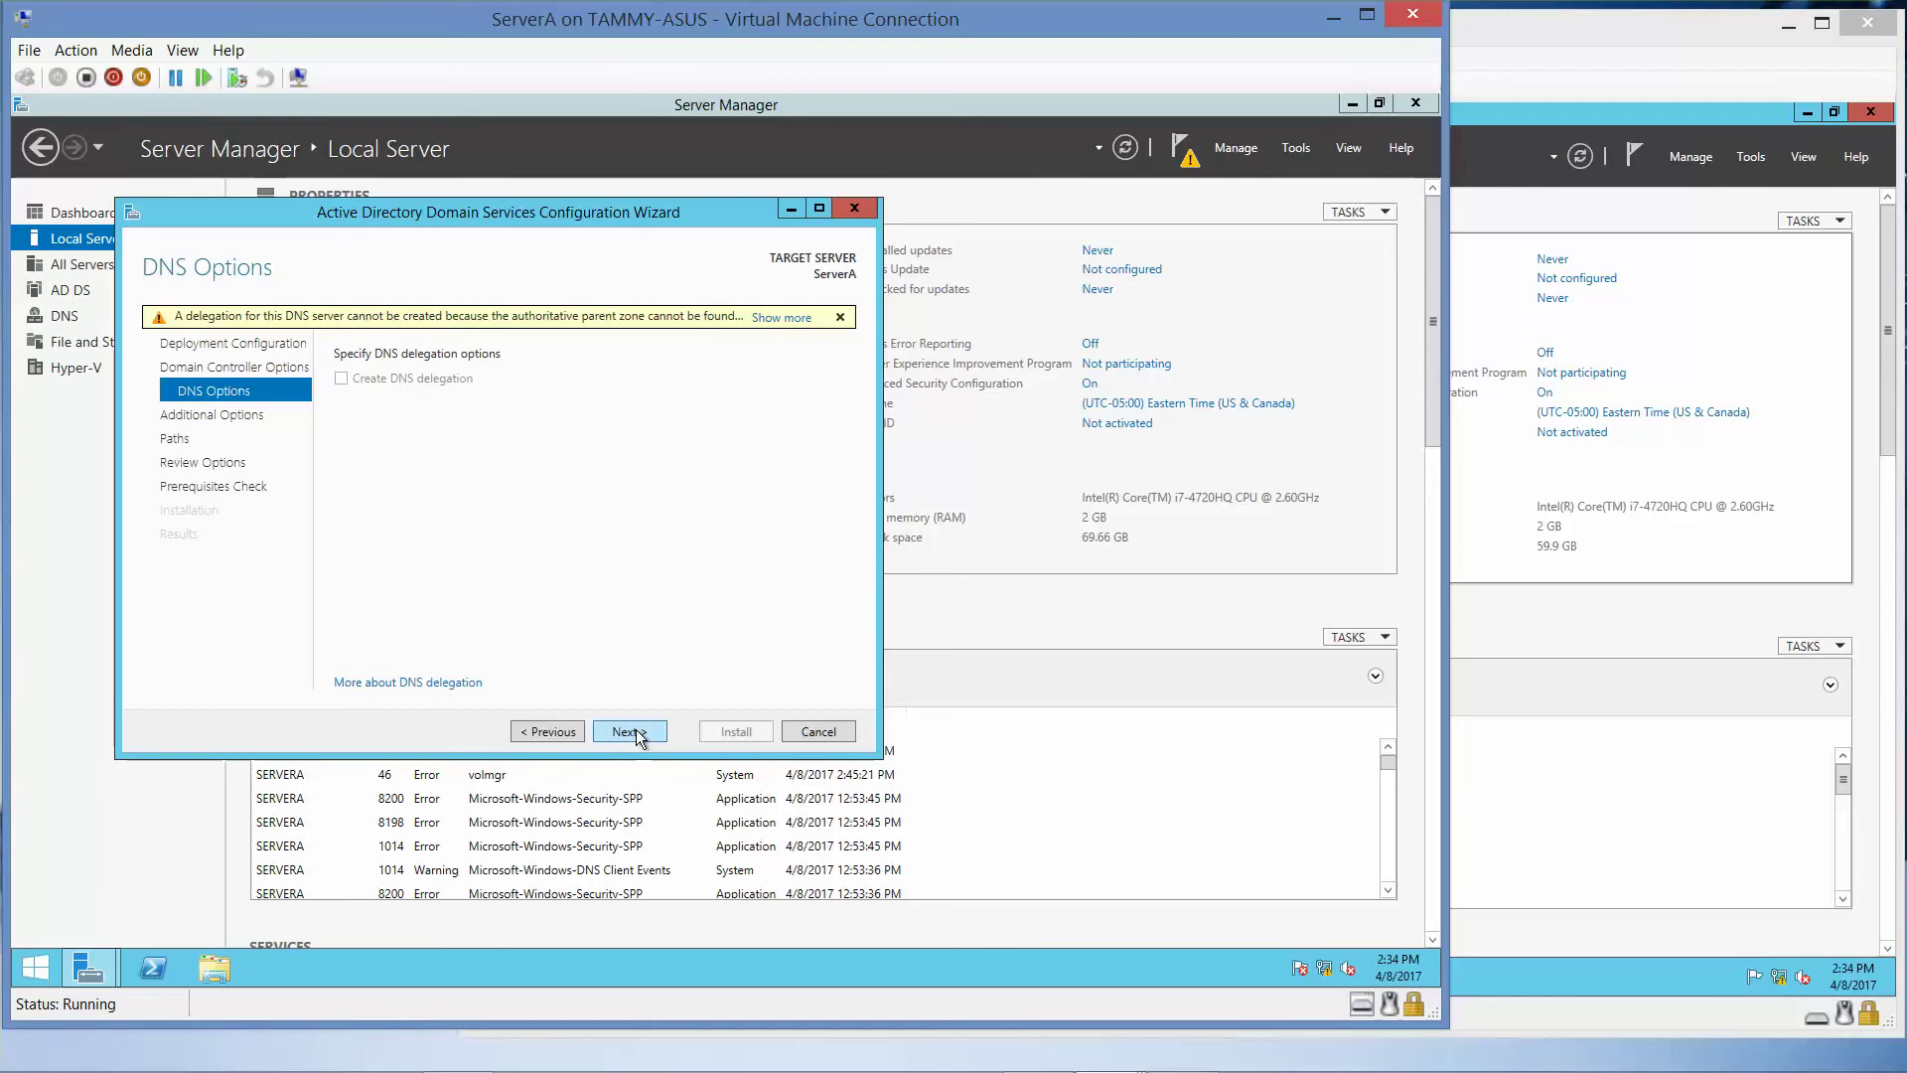
{"action": "left_click", "coordinate": [637, 732]}
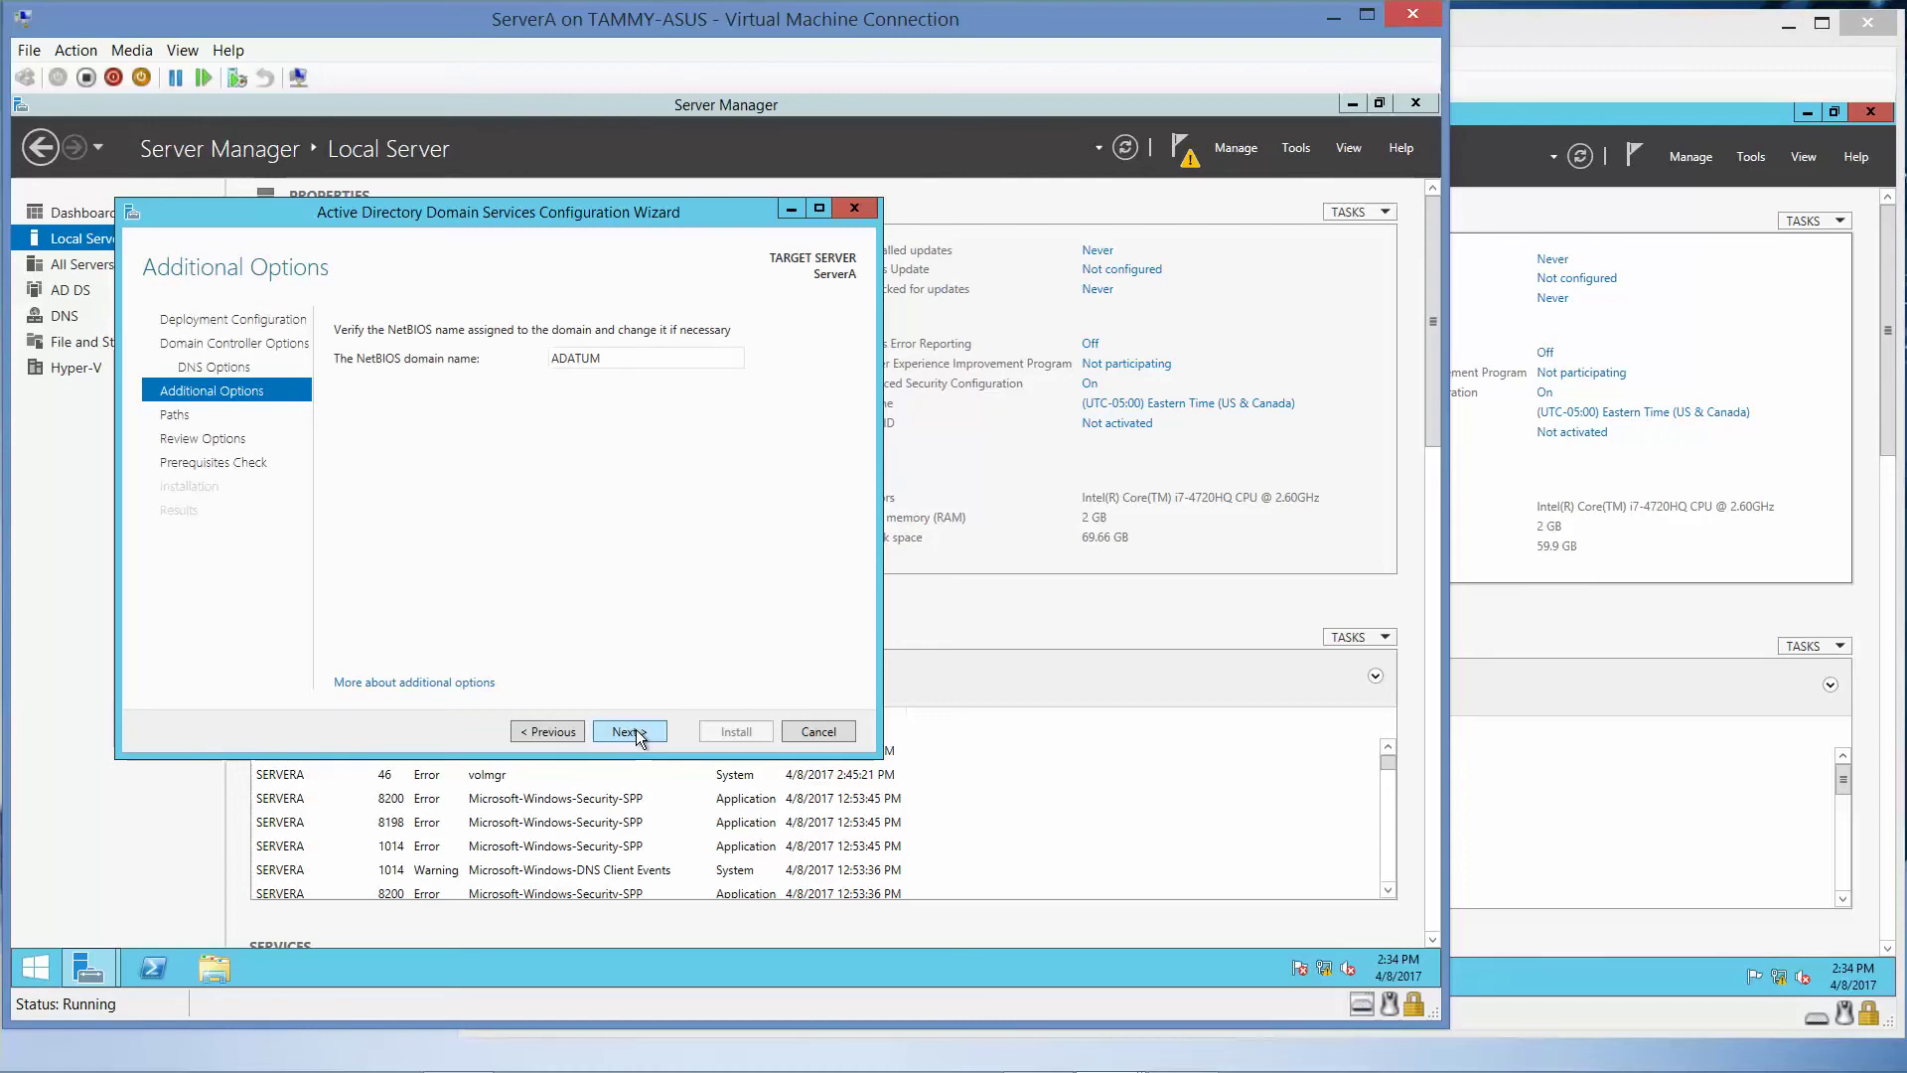
{"action": "left_click", "coordinate": [636, 728]}
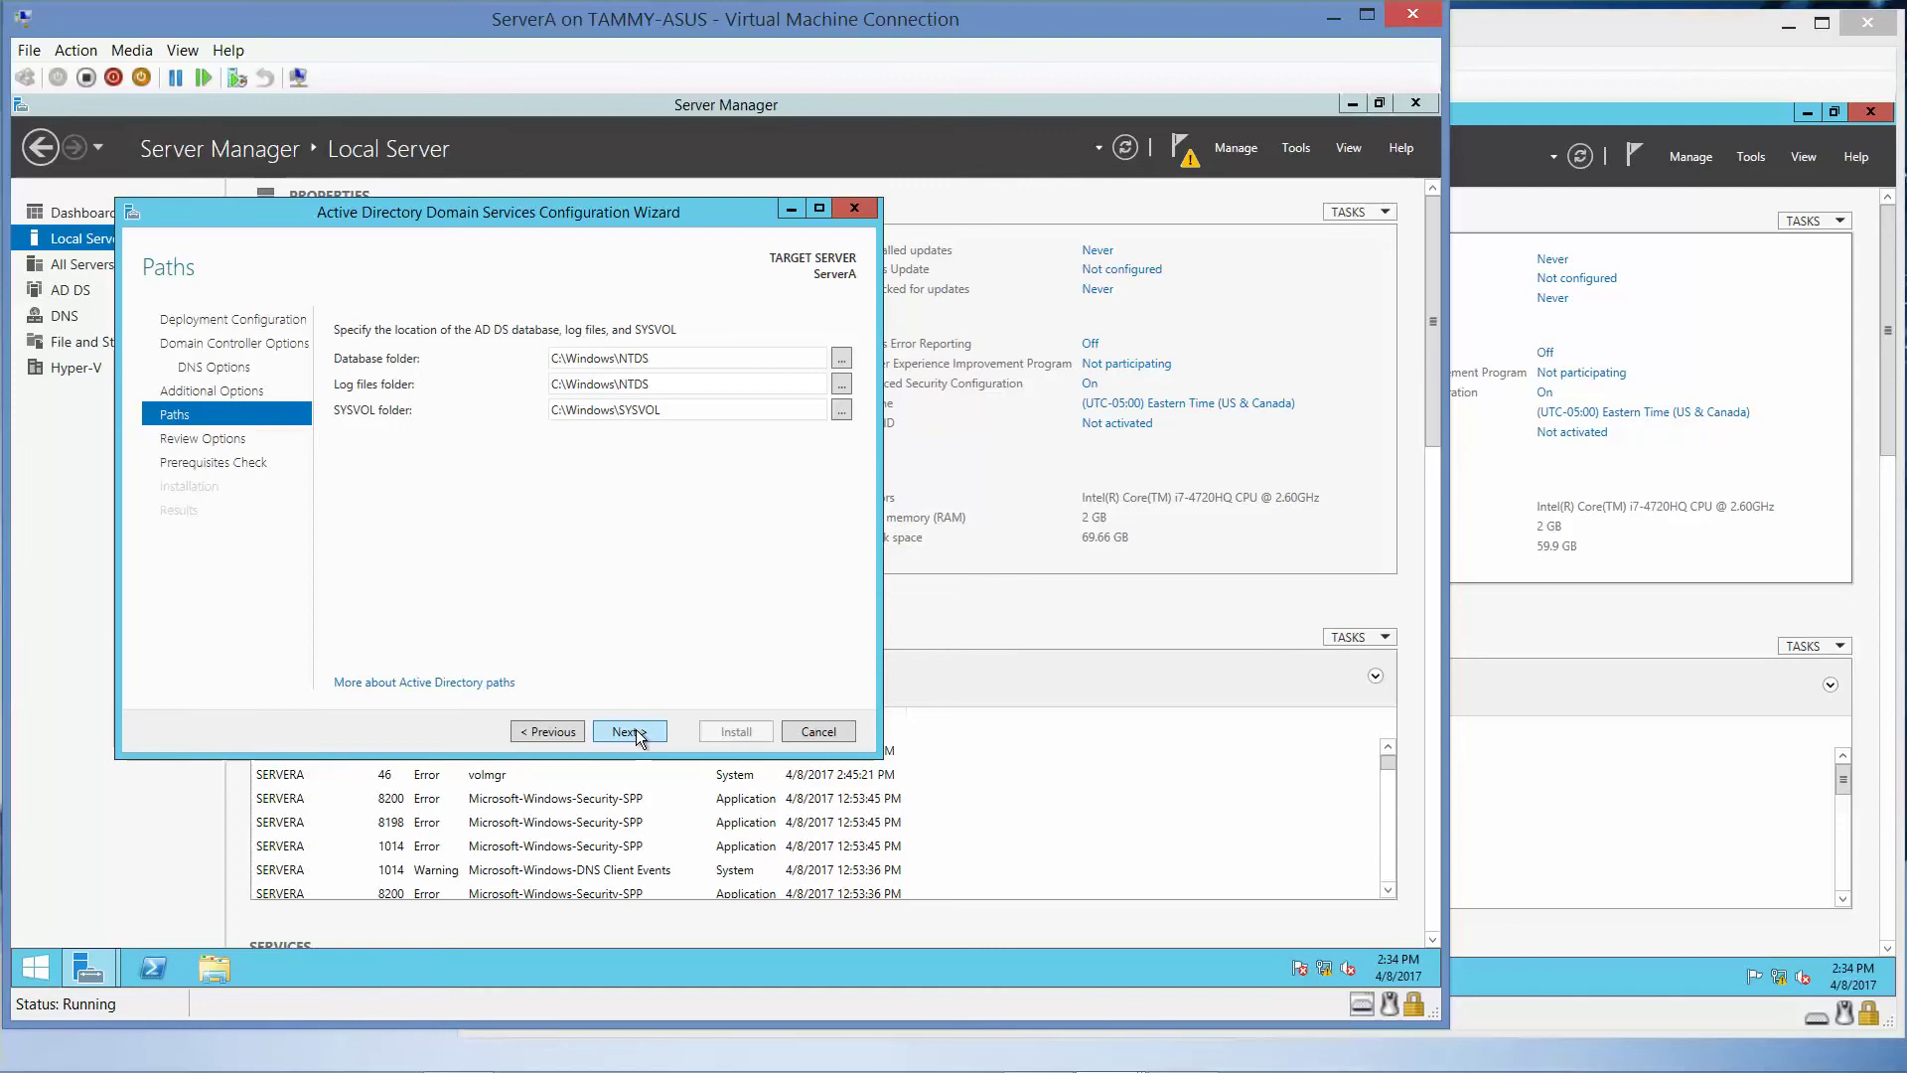
{"action": "left_click", "coordinate": [636, 736]}
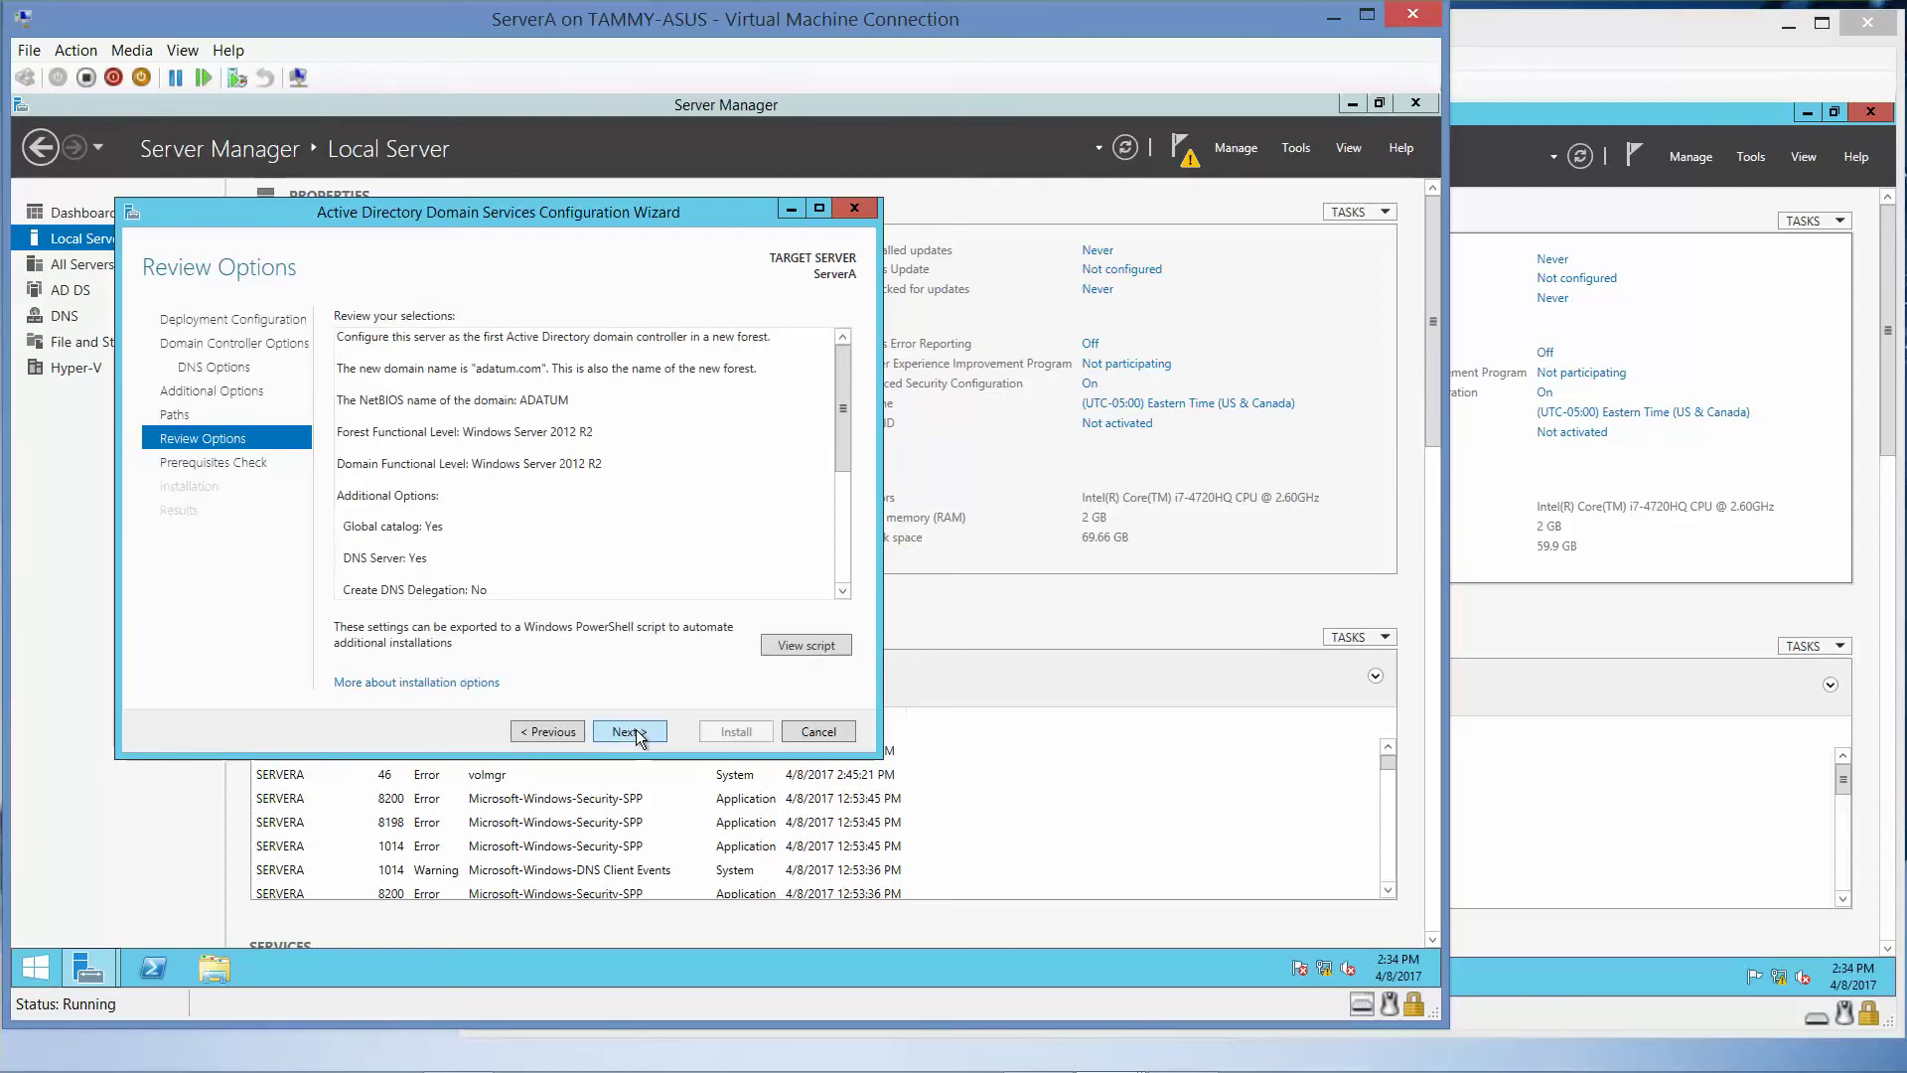
- Run ServerA's domain controller prerequisites check, then switch to ServerB's connection window
{"action": "left_click", "coordinate": [635, 736]}
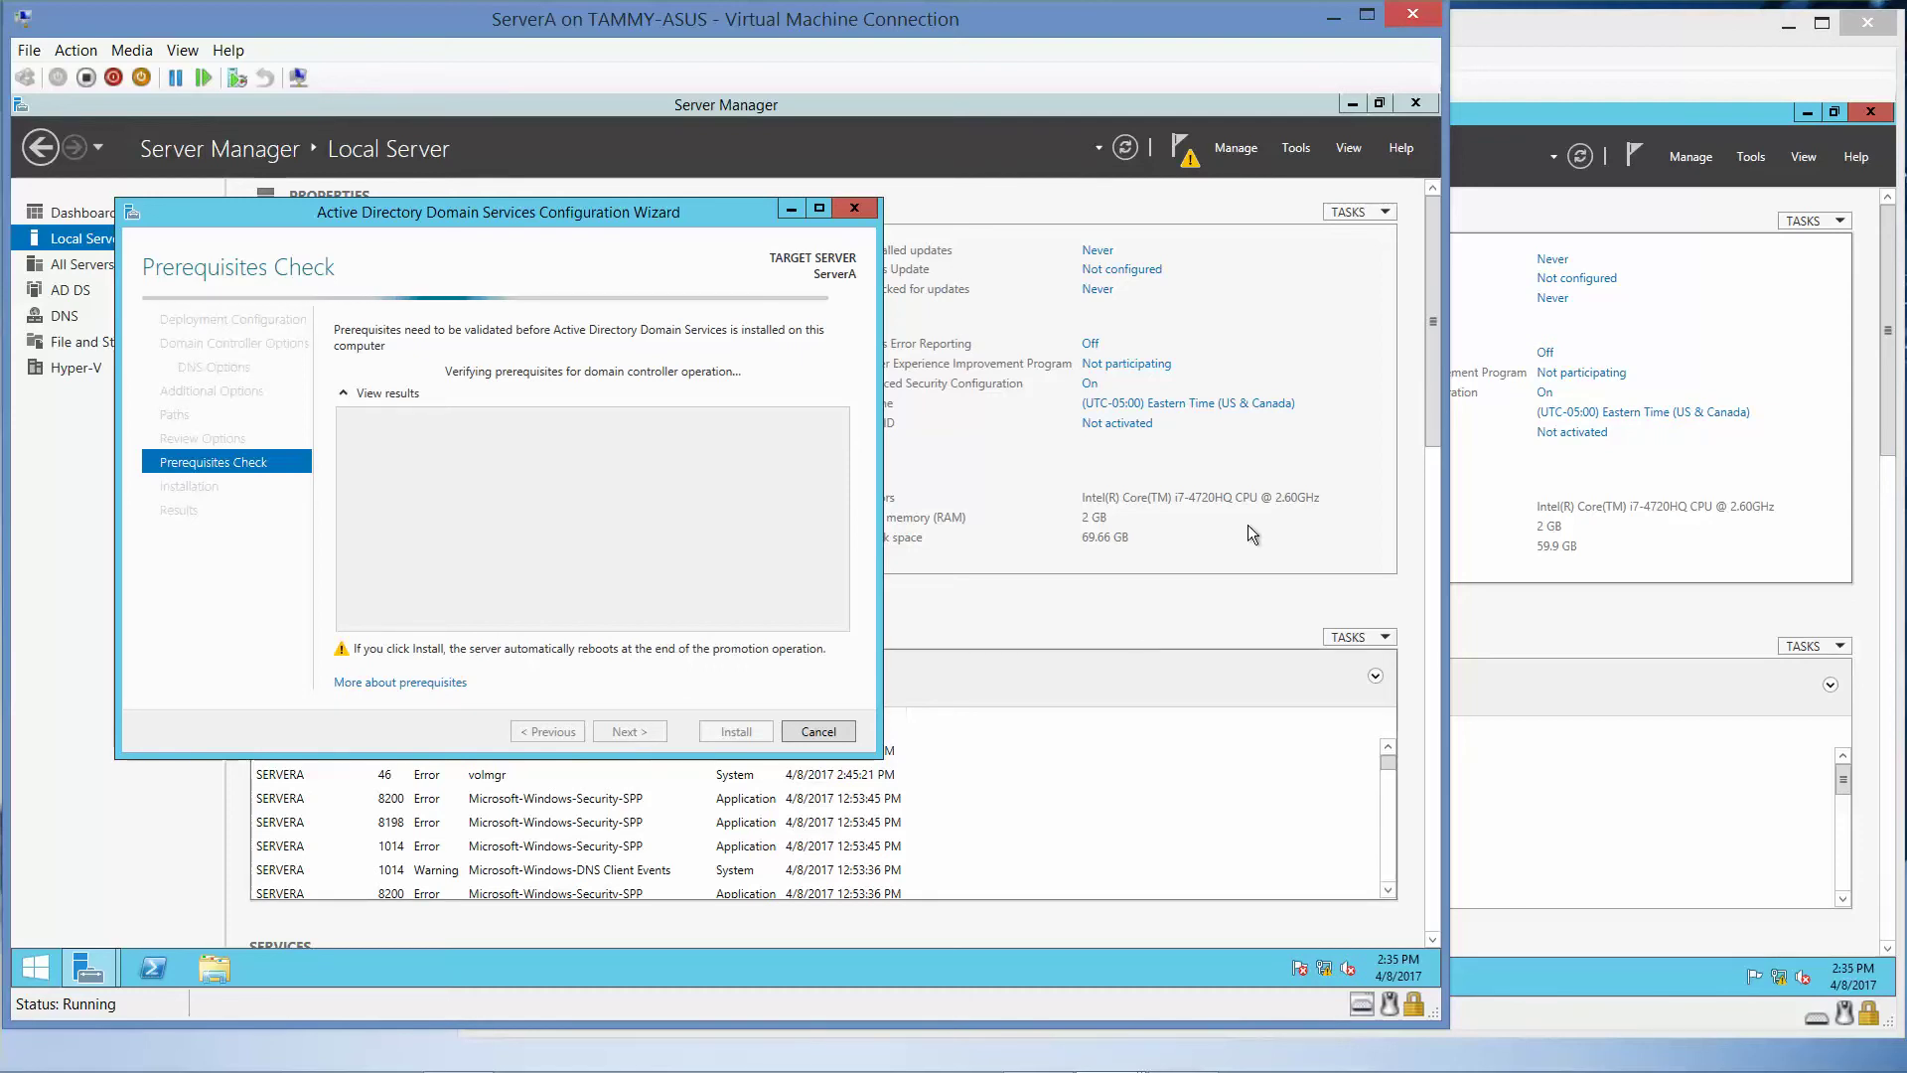
{"action": "left_click", "coordinate": [1589, 42]}
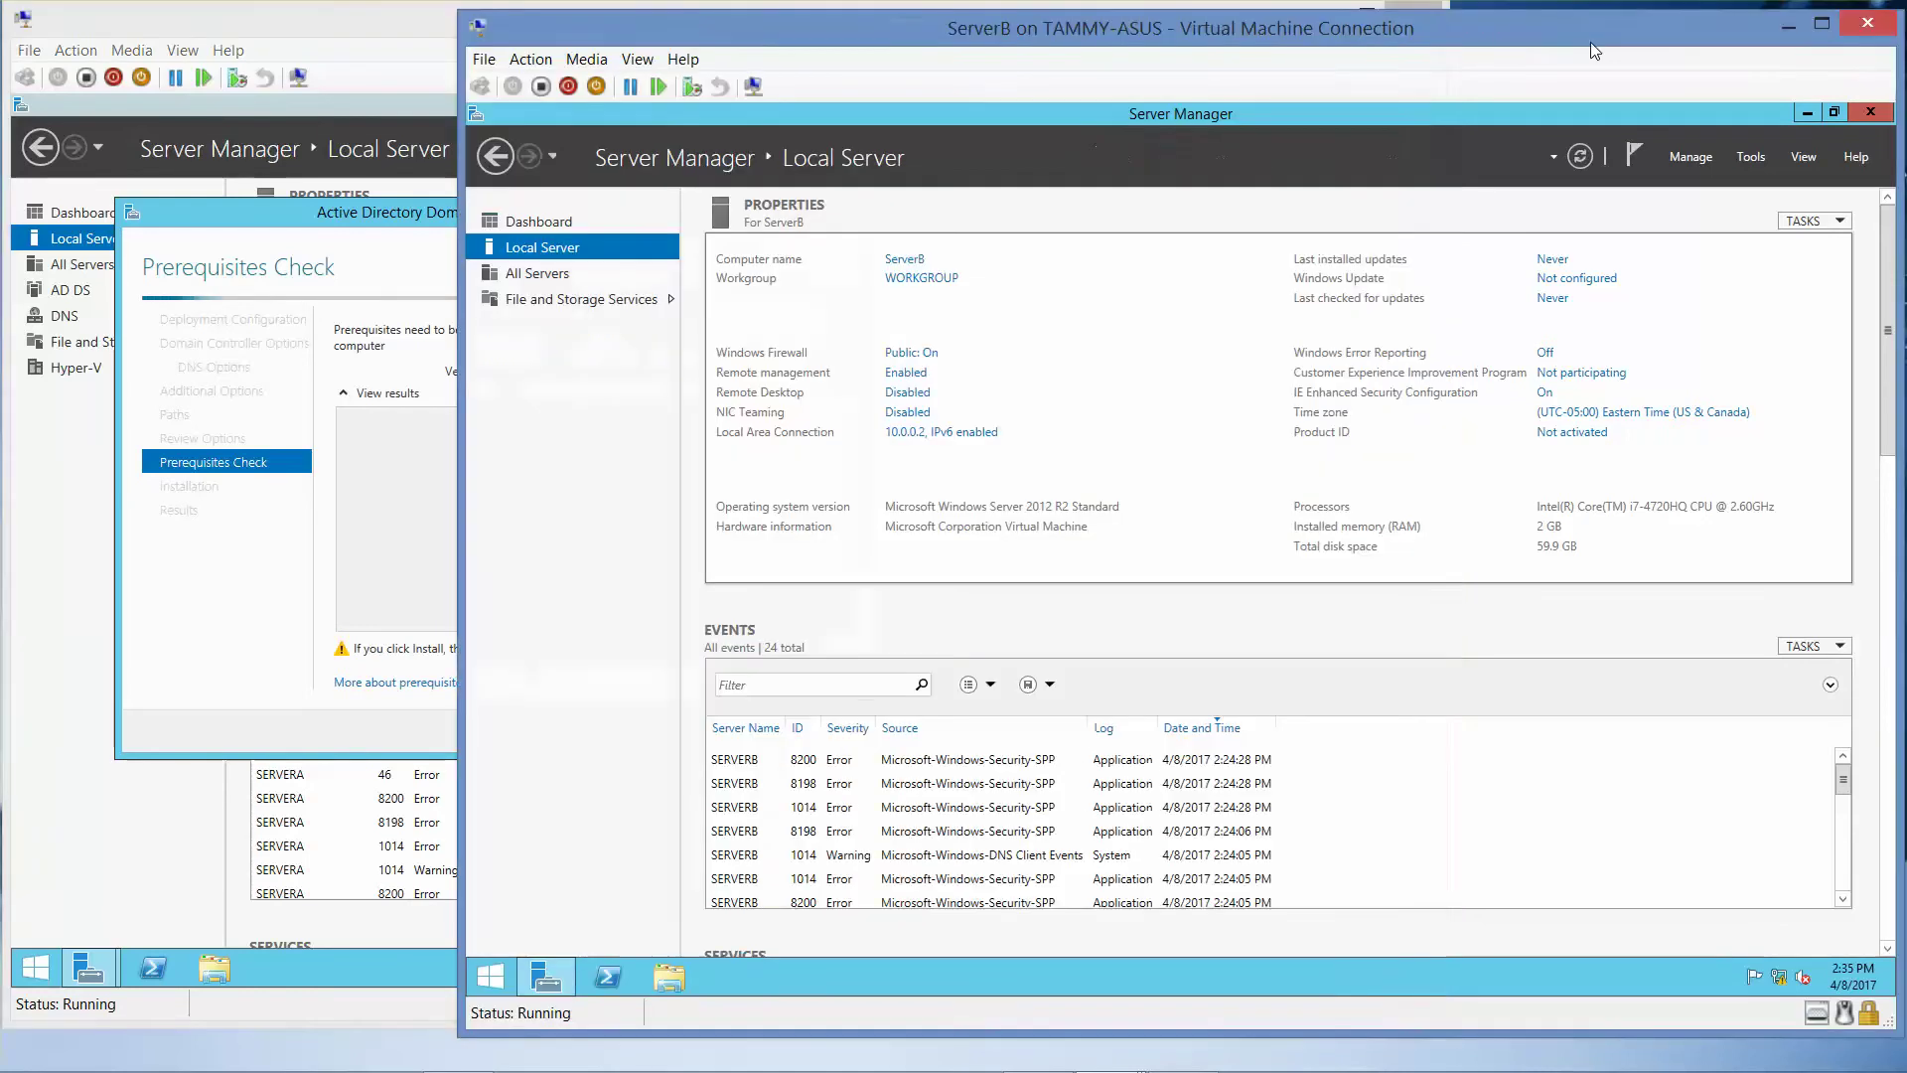
- Review ServerB's Hardware, Advanced and Remote system properties, cancel unchanged, and return to ServerA
{"action": "left_click", "coordinate": [919, 261]}
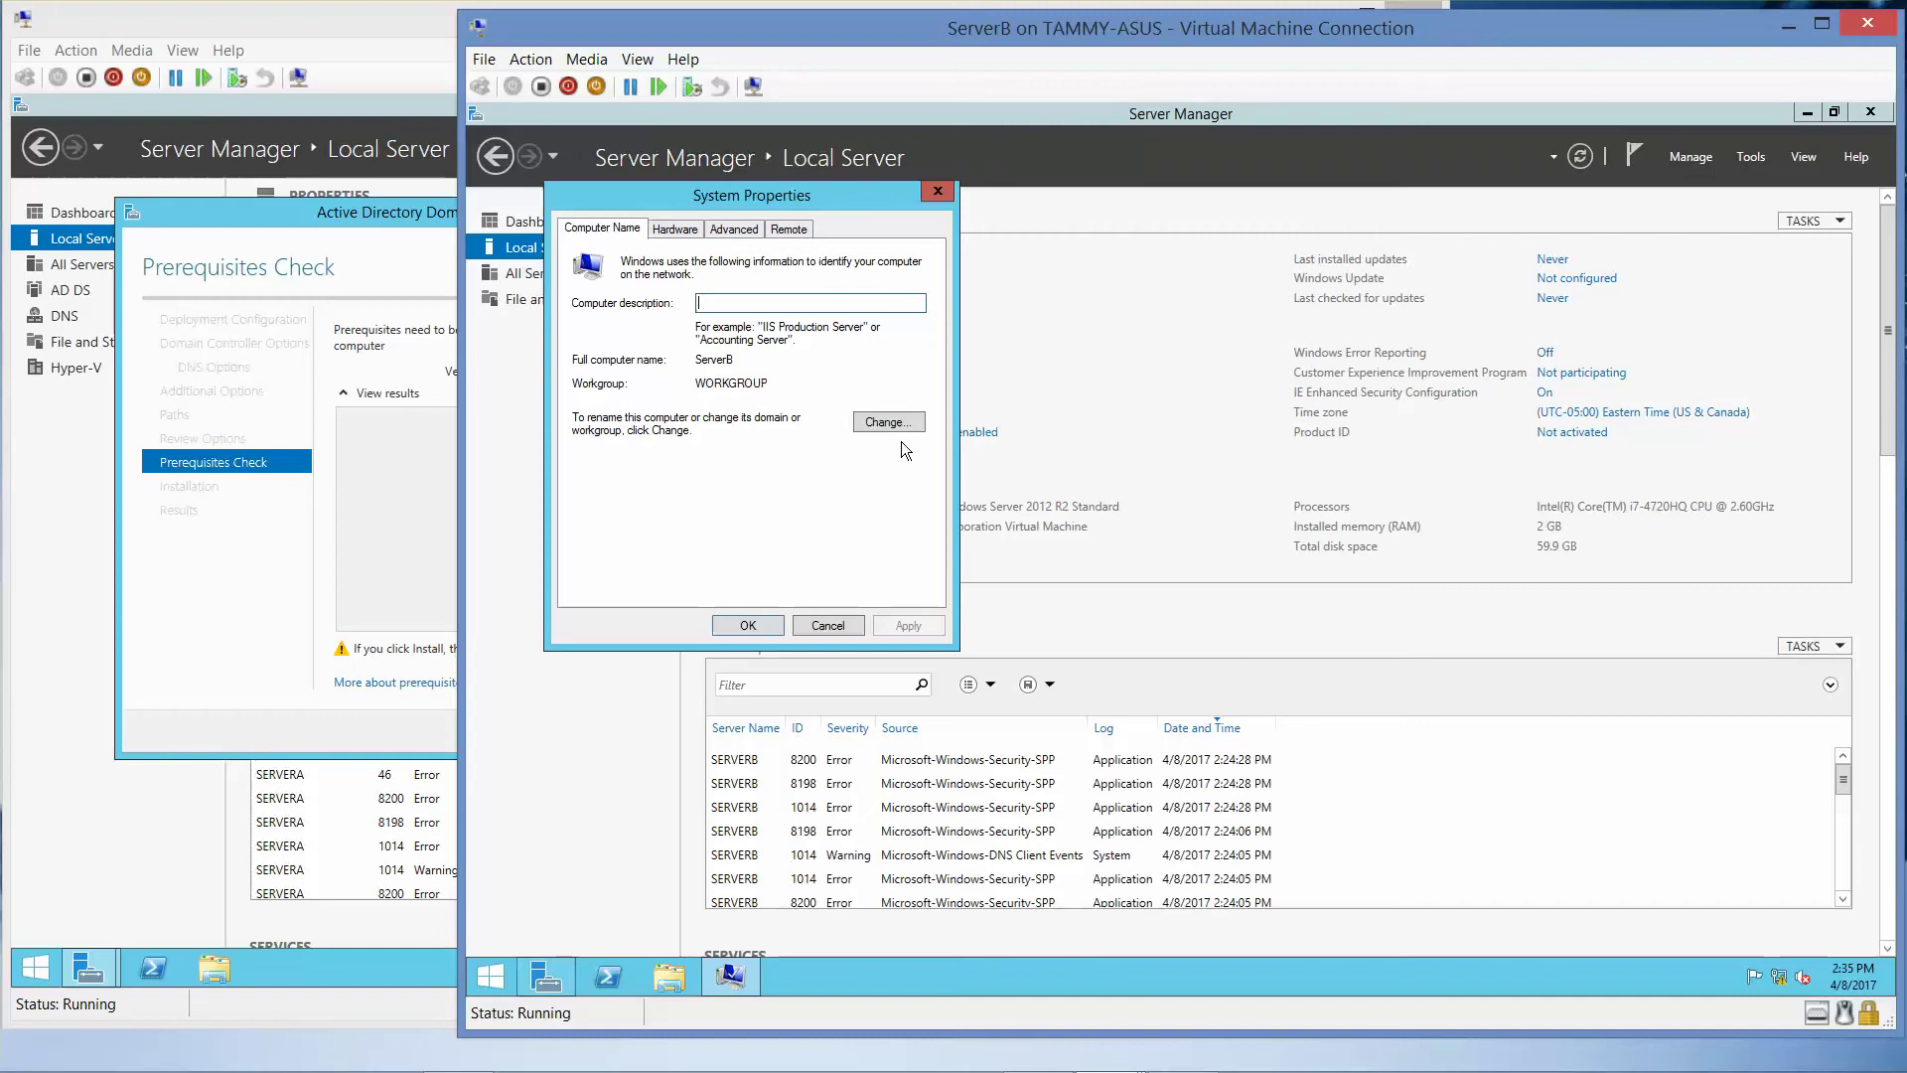
{"action": "left_click", "coordinate": [676, 231]}
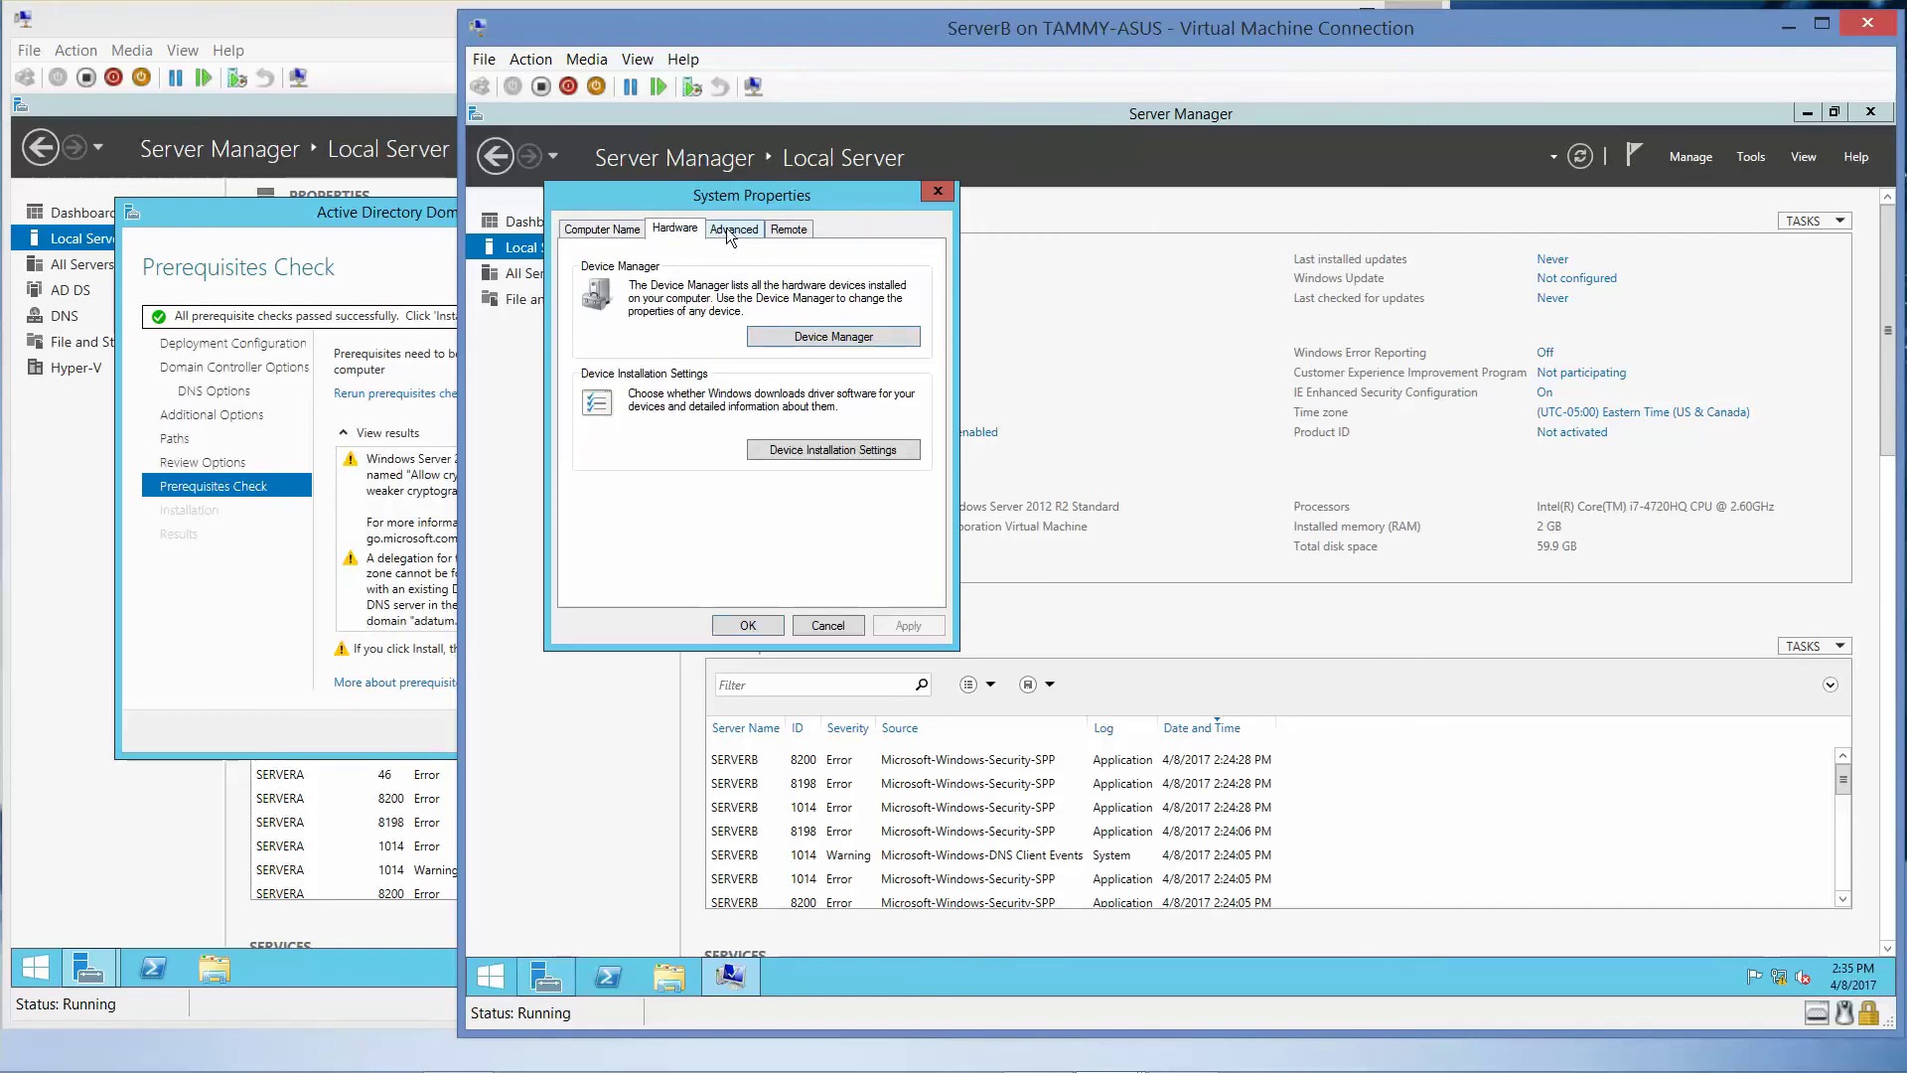
{"action": "left_click", "coordinate": [730, 230]}
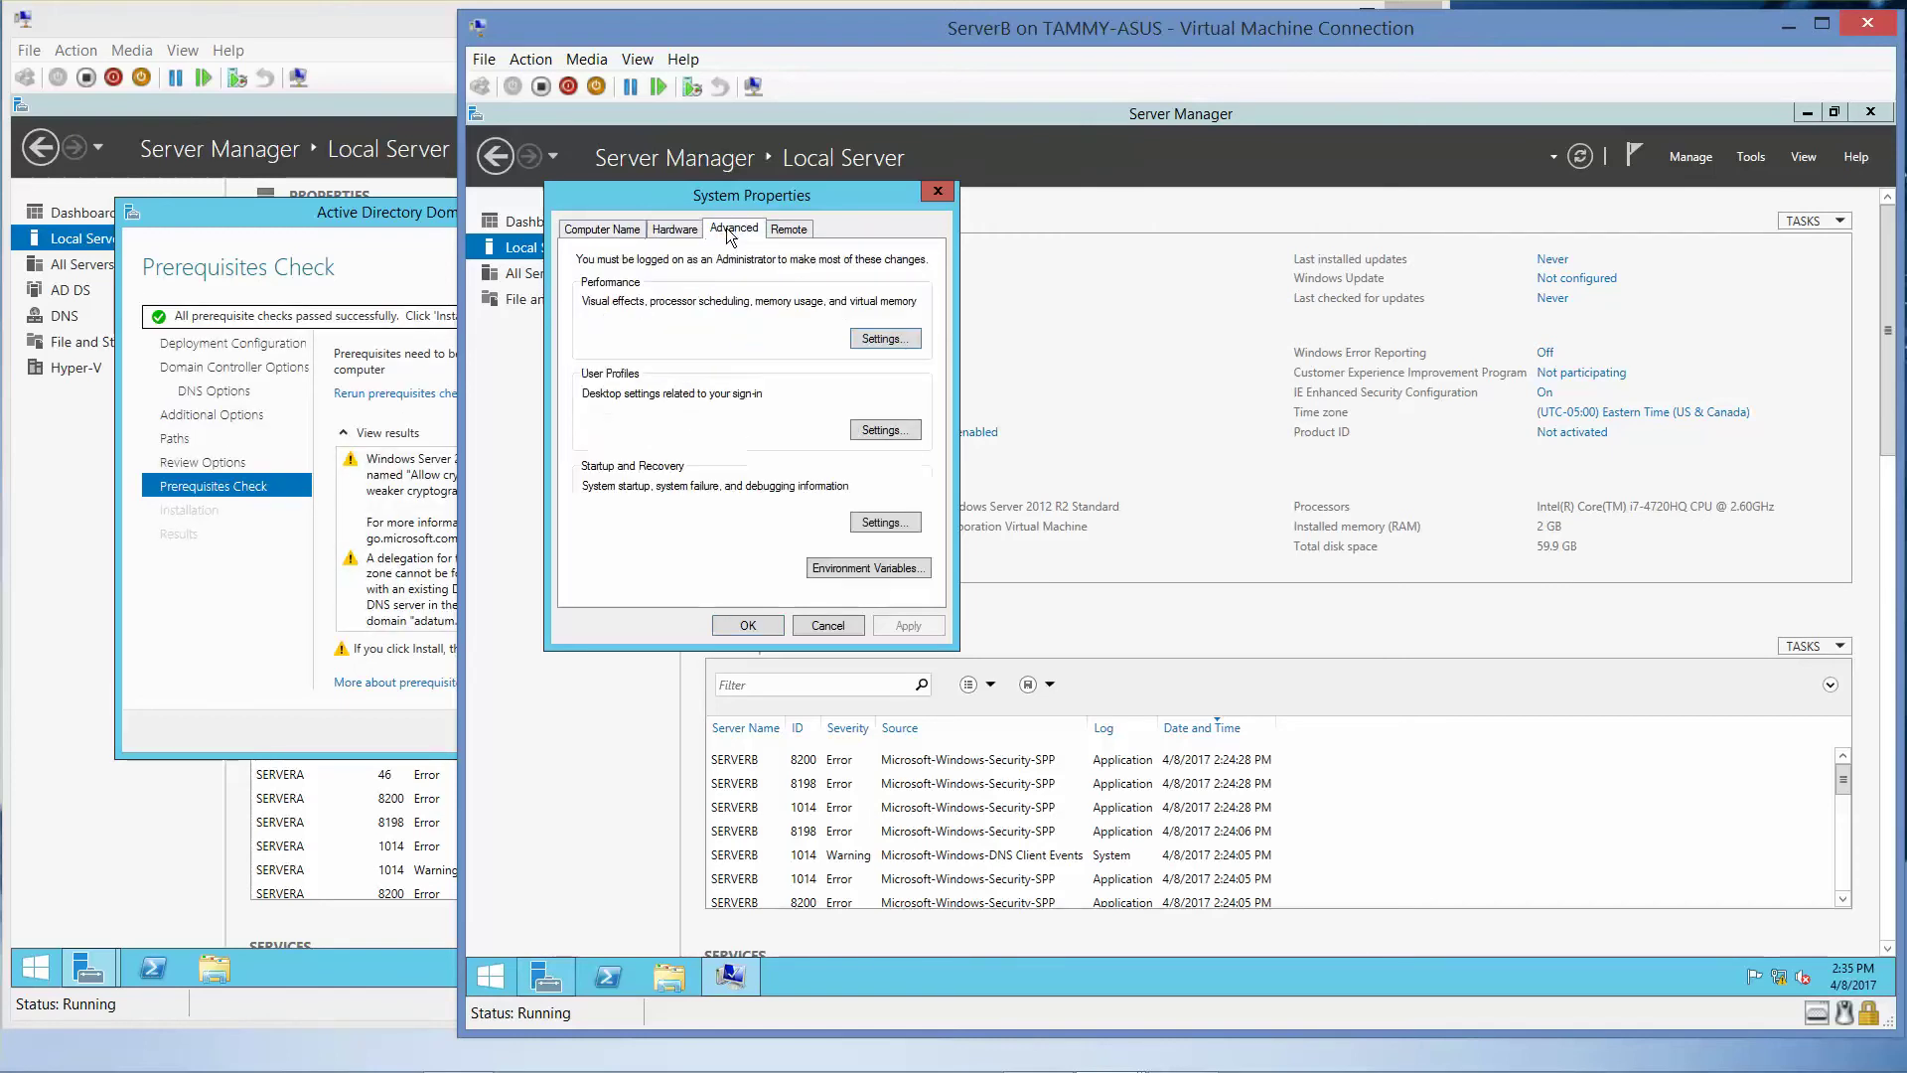
{"action": "left_click", "coordinate": [798, 232]}
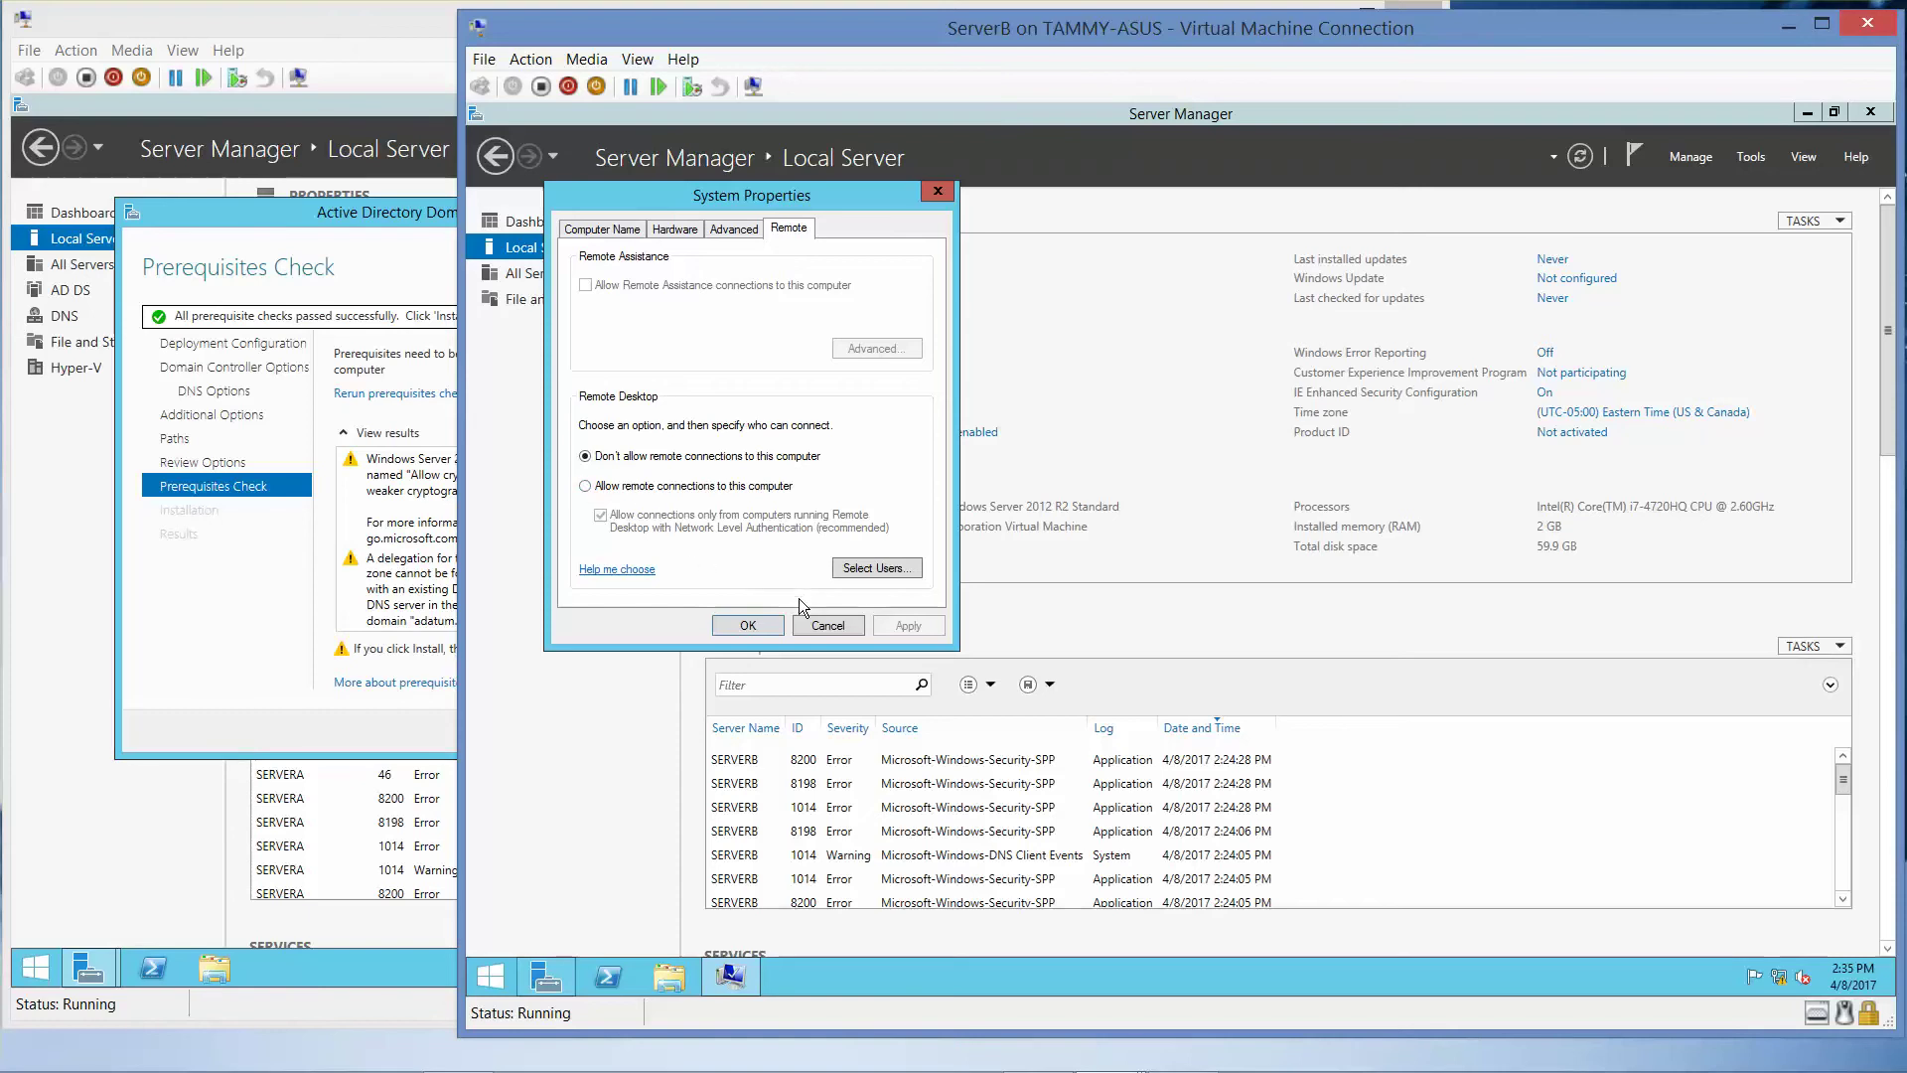
{"action": "left_click", "coordinate": [825, 625]}
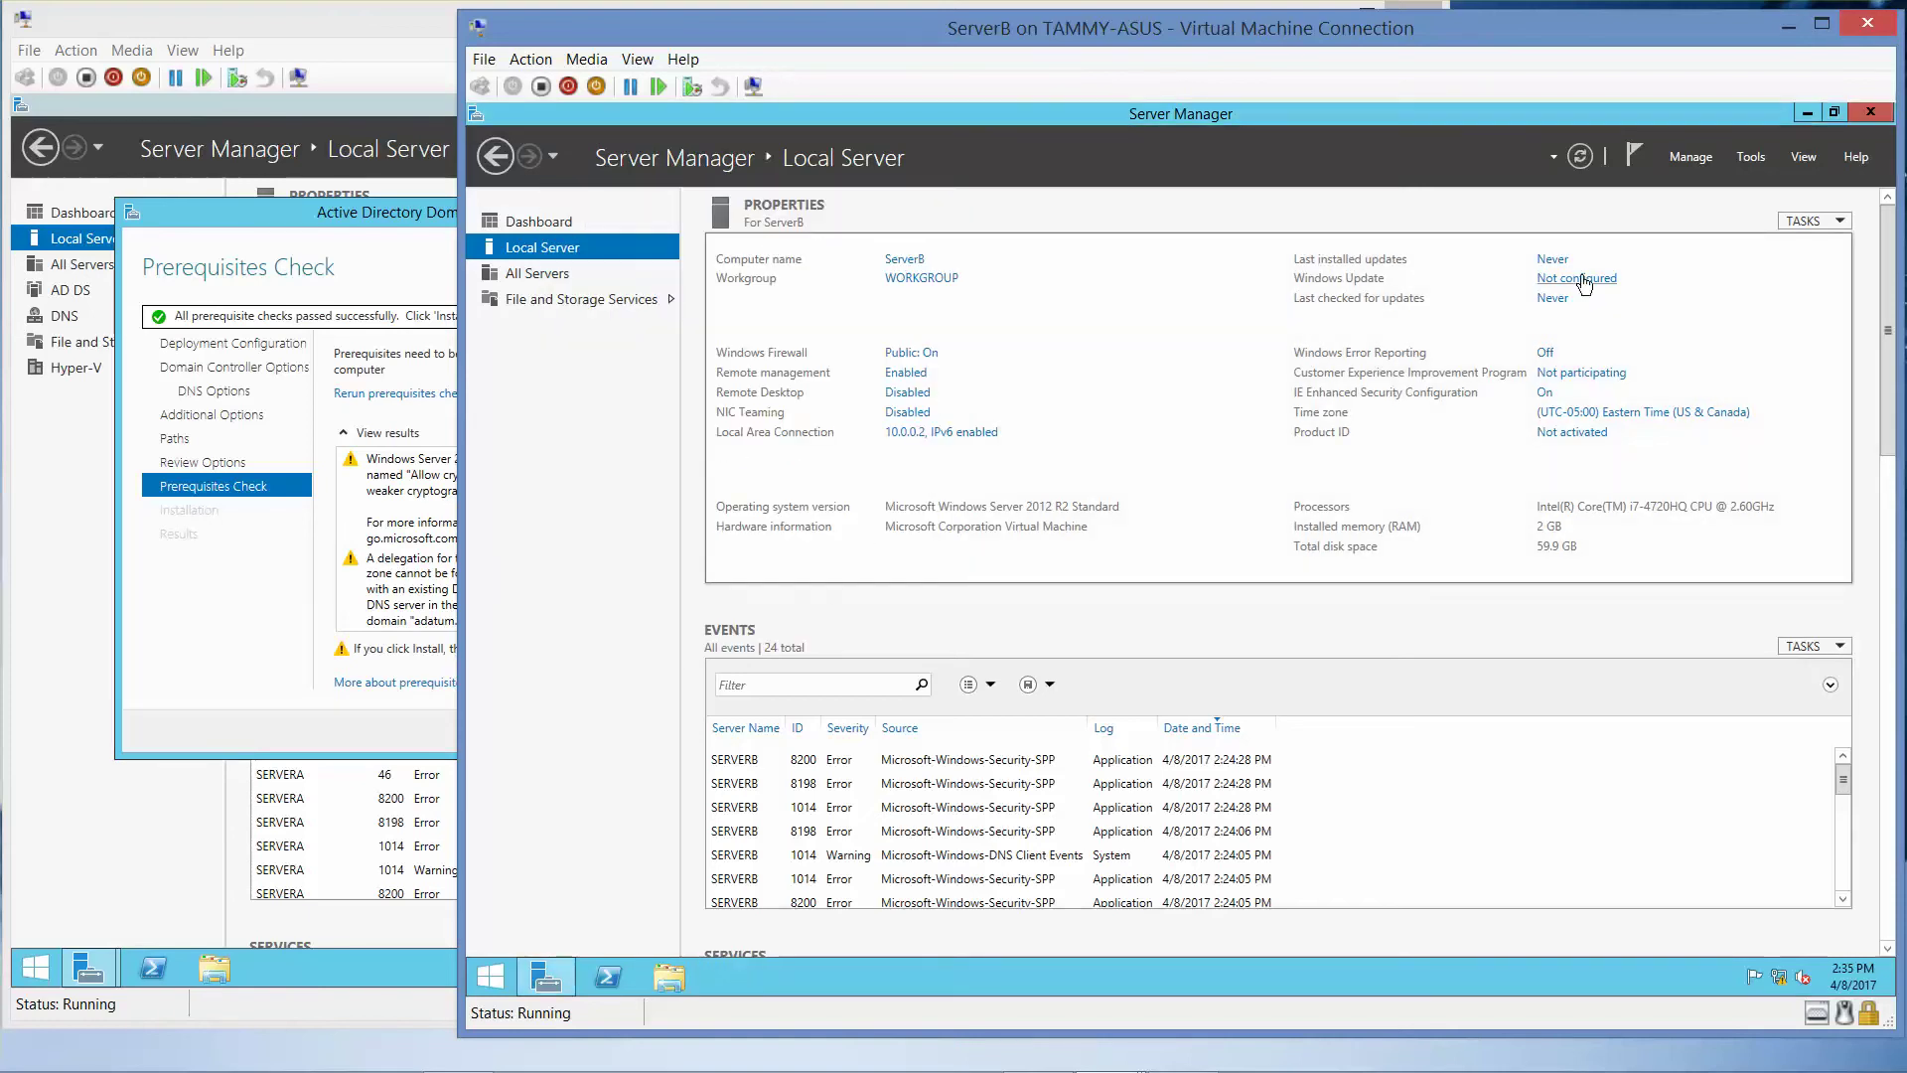
{"action": "left_click", "coordinate": [273, 36]}
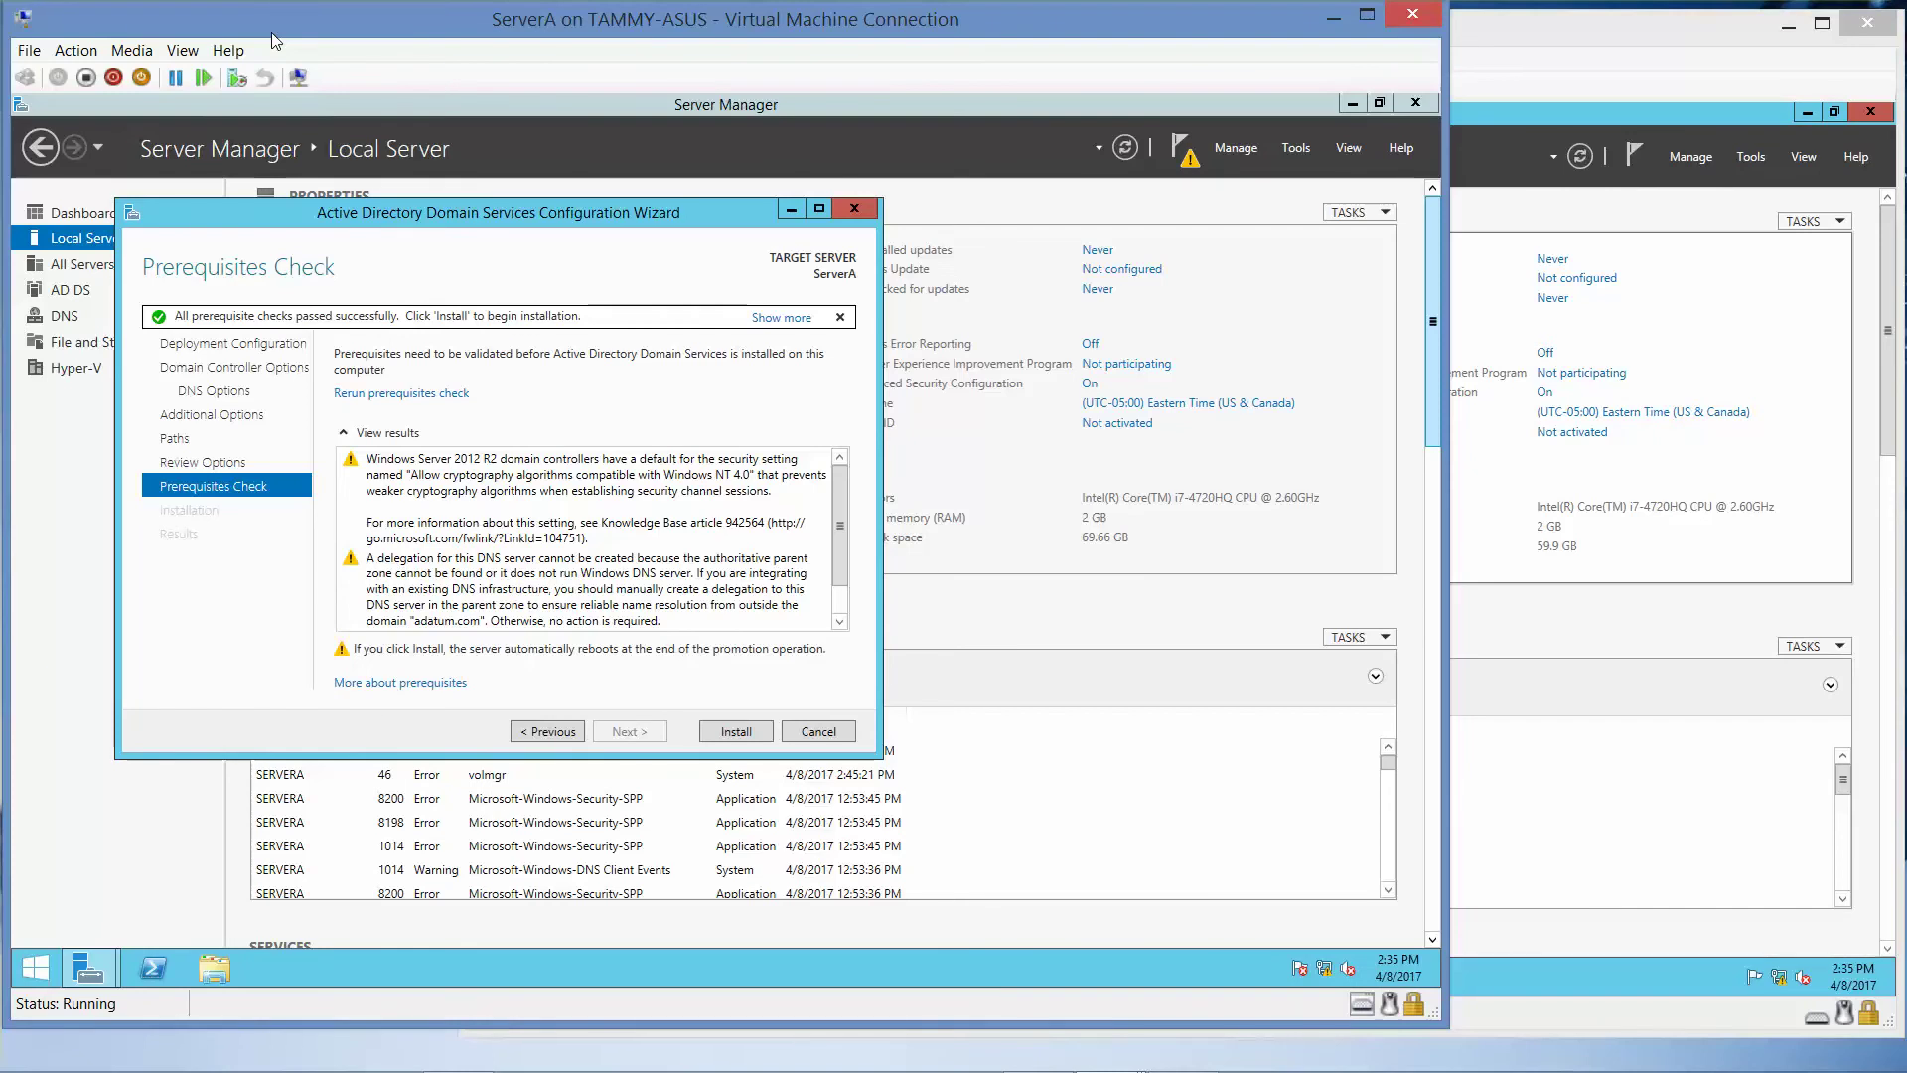
- Install AD DS to promote ServerA to a domain controller and dismiss the sign-out notice
{"action": "left_click", "coordinate": [736, 732]}
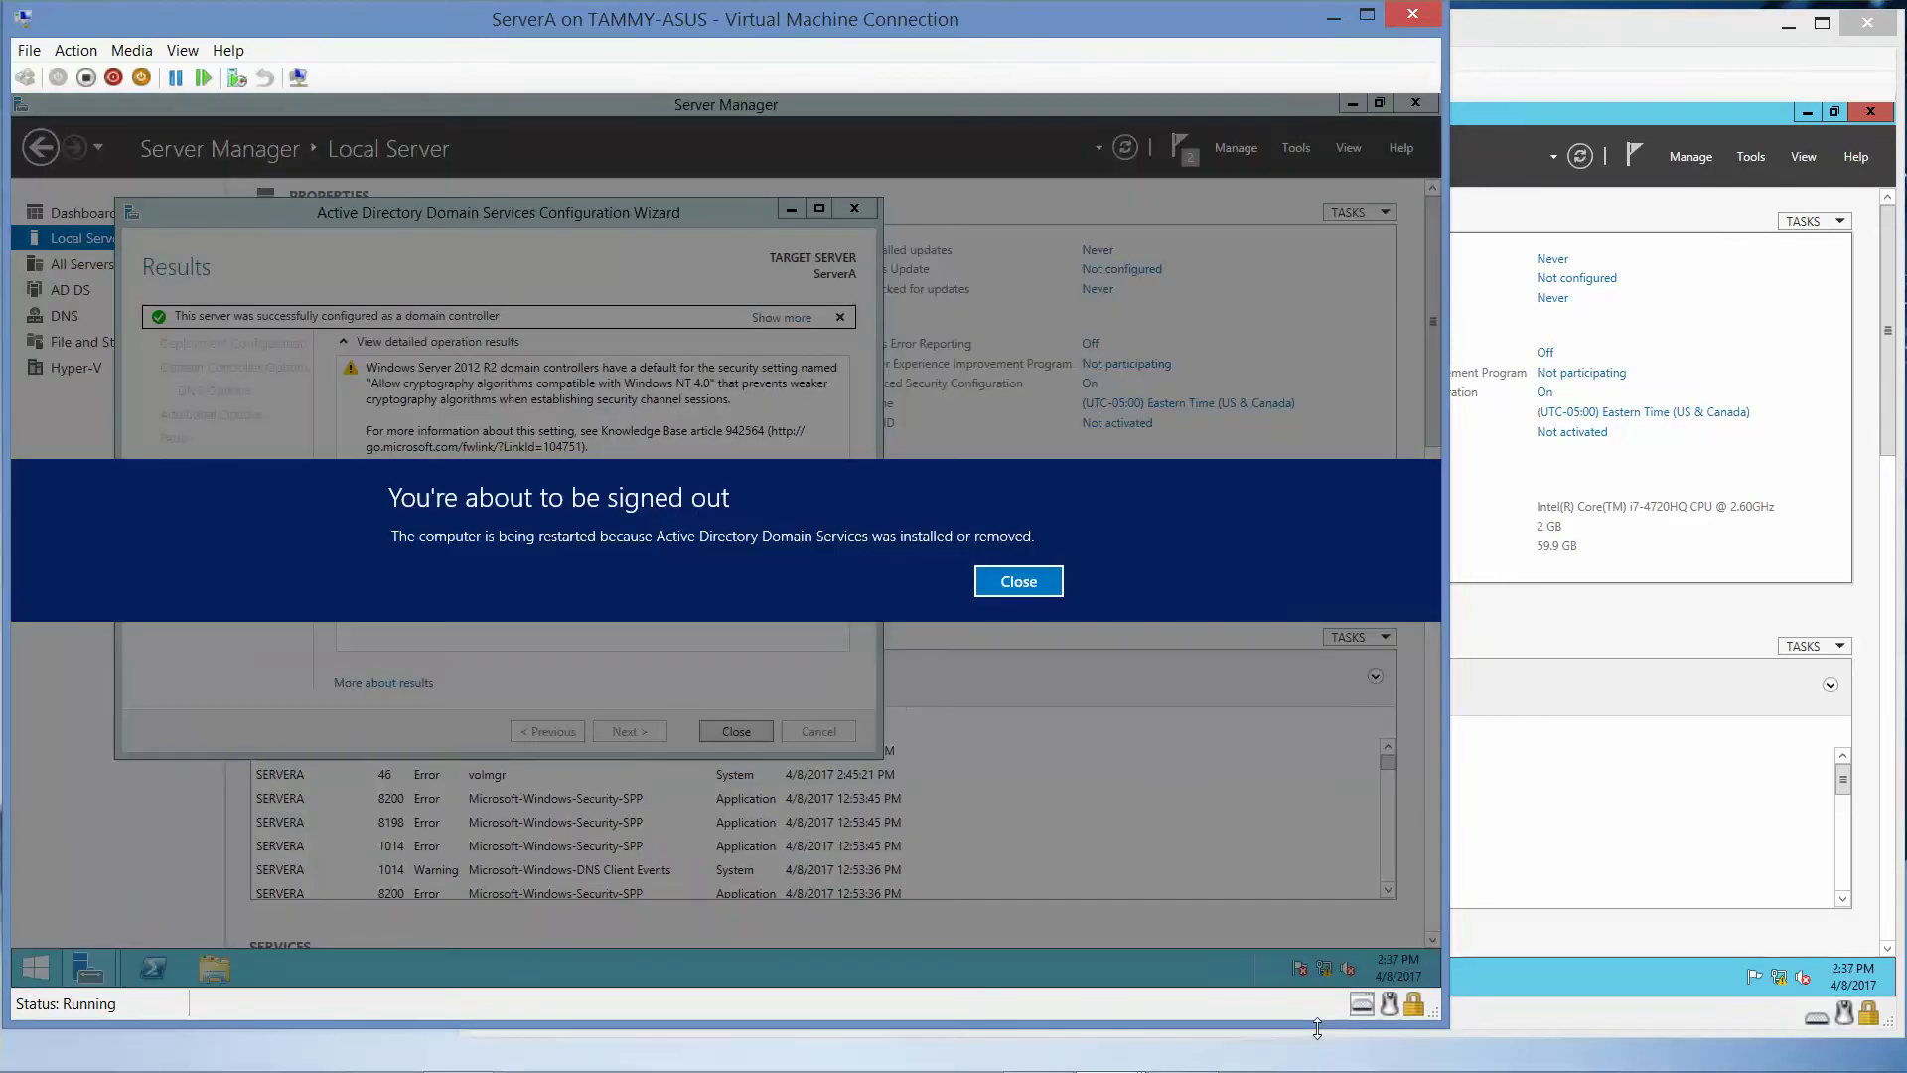
{"action": "left_click", "coordinate": [1018, 582]}
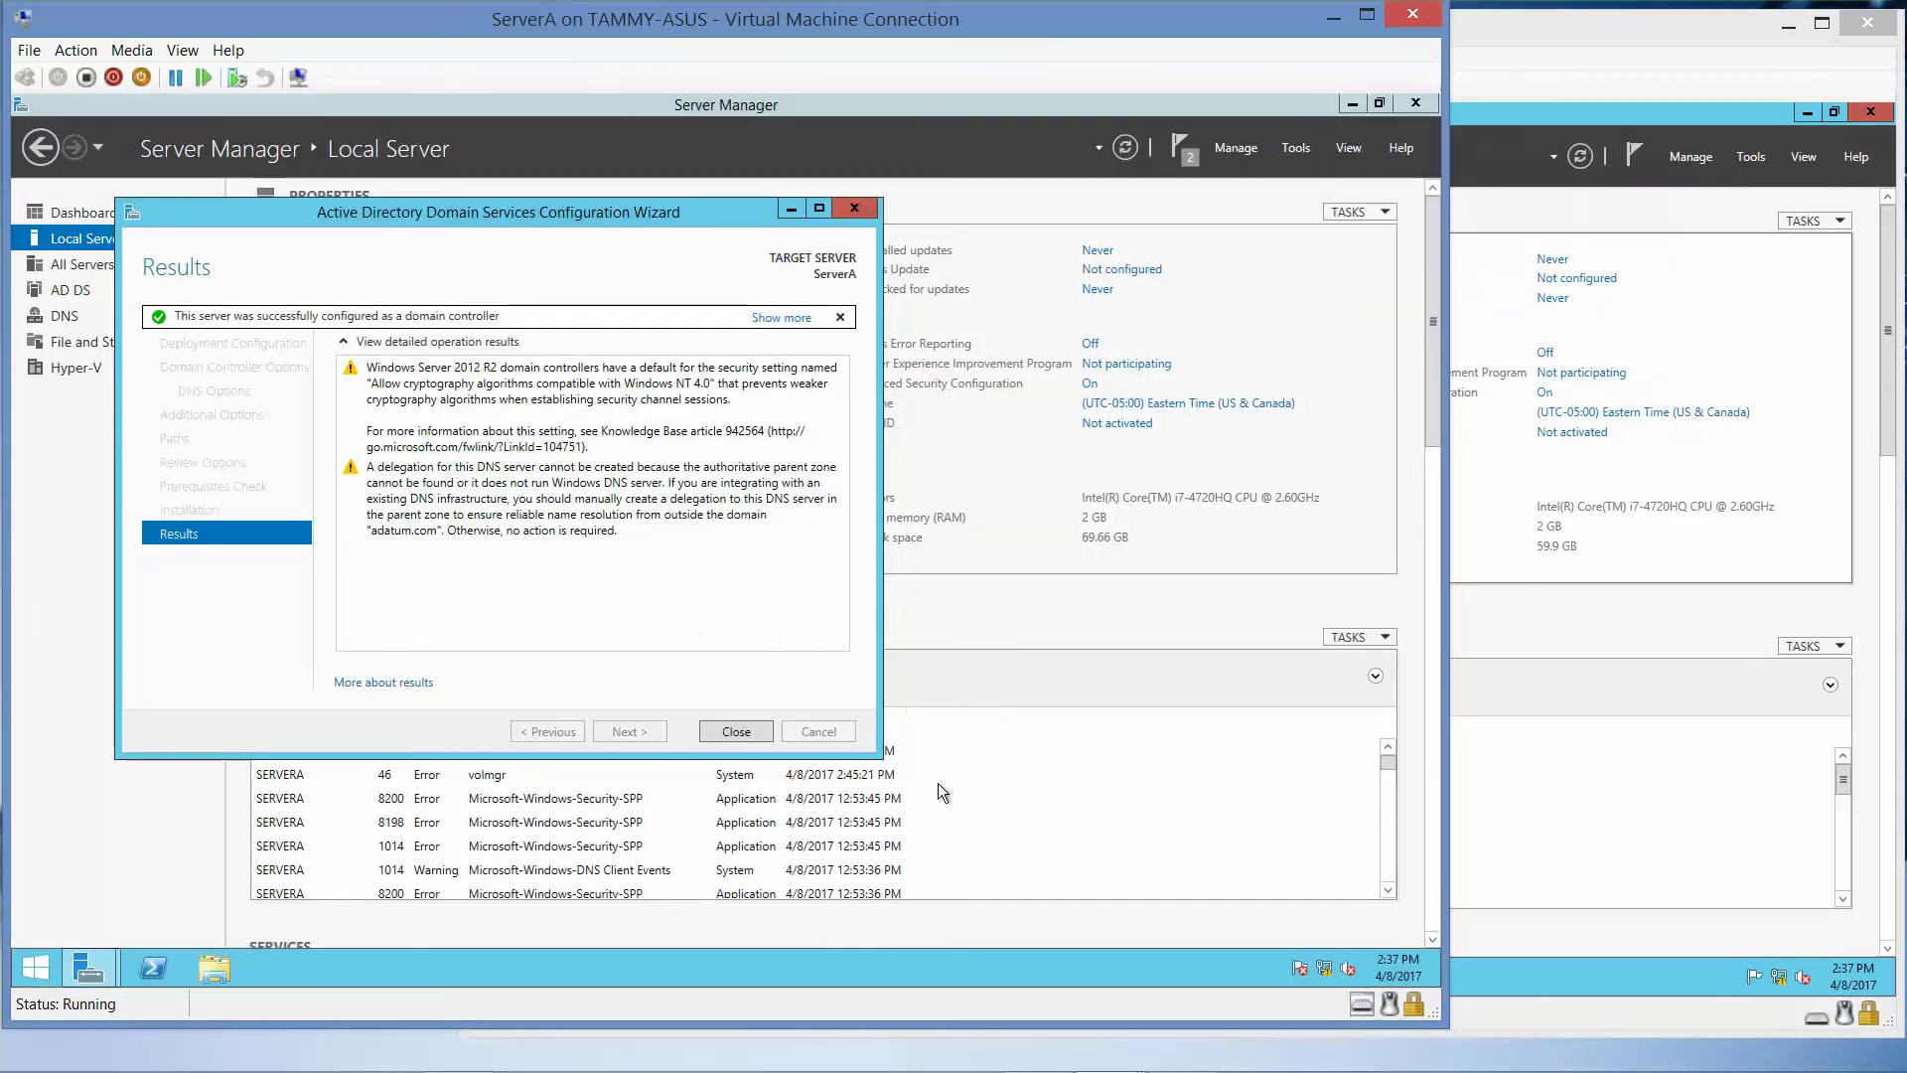
{"action": "mouse_move", "coordinate": [1185, 1058]}
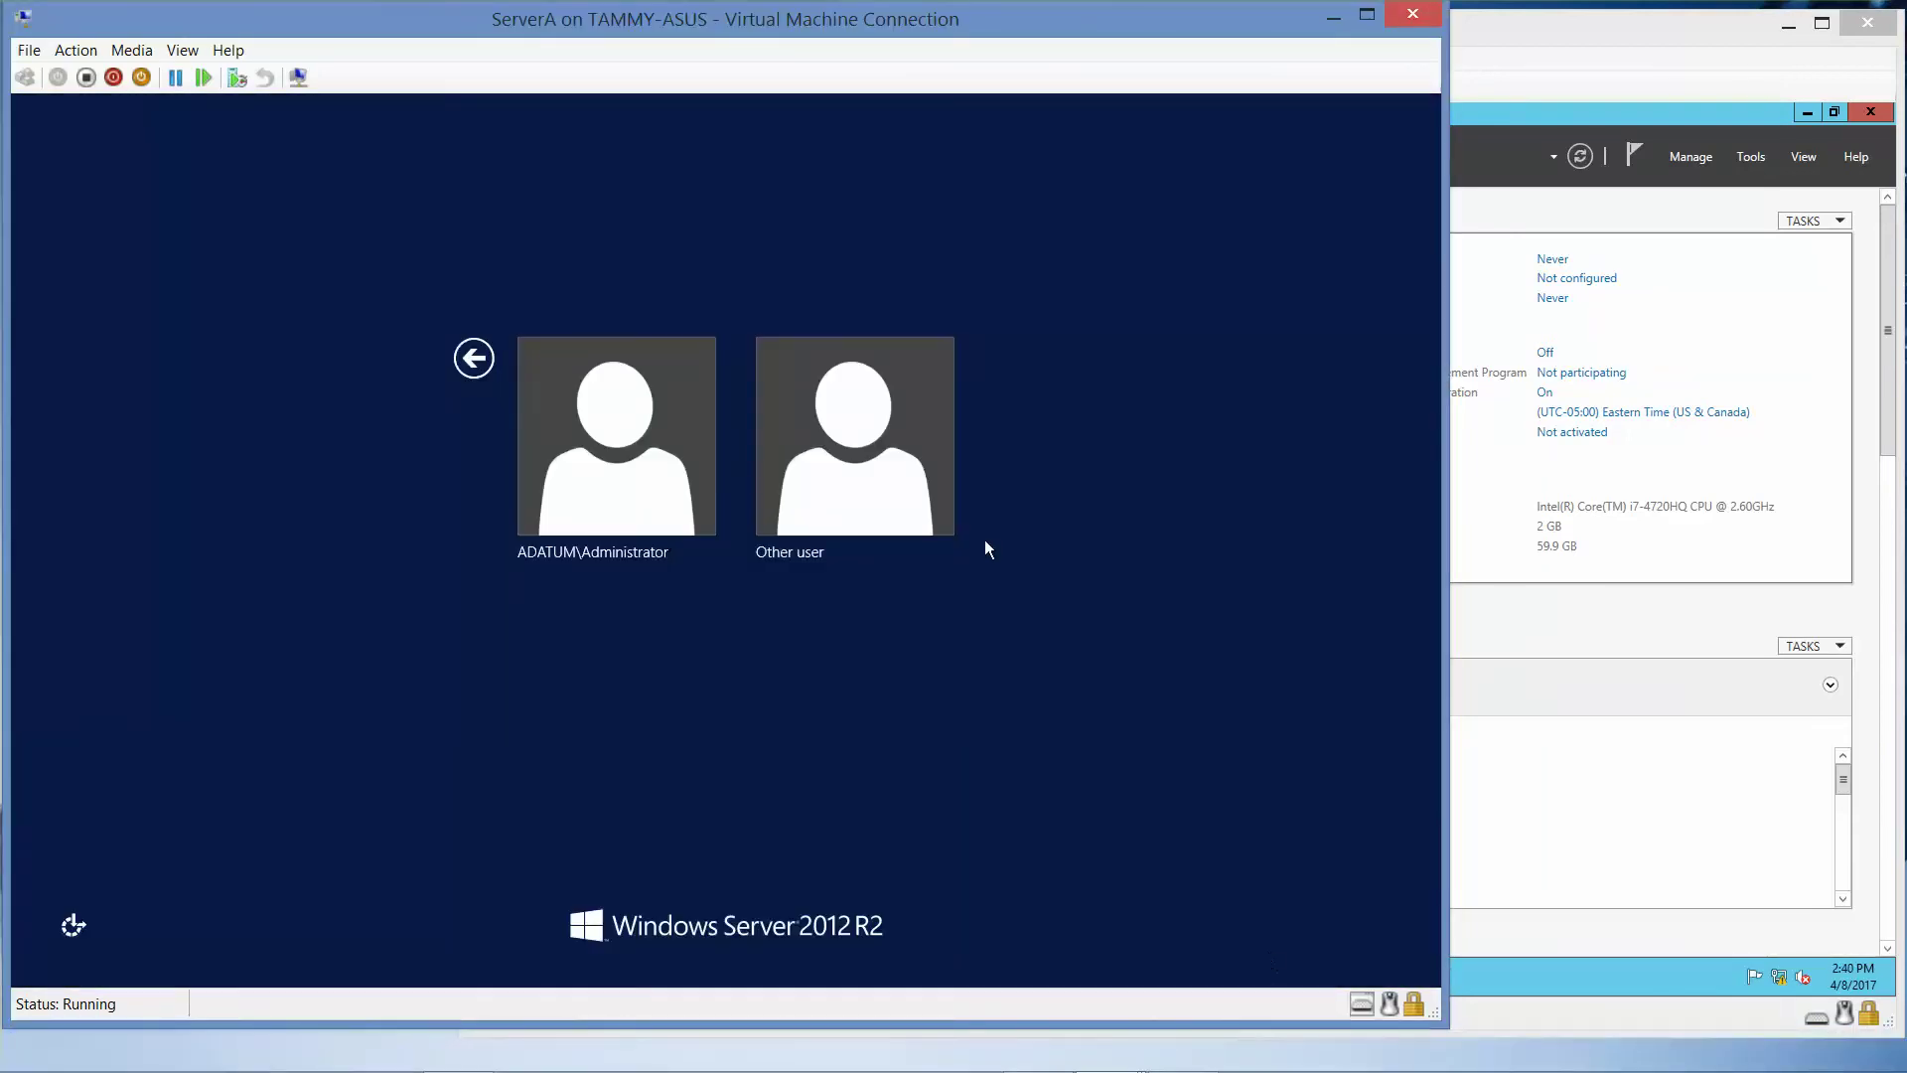
- Sign in to ServerA as the ADATUM administrator with the account password
{"action": "left_click", "coordinate": [626, 460]}
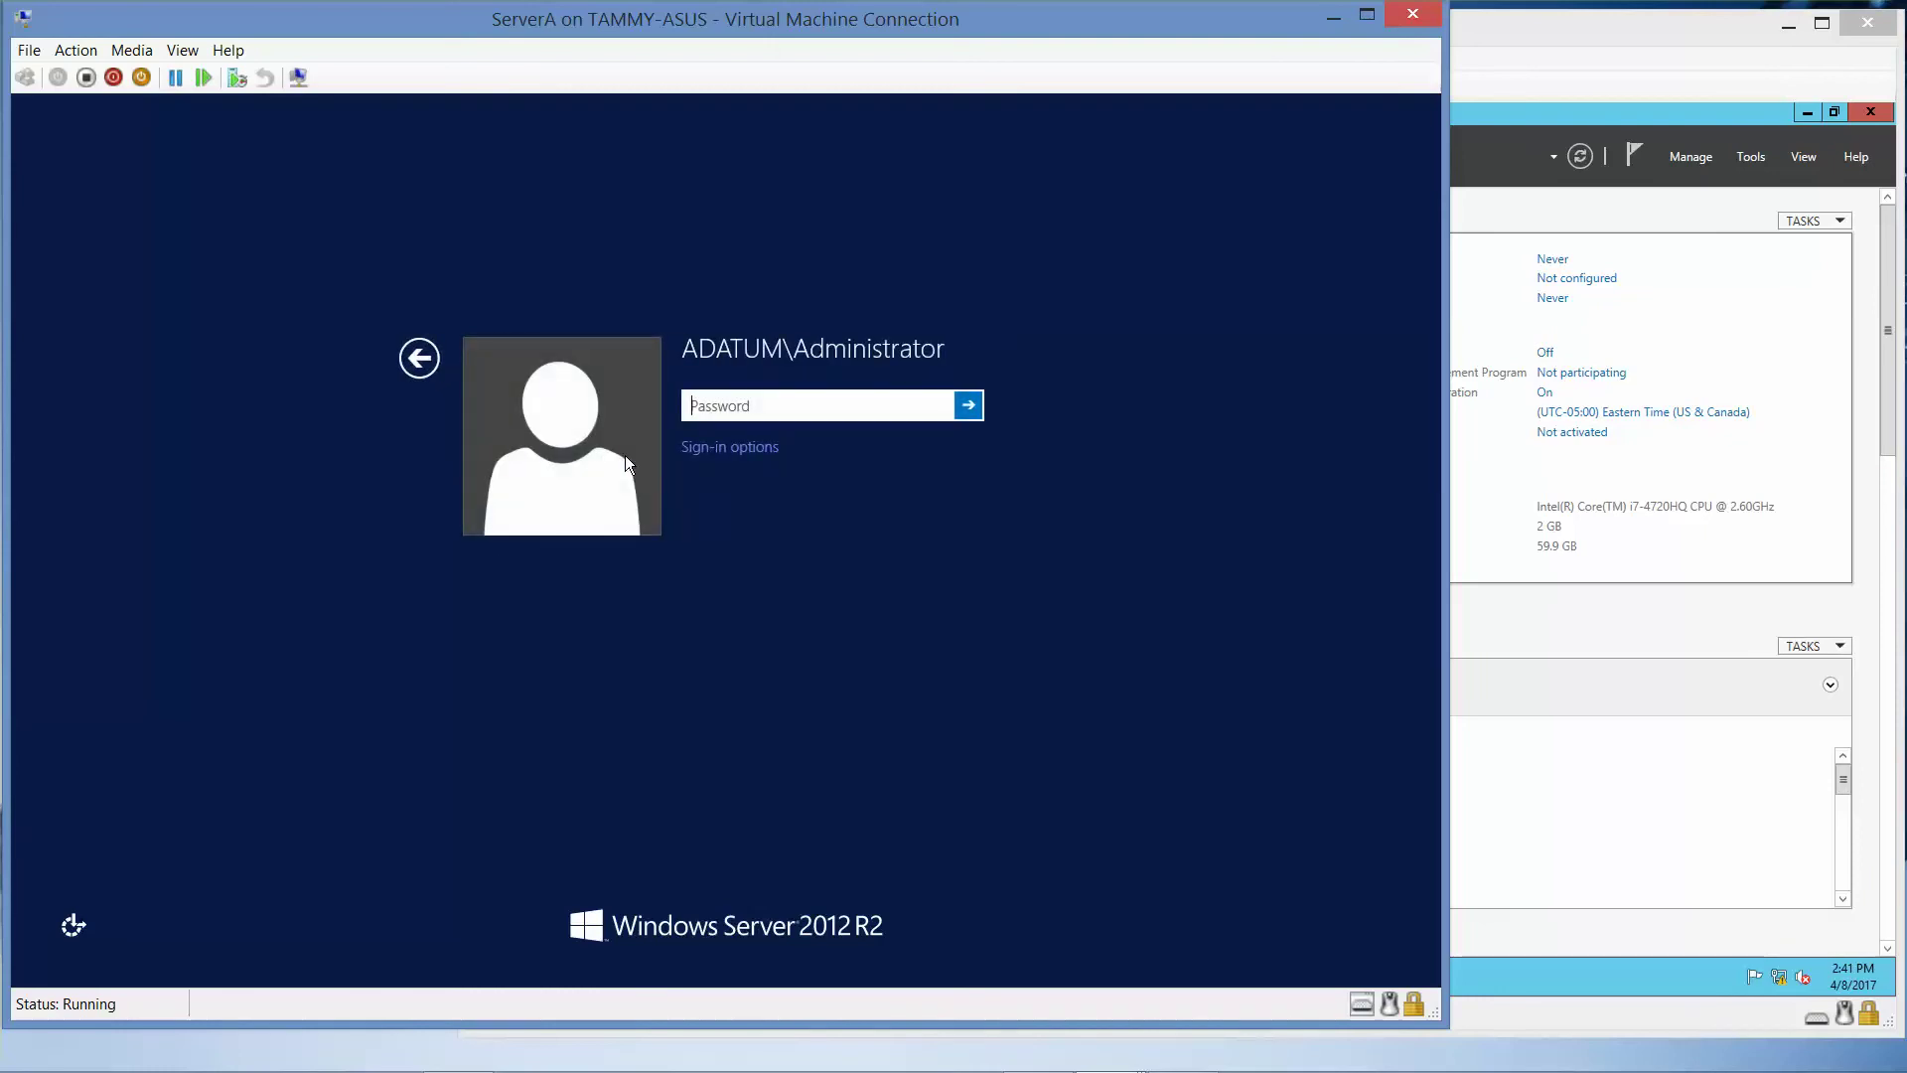
{"action": "type", "text": "Pa$$w0rd"}
{"action": "key", "text": "Return"}
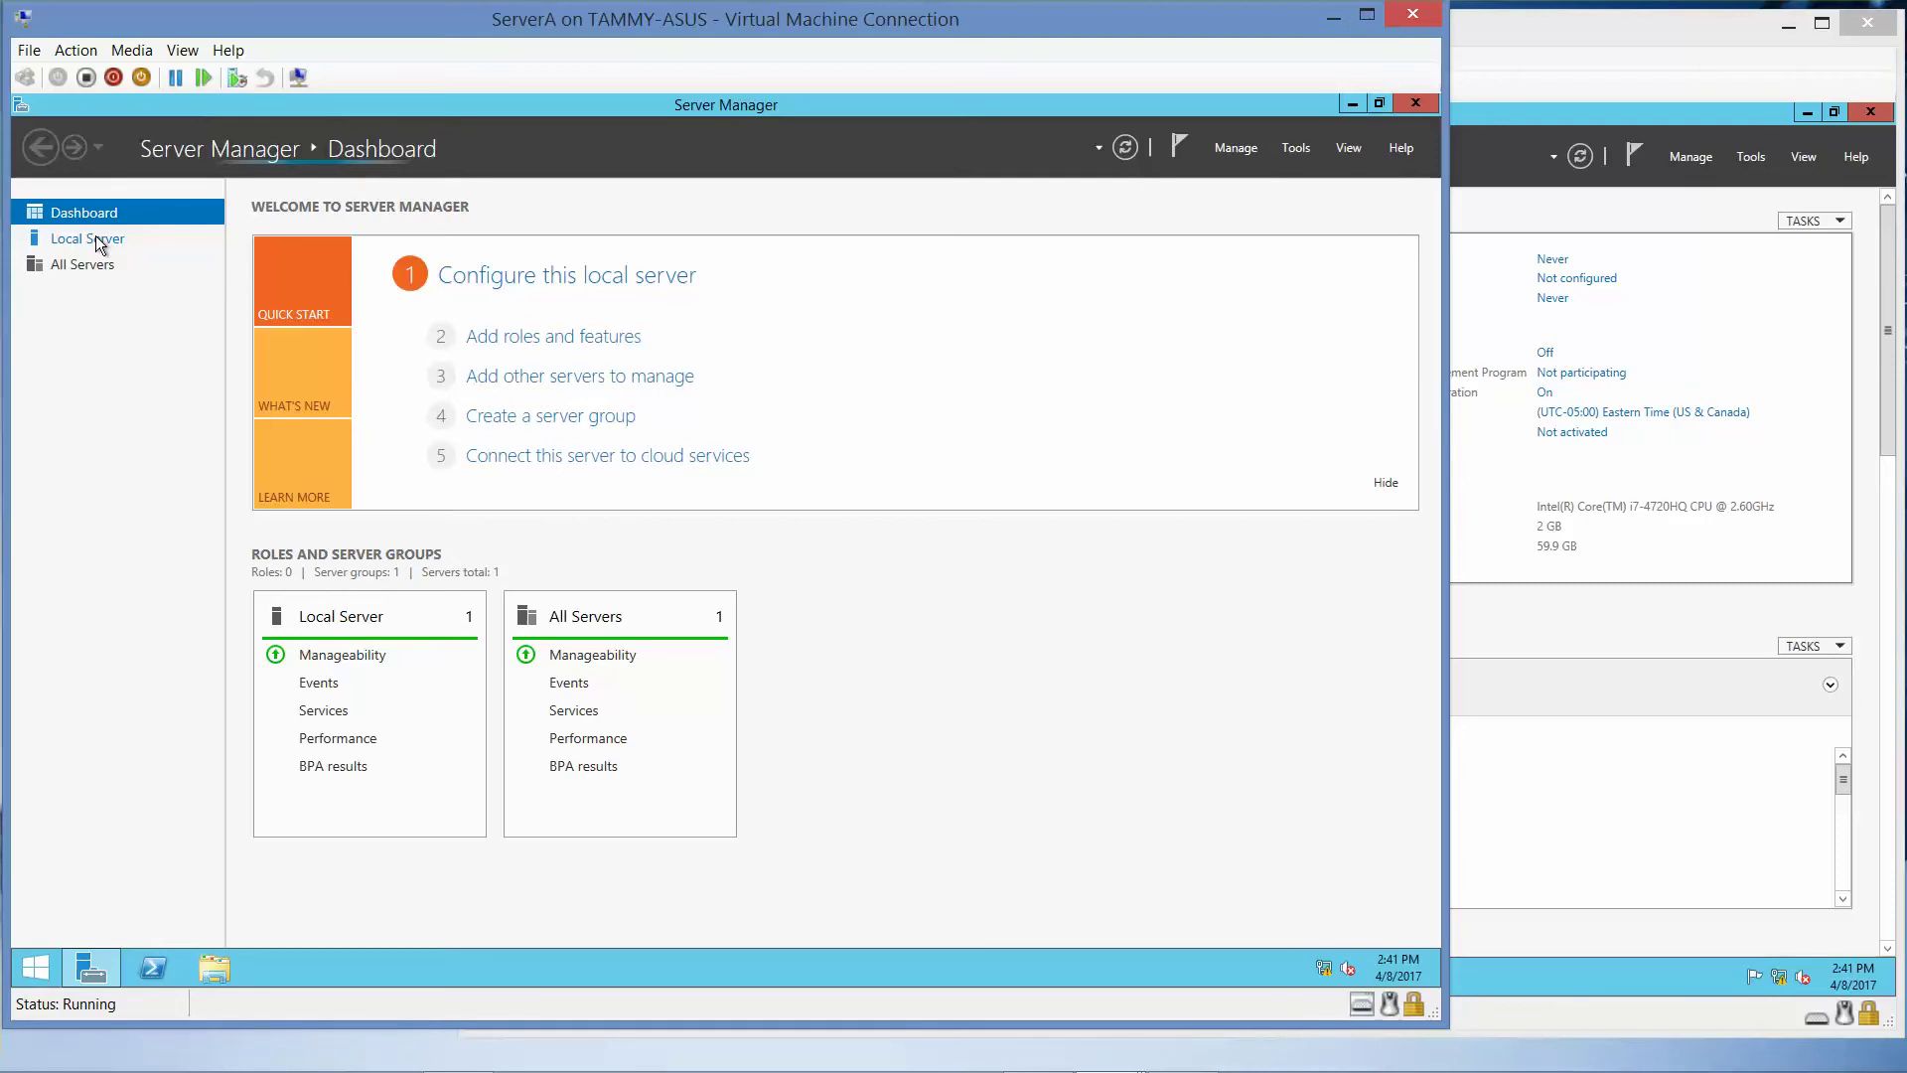
- Show ServerA's Local Server properties, then bring ServerB's window forward
{"action": "mouse_move", "coordinate": [750, 1068]}
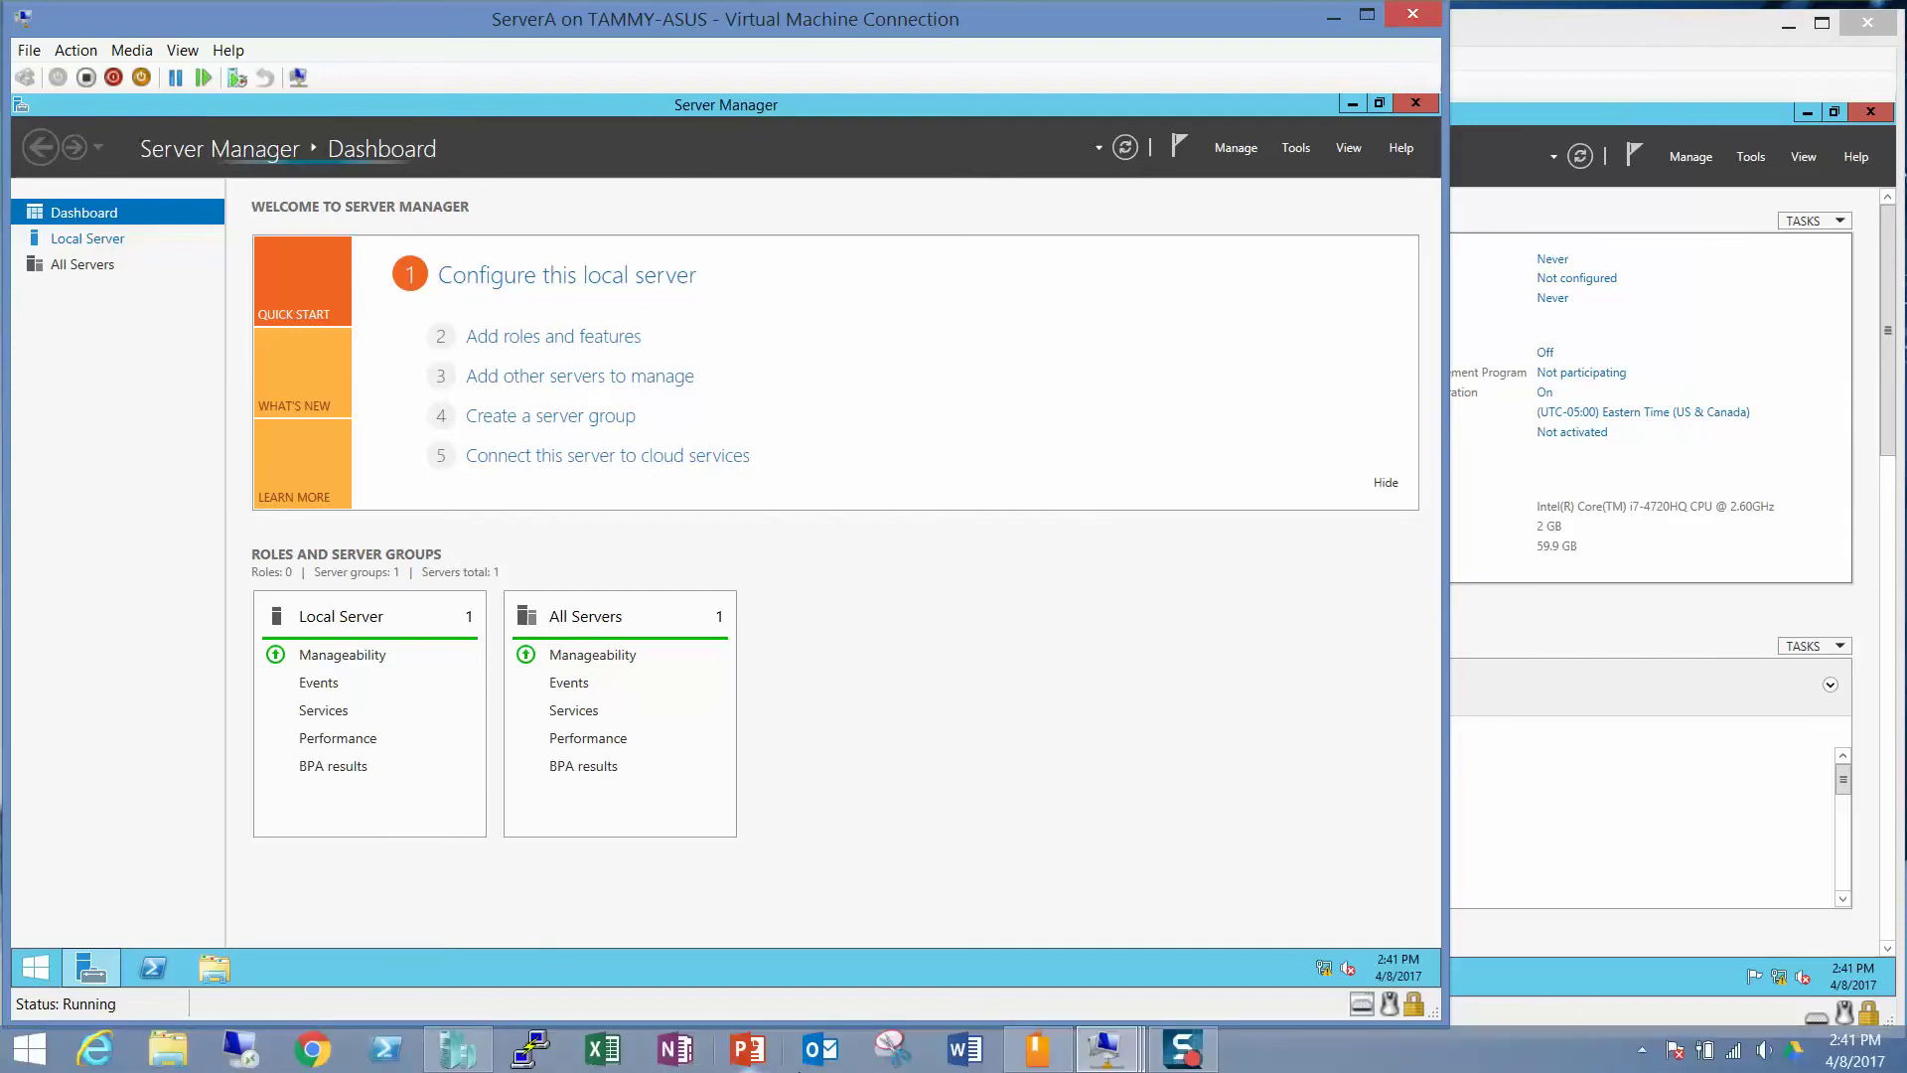
{"action": "left_click", "coordinate": [88, 238]}
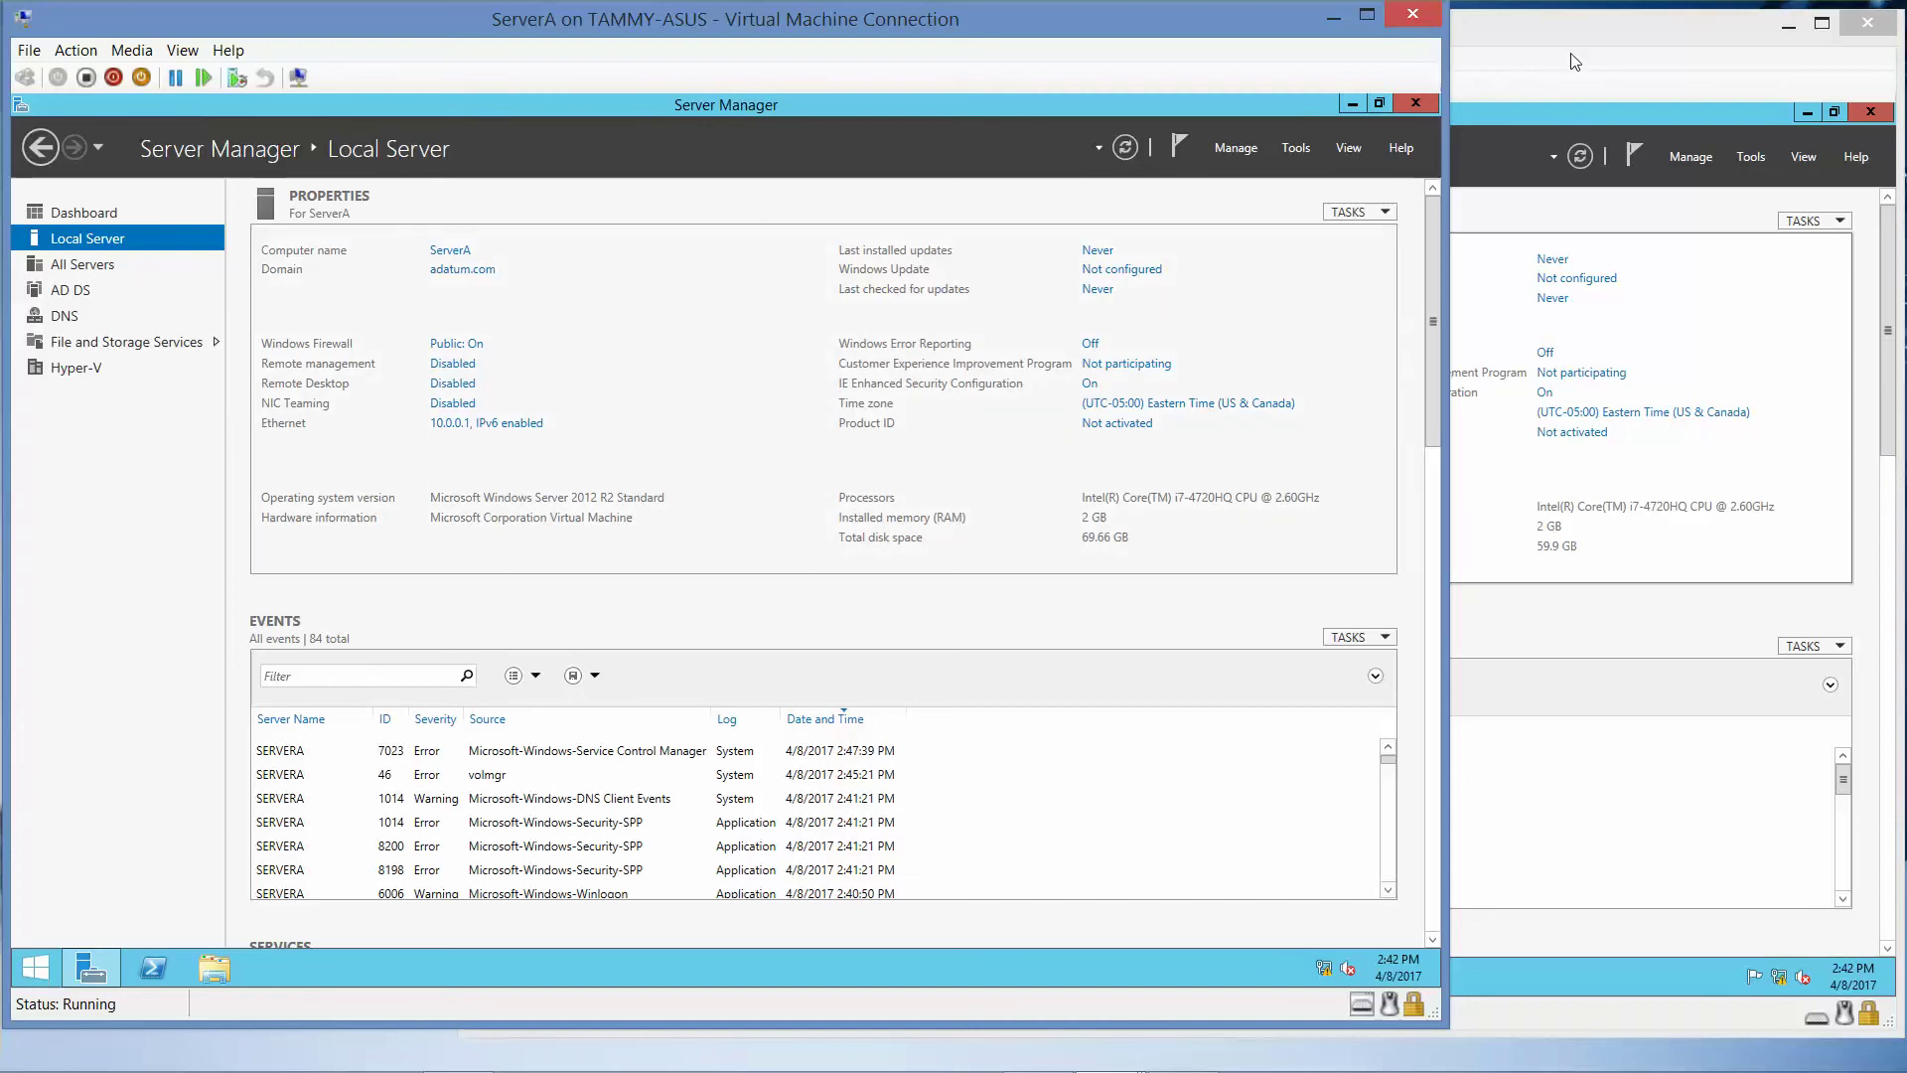
{"action": "left_click", "coordinate": [1506, 81]}
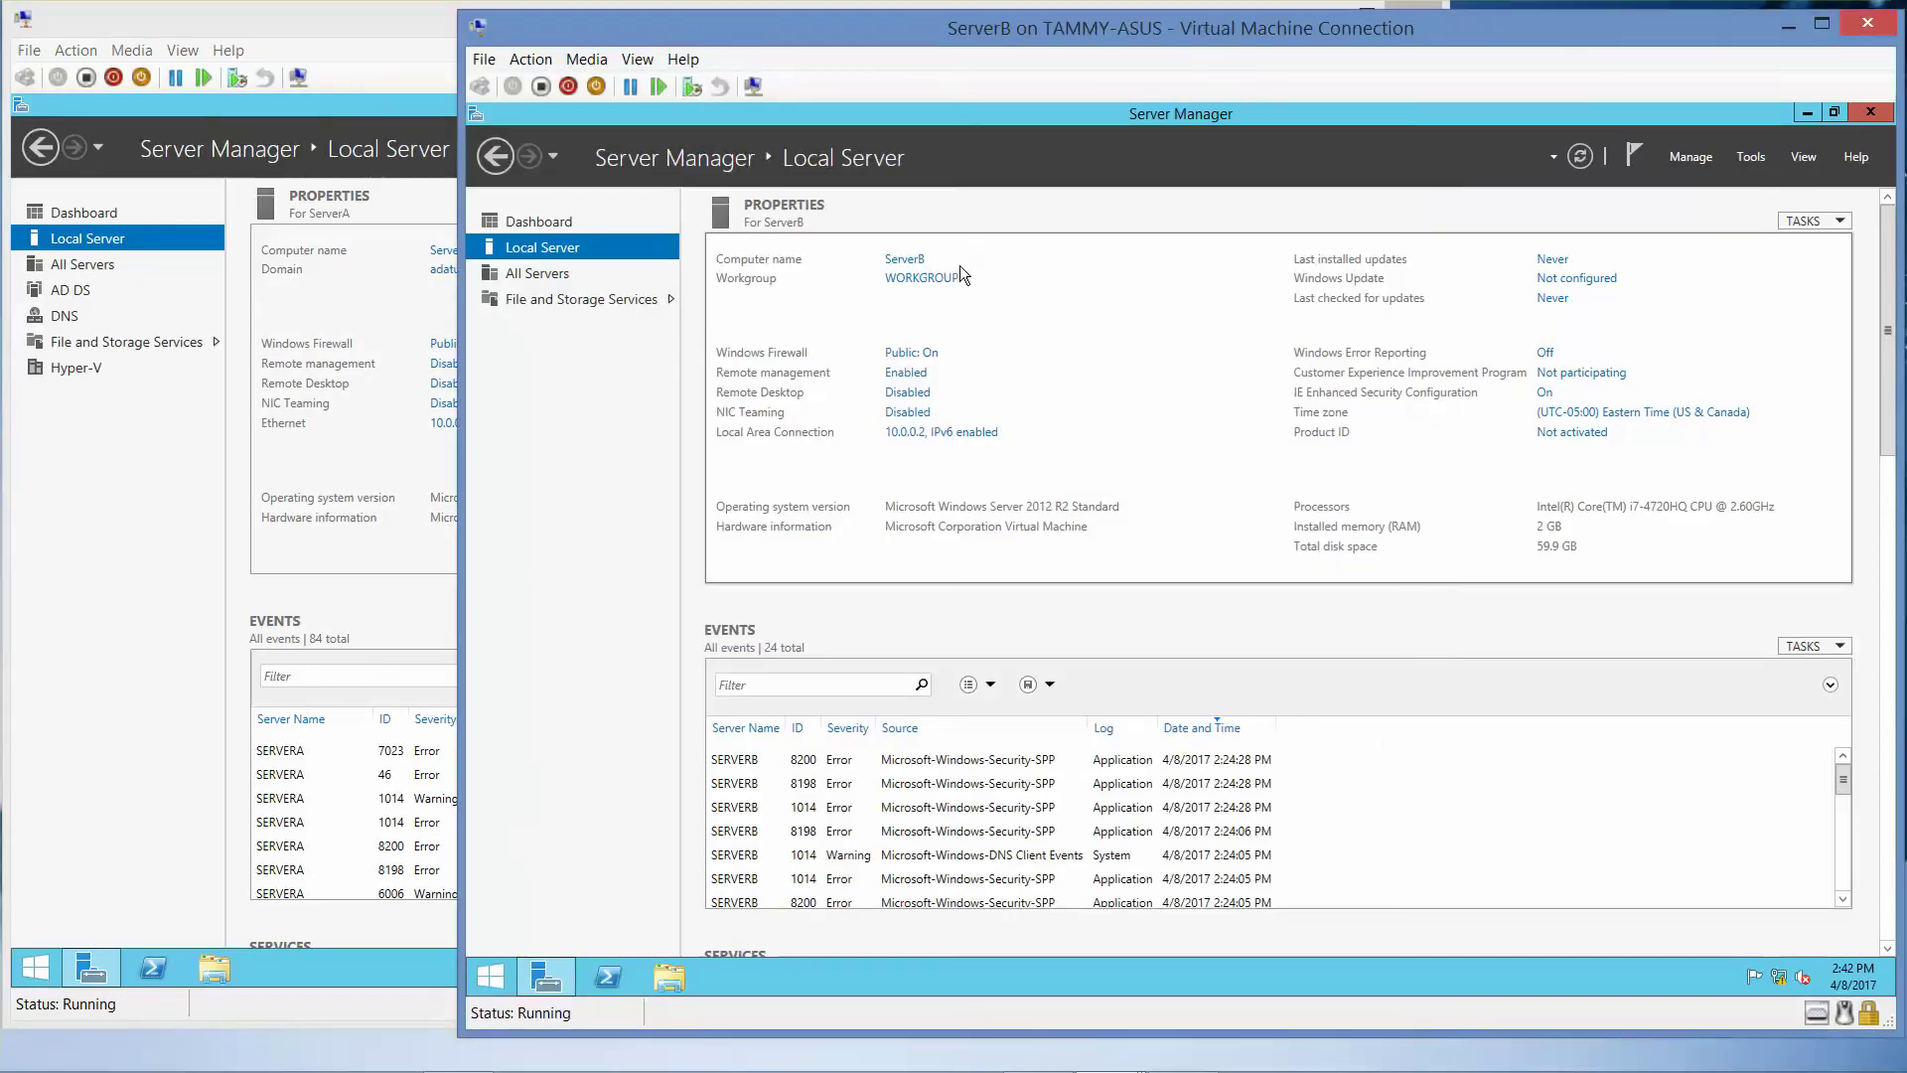
- Try joining ServerB to domain adatum.com and dismiss the domain-not-contacted error
{"action": "left_click", "coordinate": [908, 264]}
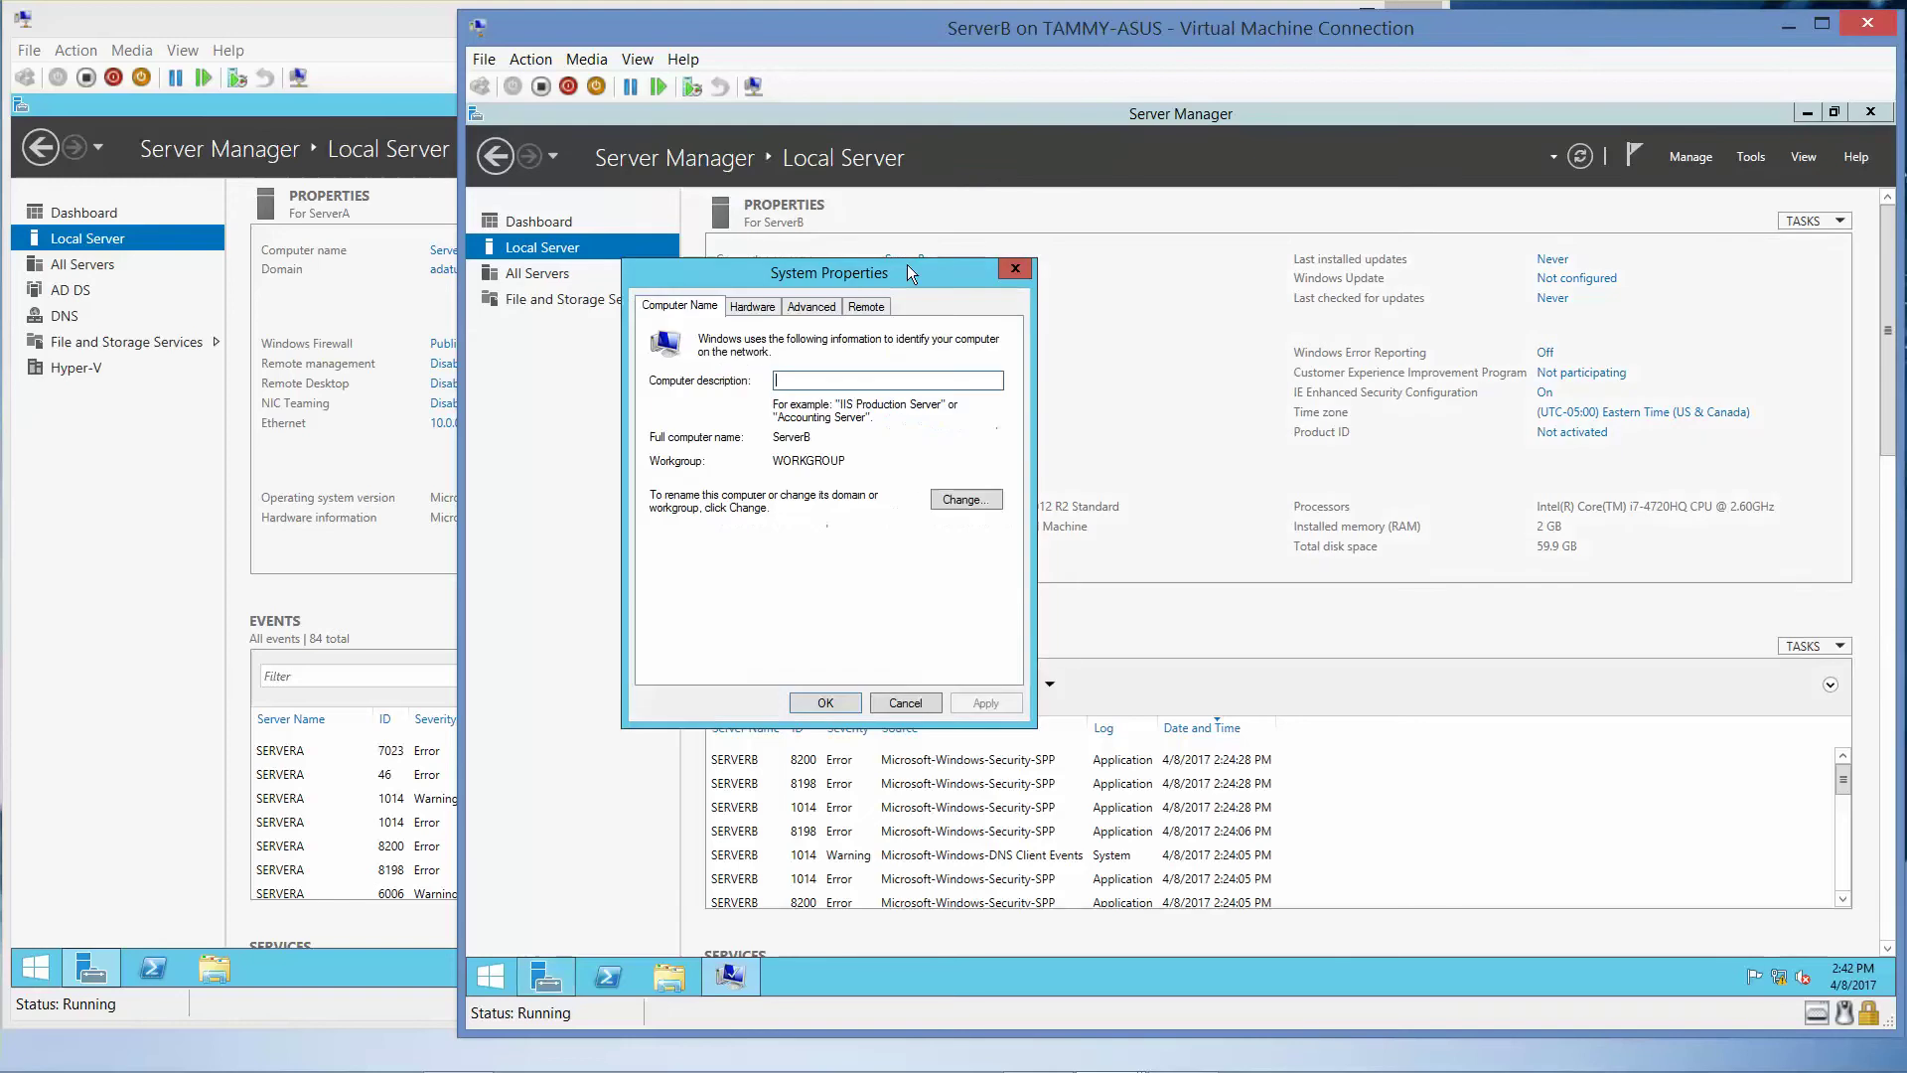
{"action": "left_click", "coordinate": [965, 500]}
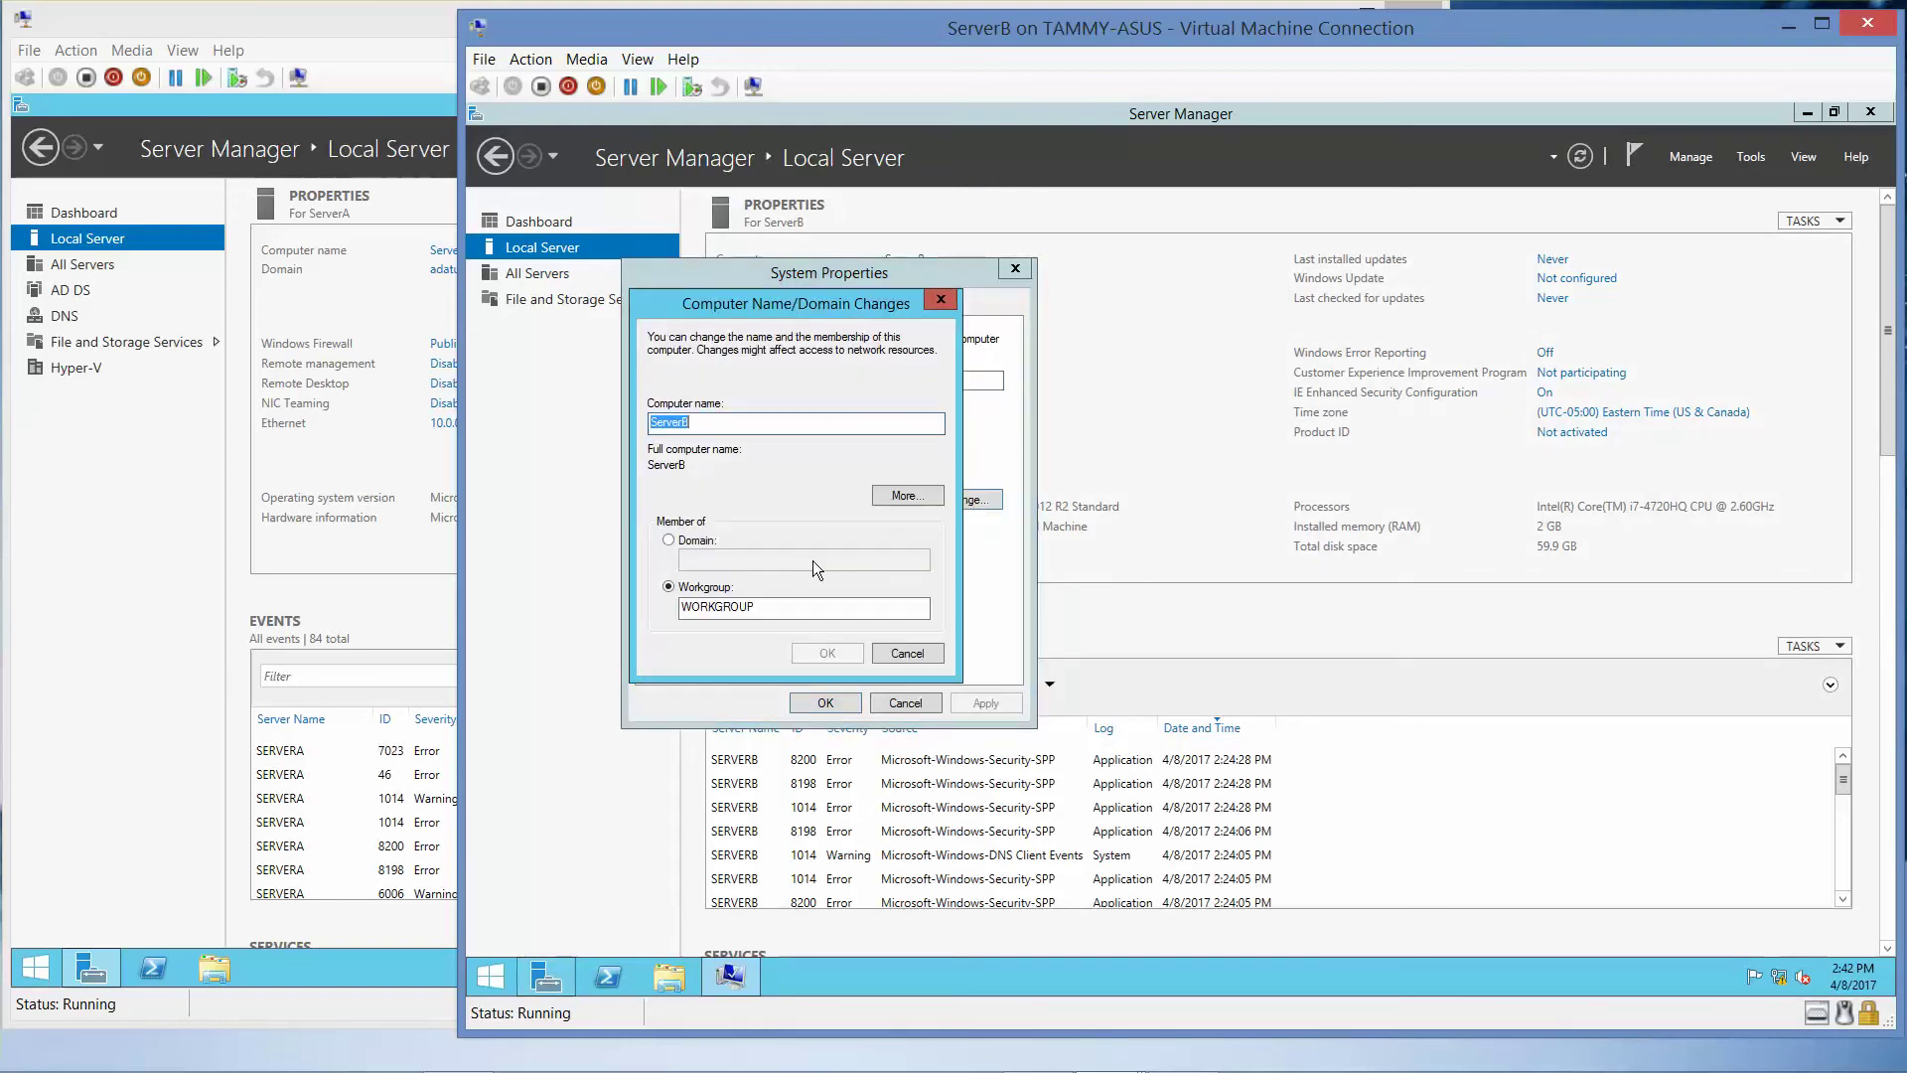
{"action": "left_click", "coordinate": [681, 542]}
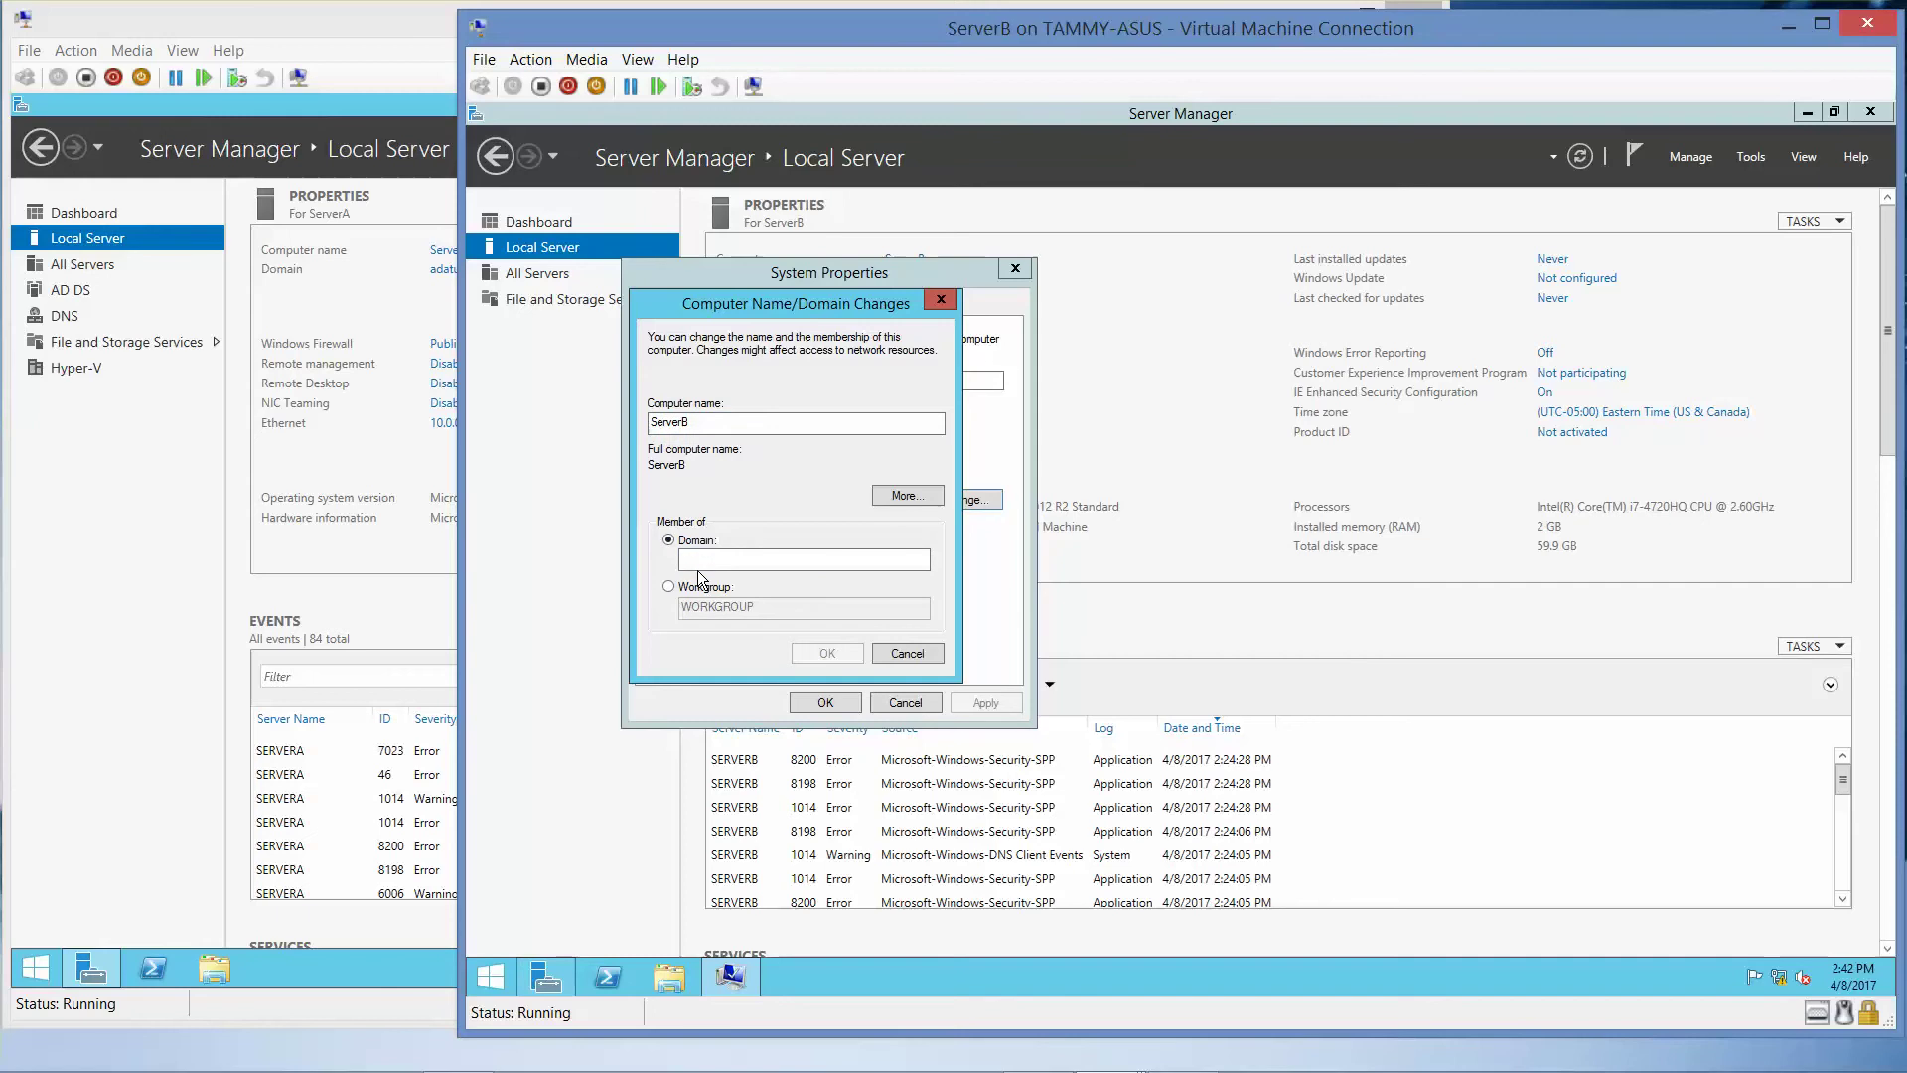
{"action": "type", "text": "ada"}
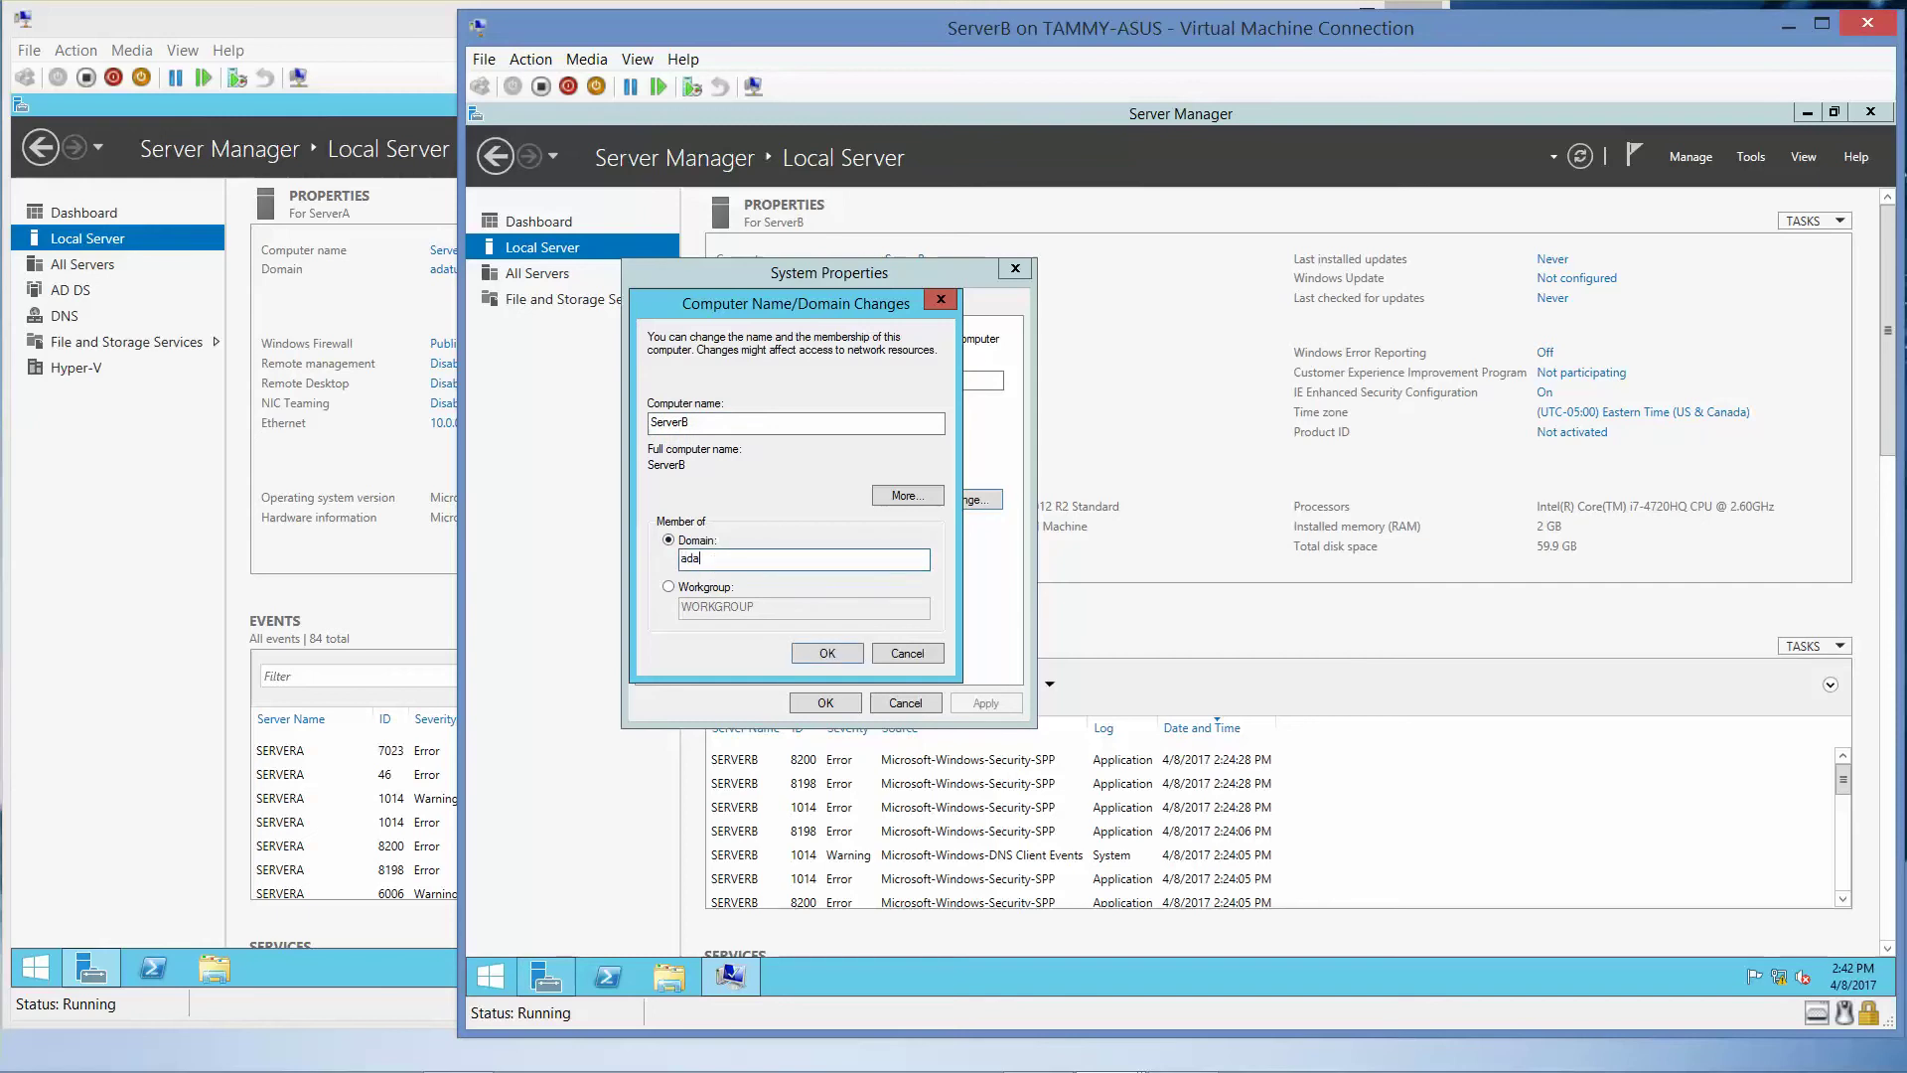
{"action": "type", "text": "tum.com"}
{"action": "left_click", "coordinate": [834, 663]}
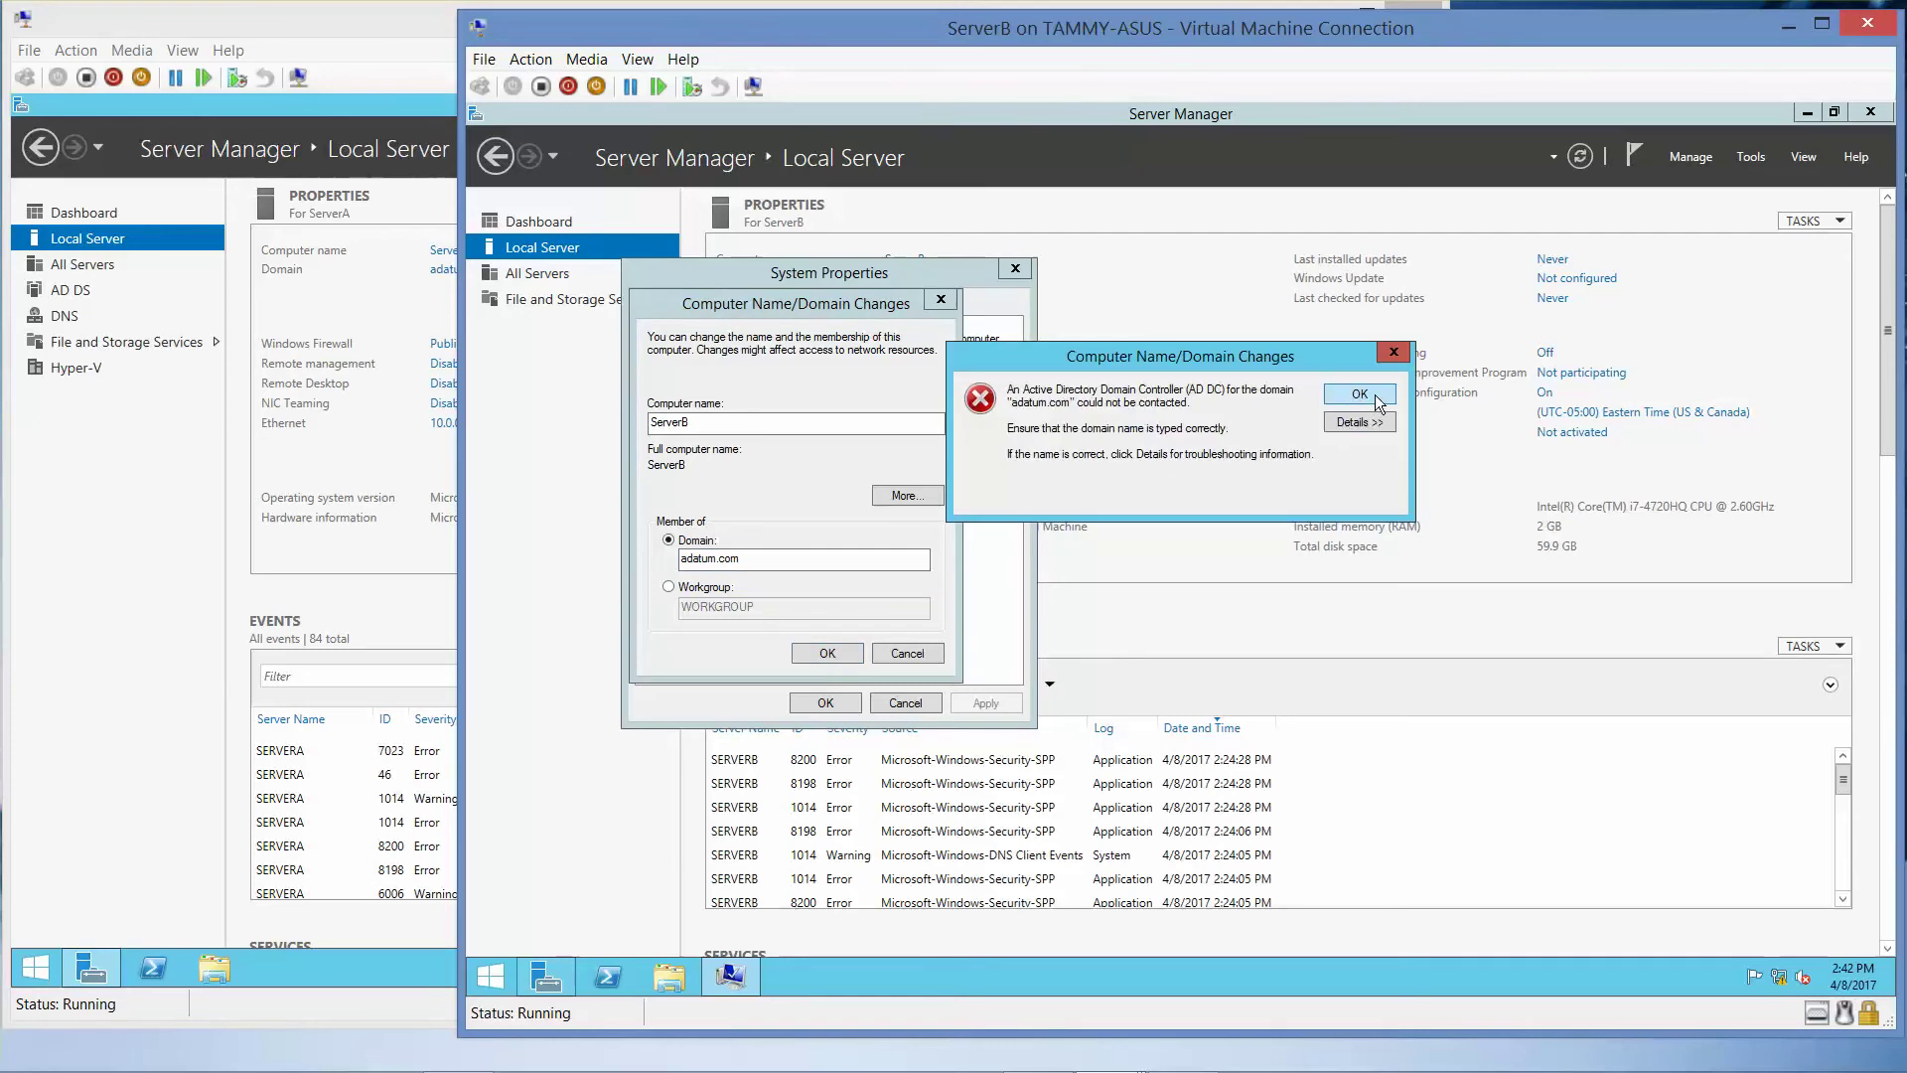
{"action": "left_click", "coordinate": [1374, 395]}
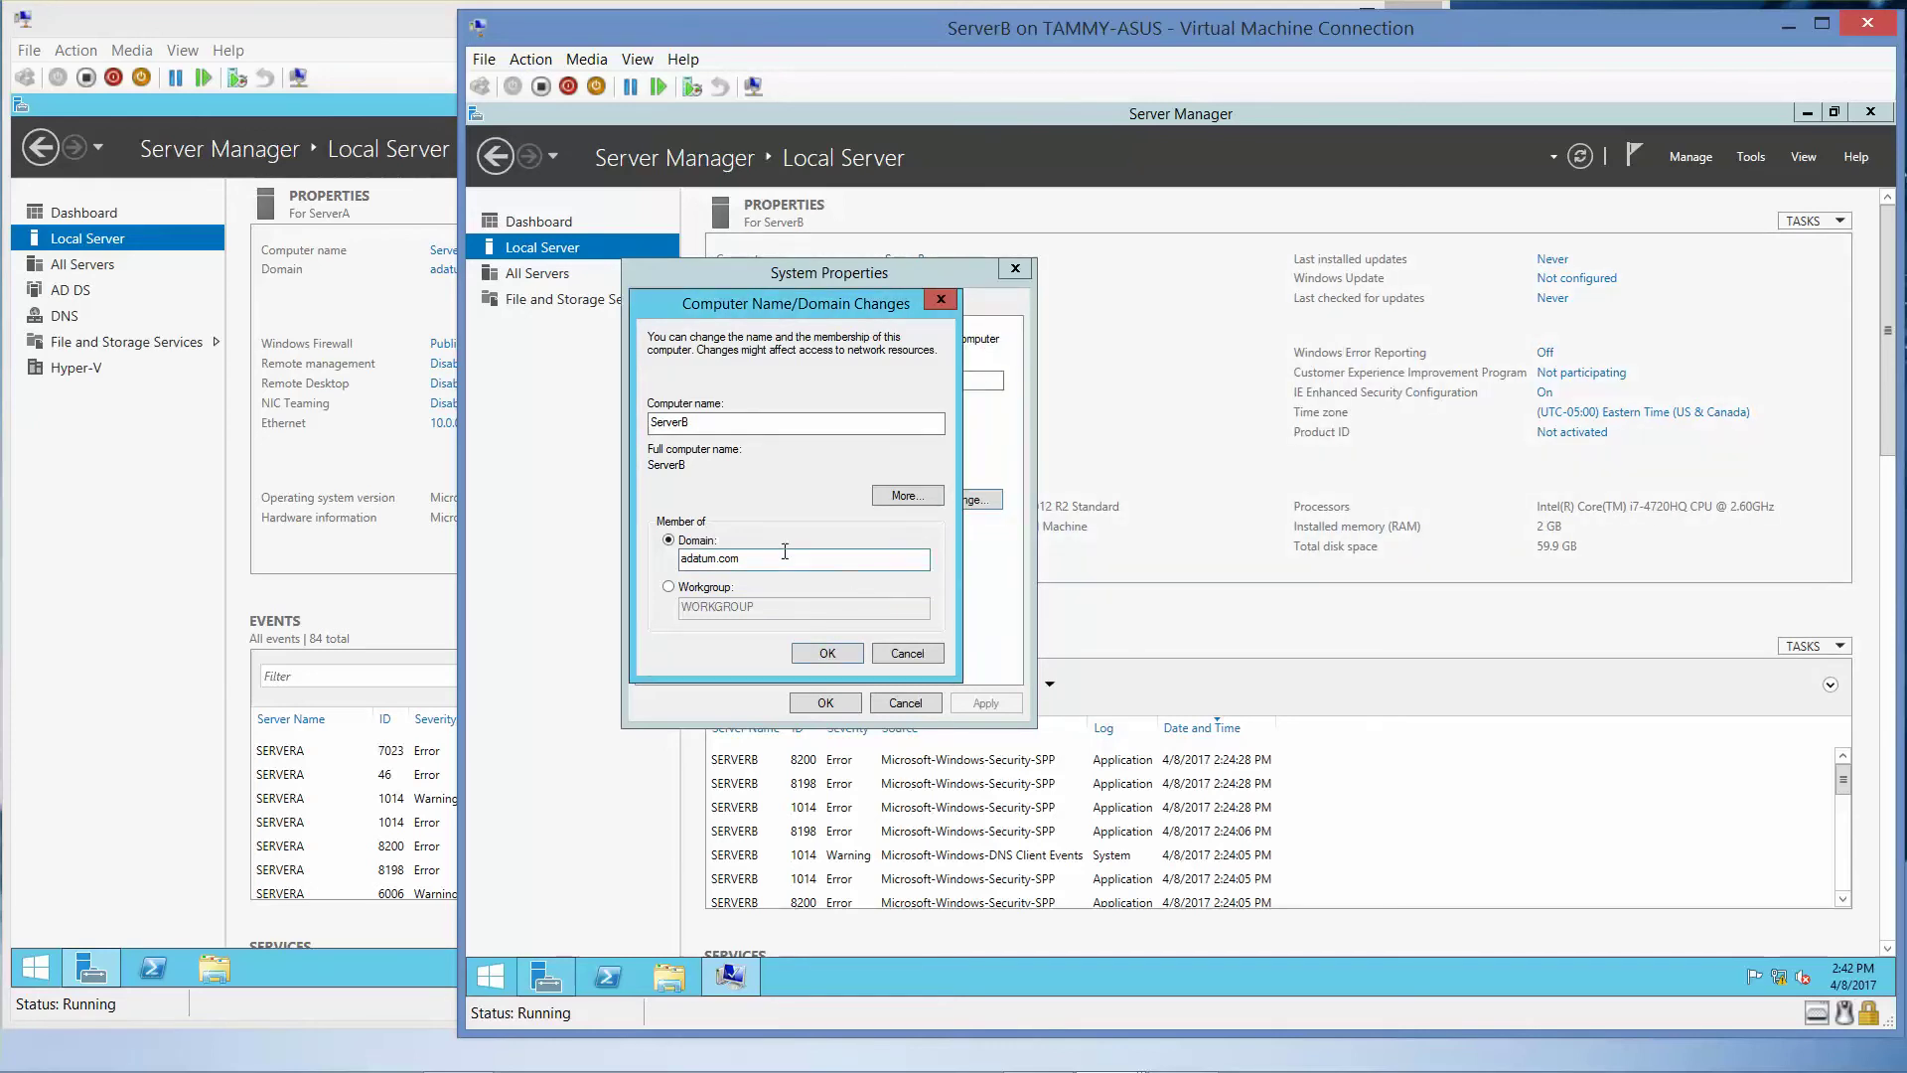
- Rejoin ServerB using domain name adatum and the domain administrator credentials
{"action": "left_click_drag", "start_coordinate": [777, 556], "coordinate": [502, 539]}
{"action": "type", "text": "adatum"}
{"action": "left_click", "coordinate": [822, 652]}
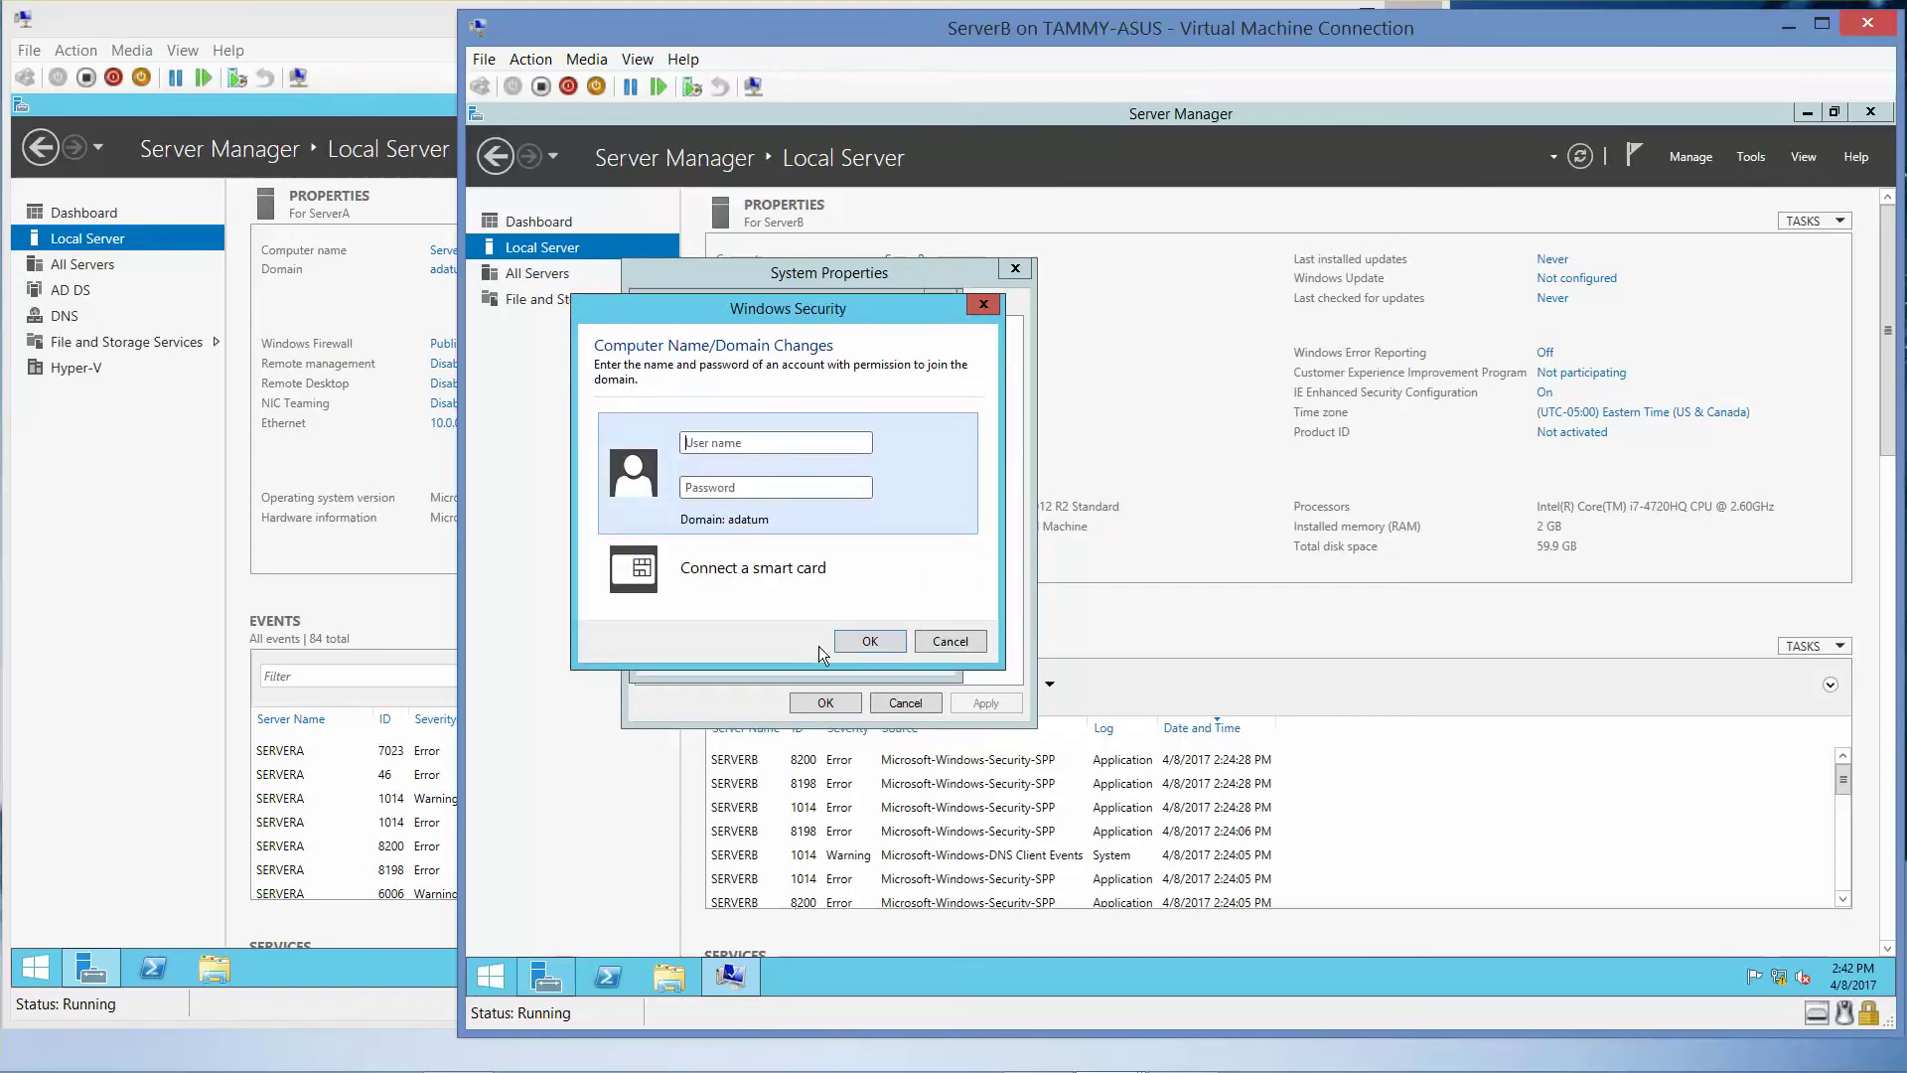
{"action": "type", "text": "admistratorPa$$w0rd"}
{"action": "left_click", "coordinate": [869, 642]}
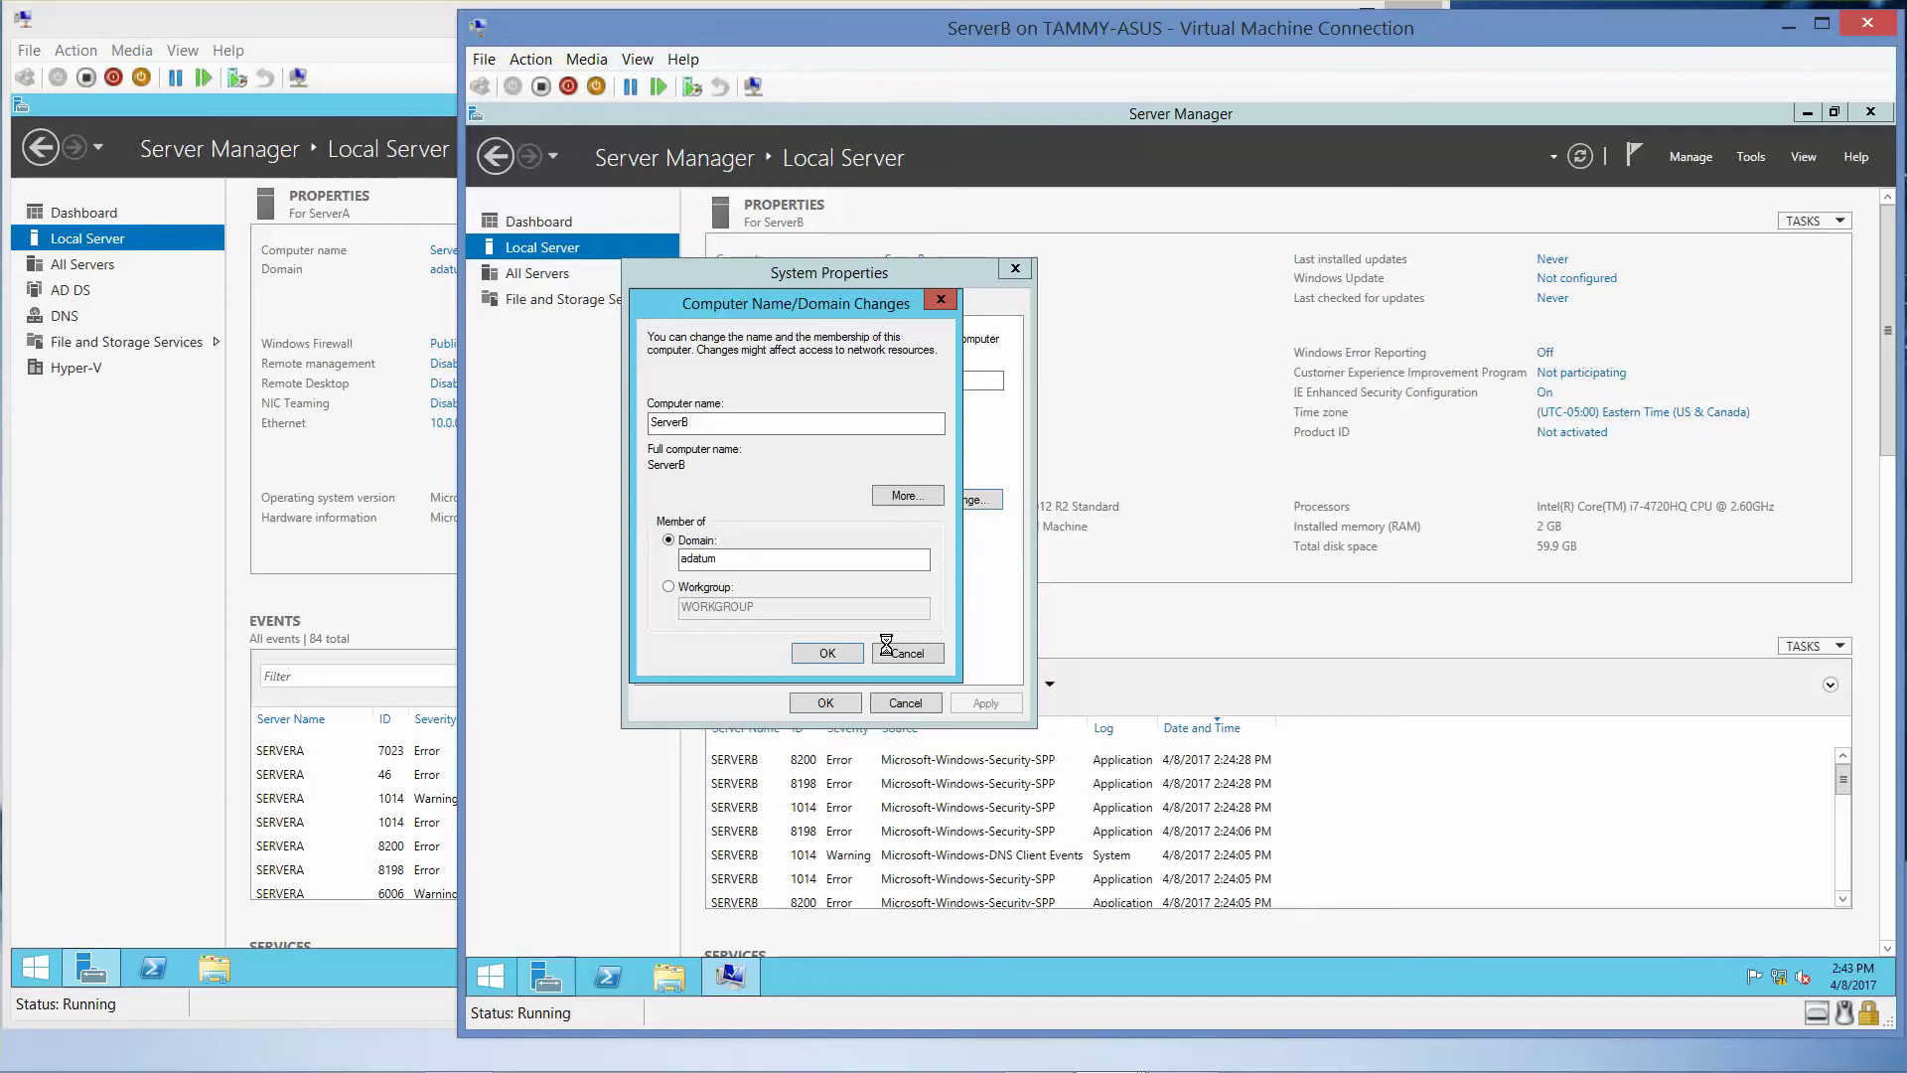
- Acknowledge the domain welcome and restart notices, close System Properties, and restart ServerB now
{"action": "mouse_move", "coordinate": [965, 1060]}
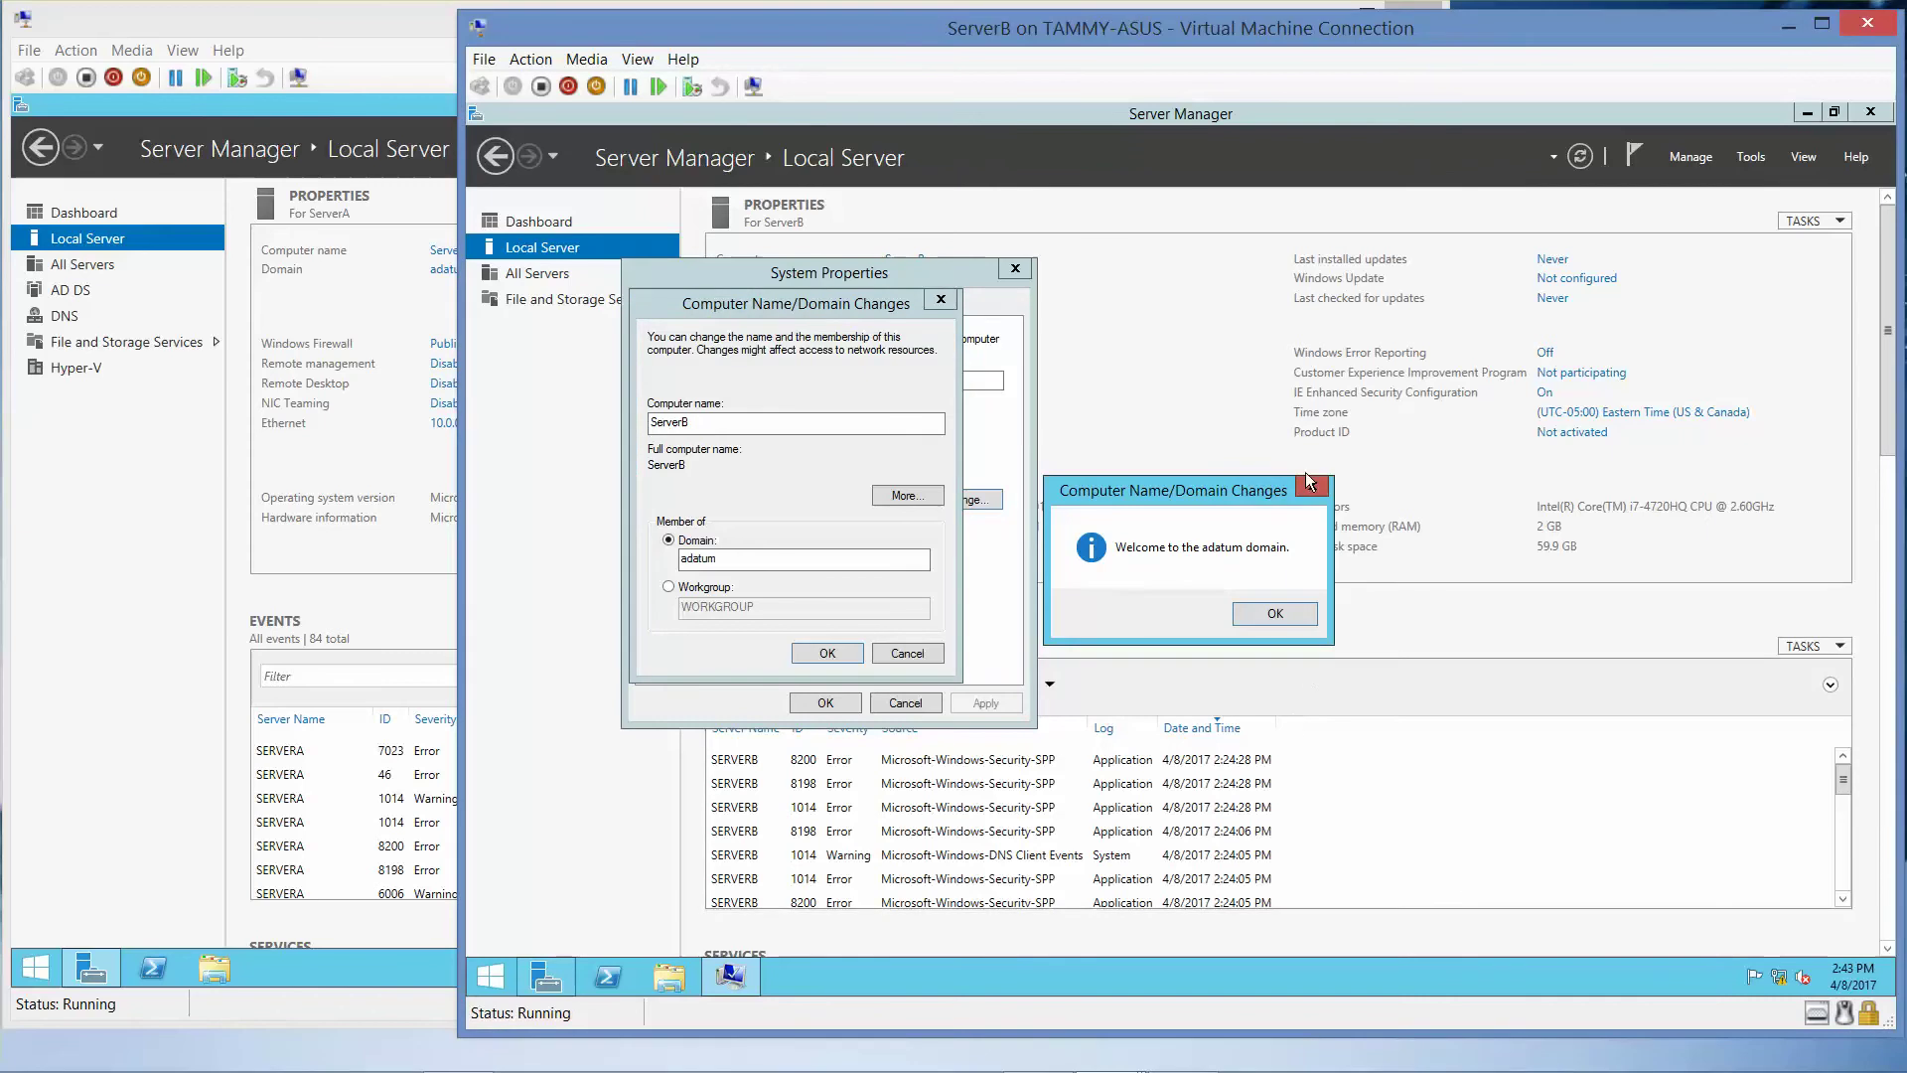
{"action": "left_click", "coordinate": [1275, 616]}
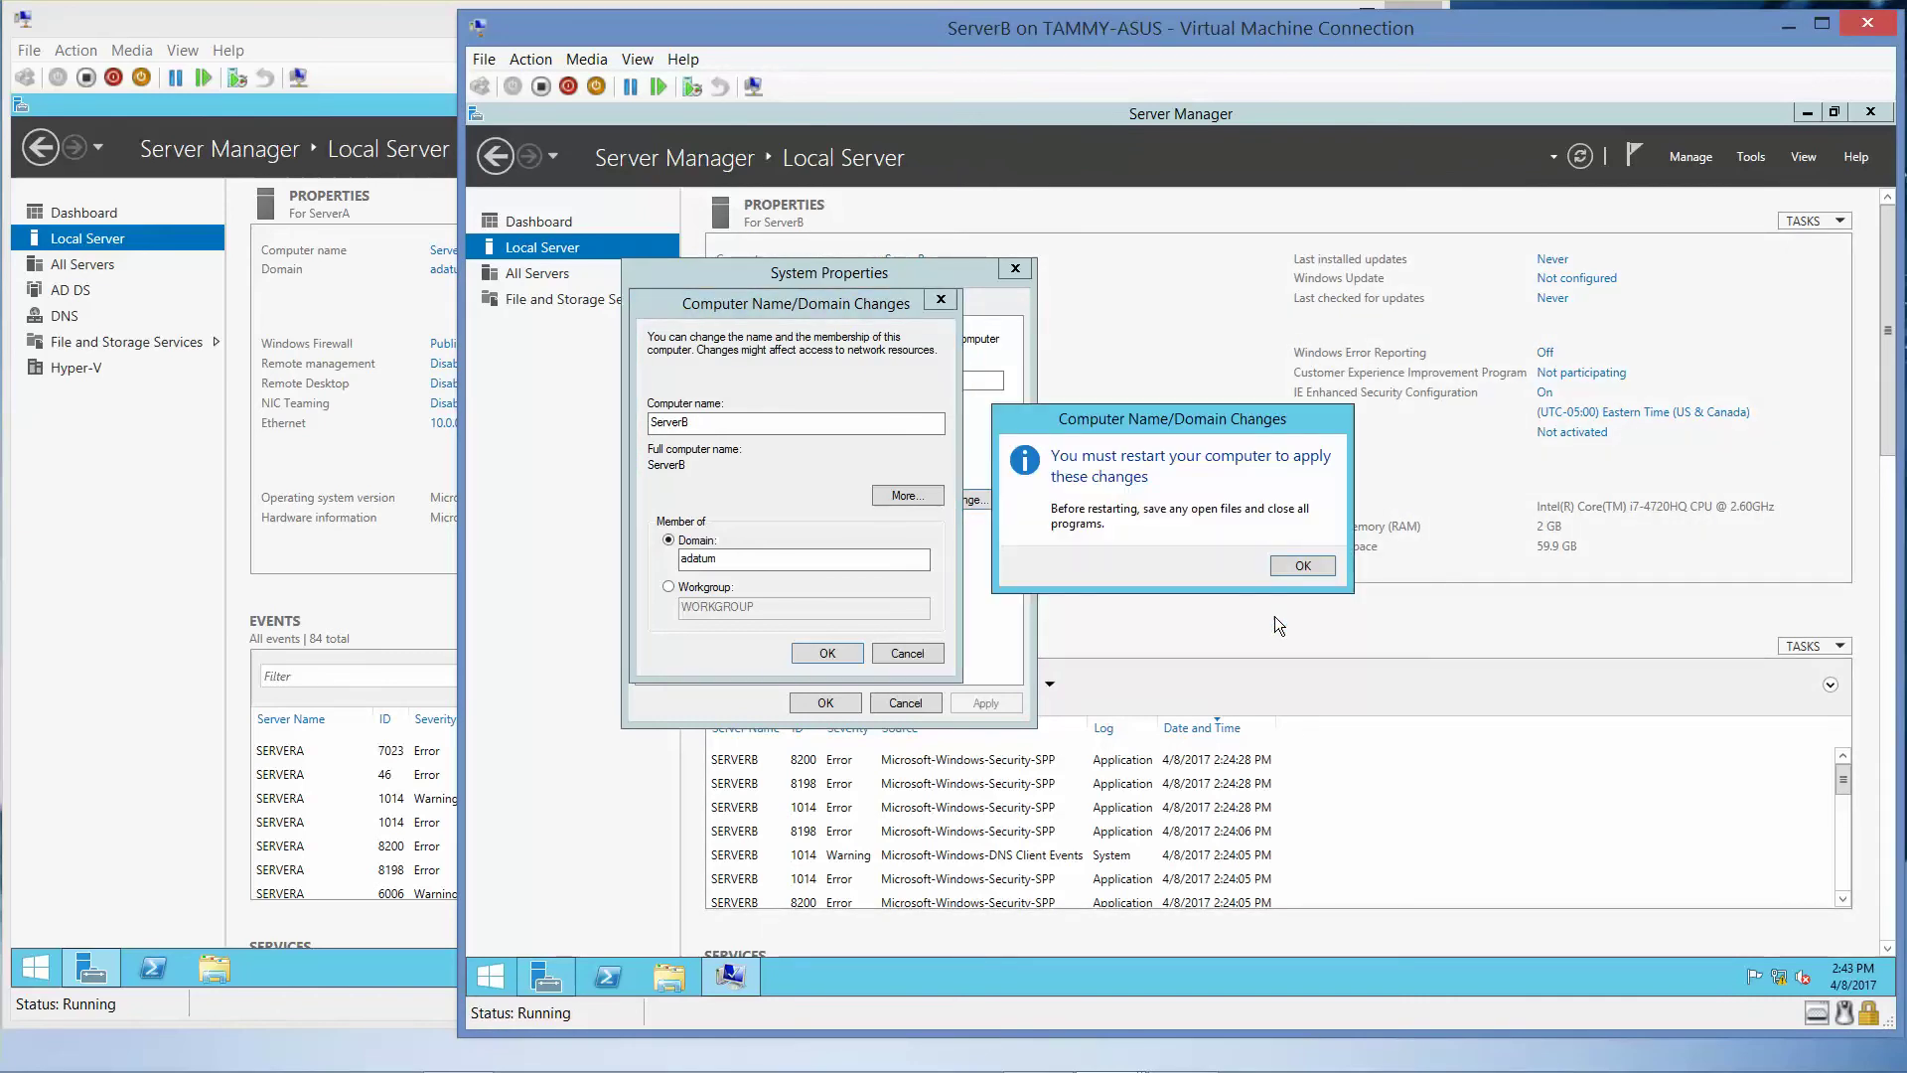
{"action": "left_click", "coordinate": [1303, 564]}
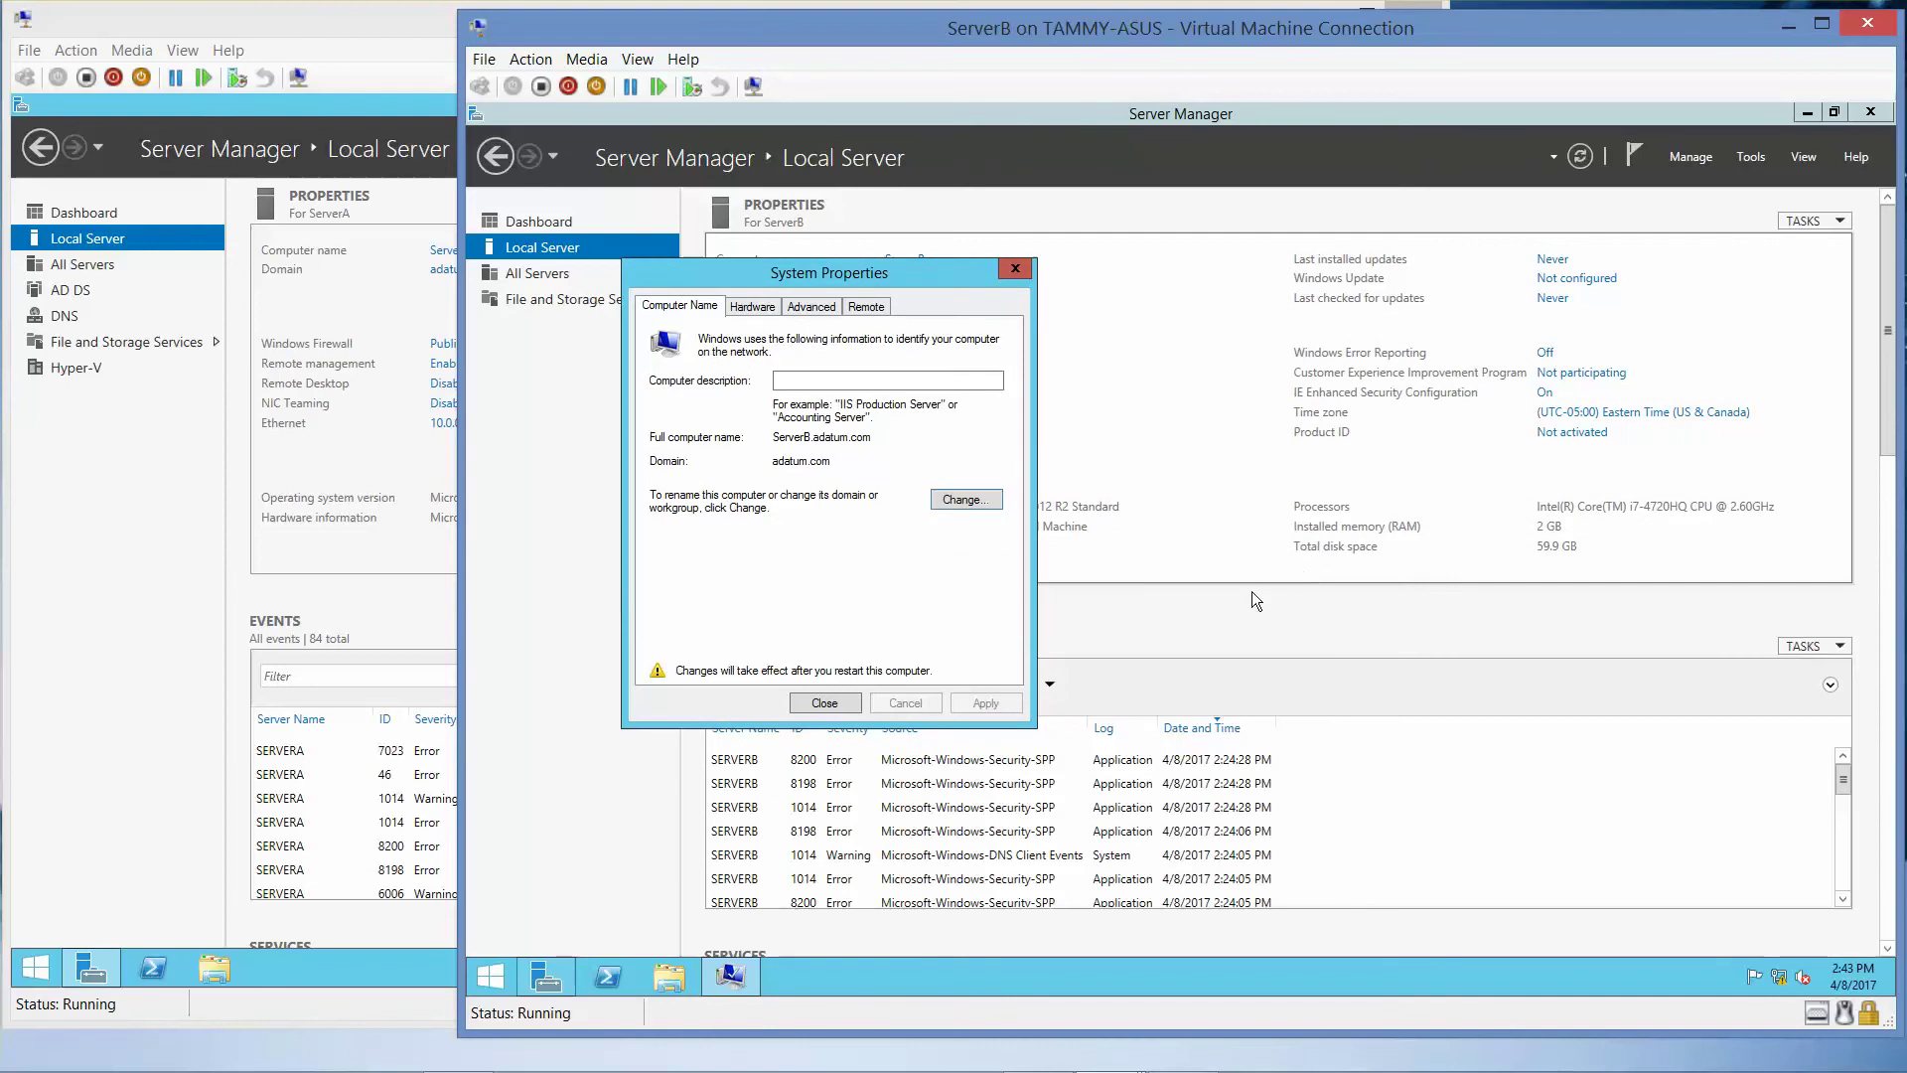
{"action": "left_click", "coordinate": [824, 703]}
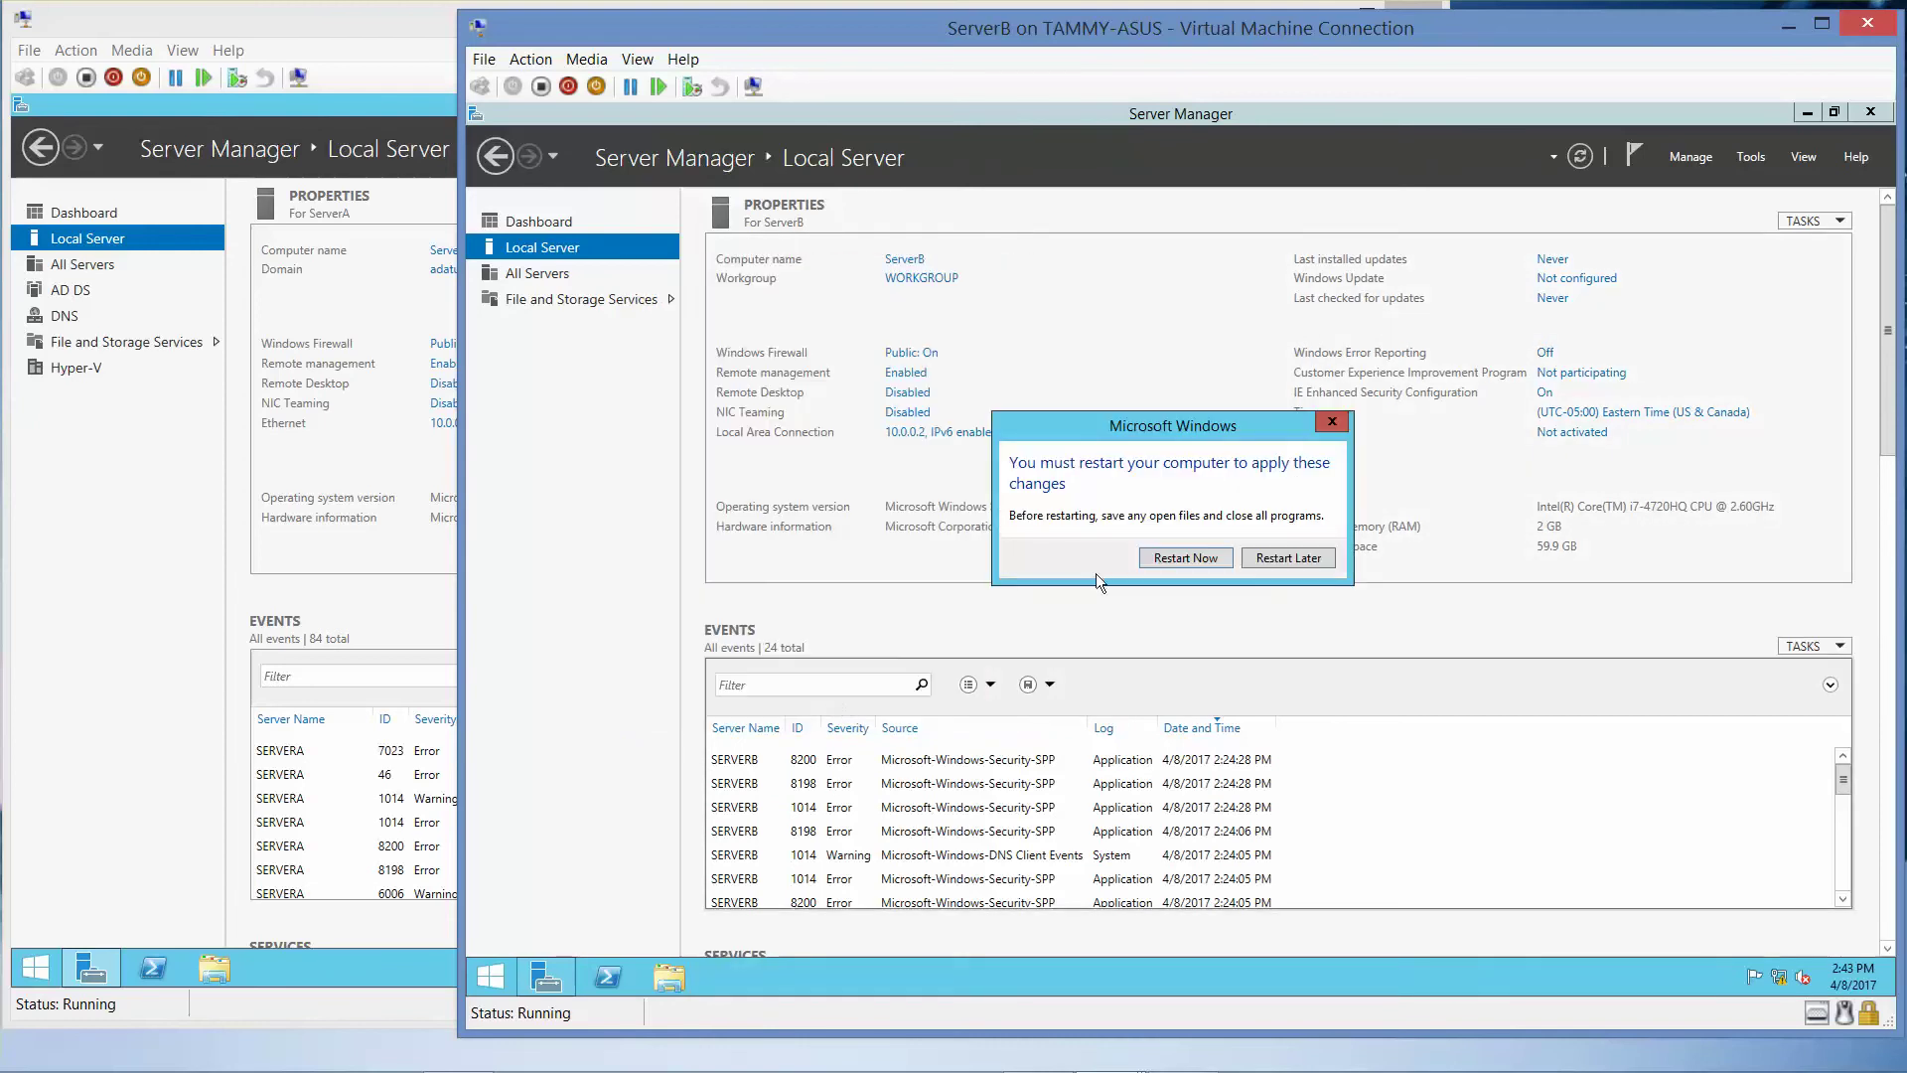
{"action": "left_click", "coordinate": [1183, 557]}
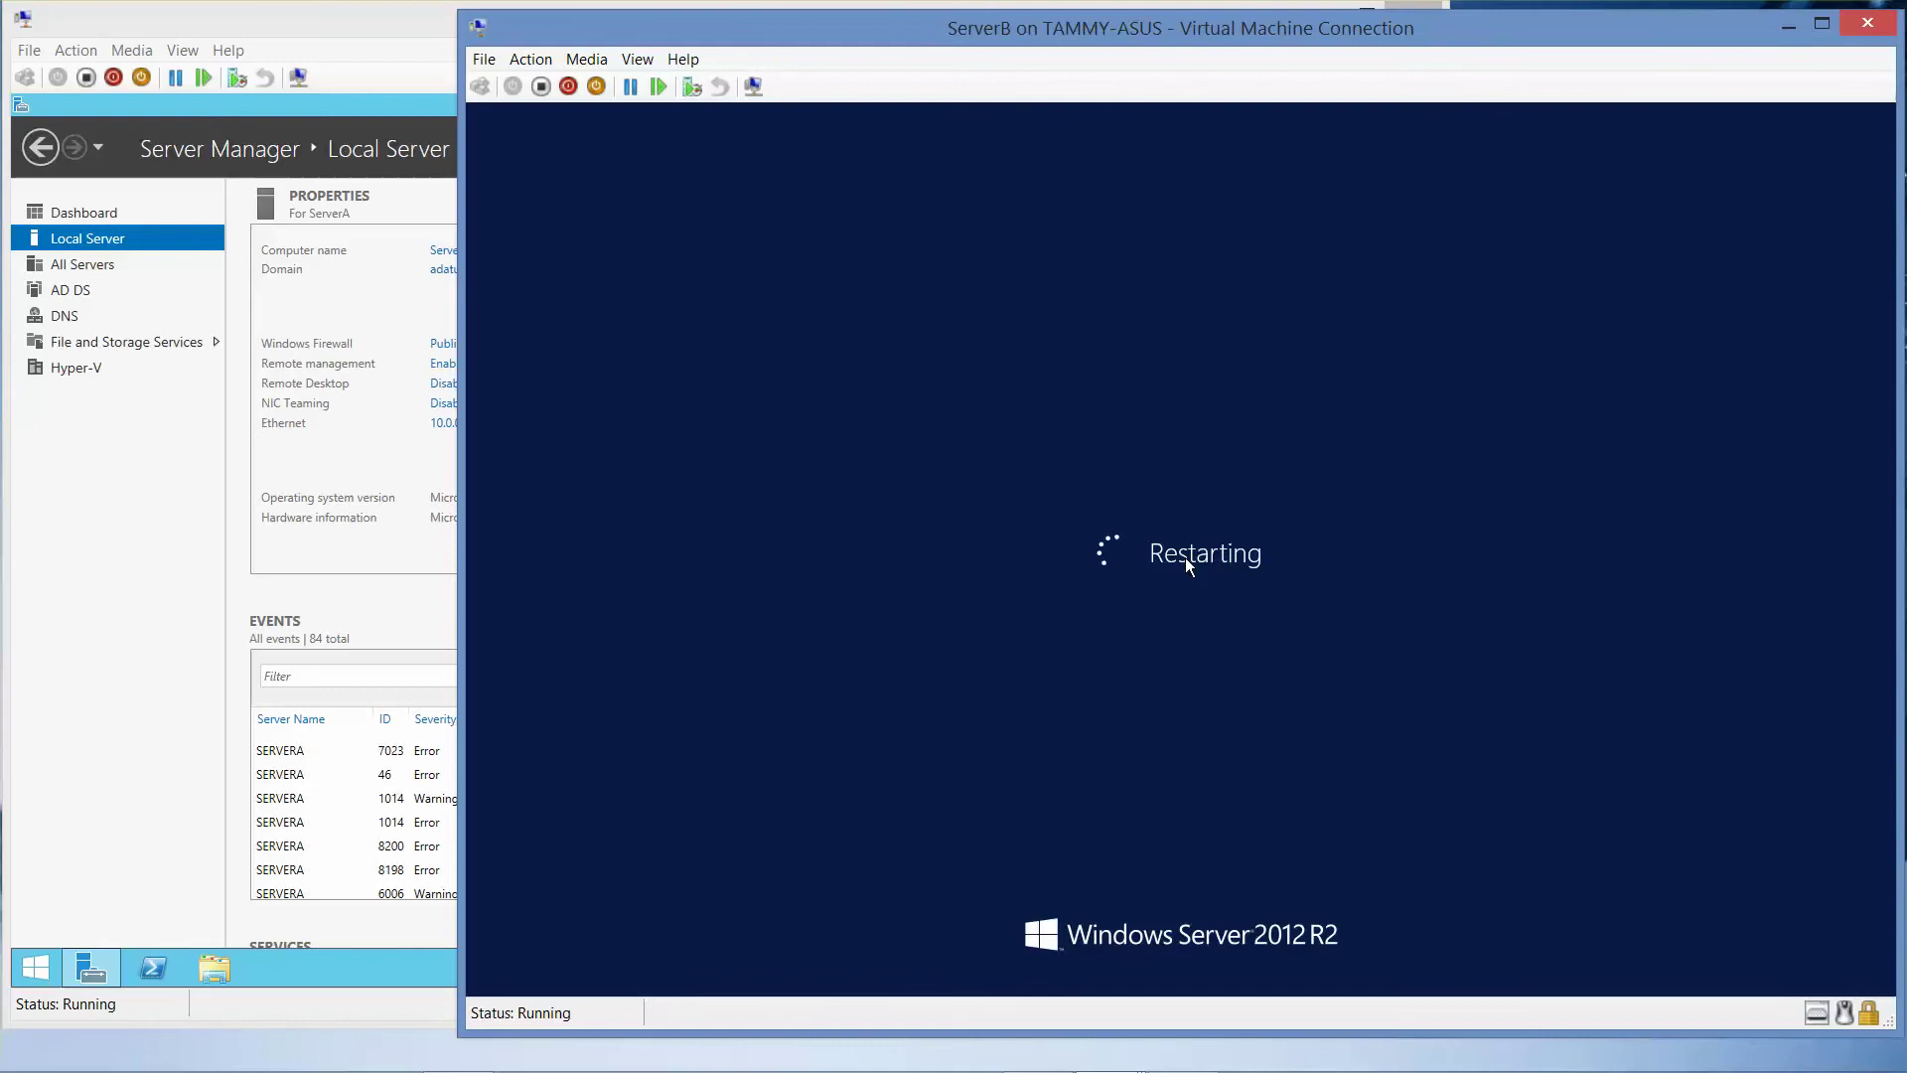
{"action": "mouse_move", "coordinate": [1182, 1050]}
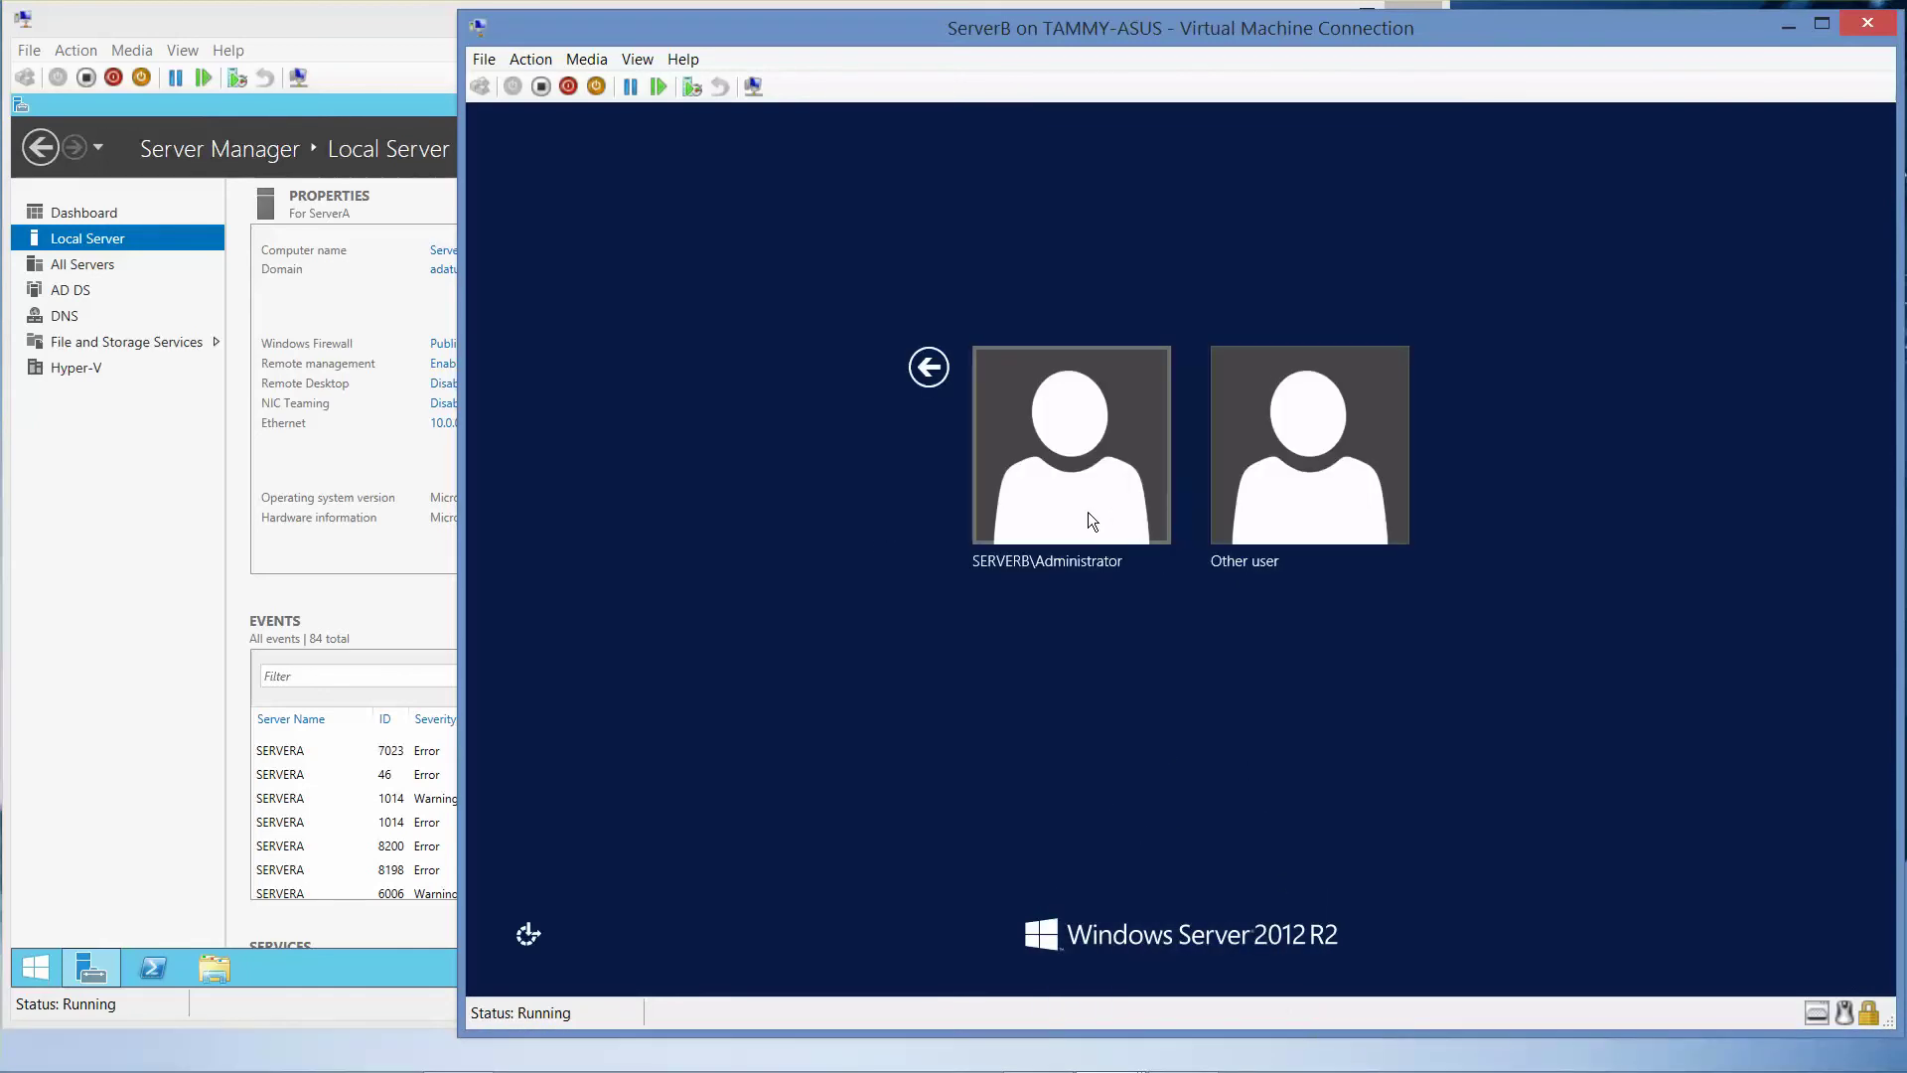
- Sign in to ServerB as Other user adatum\administrator with the account password
{"action": "left_click", "coordinate": [1090, 519]}
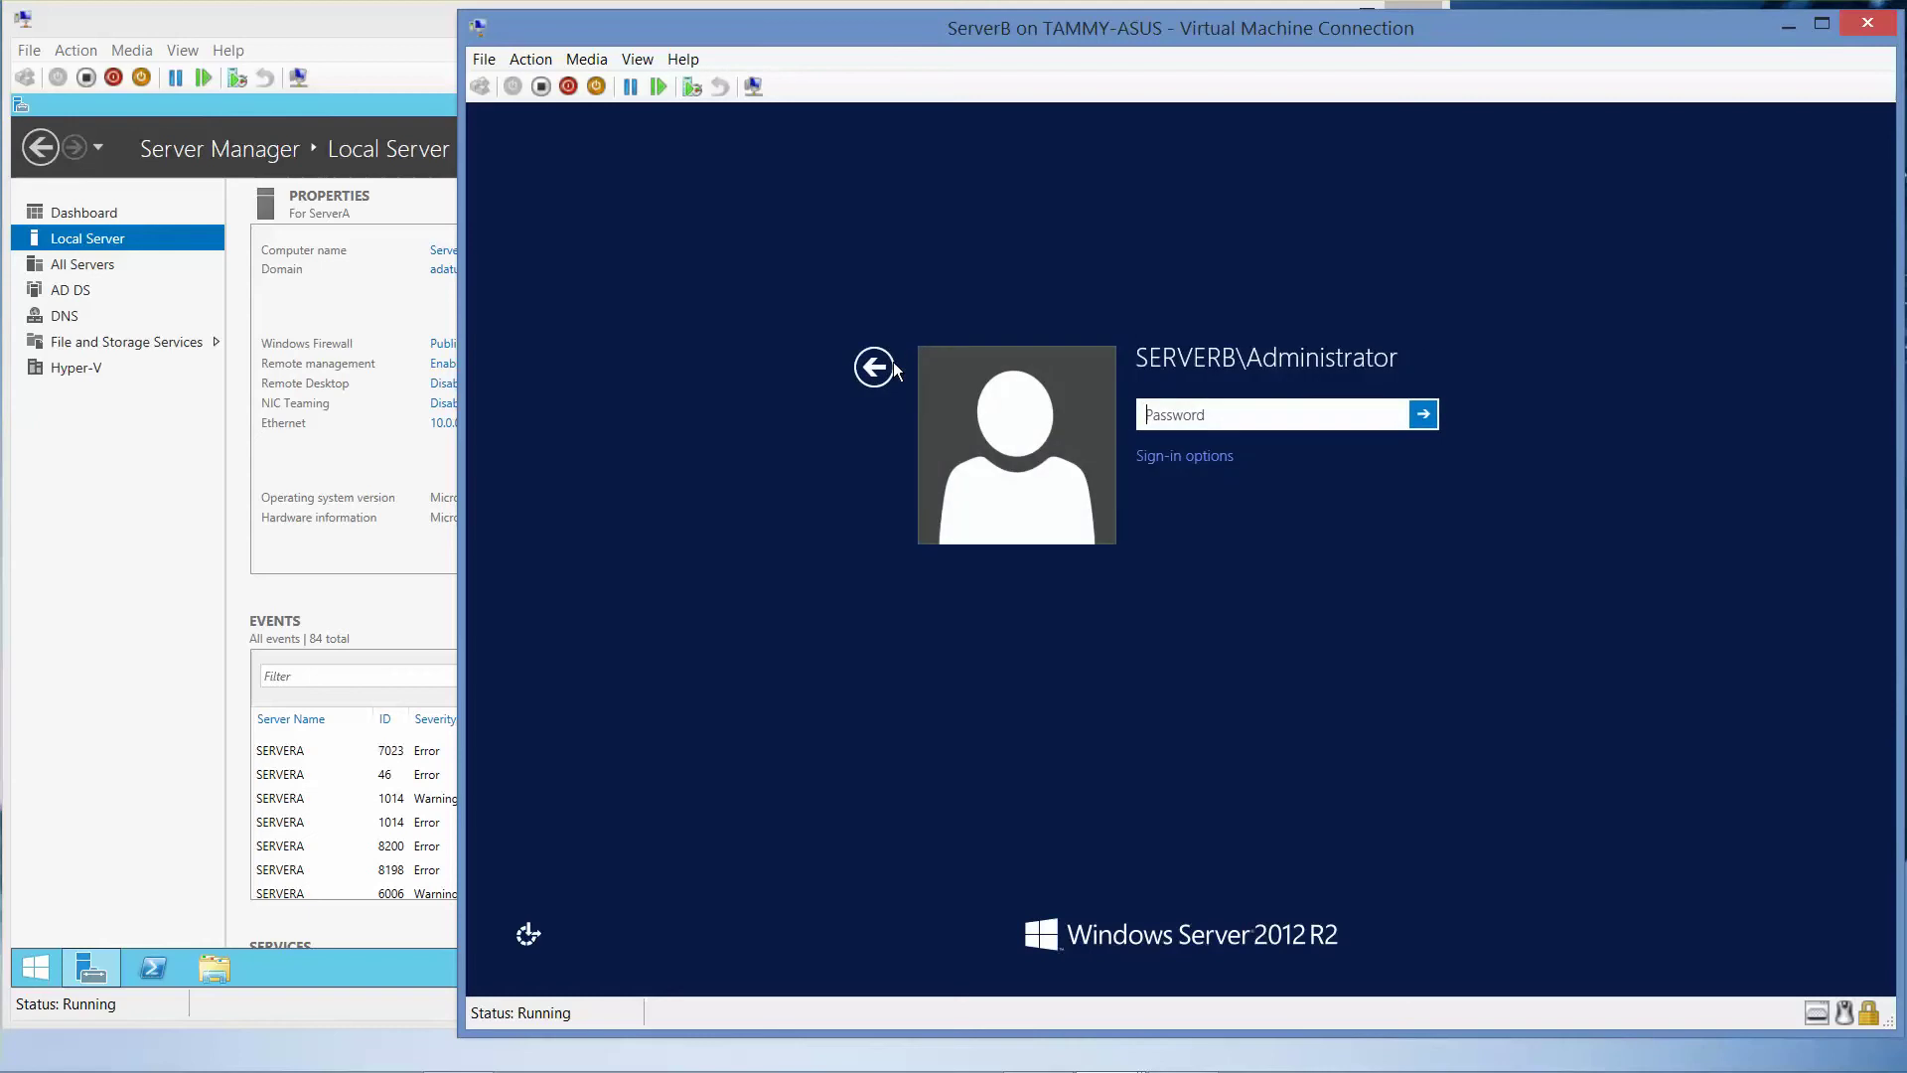
{"action": "left_click", "coordinate": [893, 366]}
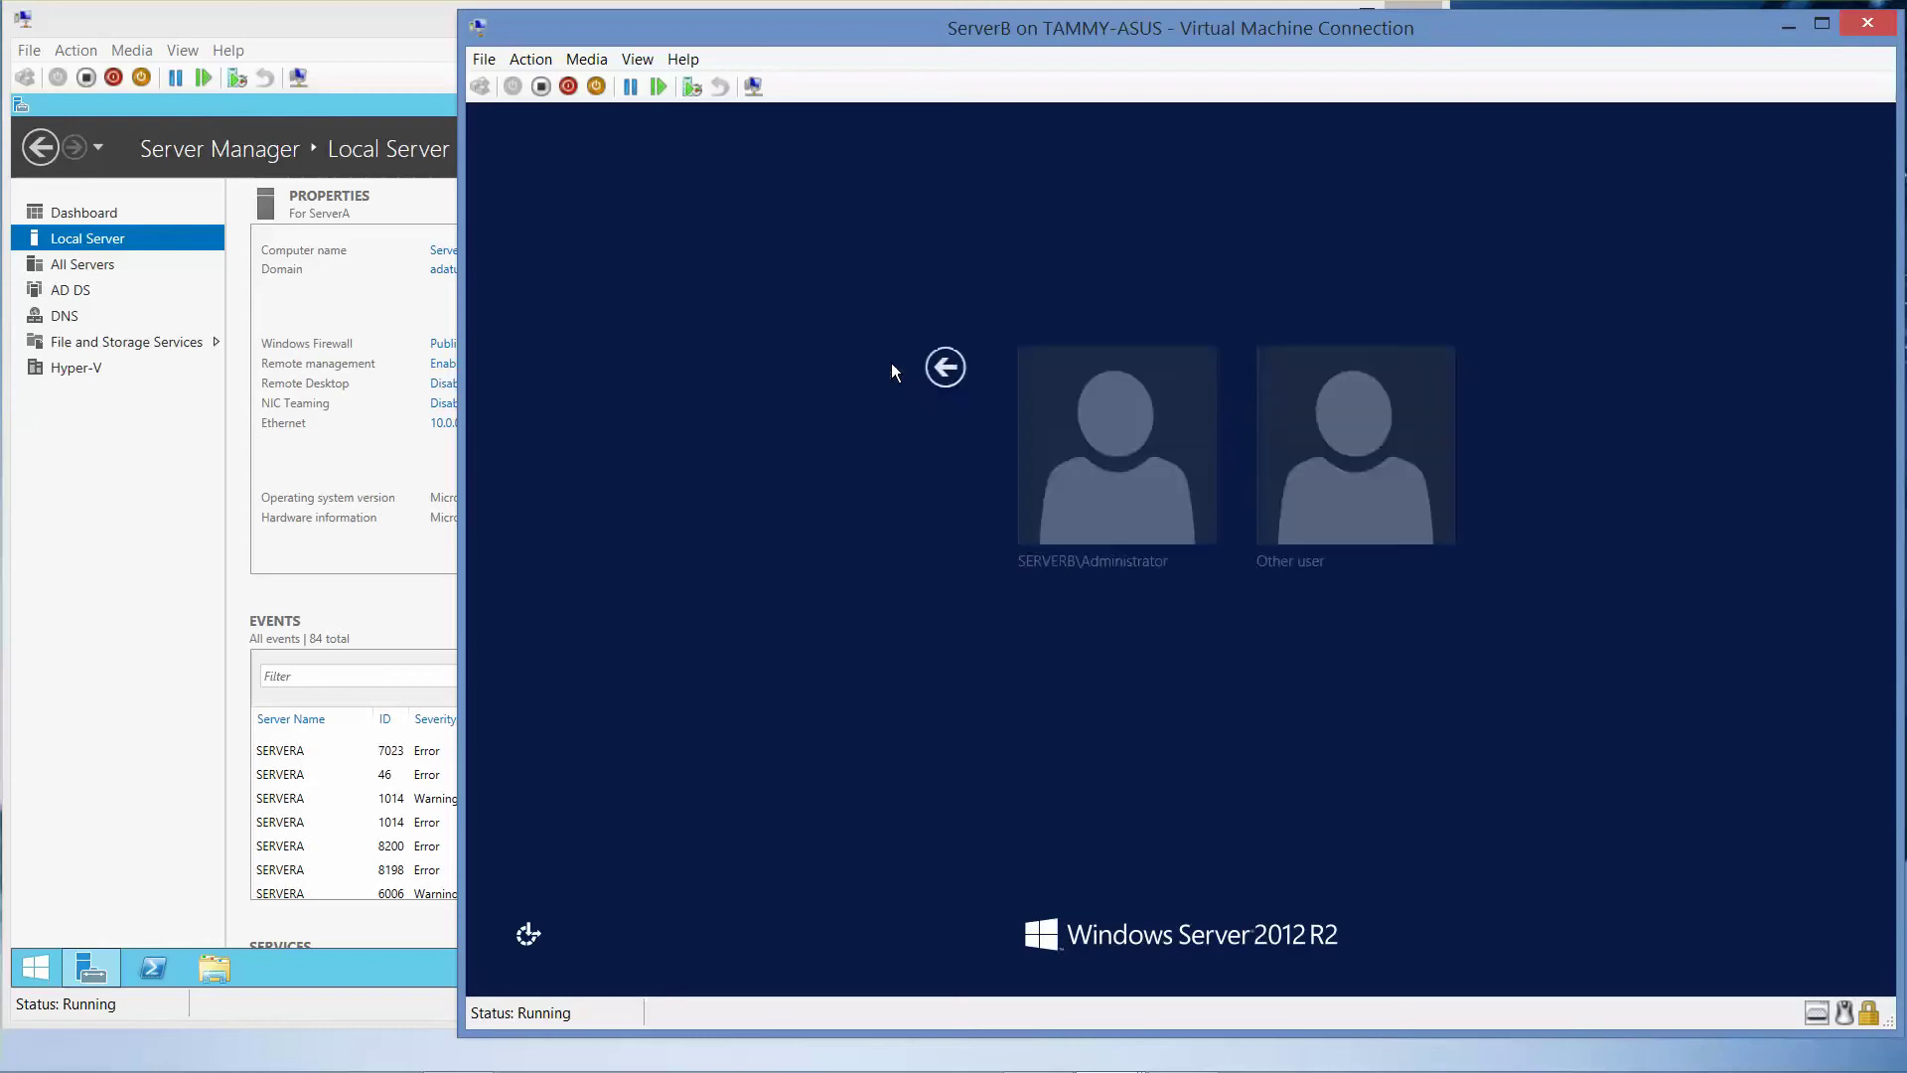
{"action": "left_click", "coordinate": [1316, 474]}
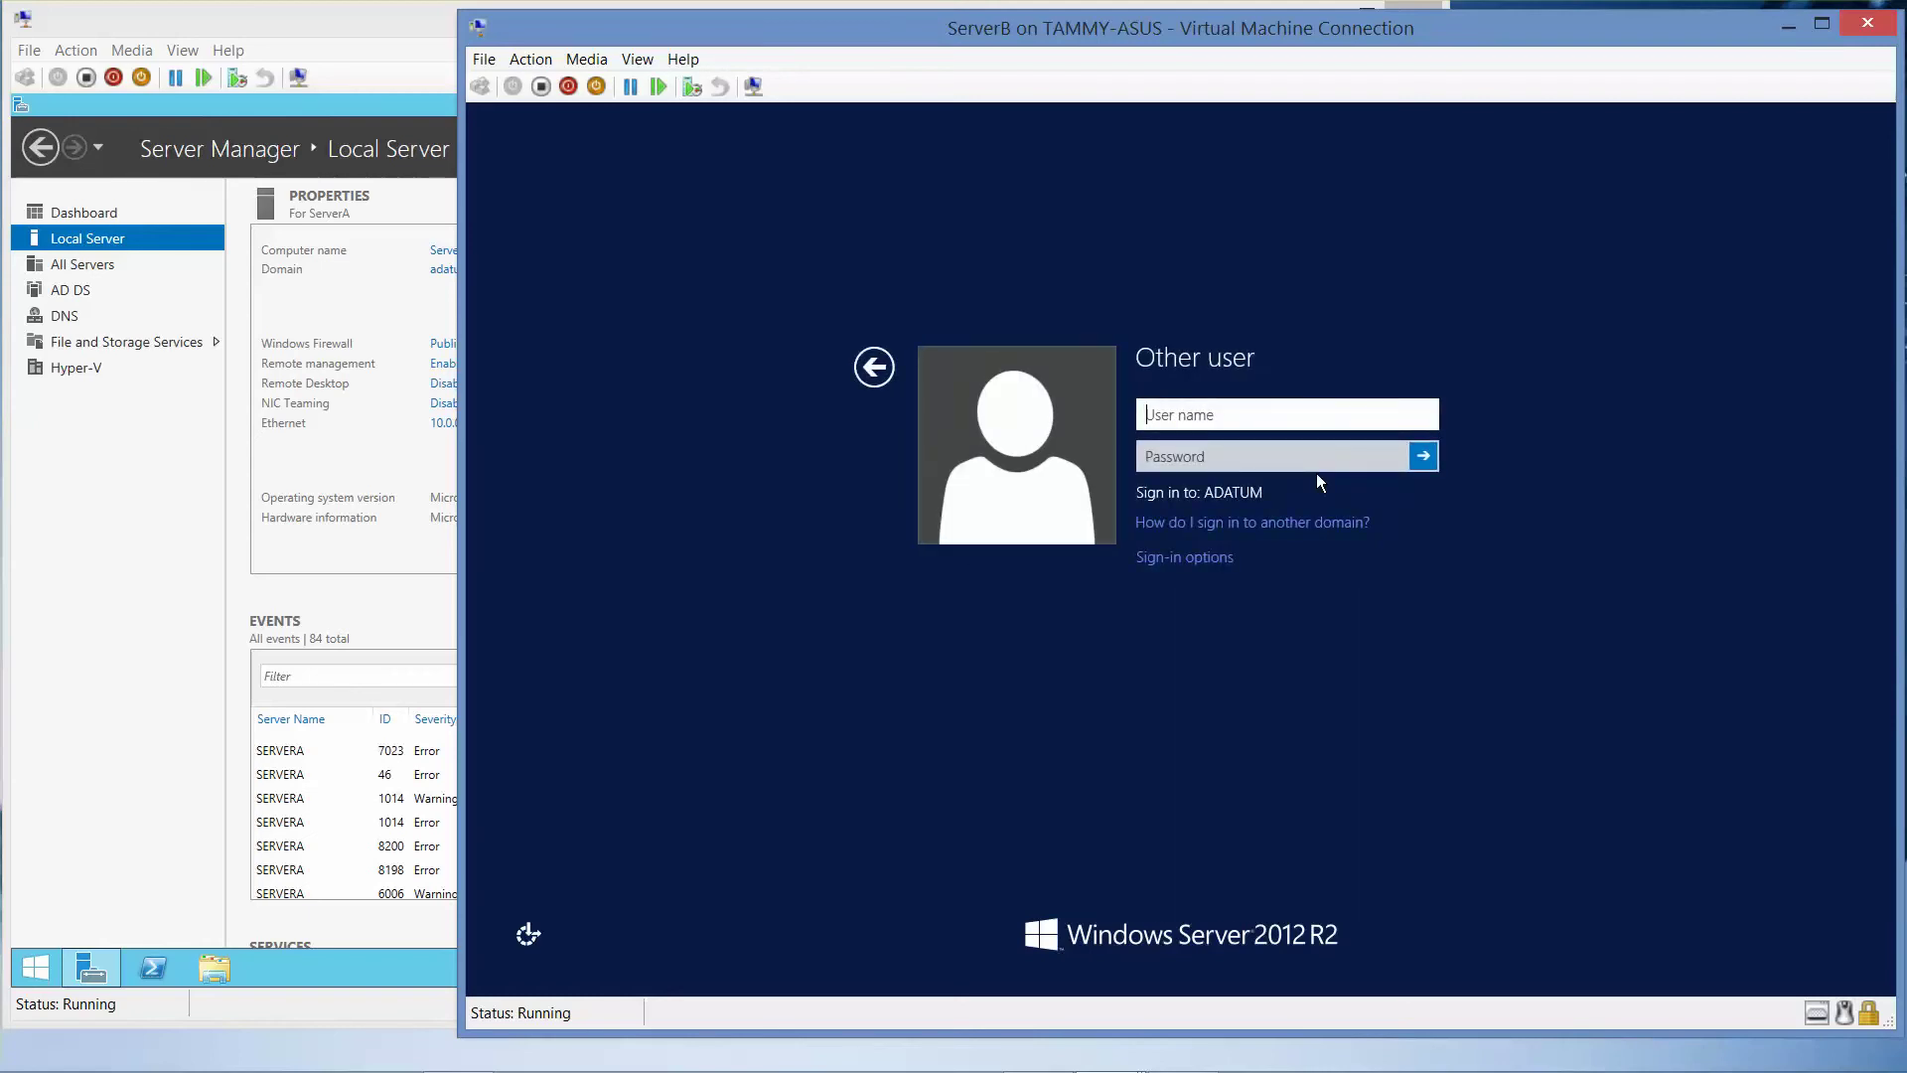
{"action": "type", "text": "adatum\\administrator"}
{"action": "key", "text": "Tab"}
{"action": "type", "text": "Pa"}
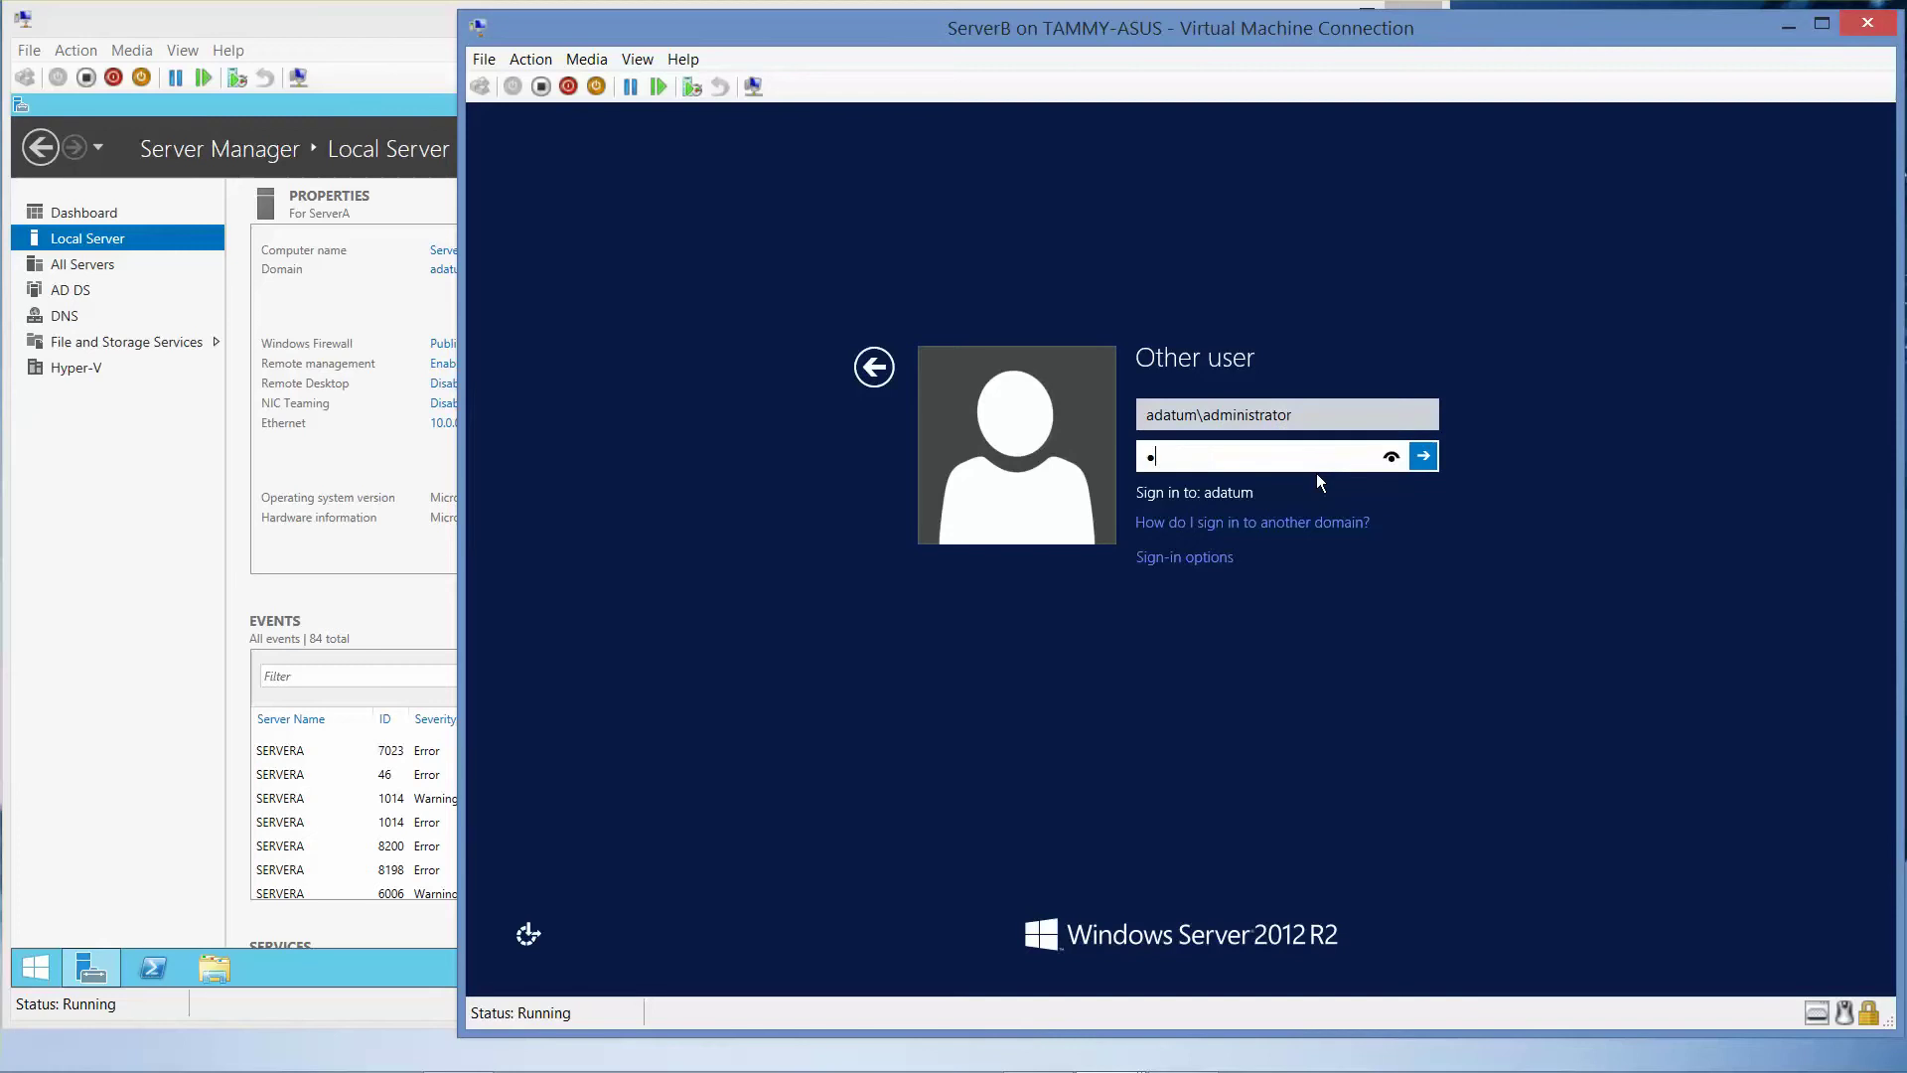
{"action": "type", "text": "$$w0rd"}
{"action": "key", "text": "Return"}
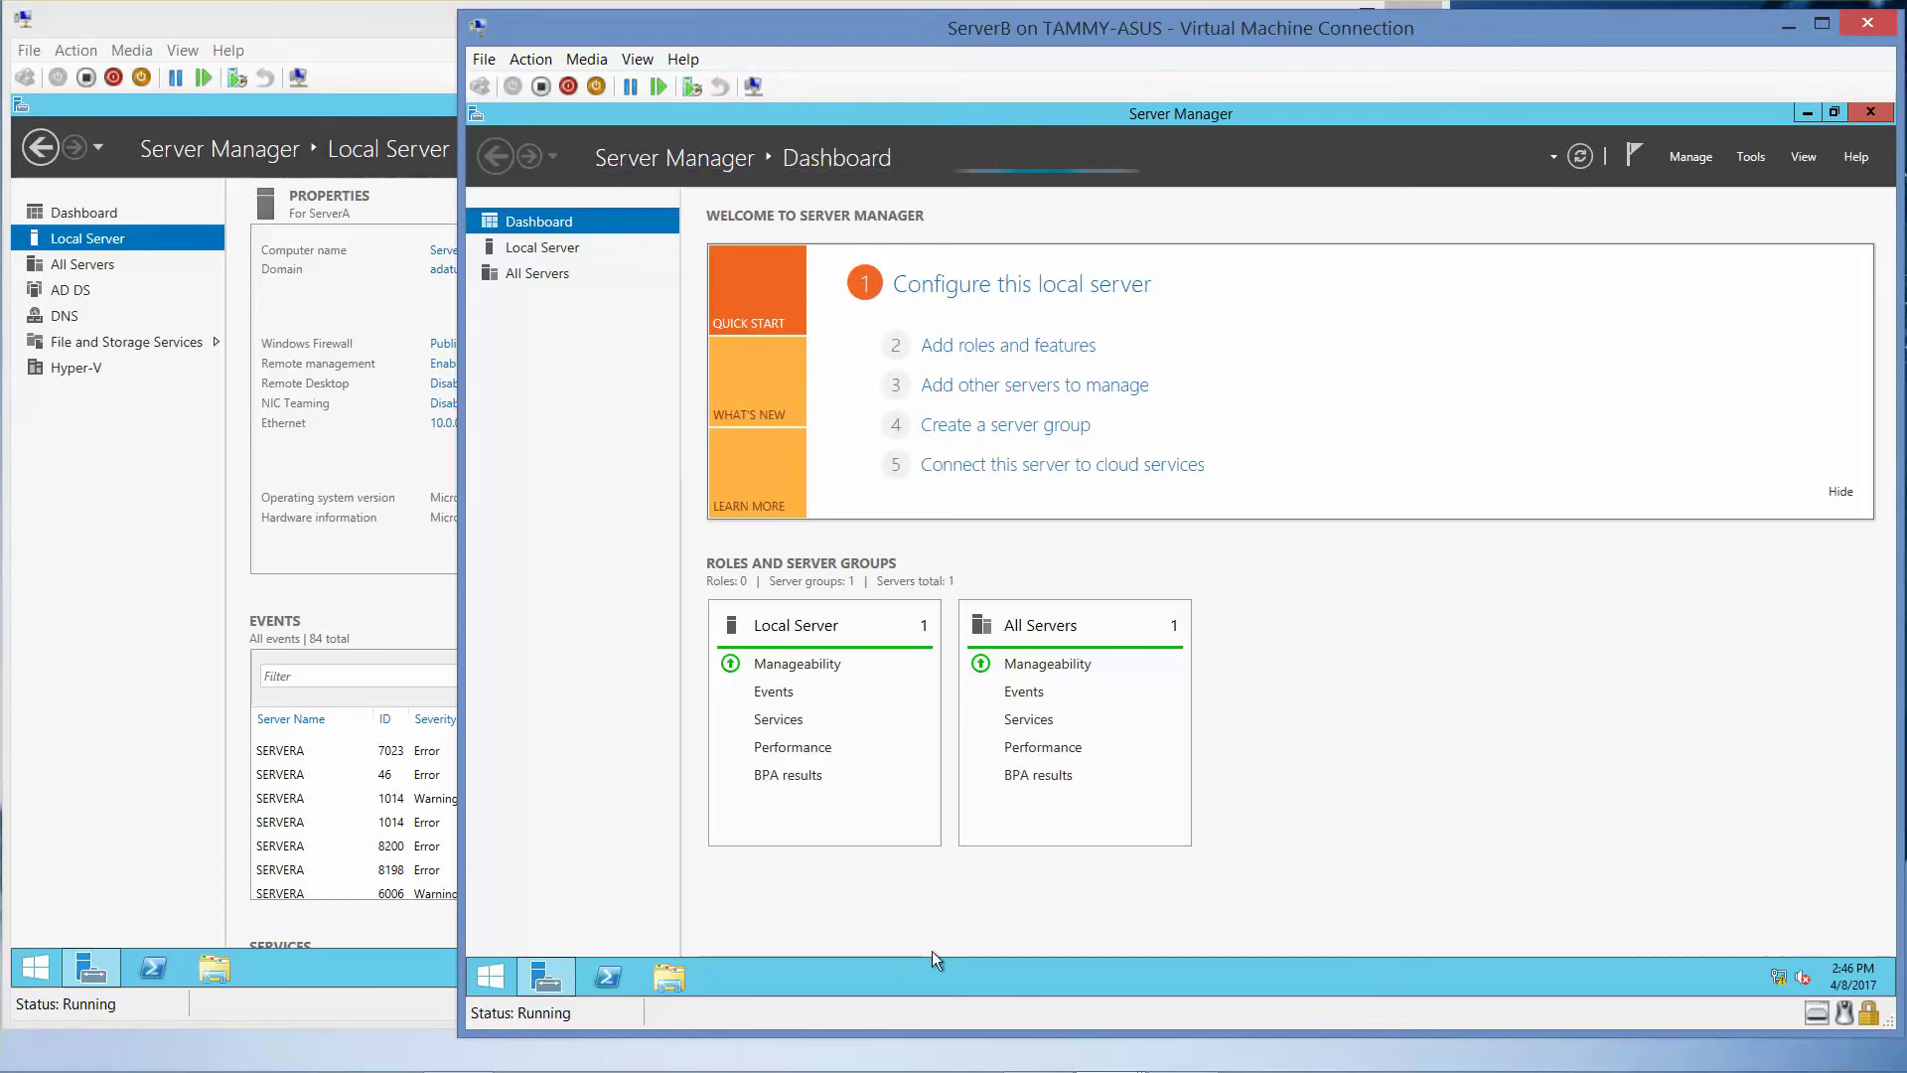
- Start Add Roles and Features for ServerB with defaults, then return to the Server Roles list
{"action": "mouse_move", "coordinate": [906, 1028]}
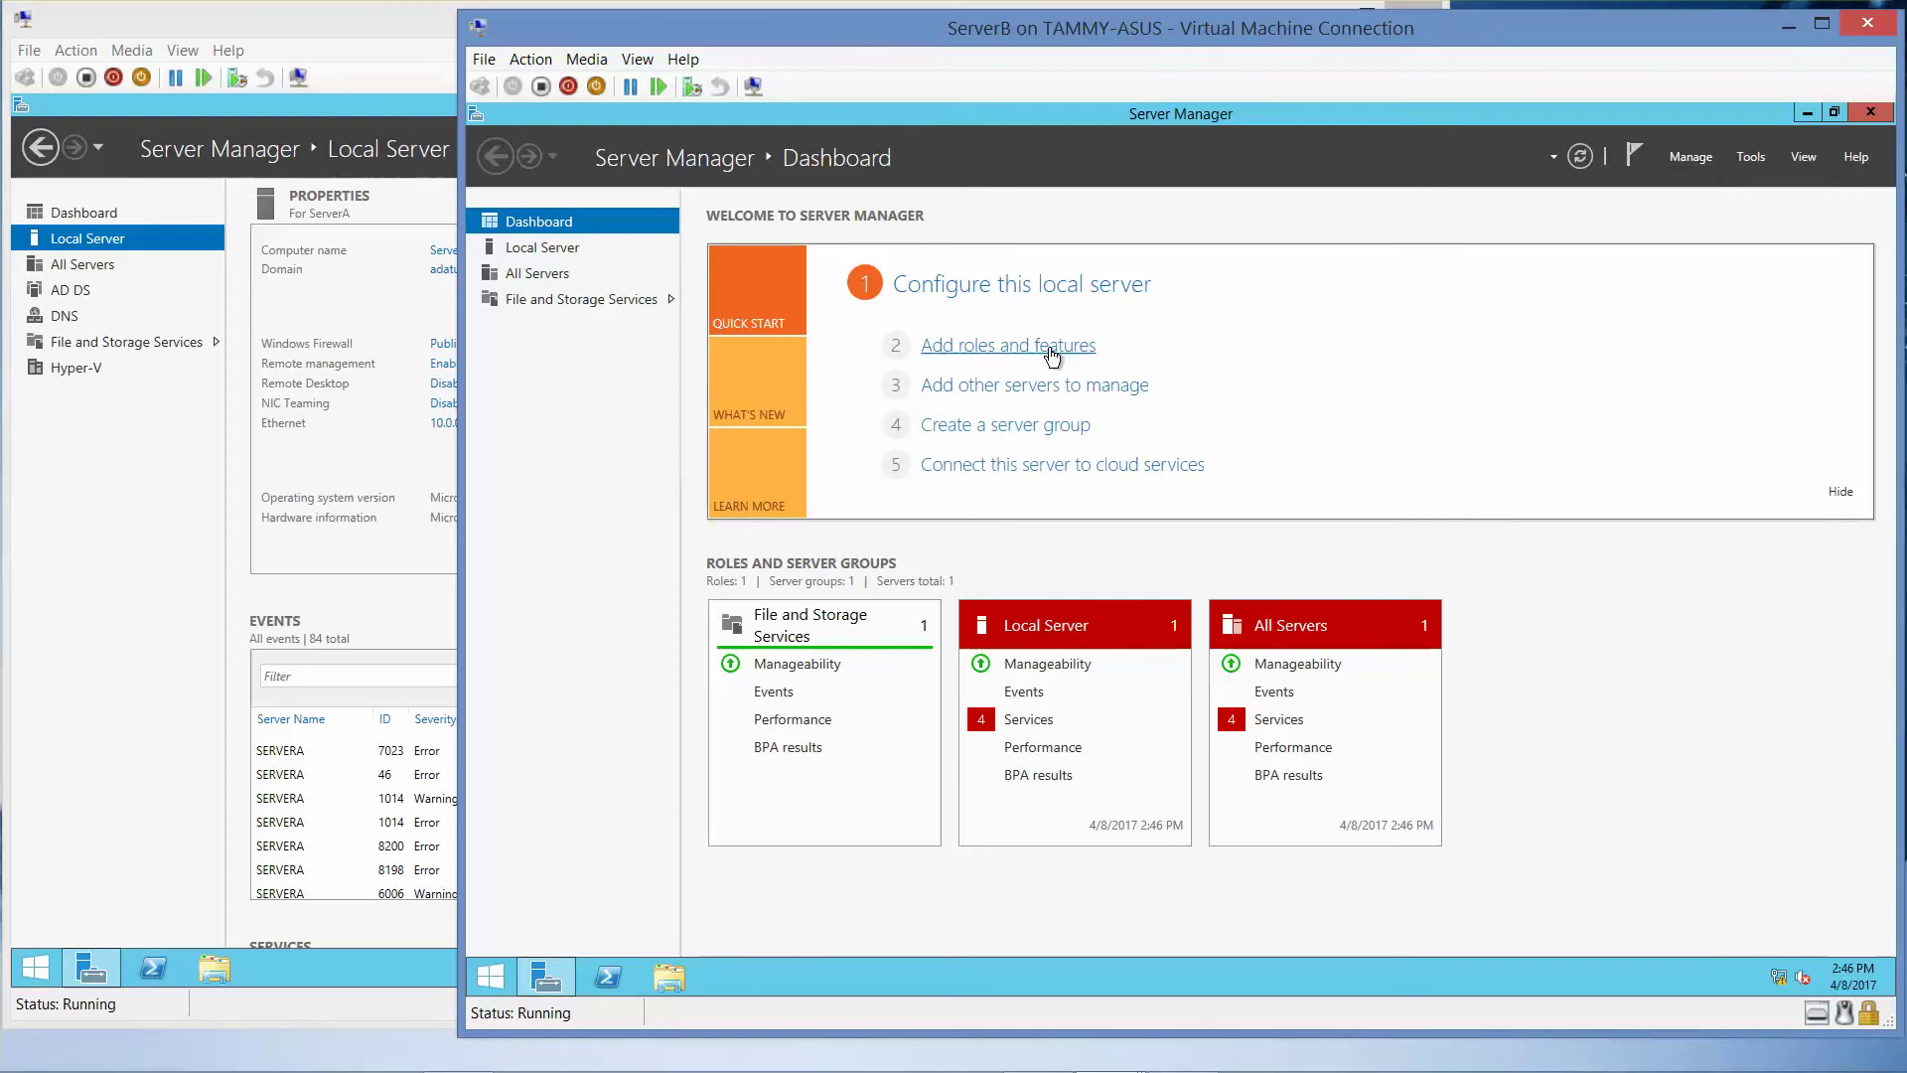
{"action": "left_click", "coordinate": [1052, 348]}
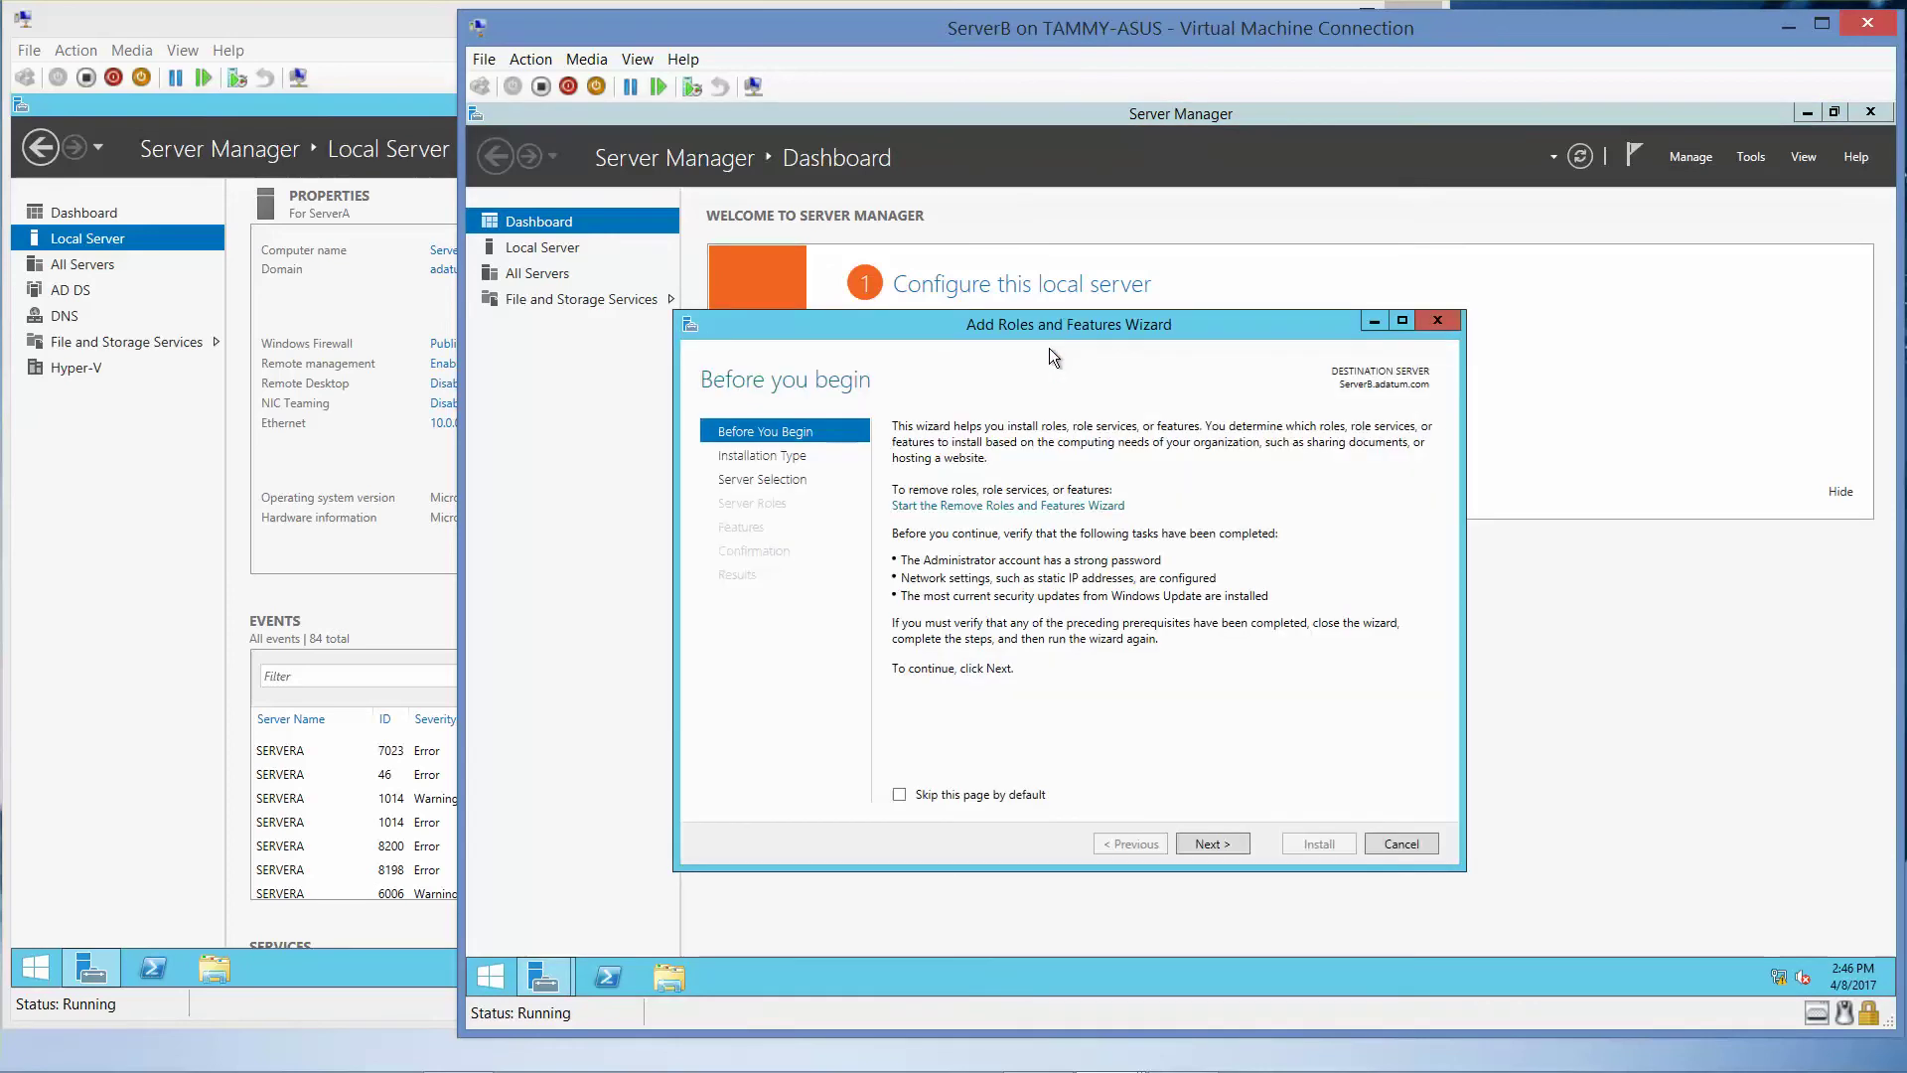
{"action": "left_click", "coordinate": [1212, 844]}
{"action": "left_click", "coordinate": [1212, 844]}
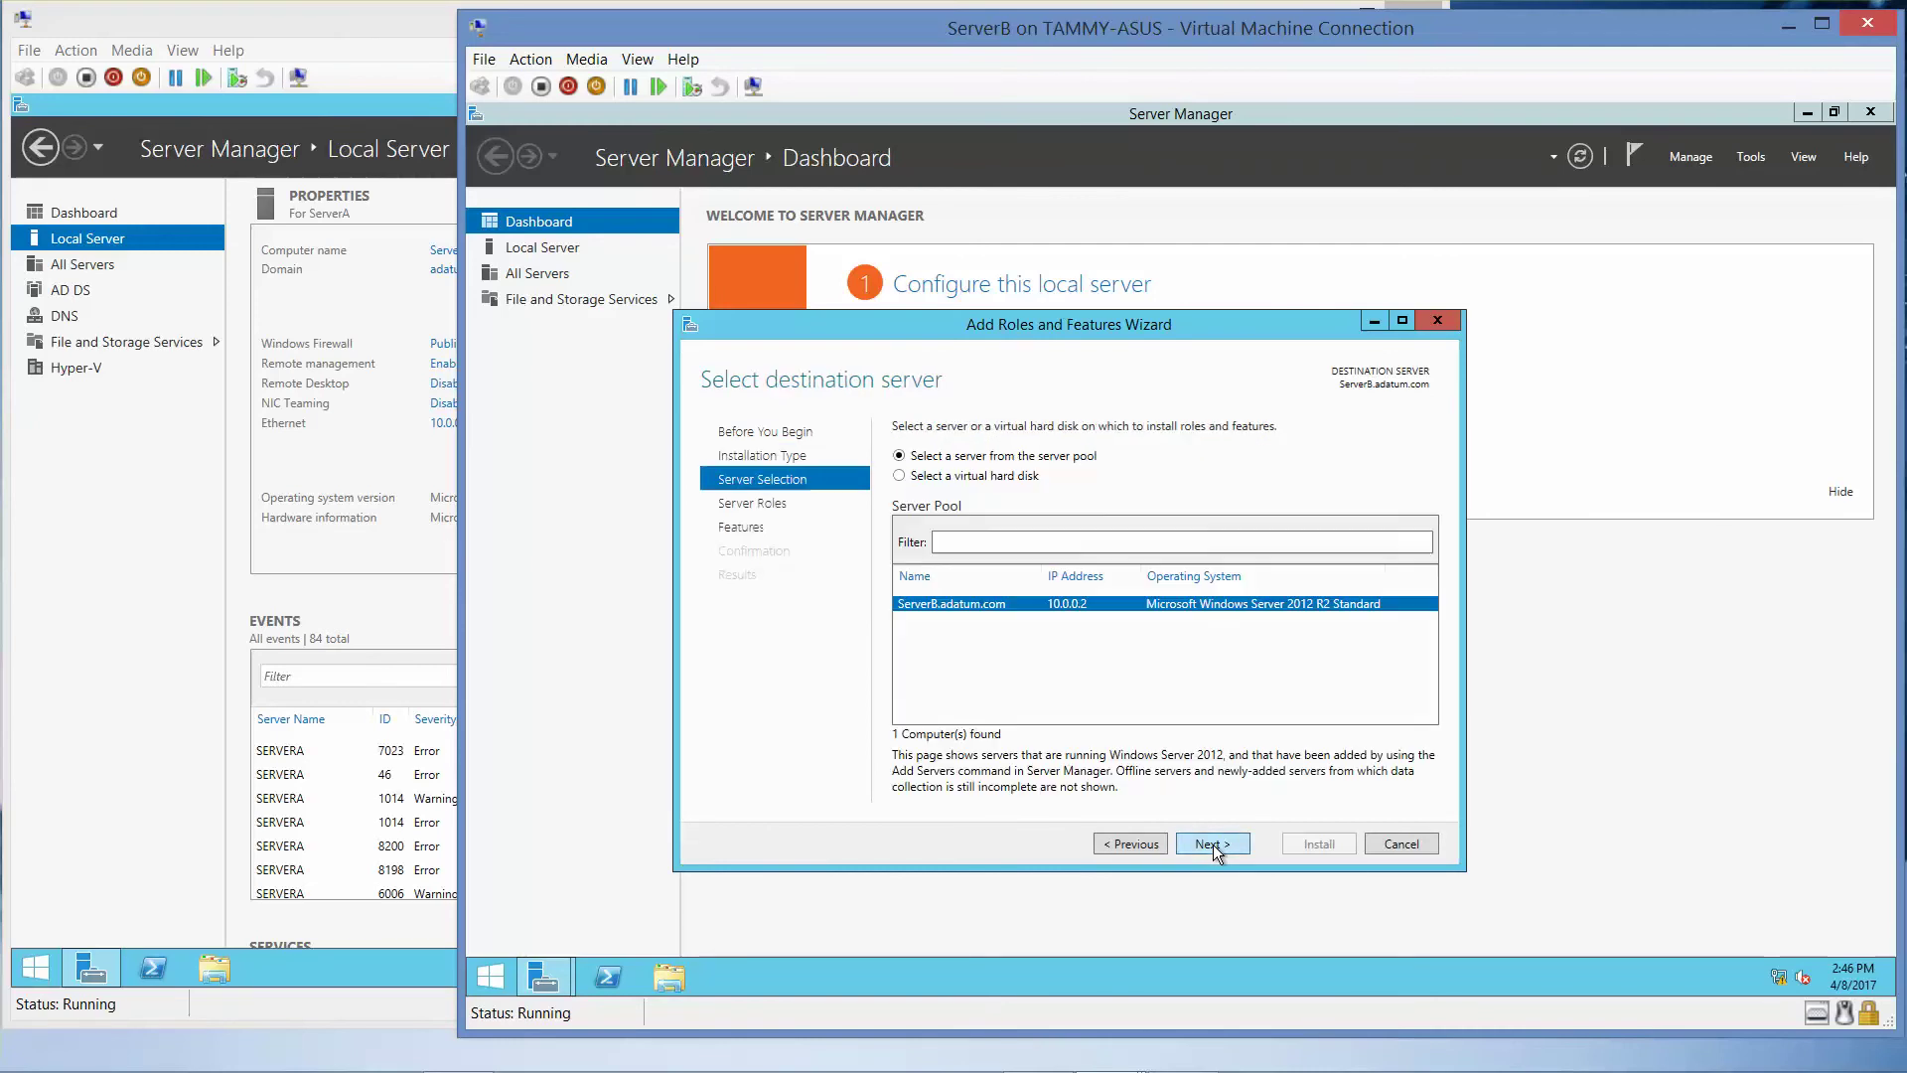
{"action": "left_click", "coordinate": [1213, 845]}
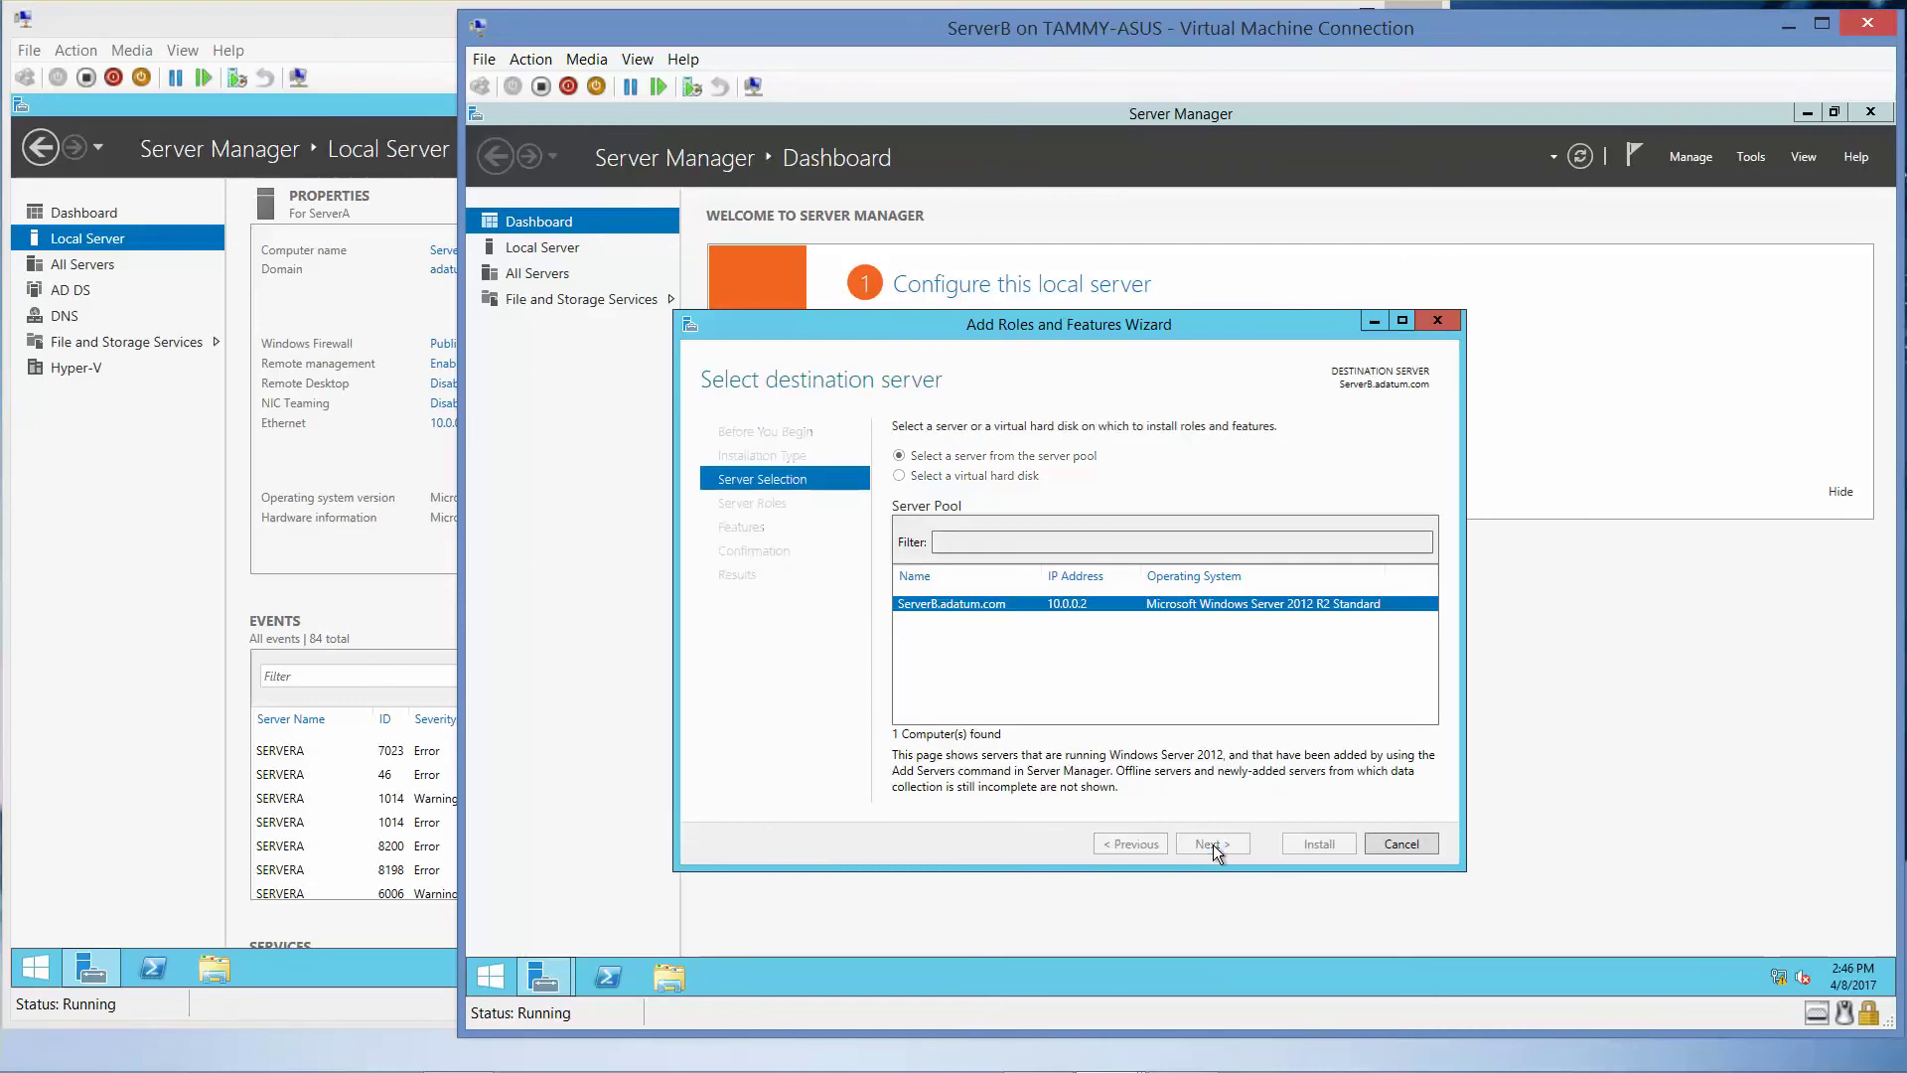
{"action": "left_click", "coordinate": [1213, 844]}
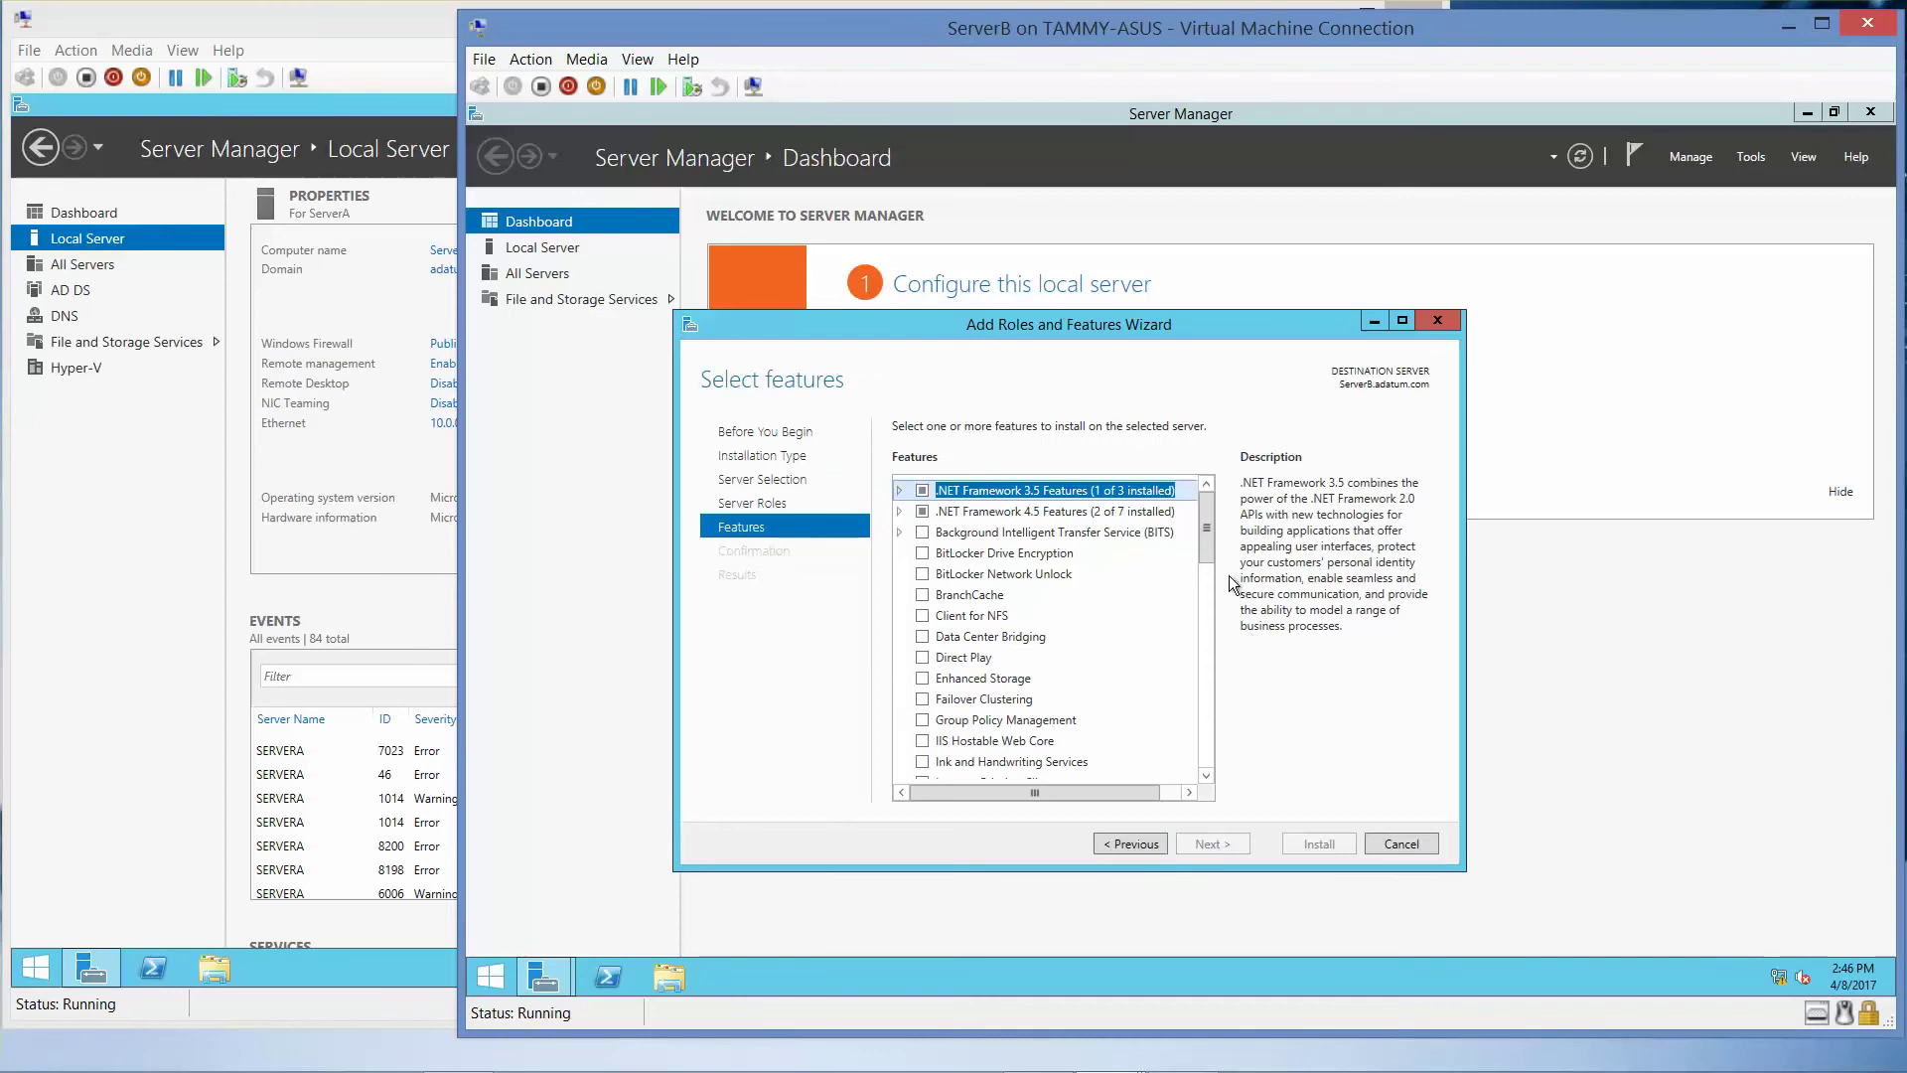
{"action": "left_click_drag", "start_coordinate": [1208, 534], "coordinate": [1219, 742]}
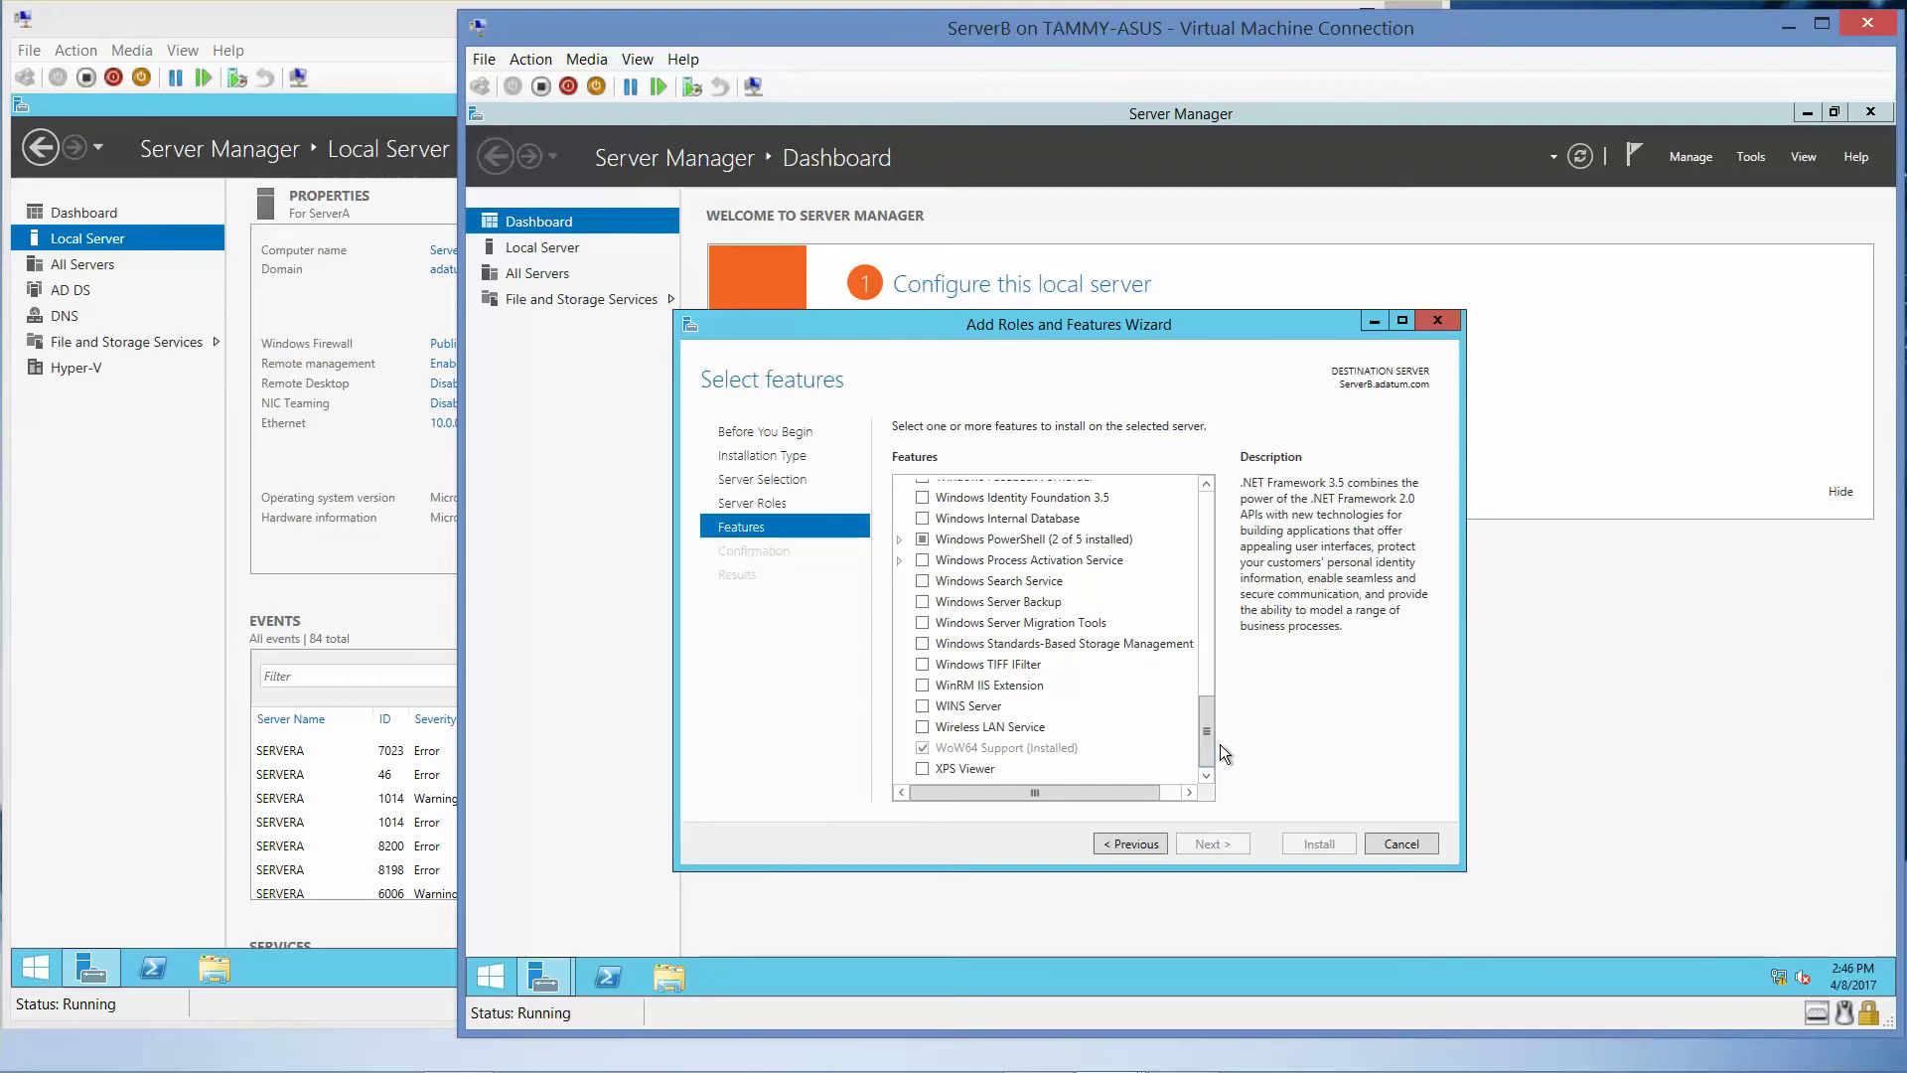
{"action": "mouse_move", "coordinate": [1196, 1068]}
{"action": "left_click", "coordinate": [1117, 844]}
{"action": "left_click_drag", "start_coordinate": [1210, 605], "coordinate": [1212, 705]}
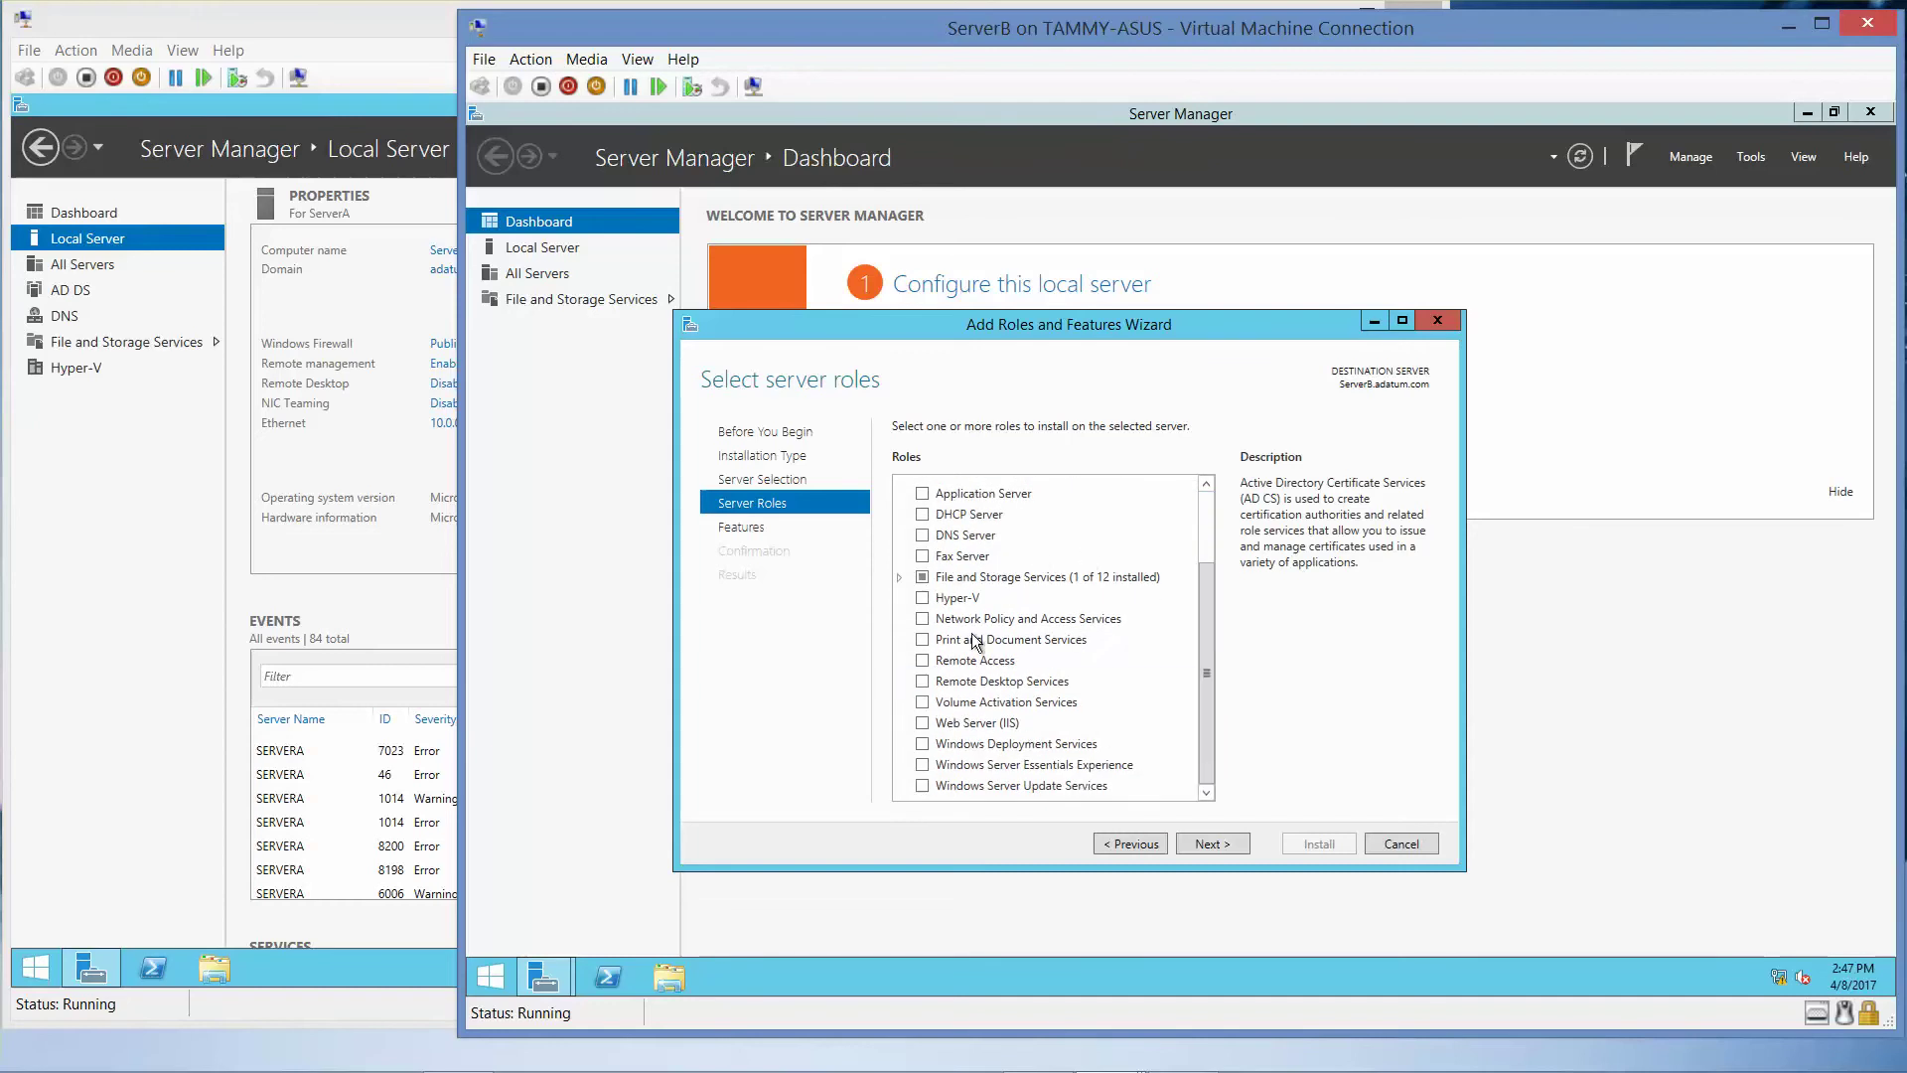
- Select Web Server (IIS) with its required management tools
{"action": "left_click", "coordinate": [928, 725]}
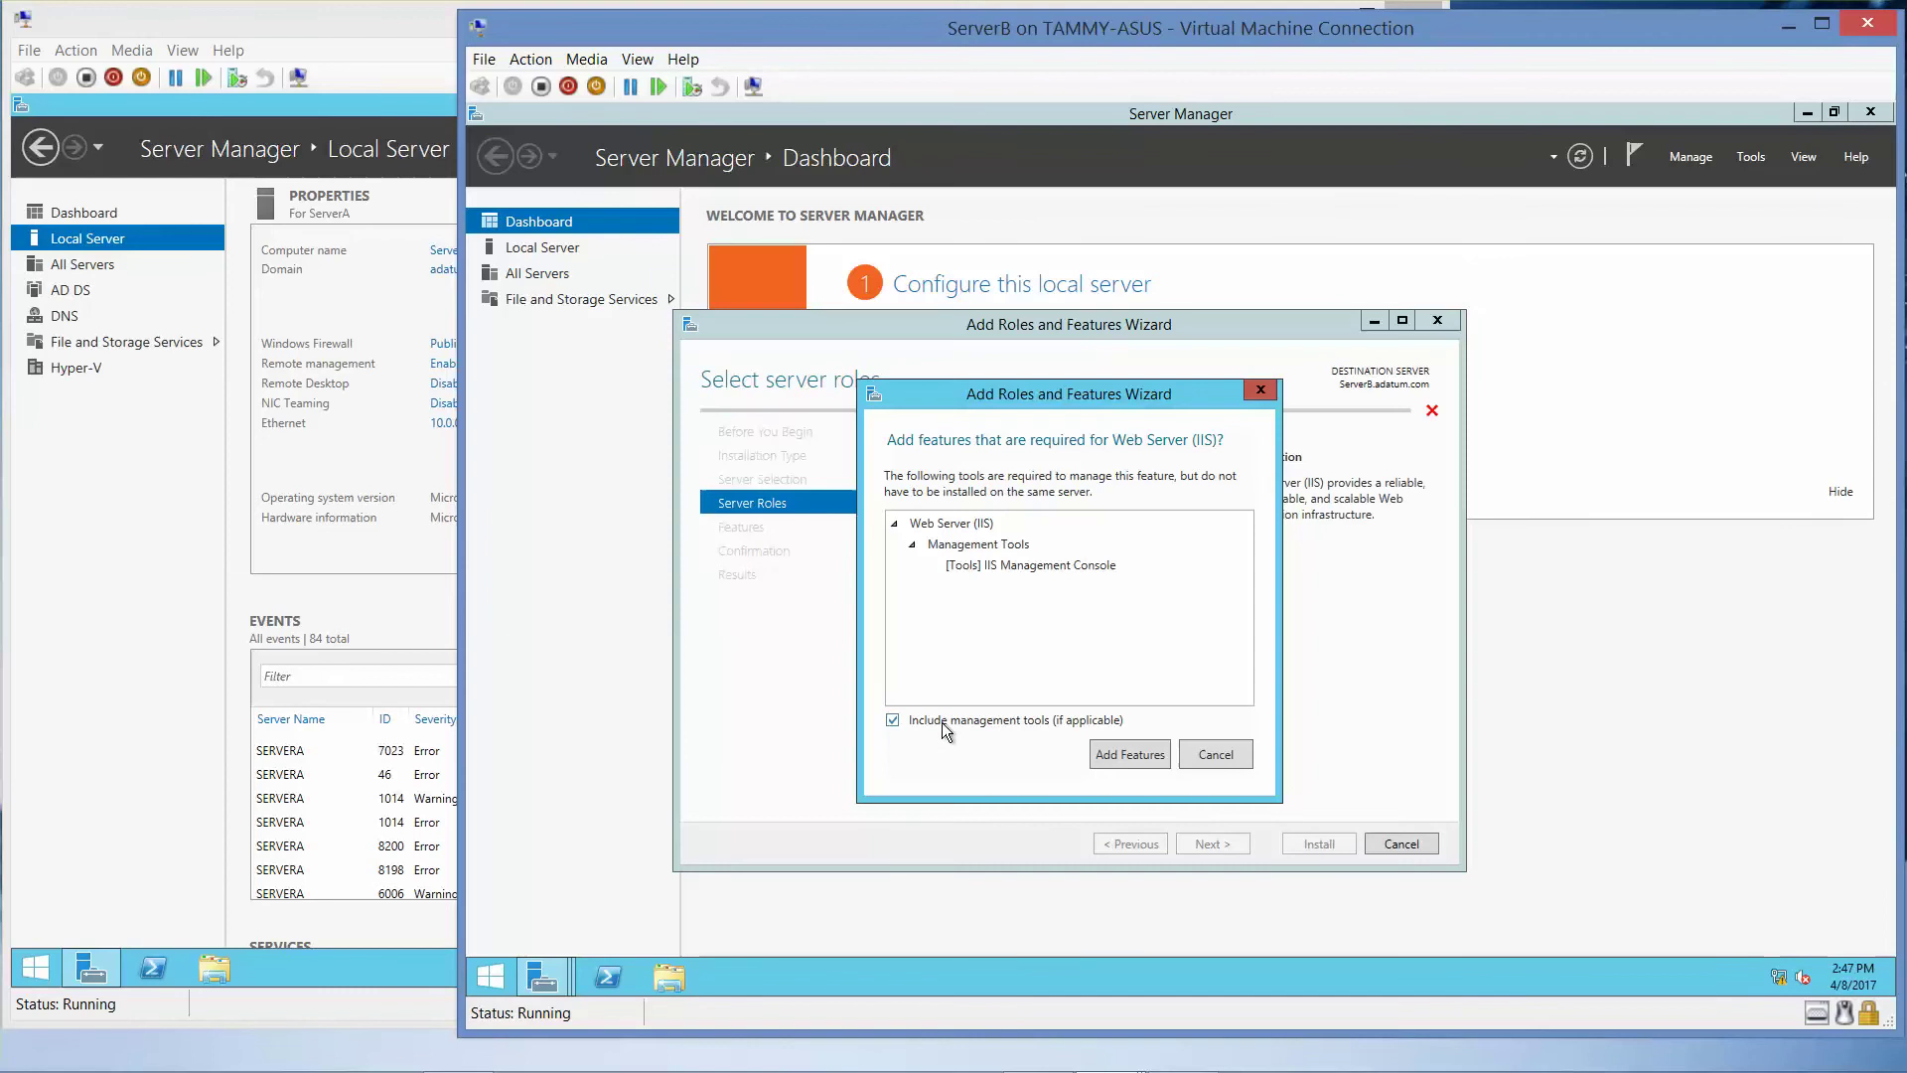
{"action": "left_click", "coordinate": [1141, 752]}
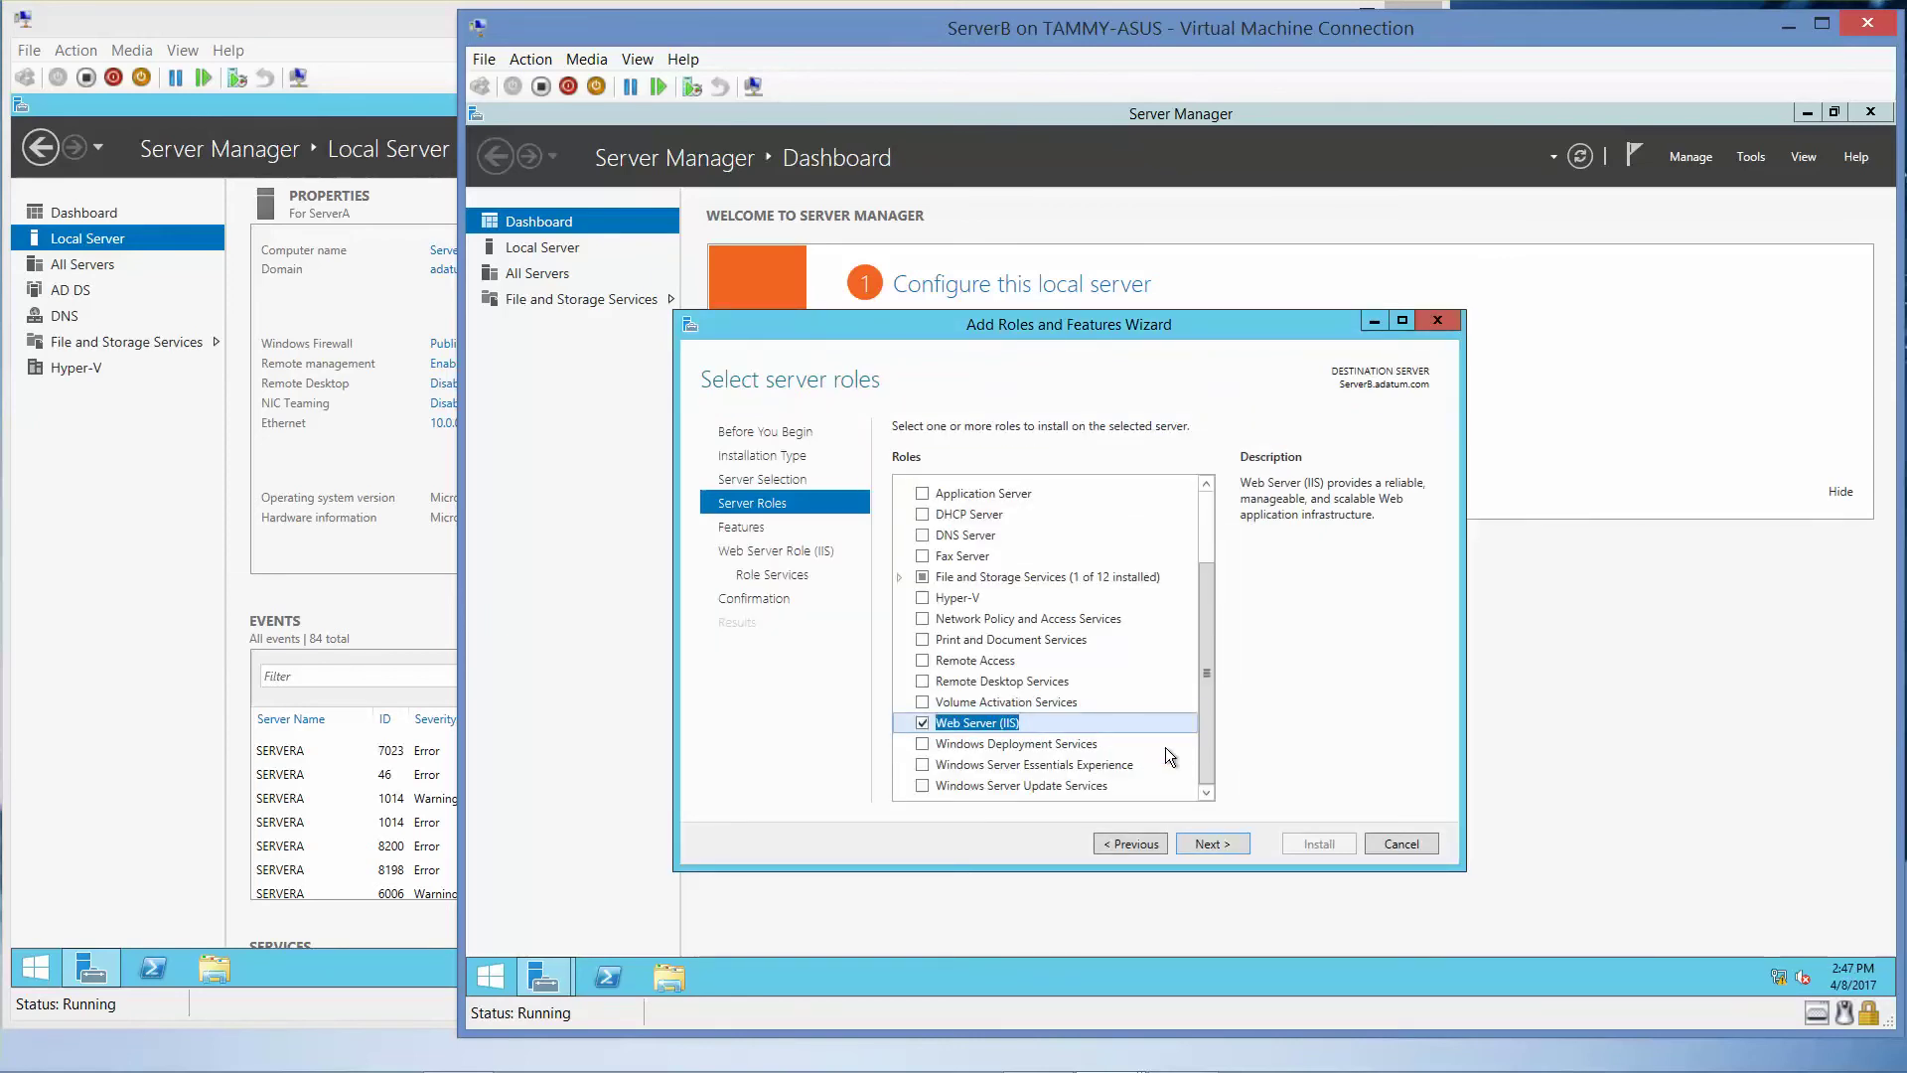
{"action": "left_click", "coordinate": [1210, 845]}
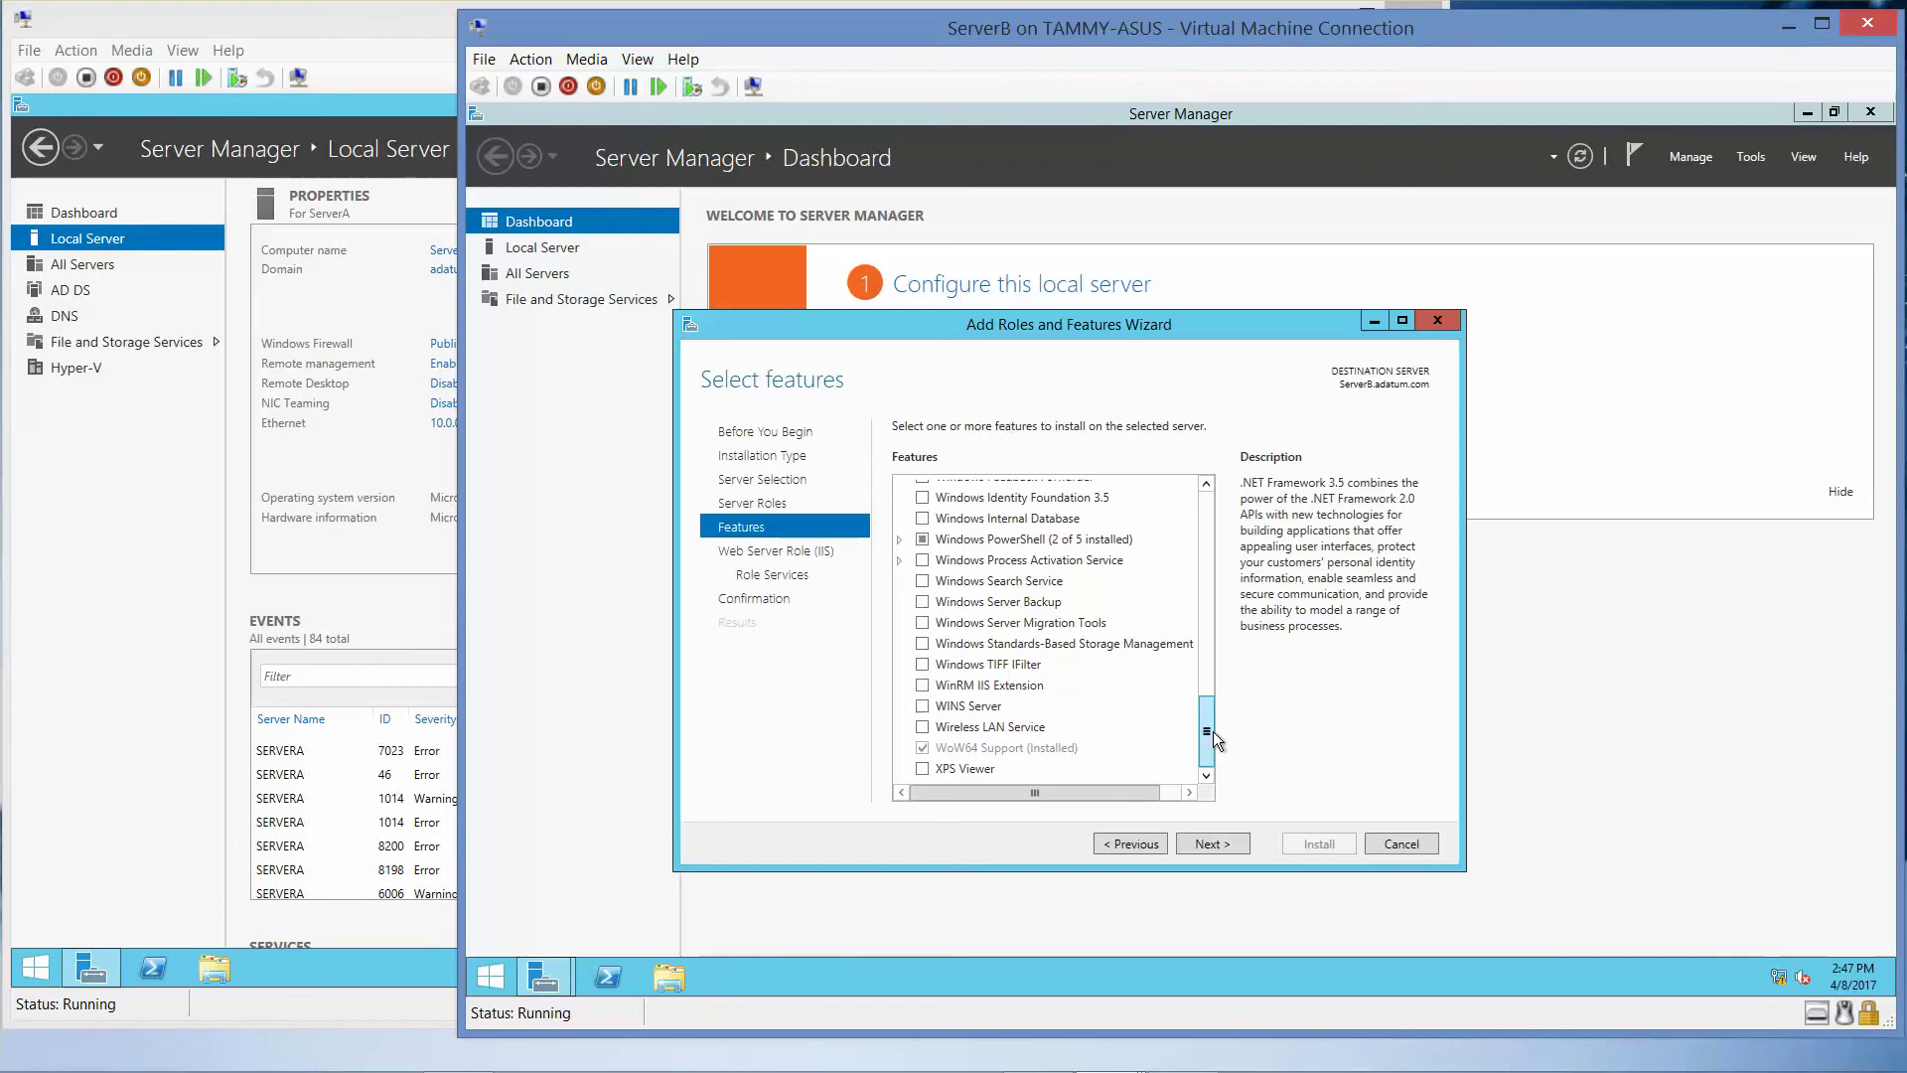
- Add Group Policy Management, Internet Printing Client and Windows Server Backup features
{"action": "left_click_drag", "start_coordinate": [1213, 731], "coordinate": [1177, 532]}
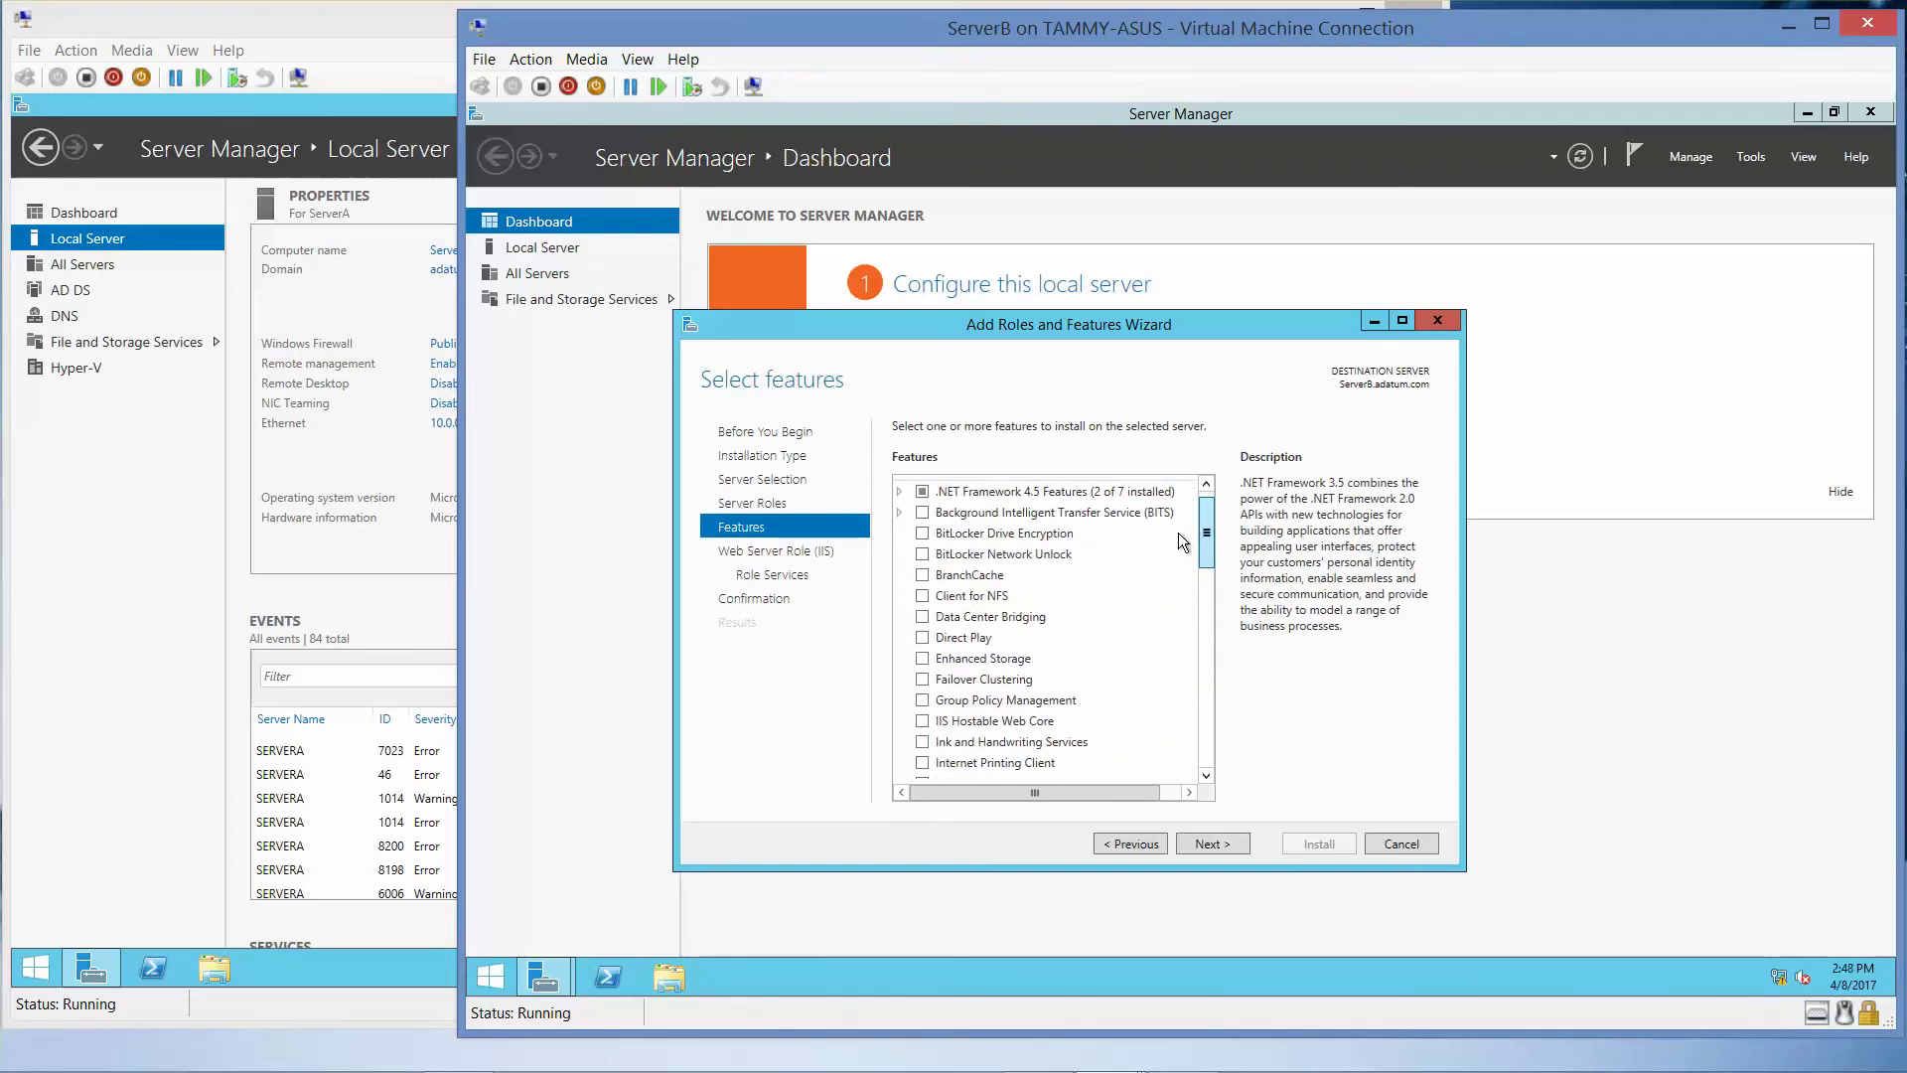
{"action": "left_click", "coordinate": [925, 697]}
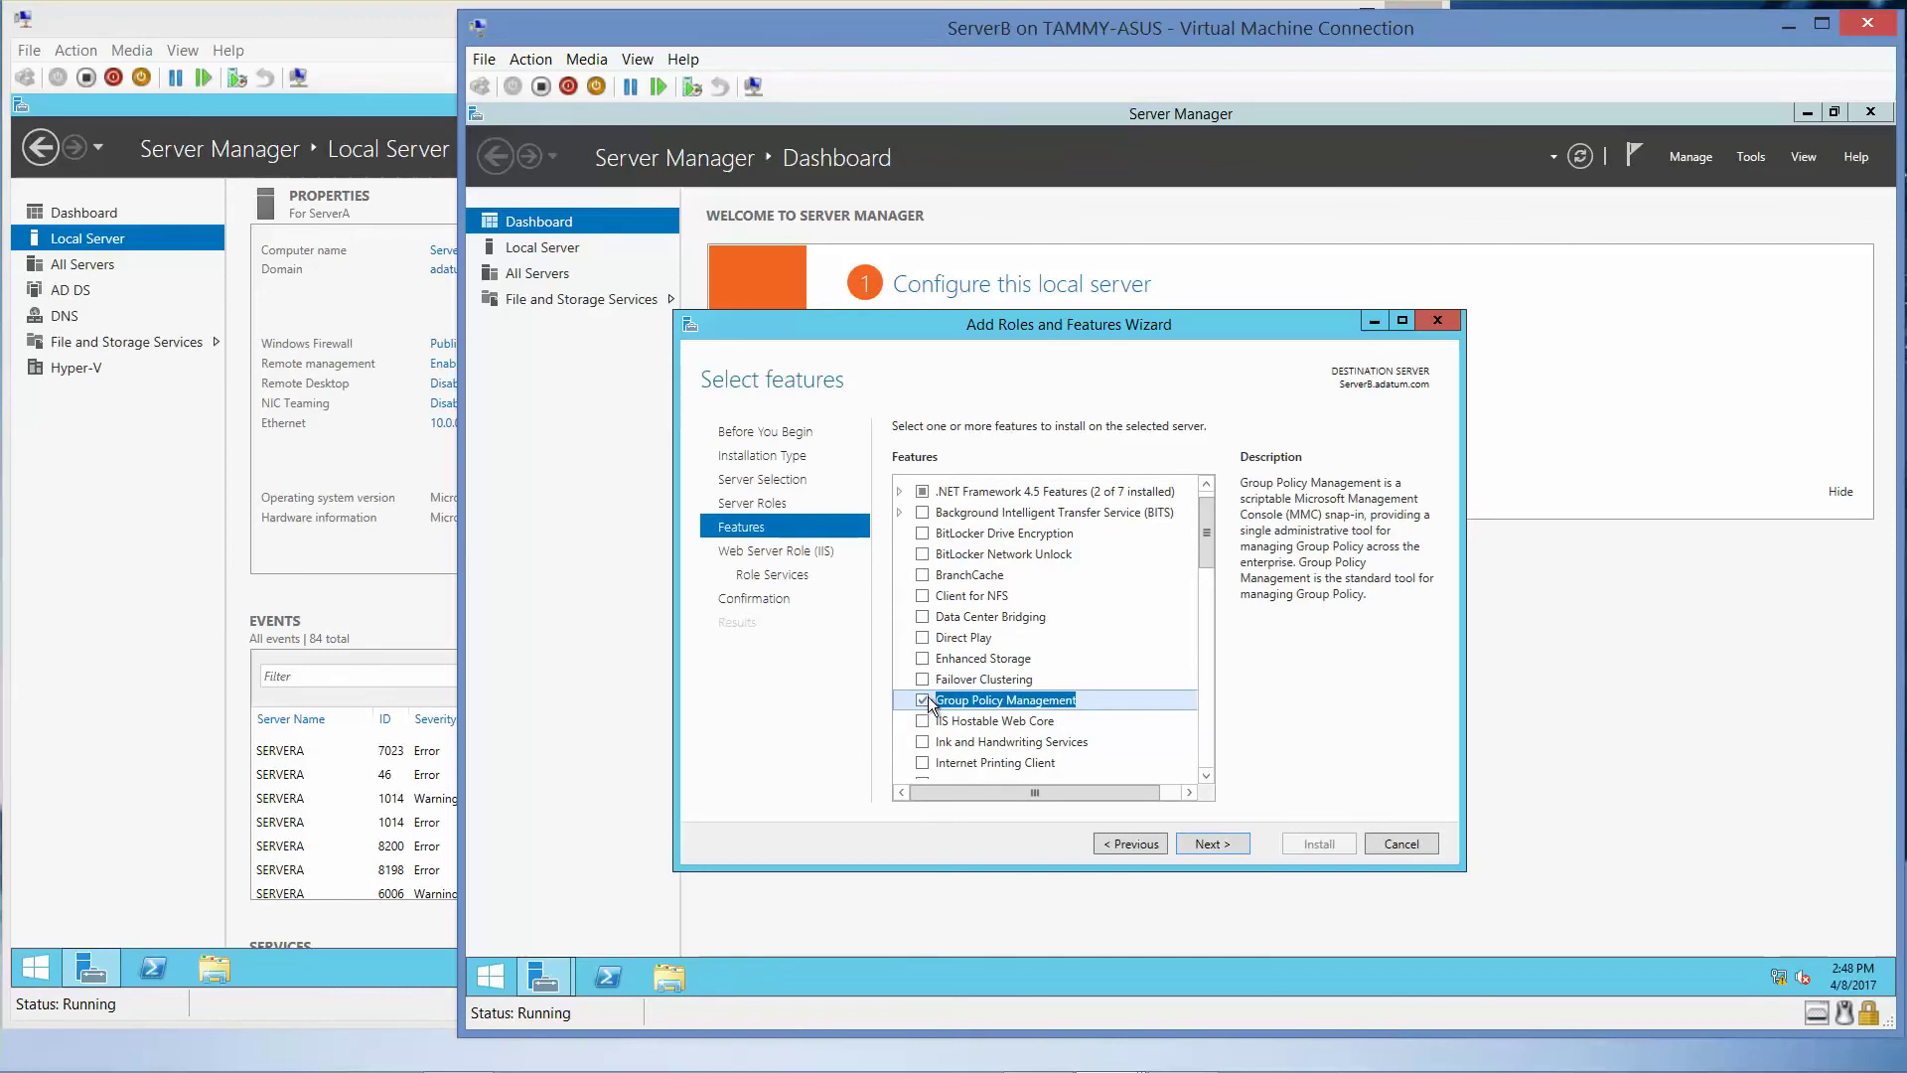
{"action": "left_click", "coordinate": [922, 763]}
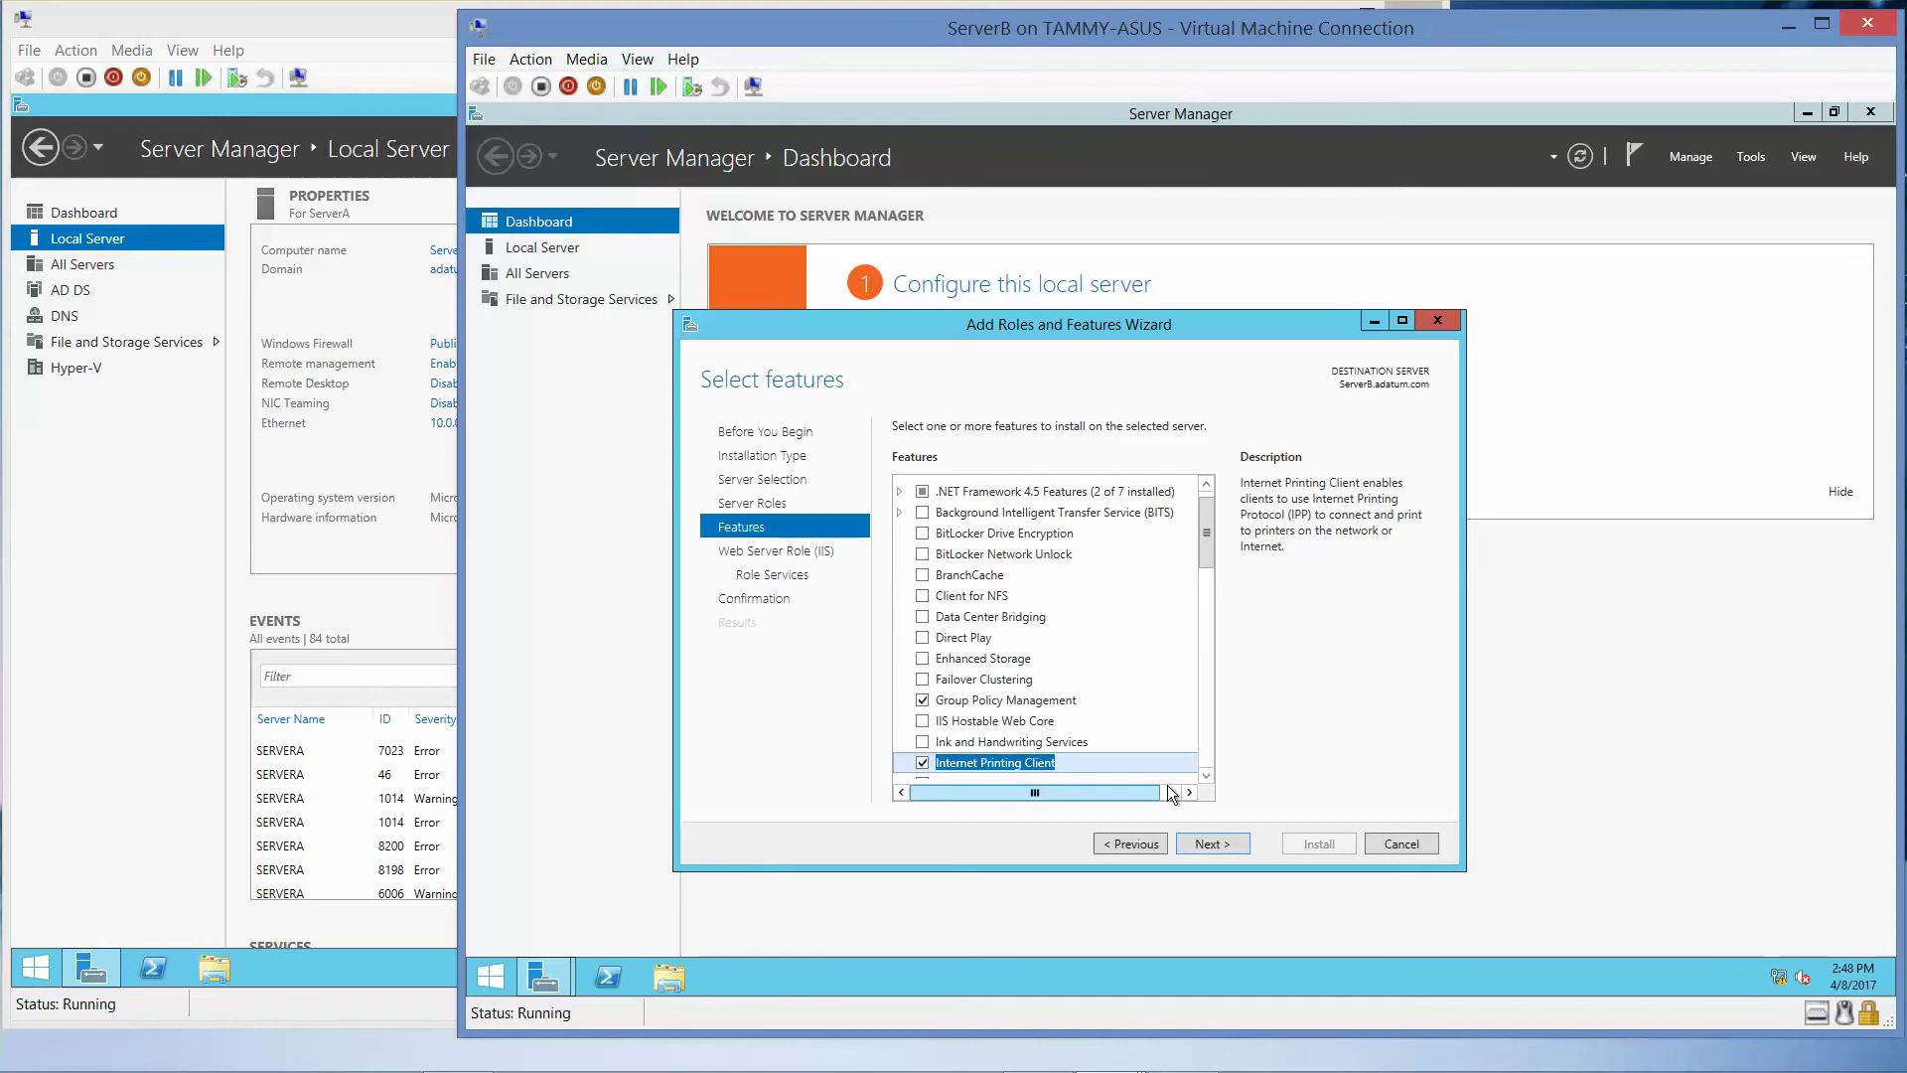
{"action": "left_click", "coordinate": [1206, 775]}
{"action": "left_click", "coordinate": [1206, 775]}
{"action": "left_click", "coordinate": [1206, 774]}
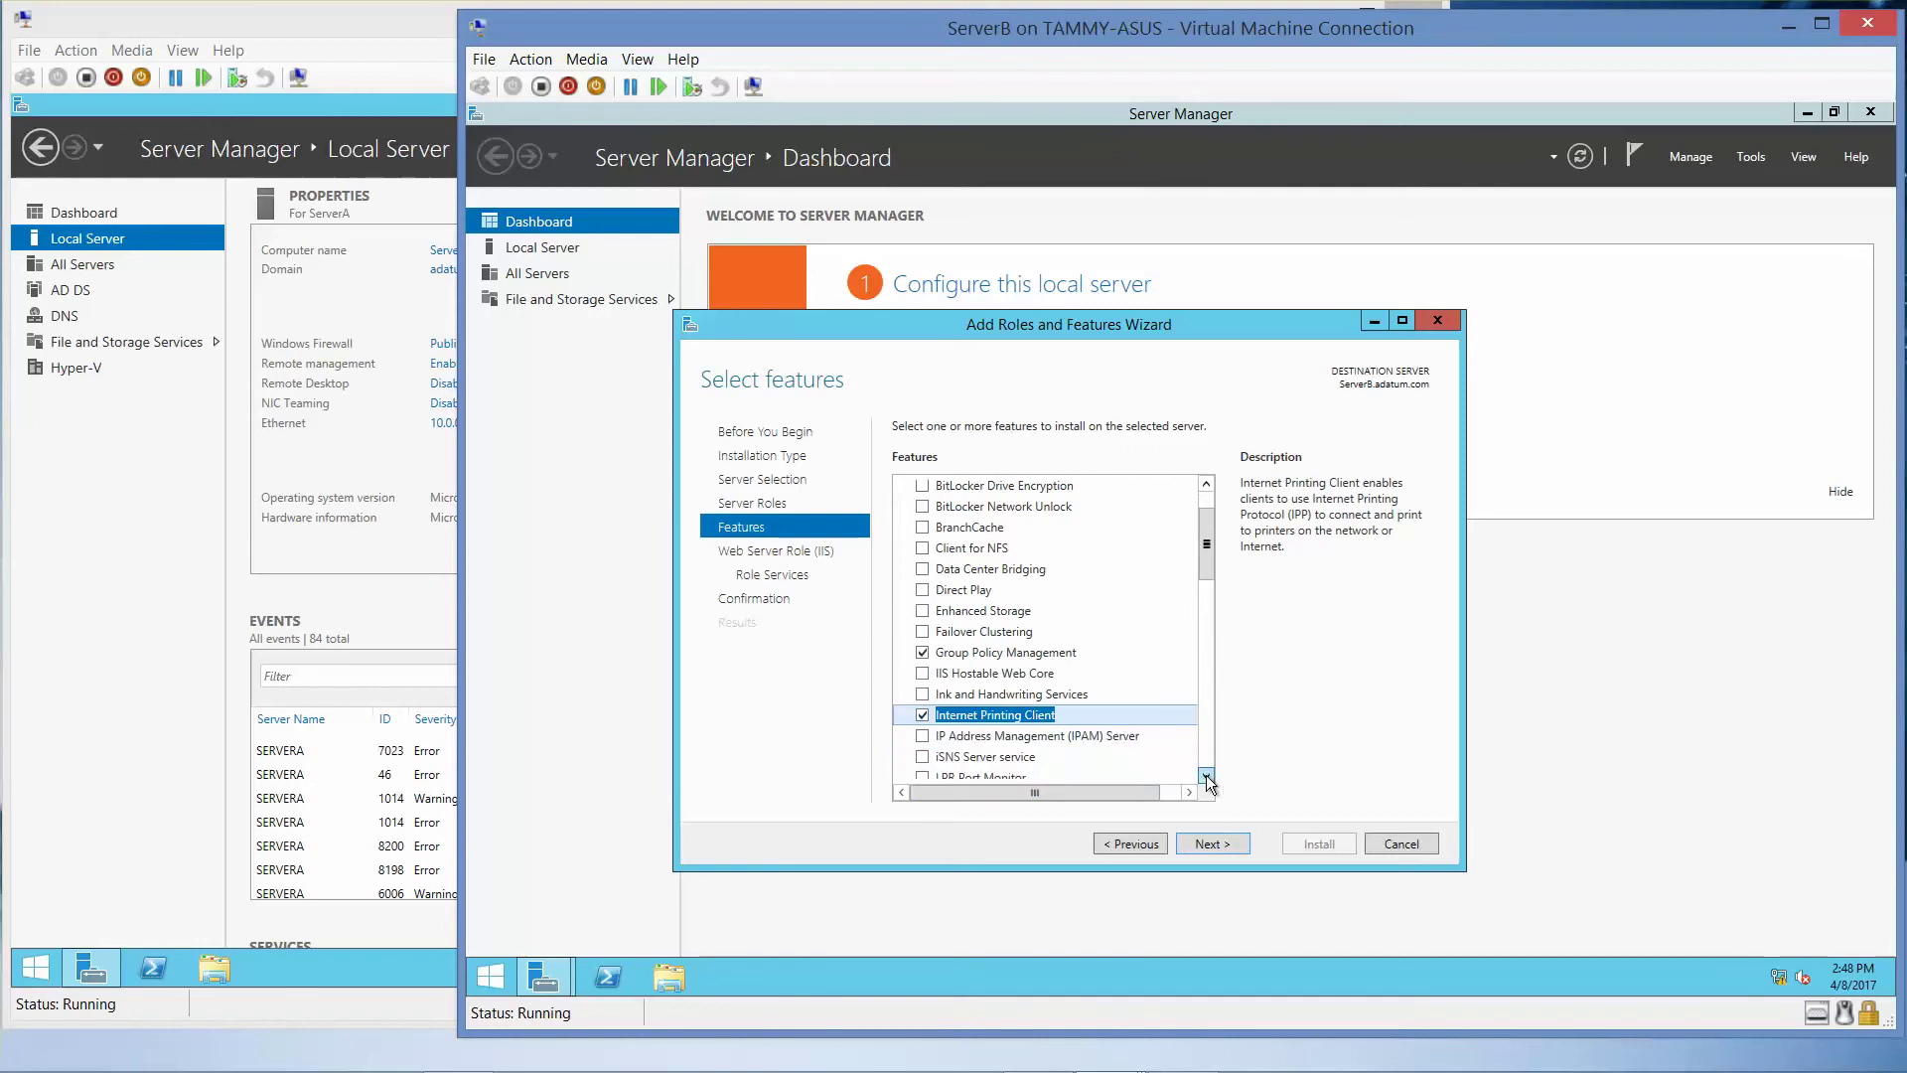
{"action": "left_click_drag", "start_coordinate": [1212, 558], "coordinate": [1224, 764]}
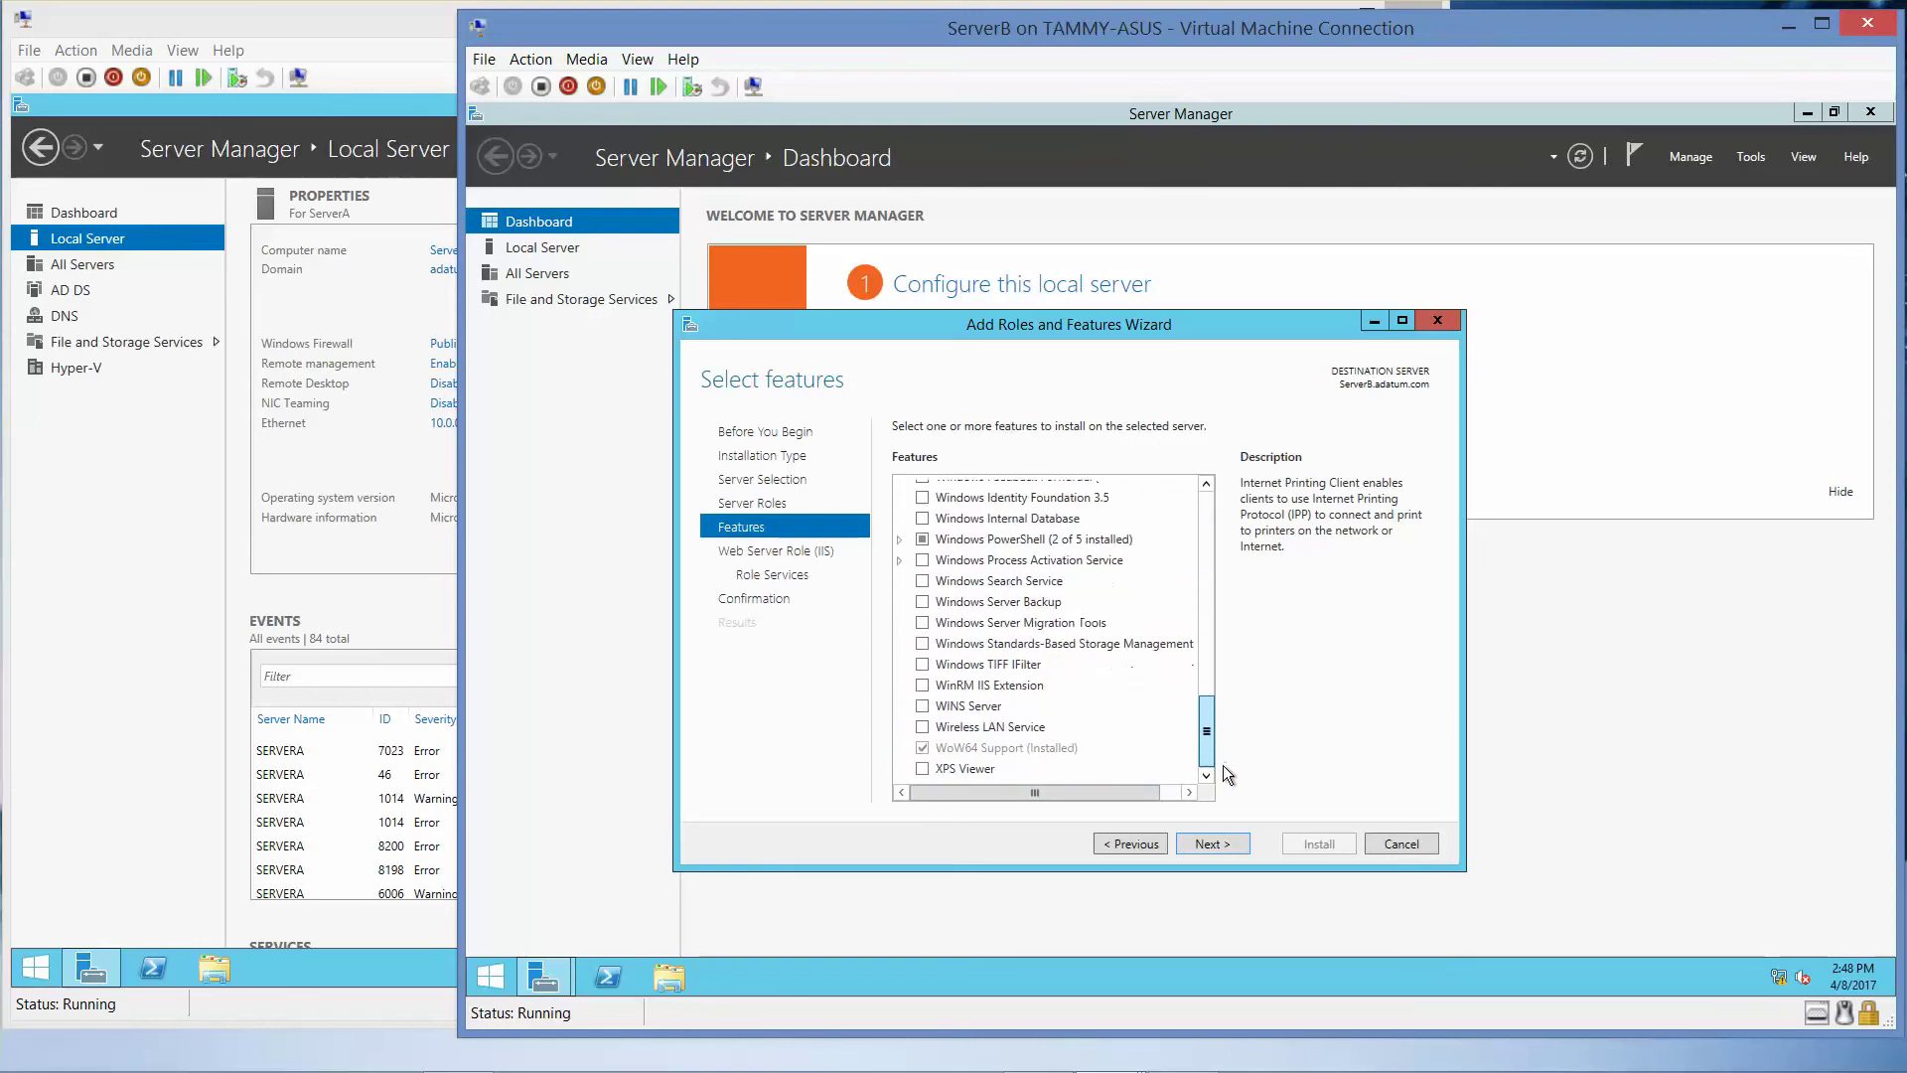
{"action": "left_click", "coordinate": [922, 600]}
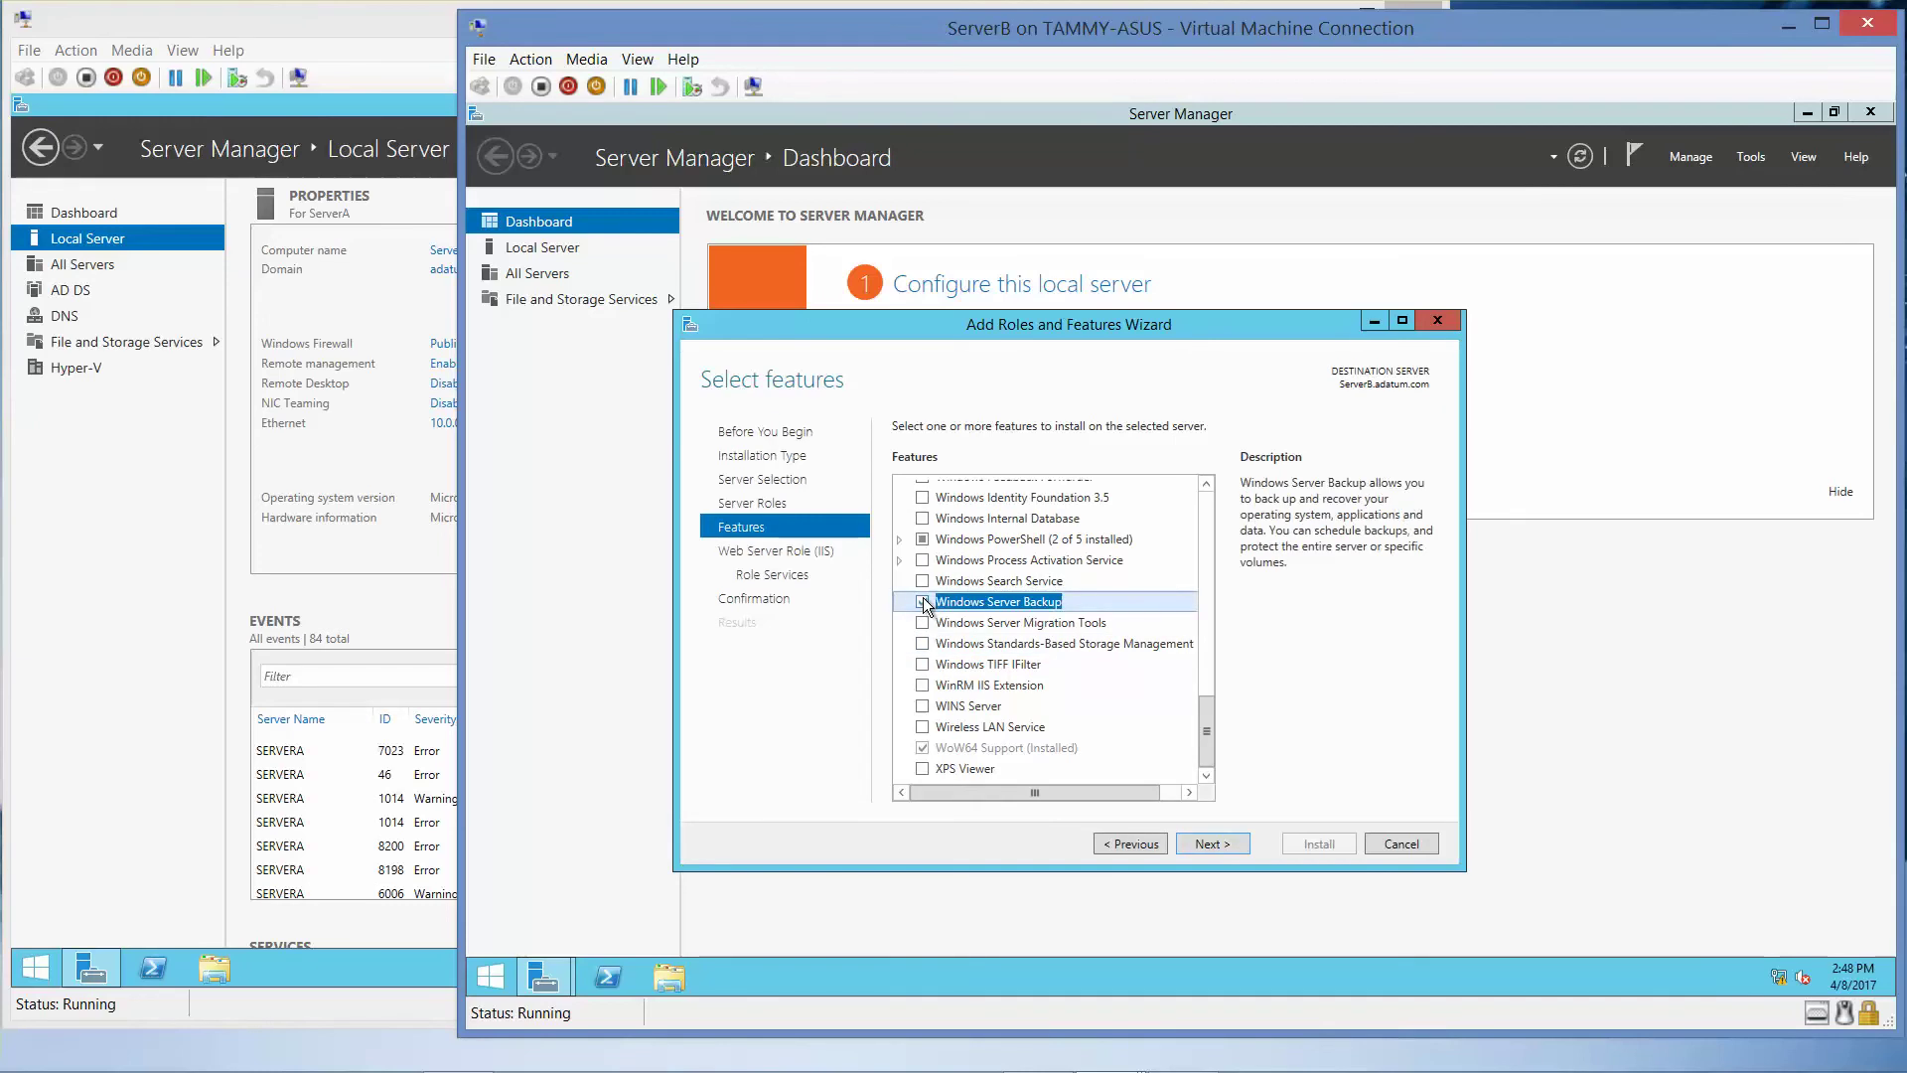
{"action": "left_click", "coordinate": [922, 601]}
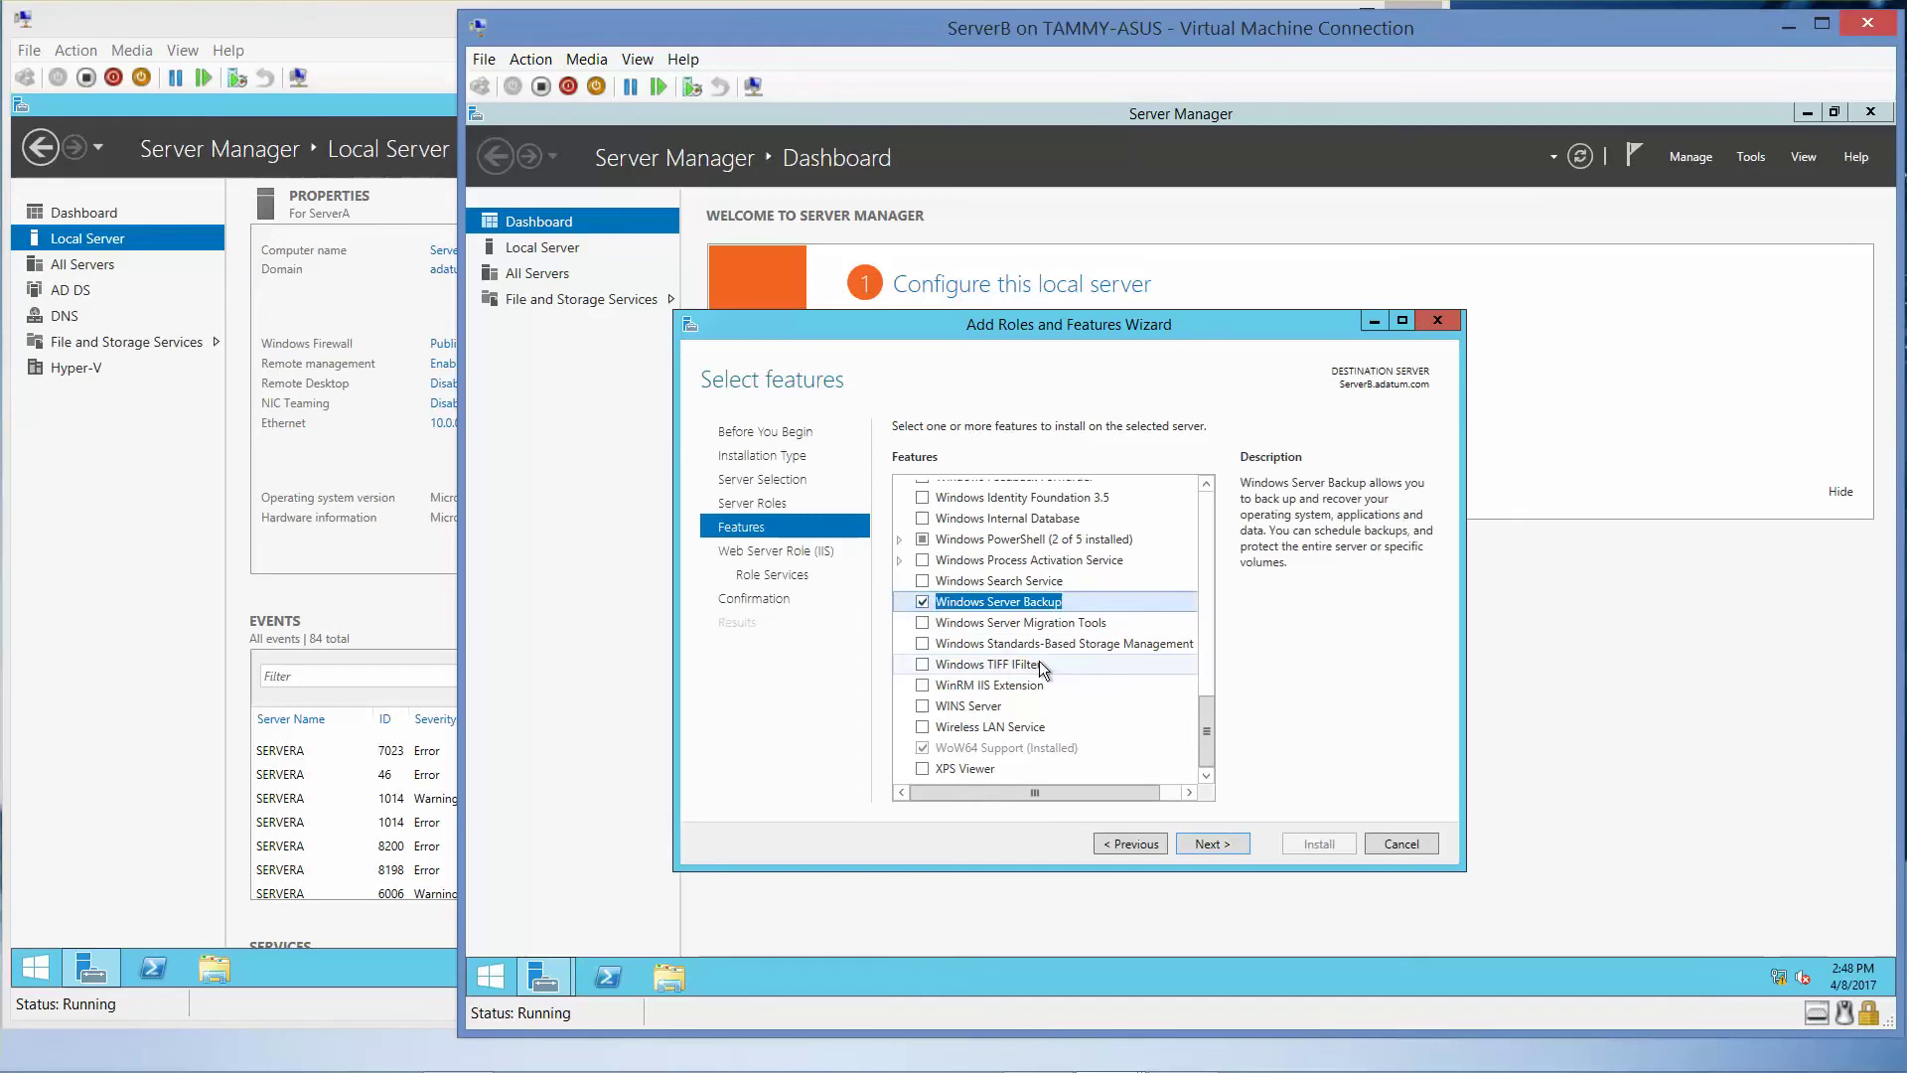
{"action": "left_click", "coordinate": [1209, 844]}
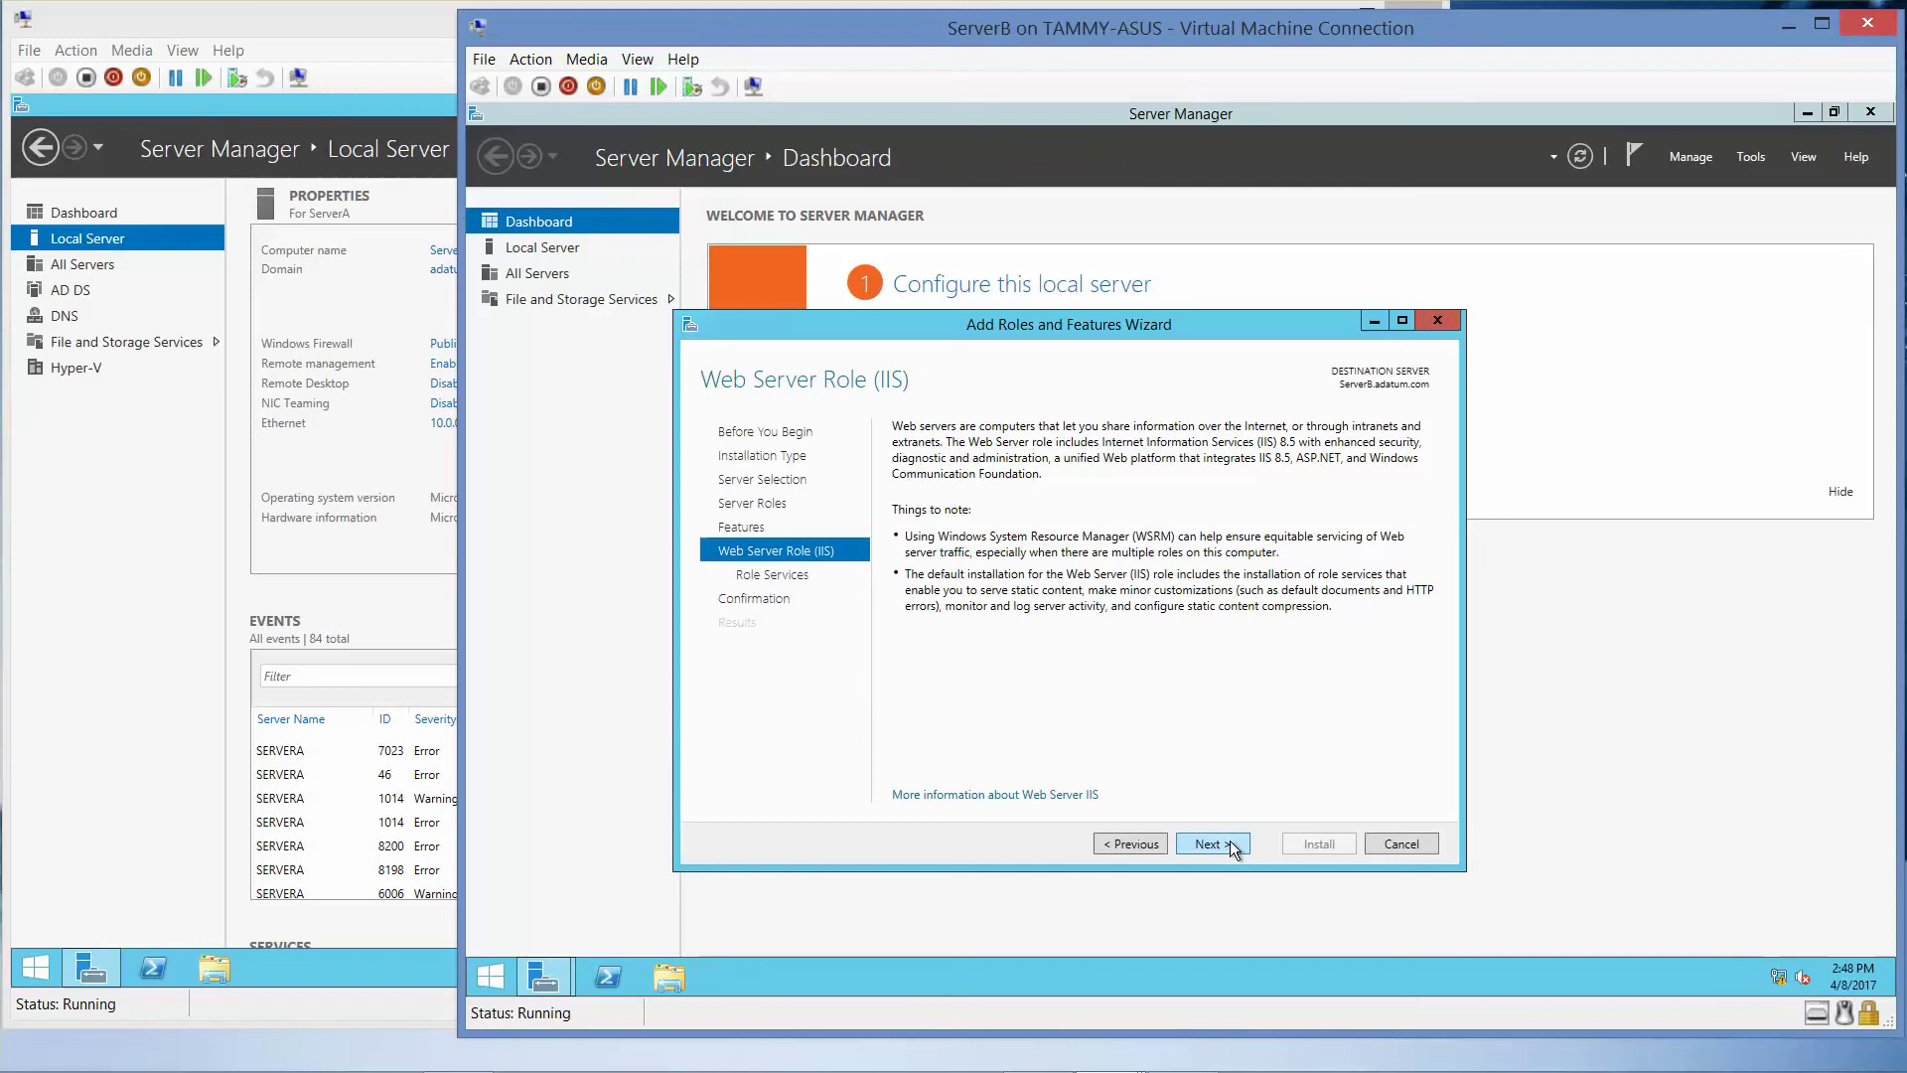
- Keep the default IIS role services and install the selected roles and features on ServerB
{"action": "left_click", "coordinate": [1229, 843]}
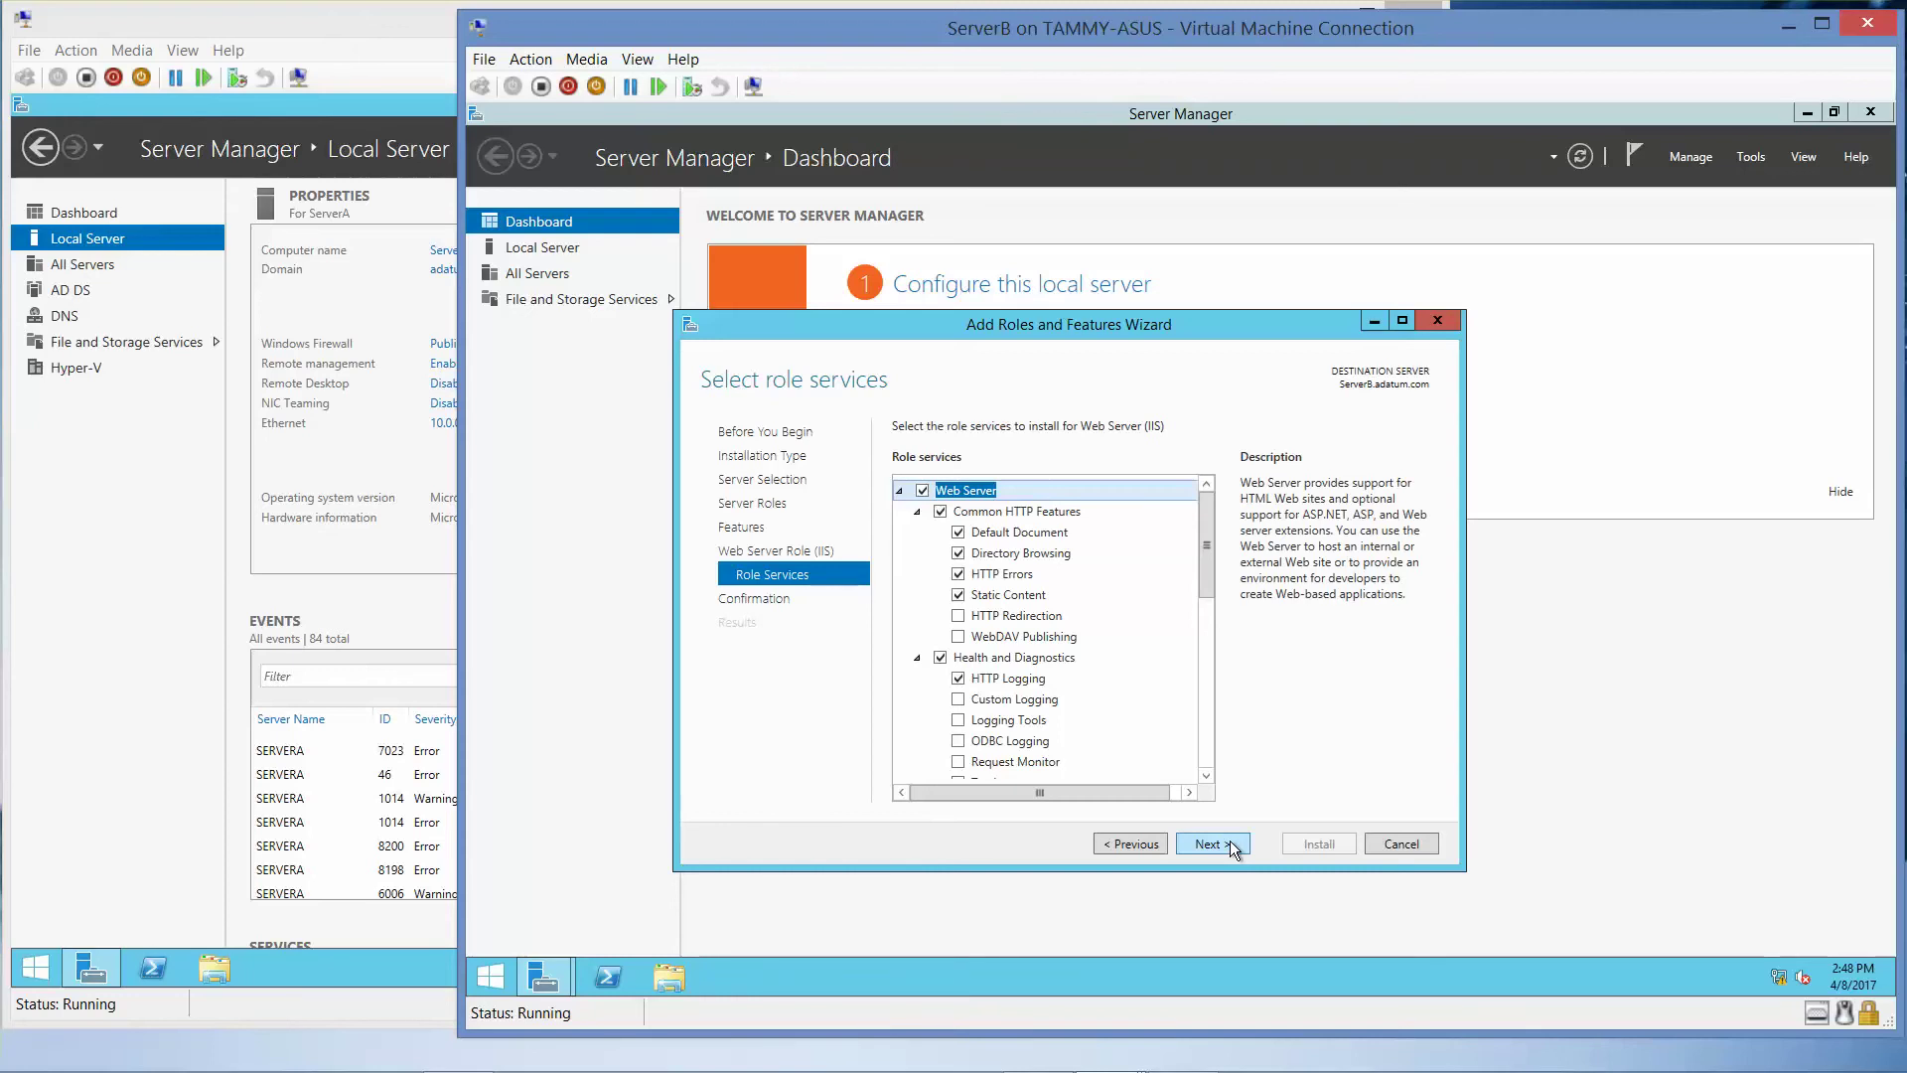
{"action": "left_click", "coordinate": [1210, 843]}
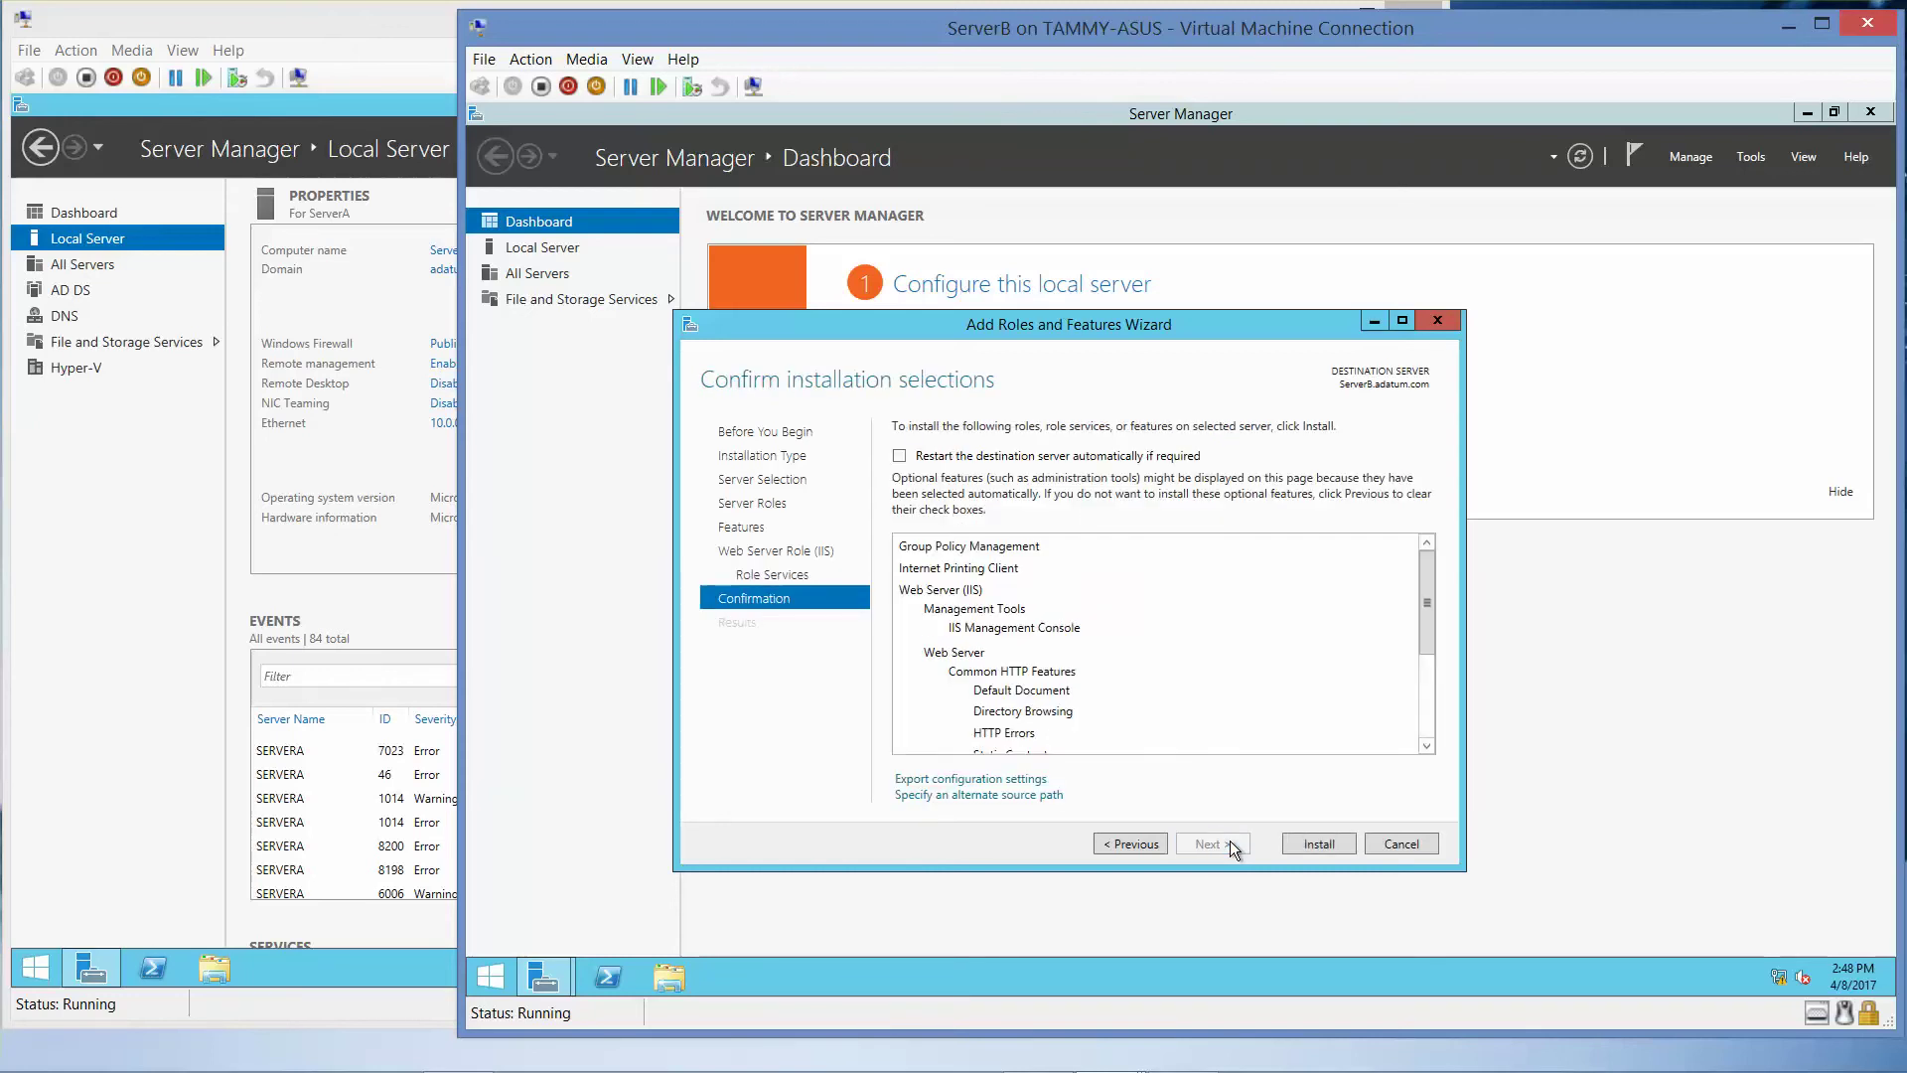
{"action": "left_click", "coordinate": [1301, 844]}
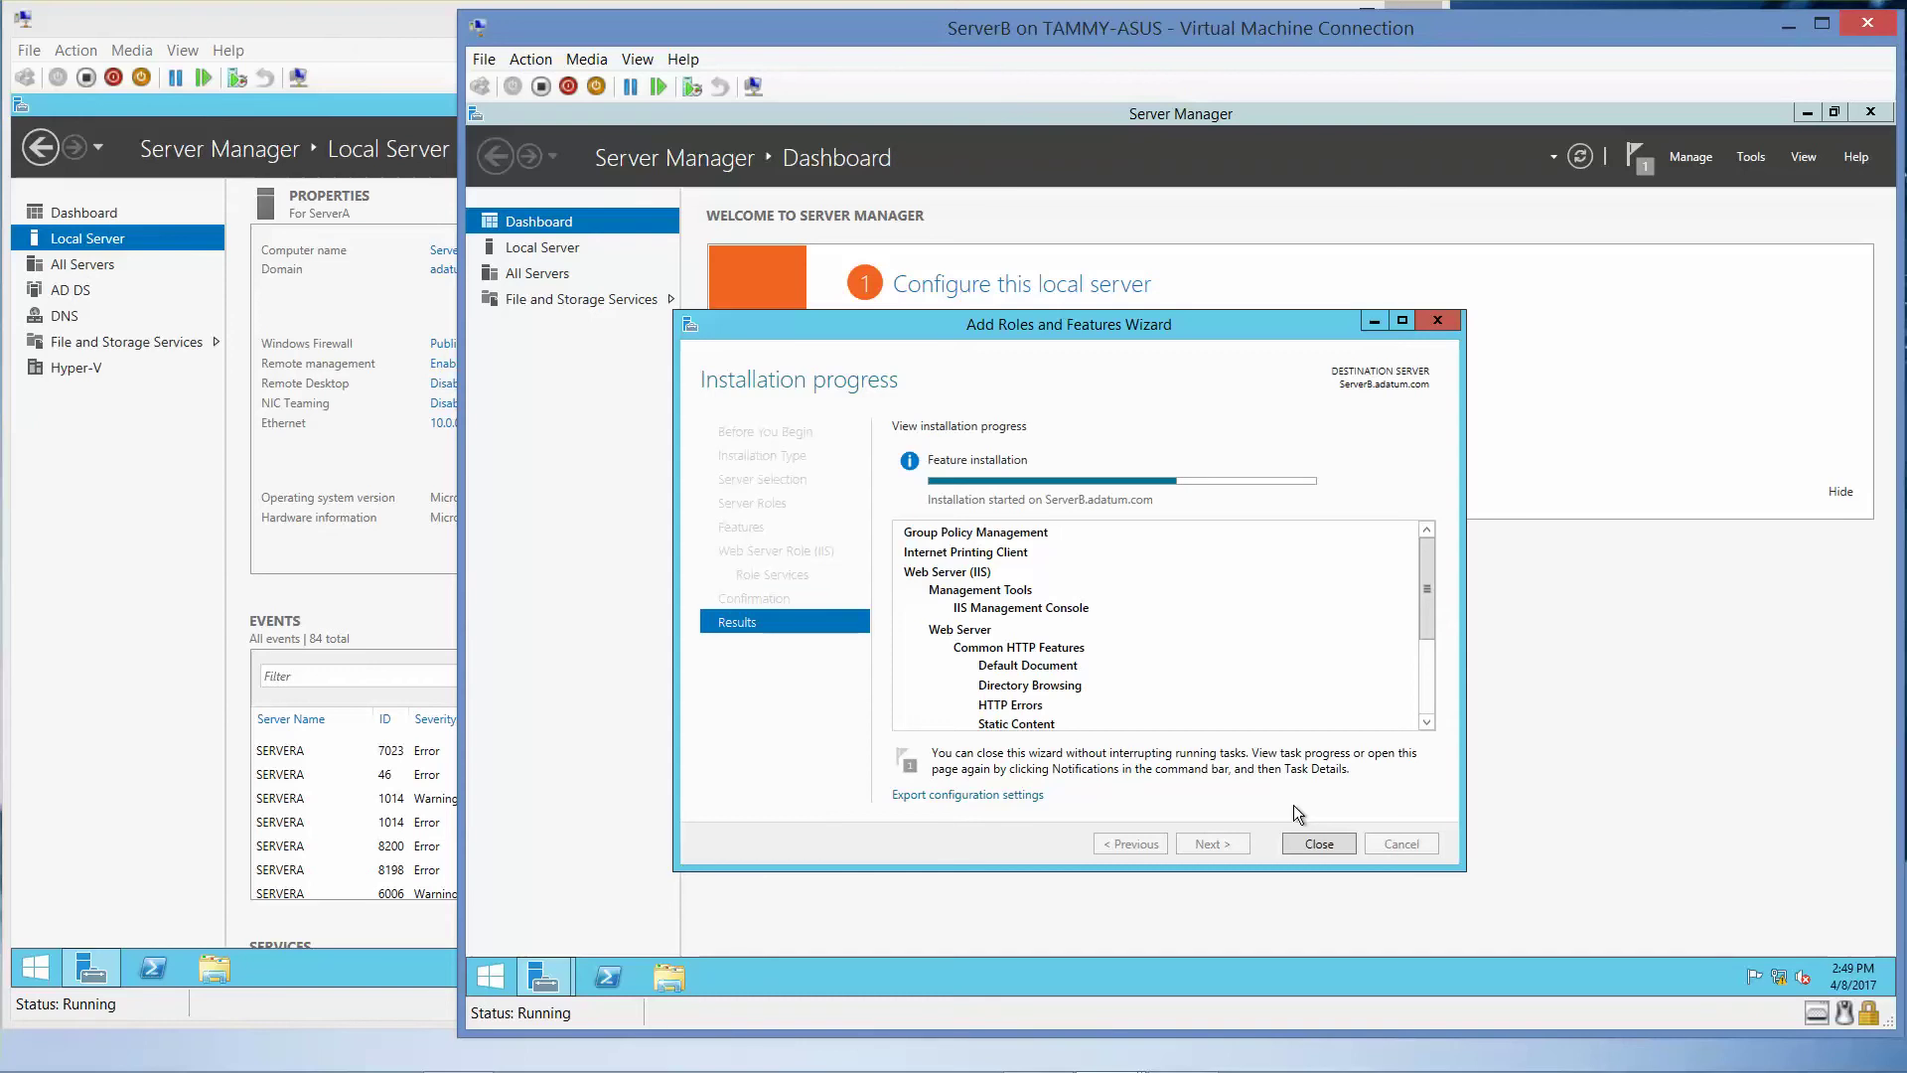
{"action": "mouse_move", "coordinate": [969, 1070]}
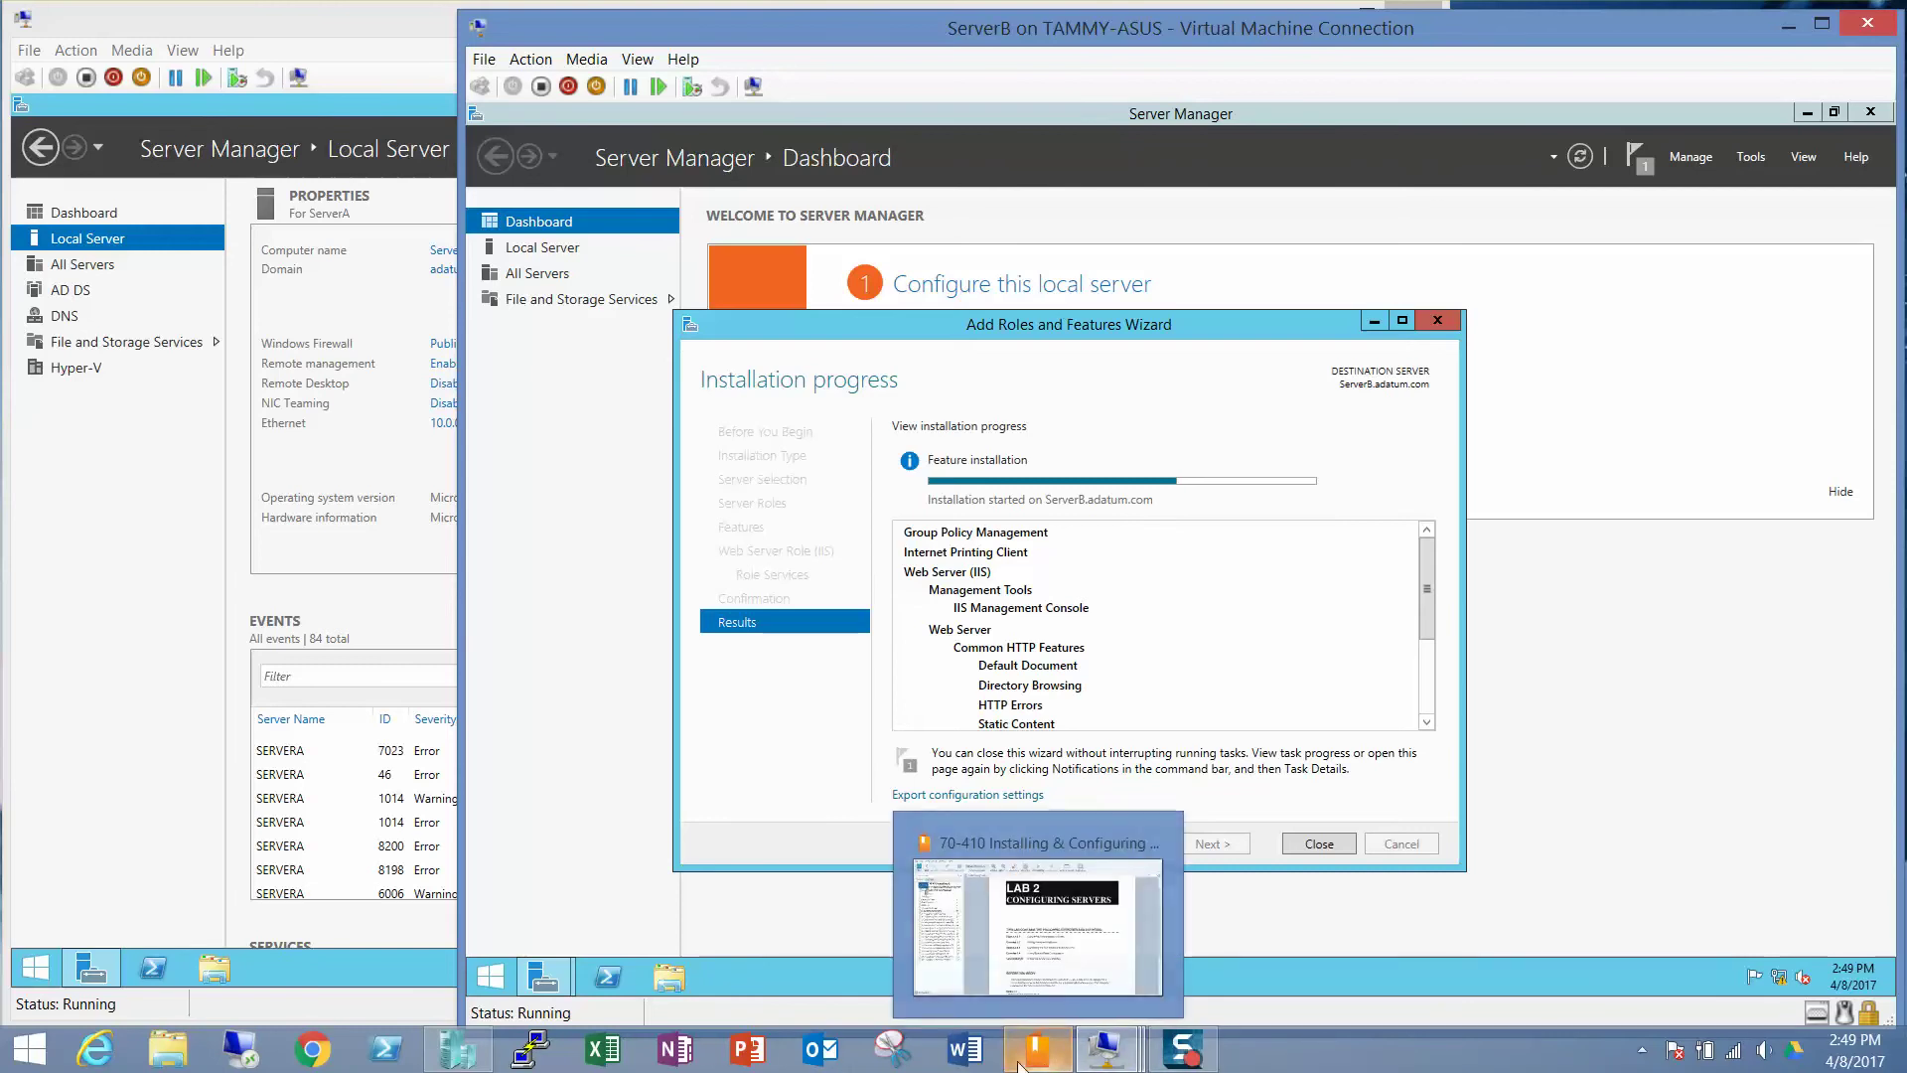
- Connect to ServerC in Hyper-V Manager and power it on
{"action": "left_click", "coordinate": [457, 1050]}
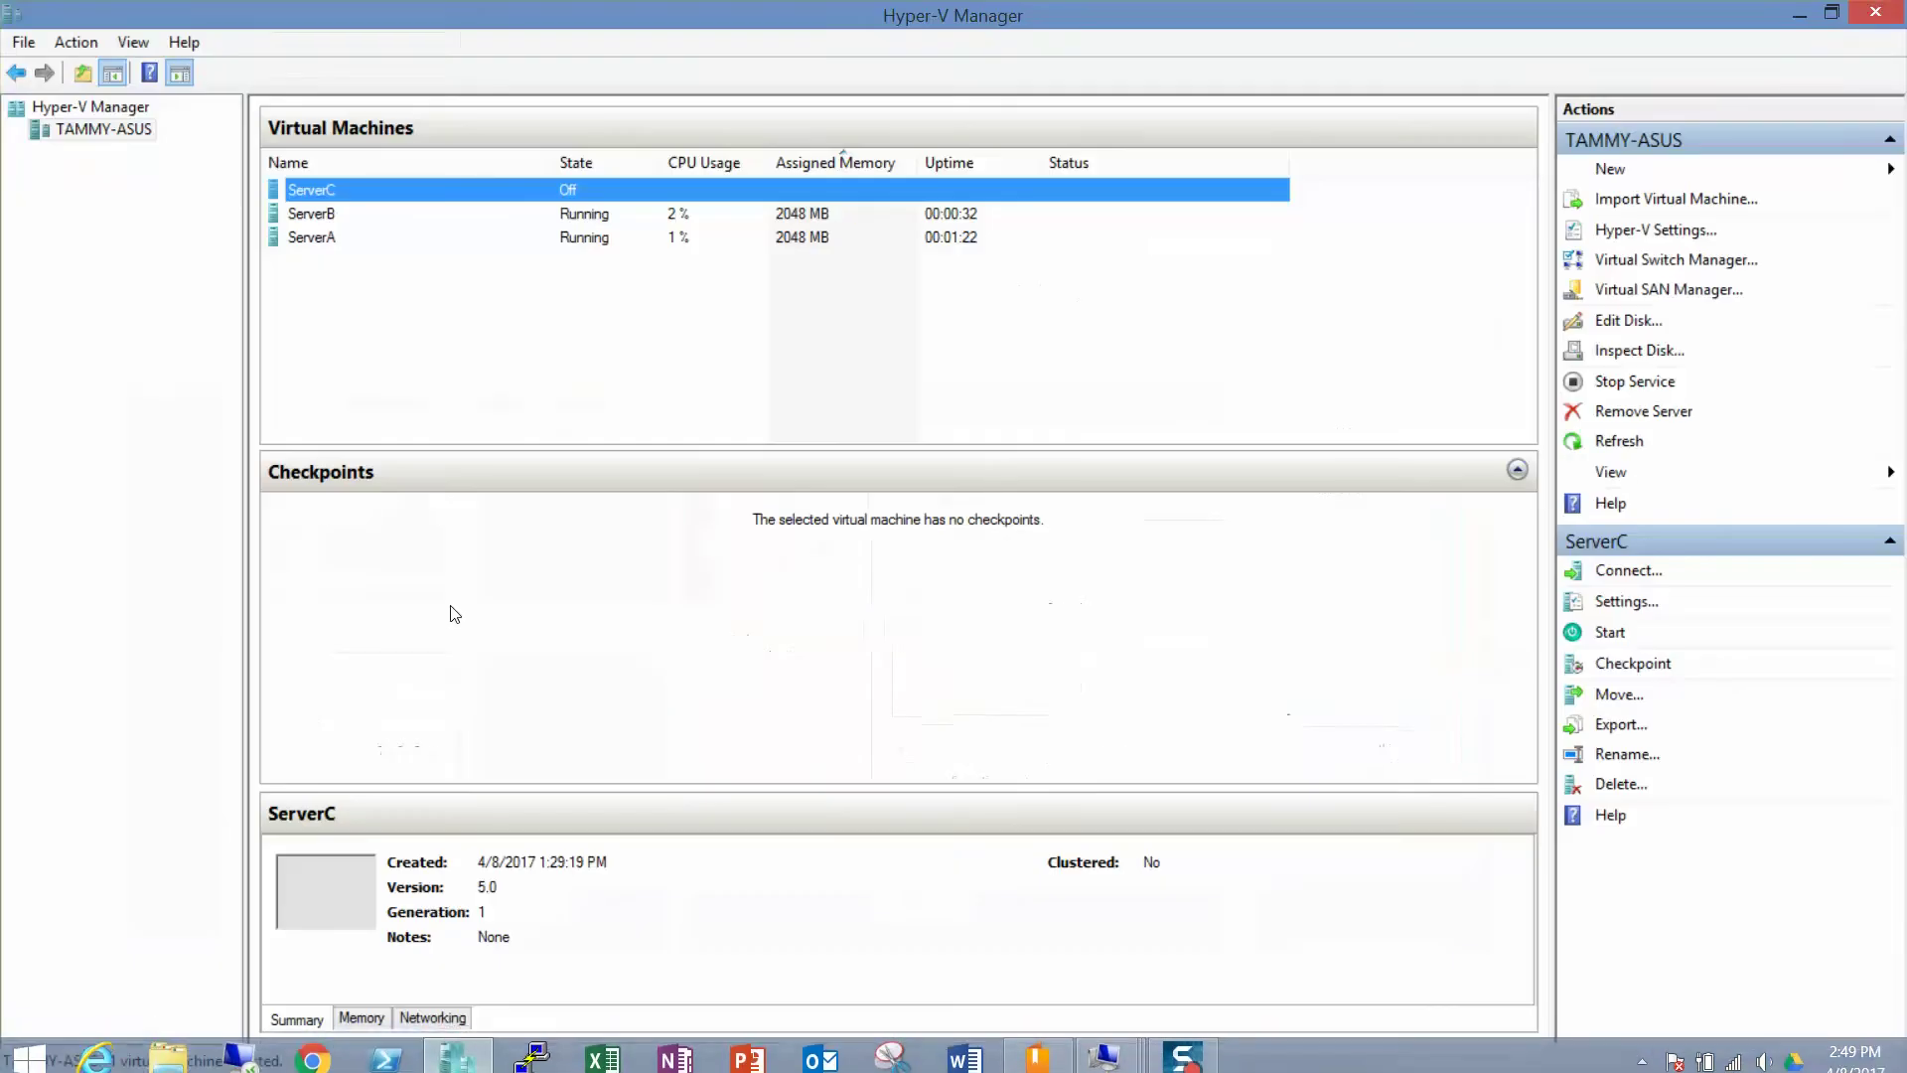
{"action": "double_click", "coordinate": [338, 191]}
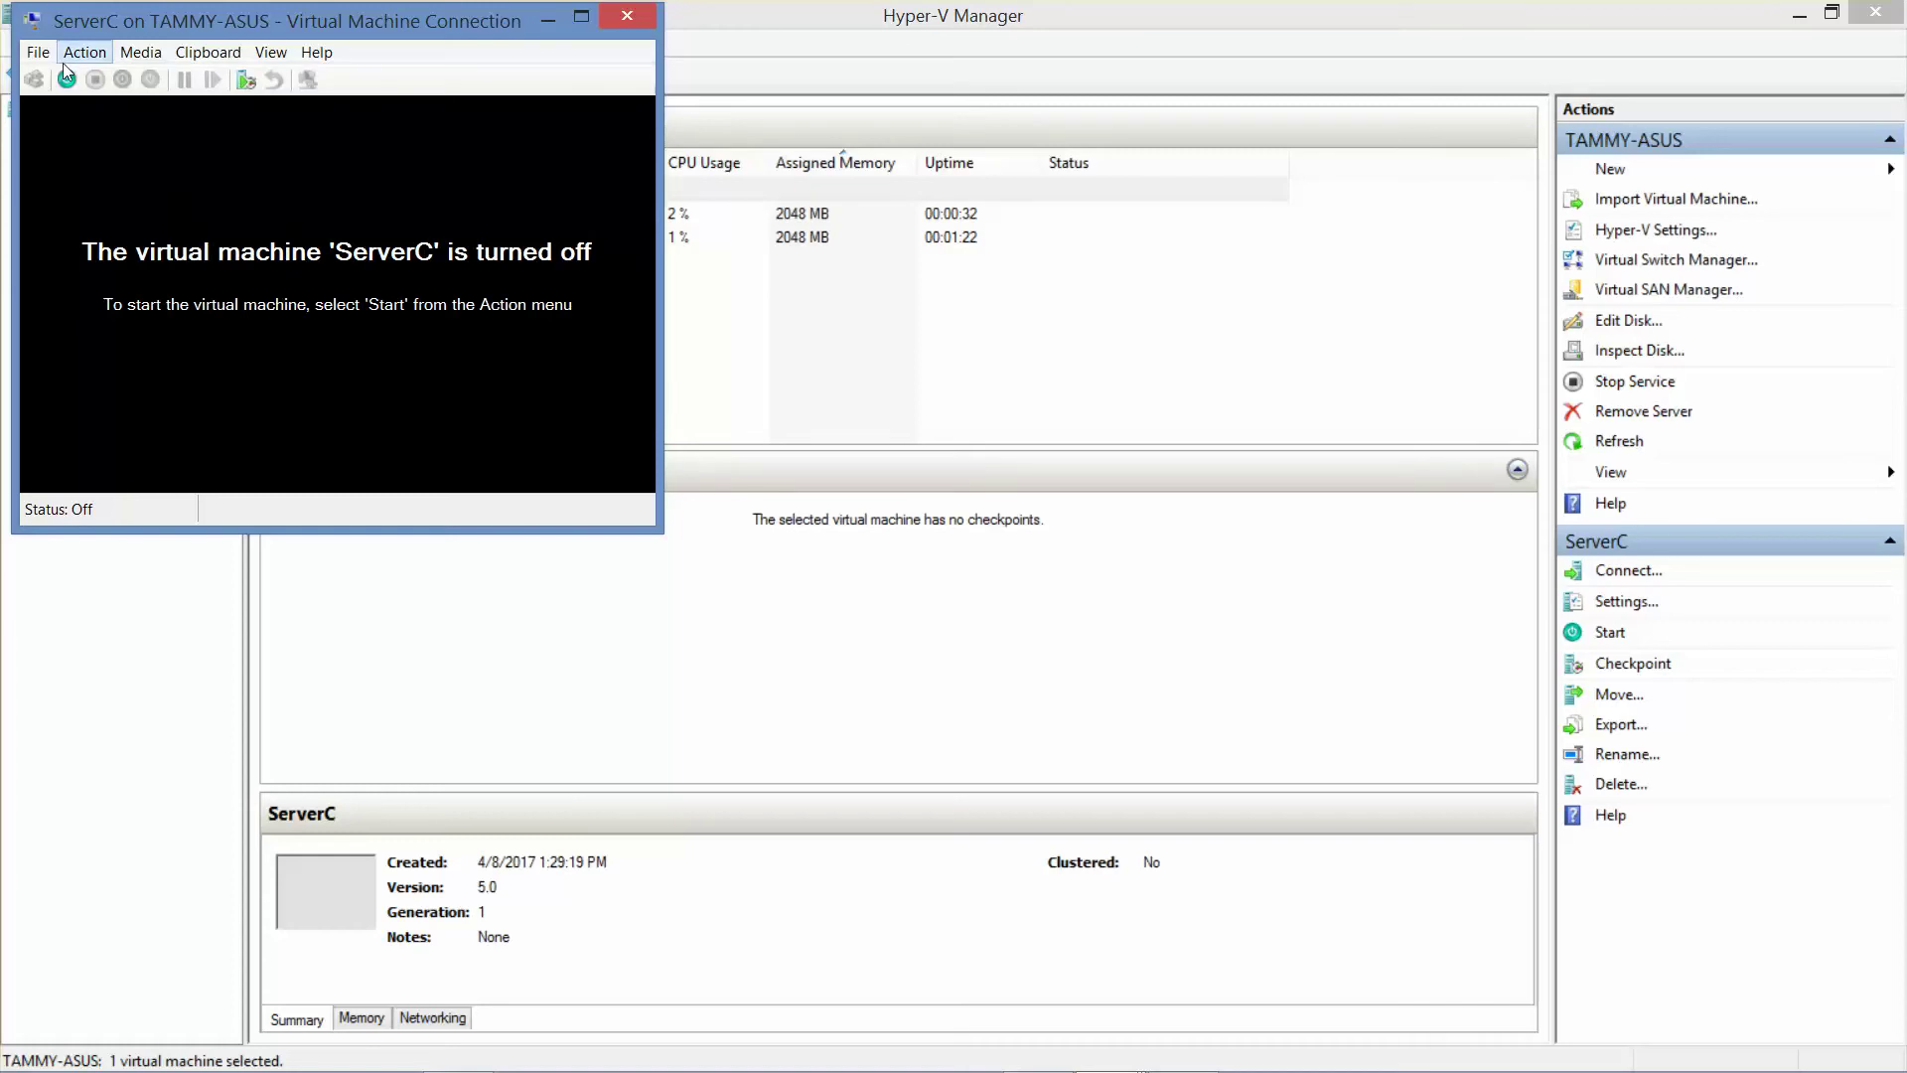
{"action": "left_click", "coordinate": [67, 79]}
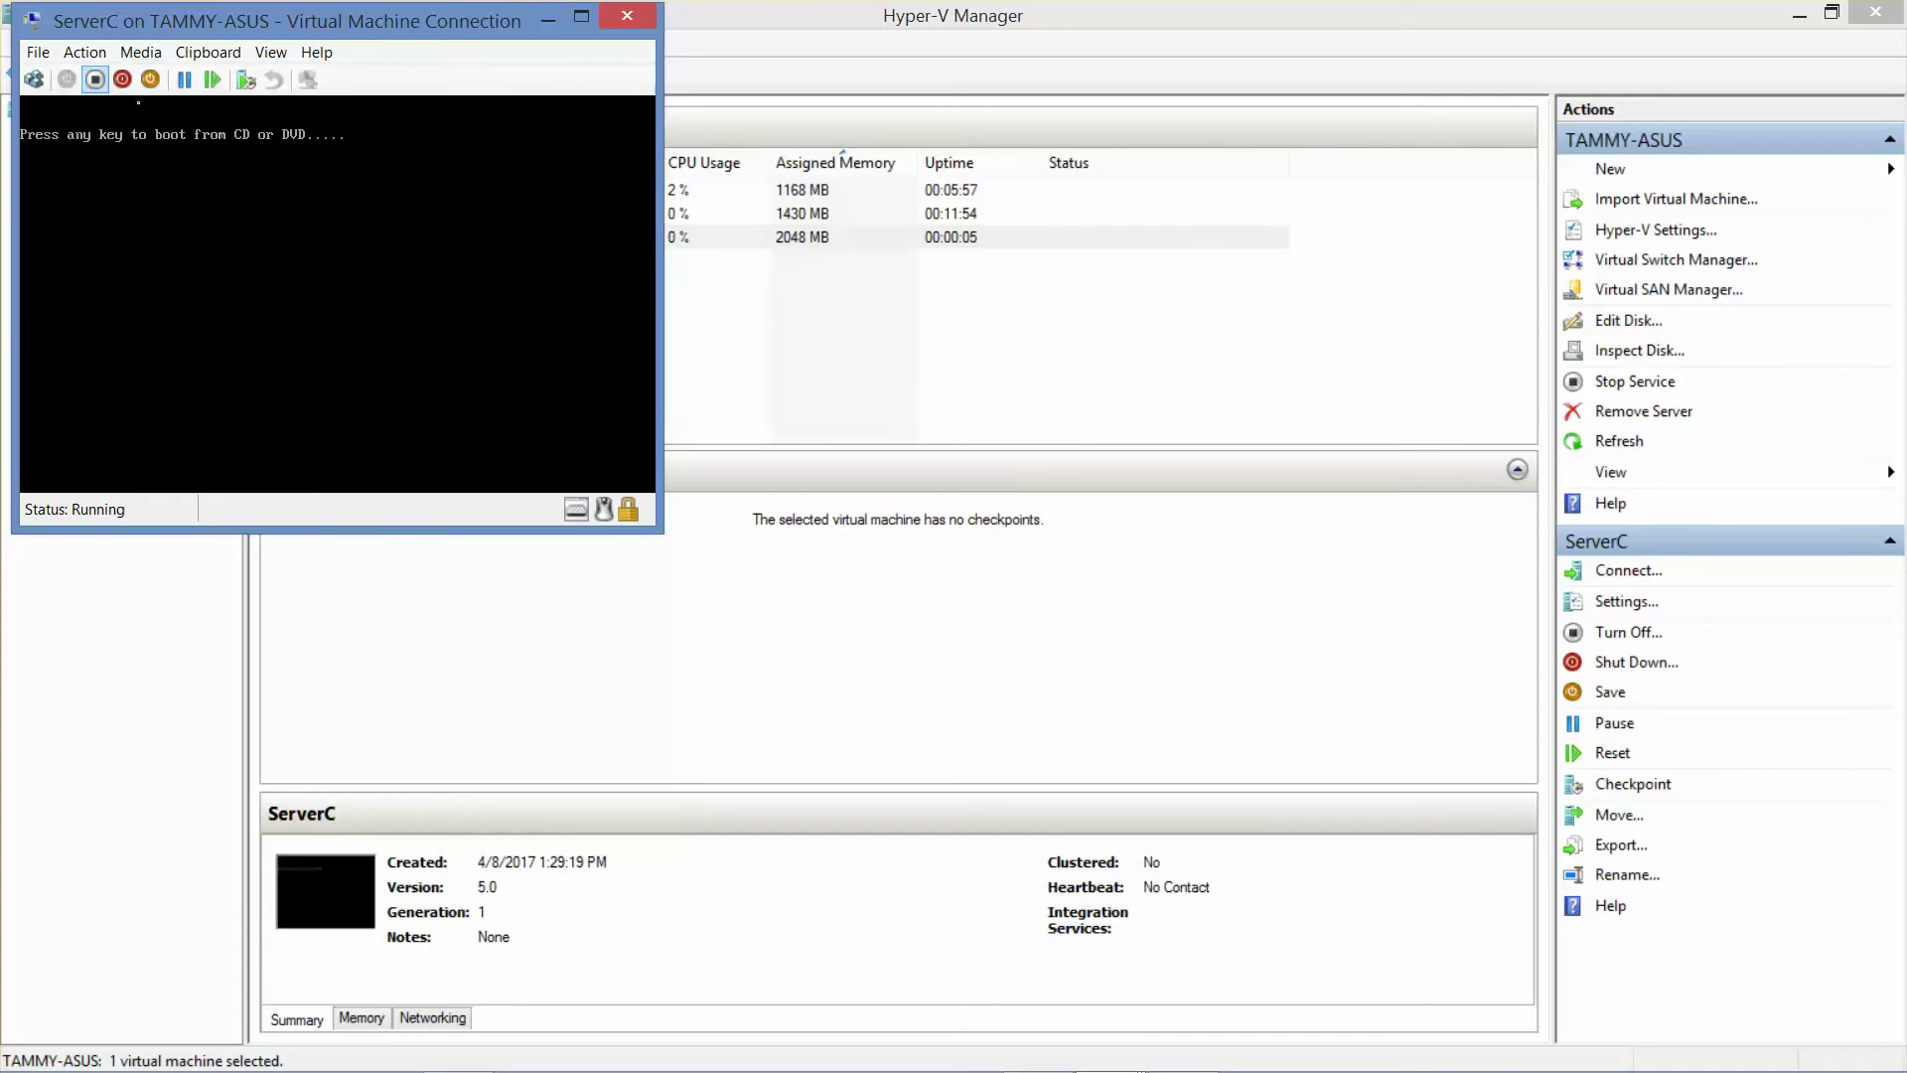
- Eject the setup ISO from ServerC's virtual DVD drive
{"action": "left_click", "coordinate": [132, 54]}
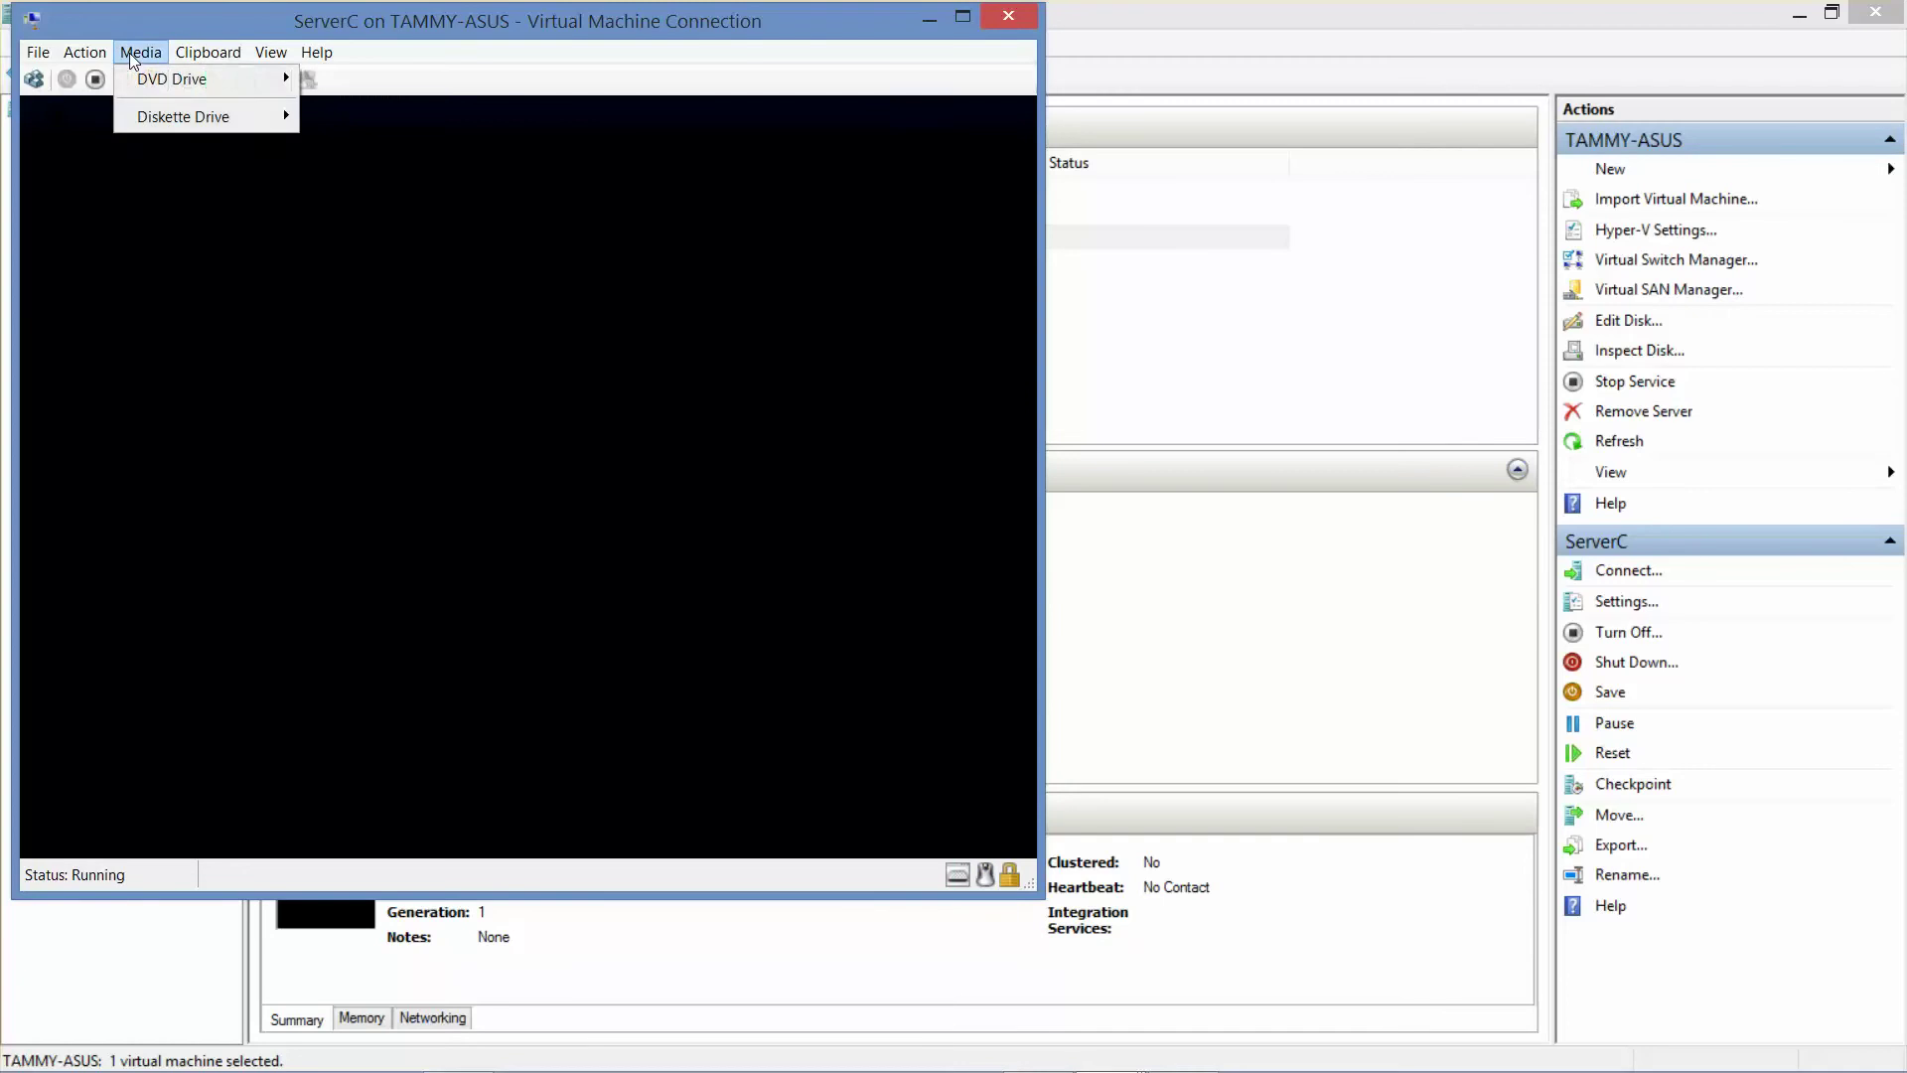
{"action": "mouse_move", "coordinate": [258, 79]}
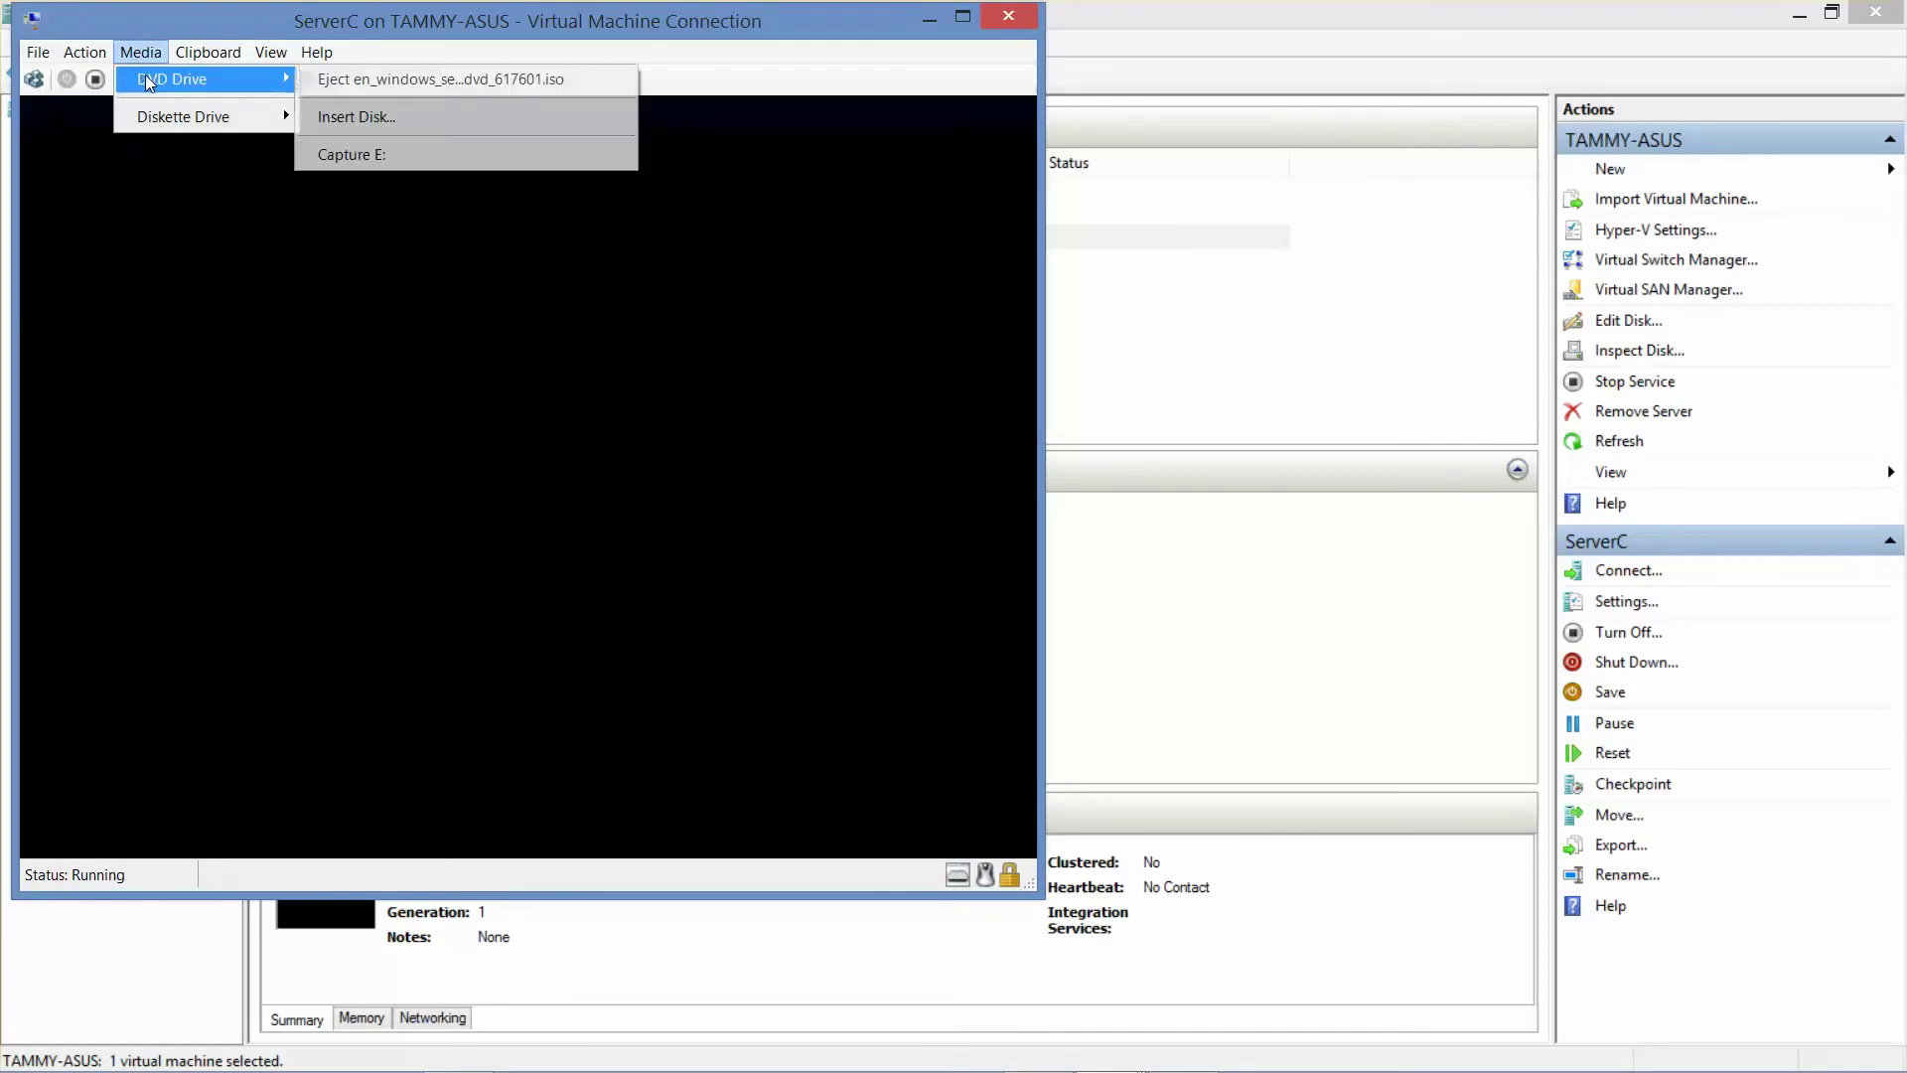
{"action": "left_click", "coordinate": [348, 79]}
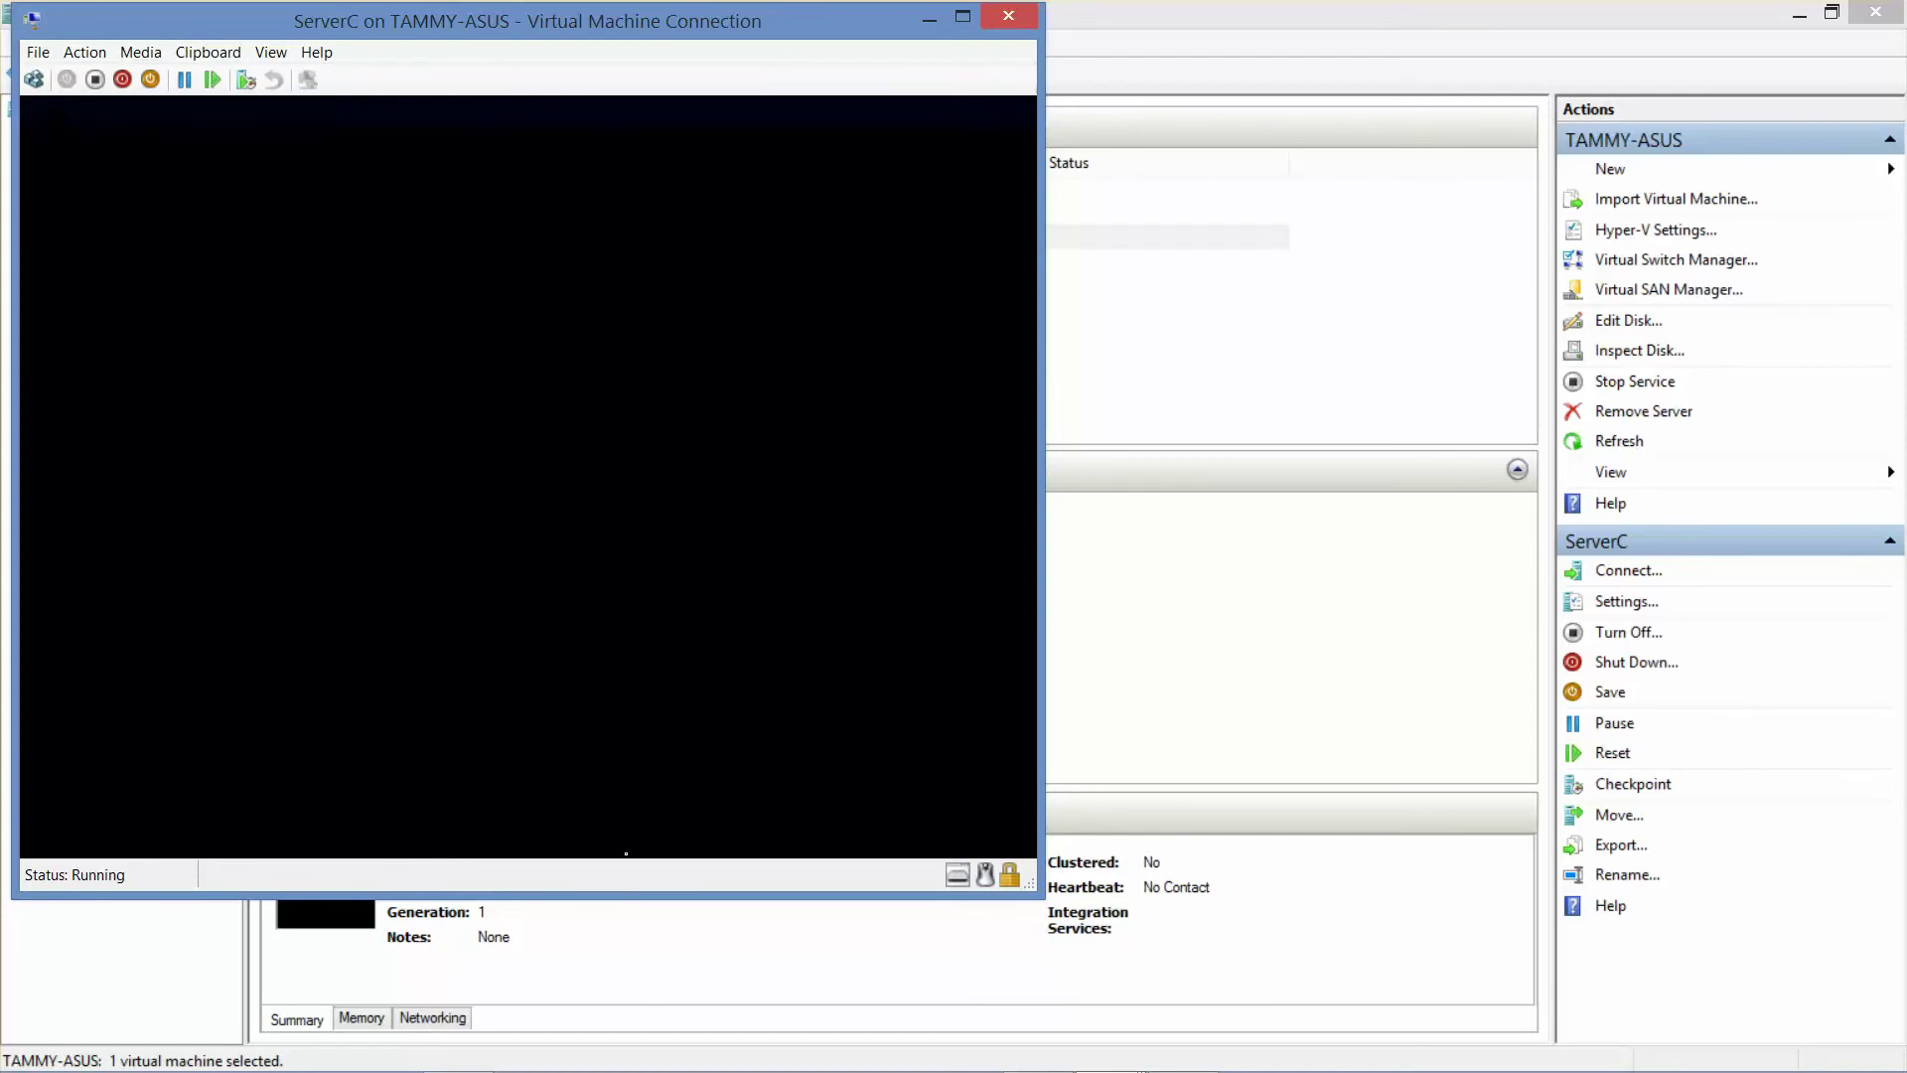
{"action": "mouse_move", "coordinate": [863, 1069]}
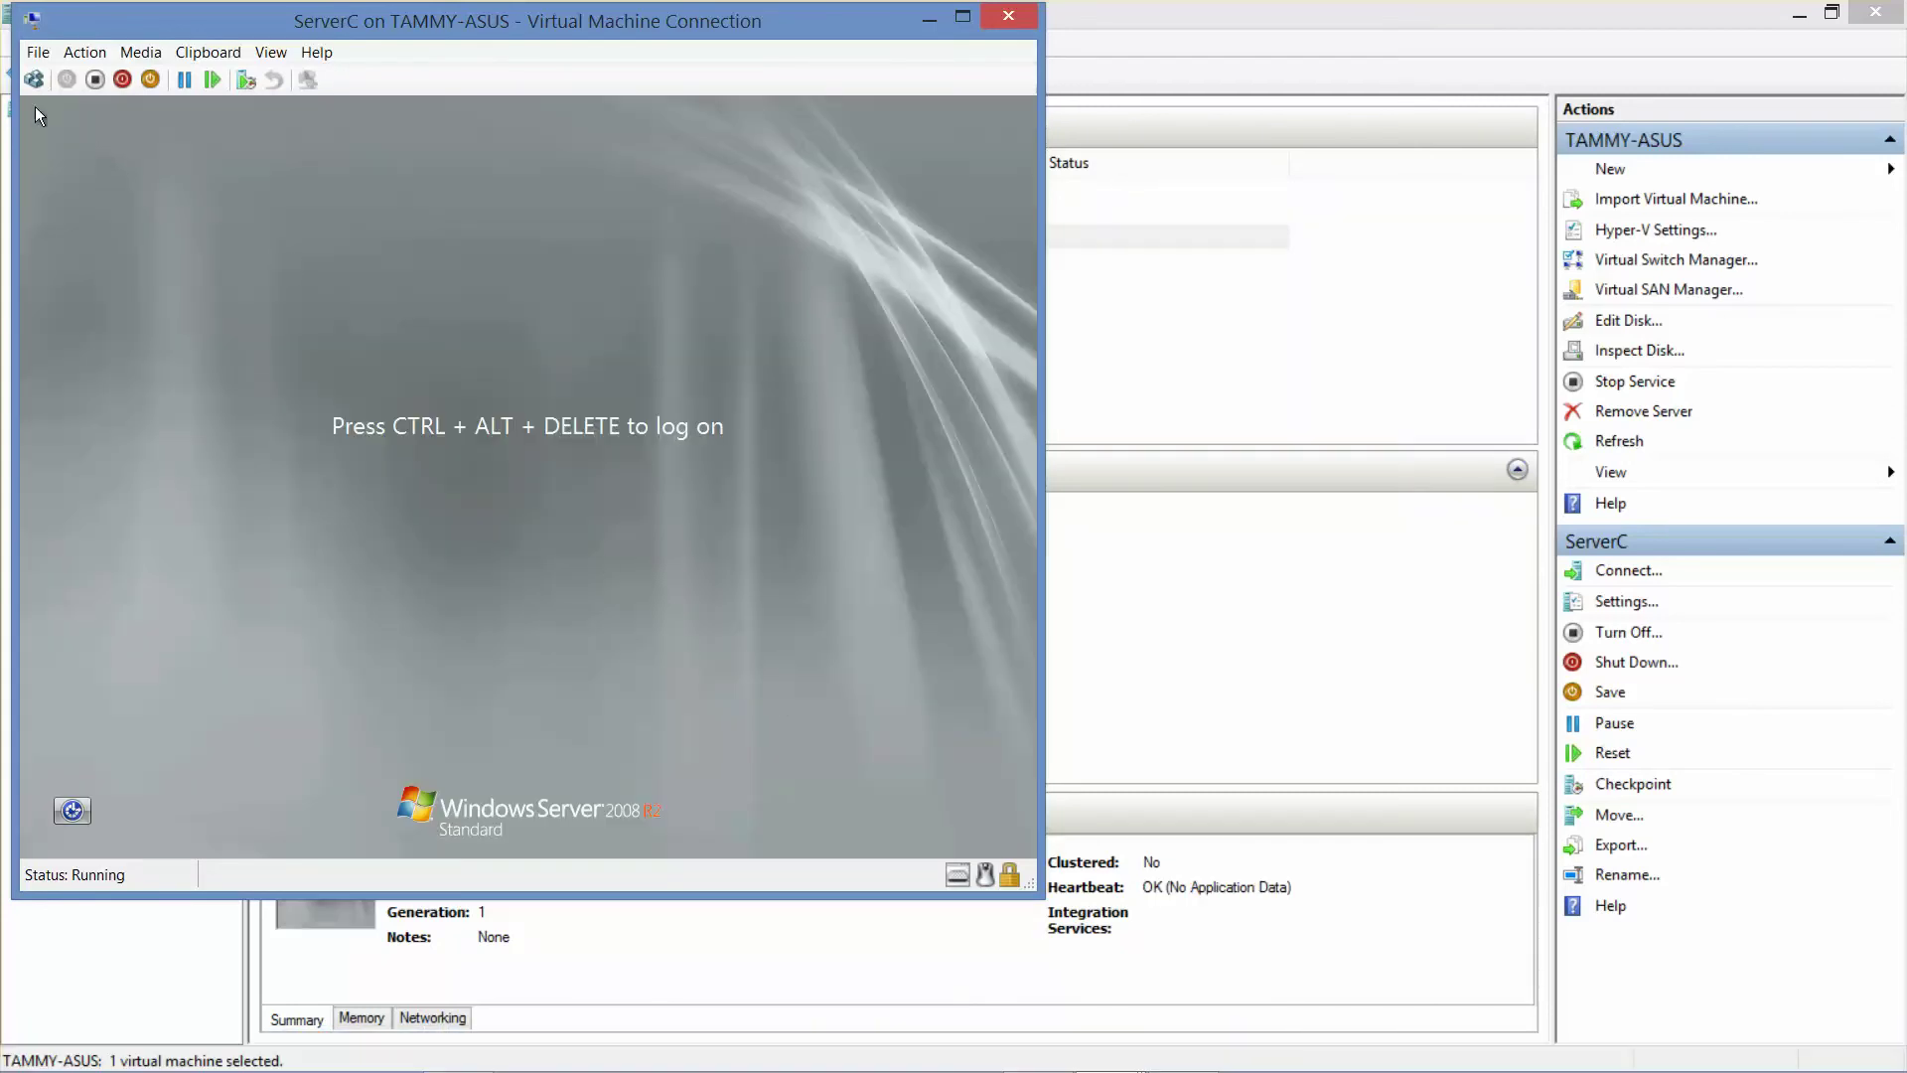
- Sign in to ServerC as Administrator with the account password
{"action": "left_click", "coordinate": [28, 86]}
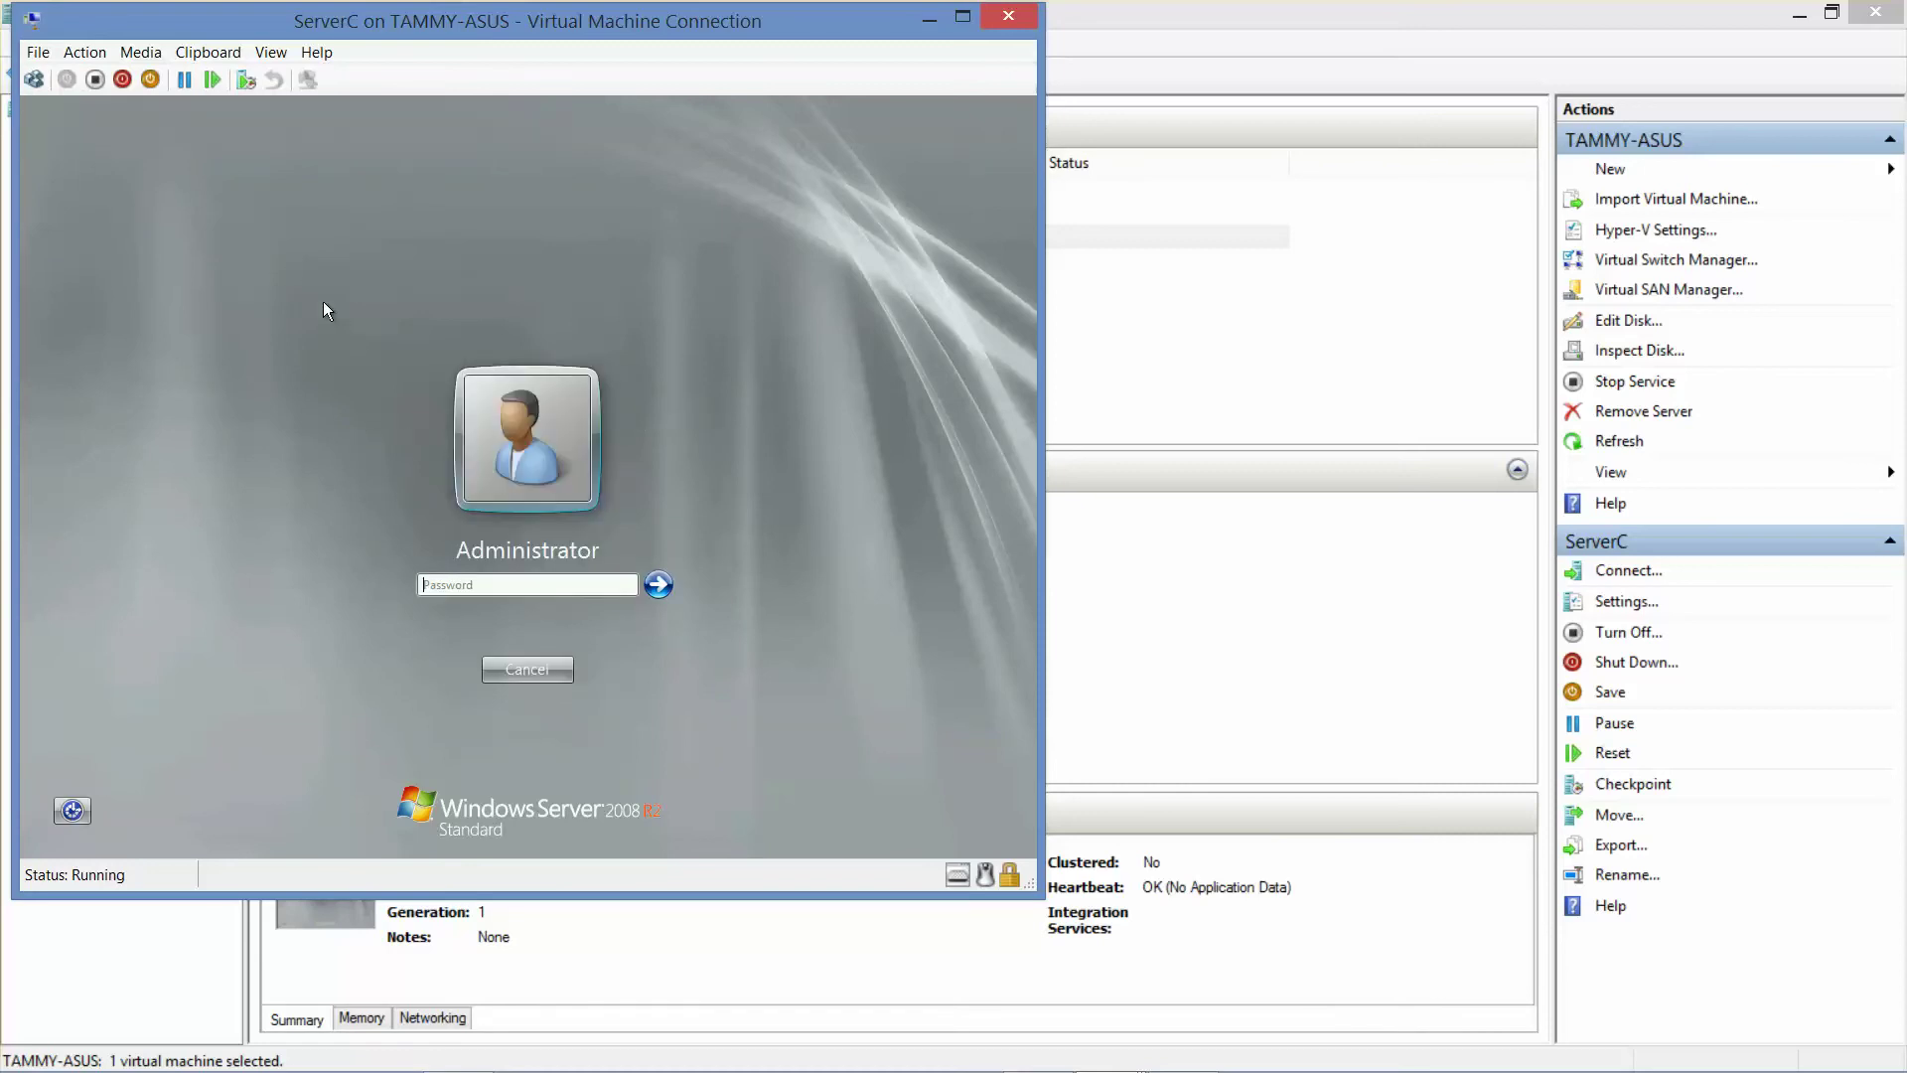
{"action": "type", "text": "Pa$$w0rd"}
{"action": "key", "text": "Return"}
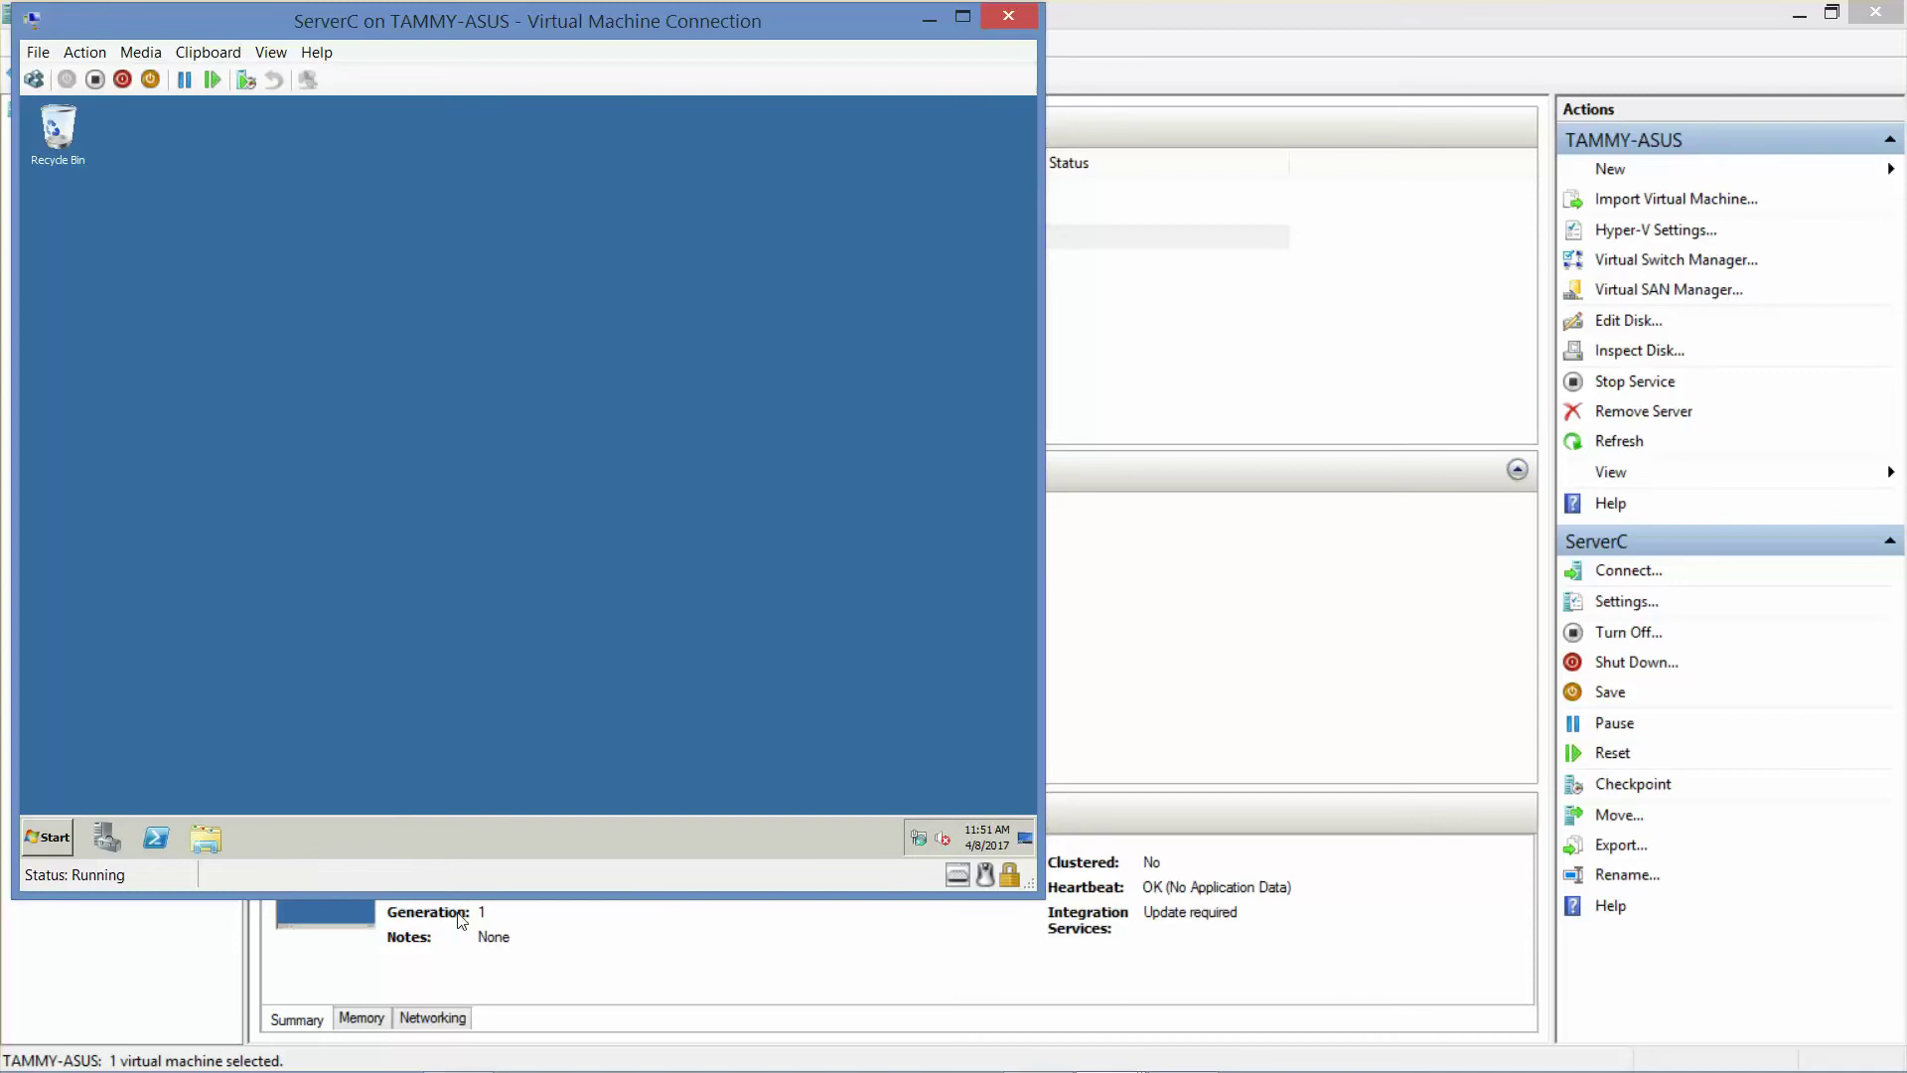
{"action": "mouse_move", "coordinate": [962, 1069]}
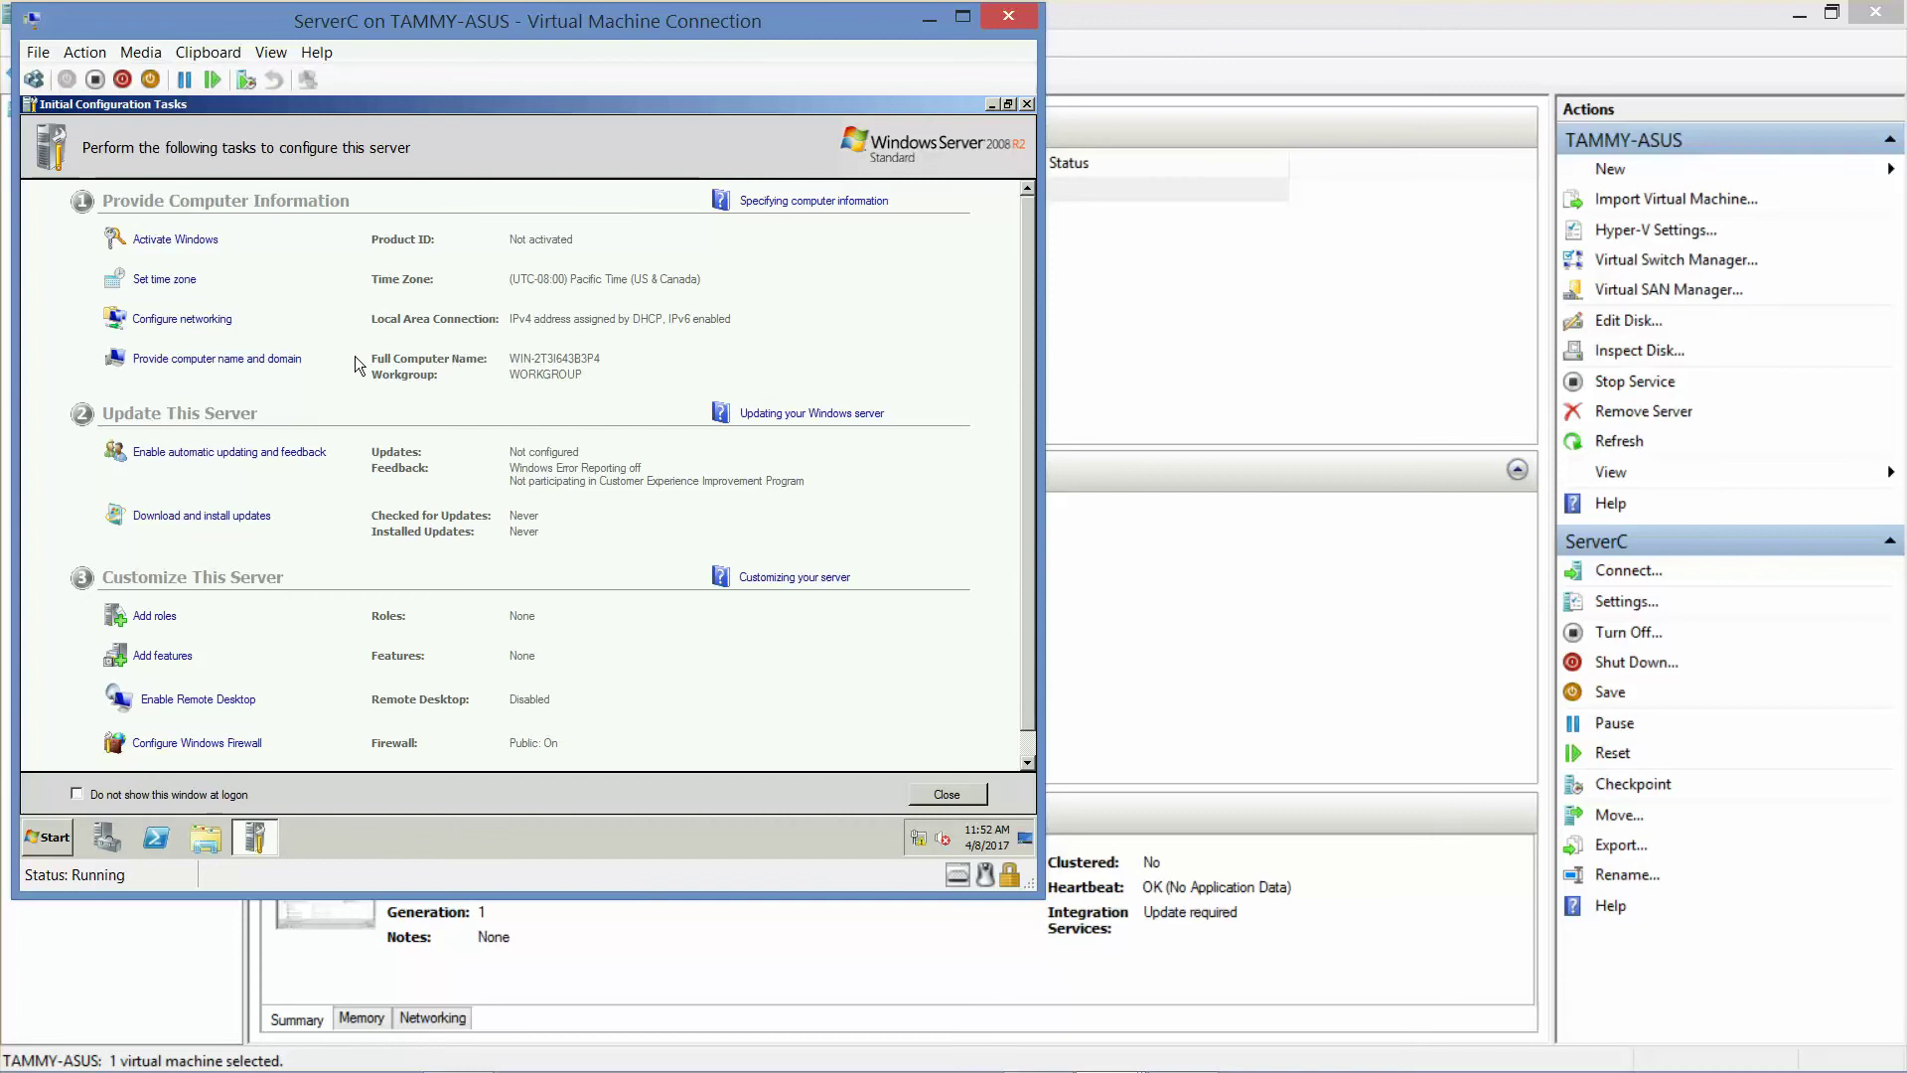
- Change the computer name from WIN-2T3I643B3P4 to ServerC
{"action": "left_click", "coordinate": [256, 372]}
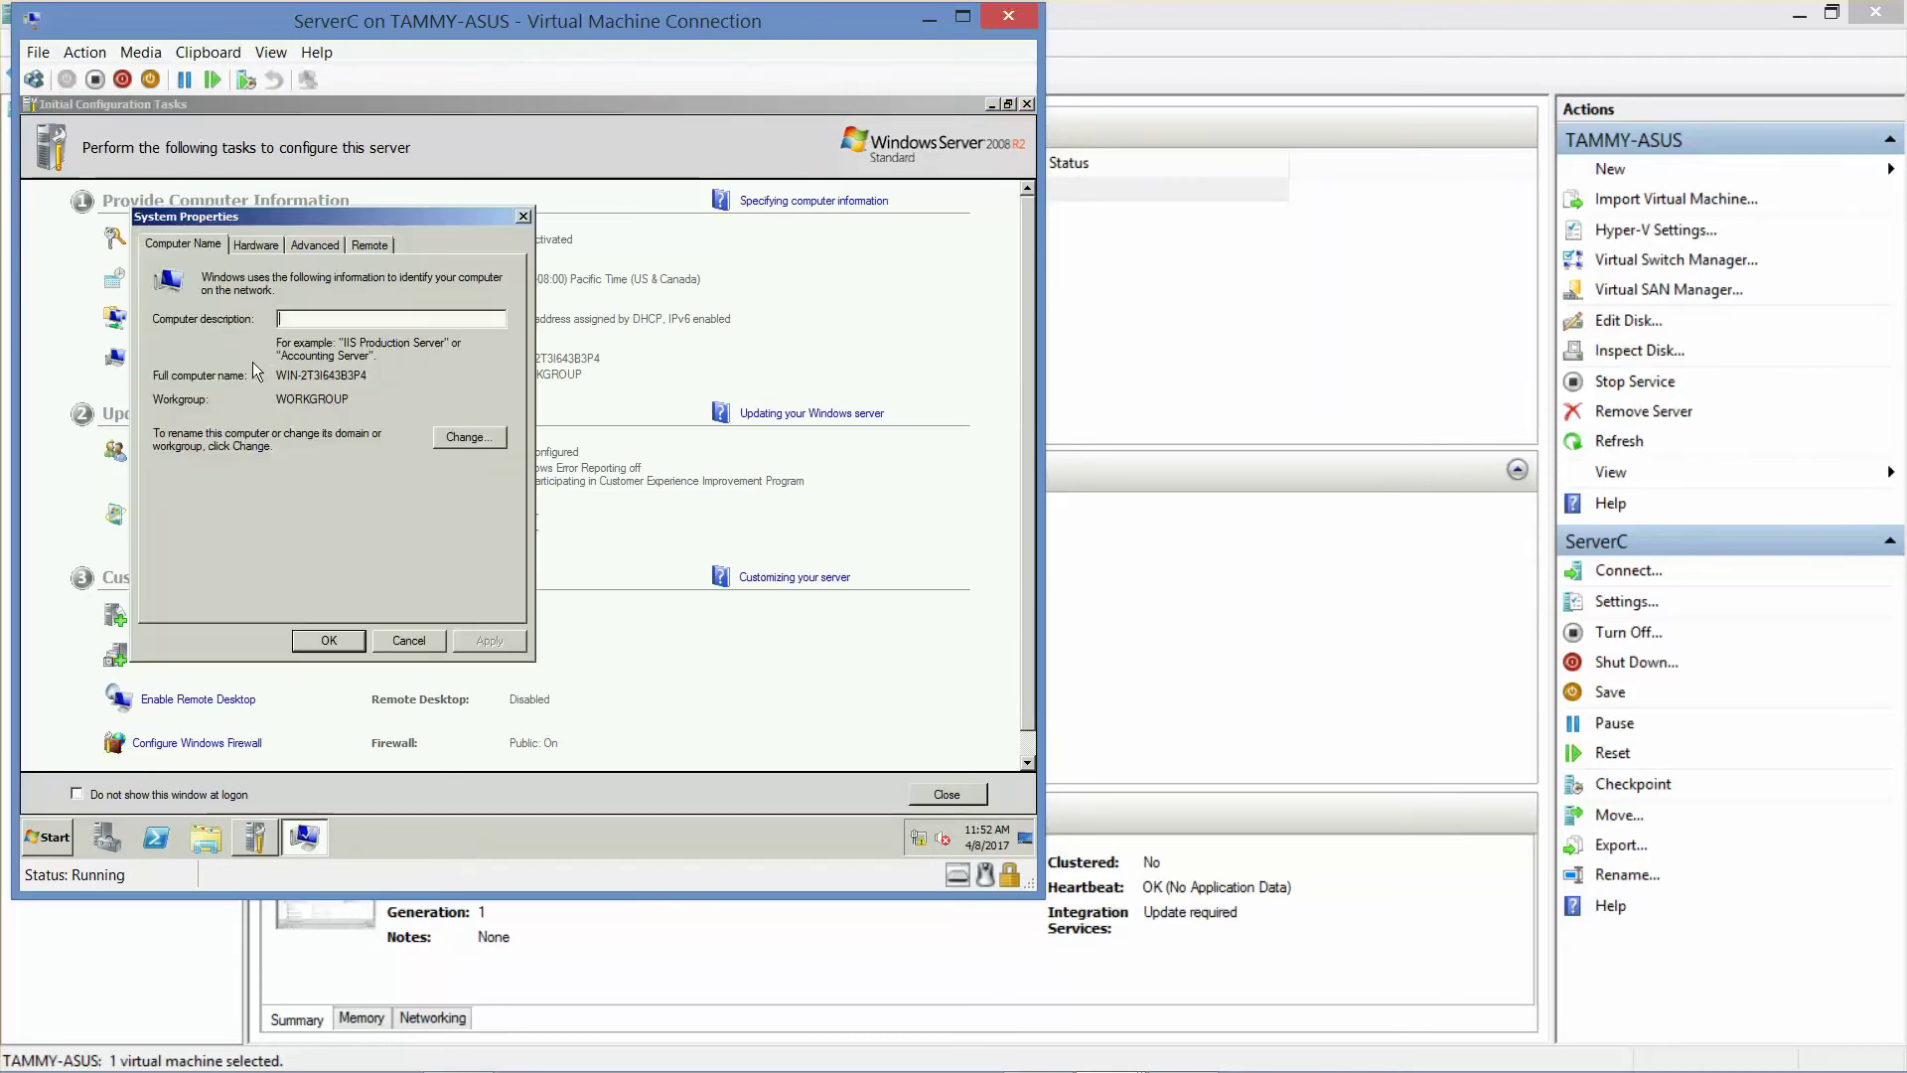
{"action": "left_click", "coordinate": [465, 440]}
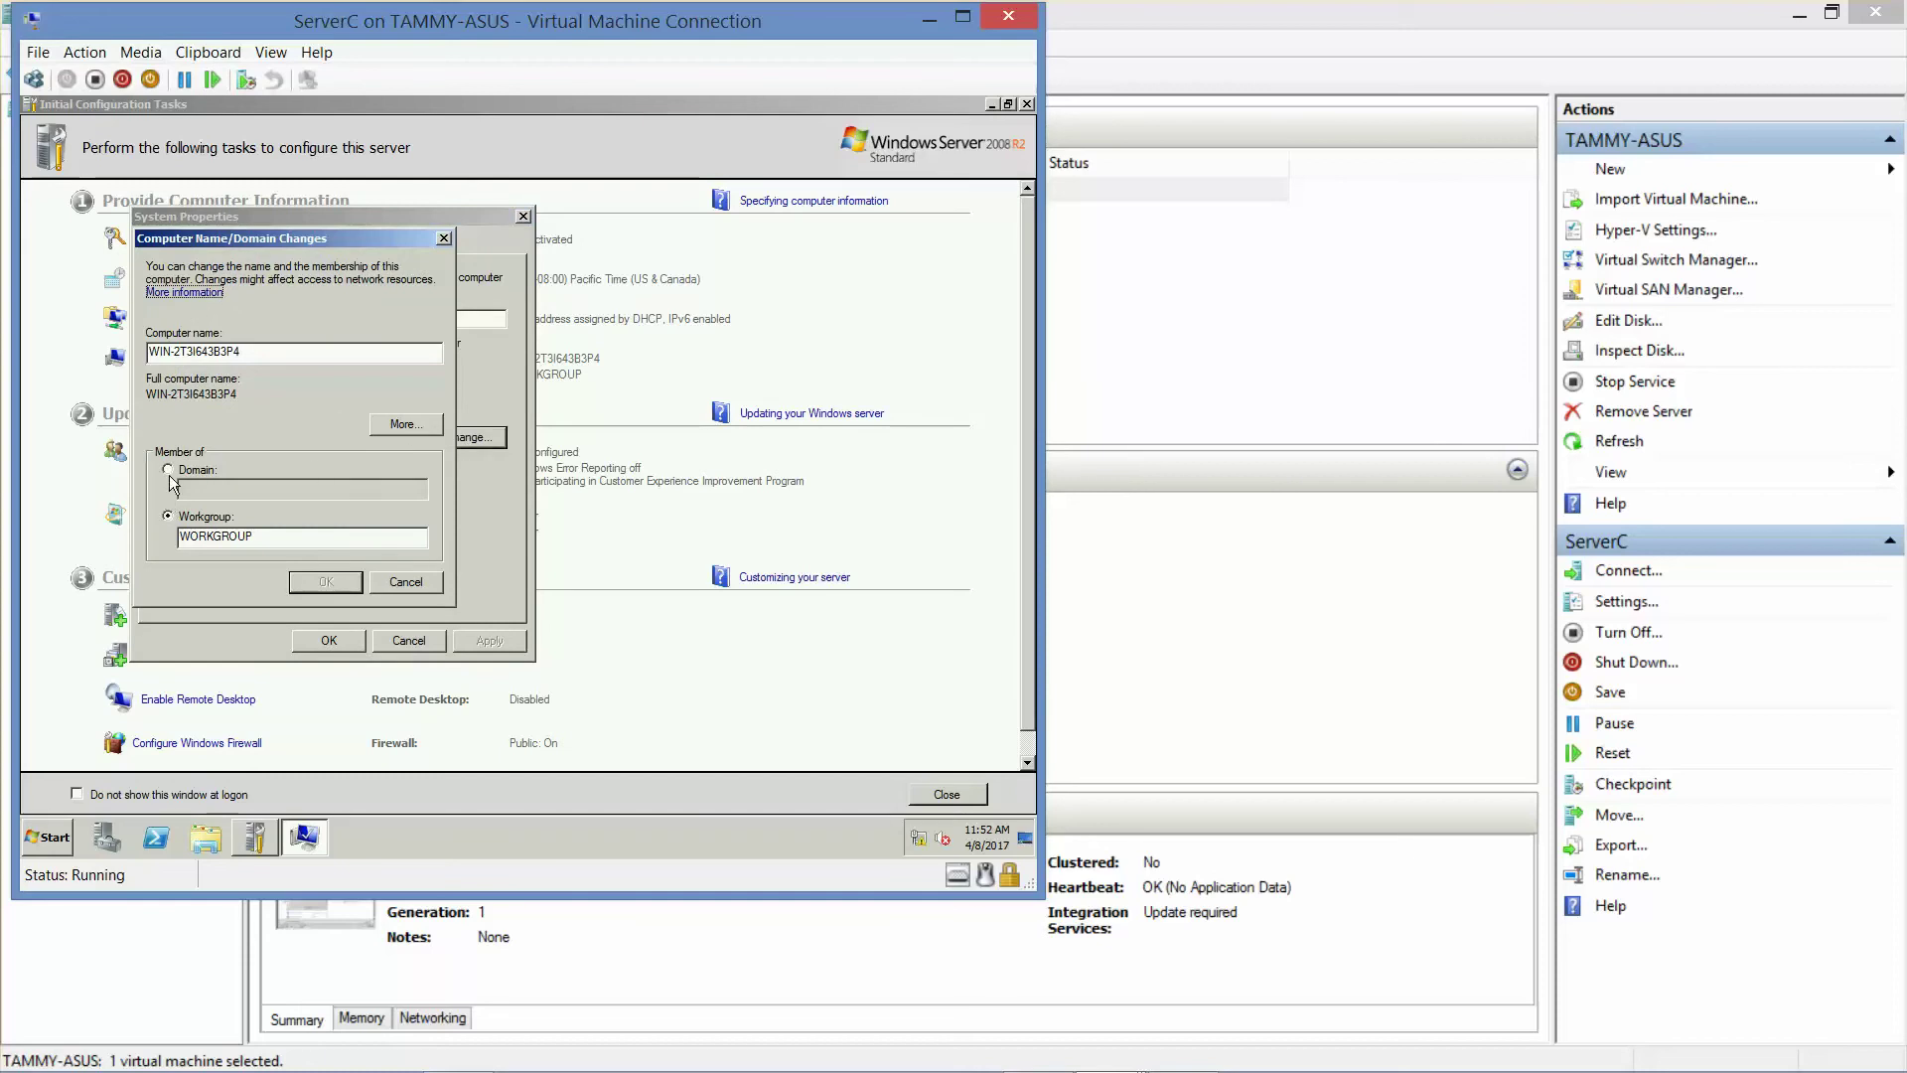
{"action": "left_click", "coordinate": [171, 468]}
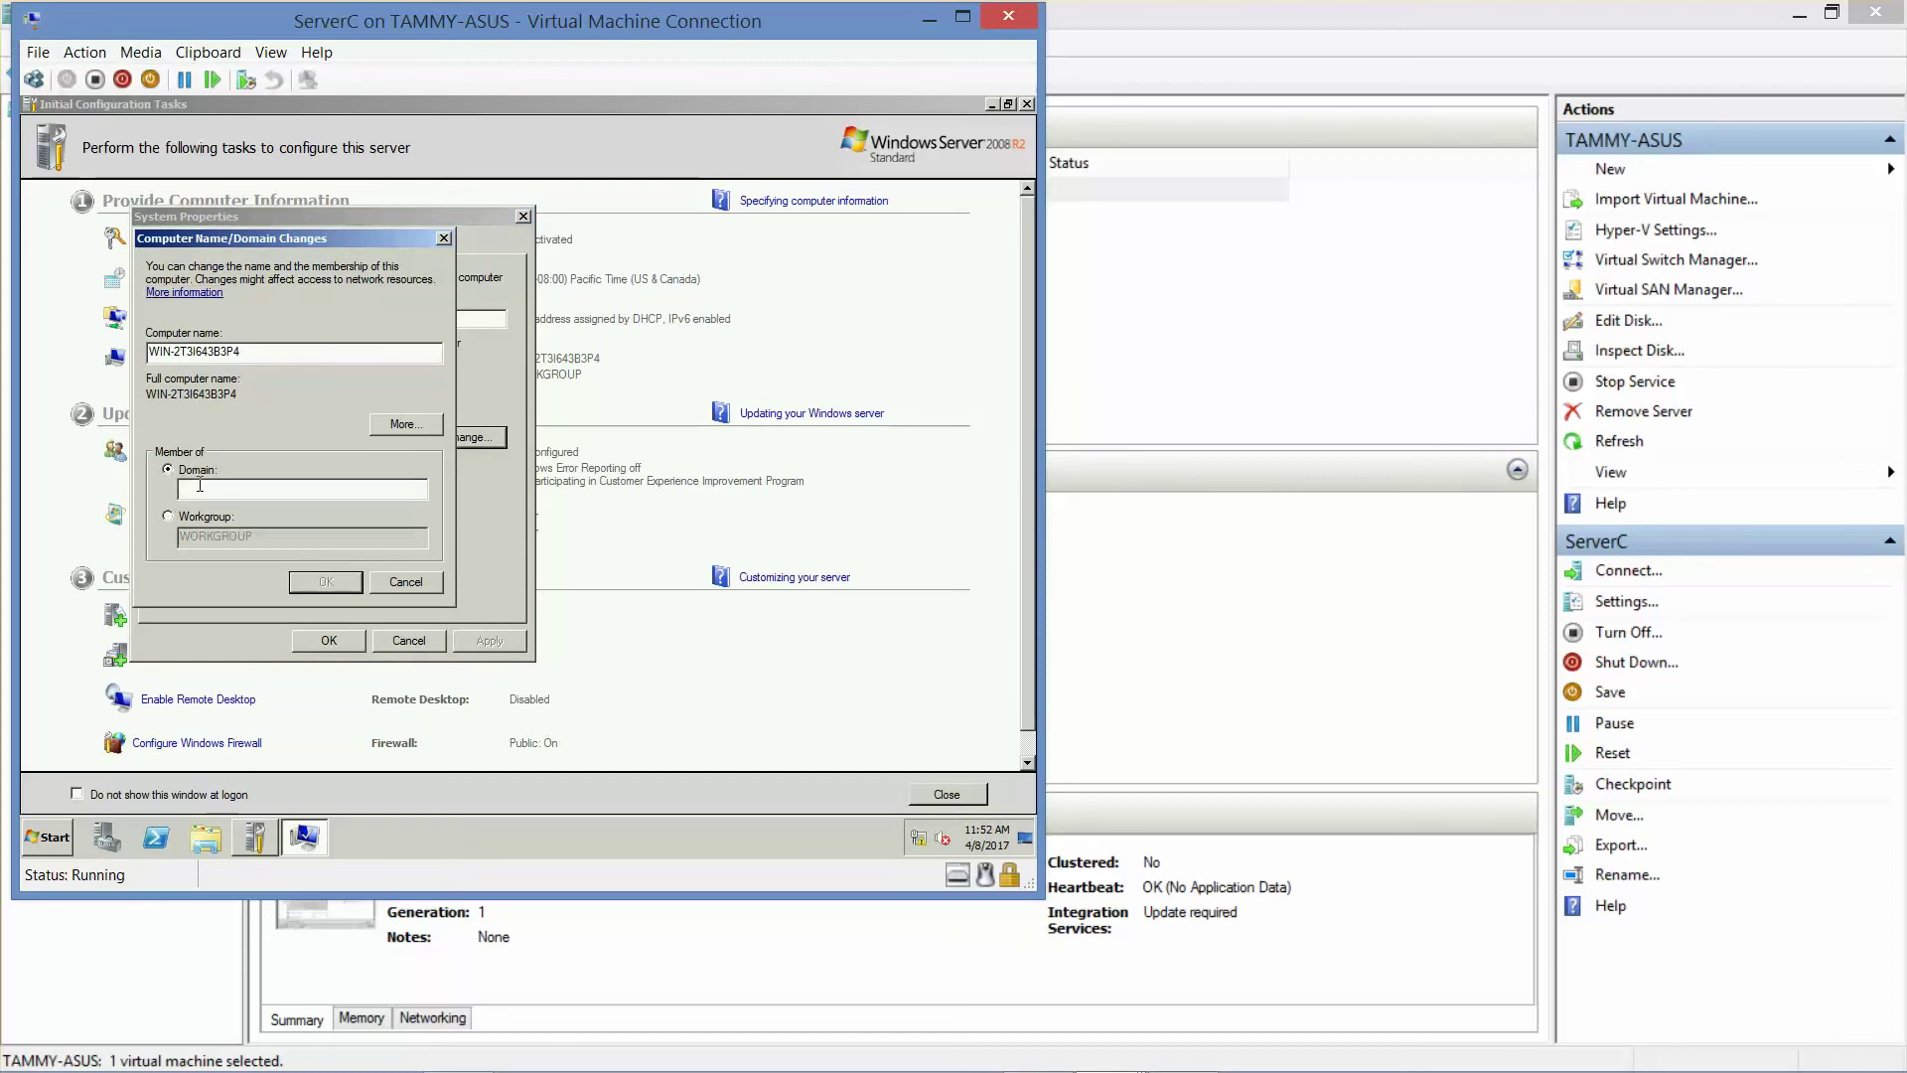
{"action": "type", "text": "ServerC."}
{"action": "key", "text": "BackSpace"}
{"action": "key", "text": "BackSpace"}
{"action": "key", "text": "BackSpace"}
{"action": "key", "text": "BackSpace"}
{"action": "left_click_drag", "start_coordinate": [246, 349], "coordinate": [18, 340]}
{"action": "type", "text": "Server"}
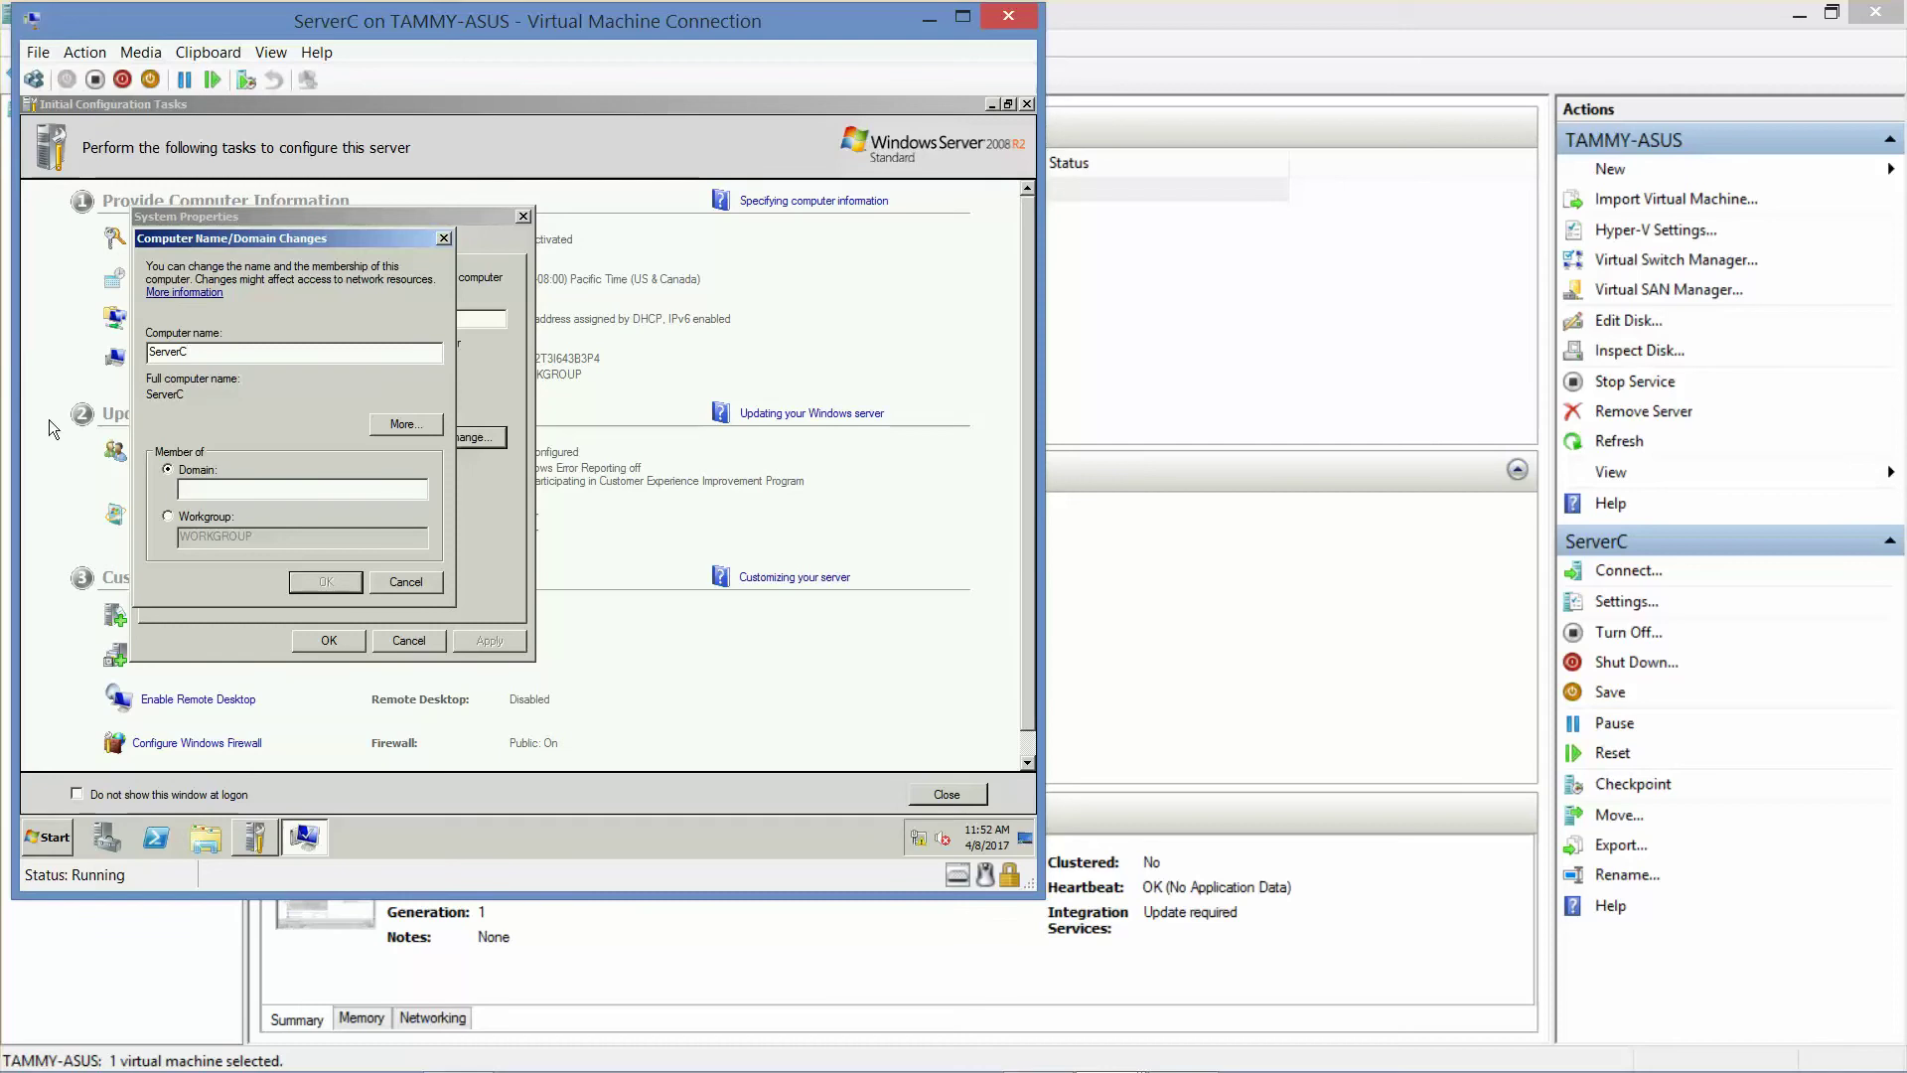
- Try joining the adatum domain, then keep WORKGROUP after the domain-controller-not-found error
{"action": "left_click", "coordinate": [213, 496]}
{"action": "type", "text": "adatum."}
{"action": "key", "text": "BackSpace"}
{"action": "left_click", "coordinate": [325, 582]}
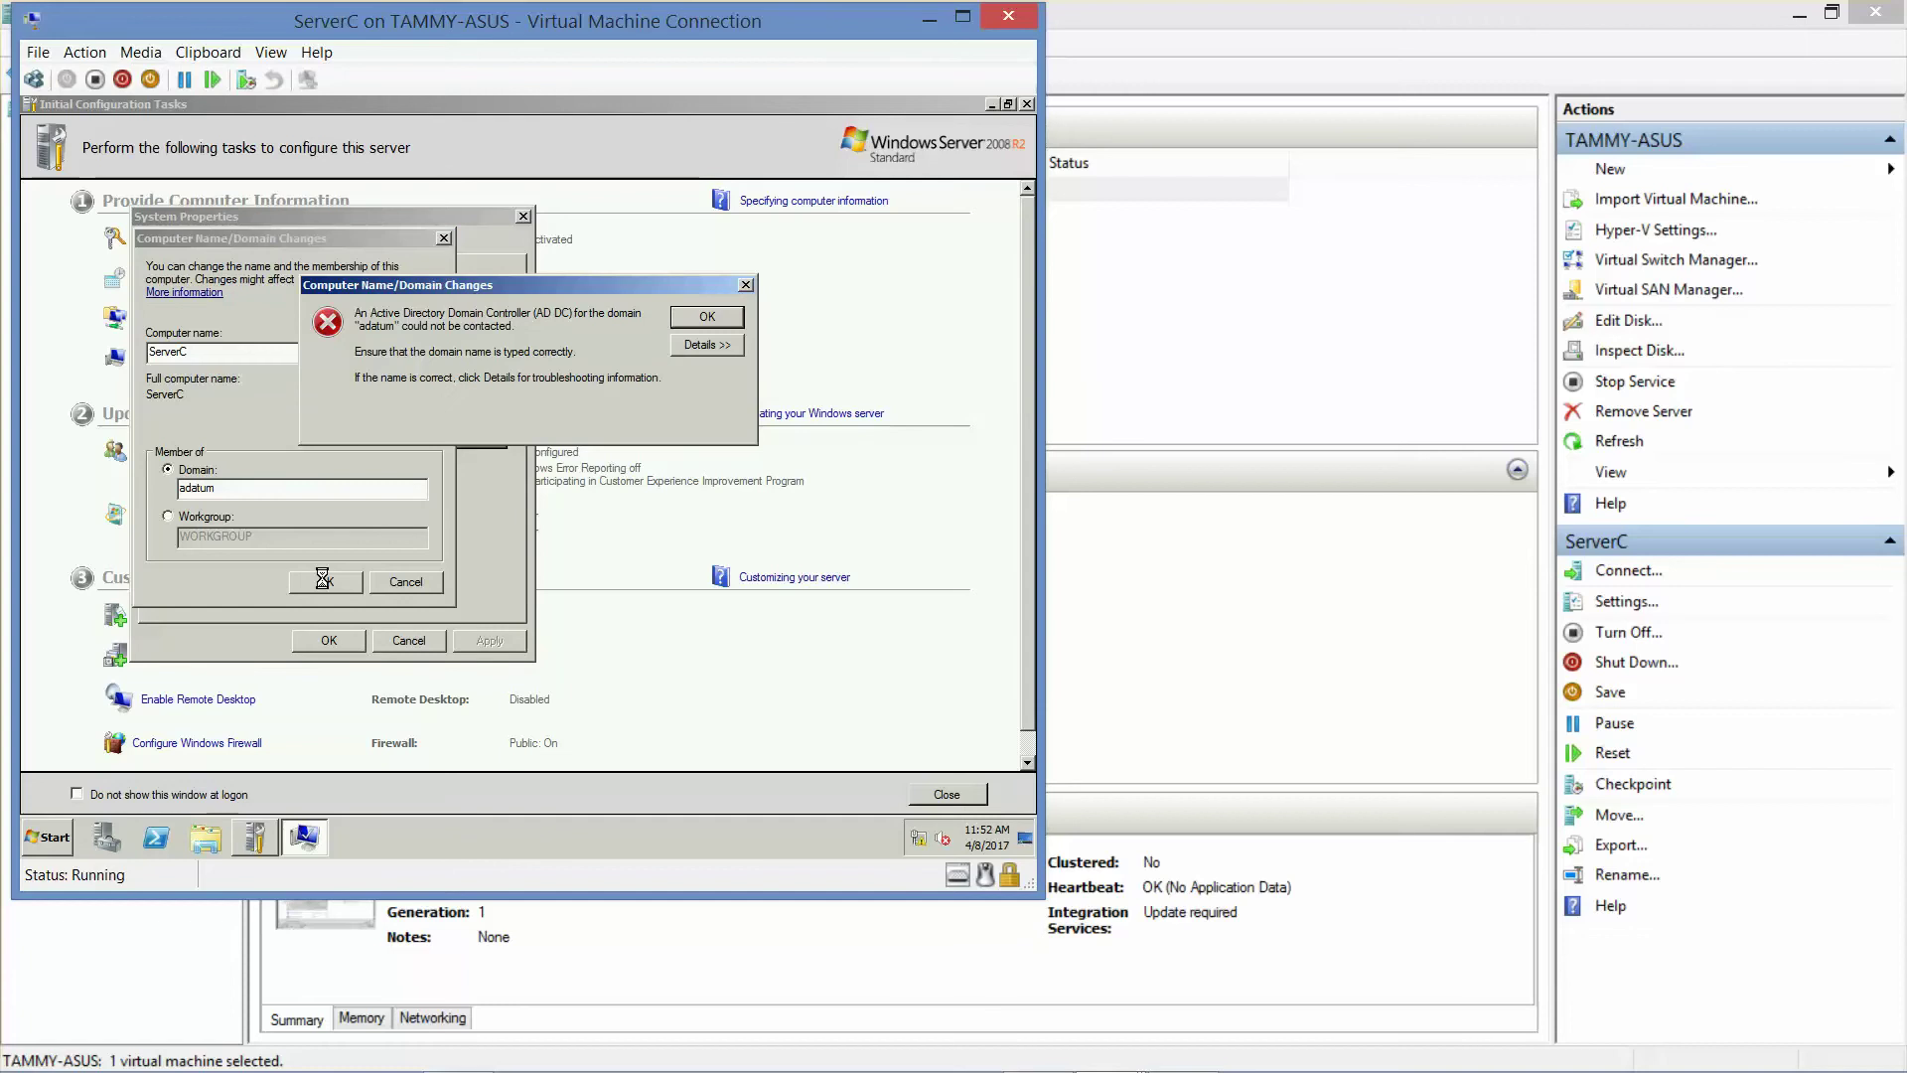
{"action": "left_click", "coordinate": [733, 317]}
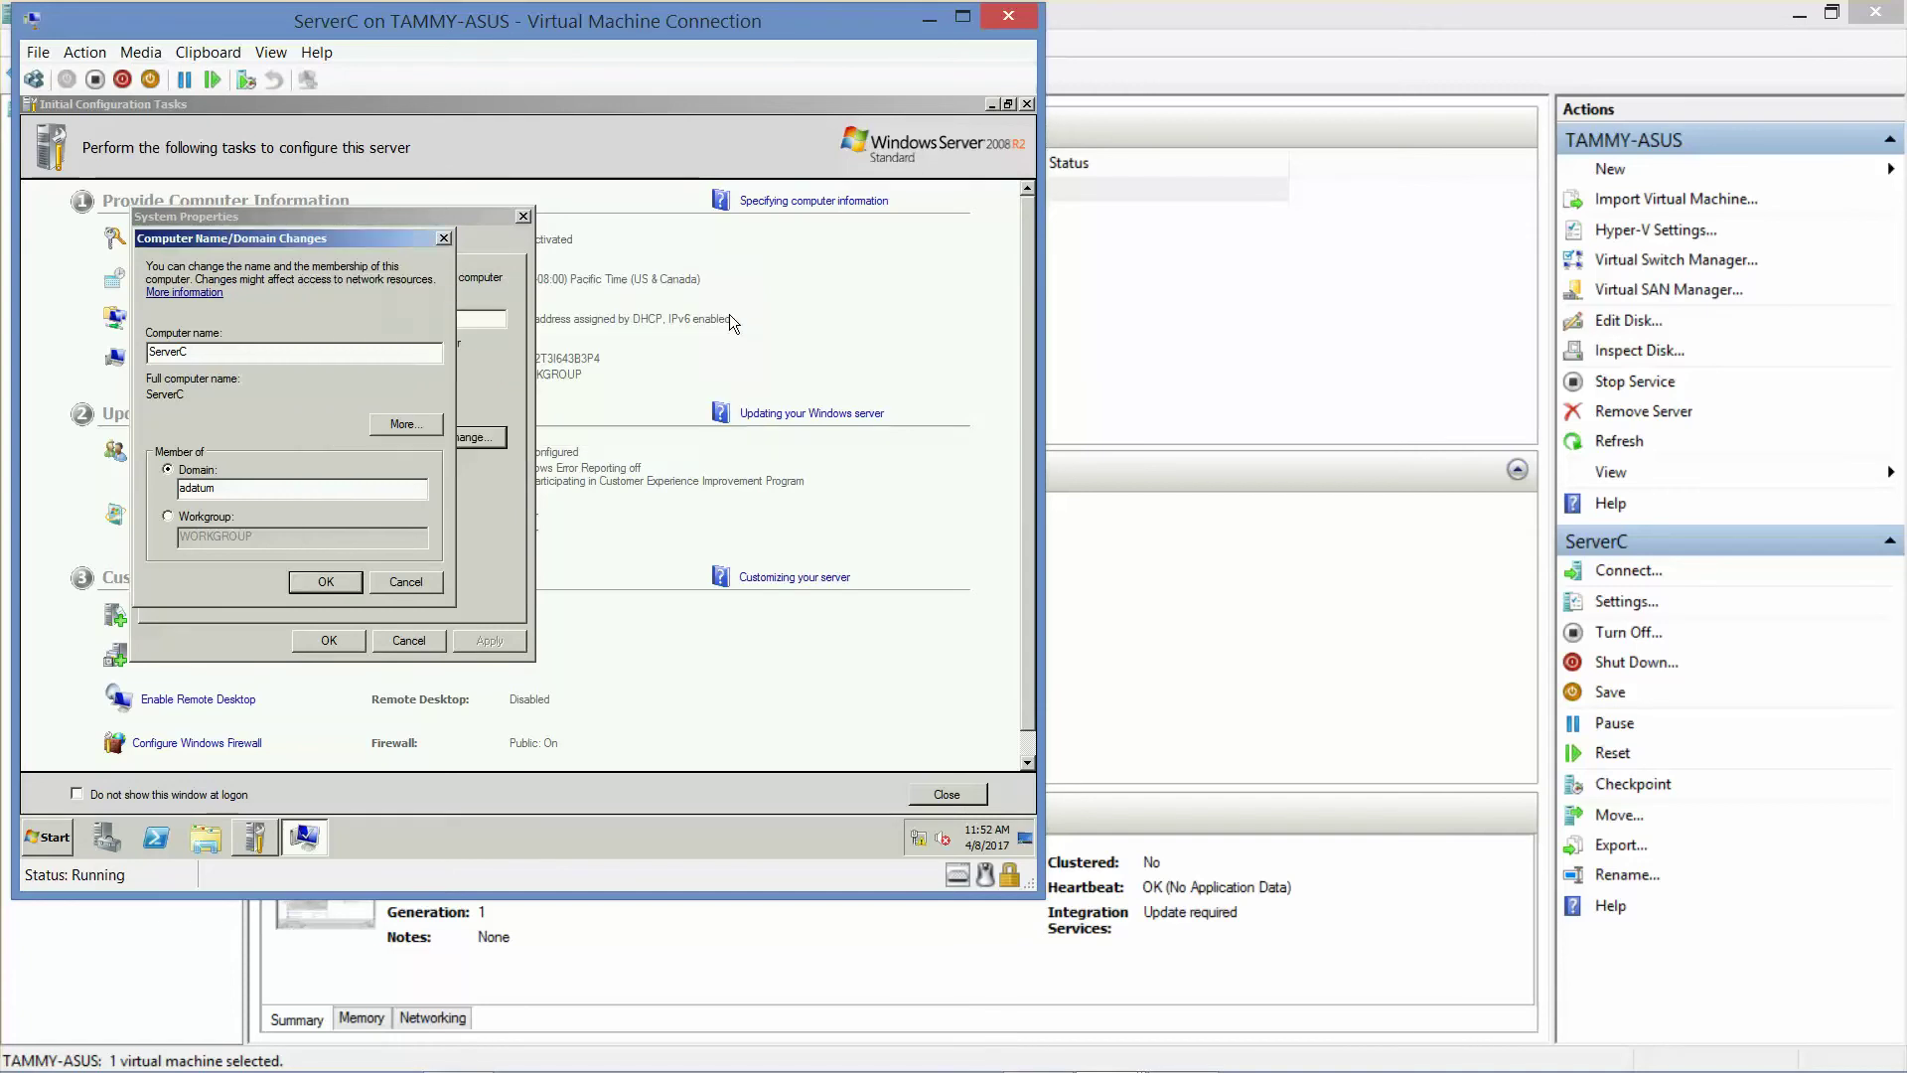
{"action": "left_click", "coordinate": [167, 516]}
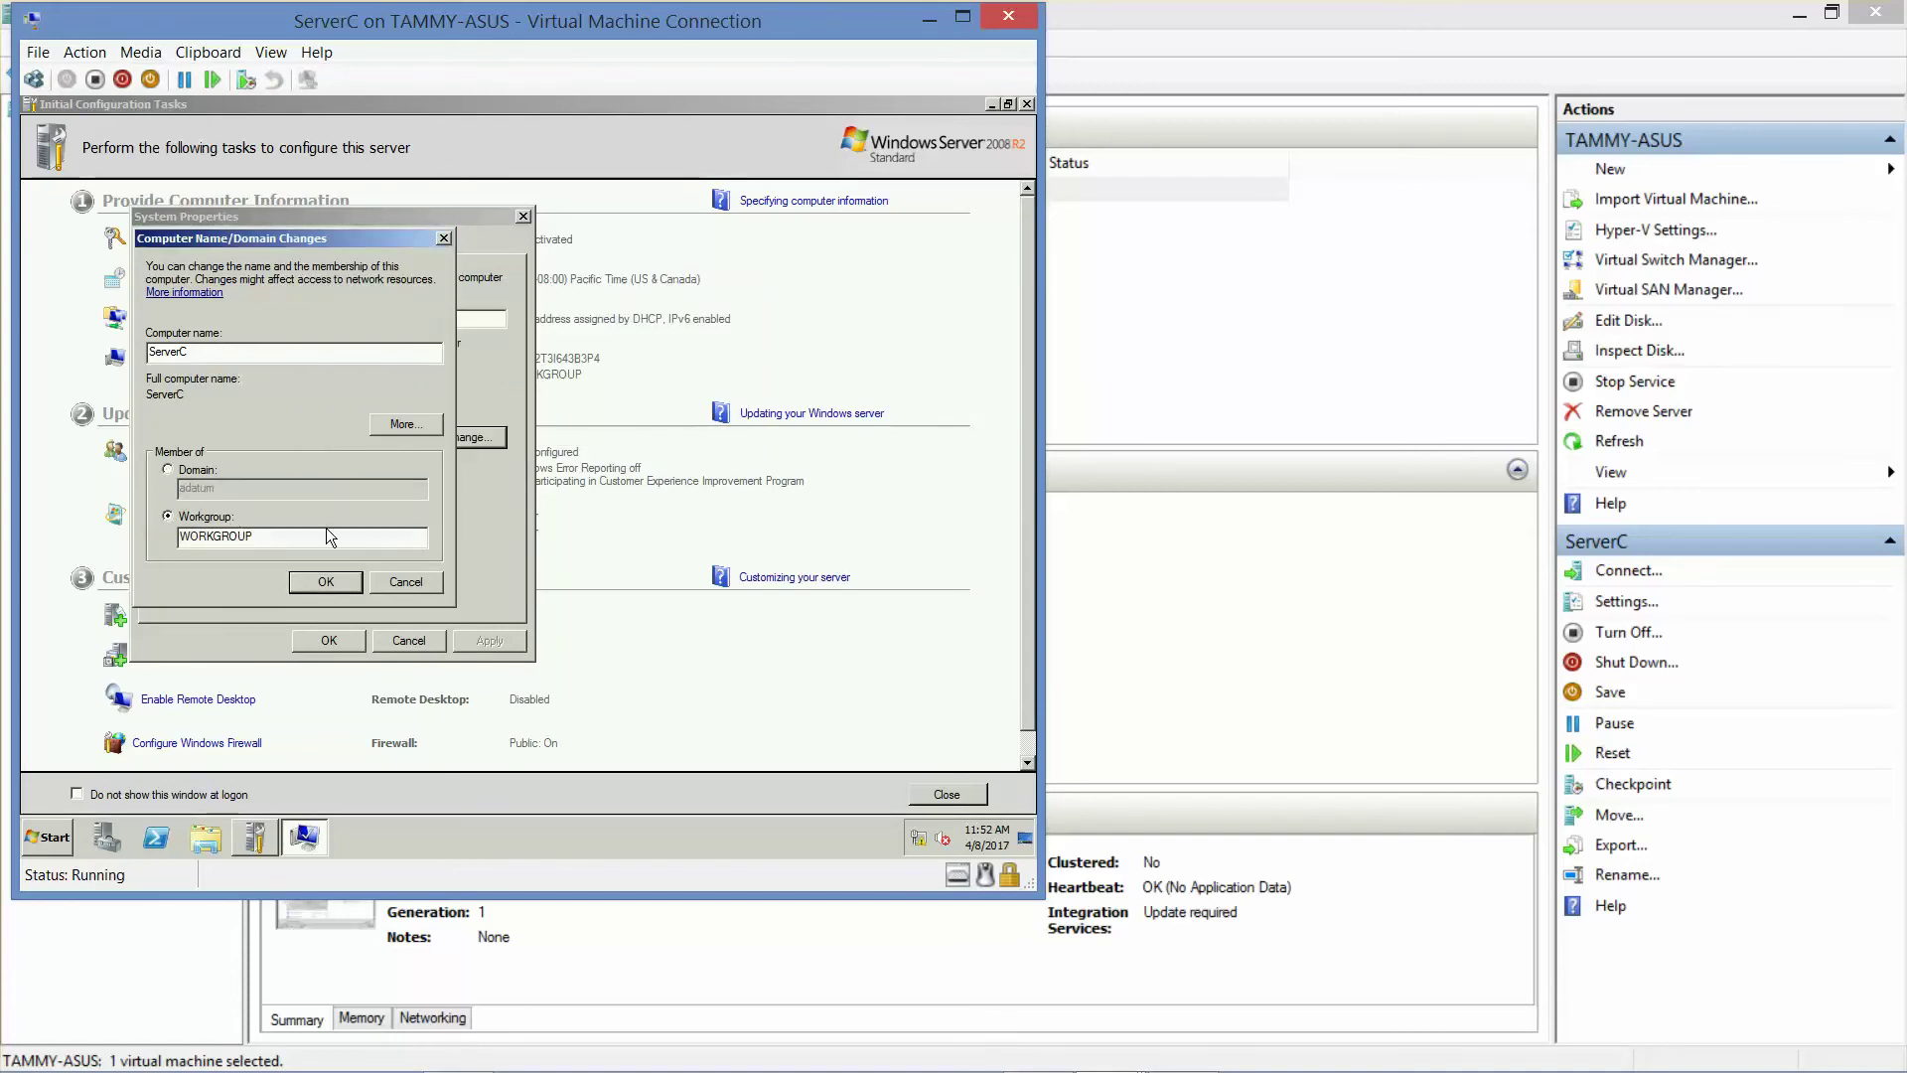
{"action": "left_click", "coordinate": [323, 584]}
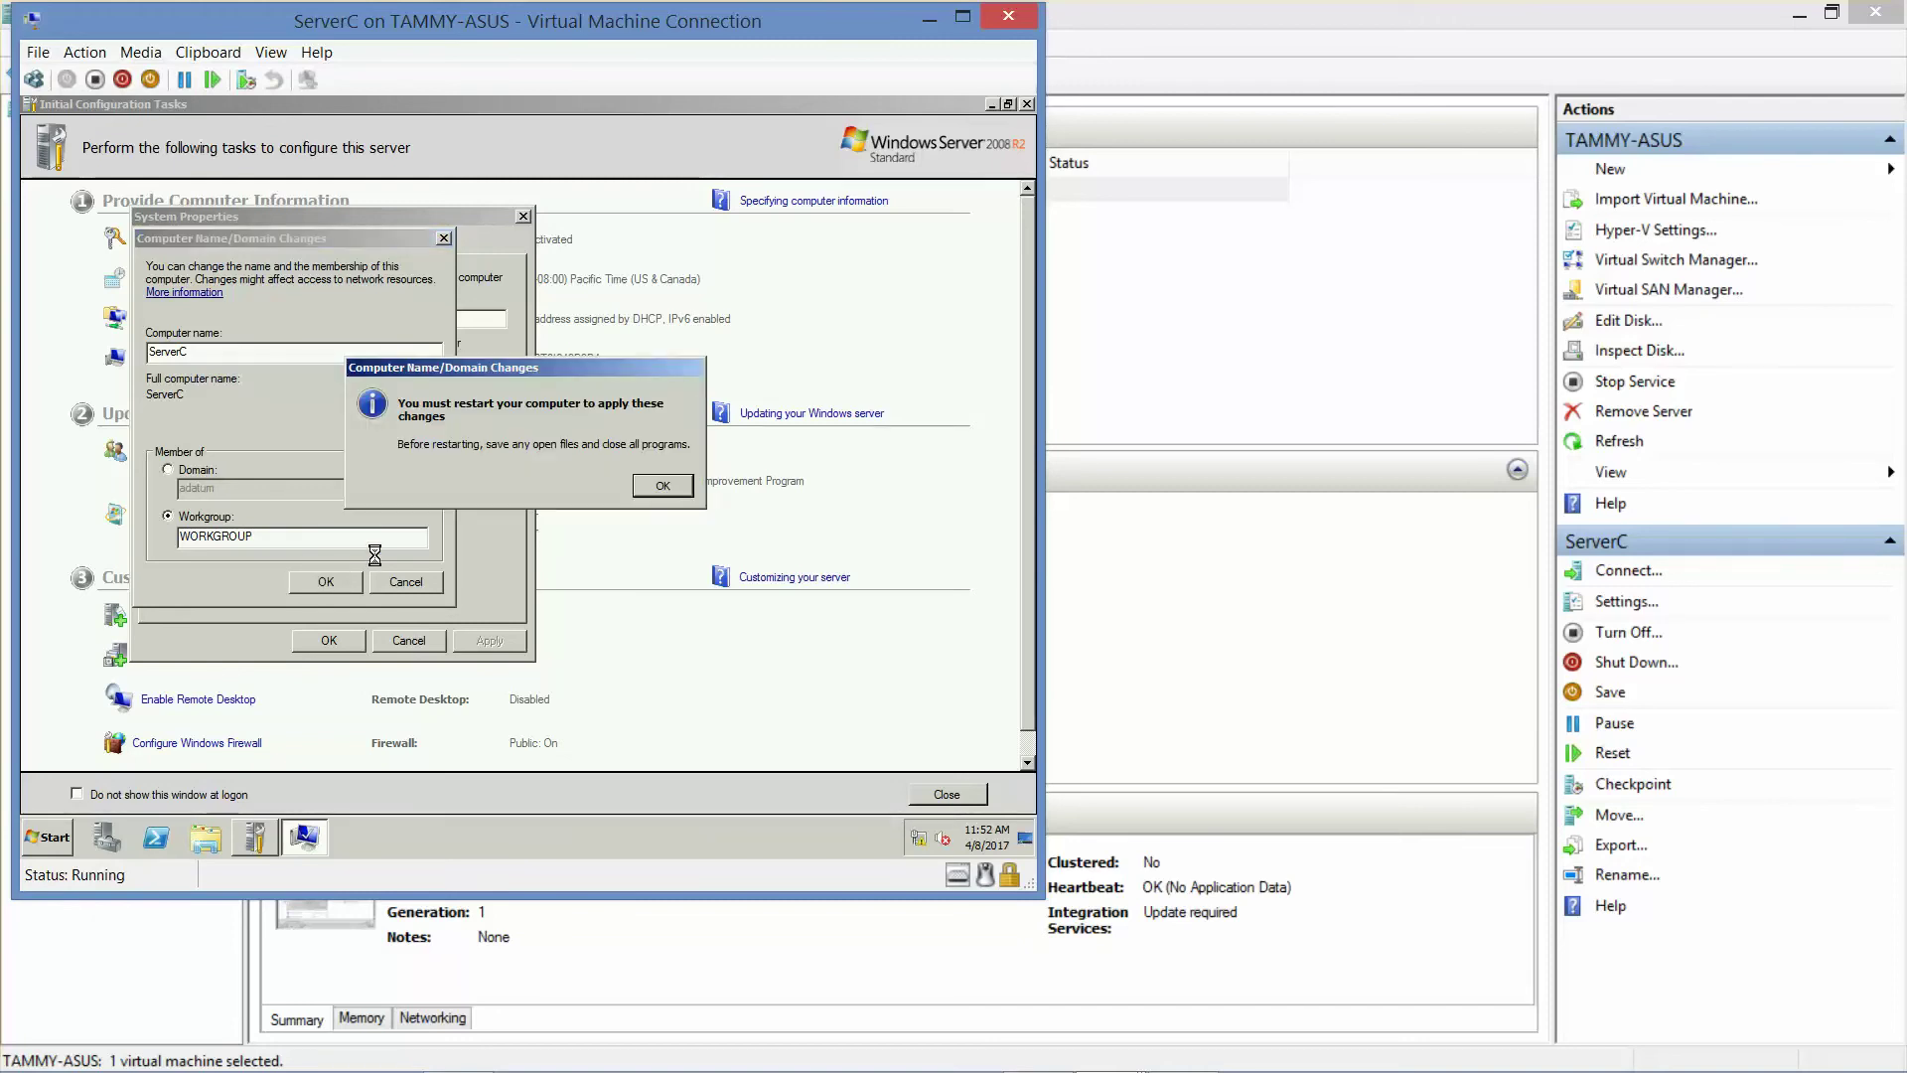
- Acknowledge the restart notice, close System Properties and restart ServerC now
{"action": "left_click", "coordinate": [668, 486]}
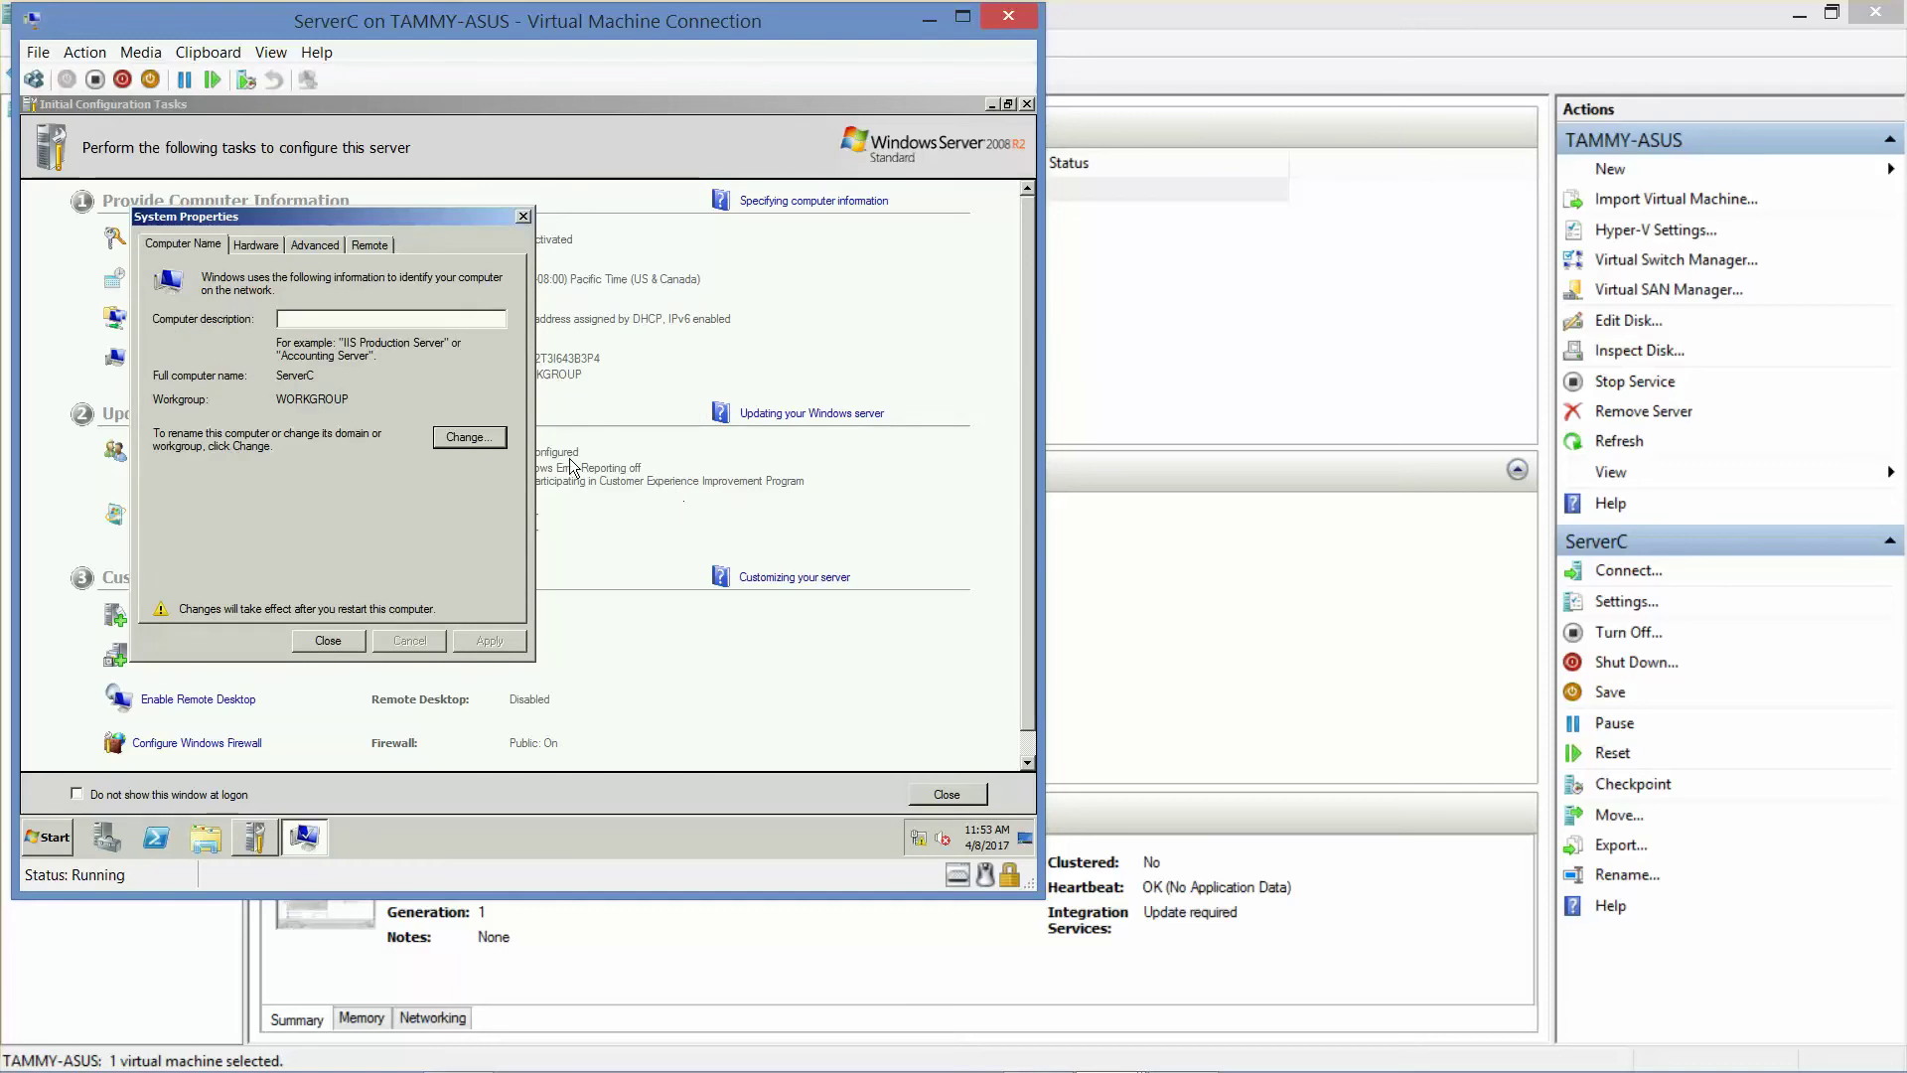
{"action": "left_click", "coordinate": [327, 639]}
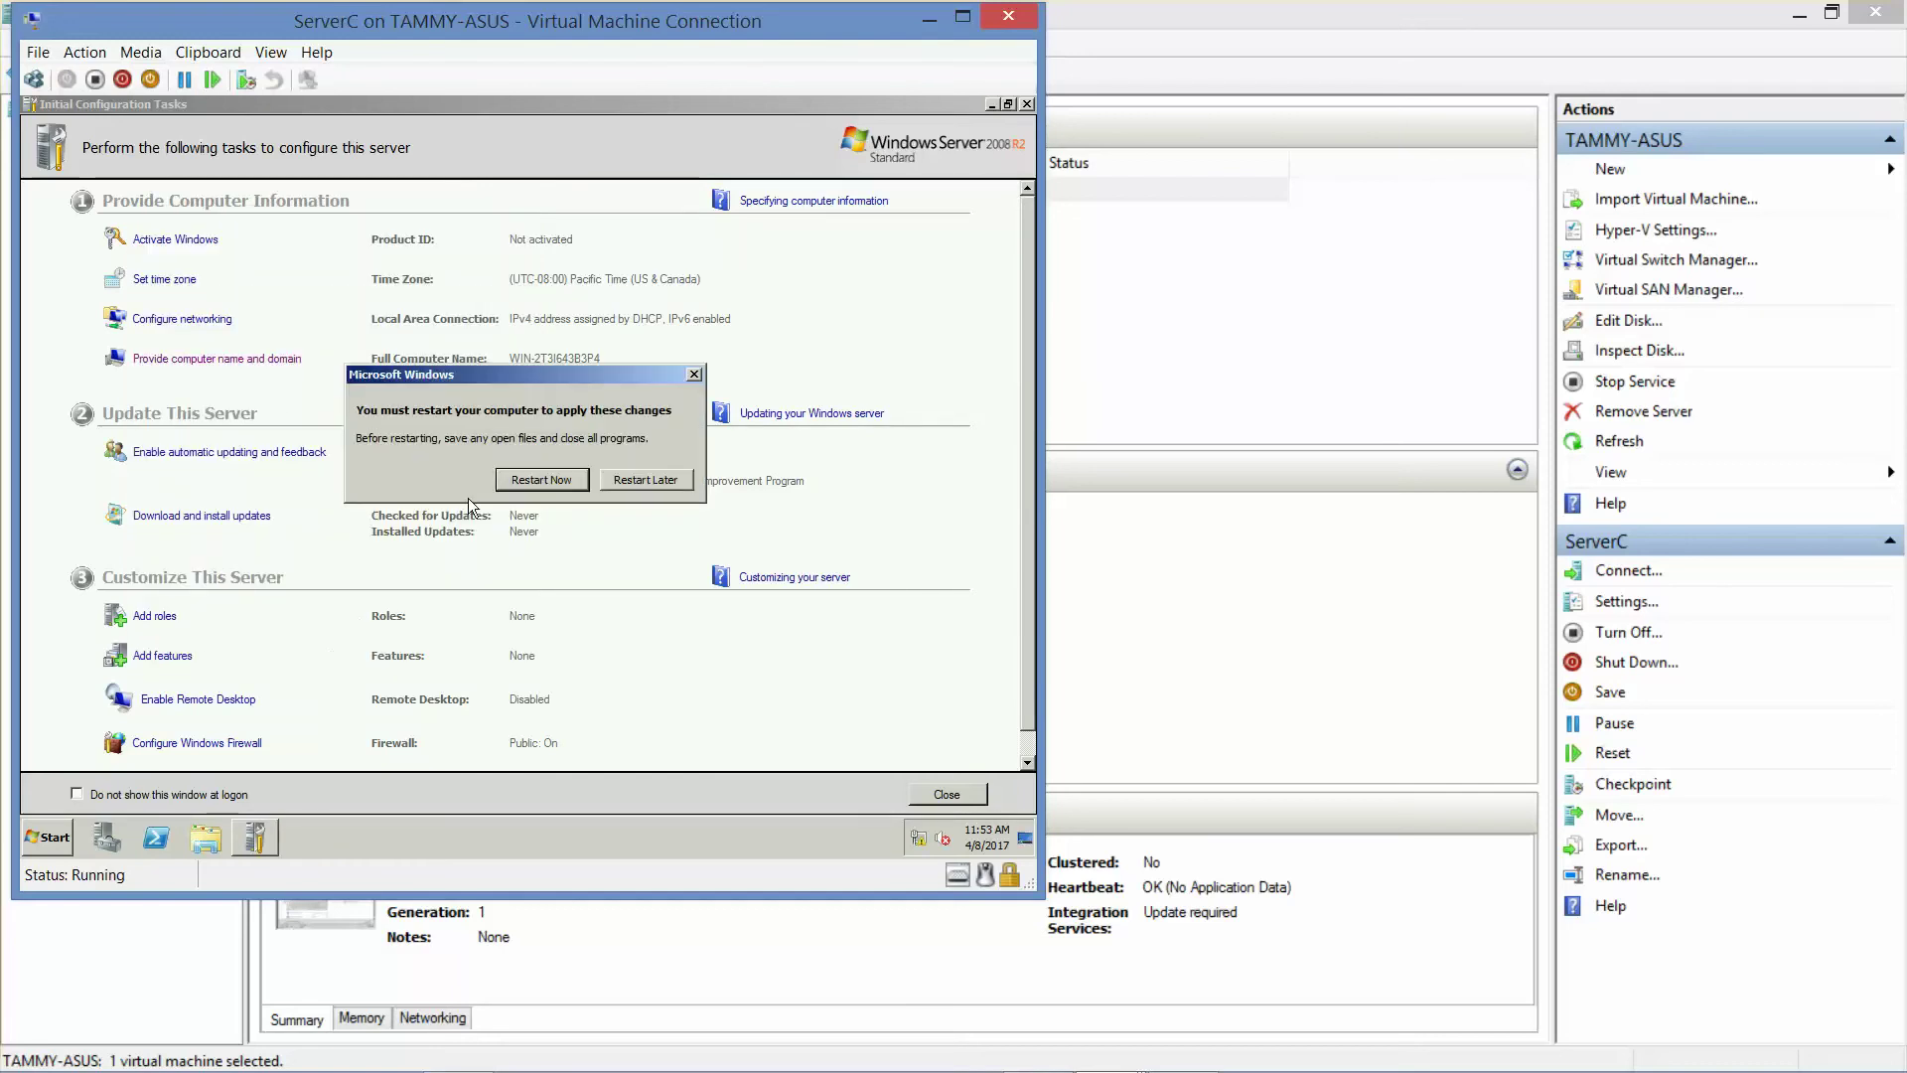
{"action": "left_click", "coordinate": [533, 476]}
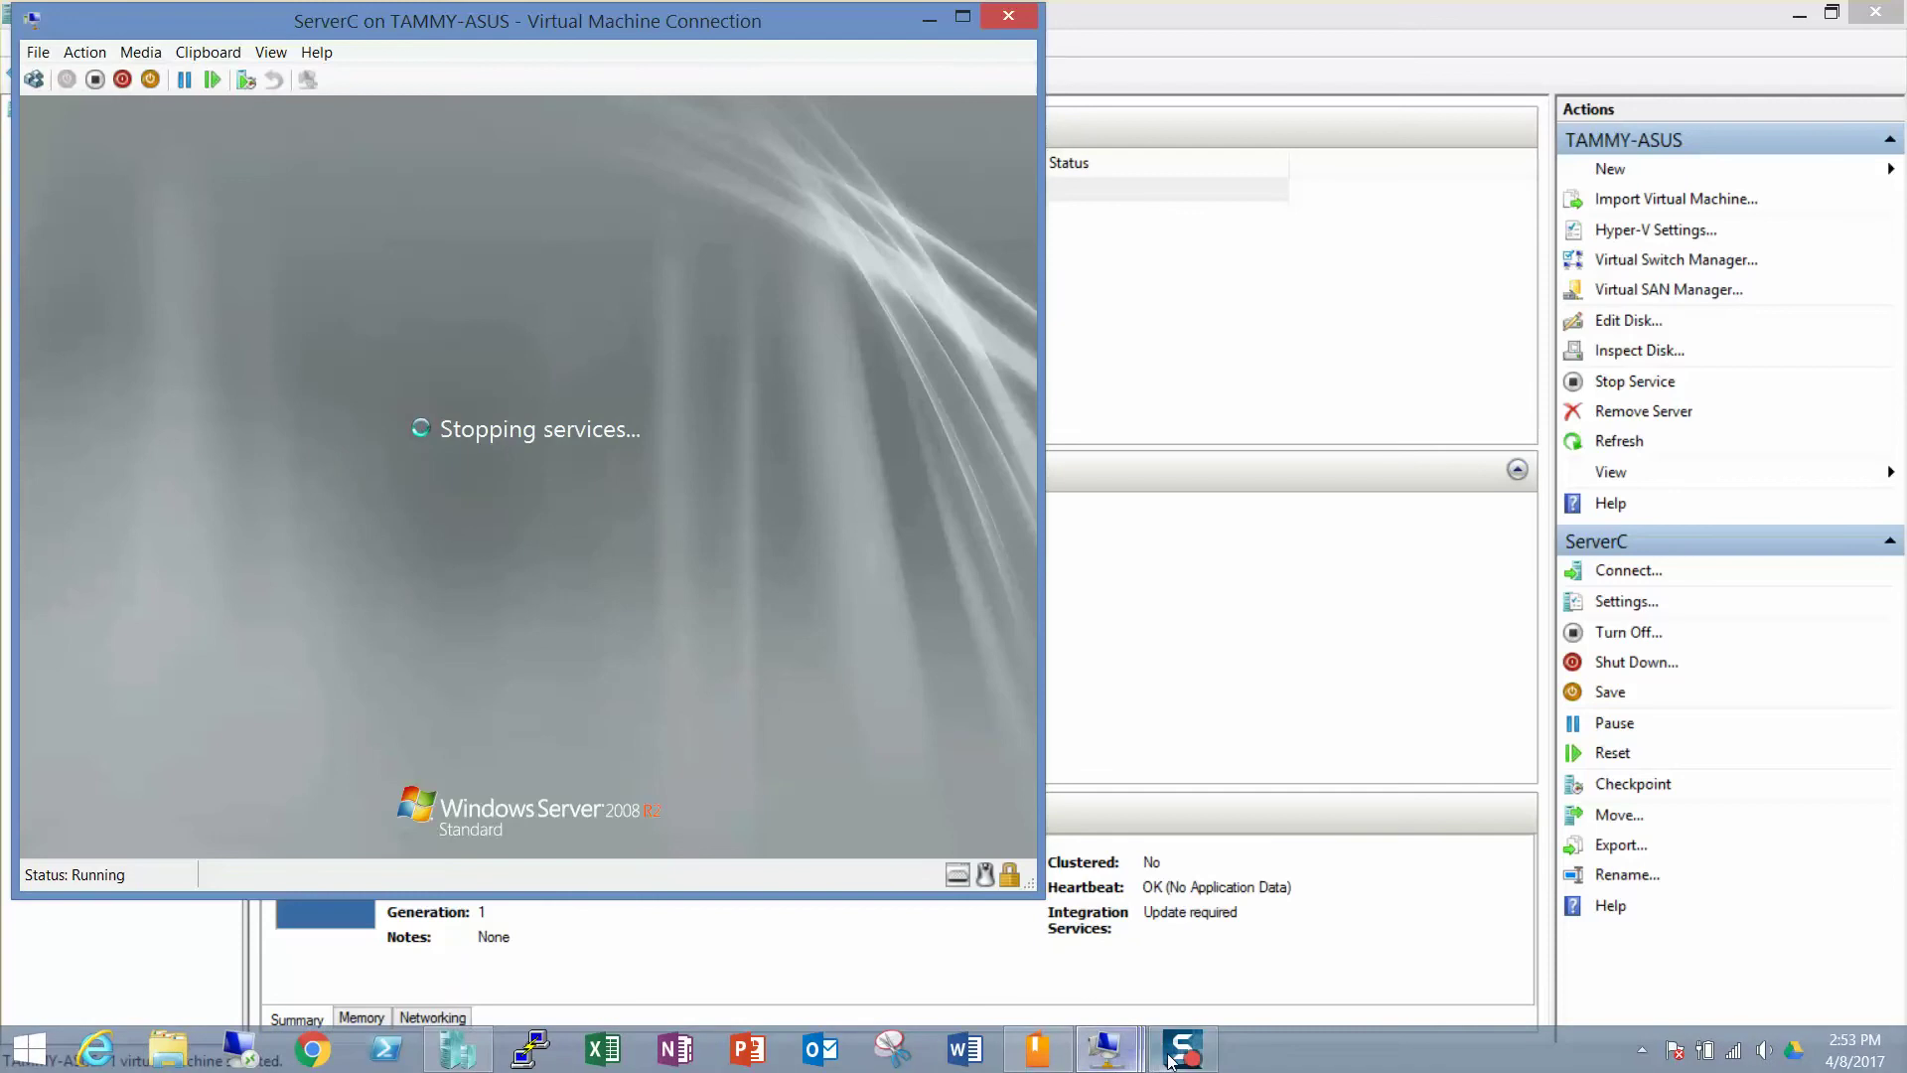
{"action": "left_click", "coordinate": [1170, 1060]}
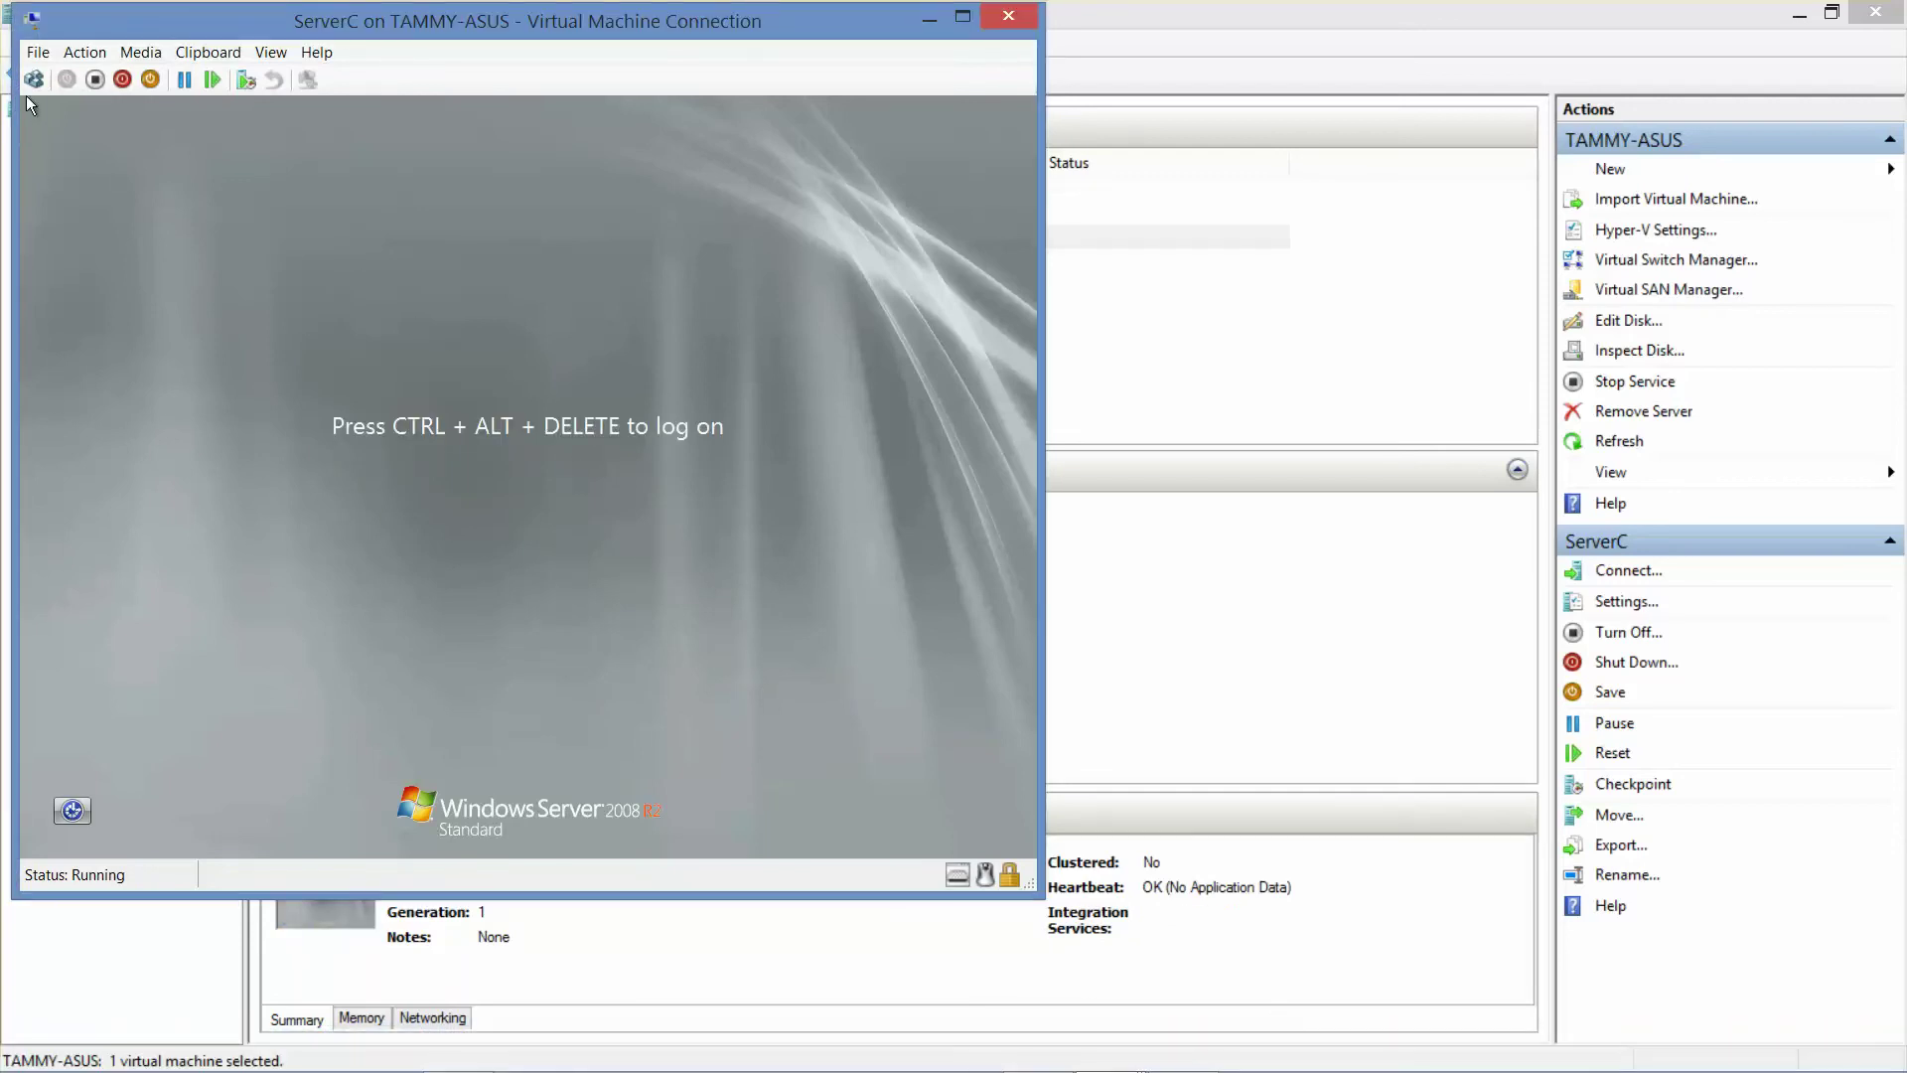
- Sign back in to ServerC as Administrator with the account password
{"action": "left_click", "coordinate": [30, 85]}
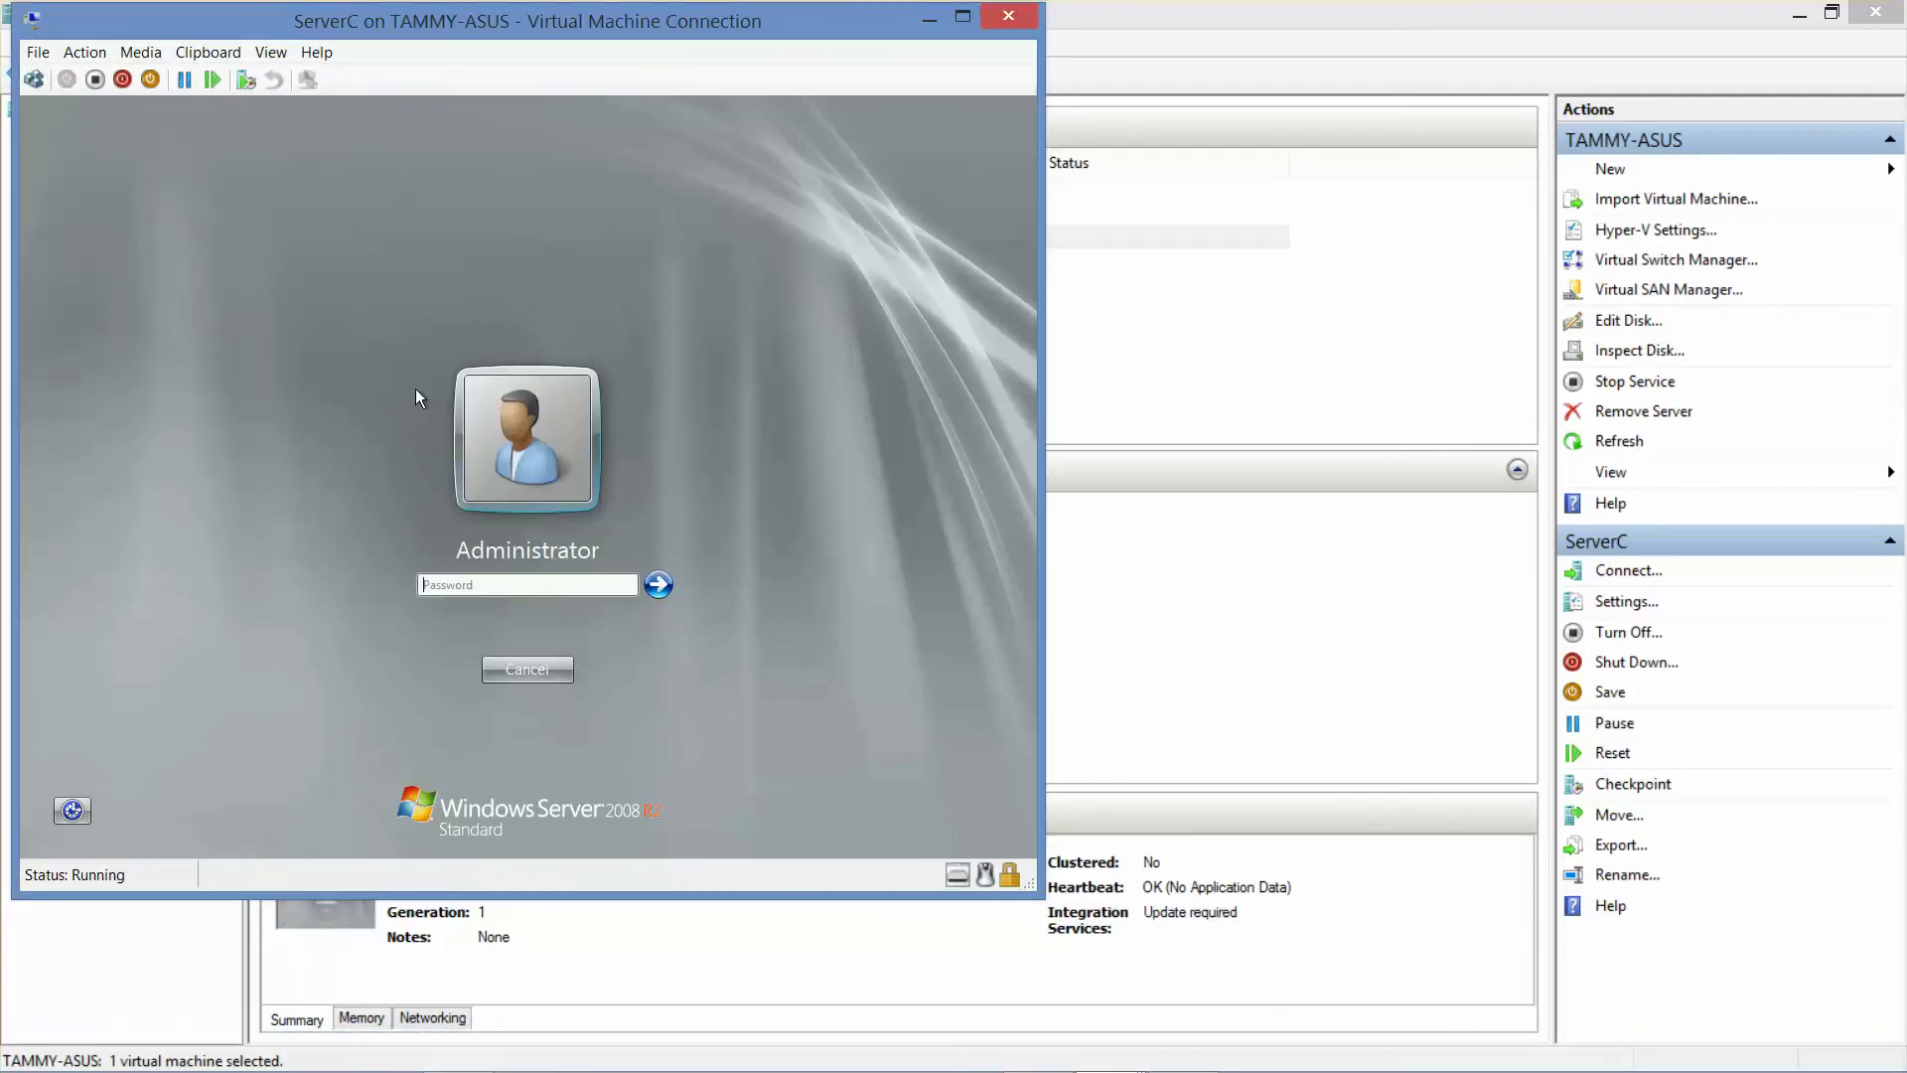
{"action": "type", "text": "****"}
{"action": "key", "text": "Return"}
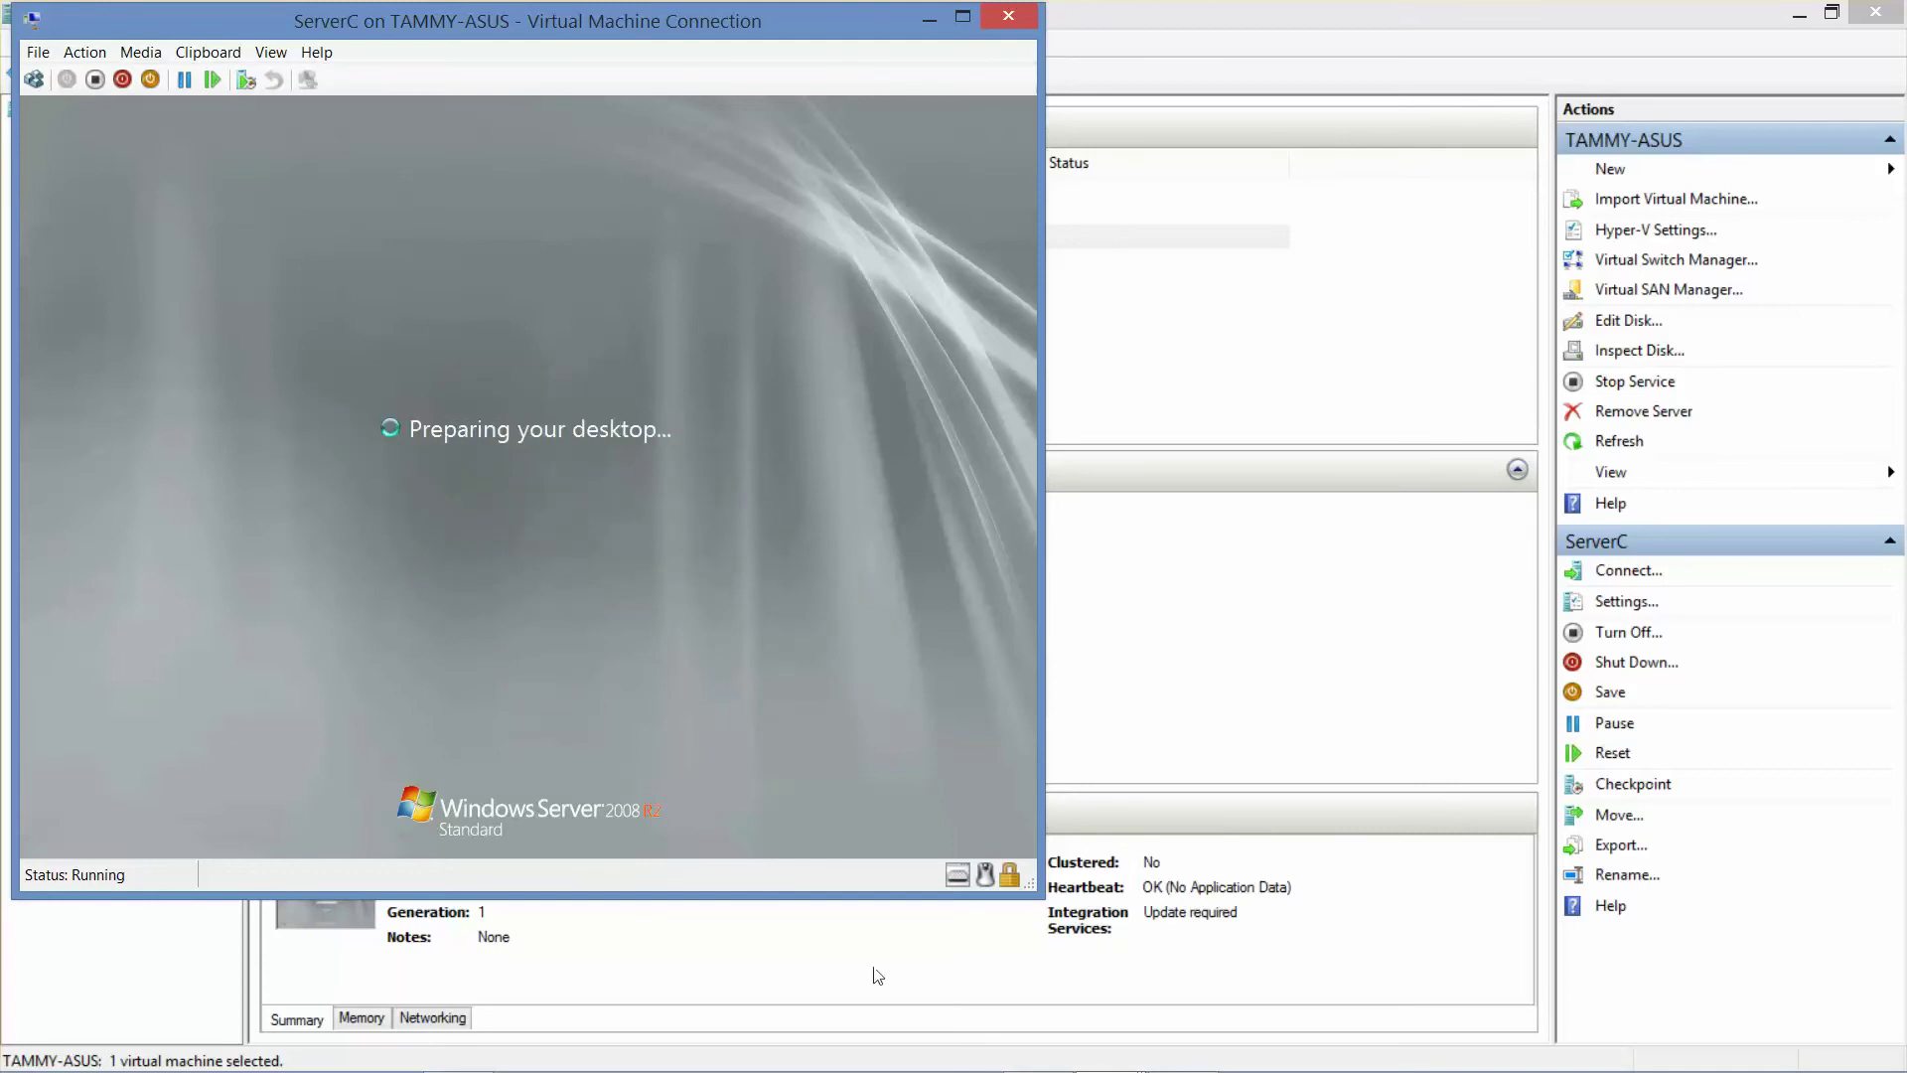
{"action": "mouse_move", "coordinate": [1112, 1069]}
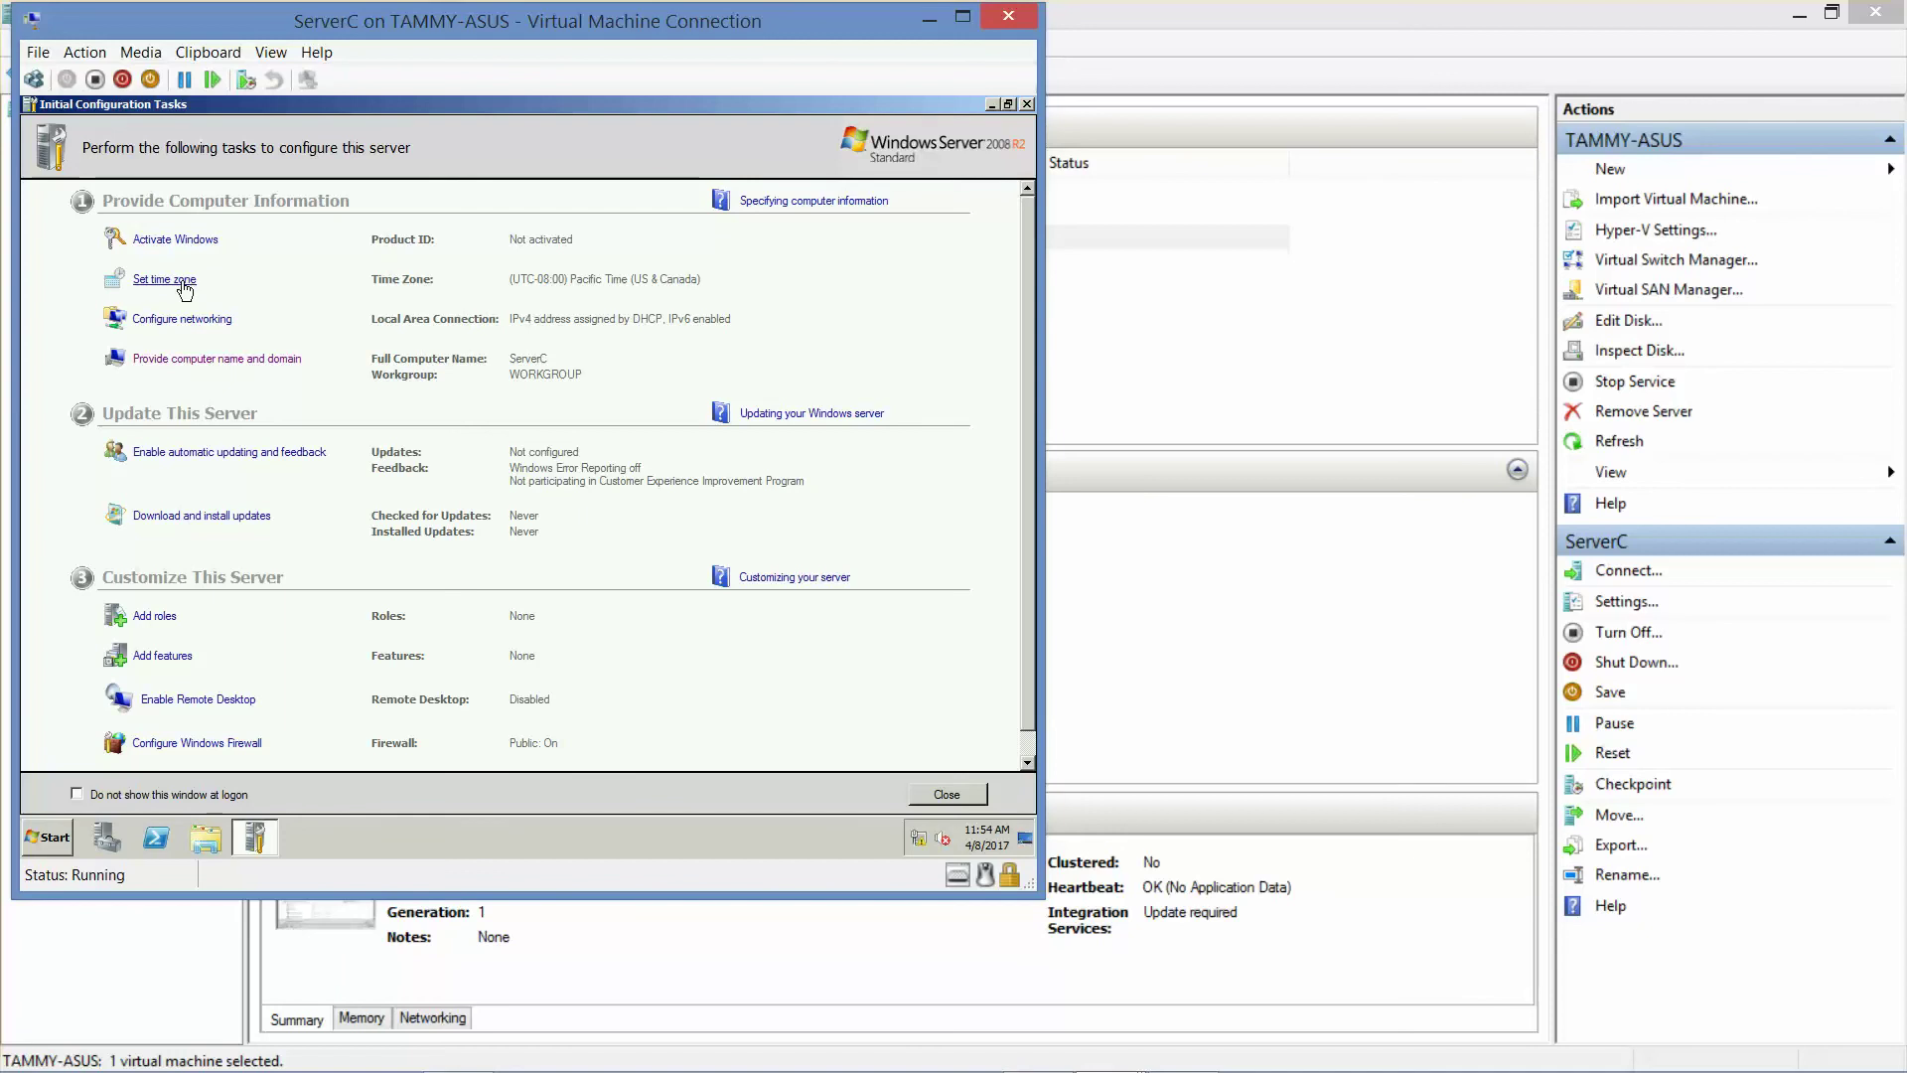
- Set ServerC's time zone to (UTC-05:00) Eastern Time (US & Canada)
{"action": "left_click", "coordinate": [194, 284]}
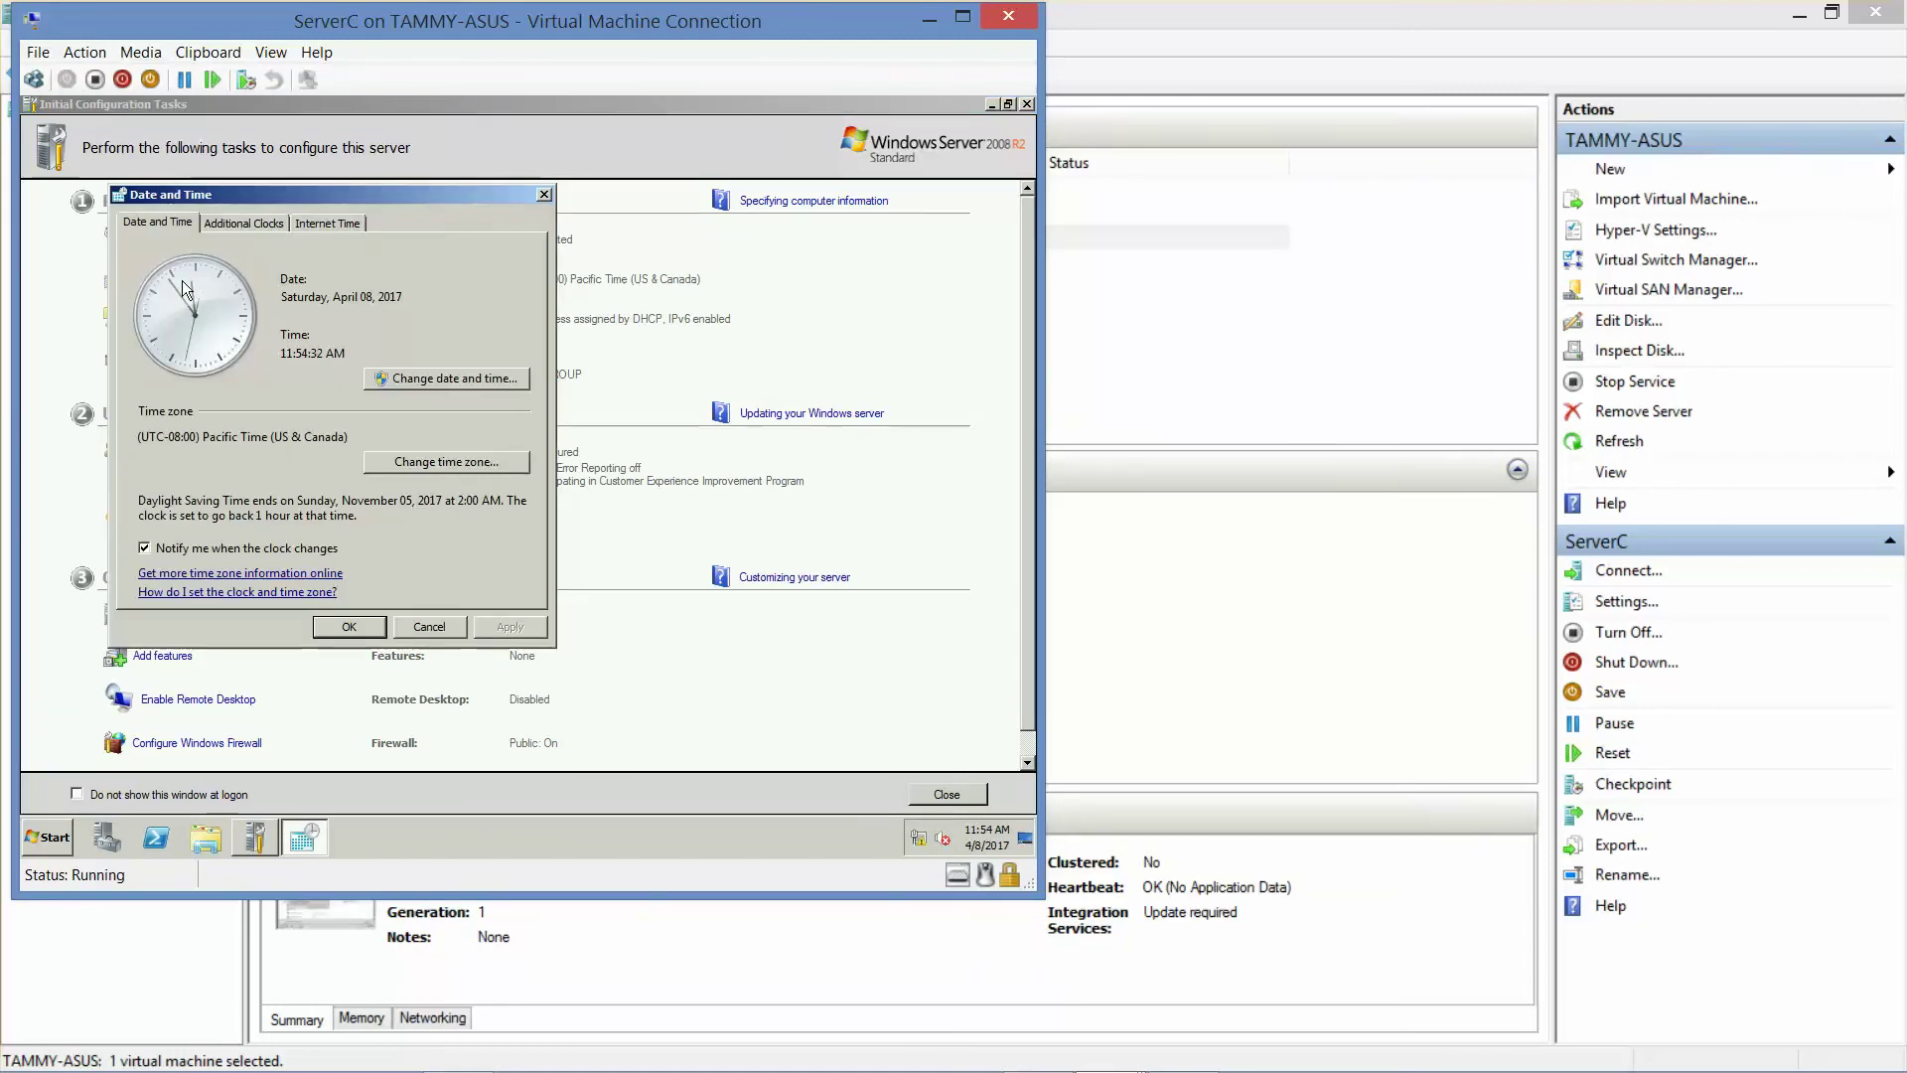
{"action": "left_click", "coordinate": [425, 463]}
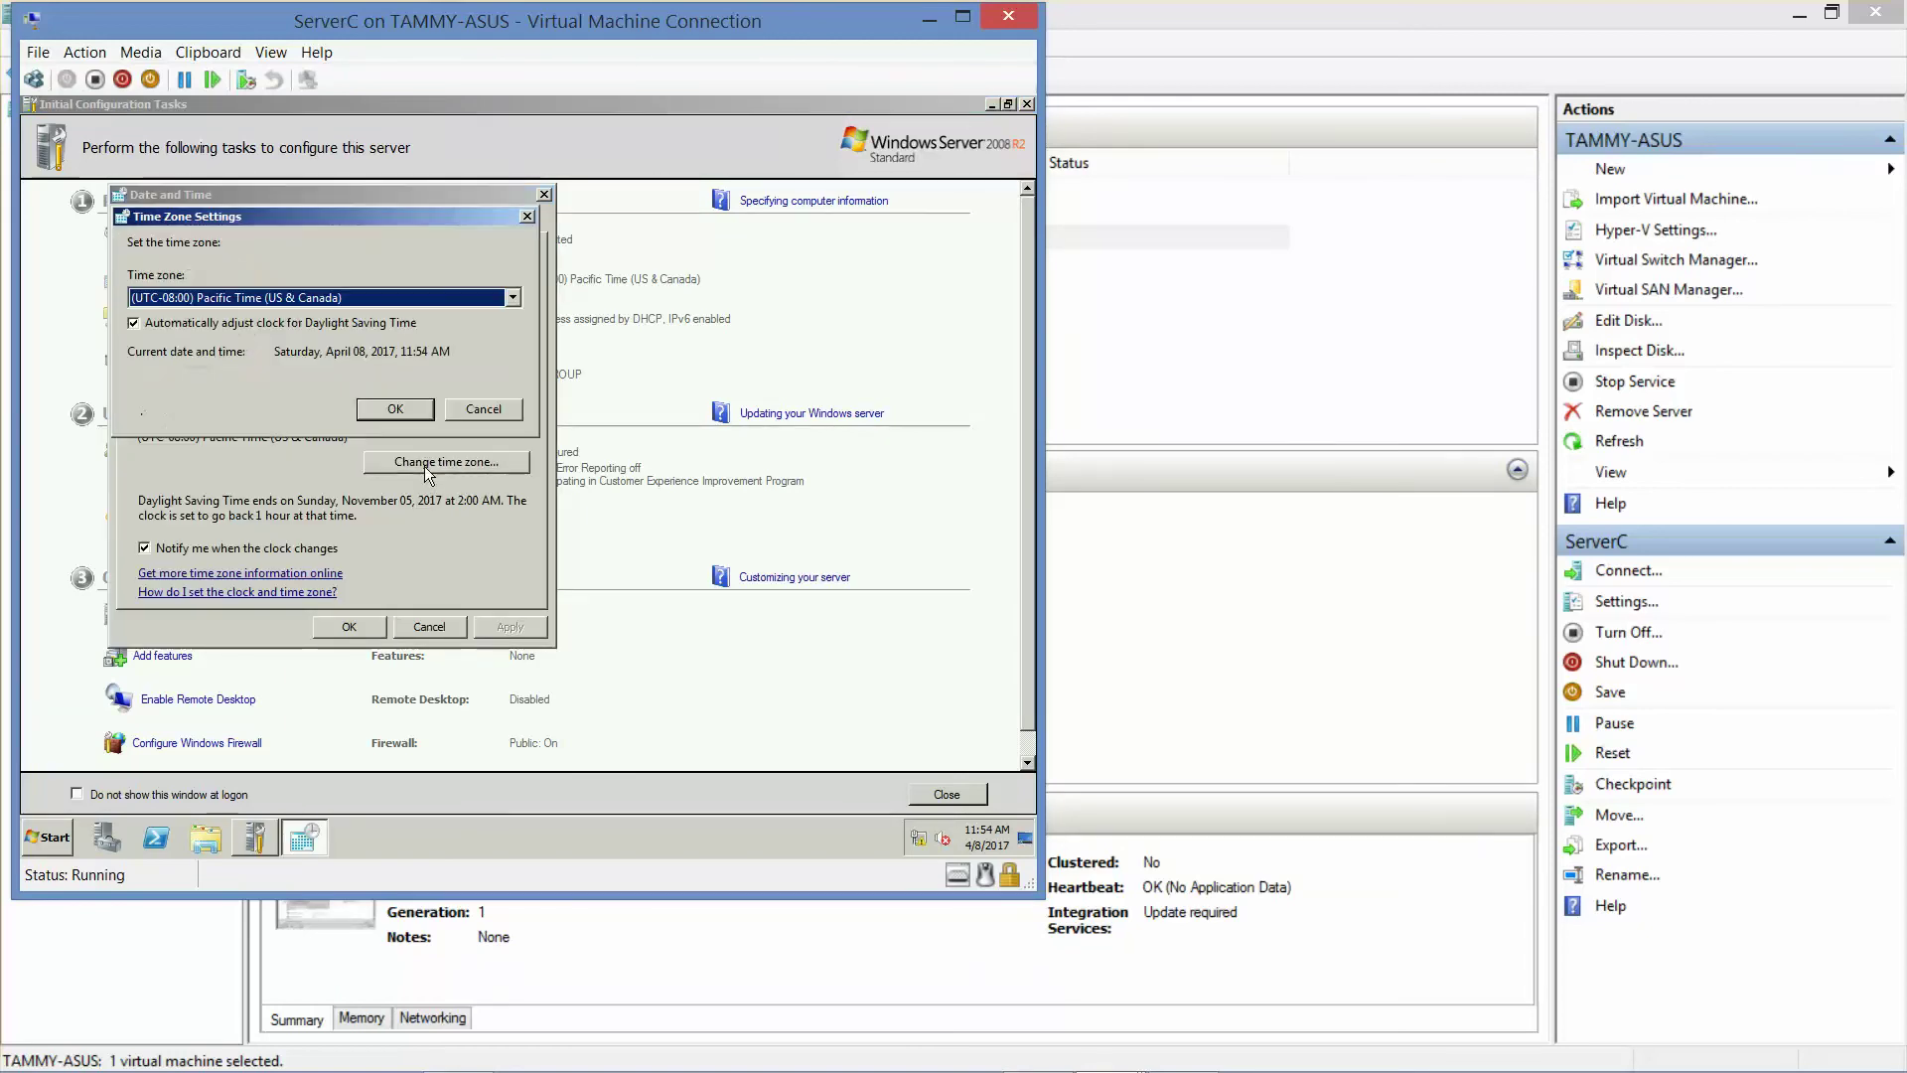
{"action": "left_click", "coordinate": [385, 300]}
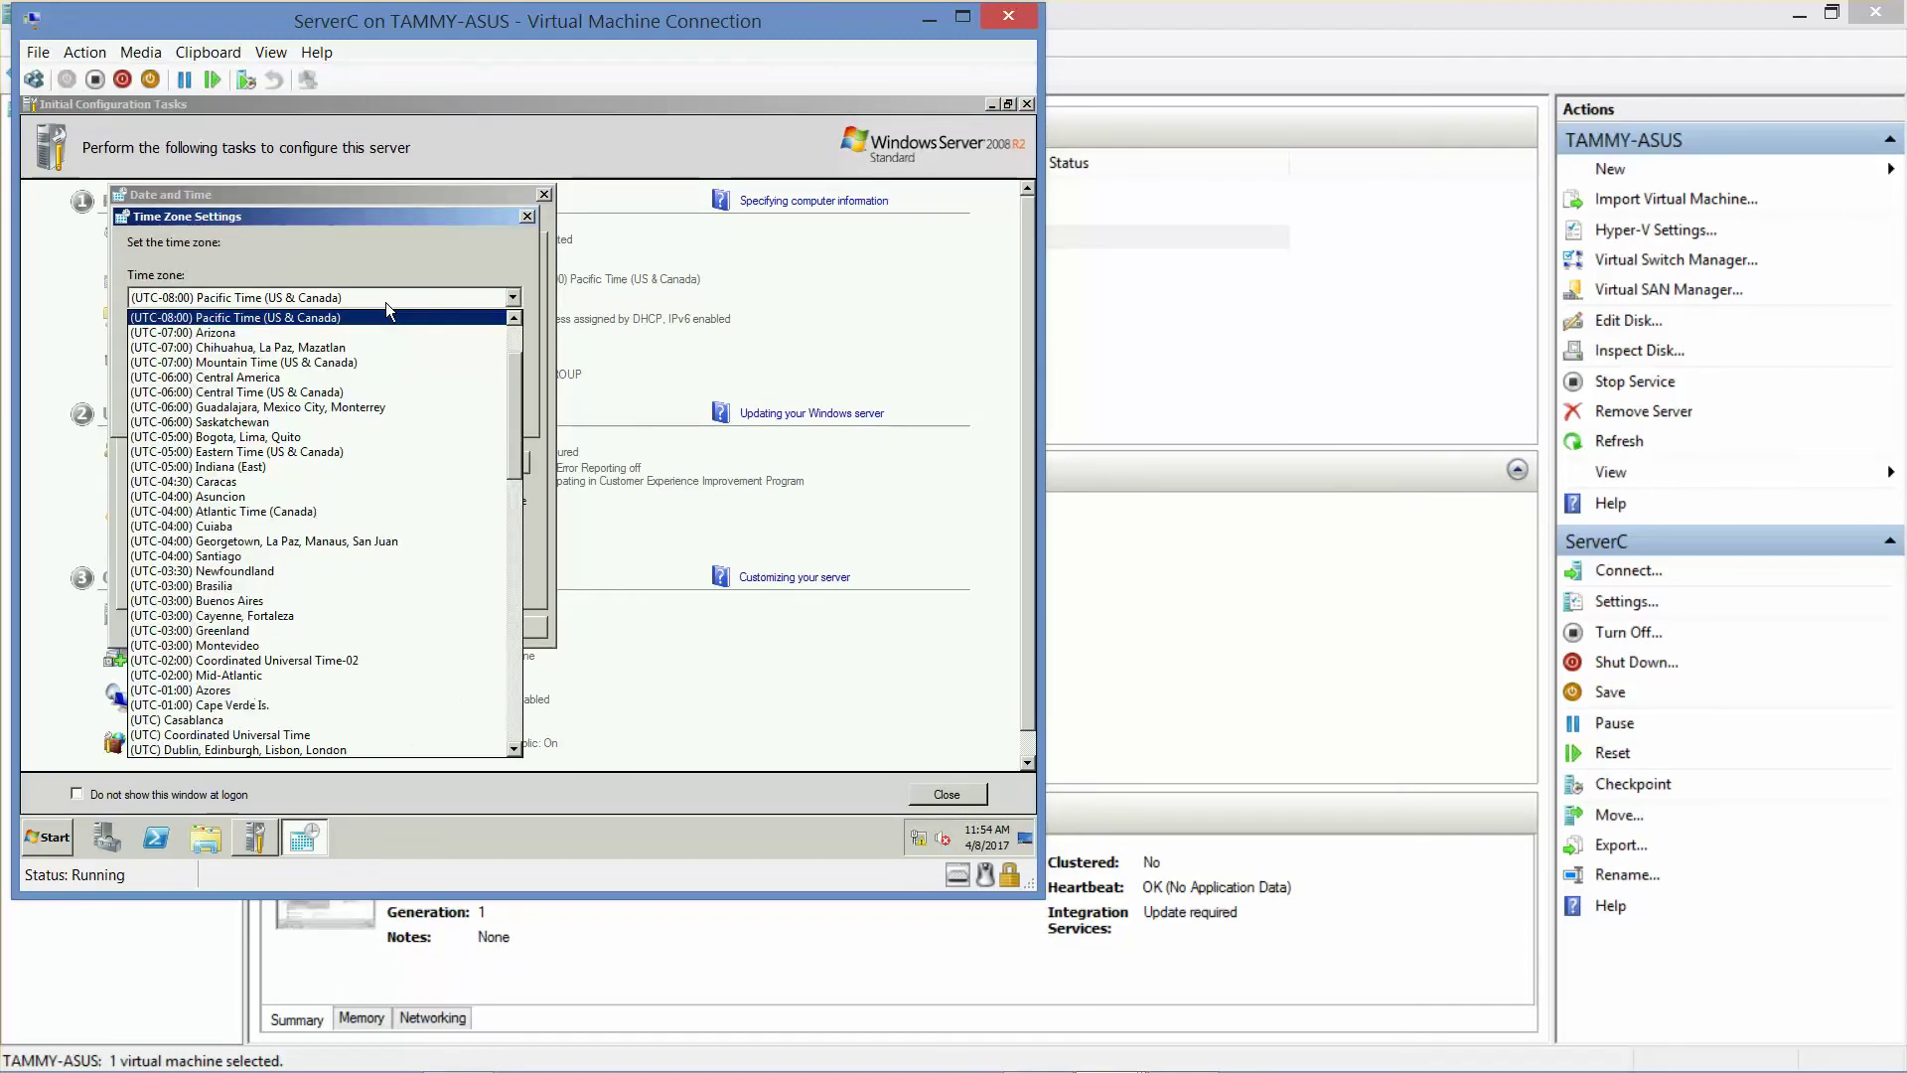
{"action": "left_click", "coordinate": [318, 452]}
{"action": "left_click", "coordinate": [395, 407]}
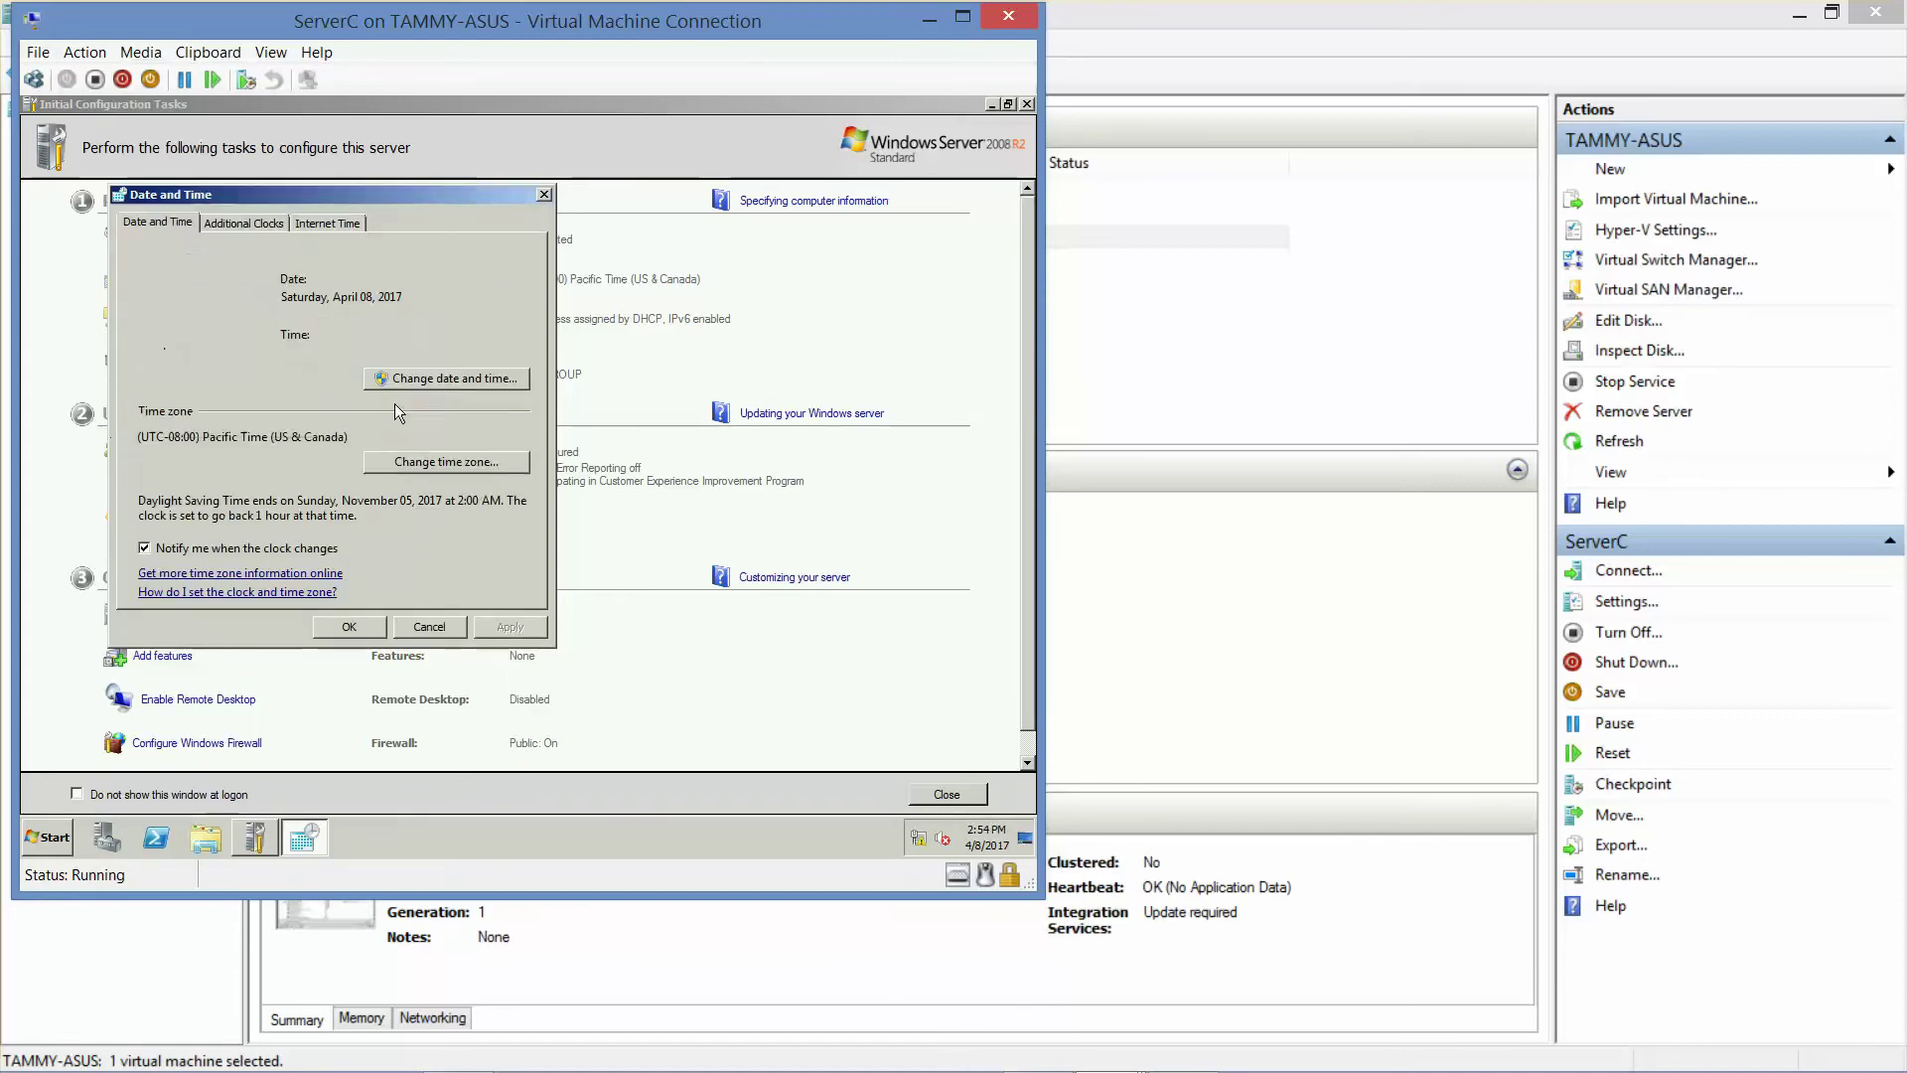
{"action": "left_click", "coordinate": [348, 627]}
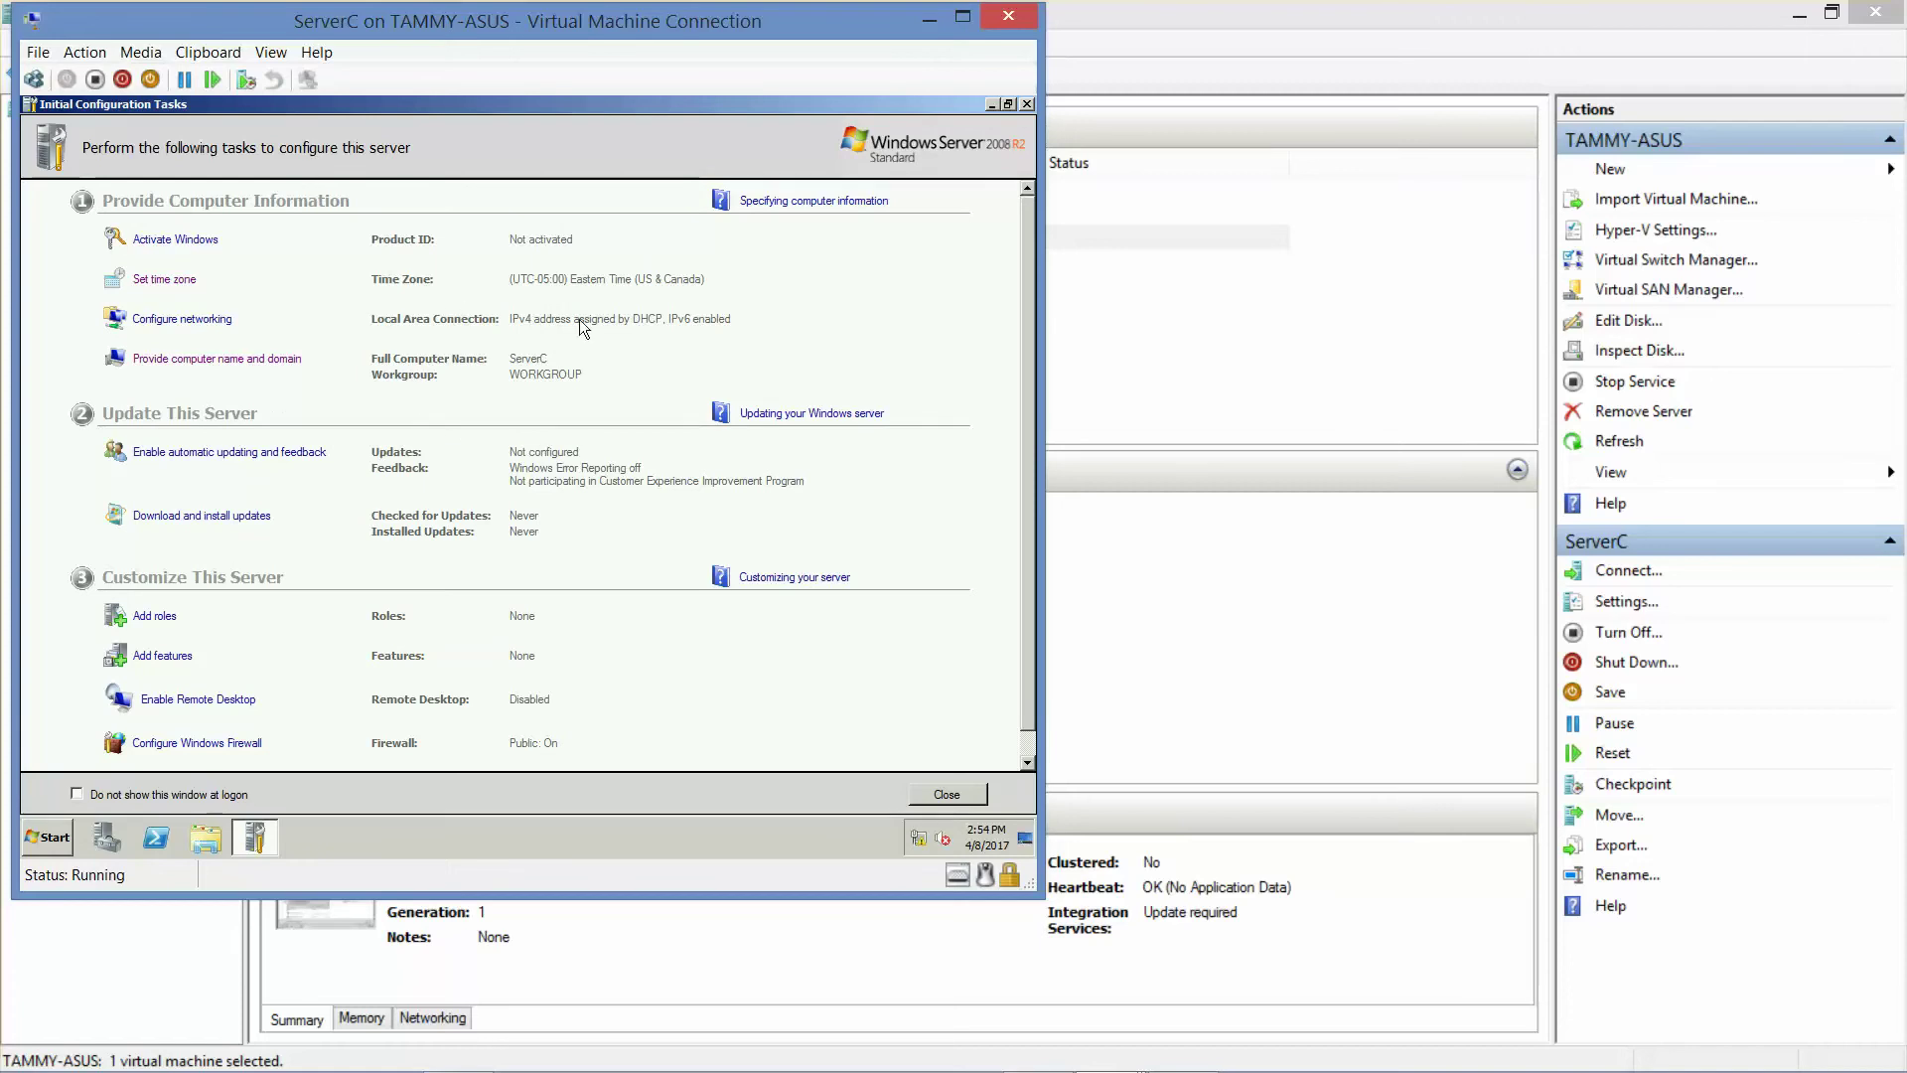
{"action": "left_click", "coordinate": [171, 320]}
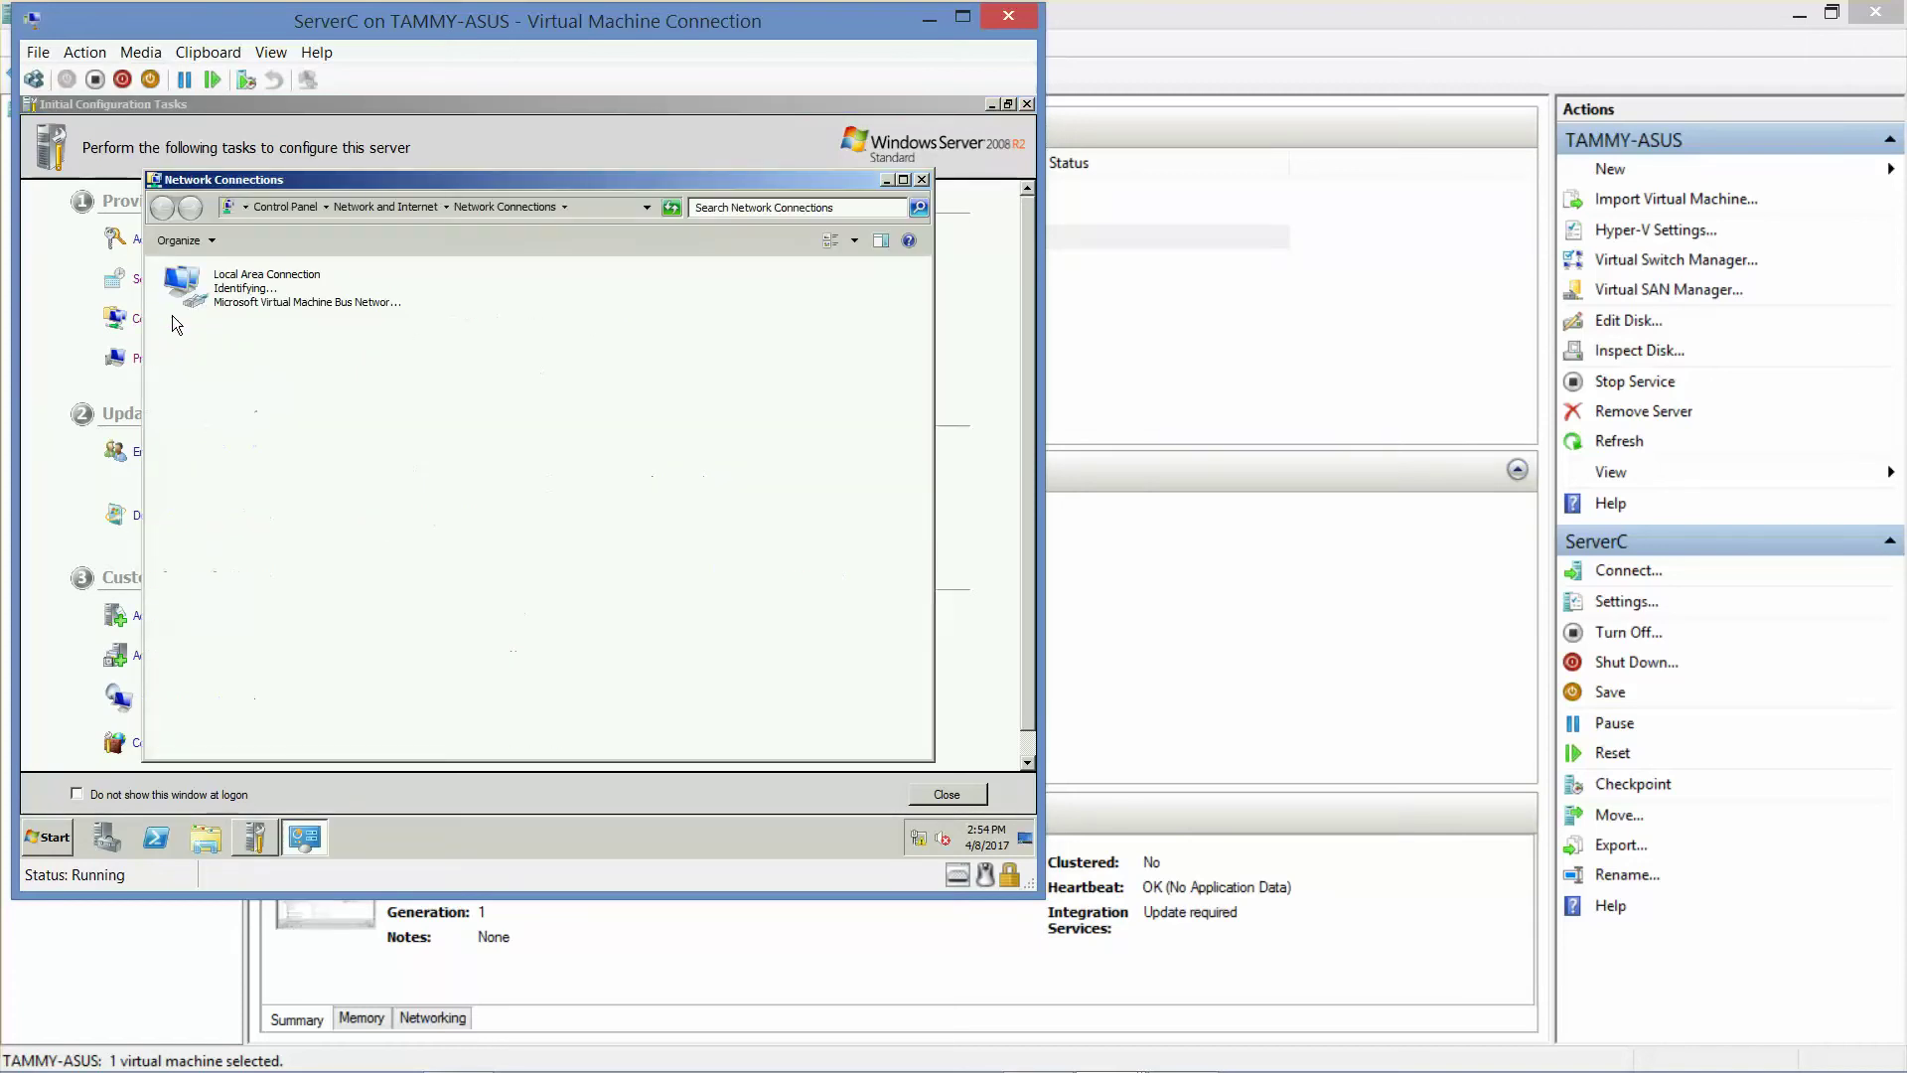
- Open the TCP/IPv4 properties of ServerC's Local Area Connection
{"action": "left_click", "coordinate": [259, 298]}
{"action": "right_click", "coordinate": [258, 296]}
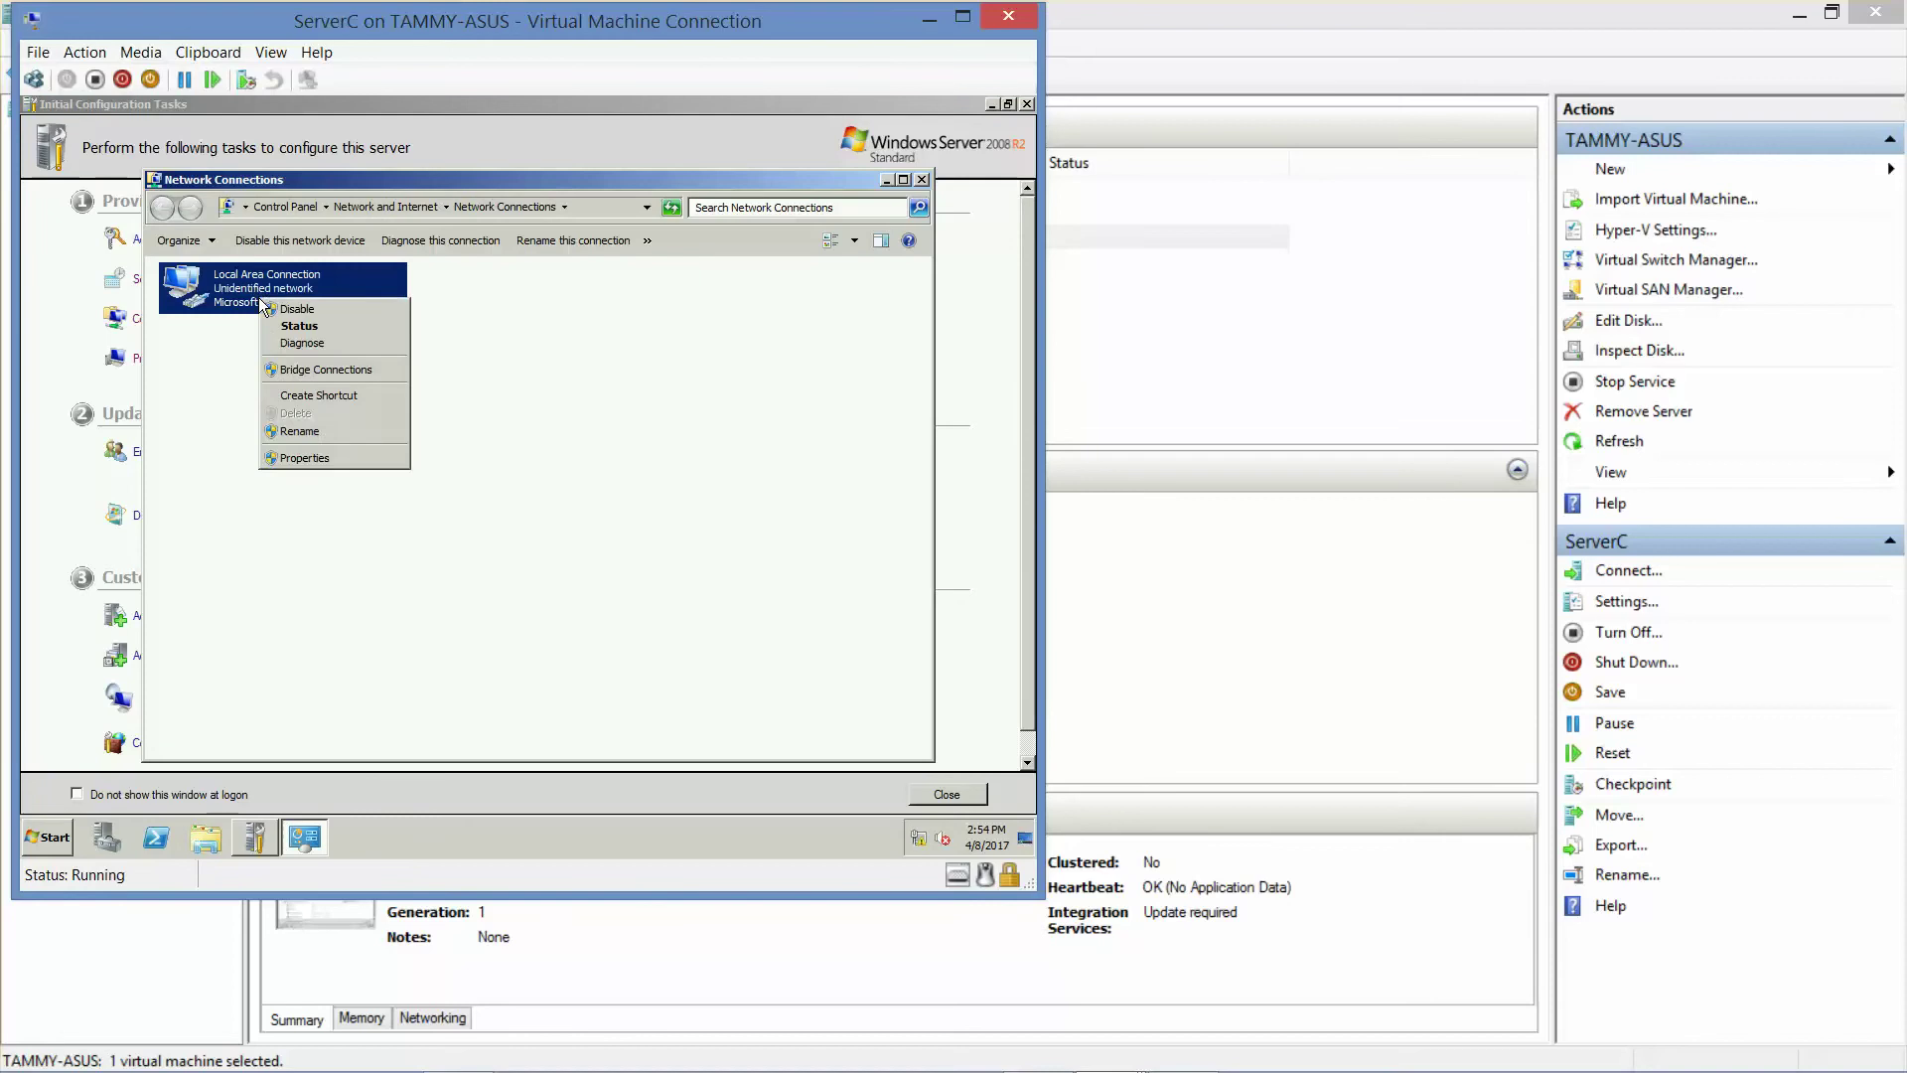
{"action": "left_click", "coordinate": [339, 458]}
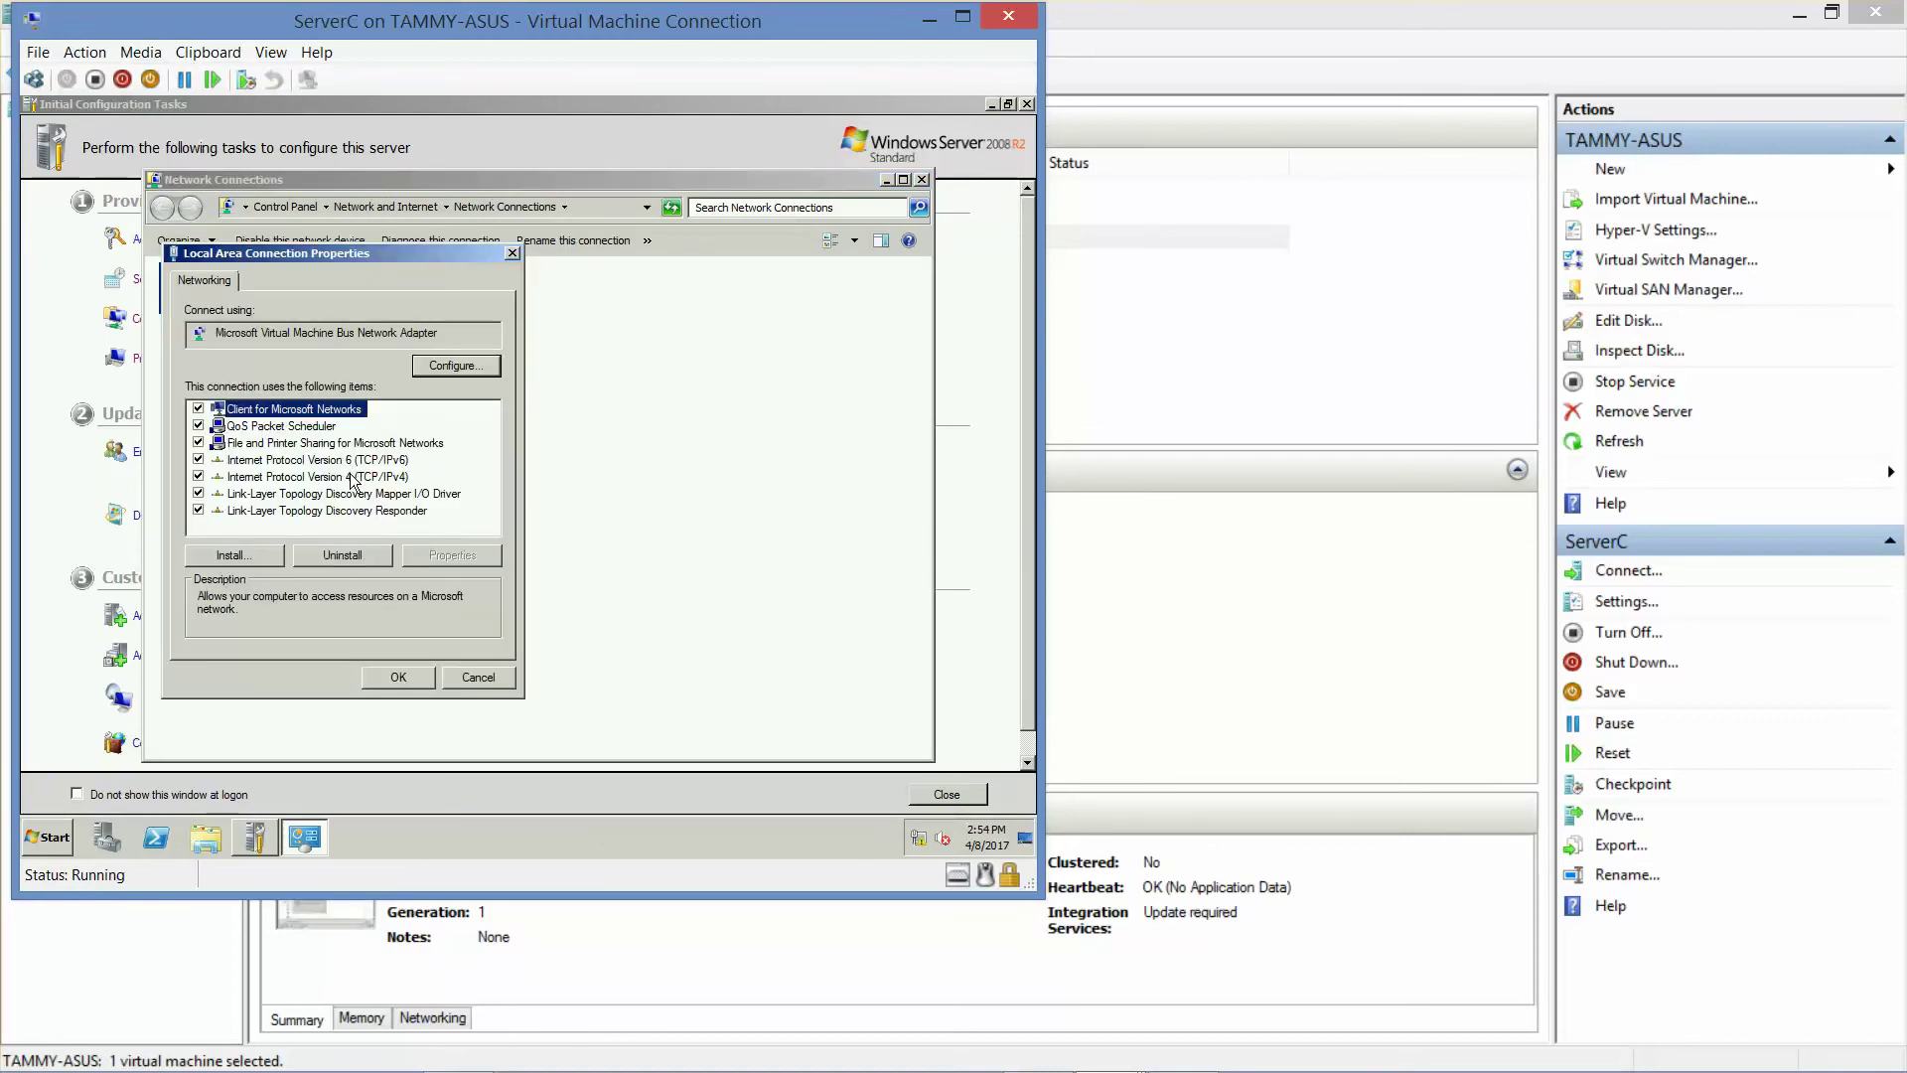
{"action": "left_click", "coordinate": [352, 478]}
{"action": "left_click", "coordinate": [457, 553]}
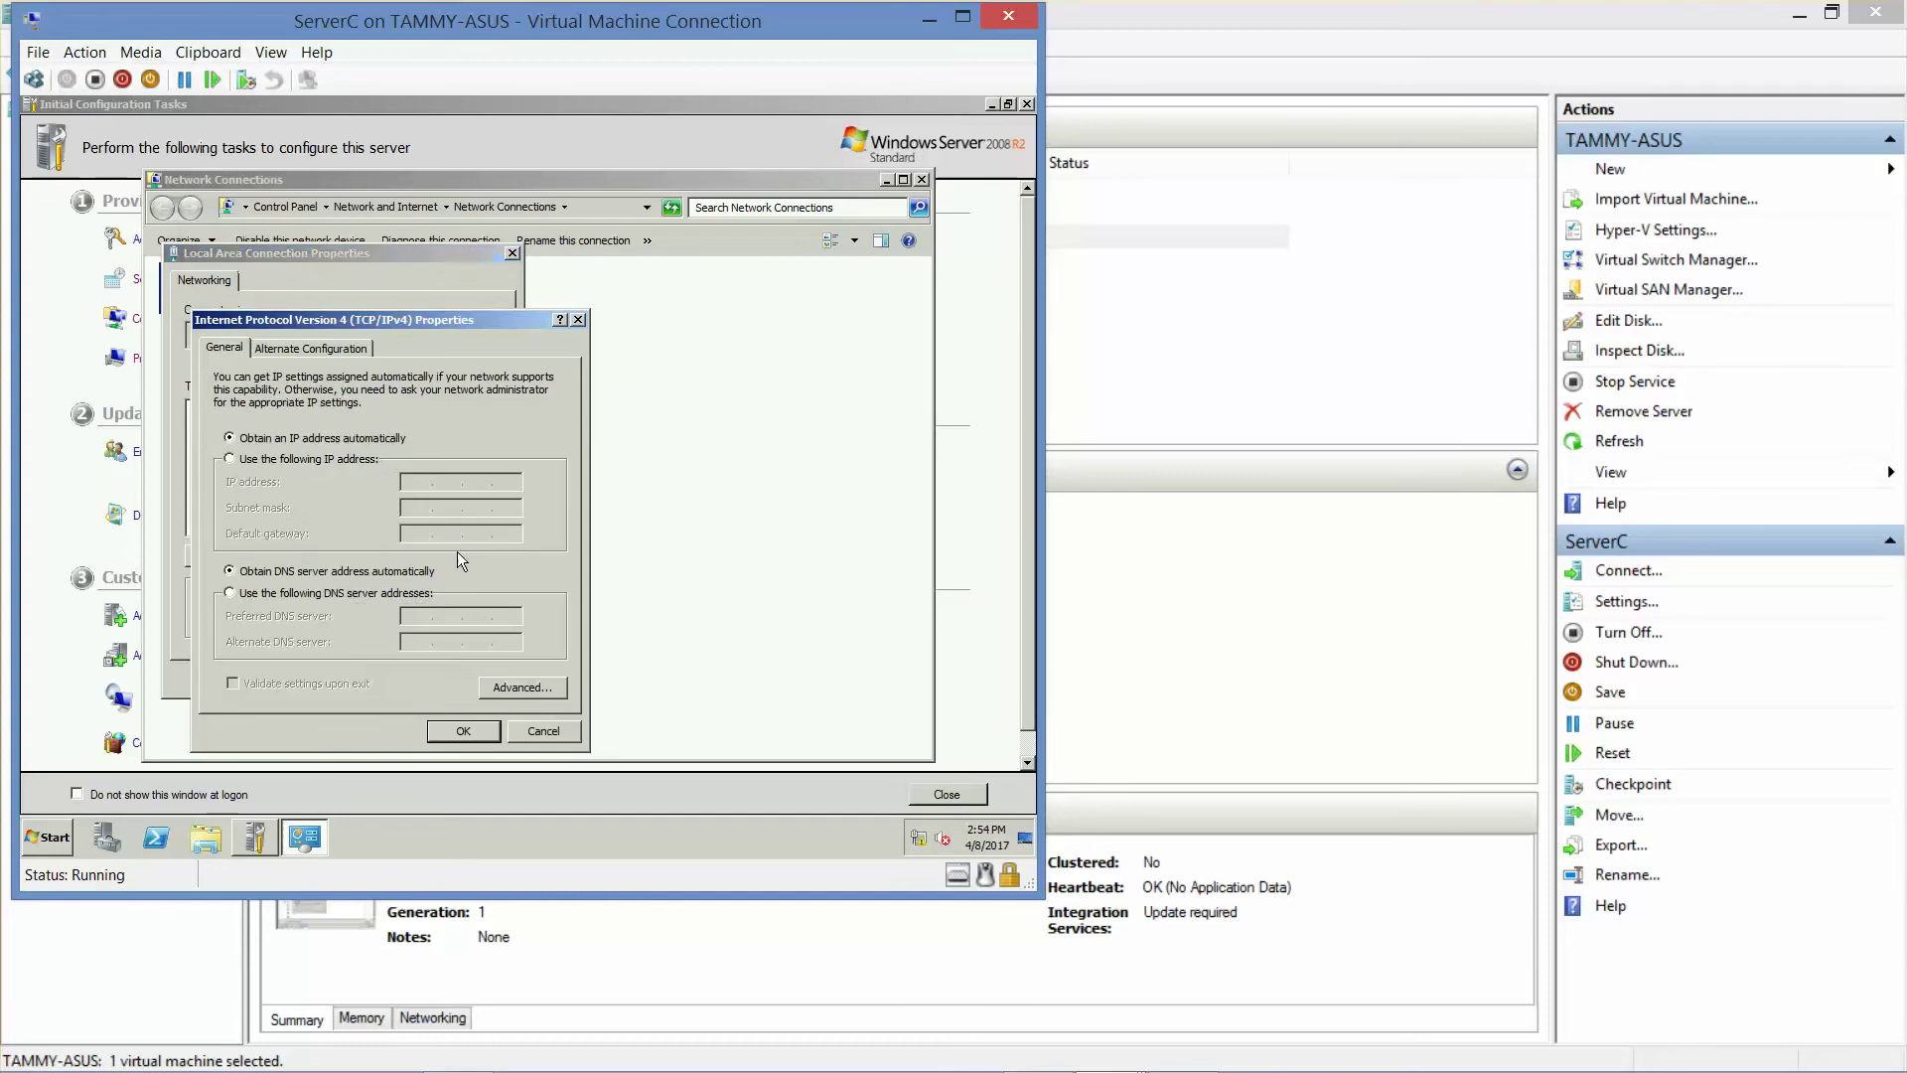
- Assign the static IPv4 address 10.0.0.3 and close the network windows
{"action": "left_click", "coordinate": [352, 459]}
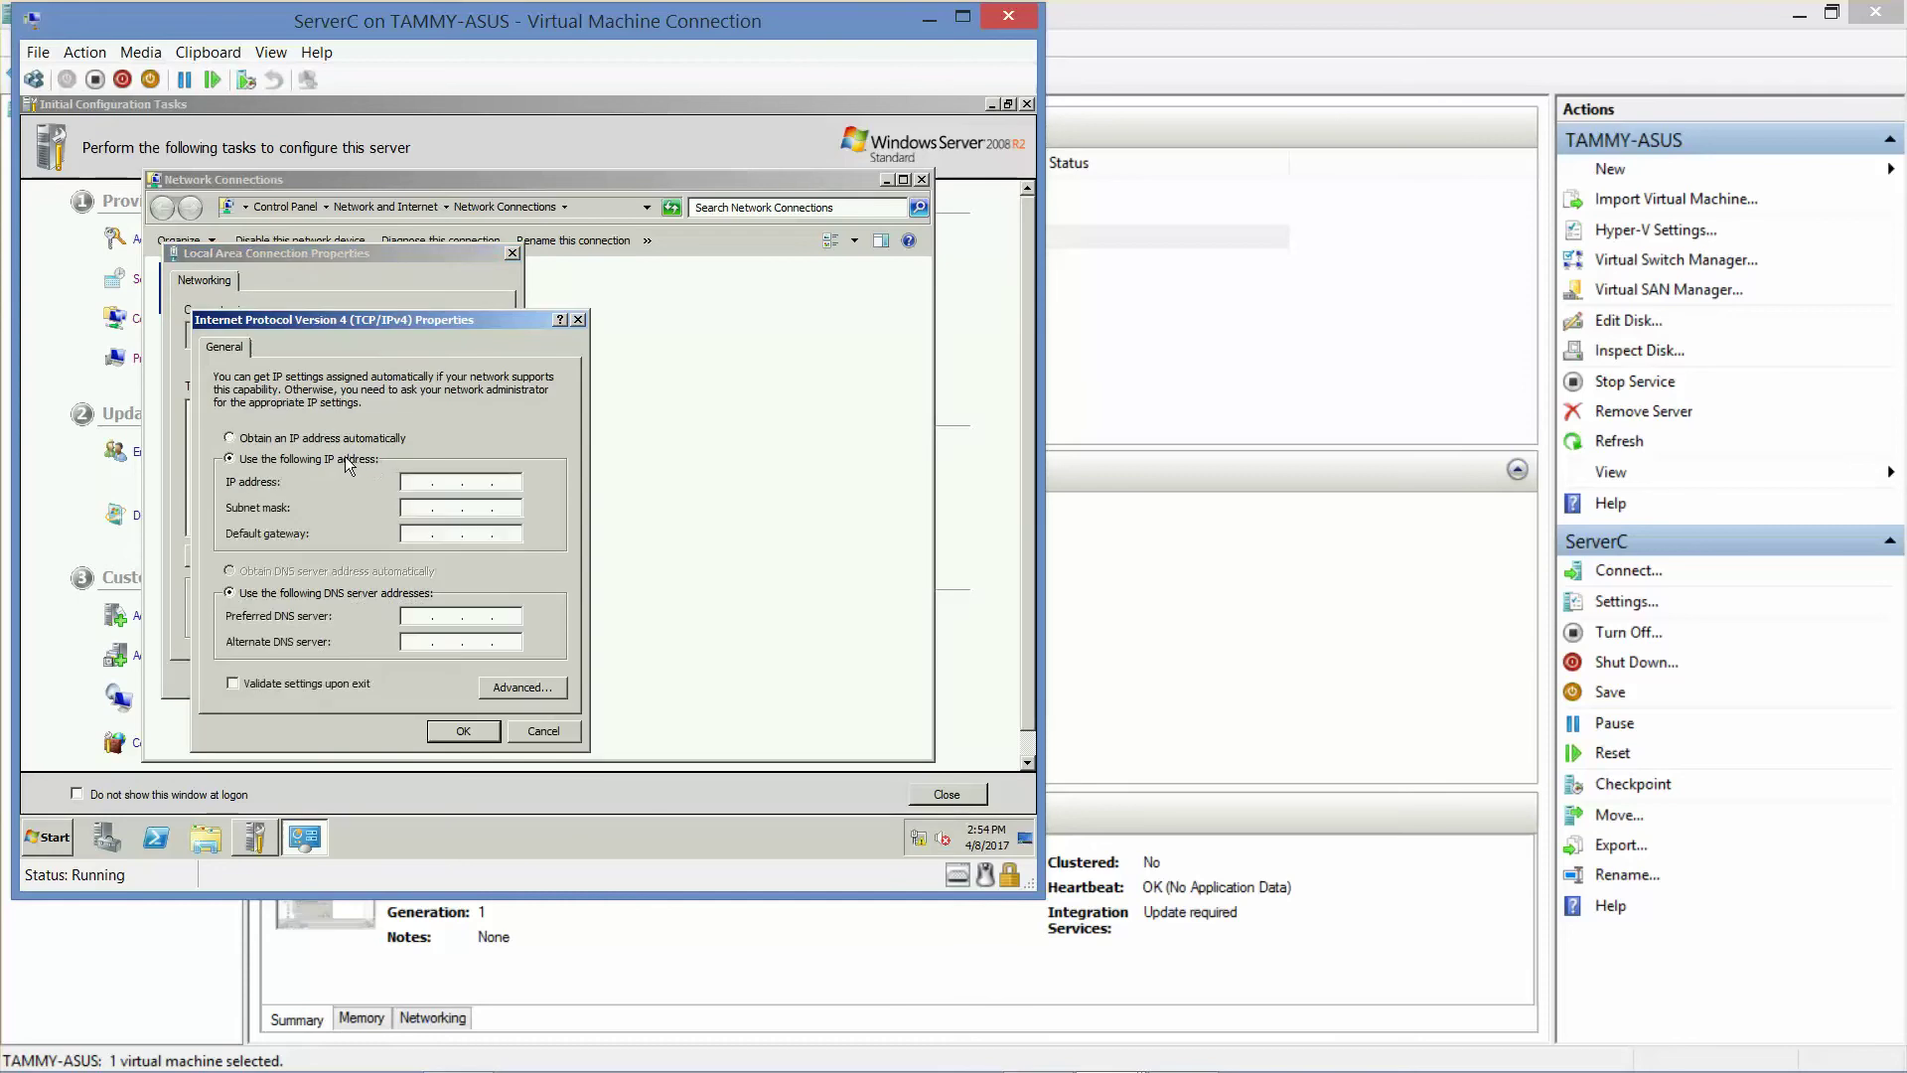
{"action": "left_click", "coordinate": [418, 482]}
{"action": "type", "text": "10.0.0.4"}
{"action": "key", "text": "BackSpace"}
{"action": "type", "text": "10 . 0 . 0 . 3"}
{"action": "left_click", "coordinate": [486, 733]}
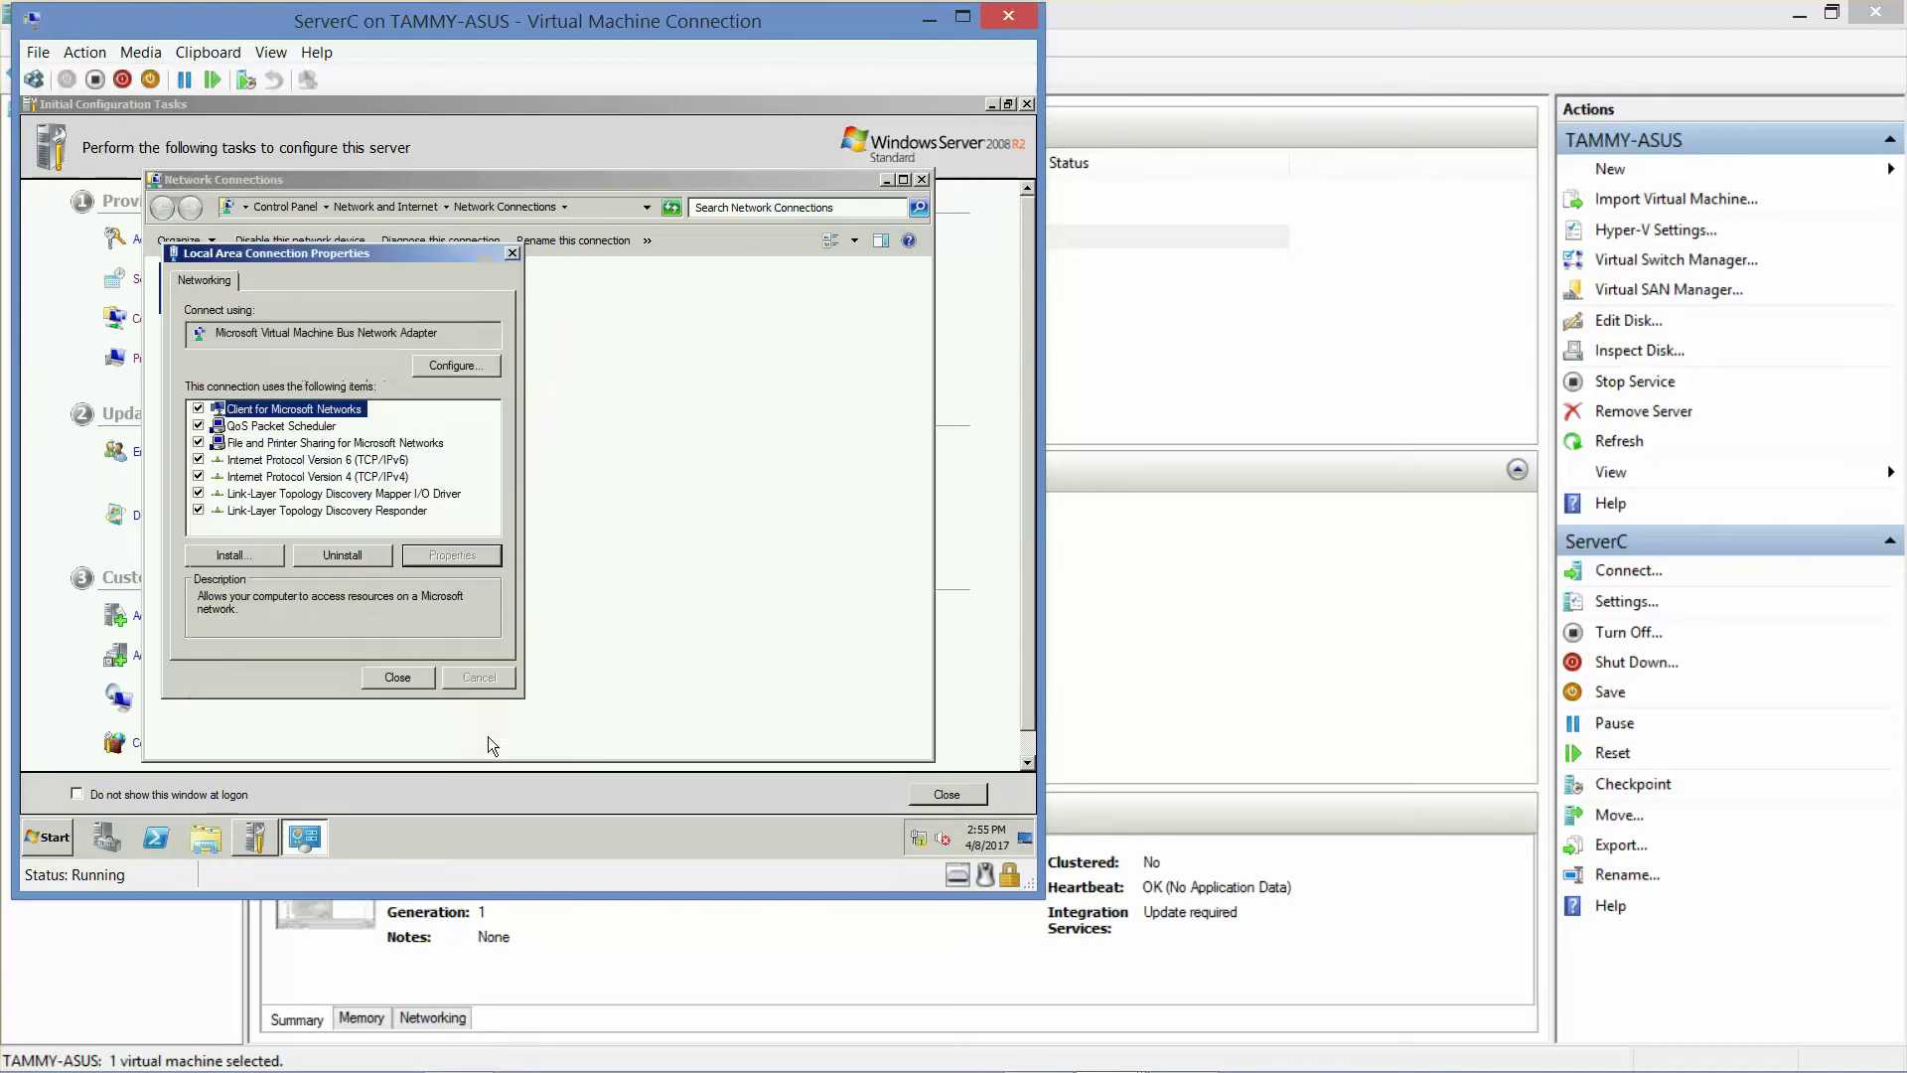
{"action": "left_click", "coordinate": [413, 677]}
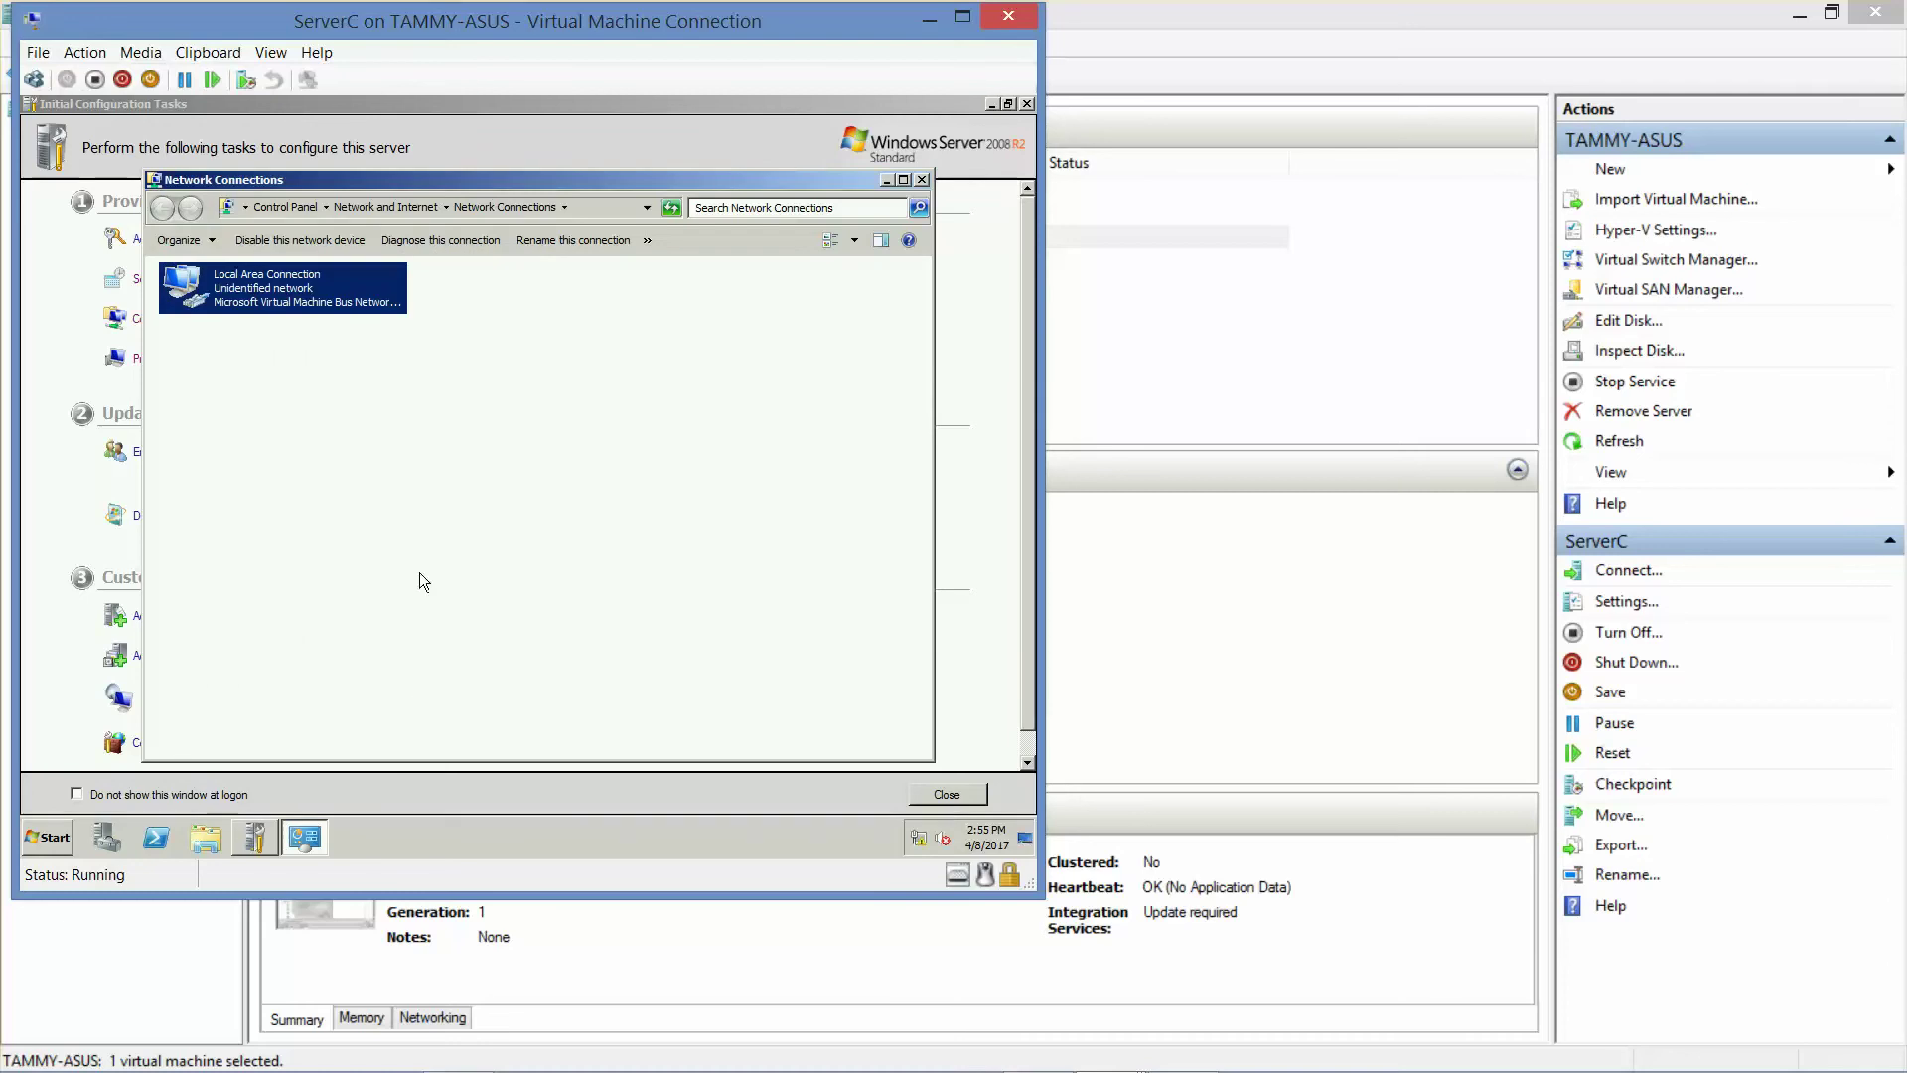
{"action": "left_click", "coordinate": [921, 181]}
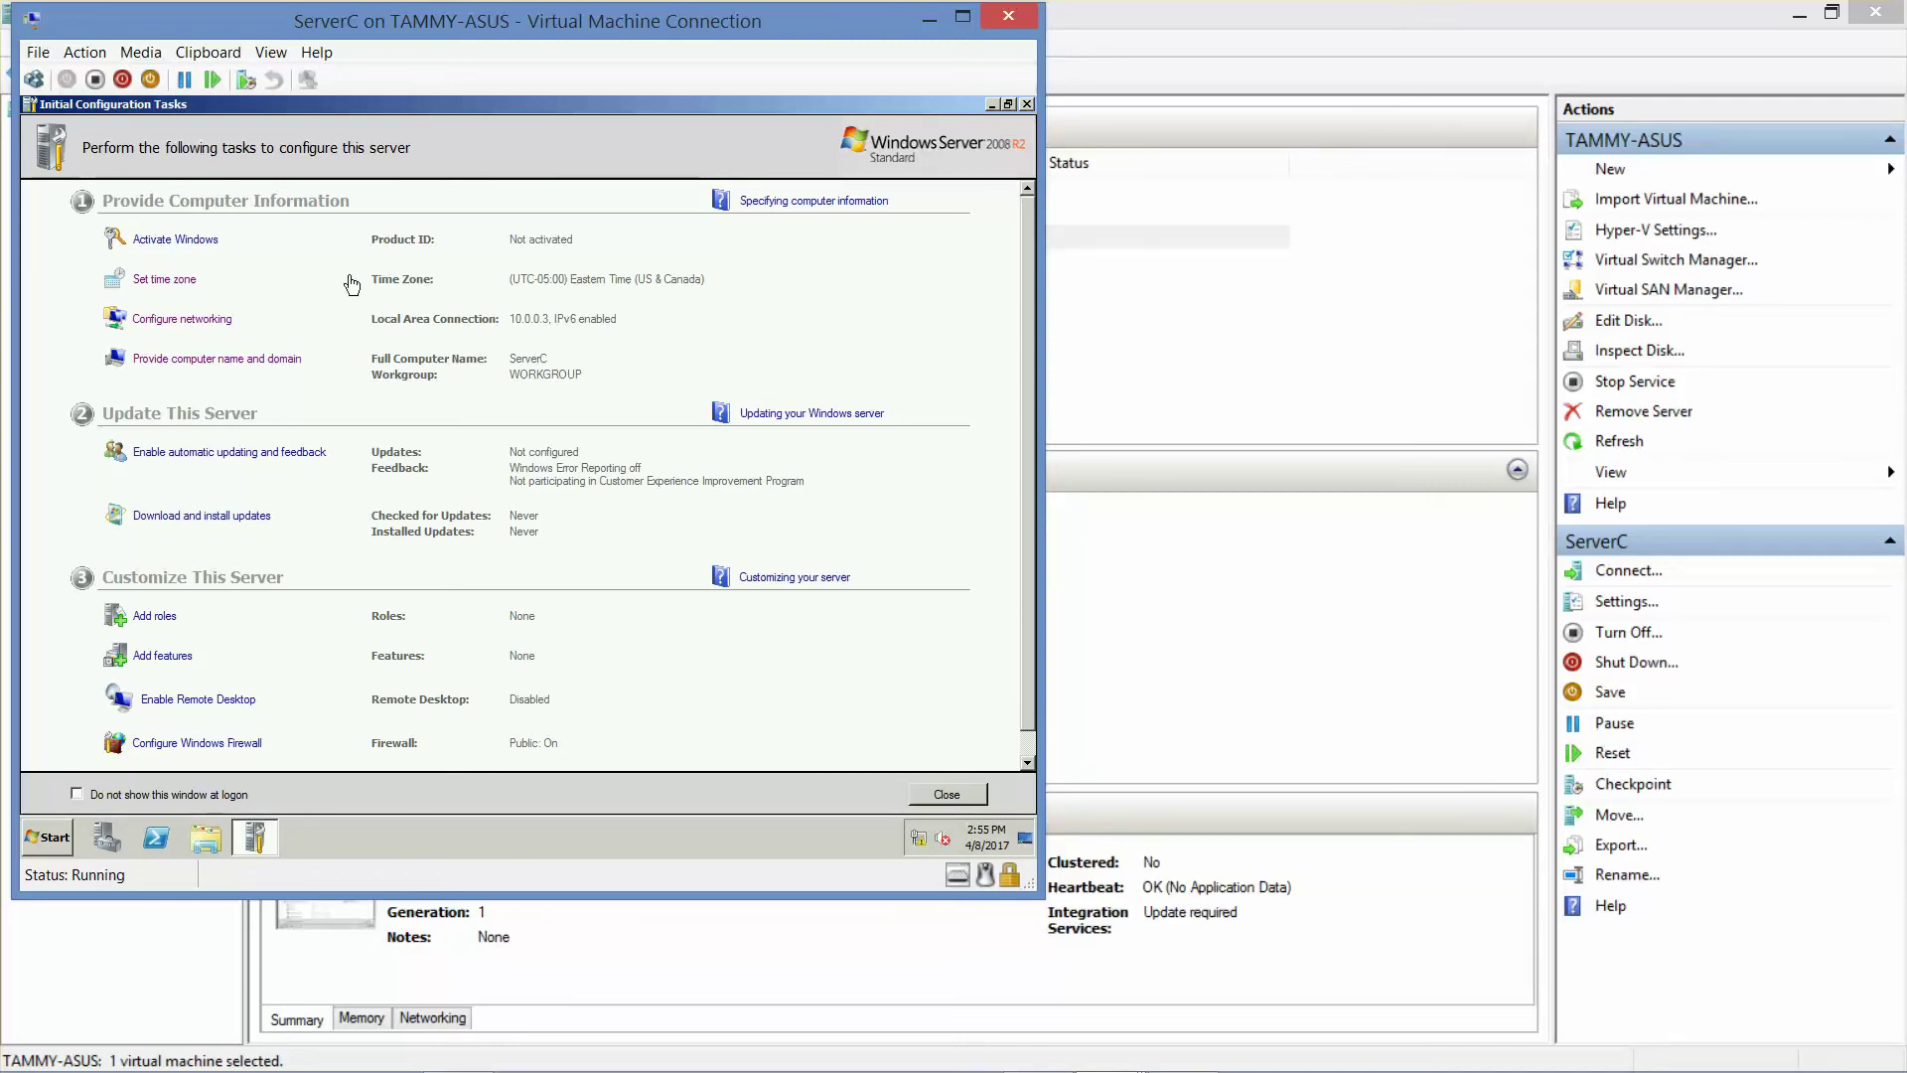
- Join ServerC to the adatum domain using the domain administrator credentials
{"action": "left_click", "coordinate": [277, 357]}
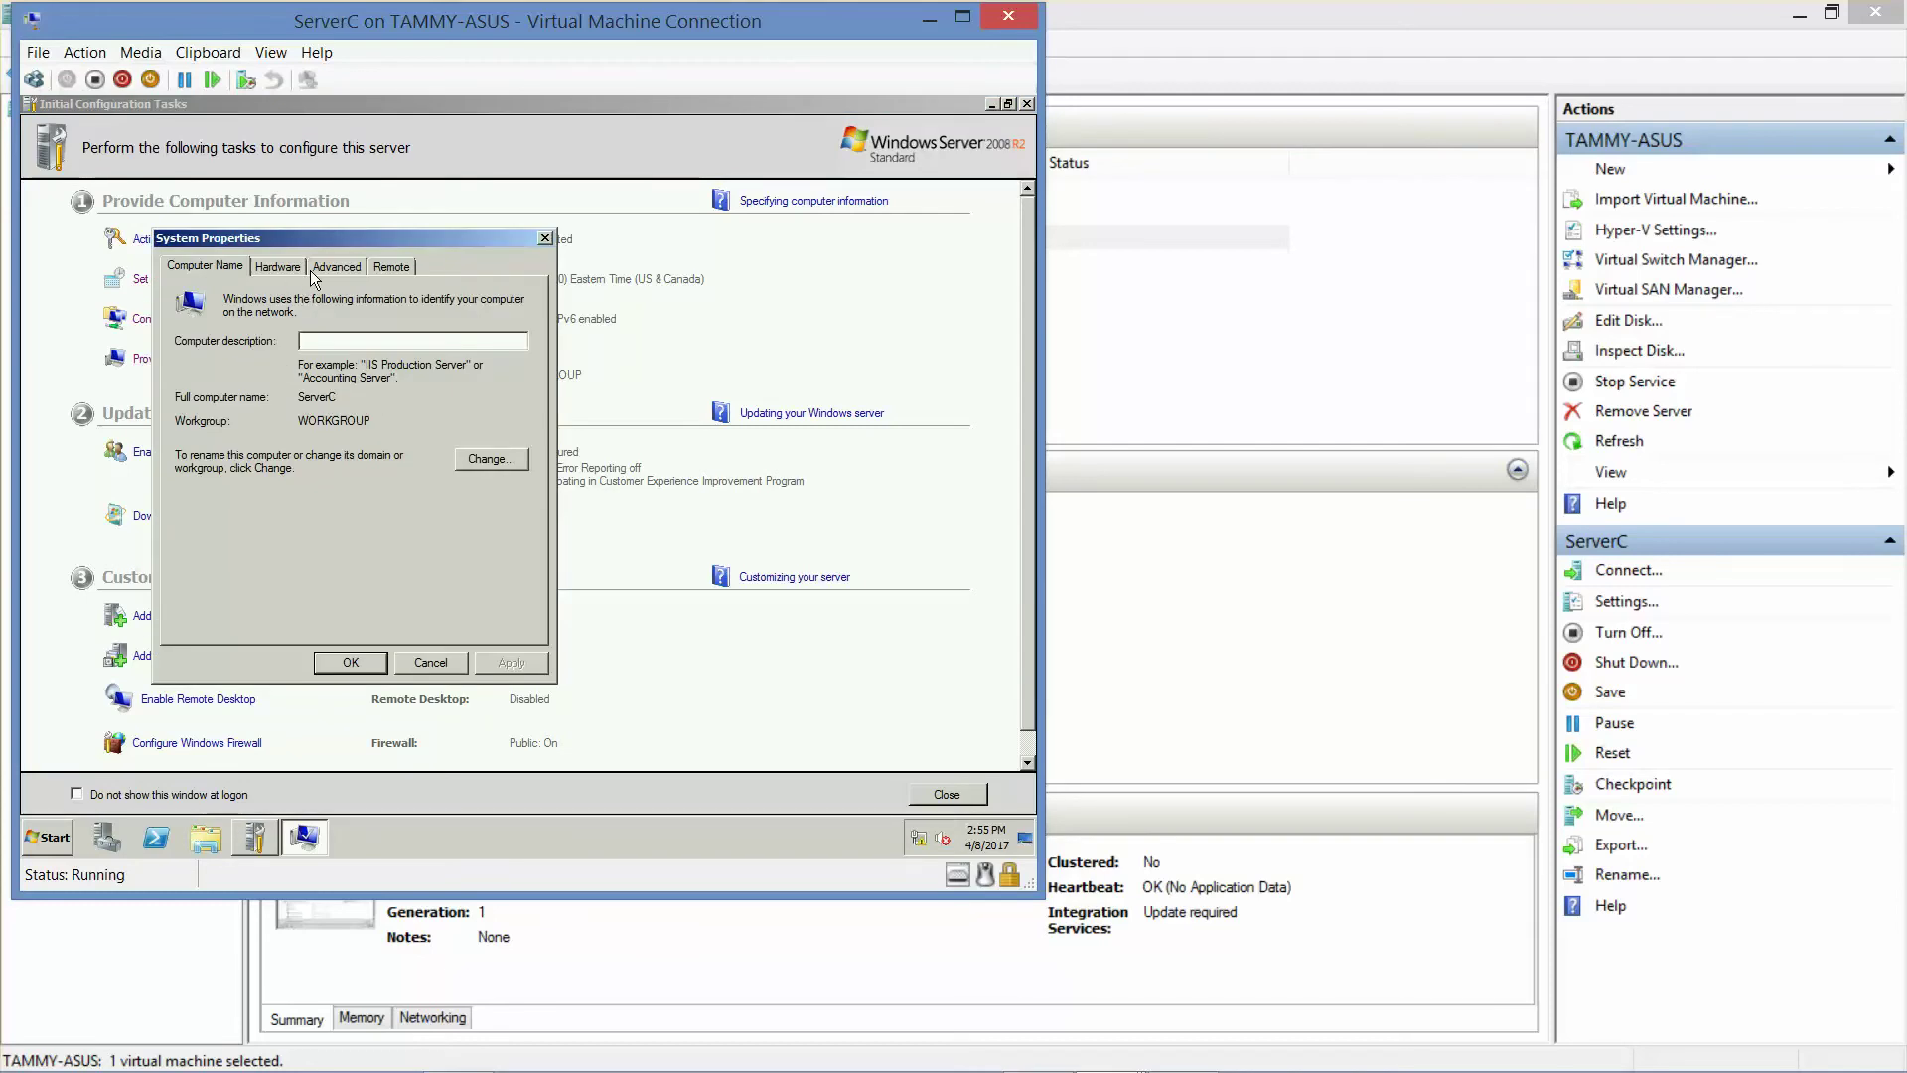
{"action": "left_click", "coordinate": [493, 463]}
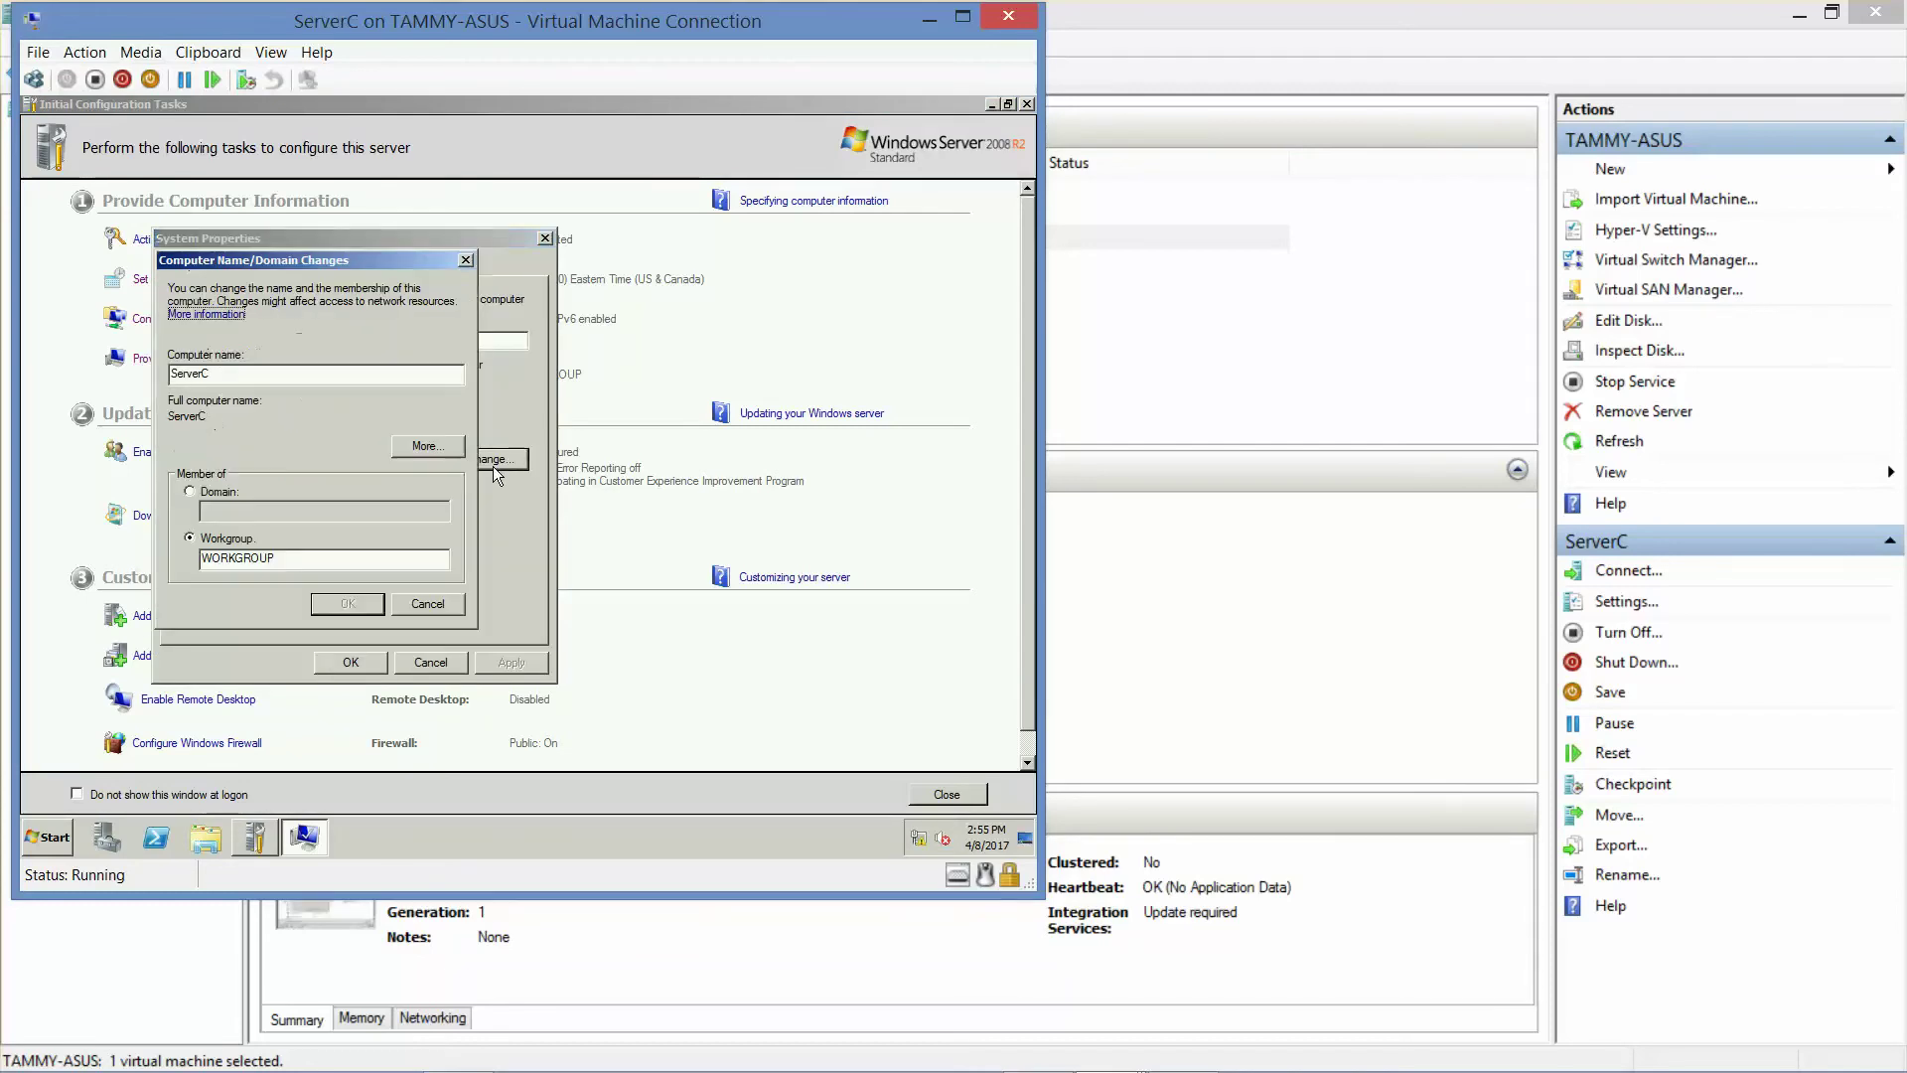
{"action": "left_click", "coordinate": [195, 491]}
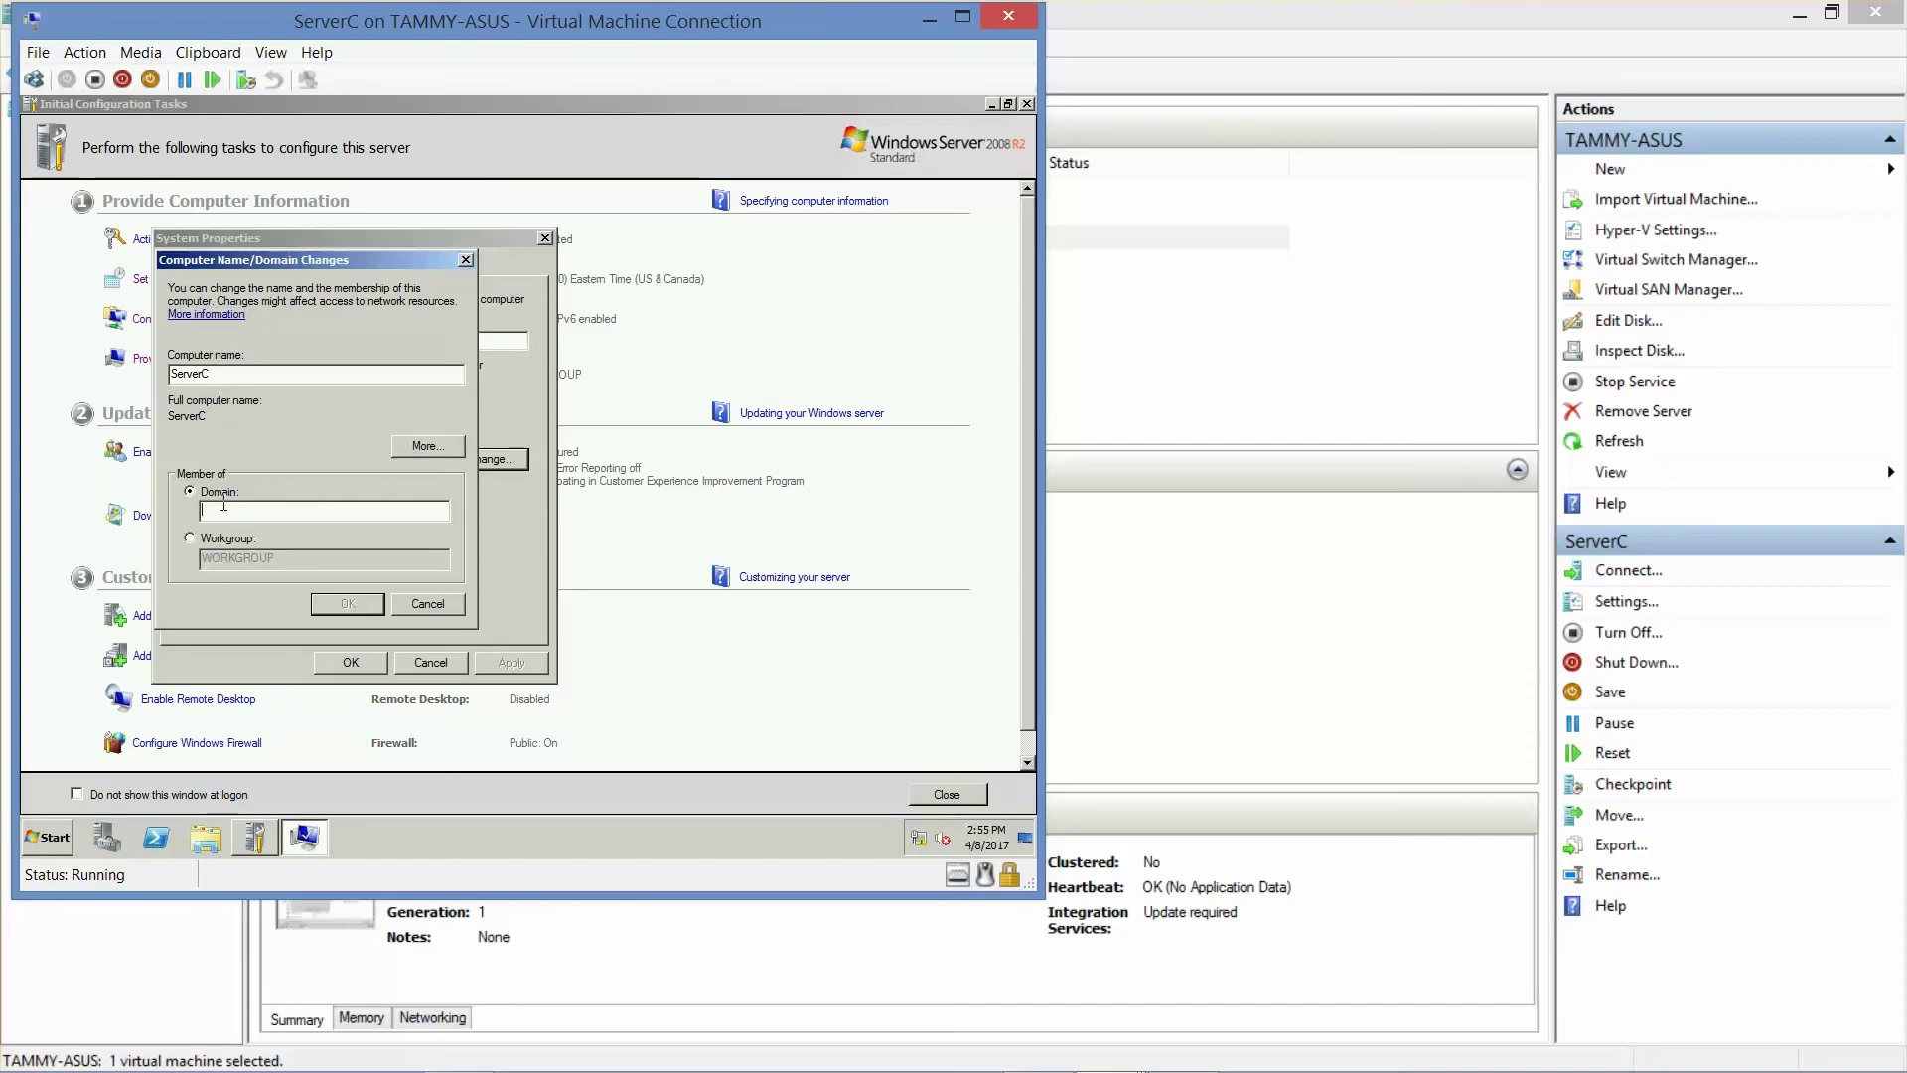
{"action": "type", "text": "adatum"}
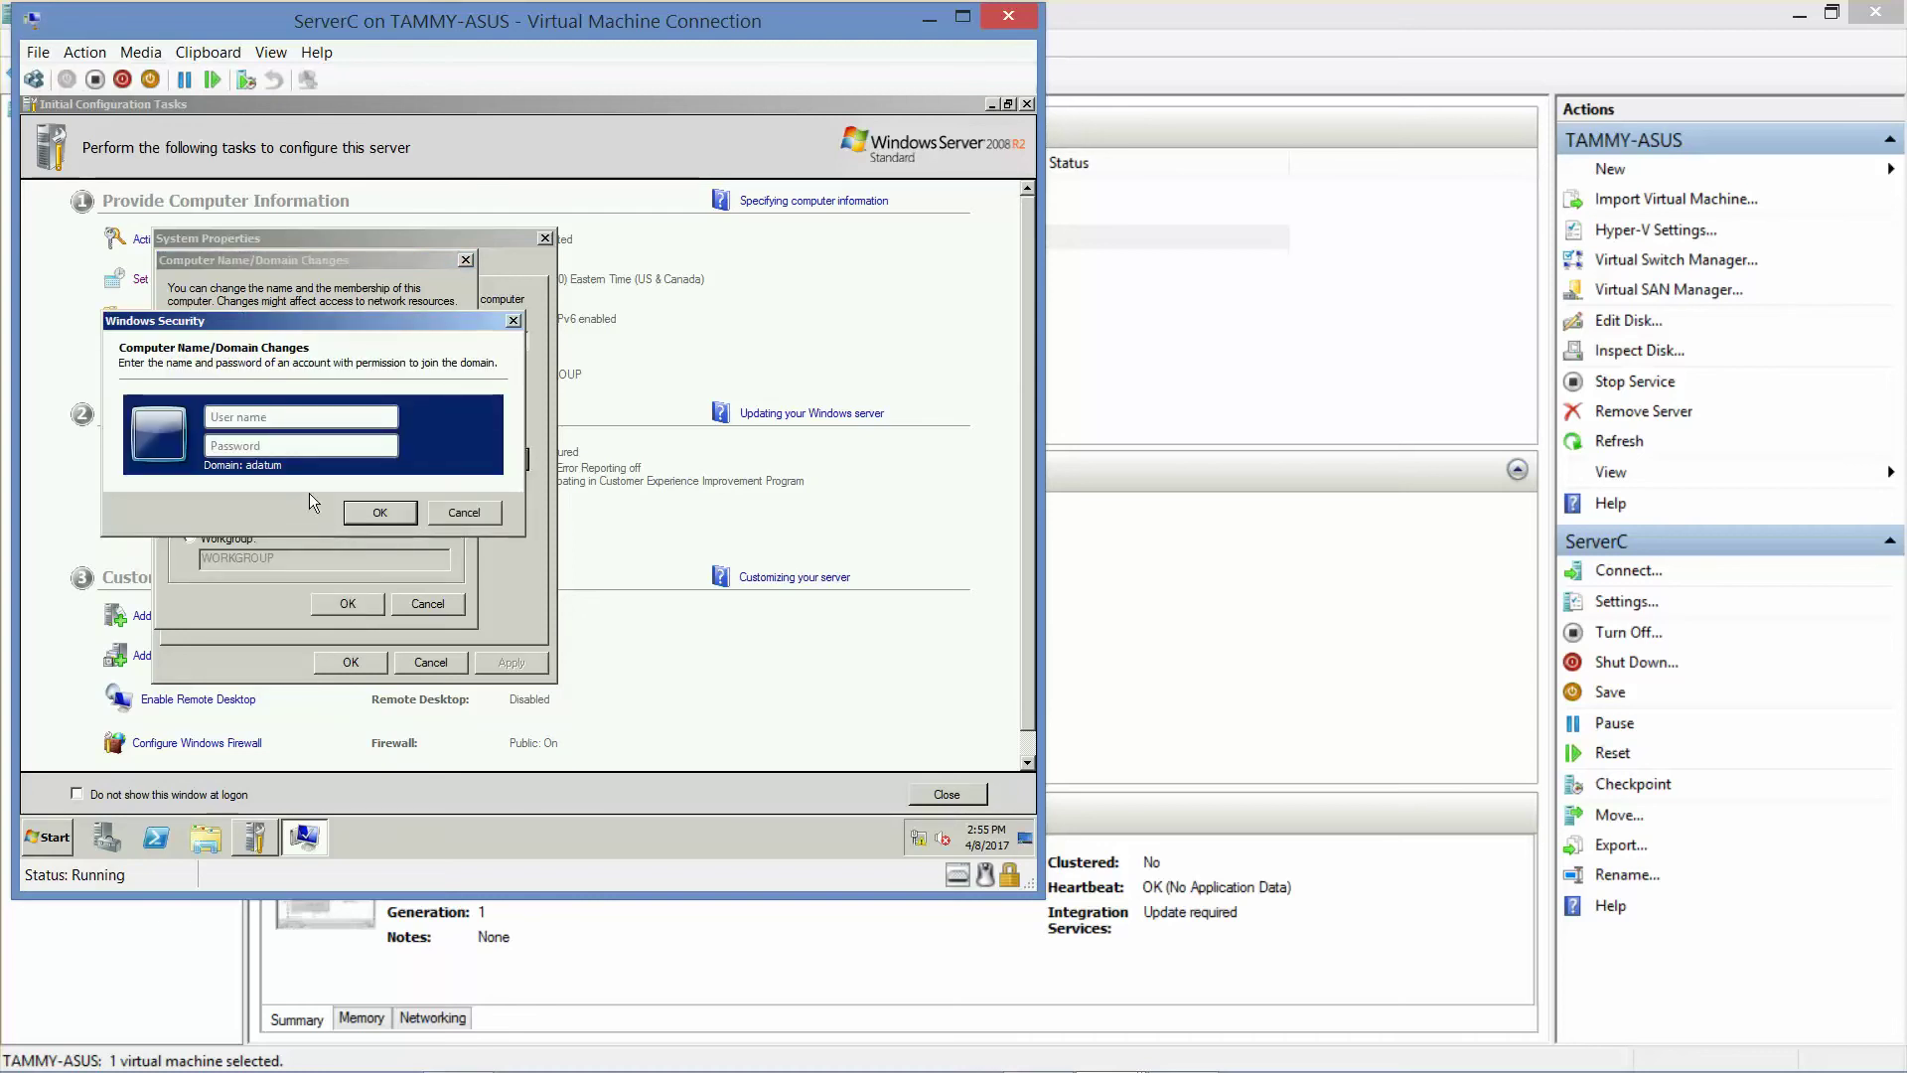
{"action": "type", "text": "administratorPa$$w0rd"}
{"action": "key", "text": "Return"}
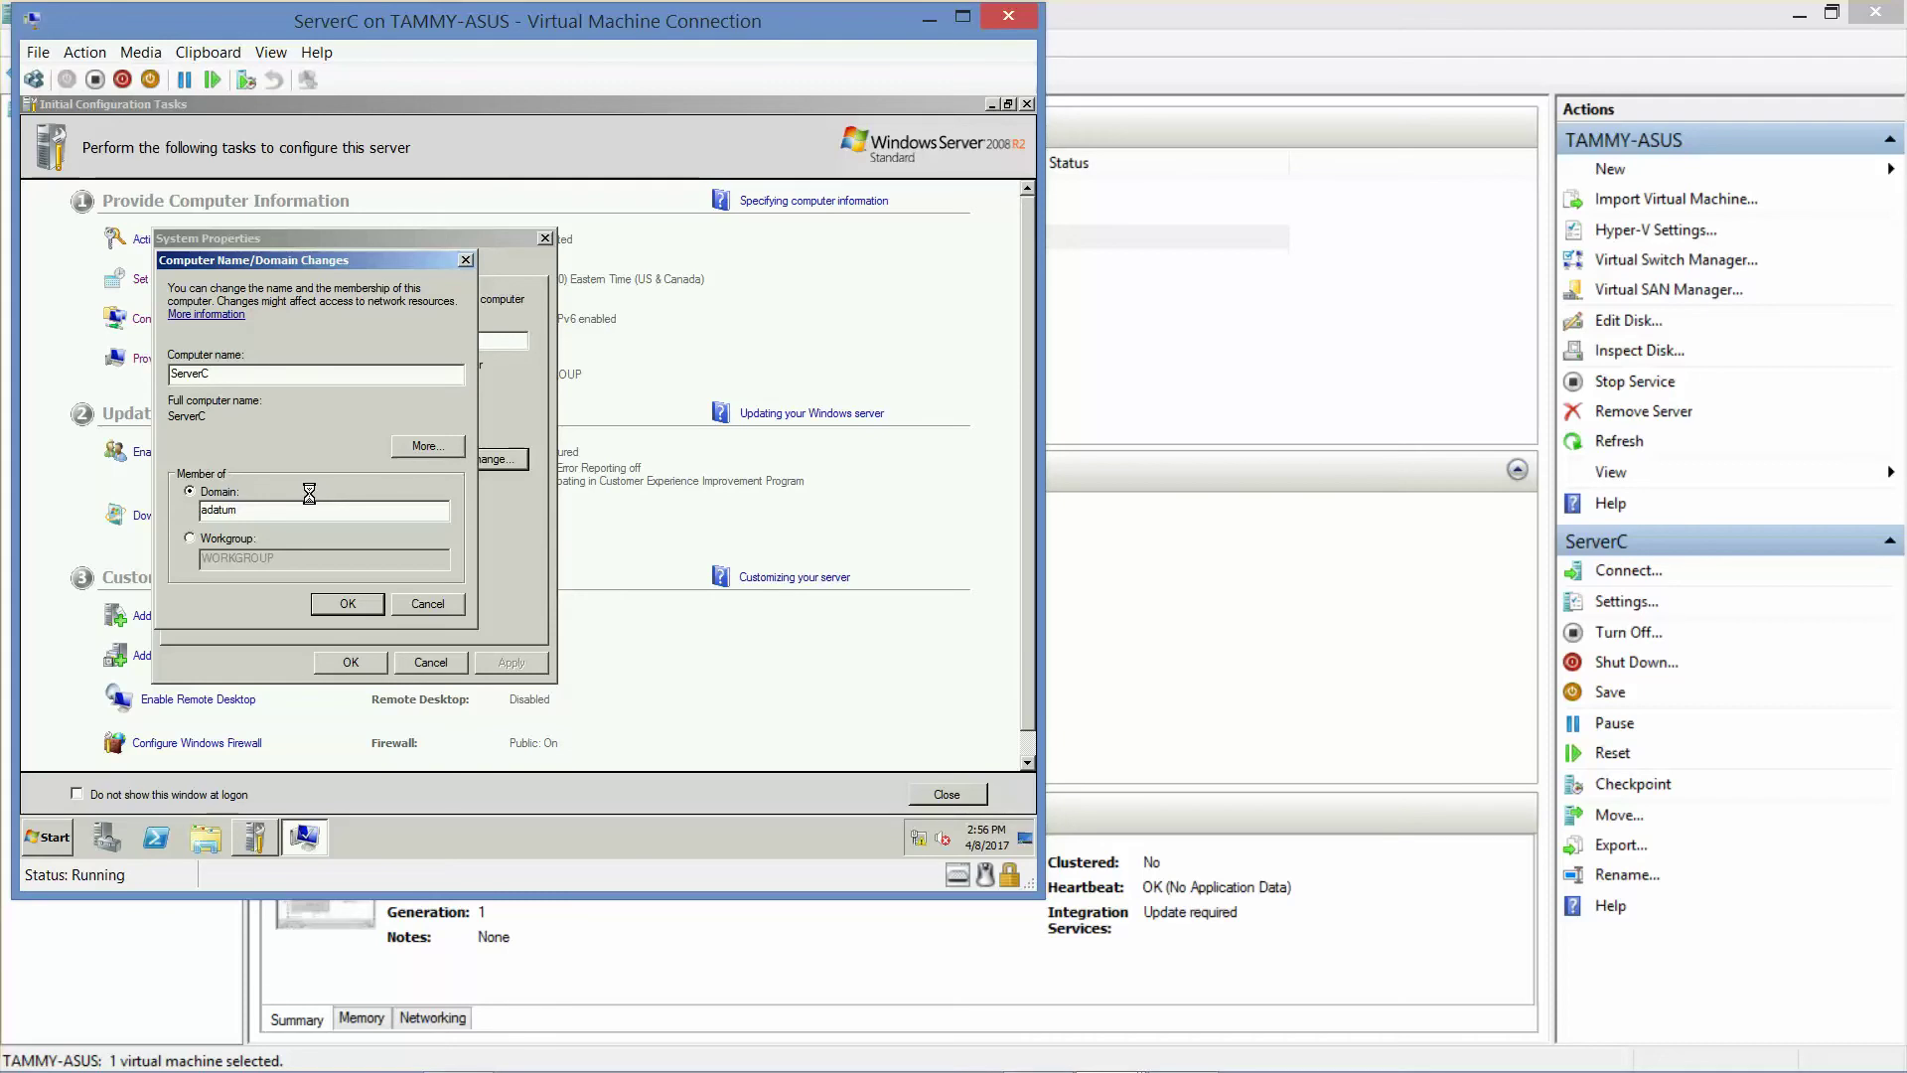
- Dismiss the adatum domain welcome and restart notices, then close System Properties
{"action": "mouse_move", "coordinate": [822, 1033]}
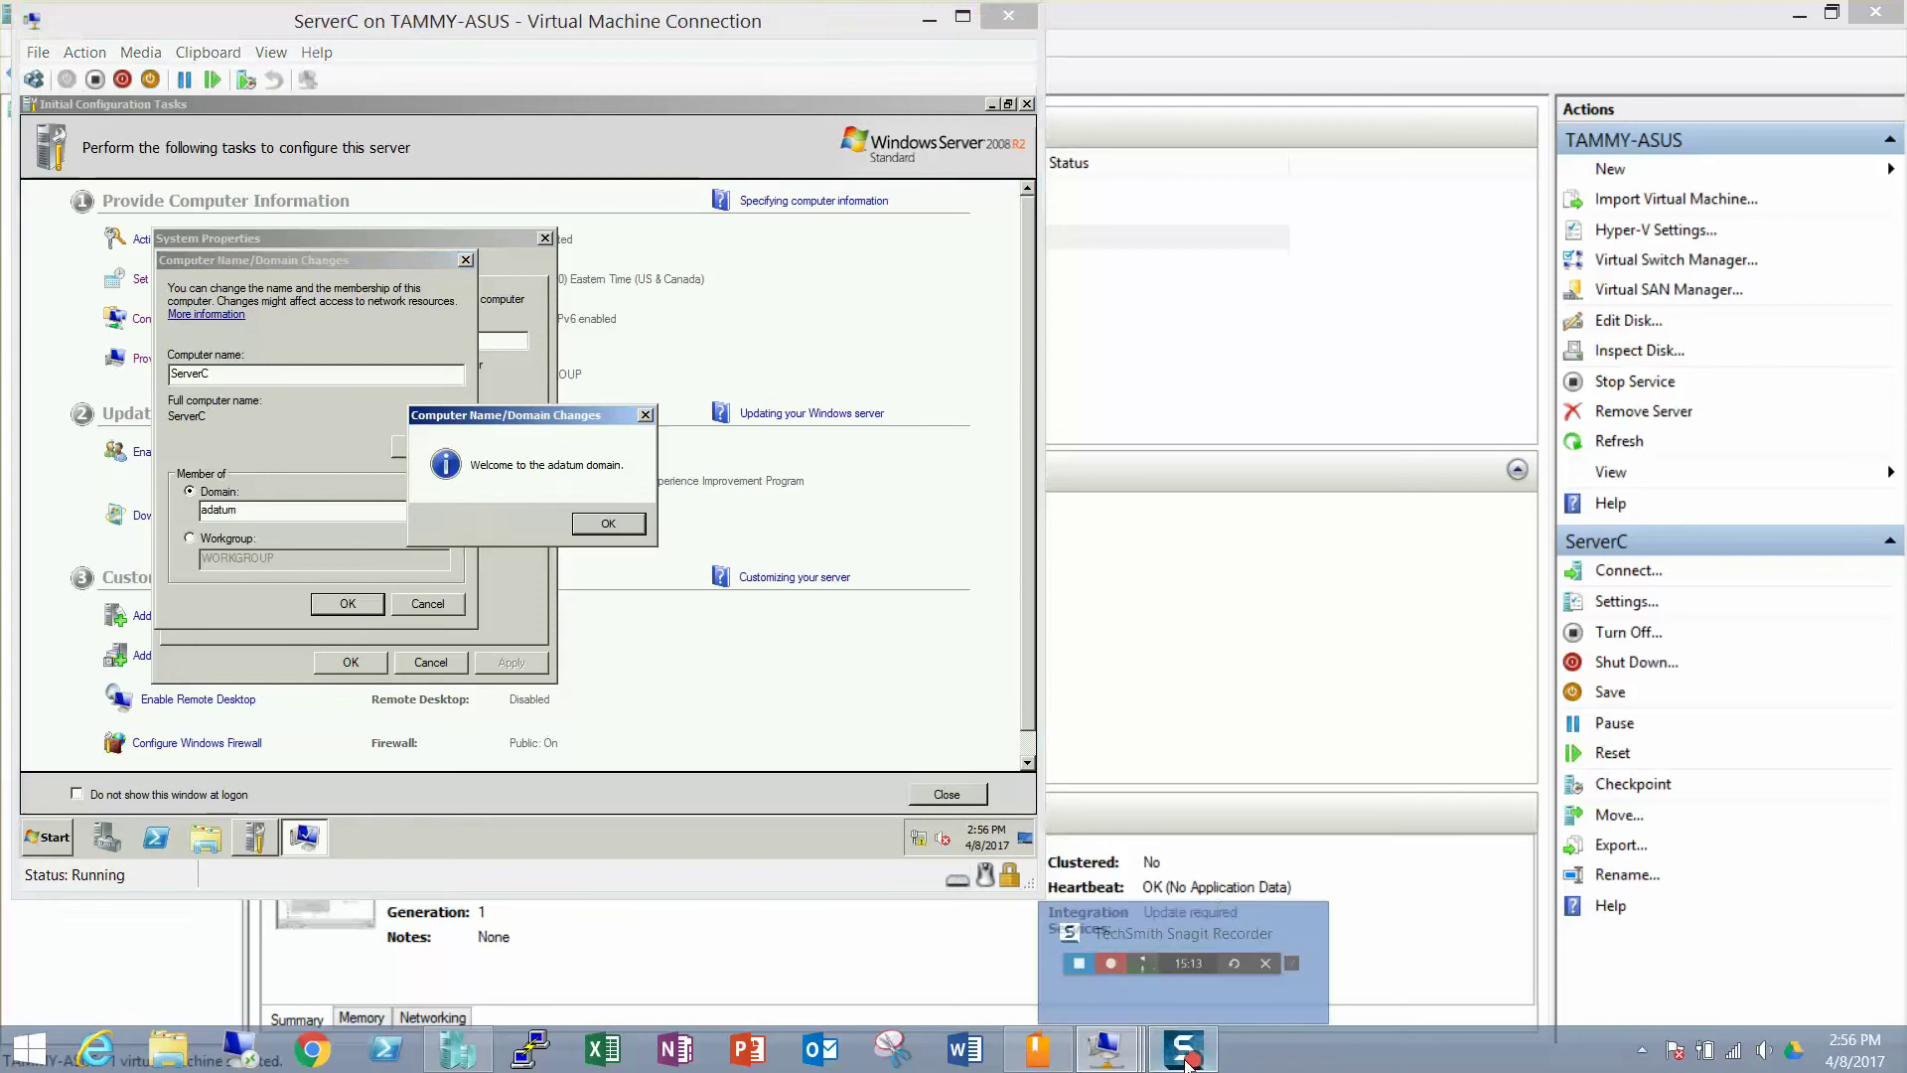
{"action": "left_click", "coordinate": [616, 519]}
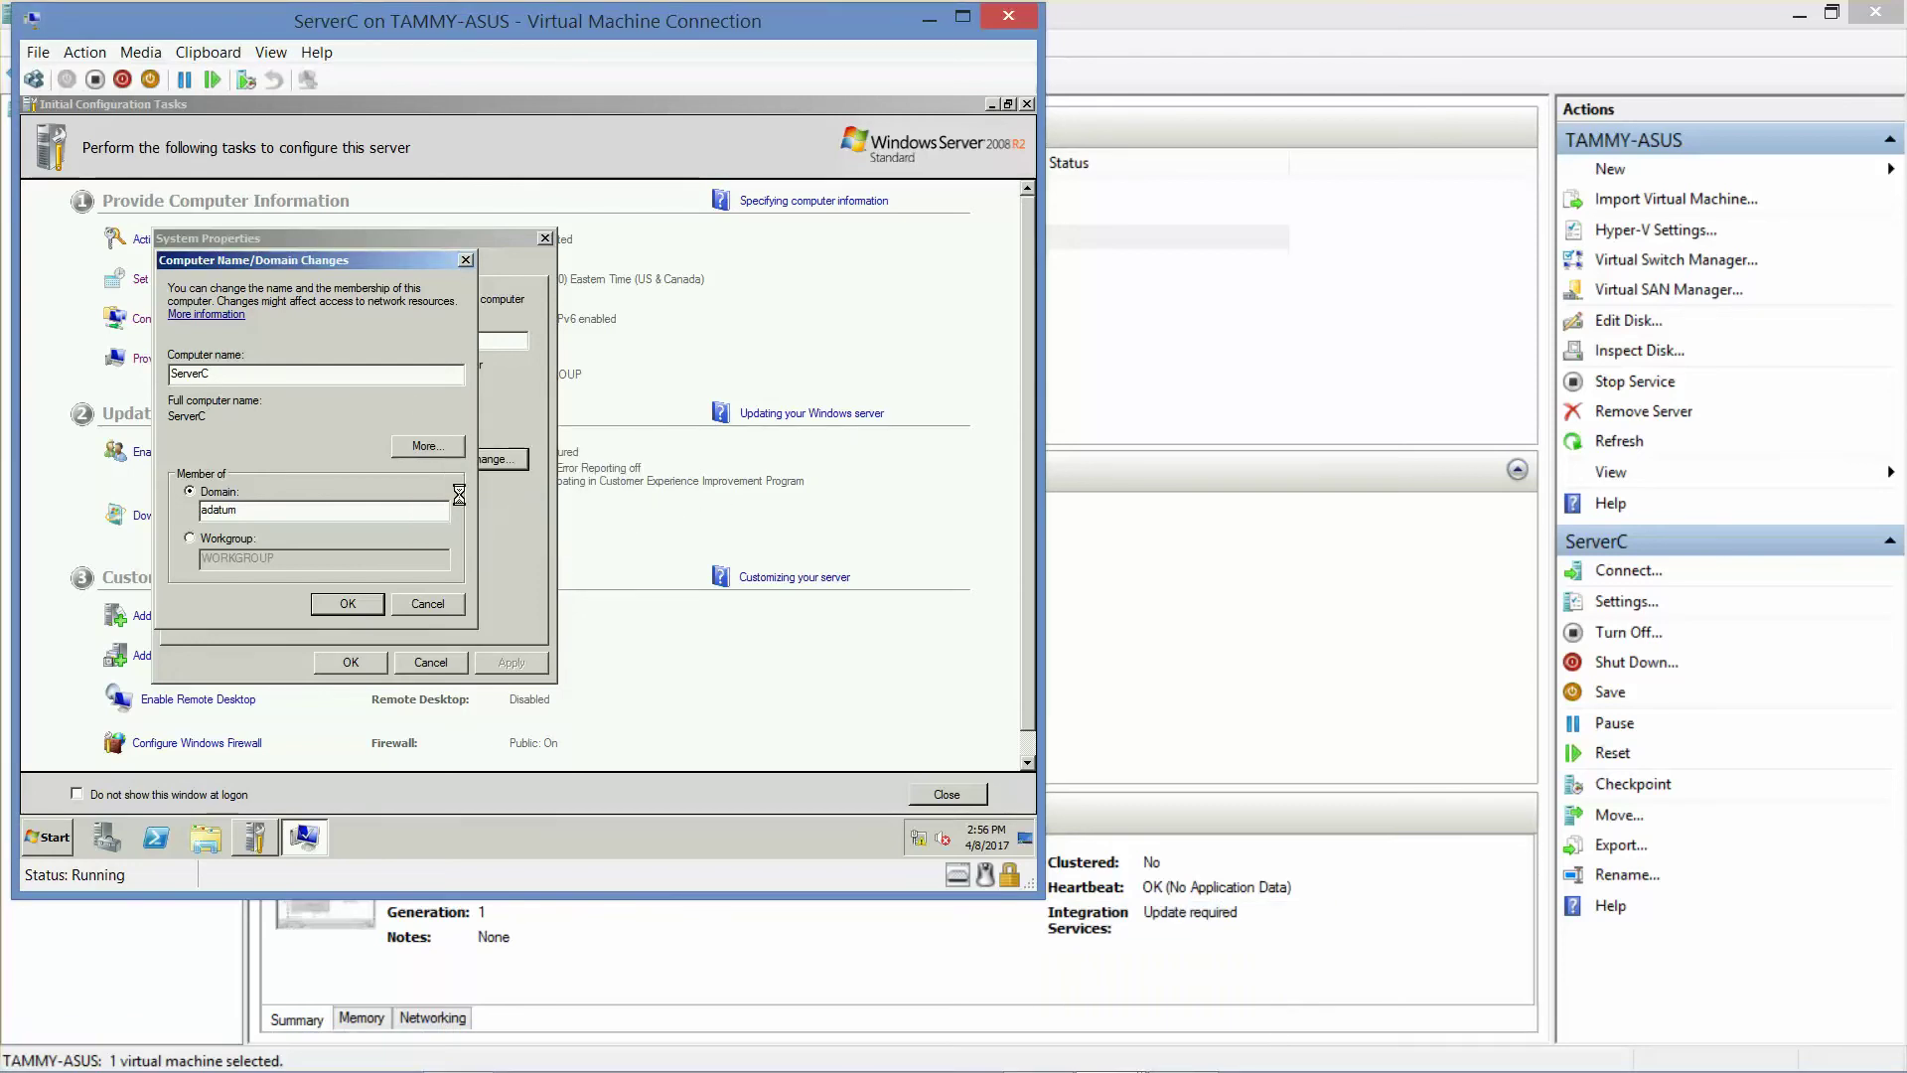
{"action": "left_click", "coordinate": [662, 485]}
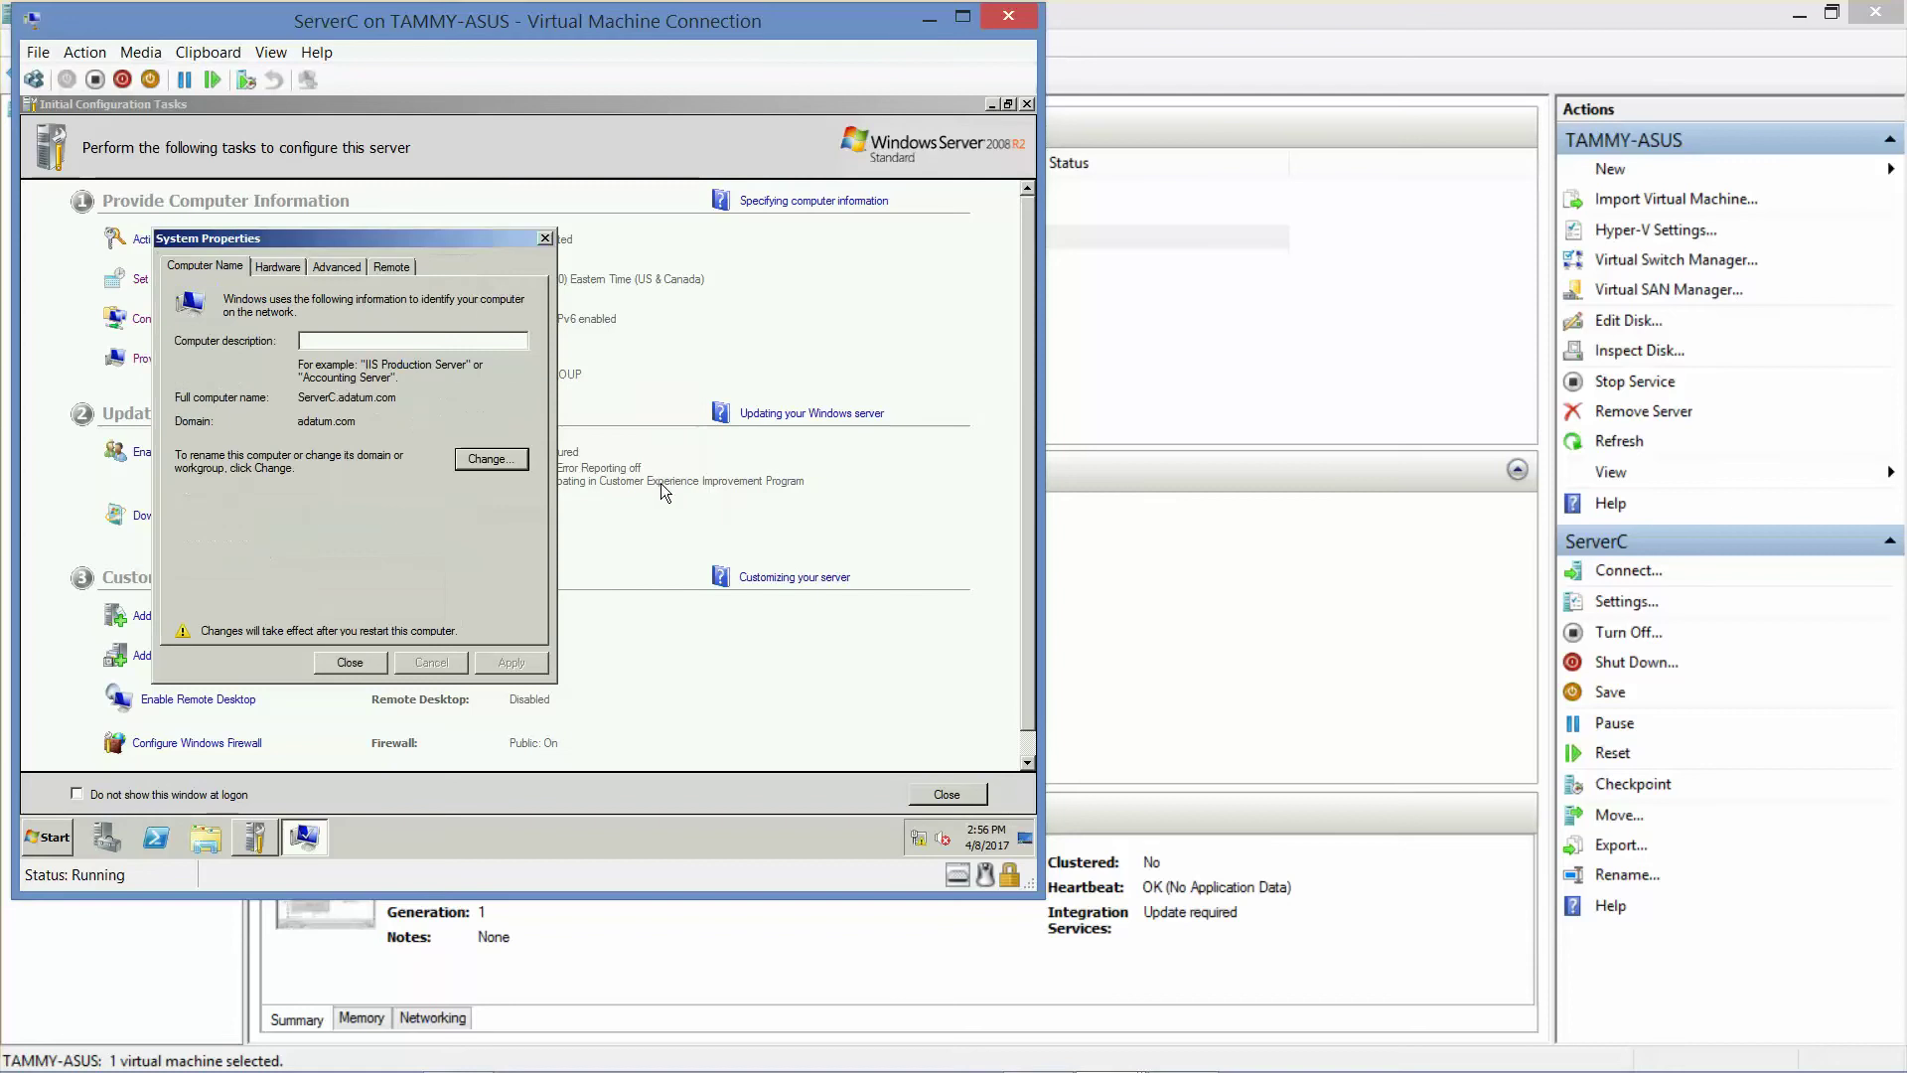
{"action": "left_click", "coordinate": [347, 663]}
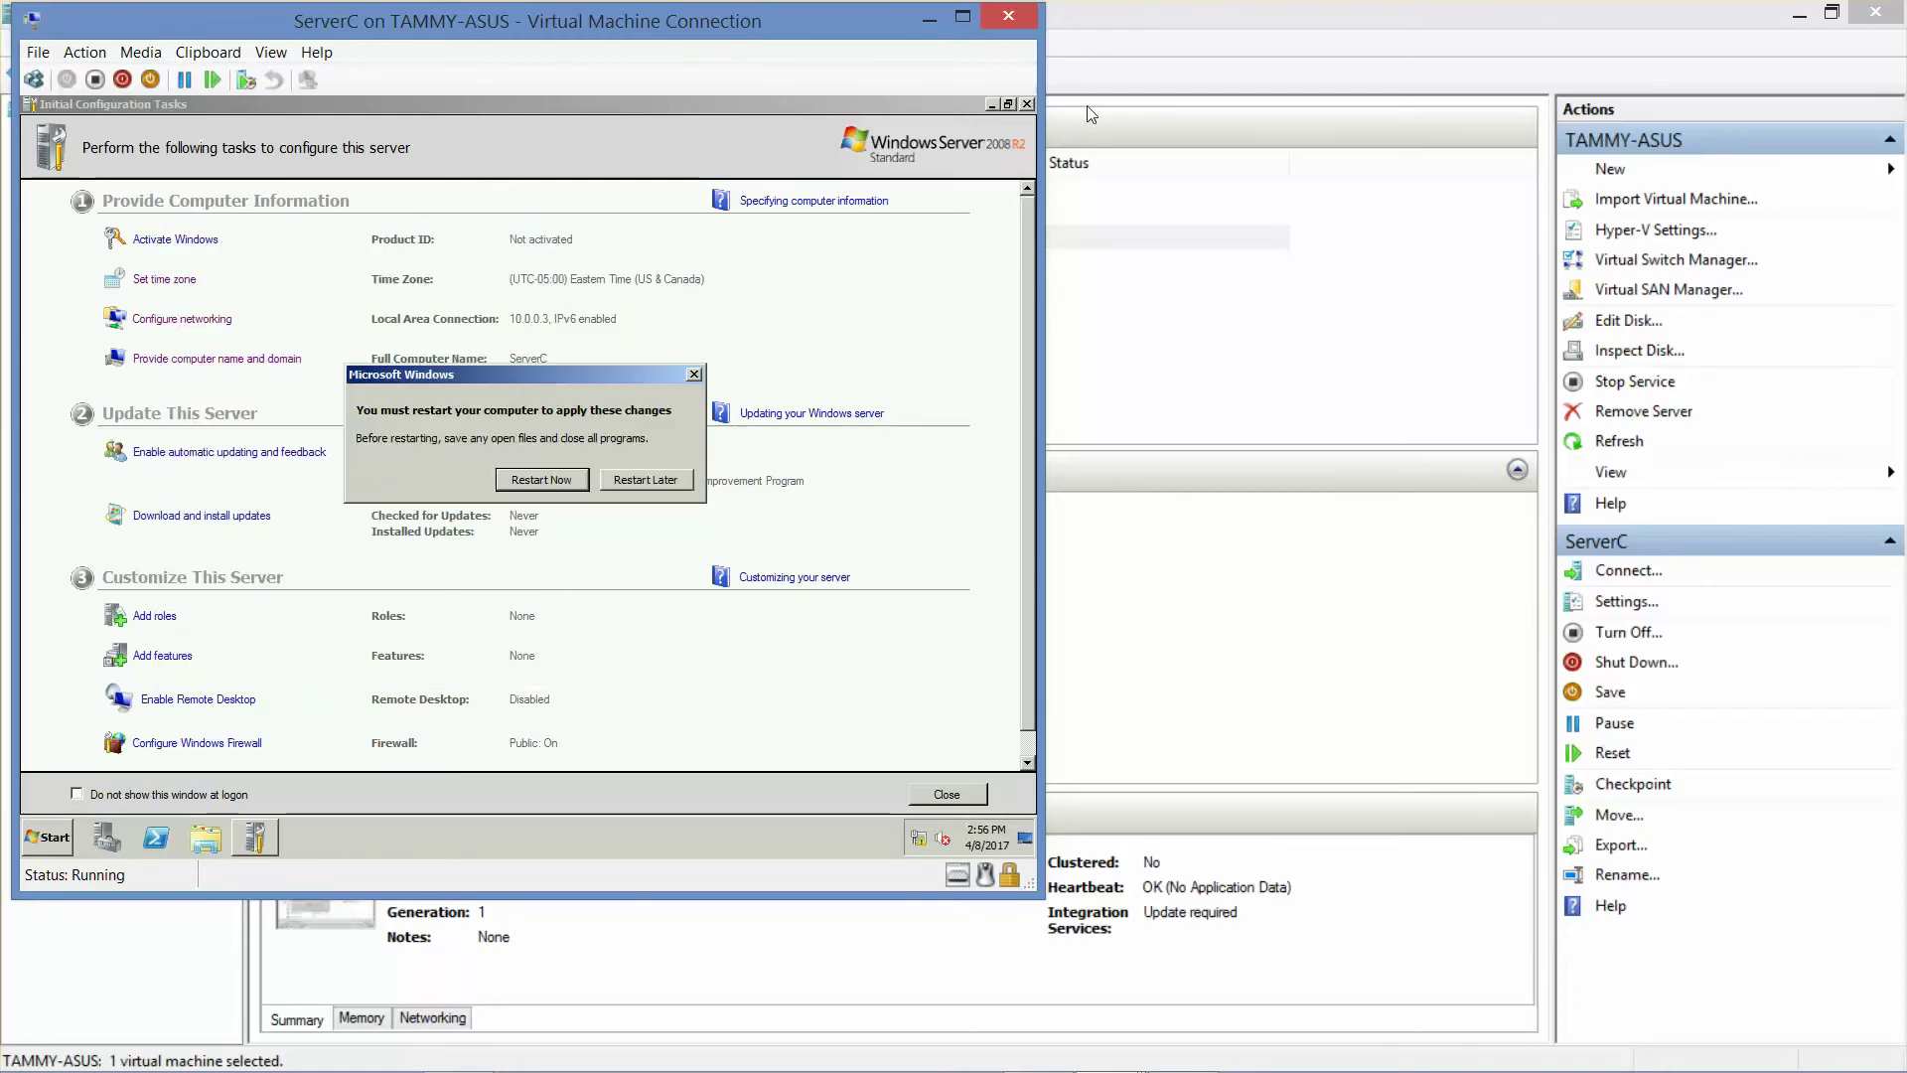
- Restart ServerC and log on as an adatum domain user via Other User
{"action": "left_click", "coordinate": [550, 477]}
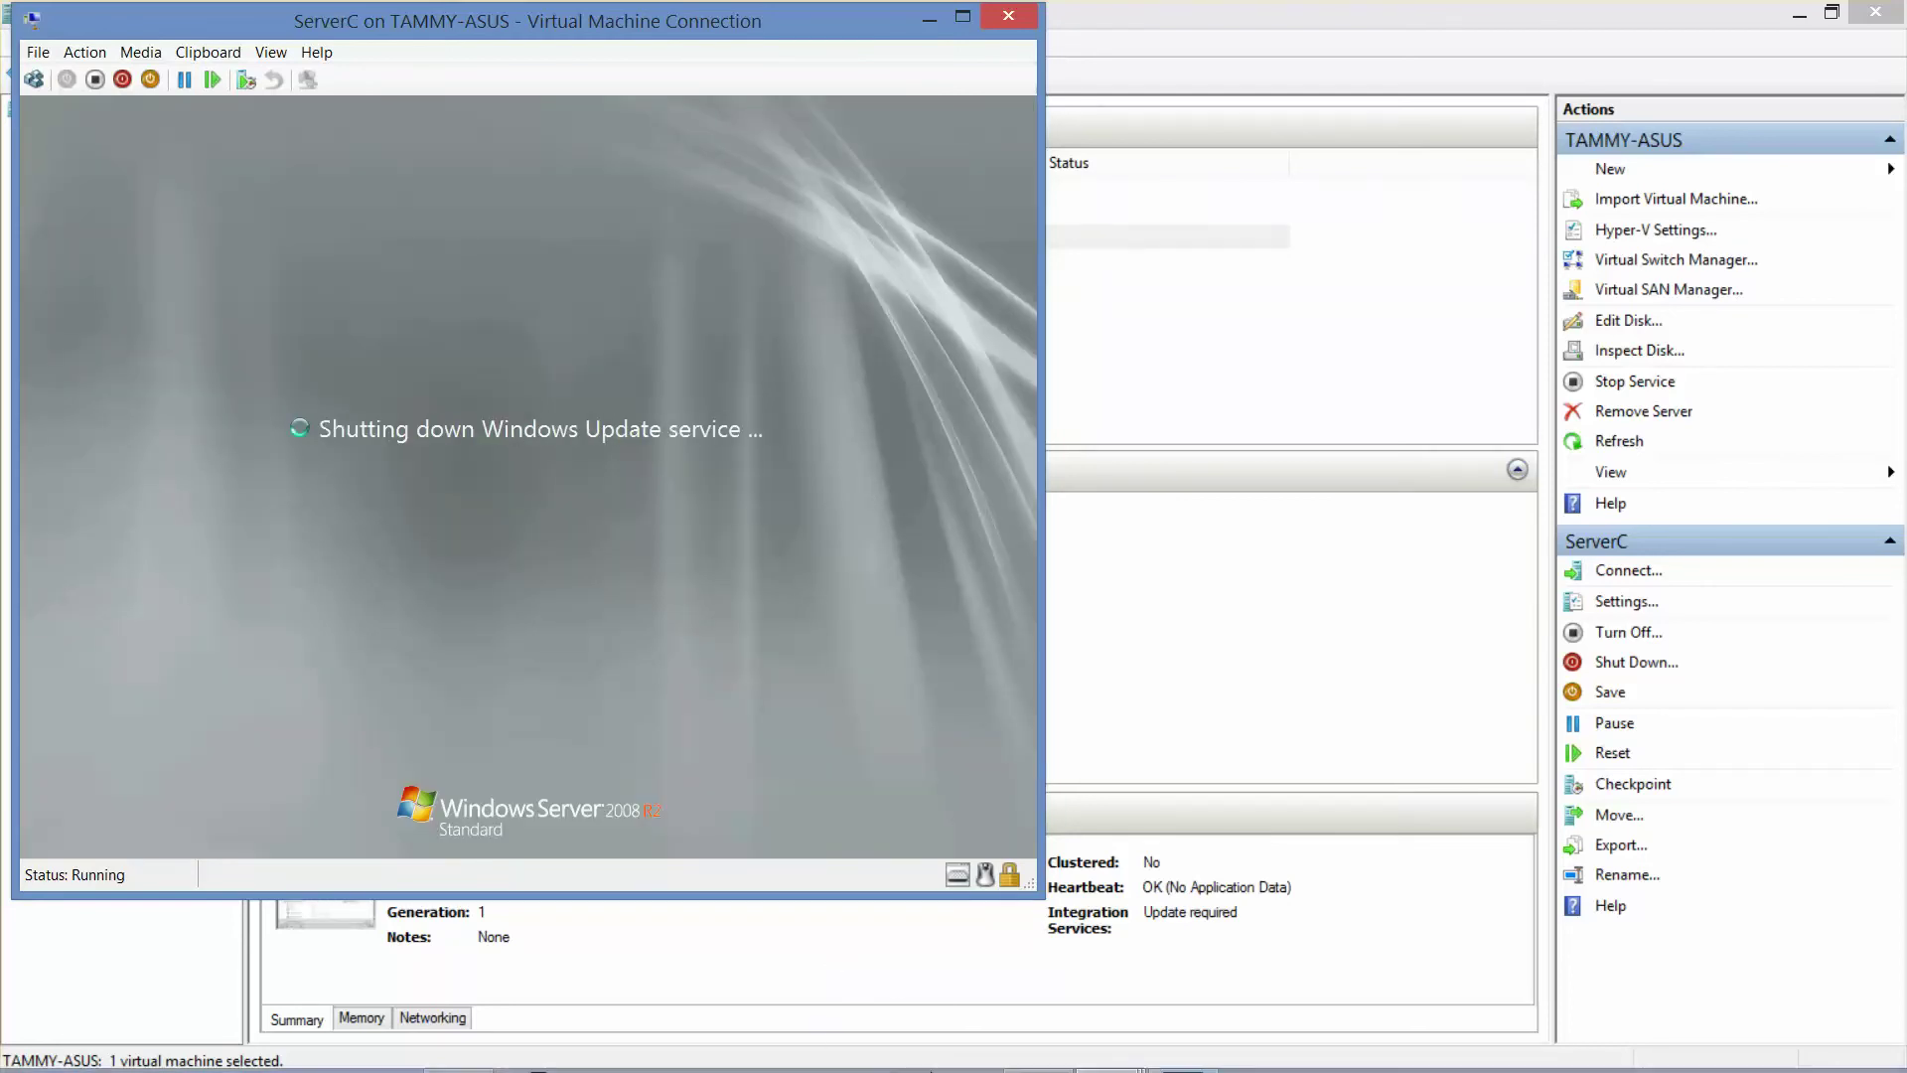
{"action": "mouse_move", "coordinate": [1183, 1058]}
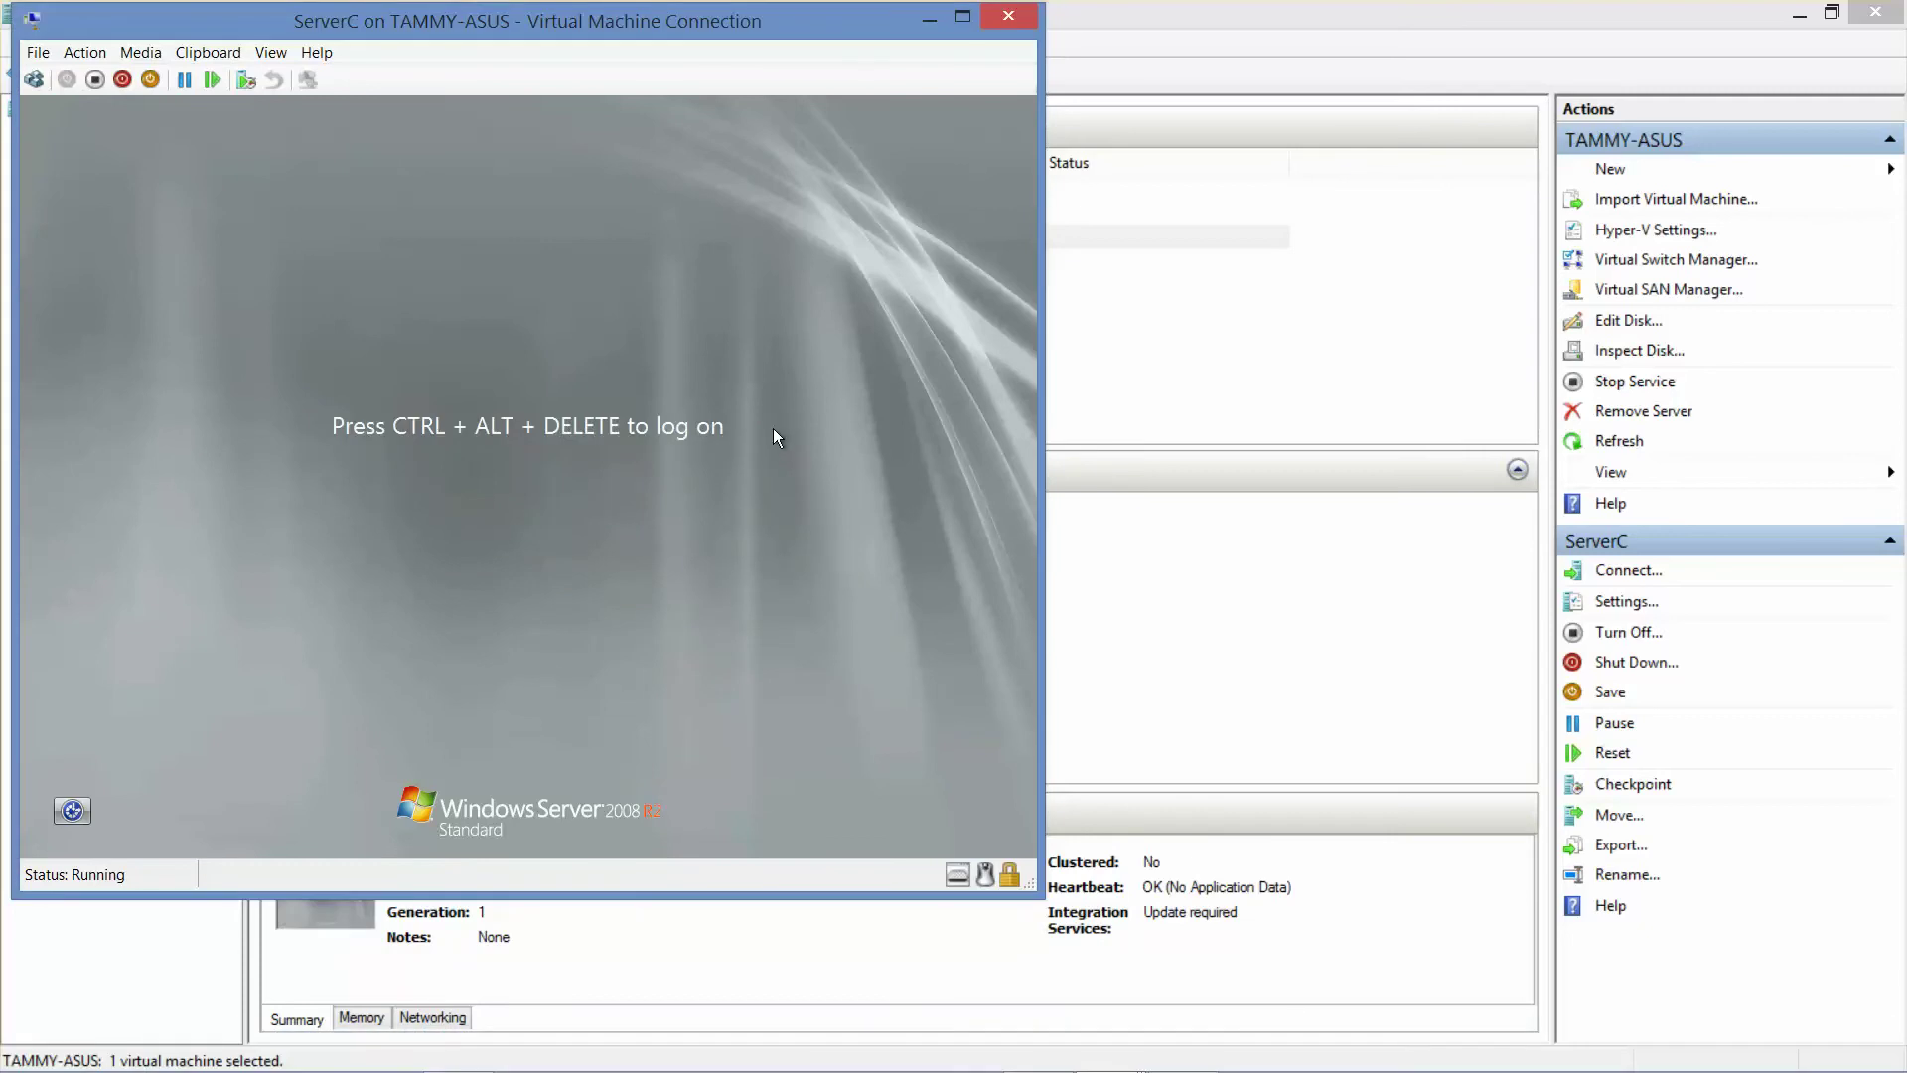
{"action": "left_click", "coordinate": [39, 87]}
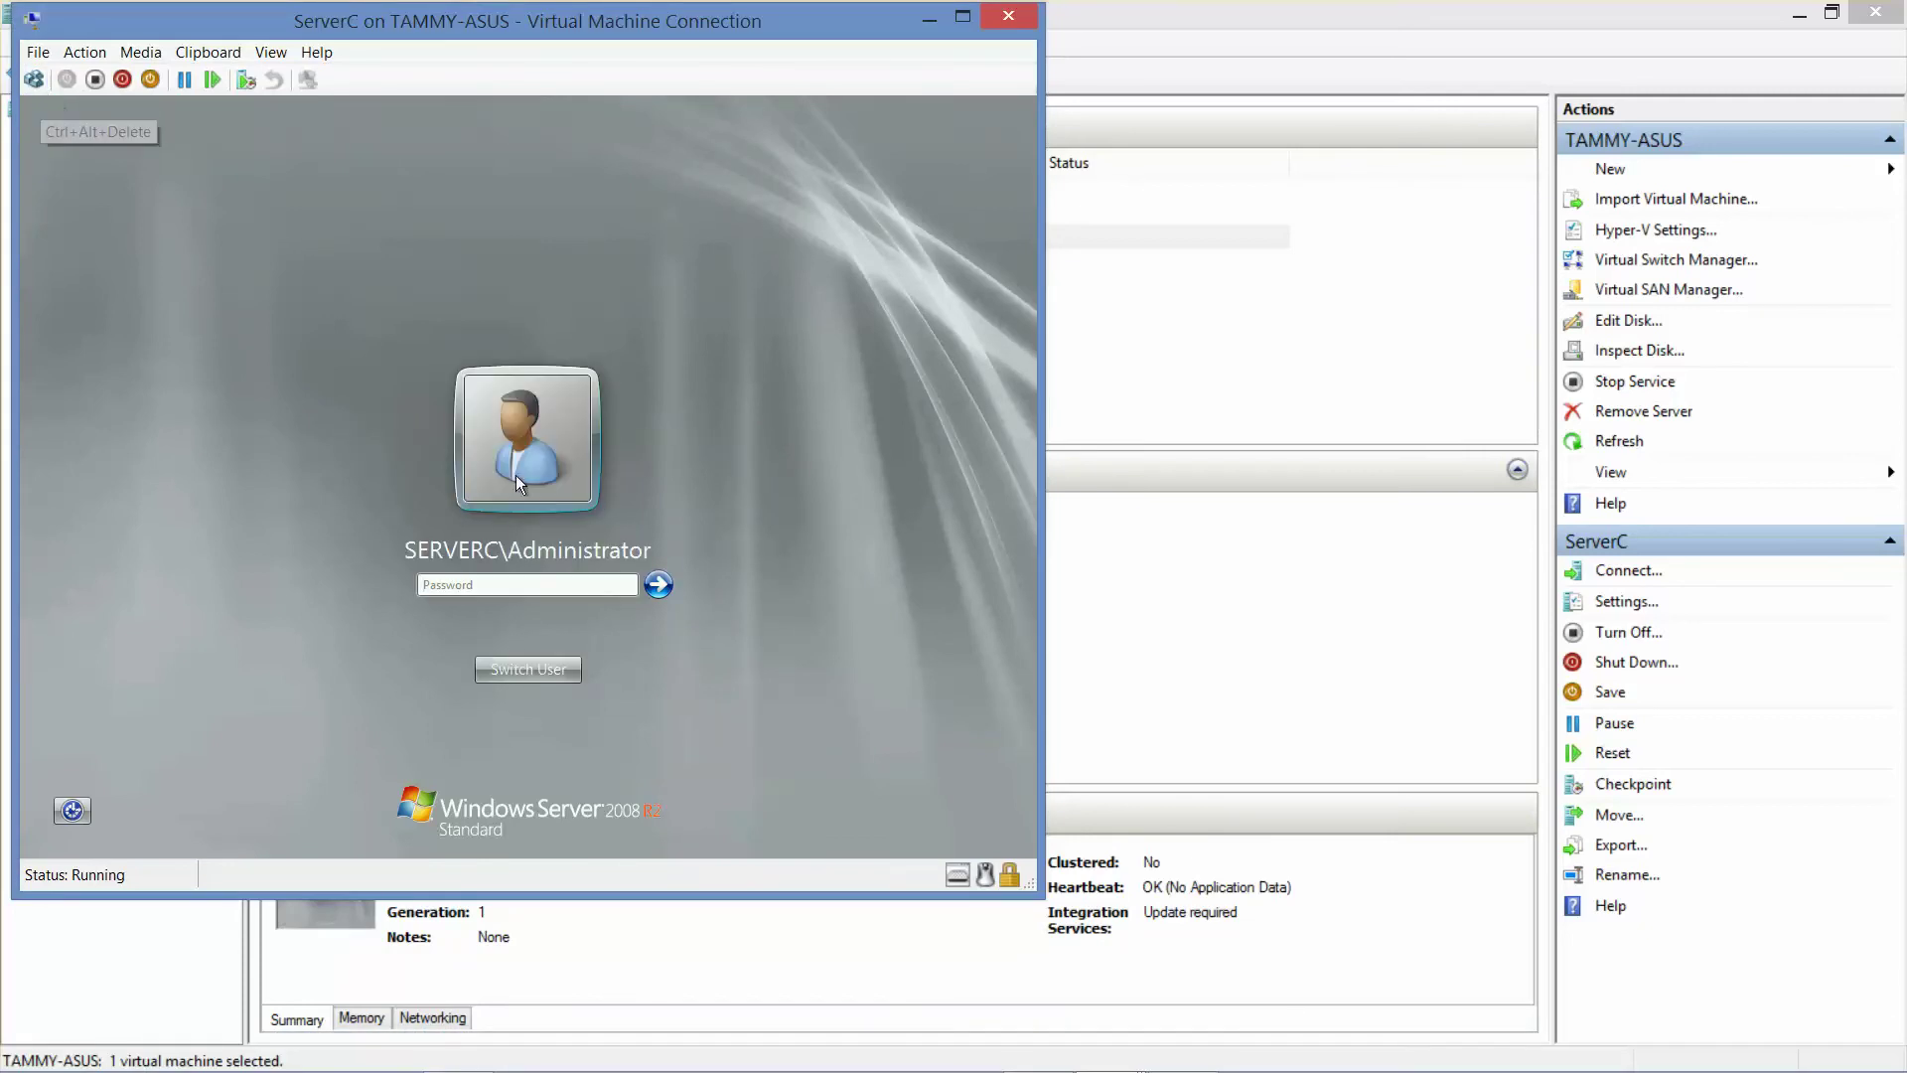
{"action": "left_click", "coordinate": [514, 665]}
{"action": "left_click", "coordinate": [613, 546]}
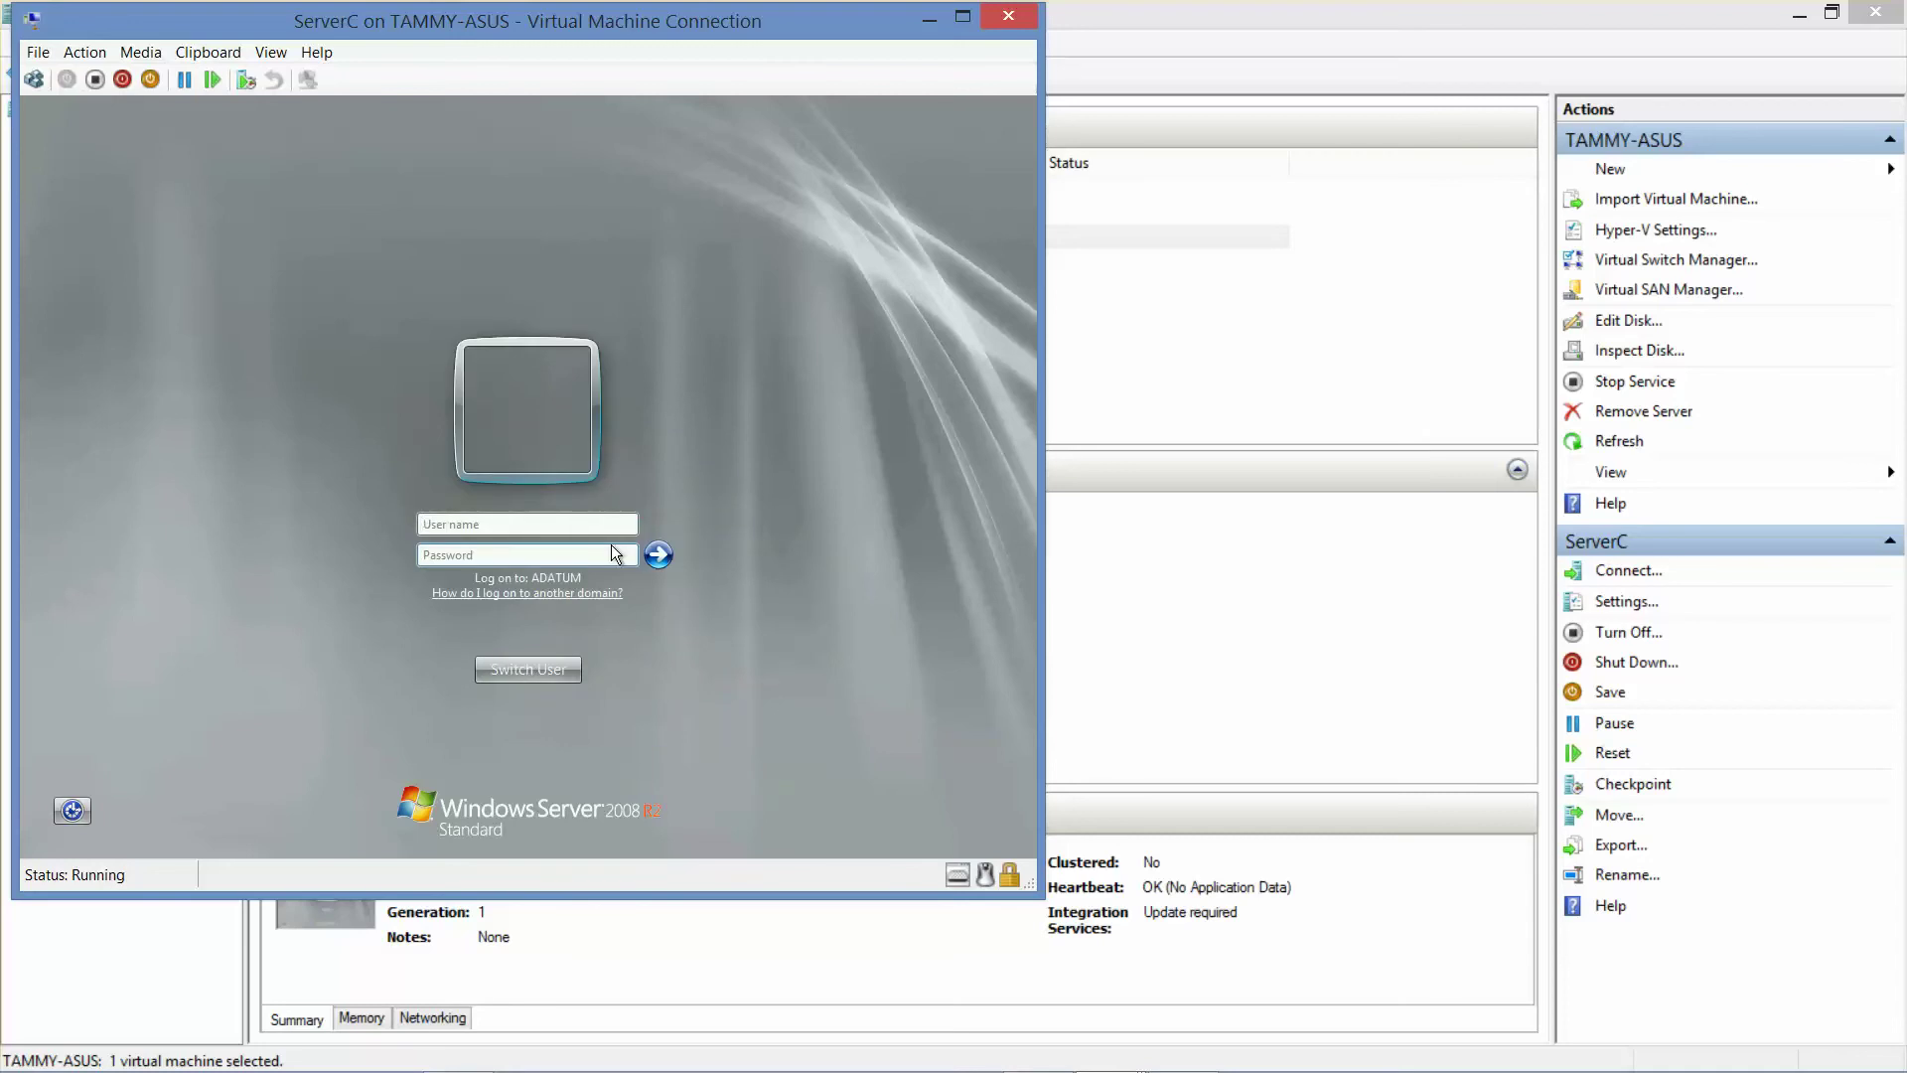
{"action": "type", "text": "adatum\\adatumPa$$w0rd"}
{"action": "key", "text": "Return"}
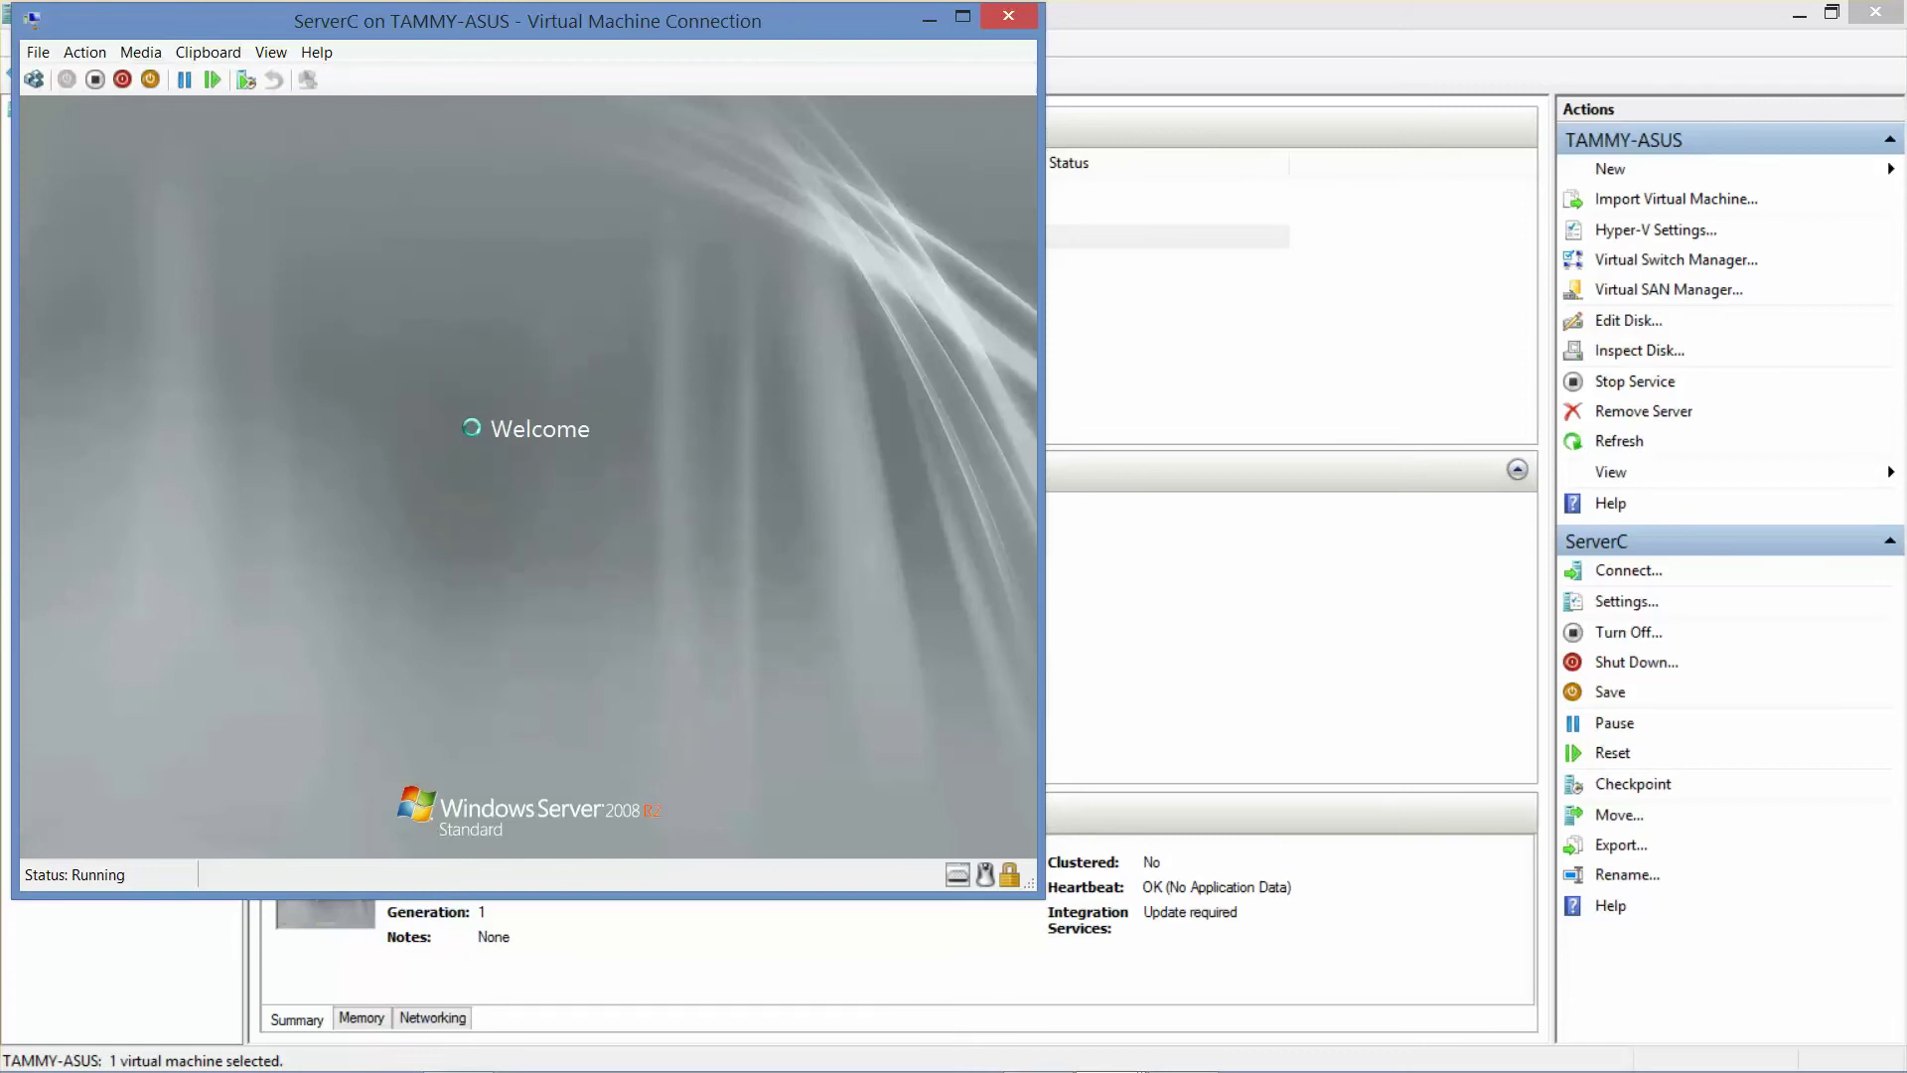
- Dismiss the incorrect password error and log on again with the corrected password
{"action": "mouse_move", "coordinate": [1100, 1070]}
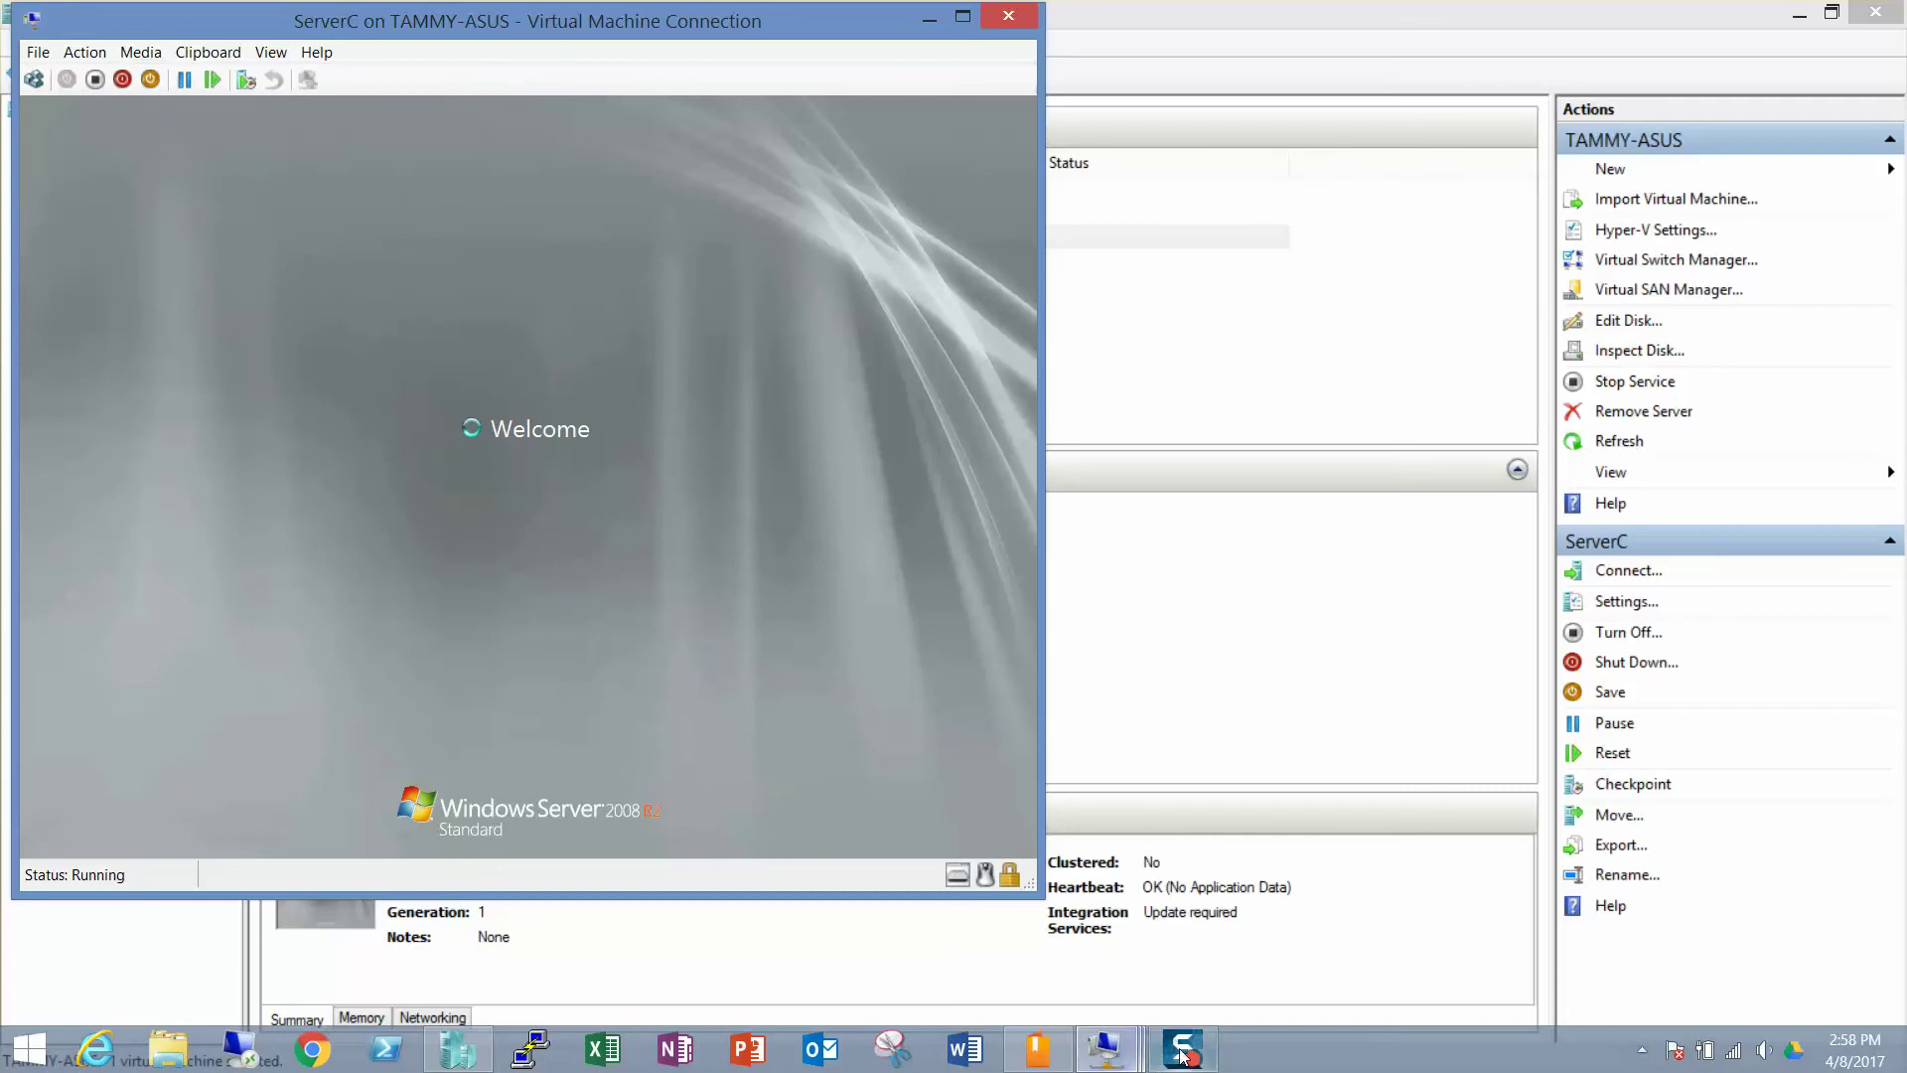
{"action": "left_click", "coordinate": [487, 667]}
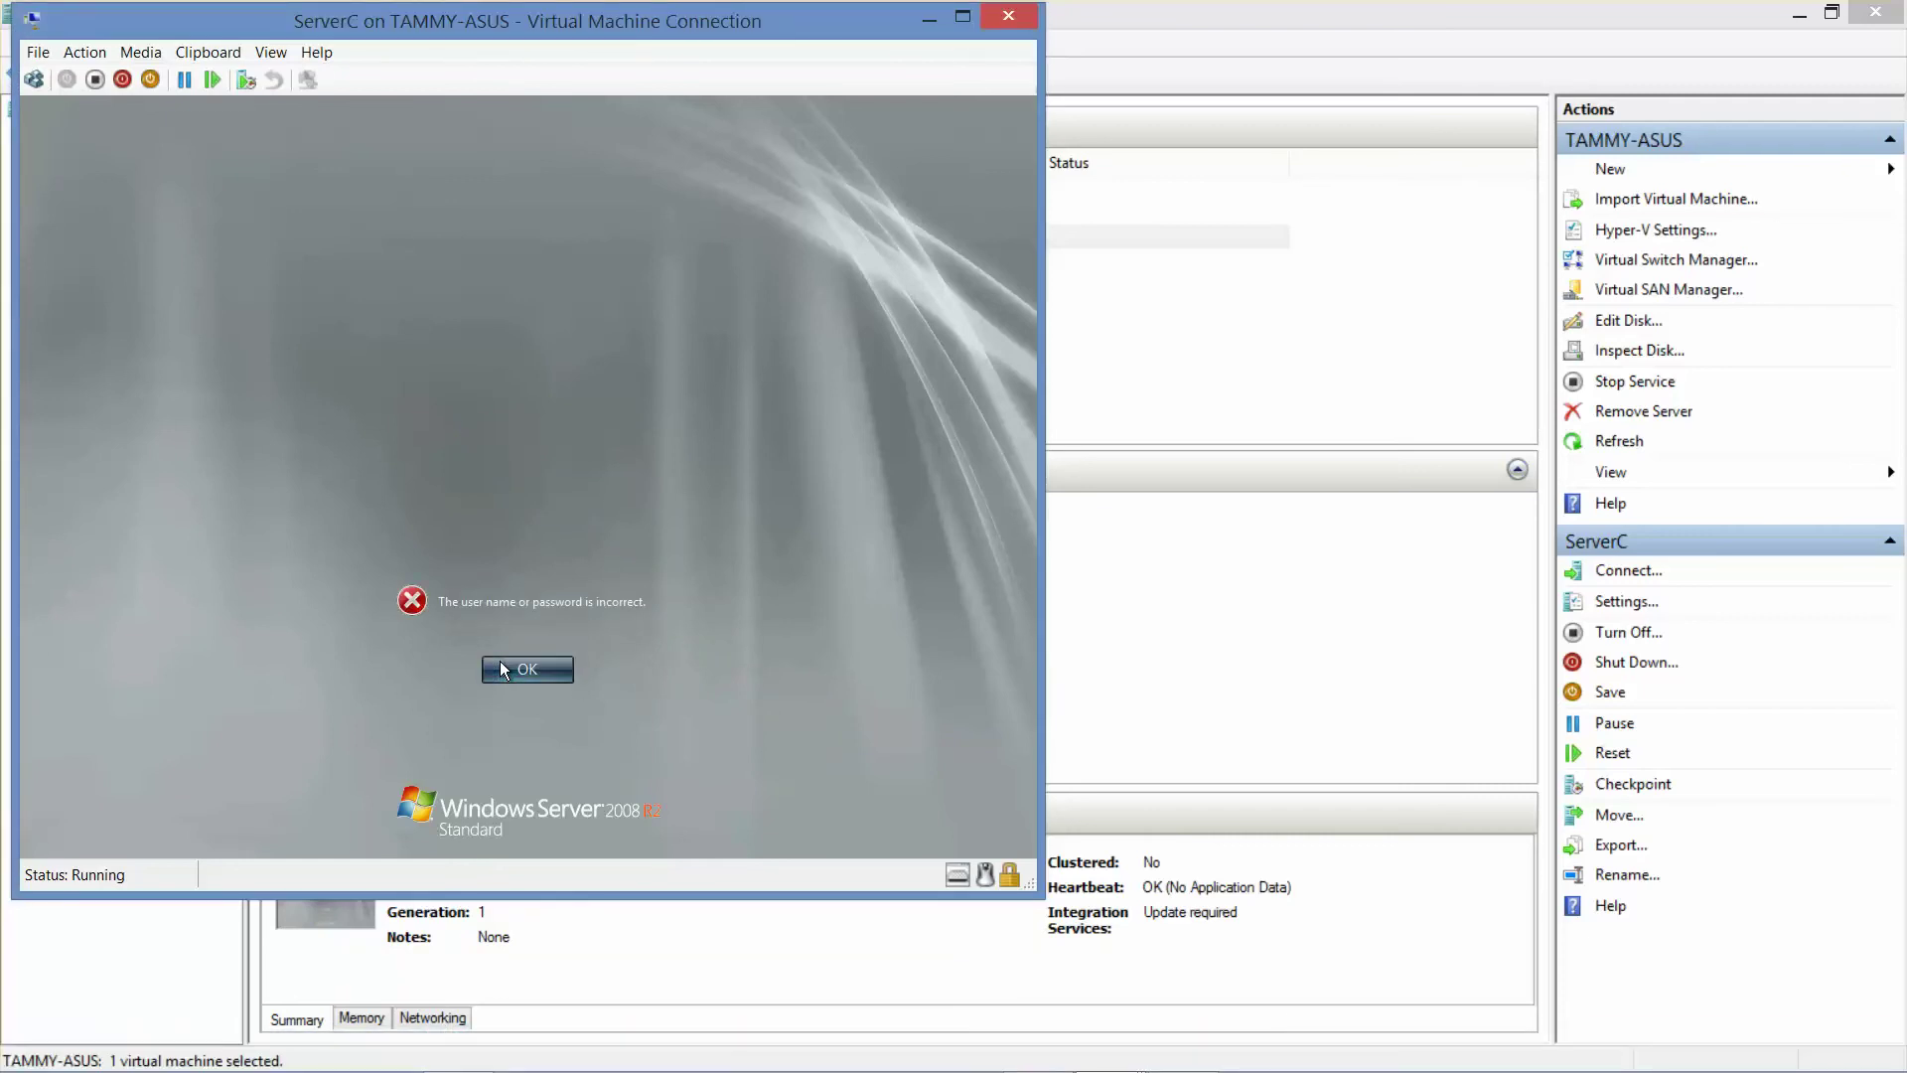
{"action": "type", "text": "Pa$$w0"}
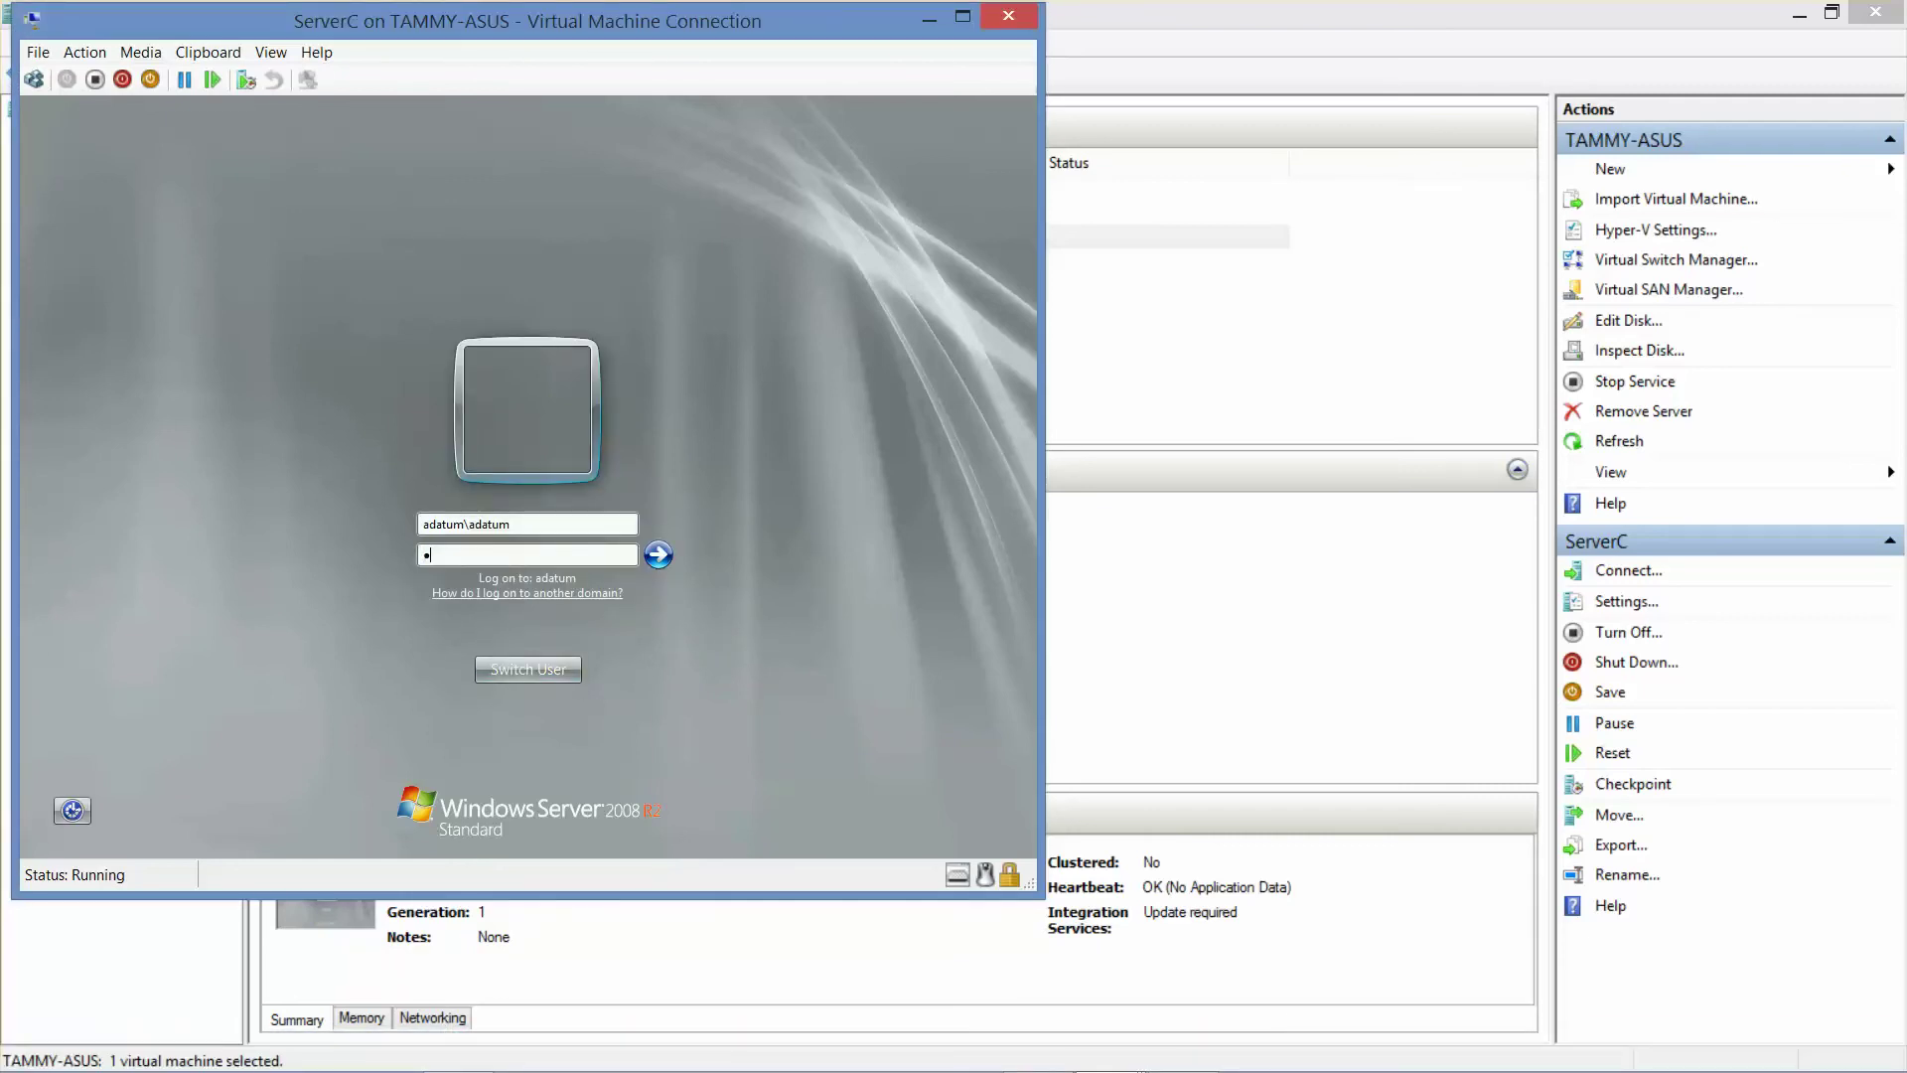
{"action": "type", "text": "rd"}
{"action": "key", "text": "Return"}
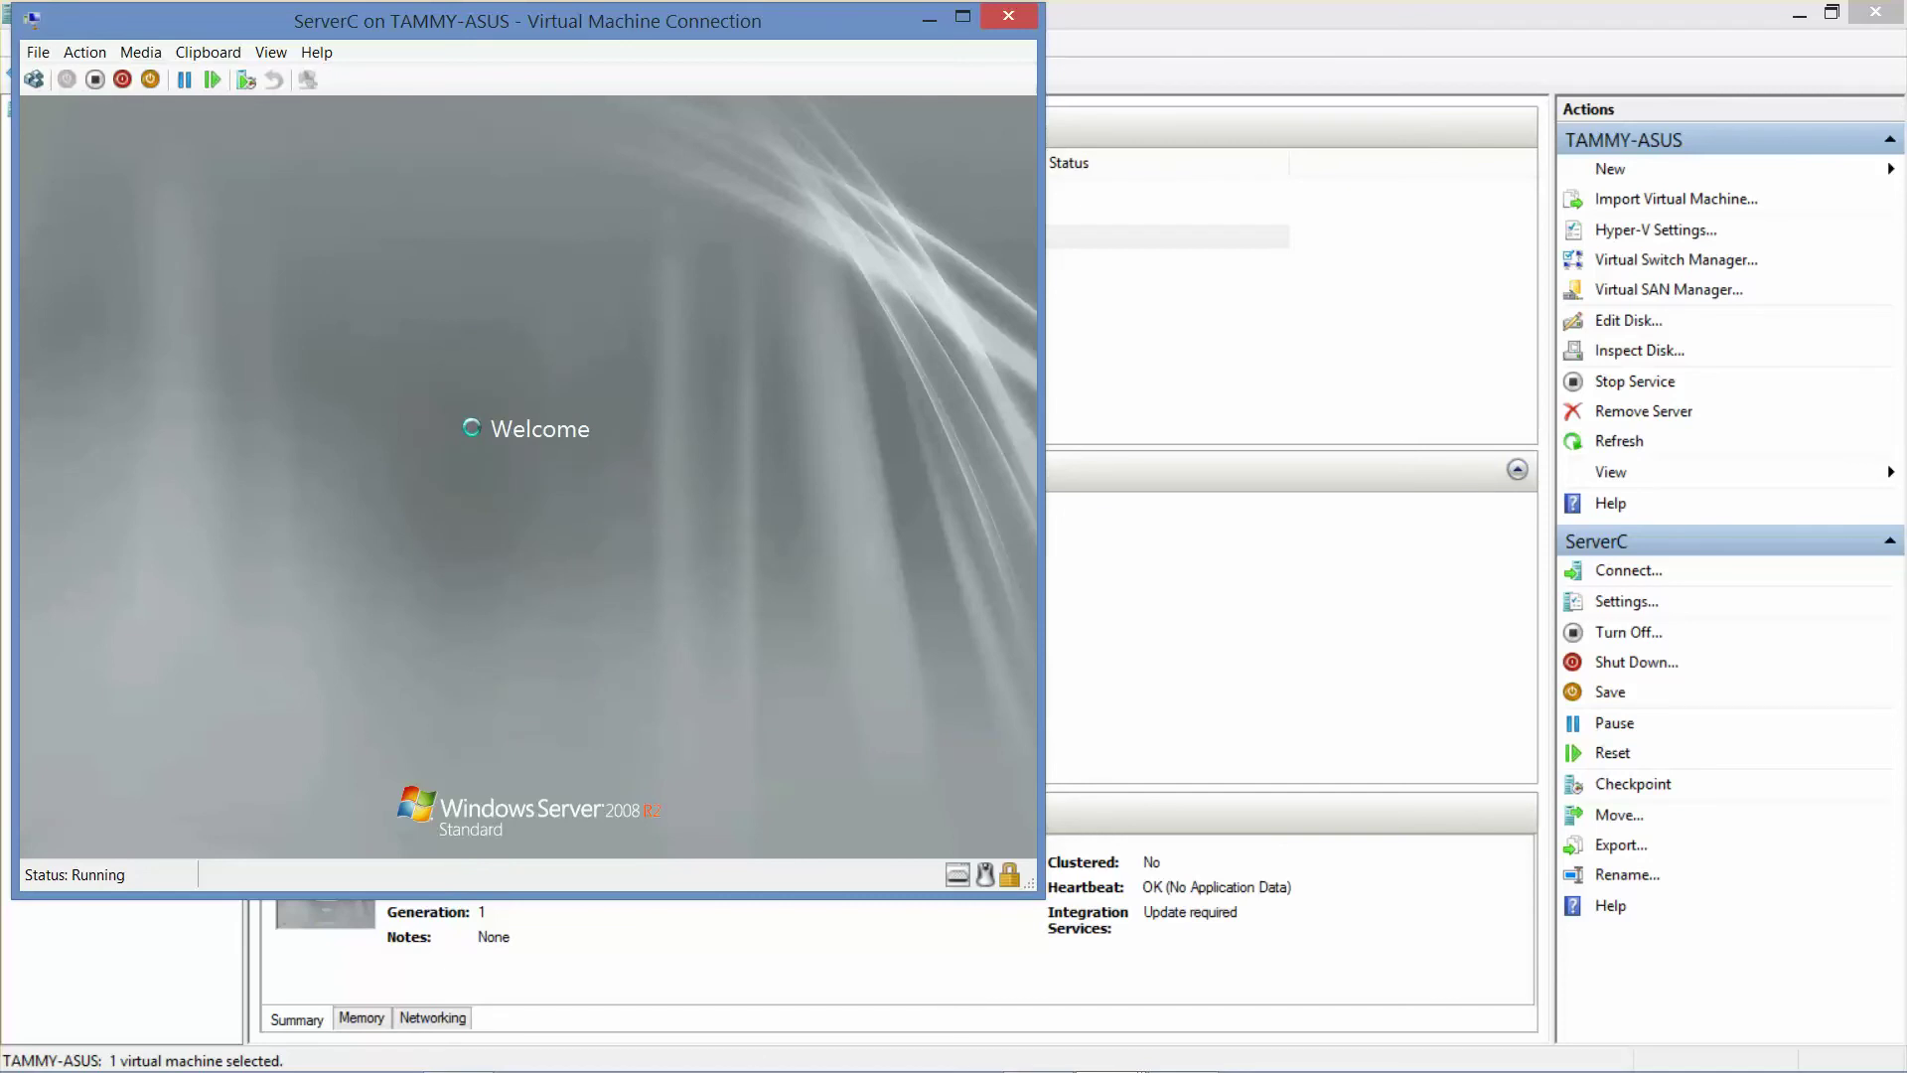
{"action": "mouse_move", "coordinate": [1111, 1050]}
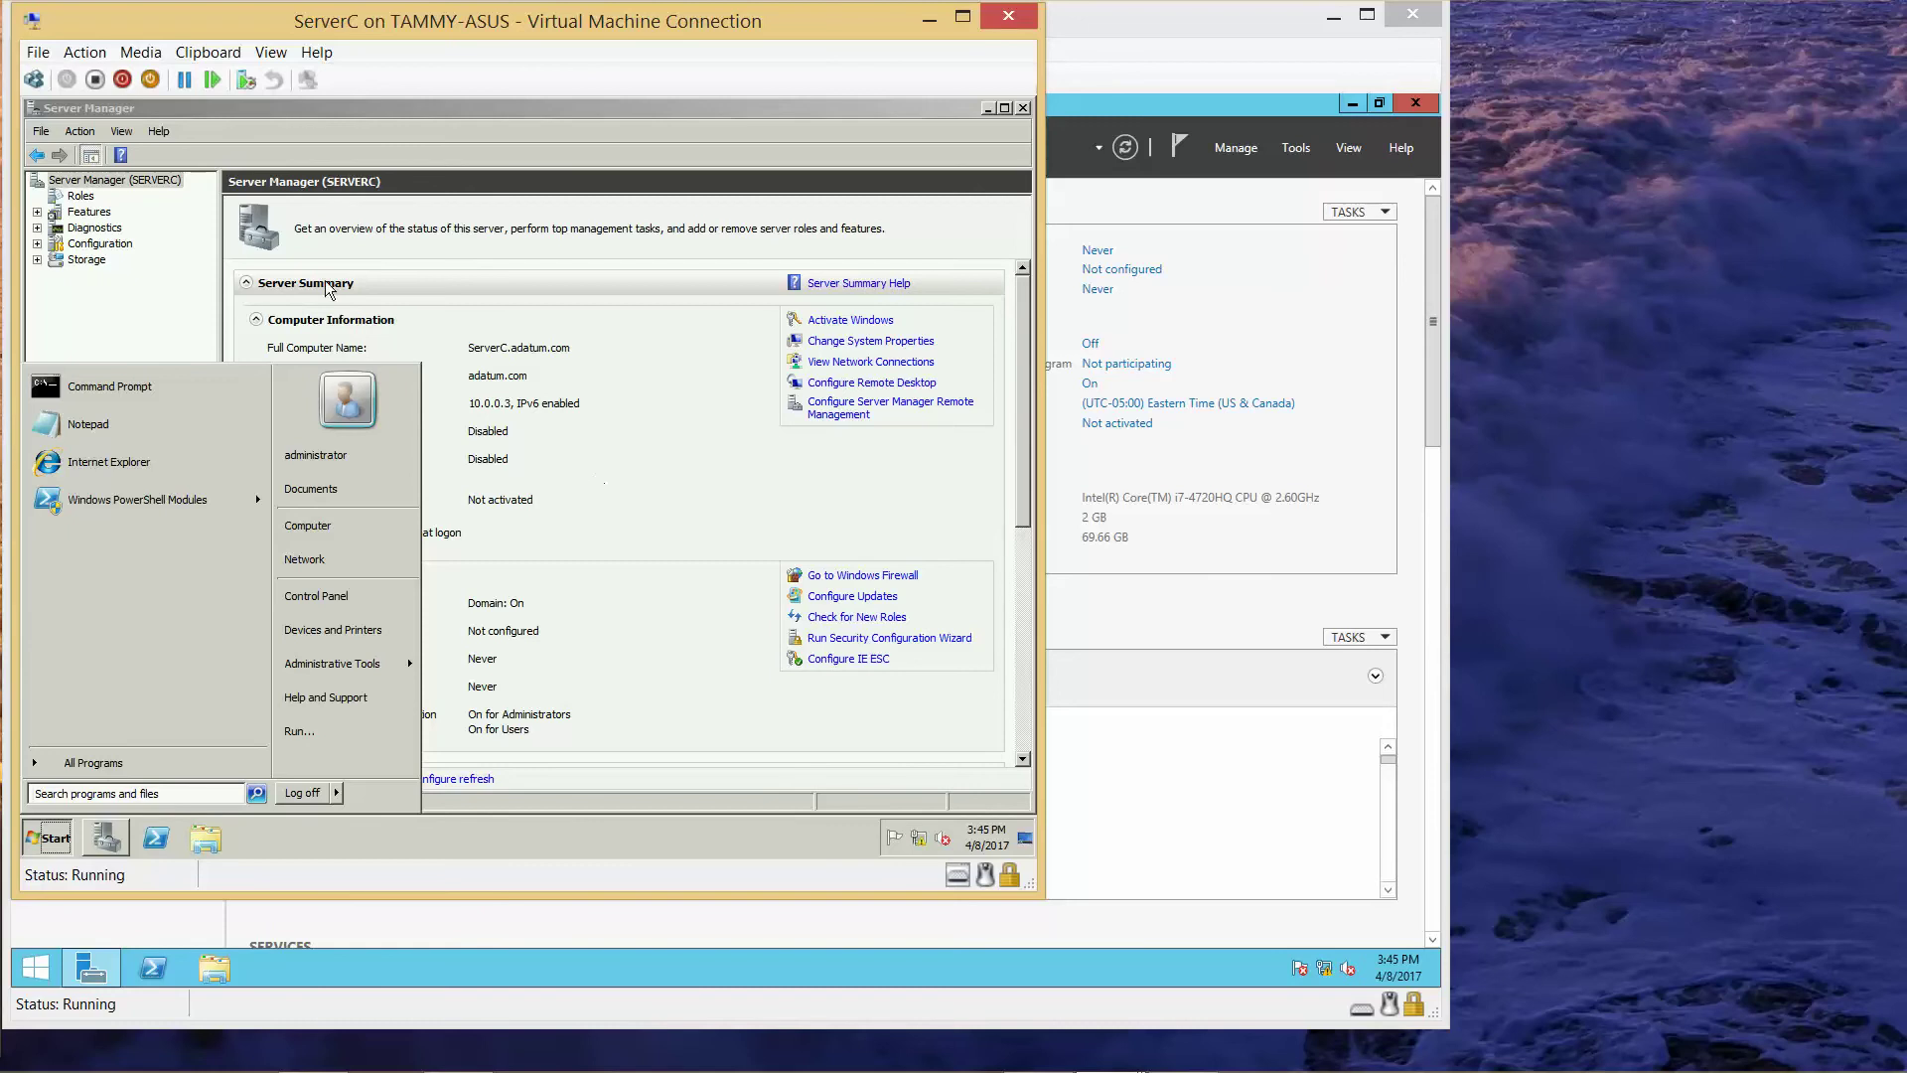
- Insert server_2012_r2_with_update_x64.iso into ServerC's virtual DVD drive
{"action": "left_click", "coordinate": [139, 50]}
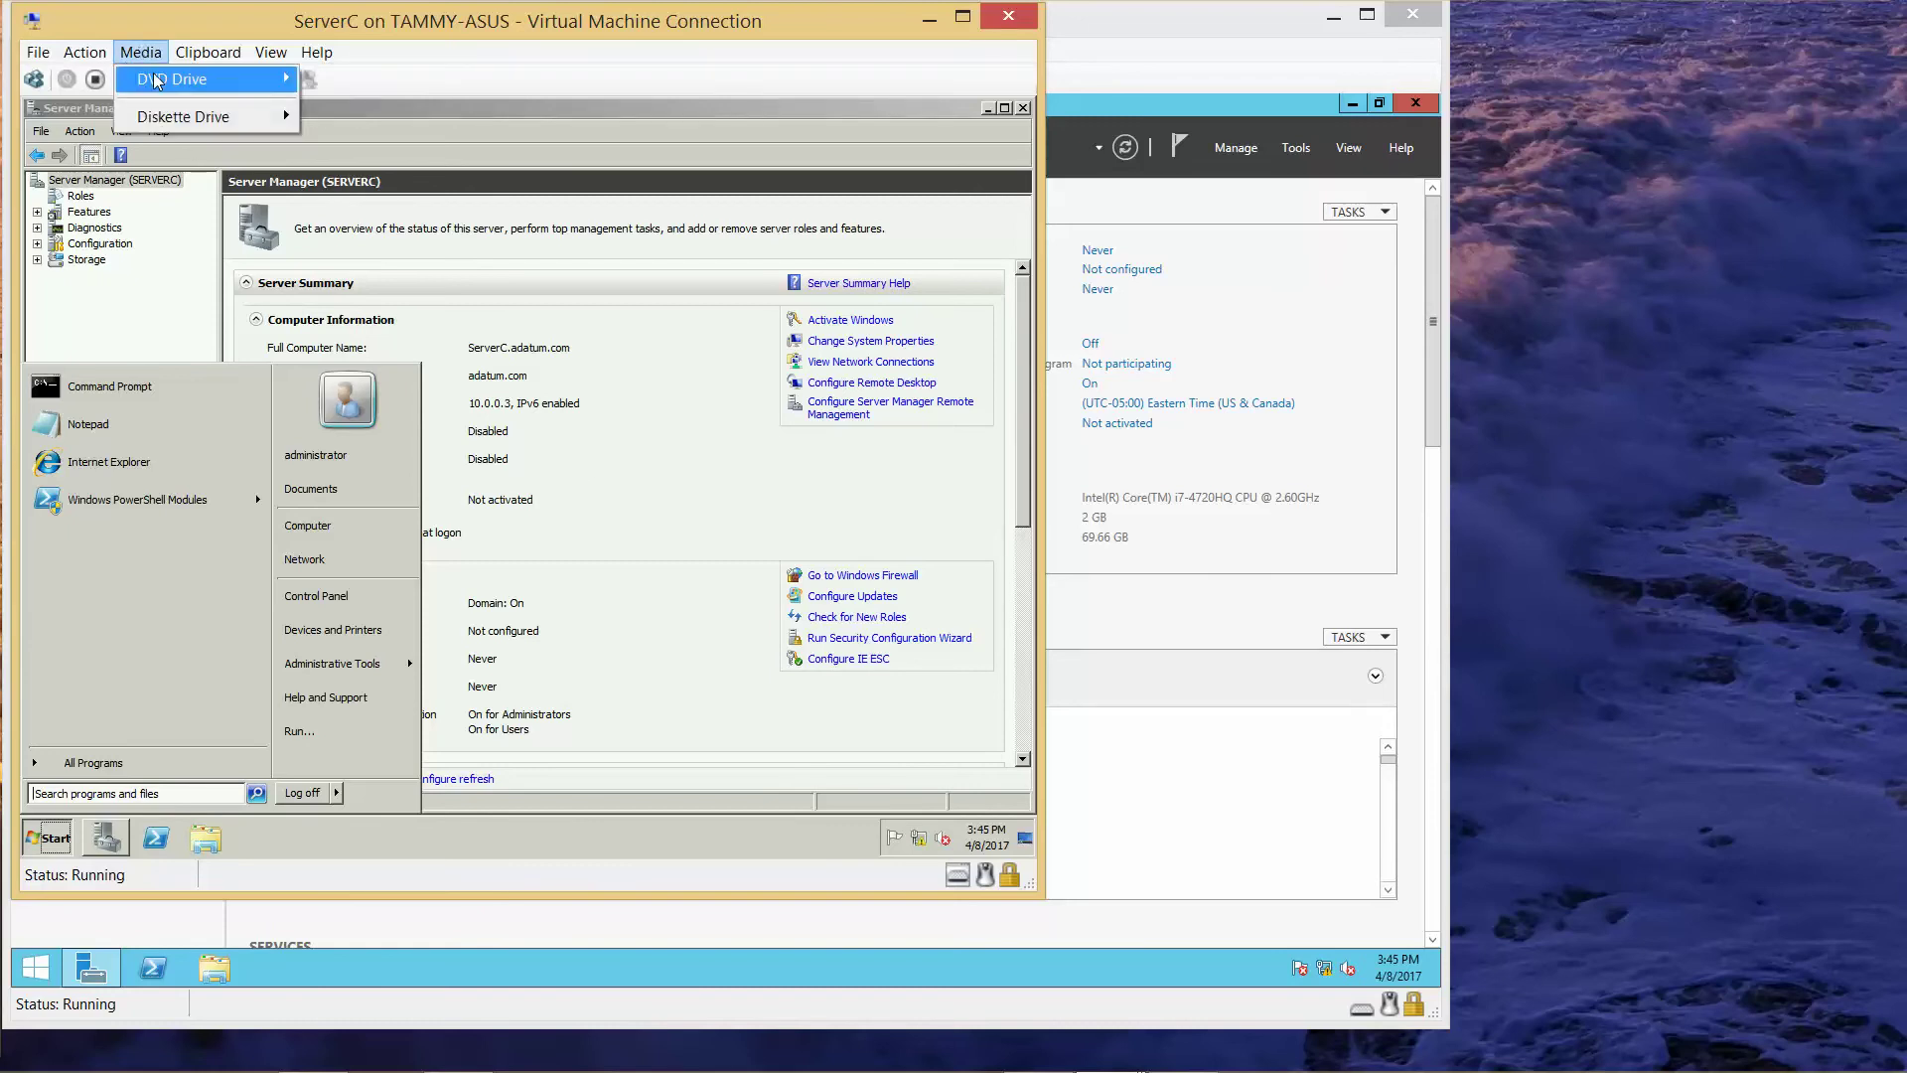
{"action": "mouse_move", "coordinate": [161, 81]}
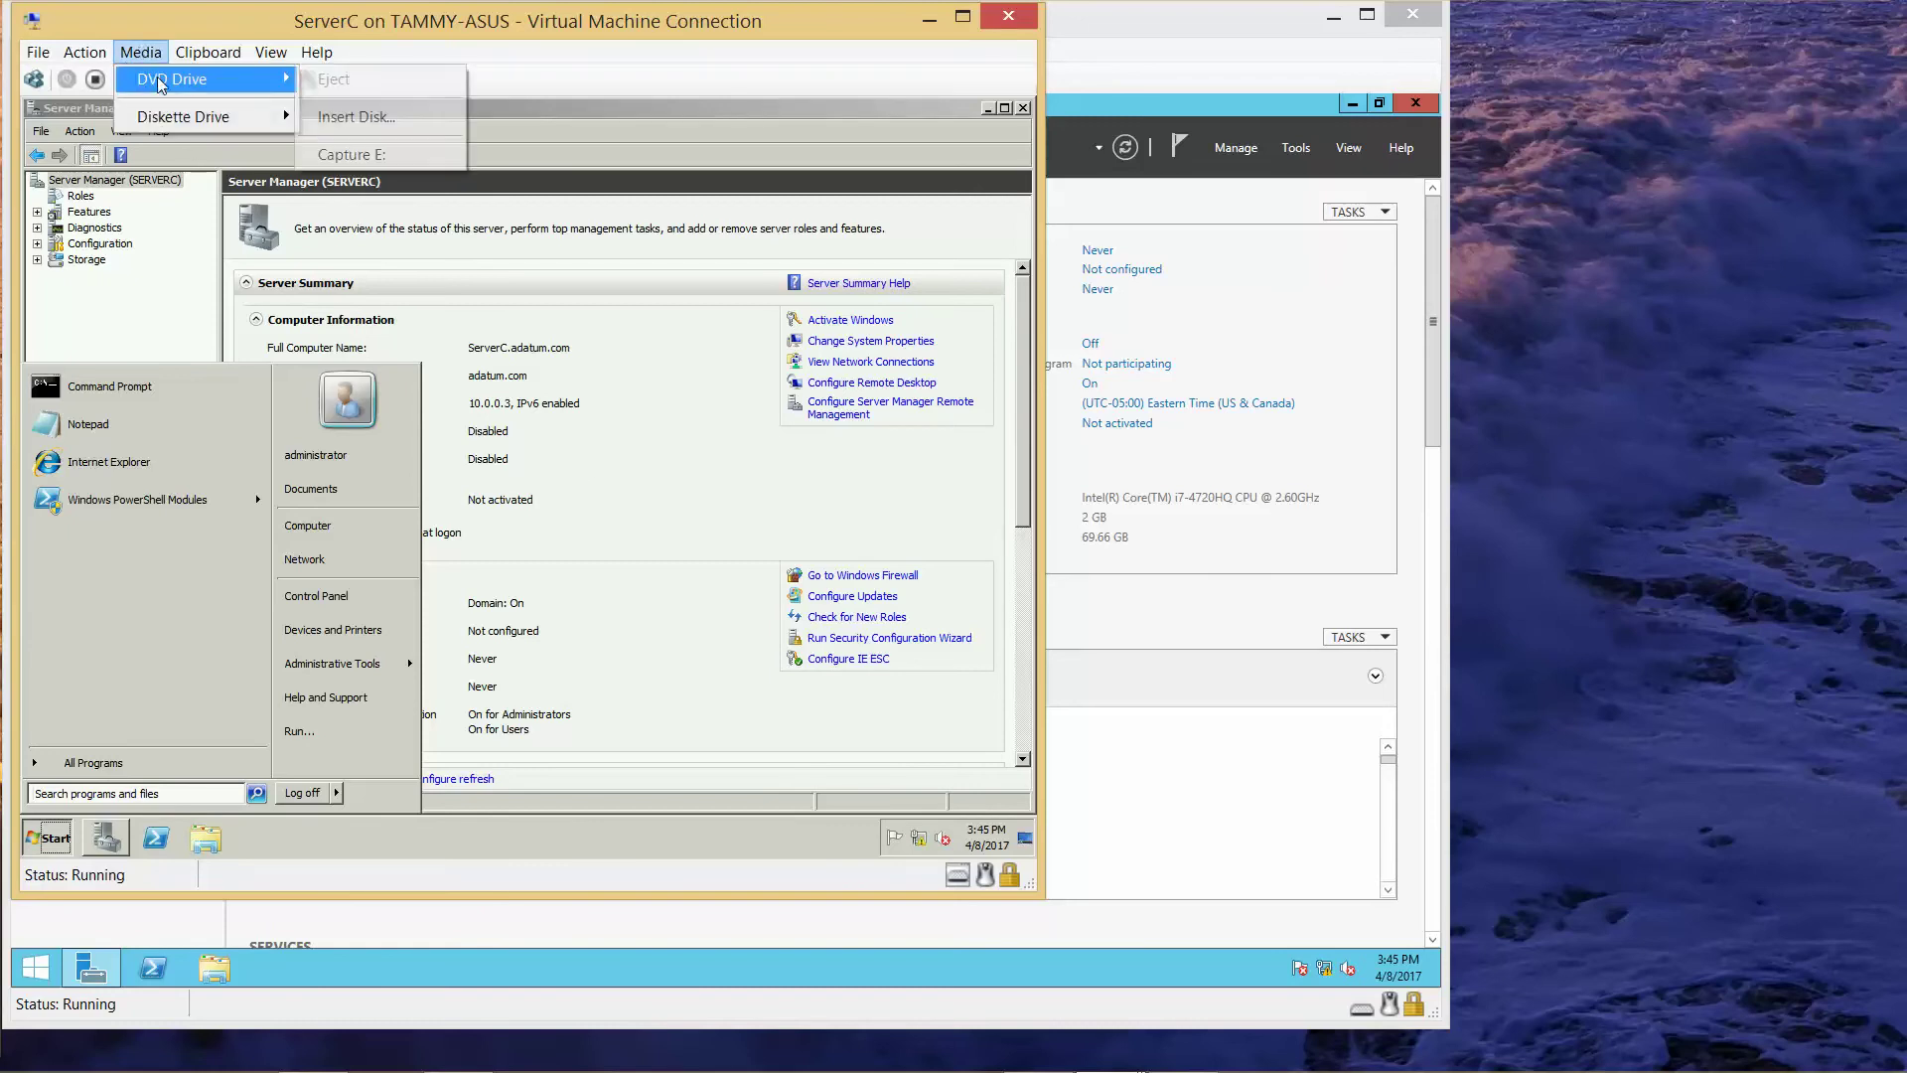
{"action": "left_click", "coordinate": [390, 124]}
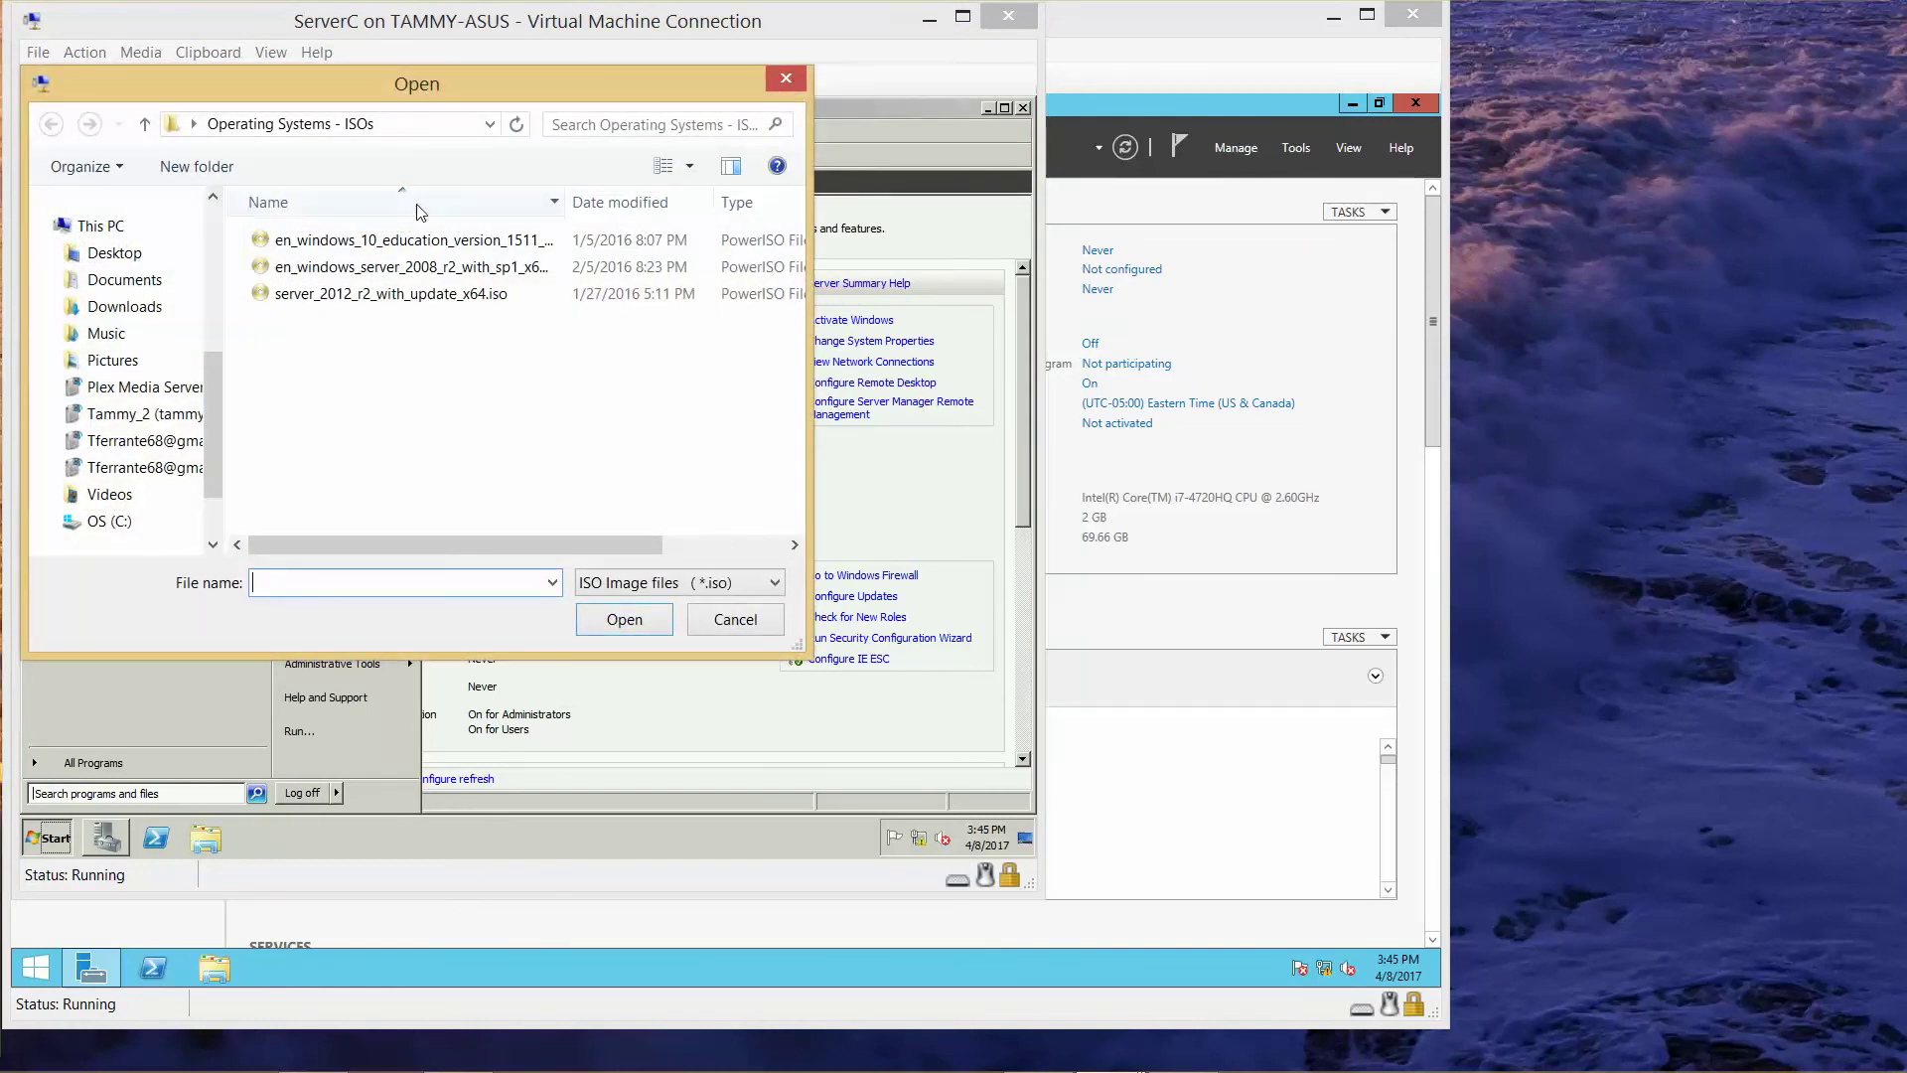
{"action": "left_click", "coordinate": [437, 294]}
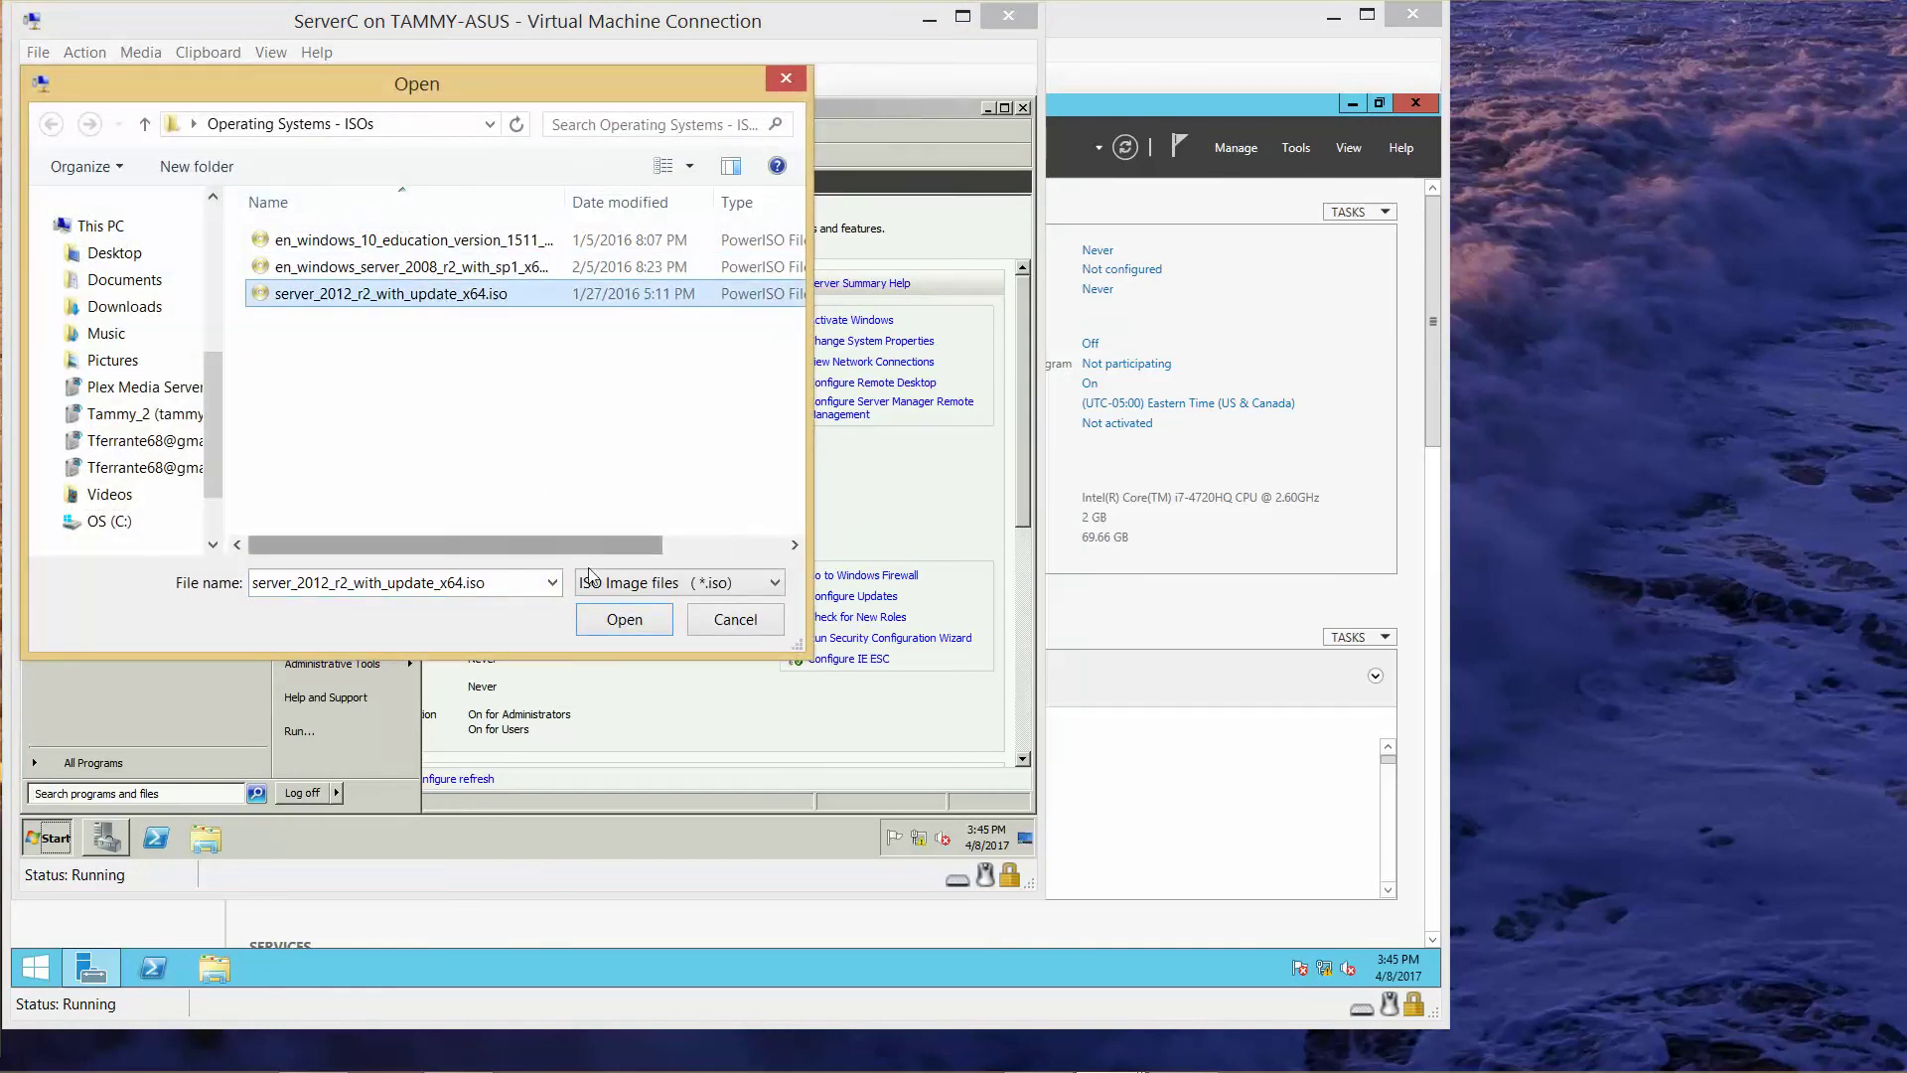
{"action": "left_click", "coordinate": [623, 622]}
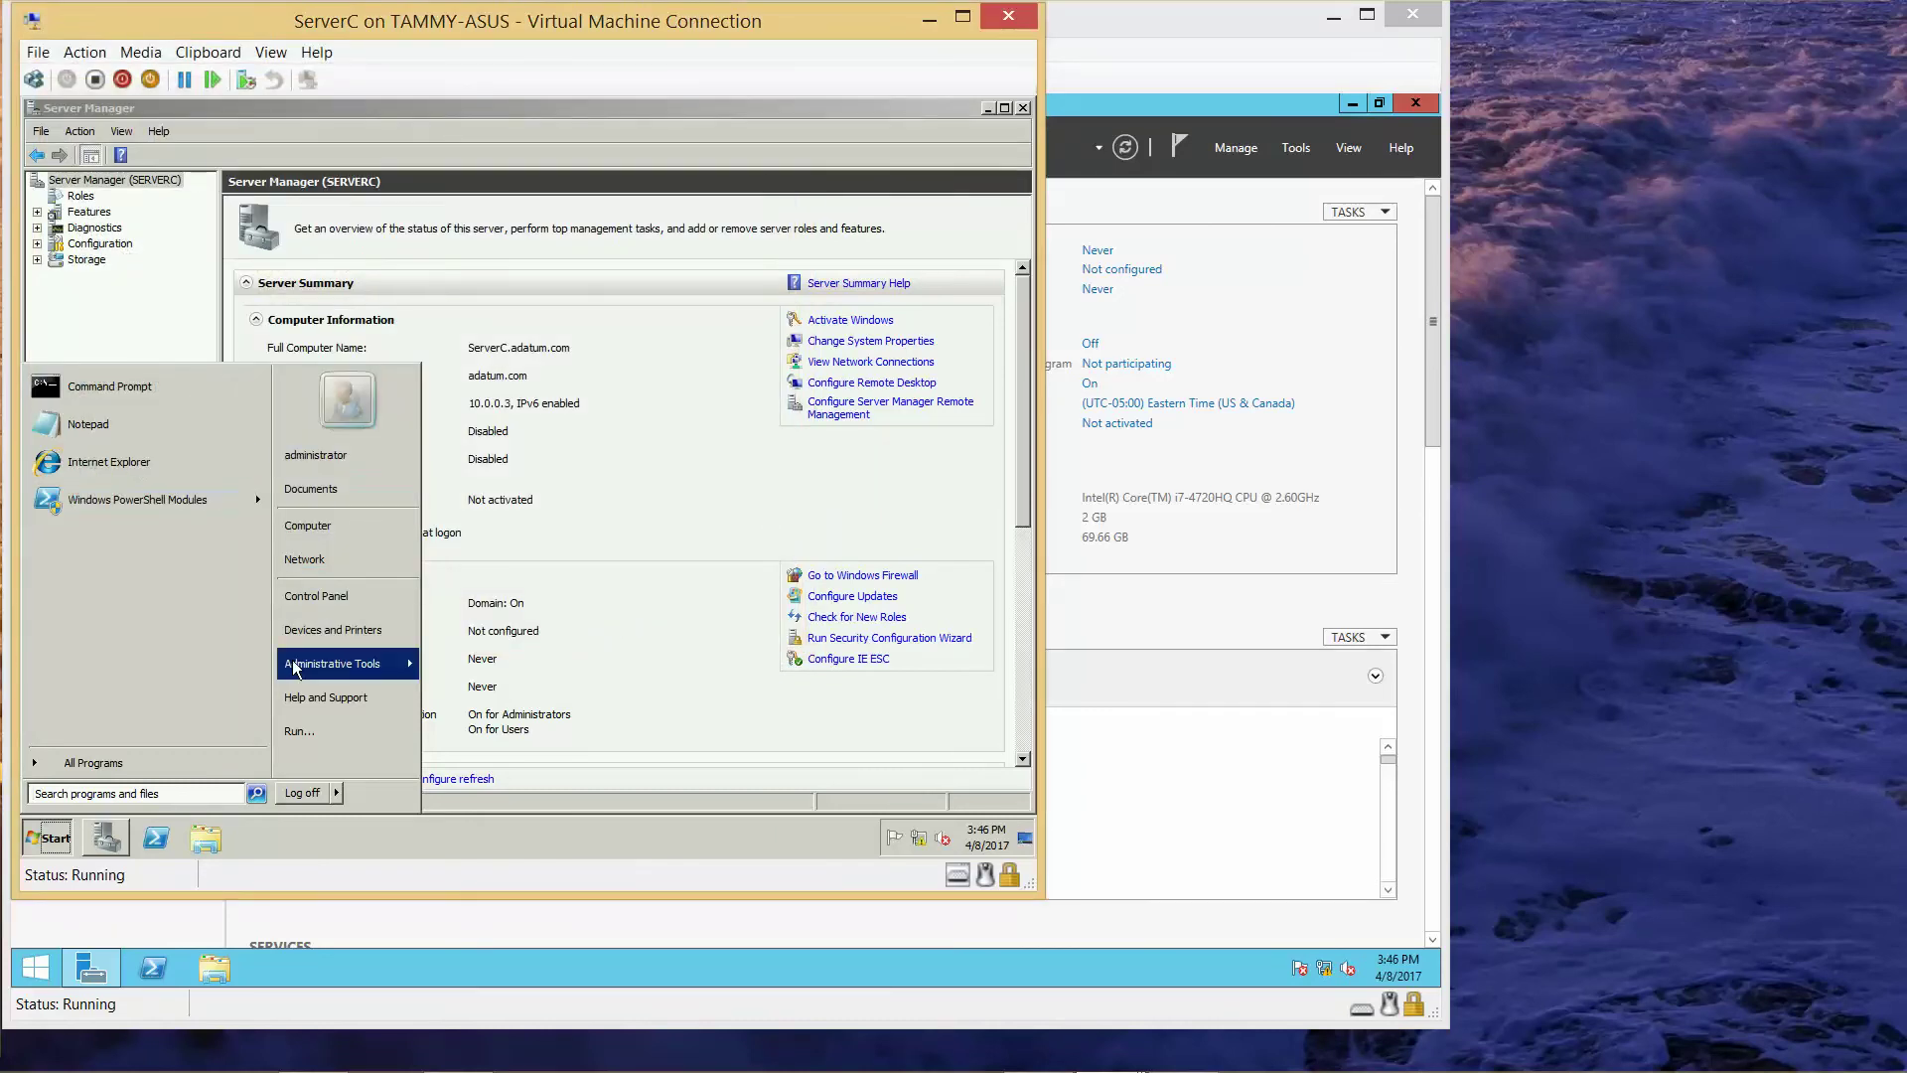
{"action": "left_click", "coordinate": [363, 705]}
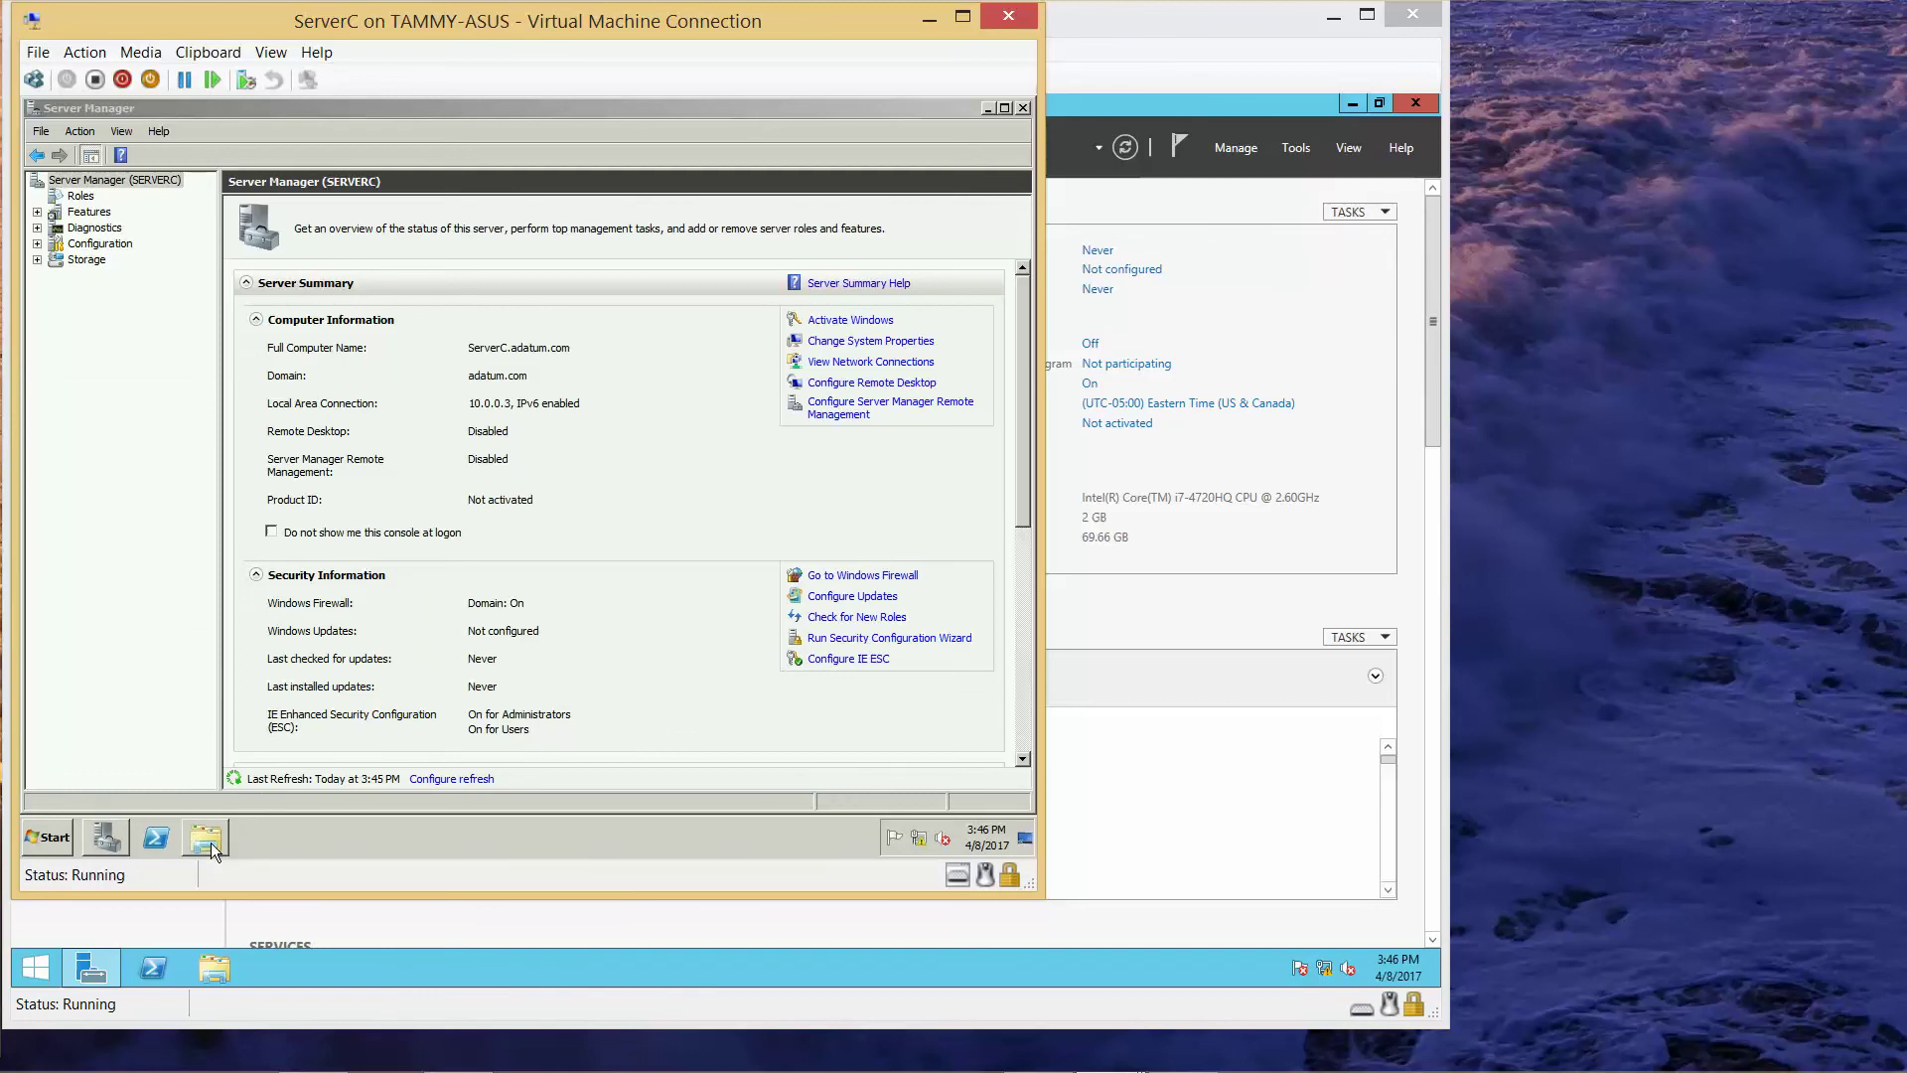
{"action": "key", "text": "super"}
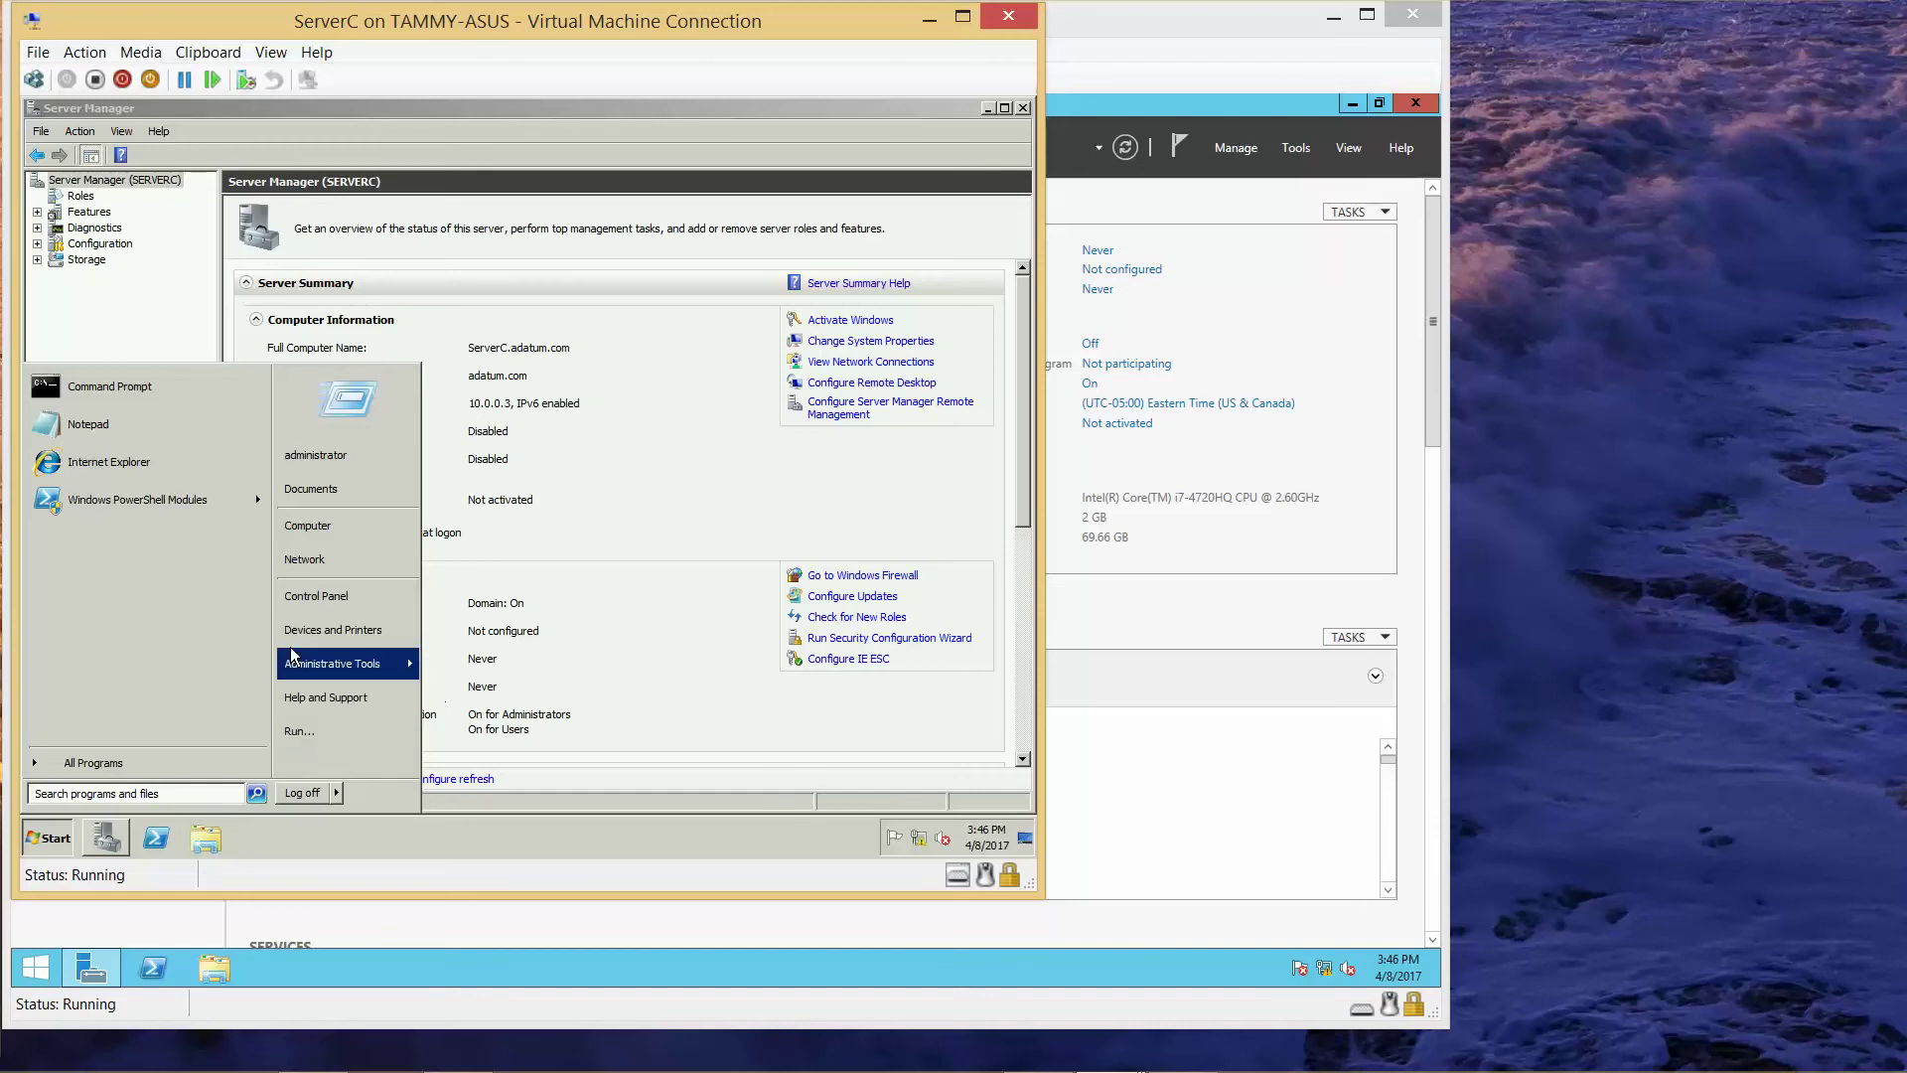
- Run setup.exe from the Server 2012 R2 disc, skip online updates, reach product key page
{"action": "left_click", "coordinate": [307, 534]}
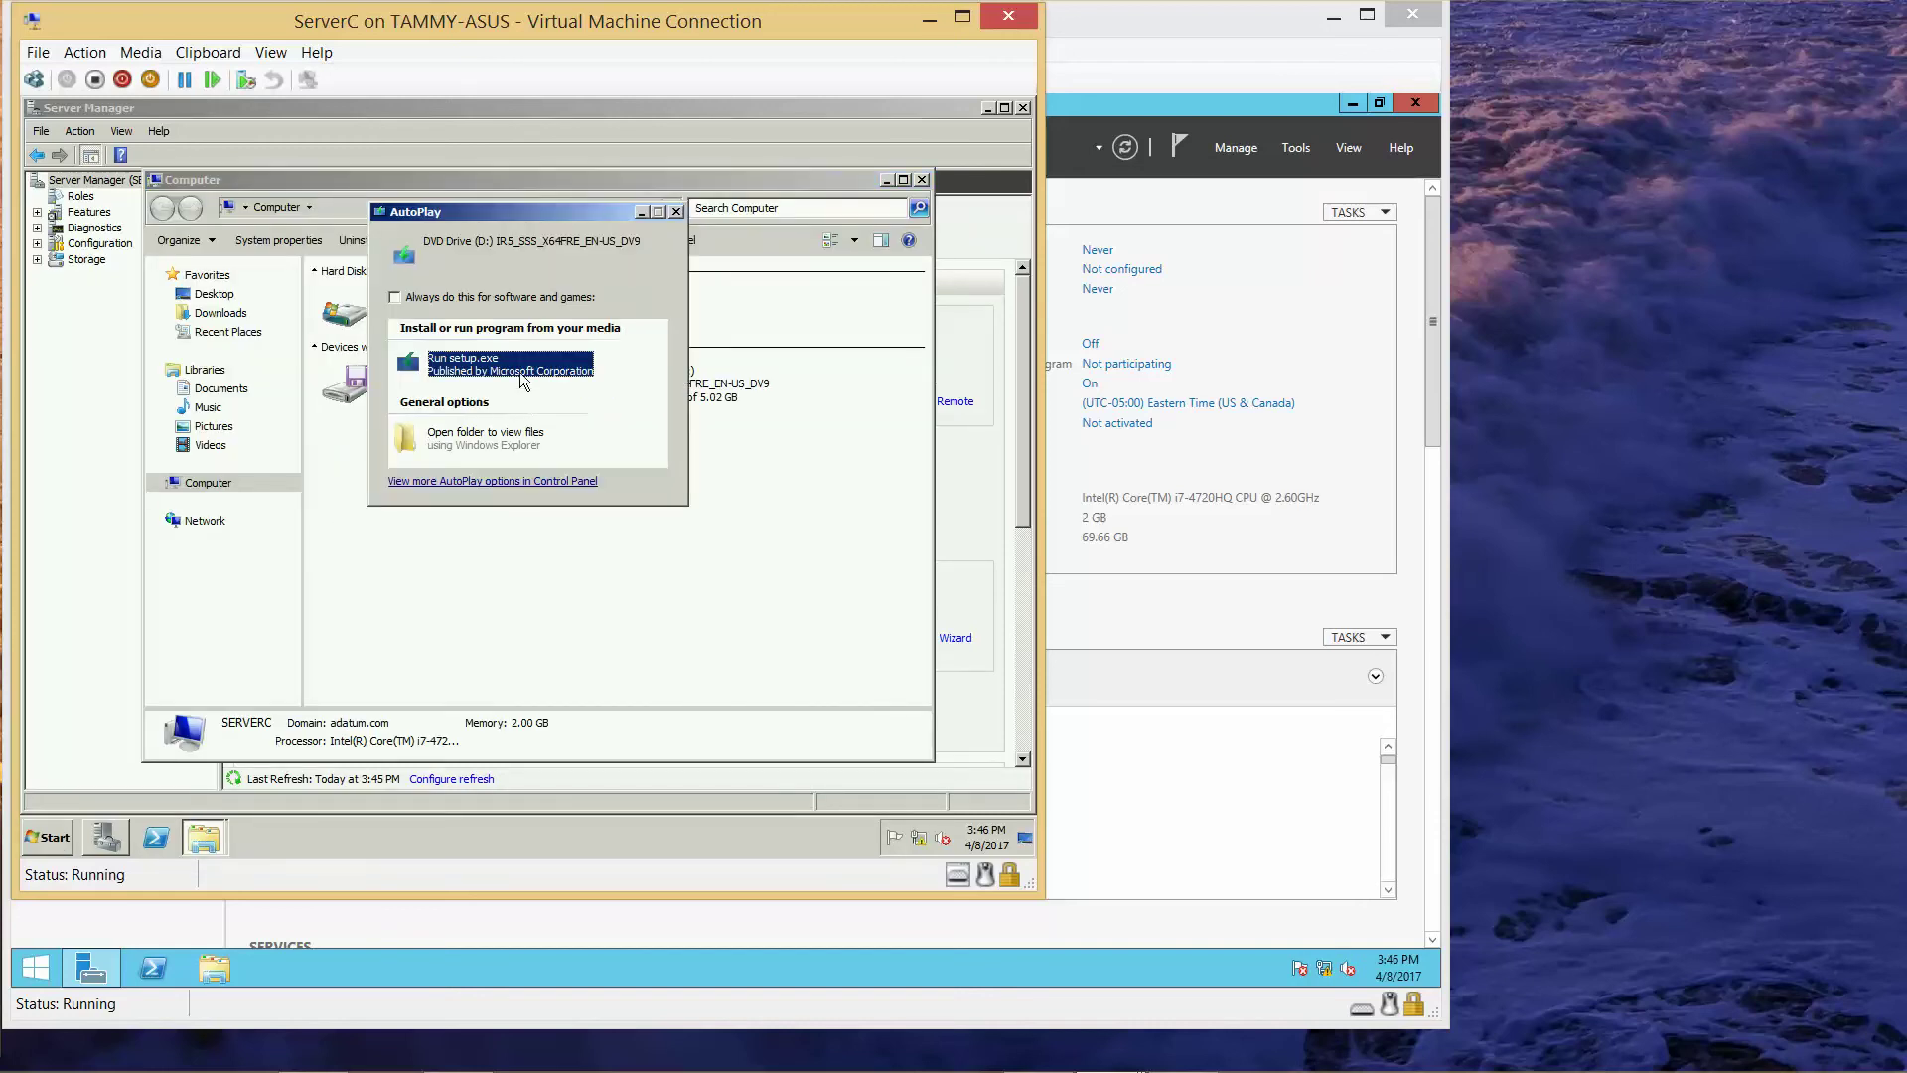
{"action": "left_click", "coordinate": [510, 370]}
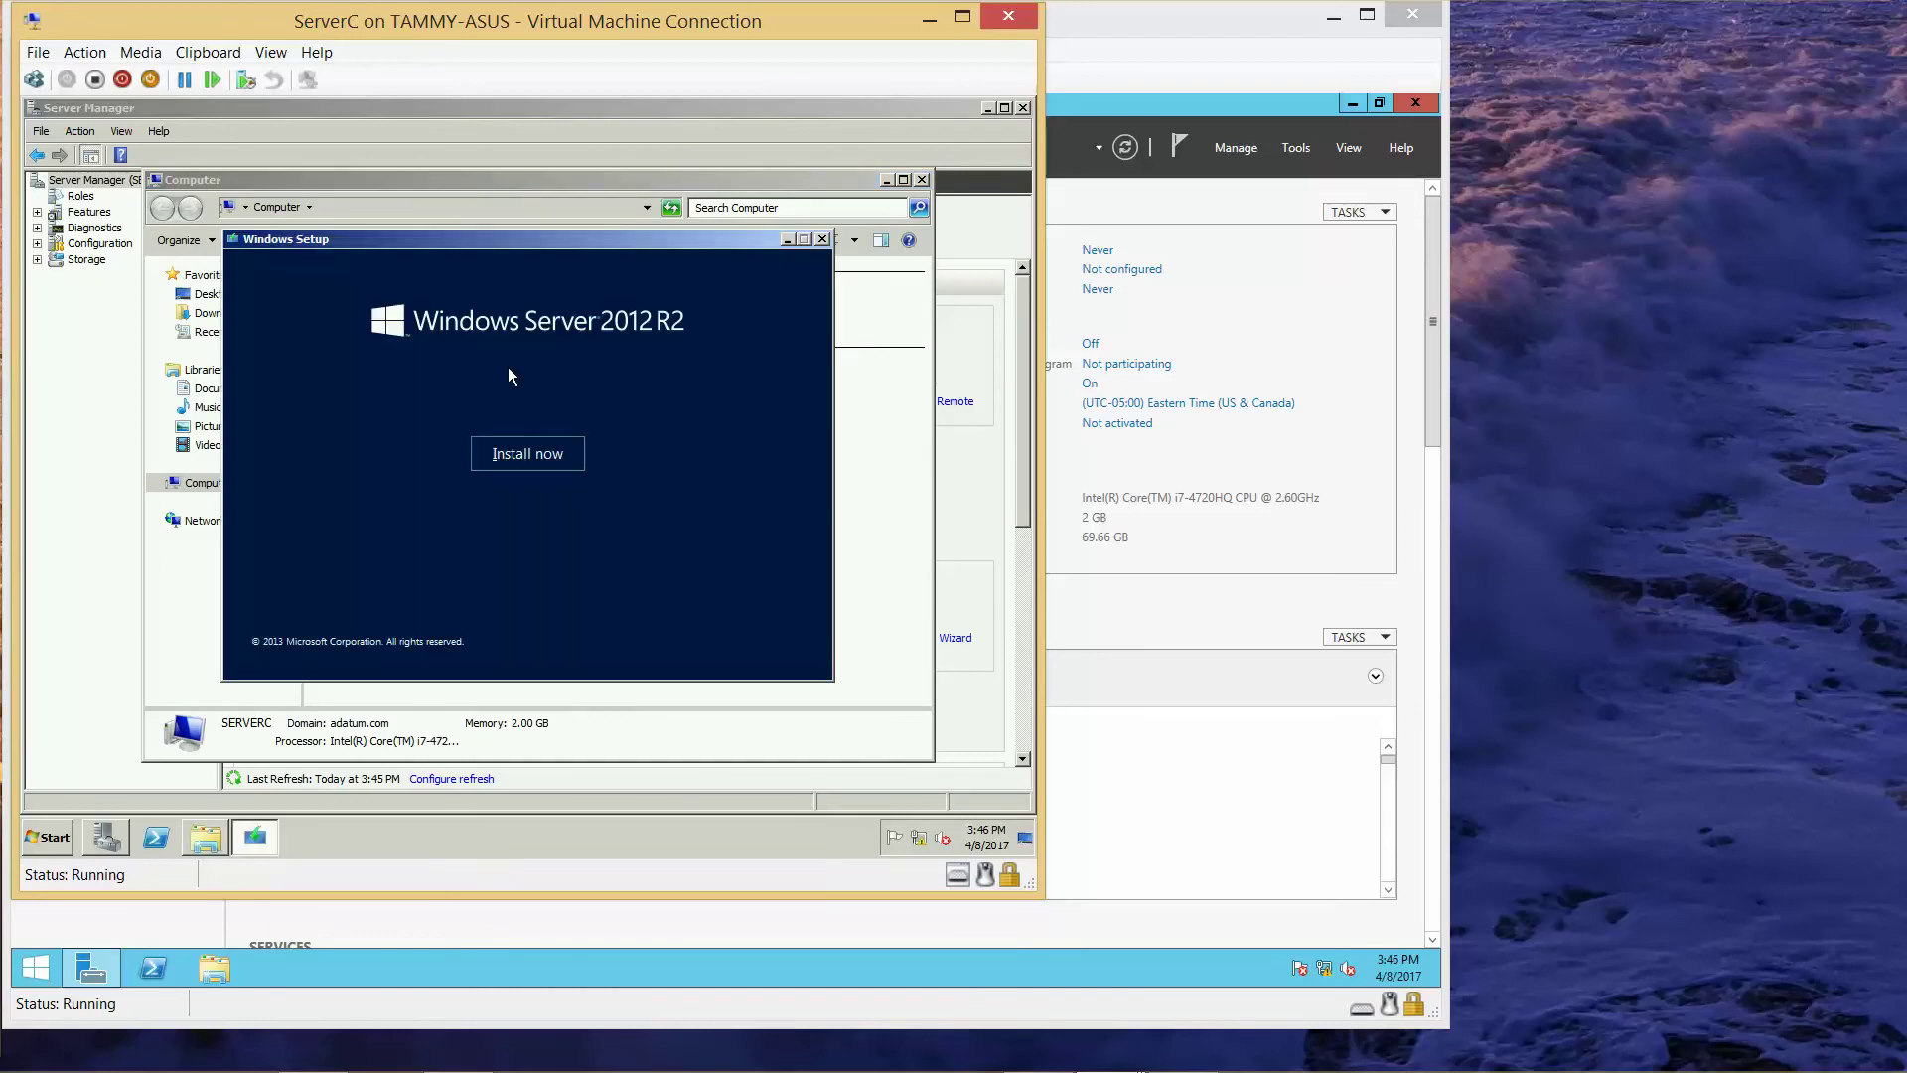
{"action": "left_click", "coordinate": [524, 454]}
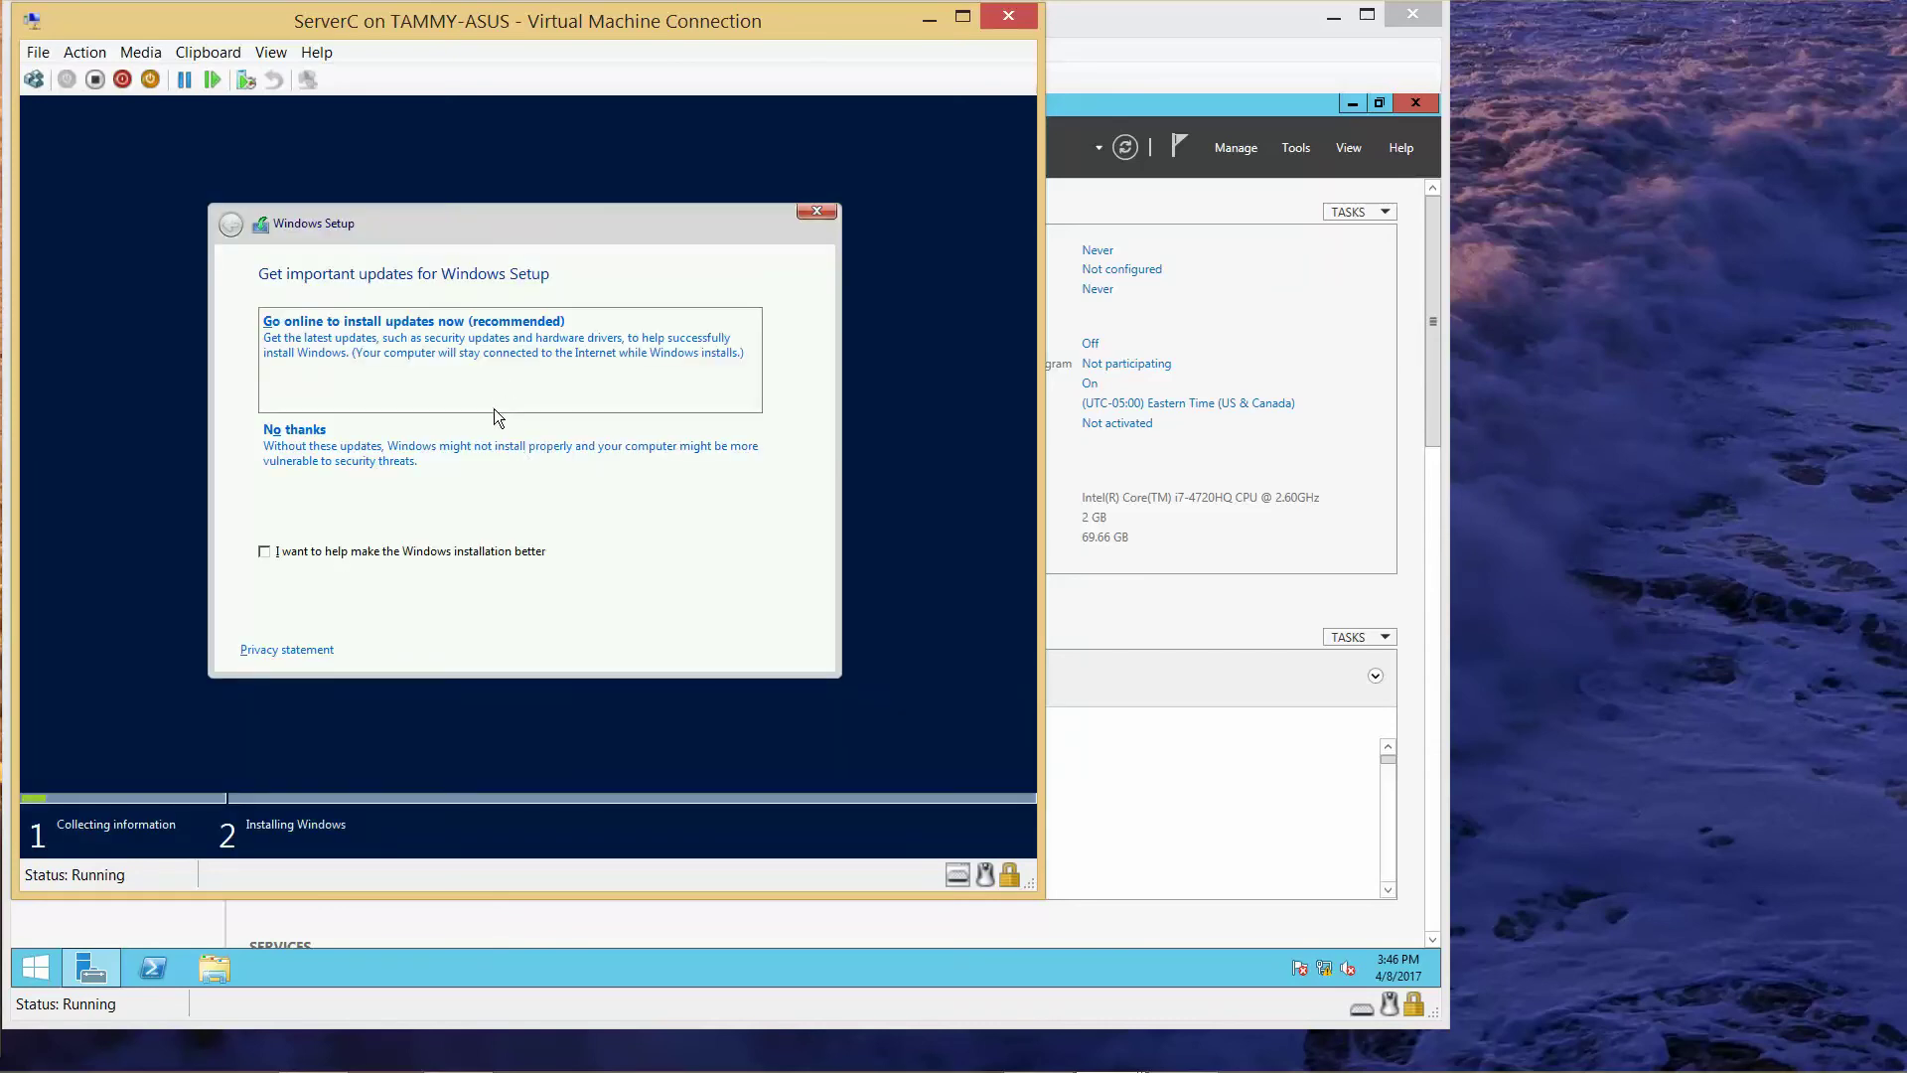
{"action": "key", "text": "Tab"}
{"action": "key", "text": "Return"}
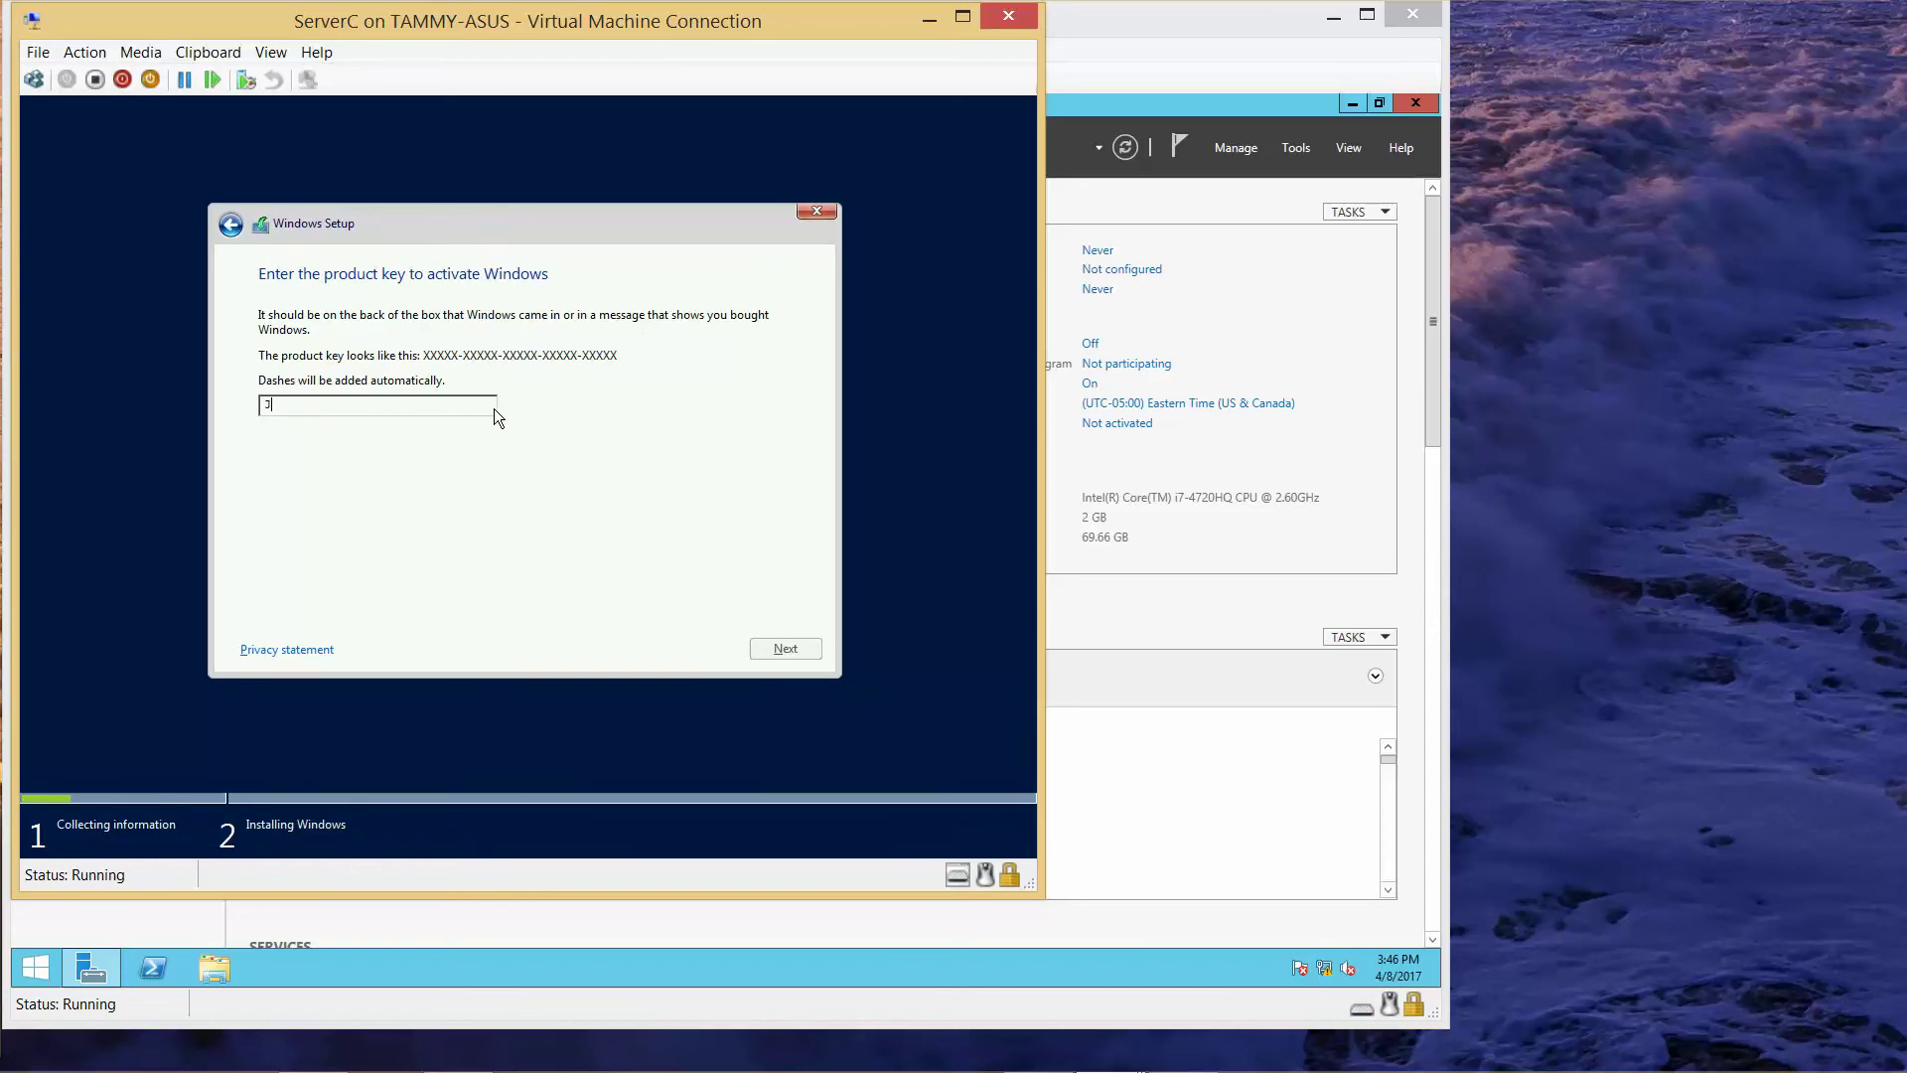
{"action": "key", "text": "BackSpace"}
{"action": "mouse_move", "coordinate": [1195, 1061]}
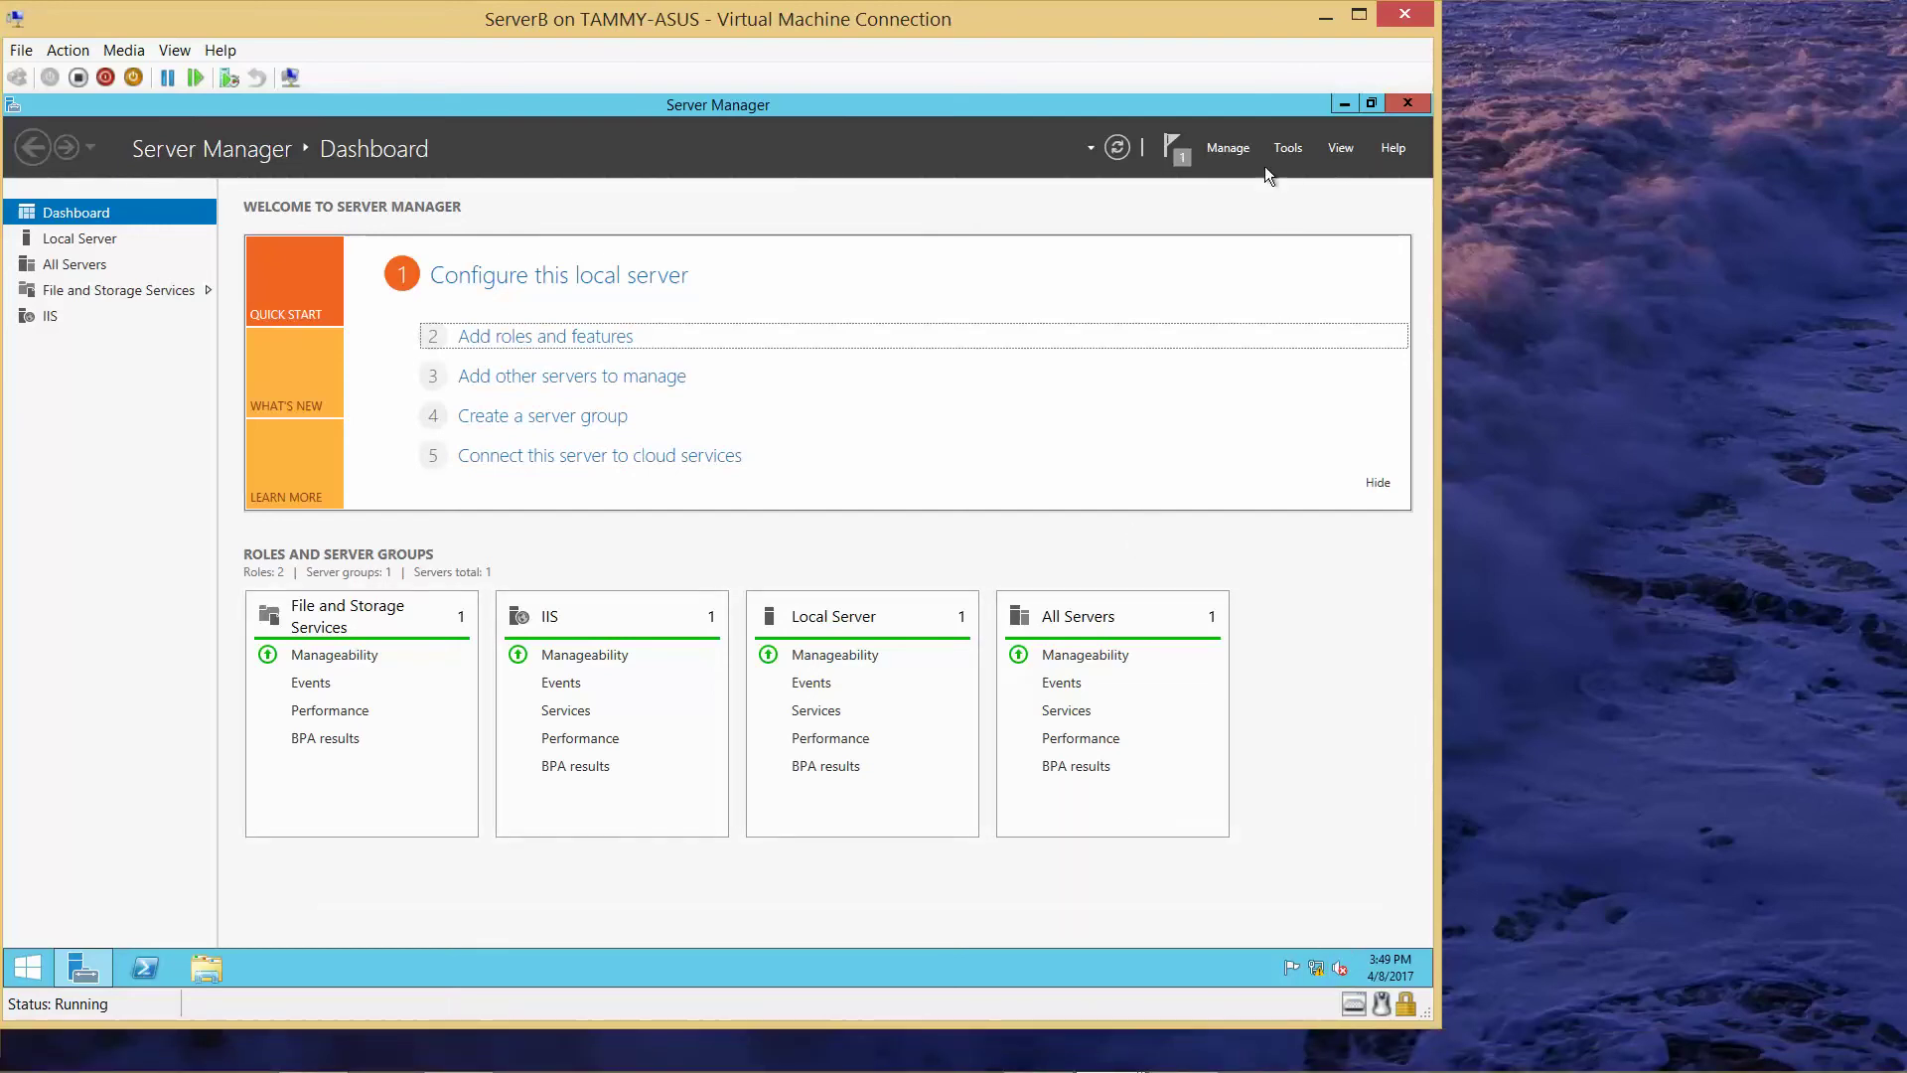
- Start Remove Roles and Features for ServerB.adatum.com and advance to Features, keeping all roles
{"action": "left_click", "coordinate": [1234, 147]}
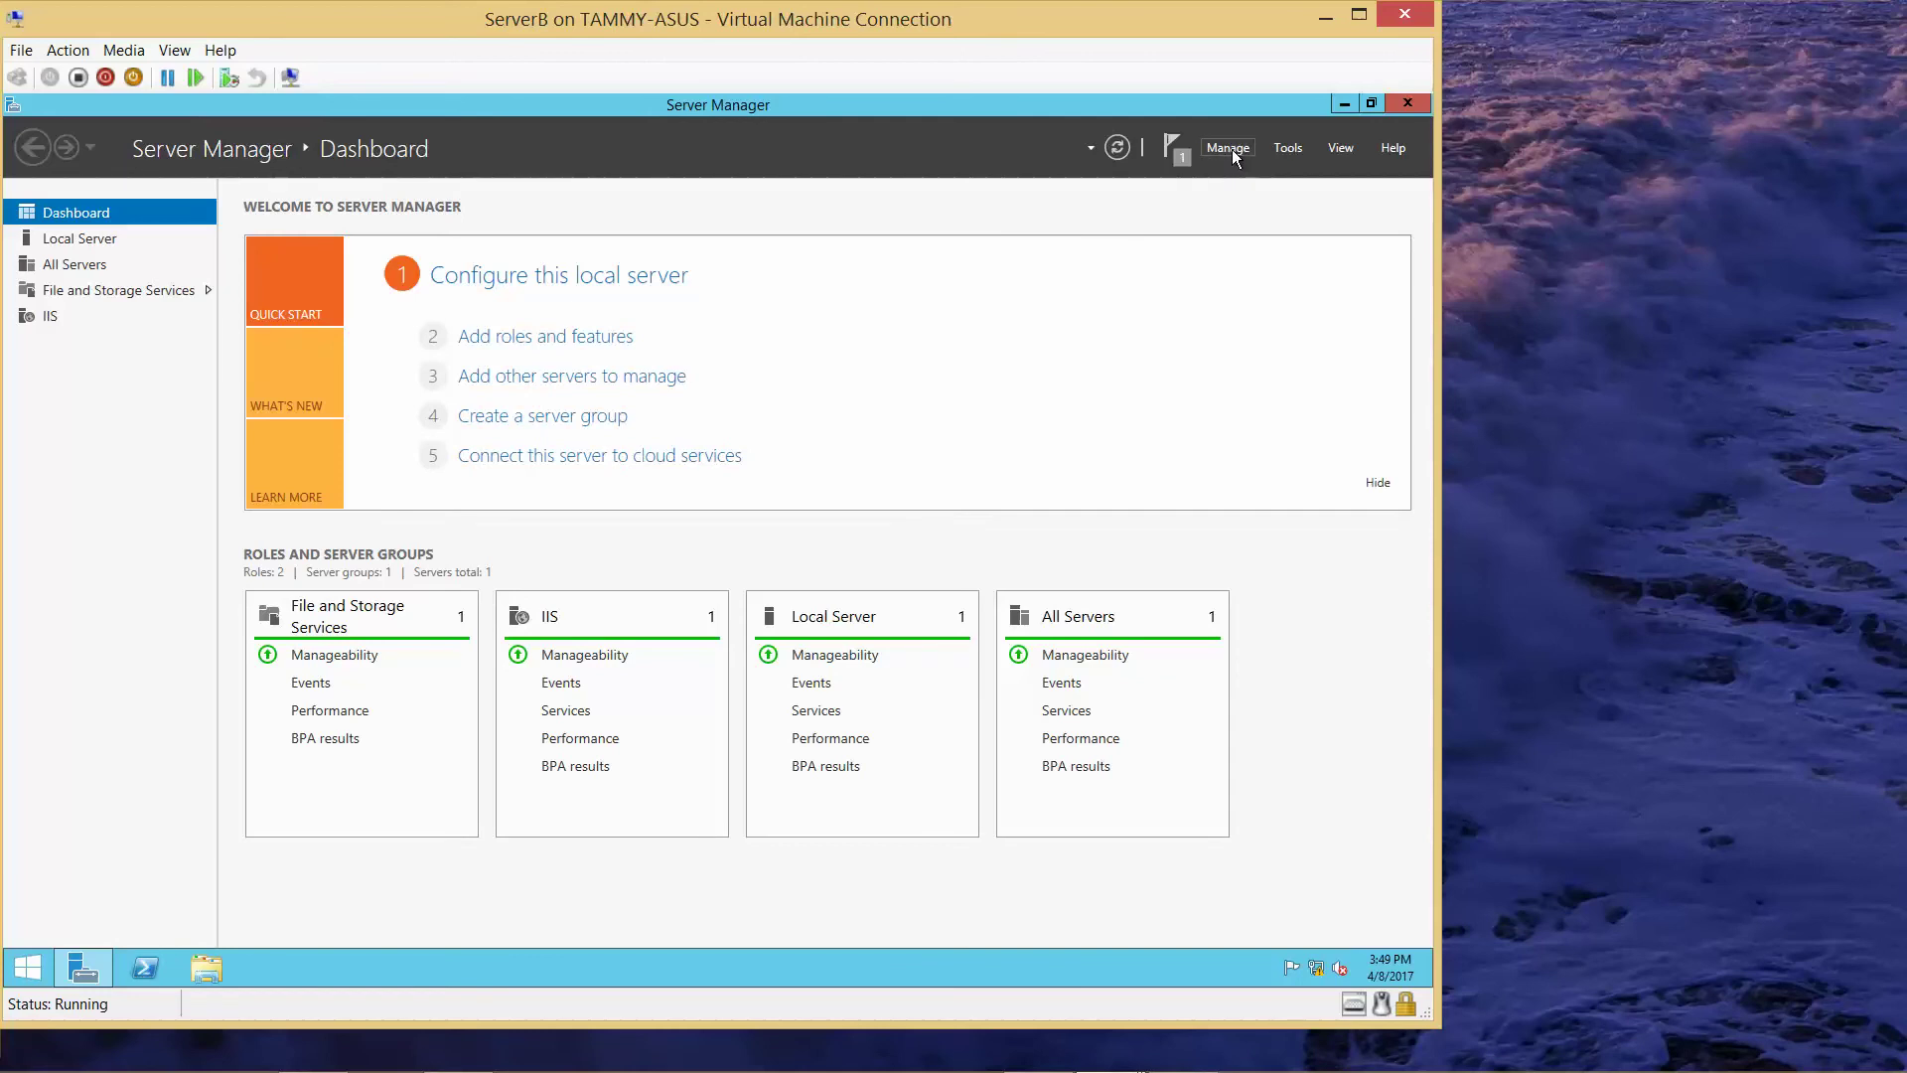
{"action": "left_click", "coordinate": [1232, 149]}
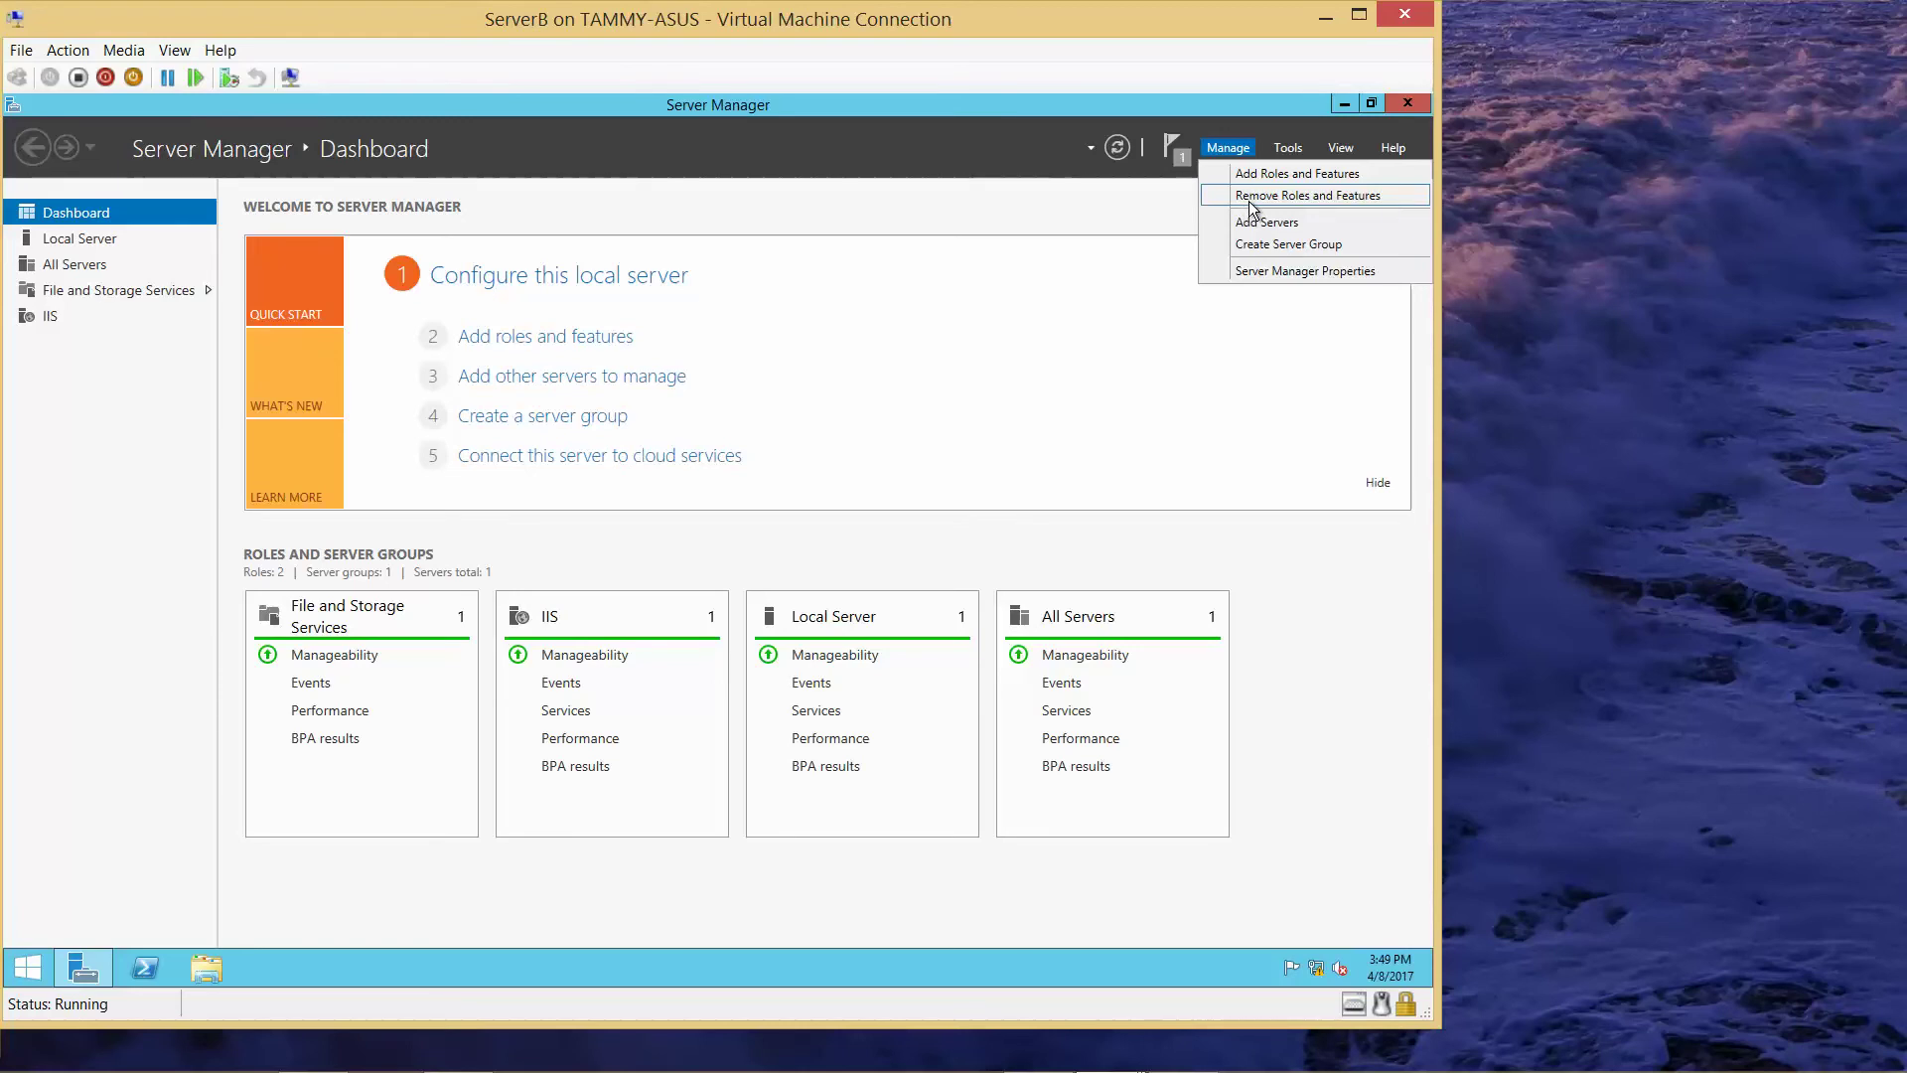
{"action": "left_click", "coordinate": [1248, 200]}
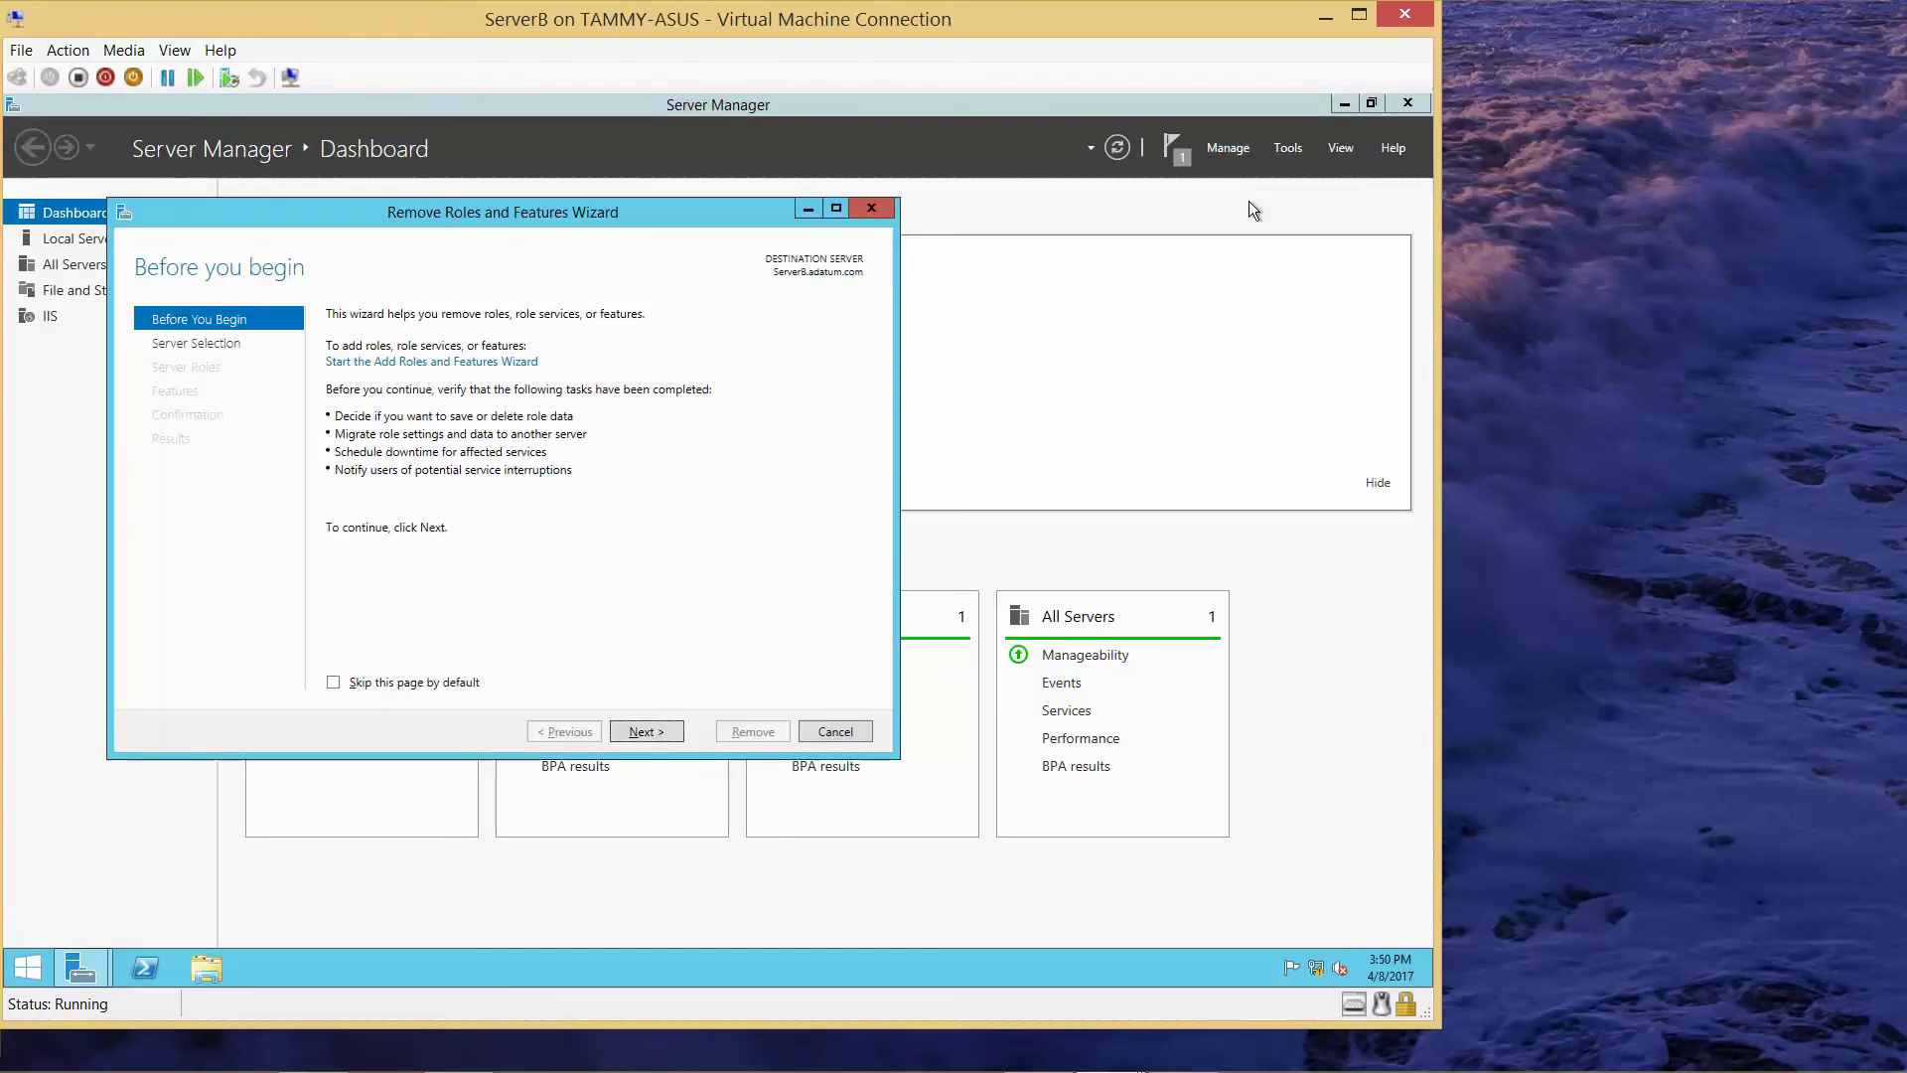
{"action": "key", "text": "Tab"}
{"action": "key", "text": "Tab"}
{"action": "key", "text": "Tab"}
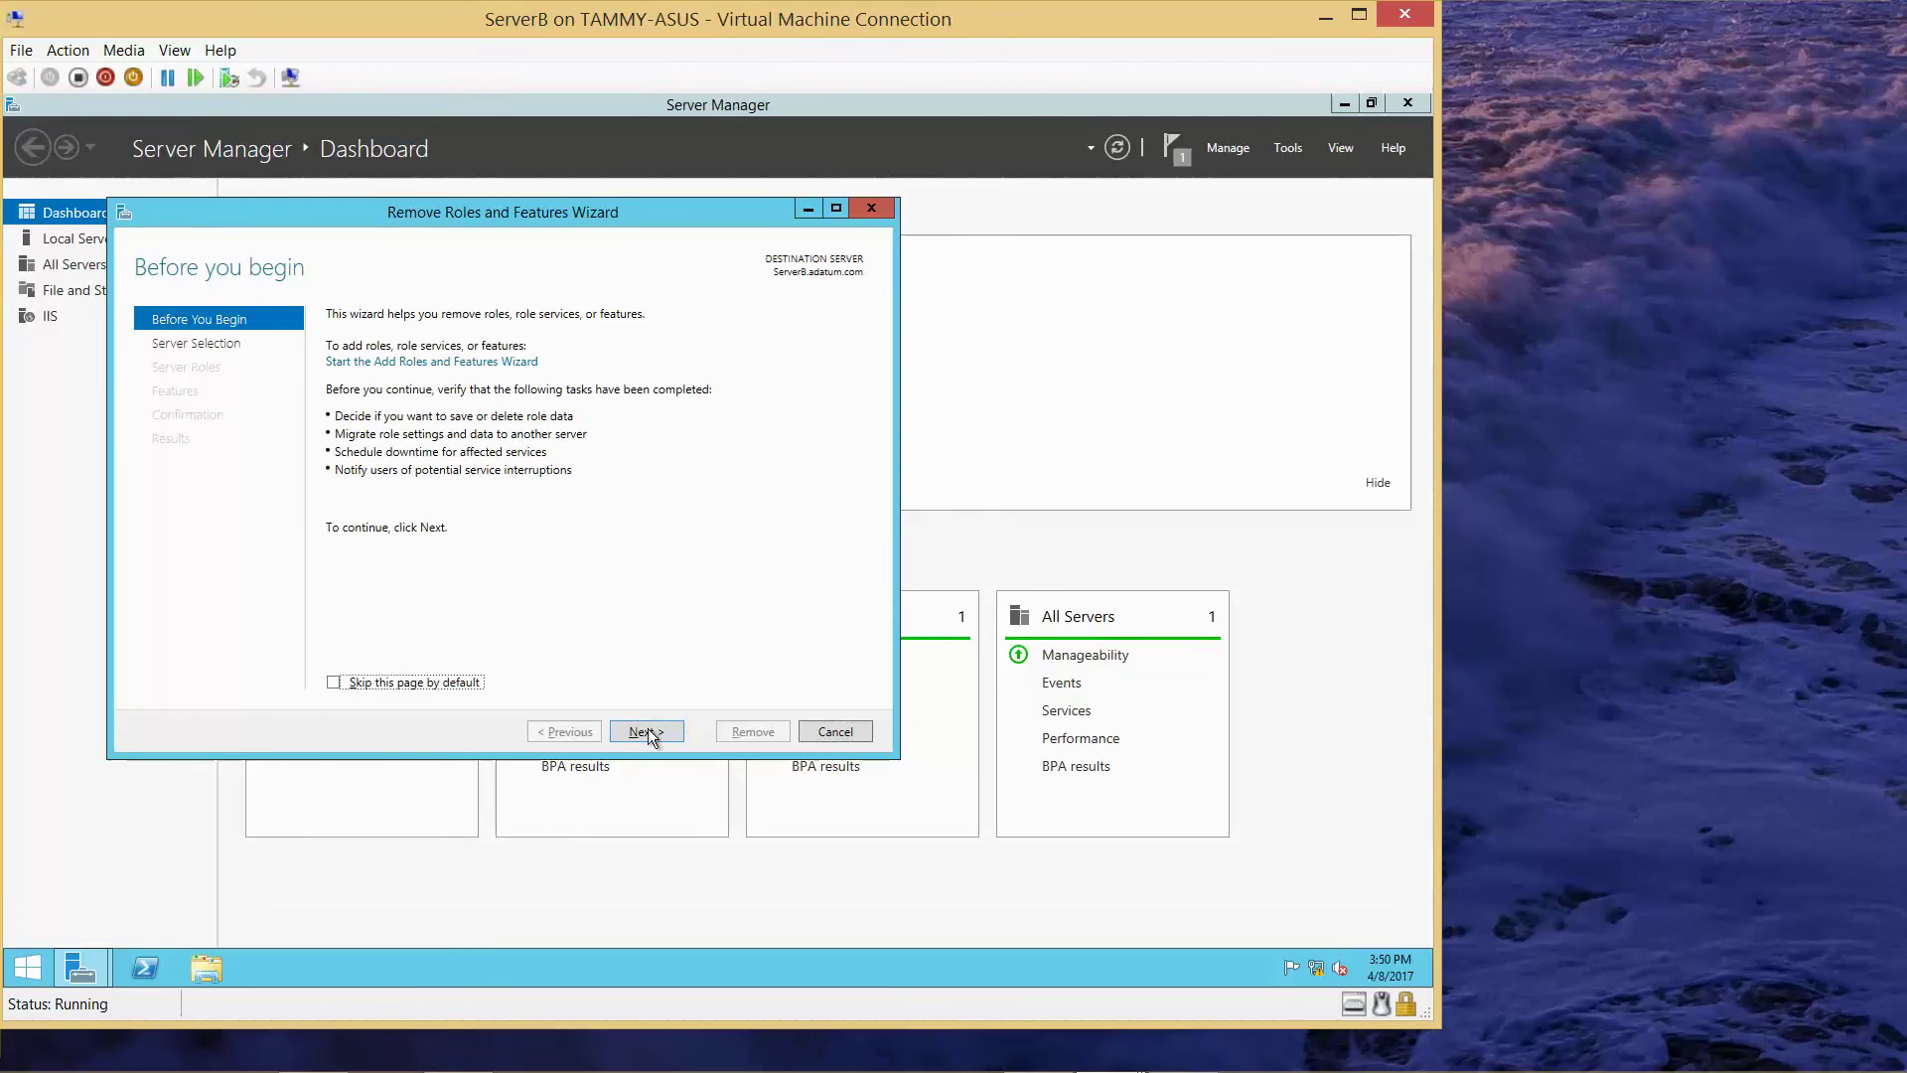
{"action": "left_click", "coordinate": [647, 732]}
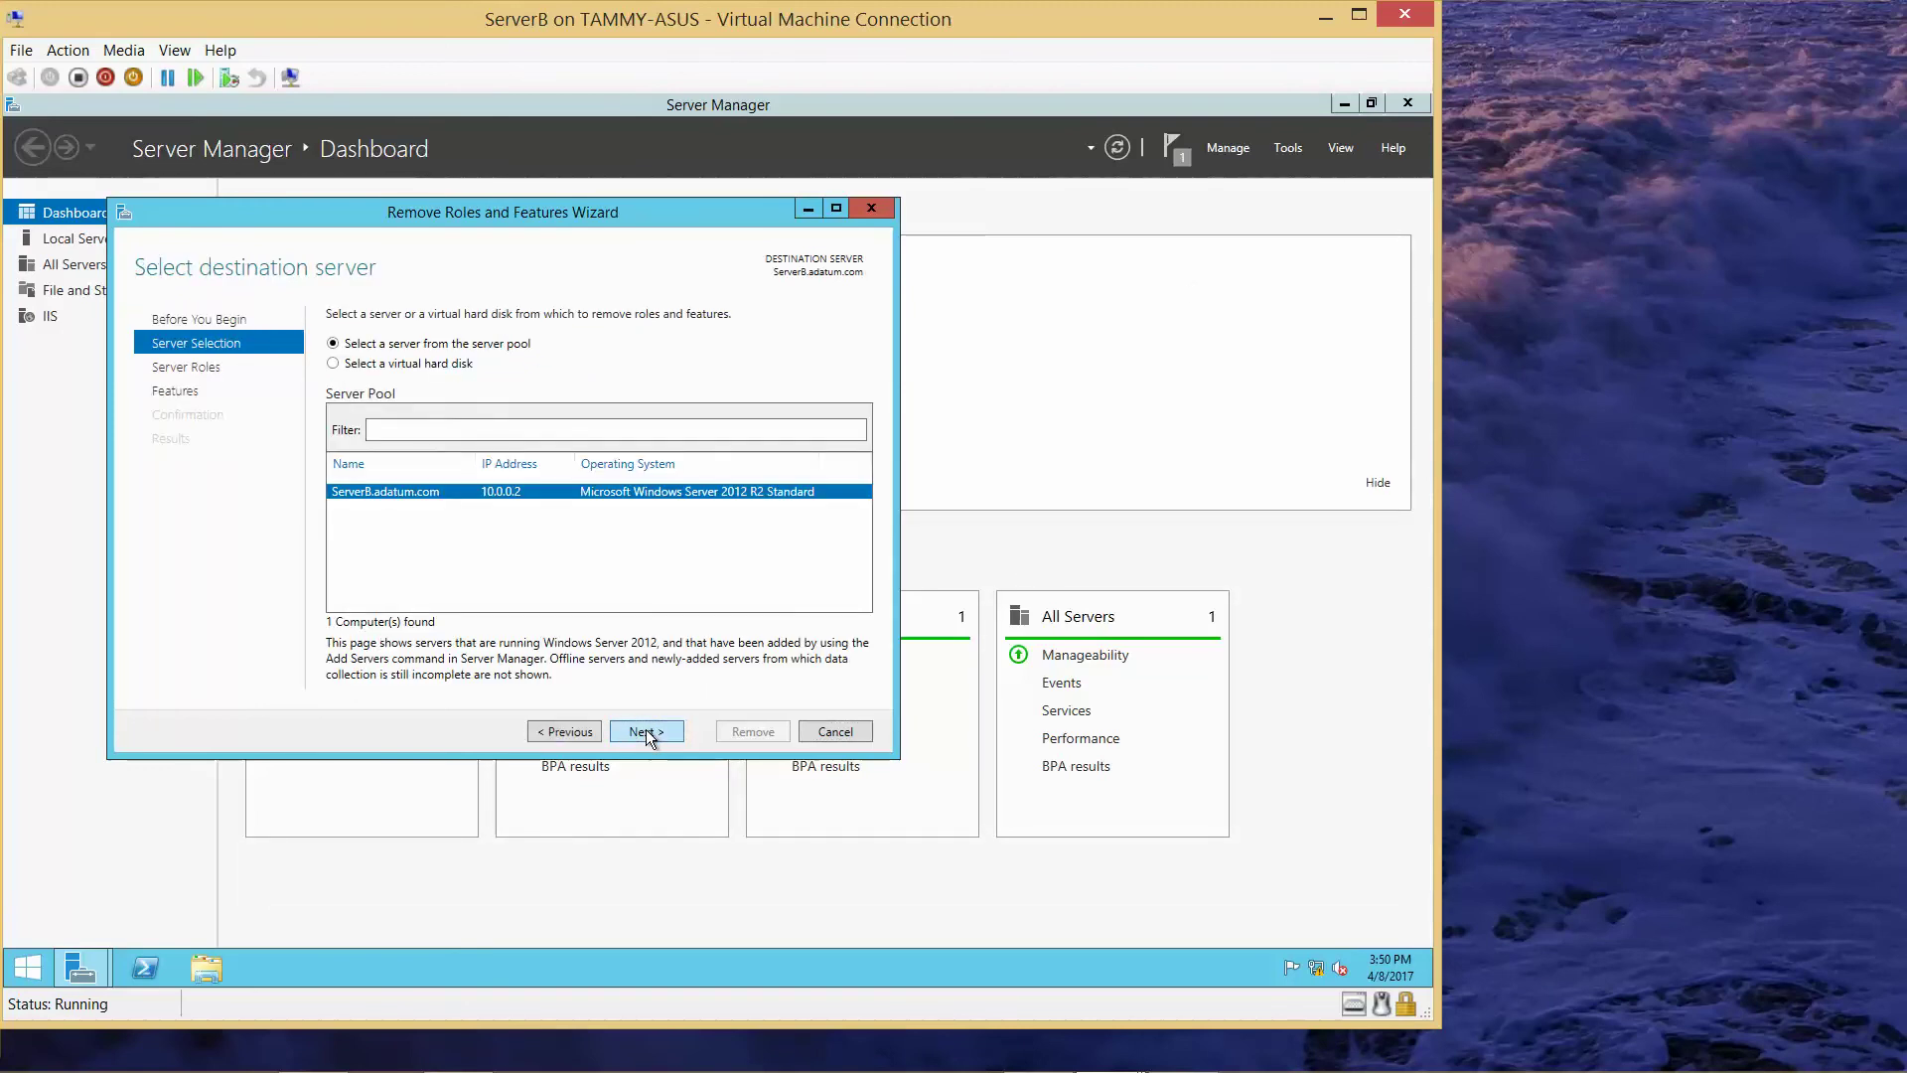
{"action": "left_click", "coordinate": [646, 729]}
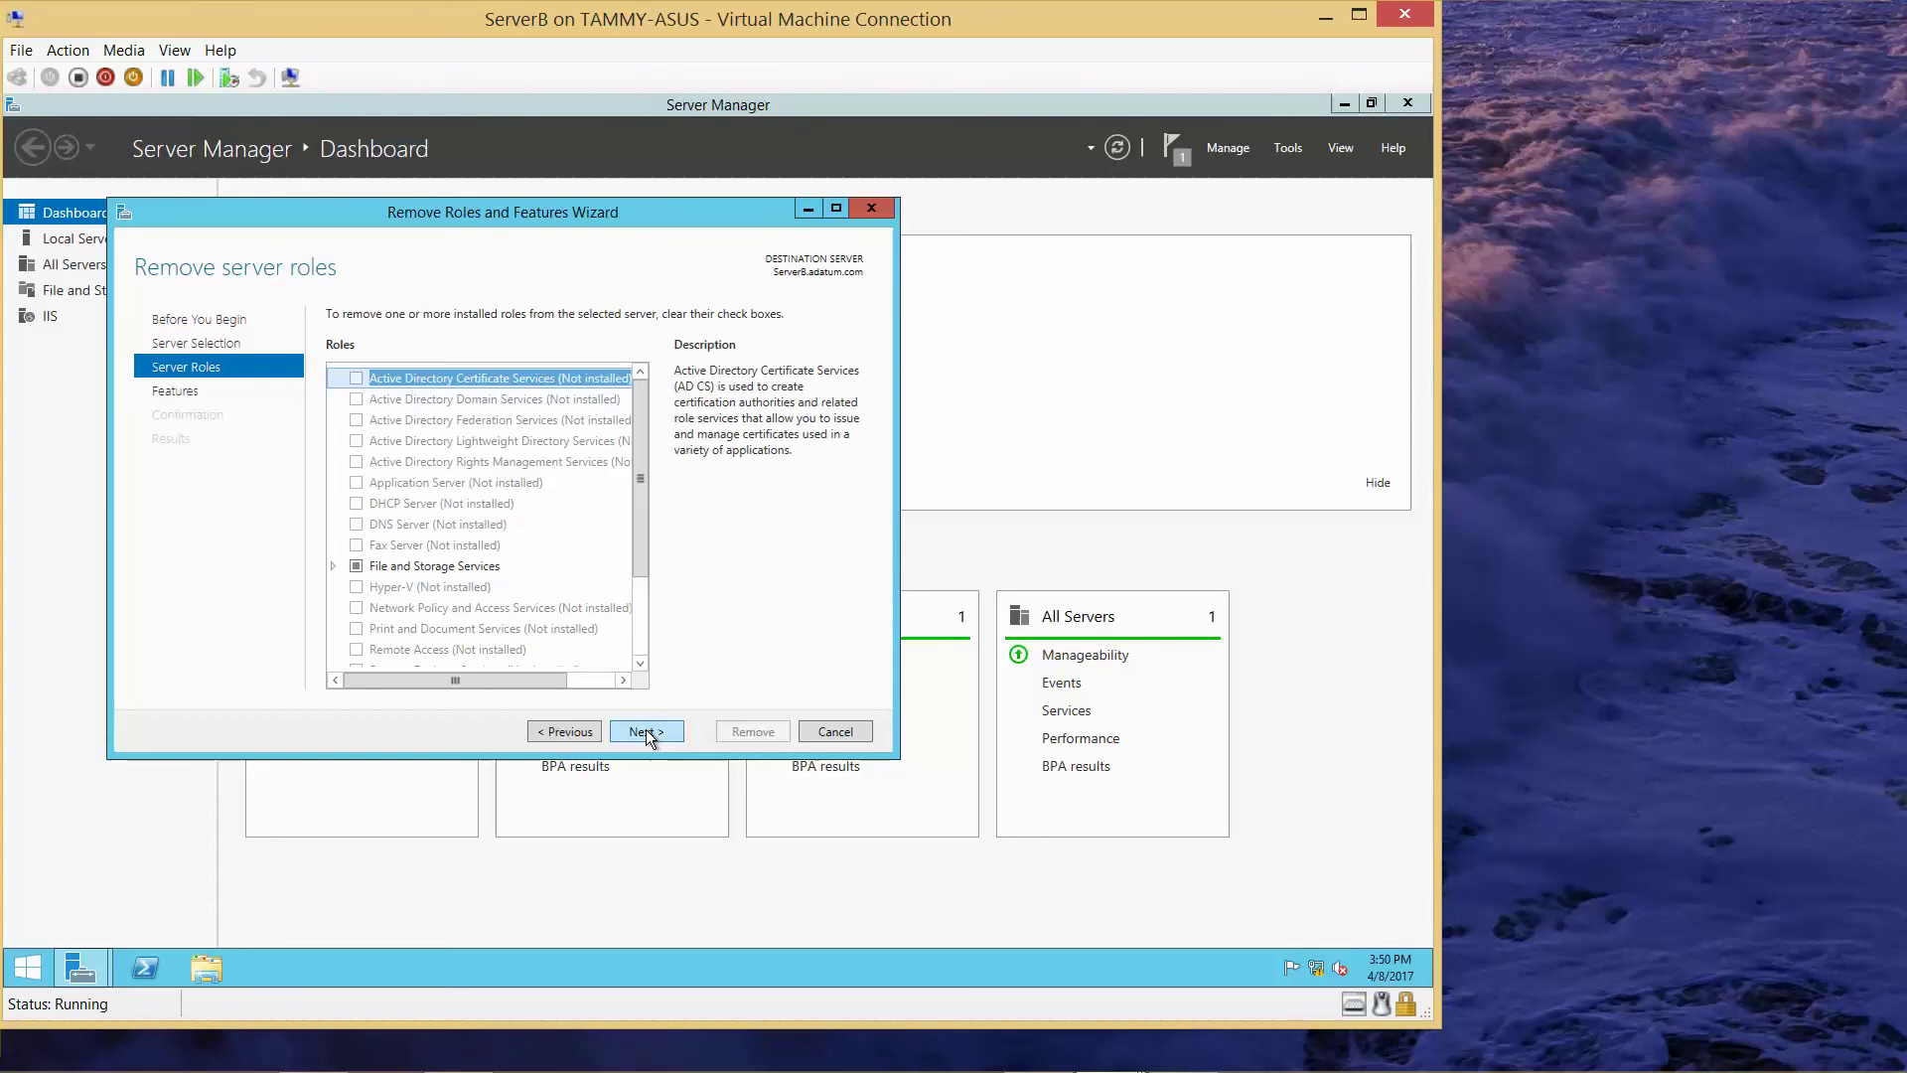
{"action": "left_click_drag", "start_coordinate": [632, 551], "coordinate": [640, 638]}
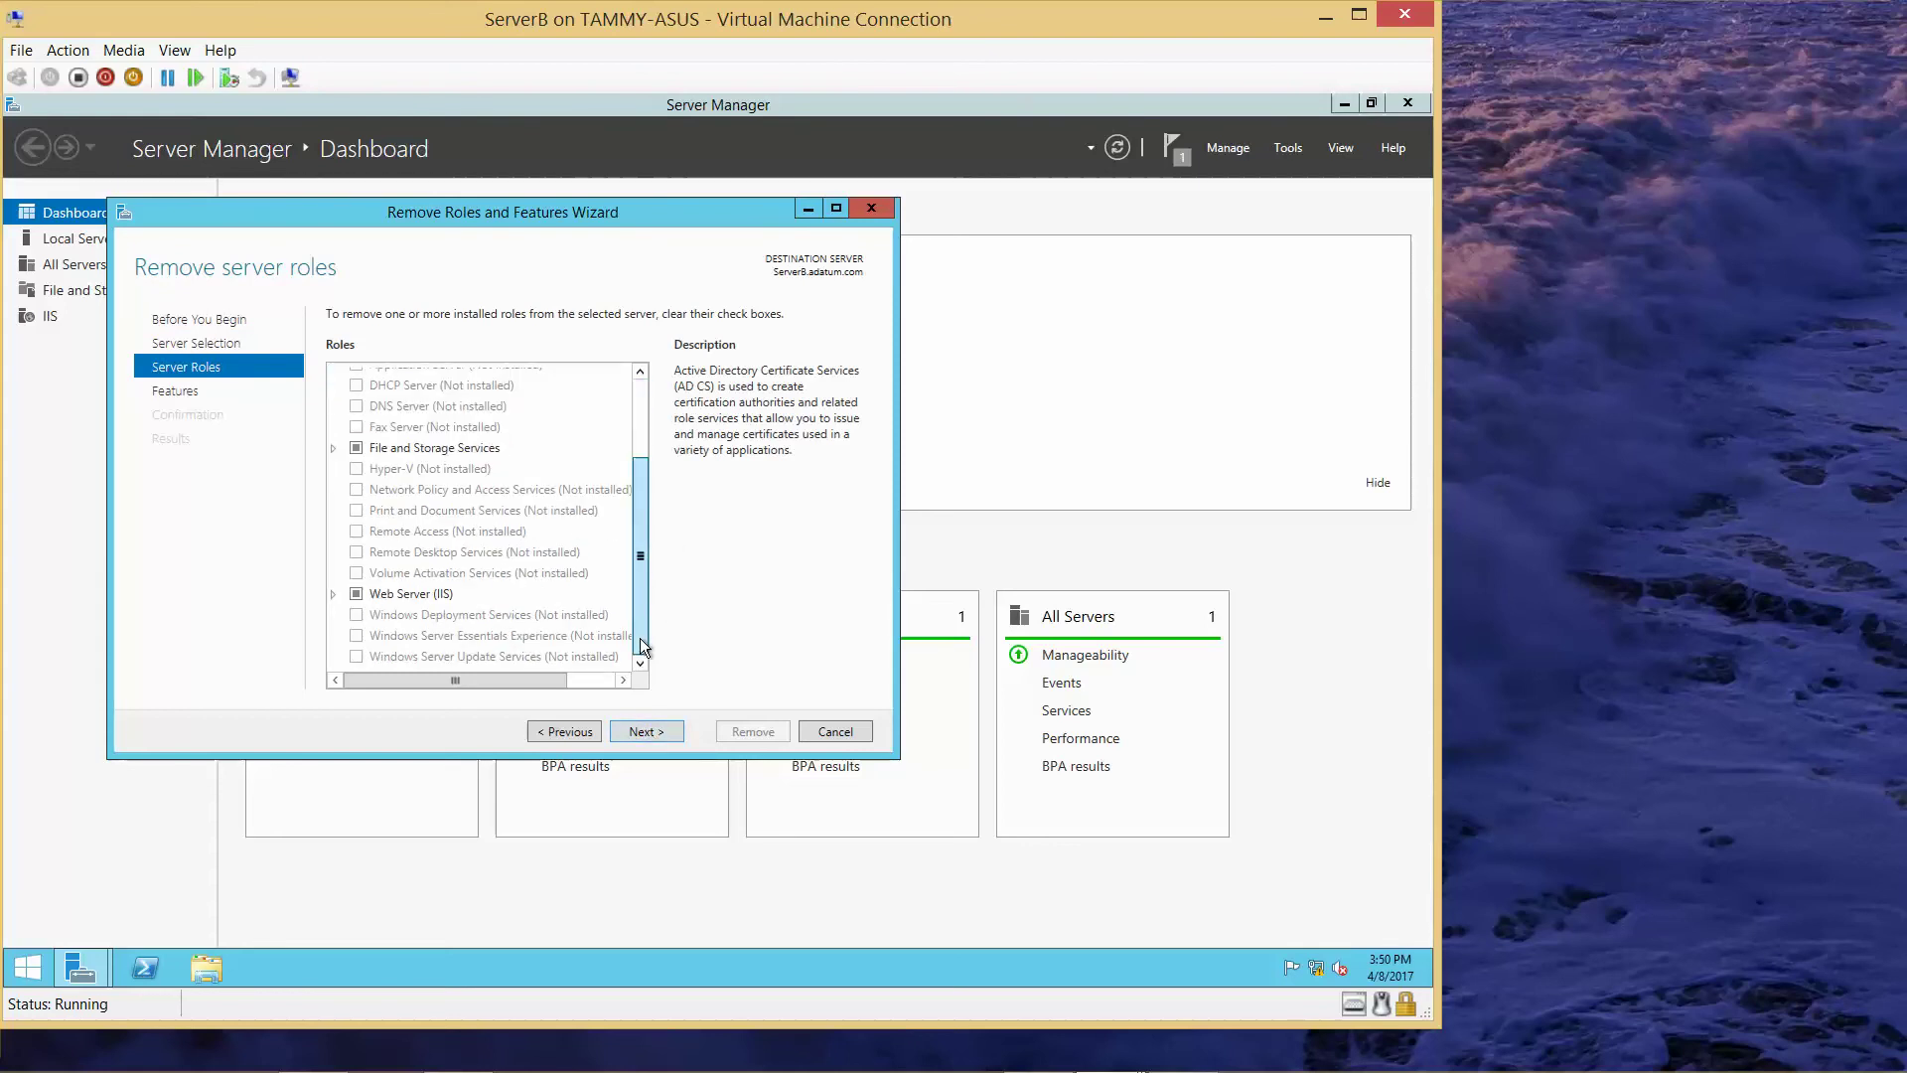
{"action": "left_click", "coordinate": [645, 731]}
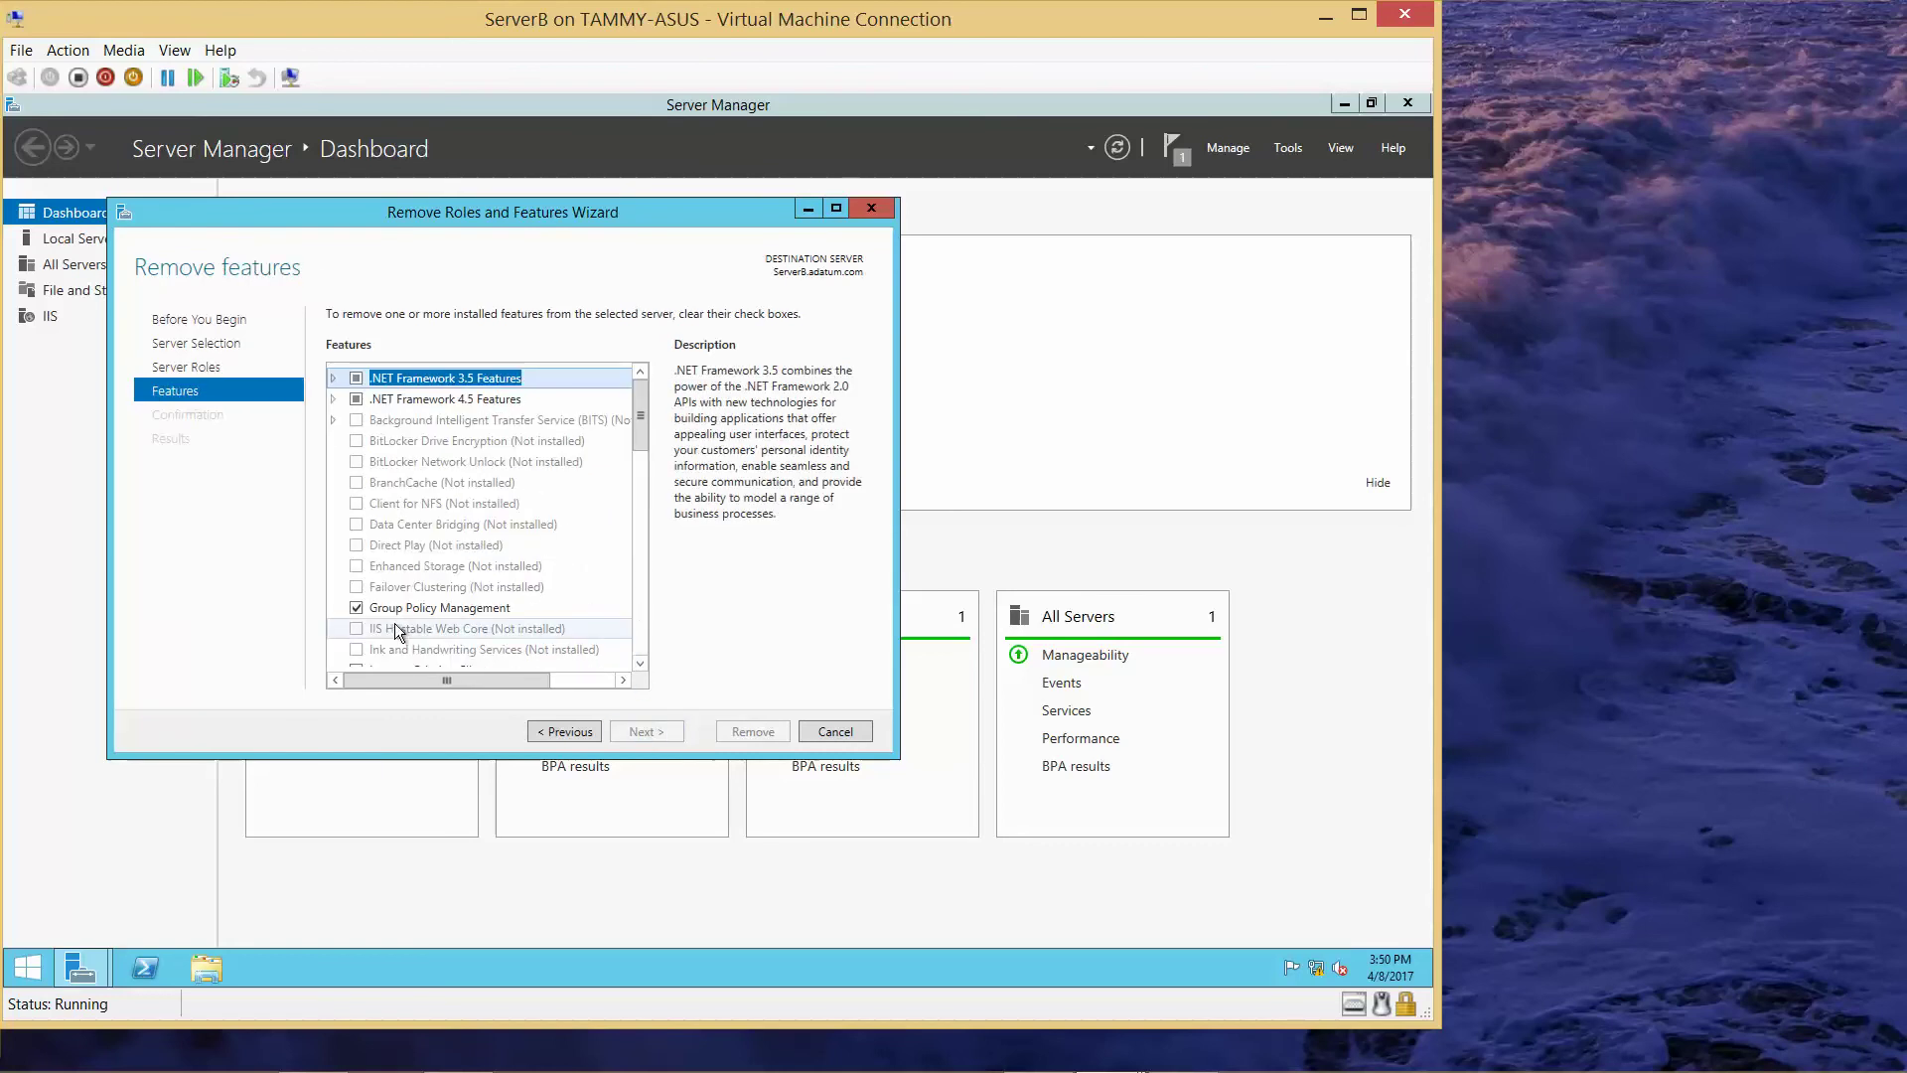
- Go back to the server roles list, then return to the Features list
{"action": "left_click", "coordinate": [558, 731]}
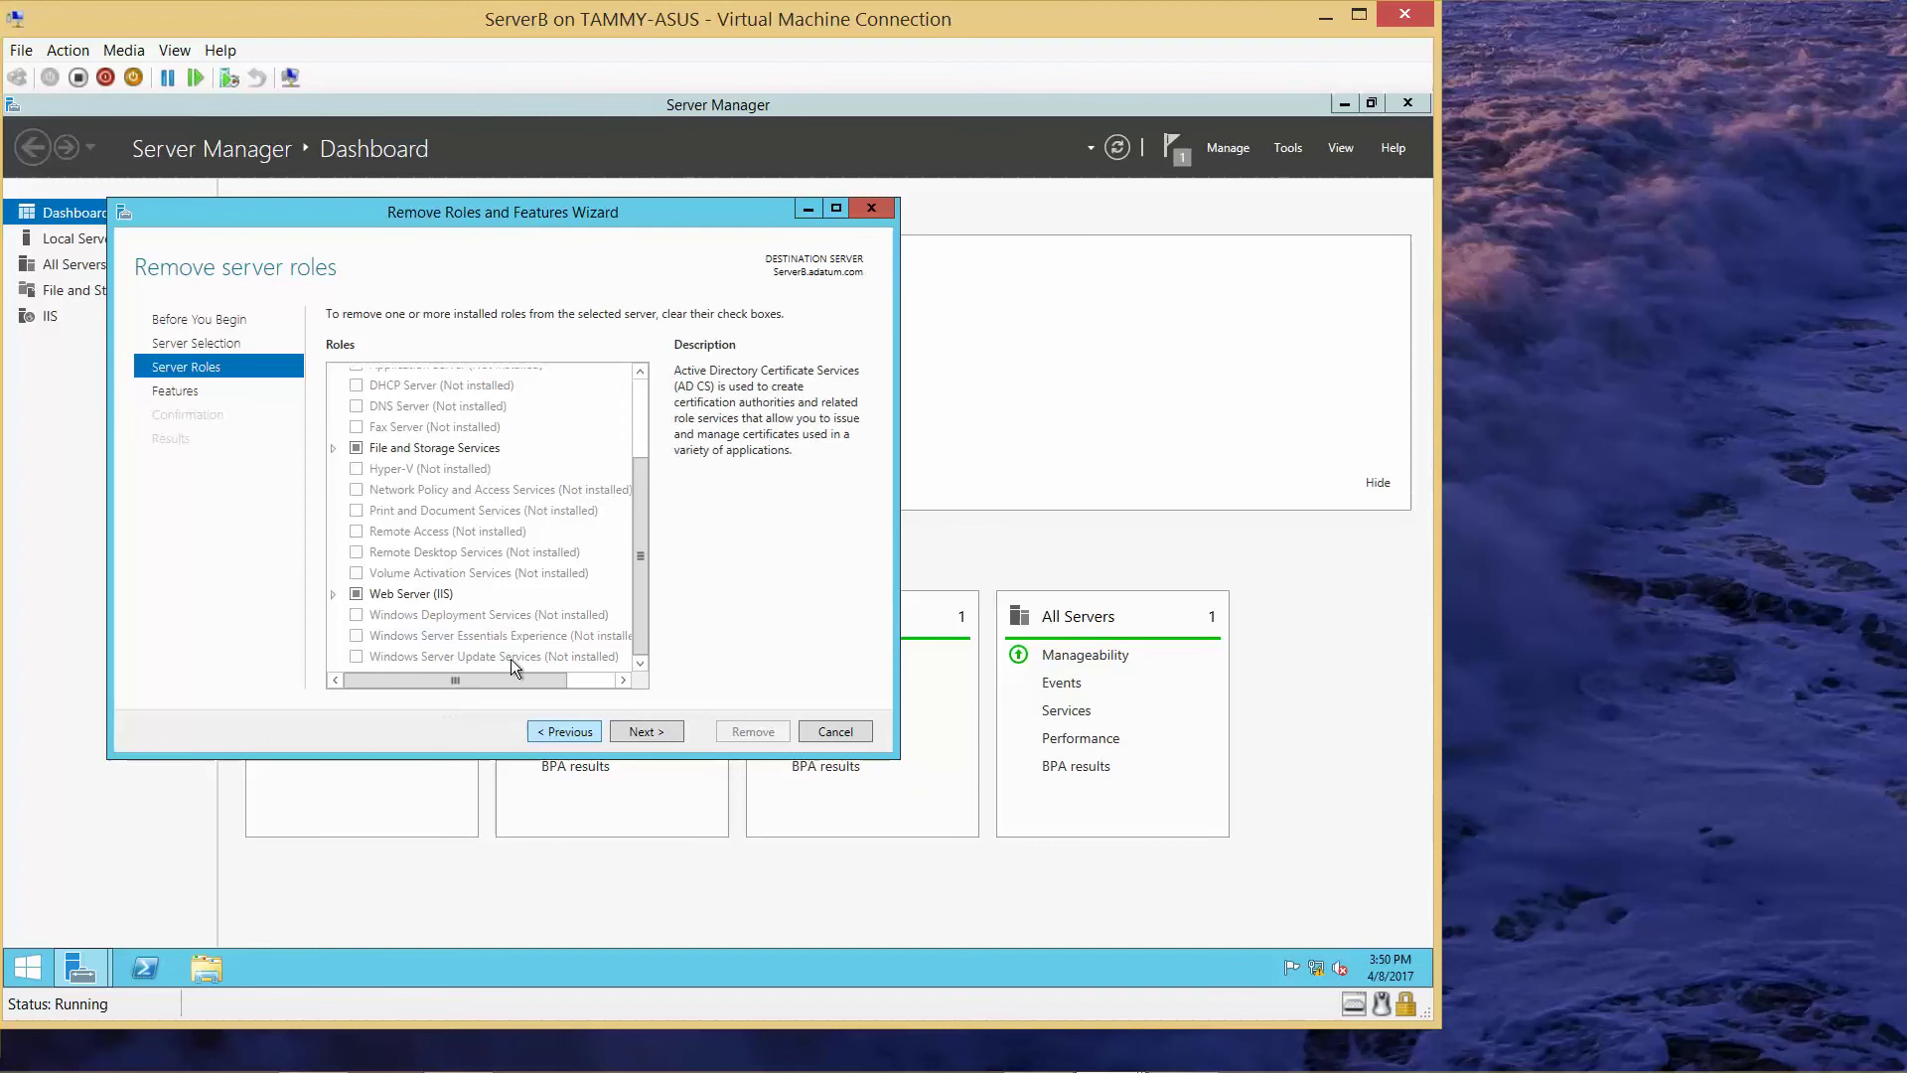
{"action": "left_click_drag", "start_coordinate": [647, 568], "coordinate": [636, 498]}
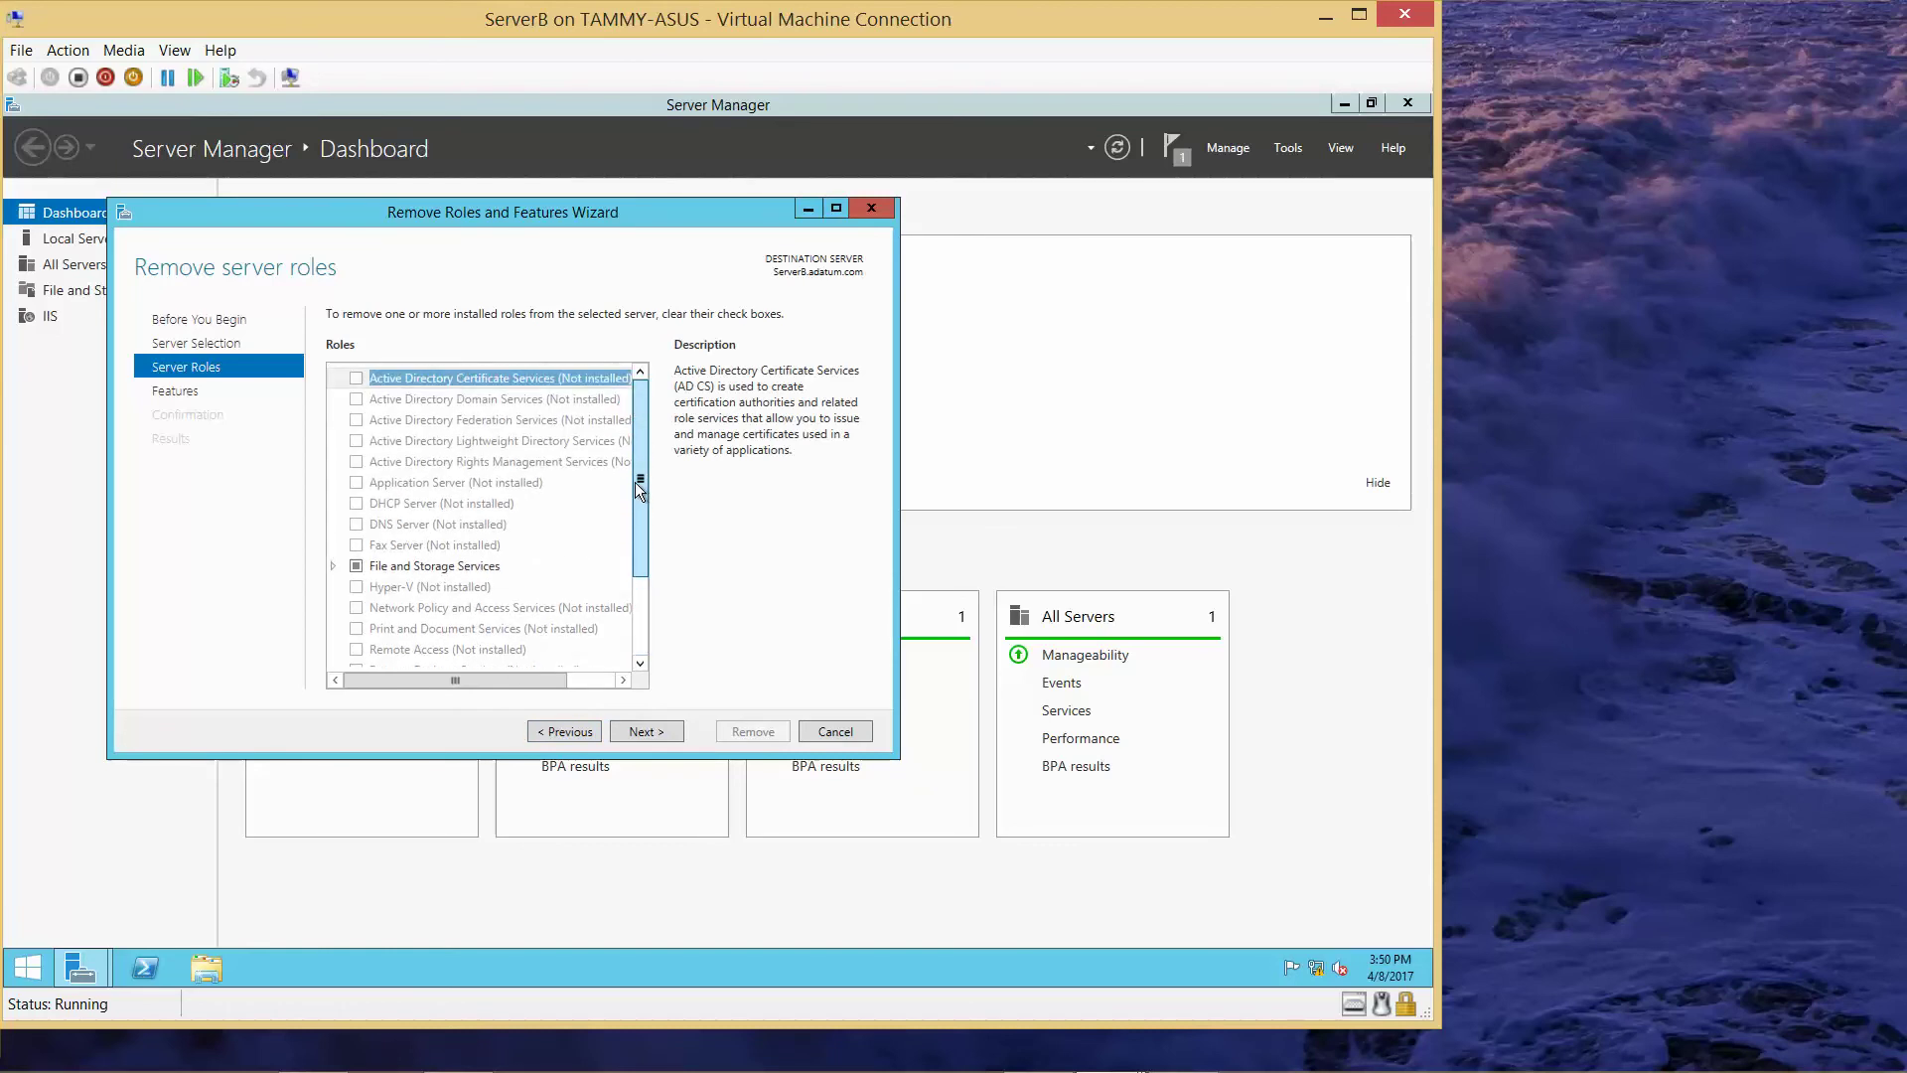
{"action": "left_click", "coordinate": [648, 730]}
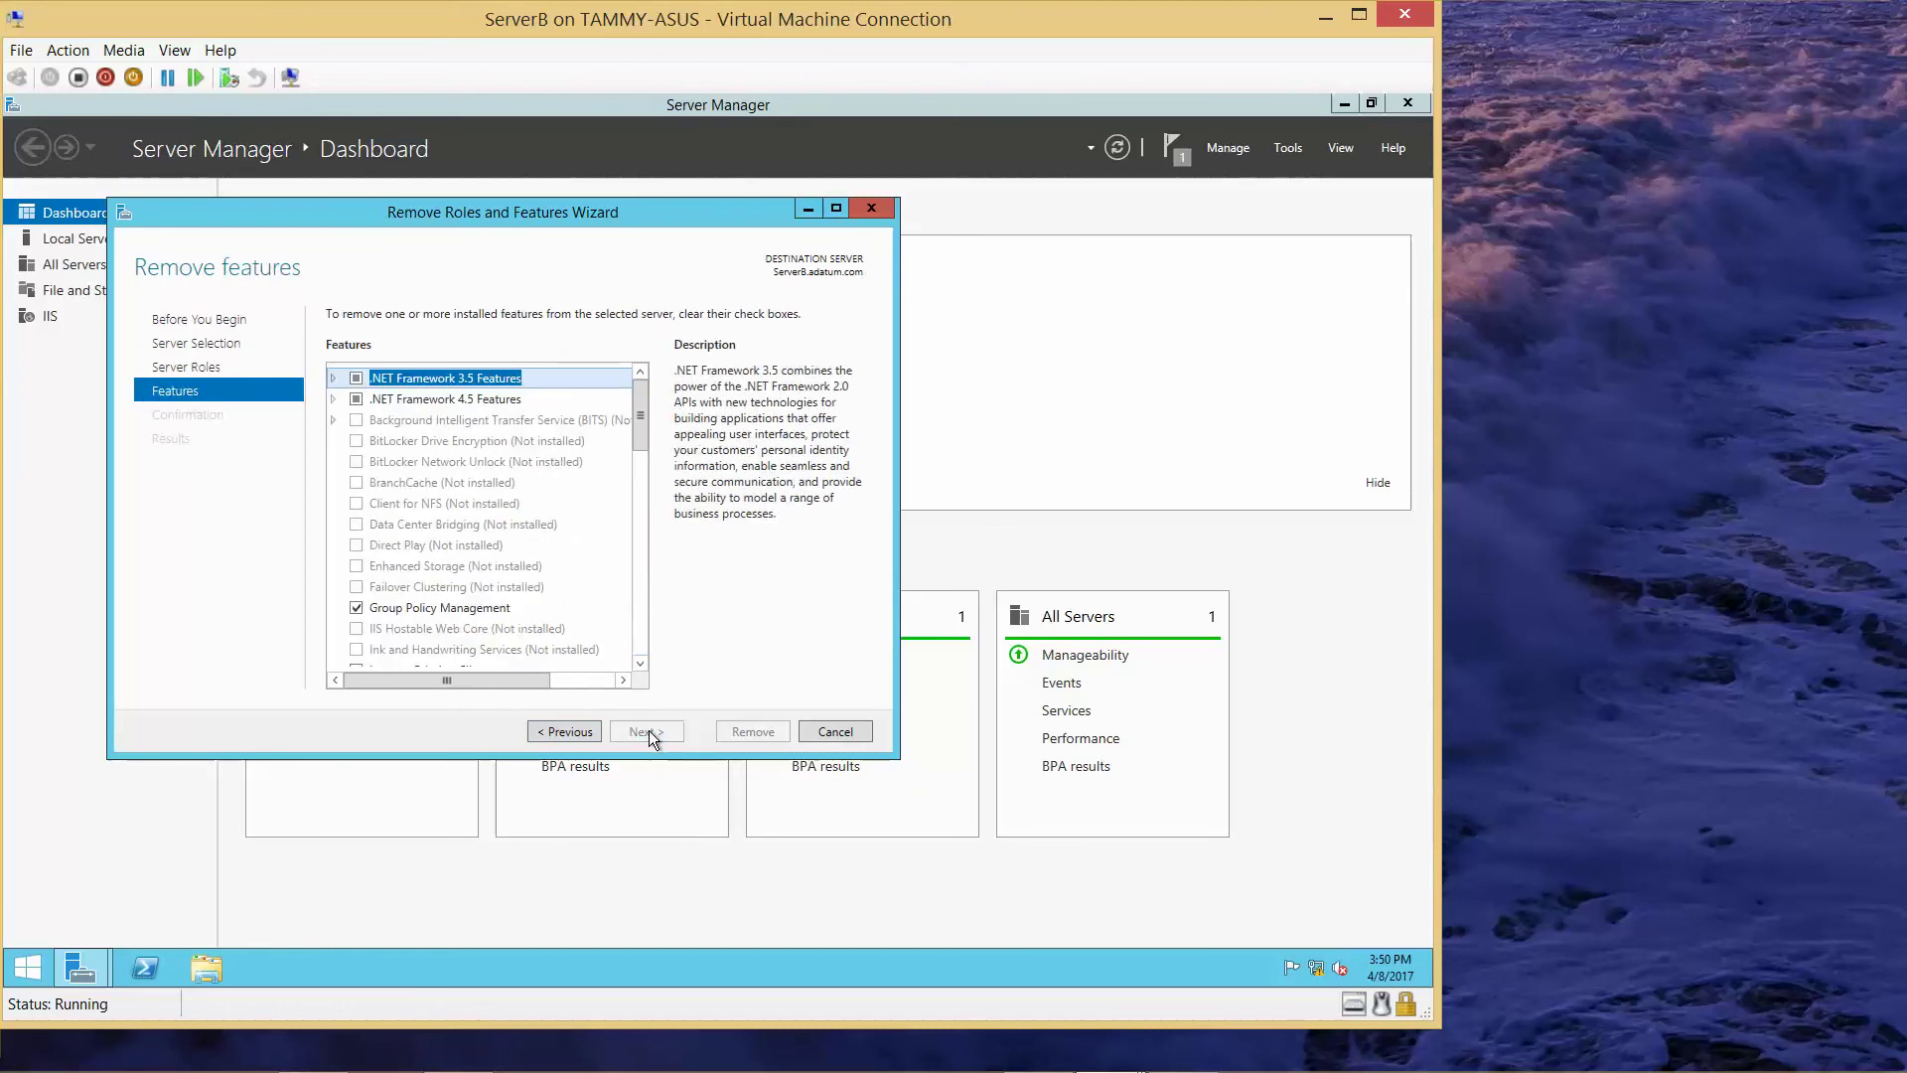
{"action": "left_click_drag", "start_coordinate": [642, 431], "coordinate": [649, 614]}
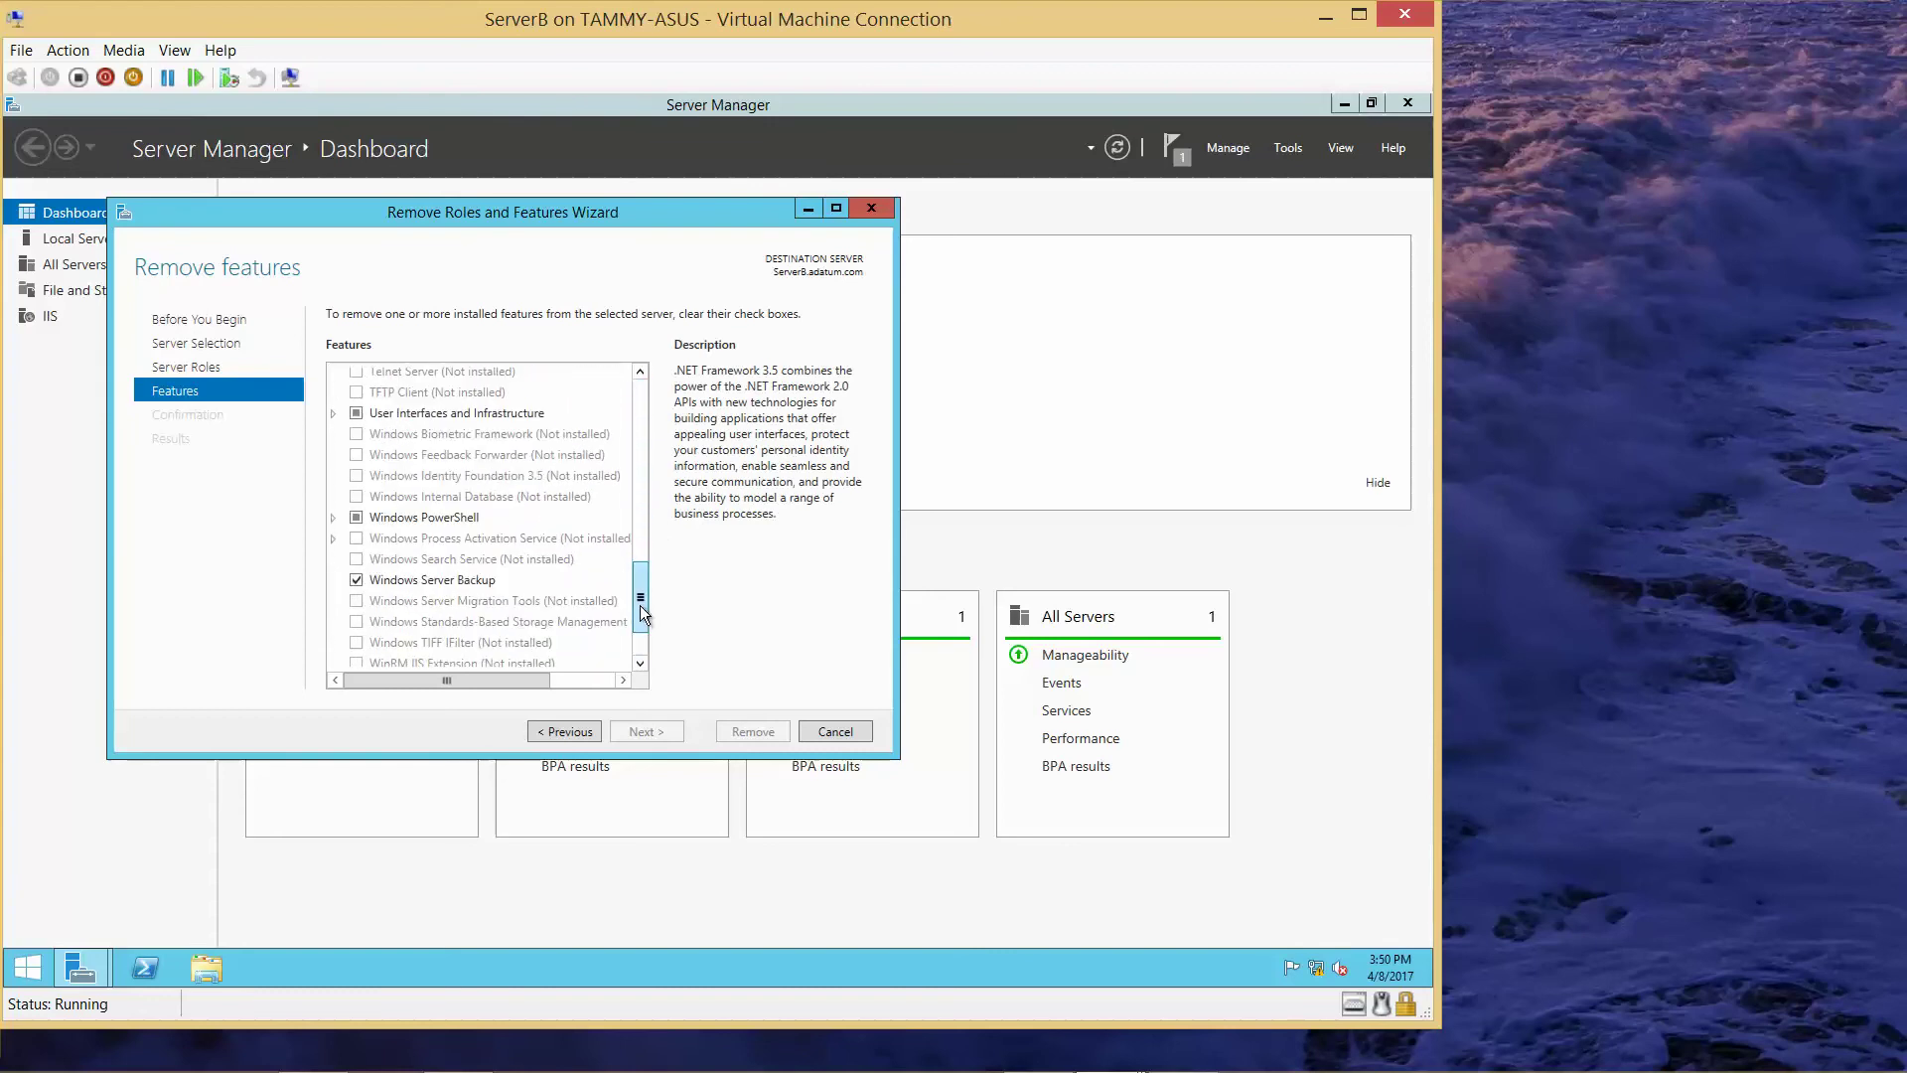
{"action": "left_click_drag", "start_coordinate": [639, 605], "coordinate": [639, 585]}
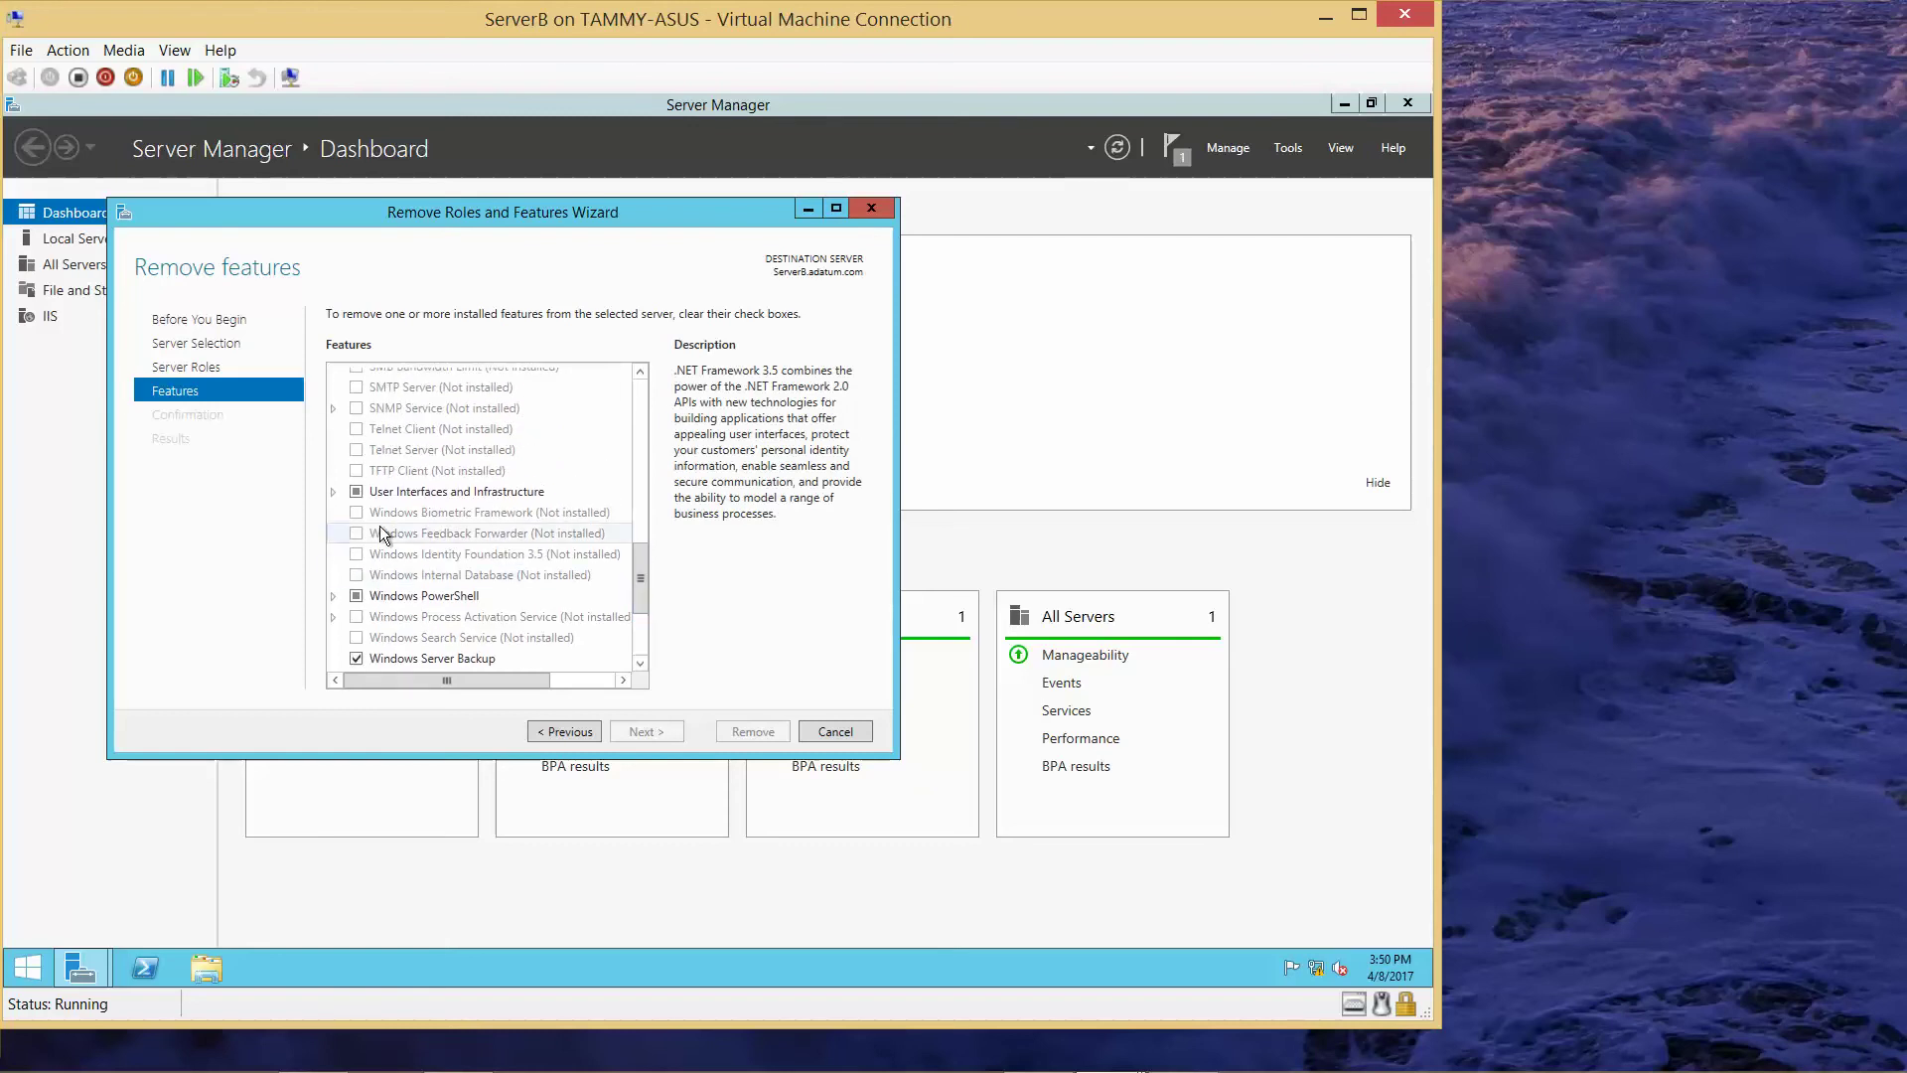
- Uncheck Graphical Management Tools and Infrastructure under User Interfaces and Infrastructure, accepting removal of dependent features
{"action": "left_click", "coordinate": [333, 491]}
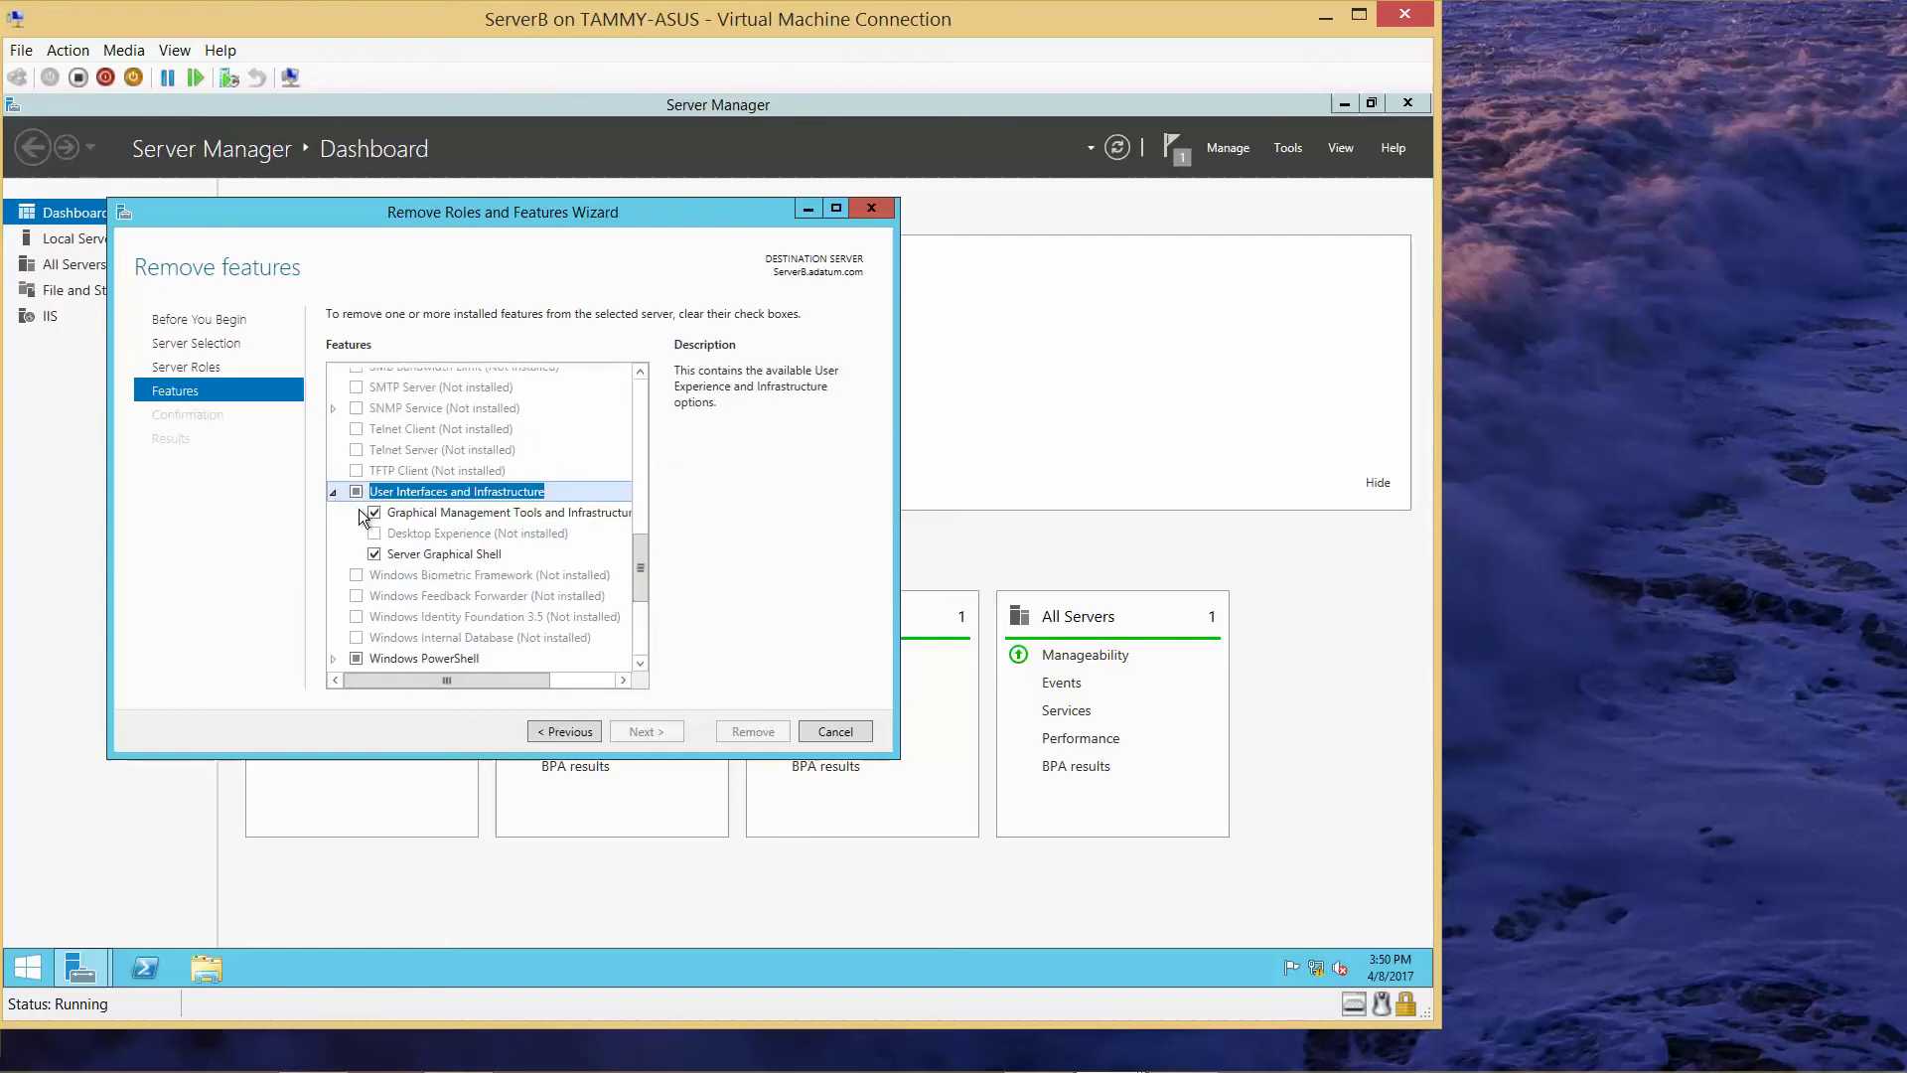
{"action": "left_click", "coordinate": [372, 513]}
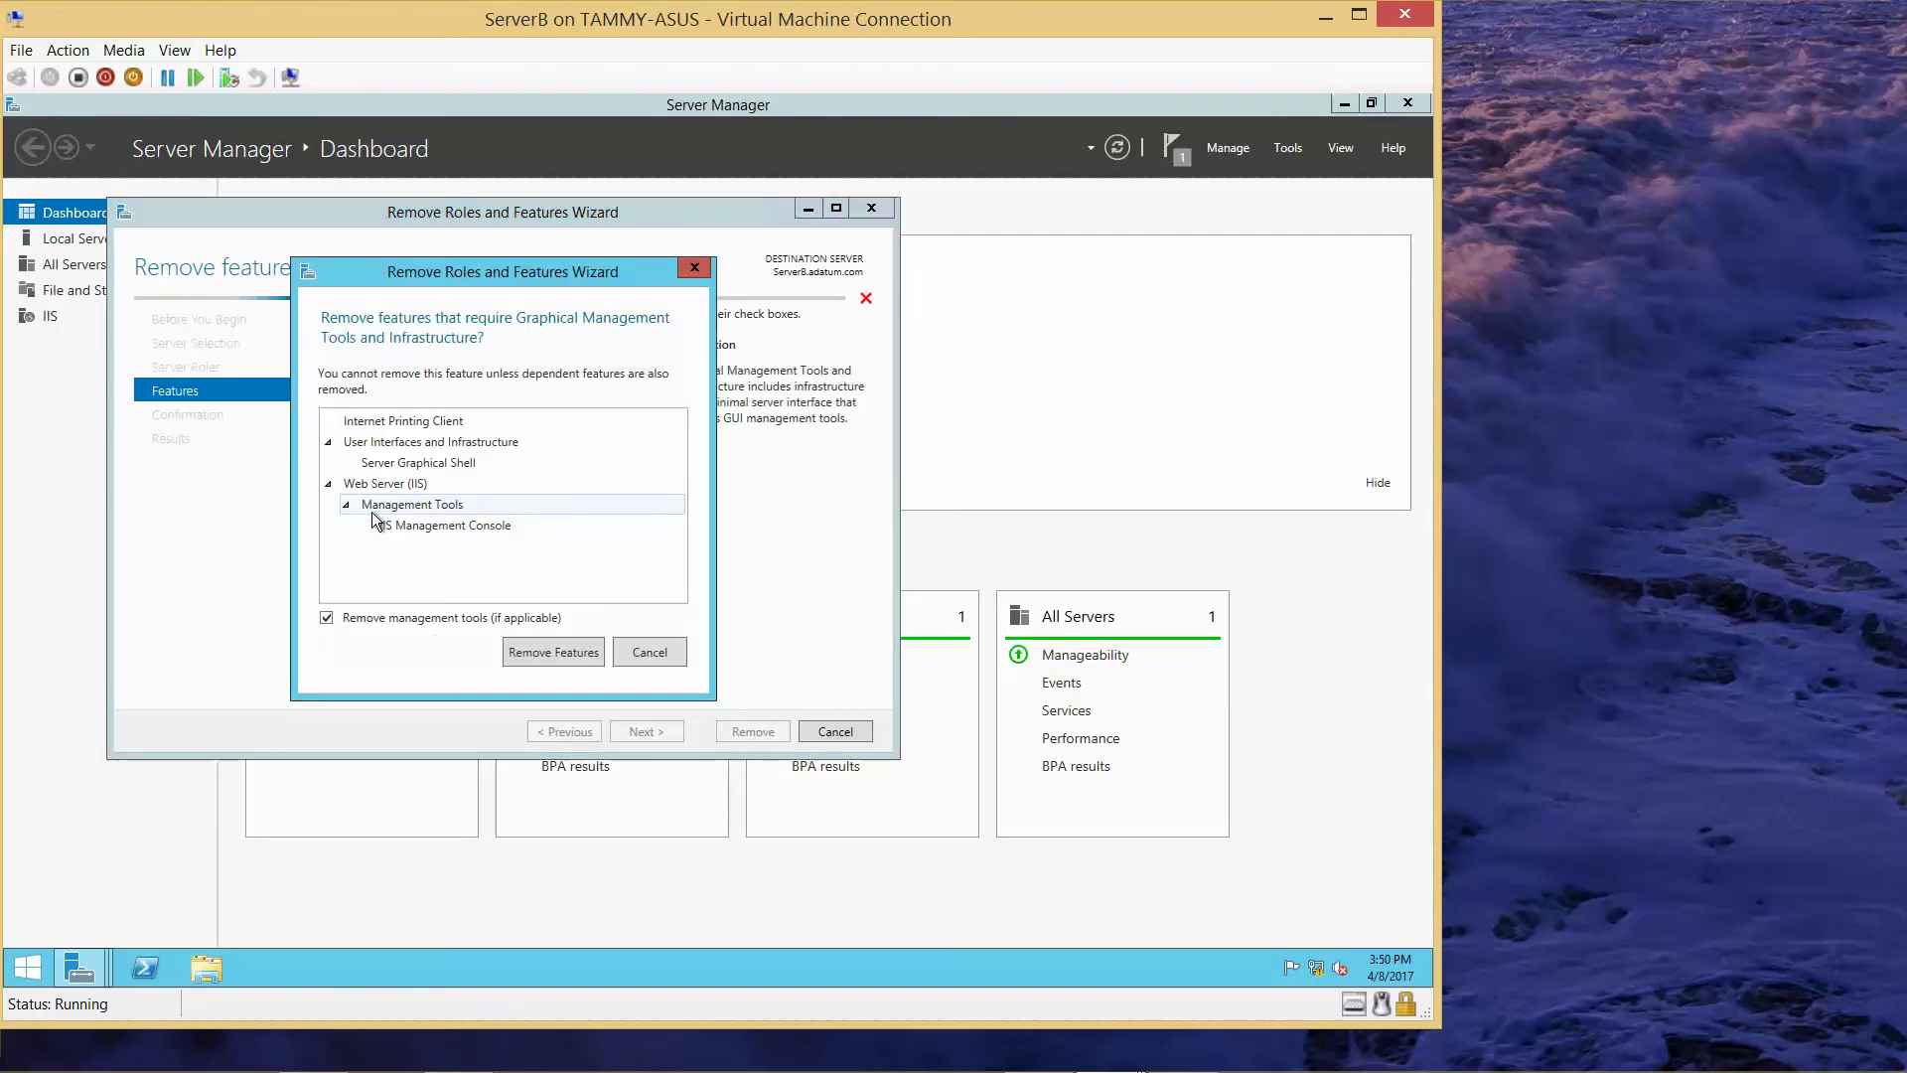
{"action": "left_click", "coordinate": [544, 652]}
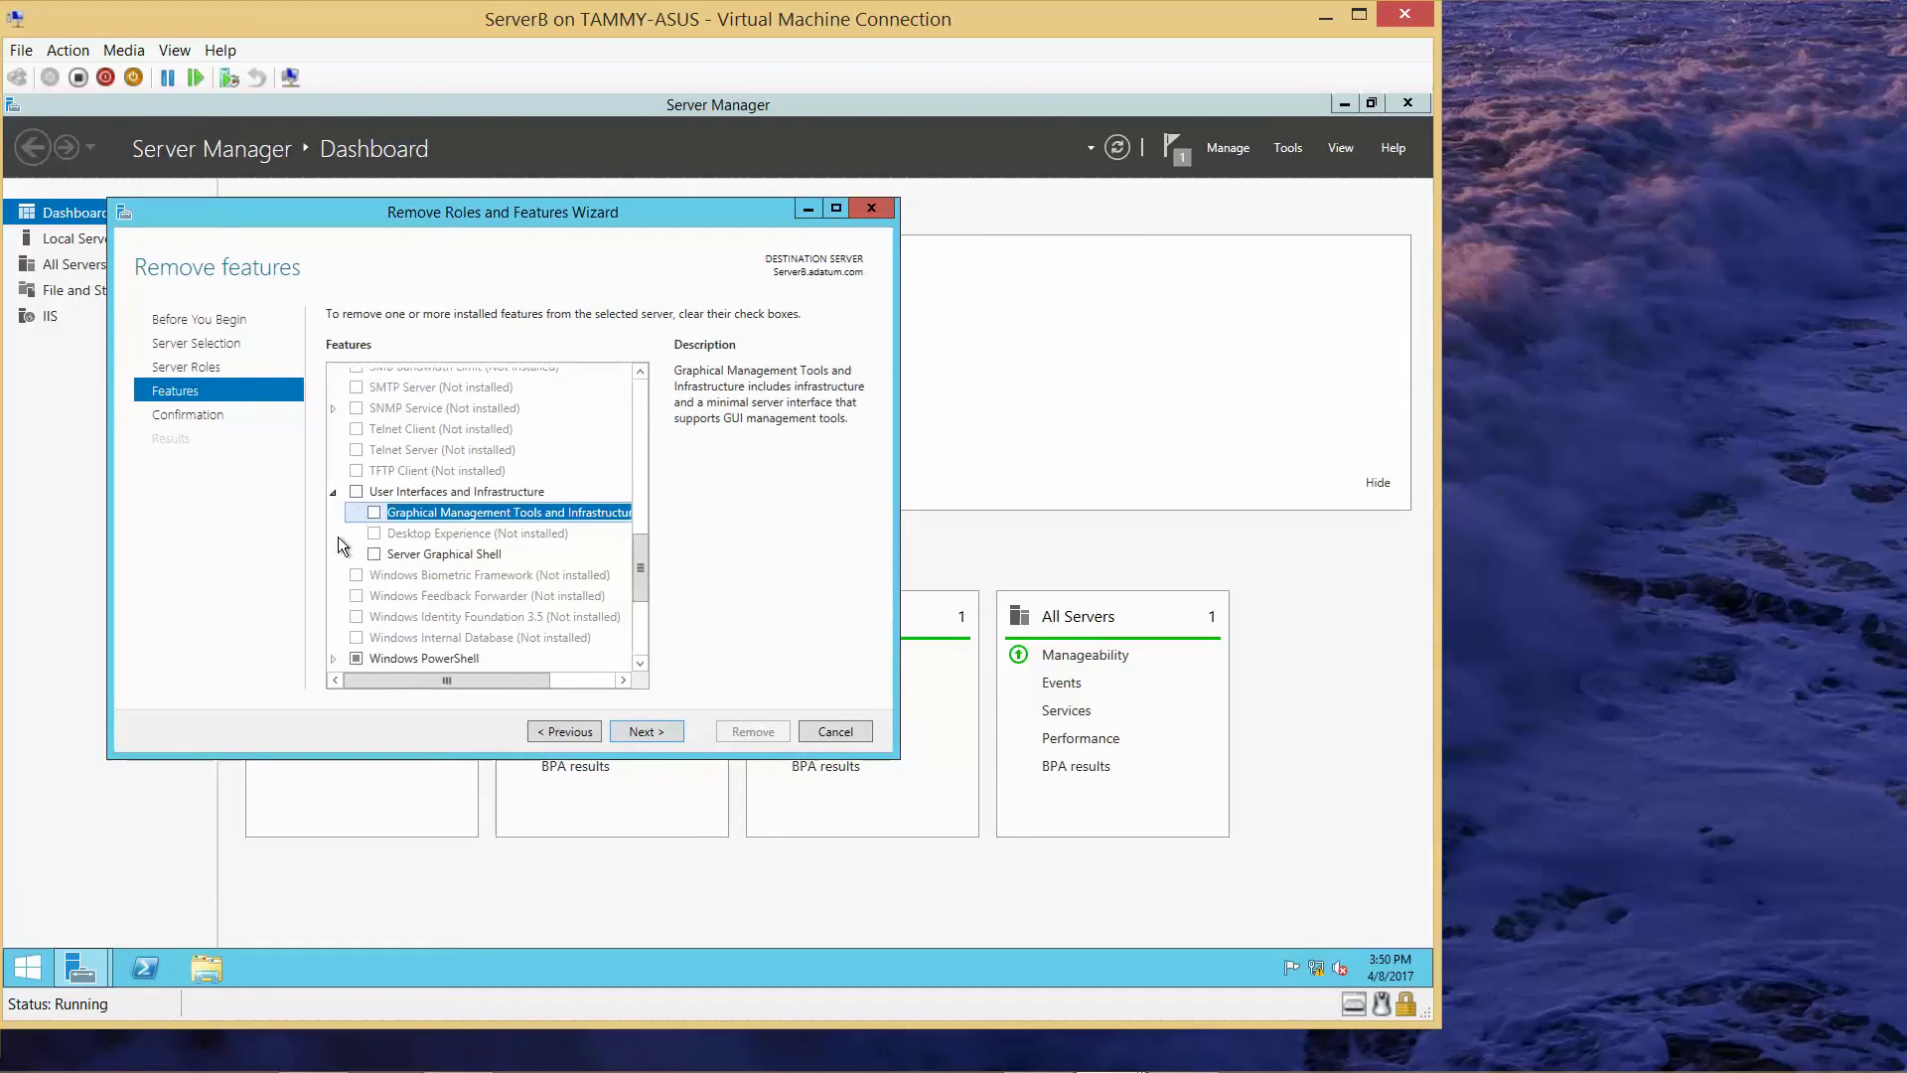
{"action": "left_click", "coordinate": [652, 725]}
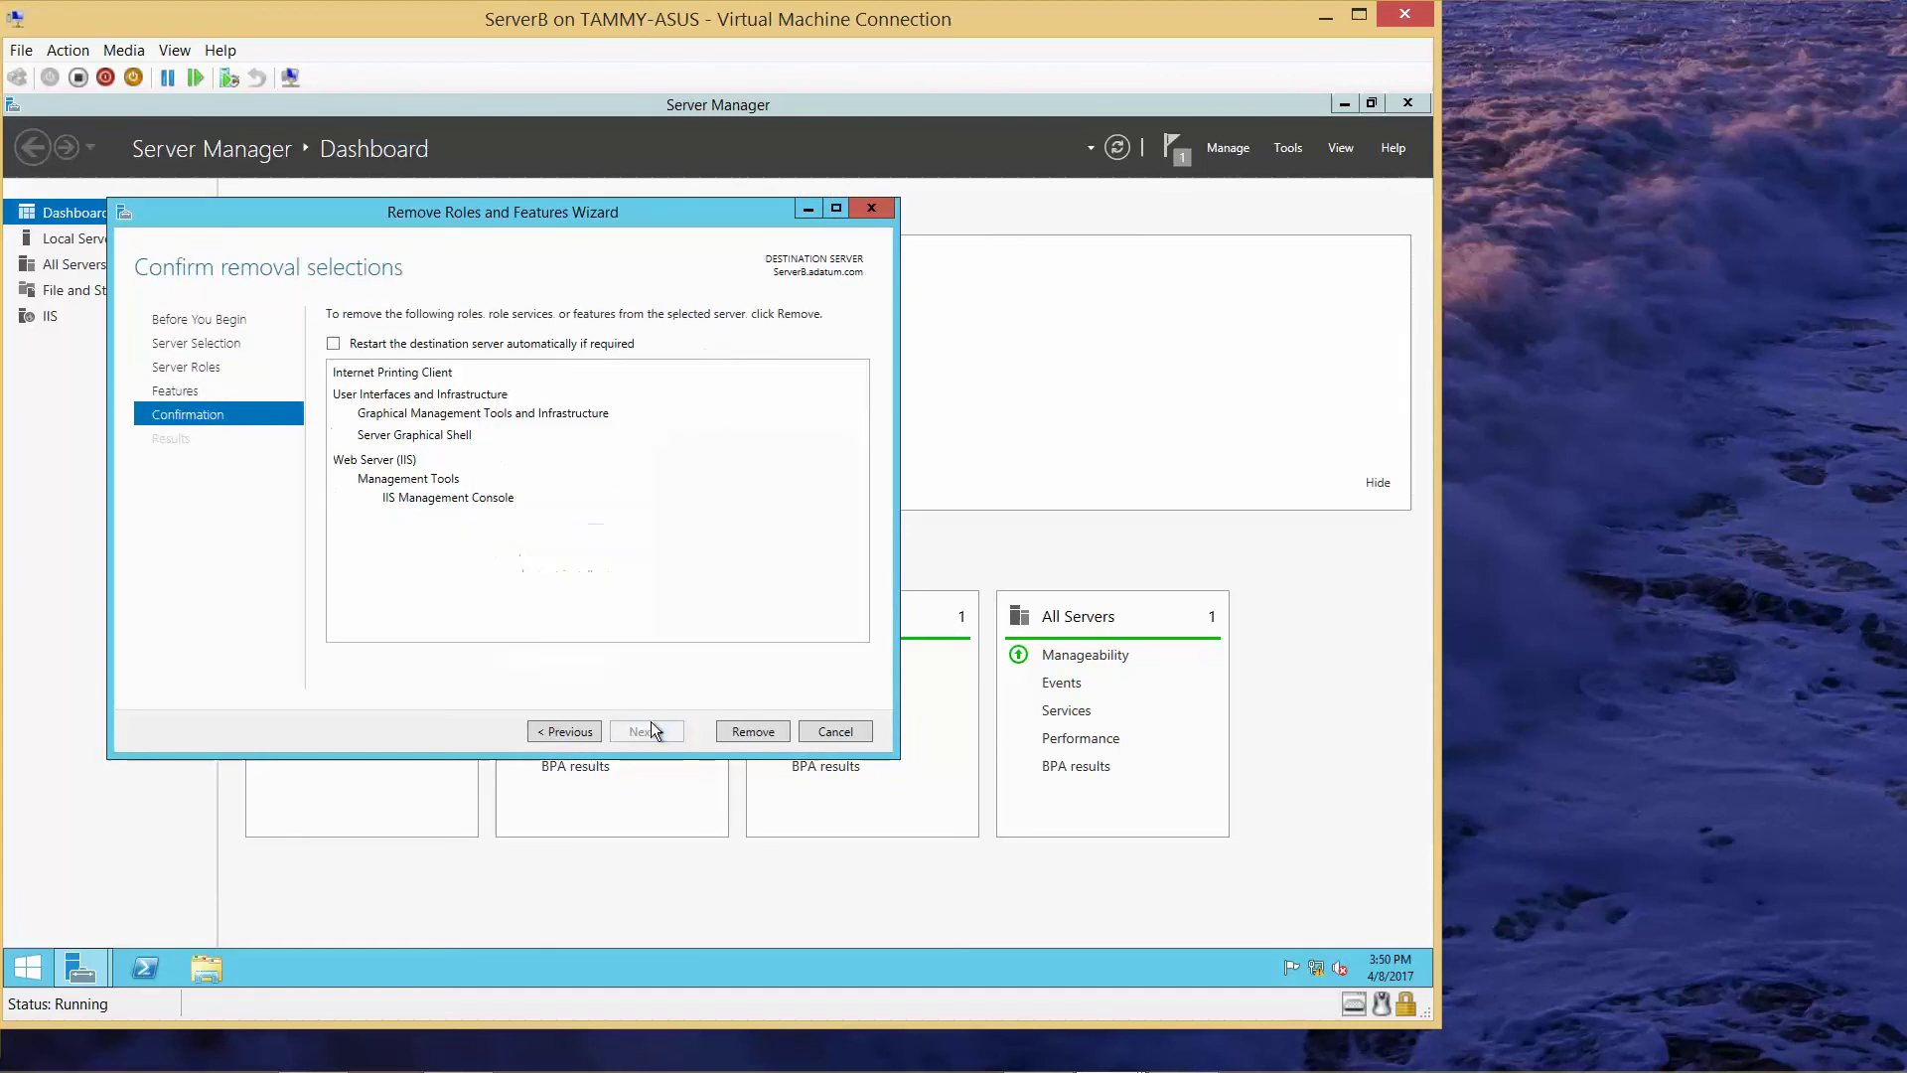
- Remove the selected graphical features from ServerB and close the finished wizard
{"action": "left_click", "coordinate": [730, 736]}
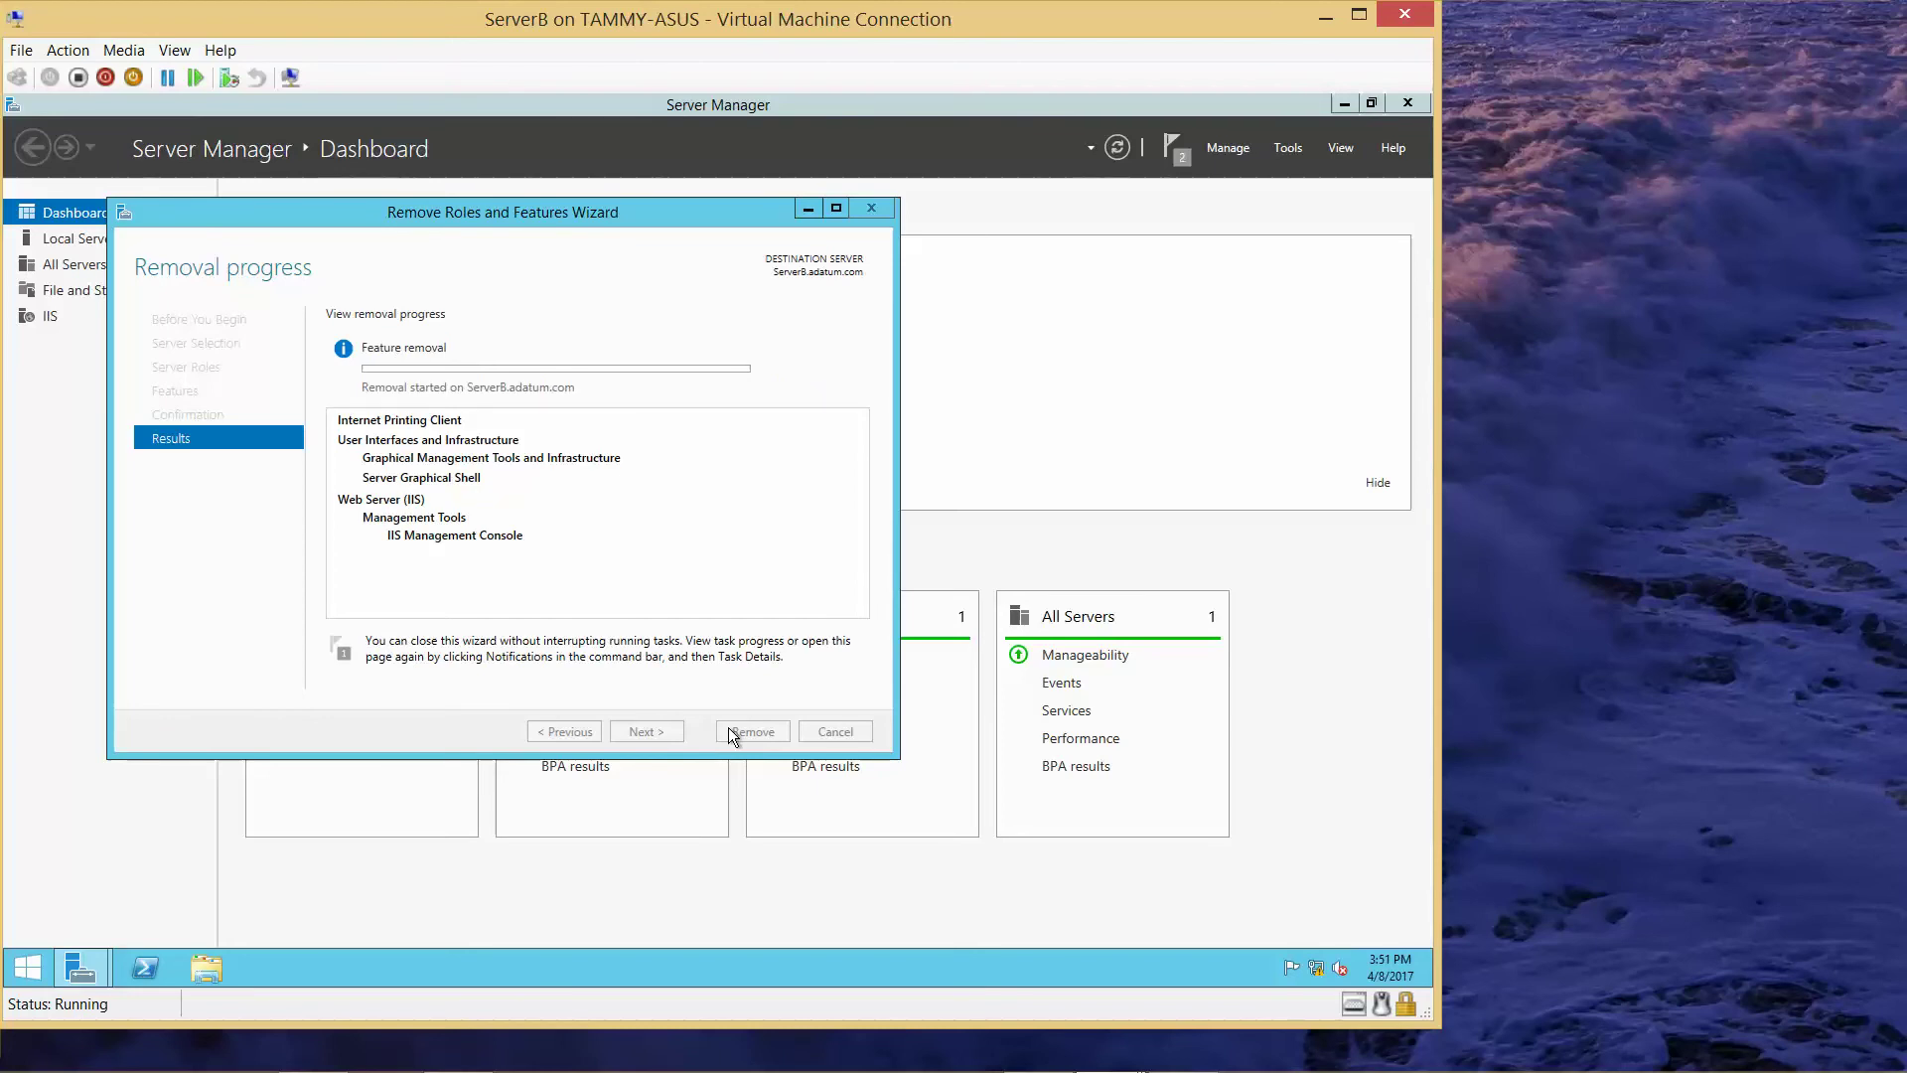
{"action": "mouse_move", "coordinate": [882, 1062]}
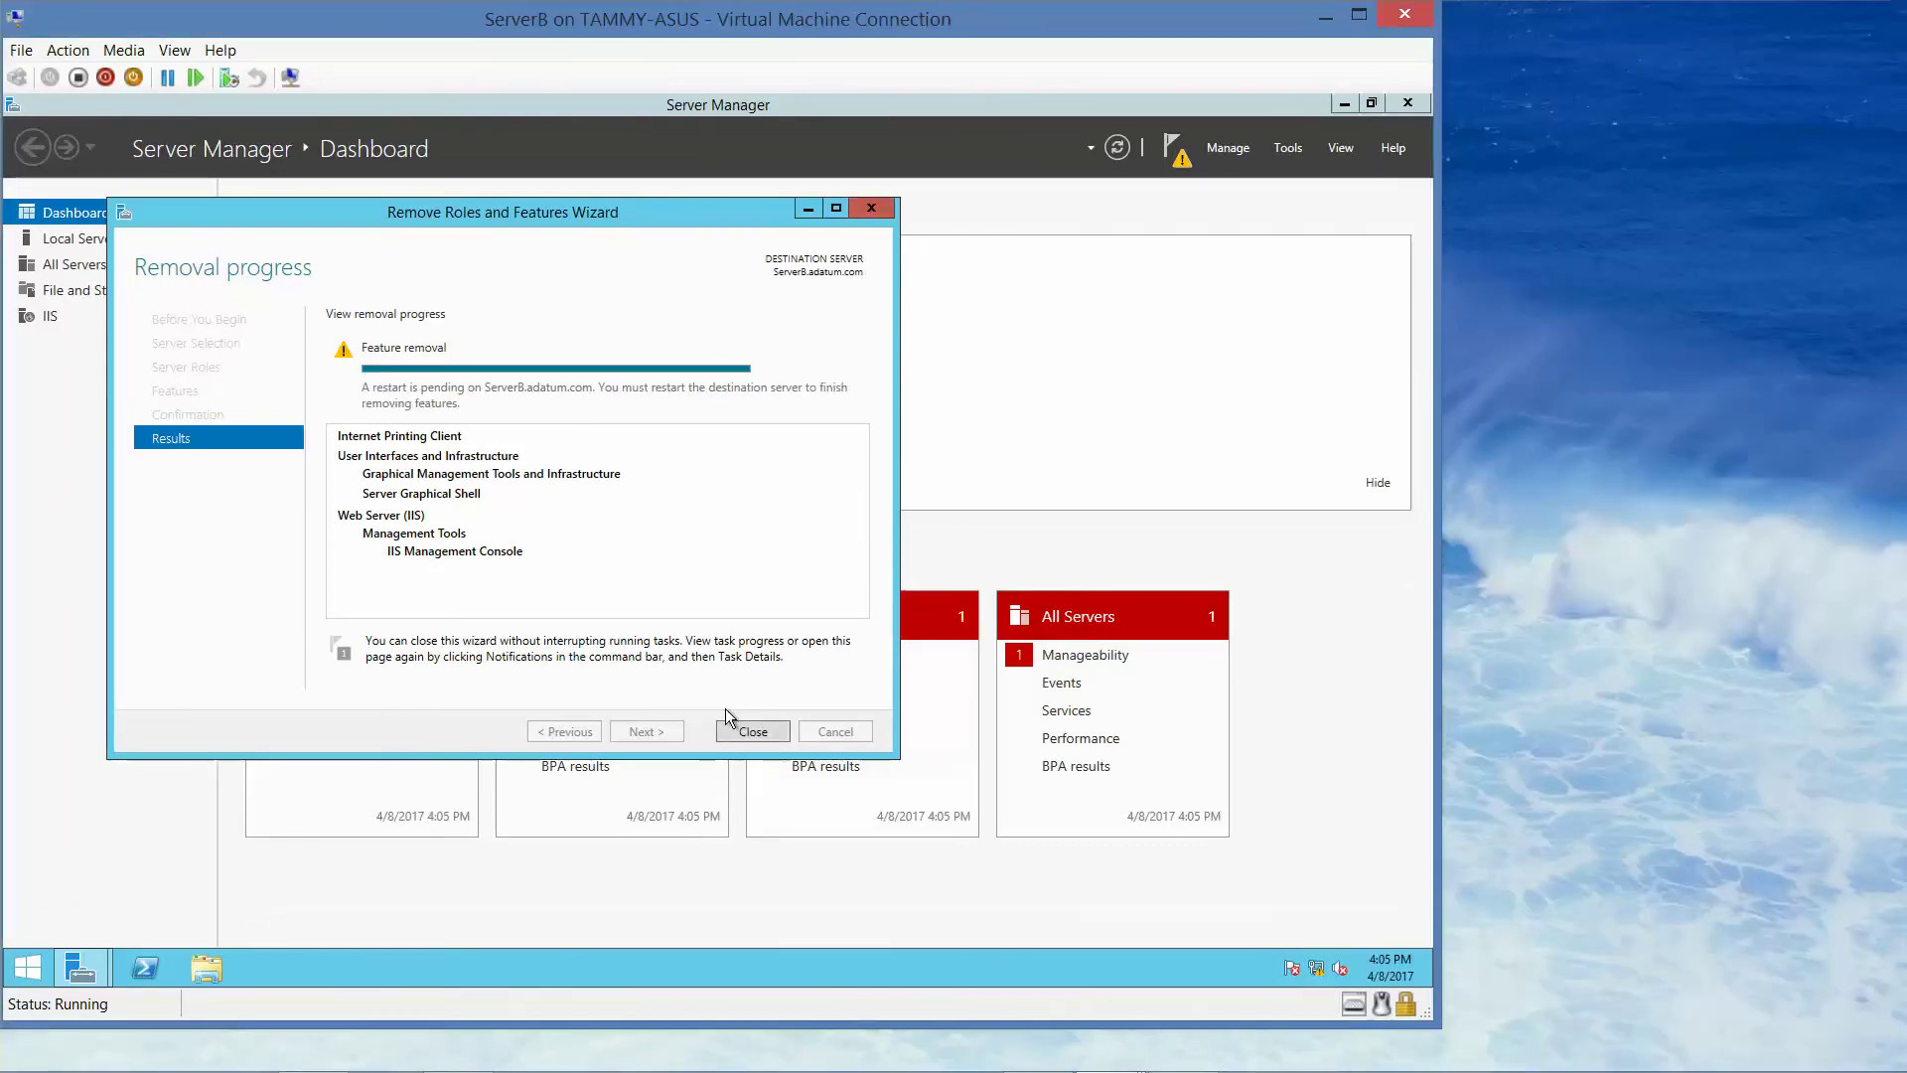
{"action": "left_click", "coordinate": [741, 725]}
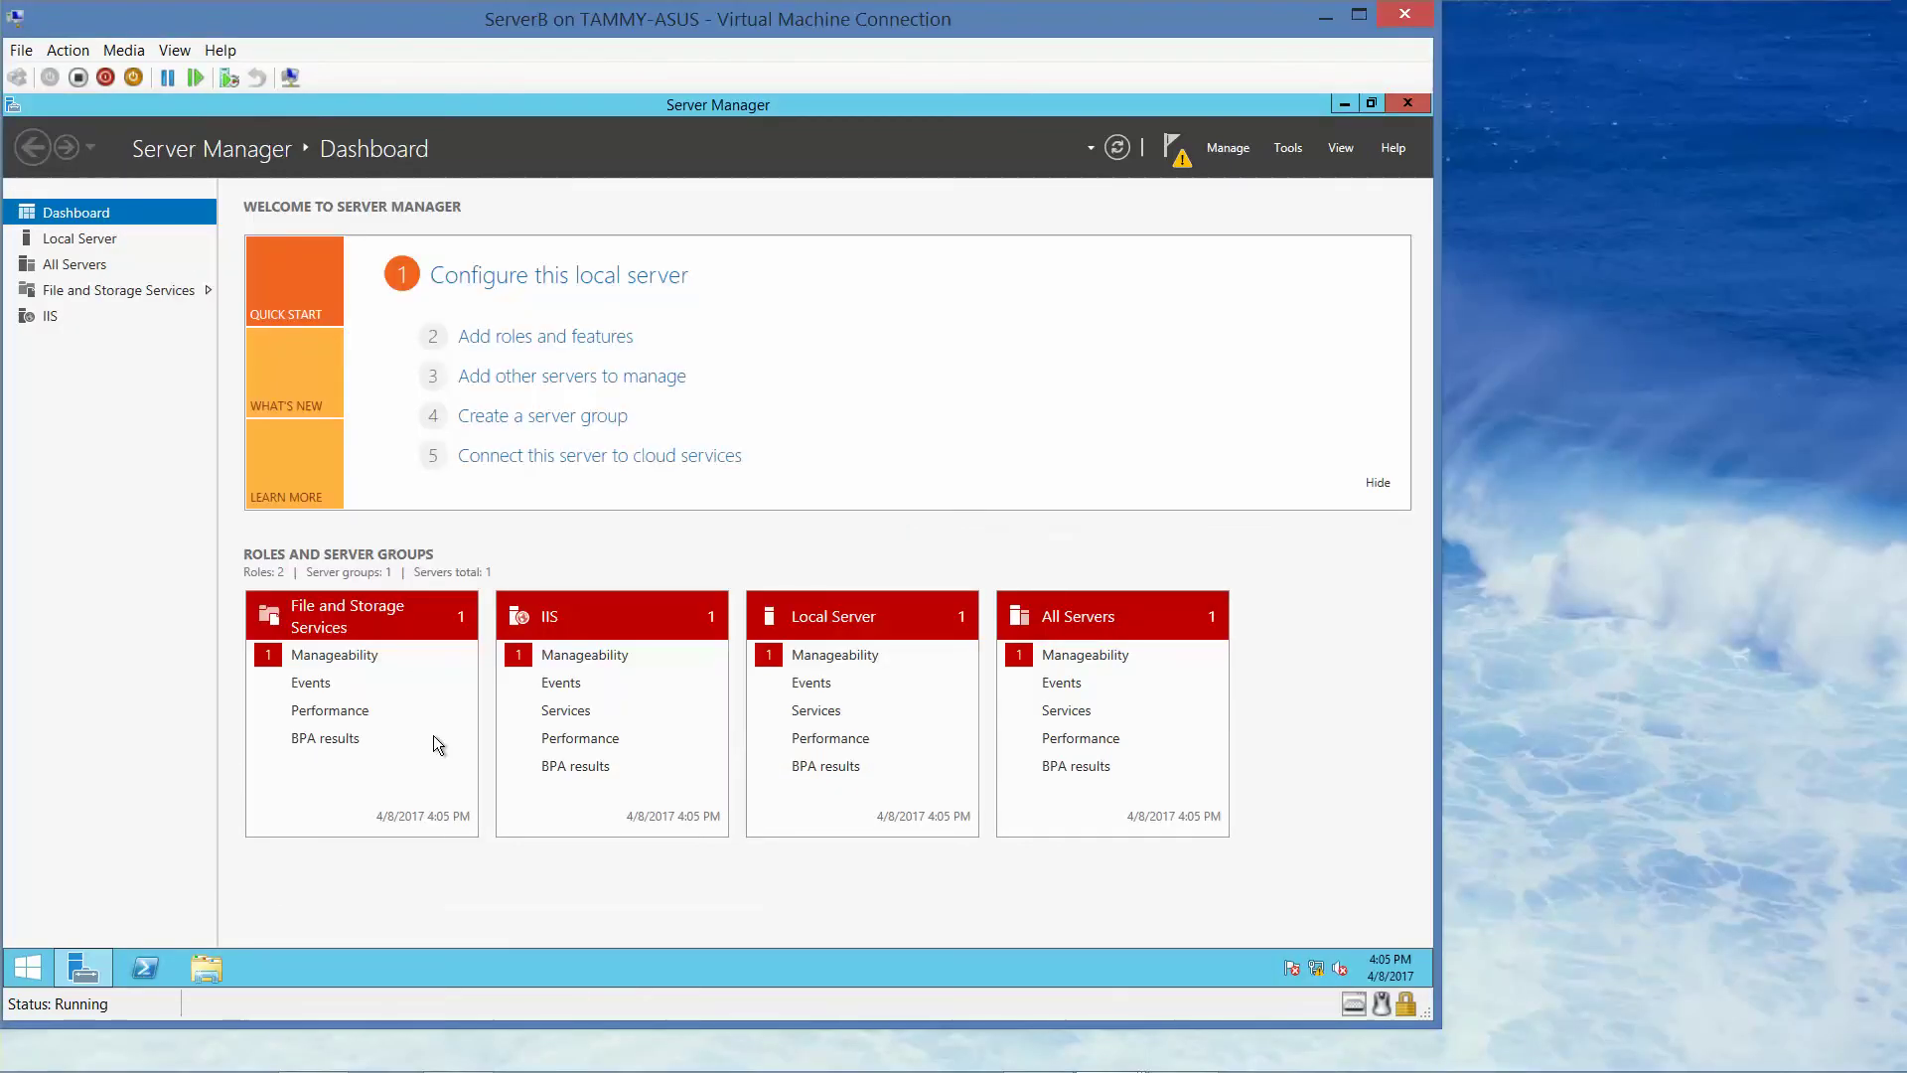
- Restart ServerB from the Start button's power options to finish the removal
{"action": "left_click", "coordinate": [21, 977]}
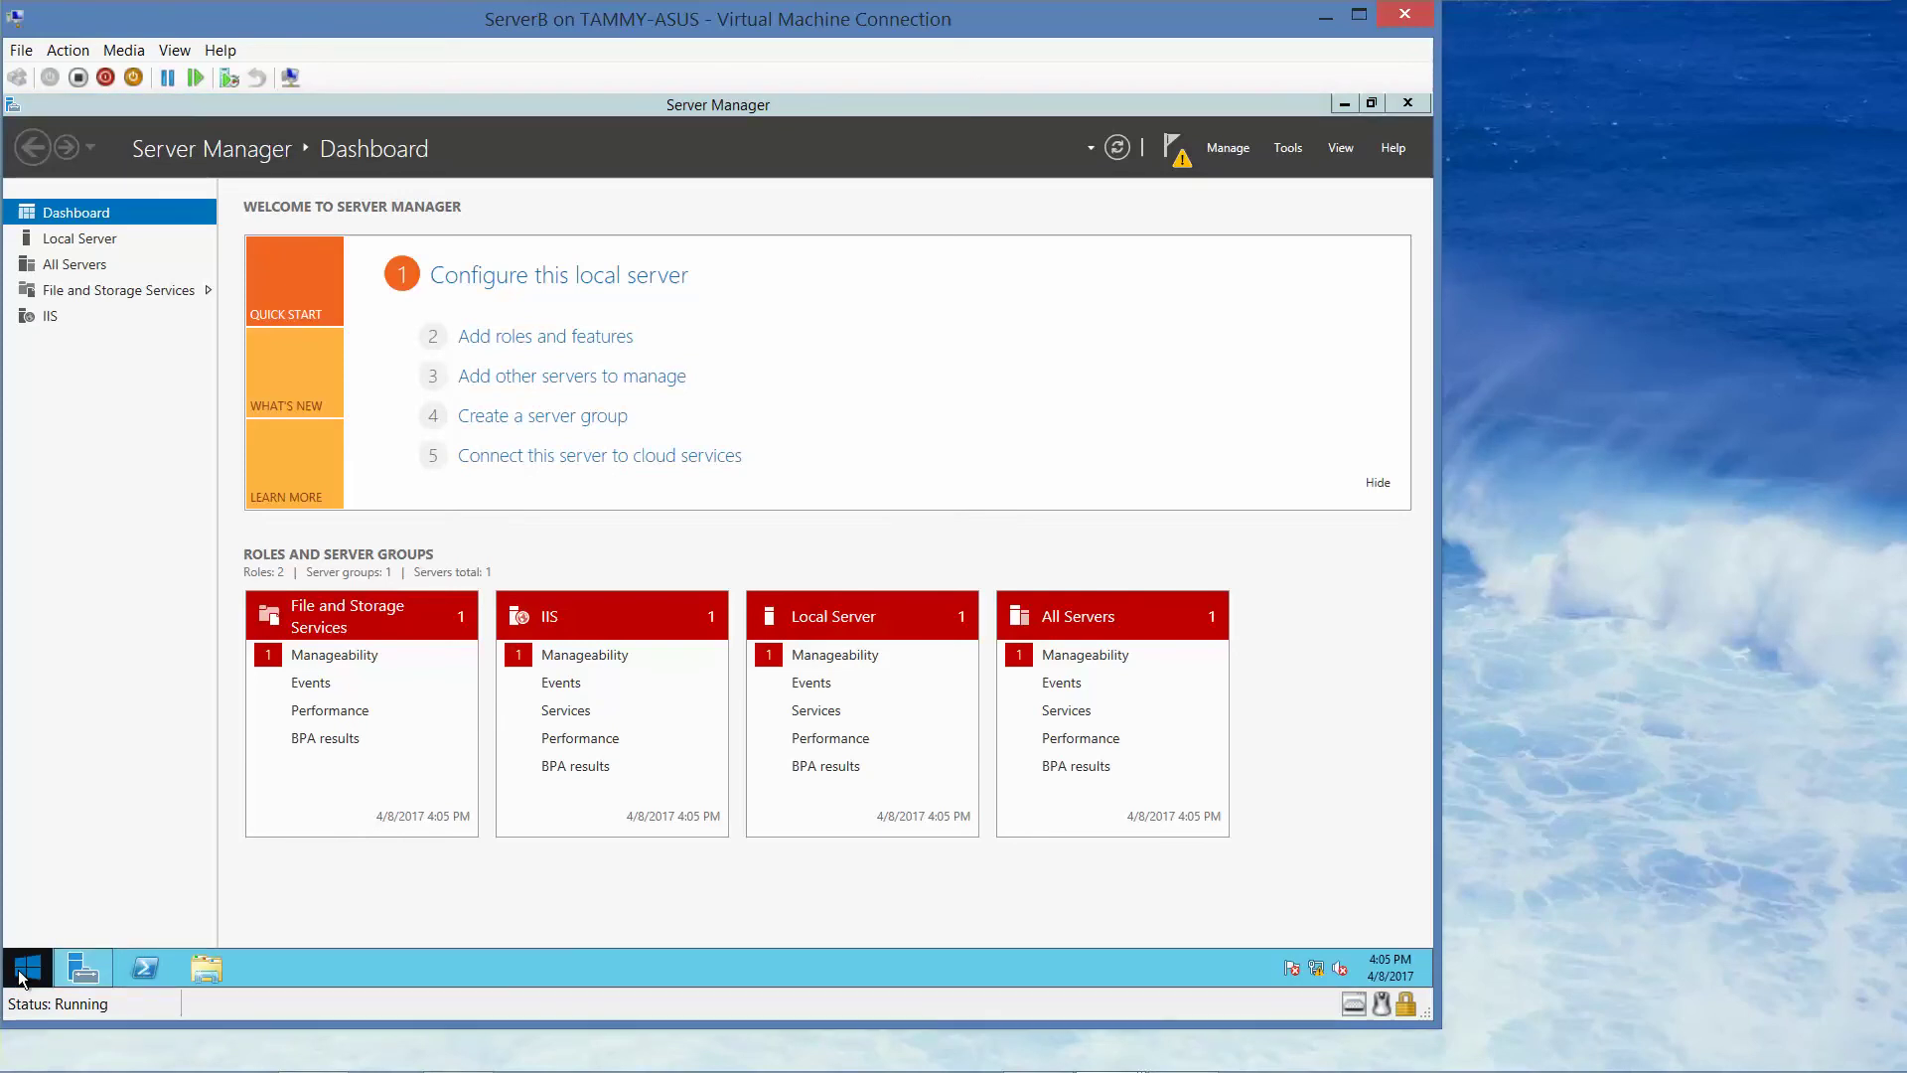
{"action": "right_click", "coordinate": [22, 977]}
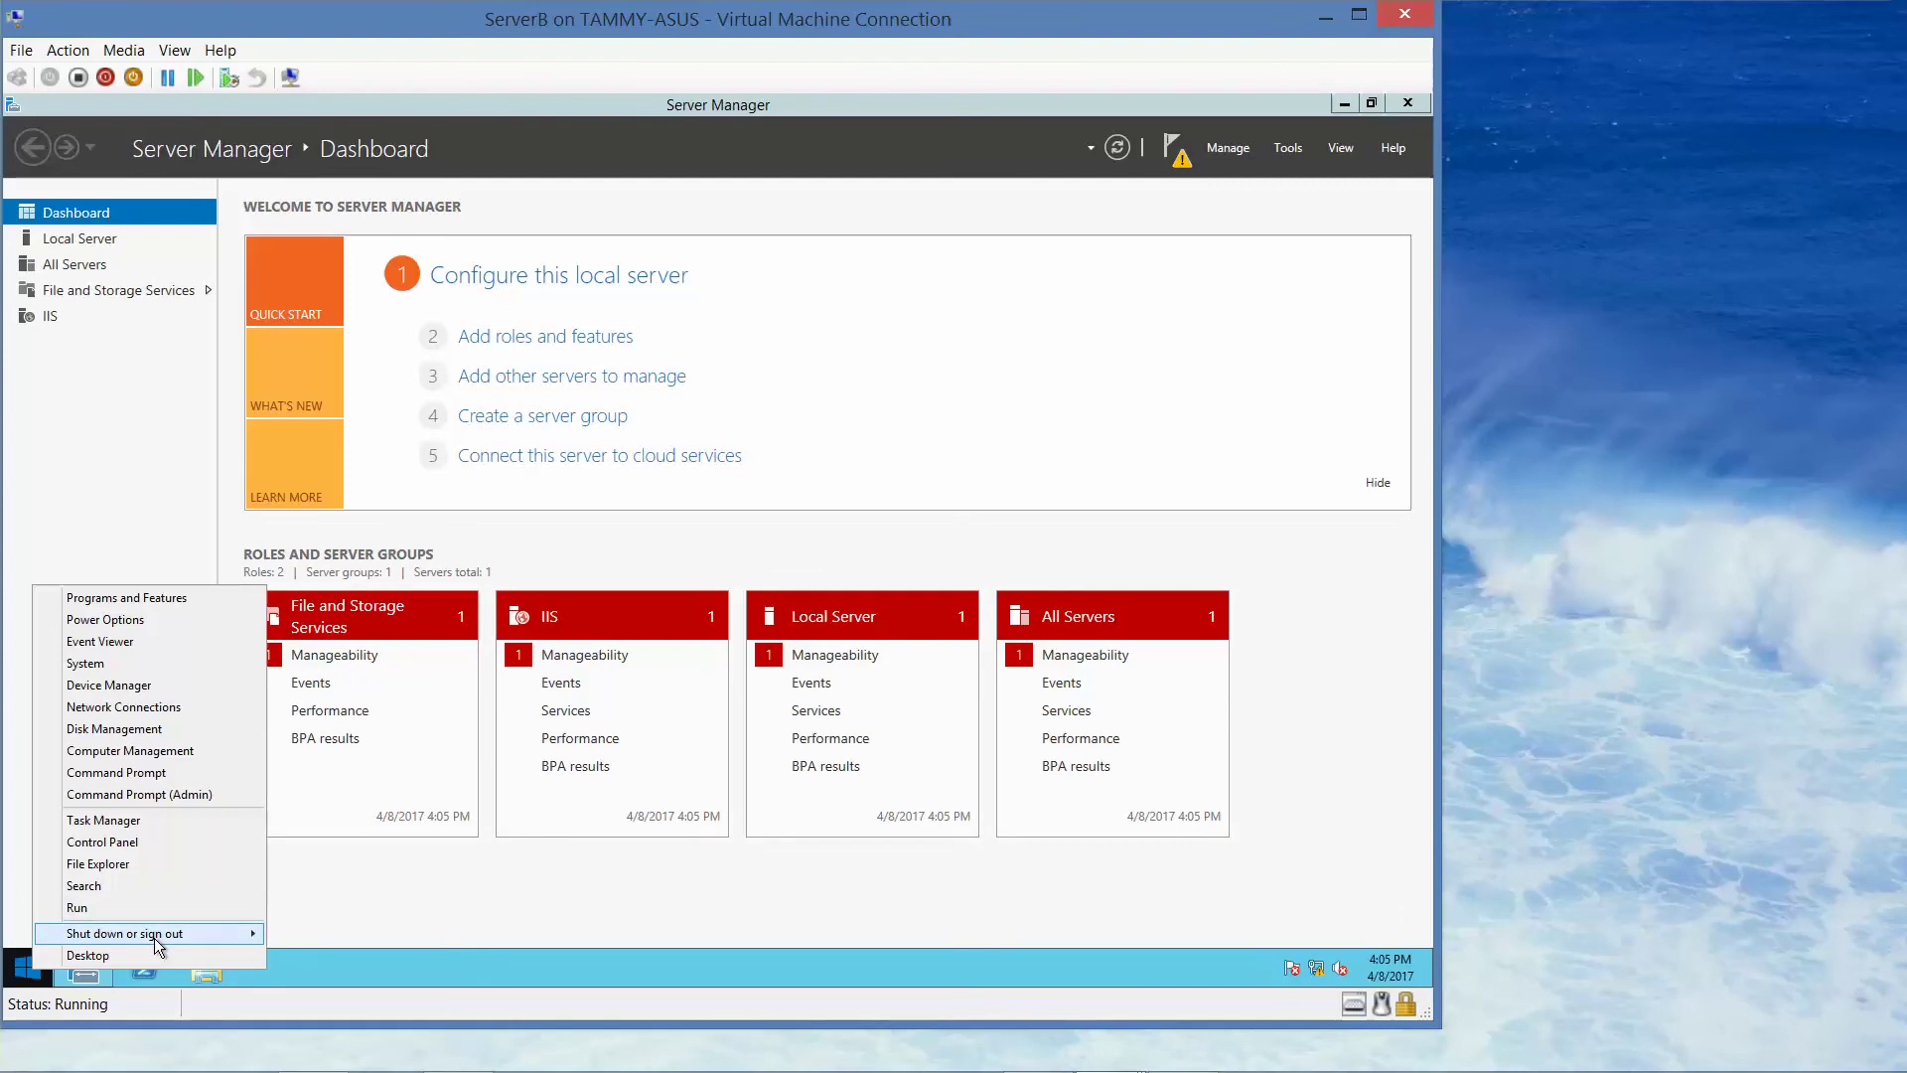
{"action": "mouse_move", "coordinate": [169, 936]}
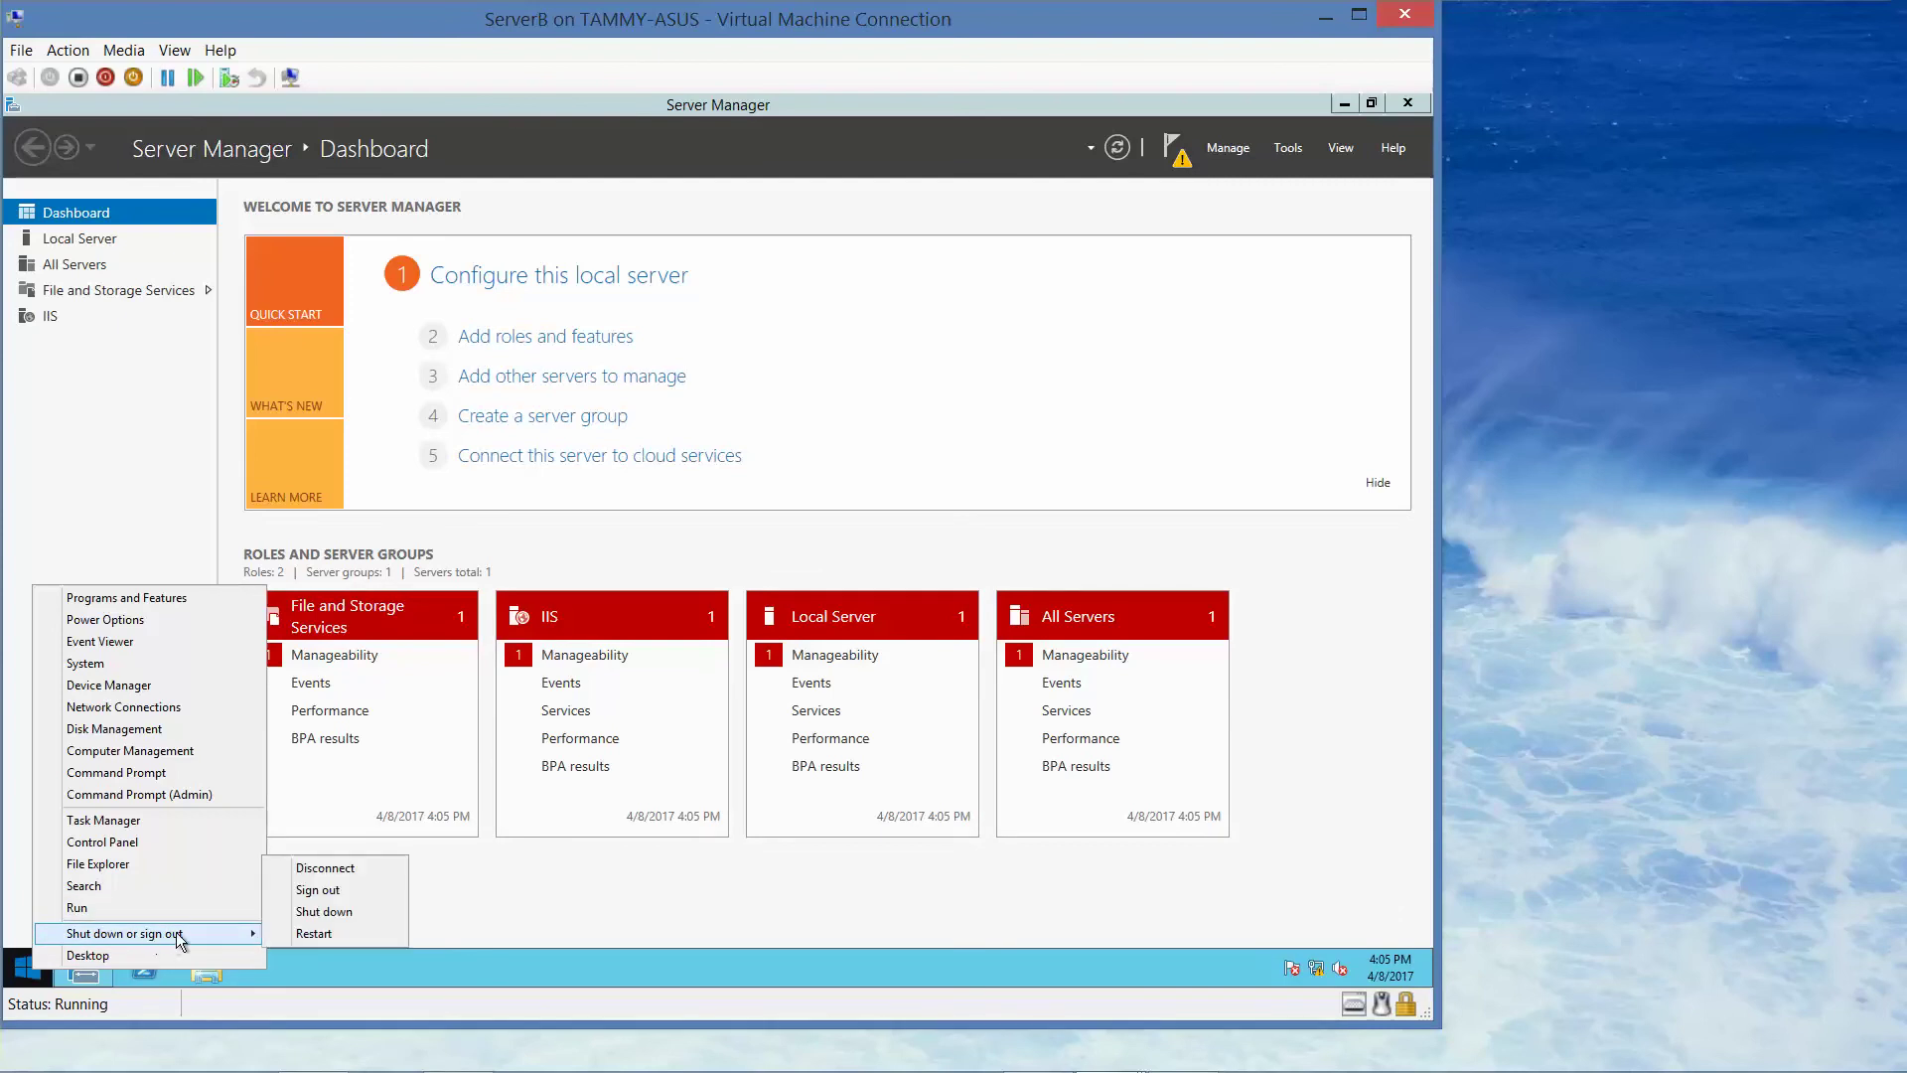
{"action": "left_click", "coordinate": [348, 934]}
{"action": "mouse_move", "coordinate": [939, 1067]}
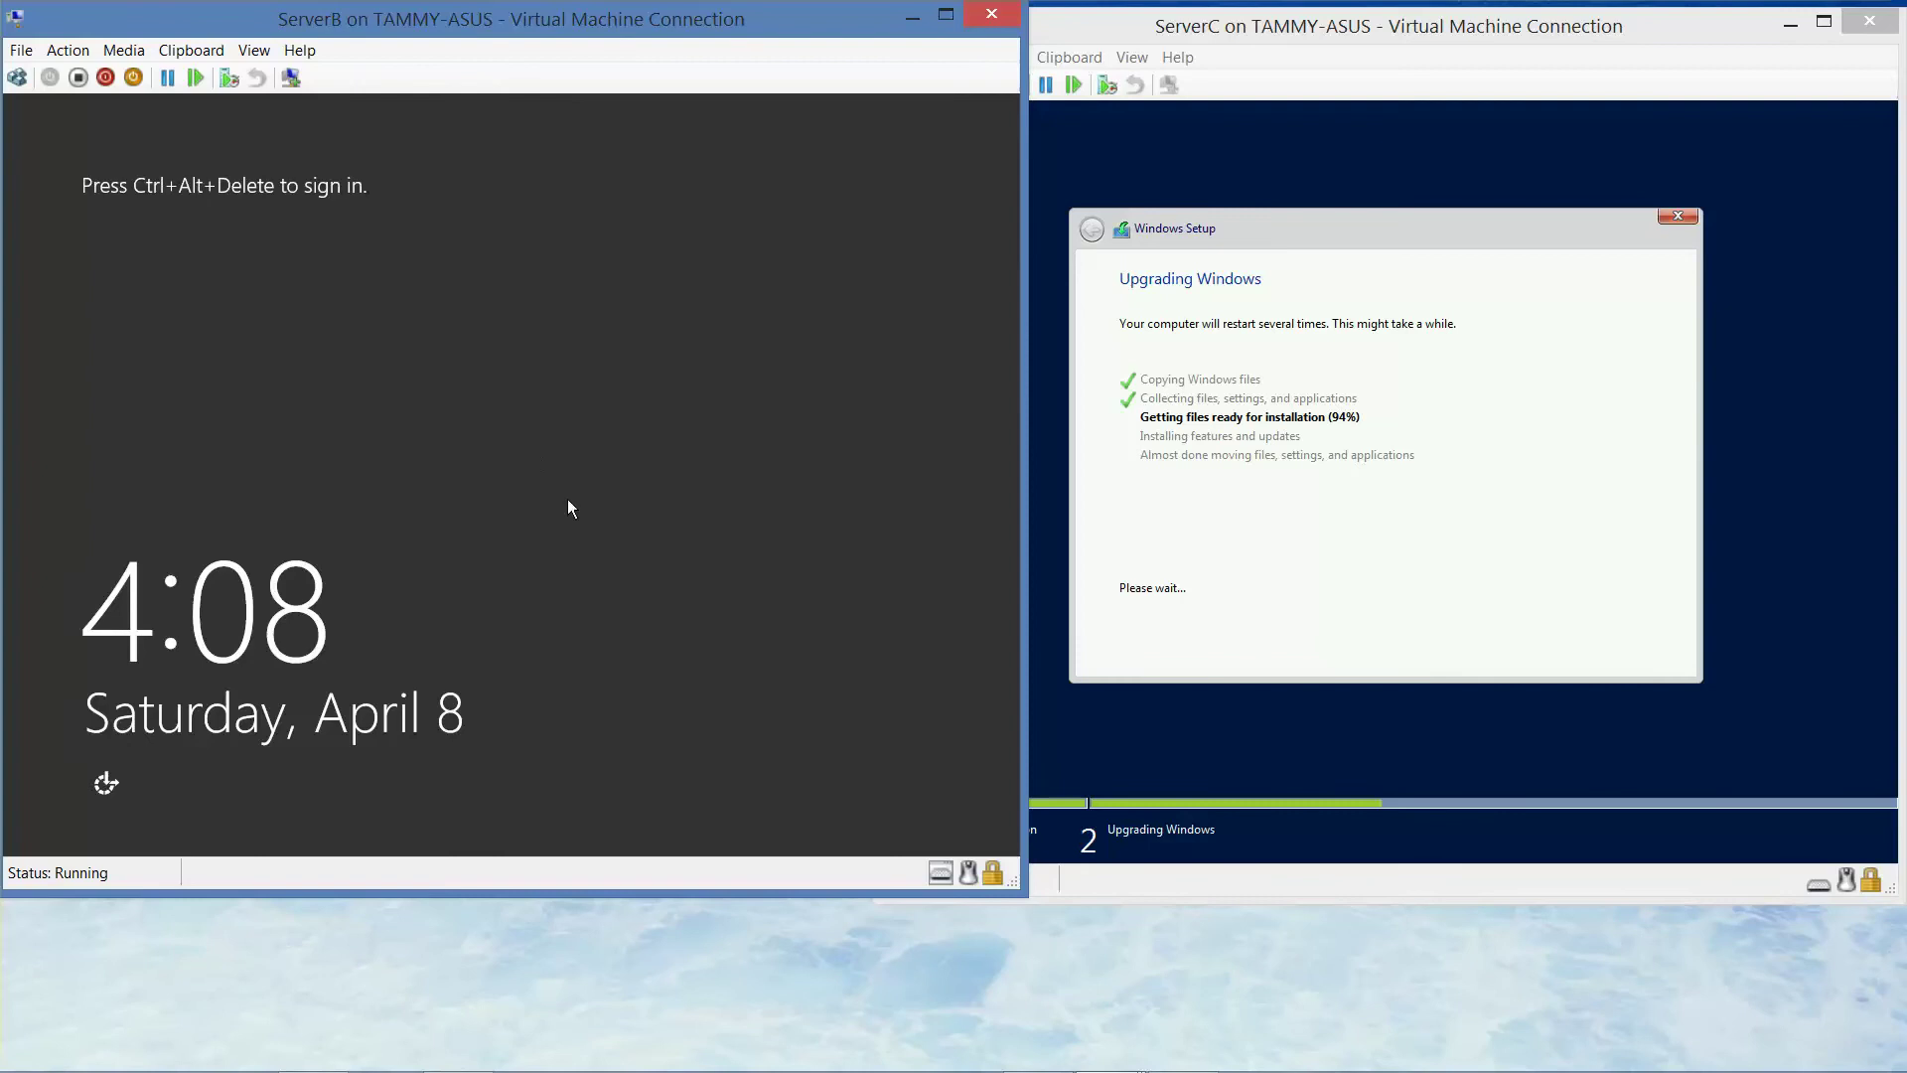
- Sign in to ServerB as Other user with the adatum domain administrator name and password
{"action": "left_click", "coordinate": [18, 78]}
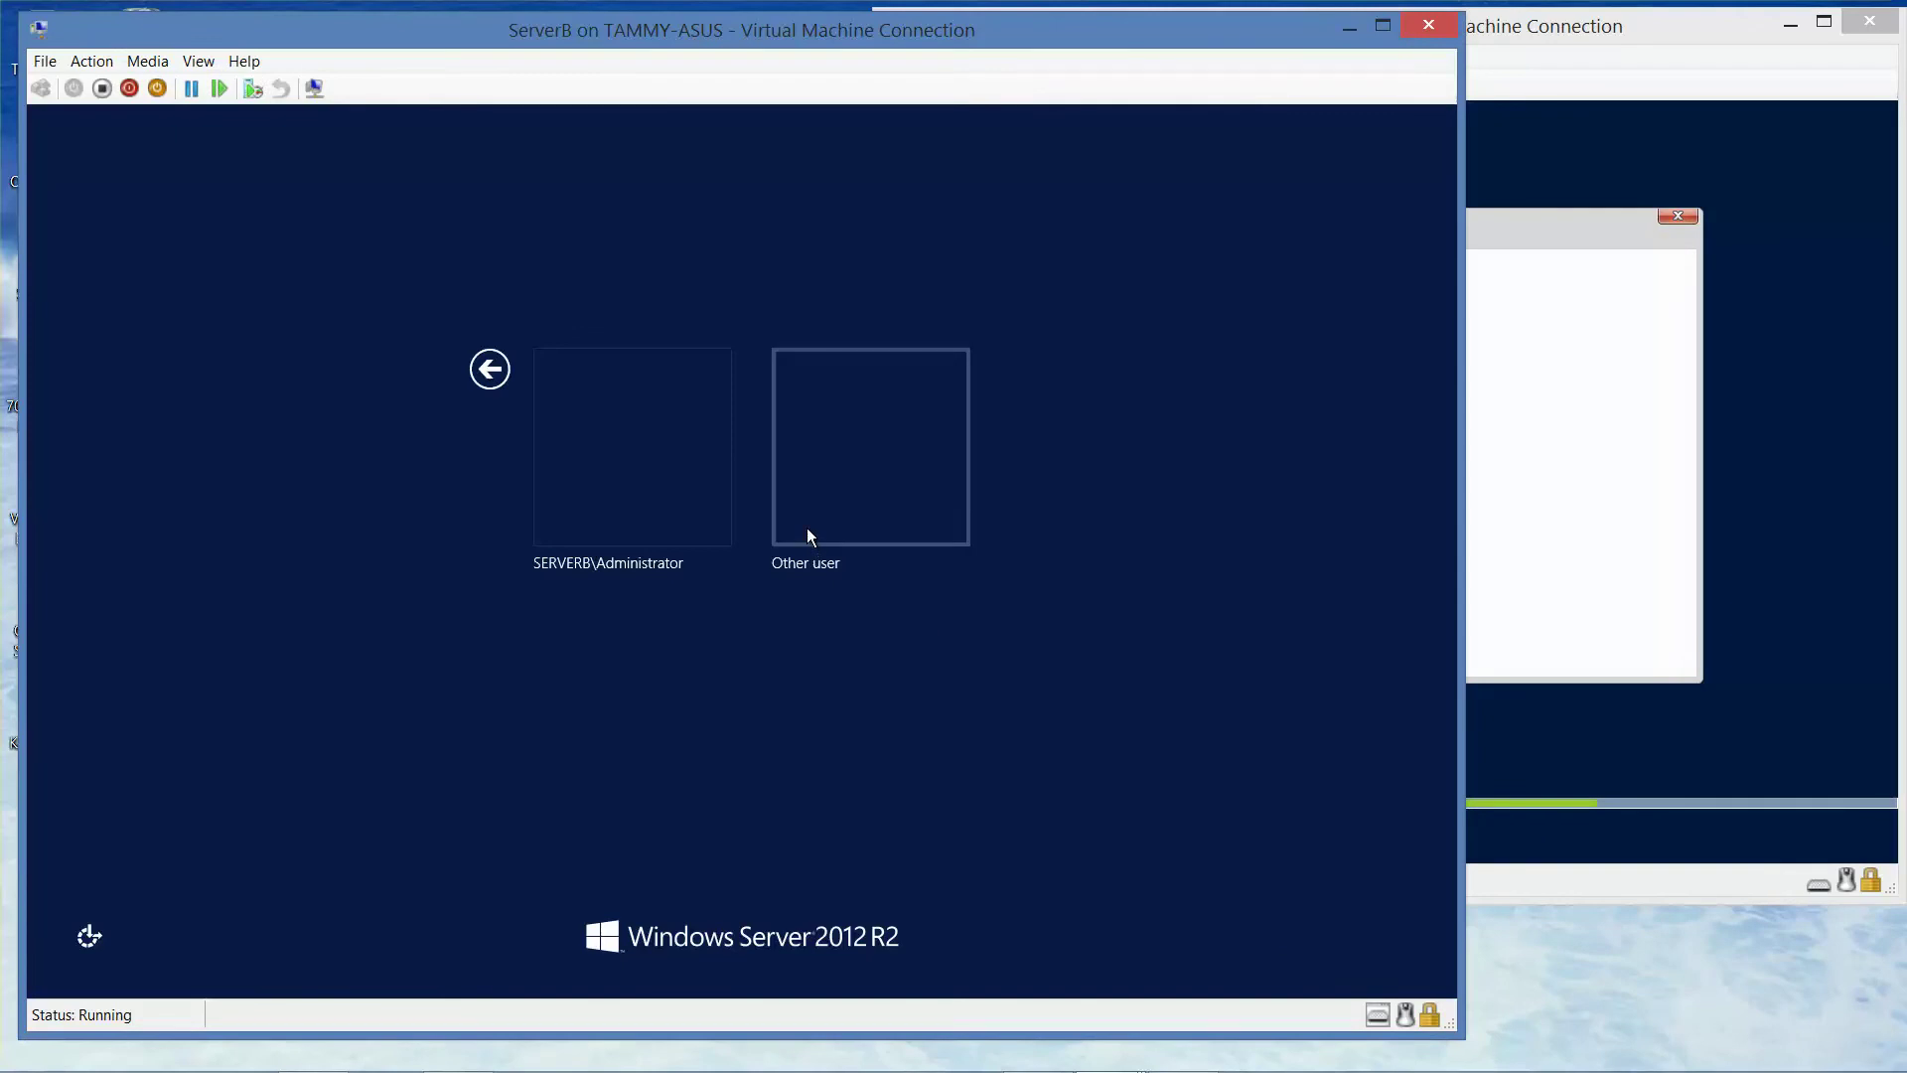
{"action": "left_click", "coordinate": [807, 536]}
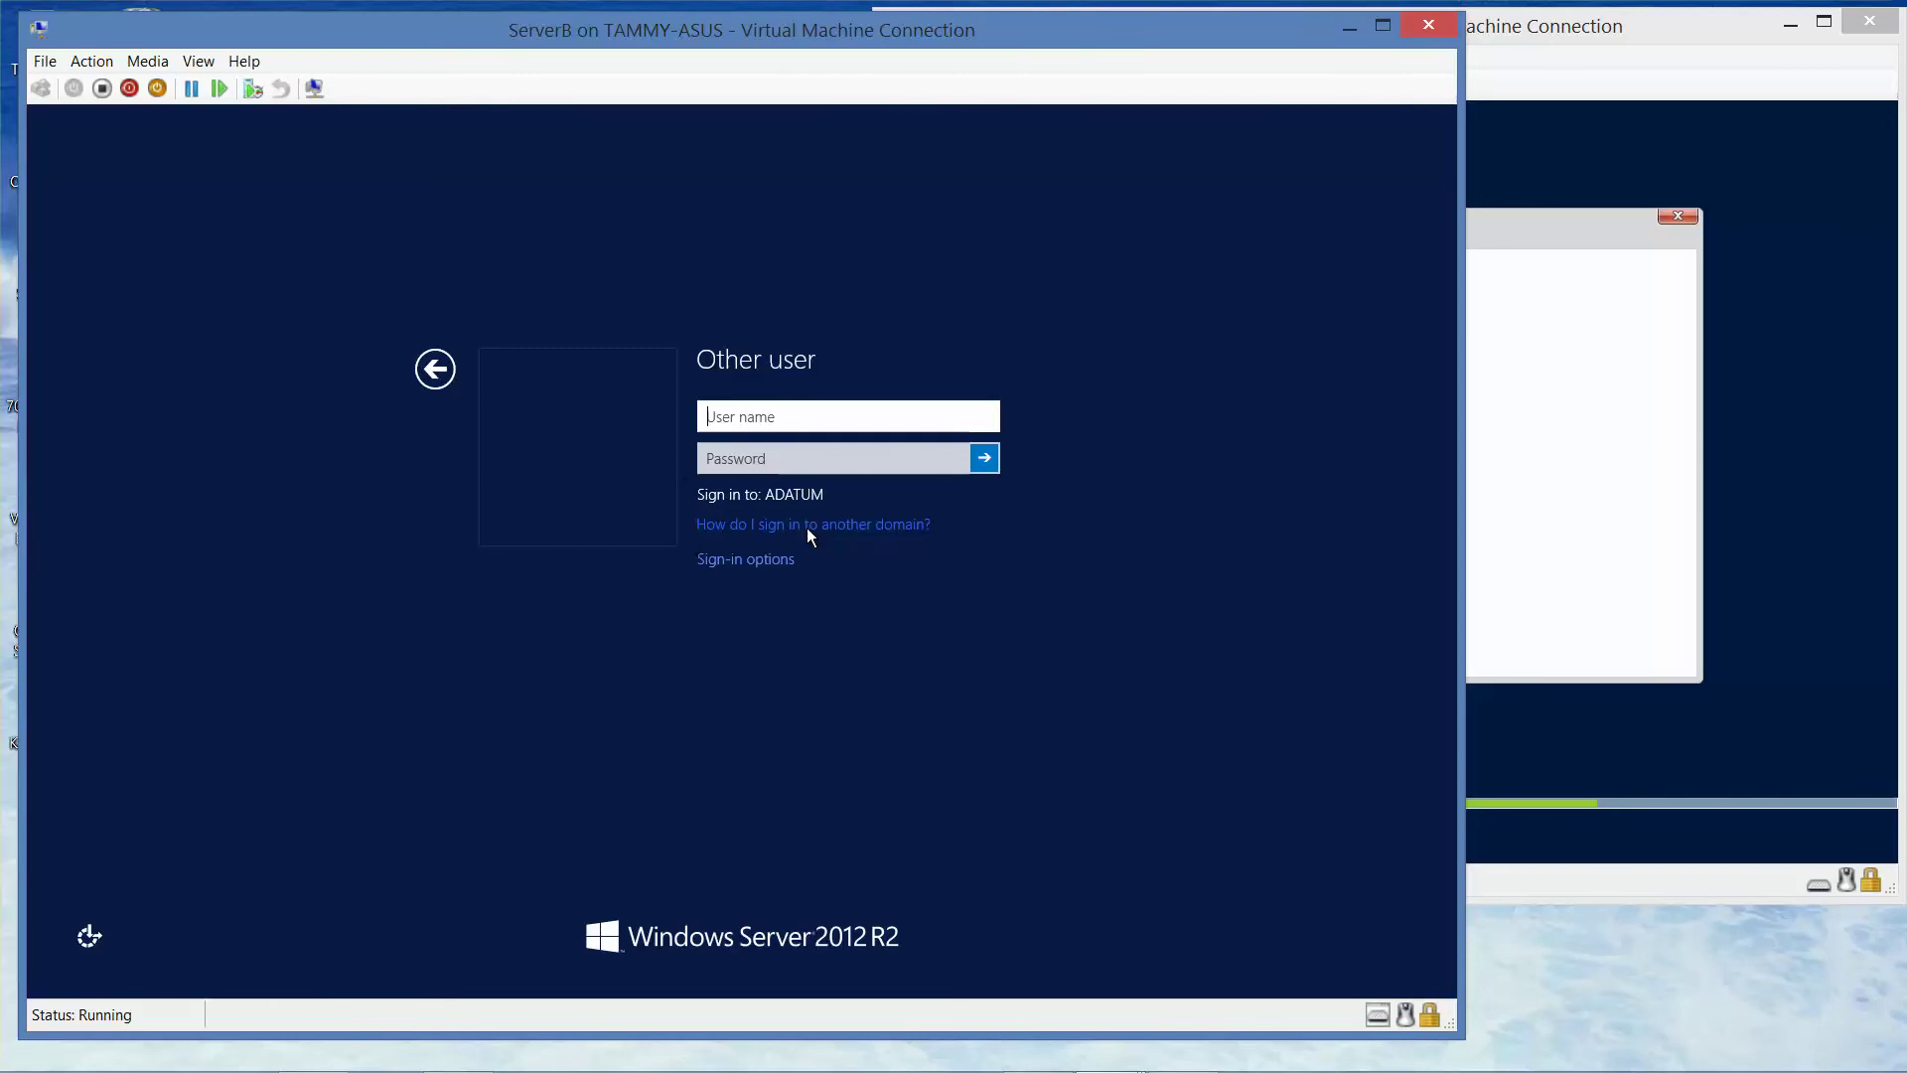
{"action": "type", "text": "adatum\\administrator"}
{"action": "key", "text": "Tab"}
{"action": "type", "text": "Pa$$"}
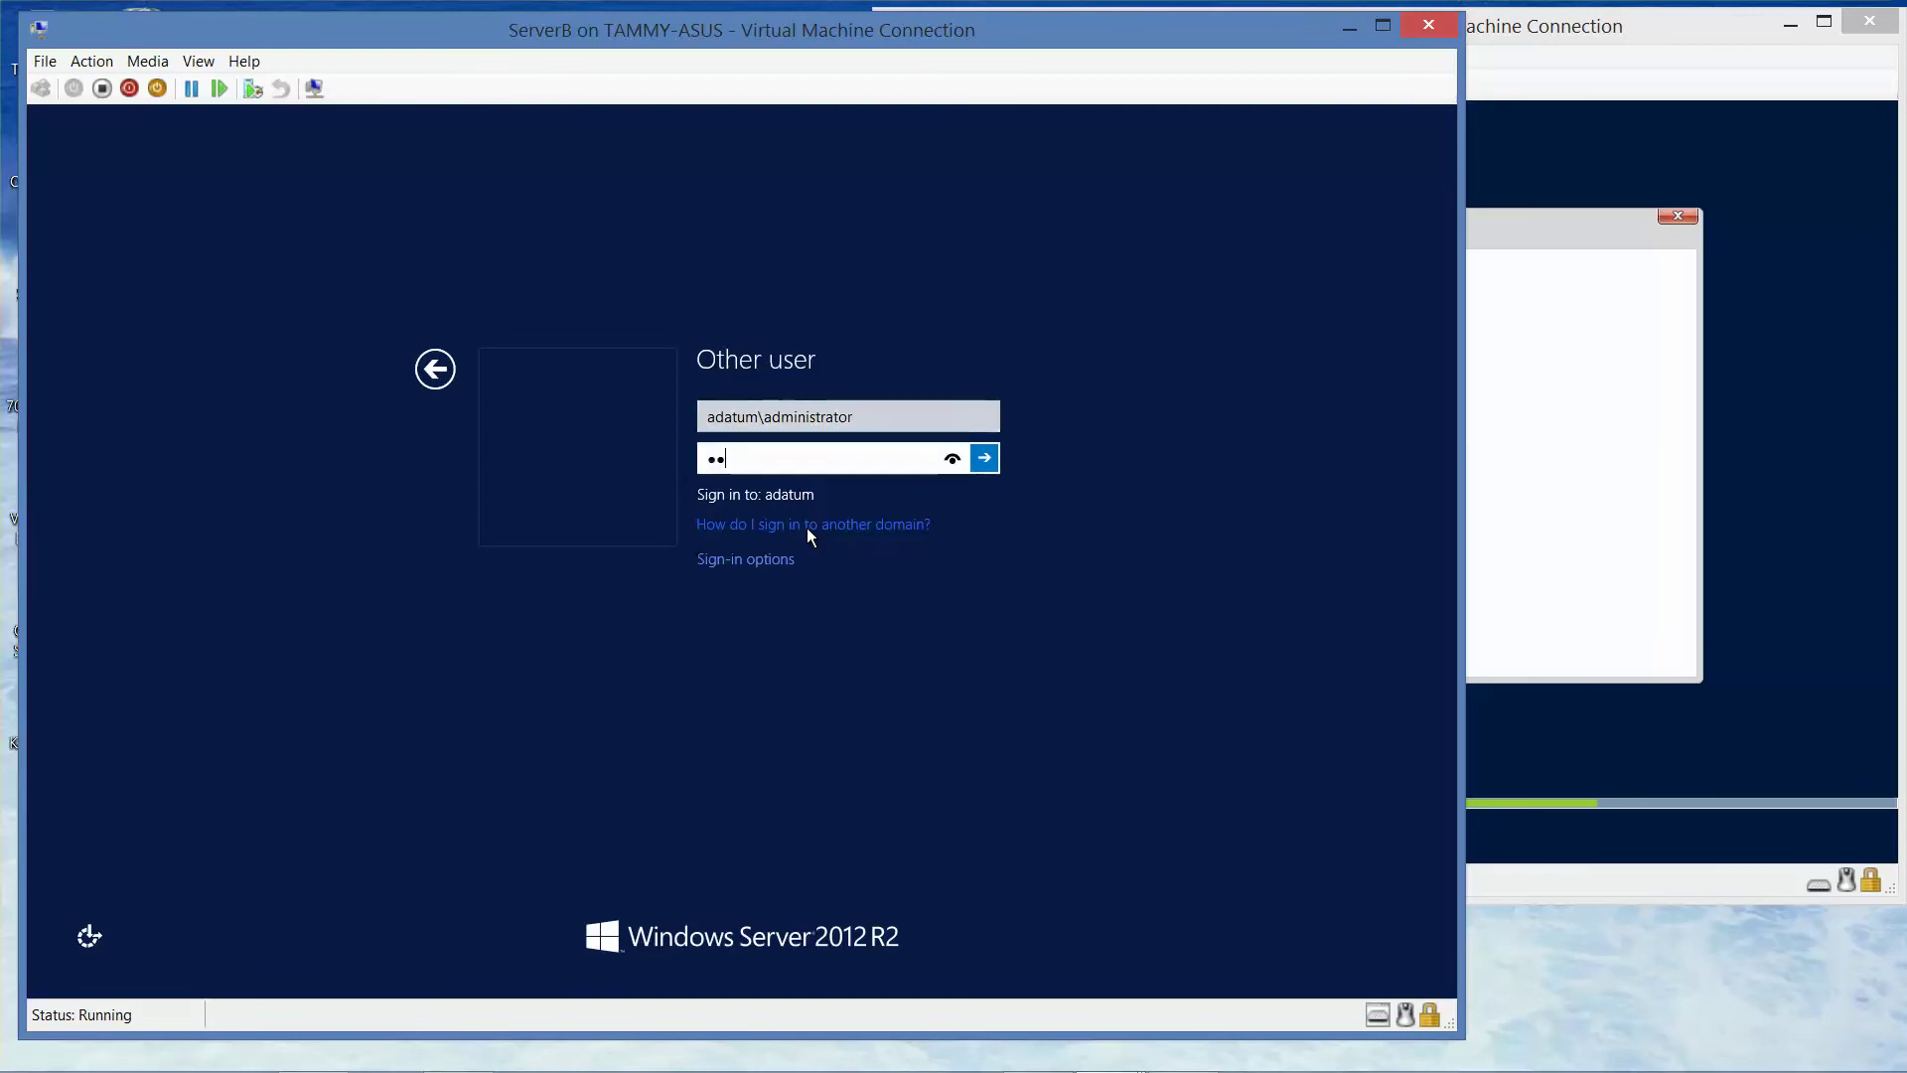
{"action": "type", "text": "w0rd"}
{"action": "key", "text": "Return"}
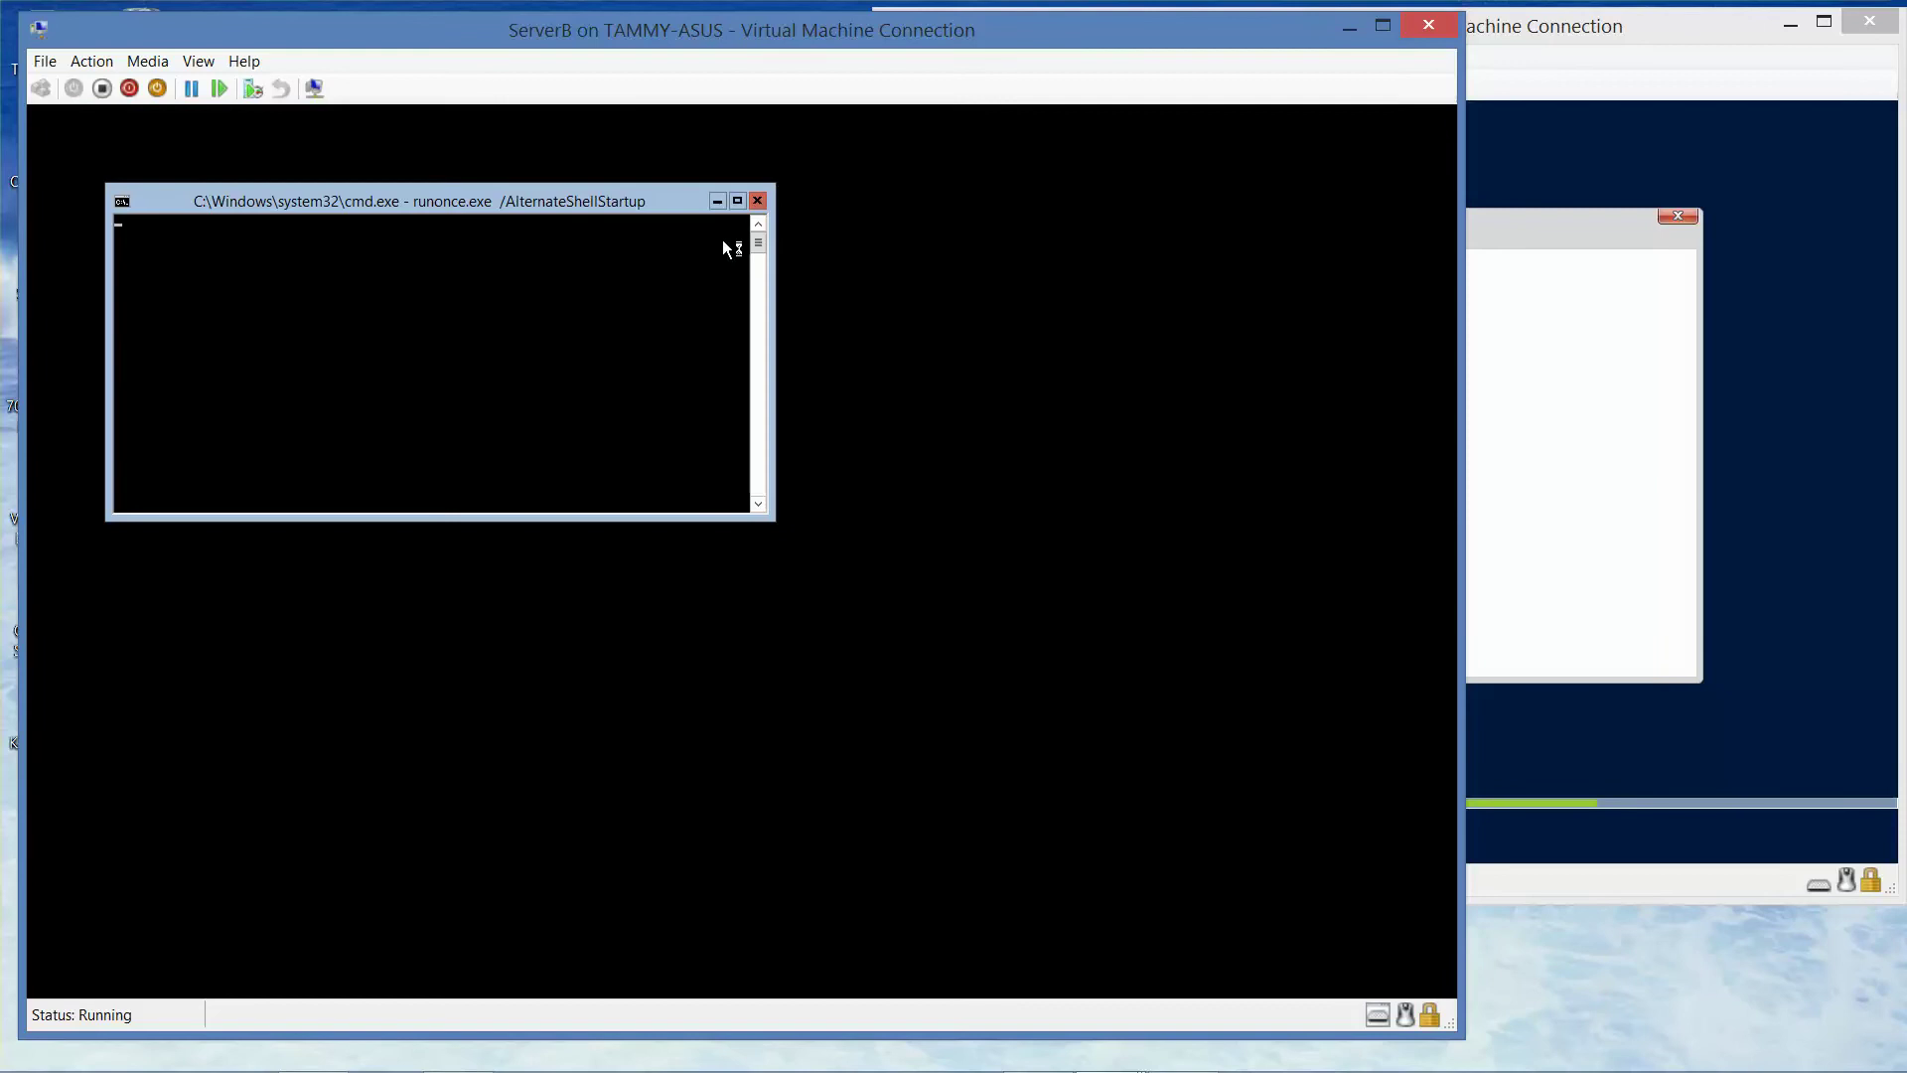
- Set the Command Prompt font to Consolas size 28 in its Properties and reposition the window
{"action": "left_click_drag", "start_coordinate": [484, 194], "coordinate": [704, 192]}
{"action": "right_click", "coordinate": [703, 196]}
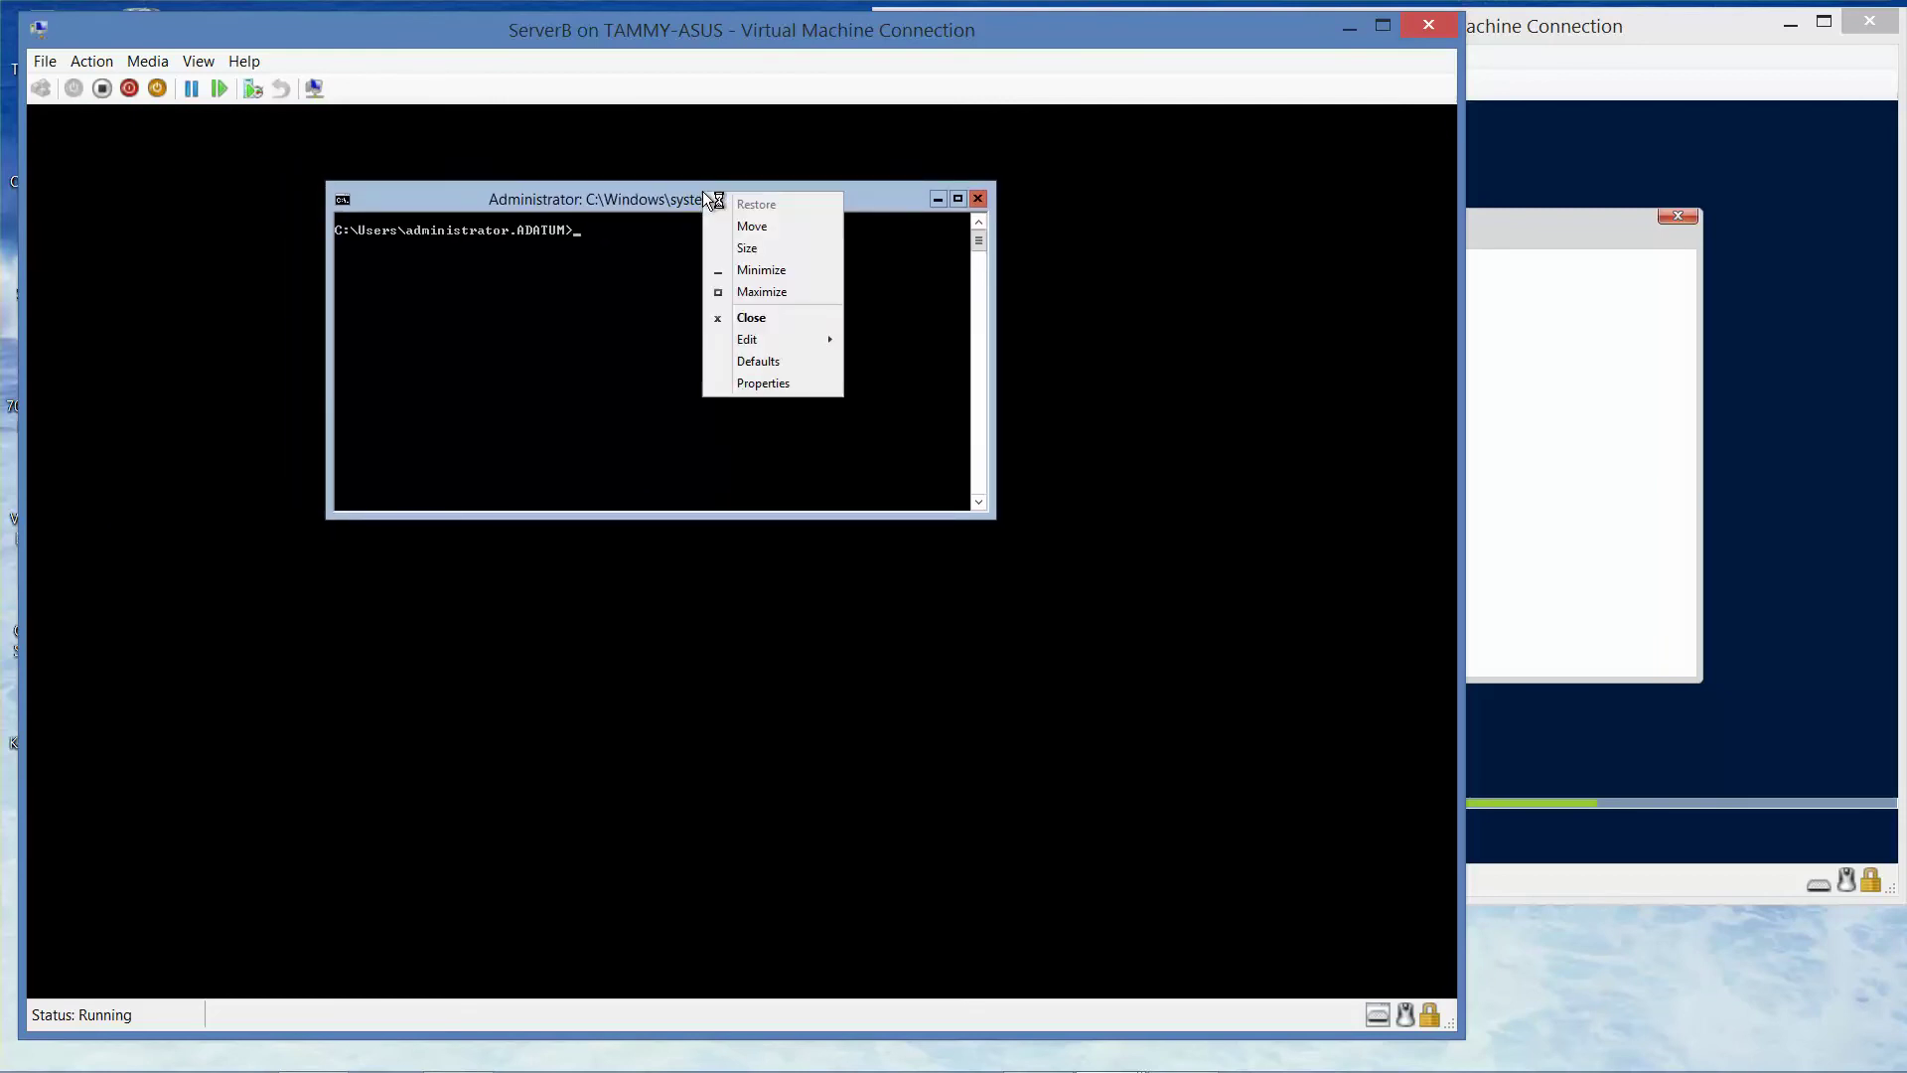
{"action": "left_click", "coordinate": [766, 387]}
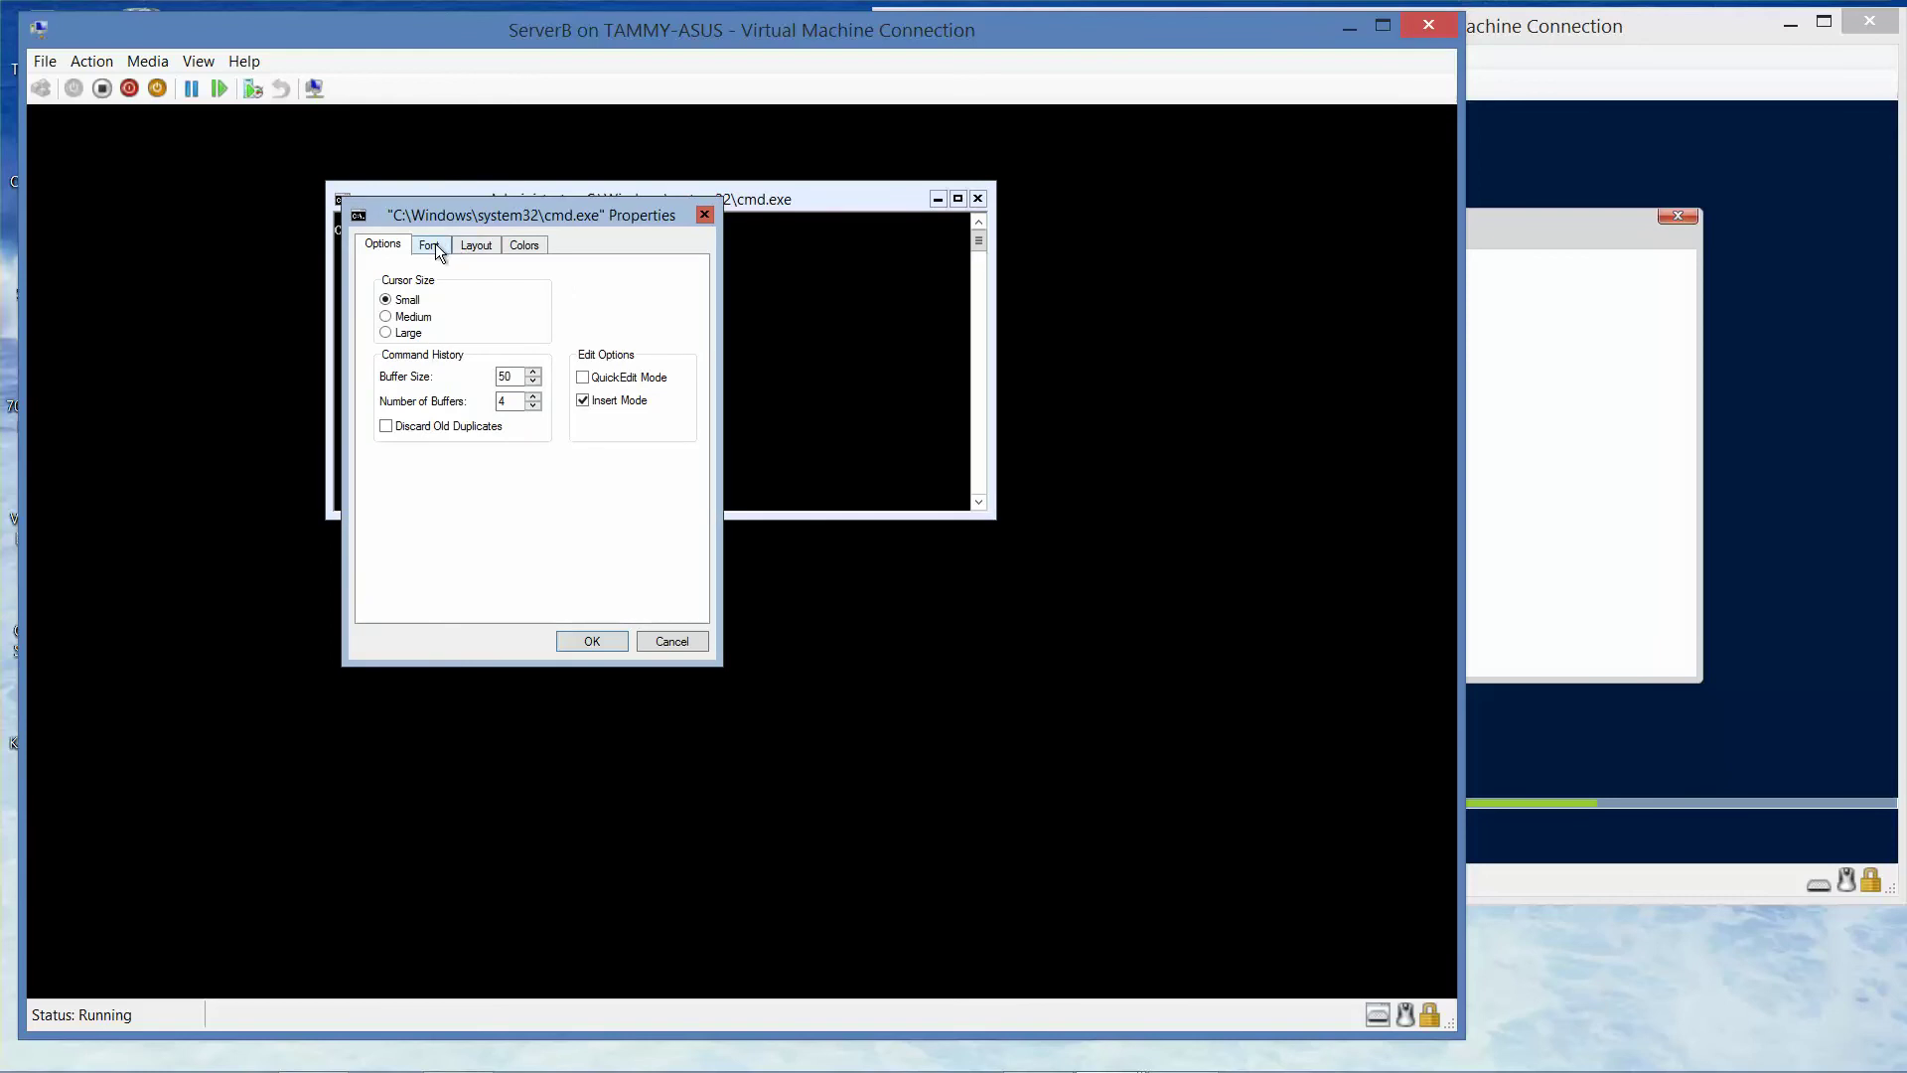
{"action": "left_click", "coordinate": [435, 243]}
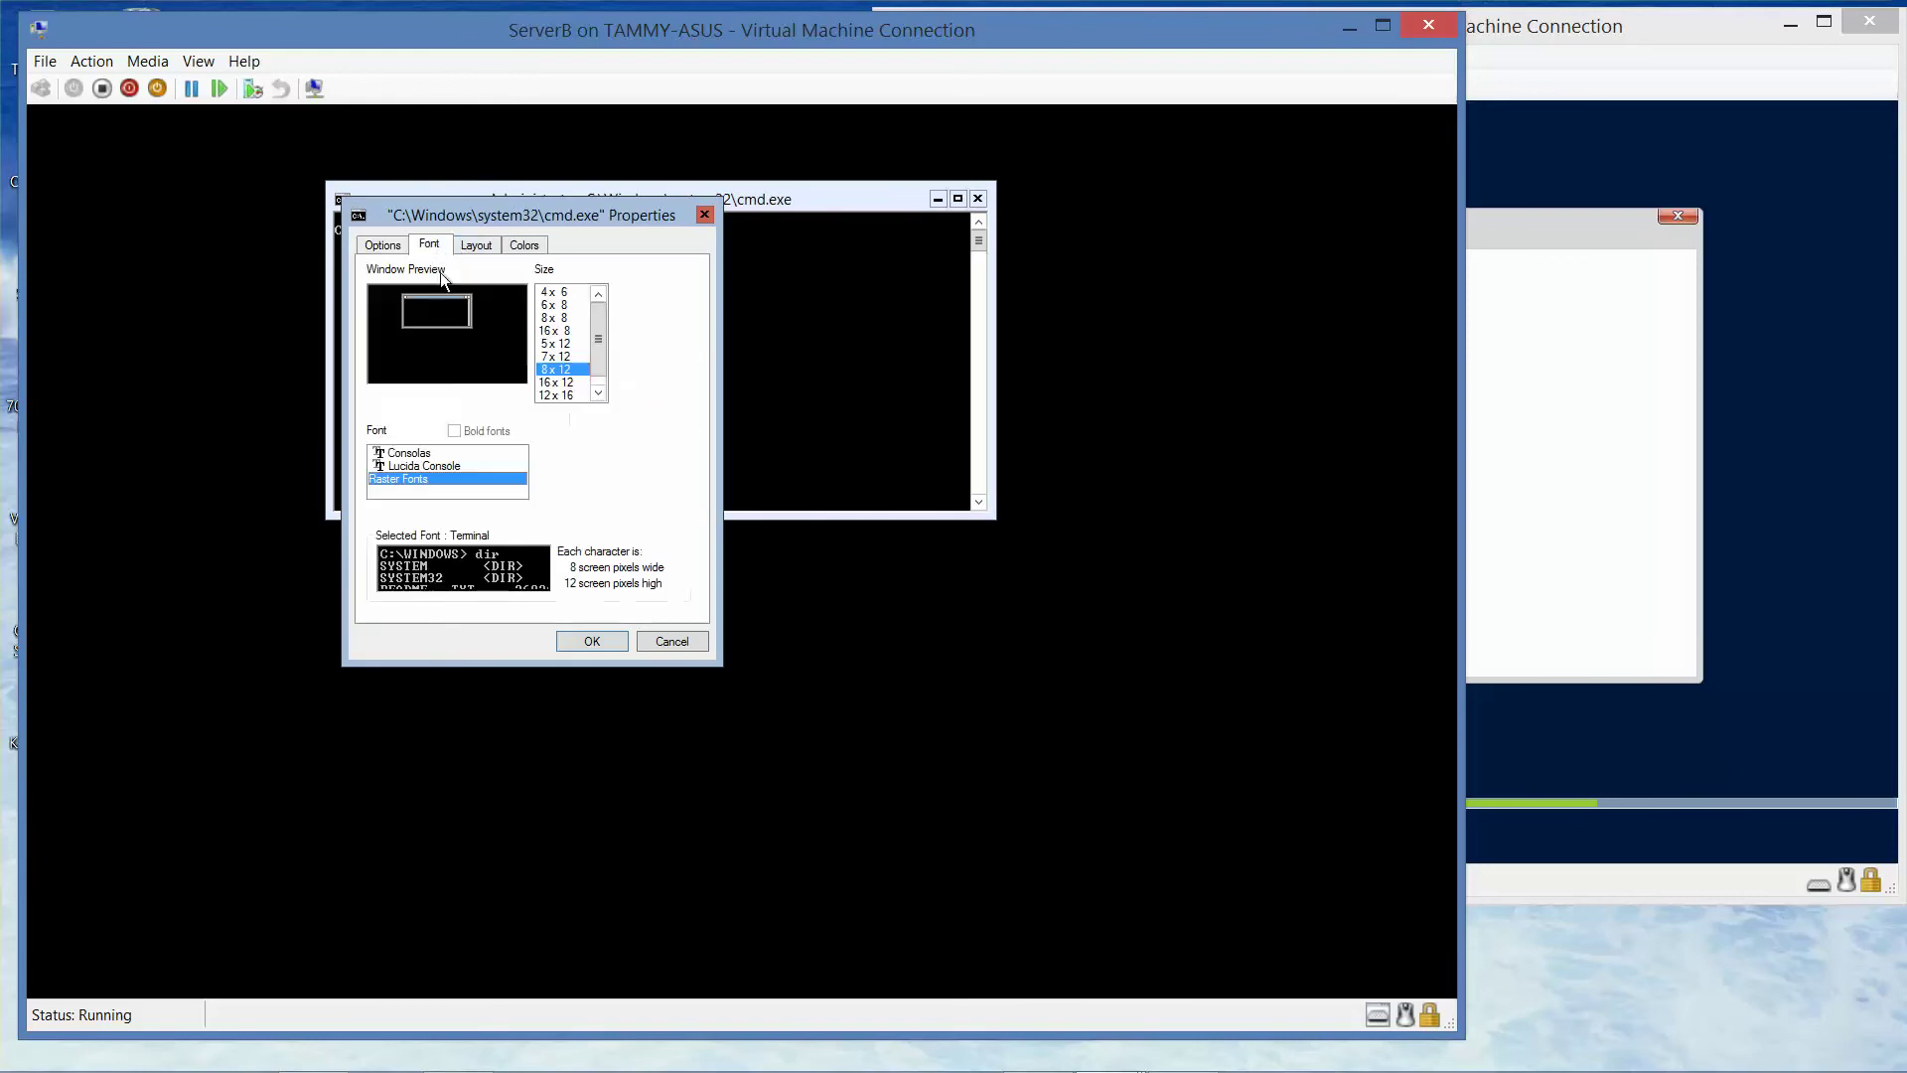
{"action": "left_click", "coordinate": [437, 454]}
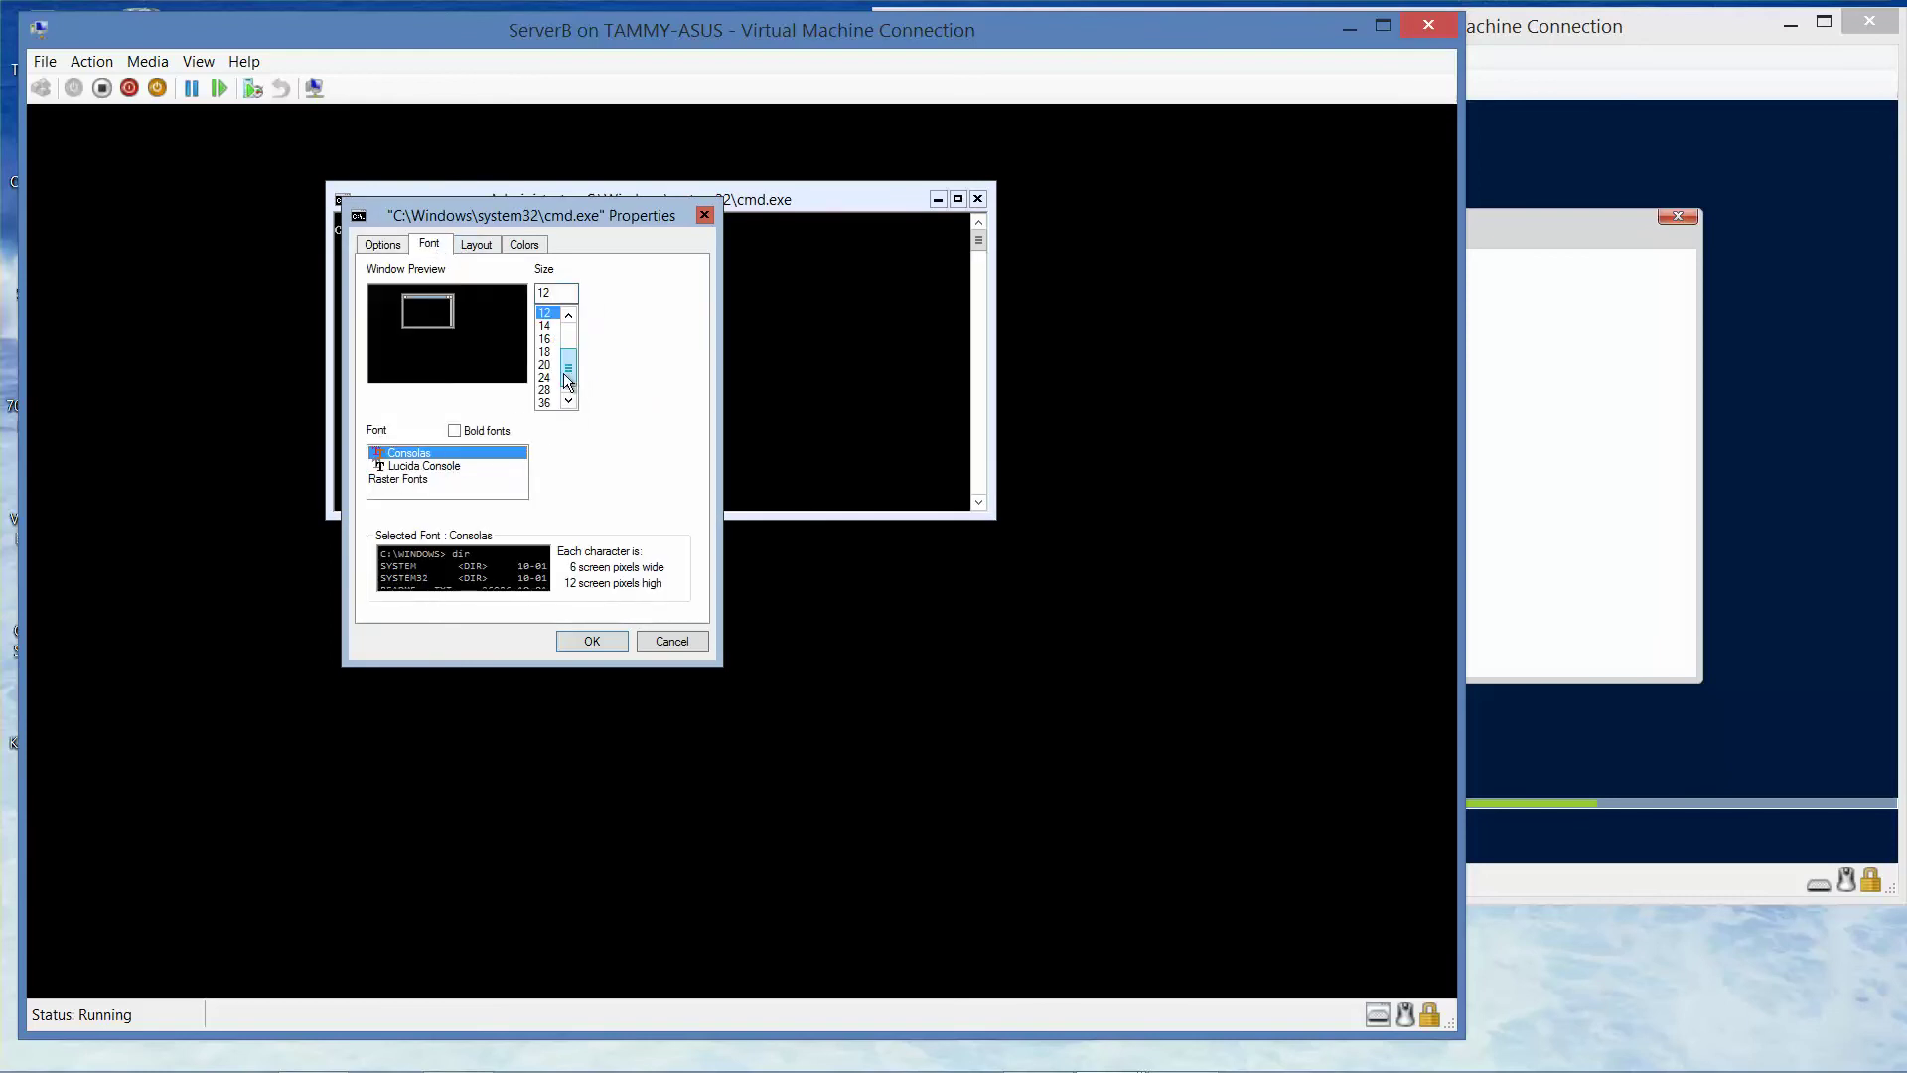
{"action": "left_click", "coordinate": [546, 390]}
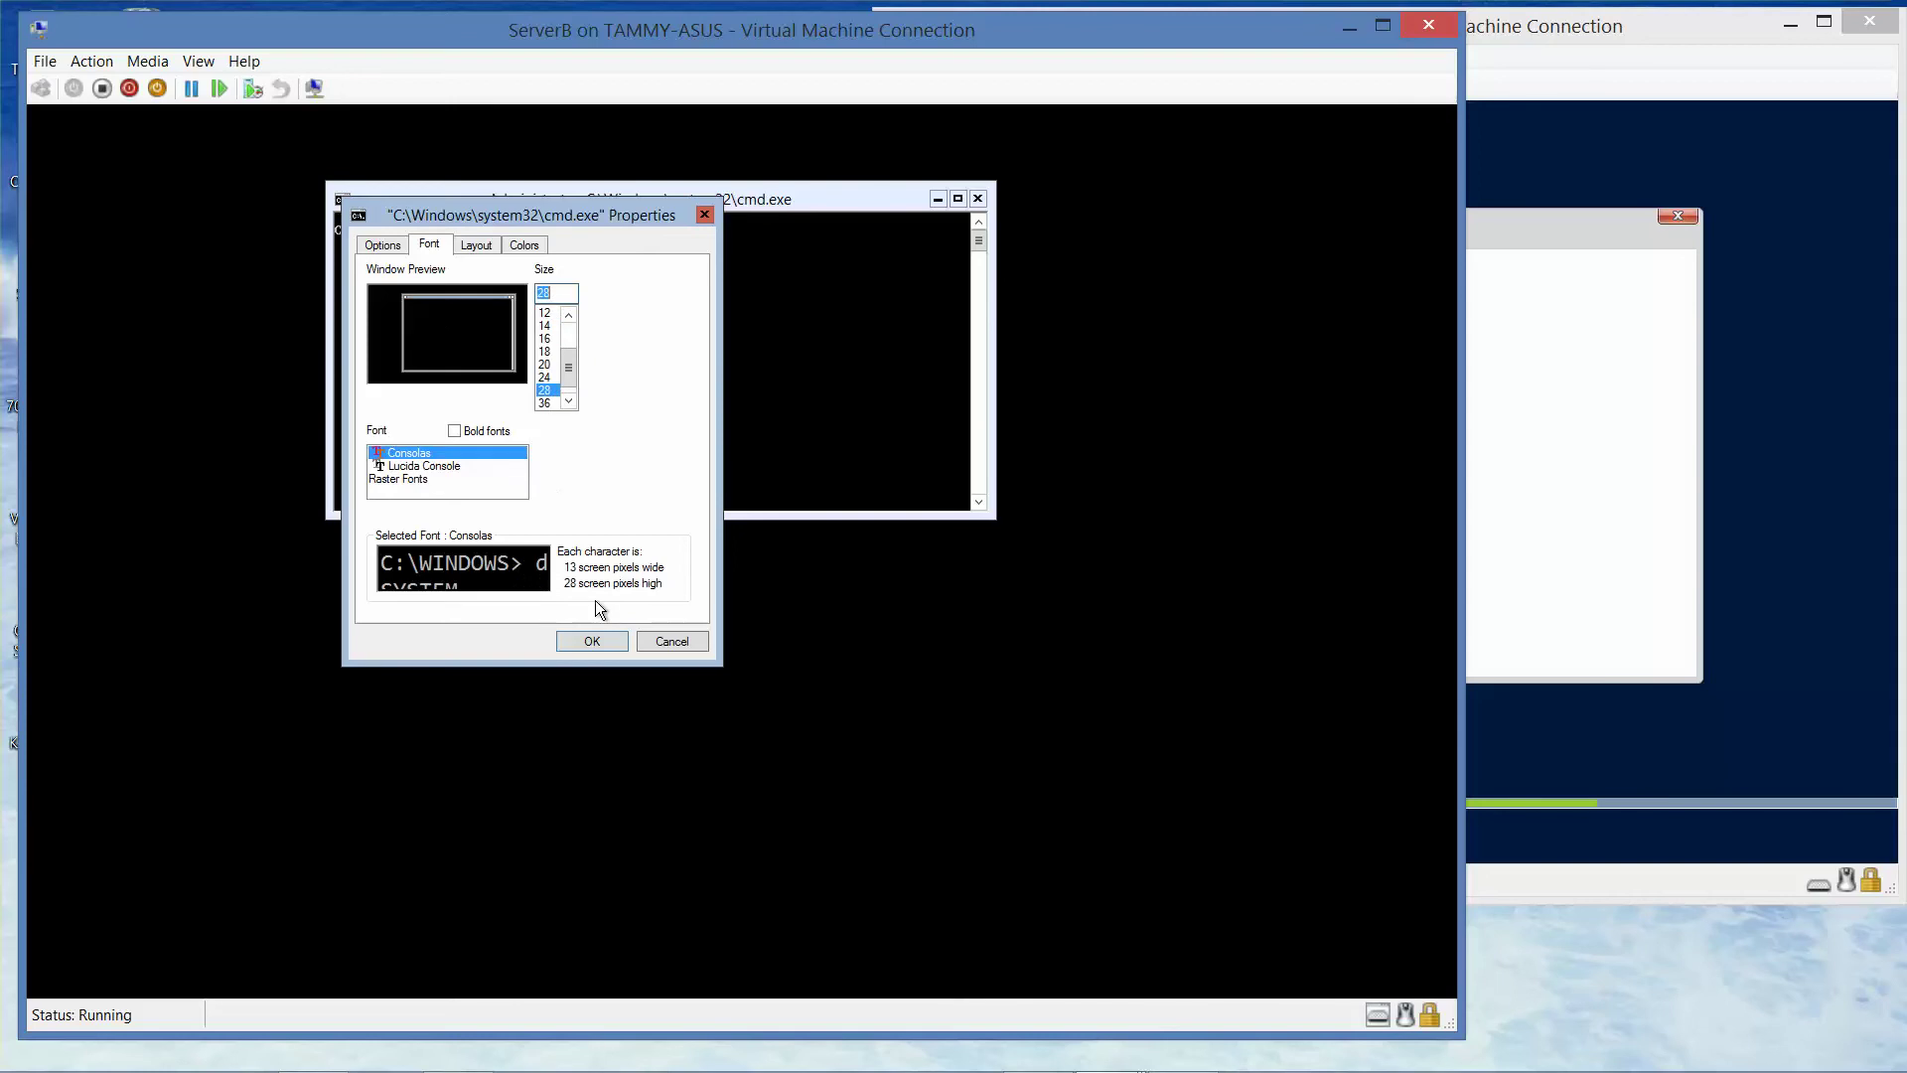
{"action": "left_click", "coordinate": [598, 638]}
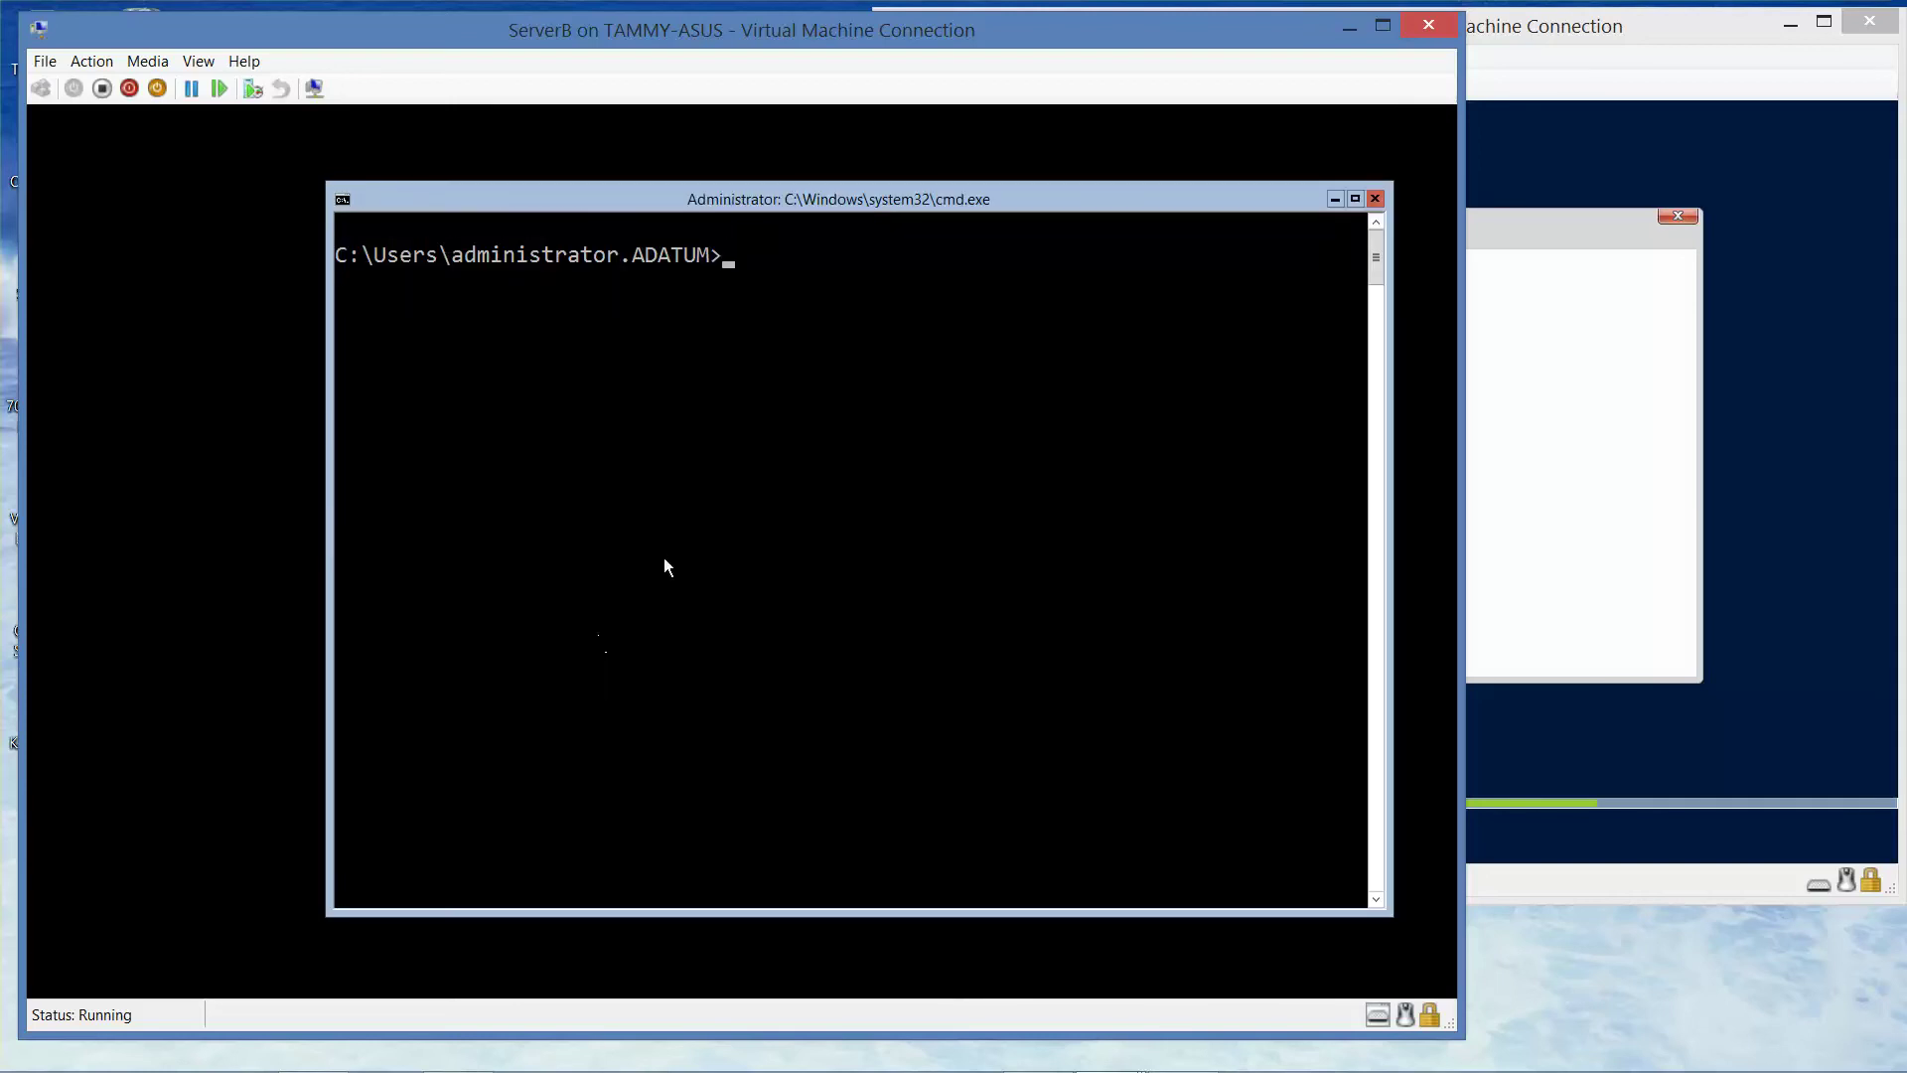
{"action": "left_click_drag", "start_coordinate": [948, 209], "coordinate": [842, 189]}
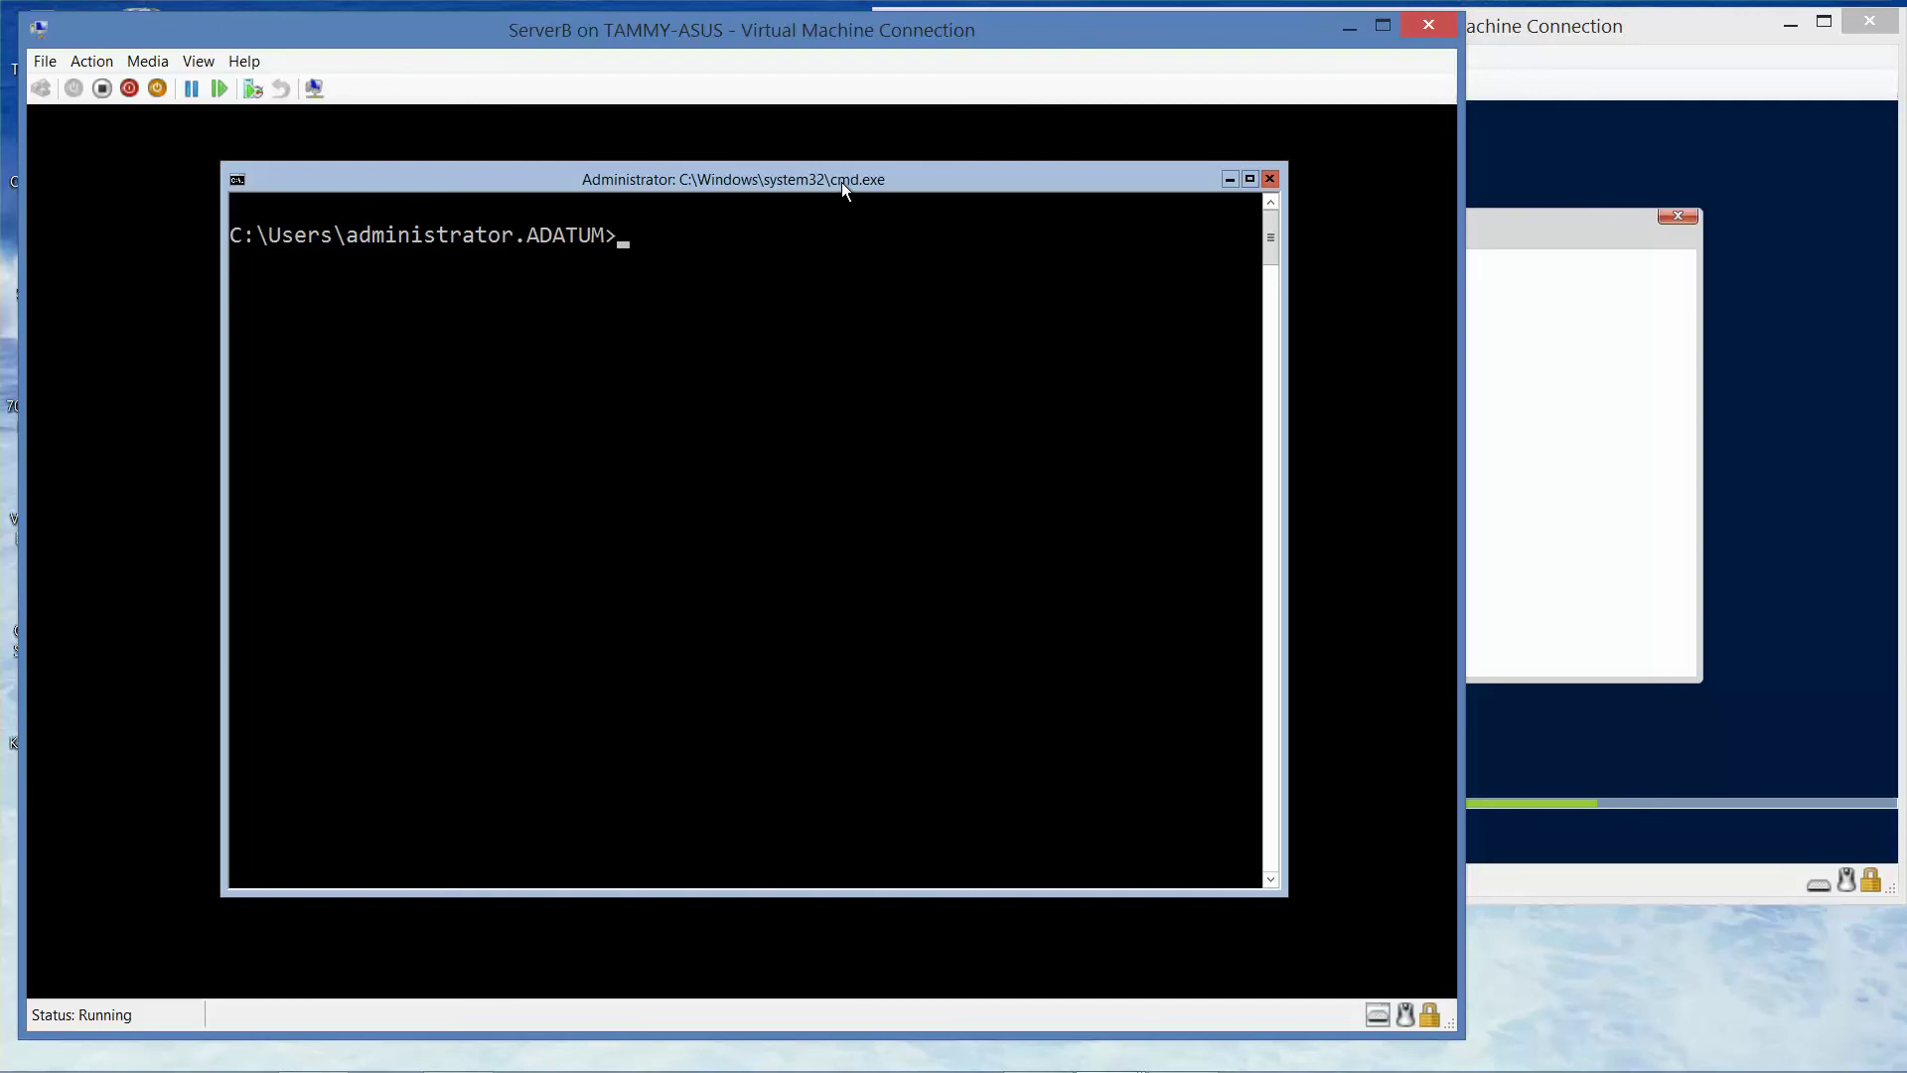
- Run uninstall-windowsfeature -name windows-server-backup -remove at the cmd prompt
{"action": "type", "text": "uninstall-winters"}
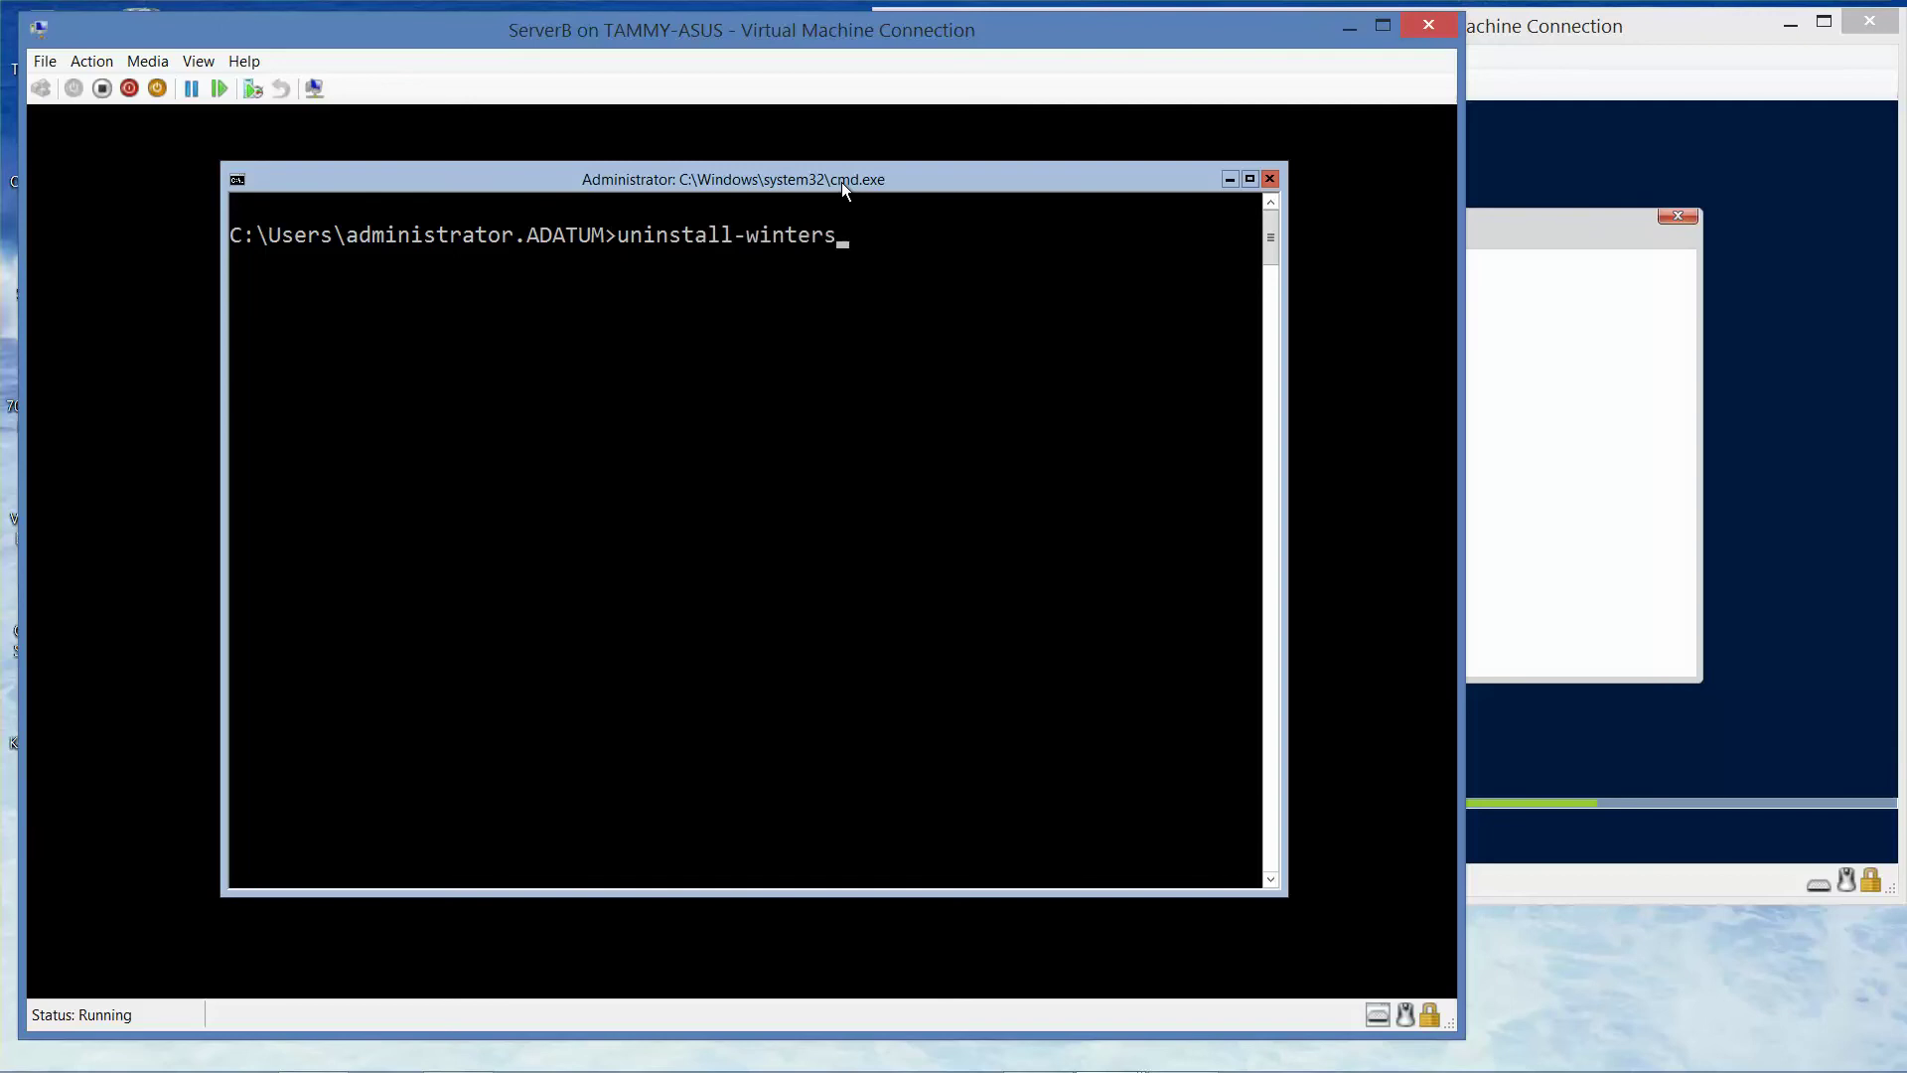
{"action": "key", "text": "BackSpace"}
{"action": "key", "text": "BackSpace"}
{"action": "key", "text": "BackSpace"}
{"action": "key", "text": "BackSpace"}
{"action": "key", "text": "BackSpace"}
{"action": "type", "text": "ndowsfeature -name "}
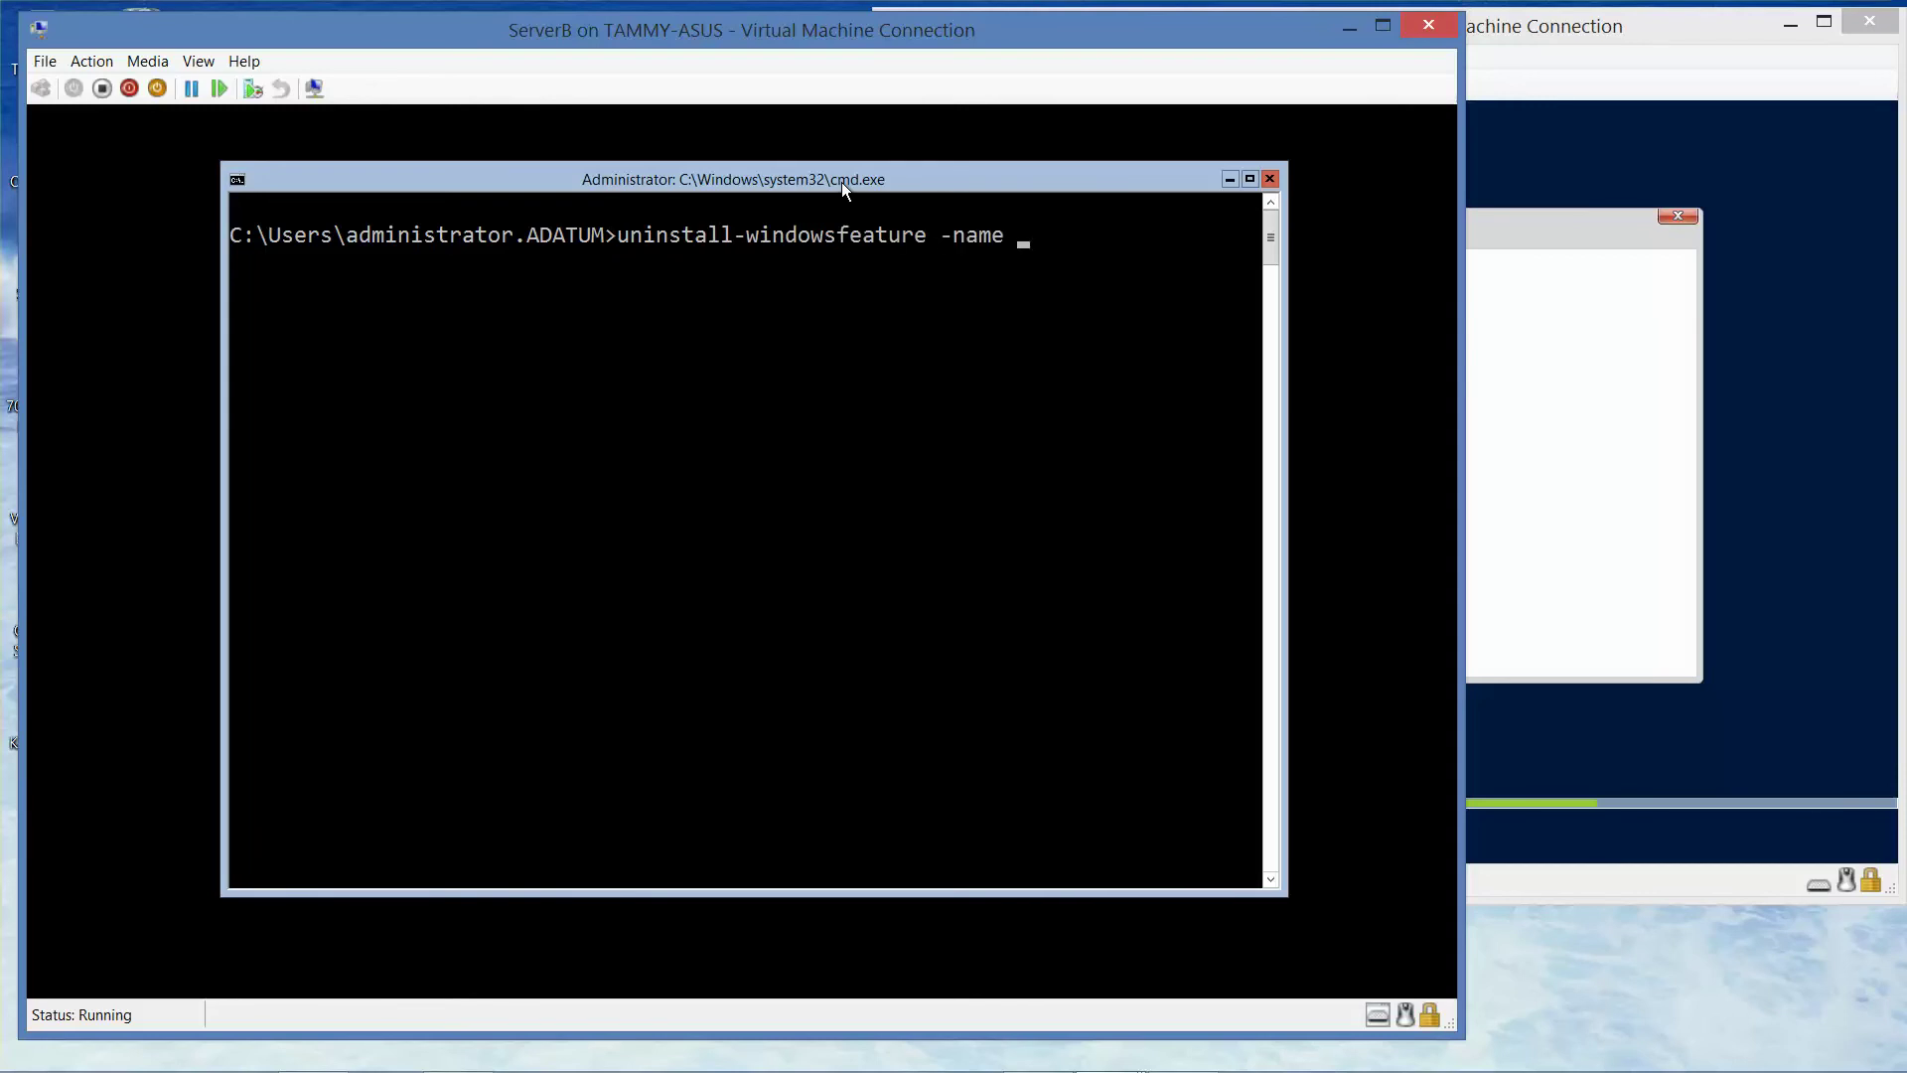
{"action": "type", "text": "windows-server-"}
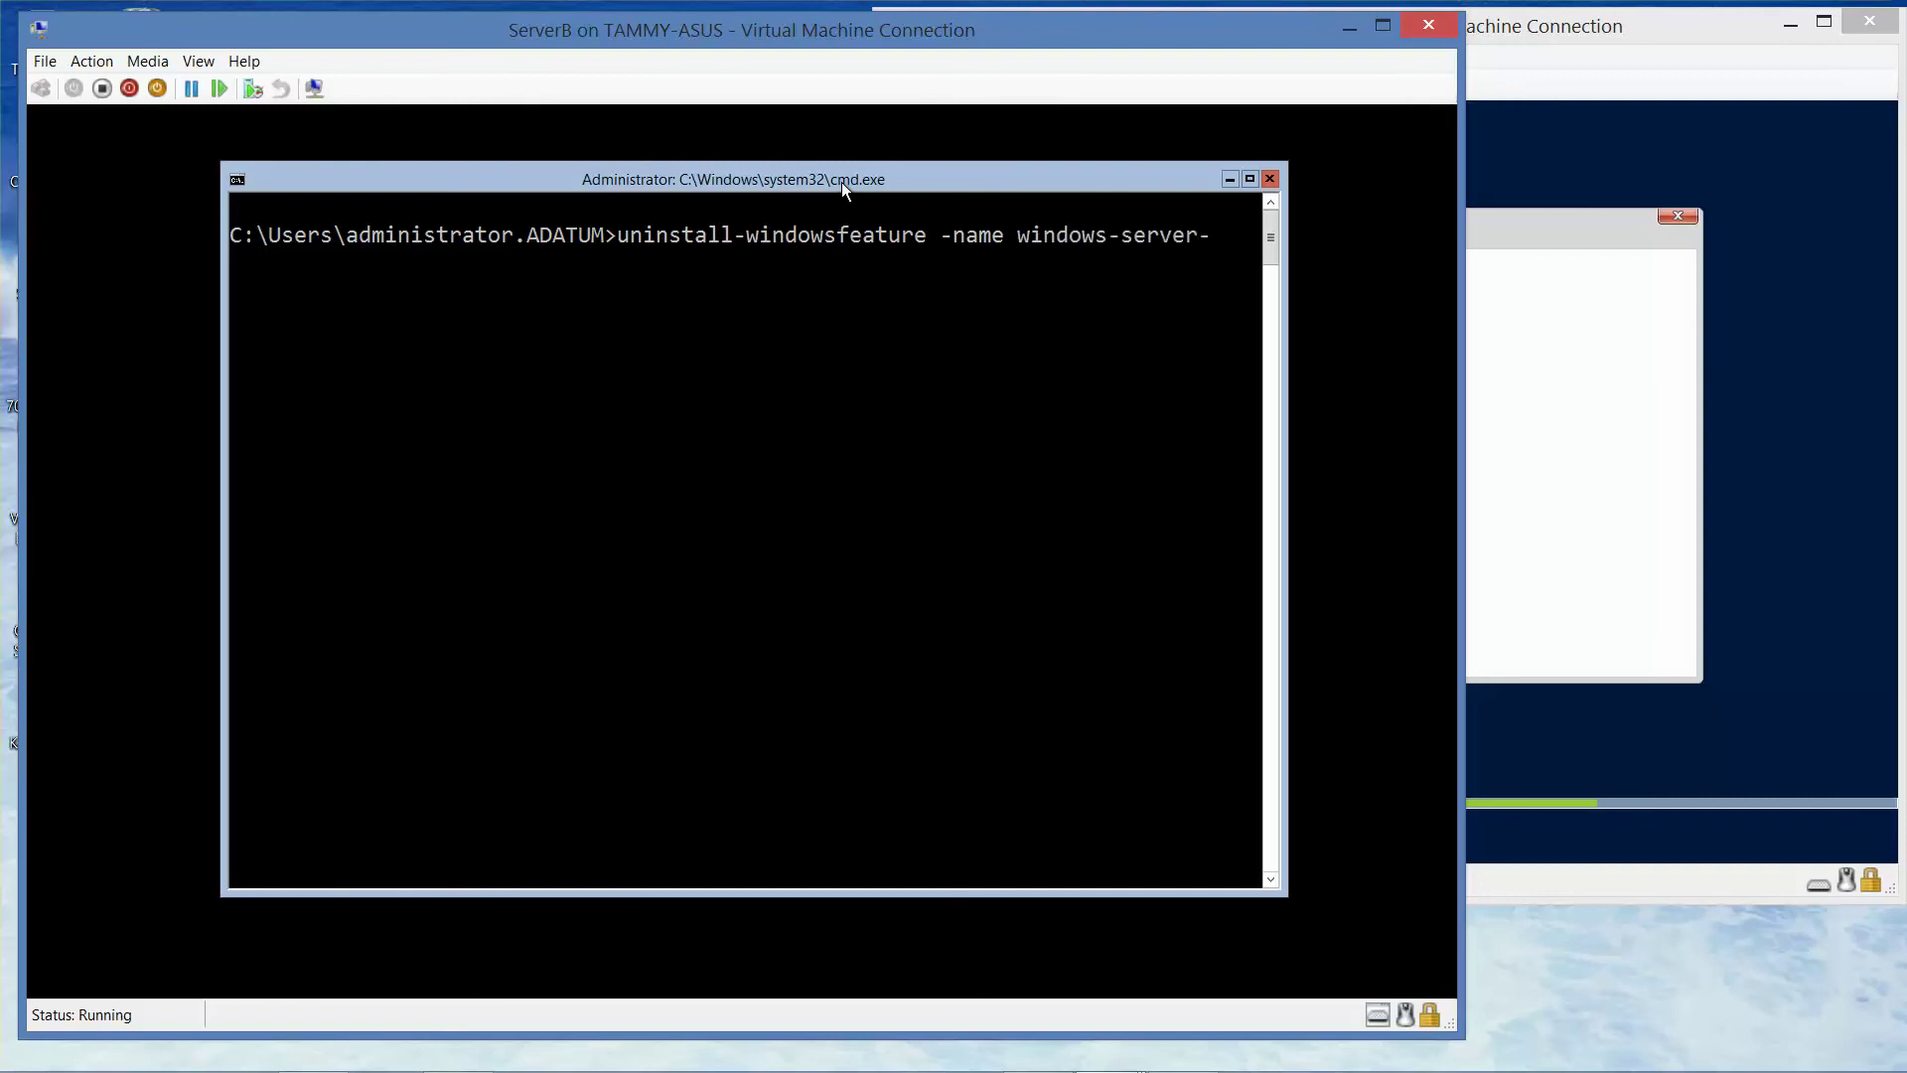
{"action": "type", "text": "backup -remove"}
{"action": "key", "text": "Return"}
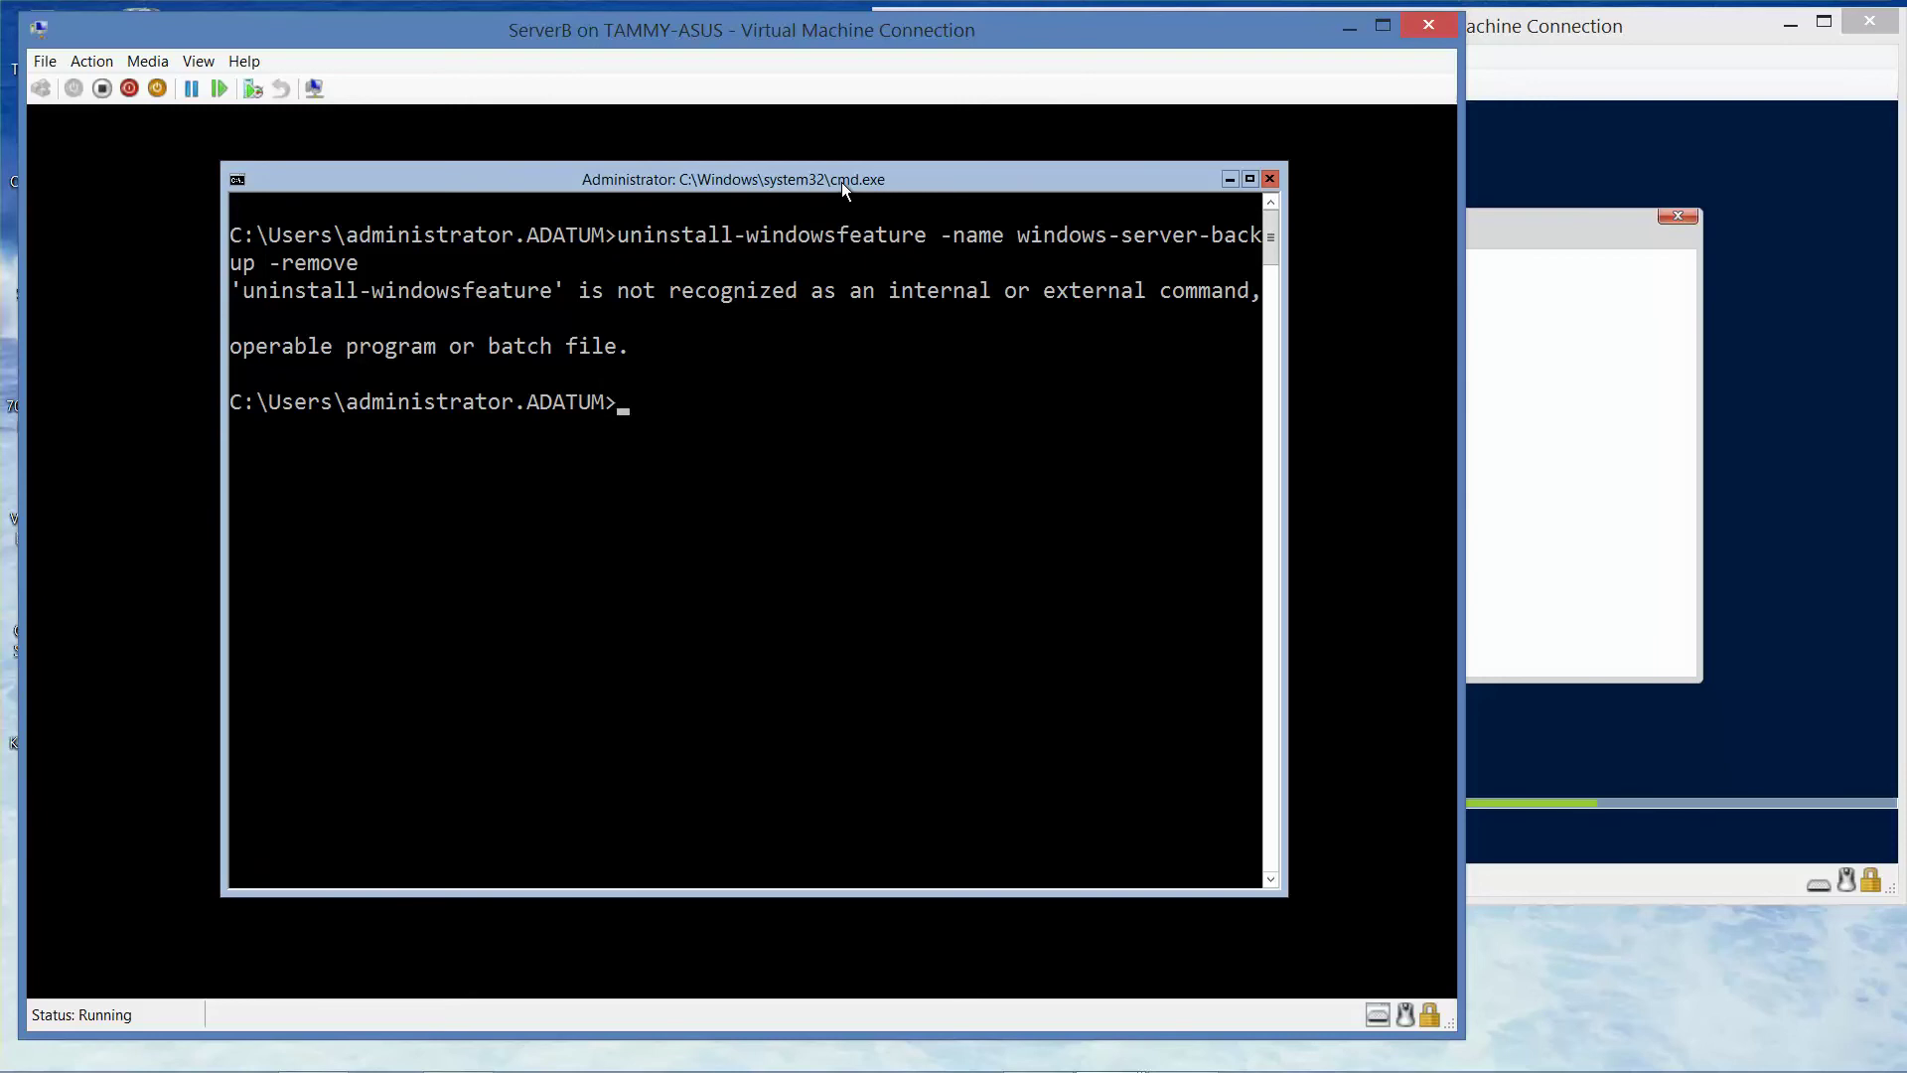
- Rerun an edited version of the uninstall command, then recall it and trim it back to 'uninstall'
{"action": "key", "text": "Up"}
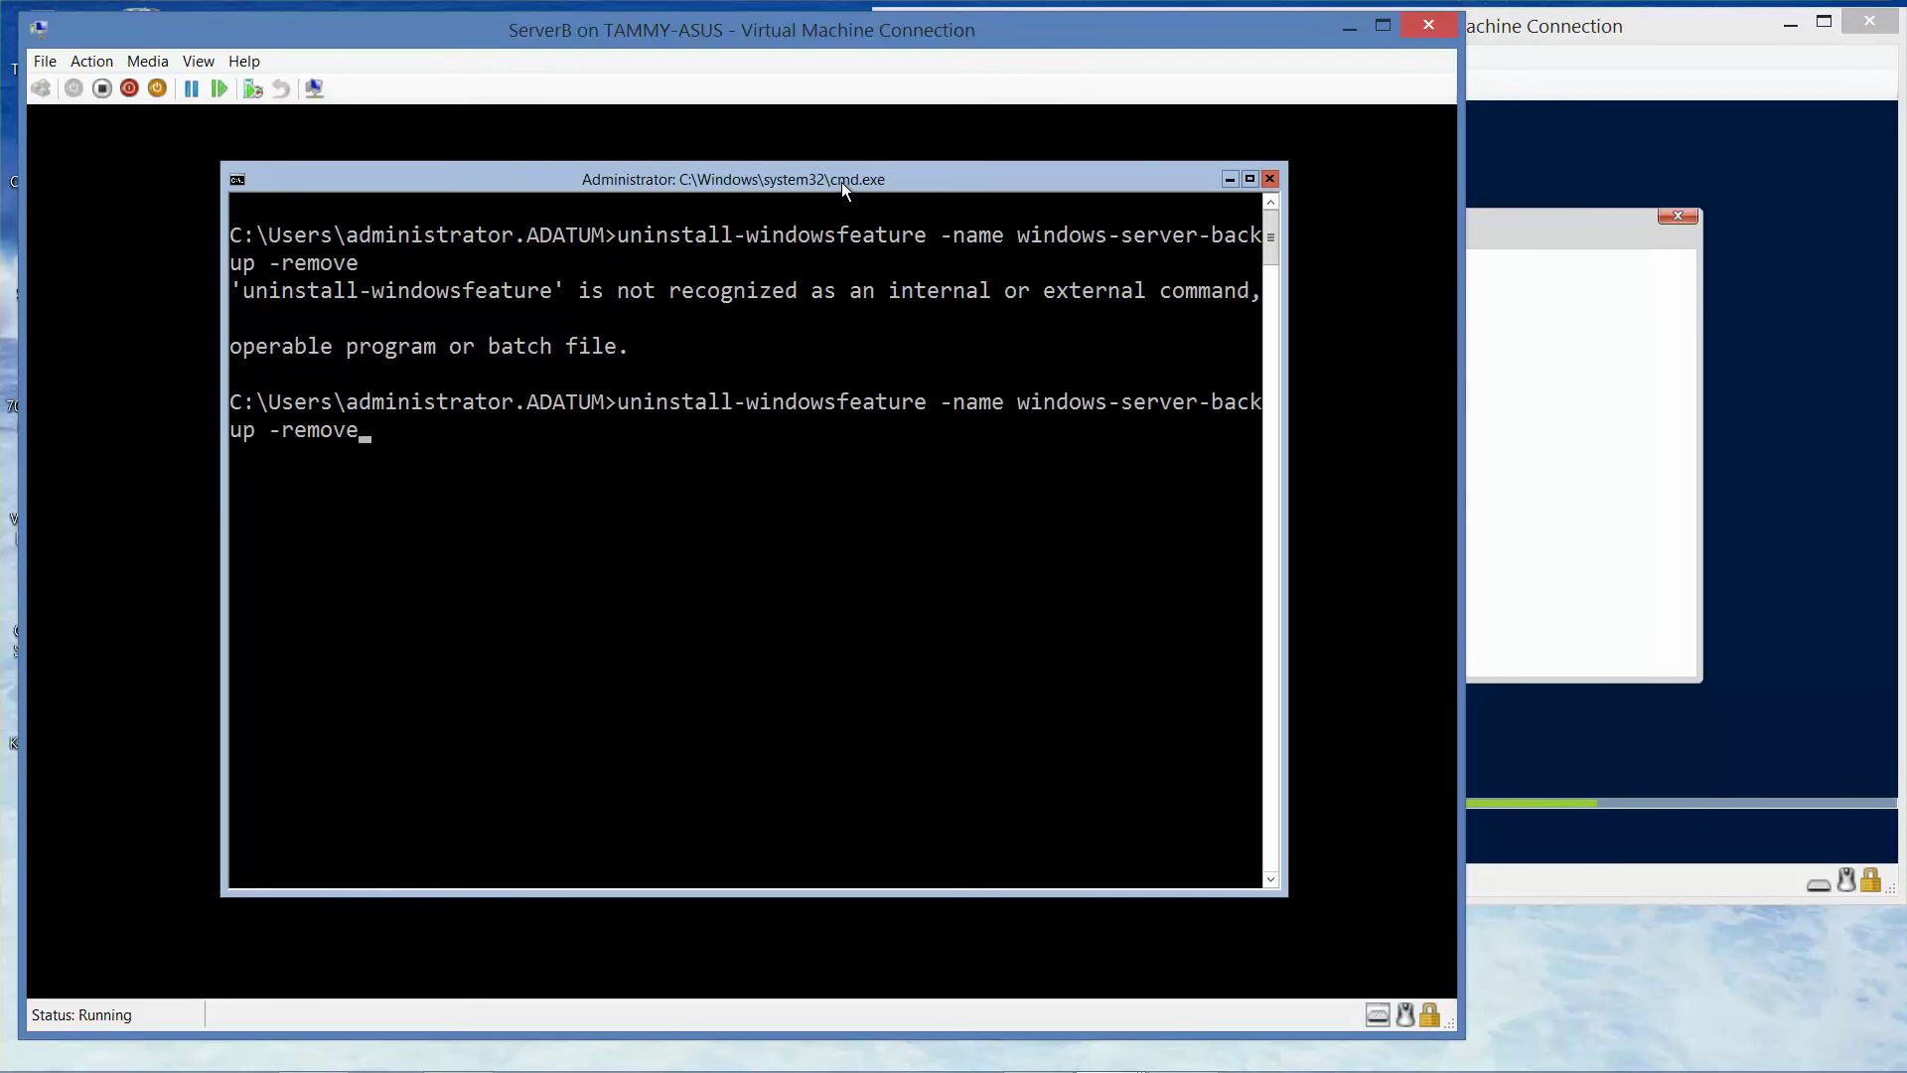
{"action": "key", "text": "Left"}
{"action": "key", "text": "Left"}
{"action": "key", "text": "Left"}
{"action": "key", "text": "Left"}
{"action": "key", "text": "Left"}
{"action": "key", "text": "Left"}
{"action": "key", "text": "Left"}
{"action": "key", "text": "Left"}
{"action": "key", "text": "Left"}
{"action": "key", "text": "Left"}
{"action": "key", "text": "Left"}
{"action": "key", "text": "Left"}
{"action": "key", "text": "Left"}
{"action": "key", "text": "Left"}
{"action": "key", "text": "Left"}
{"action": "key", "text": "Left"}
{"action": "key", "text": "Left"}
{"action": "key", "text": "Left"}
{"action": "key", "text": "Left"}
{"action": "key", "text": "Left"}
{"action": "key", "text": "Left"}
{"action": "key", "text": "Left"}
{"action": "key", "text": "Left"}
{"action": "key", "text": "Left"}
{"action": "key", "text": "Left"}
{"action": "key", "text": "Left"}
{"action": "key", "text": "Left"}
{"action": "key", "text": "Left"}
{"action": "key", "text": "Left"}
{"action": "key", "text": "Left"}
{"action": "key", "text": "Left"}
{"action": "key", "text": "Left"}
{"action": "key", "text": "Left"}
{"action": "key", "text": "Left"}
{"action": "type", "text": ":"}
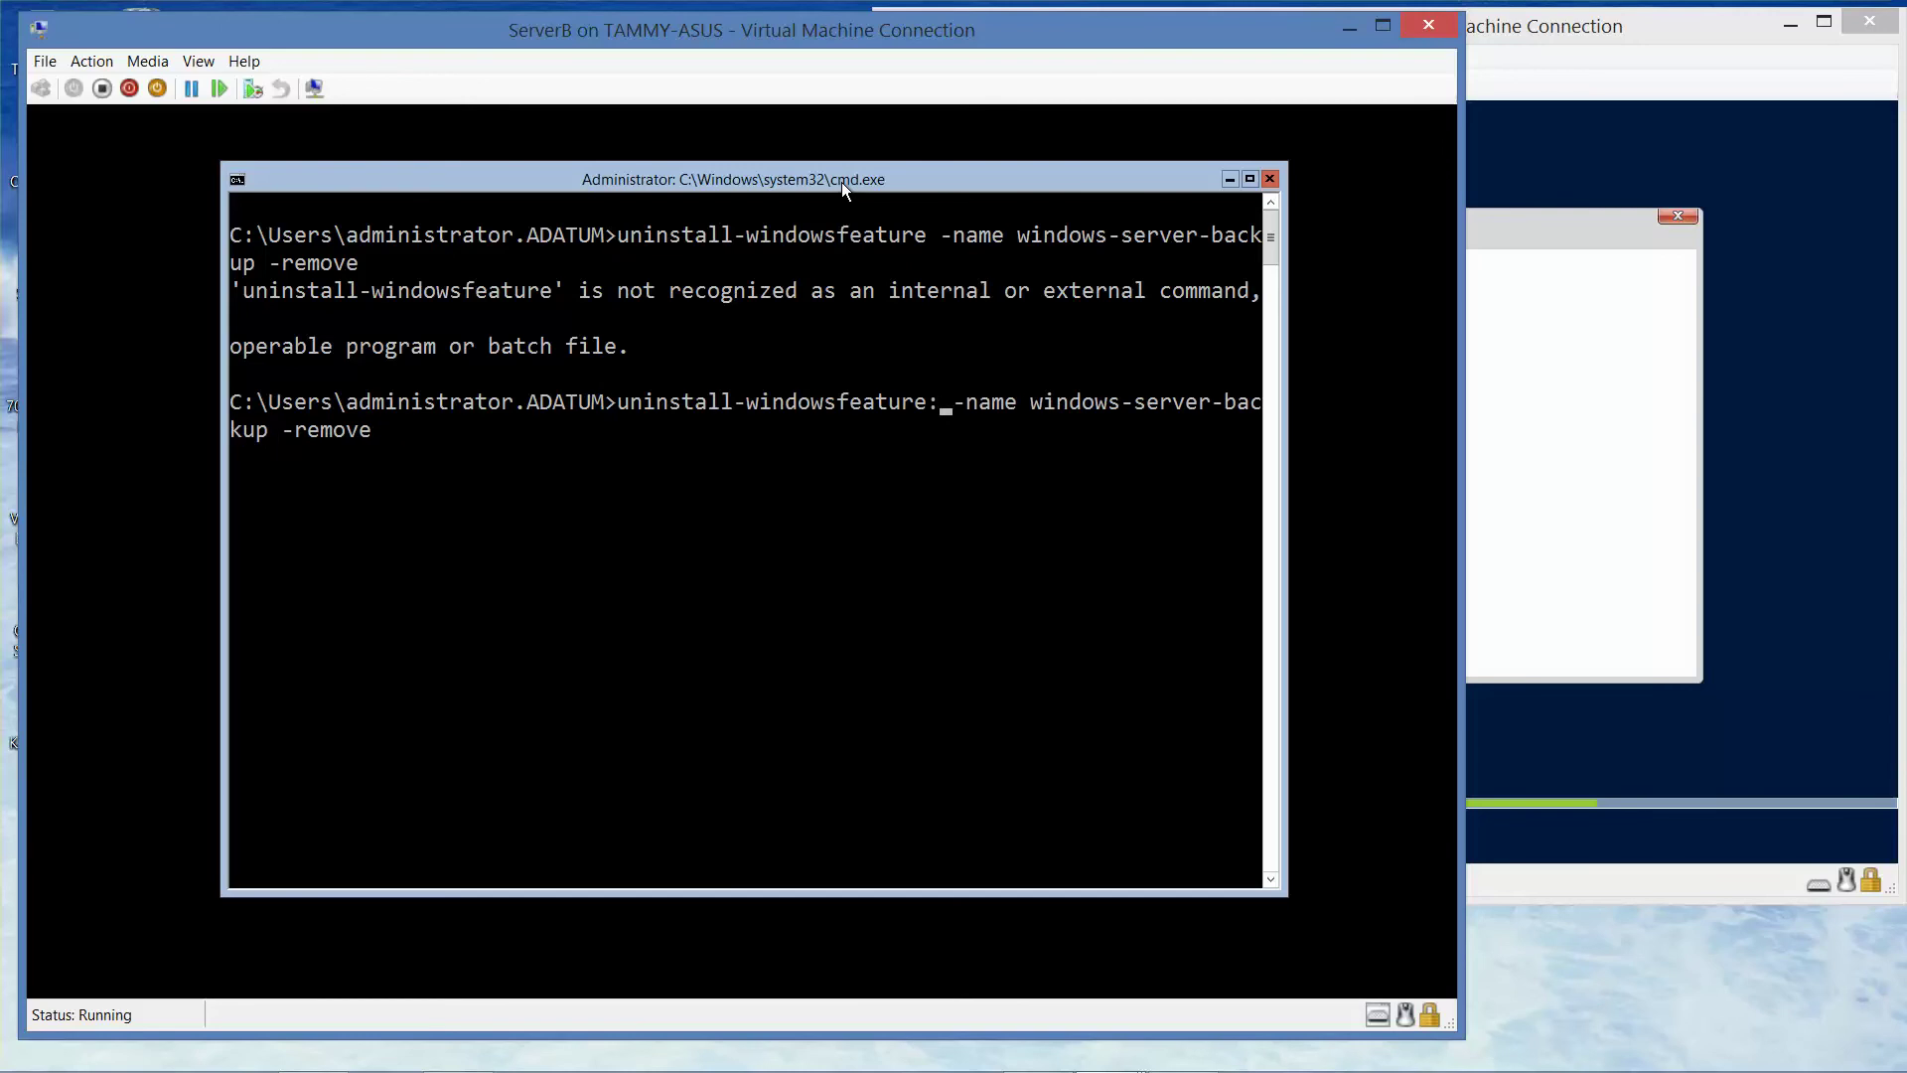
{"action": "key", "text": "Return"}
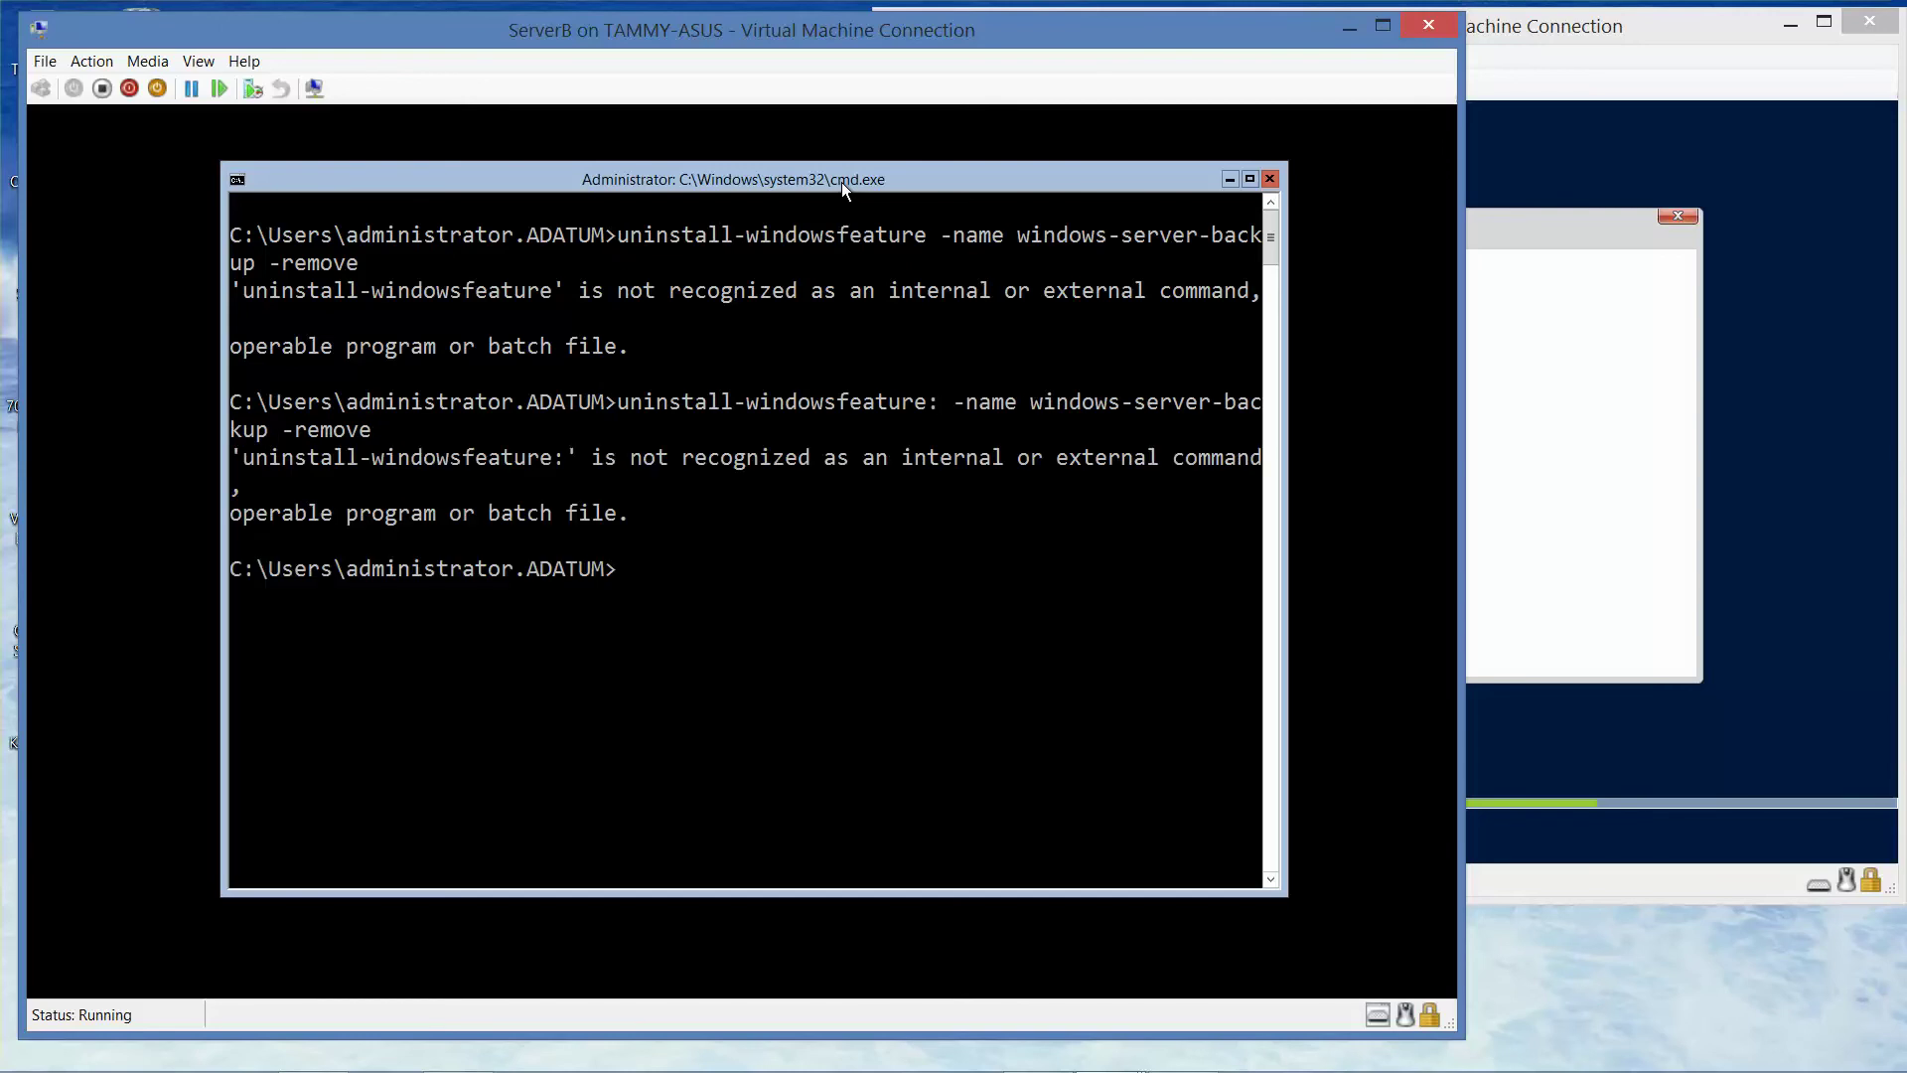
{"action": "key", "text": "Up"}
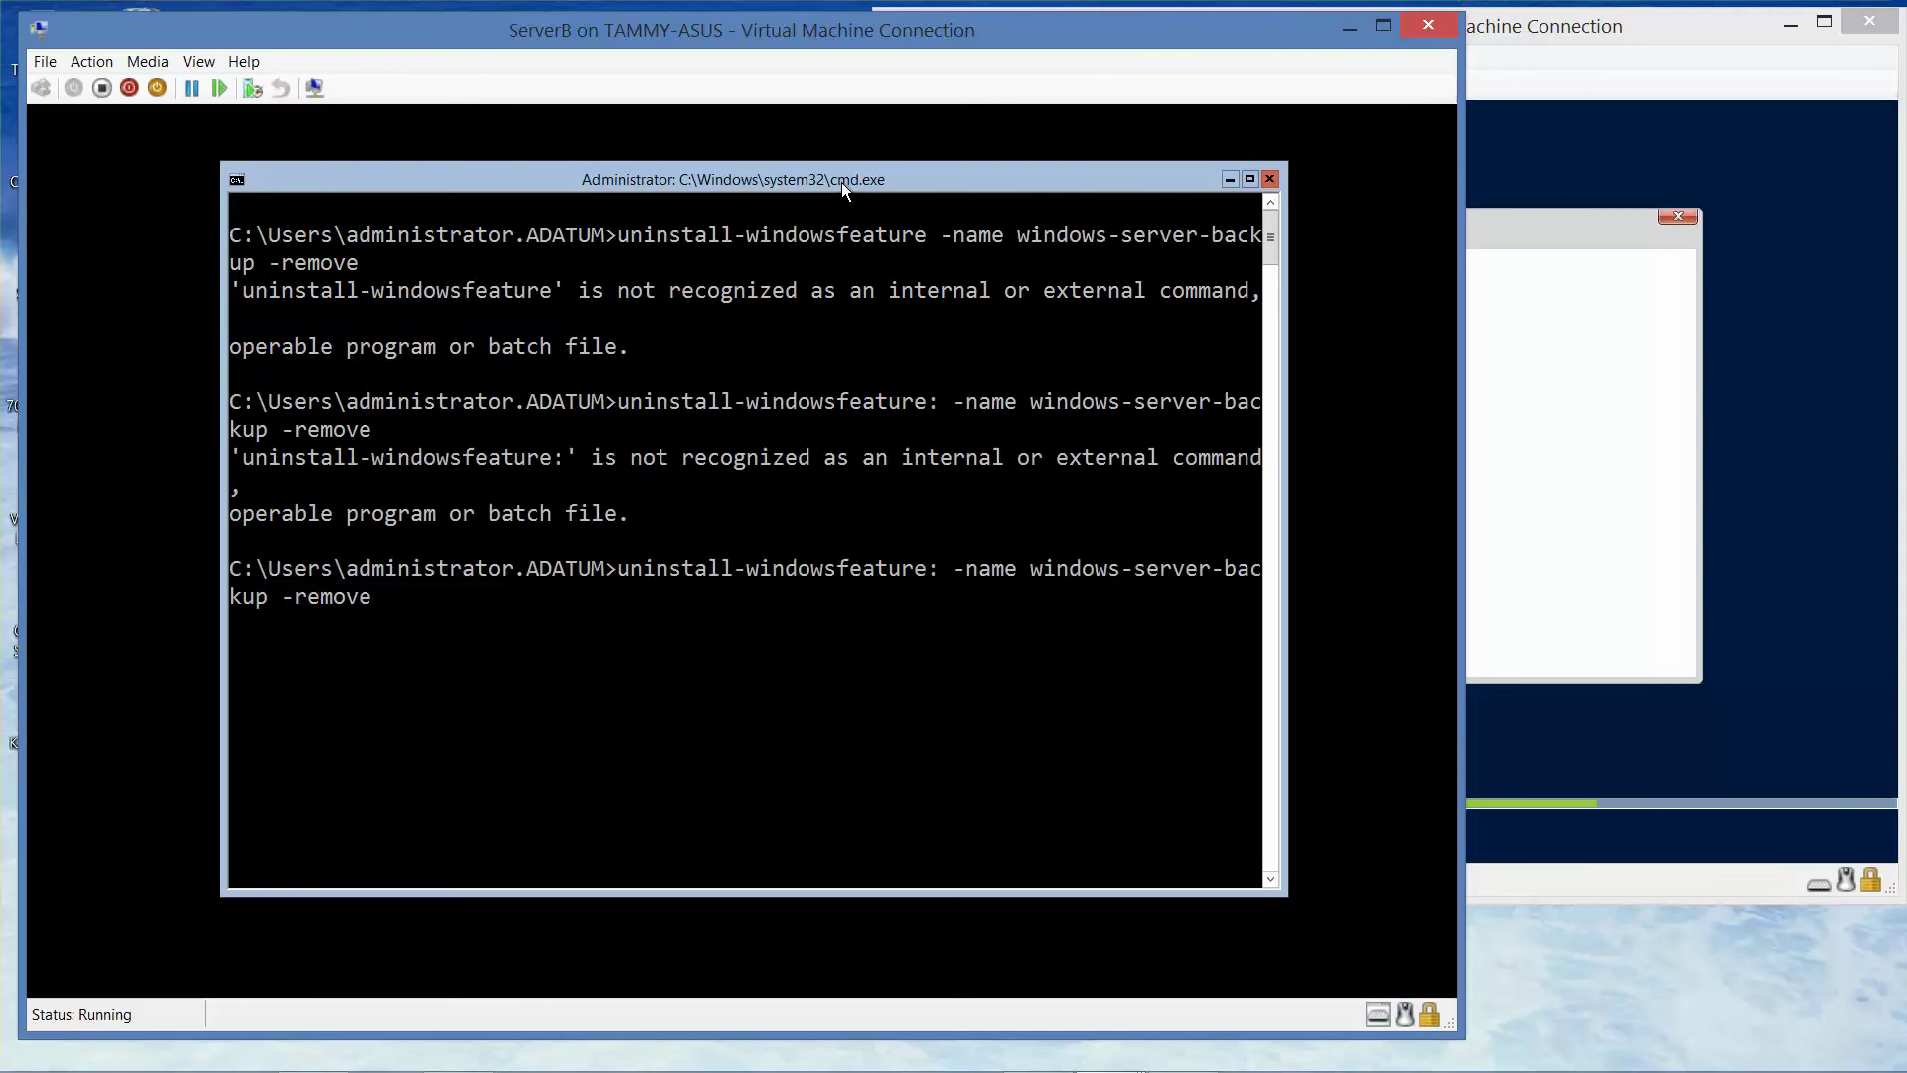
{"action": "key", "text": "BackSpace"}
{"action": "key", "text": "BackSpace"}
{"action": "key", "text": "BackSpace"}
{"action": "key", "text": "BackSpace"}
{"action": "key", "text": "BackSpace"}
{"action": "key", "text": "BackSpace"}
{"action": "key", "text": "BackSpace"}
{"action": "key", "text": "BackSpace"}
{"action": "key", "text": "BackSpace"}
{"action": "key", "text": "BackSpace"}
{"action": "key", "text": "BackSpace"}
{"action": "key", "text": "BackSpace"}
{"action": "key", "text": "BackSpace"}
{"action": "key", "text": "BackSpace"}
{"action": "key", "text": "BackSpace"}
{"action": "key", "text": "BackSpace"}
{"action": "key", "text": "BackSpace"}
{"action": "key", "text": "BackSpace"}
{"action": "key", "text": "BackSpace"}
{"action": "key", "text": "BackSpace"}
{"action": "key", "text": "BackSpace"}
{"action": "key", "text": "BackSpace"}
{"action": "key", "text": "BackSpace"}
{"action": "key", "text": "BackSpace"}
{"action": "key", "text": "BackSpace"}
{"action": "key", "text": "BackSpace"}
{"action": "key", "text": "BackSpace"}
{"action": "key", "text": "BackSpace"}
{"action": "key", "text": "BackSpace"}
{"action": "key", "text": "BackSpace"}
{"action": "key", "text": "BackSpace"}
{"action": "key", "text": "BackSpace"}
{"action": "key", "text": "BackSpace"}
{"action": "key", "text": "BackSpace"}
{"action": "key", "text": "BackSpace"}
{"action": "key", "text": "BackSpace"}
{"action": "key", "text": "BackSpace"}
{"action": "key", "text": "BackSpace"}
{"action": "key", "text": "BackSpace"}
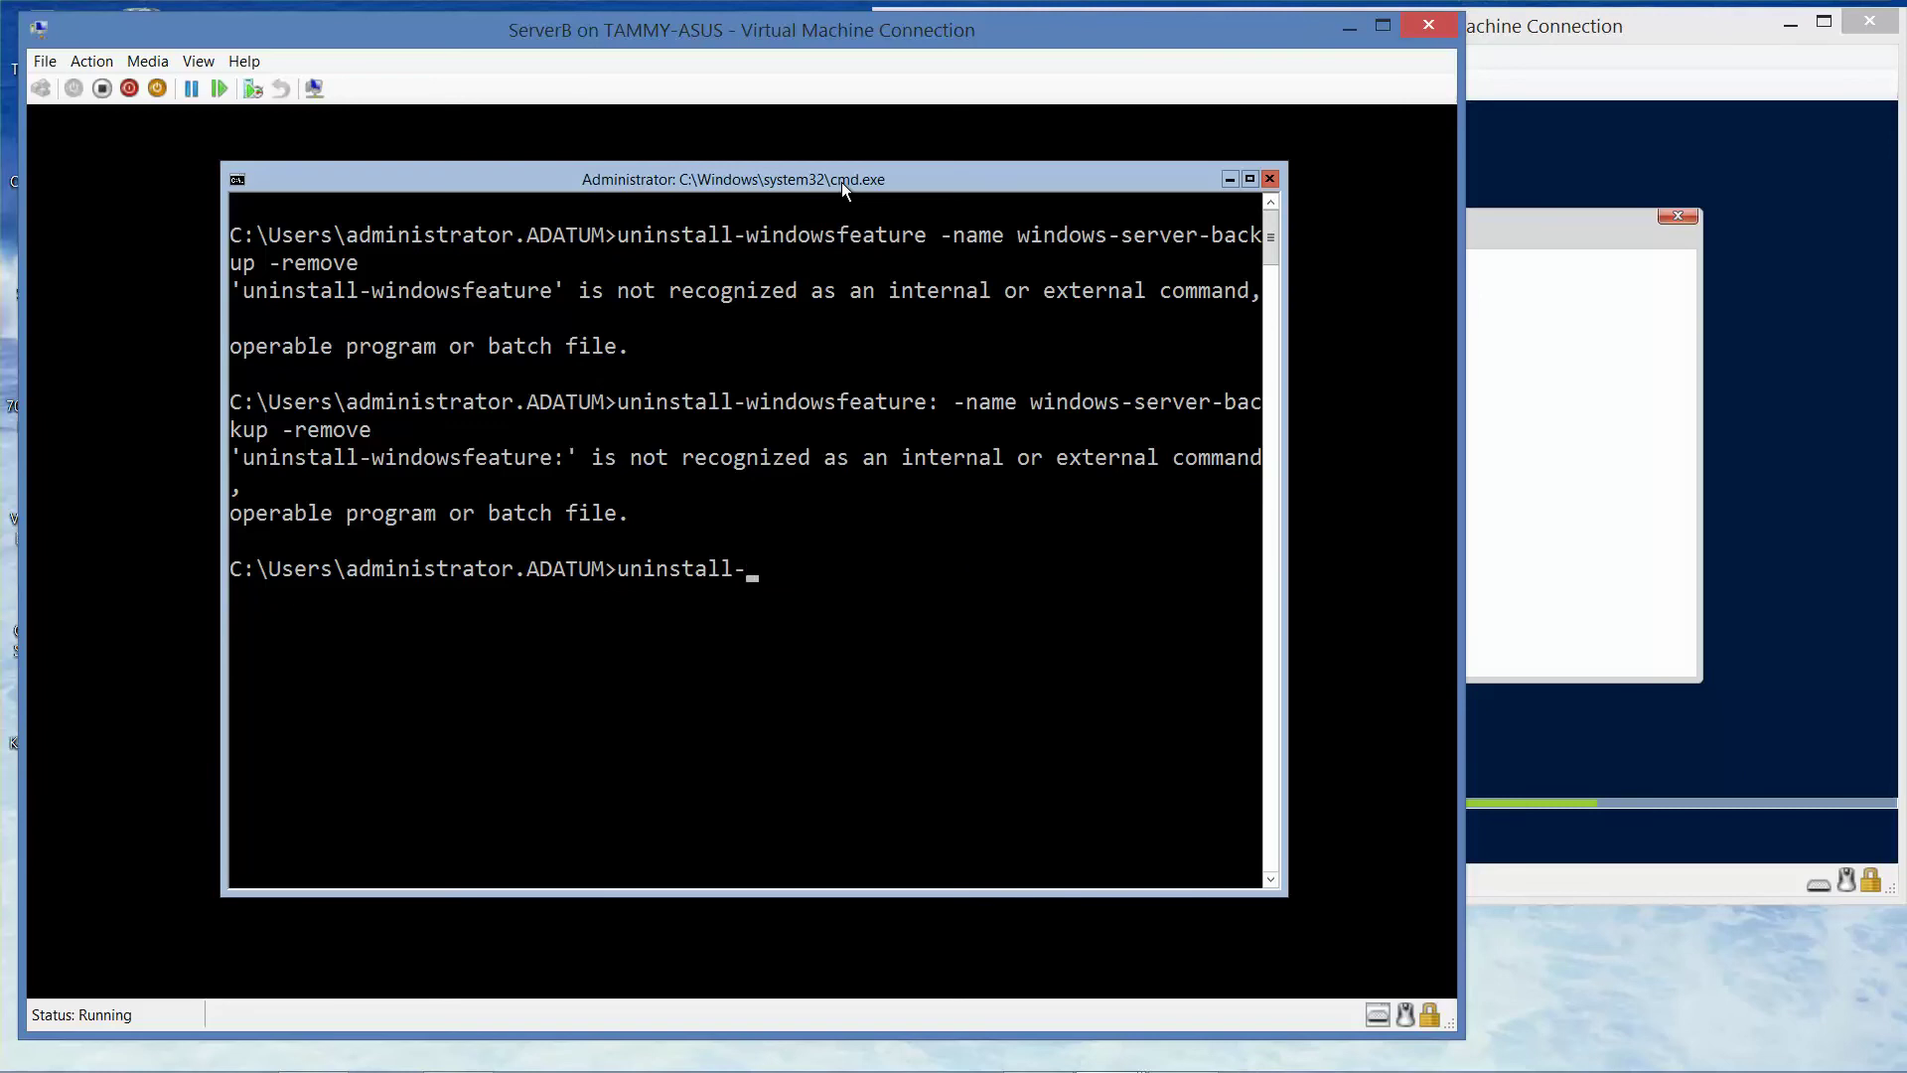
- Request help with 'uninstall /?', then type and discard an install command for server-gui-shell
{"action": "type", "text": "/?"}
{"action": "key", "text": "Return"}
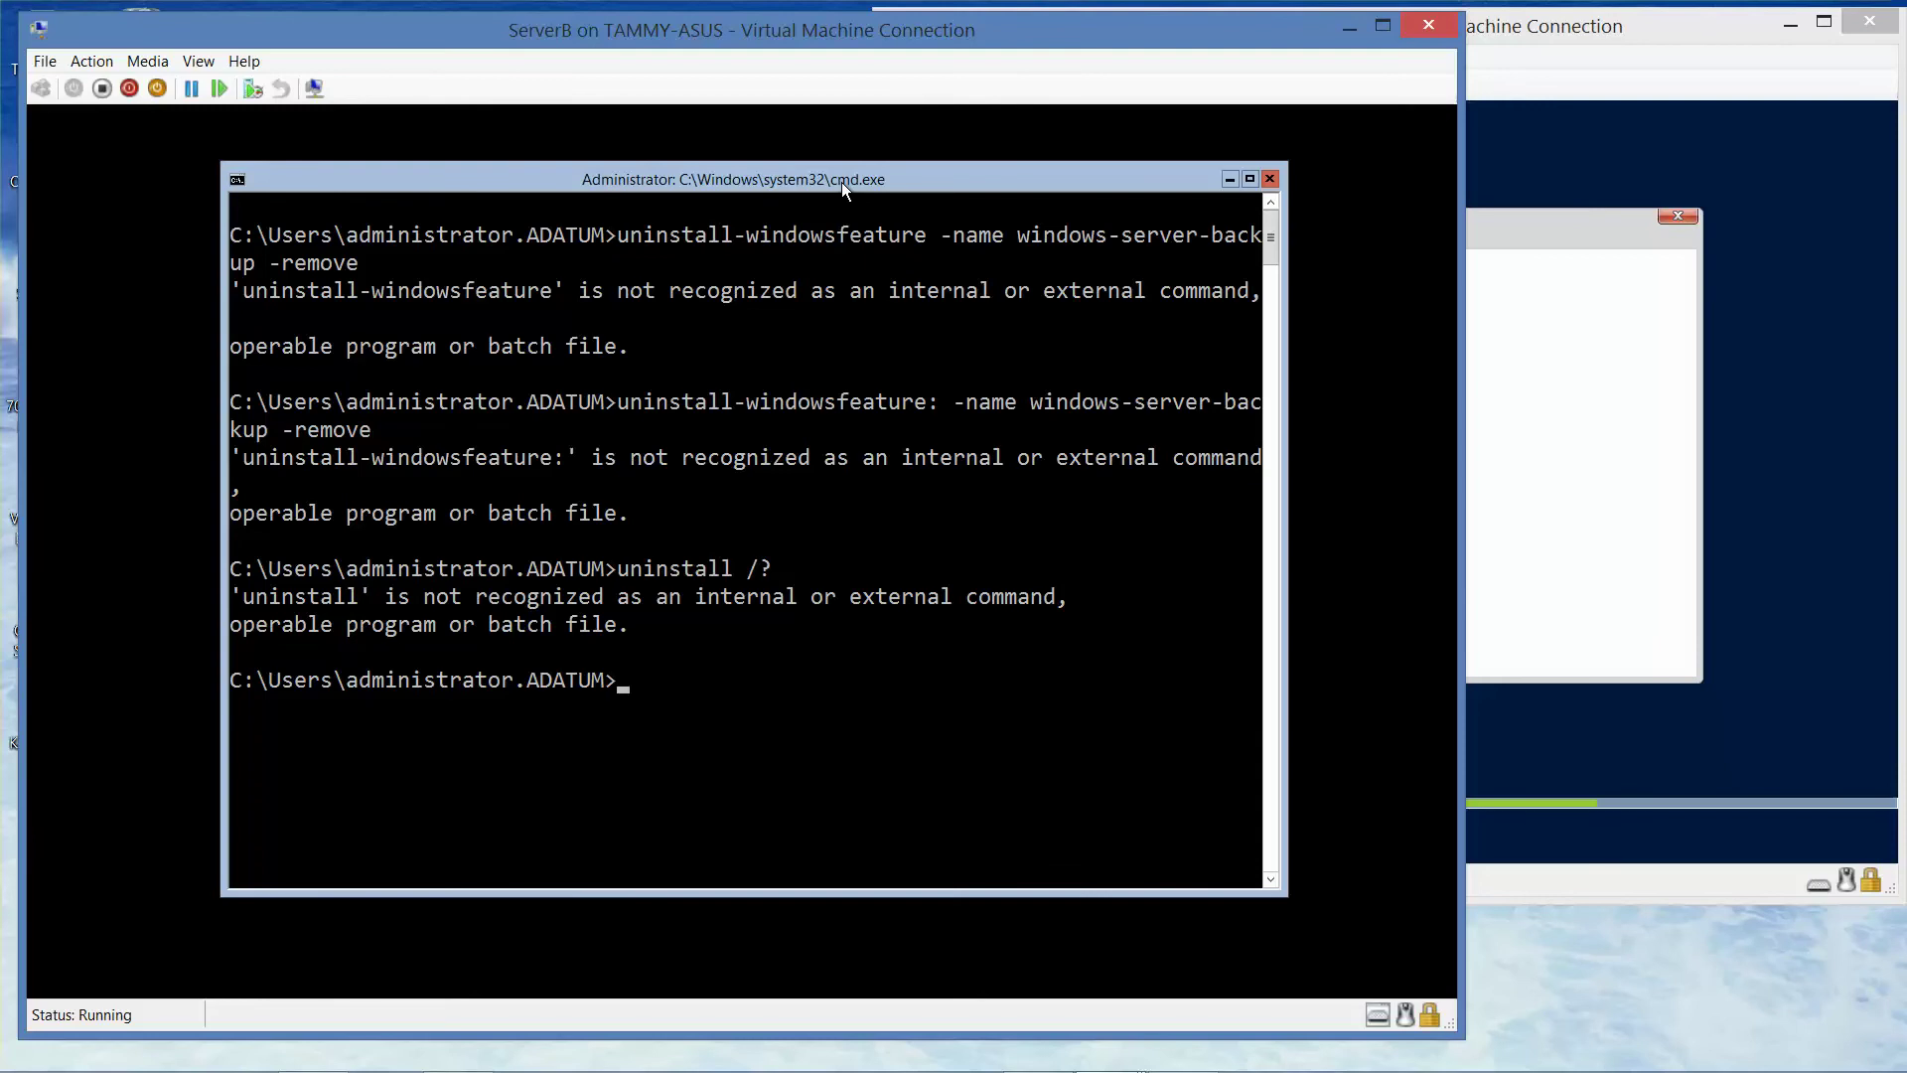
{"action": "type", "text": "install-wintersfeature -"}
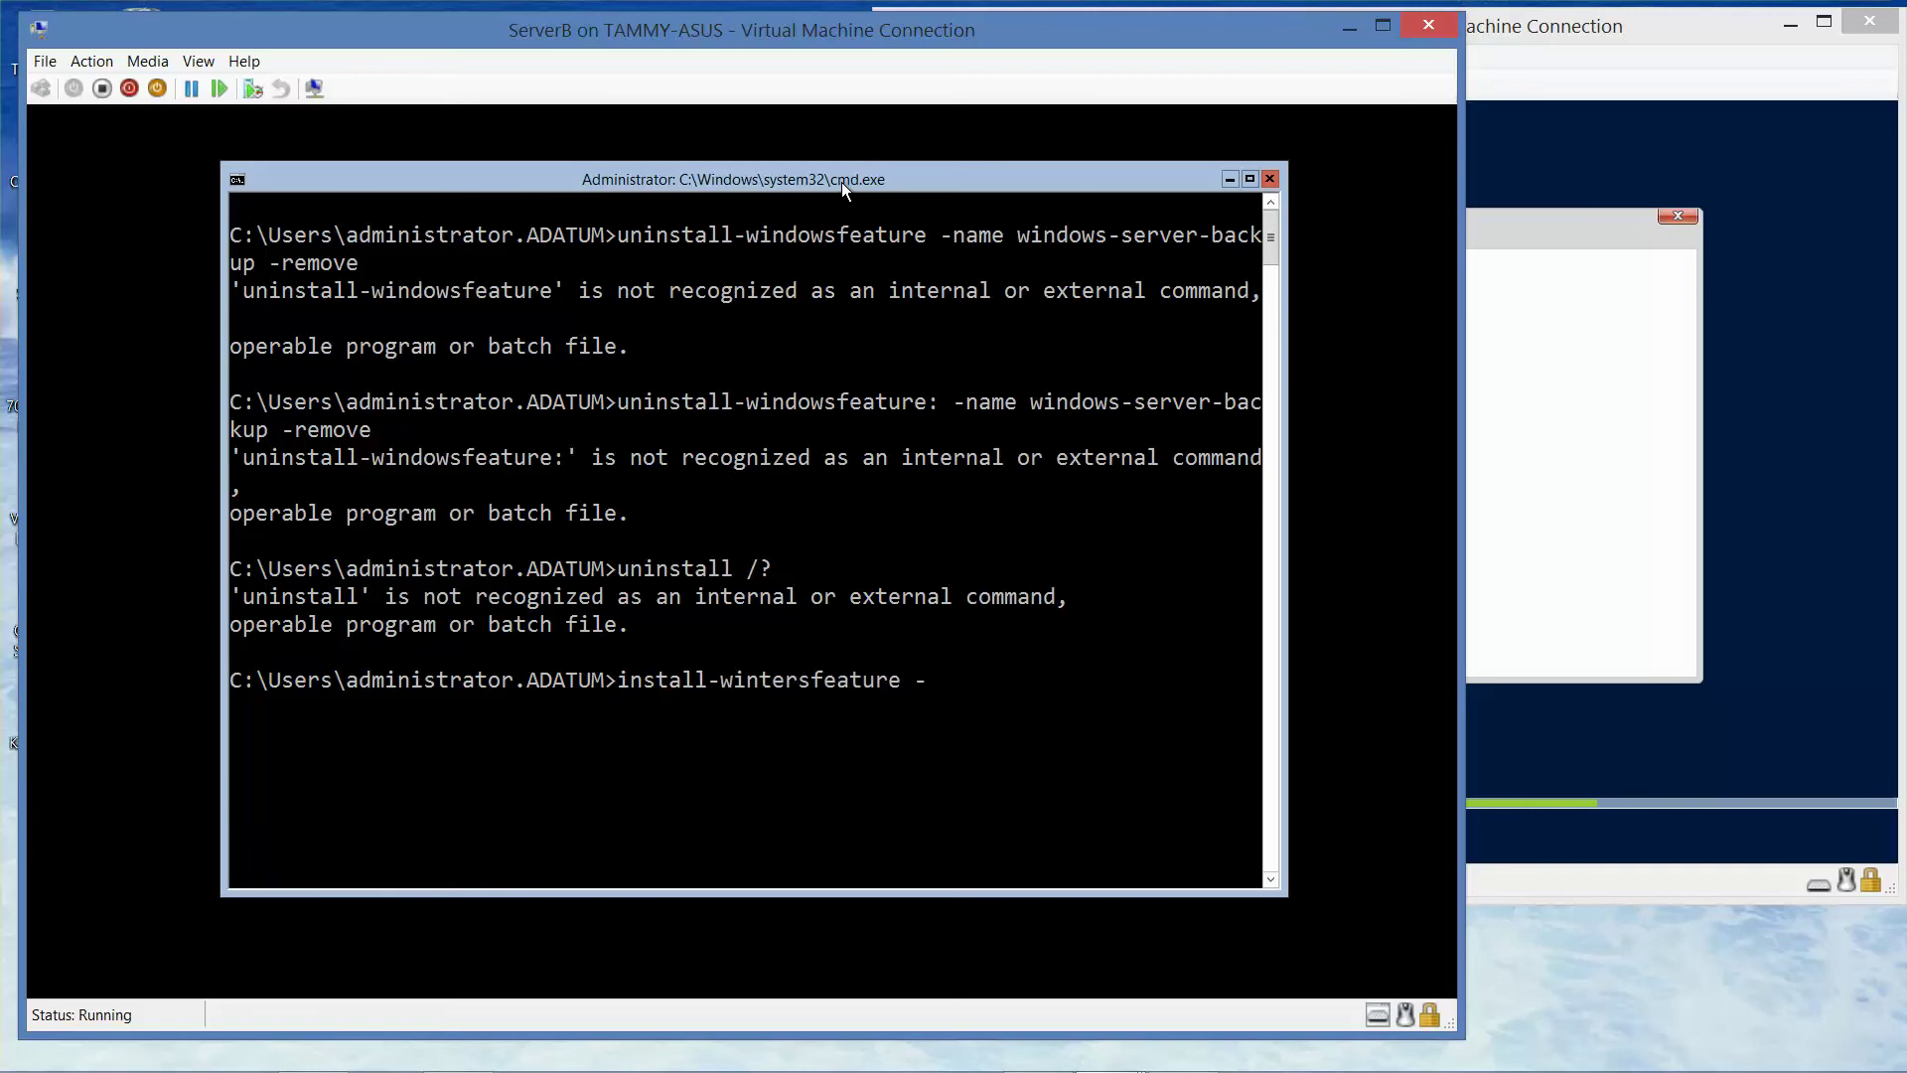
{"action": "type", "text": "name server-gui-shell"}
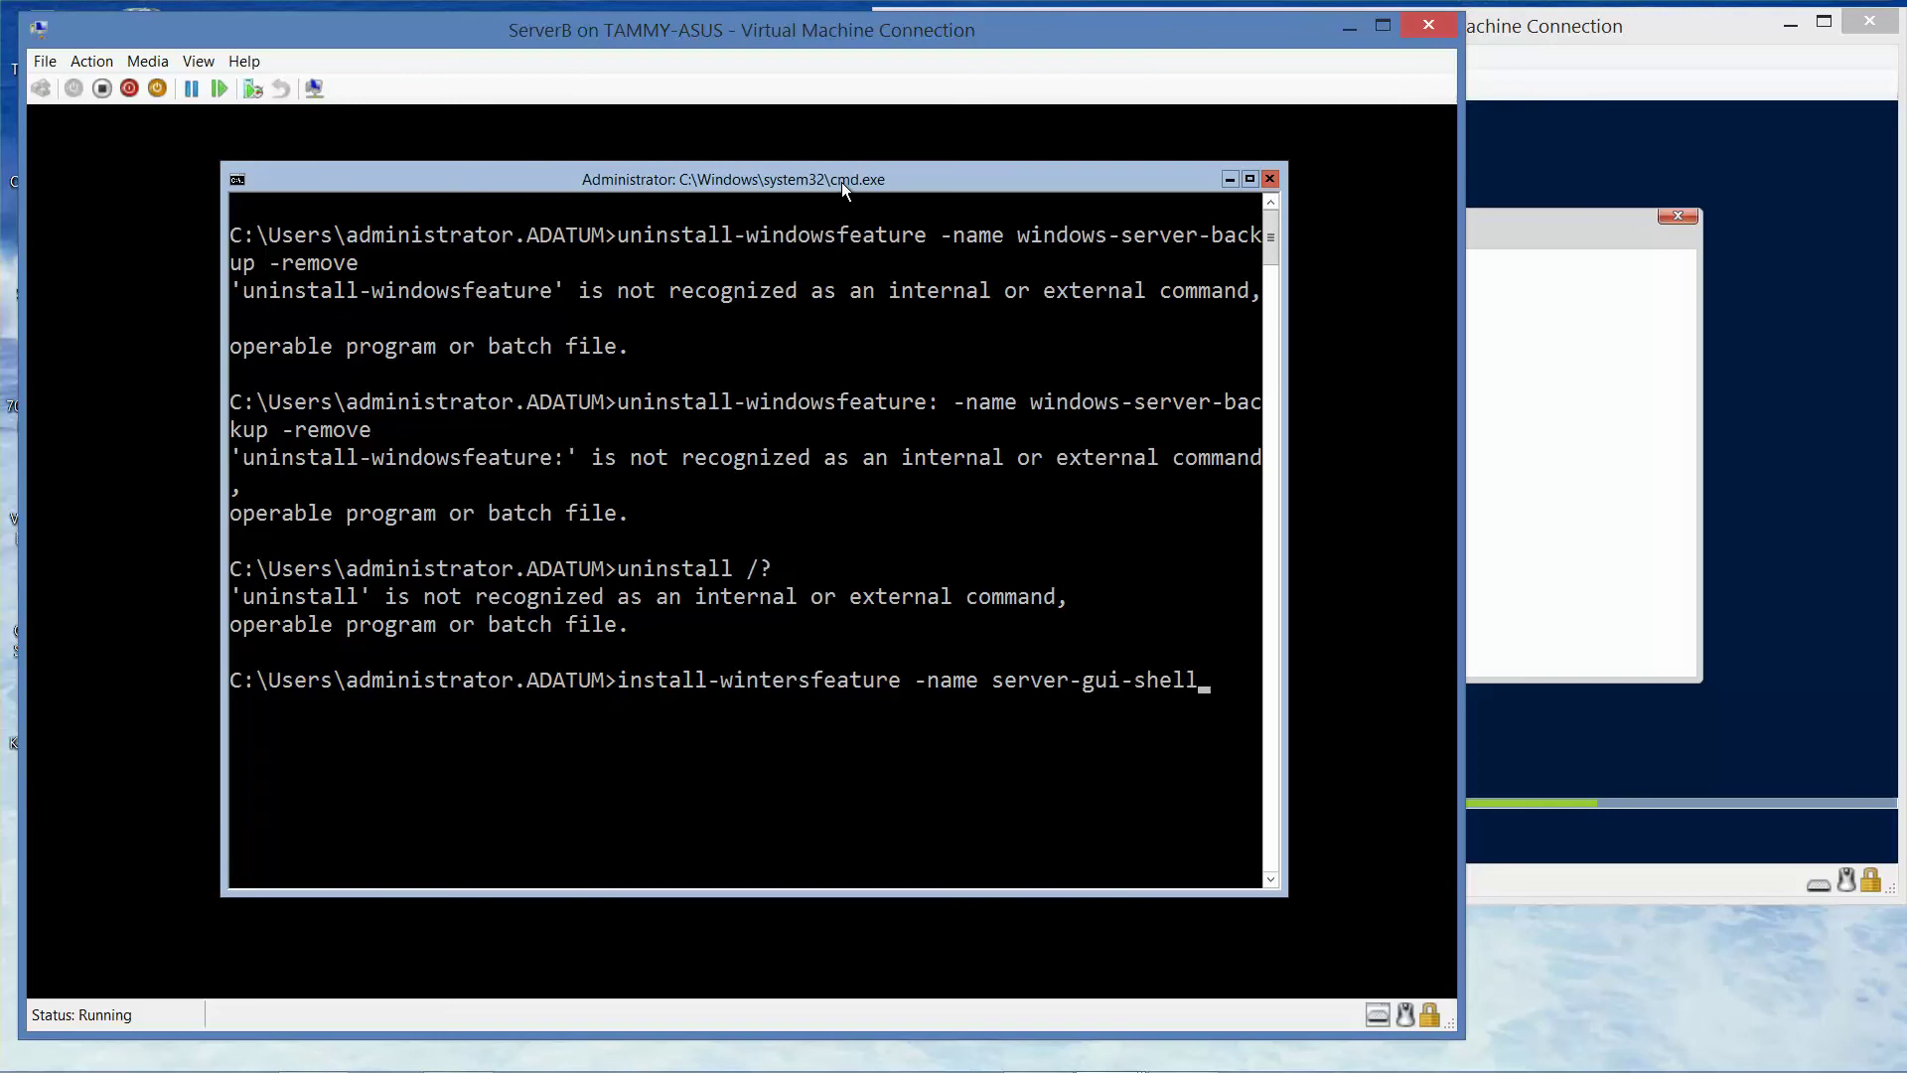
{"action": "key", "text": "BackSpace"}
{"action": "key", "text": "BackSpace"}
{"action": "key", "text": "BackSpace"}
{"action": "key", "text": "BackSpace"}
{"action": "key", "text": "BackSpace"}
{"action": "key", "text": "BackSpace"}
{"action": "key", "text": "BackSpace"}
{"action": "key", "text": "BackSpace"}
{"action": "key", "text": "BackSpace"}
{"action": "key", "text": "BackSpace"}
{"action": "key", "text": "BackSpace"}
{"action": "key", "text": "BackSpace"}
{"action": "key", "text": "BackSpace"}
{"action": "key", "text": "BackSpace"}
{"action": "key", "text": "BackSpace"}
{"action": "key", "text": "BackSpace"}
{"action": "key", "text": "BackSpace"}
{"action": "key", "text": "BackSpace"}
{"action": "key", "text": "BackSpace"}
{"action": "key", "text": "BackSpace"}
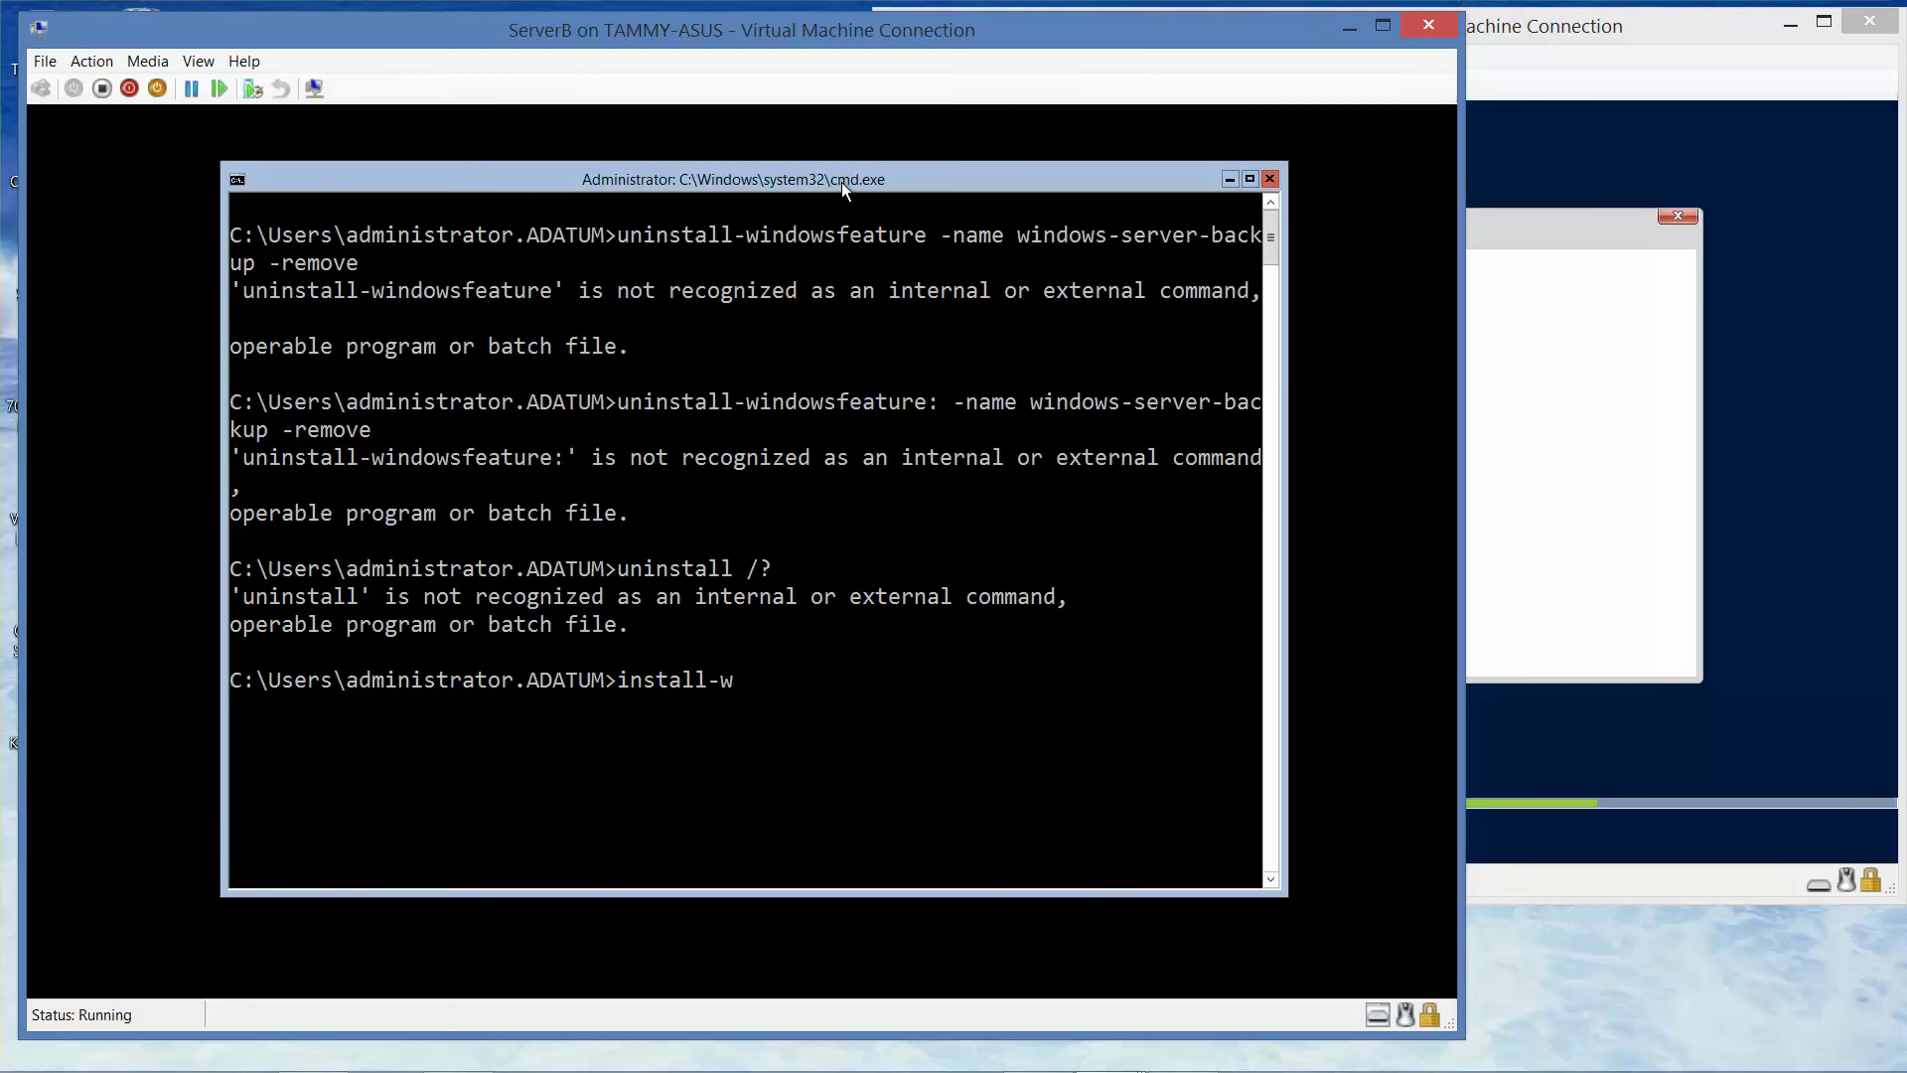
{"action": "key", "text": "BackSpace"}
{"action": "key", "text": "BackSpace"}
{"action": "key", "text": "BackSpace"}
{"action": "key", "text": "BackSpace"}
{"action": "key", "text": "BackSpace"}
{"action": "key", "text": "BackSpace"}
{"action": "key", "text": "BackSpace"}
{"action": "key", "text": "BackSpace"}
{"action": "key", "text": "BackSpace"}
- Run get-windowsfeatures *GUI* and then ps at the cmd prompt
{"action": "type", "text": "get-wintersfeatures *GUI*"}
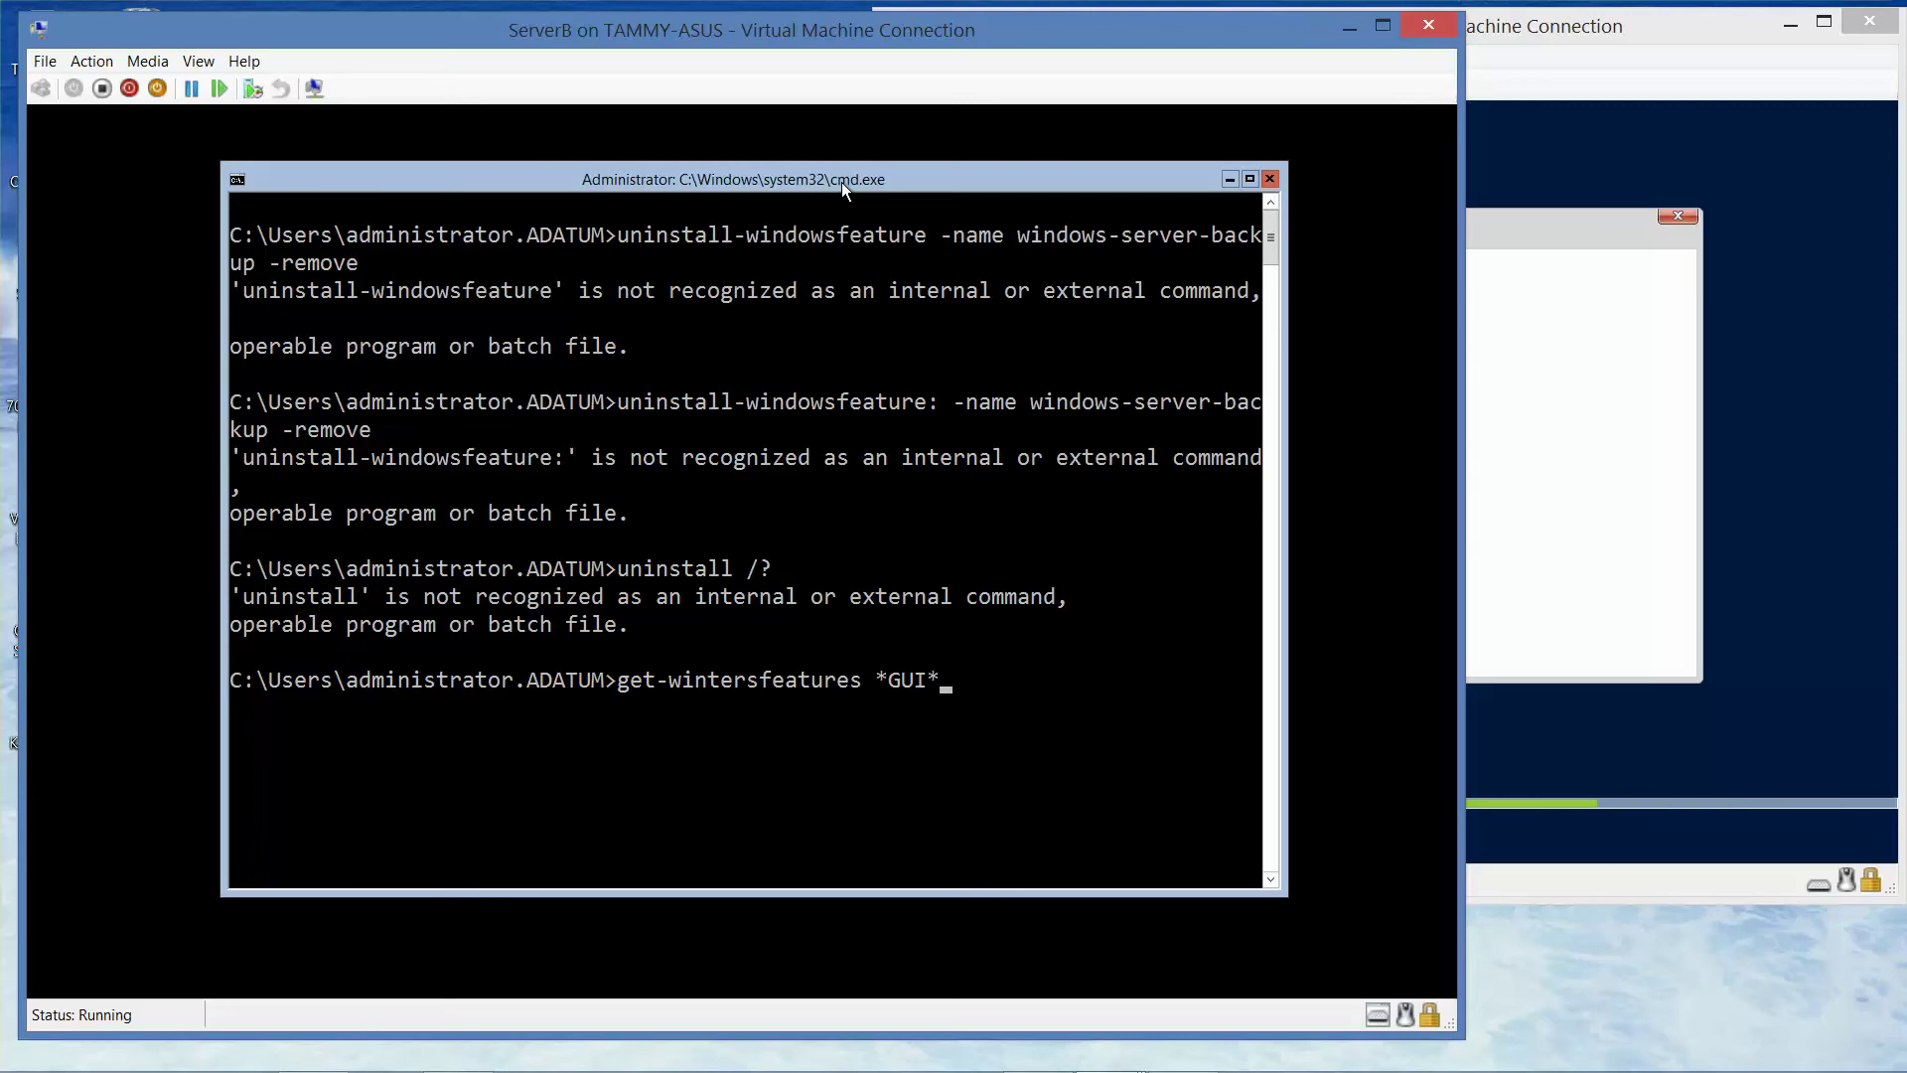
{"action": "key", "text": "BackSpace"}
{"action": "key", "text": "BackSpace"}
{"action": "key", "text": "BackSpace"}
{"action": "key", "text": "BackSpace"}
{"action": "key", "text": "BackSpace"}
{"action": "key", "text": "BackSpace"}
{"action": "key", "text": "BackSpace"}
{"action": "key", "text": "BackSpace"}
{"action": "key", "text": "BackSpace"}
{"action": "key", "text": "BackSpace"}
{"action": "key", "text": "BackSpace"}
{"action": "key", "text": "BackSpace"}
{"action": "key", "text": "BackSpace"}
{"action": "key", "text": "BackSpace"}
{"action": "key", "text": "BackSpace"}
{"action": "key", "text": "BackSpace"}
{"action": "key", "text": "BackSpace"}
{"action": "key", "text": "BackSpace"}
{"action": "type", "text": "dow"}
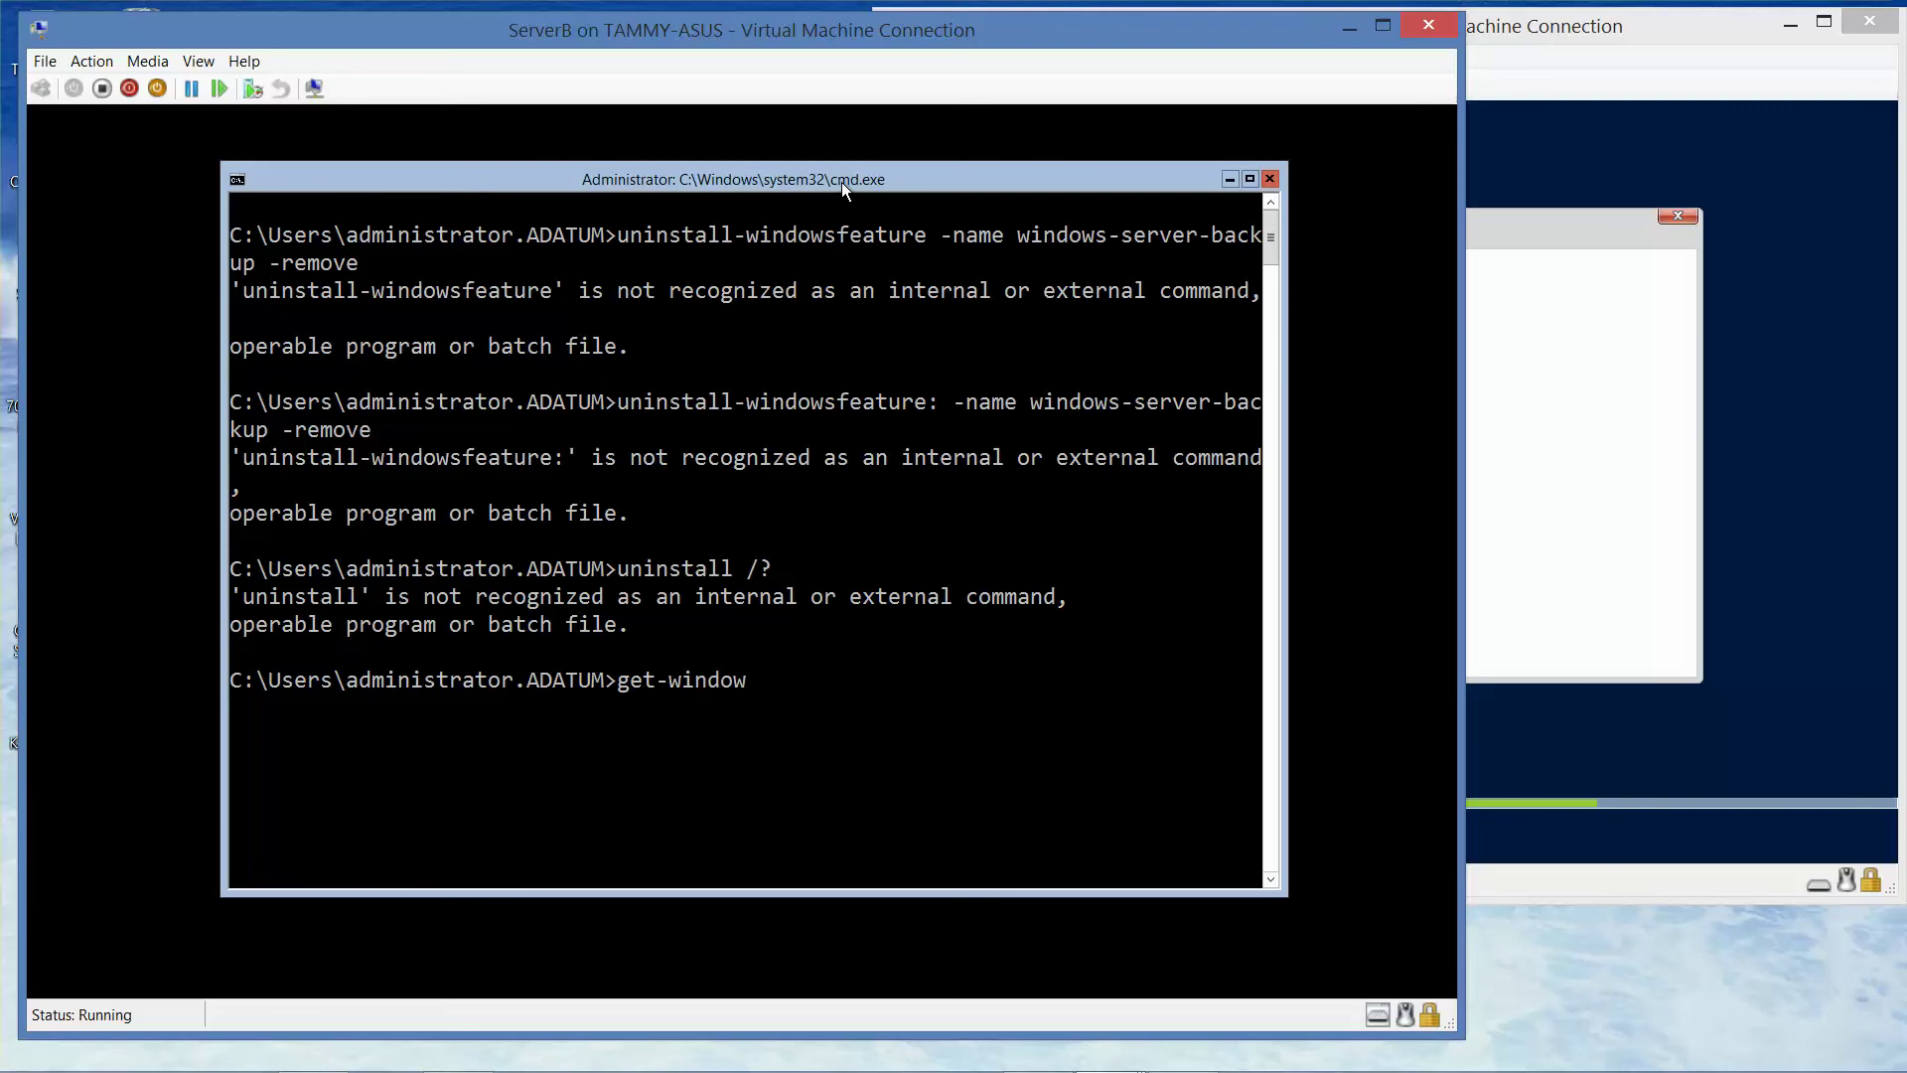
{"action": "type", "text": "sfeatures"}
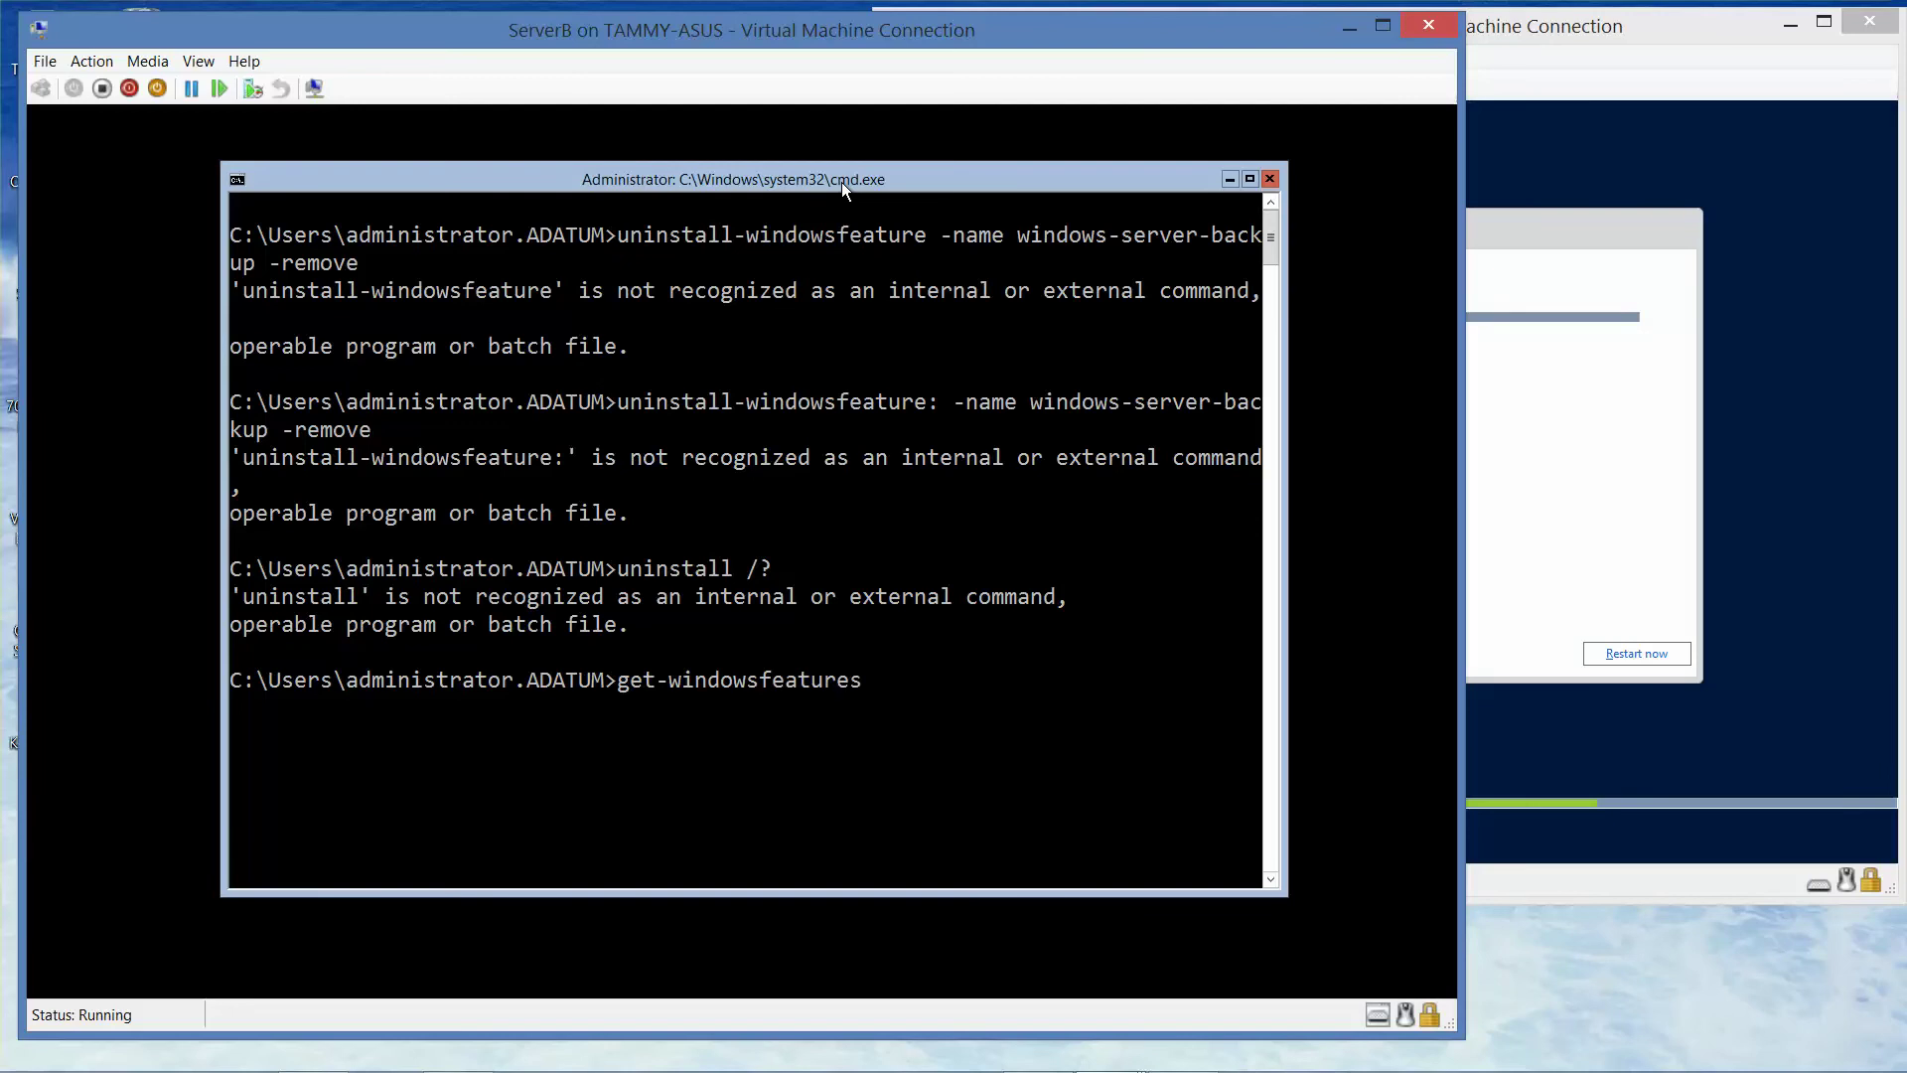
{"action": "type", "text": " *GUI*"}
{"action": "key", "text": "Return"}
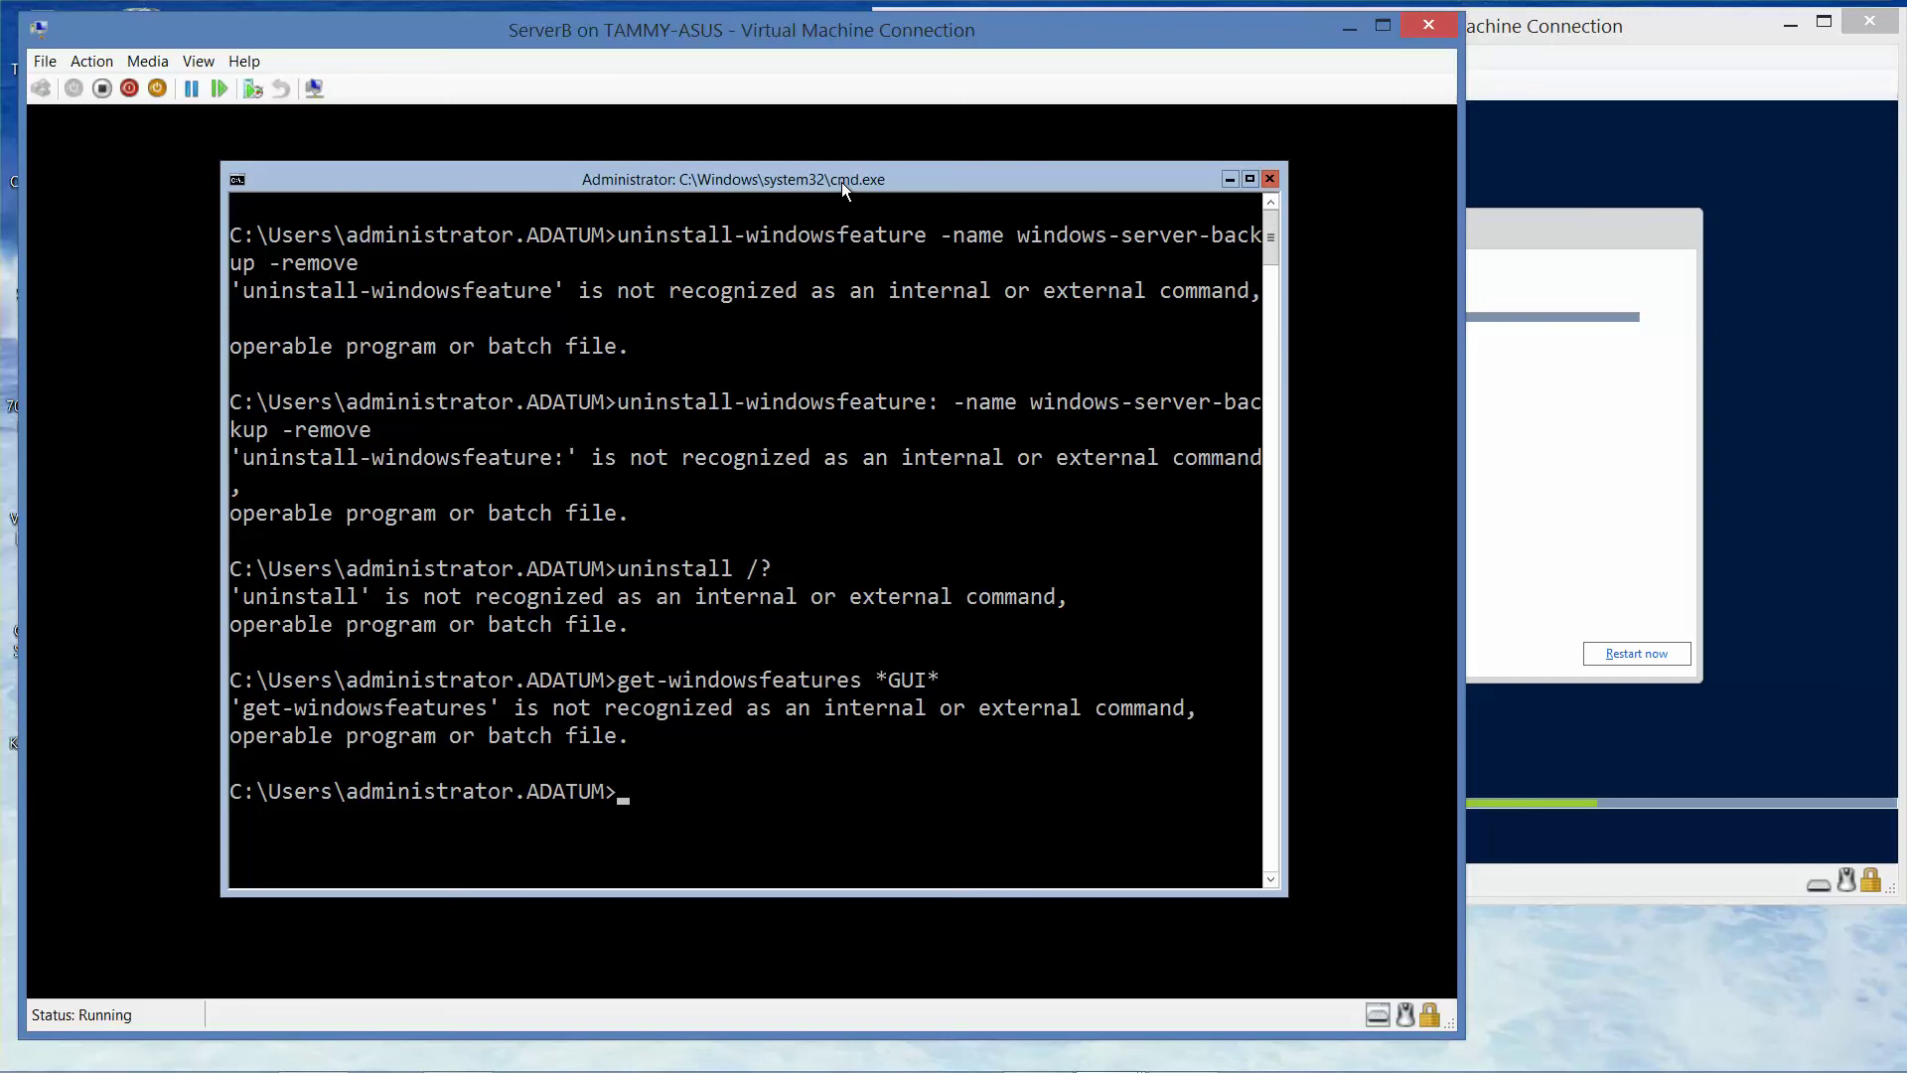
{"action": "type", "text": "p"}
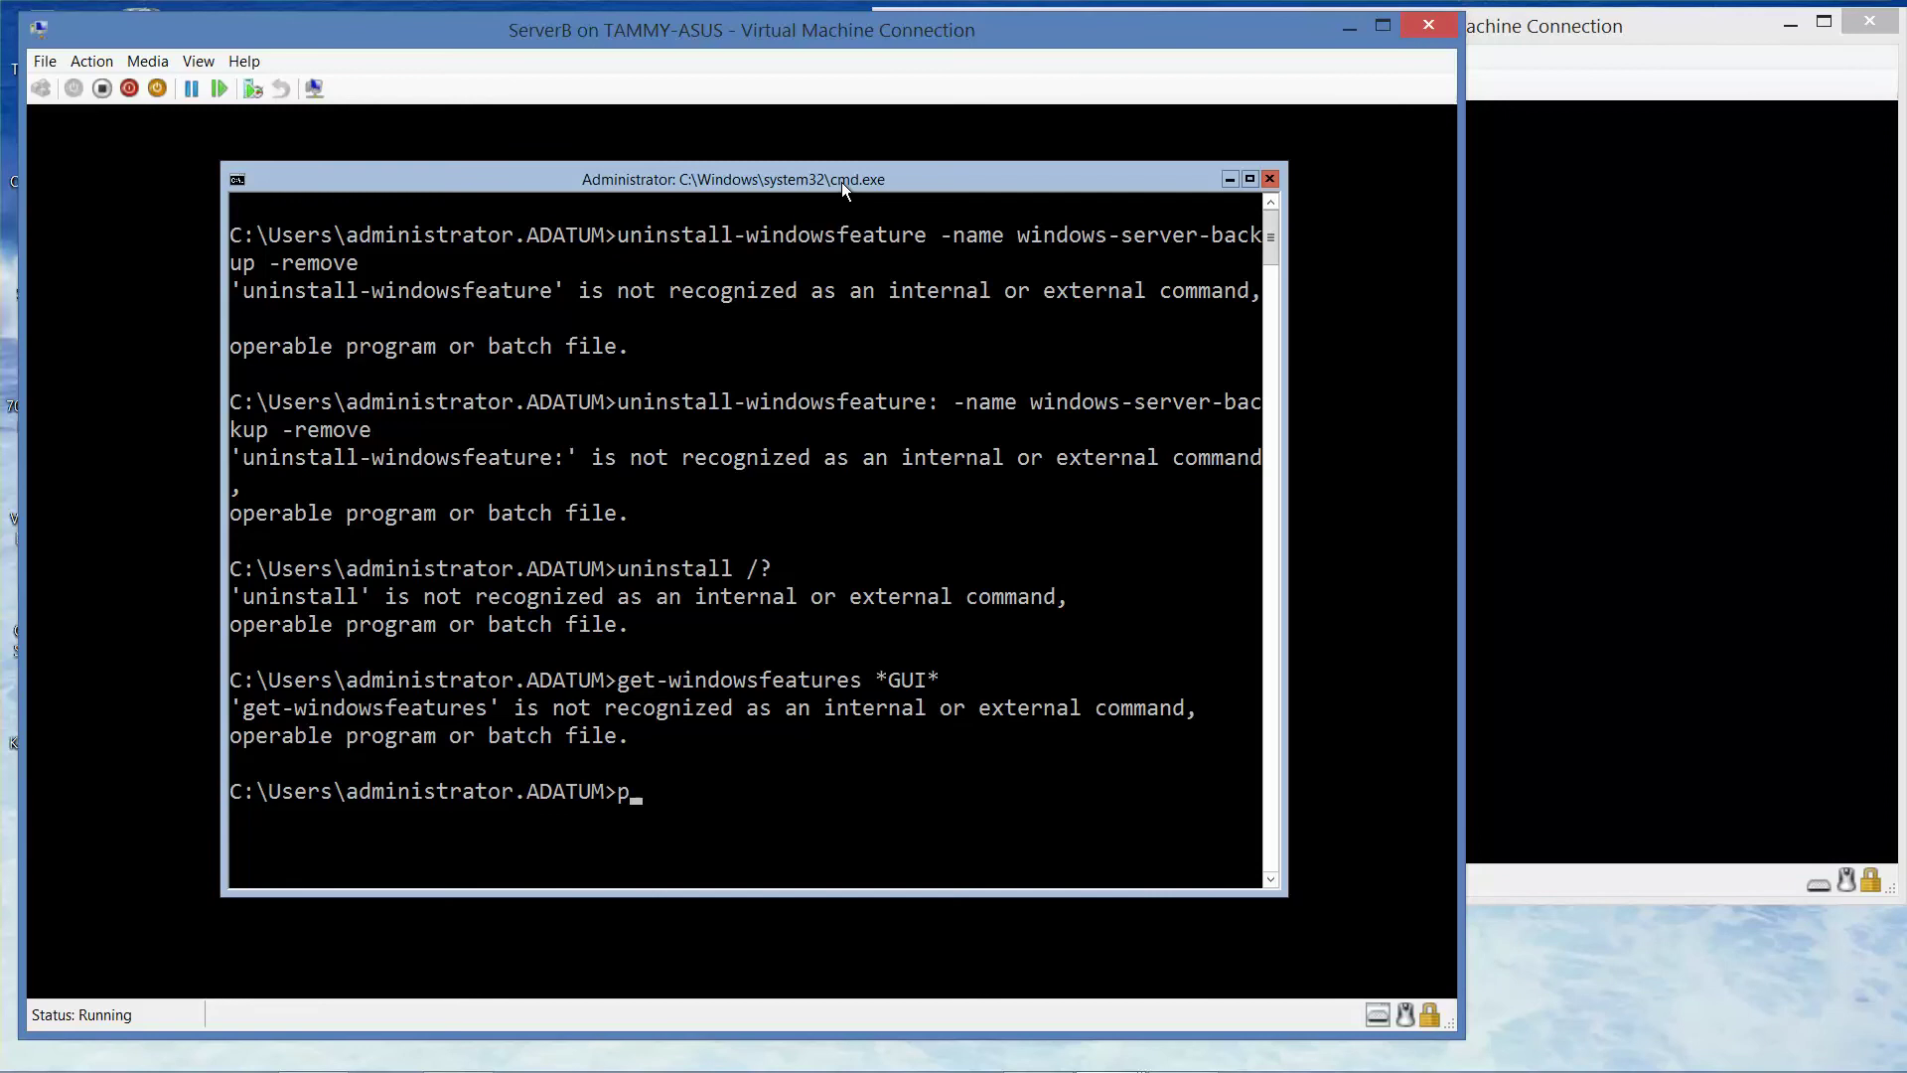
{"action": "type", "text": "s"}
{"action": "key", "text": "Return"}
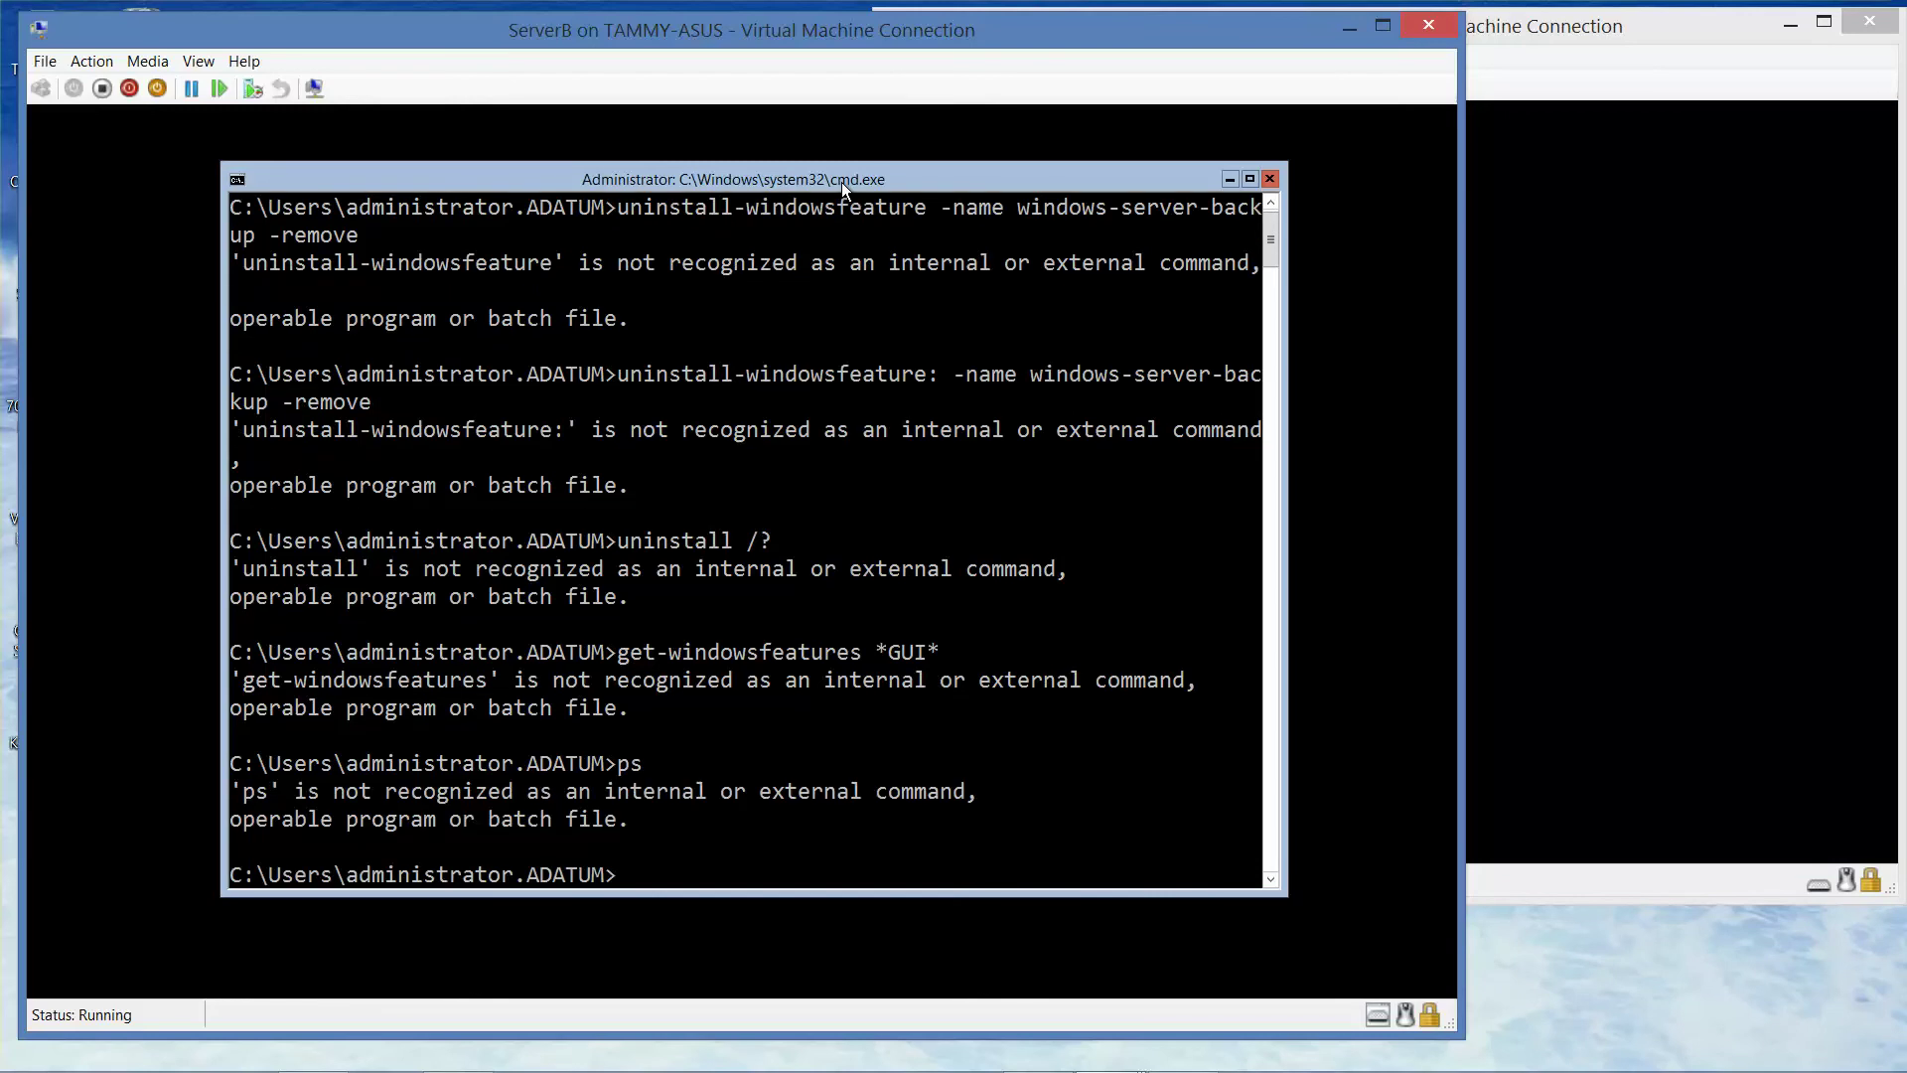
- Start a Windows PowerShell session on ServerB, glancing at ServerC before returning
{"action": "type", "text": "powershell"}
{"action": "key", "text": "Return"}
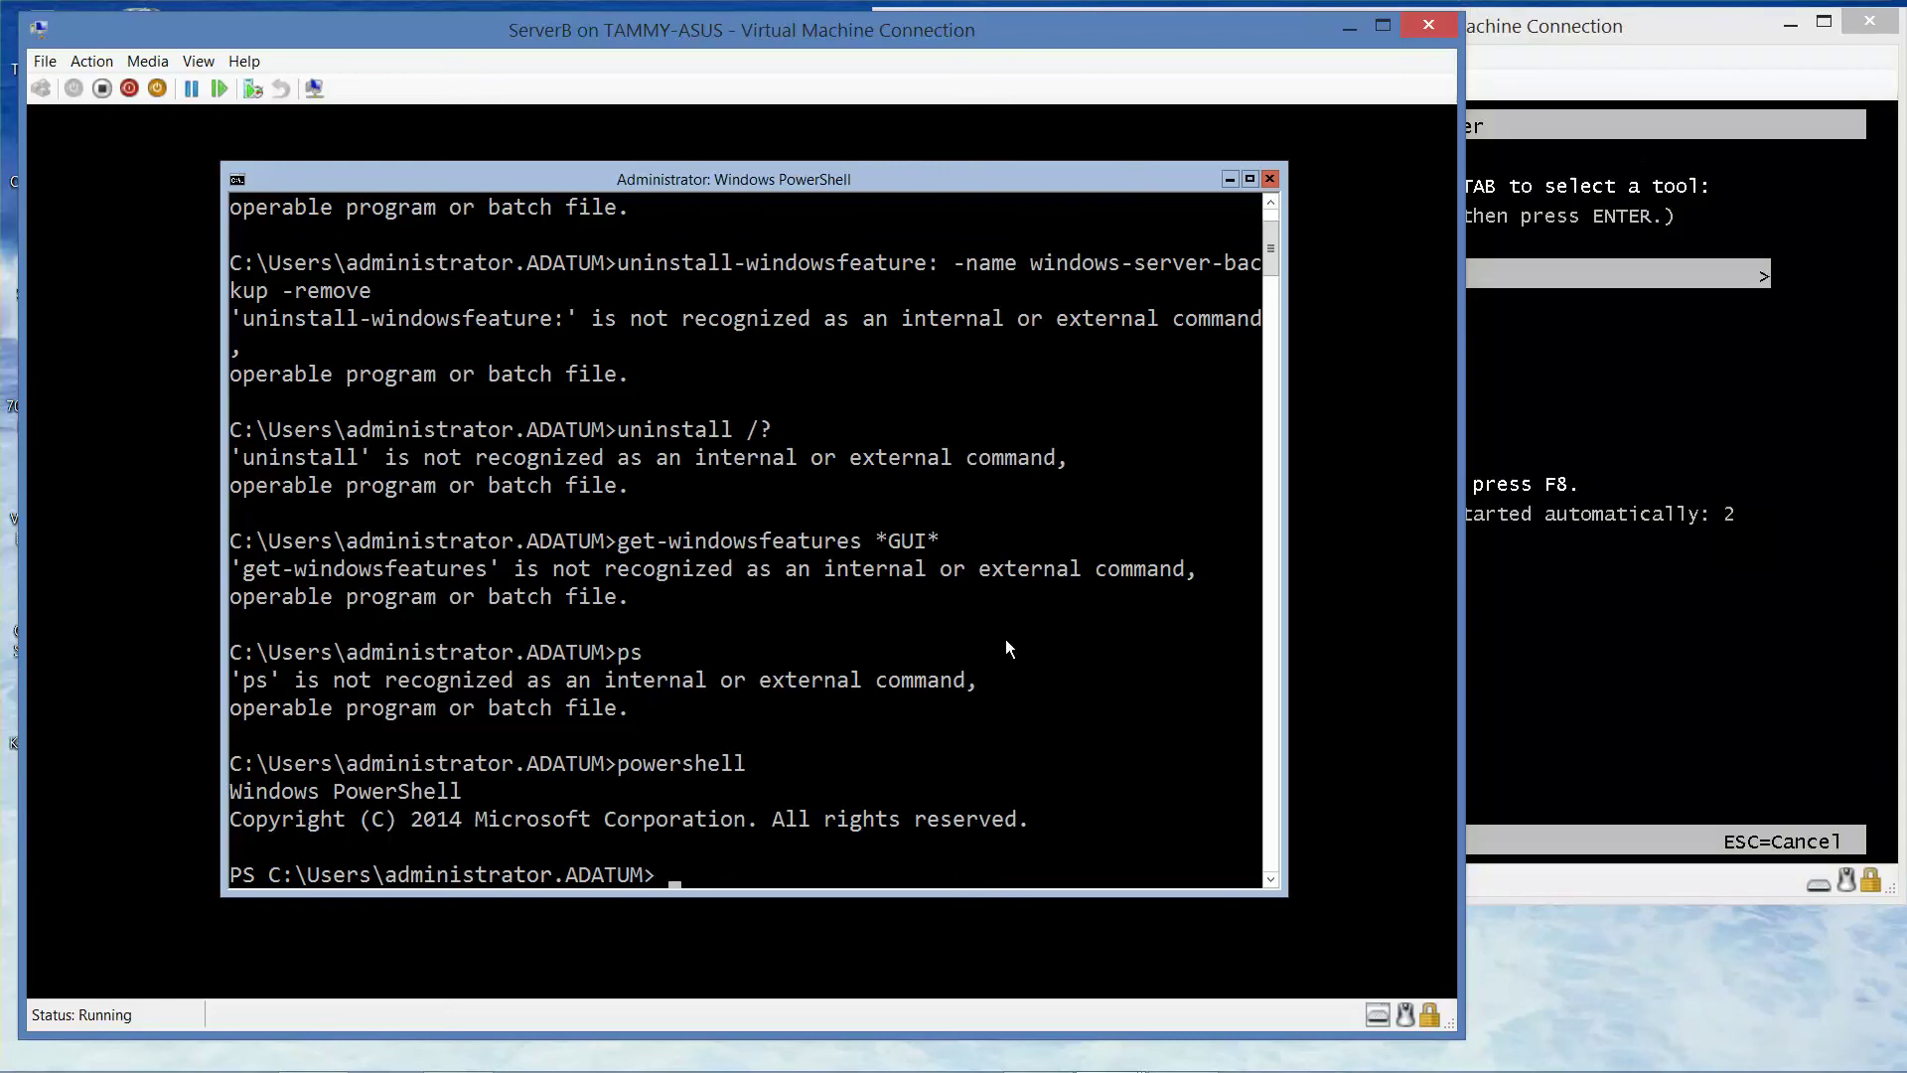
{"action": "left_click", "coordinate": [1681, 22]}
{"action": "left_click", "coordinate": [832, 42]}
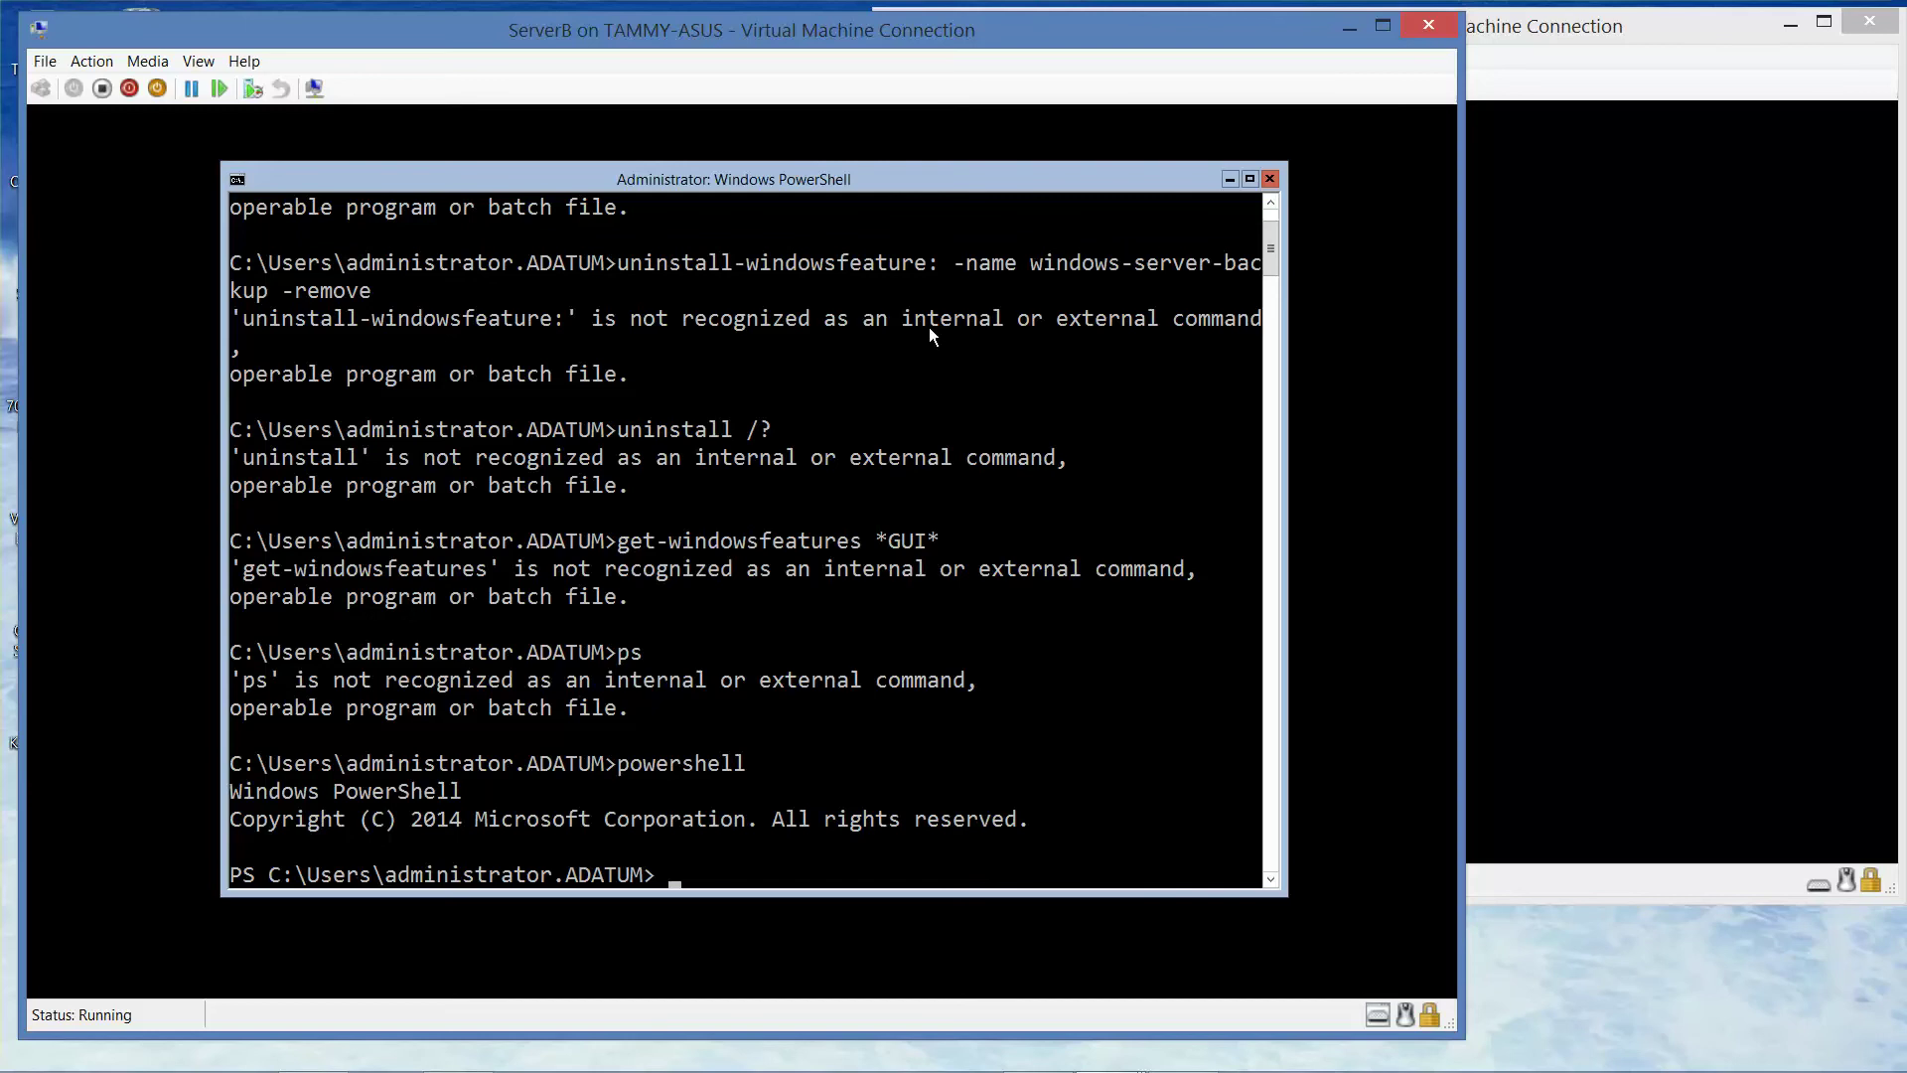
- Run uninstall-windowsfeature -name Windows-server-bakcup -remove in PowerShell
{"action": "type", "text": "uninstall"}
{"action": "key", "text": "BackSpace"}
{"action": "type", "text": "-windows"}
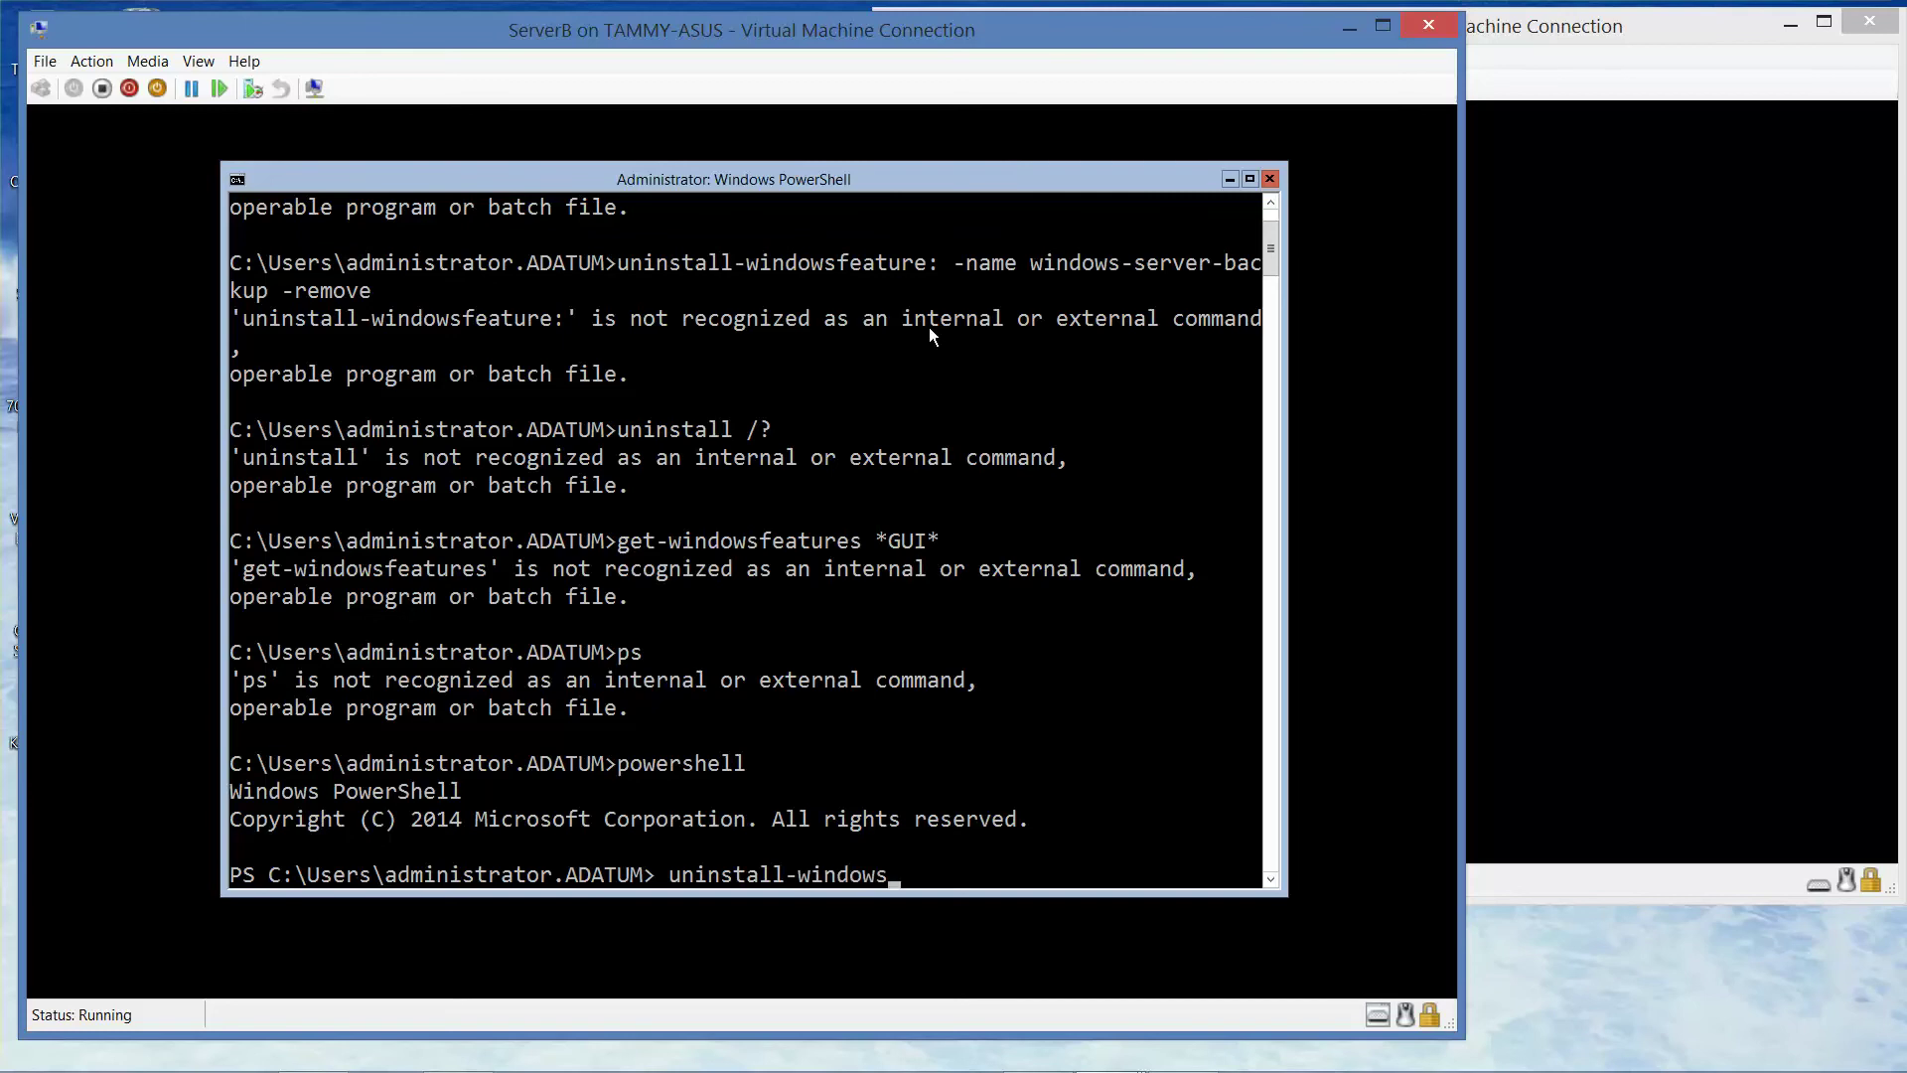
{"action": "type", "text": "feature -name"}
{"action": "type", "text": "Windows-s"}
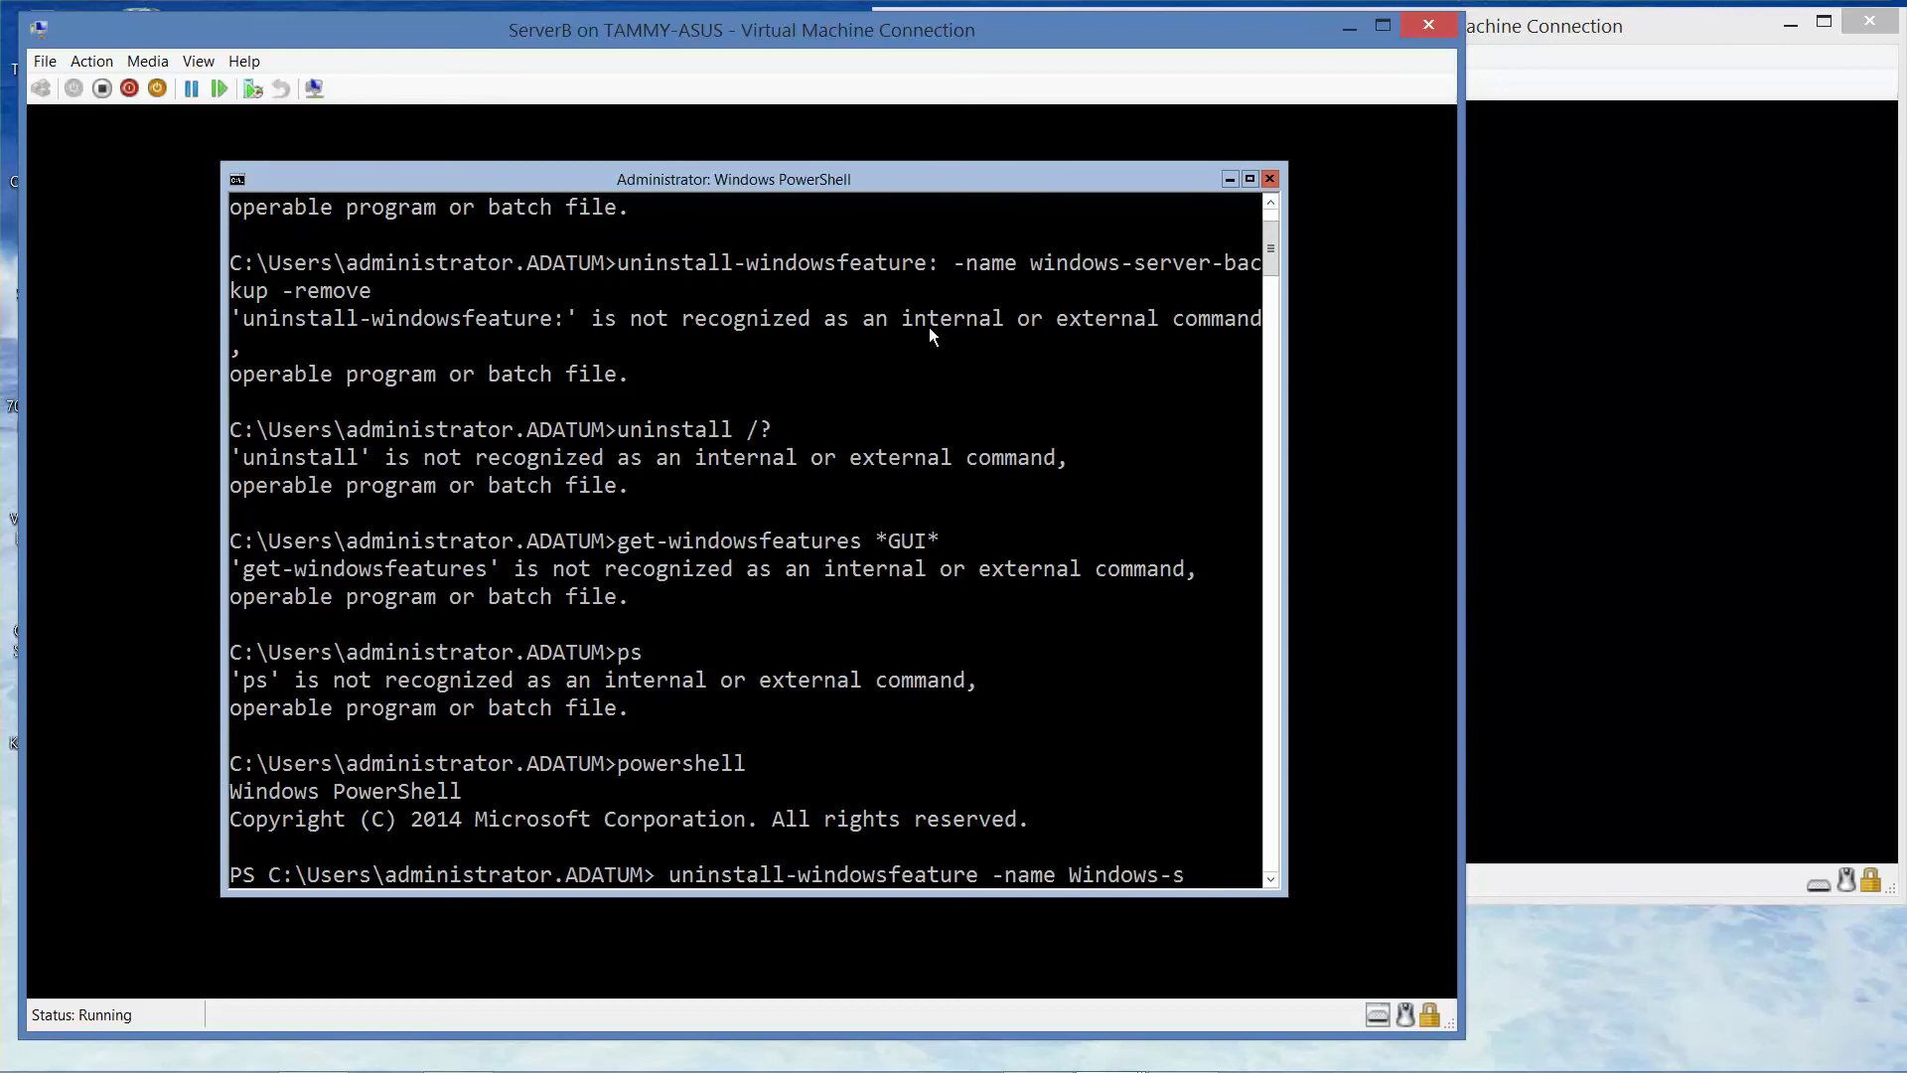
{"action": "type", "text": "erver-bakcup"}
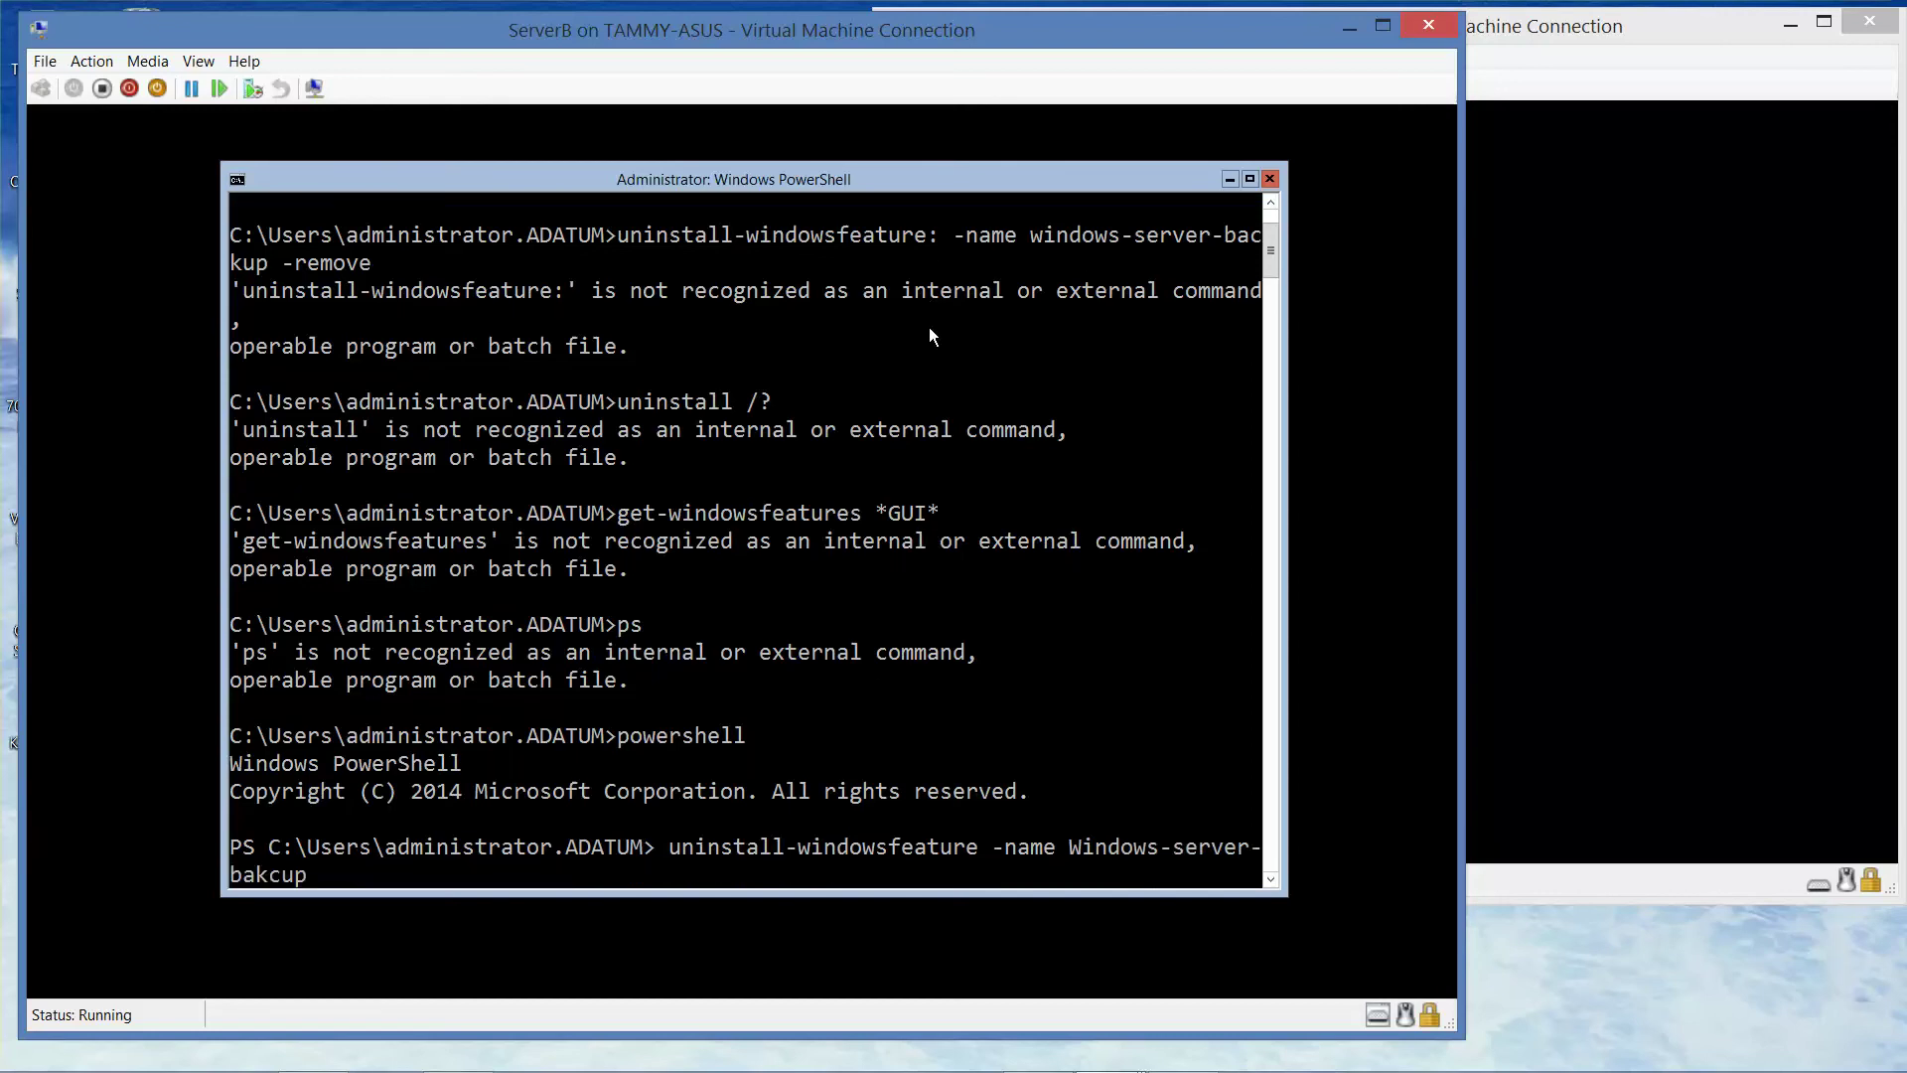
{"action": "type", "text": " -remove"}
{"action": "key", "text": "Return"}
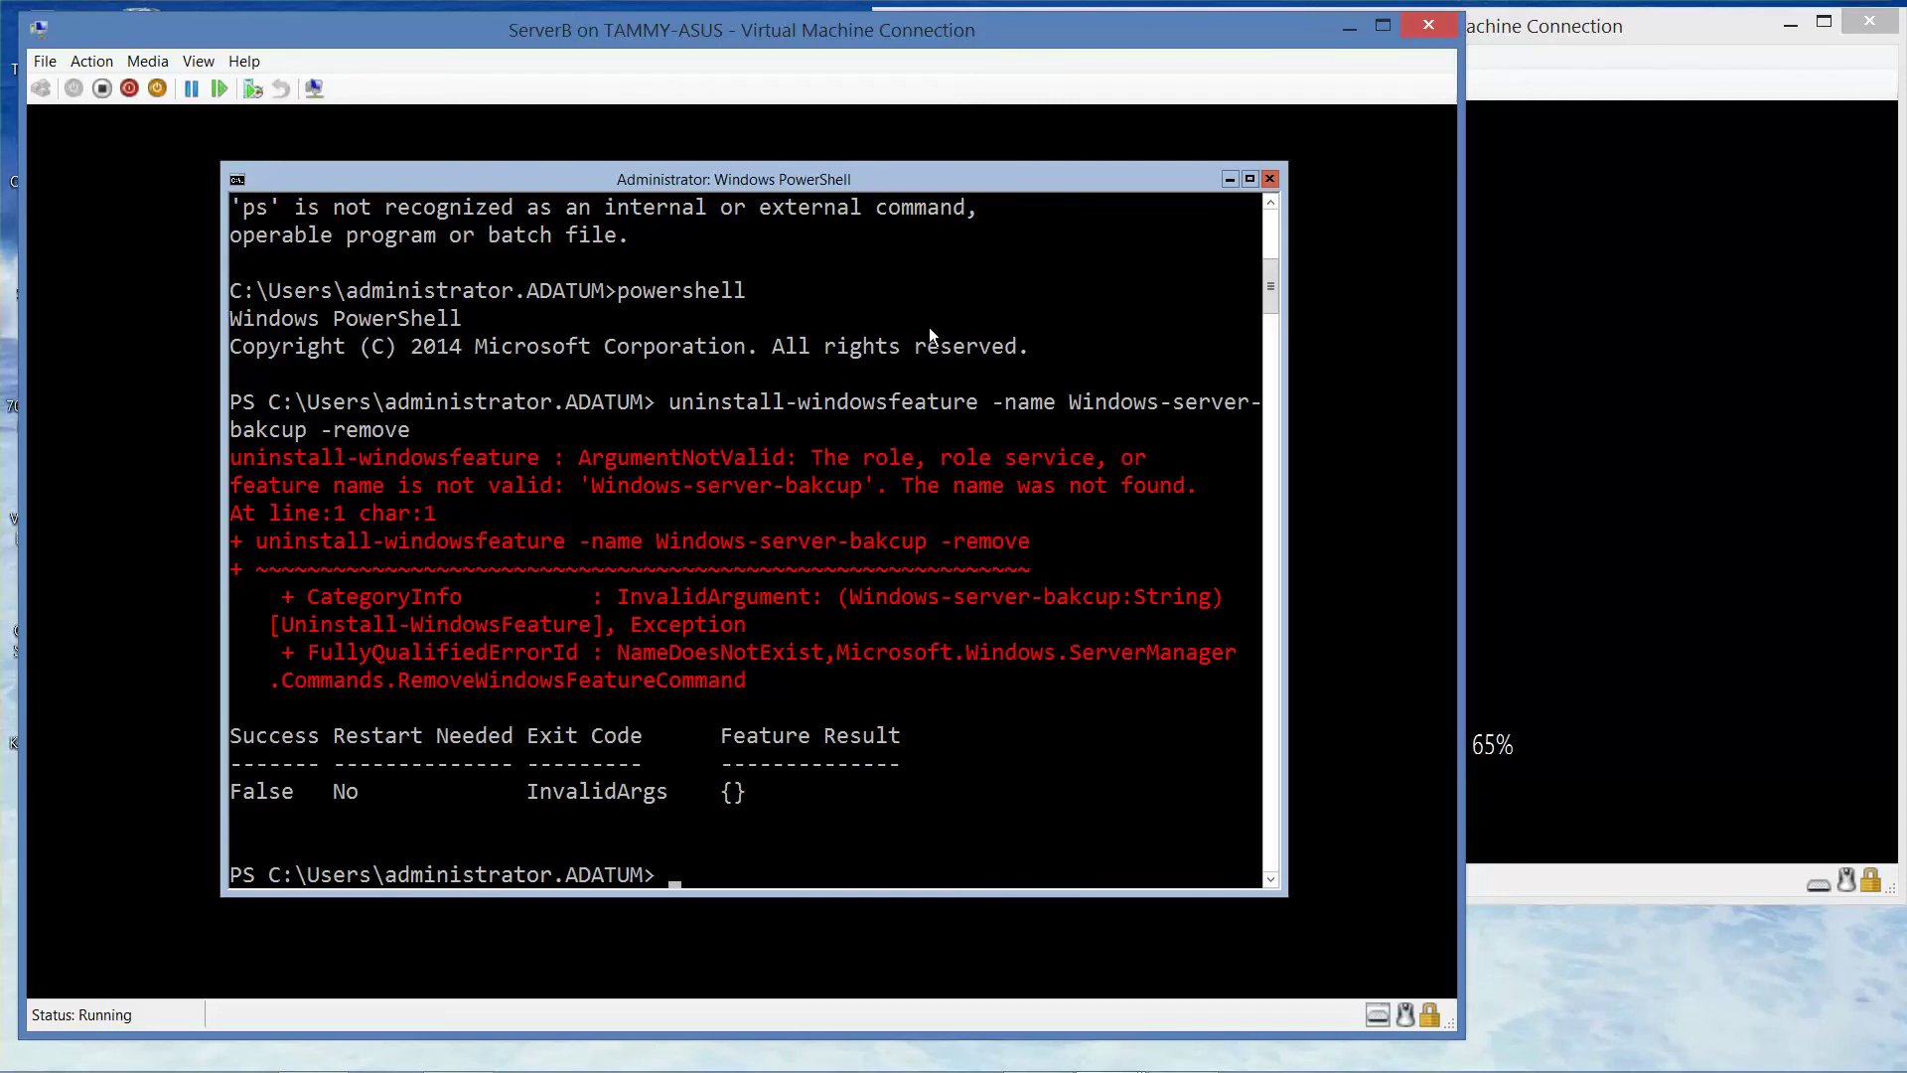
- Recall the failed command and delete the transposed letters in 'bakcup'
{"action": "key", "text": "Up"}
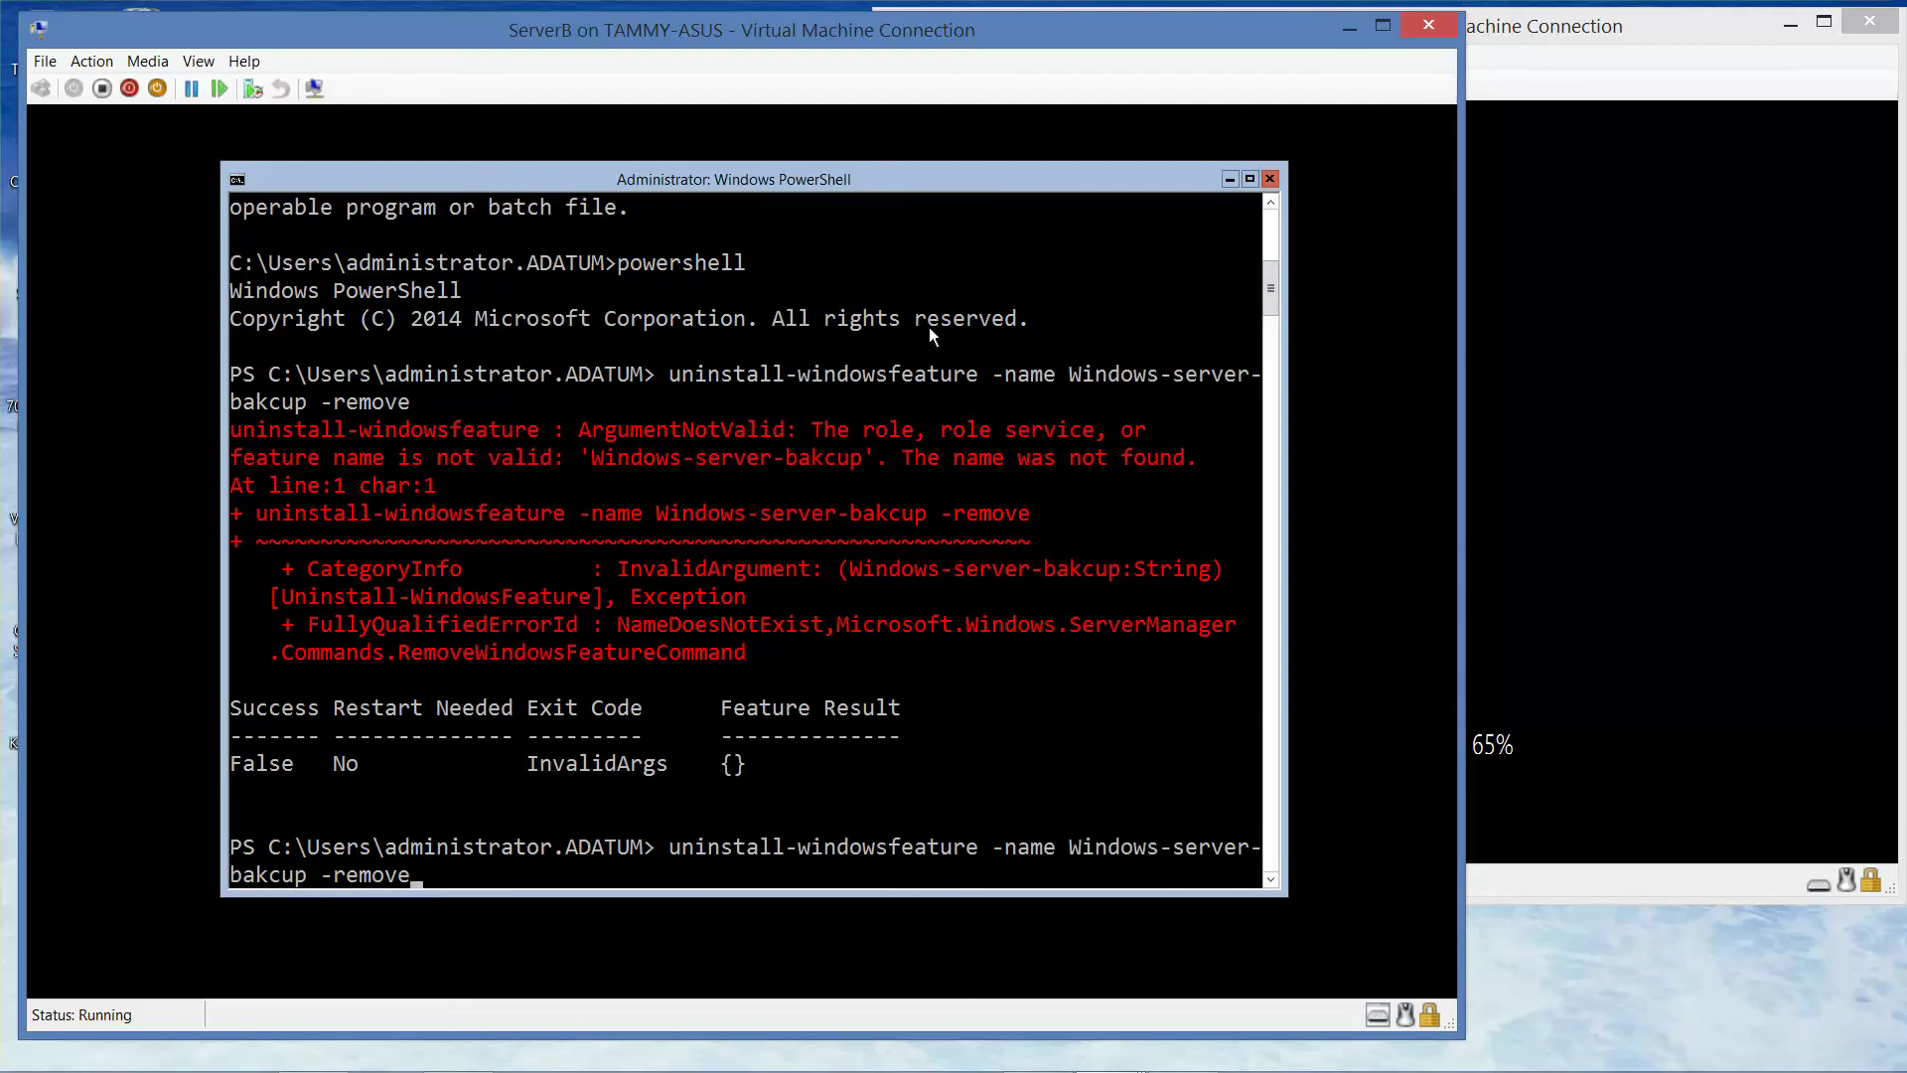
{"action": "key", "text": "Left"}
{"action": "key", "text": "Left"}
{"action": "key", "text": "Left"}
{"action": "key", "text": "Left"}
{"action": "key", "text": "Left"}
{"action": "key", "text": "Left"}
{"action": "key", "text": "Left"}
{"action": "key", "text": "Left"}
{"action": "key", "text": "Left"}
{"action": "key", "text": "Left"}
{"action": "key", "text": "BackSpace"}
{"action": "key", "text": "BackSpace"}
- Correct the name to Windows-server-backup and run the removal until it reports Success
{"action": "type", "text": "ck"}
{"action": "key", "text": "Return"}
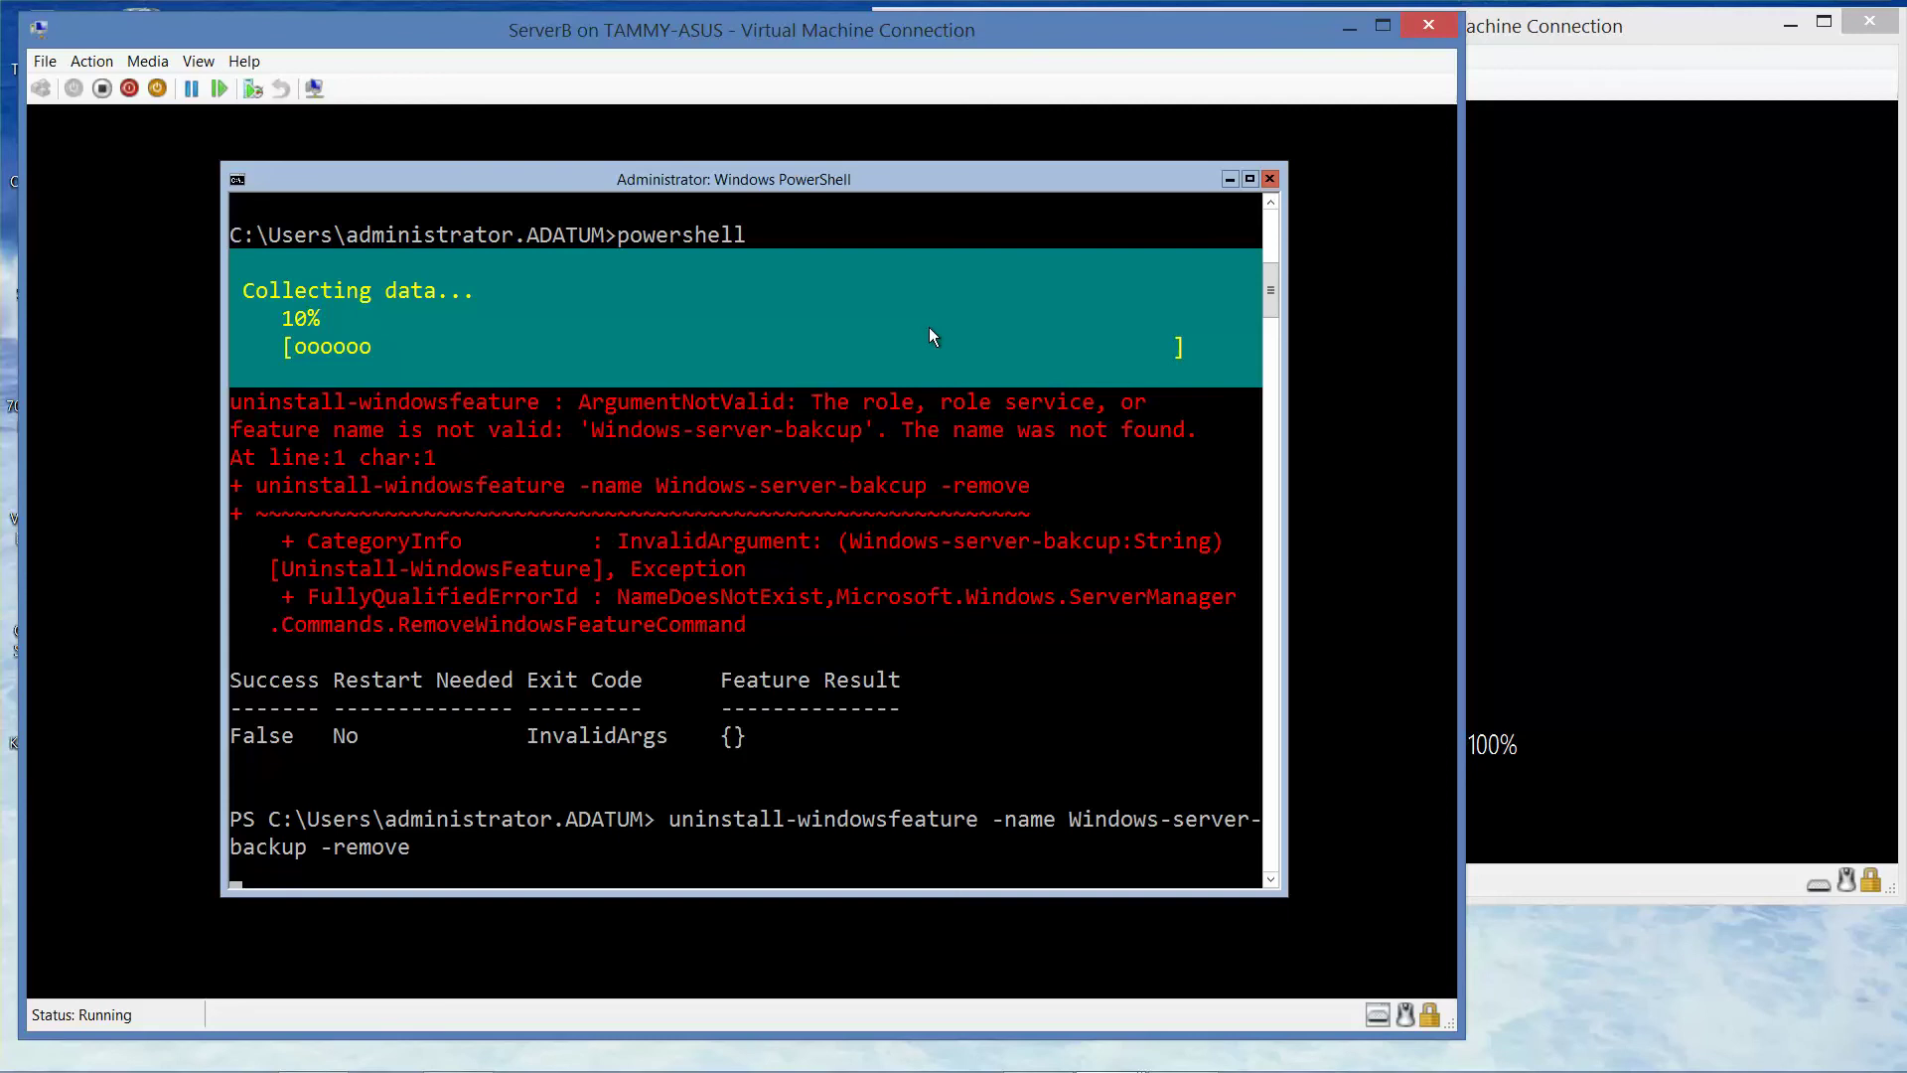
{"action": "mouse_move", "coordinate": [954, 1060]}
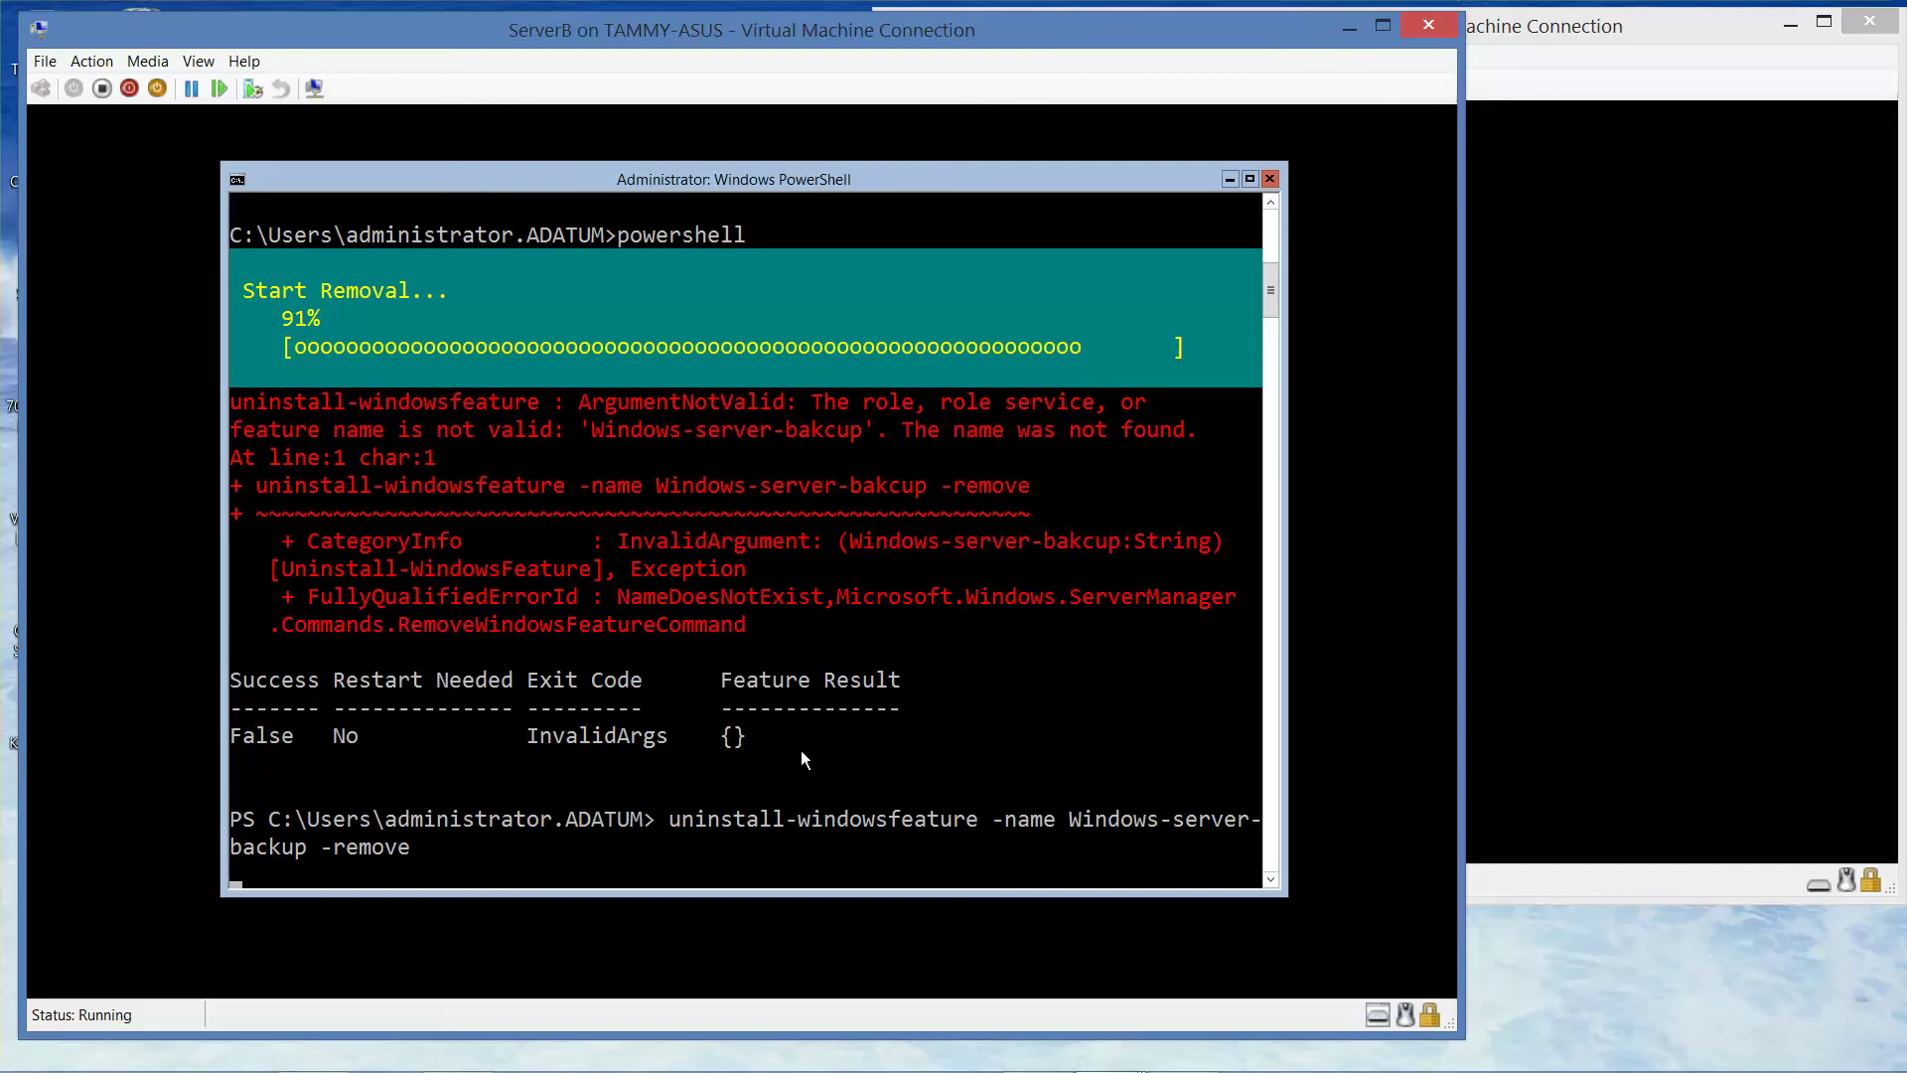
{"action": "mouse_move", "coordinate": [1105, 1071]}
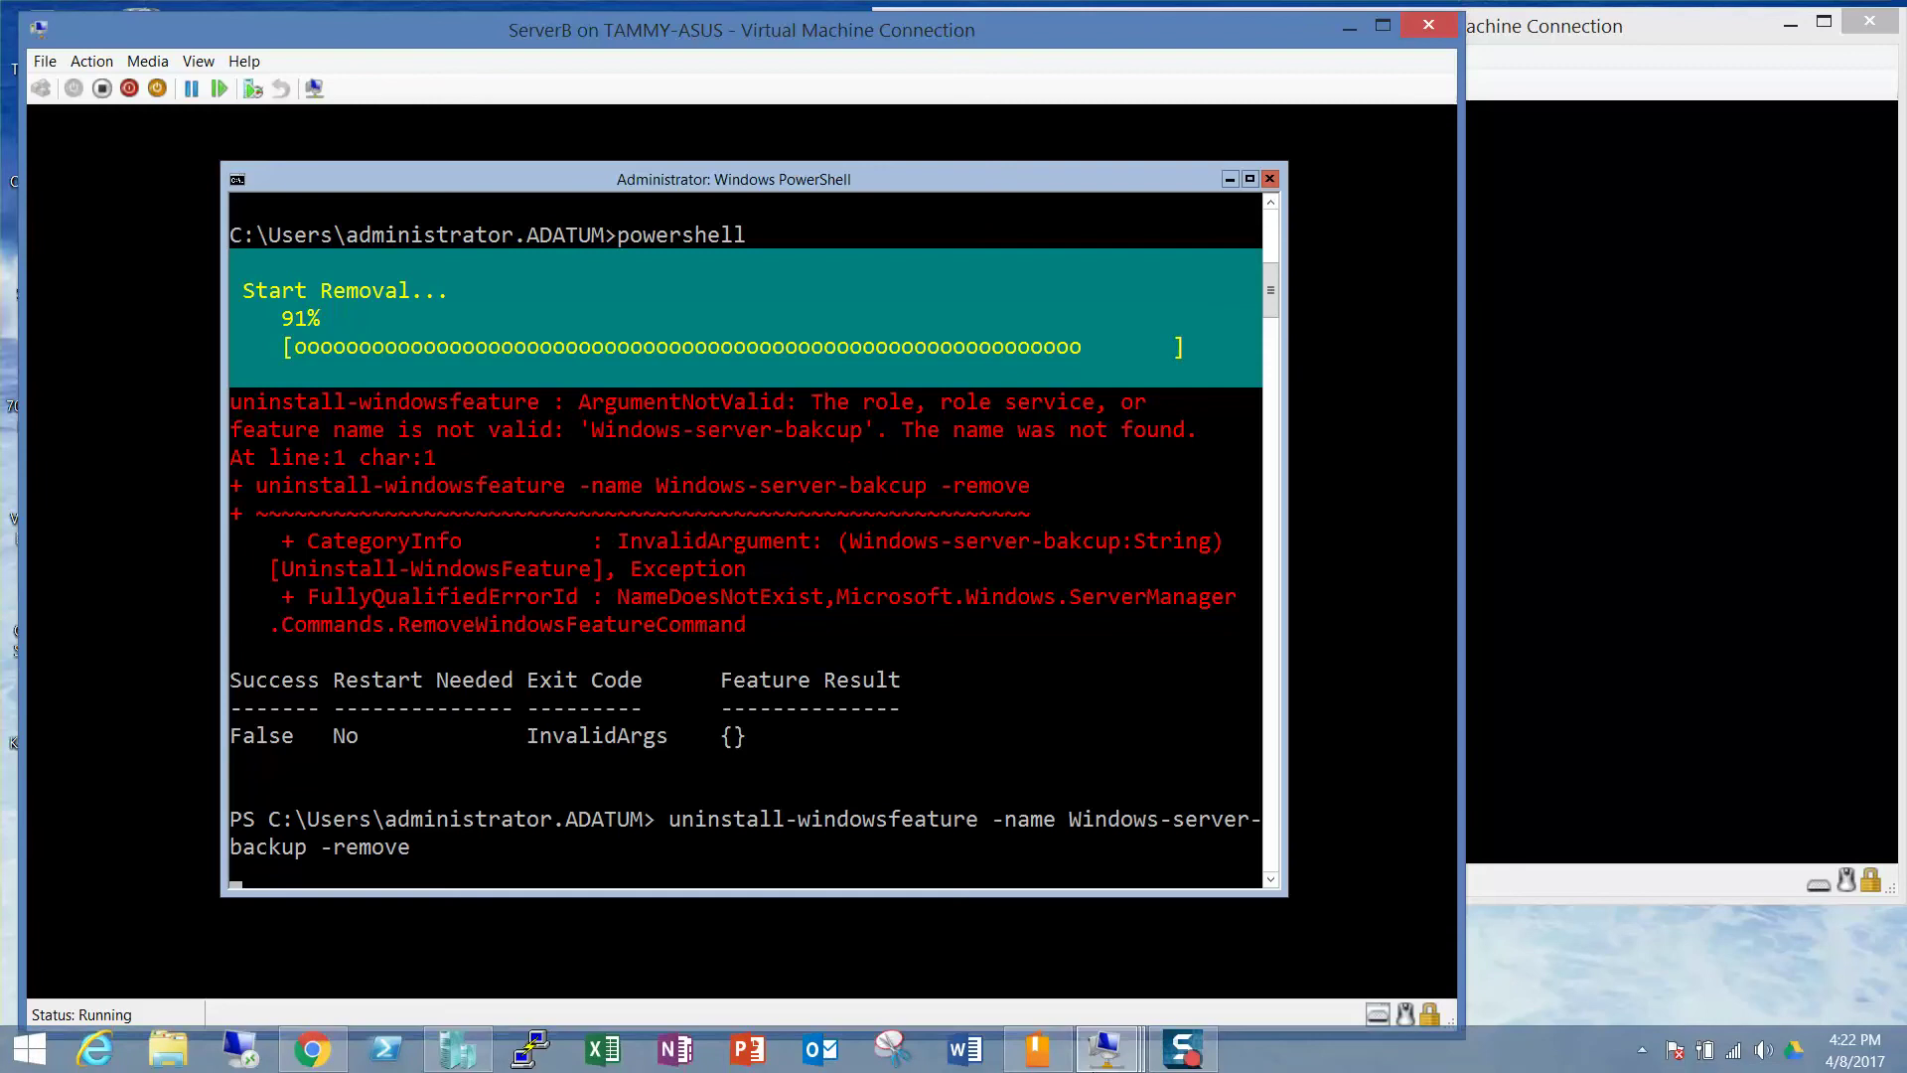
{"action": "left_click", "coordinate": [1200, 1061]}
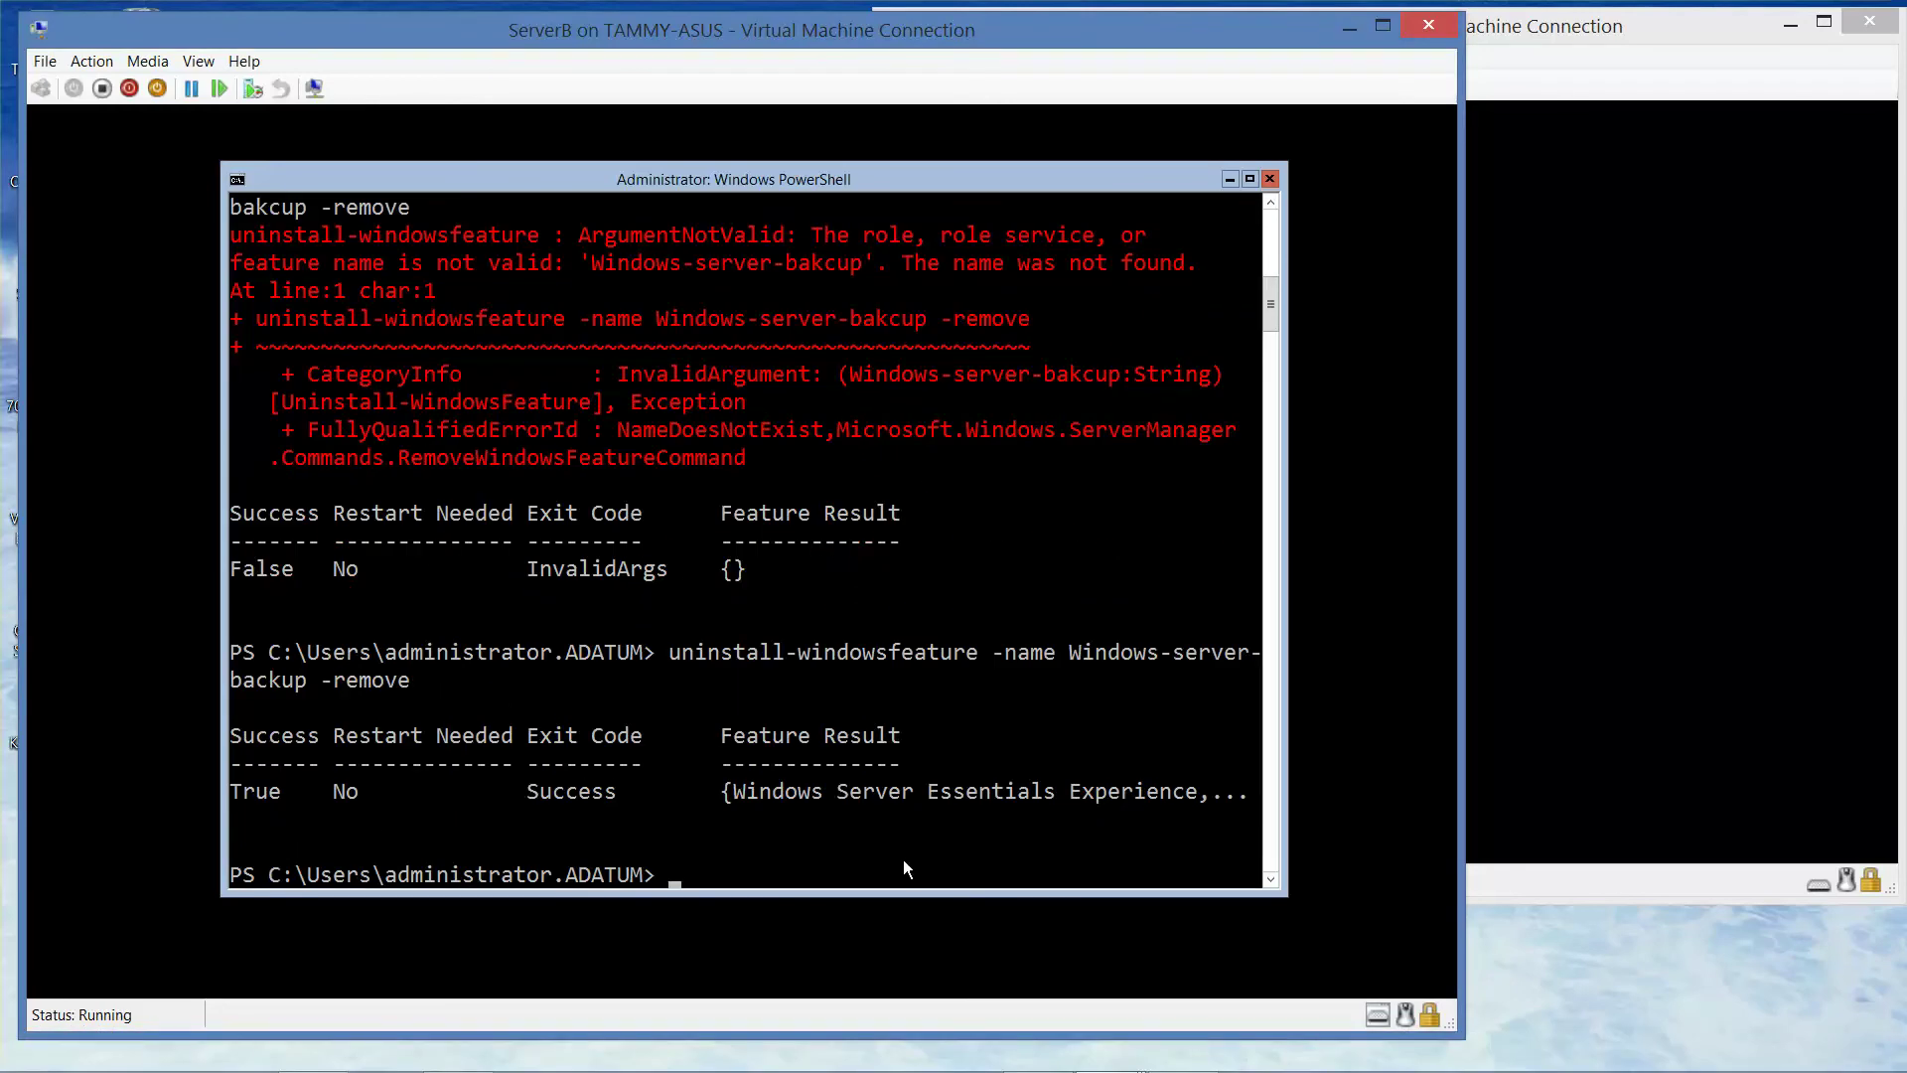
- Recall the uninstall command, swap the feature name to gpmc, and run it
{"action": "key", "text": "Up"}
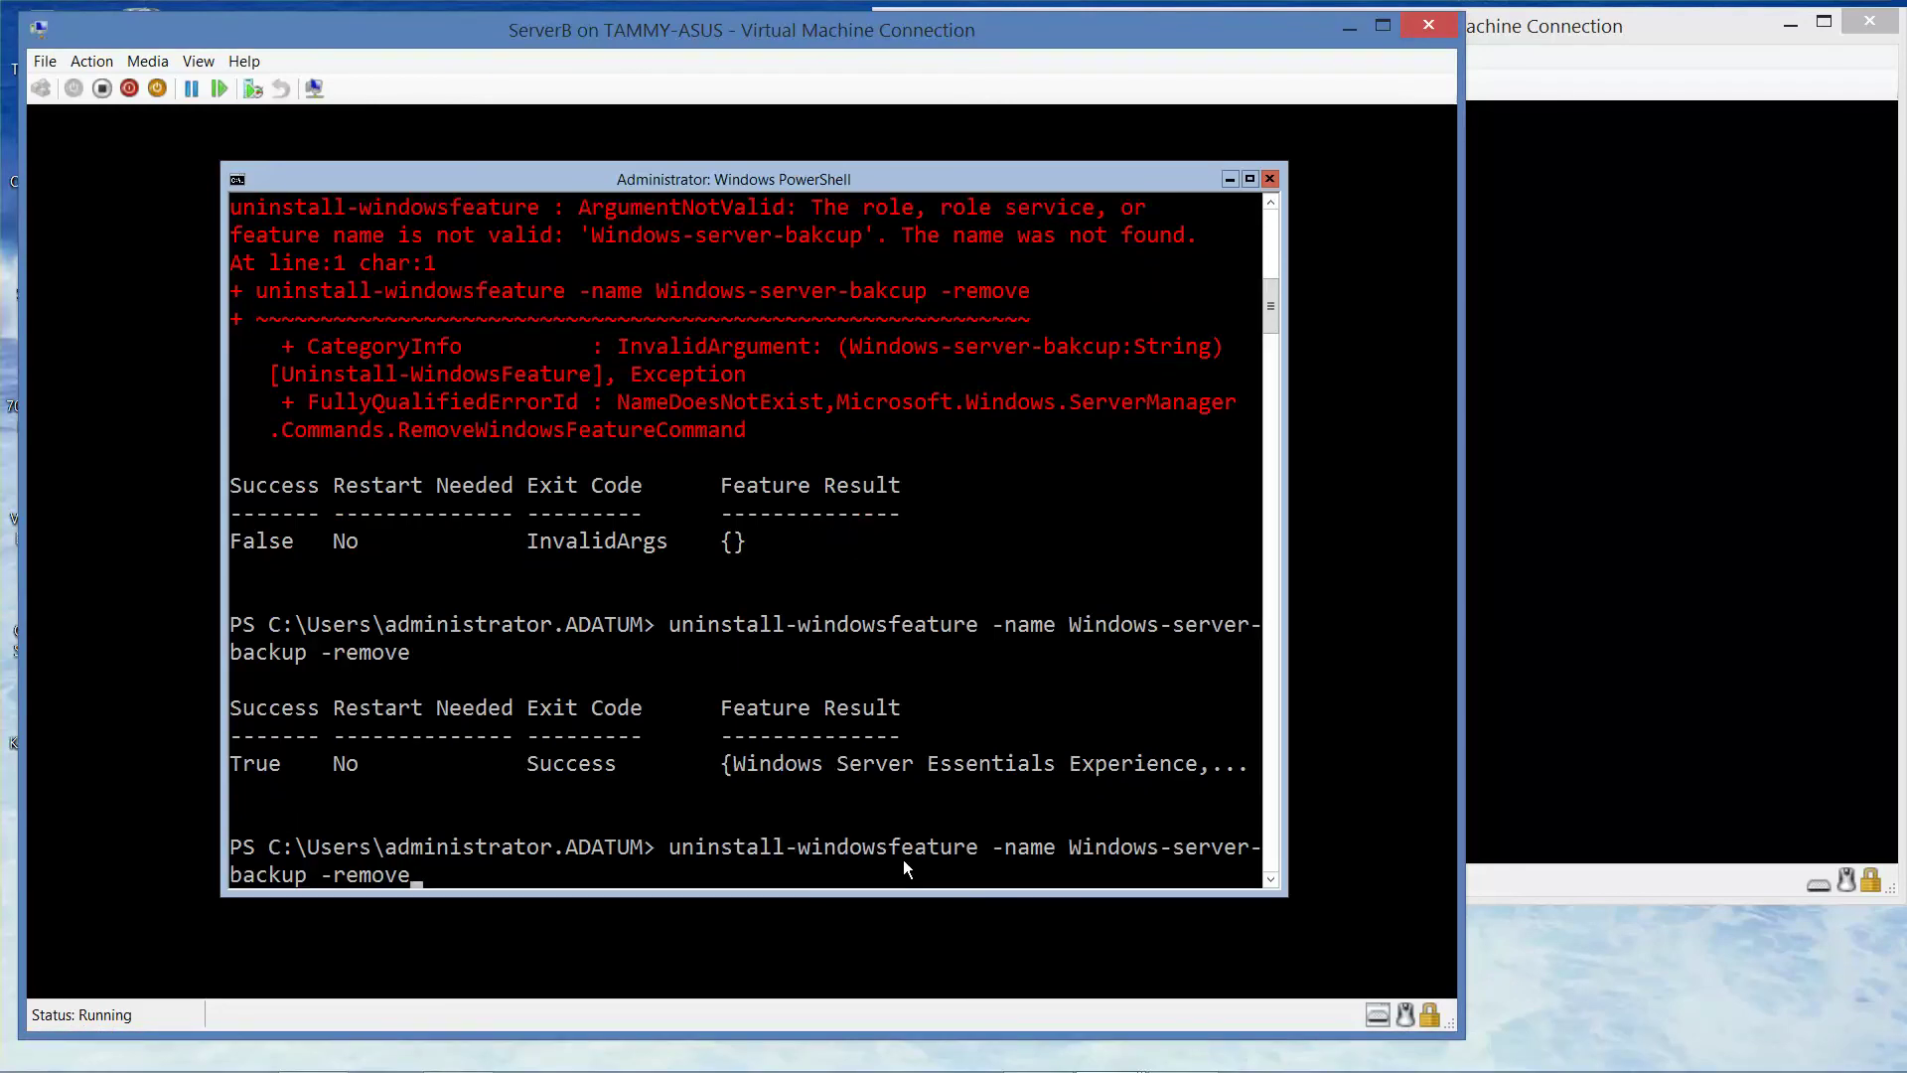
{"action": "key", "text": "Left"}
{"action": "key", "text": "Left"}
{"action": "key", "text": "Left"}
{"action": "key", "text": "Left"}
{"action": "key", "text": "Left"}
{"action": "key", "text": "Left"}
{"action": "key", "text": "Left"}
{"action": "key", "text": "Left"}
{"action": "key", "text": "Left"}
{"action": "key", "text": "BackSpace"}
{"action": "key", "text": "BackSpace"}
{"action": "key", "text": "BackSpace"}
{"action": "key", "text": "BackSpace"}
{"action": "key", "text": "BackSpace"}
{"action": "key", "text": "BackSpace"}
{"action": "key", "text": "BackSpace"}
{"action": "key", "text": "BackSpace"}
{"action": "key", "text": "BackSpace"}
{"action": "key", "text": "BackSpace"}
{"action": "key", "text": "BackSpace"}
{"action": "key", "text": "BackSpace"}
{"action": "key", "text": "BackSpace"}
{"action": "key", "text": "BackSpace"}
{"action": "key", "text": "BackSpace"}
{"action": "key", "text": "BackSpace"}
{"action": "key", "text": "BackSpace"}
{"action": "key", "text": "BackSpace"}
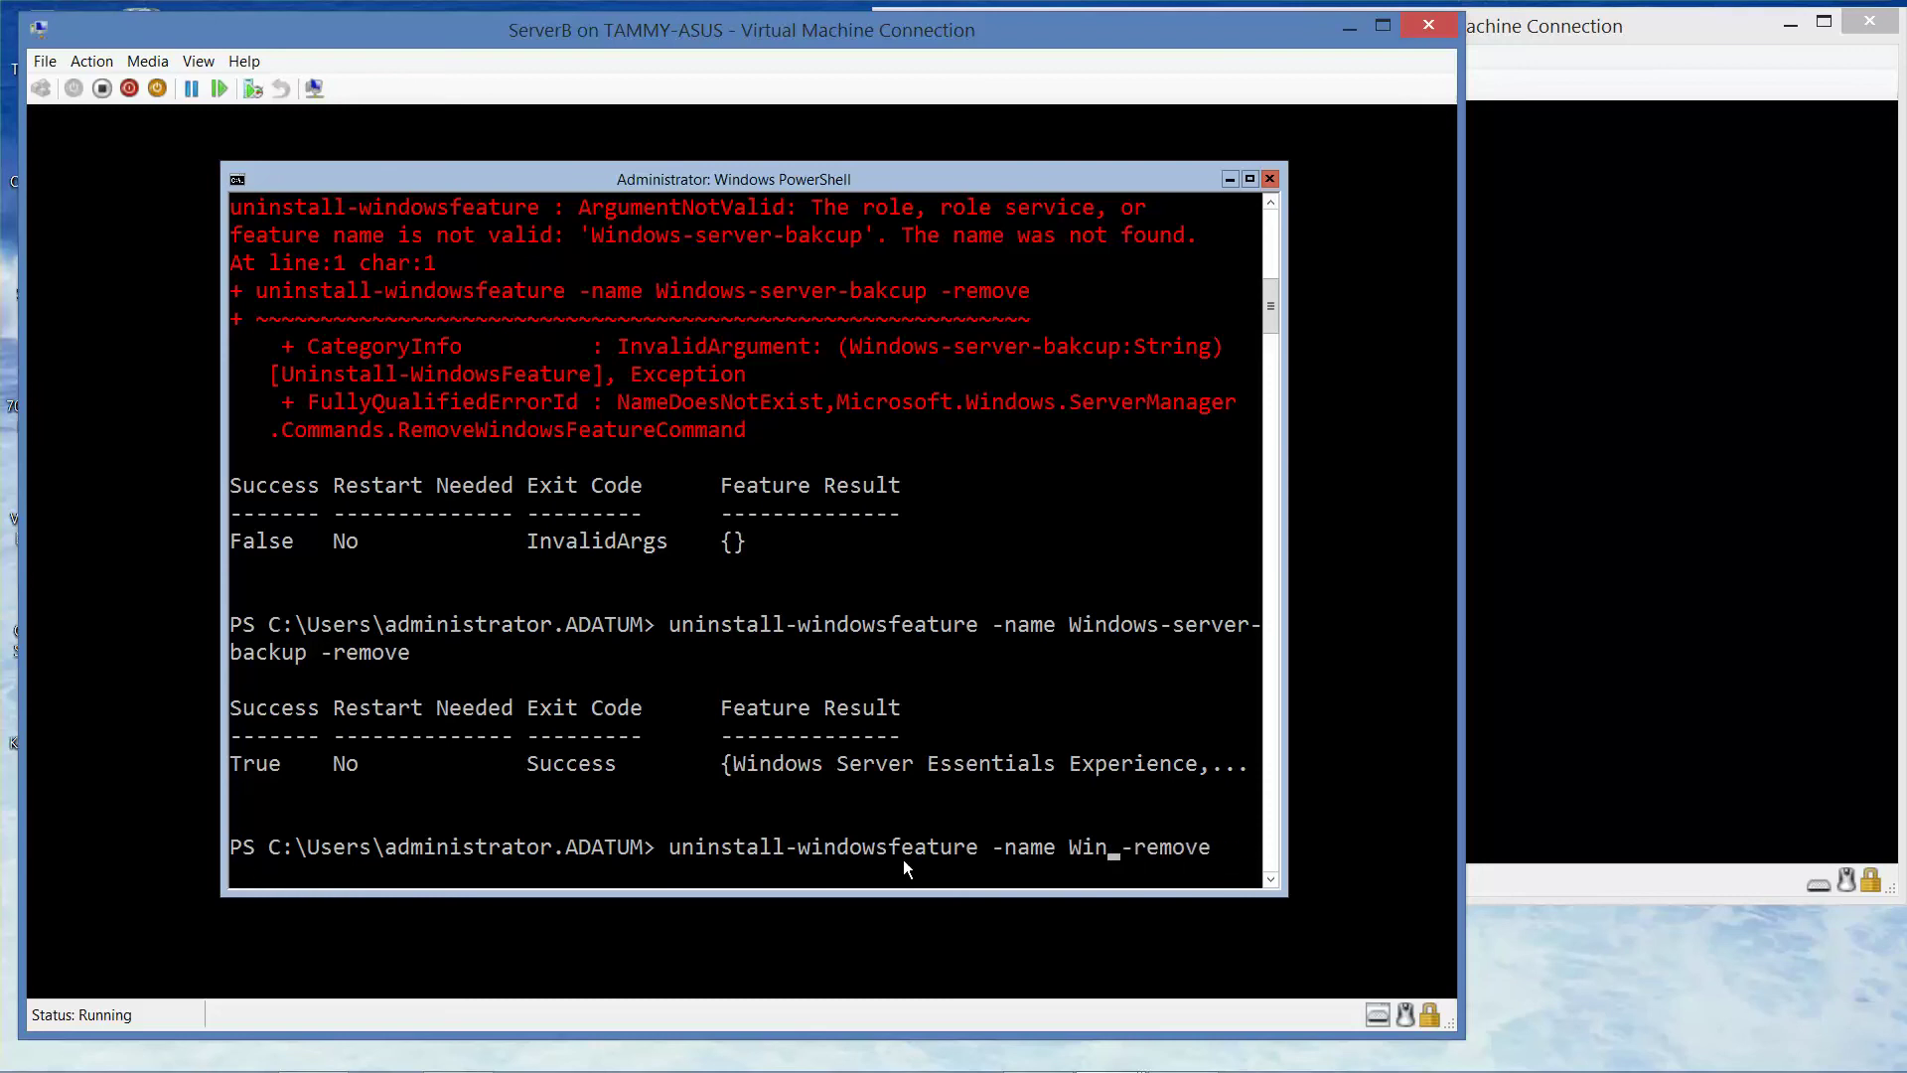
{"action": "key", "text": "BackSpace"}
{"action": "key", "text": "BackSpace"}
{"action": "type", "text": "gpmc"}
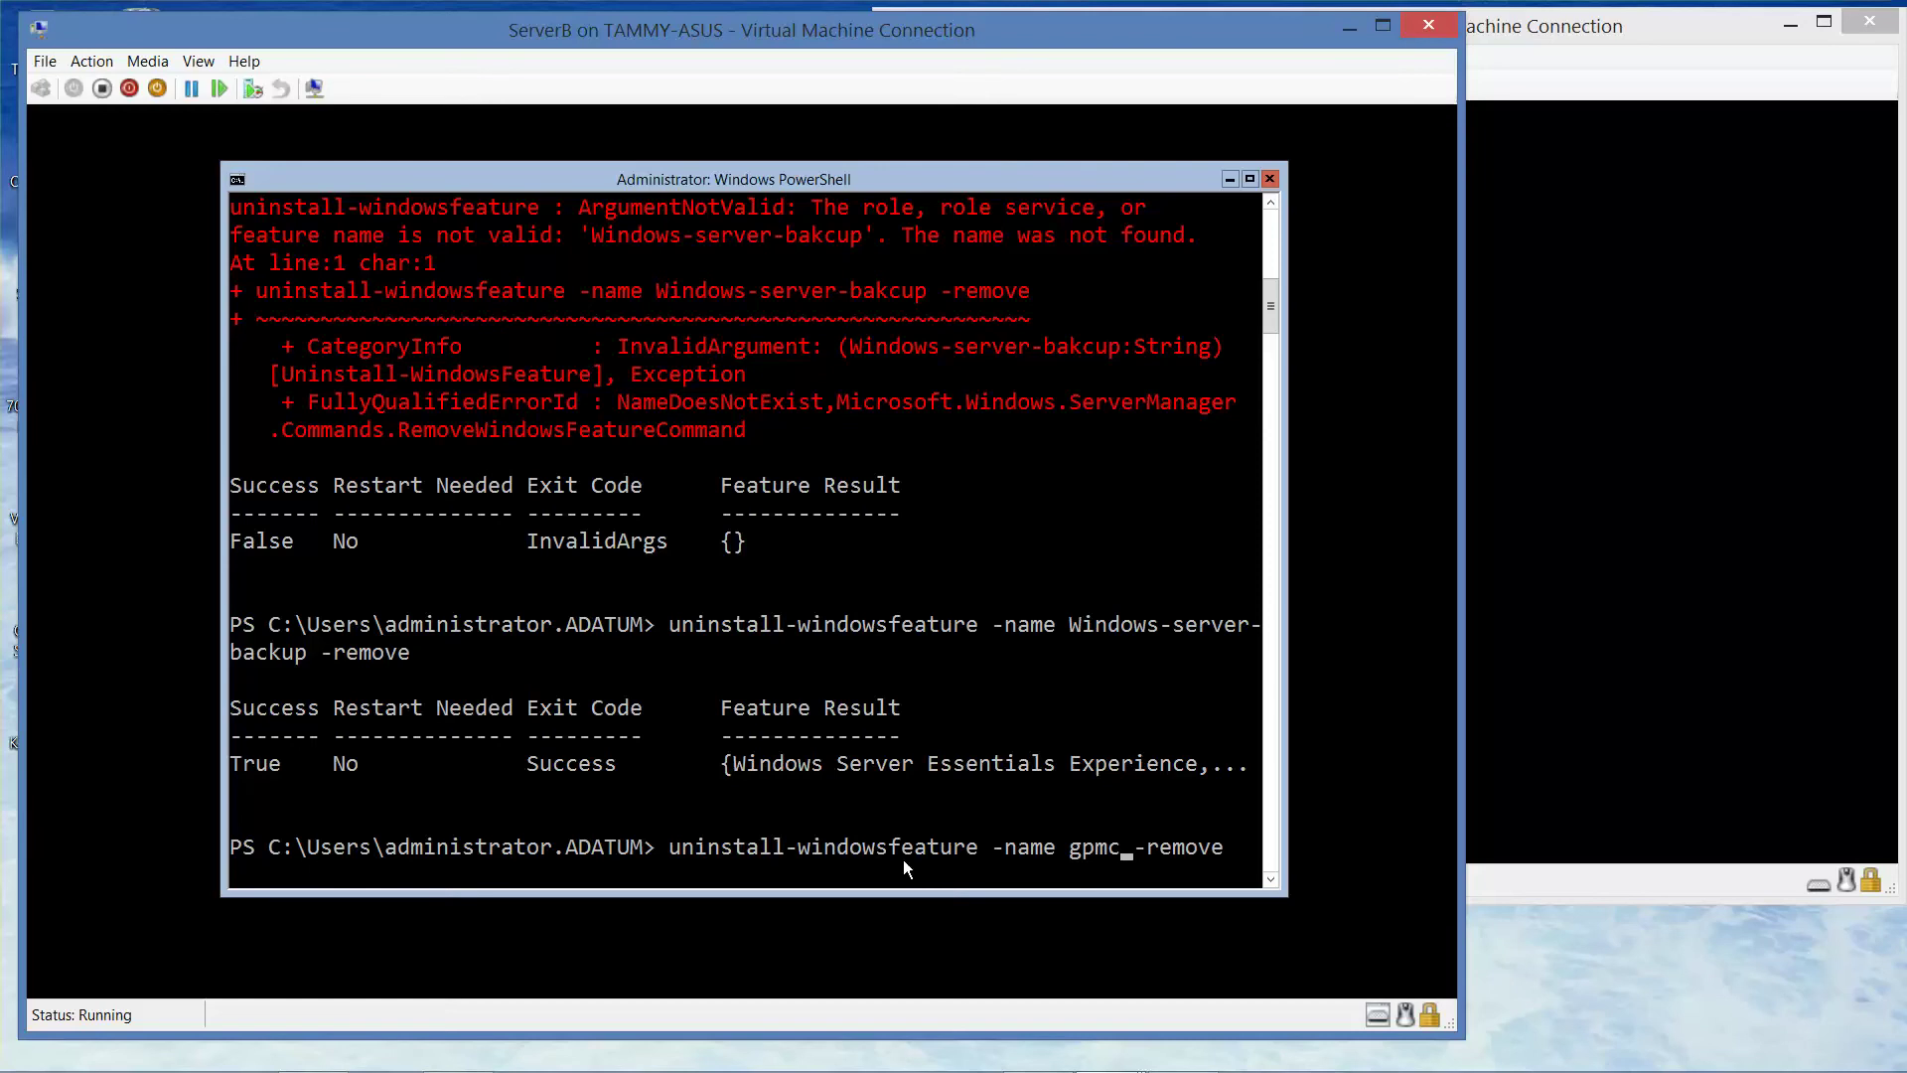
{"action": "key", "text": "Return"}
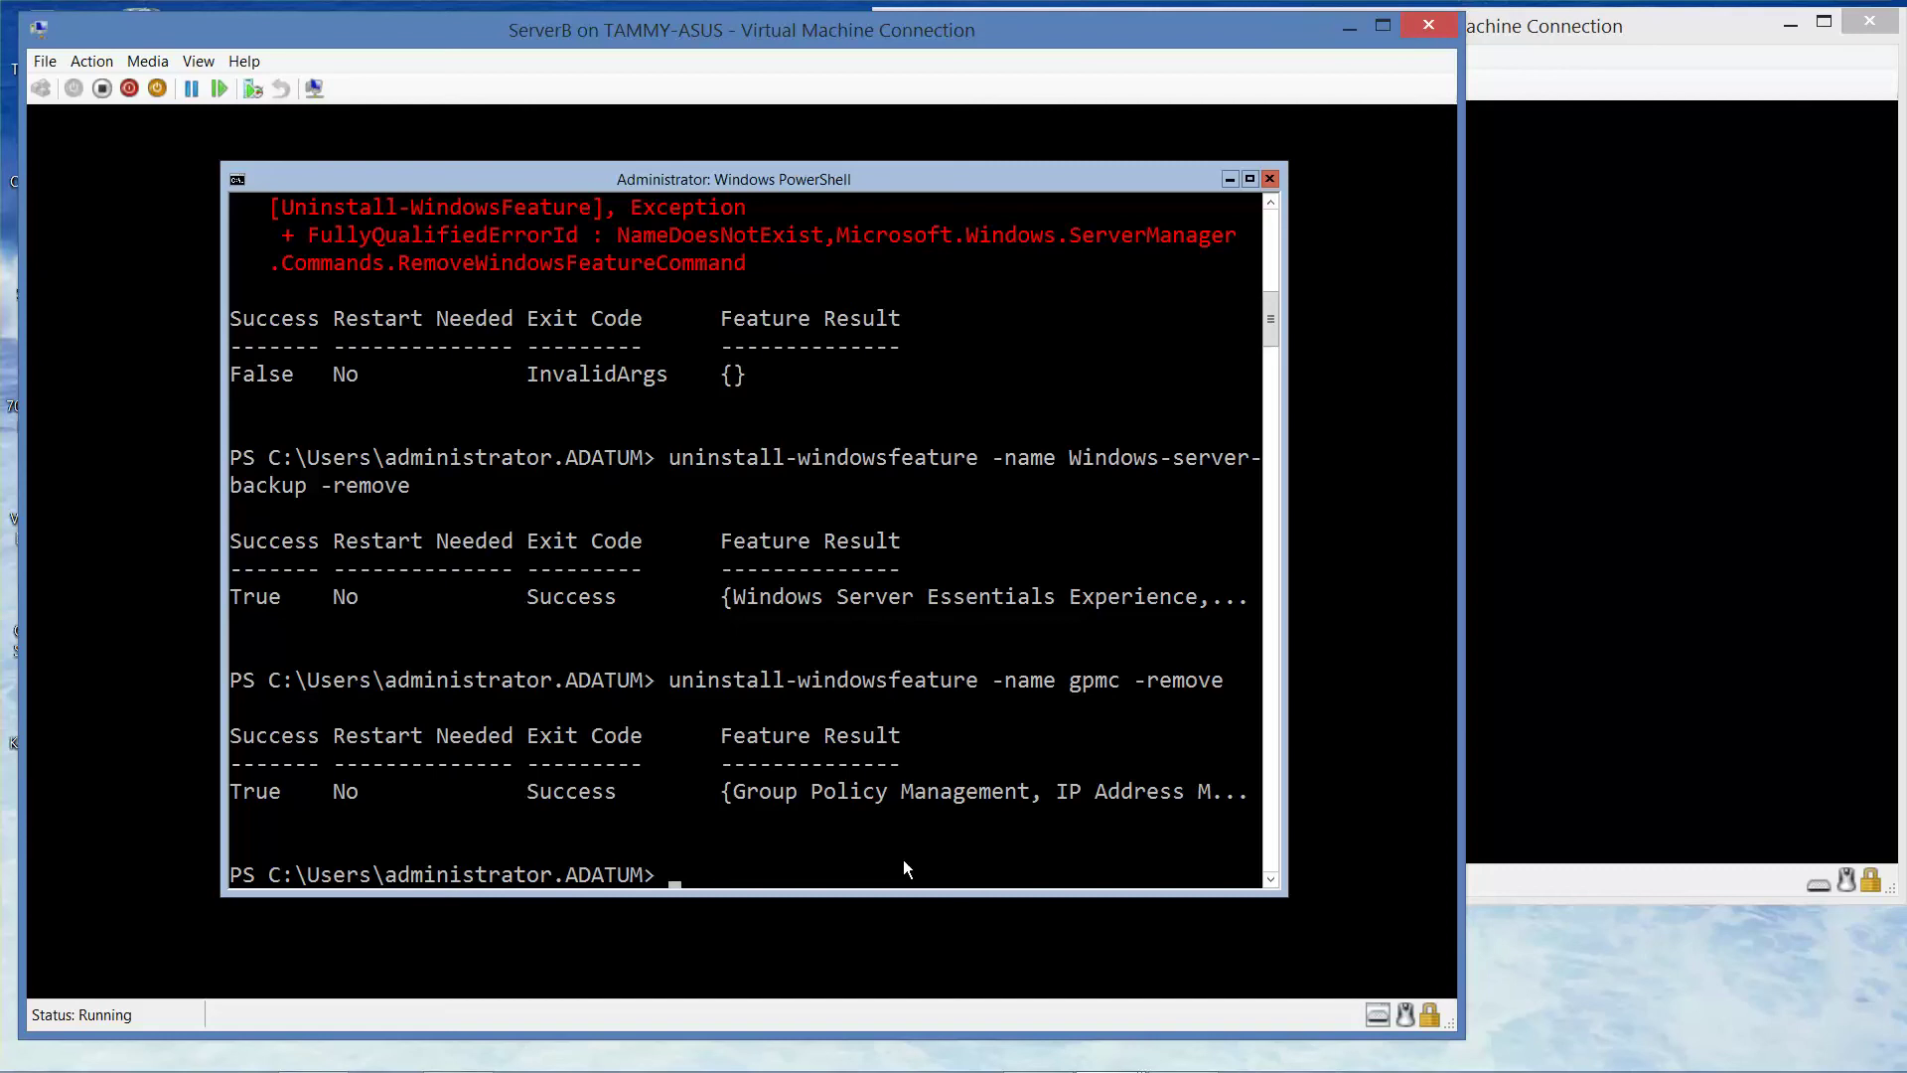
- Try get-windowsfeatures *GUI* and get-windowsfeatures, then clear the console with 'clear'
{"action": "type", "text": "get-windowsfeature"}
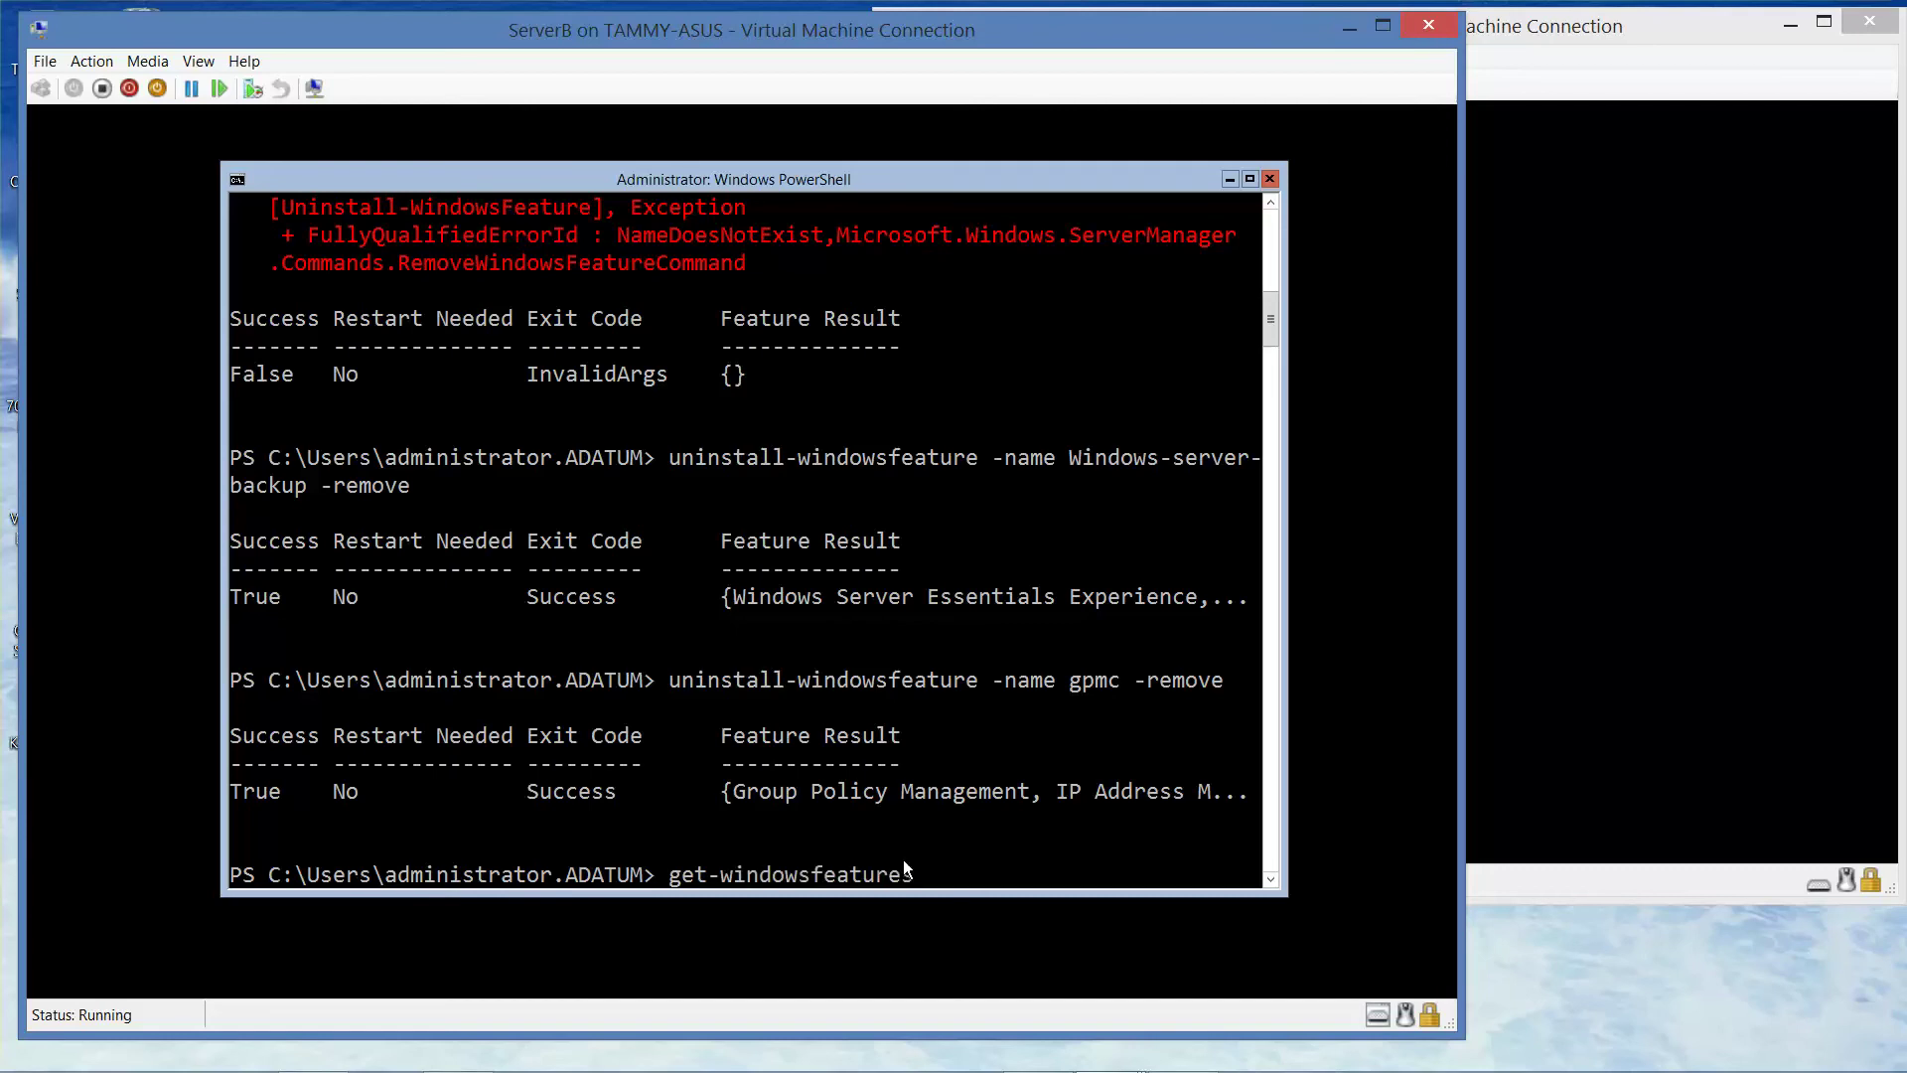
{"action": "type", "text": "s *GUI*"}
{"action": "key", "text": "Return"}
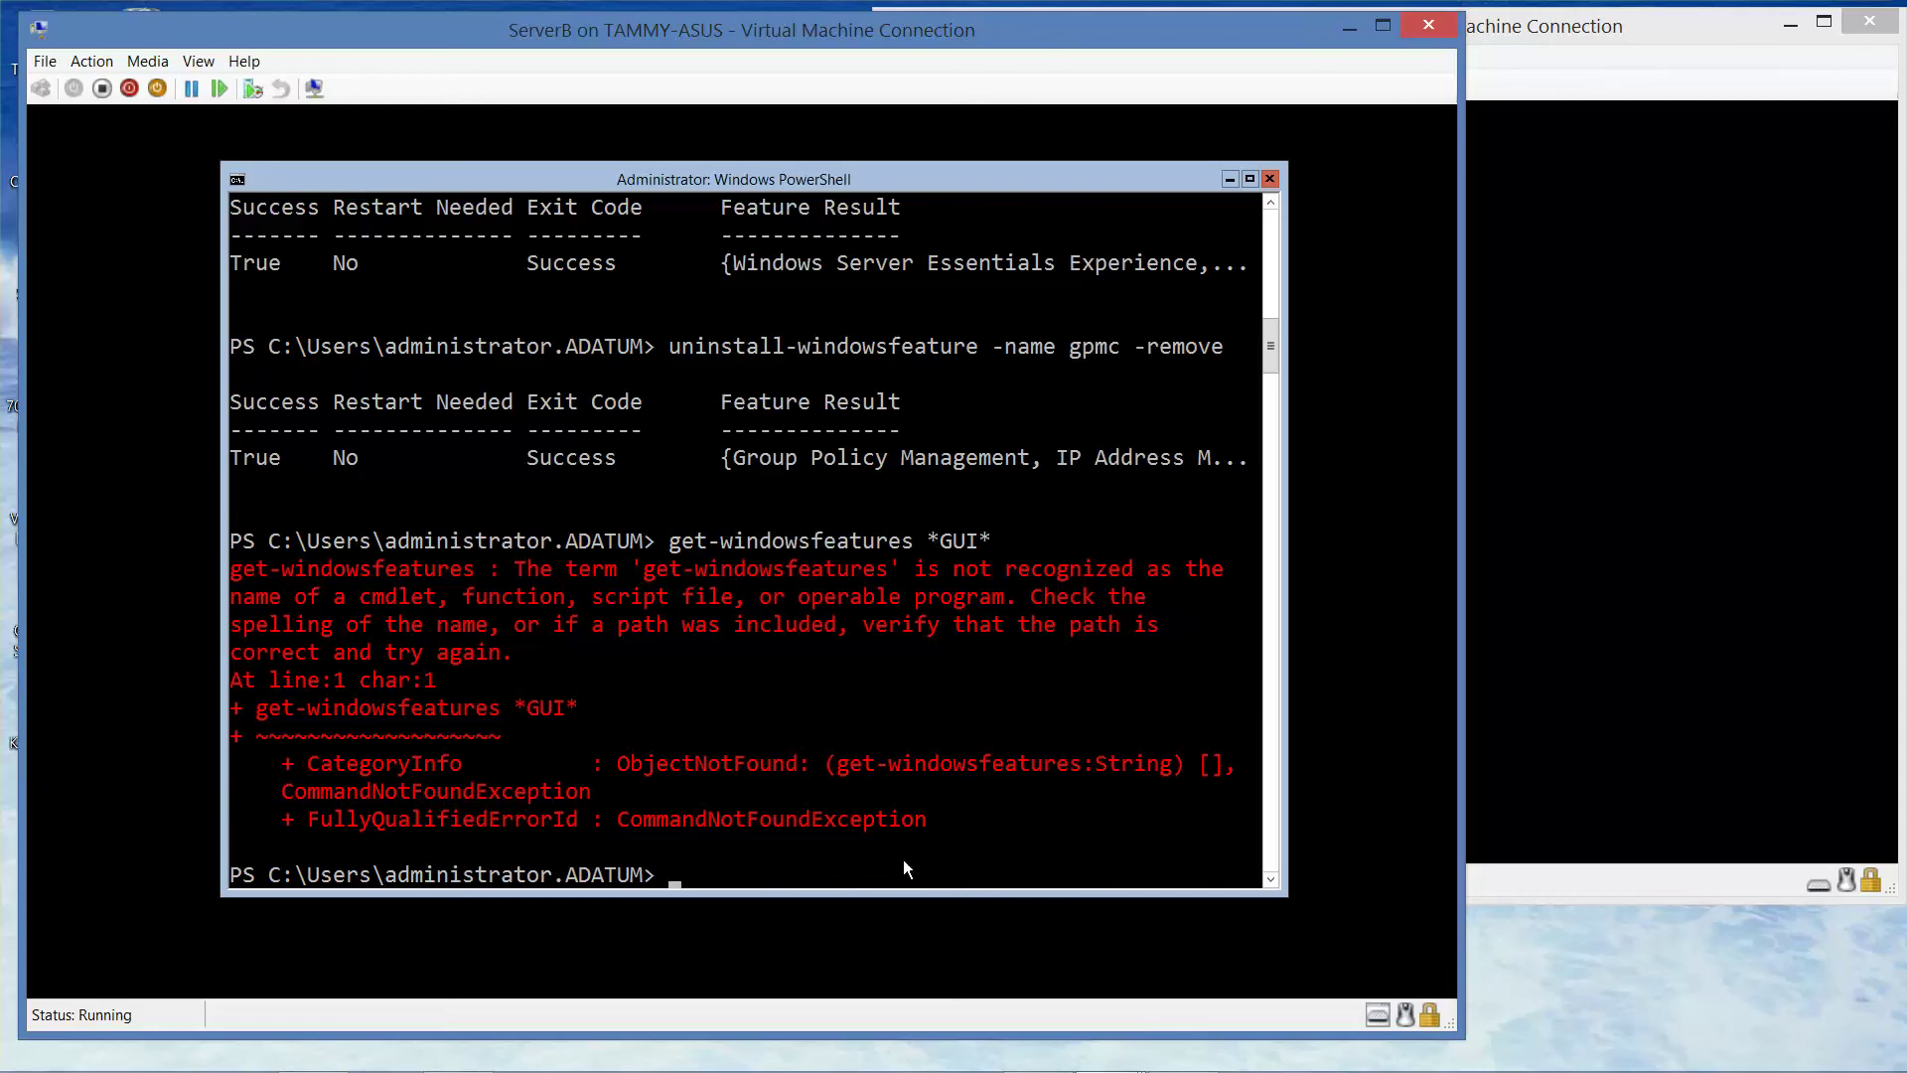
{"action": "type", "text": "get-windowsfeatures"}
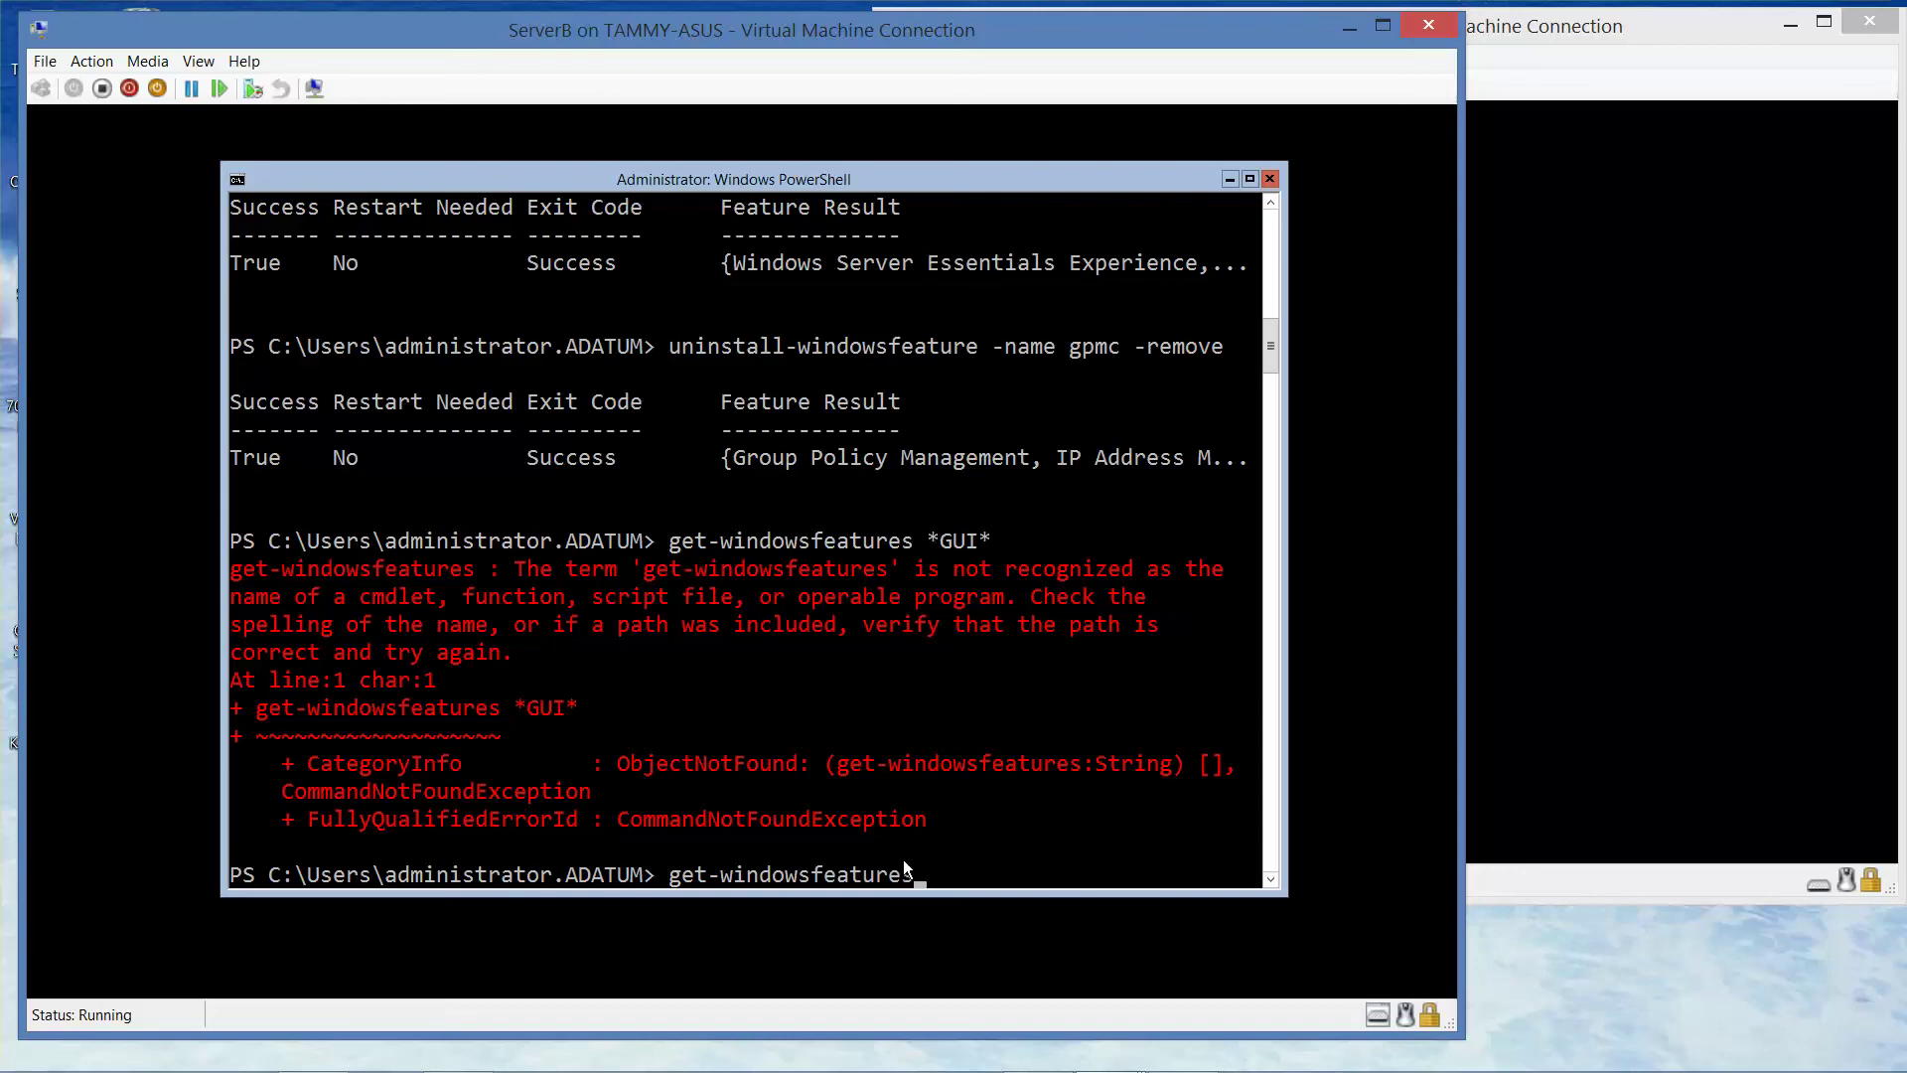
{"action": "key", "text": "Return"}
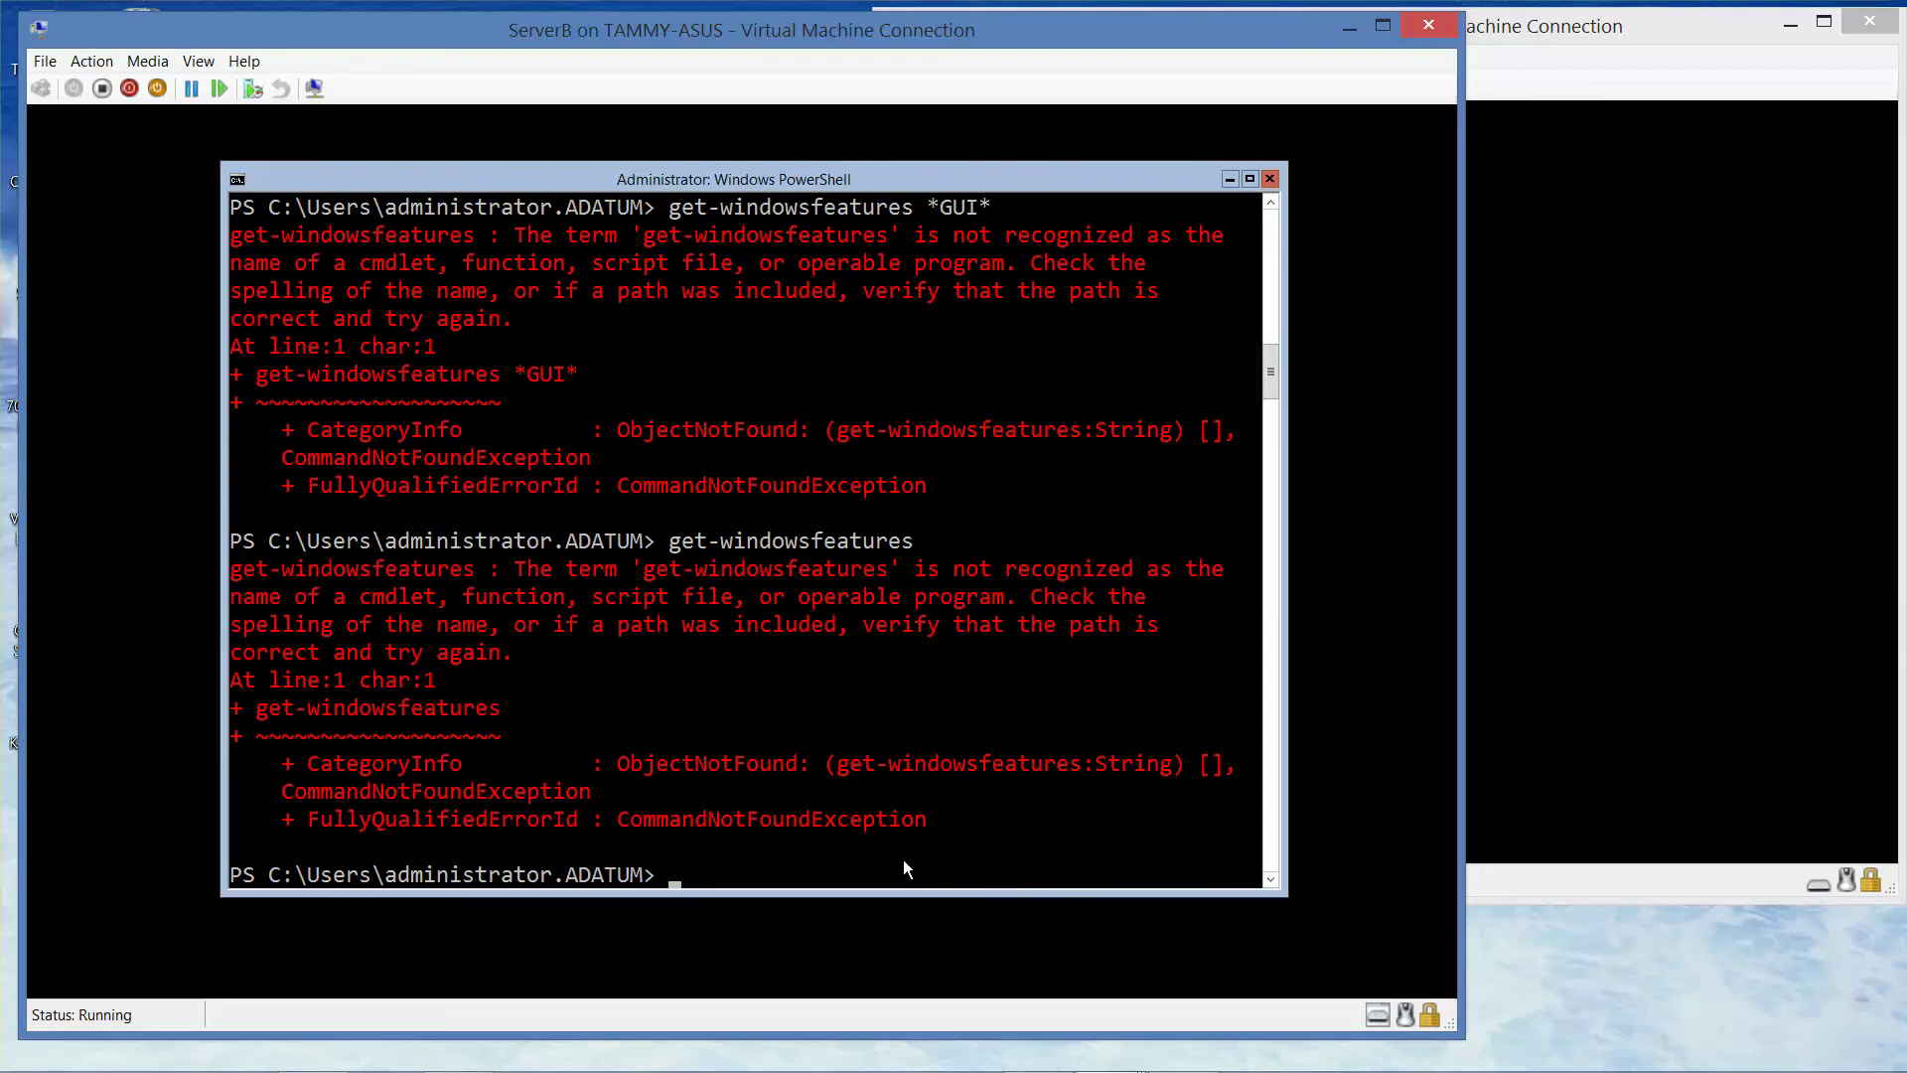
{"action": "type", "text": "clear"}
{"action": "key", "text": "Return"}
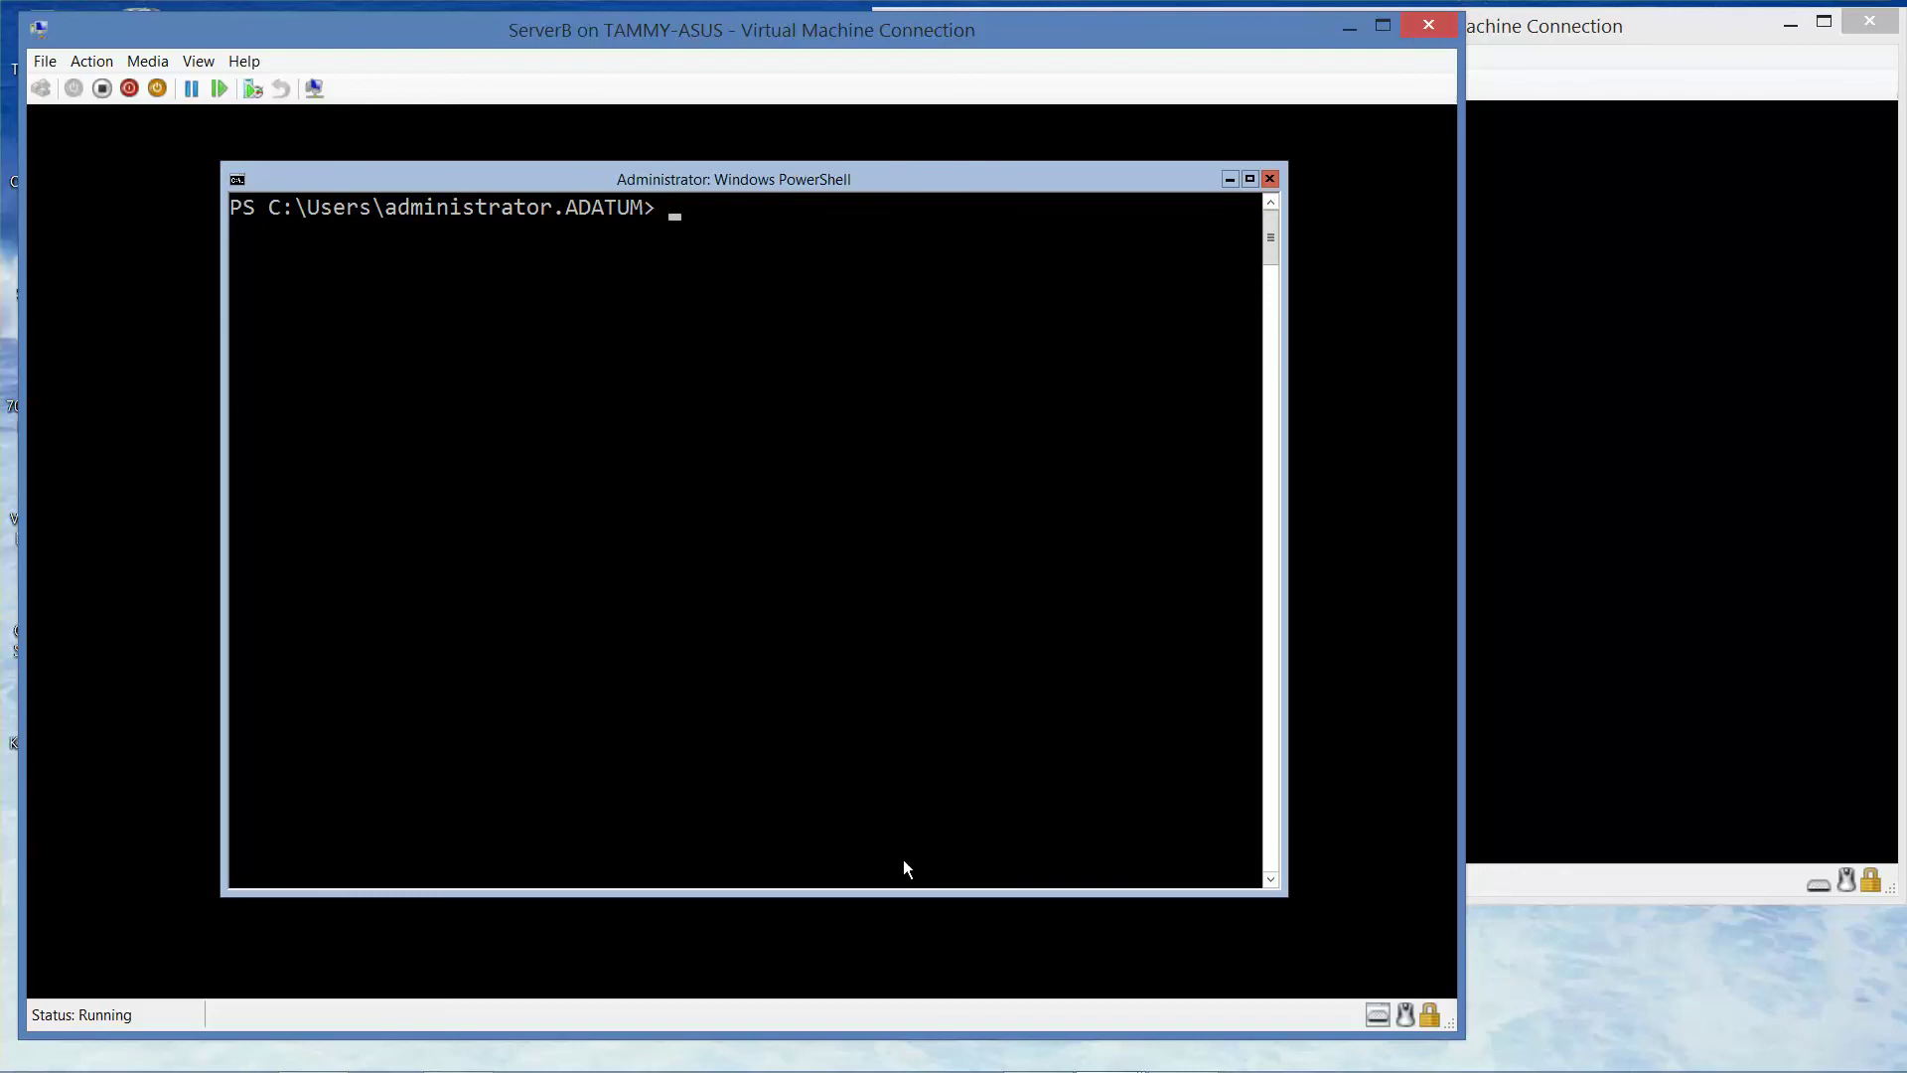
- Run install-windowsfeature -name server-gui-shell and wait for it to finish
{"action": "type", "text": "install-windowsfeature"}
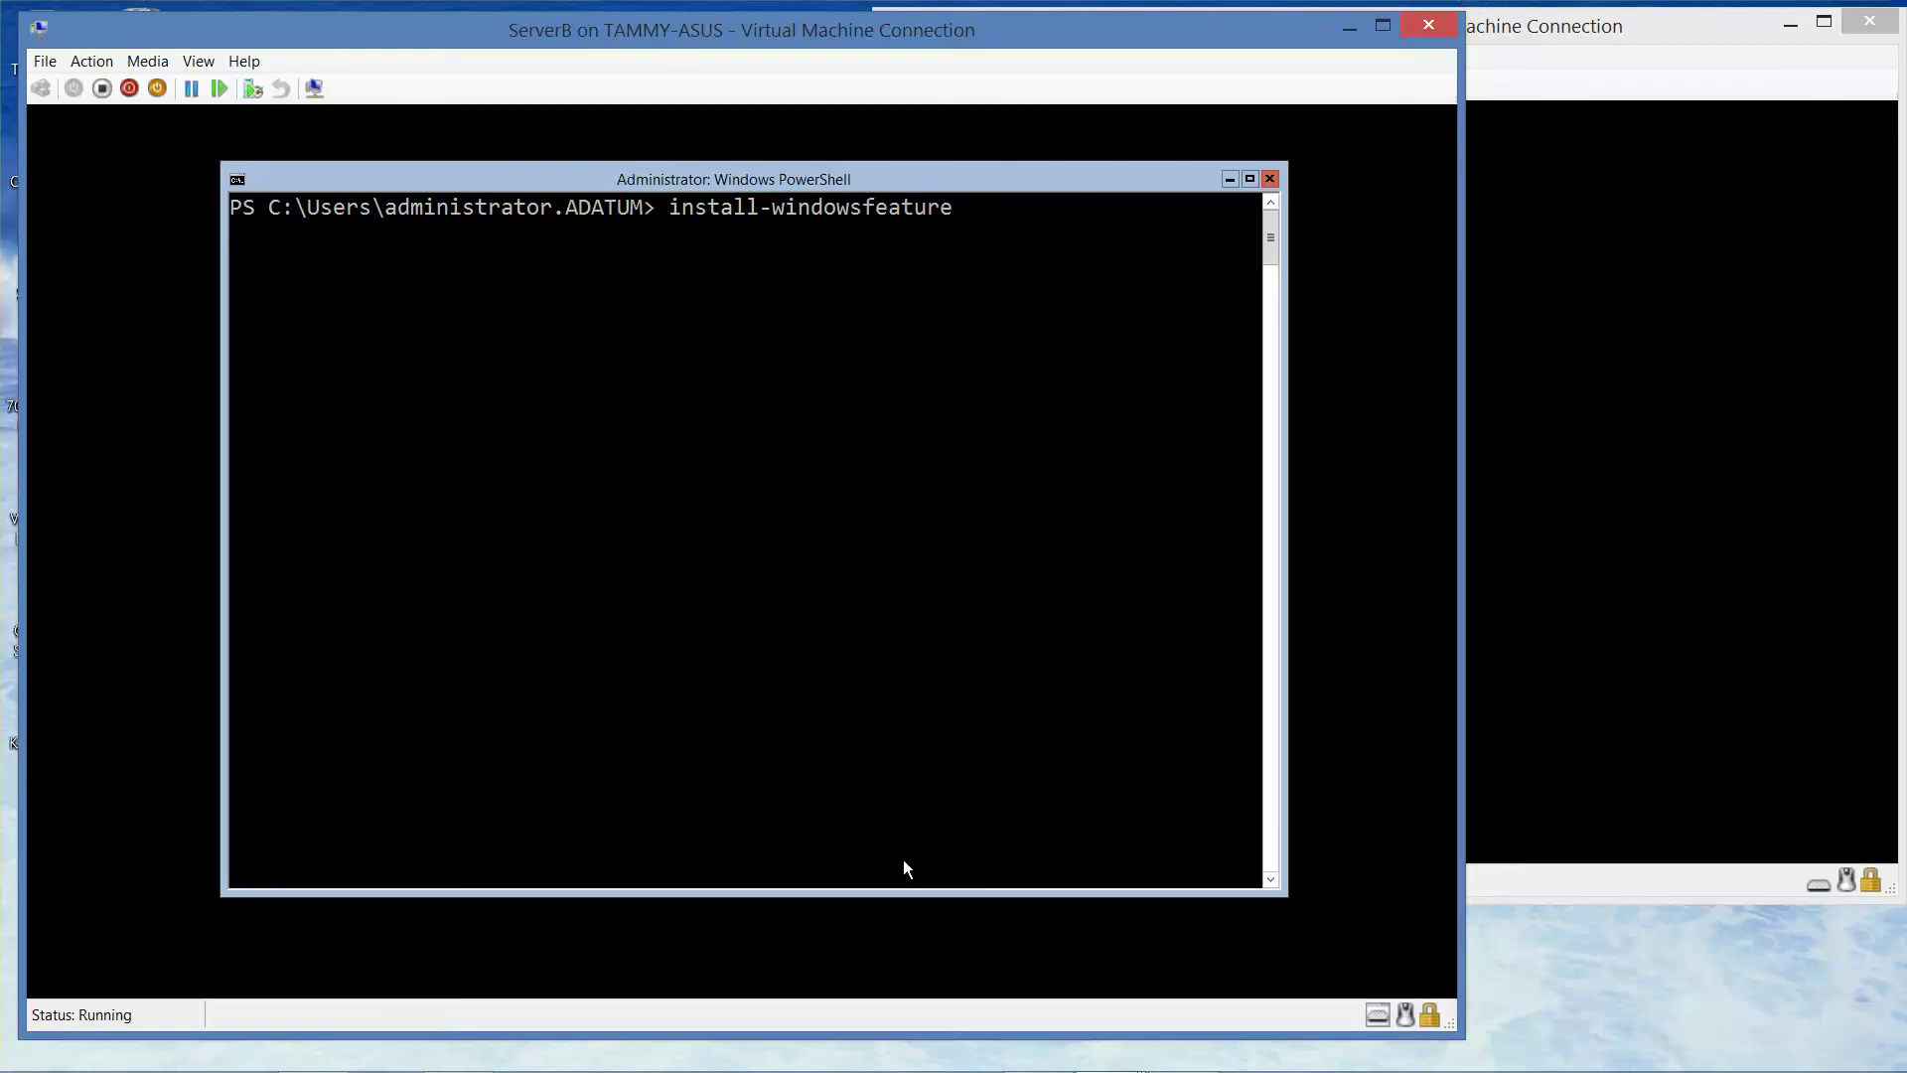
{"action": "type", "text": " -name server-gui-shell"}
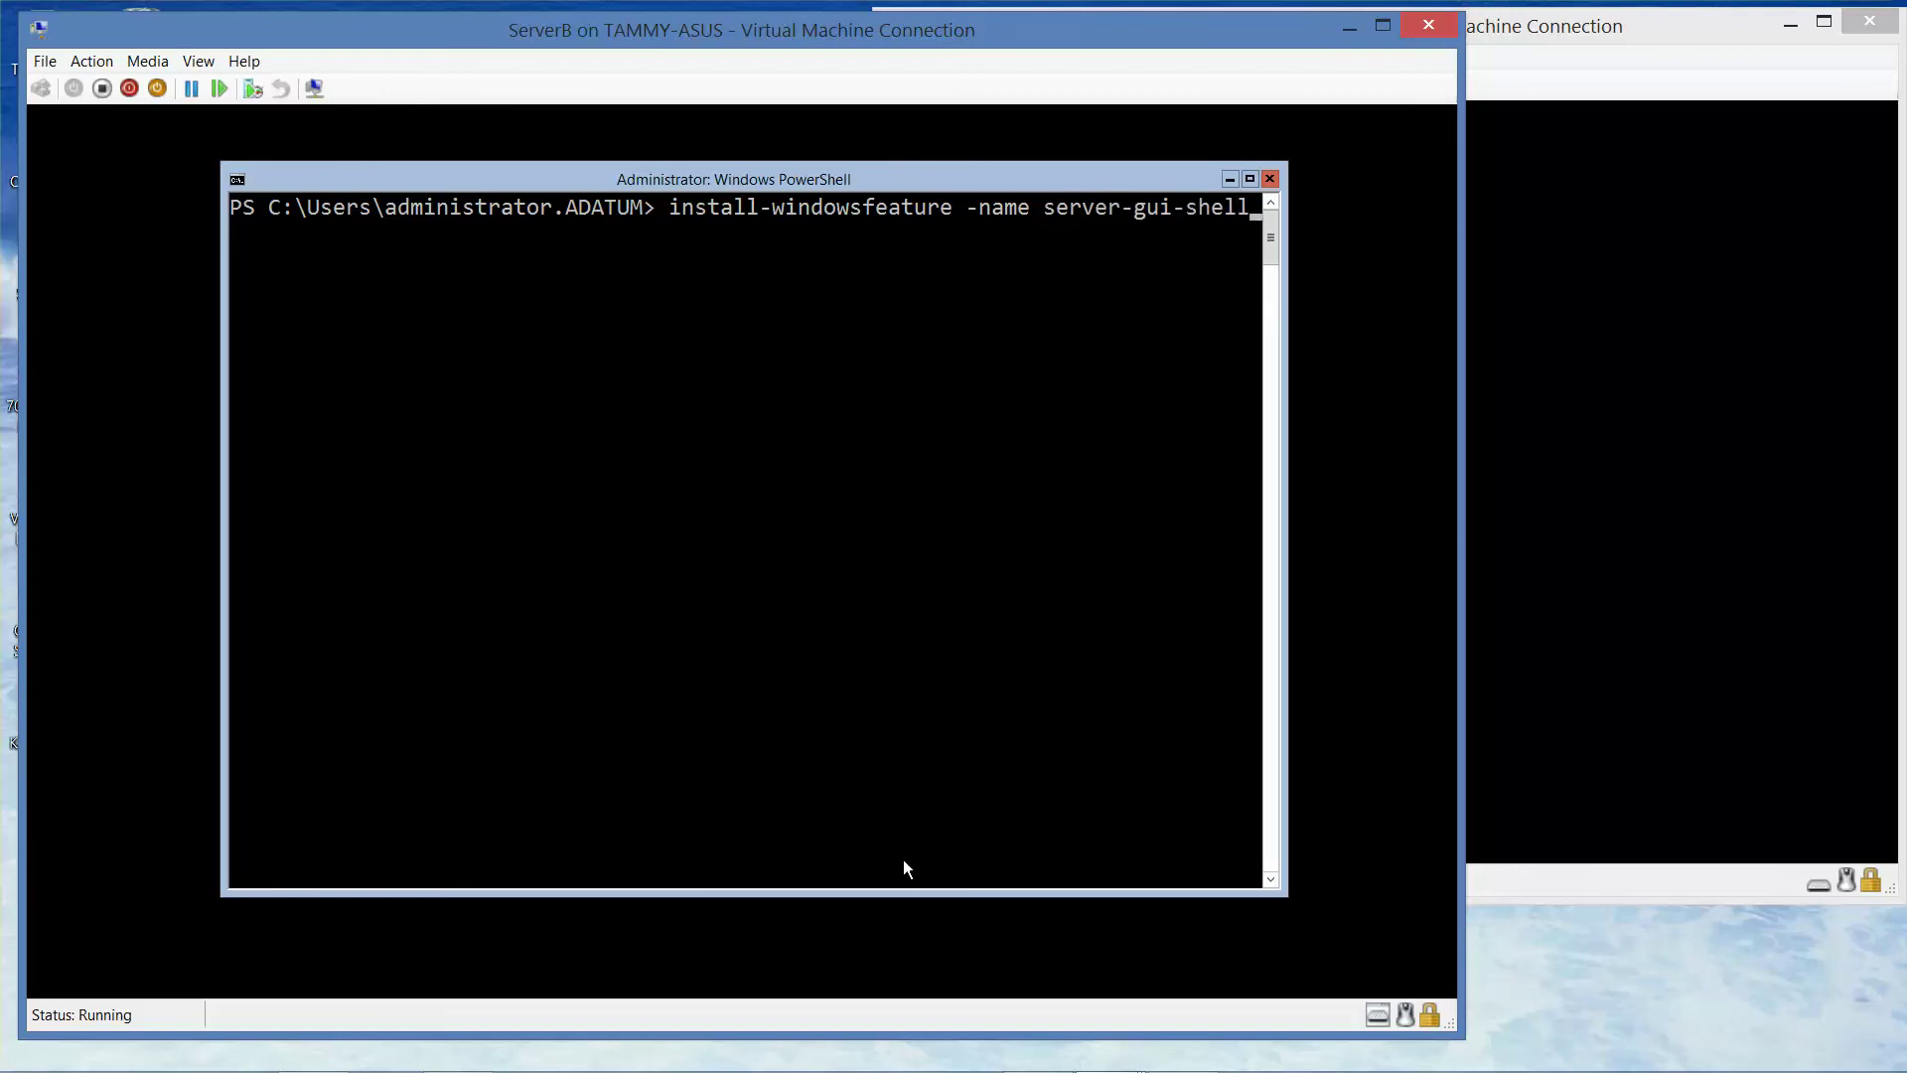
{"action": "key", "text": "Return"}
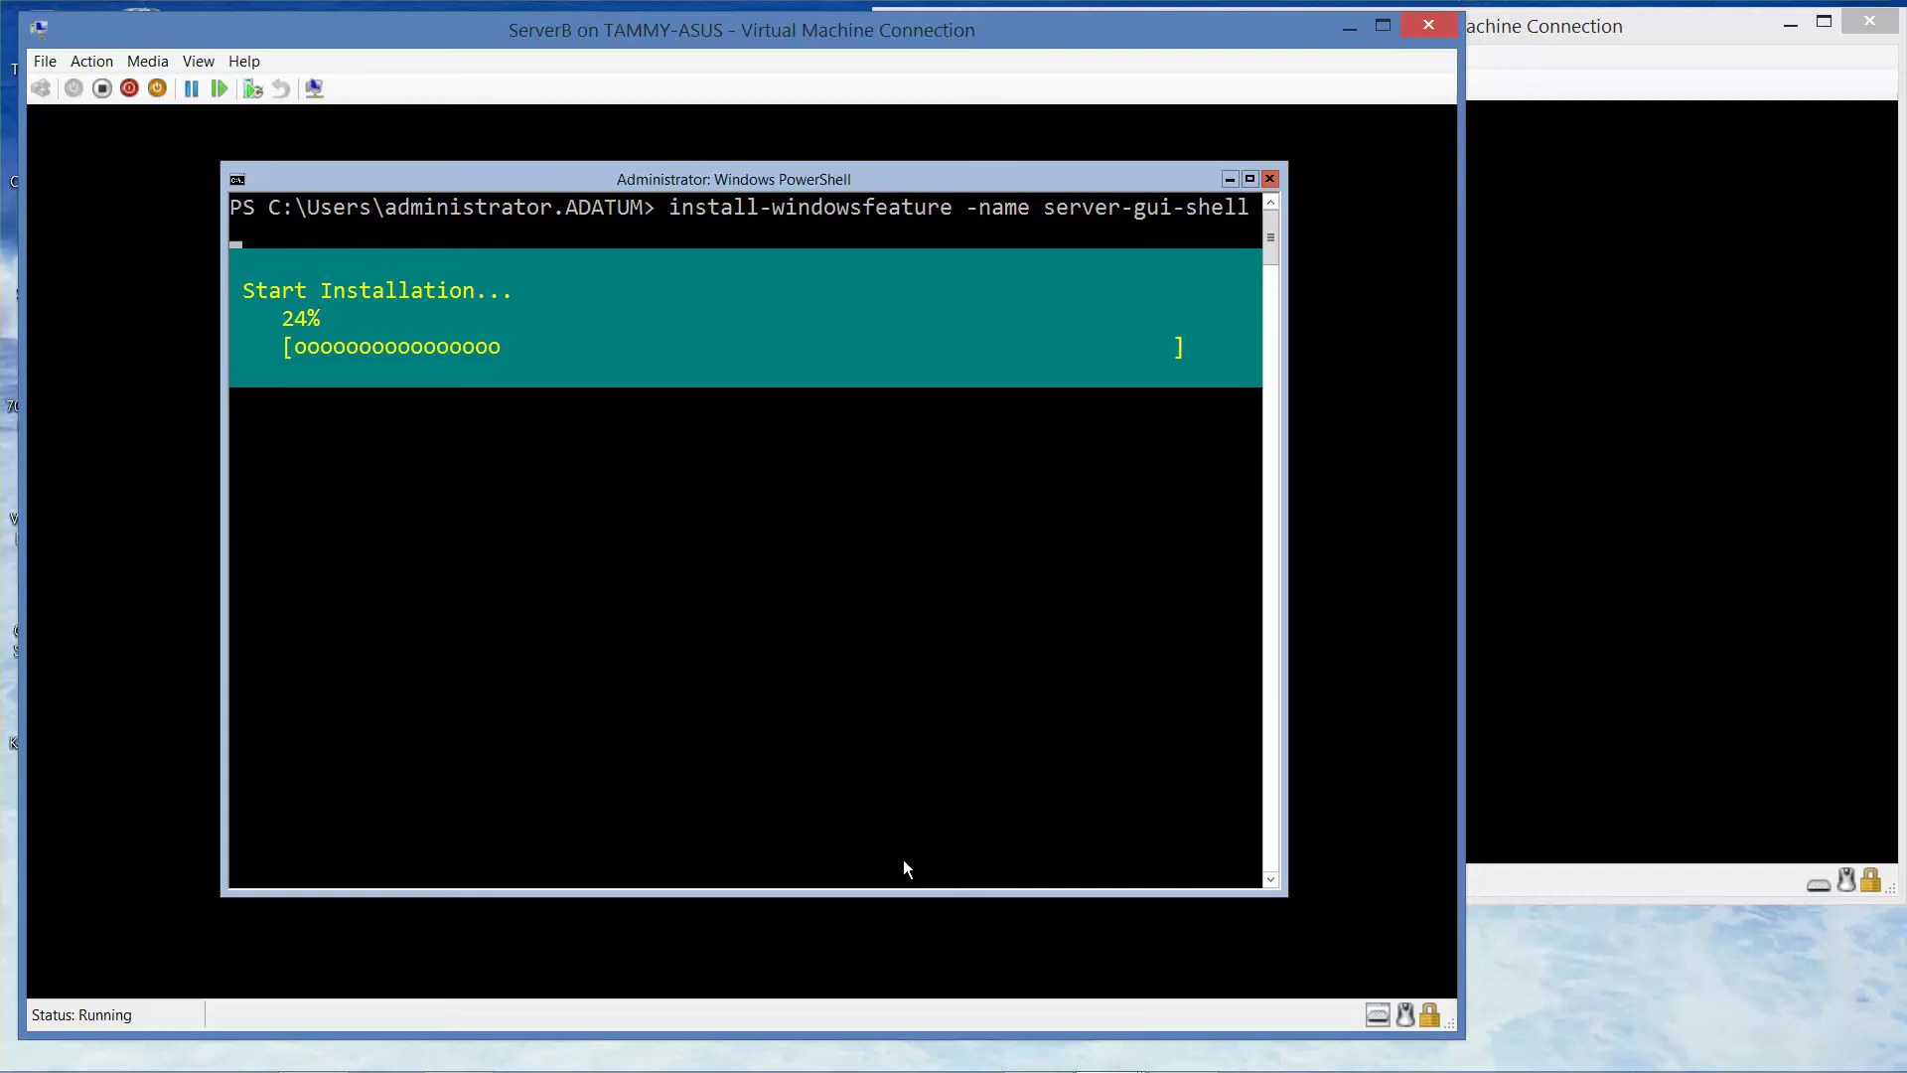
{"action": "mouse_move", "coordinate": [1036, 1063]}
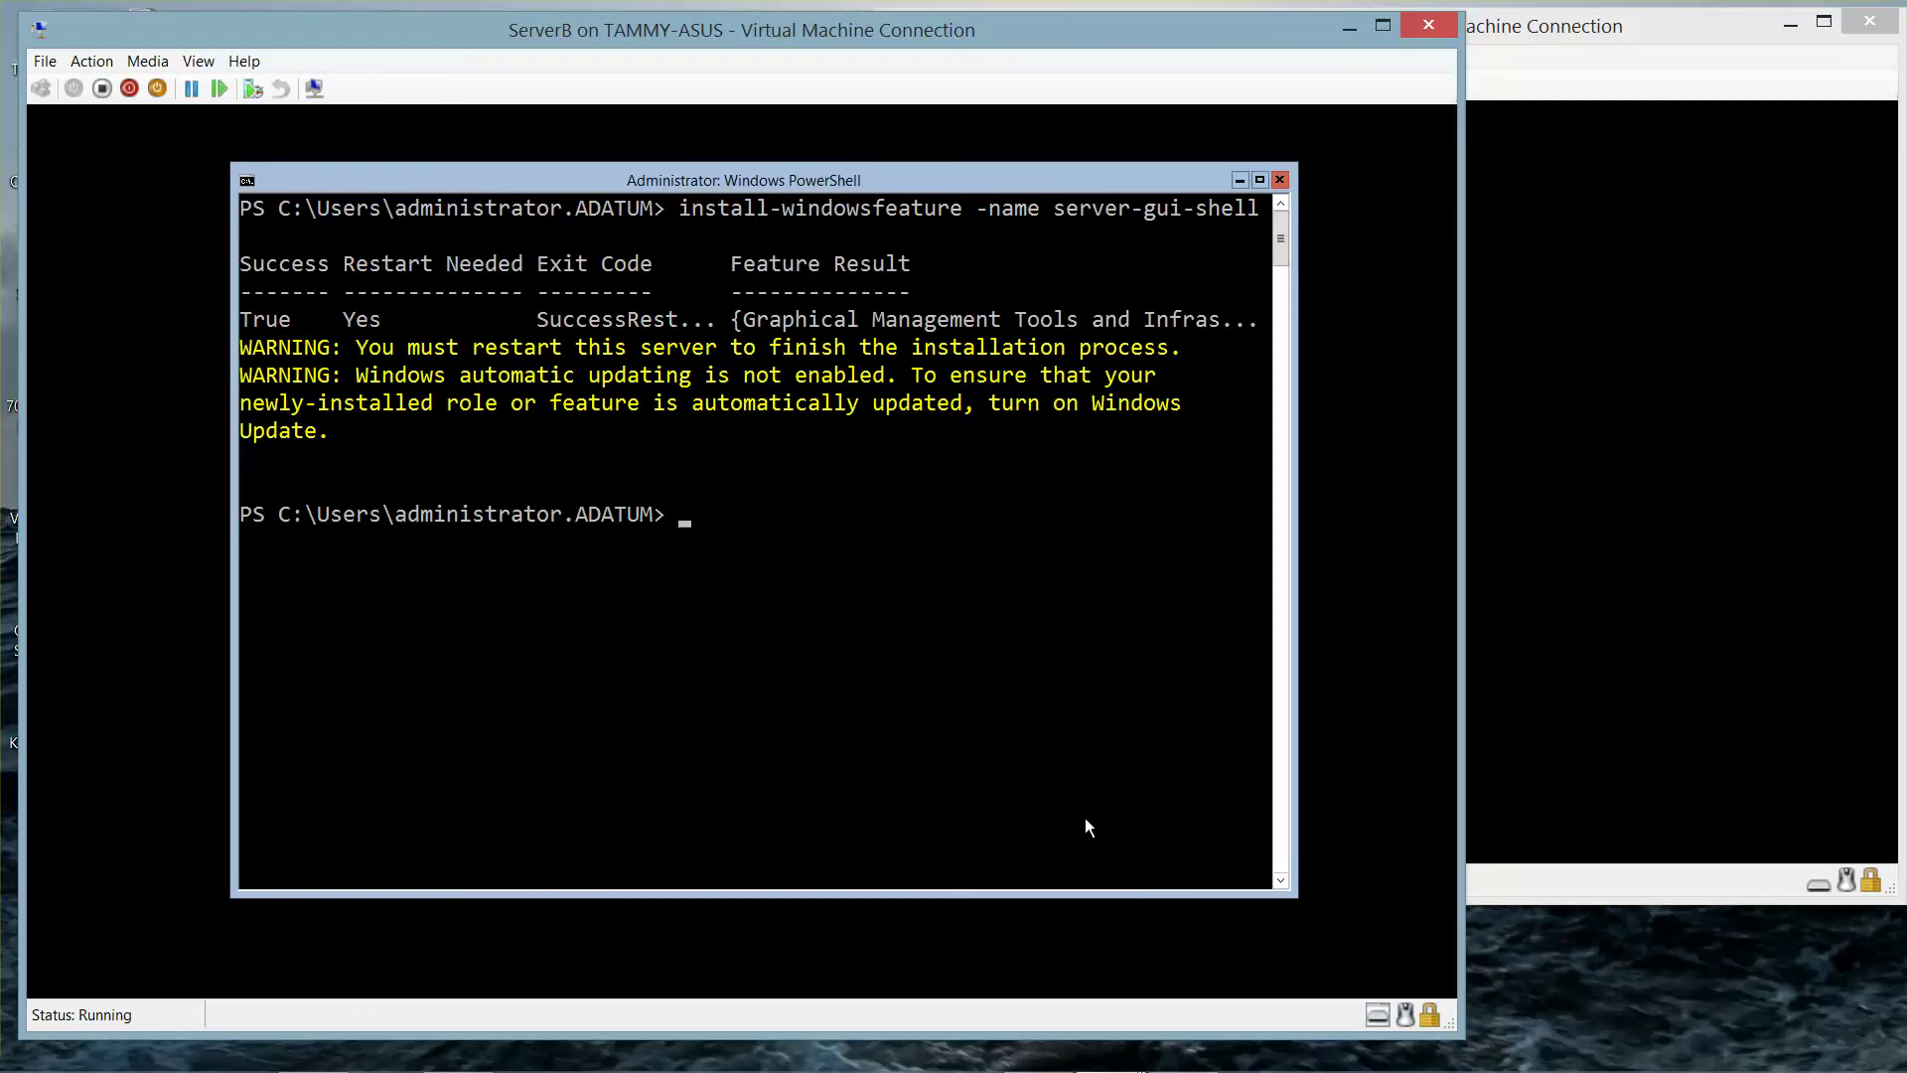
- Rerun the install command with the feature name changed to server-gui-mgmt-infra
{"action": "key", "text": "Up"}
{"action": "key", "text": "BackSpace"}
{"action": "key", "text": "BackSpace"}
{"action": "key", "text": "BackSpace"}
{"action": "key", "text": "BackSpace"}
{"action": "key", "text": "BackSpace"}
{"action": "key", "text": "BackSpace"}
{"action": "key", "text": "BackSpace"}
{"action": "key", "text": "BackSpace"}
{"action": "key", "text": "BackSpace"}
{"action": "key", "text": "BackSpace"}
{"action": "key", "text": "BackSpace"}
{"action": "key", "text": "BackSpace"}
{"action": "key", "text": "BackSpace"}
{"action": "key", "text": "BackSpace"}
{"action": "key", "text": "BackSpace"}
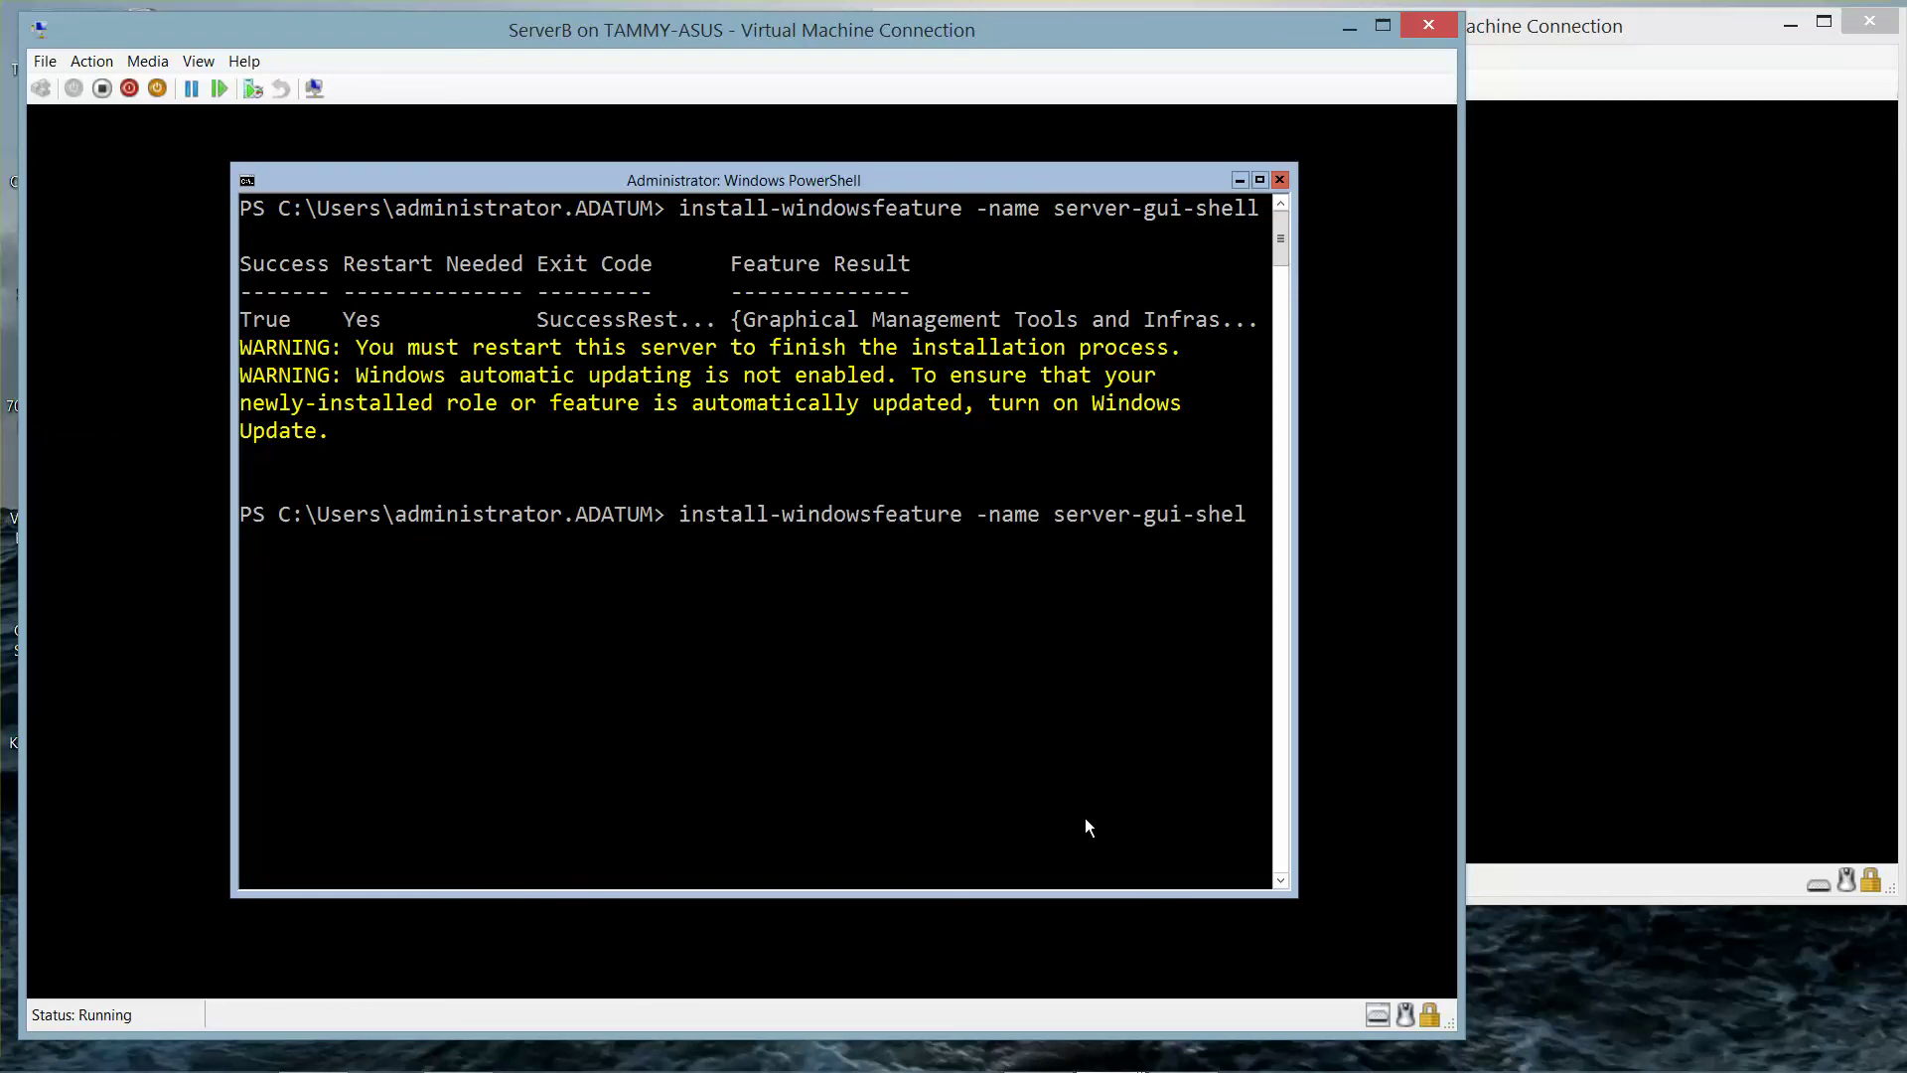
{"action": "key", "text": "BackSpace"}
{"action": "type", "text": "server-gui-mgmt-infra"}
{"action": "key", "text": "Return"}
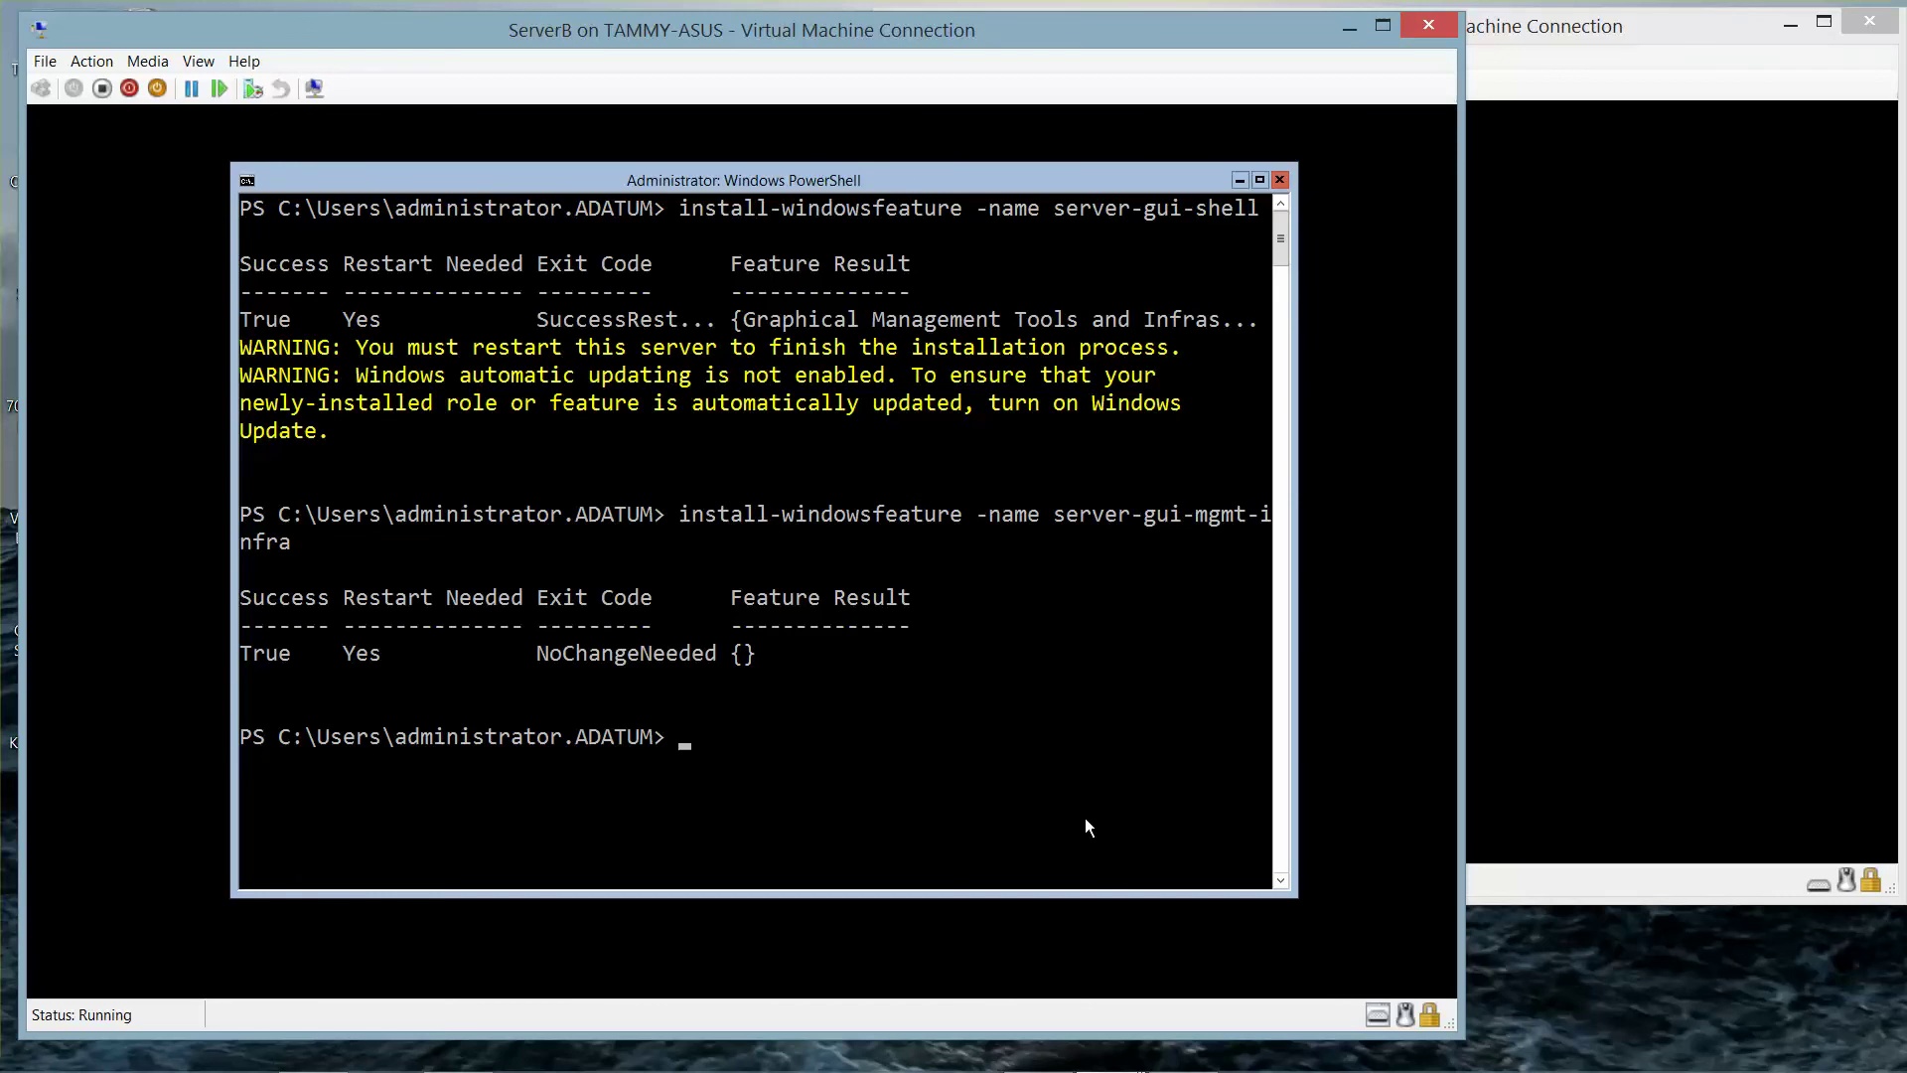
- Try 'restart' in PowerShell, exit to cmd, and try 'restart' there too
{"action": "type", "text": "restart"}
{"action": "key", "text": "Return"}
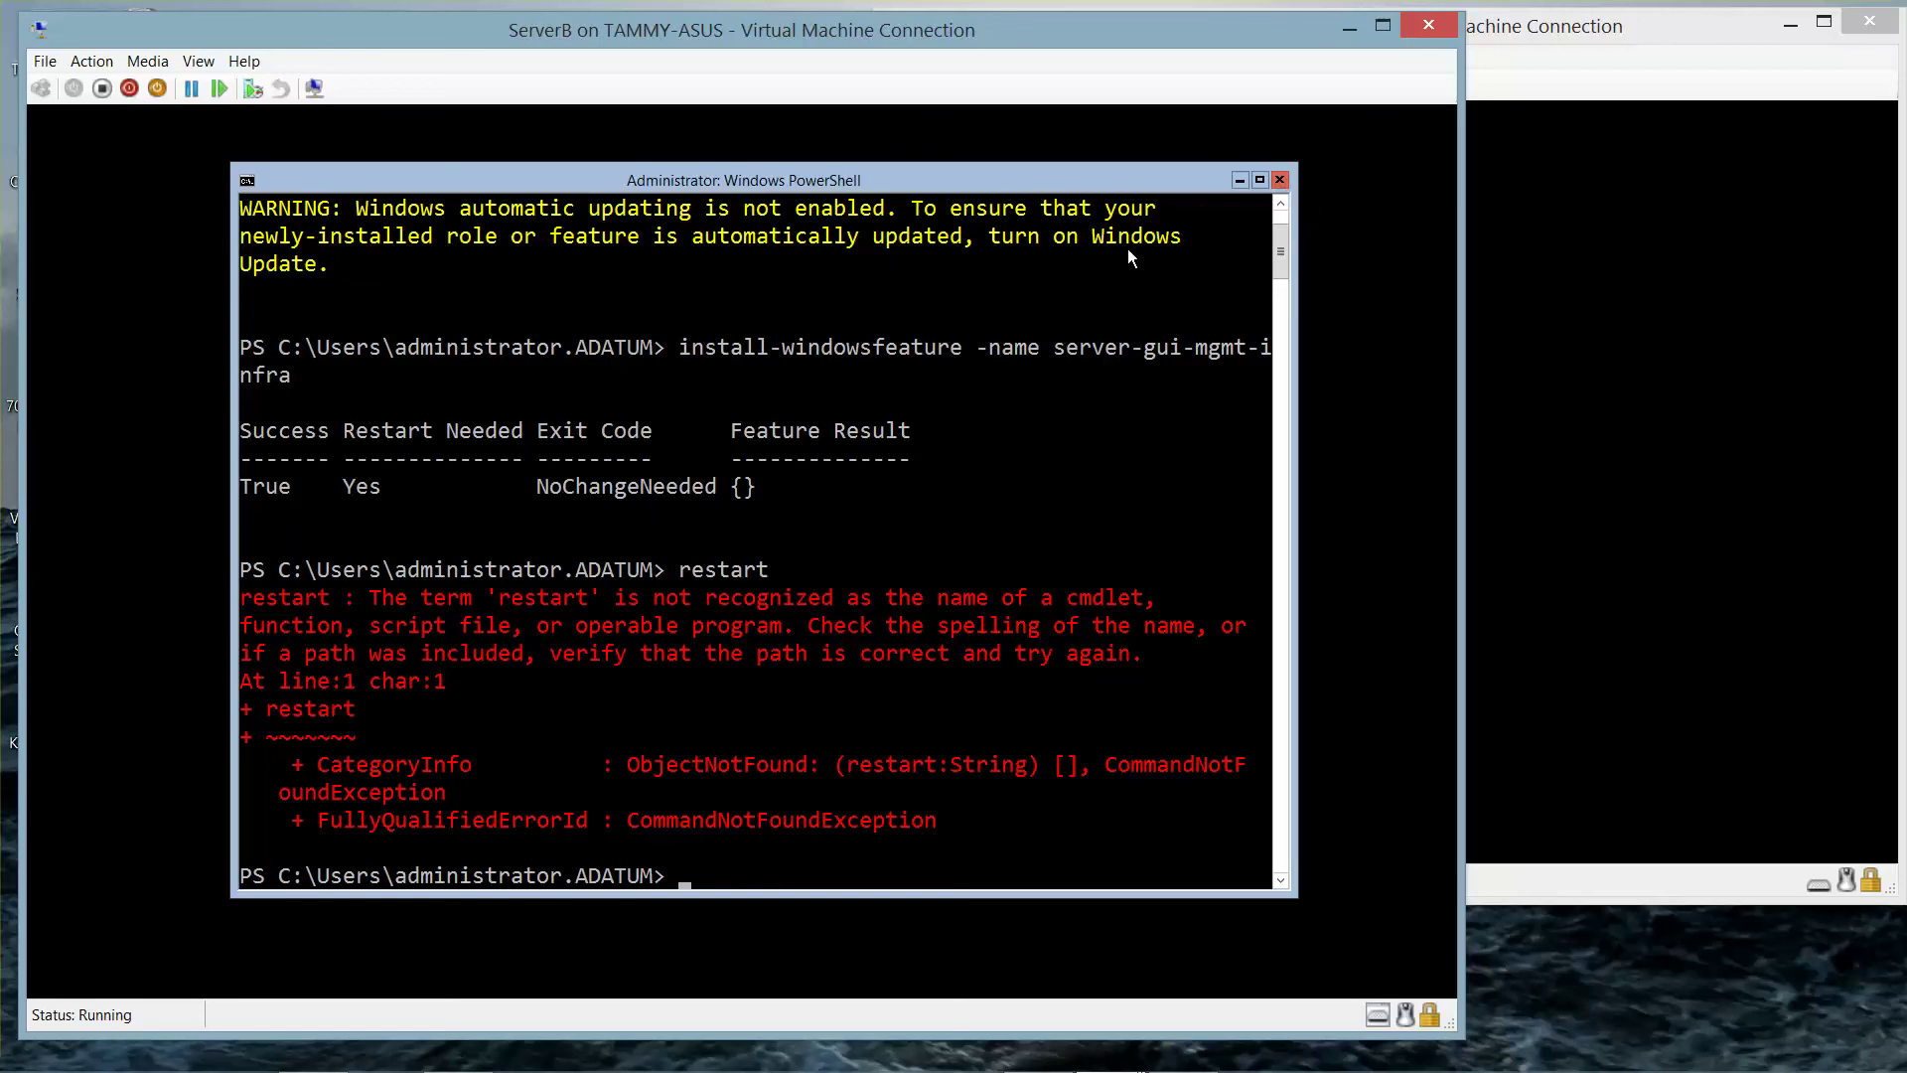
{"action": "type", "text": "exit"}
{"action": "key", "text": "Return"}
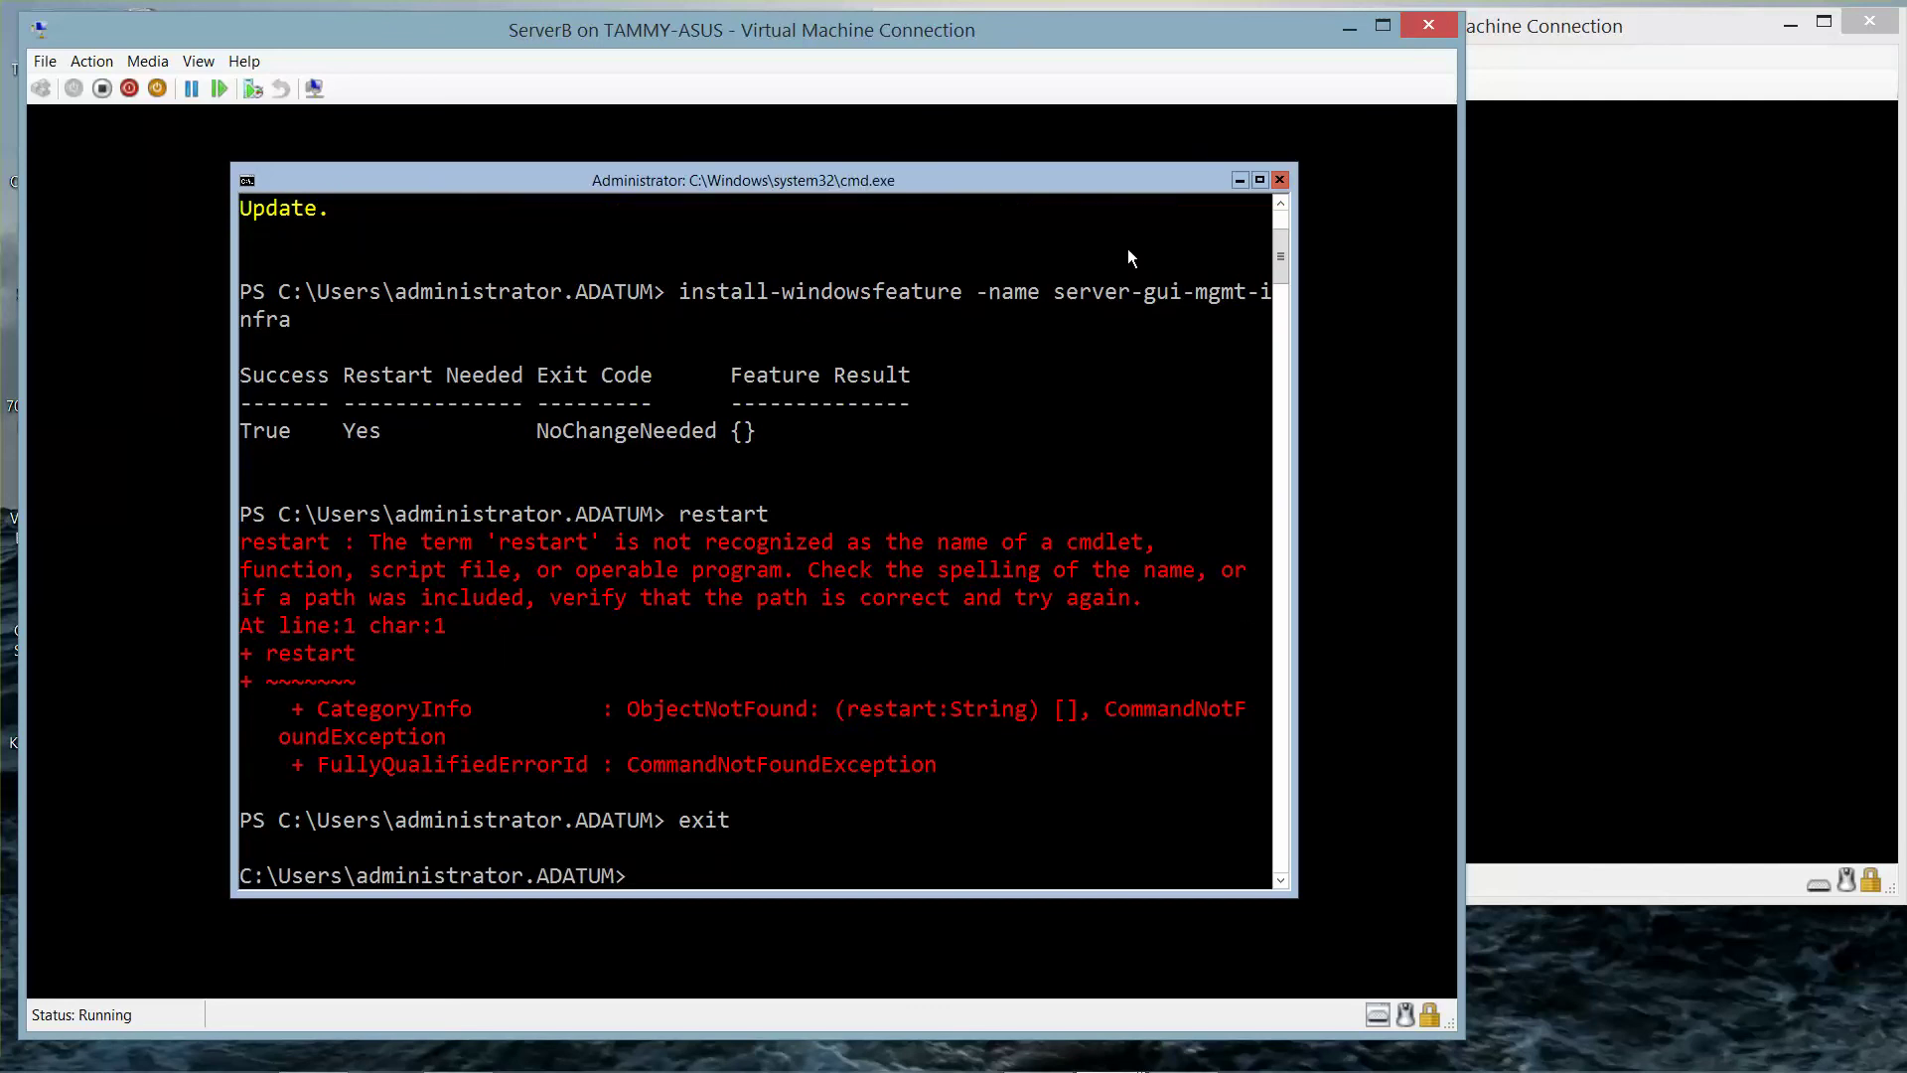
{"action": "type", "text": "restart"}
{"action": "key", "text": "Return"}
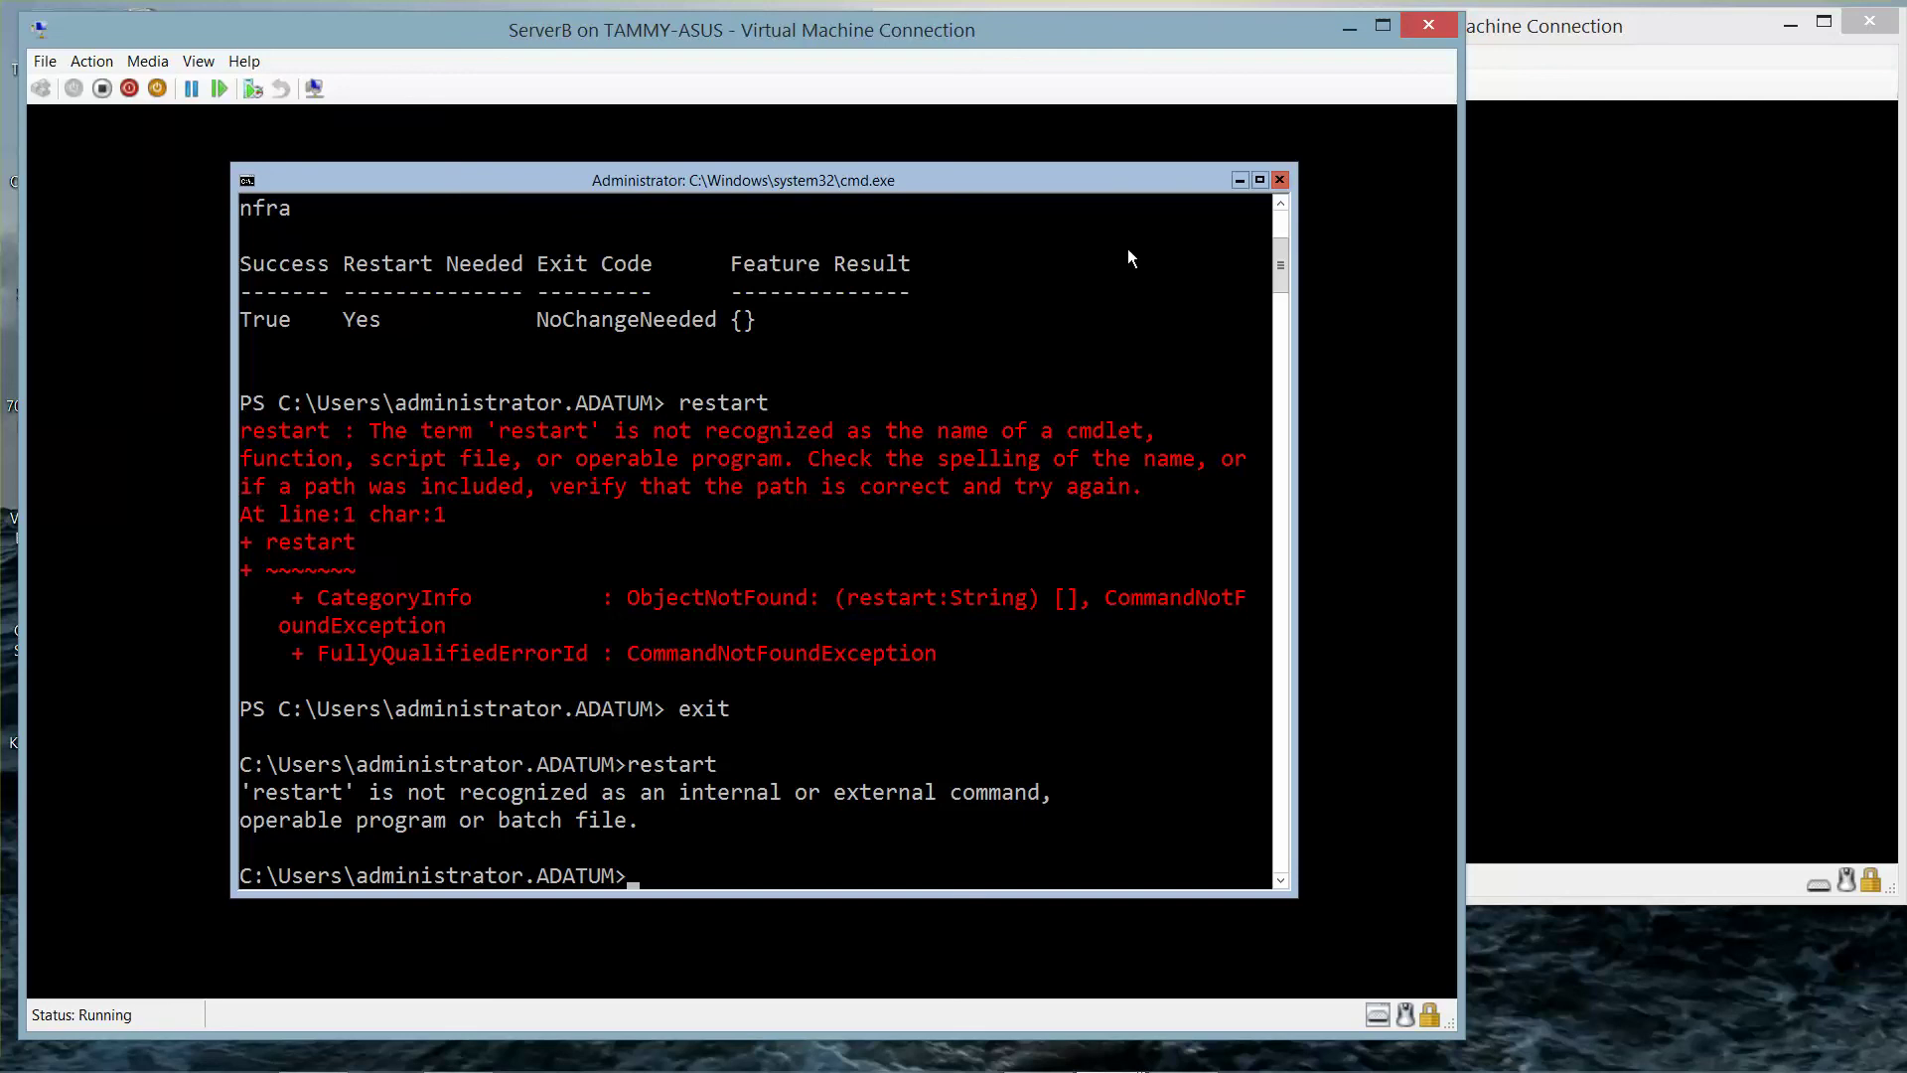
- Close the command prompt and shut down ServerB from the VM Connection toolbar, confirming the dialog
{"action": "left_click", "coordinate": [1281, 180]}
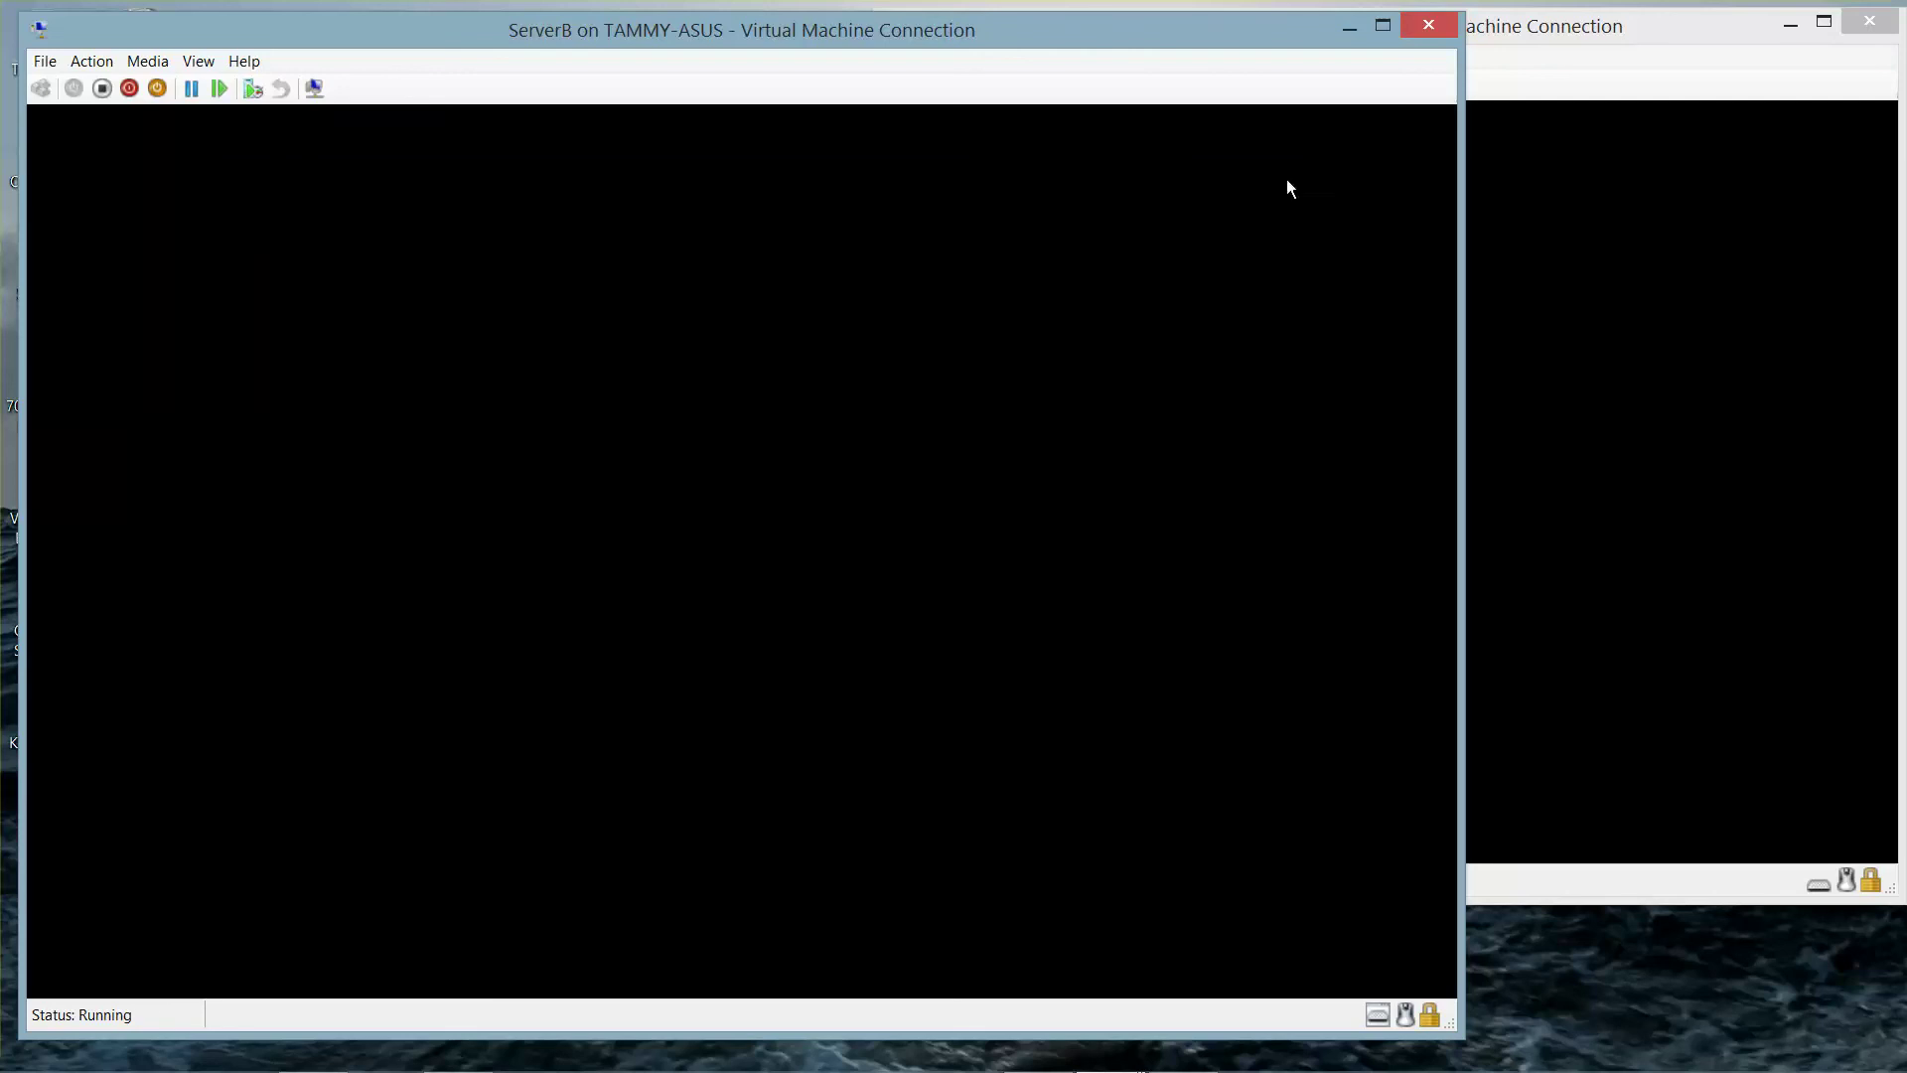
{"action": "left_click", "coordinate": [128, 92]}
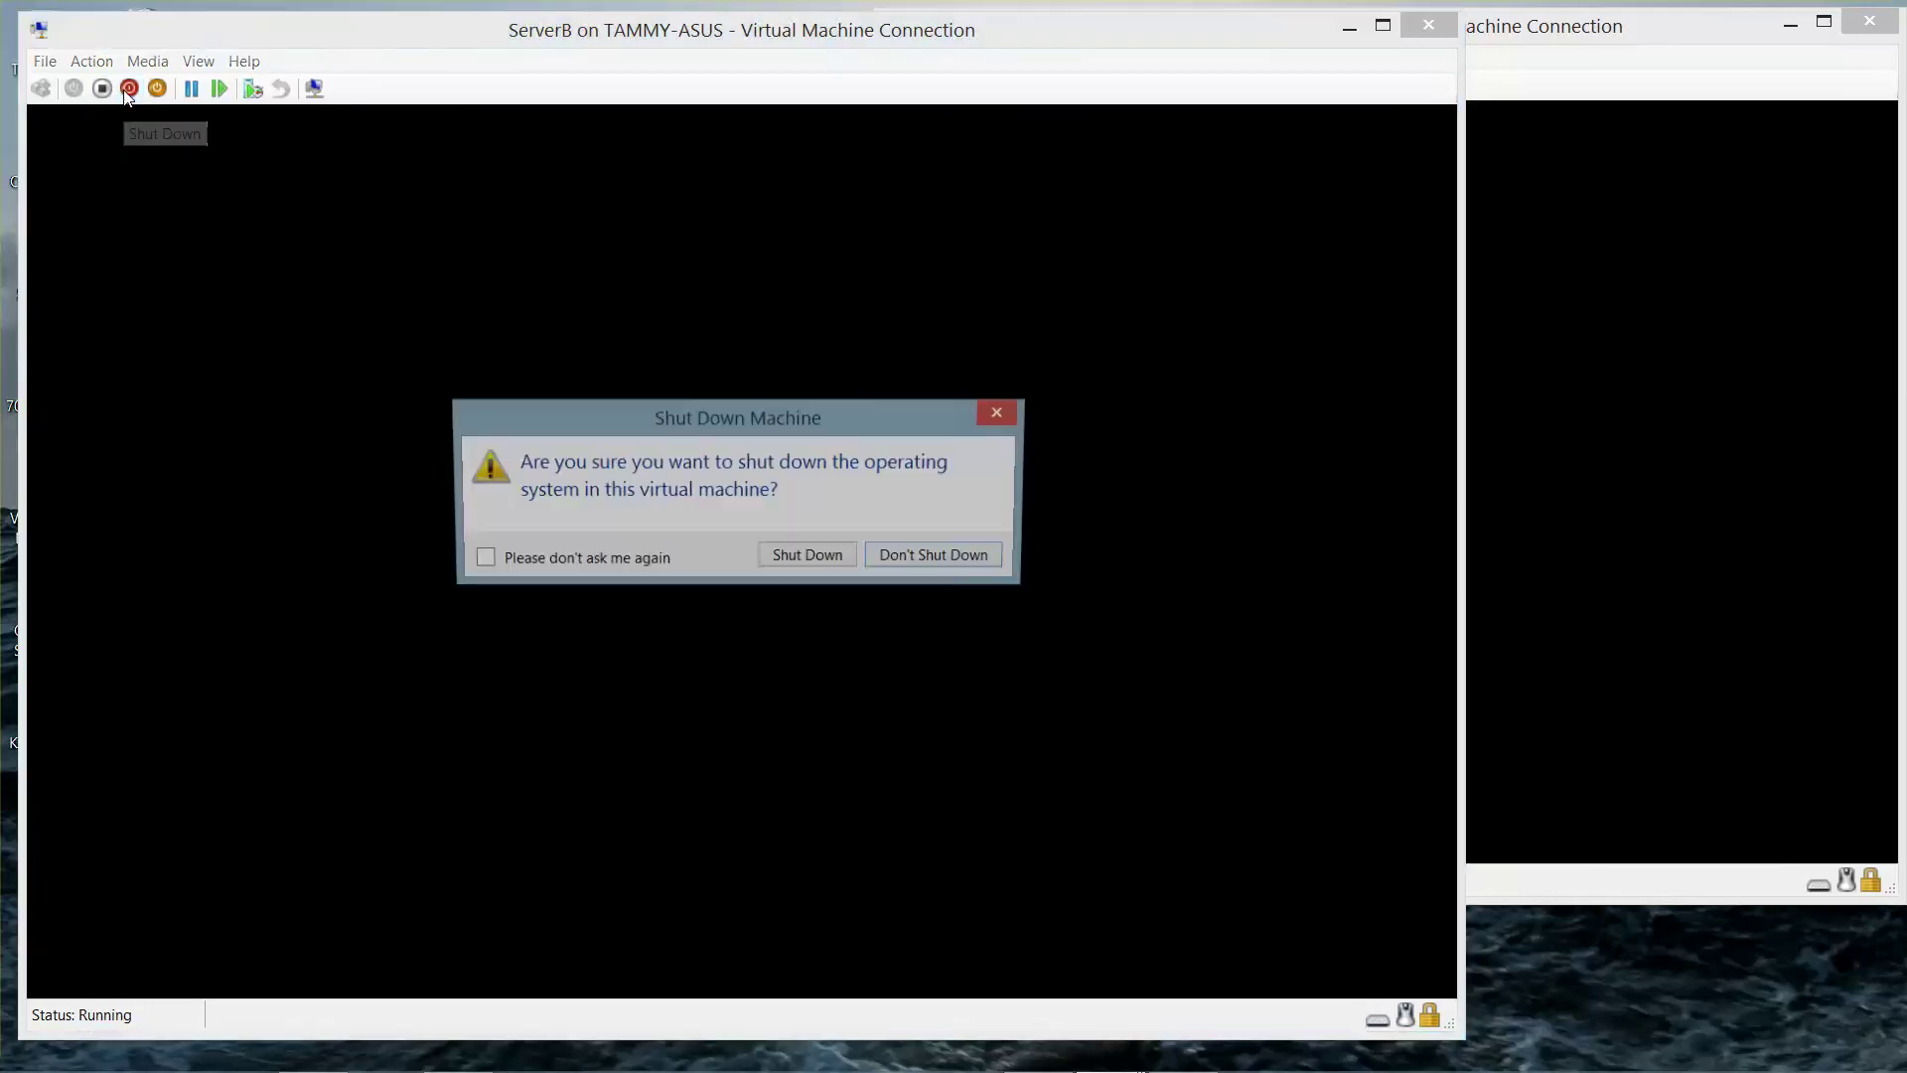
{"action": "left_click", "coordinate": [777, 564]}
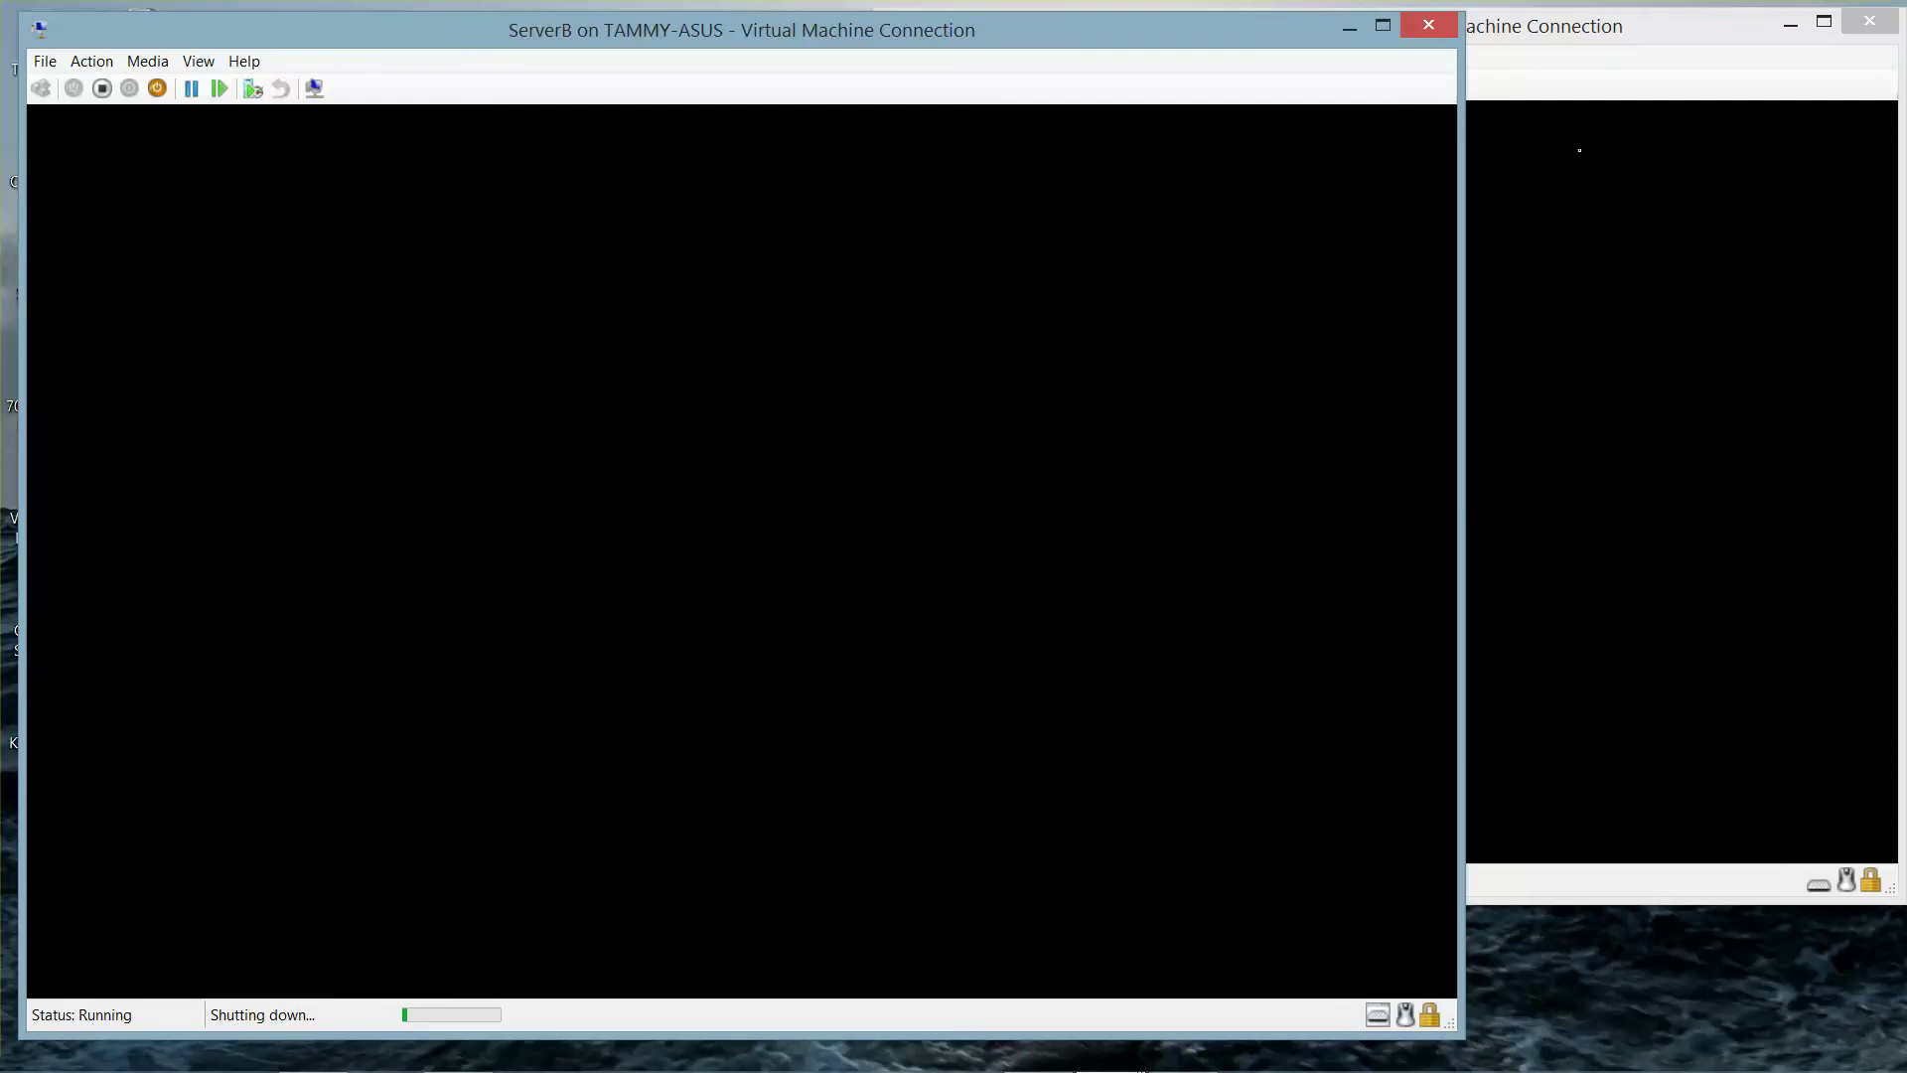
{"action": "left_click", "coordinate": [1629, 57]}
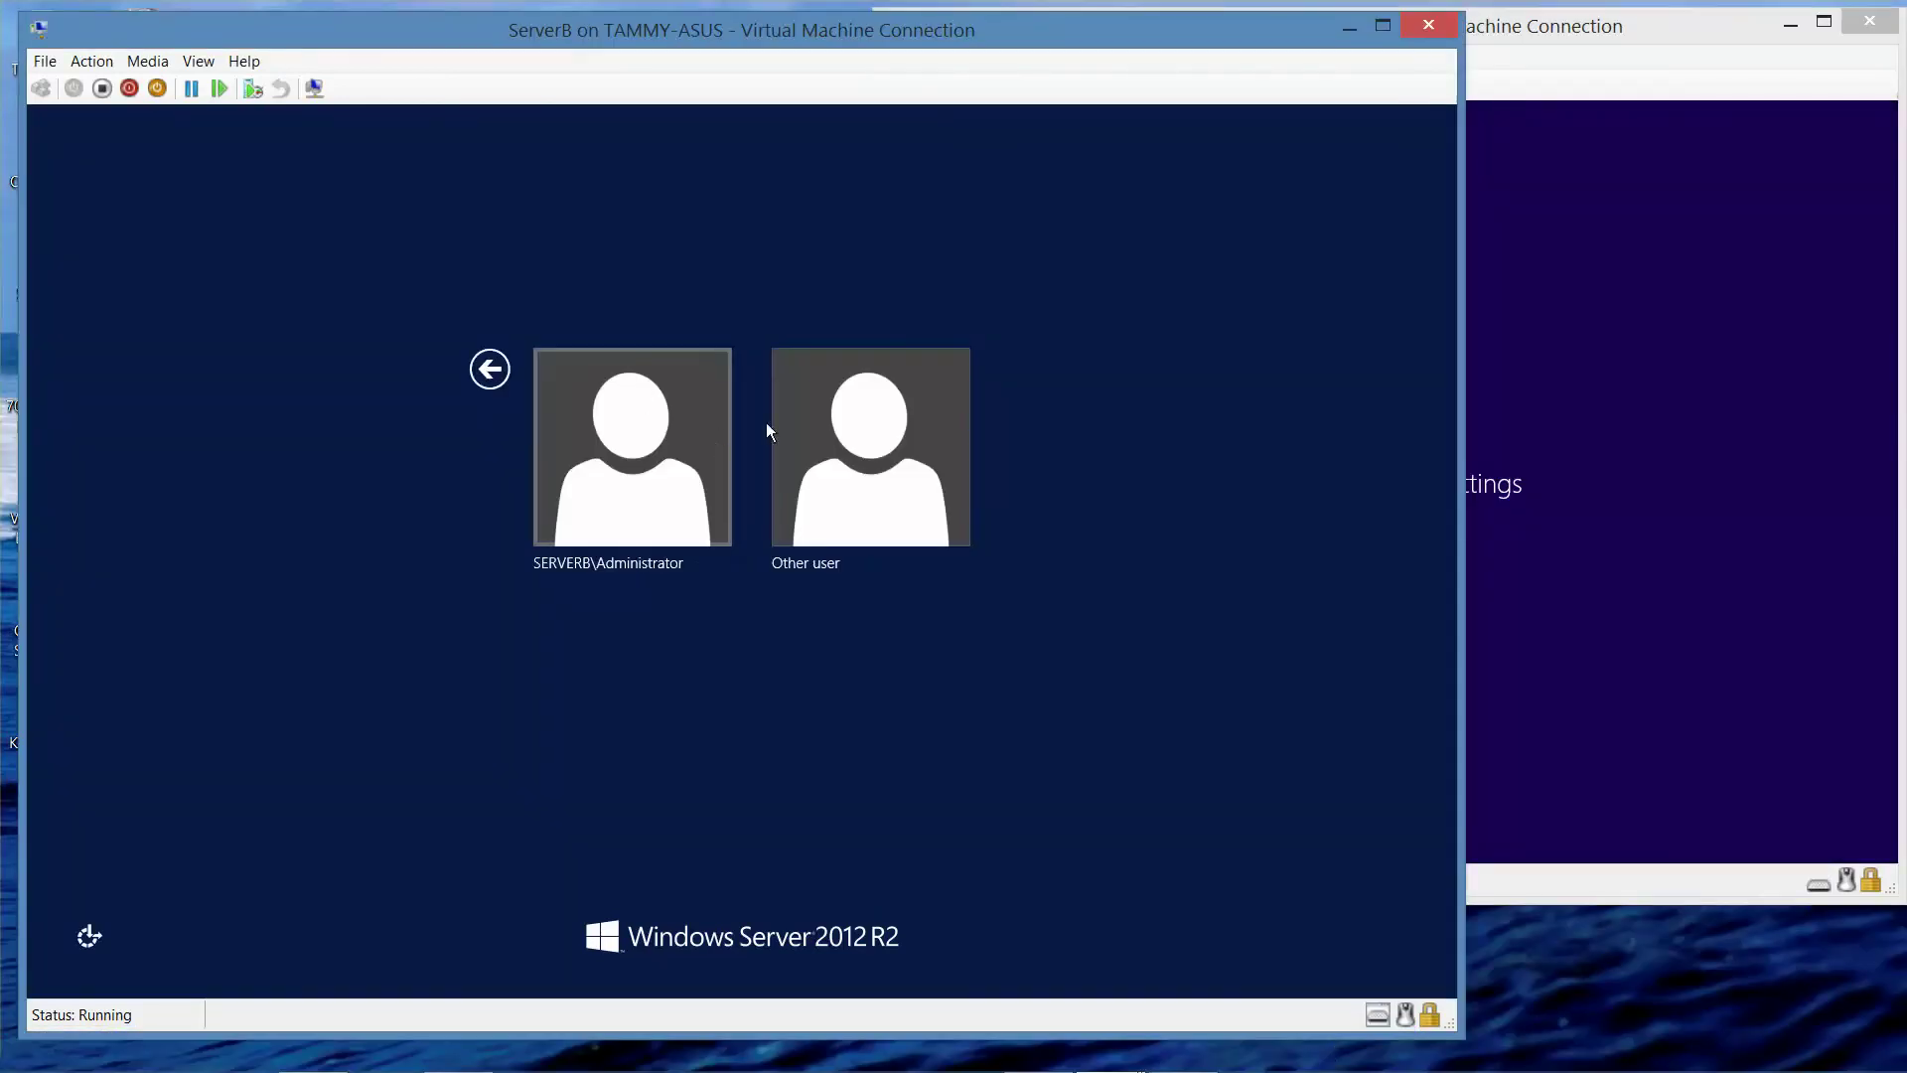
- Sign in to ServerB as the adatum domain administrator with the account password
{"action": "left_click", "coordinate": [847, 455]}
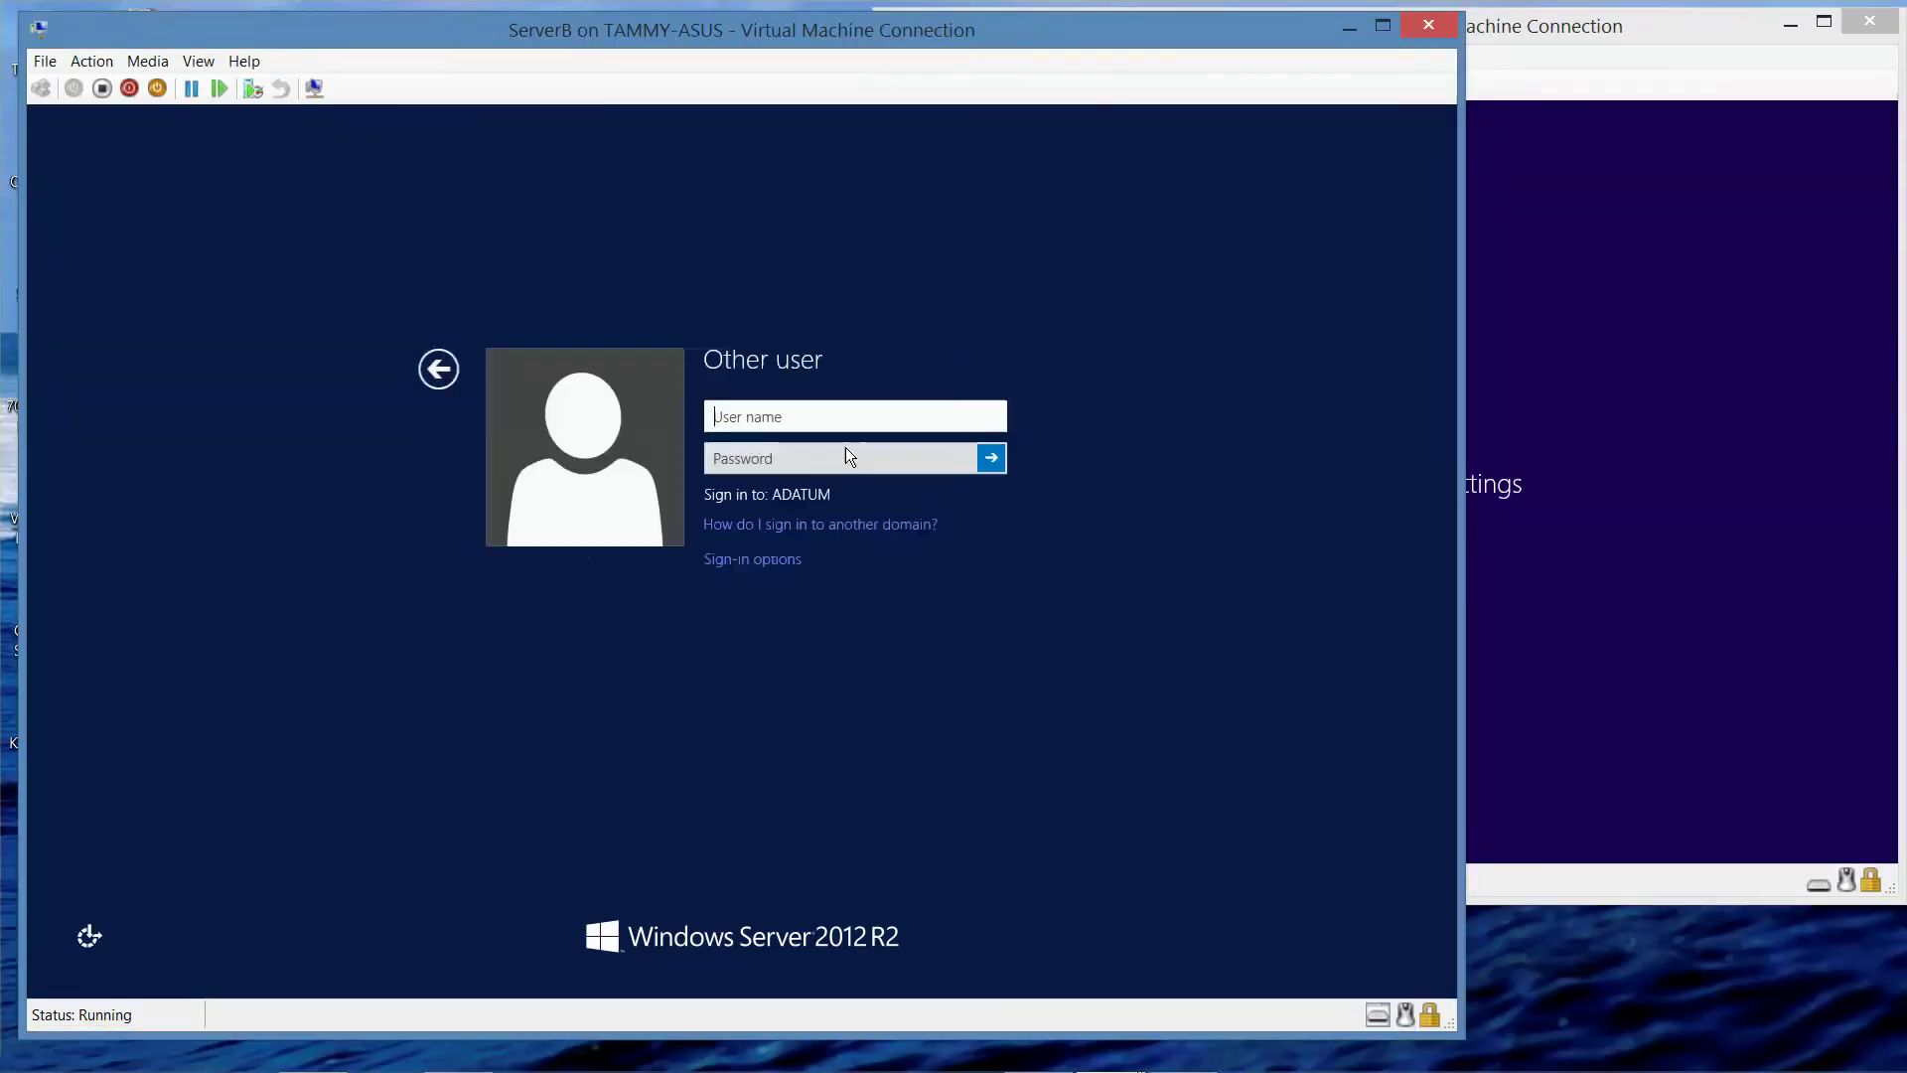
{"action": "type", "text": "adatum\\"}
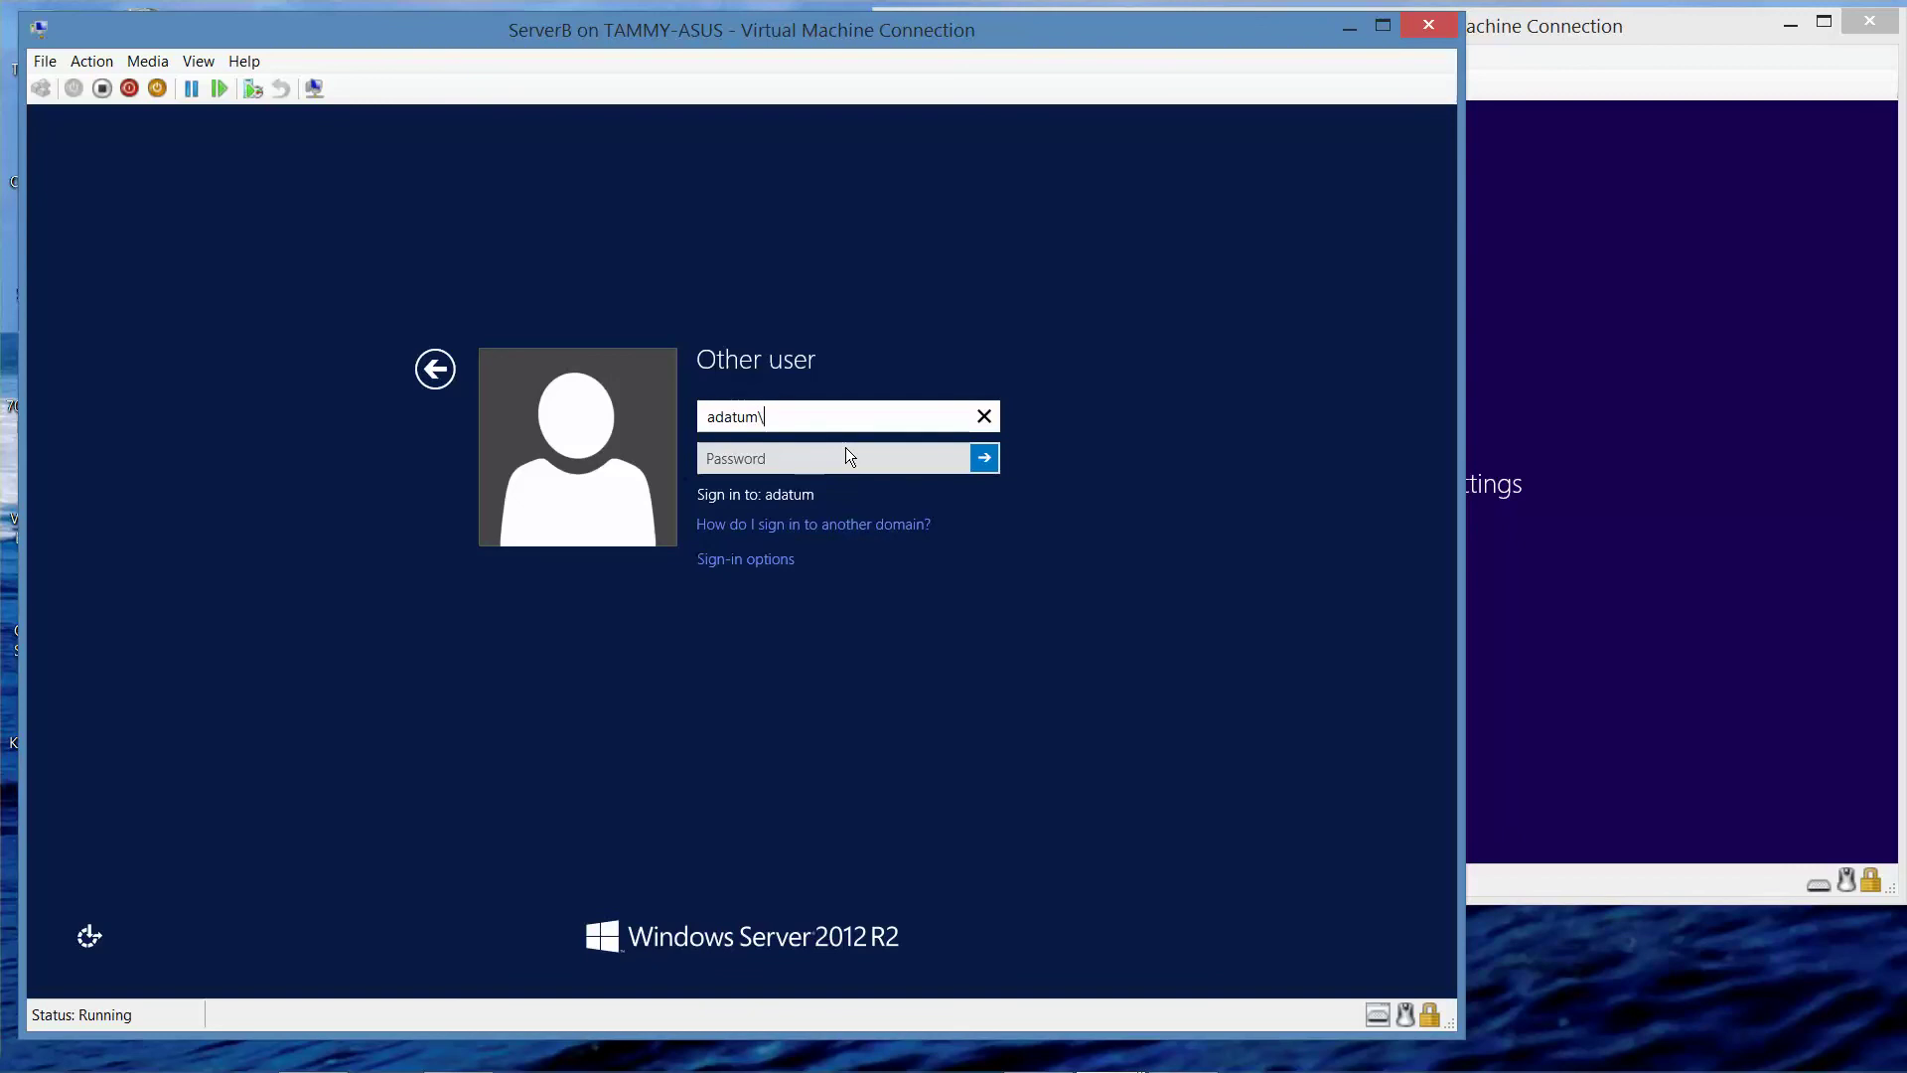
{"action": "type", "text": "administrator"}
{"action": "key", "text": "Tab"}
{"action": "type", "text": "Pa$$"}
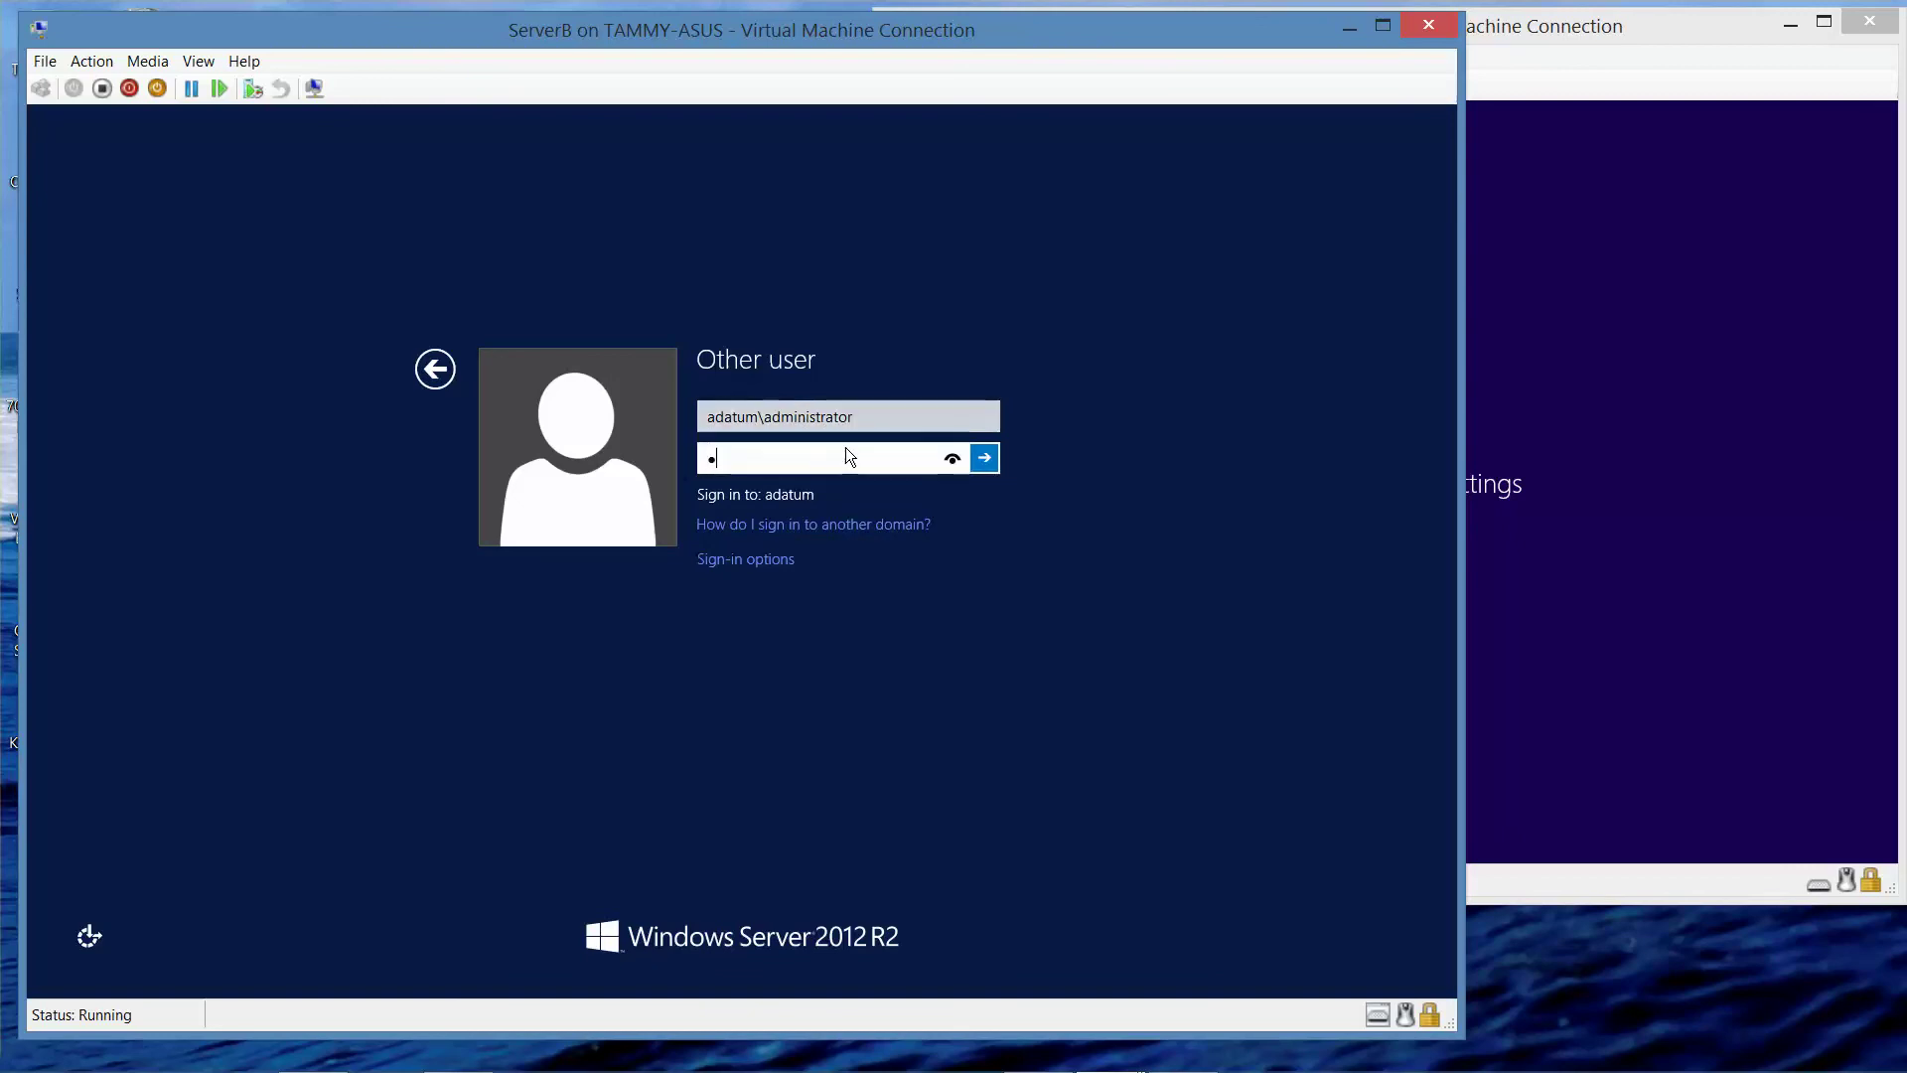
{"action": "type", "text": "w0rd"}
{"action": "key", "text": "Return"}
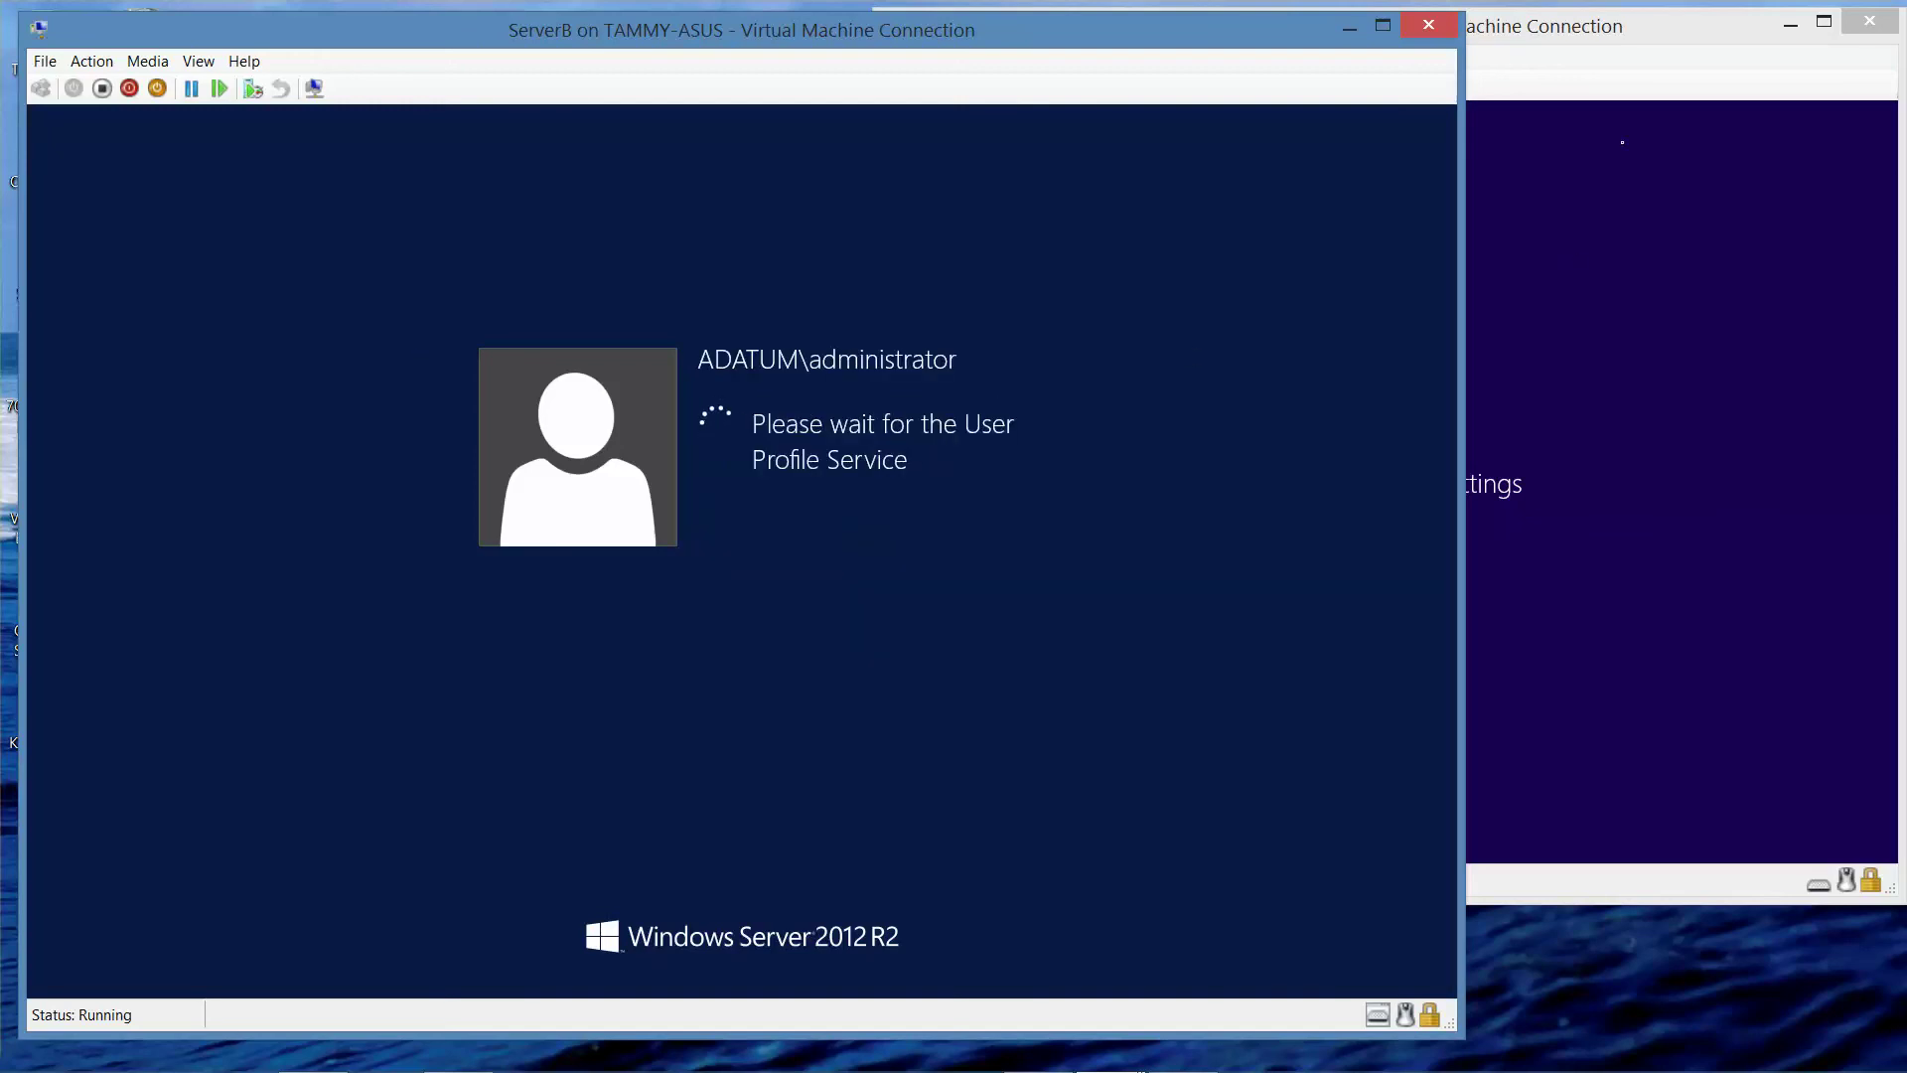
- Sign in to ServerC as domain administrator, then cancel ServerB's Shutdown Event Tracker prompt
{"action": "left_click", "coordinate": [1594, 65]}
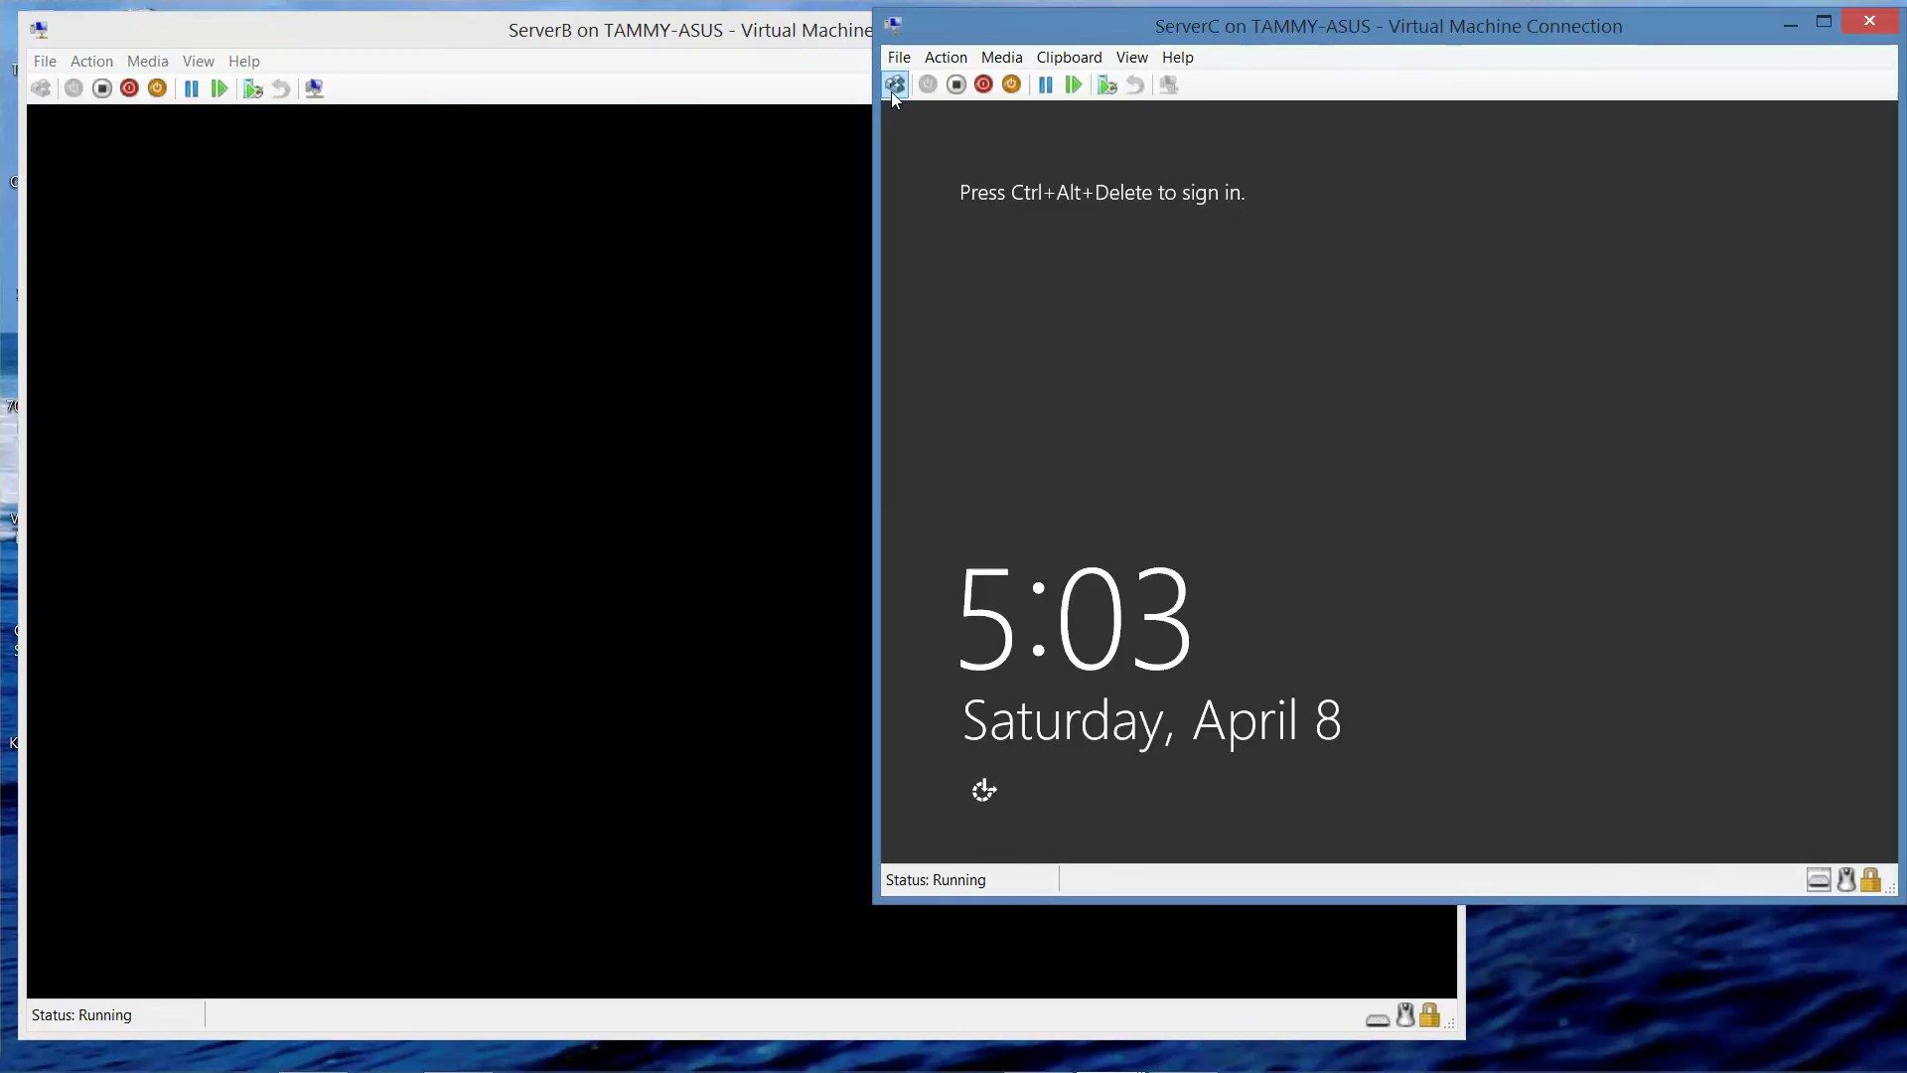
{"action": "left_click", "coordinate": [894, 88]}
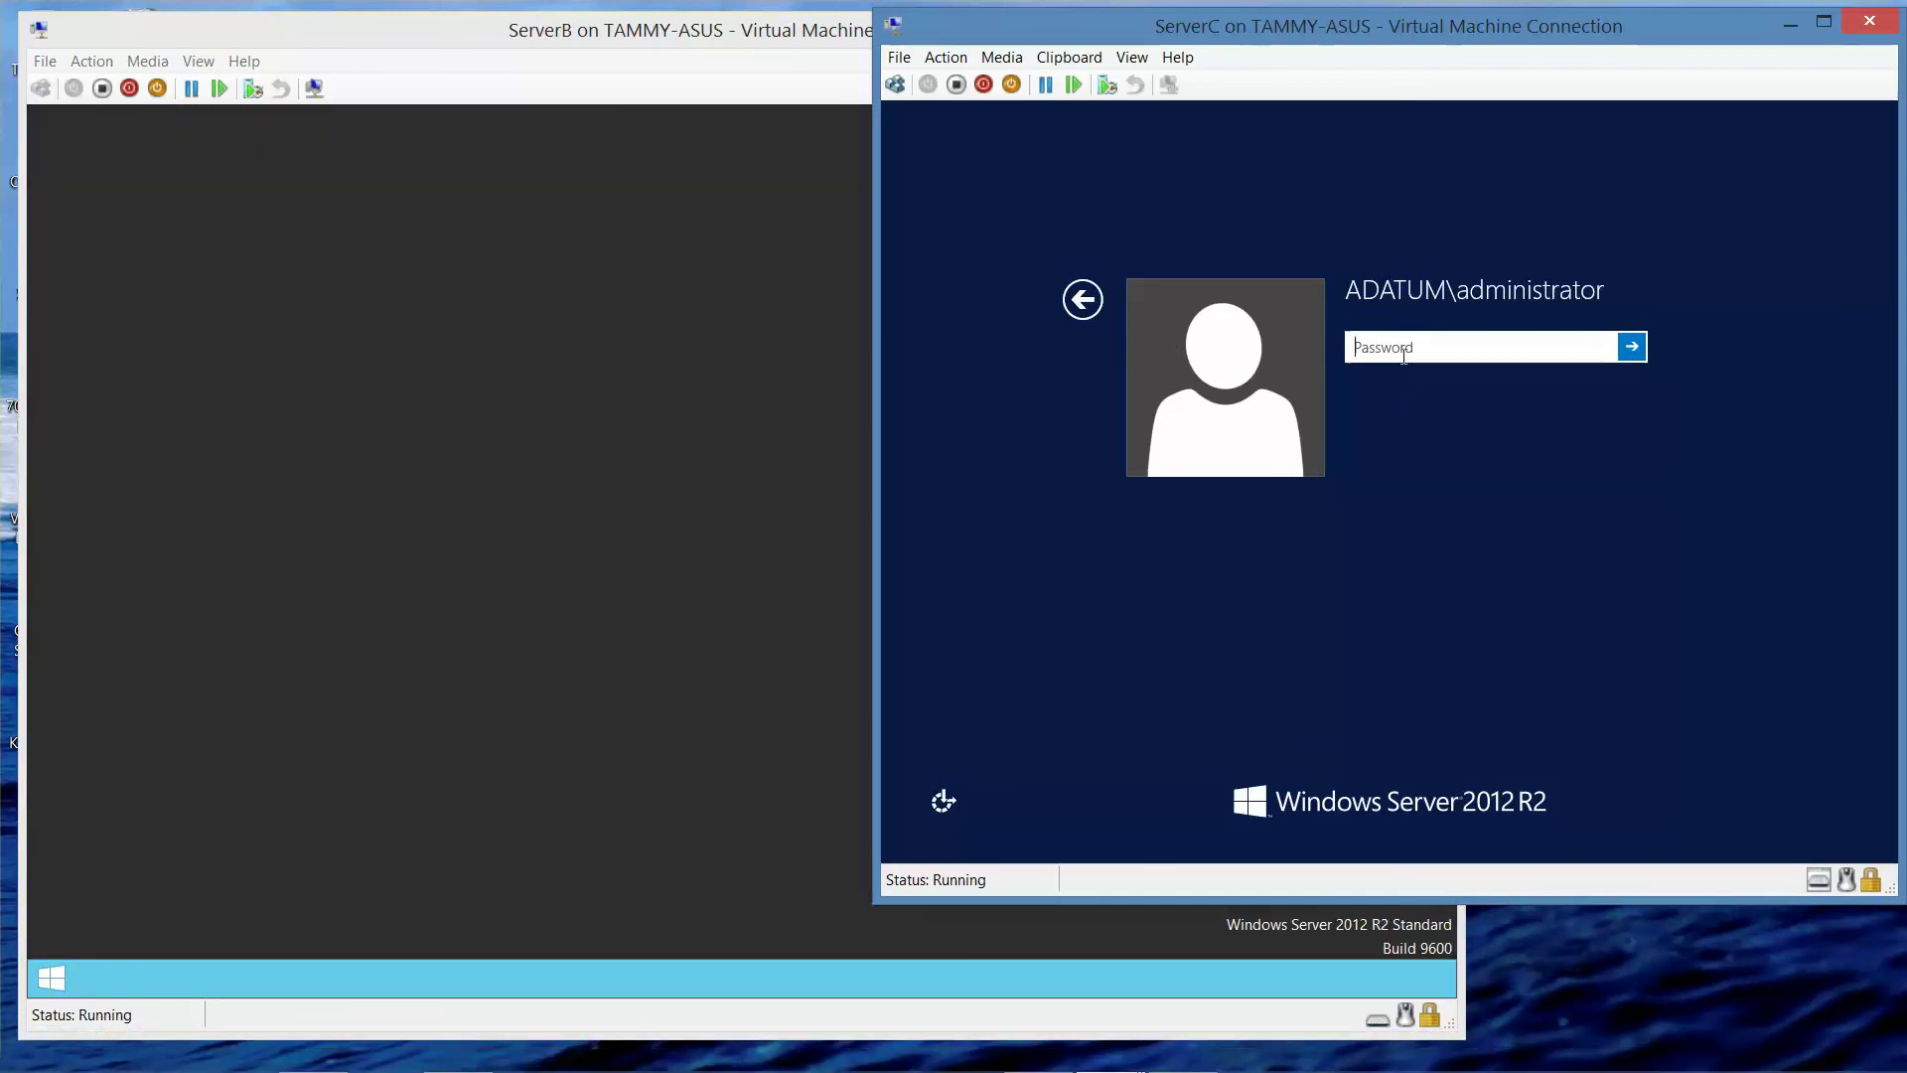
{"action": "type", "text": "••"}
{"action": "key", "text": "BackSpace"}
{"action": "key", "text": "BackSpace"}
{"action": "type", "text": "••••••••"}
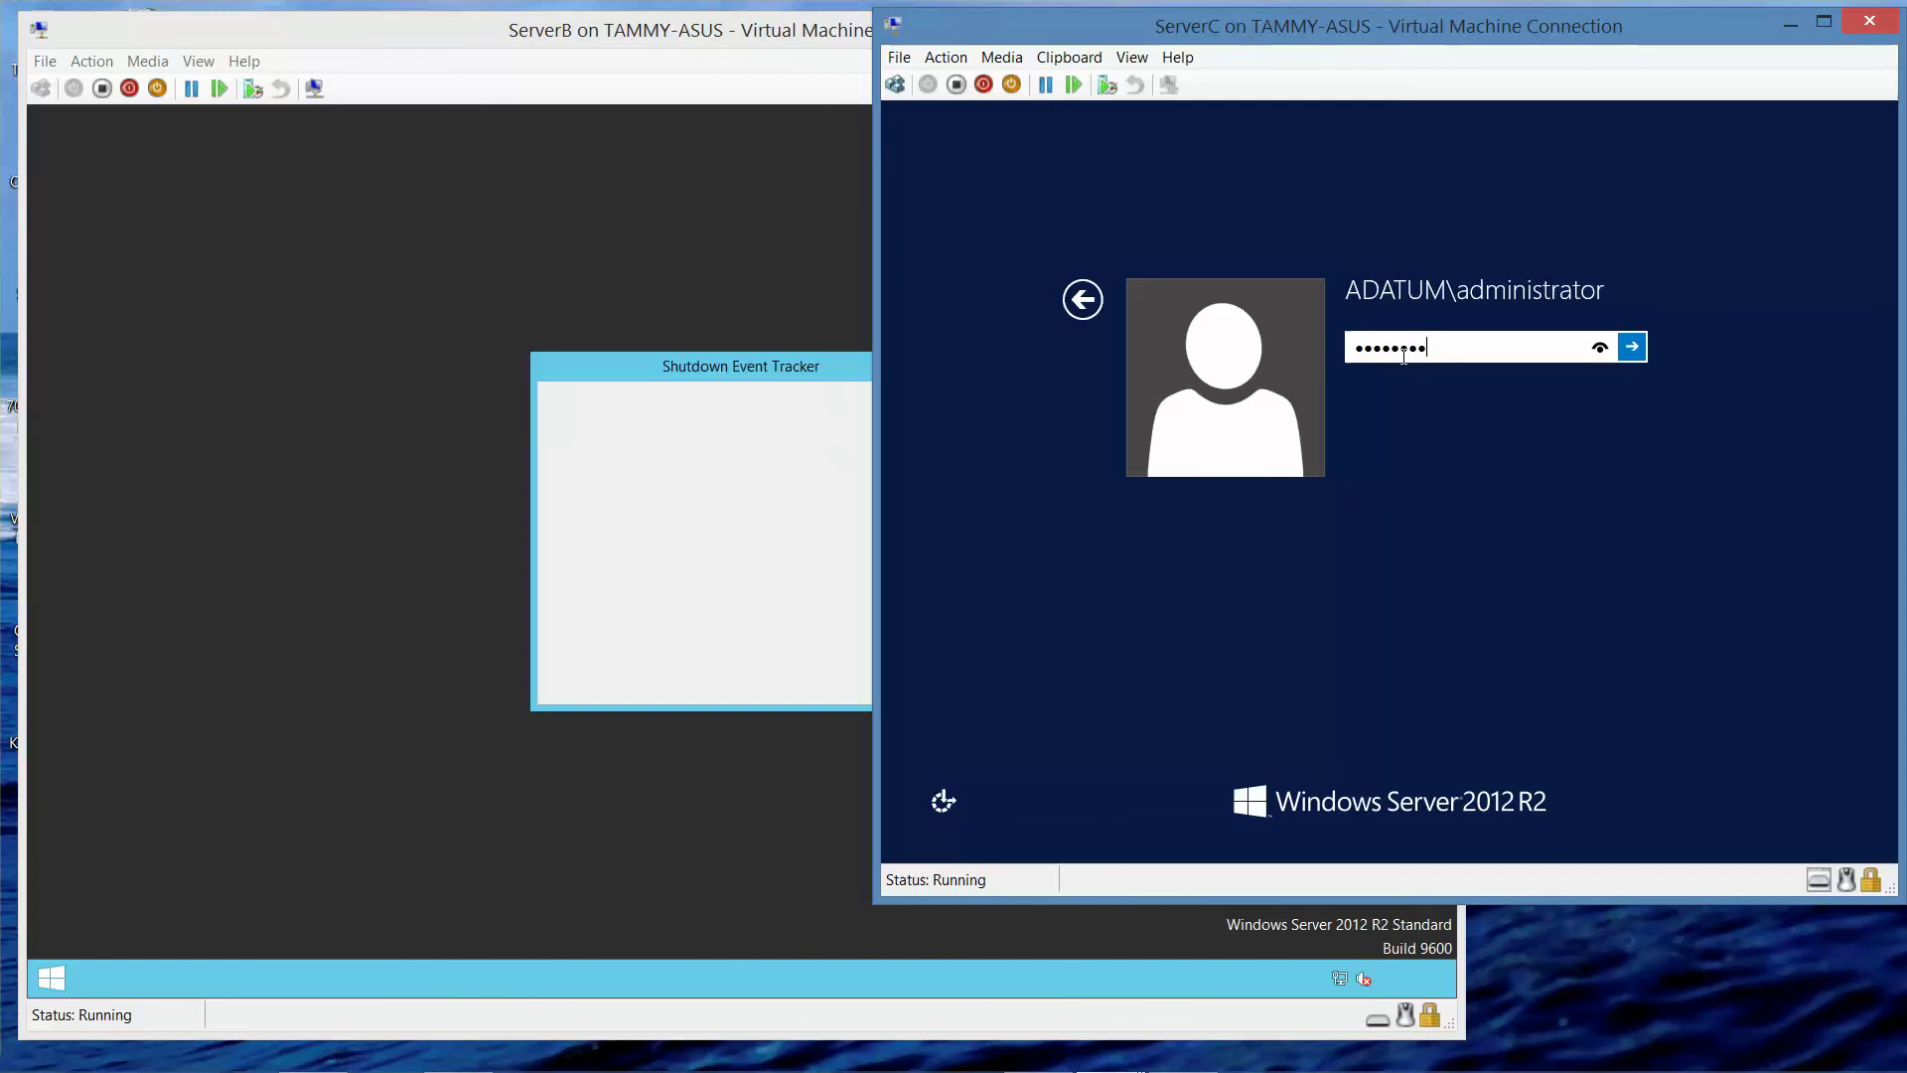
{"action": "key", "text": "Return"}
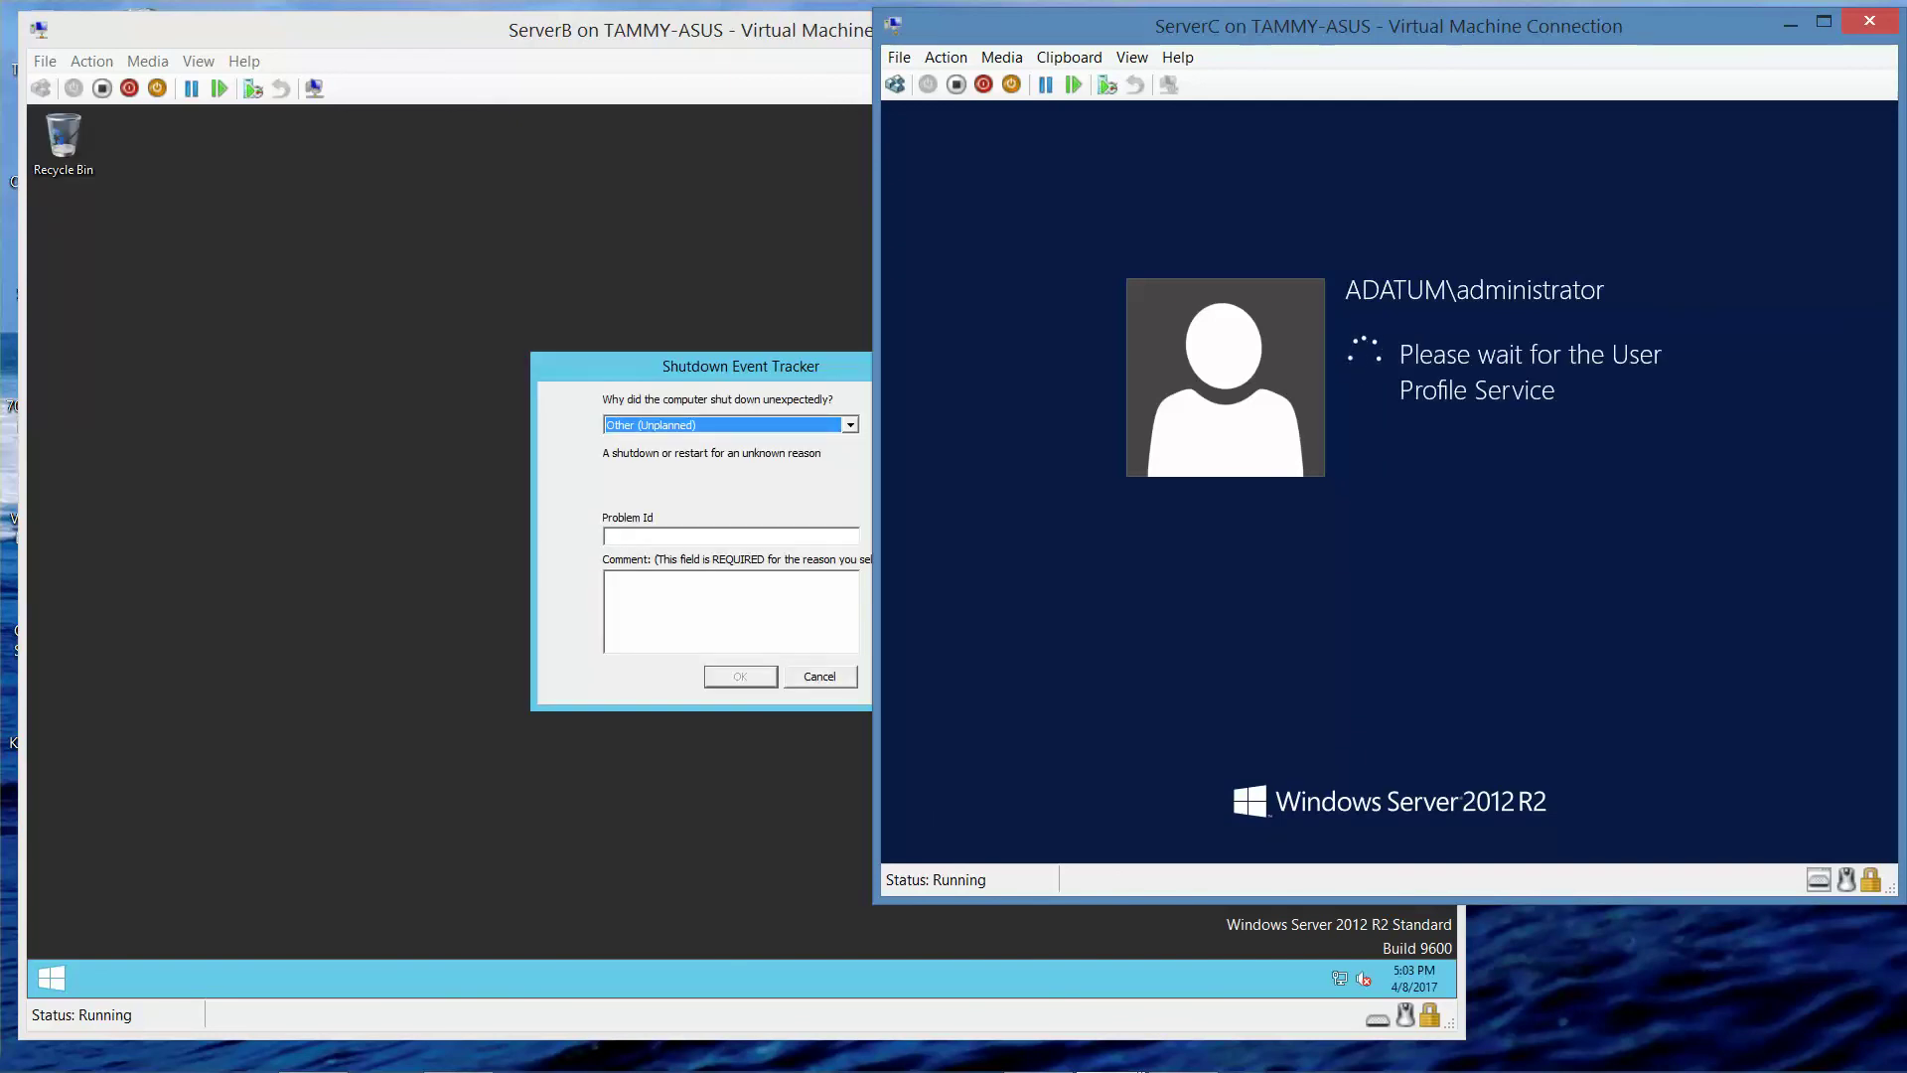
{"action": "left_click", "coordinate": [641, 360]}
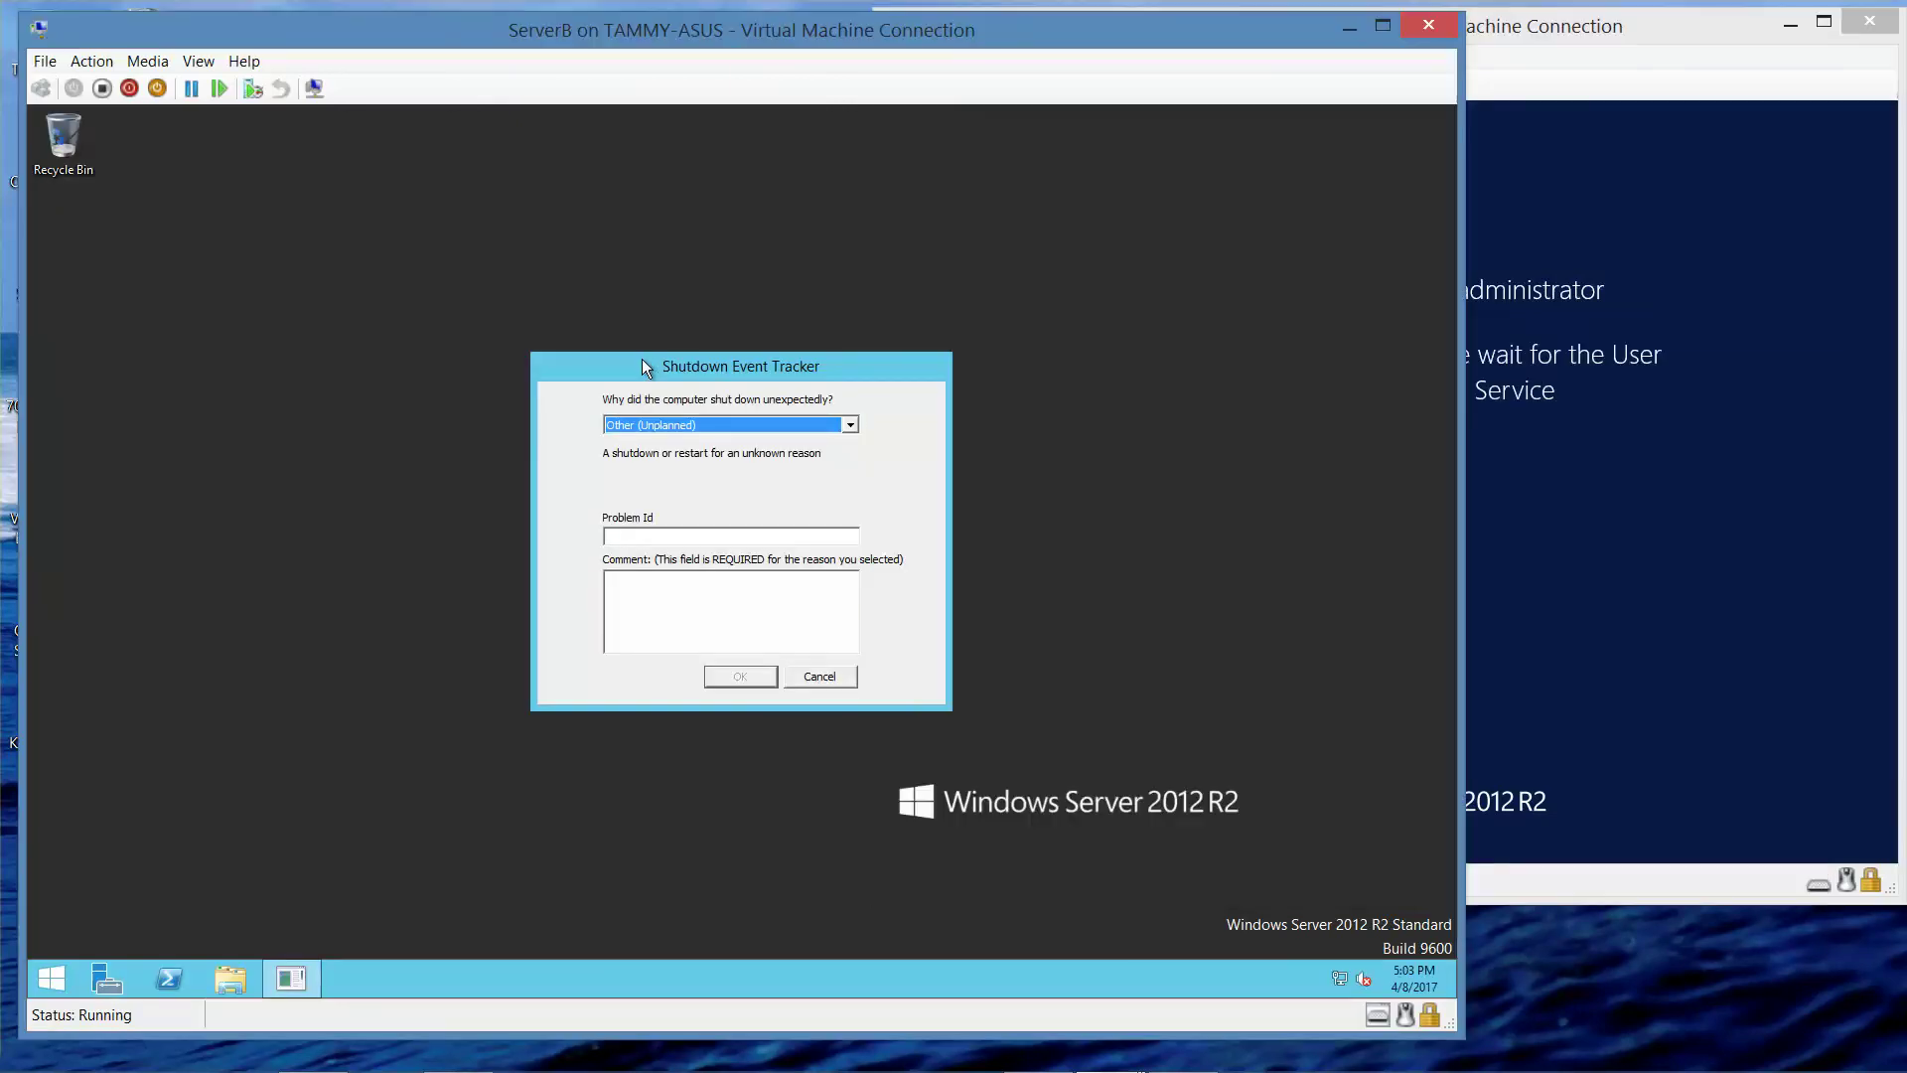
{"action": "left_click", "coordinate": [820, 675]}
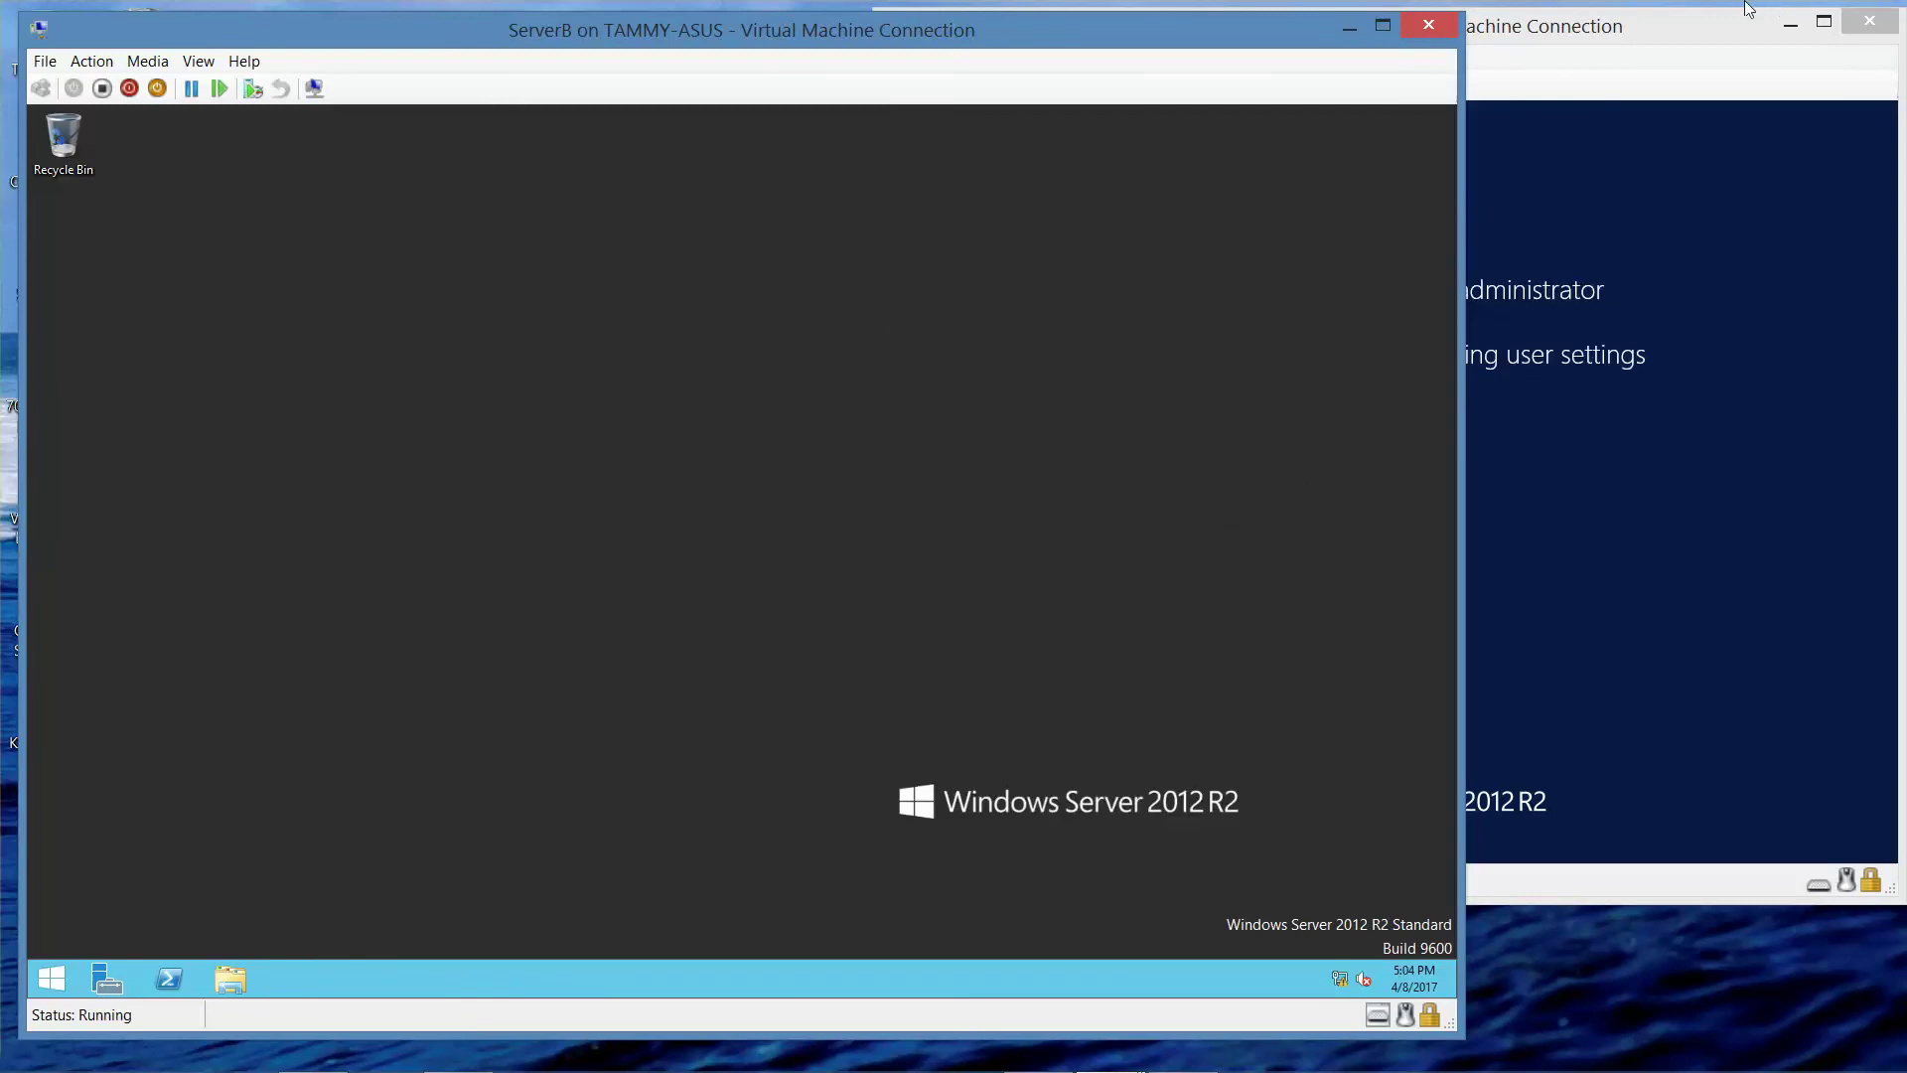
- Minimize ServerB, center ServerC, and launch Windows PowerShell from Server Manager Tools
{"action": "left_click", "coordinate": [1355, 33]}
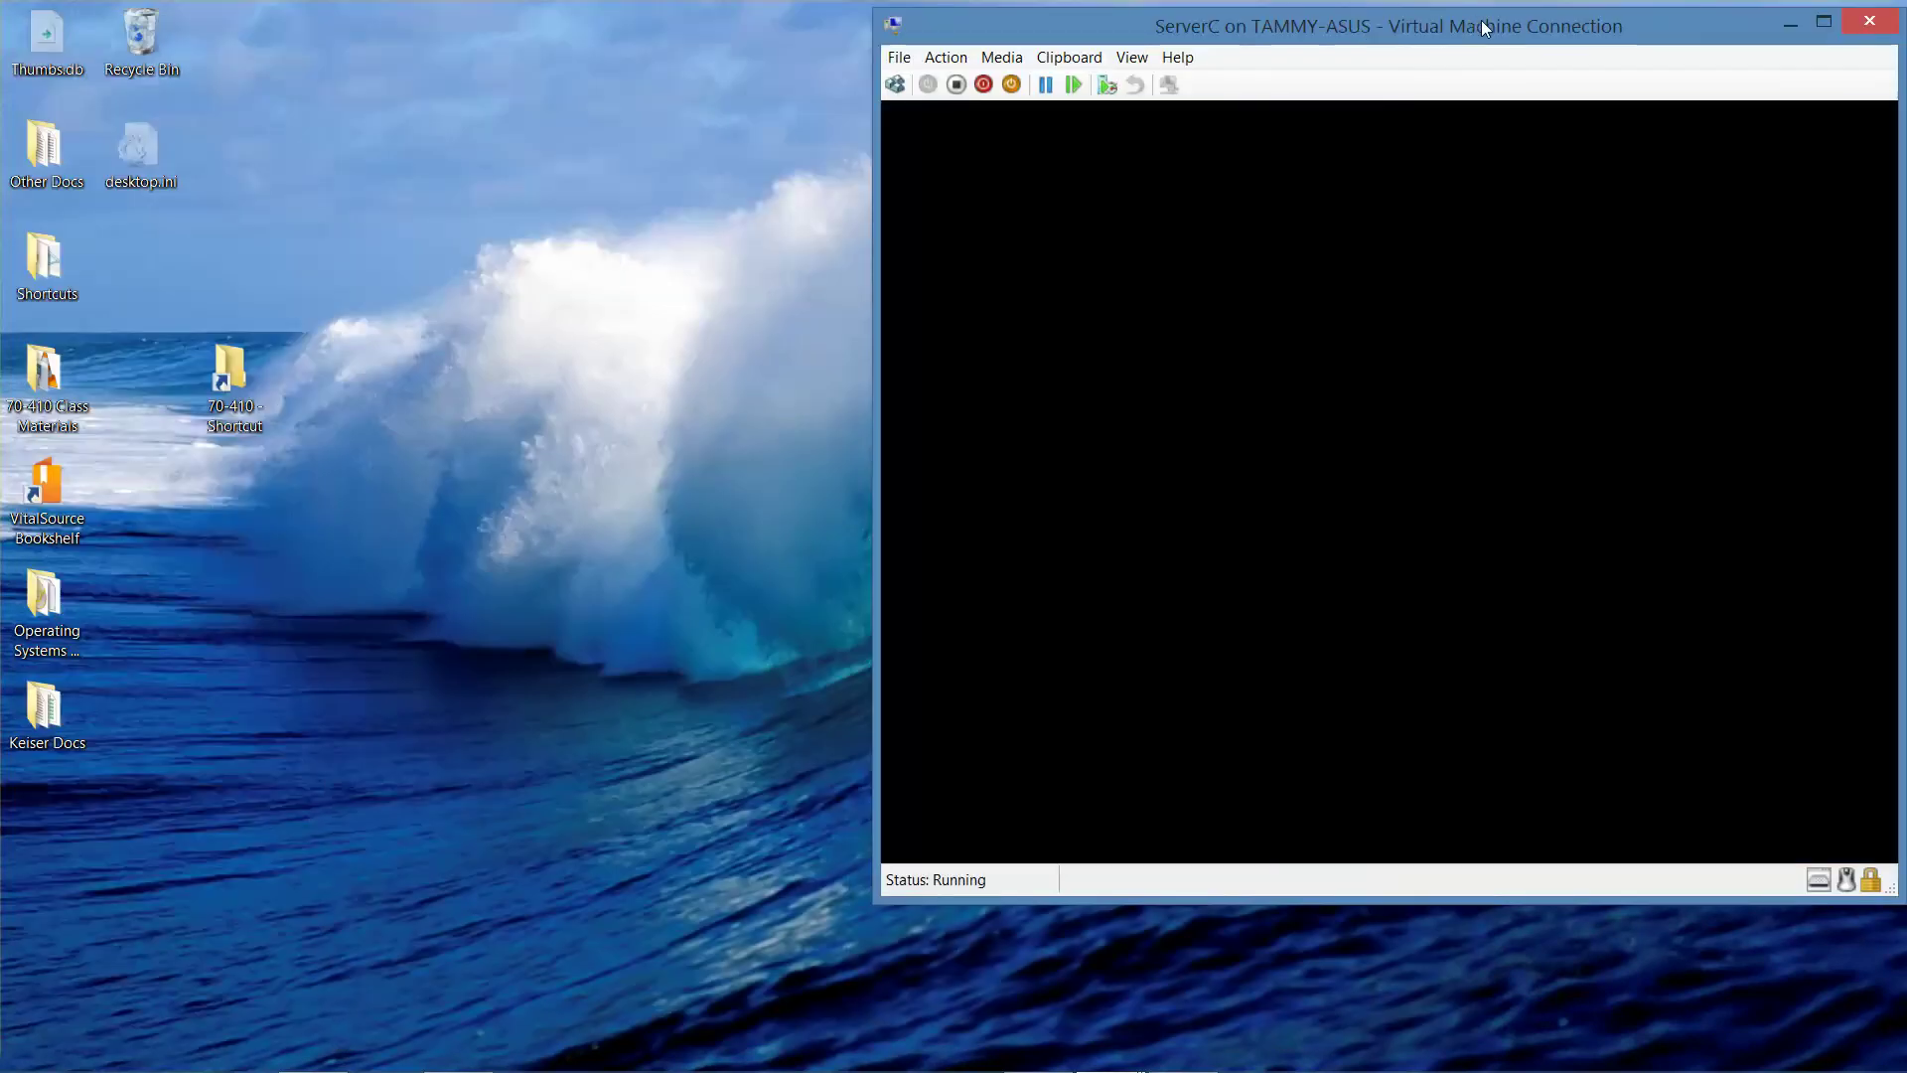
{"action": "left_click_drag", "start_coordinate": [1480, 19], "coordinate": [639, 17]}
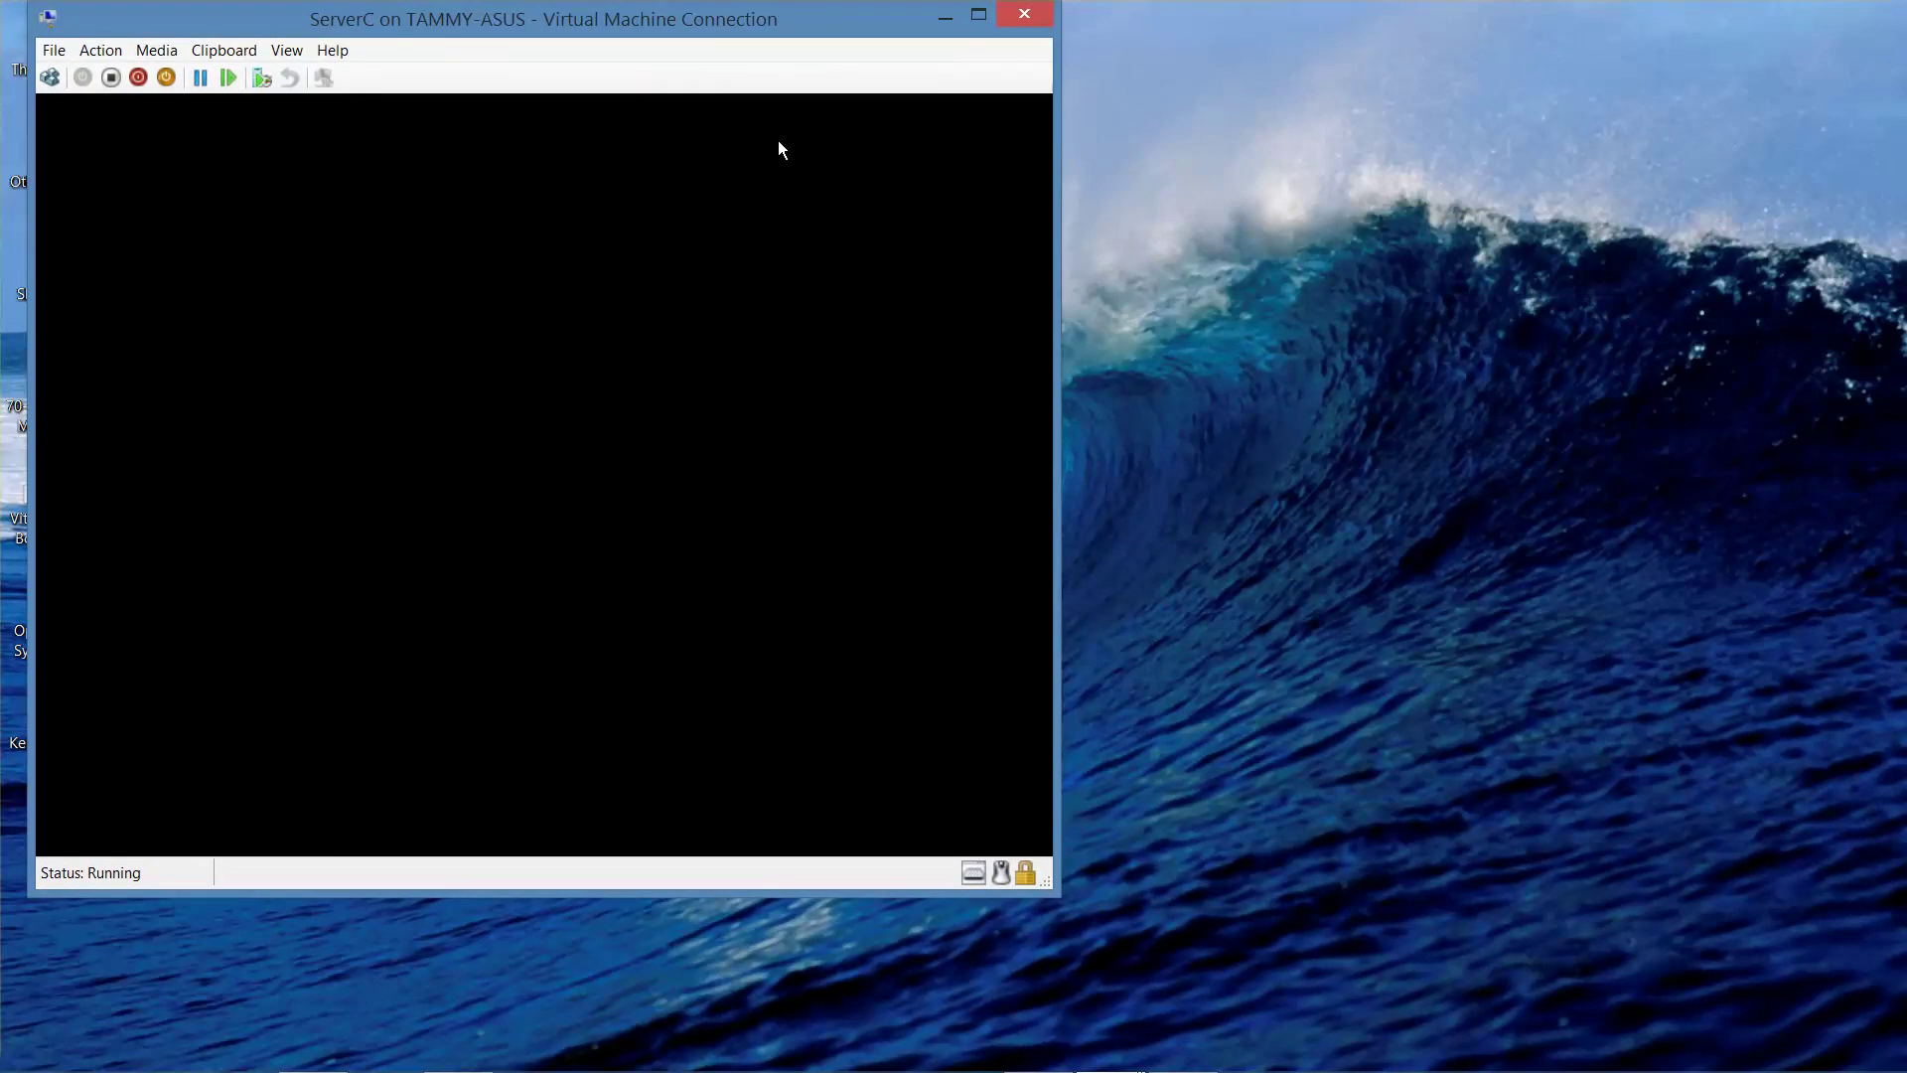
{"action": "mouse_move", "coordinate": [1291, 1057]}
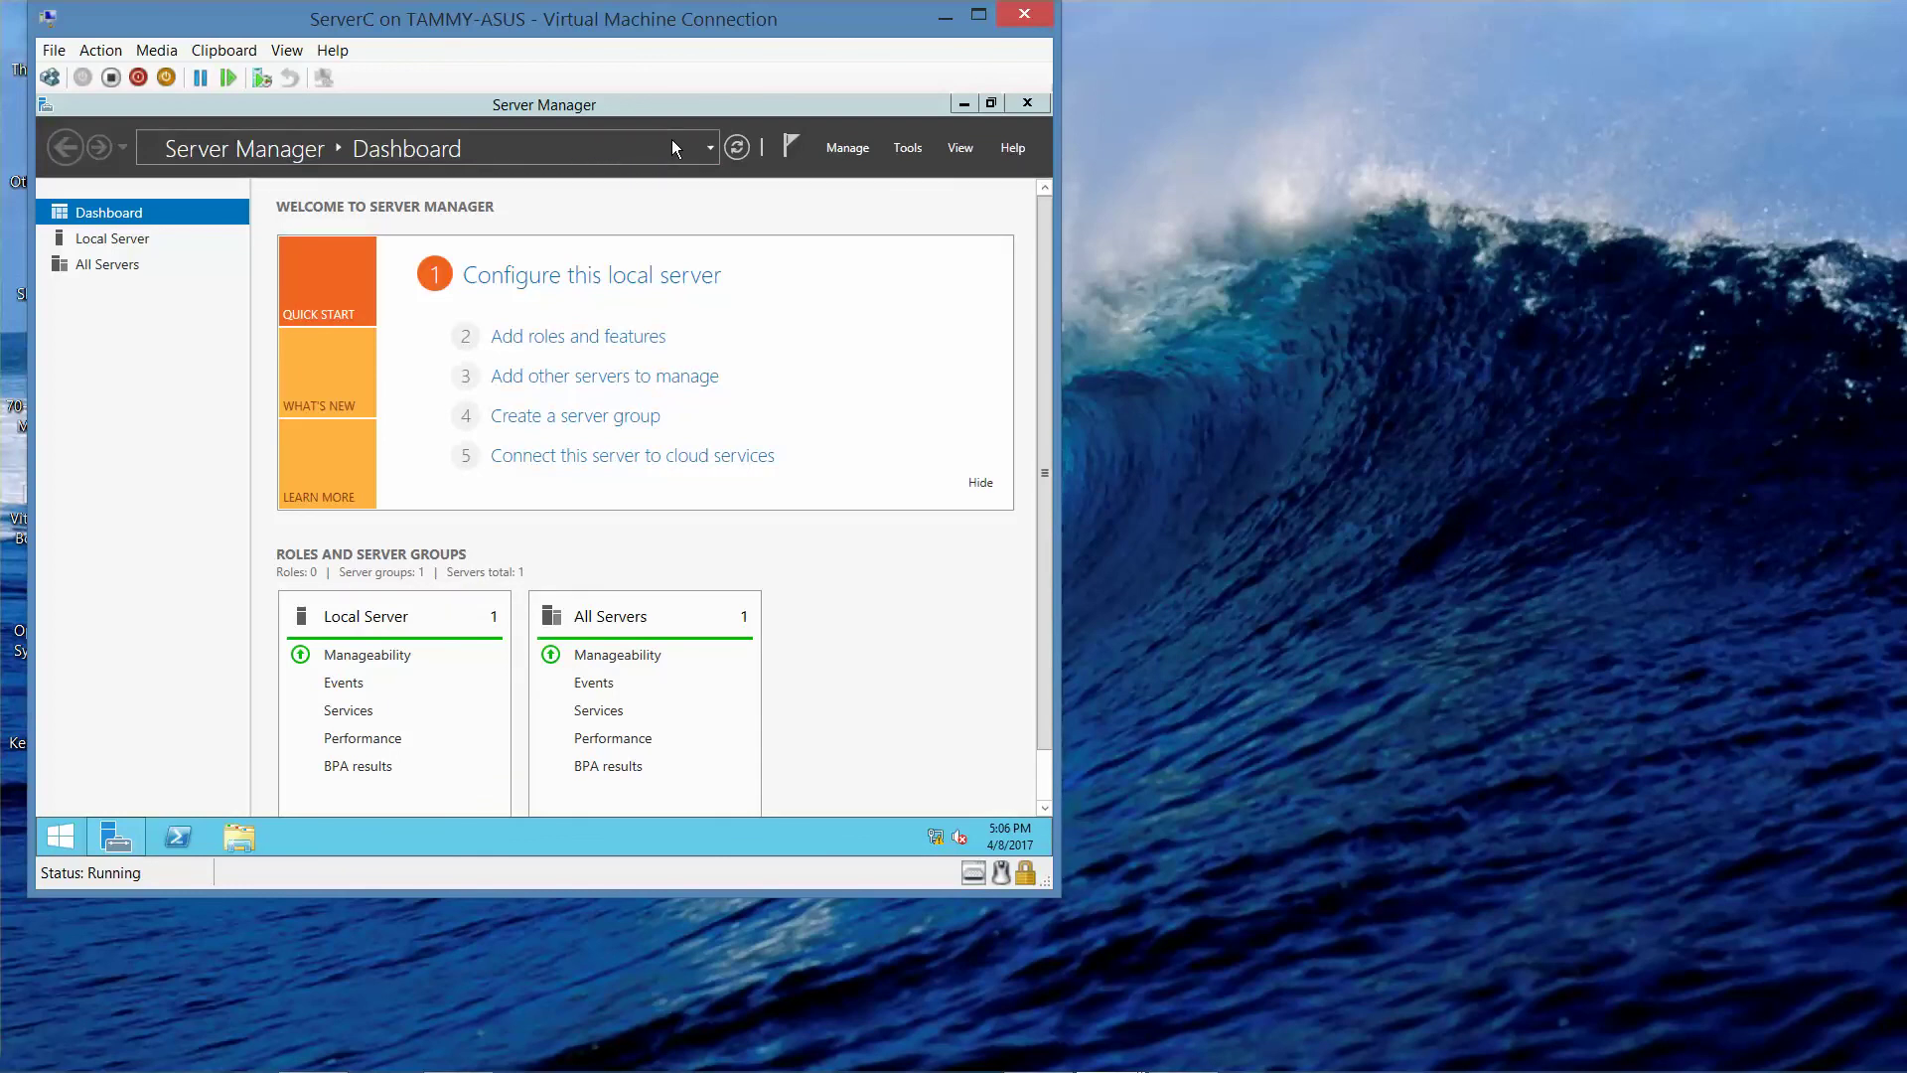
{"action": "left_click", "coordinate": [896, 149]}
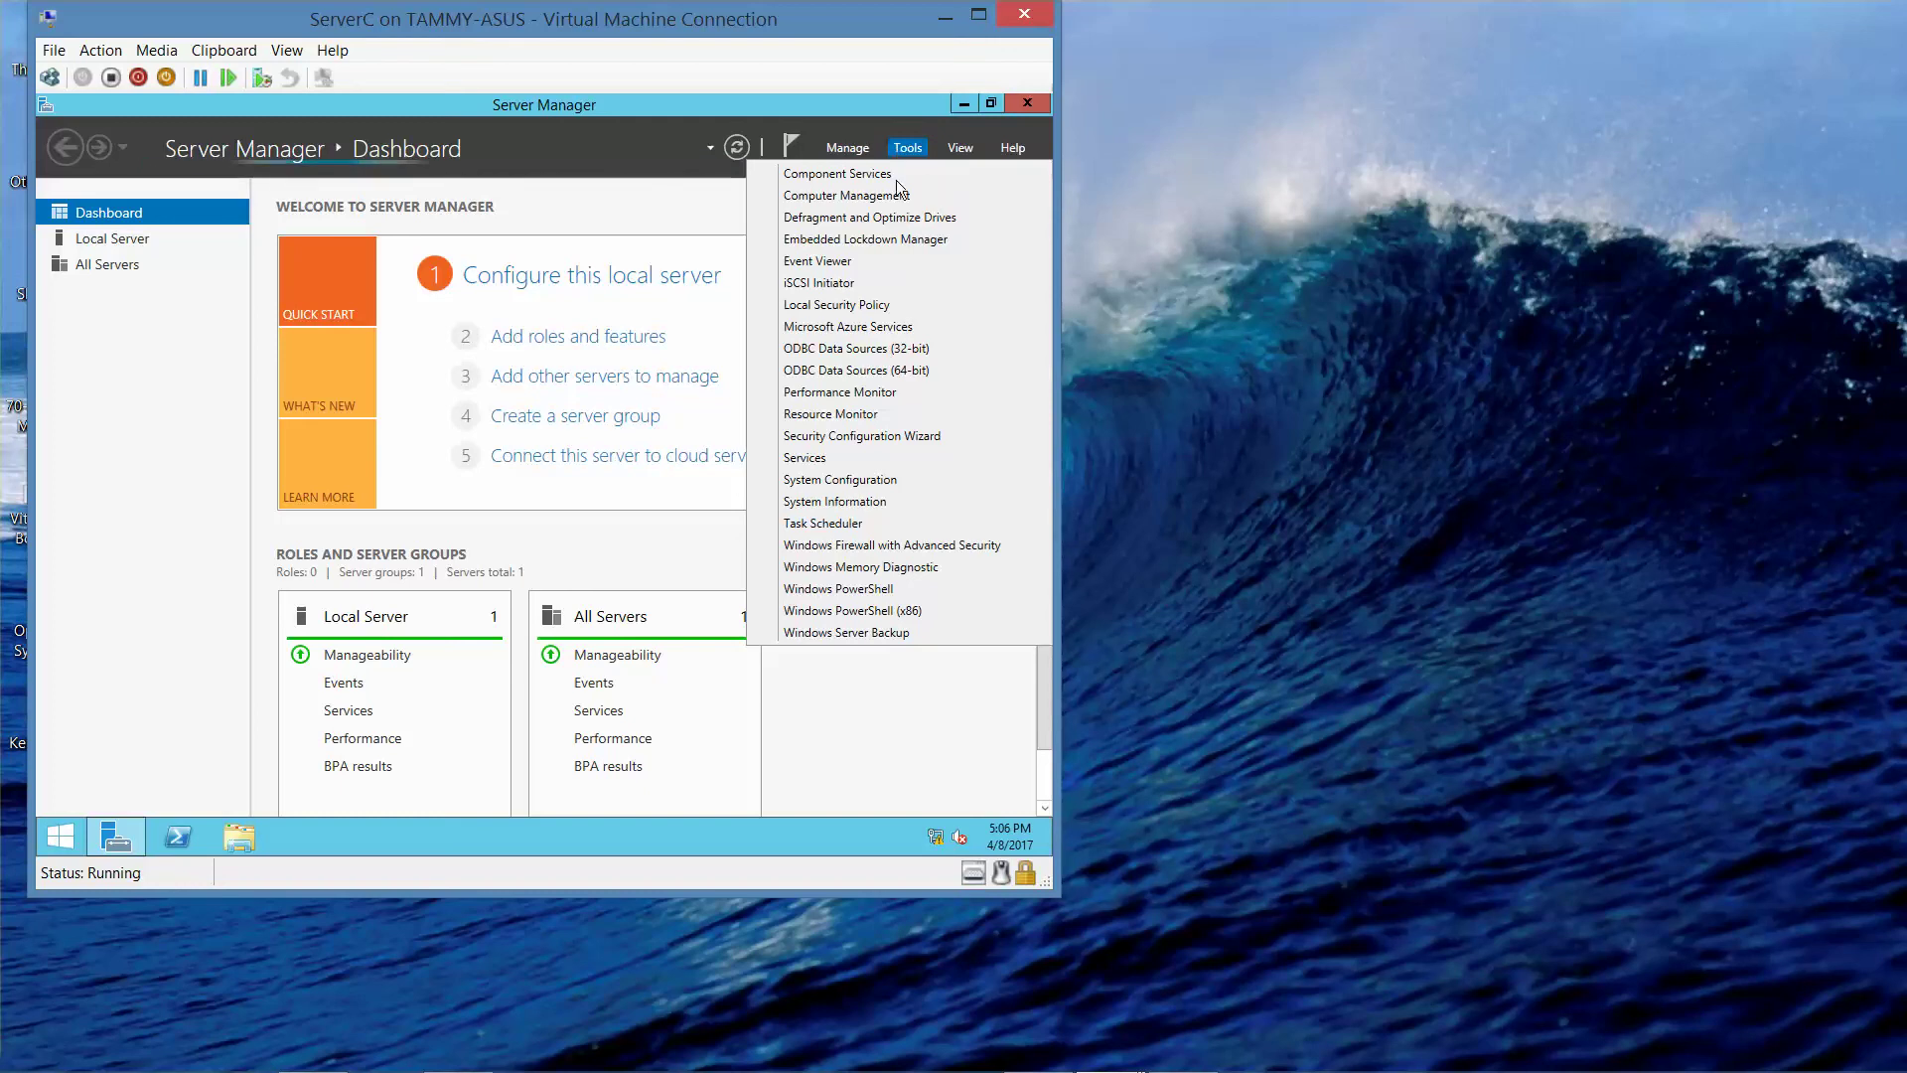
{"action": "left_click", "coordinate": [890, 594]}
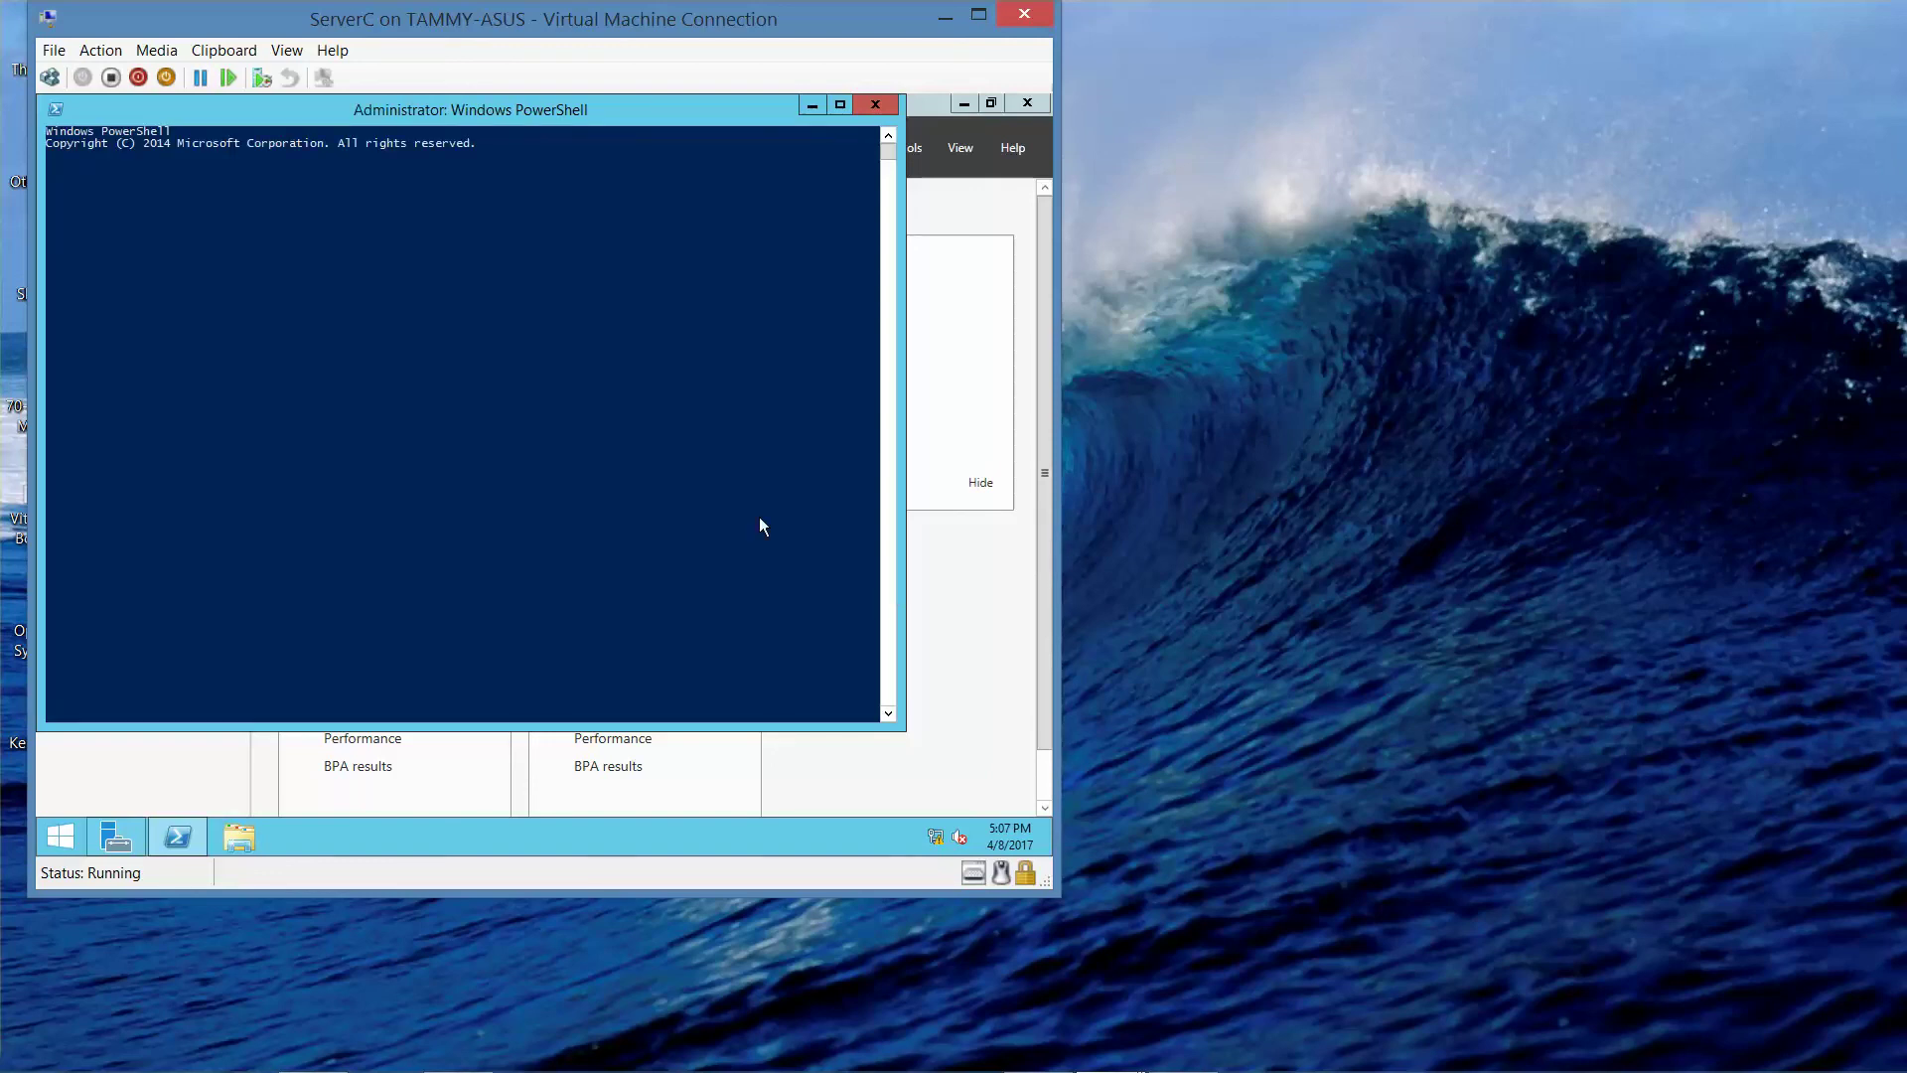
- Set the PowerShell console font size to 24 in its Properties
{"action": "right_click", "coordinate": [434, 118]}
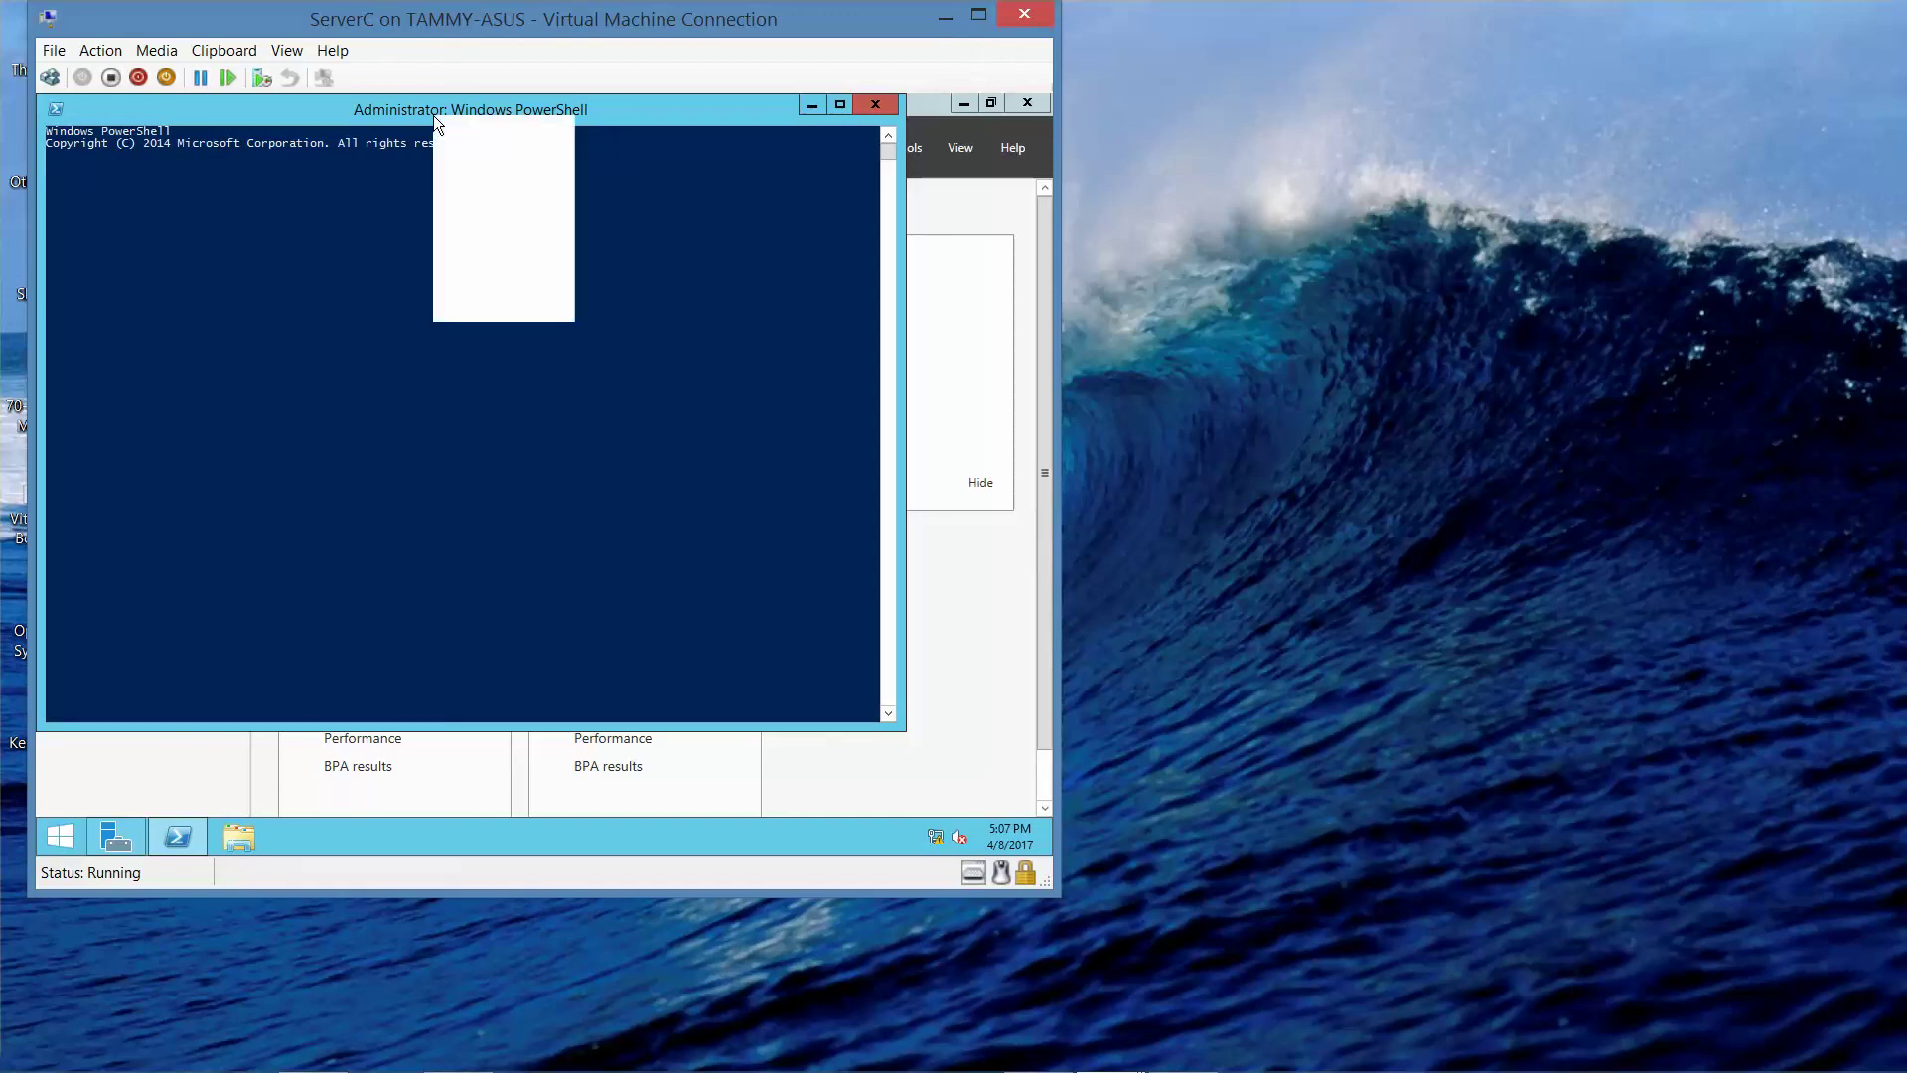
{"action": "left_click", "coordinate": [483, 309]}
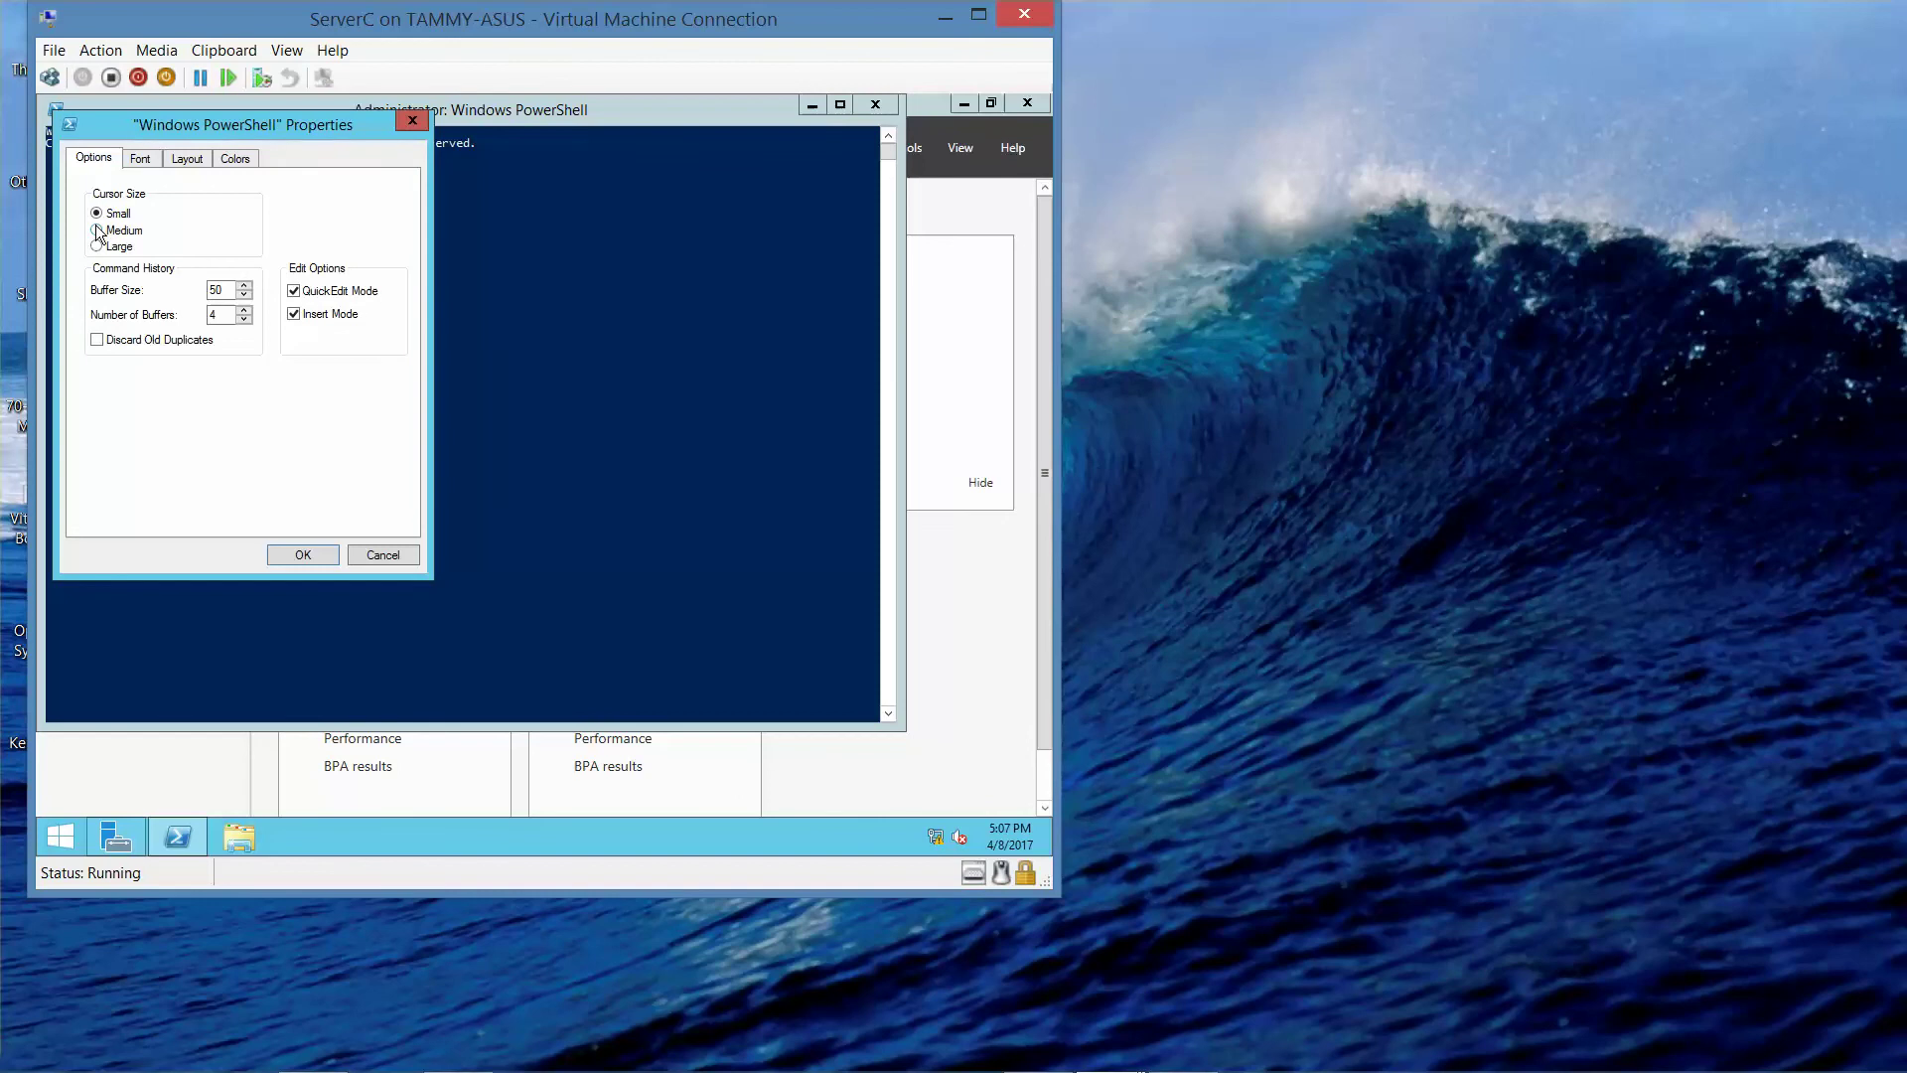
{"action": "left_click", "coordinate": [142, 161]}
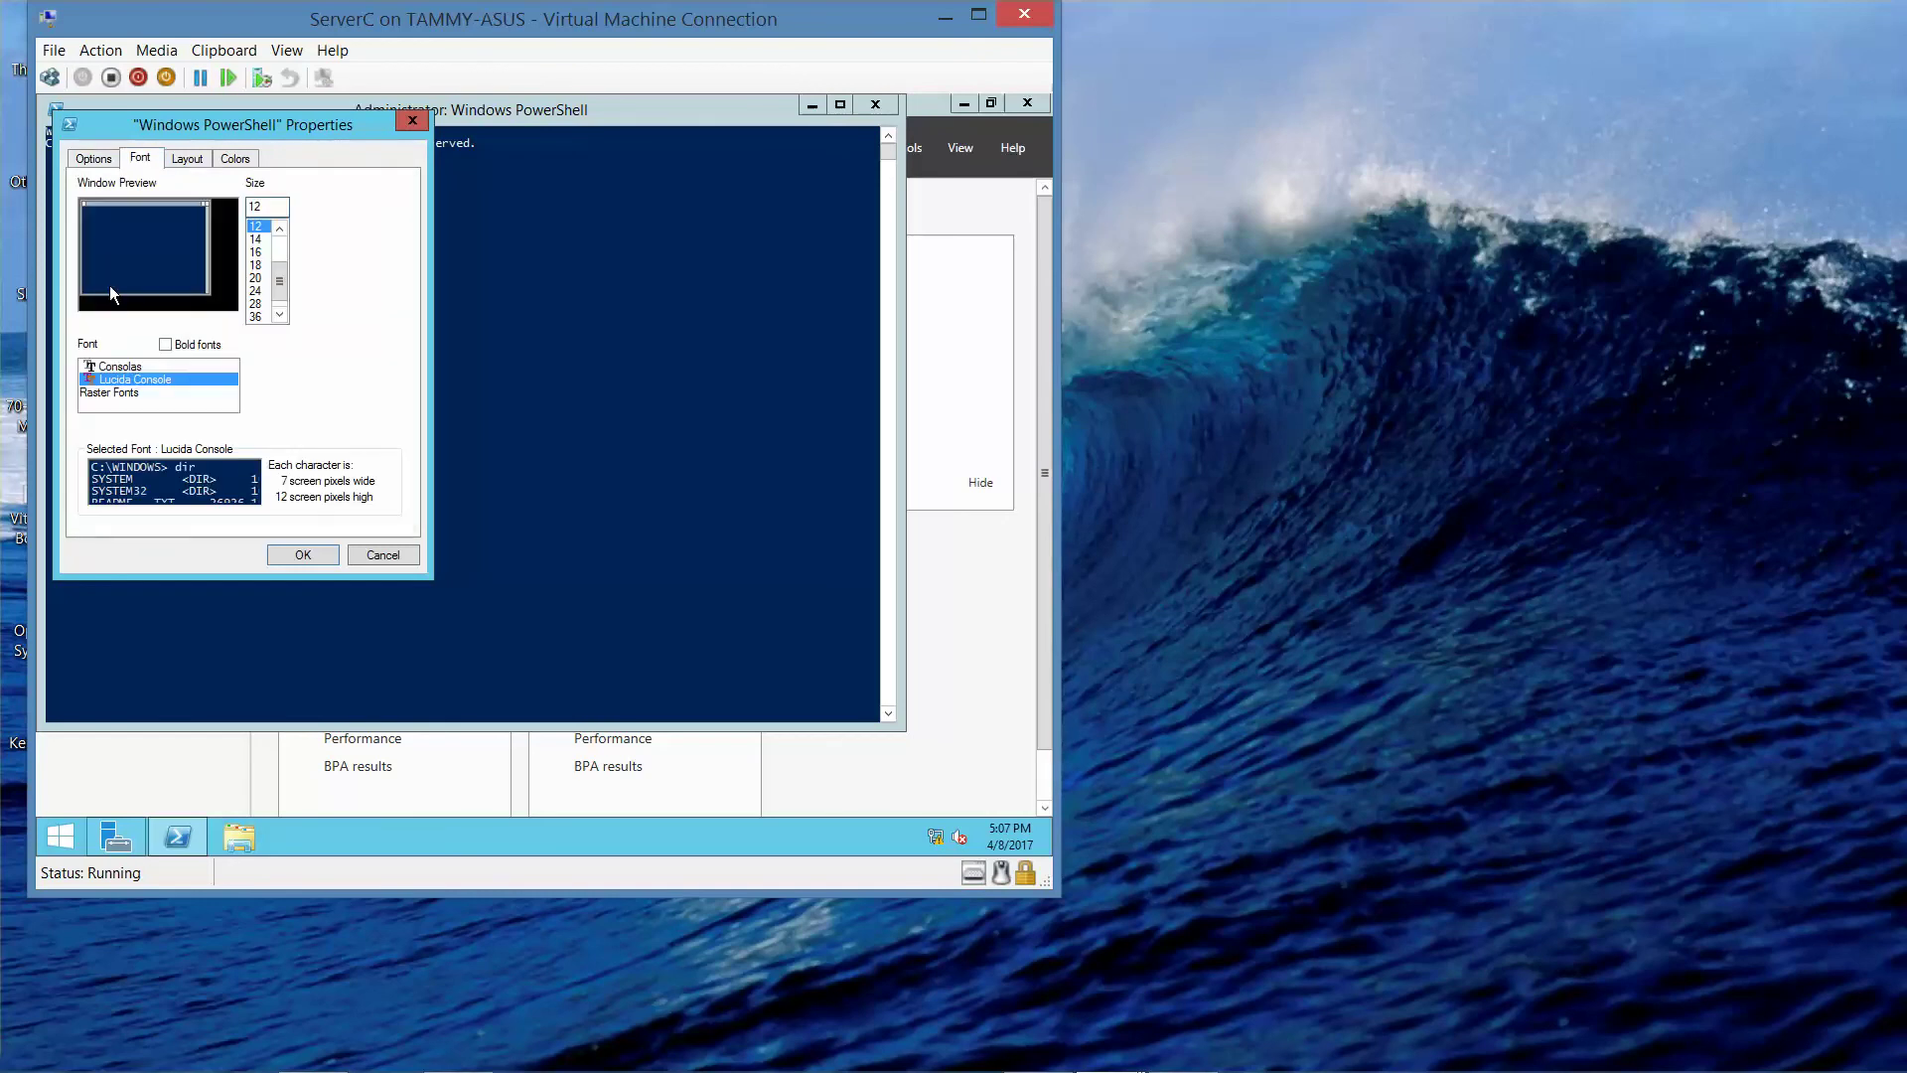
{"action": "left_click", "coordinate": [256, 290]}
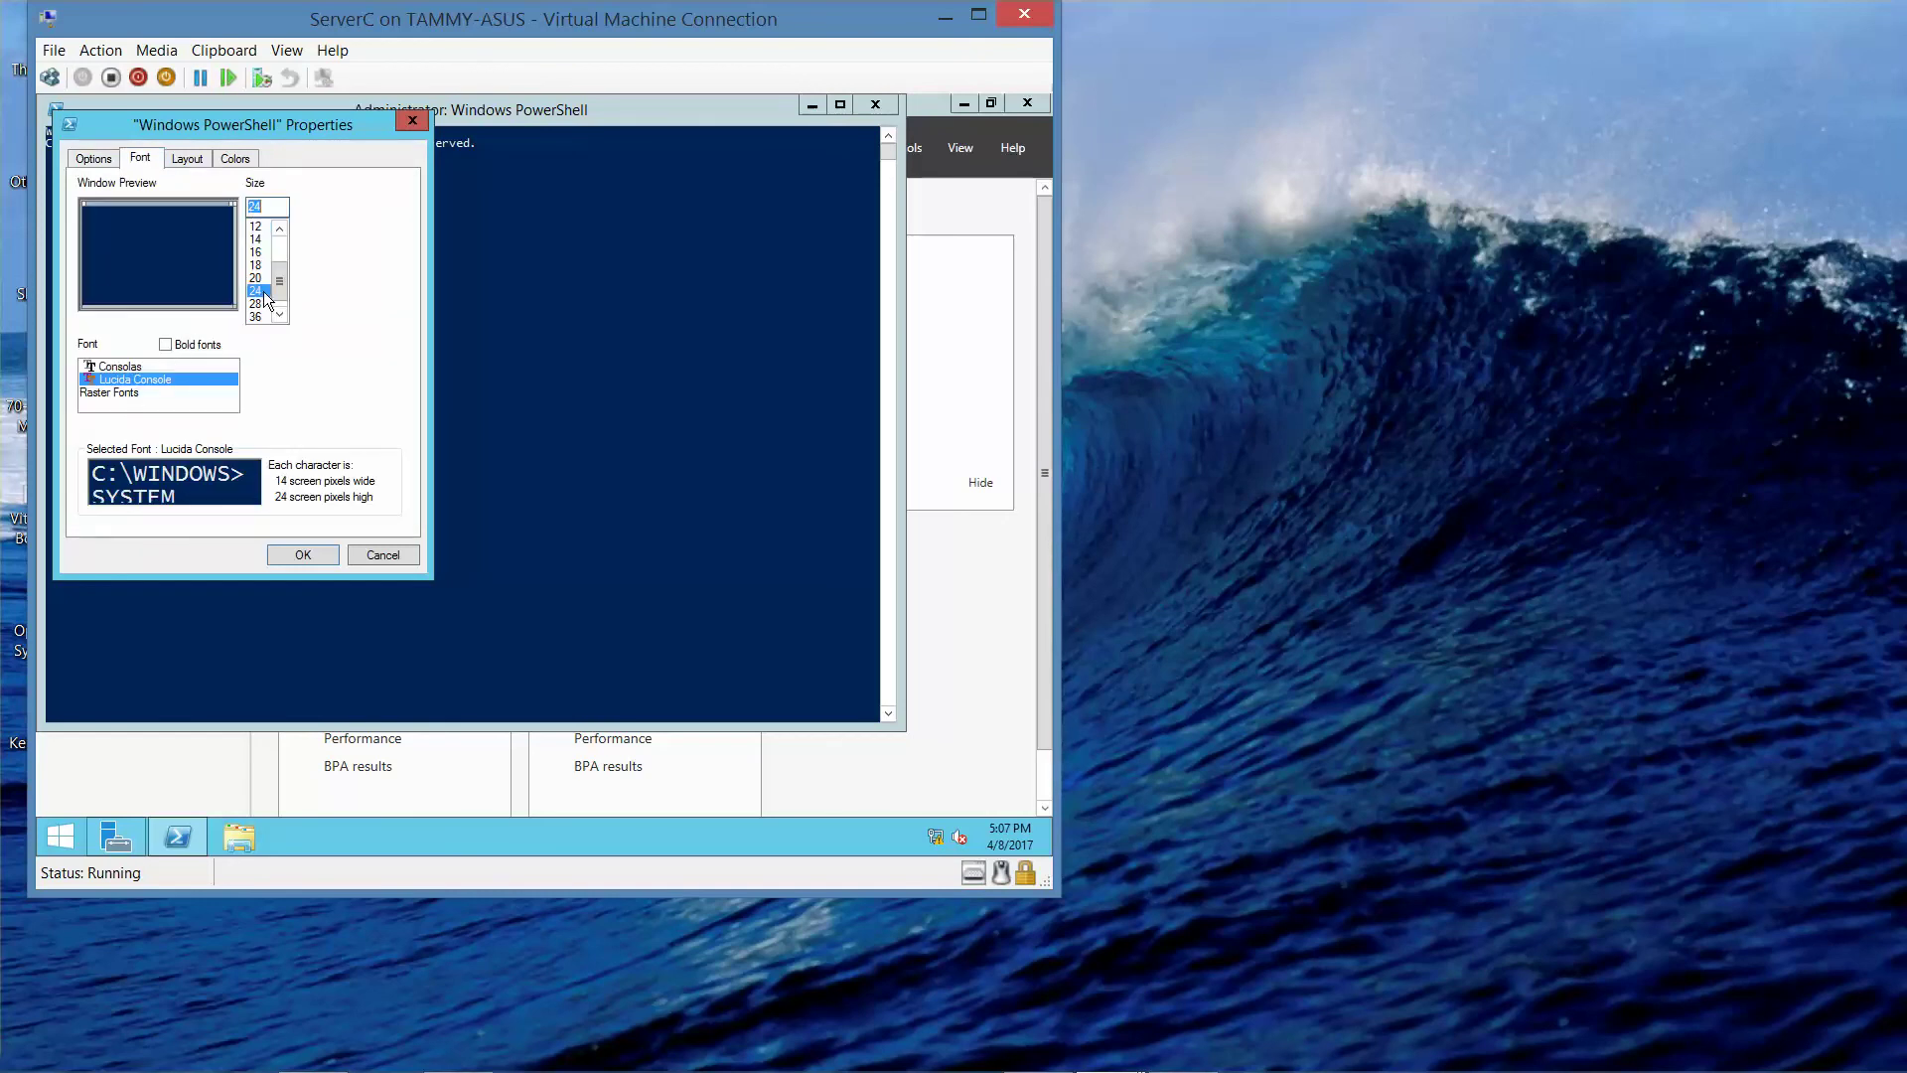
{"action": "left_click", "coordinate": [284, 553]}
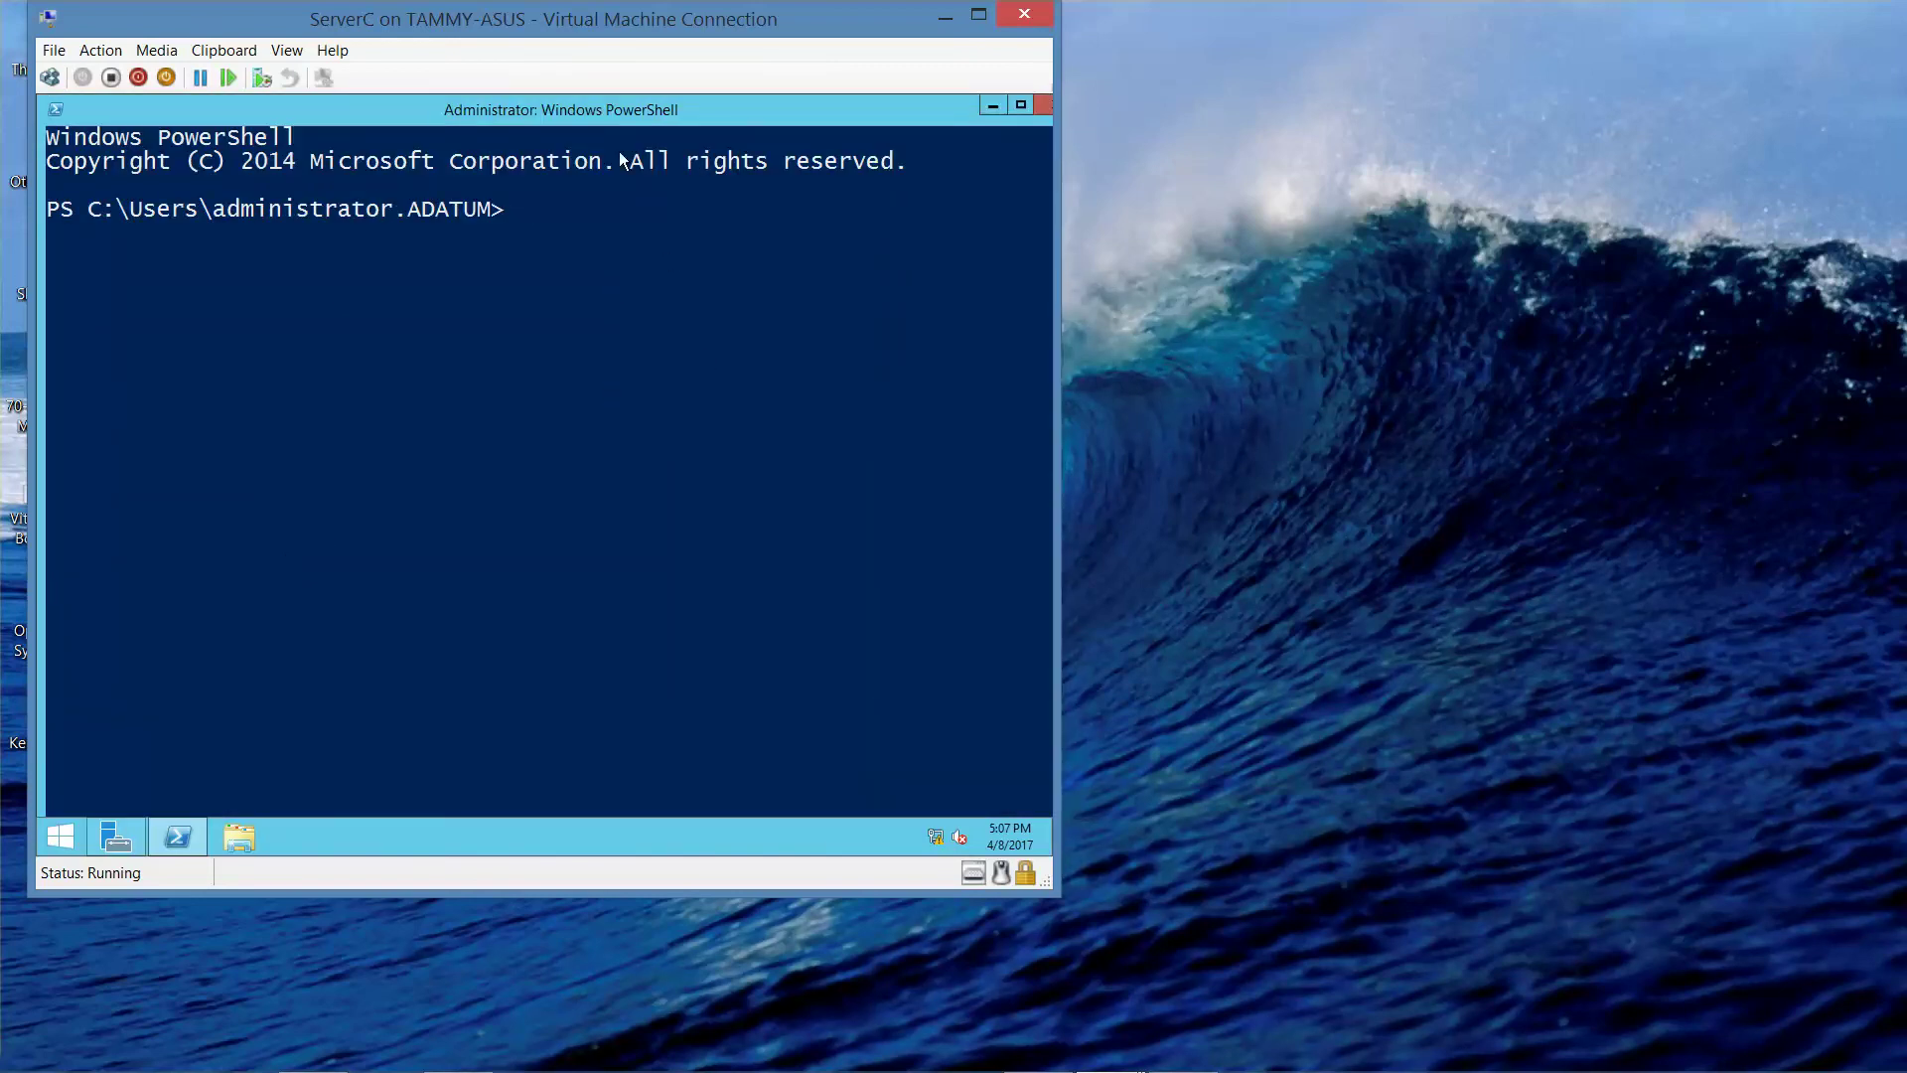
- Review the console's Layout properties, close them unchanged, and return to Server Manager
{"action": "right_click", "coordinate": [415, 114]}
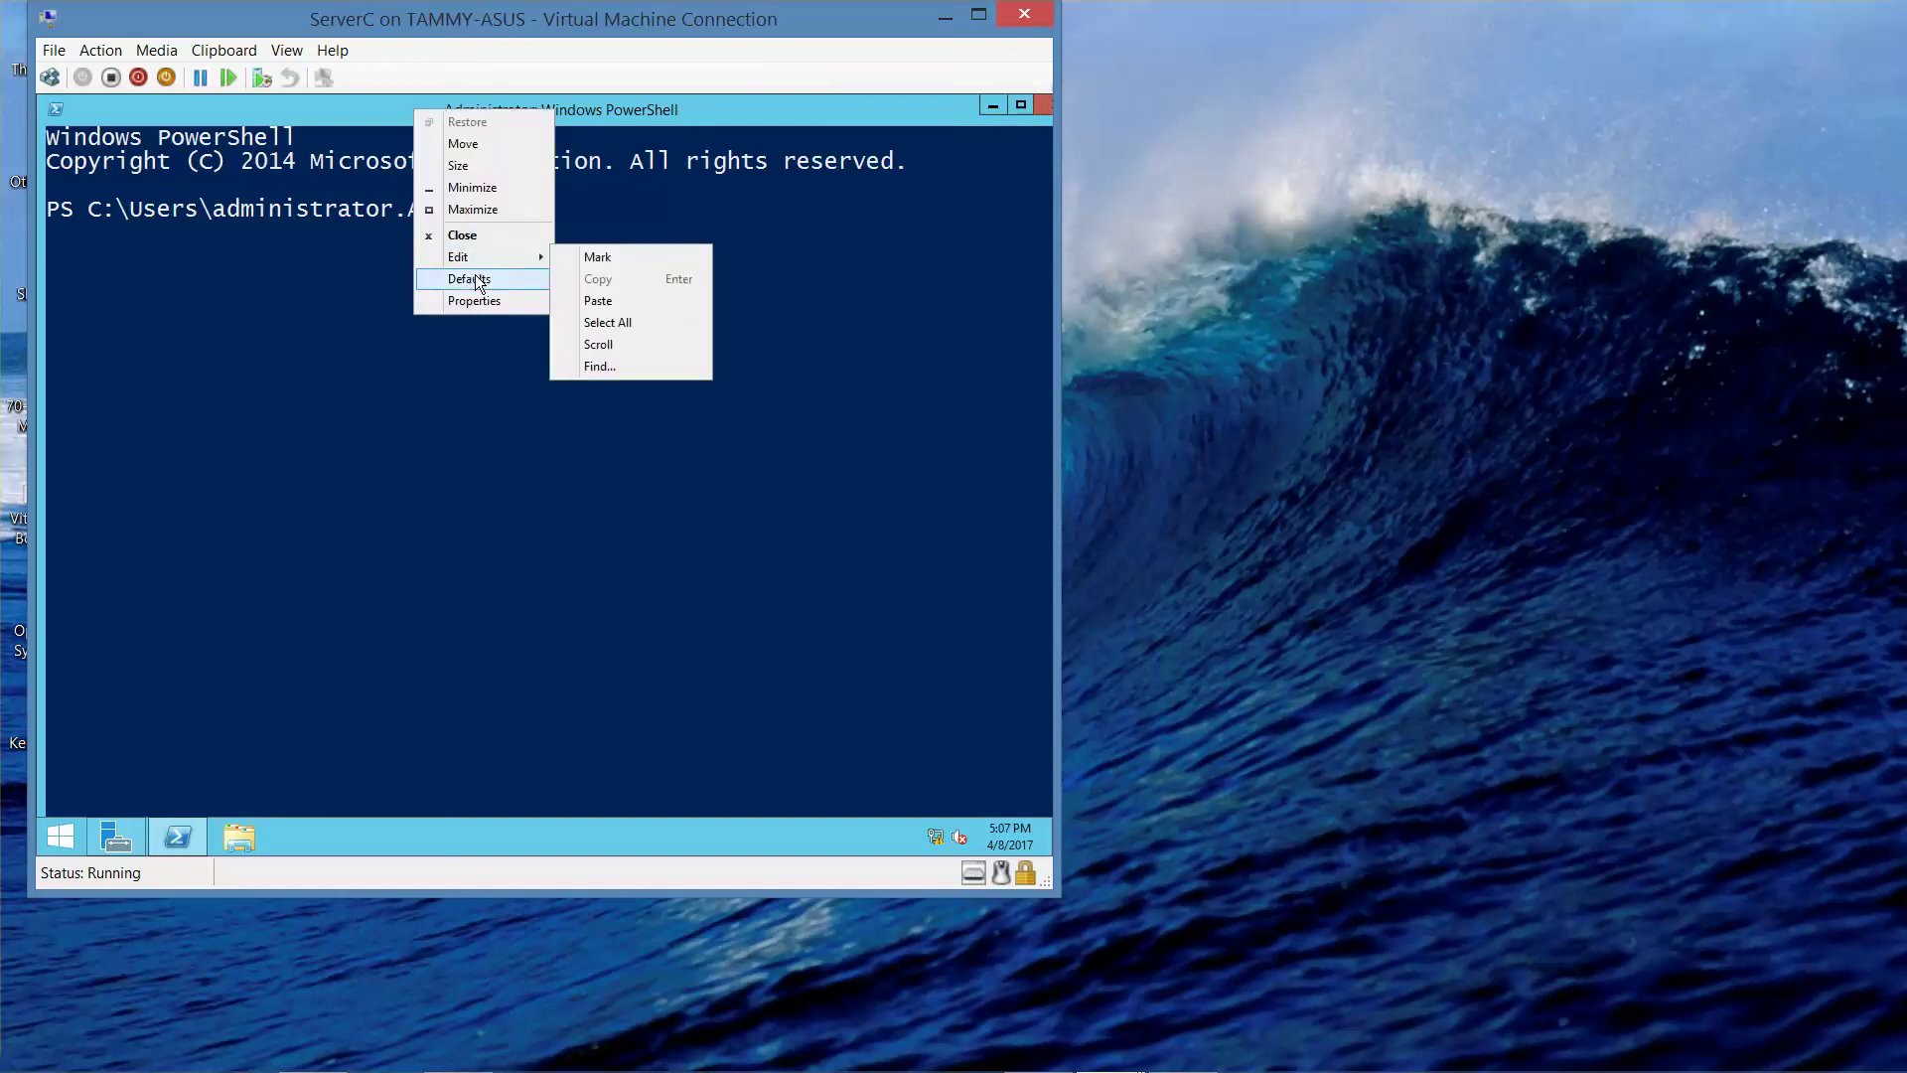
{"action": "mouse_move", "coordinate": [482, 264]}
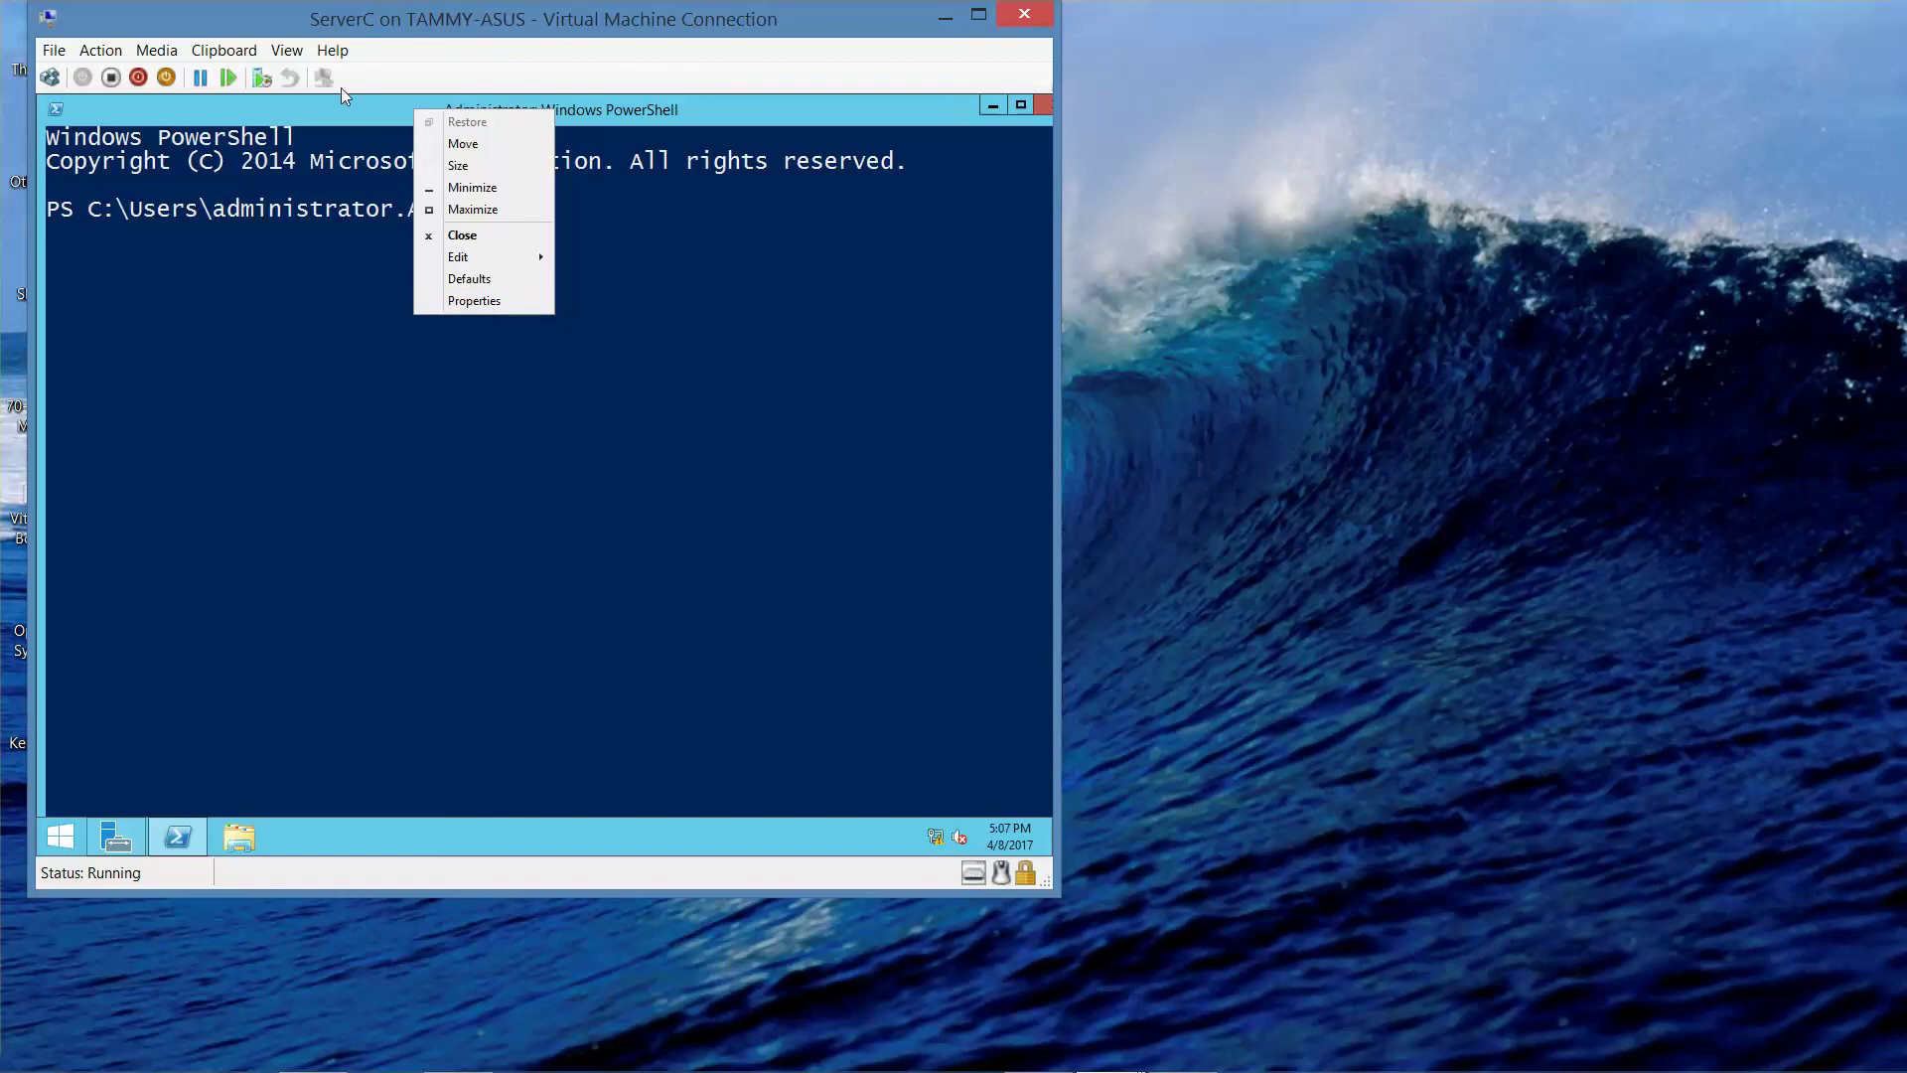
{"action": "left_click", "coordinate": [504, 300]}
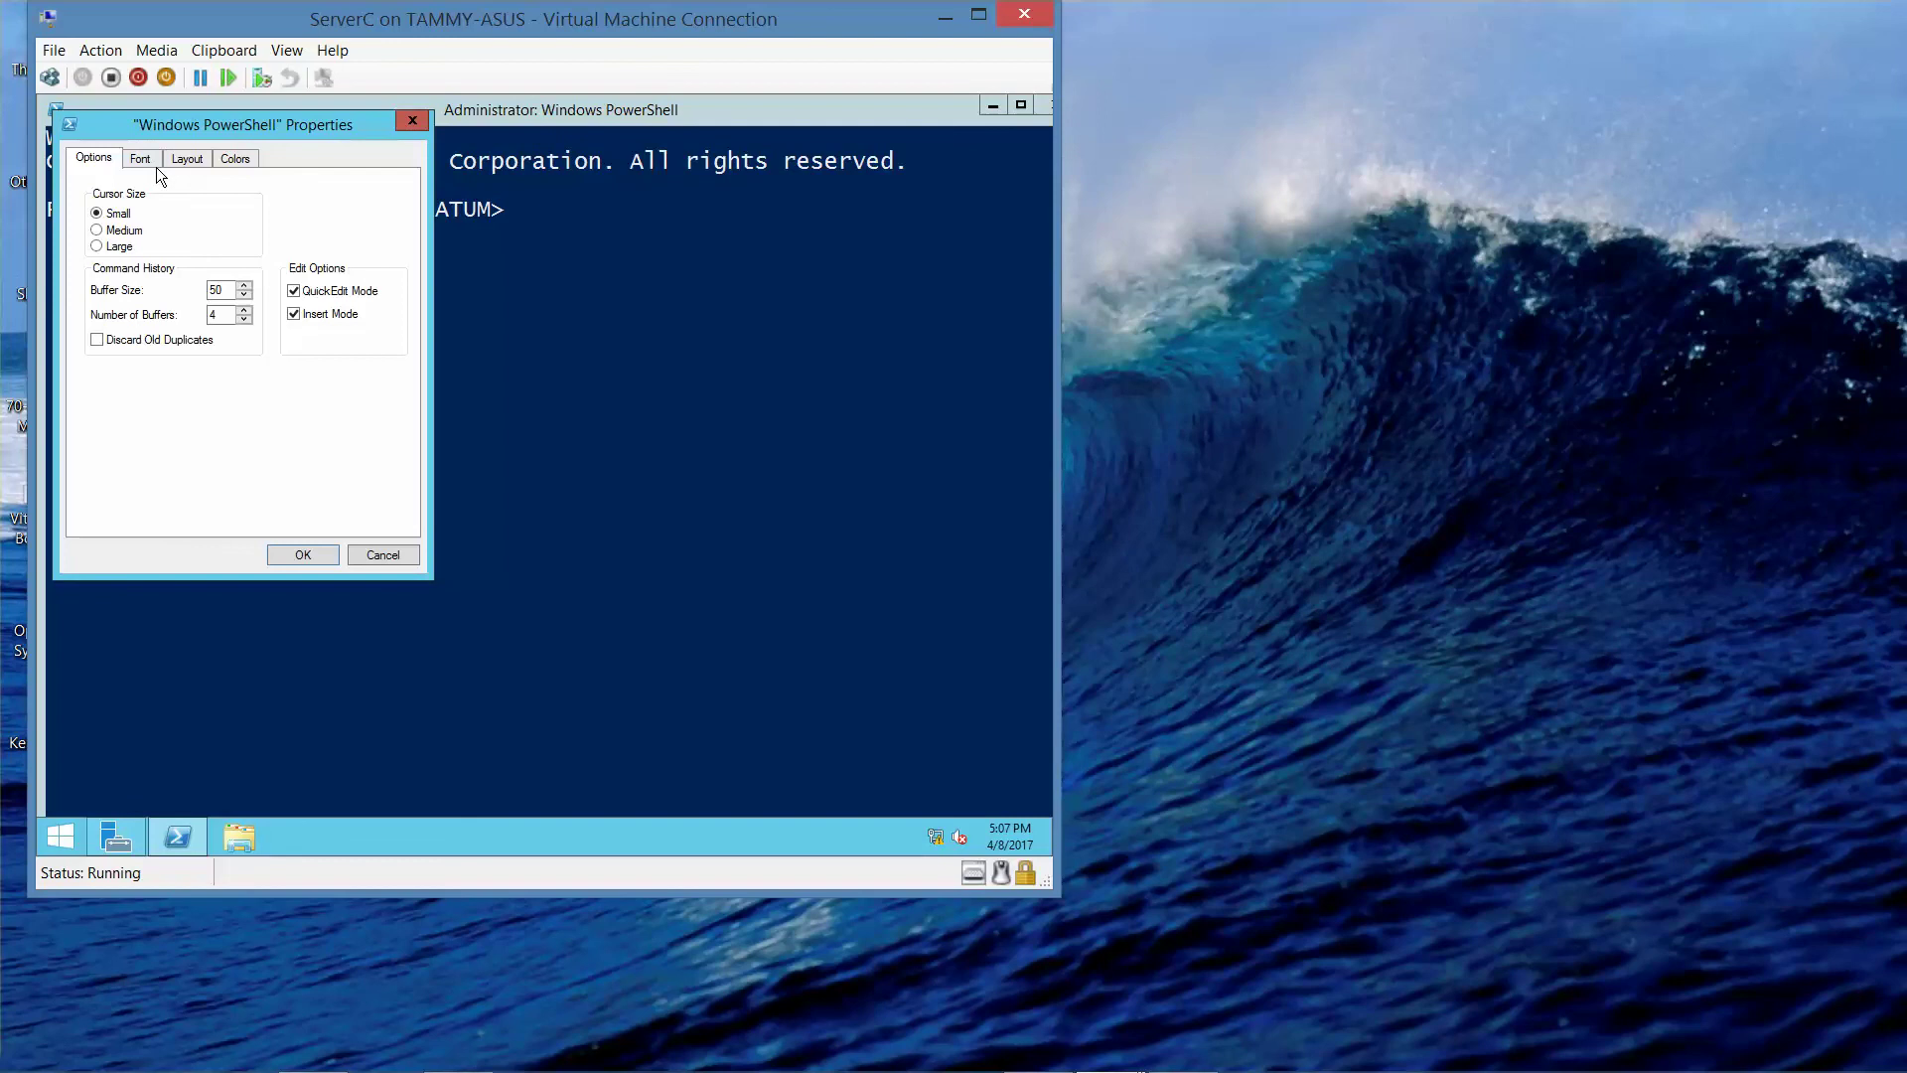
{"action": "left_click", "coordinate": [188, 161]}
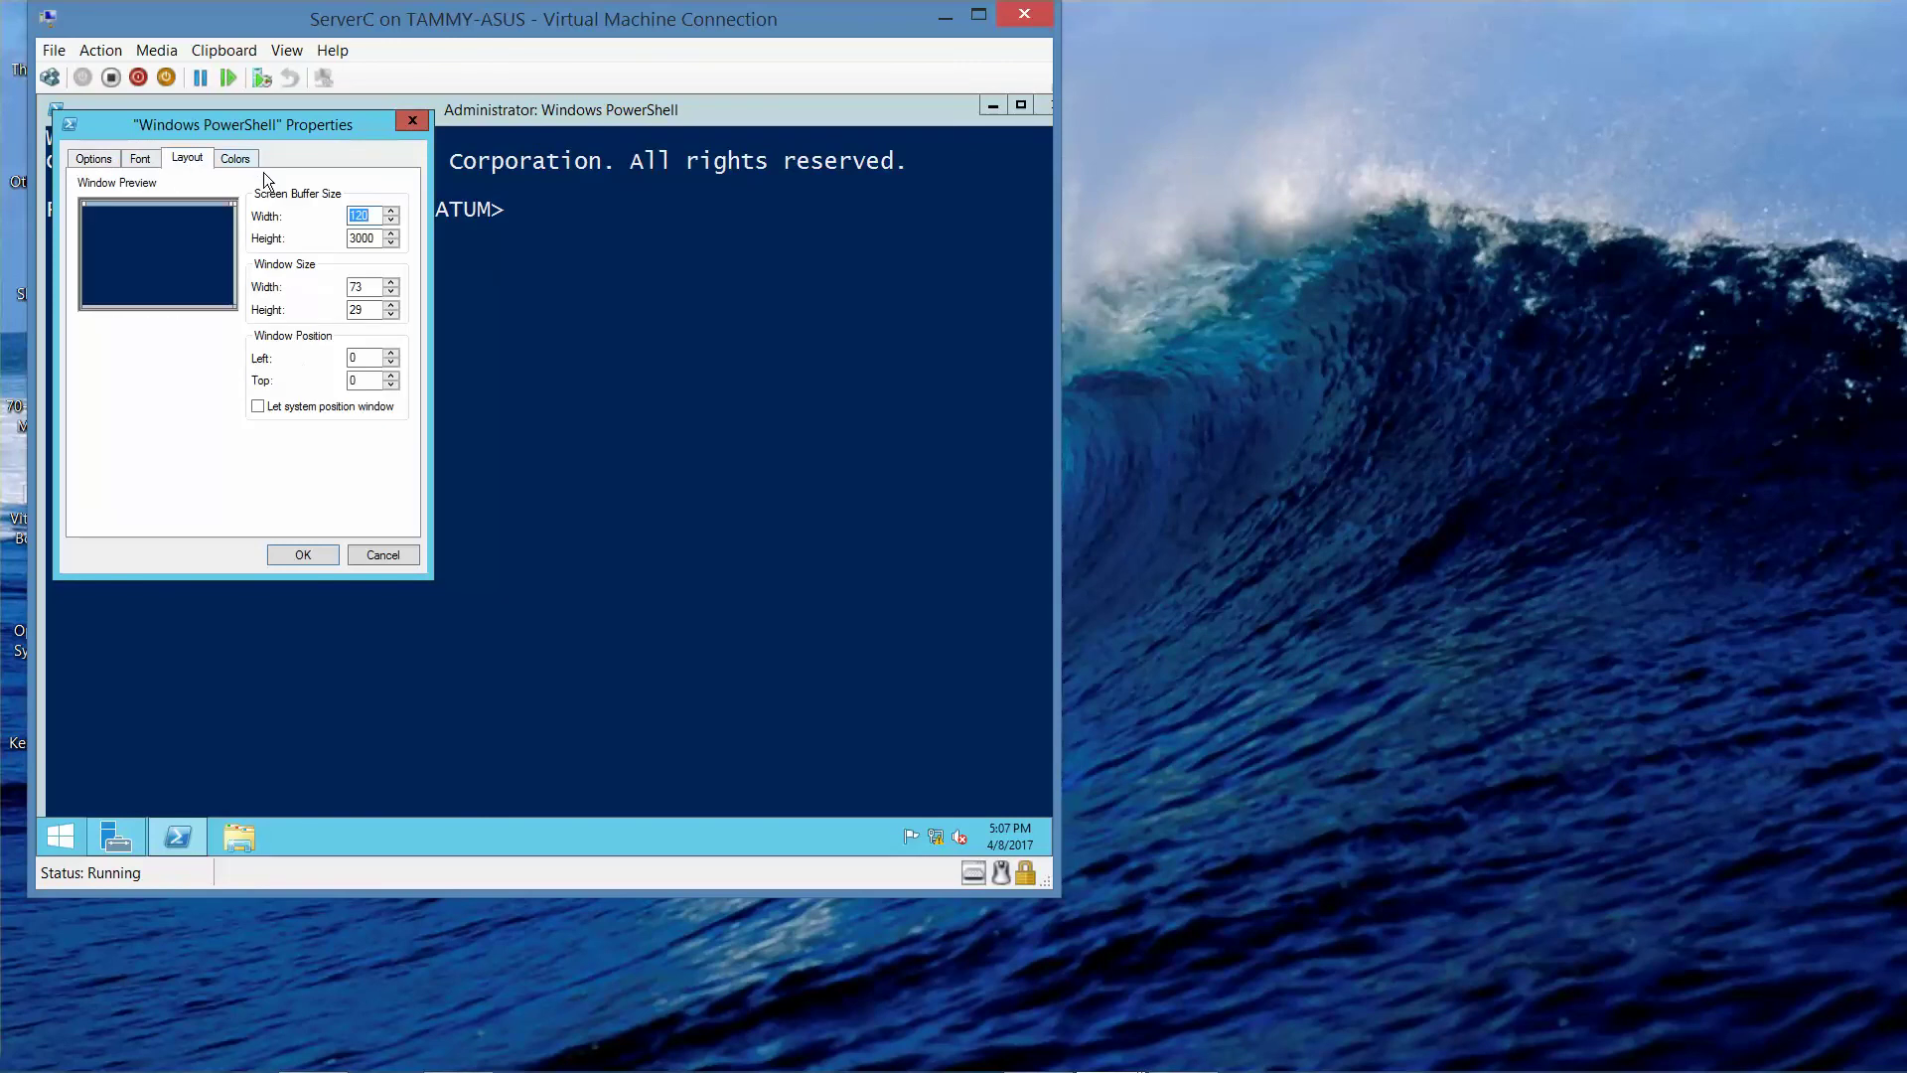
{"action": "left_click", "coordinate": [413, 121]}
{"action": "mouse_move", "coordinate": [470, 1065]}
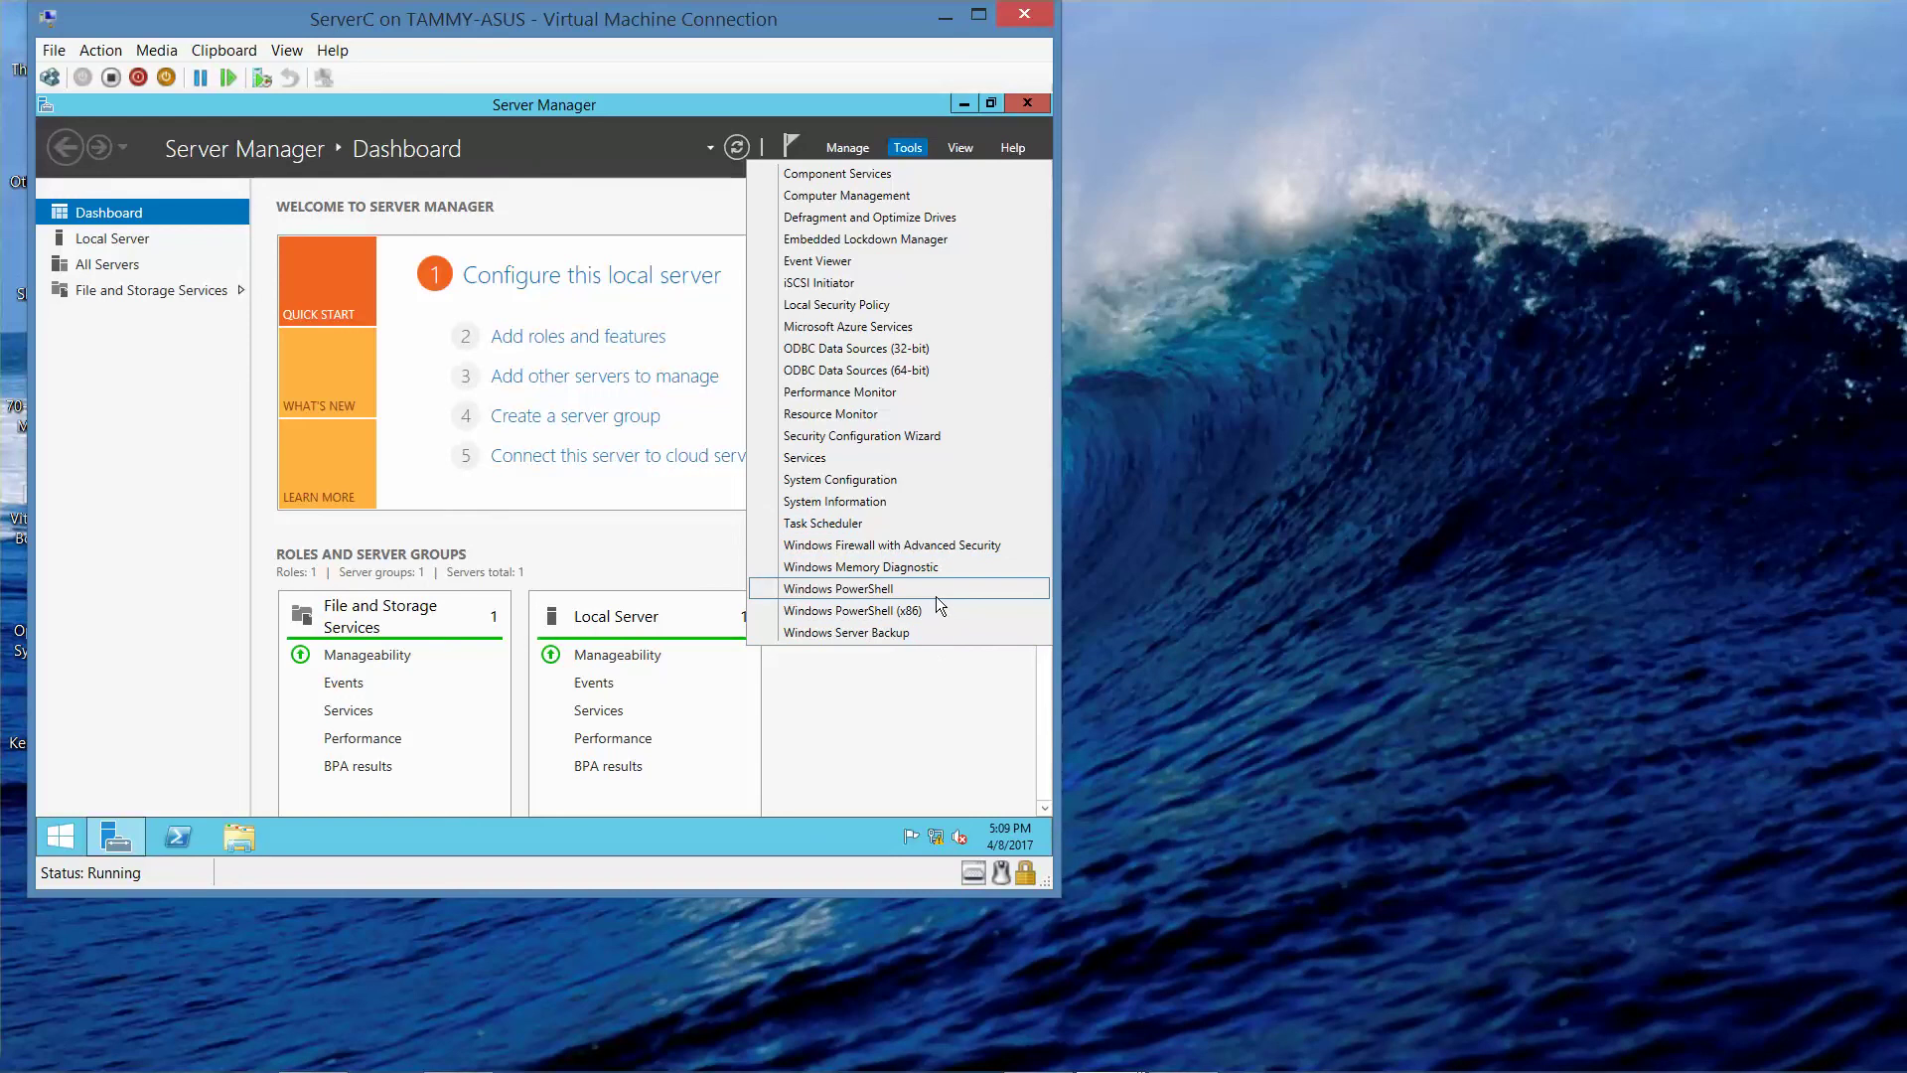
- Start the Add Roles and Features wizard and advance to the Features page
{"action": "left_click", "coordinate": [867, 147]}
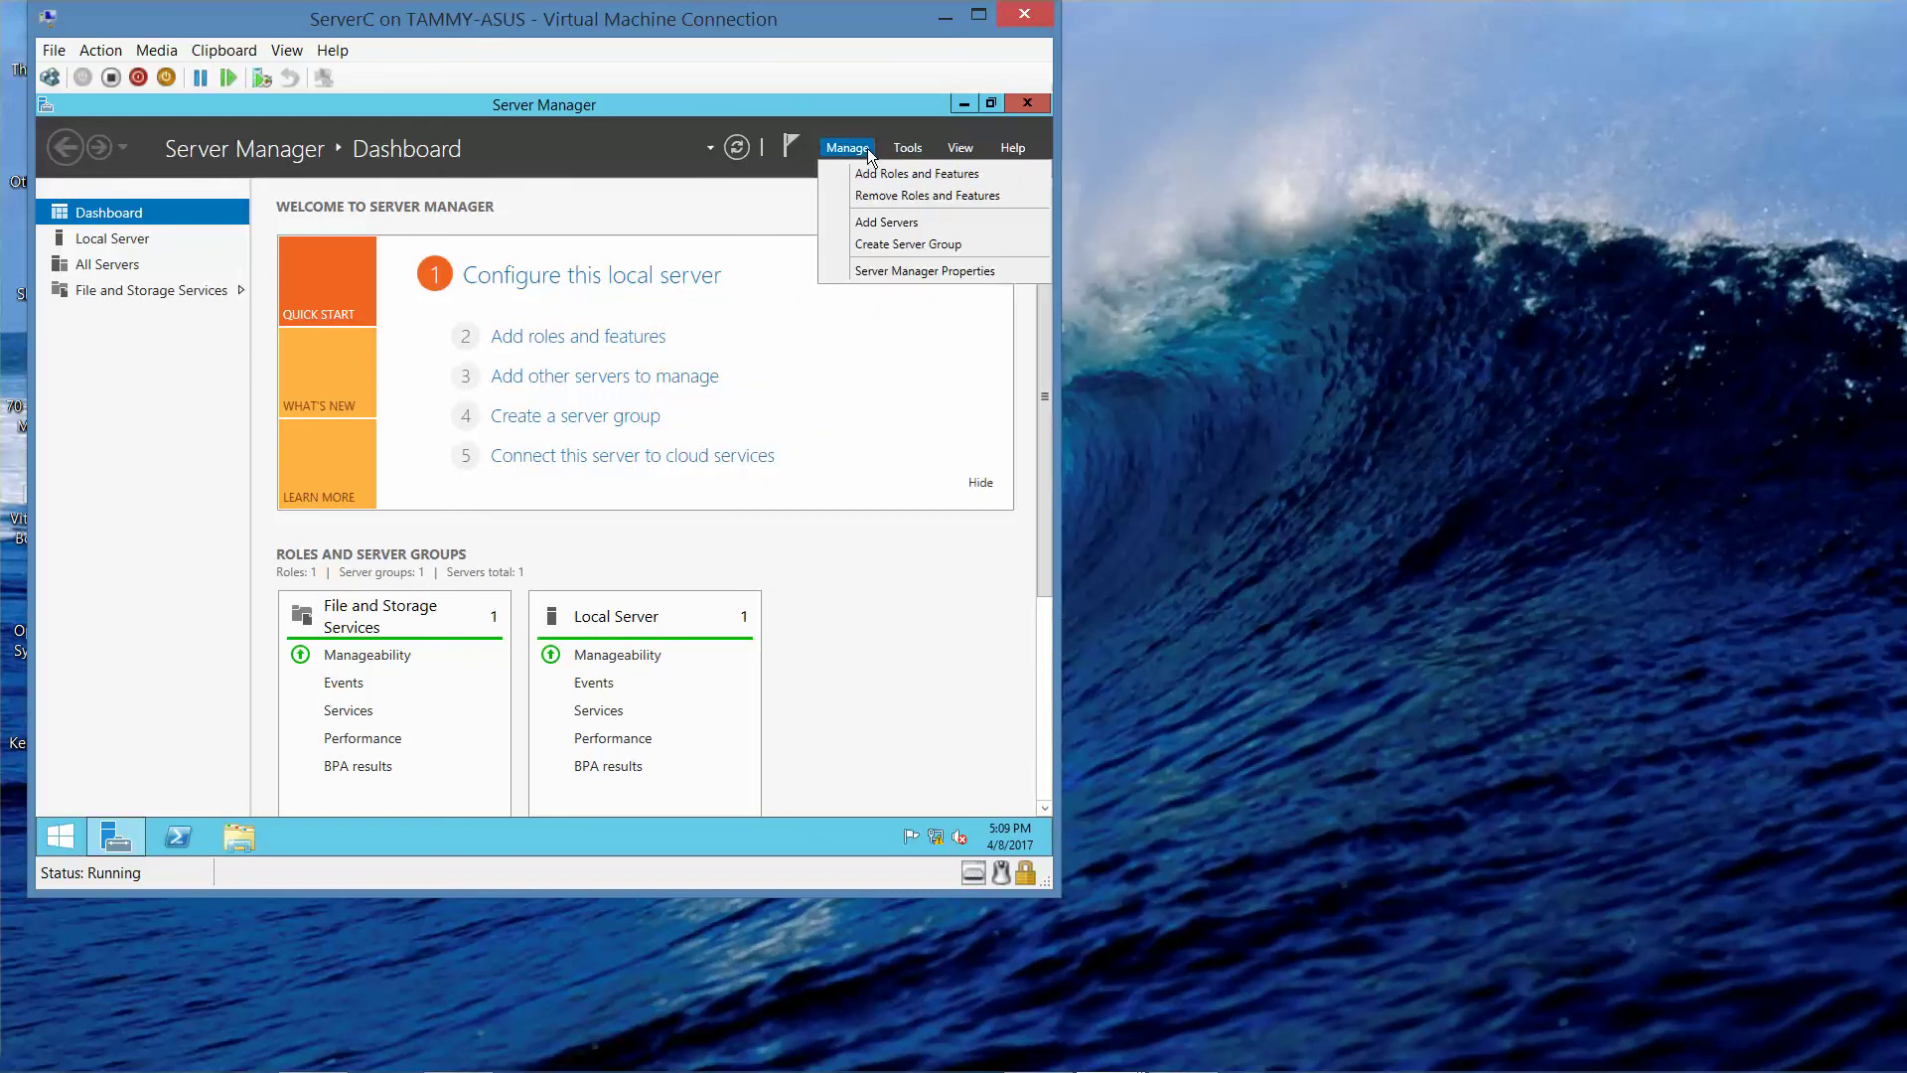
{"action": "left_click", "coordinate": [876, 172]}
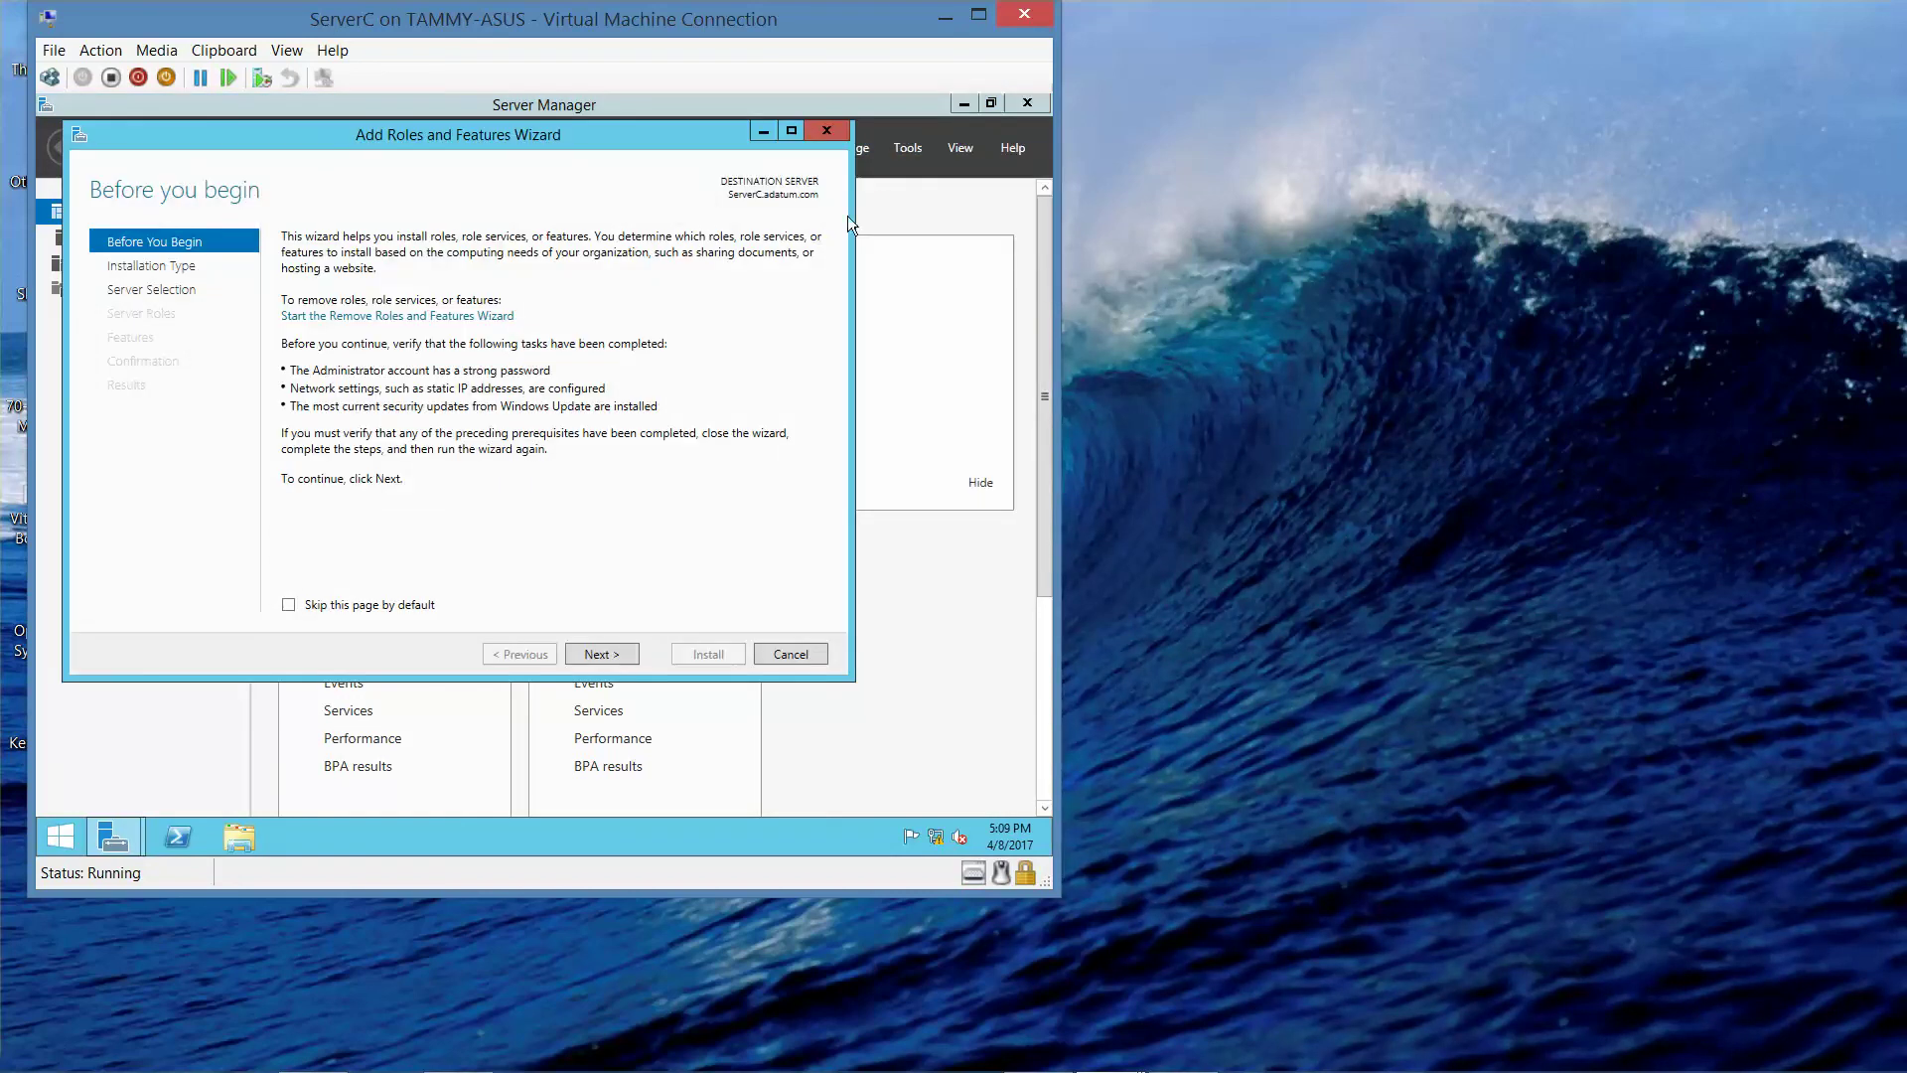
{"action": "left_click", "coordinate": [581, 657]}
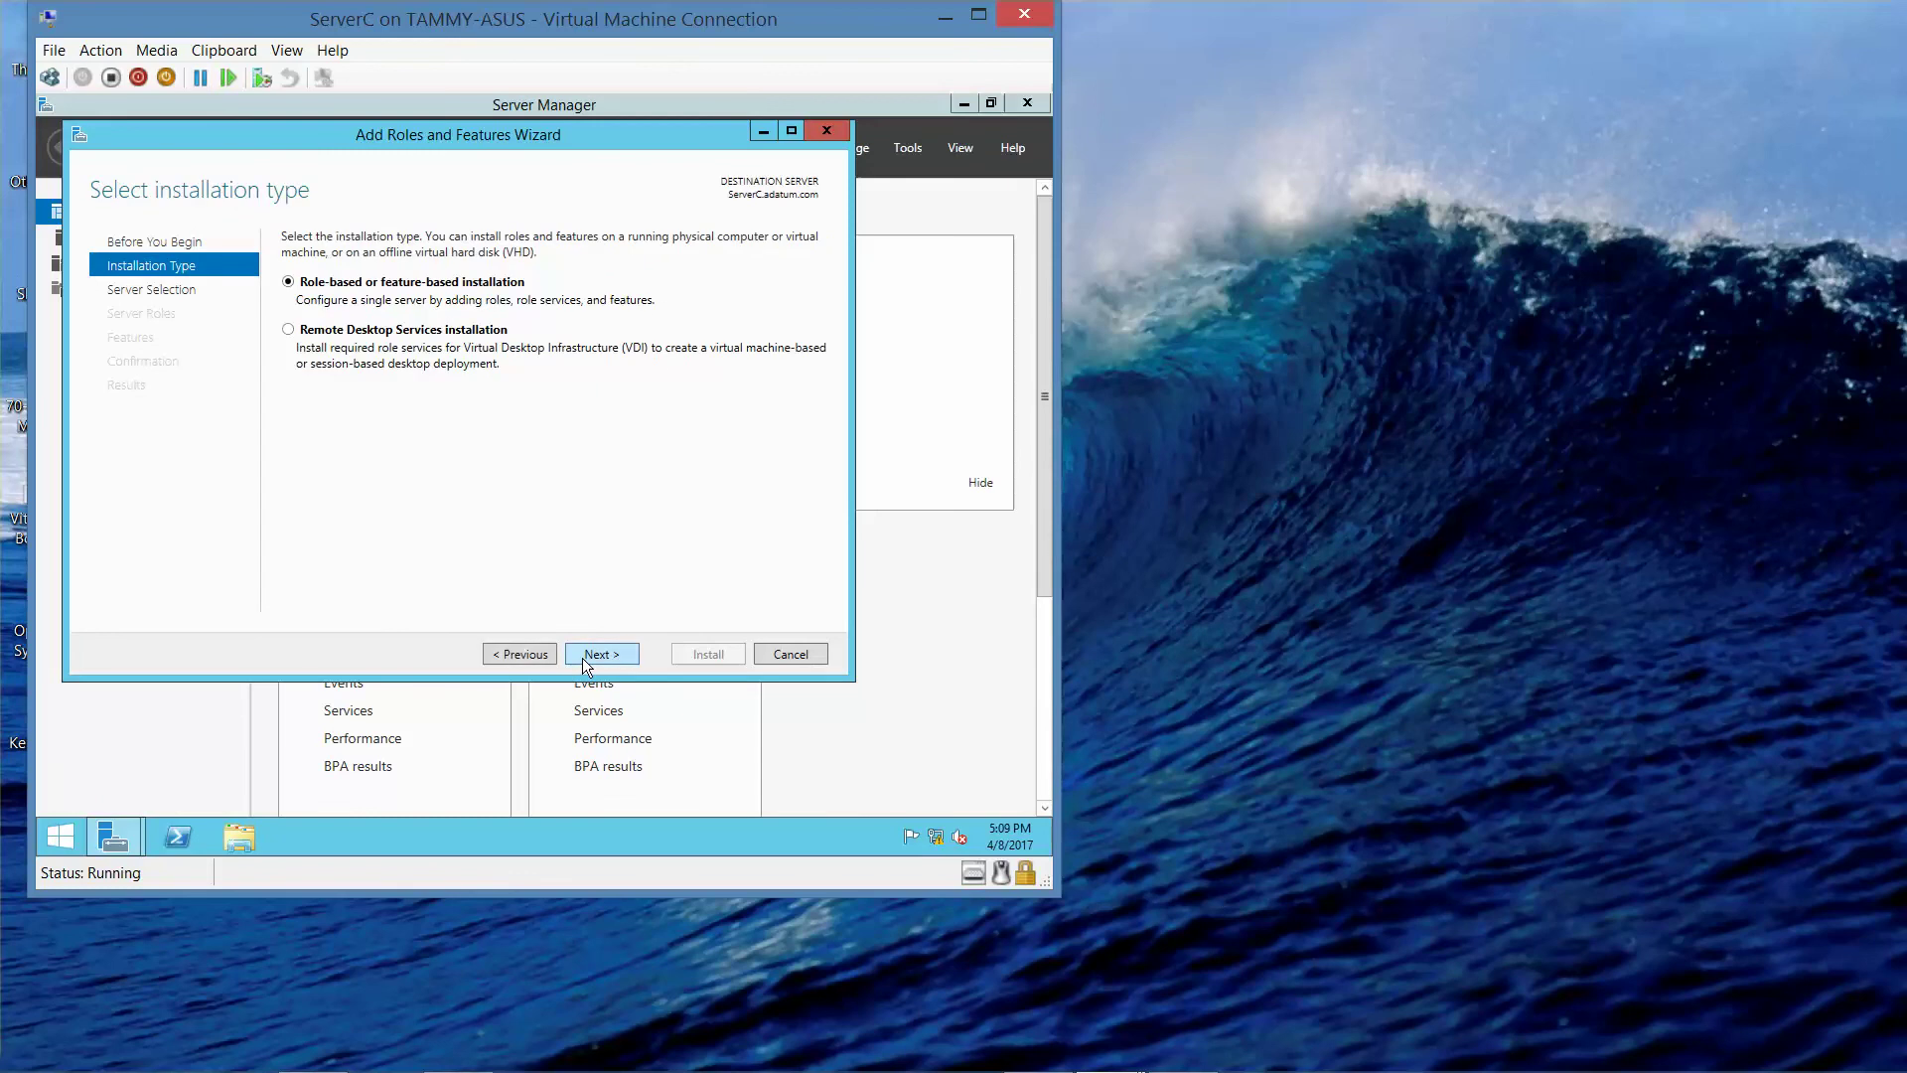
{"action": "left_click", "coordinate": [582, 658]}
{"action": "left_click", "coordinate": [582, 657]}
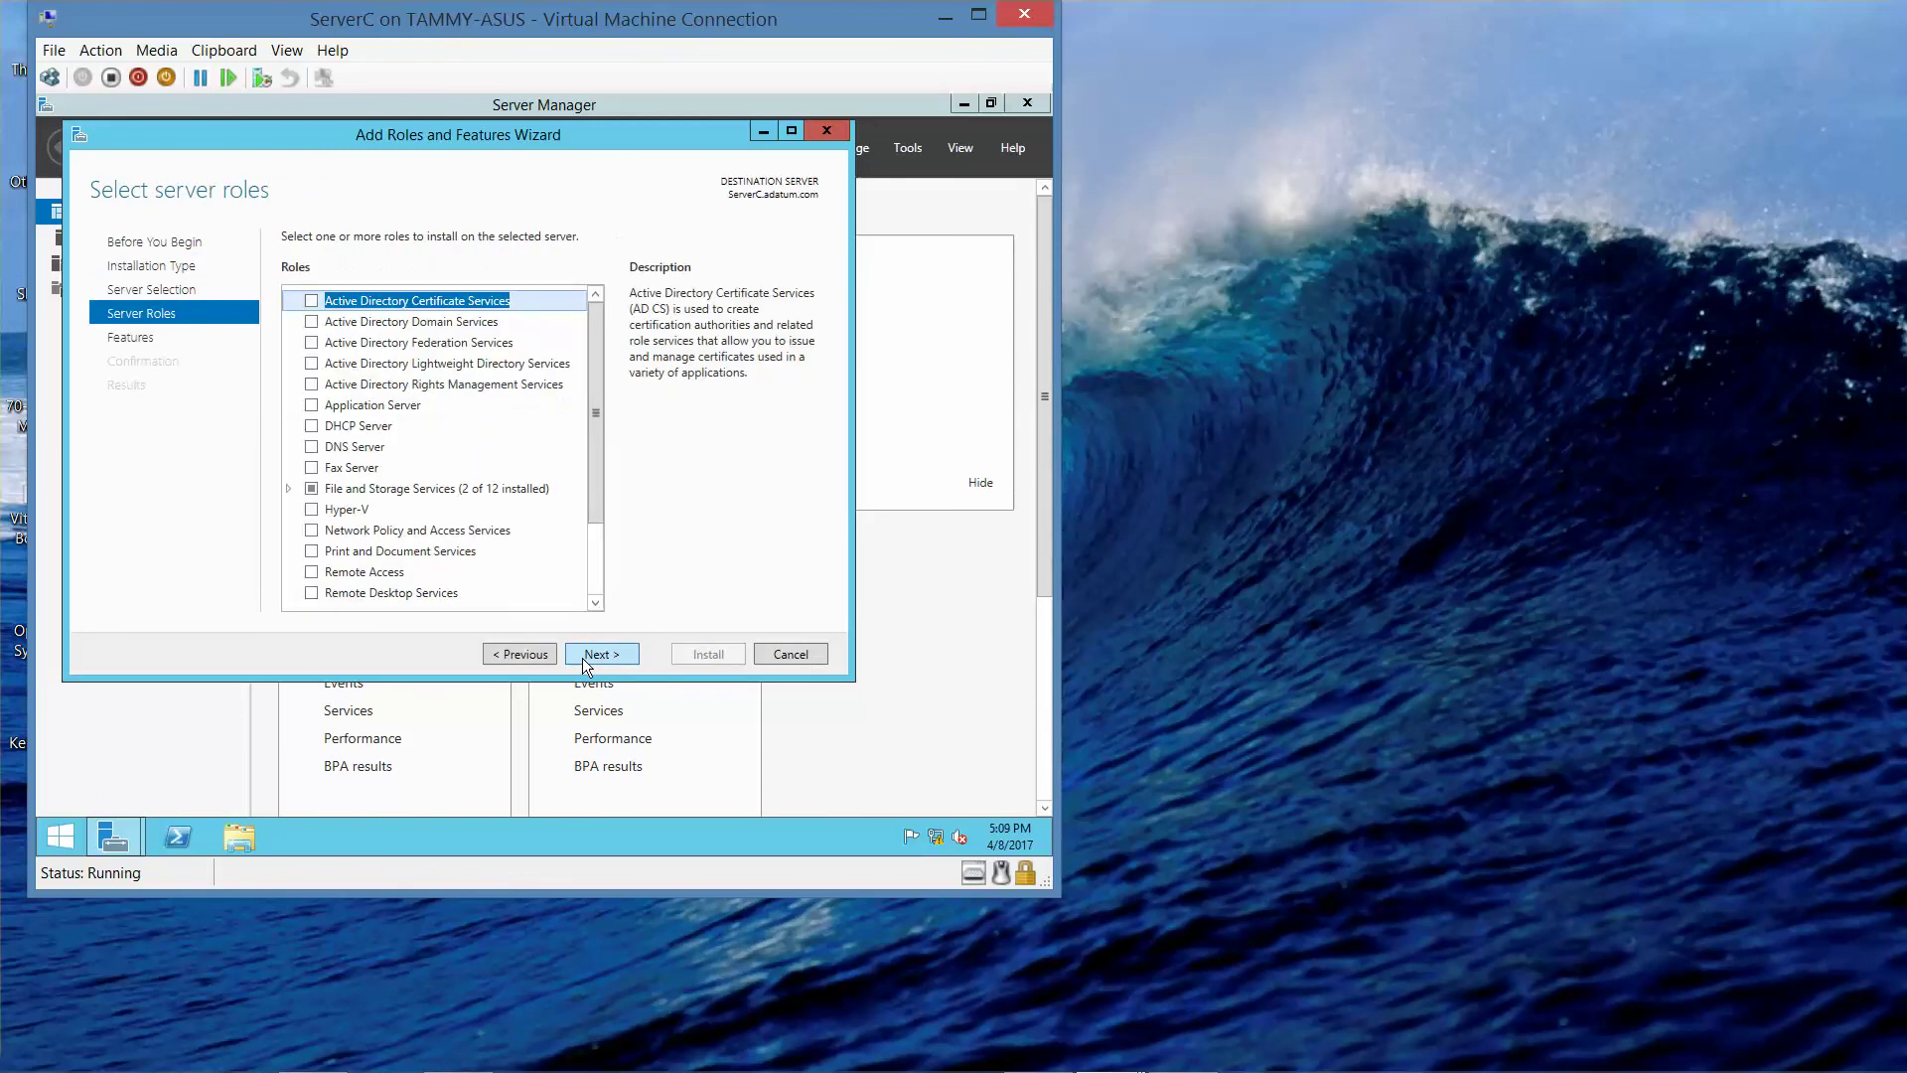
{"action": "left_click", "coordinate": [582, 657]}
{"action": "scroll", "coordinate": [560, 451], "scroll_direction": "down", "scroll_amount": 5}
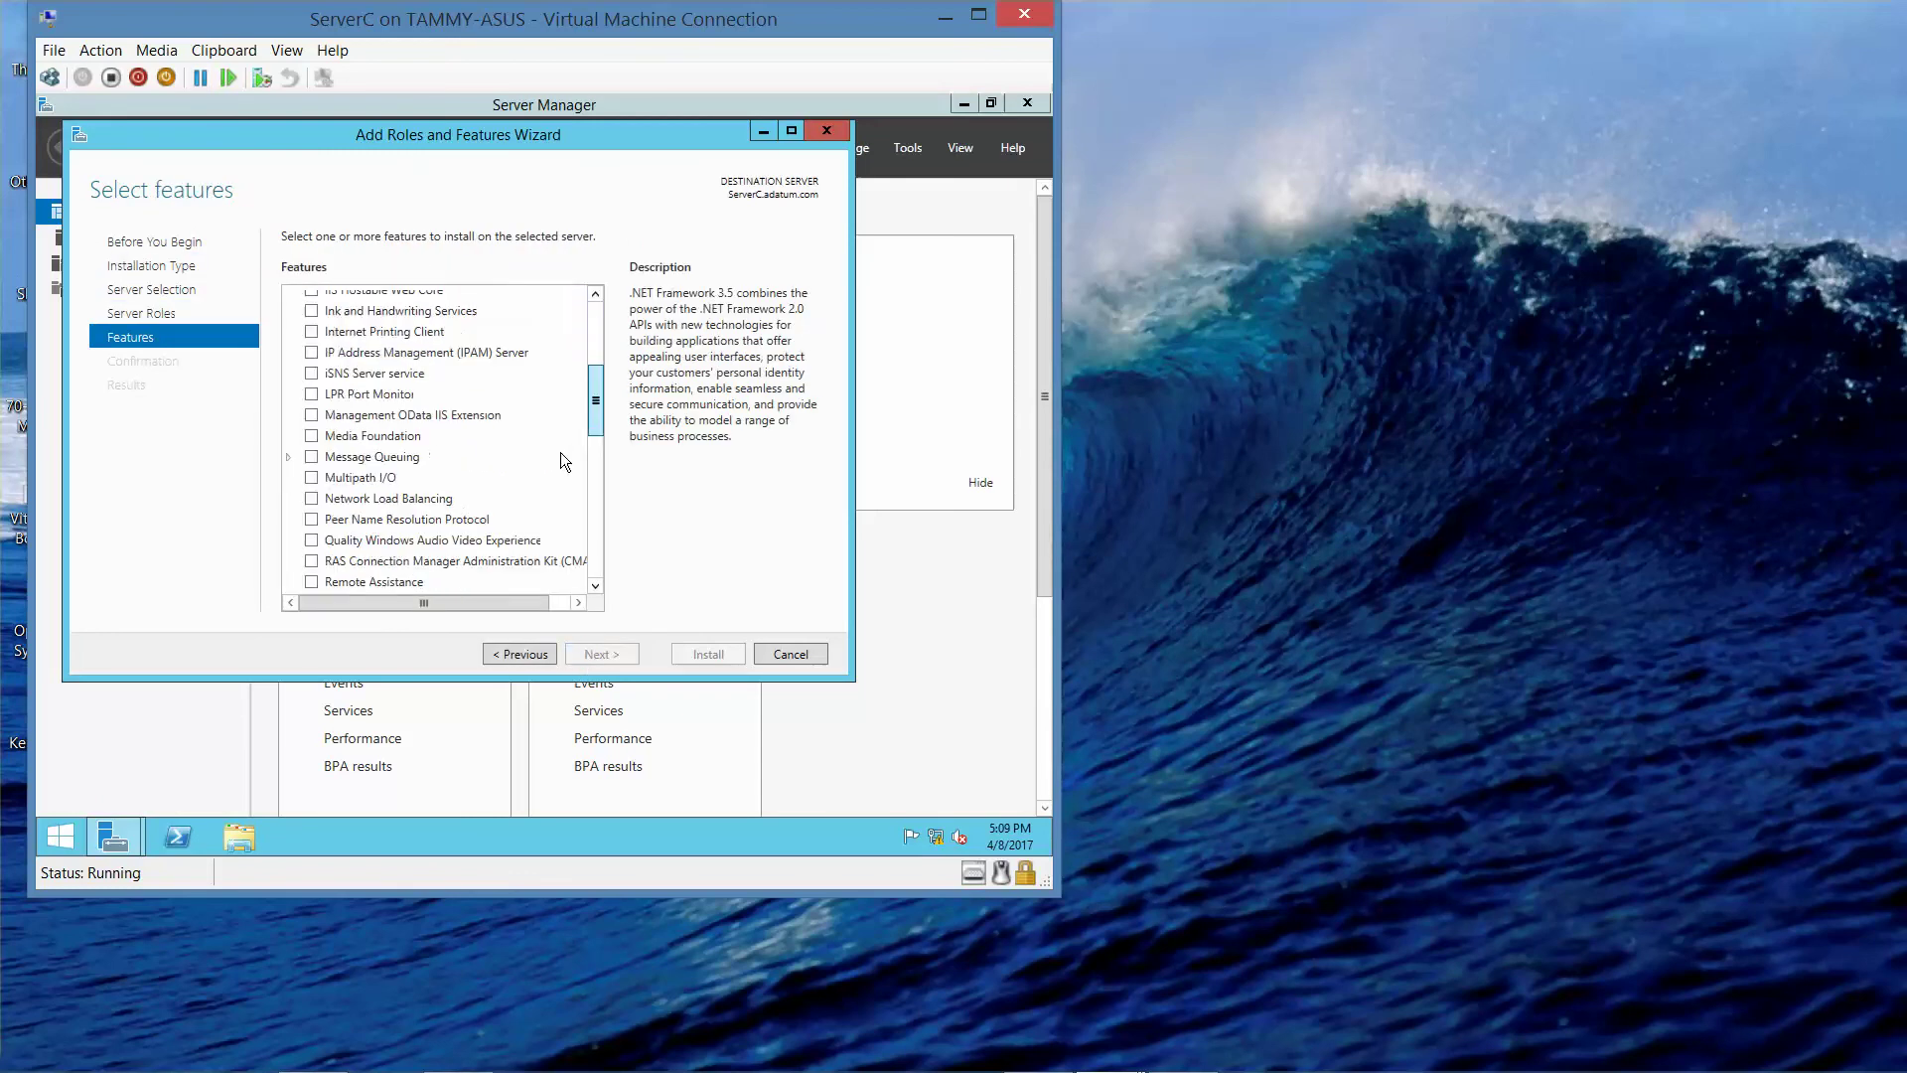
{"action": "scroll", "coordinate": [581, 563], "scroll_direction": "down", "scroll_amount": 10}
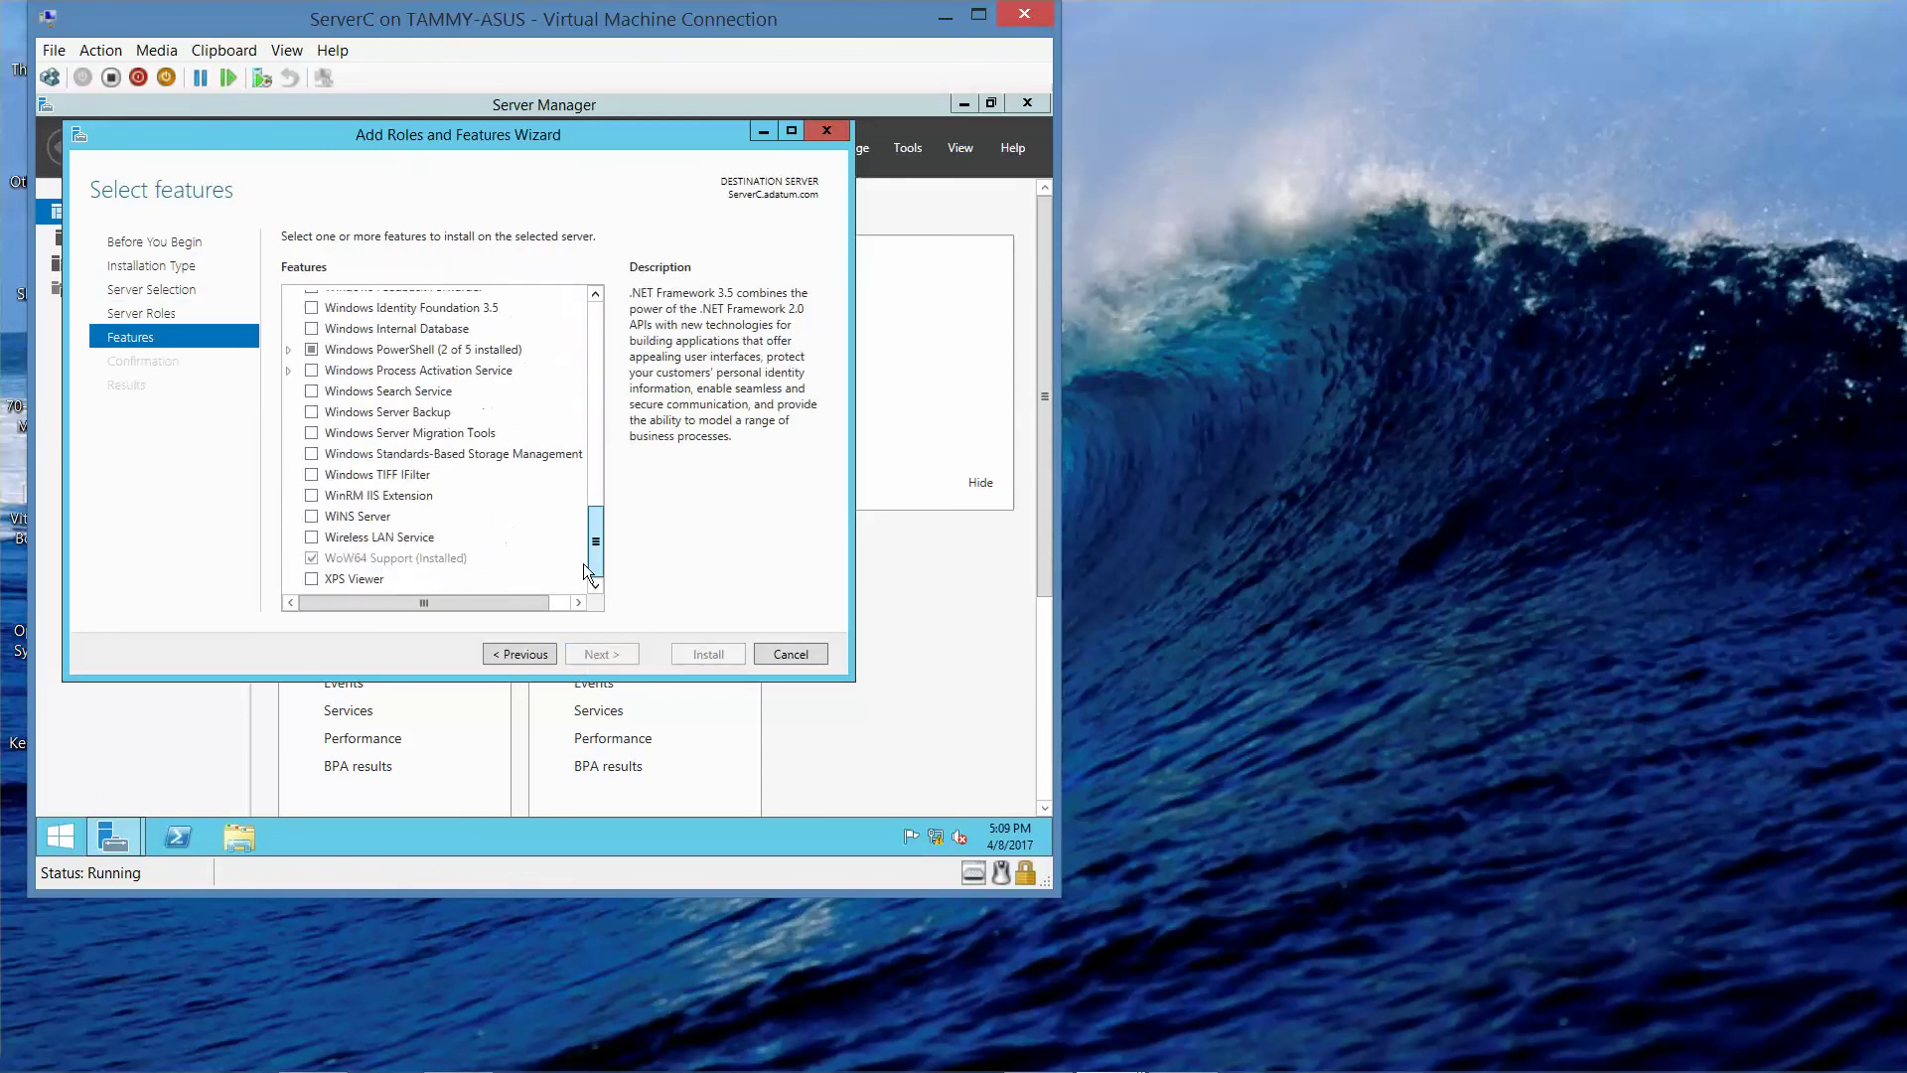
- Select Windows PowerShell ISE and Desired State Configuration, accepting their required features
{"action": "left_click", "coordinate": [289, 351]}
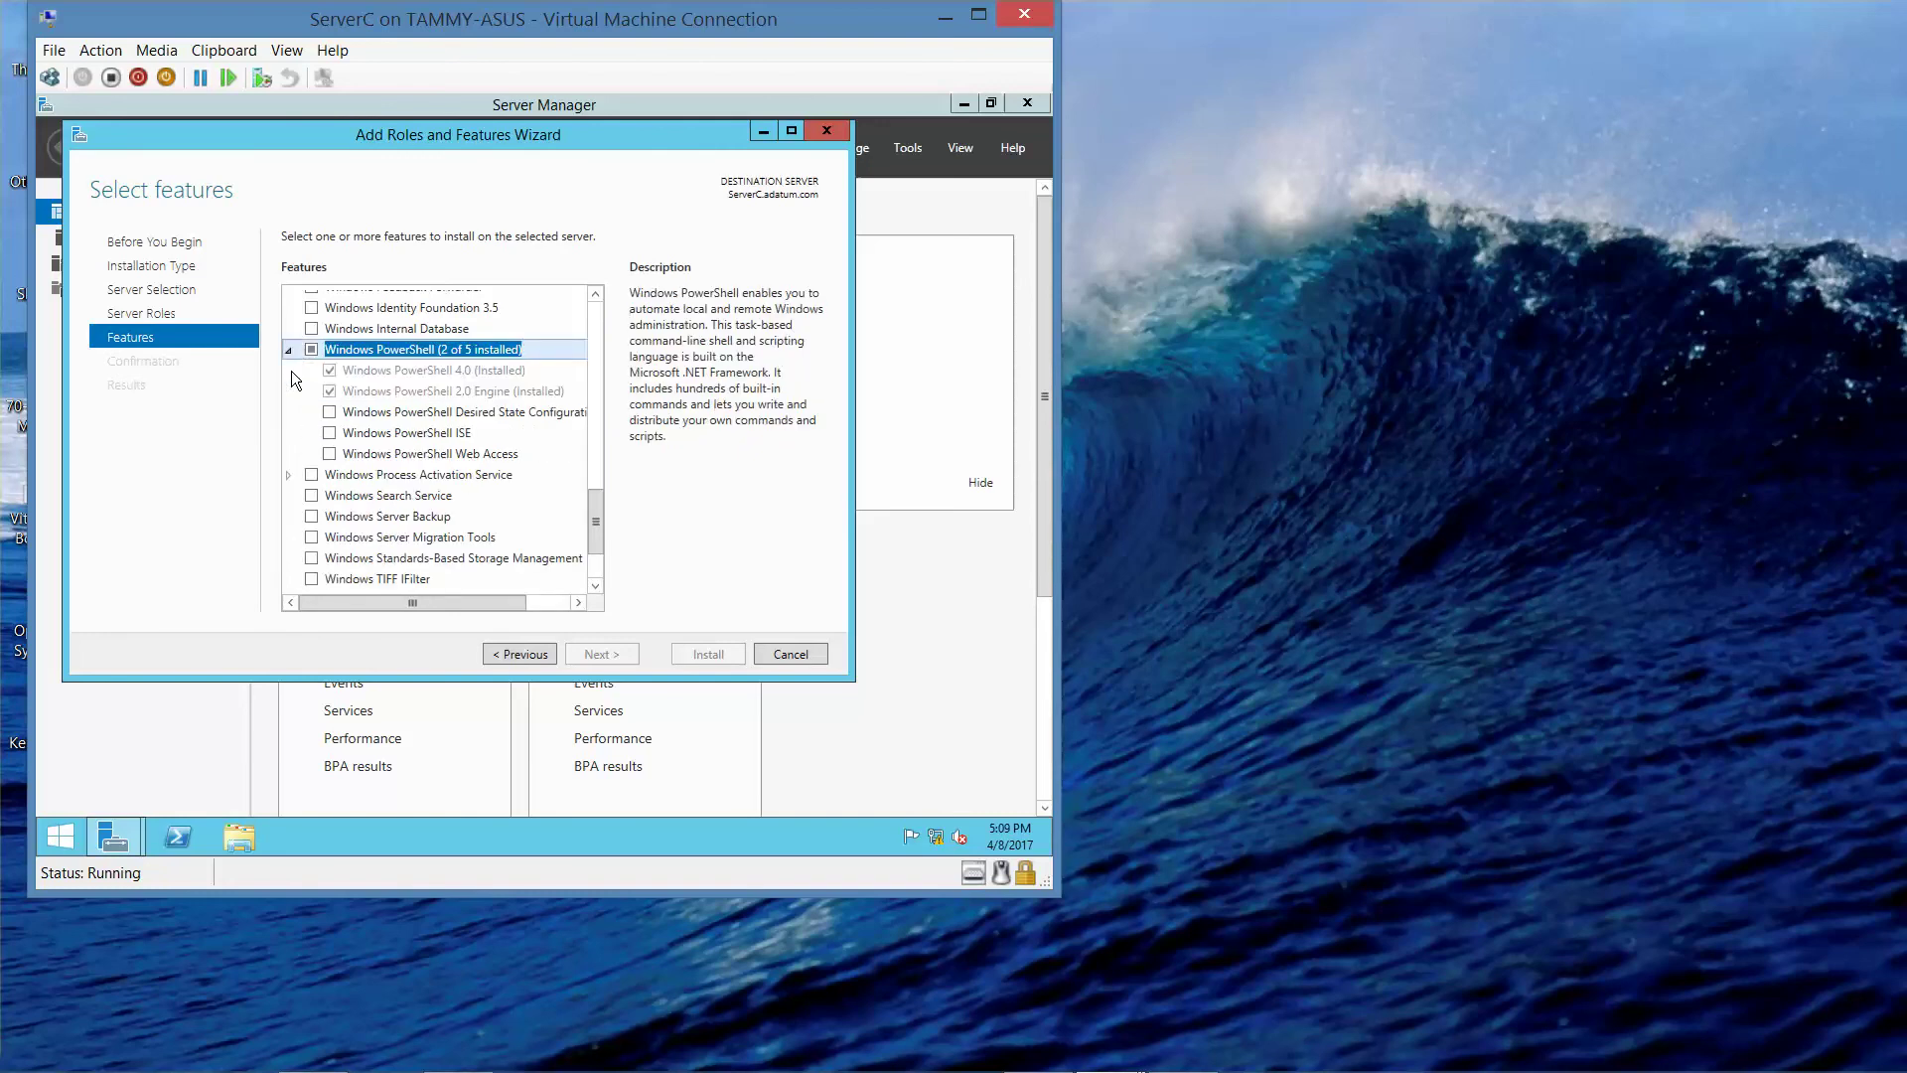
{"action": "left_click", "coordinate": [330, 434]}
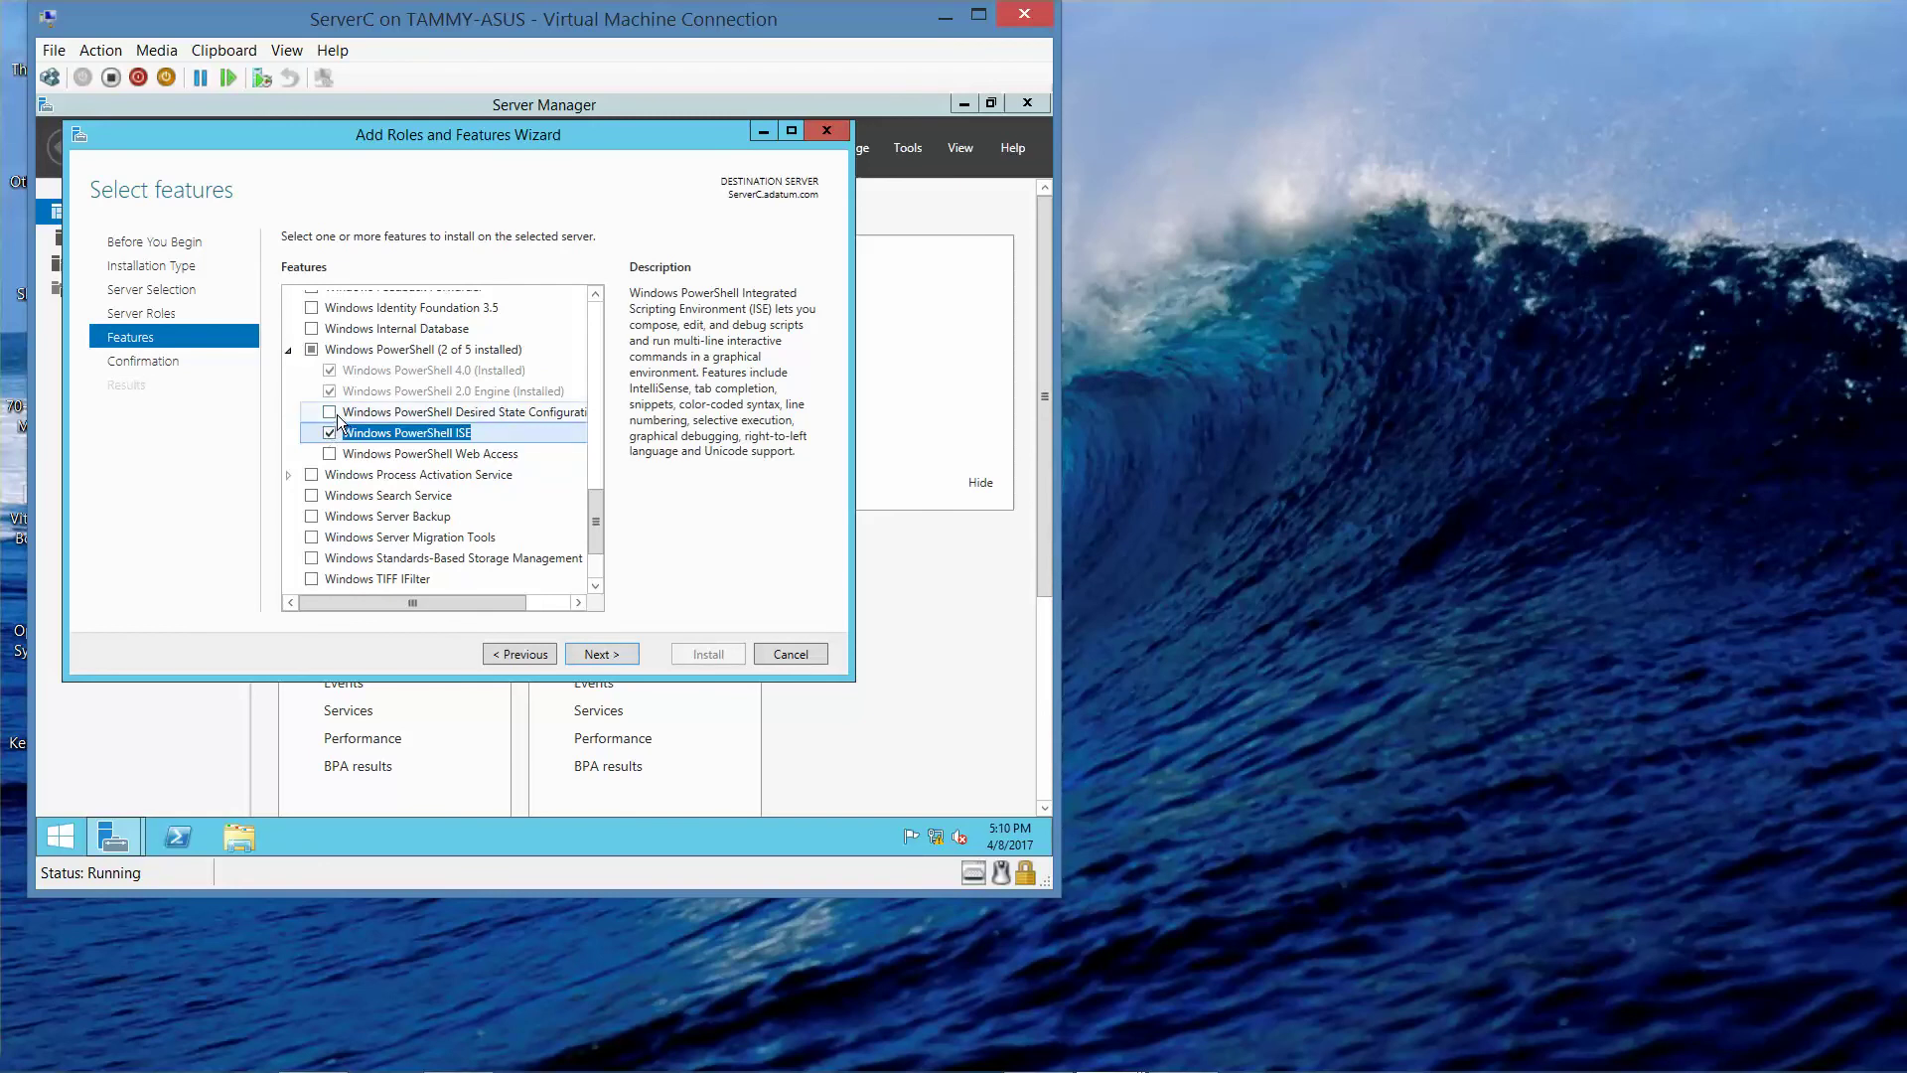
{"action": "left_click", "coordinate": [331, 413]}
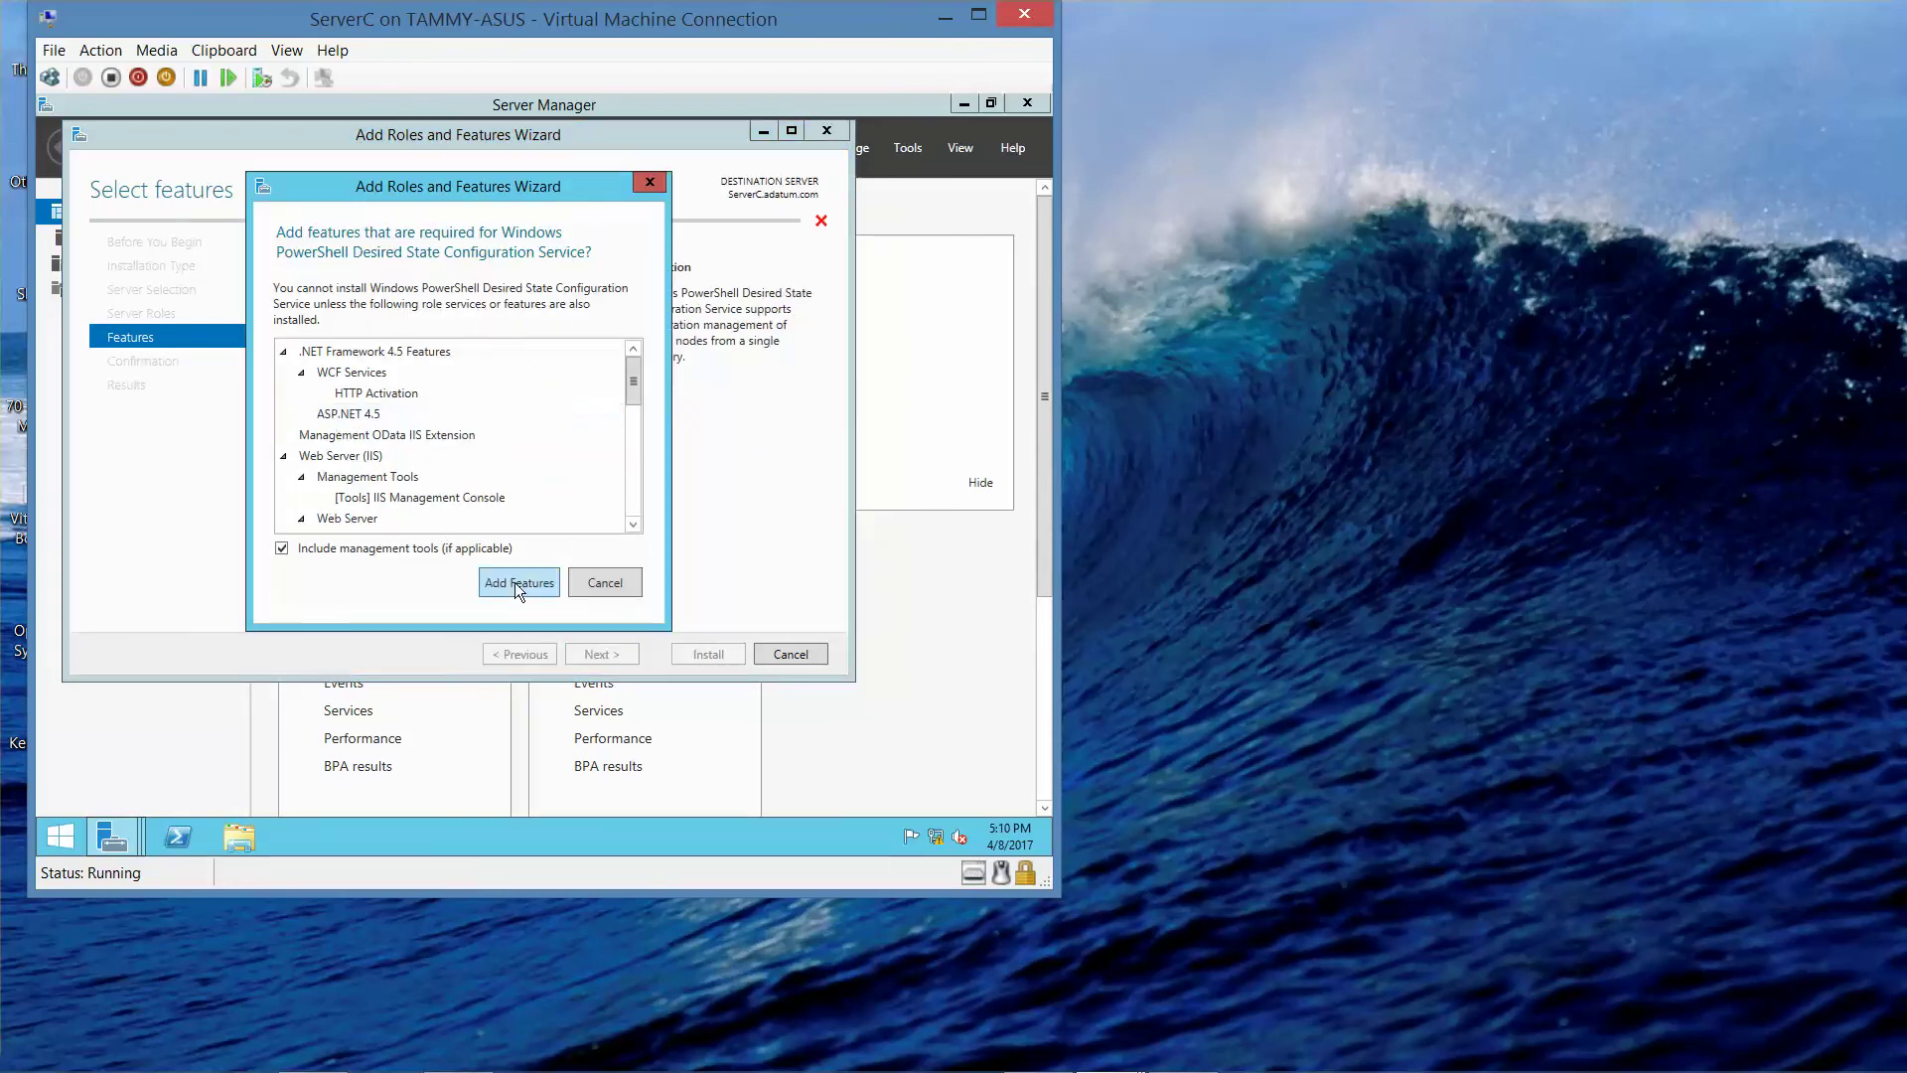
{"action": "left_click", "coordinate": [514, 582]}
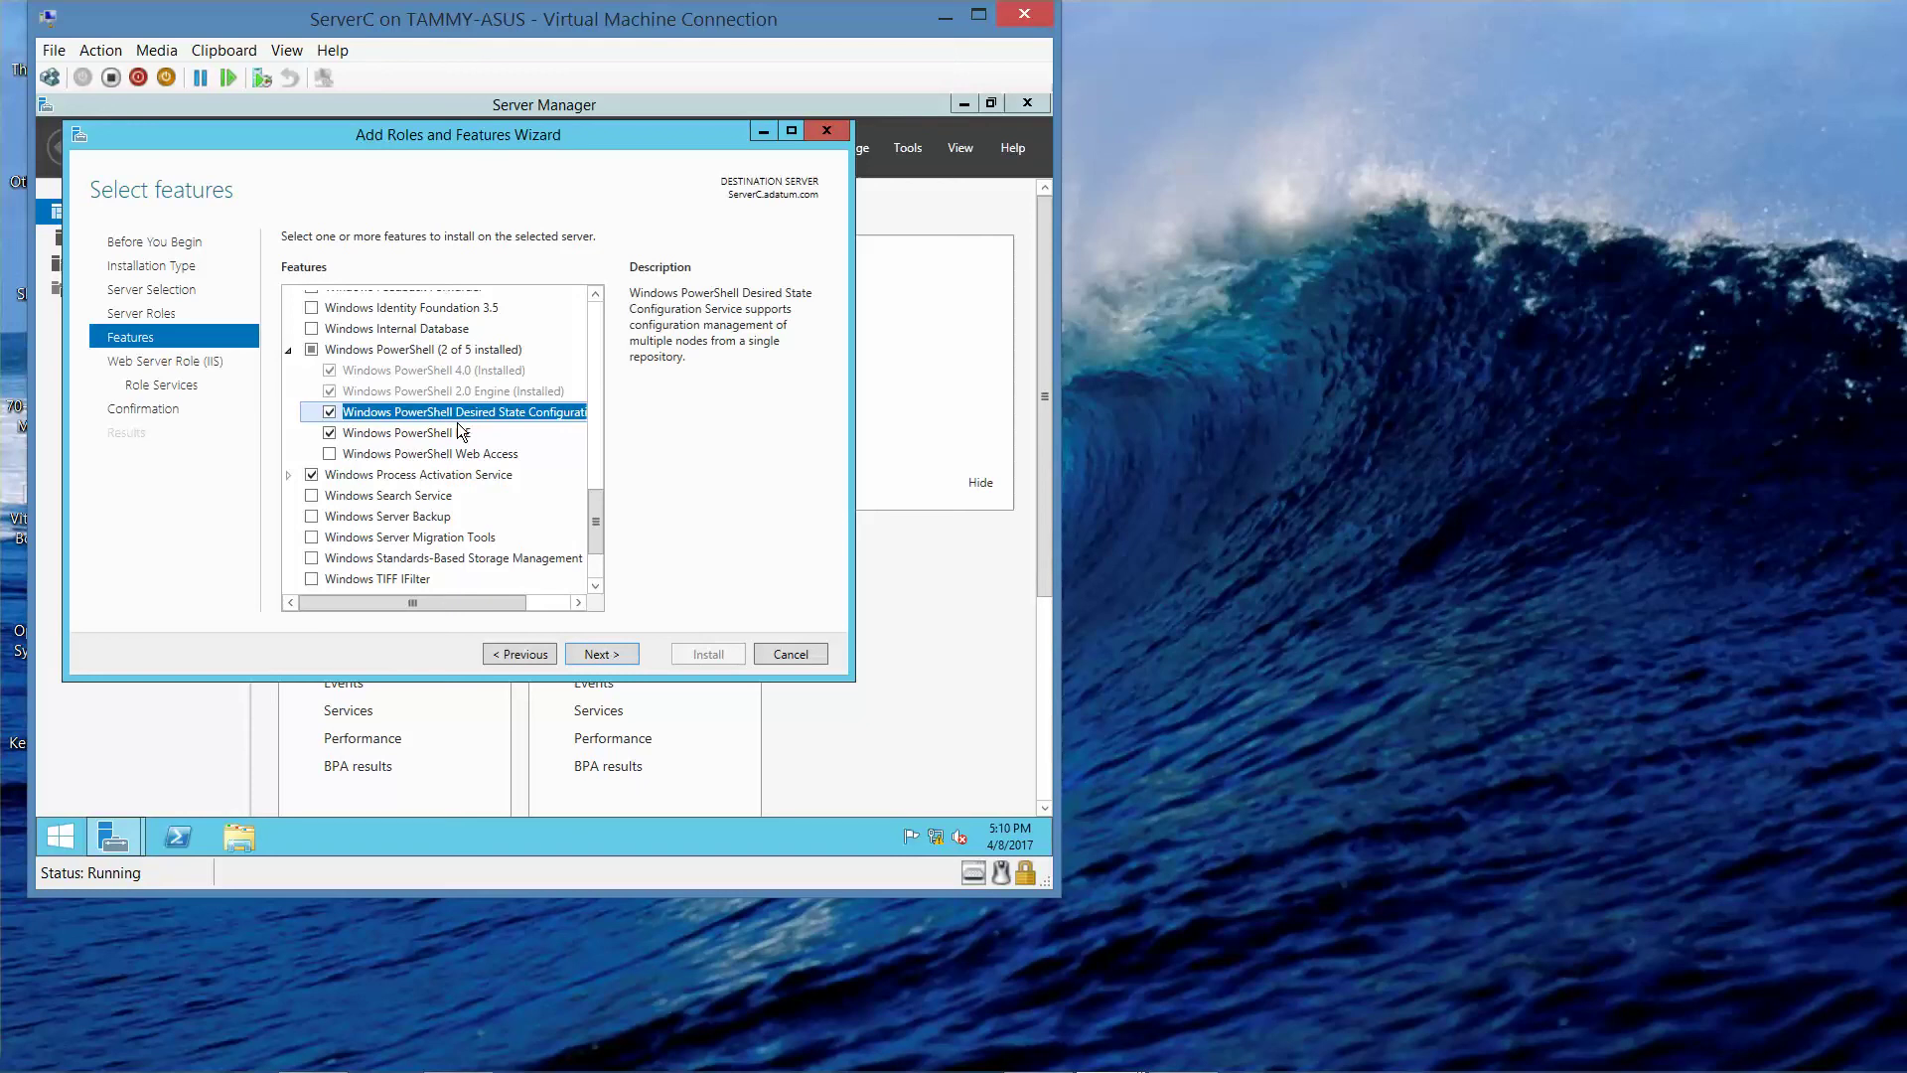
{"action": "left_click", "coordinate": [330, 412]}
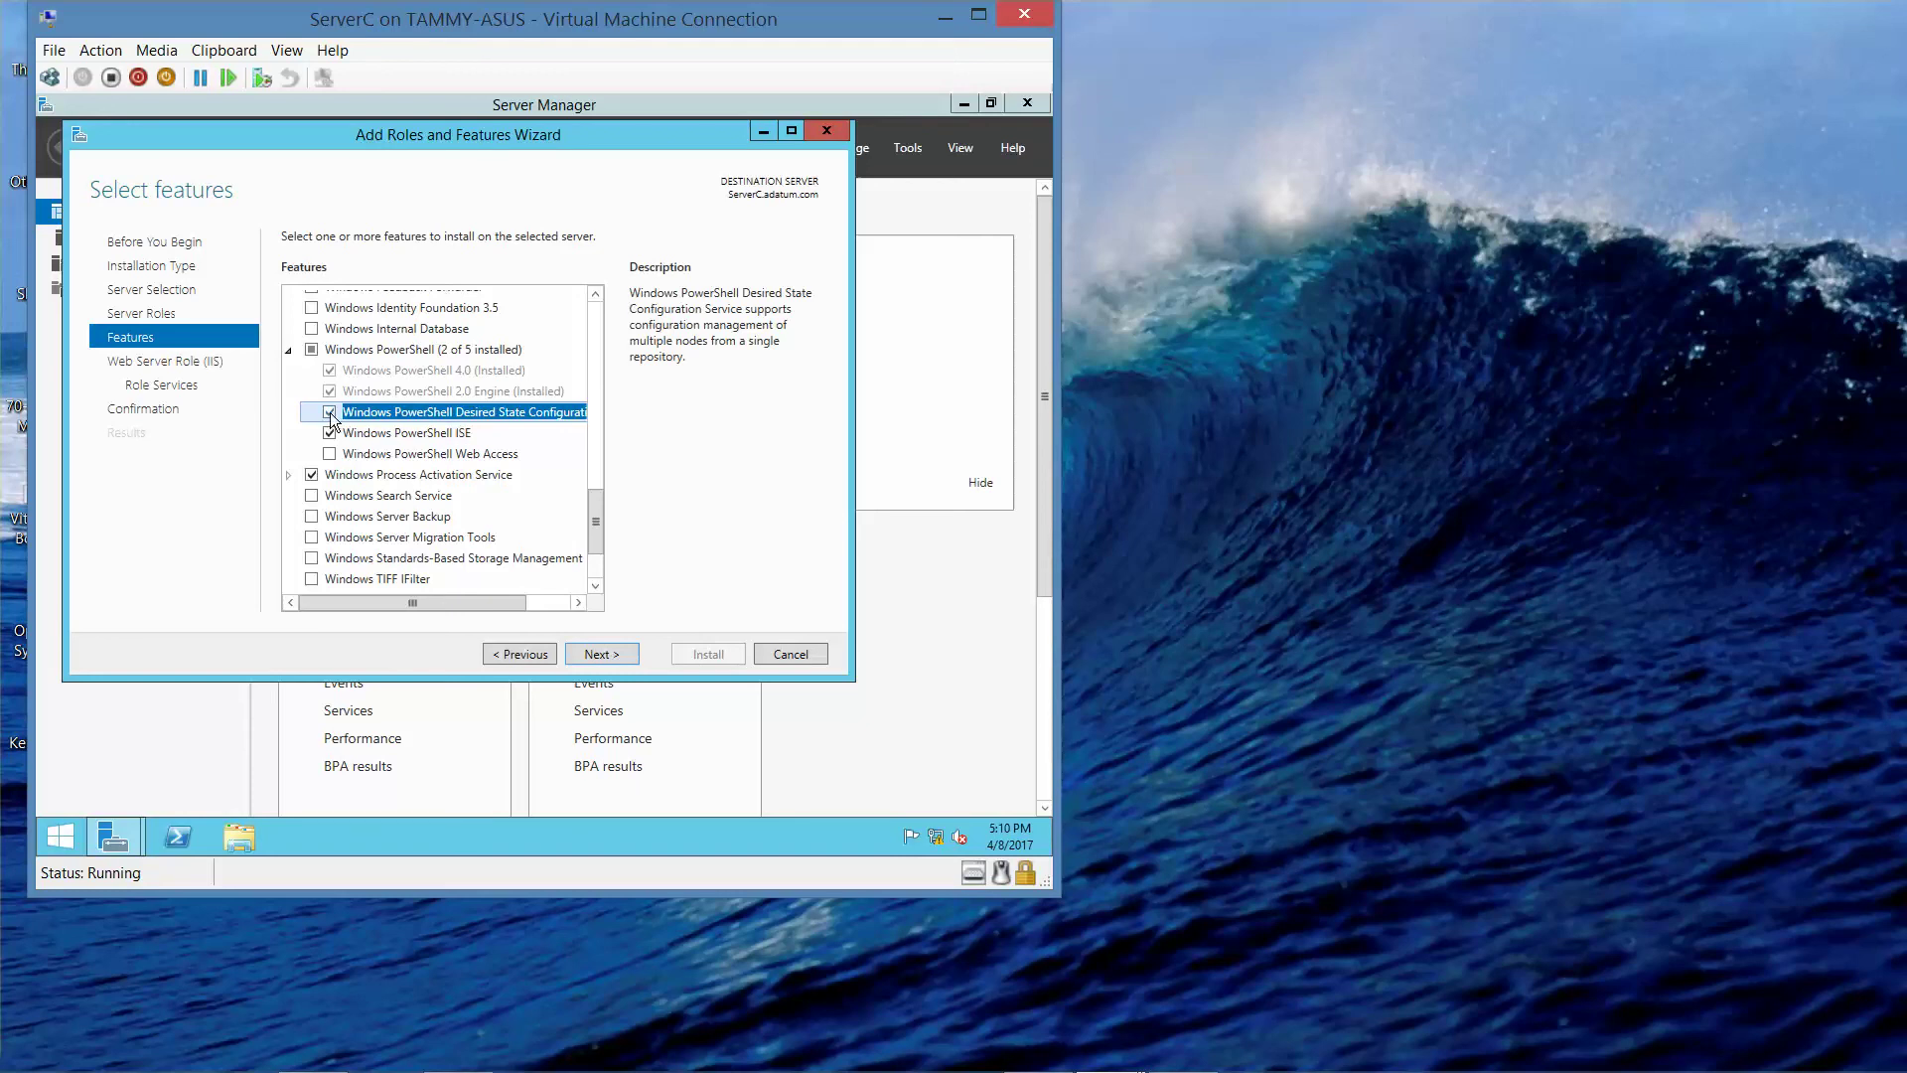
- Advance through the Web Server role pages to the summary and begin installation
{"action": "left_click", "coordinate": [609, 660]}
{"action": "left_click", "coordinate": [602, 653]}
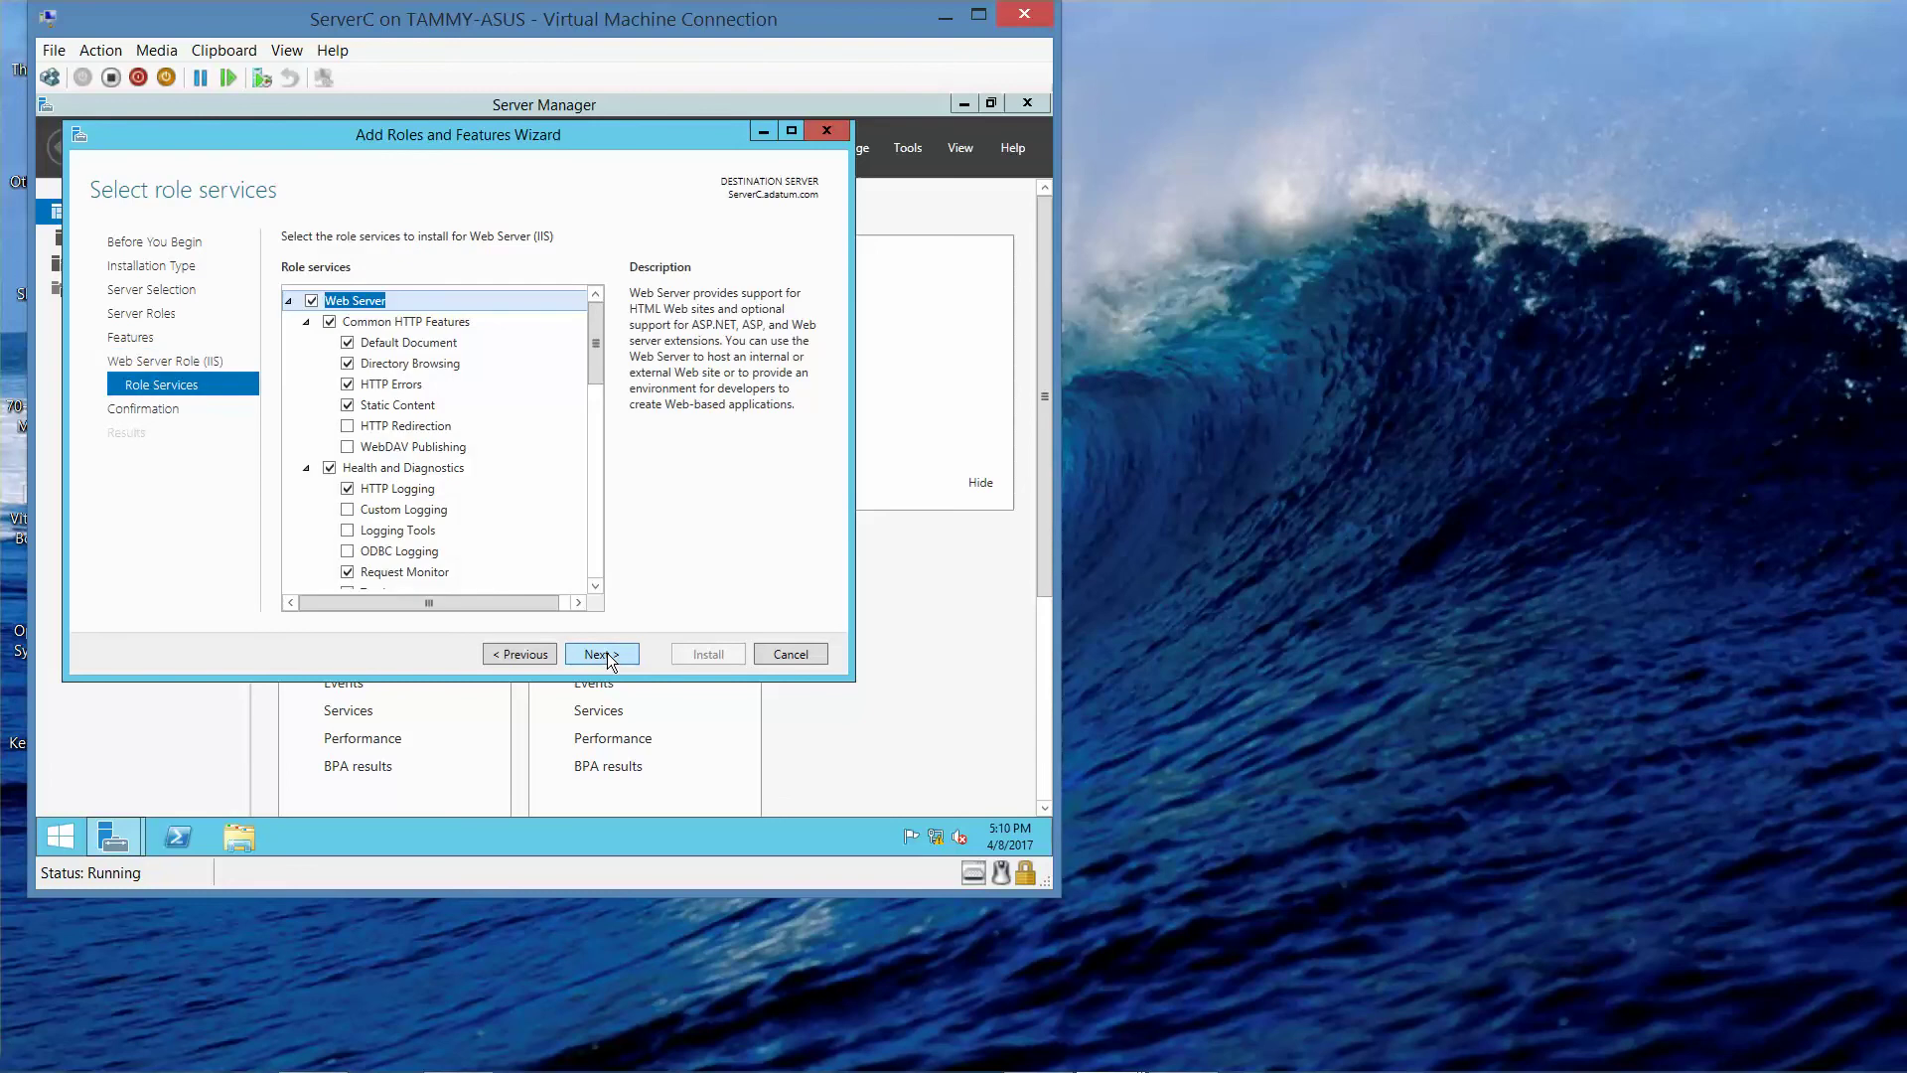
{"action": "left_click", "coordinate": [601, 653]}
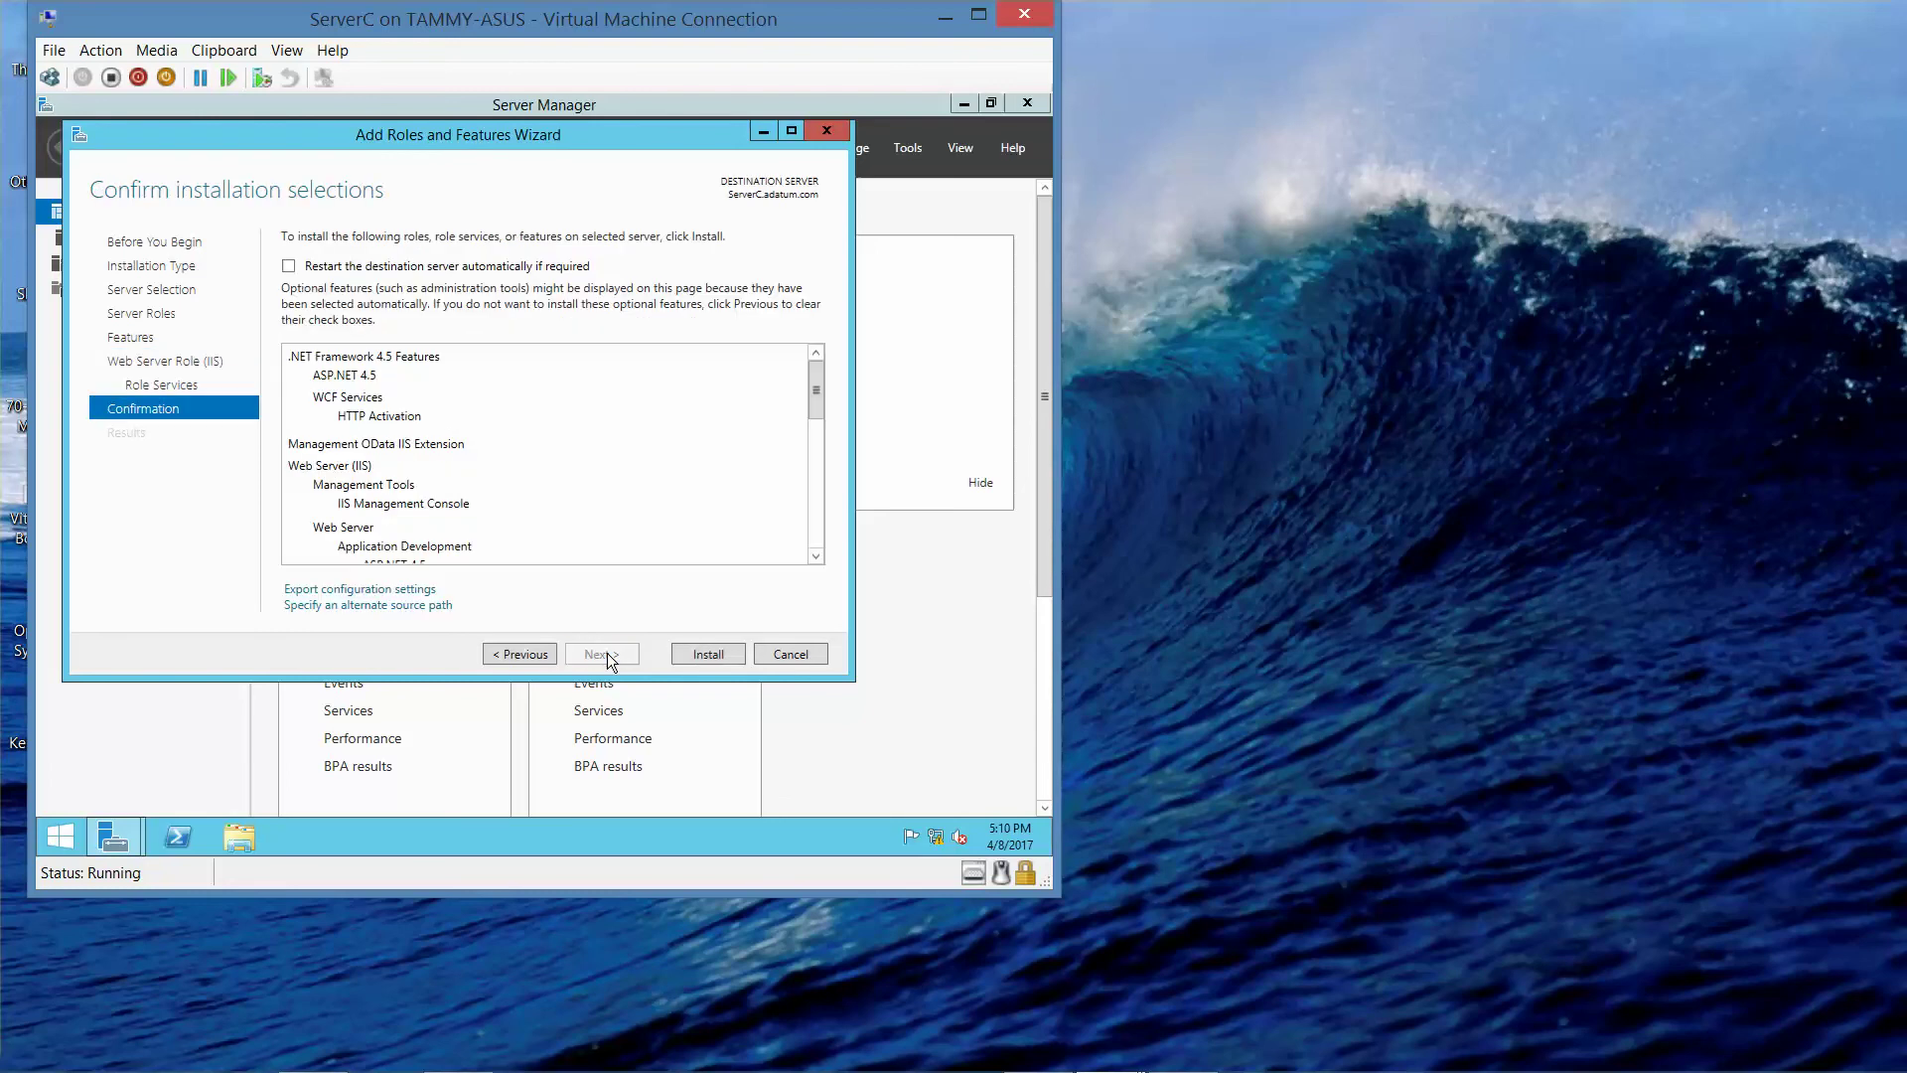
{"action": "left_click", "coordinate": [705, 656]}
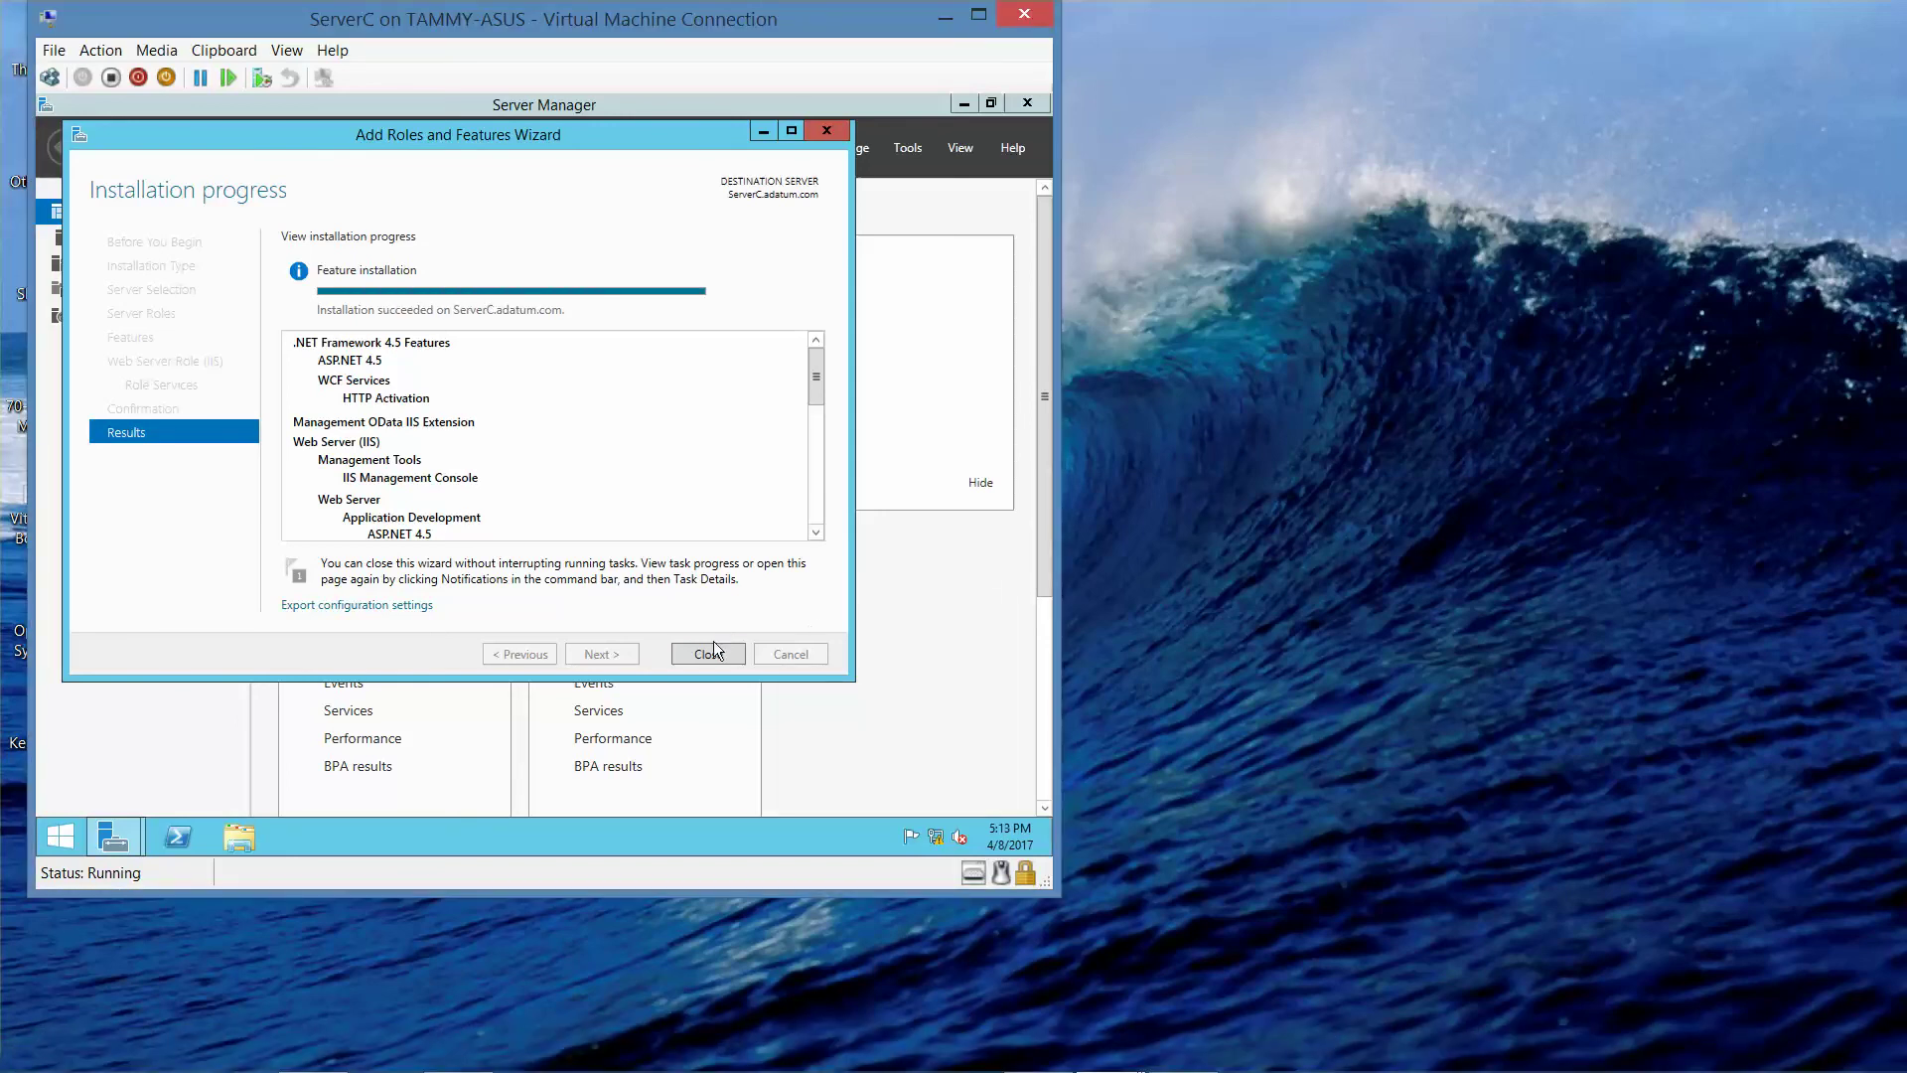
- Close the completed Add Roles and Features wizard
{"action": "left_click", "coordinate": [710, 652]}
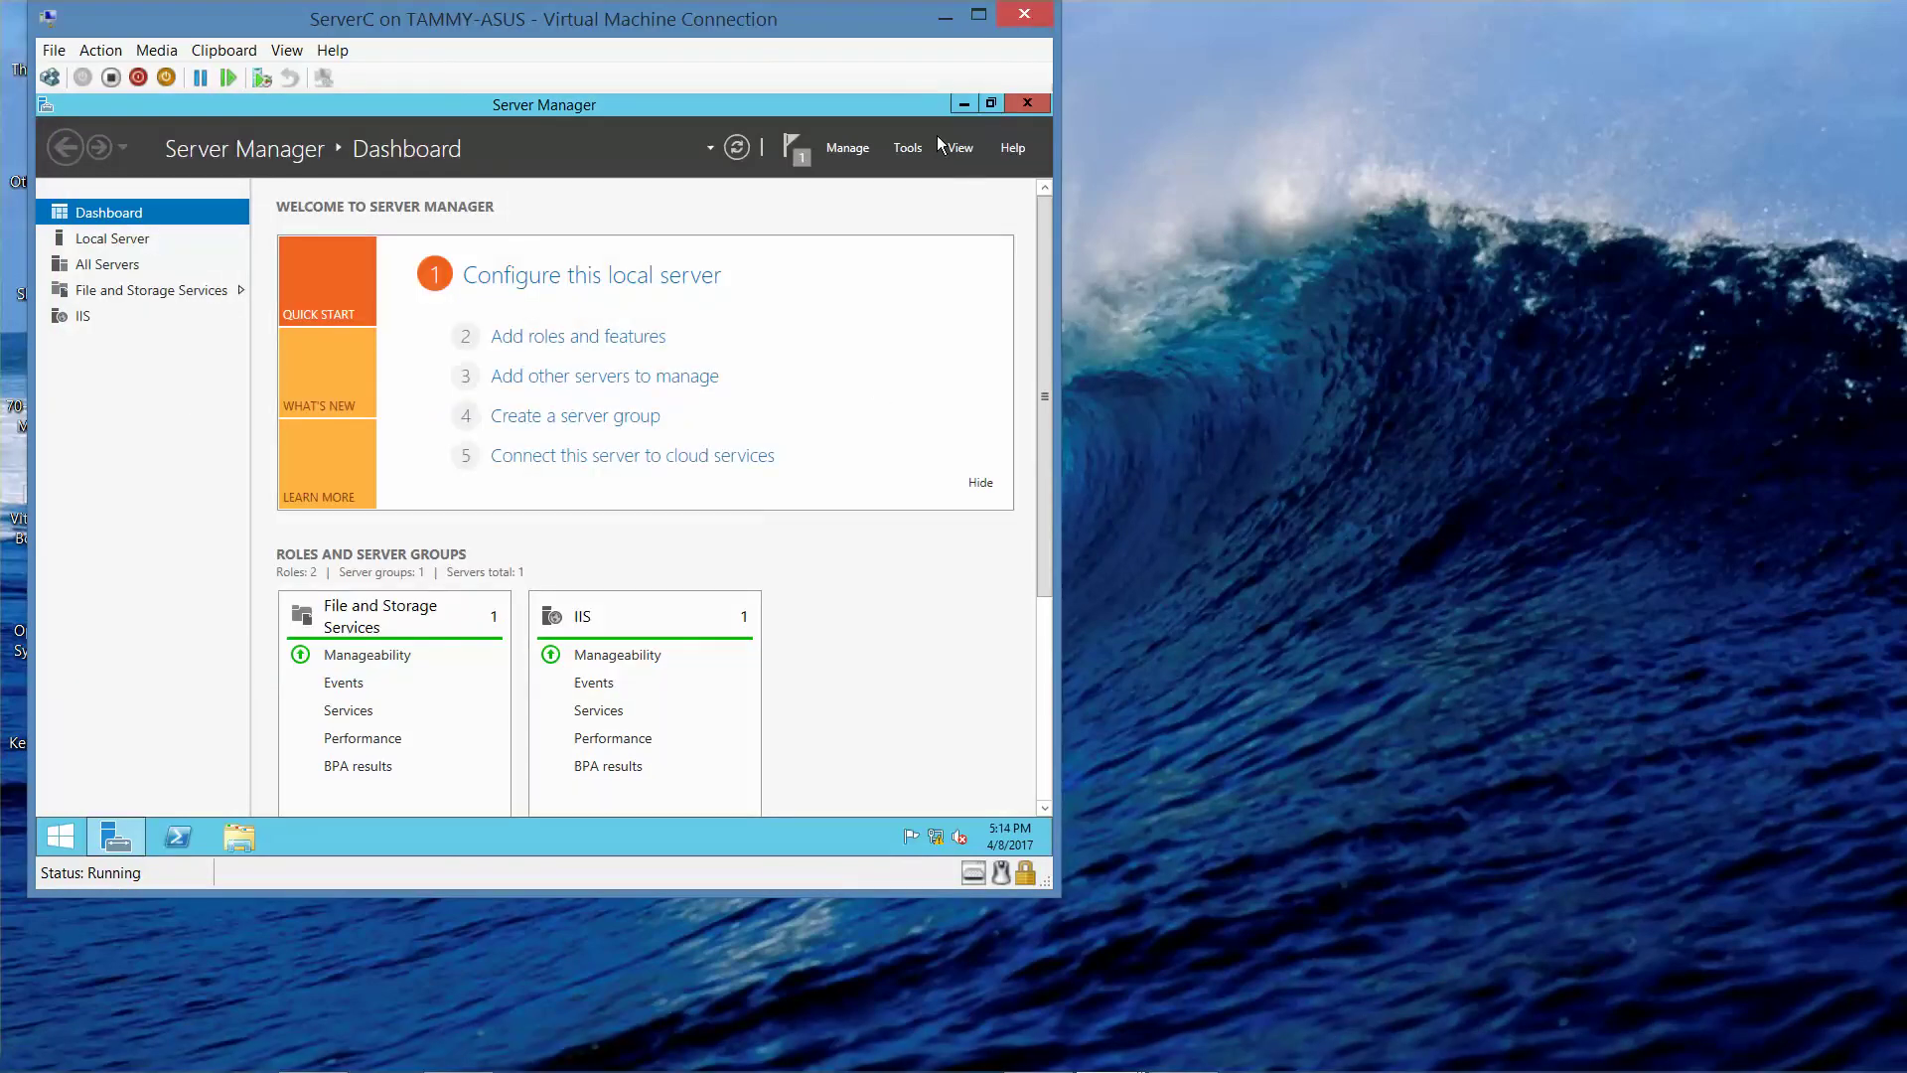
- Launch Windows PowerShell ISE from Server Manager Tools and show its script pane
{"action": "left_click", "coordinate": [912, 147]}
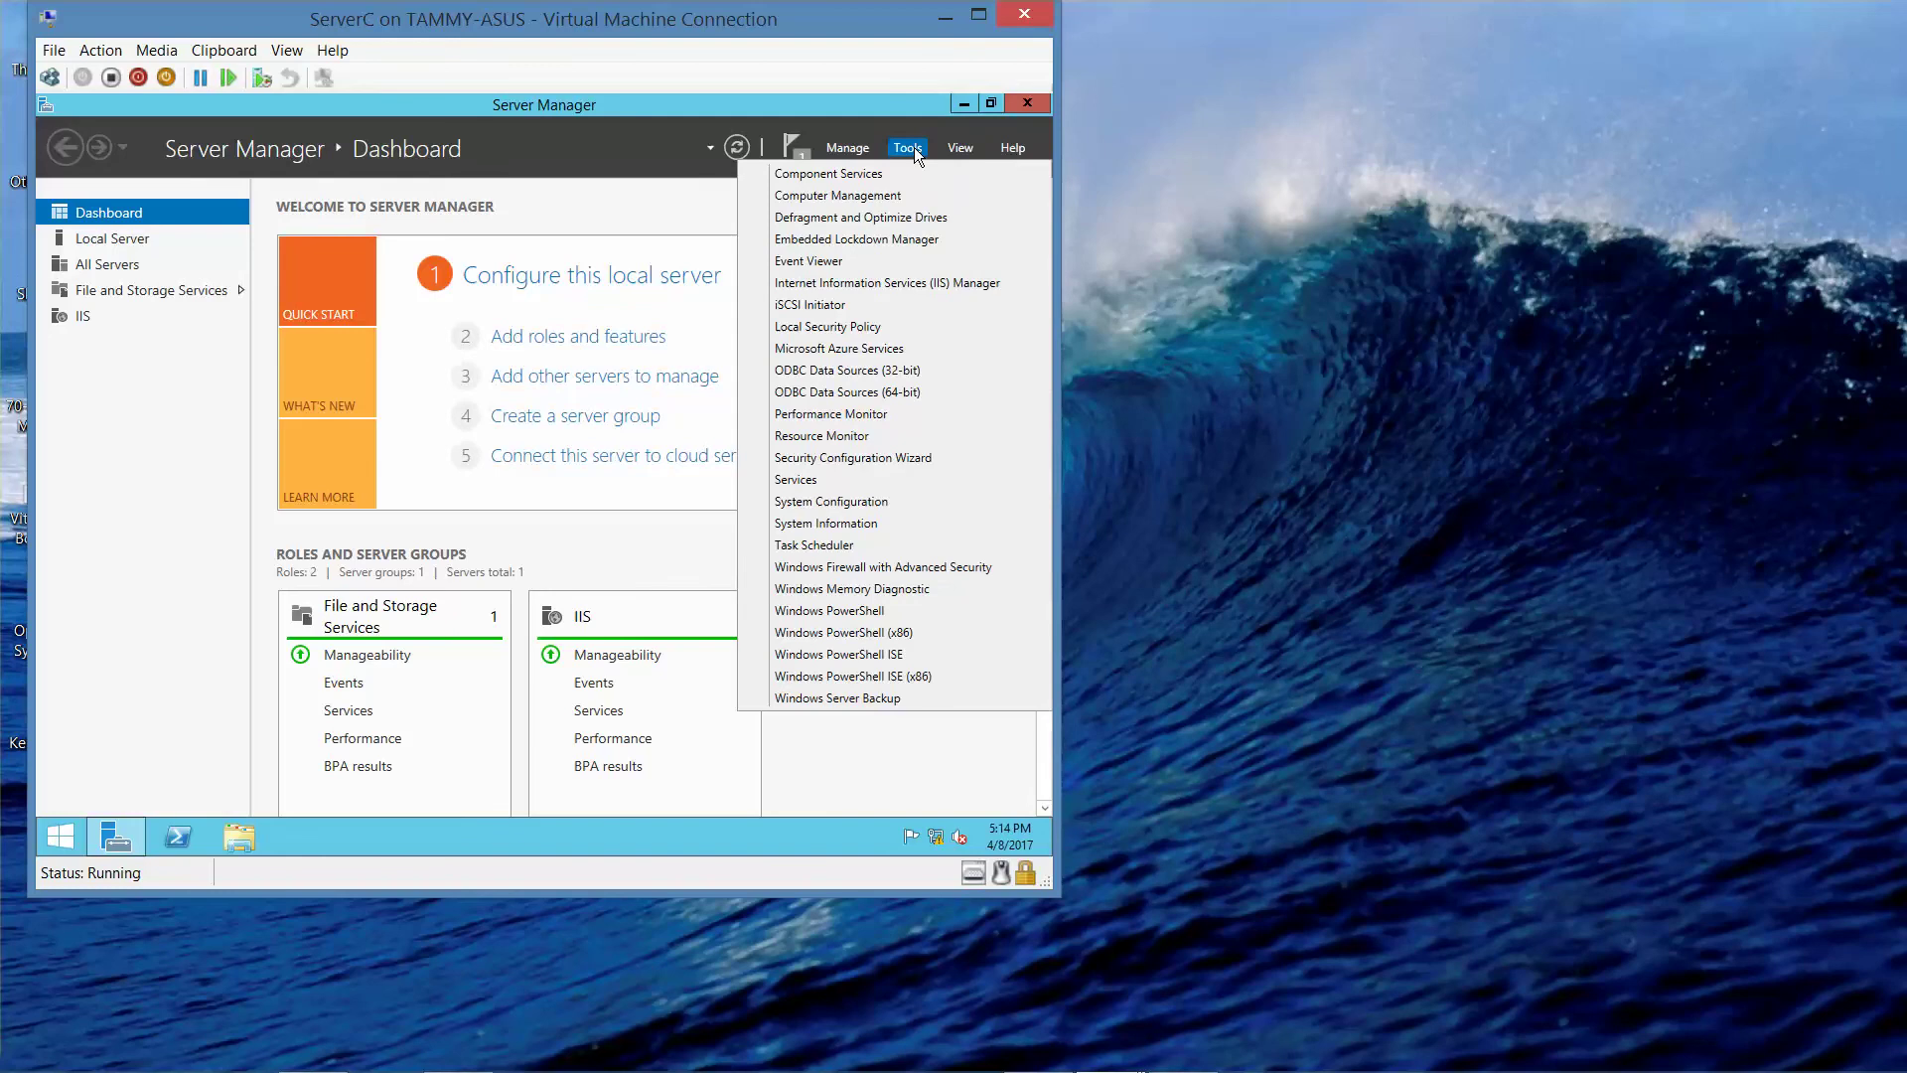
{"action": "left_click", "coordinate": [920, 652]}
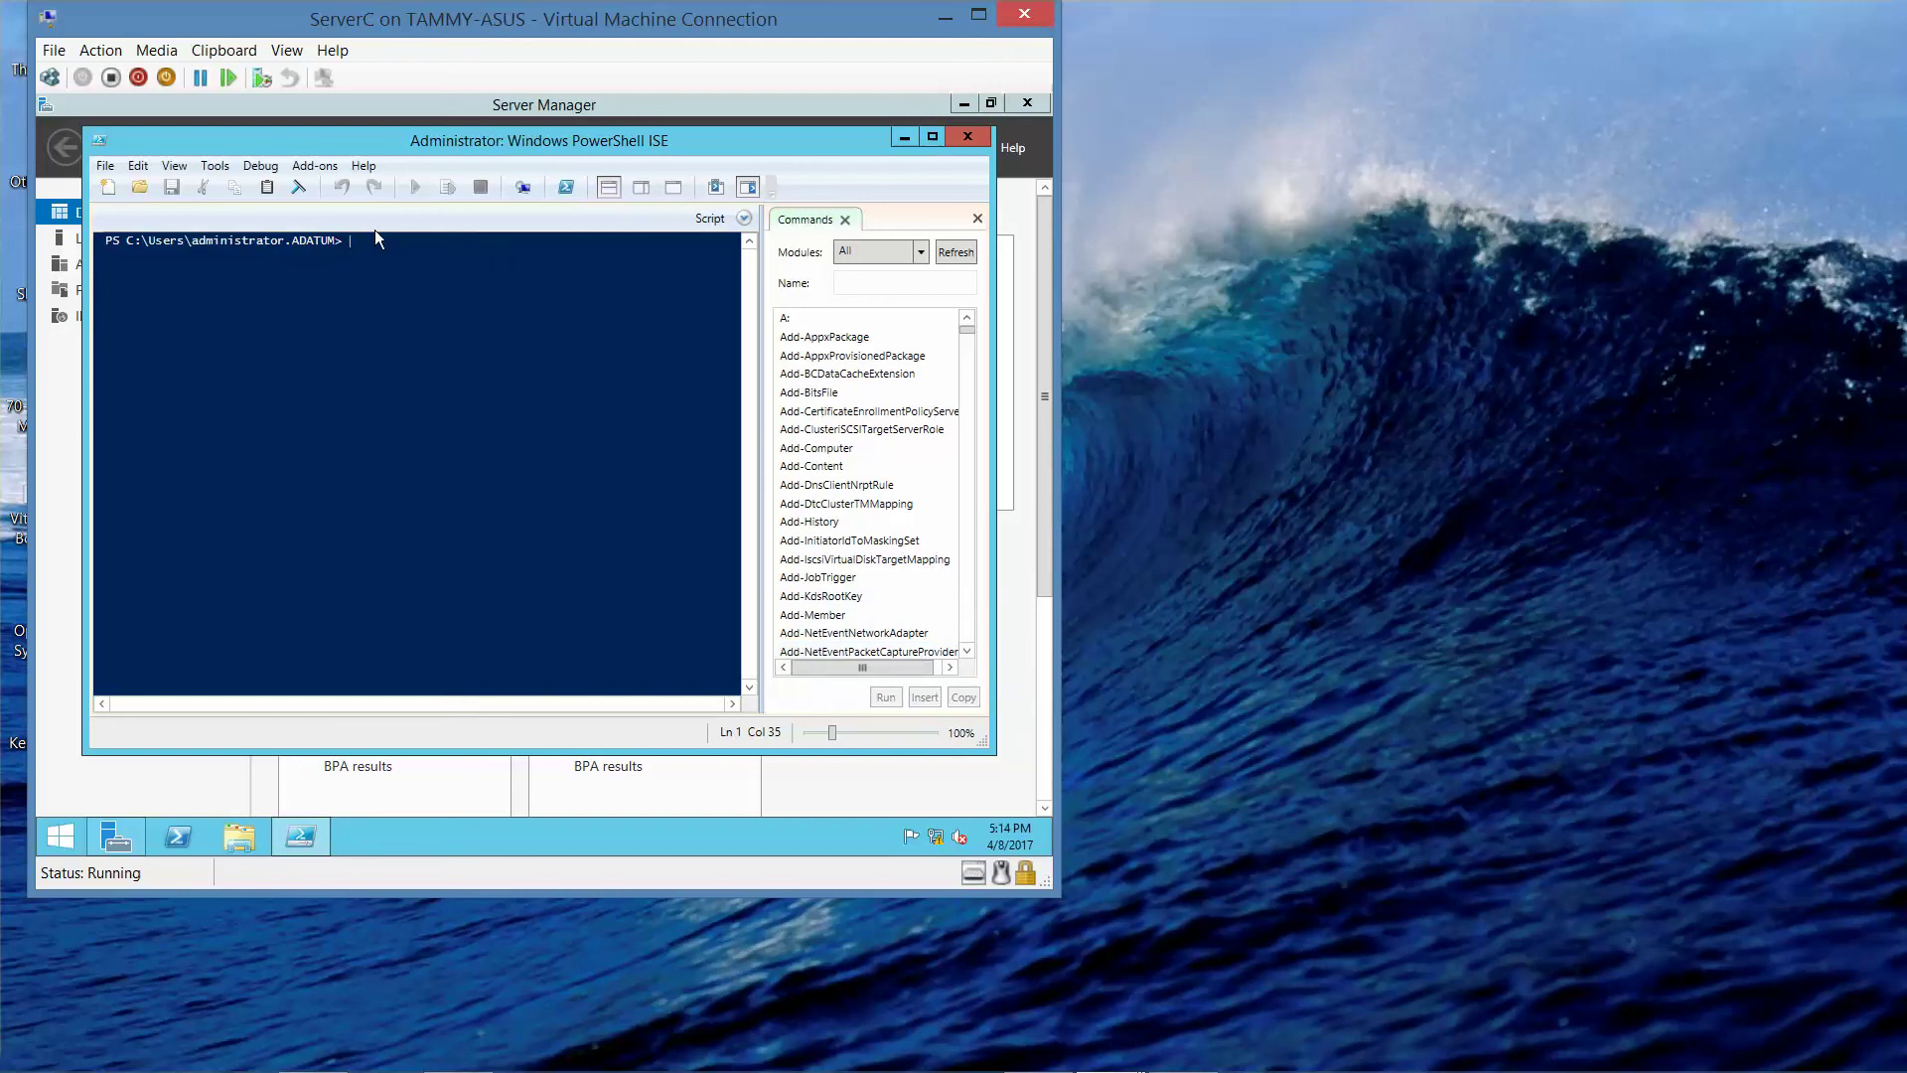
{"action": "left_click", "coordinate": [177, 167]}
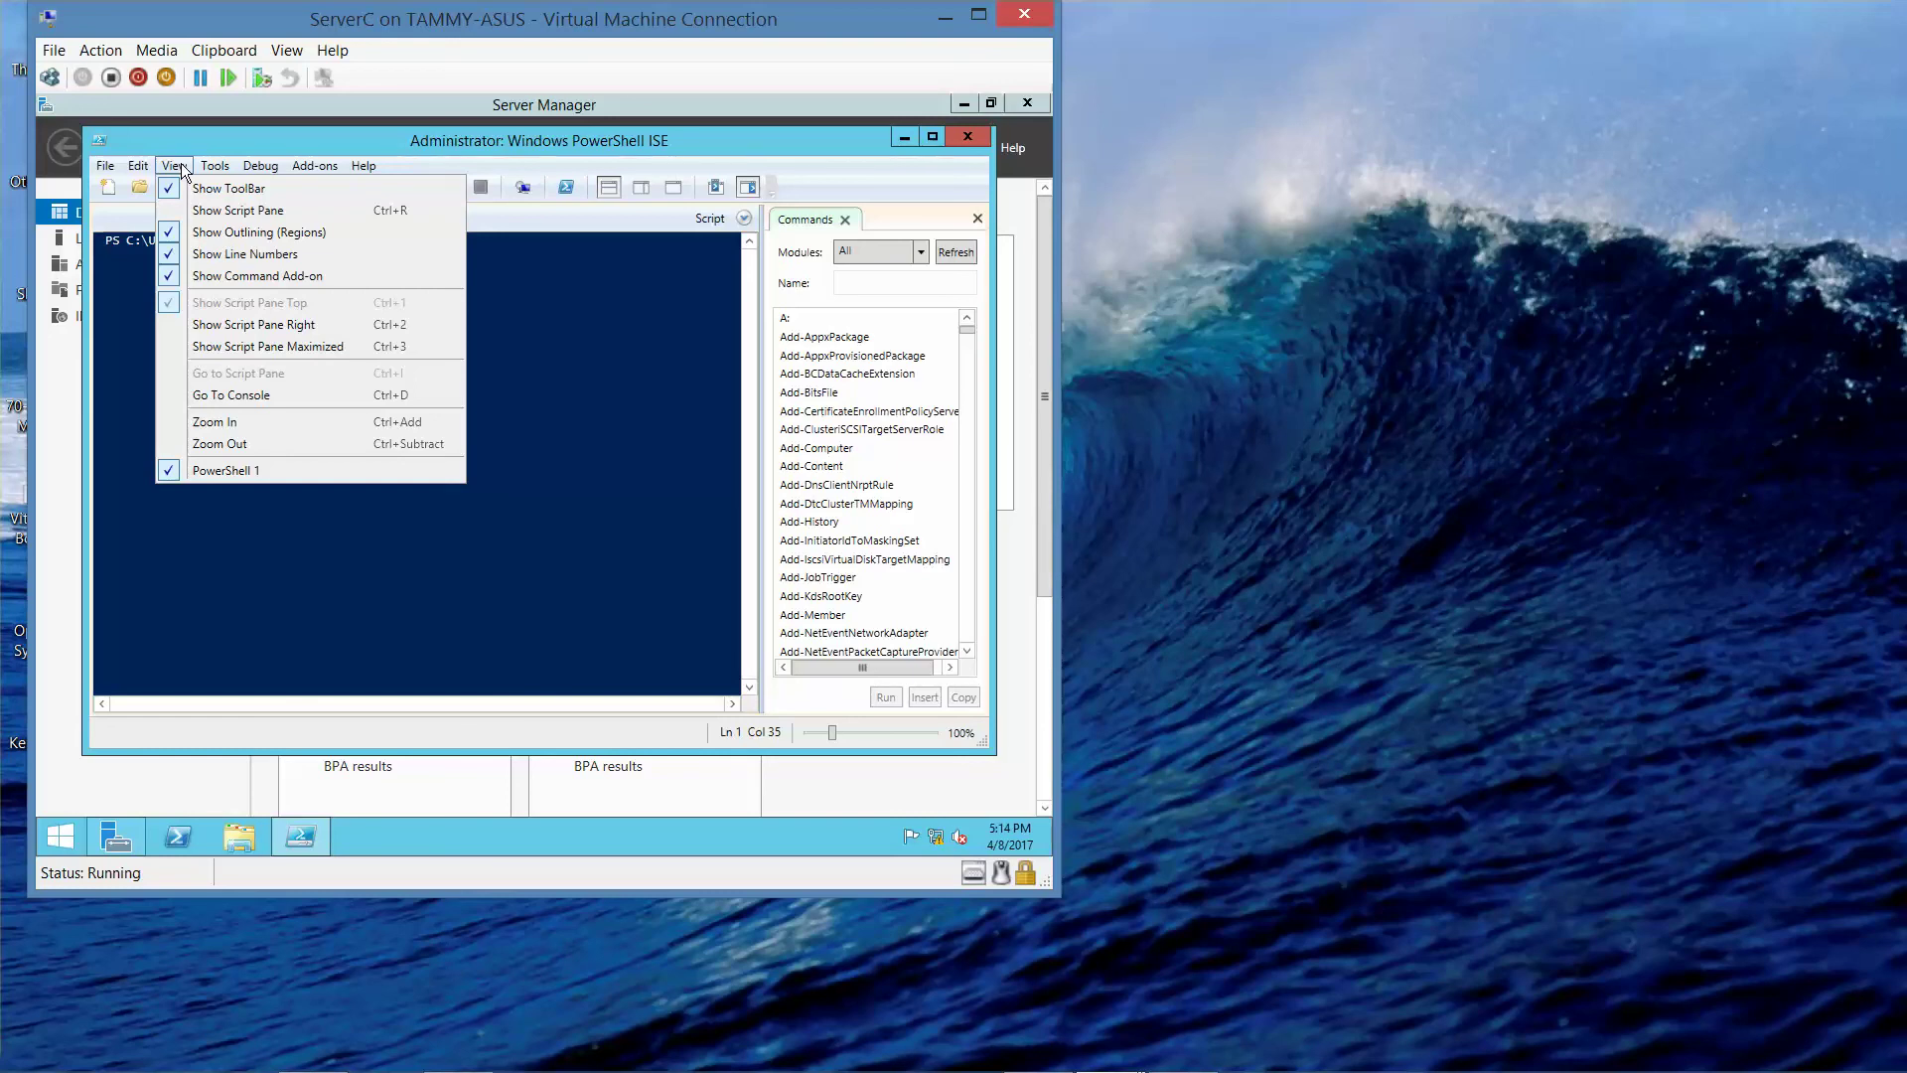
{"action": "left_click", "coordinate": [199, 213]}
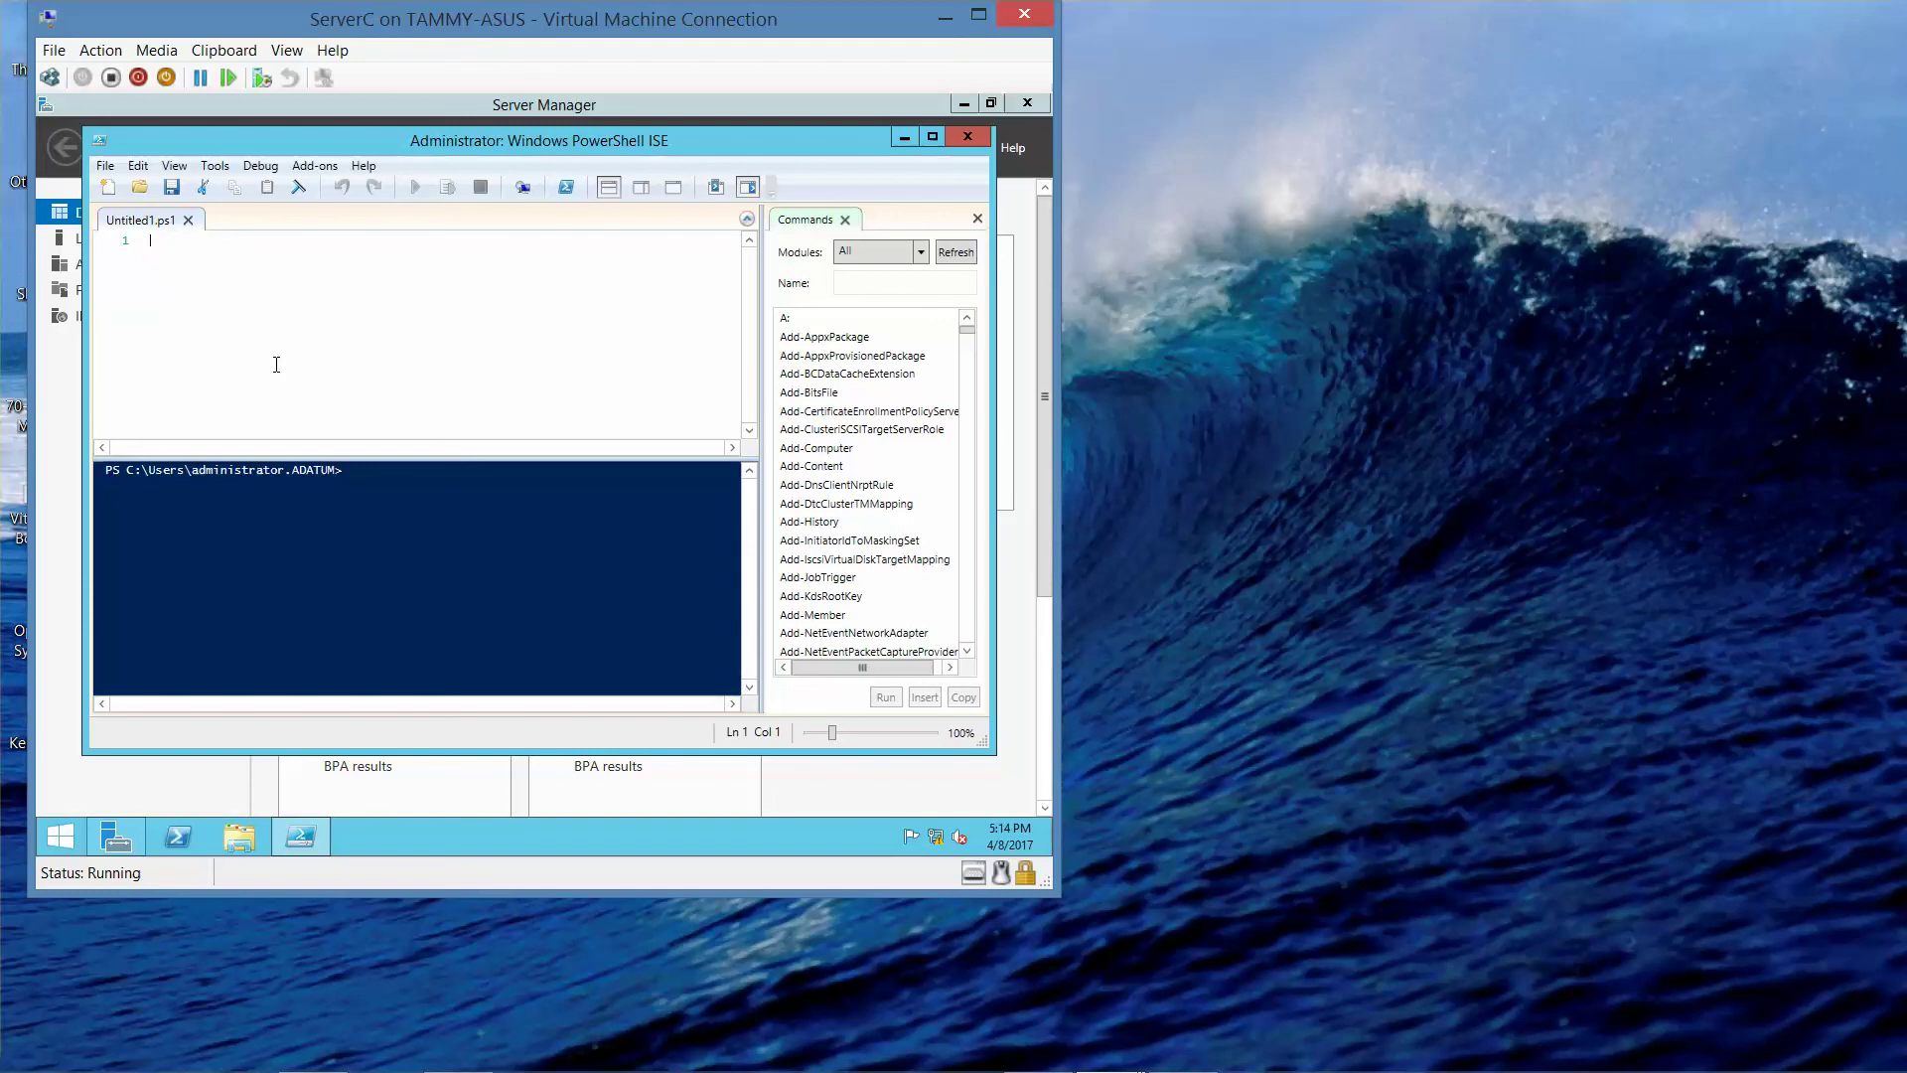
- Write the 'configuration CompanyWeb' header with braces and a Node "ServerC" block
{"action": "type", "text": "configure"}
{"action": "key", "text": "BackSpace"}
{"action": "type", "text": "ation"}
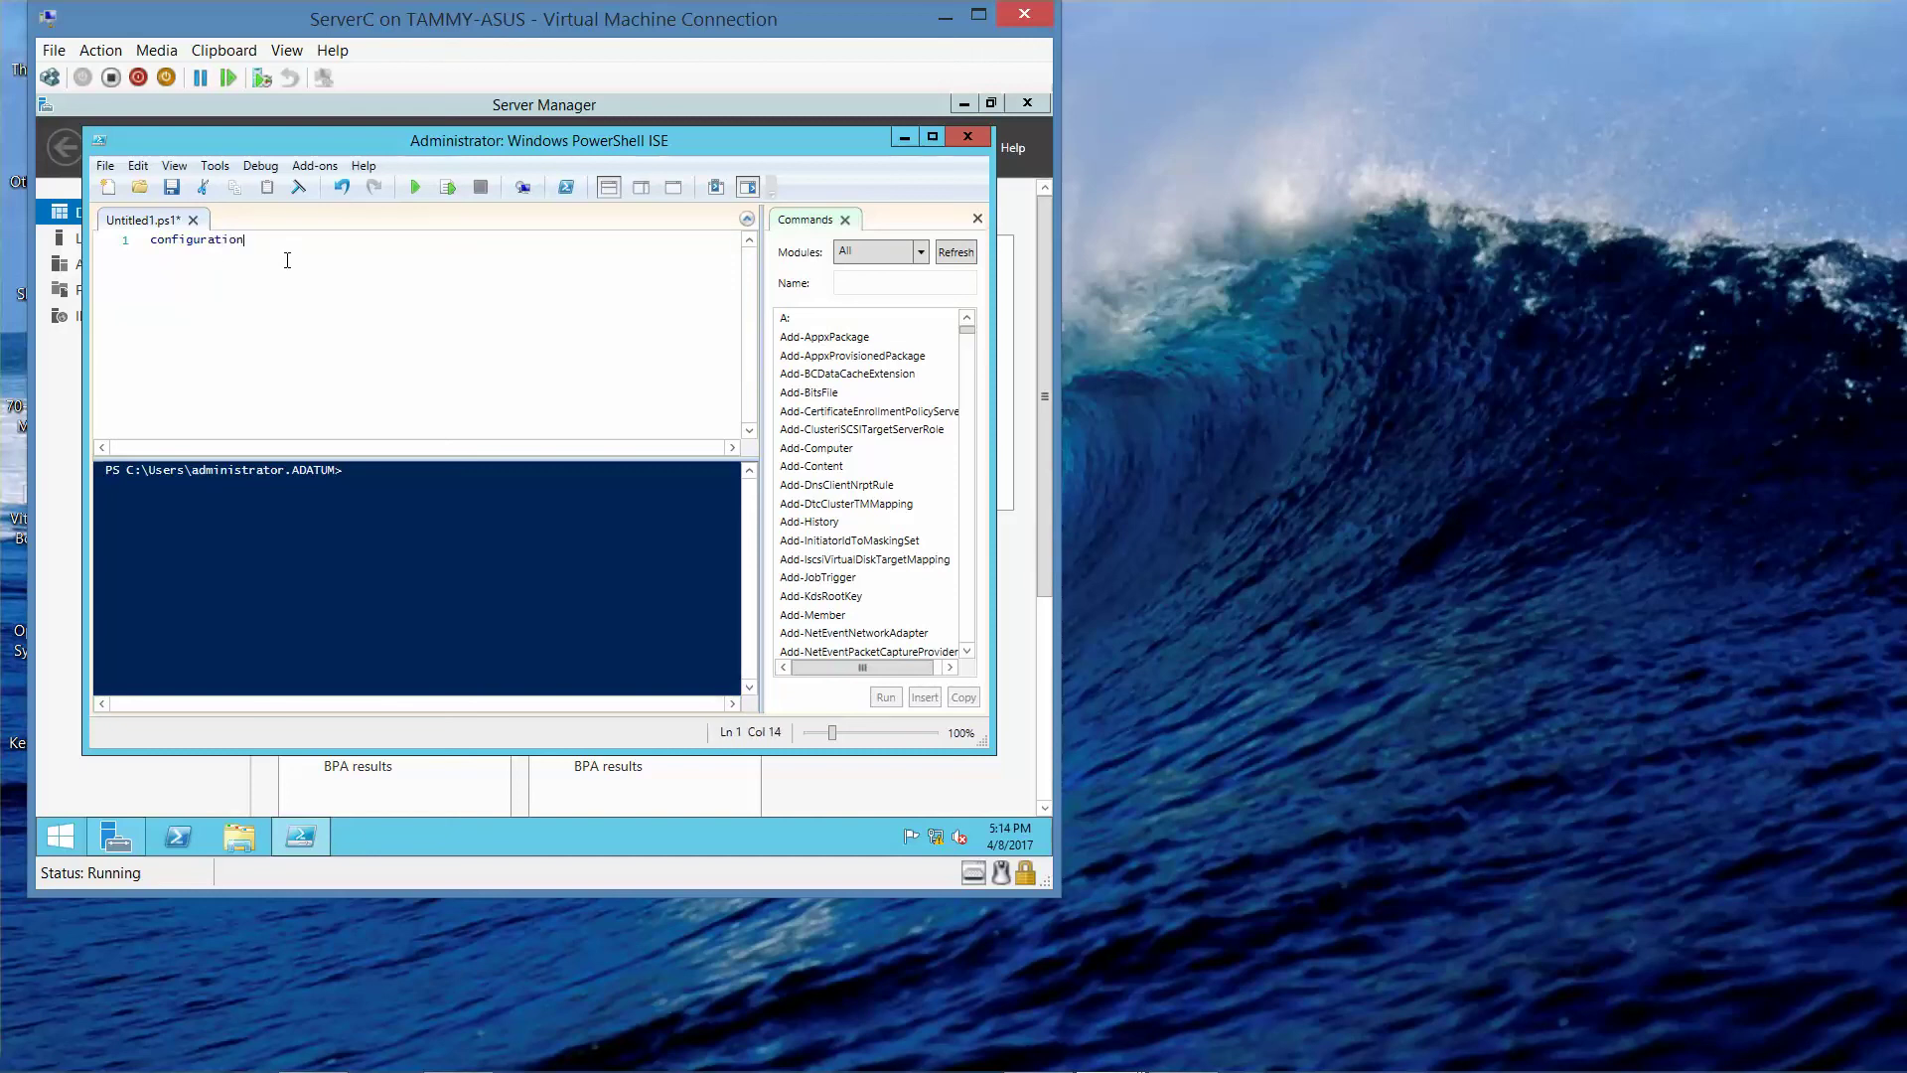
{"action": "type", "text": " CompanyWeb"}
{"action": "key", "text": "Return"}
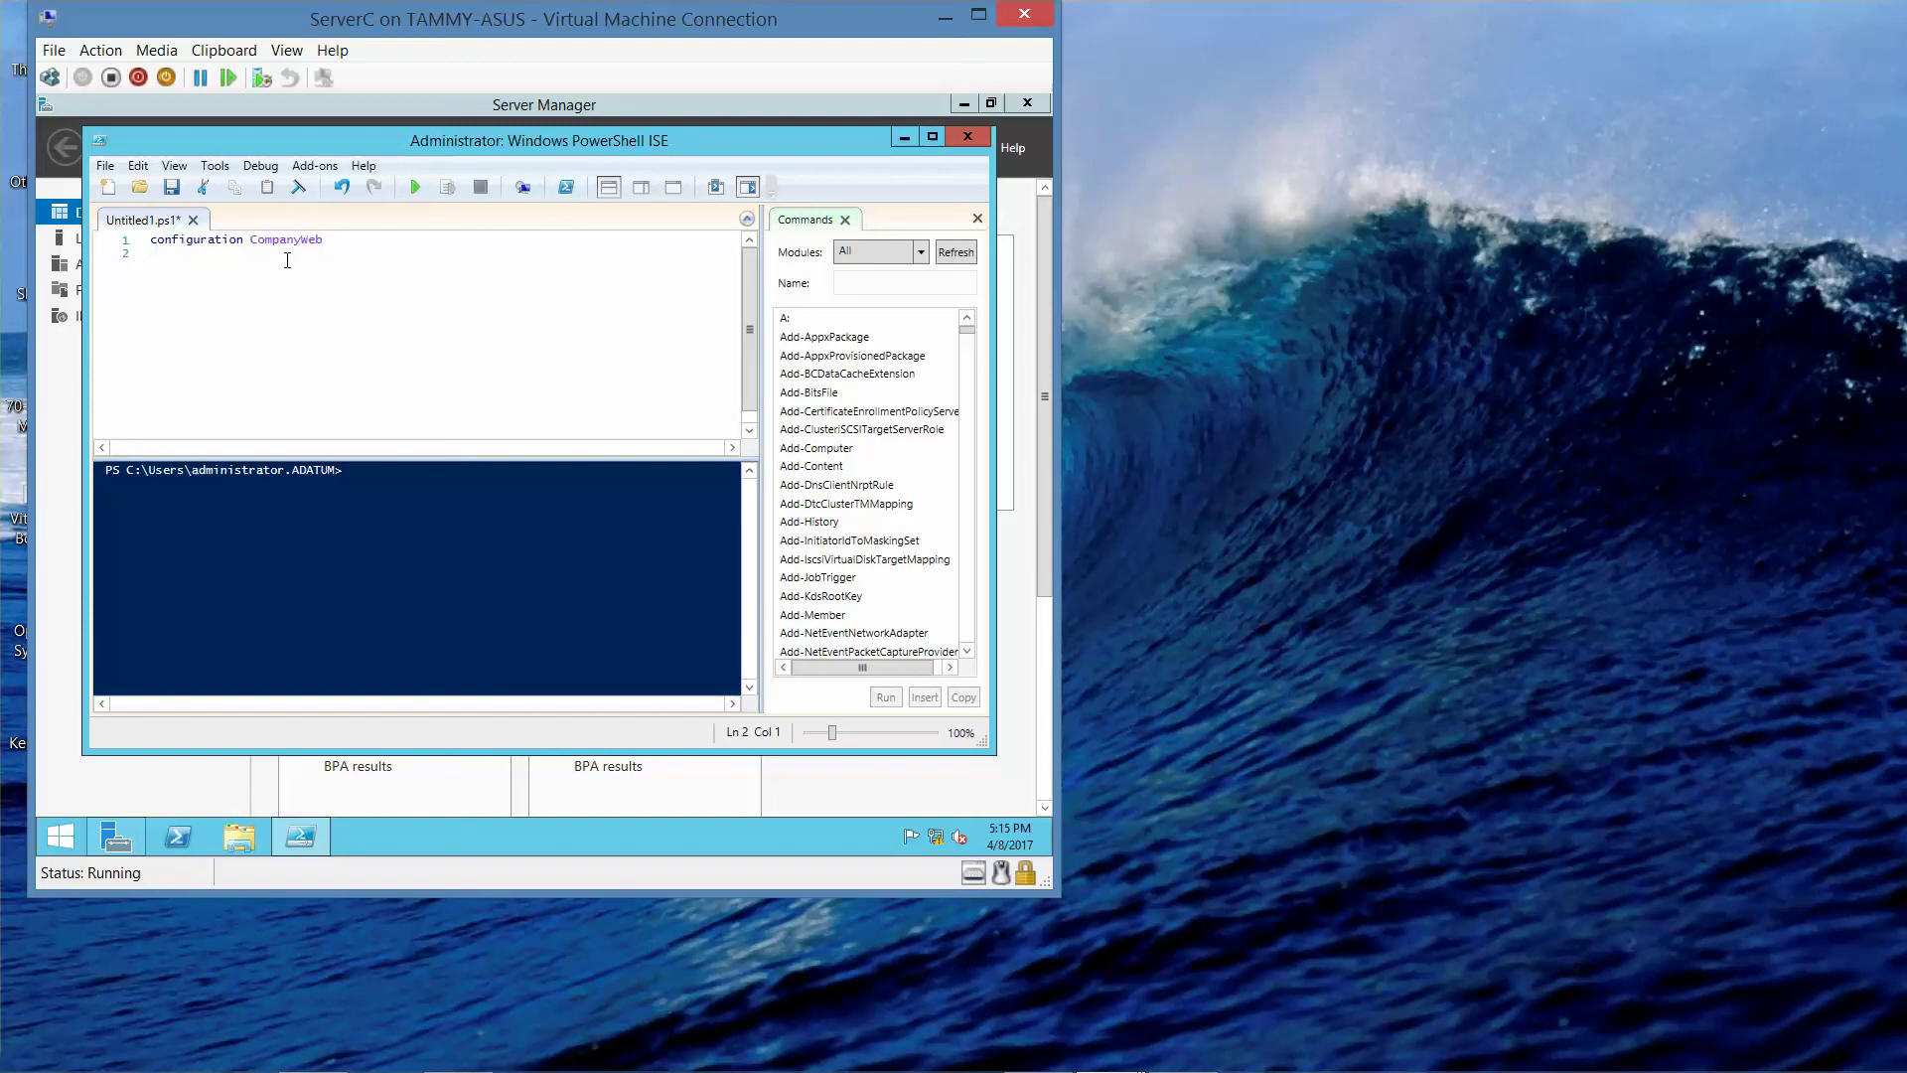
{"action": "type", "text": "{"}
{"action": "key", "text": "Return"}
{"action": "type", "text": "Node \"ServerC\""}
{"action": "key", "text": "Return"}
{"action": "type", "text": "{"}
- Add Ensure = "Present" and Name = "Web-Server" lines, then close both braces
{"action": "key", "text": "Return"}
{"action": "type", "text": "Ensure"}
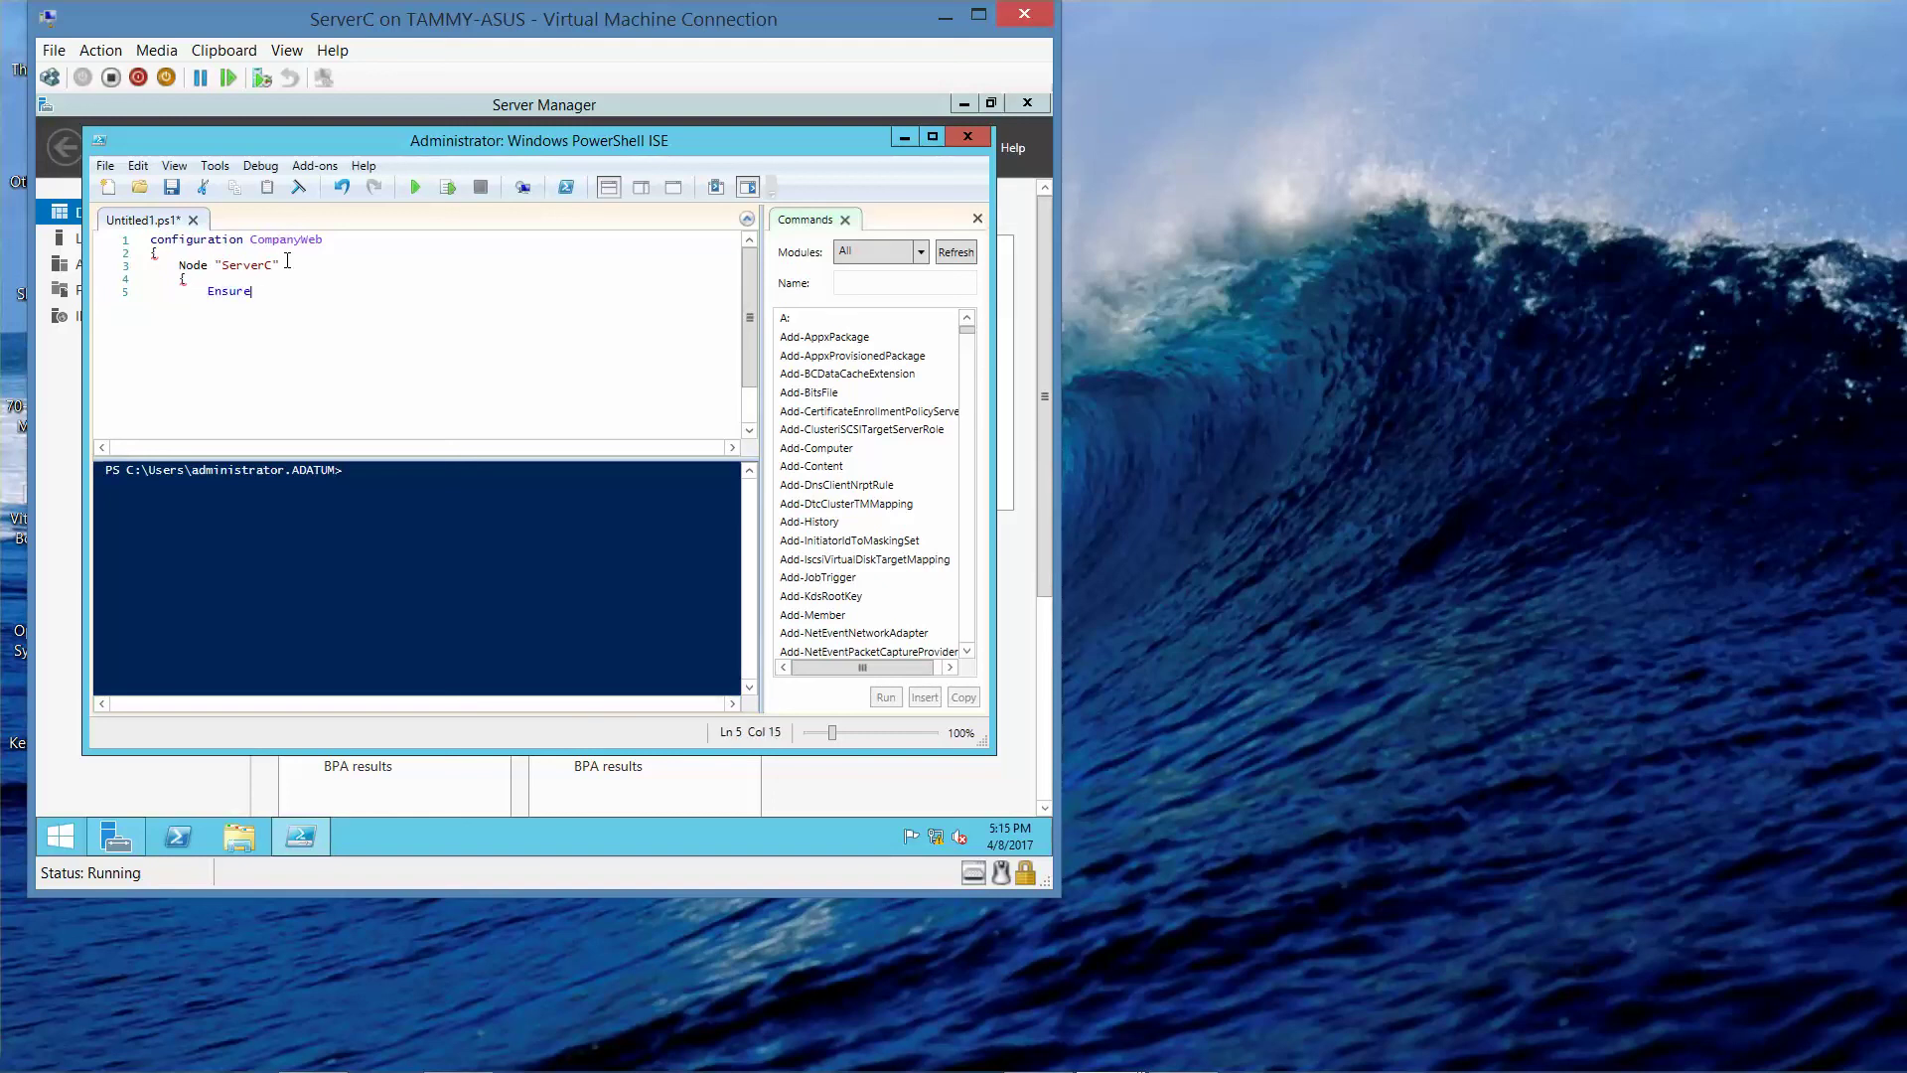
{"action": "type", "text": " = \"Present\""}
{"action": "key", "text": "Return"}
{"action": "type", "text": "Jae"}
{"action": "key", "text": "BackSpace"}
{"action": "key", "text": "BackSpace"}
{"action": "key", "text": "BackSpace"}
{"action": "type", "text": "Name = \"Web-Server\""}
{"action": "key", "text": "Return"}
{"action": "type", "text": "}"}
{"action": "key", "text": "Return"}
{"action": "type", "text": "}"}
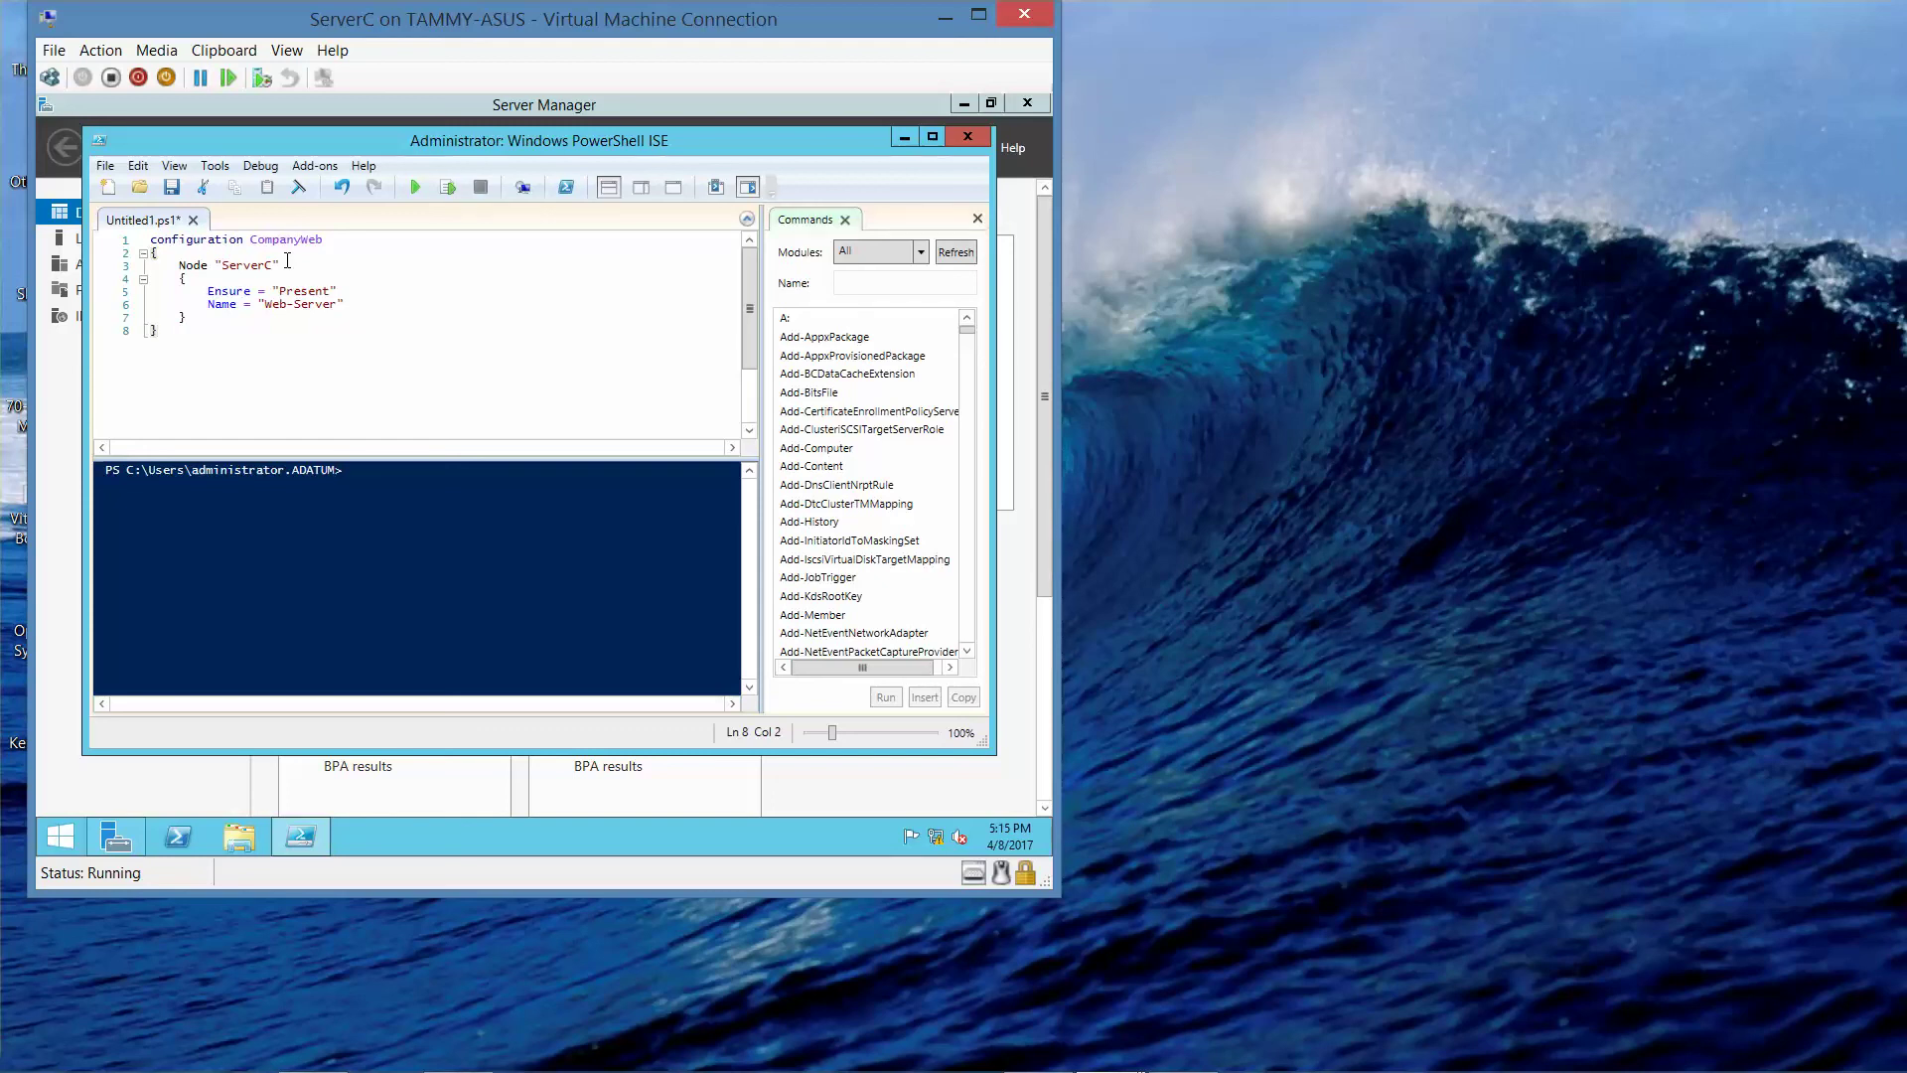
{"action": "key", "text": "Return"}
{"action": "type", "text": "}"}
{"action": "key", "text": "BackSpace"}
- Run the script via File > Run, then invoke CompanyWeb in the console
{"action": "left_click", "coordinate": [105, 166]}
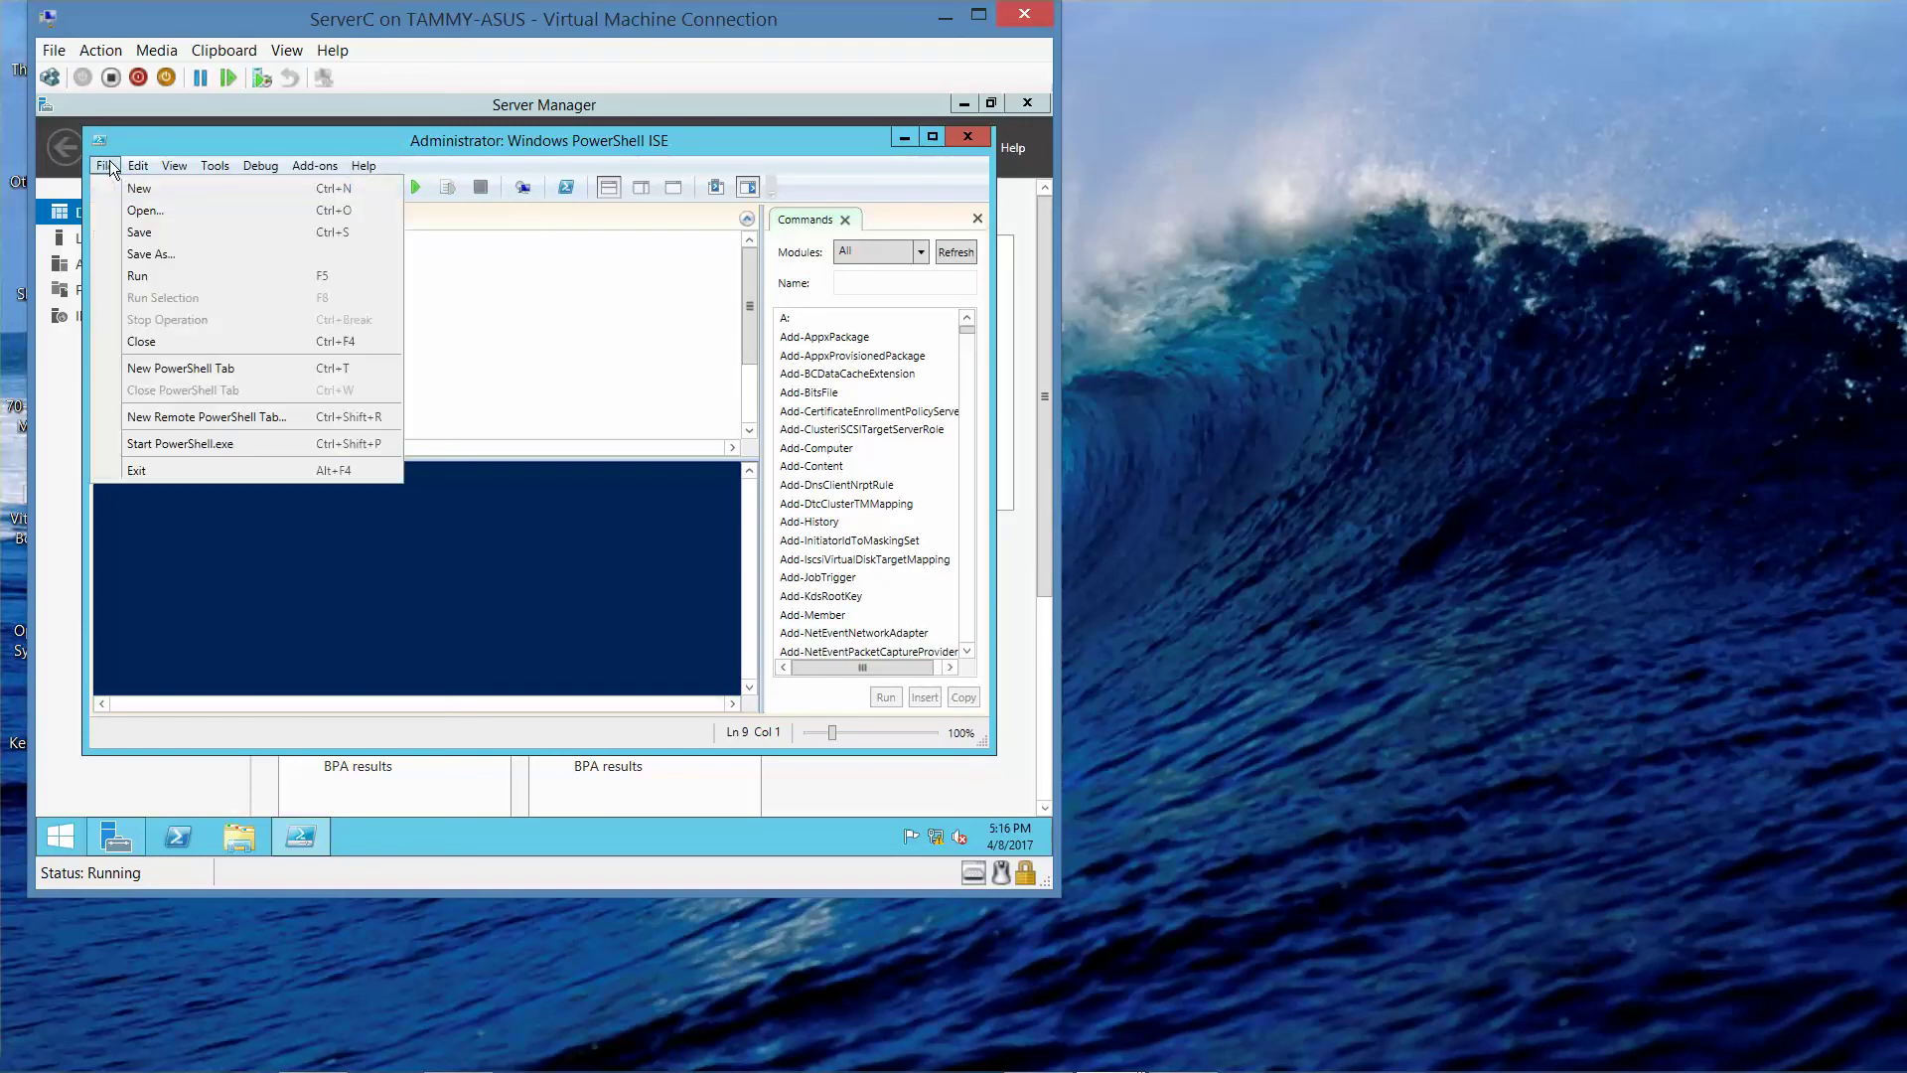
{"action": "left_click", "coordinate": [147, 276]}
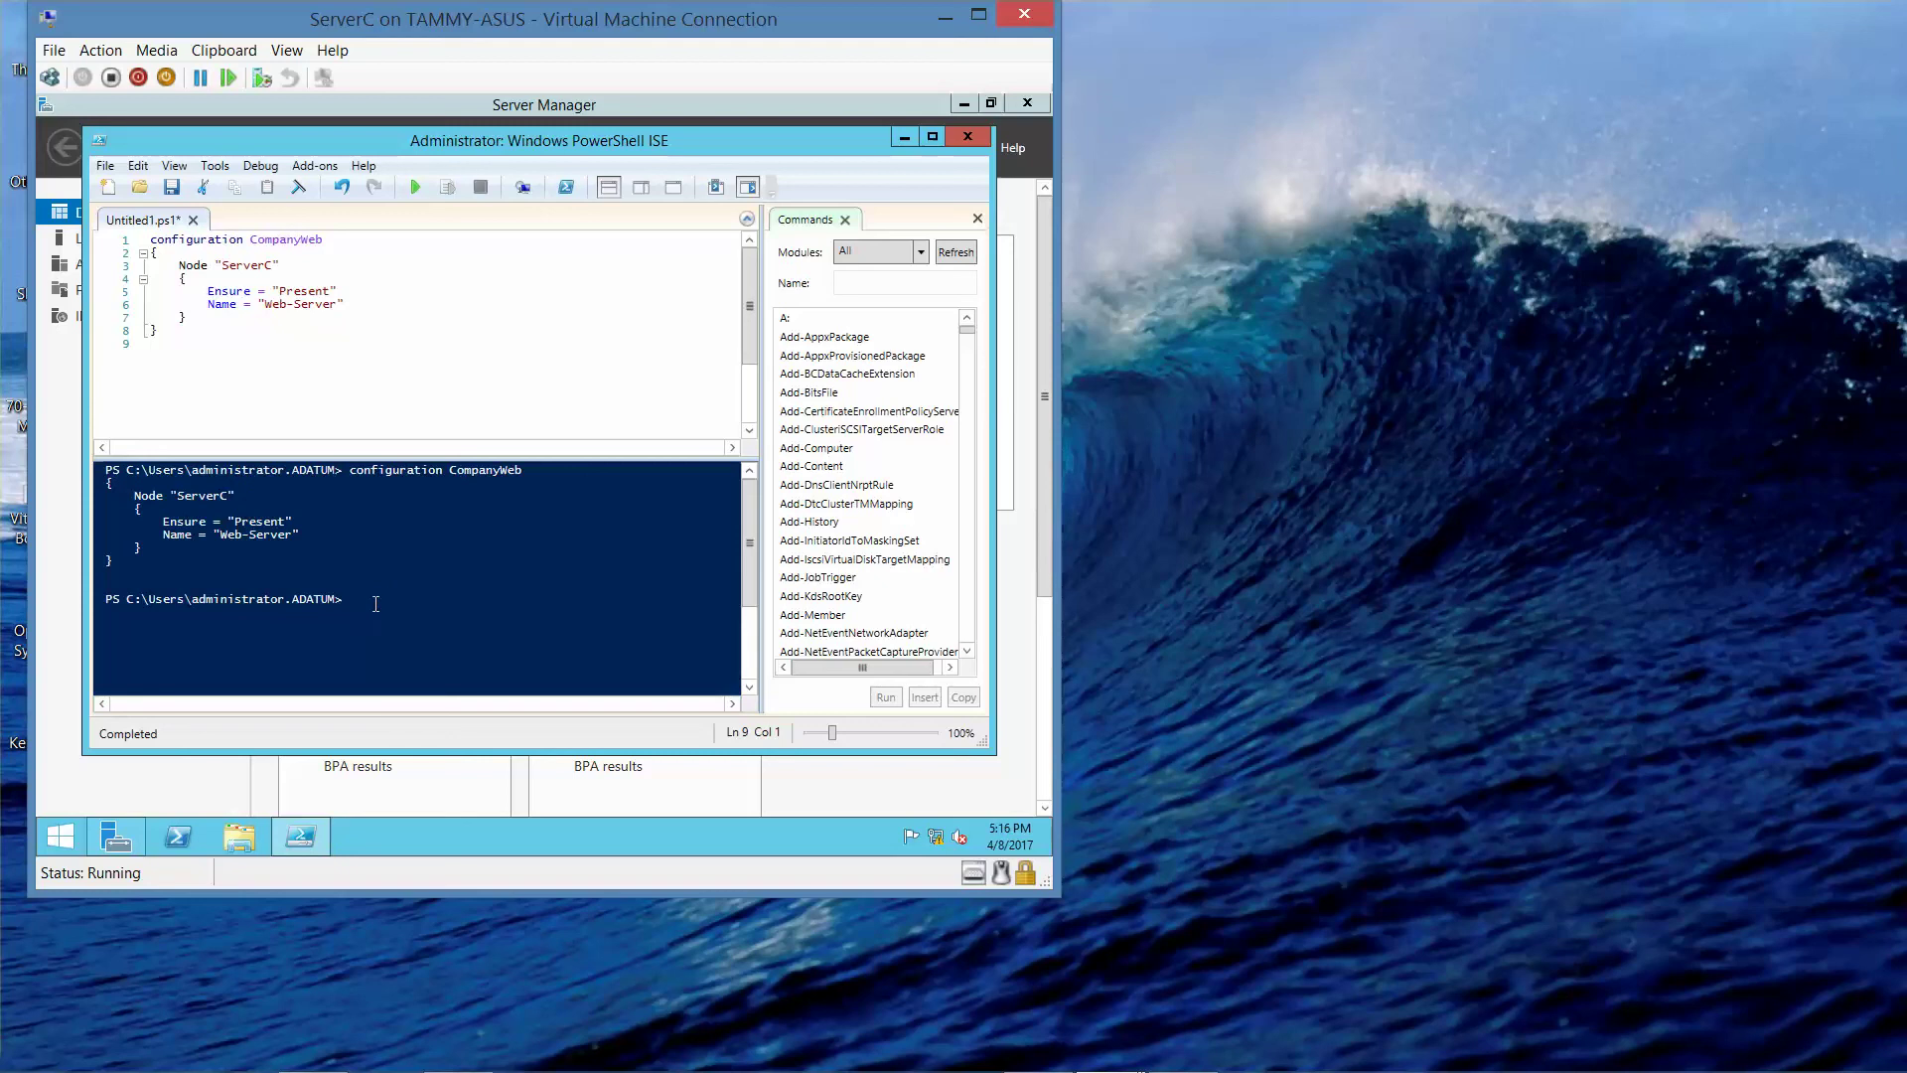
{"action": "left_click", "coordinate": [375, 604]}
{"action": "type", "text": "c"}
{"action": "key", "text": "BackSpace"}
{"action": "type", "text": "CompanyWeb"}
{"action": "key", "text": "Return"}
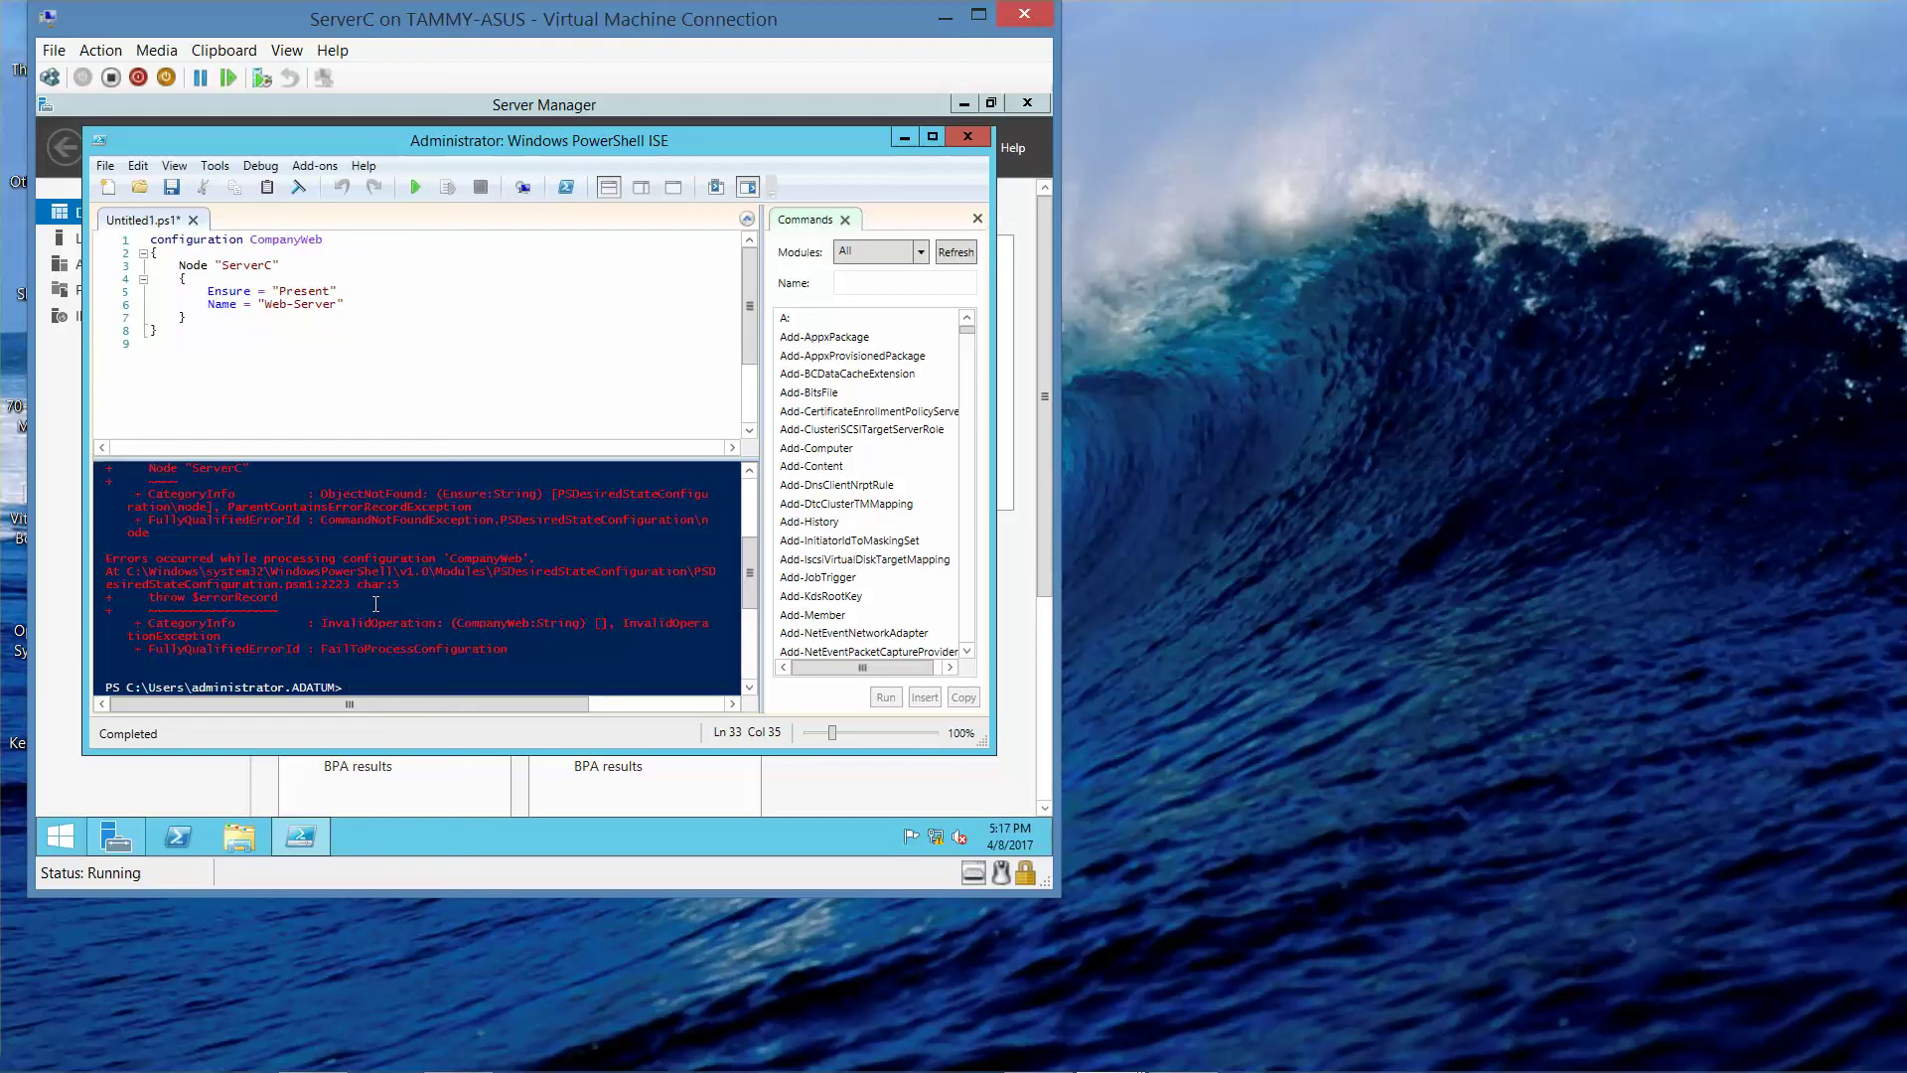
- Run Start-DscConfiguration -Wait -Verbose -Path .\CompanyWeb in the console
{"action": "type", "text": "Start-D"}
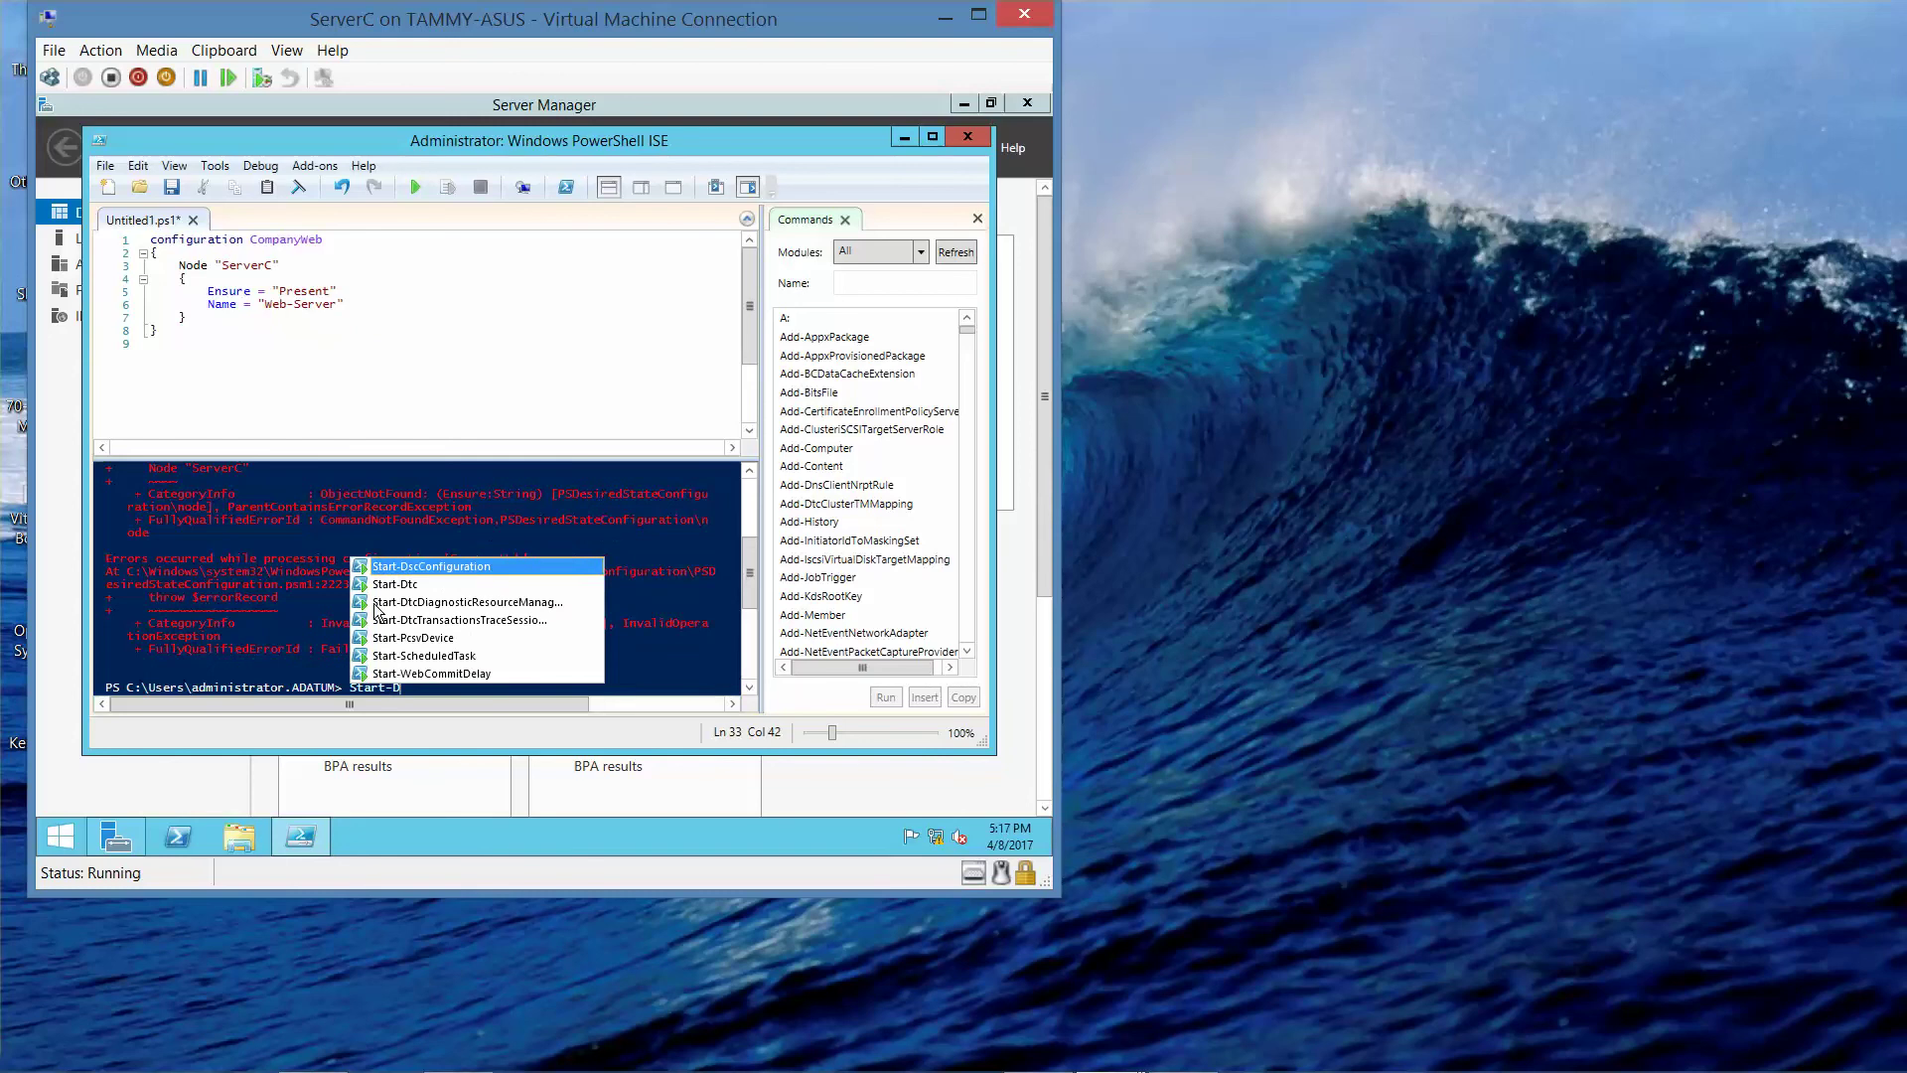
{"action": "type", "text": "scConfig"}
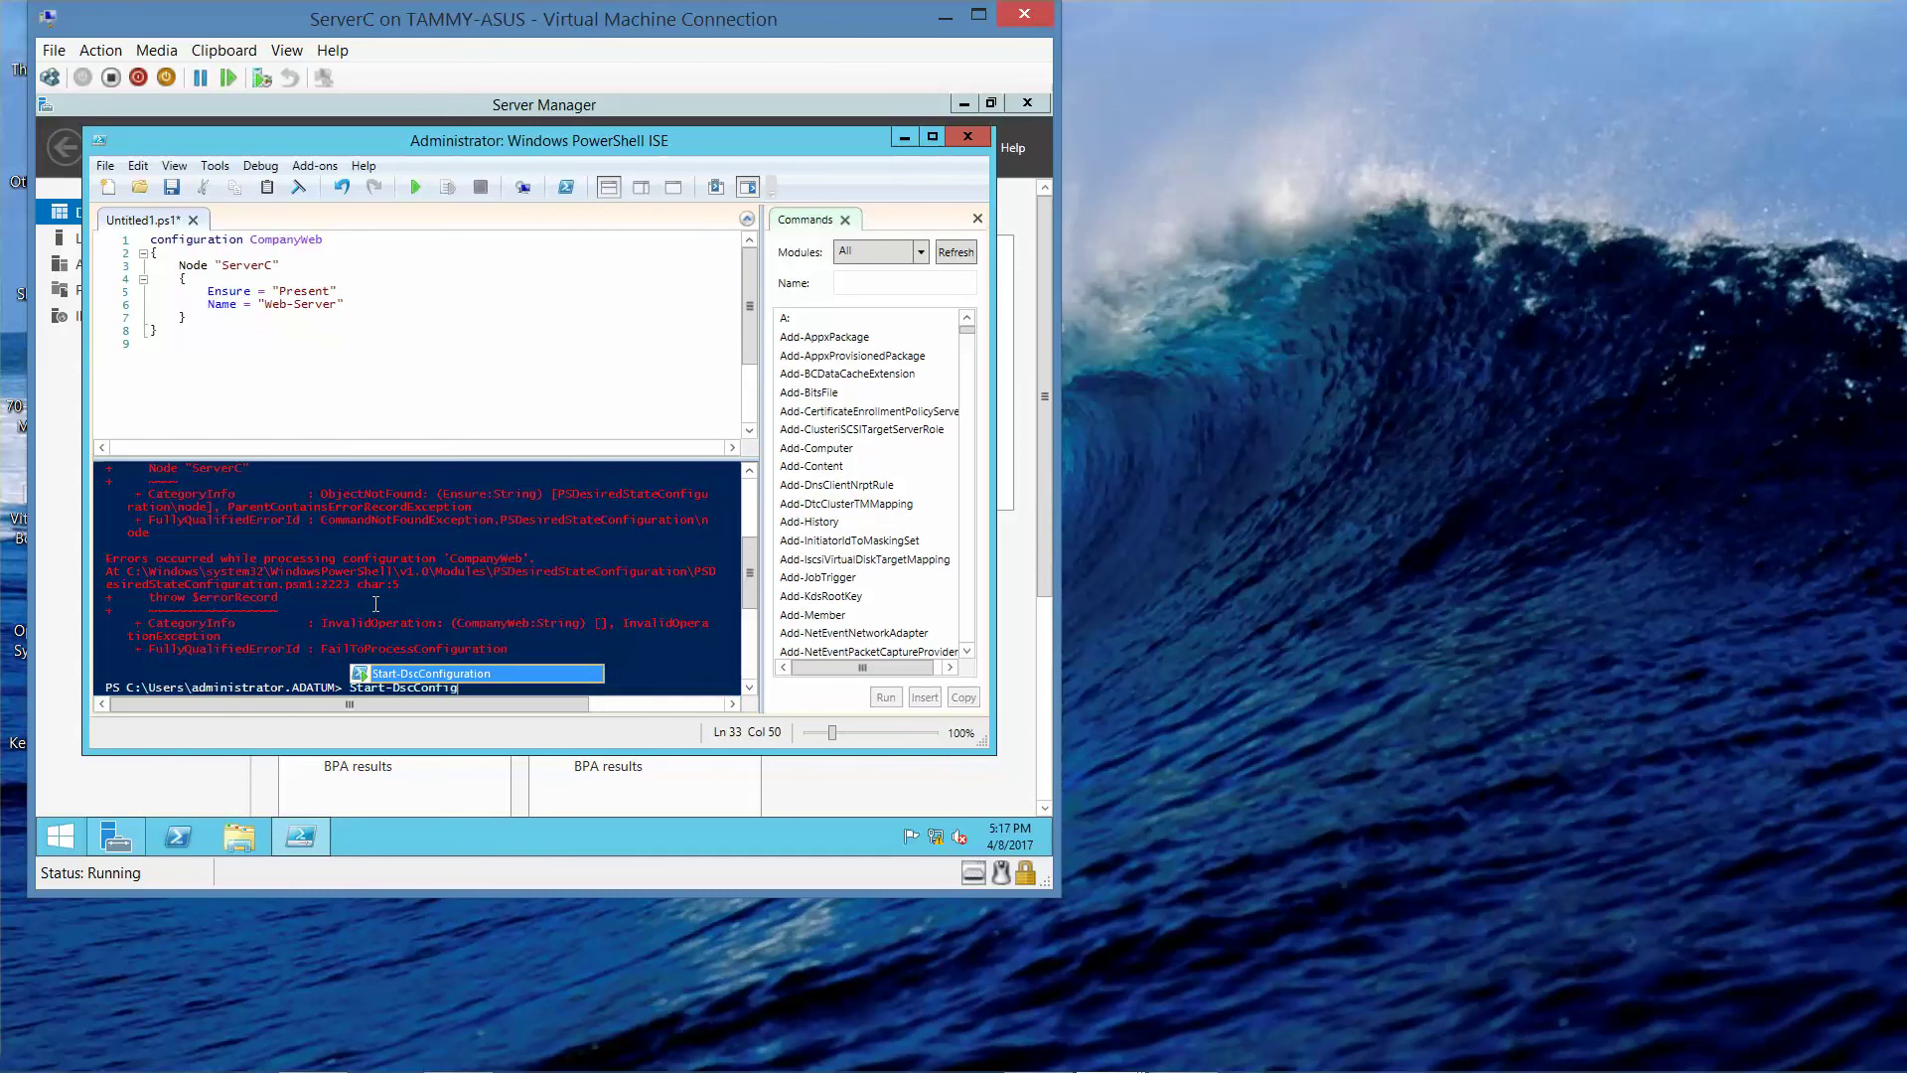
{"action": "type", "text": "uration -"}
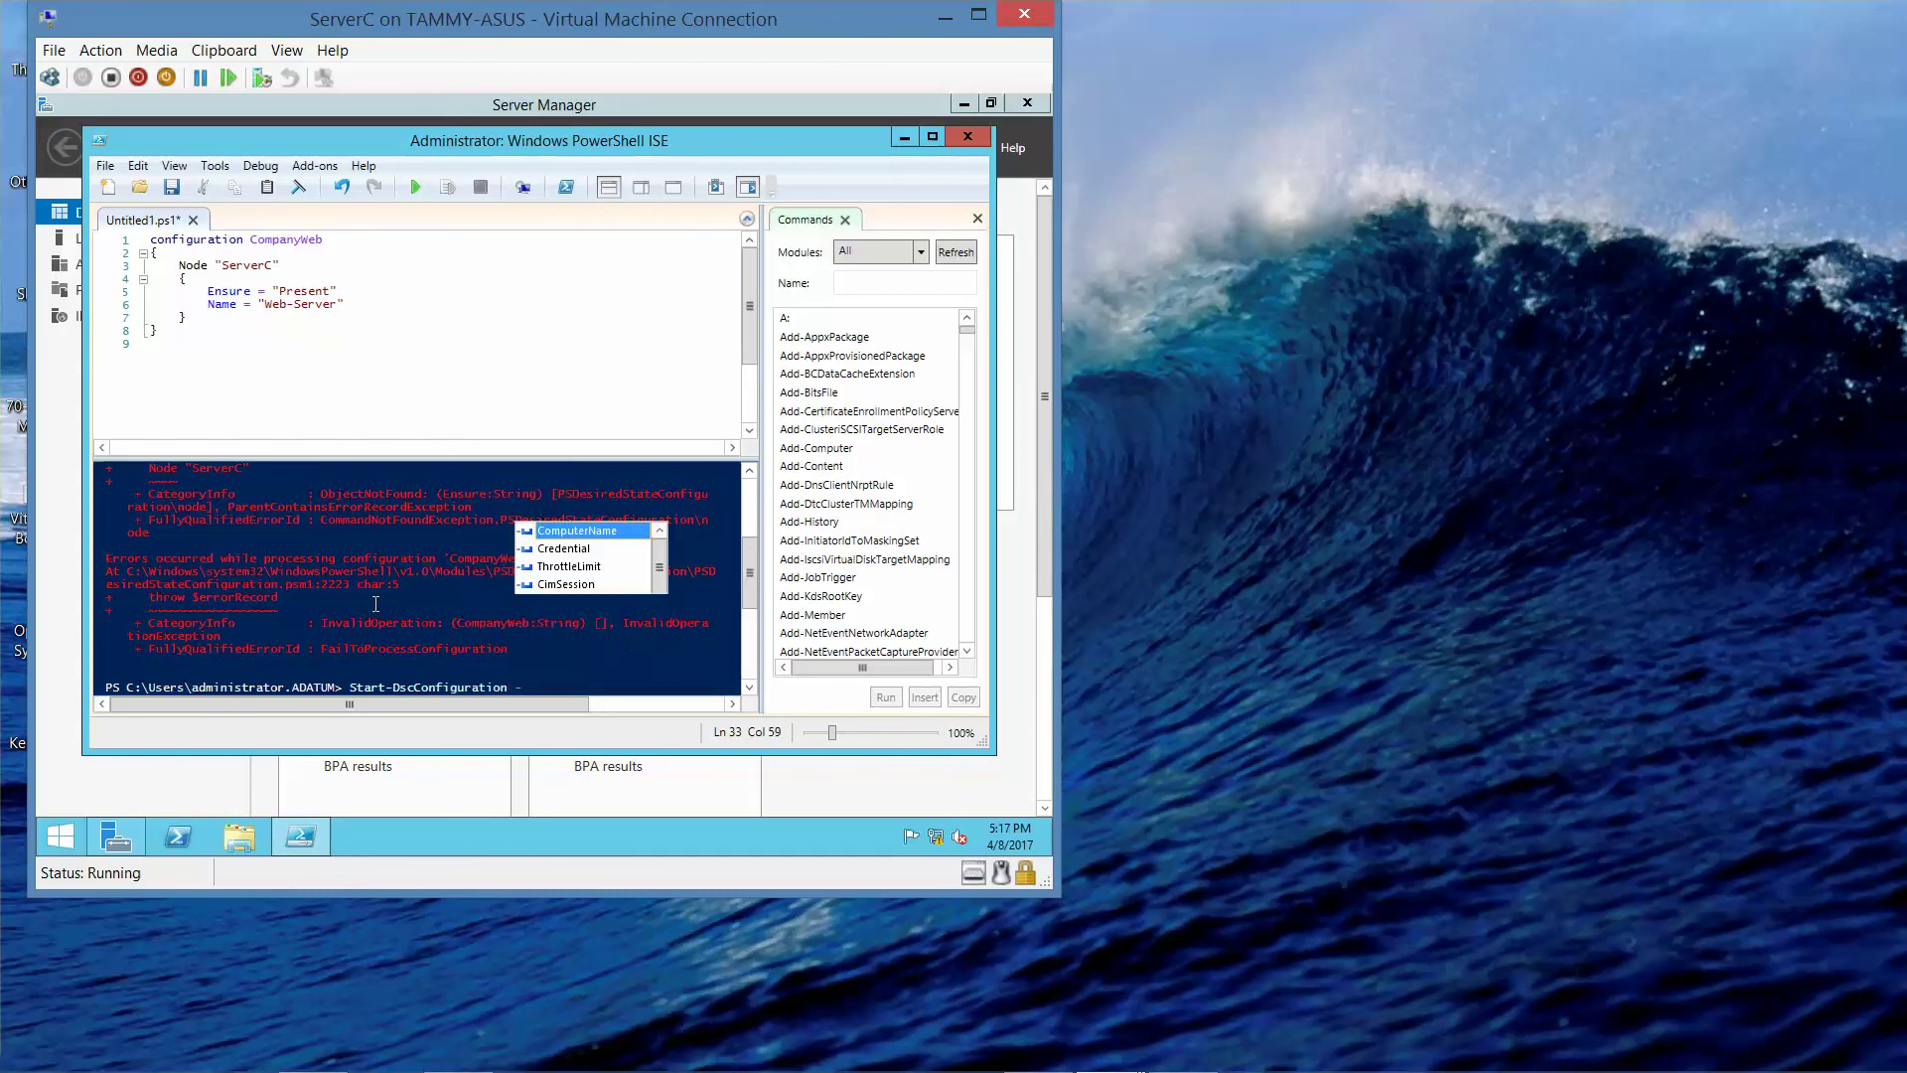
{"action": "type", "text": "Wait -Ver"}
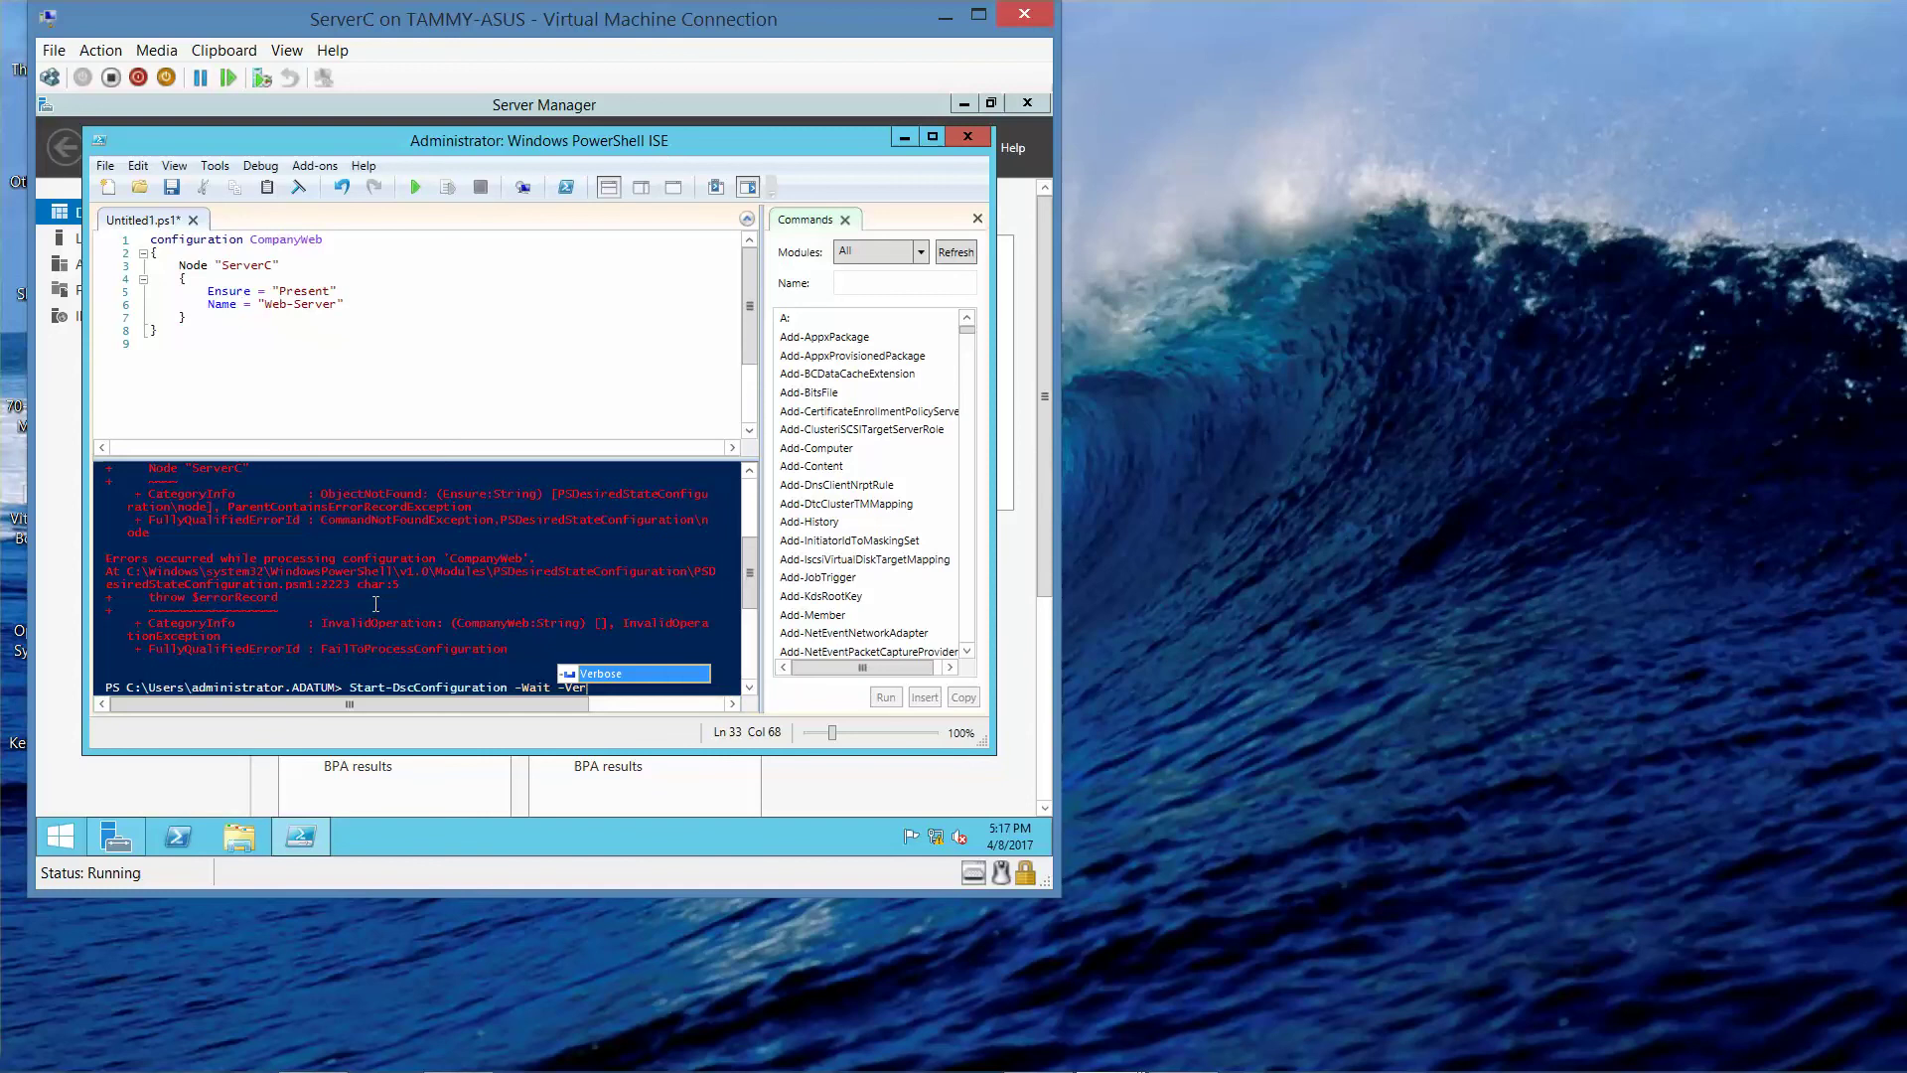
{"action": "type", "text": "bose -Path"}
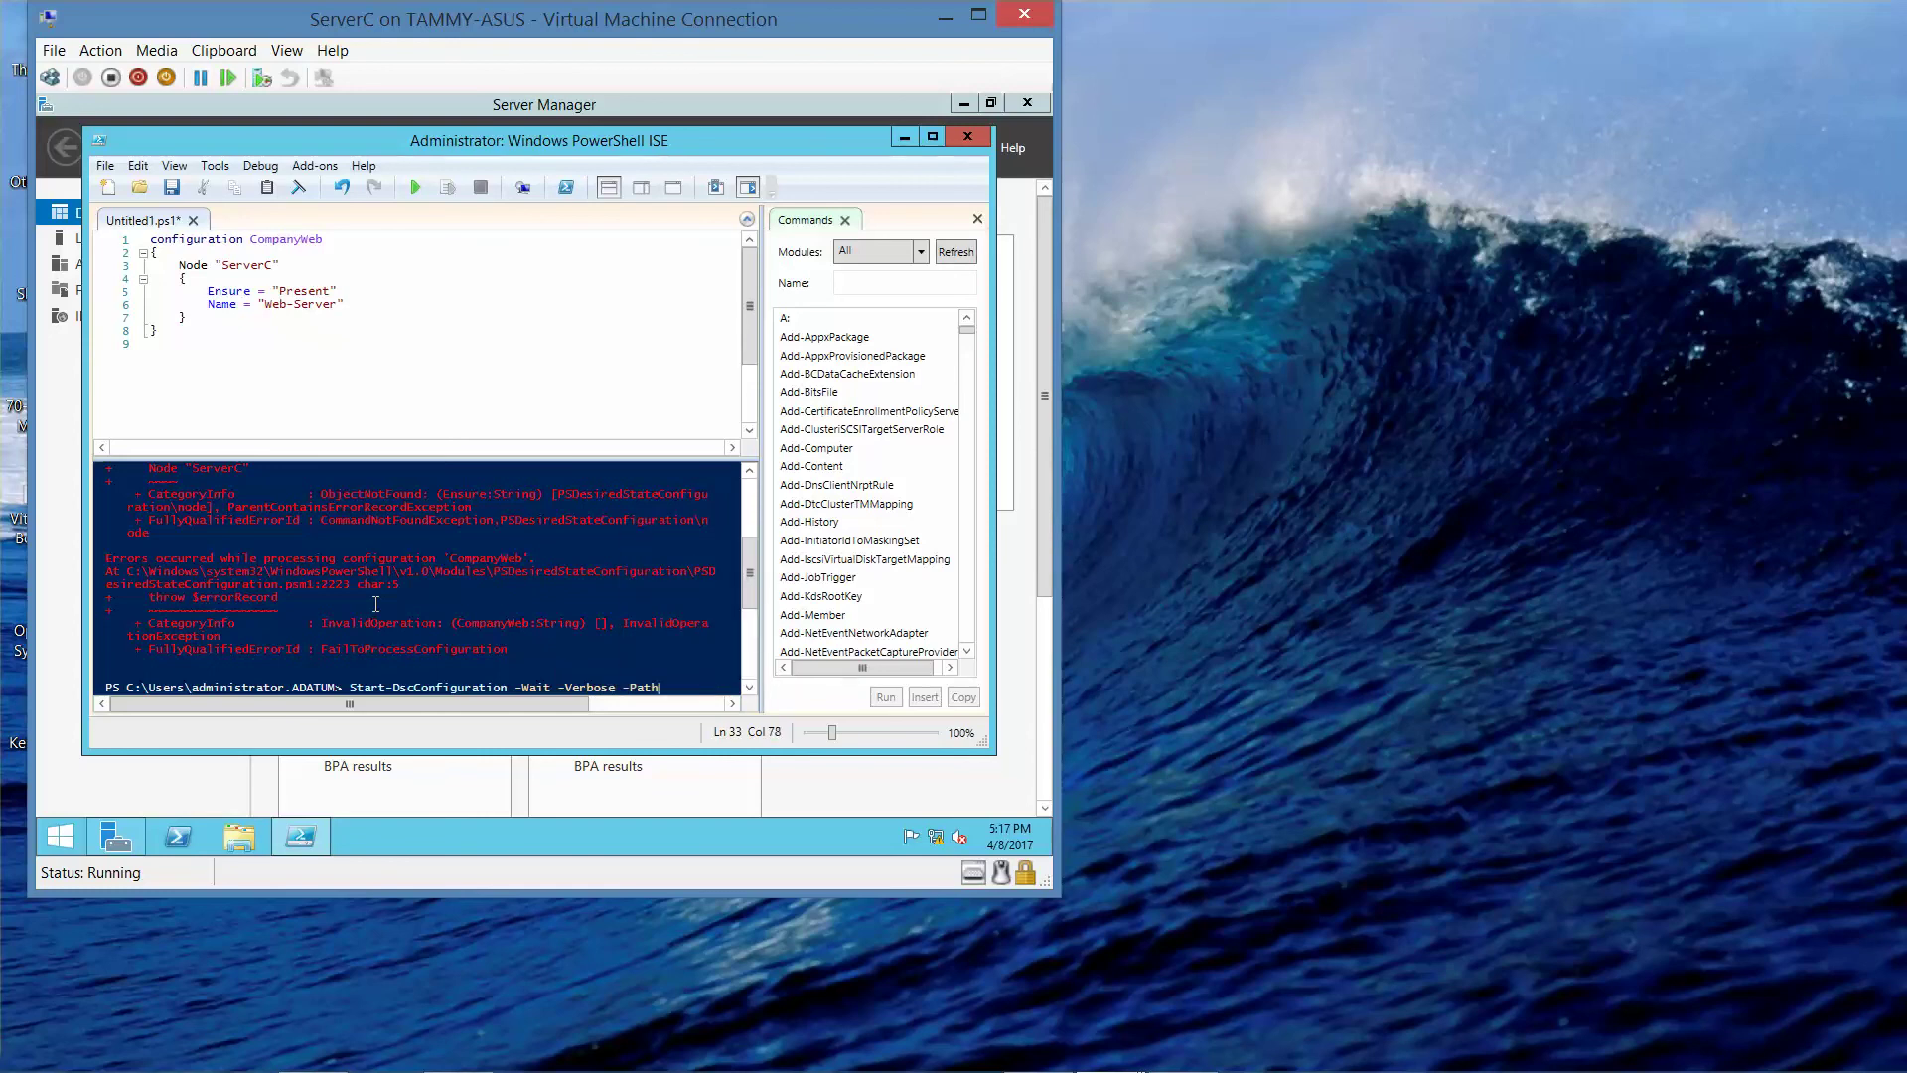
{"action": "type", "text": " .\\"}
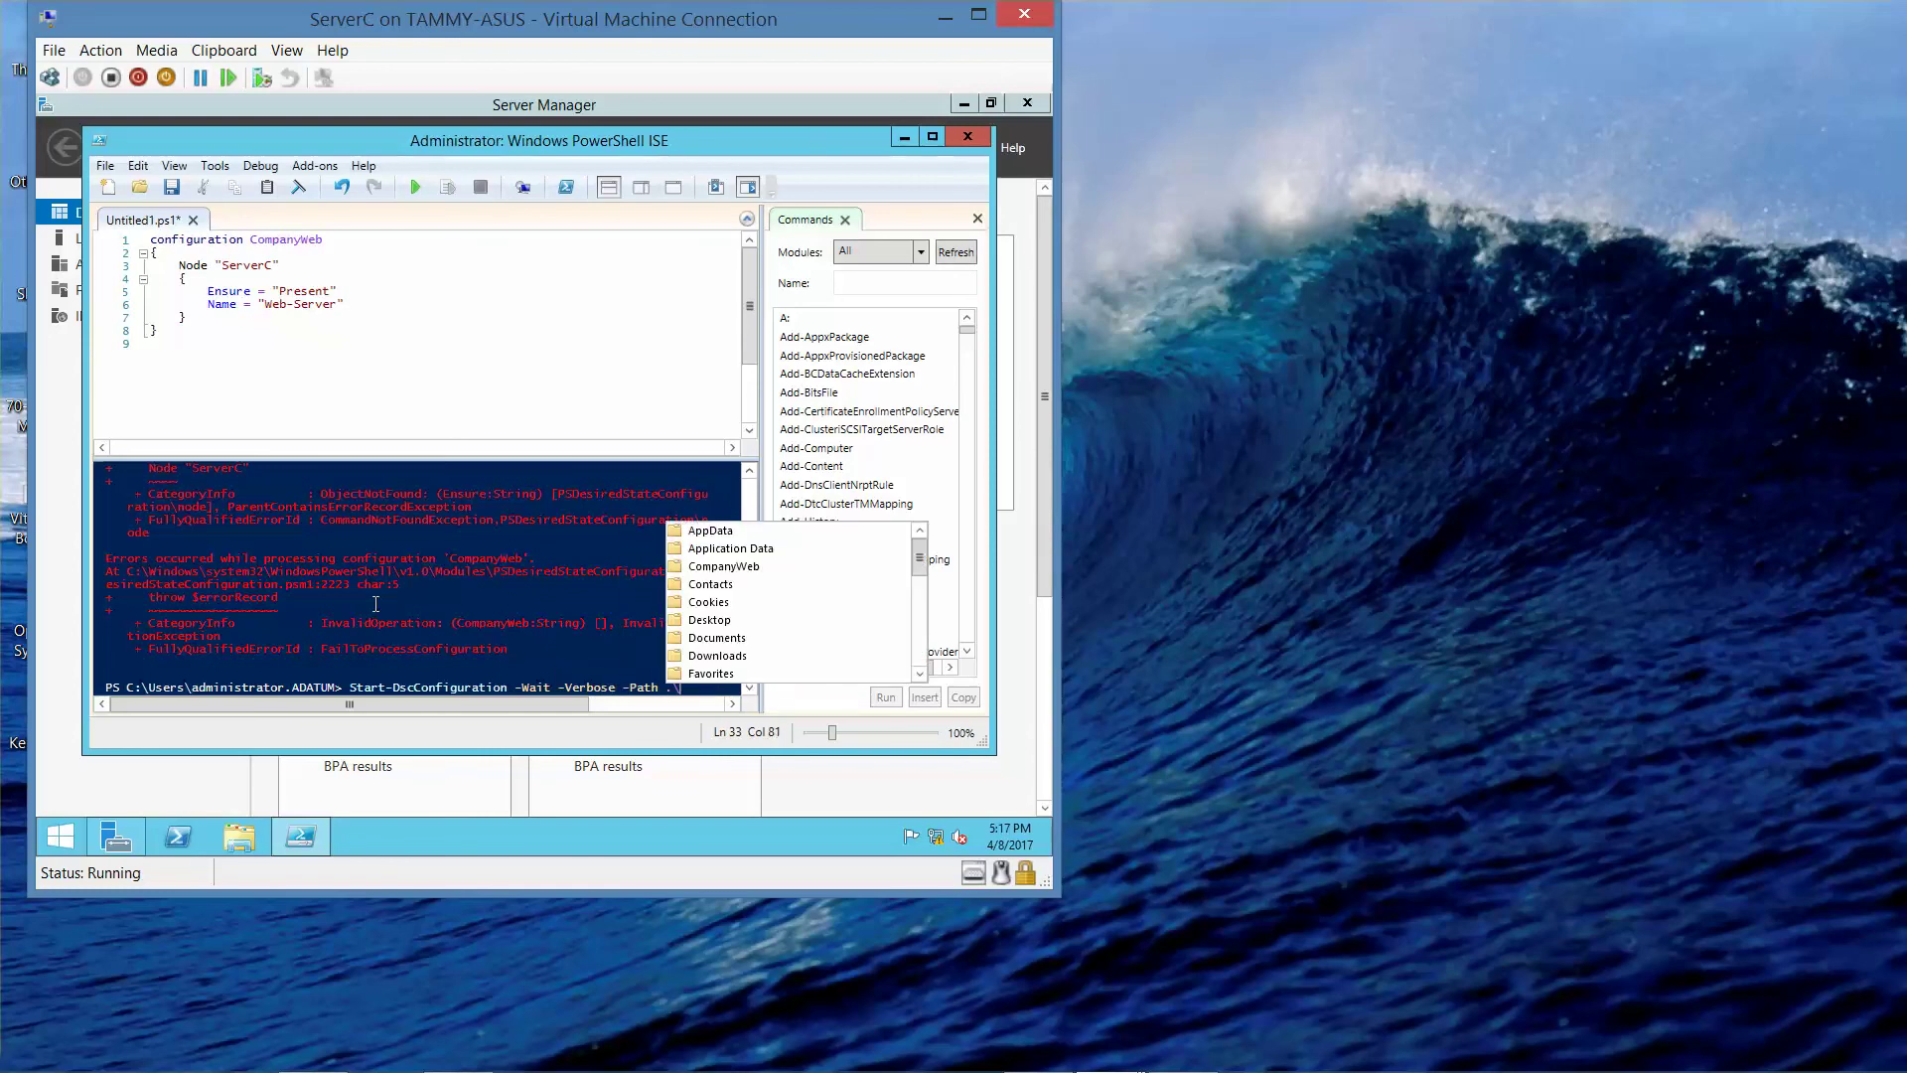
{"action": "type", "text": "Comp"}
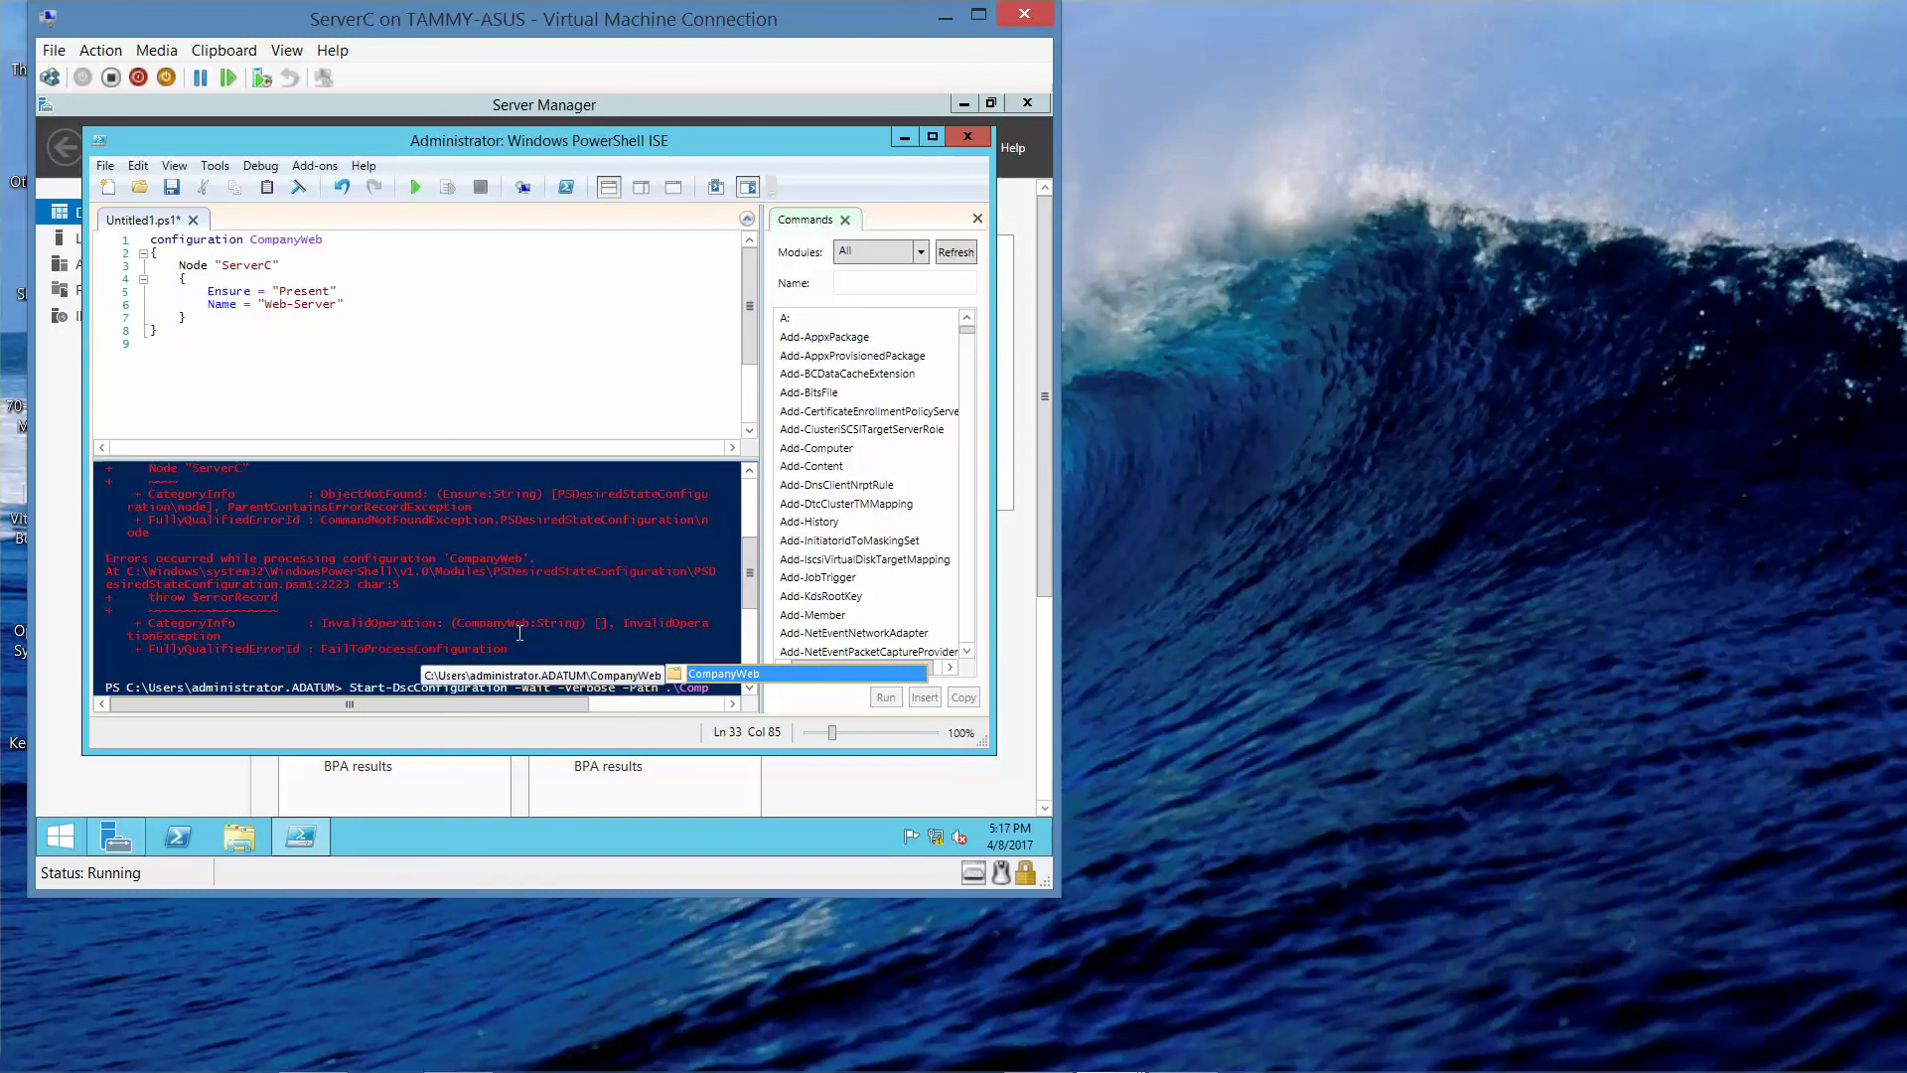
{"action": "double_click", "coordinate": [743, 674]}
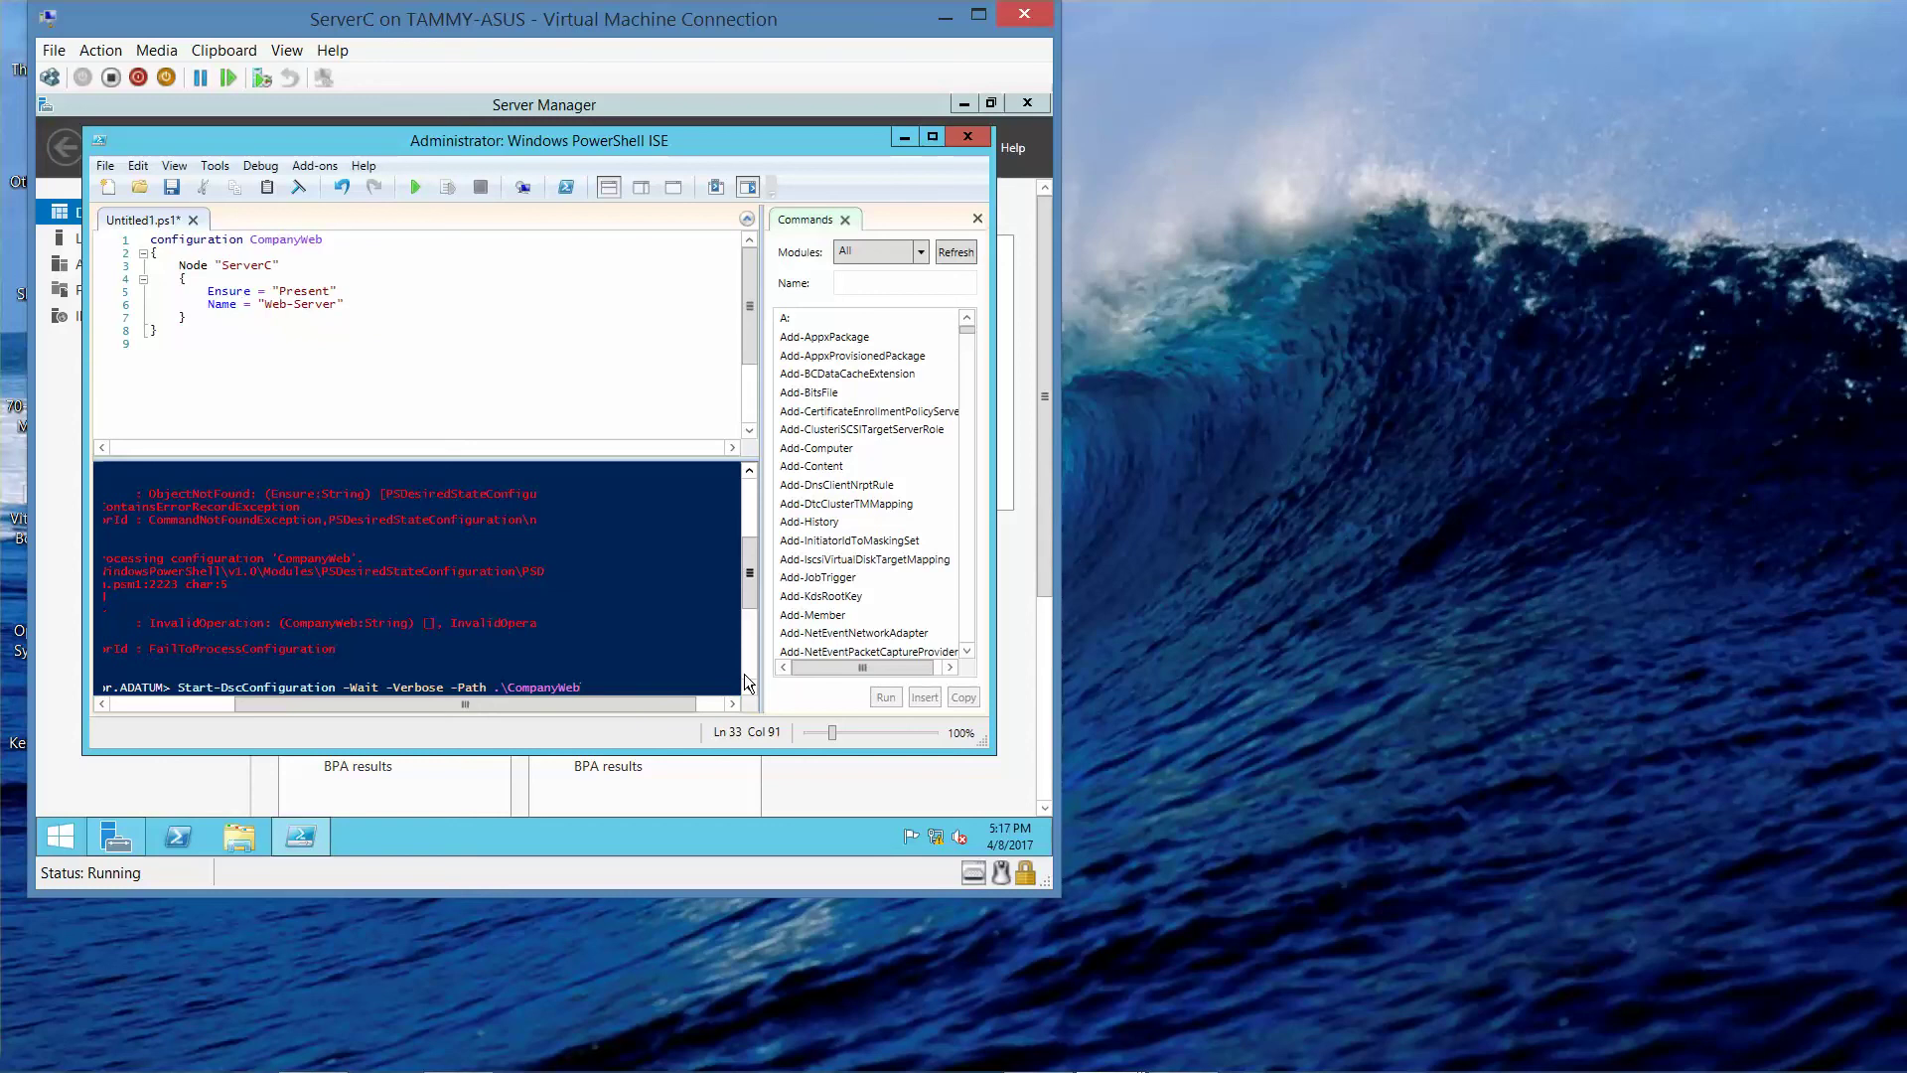
{"action": "key", "text": "Return"}
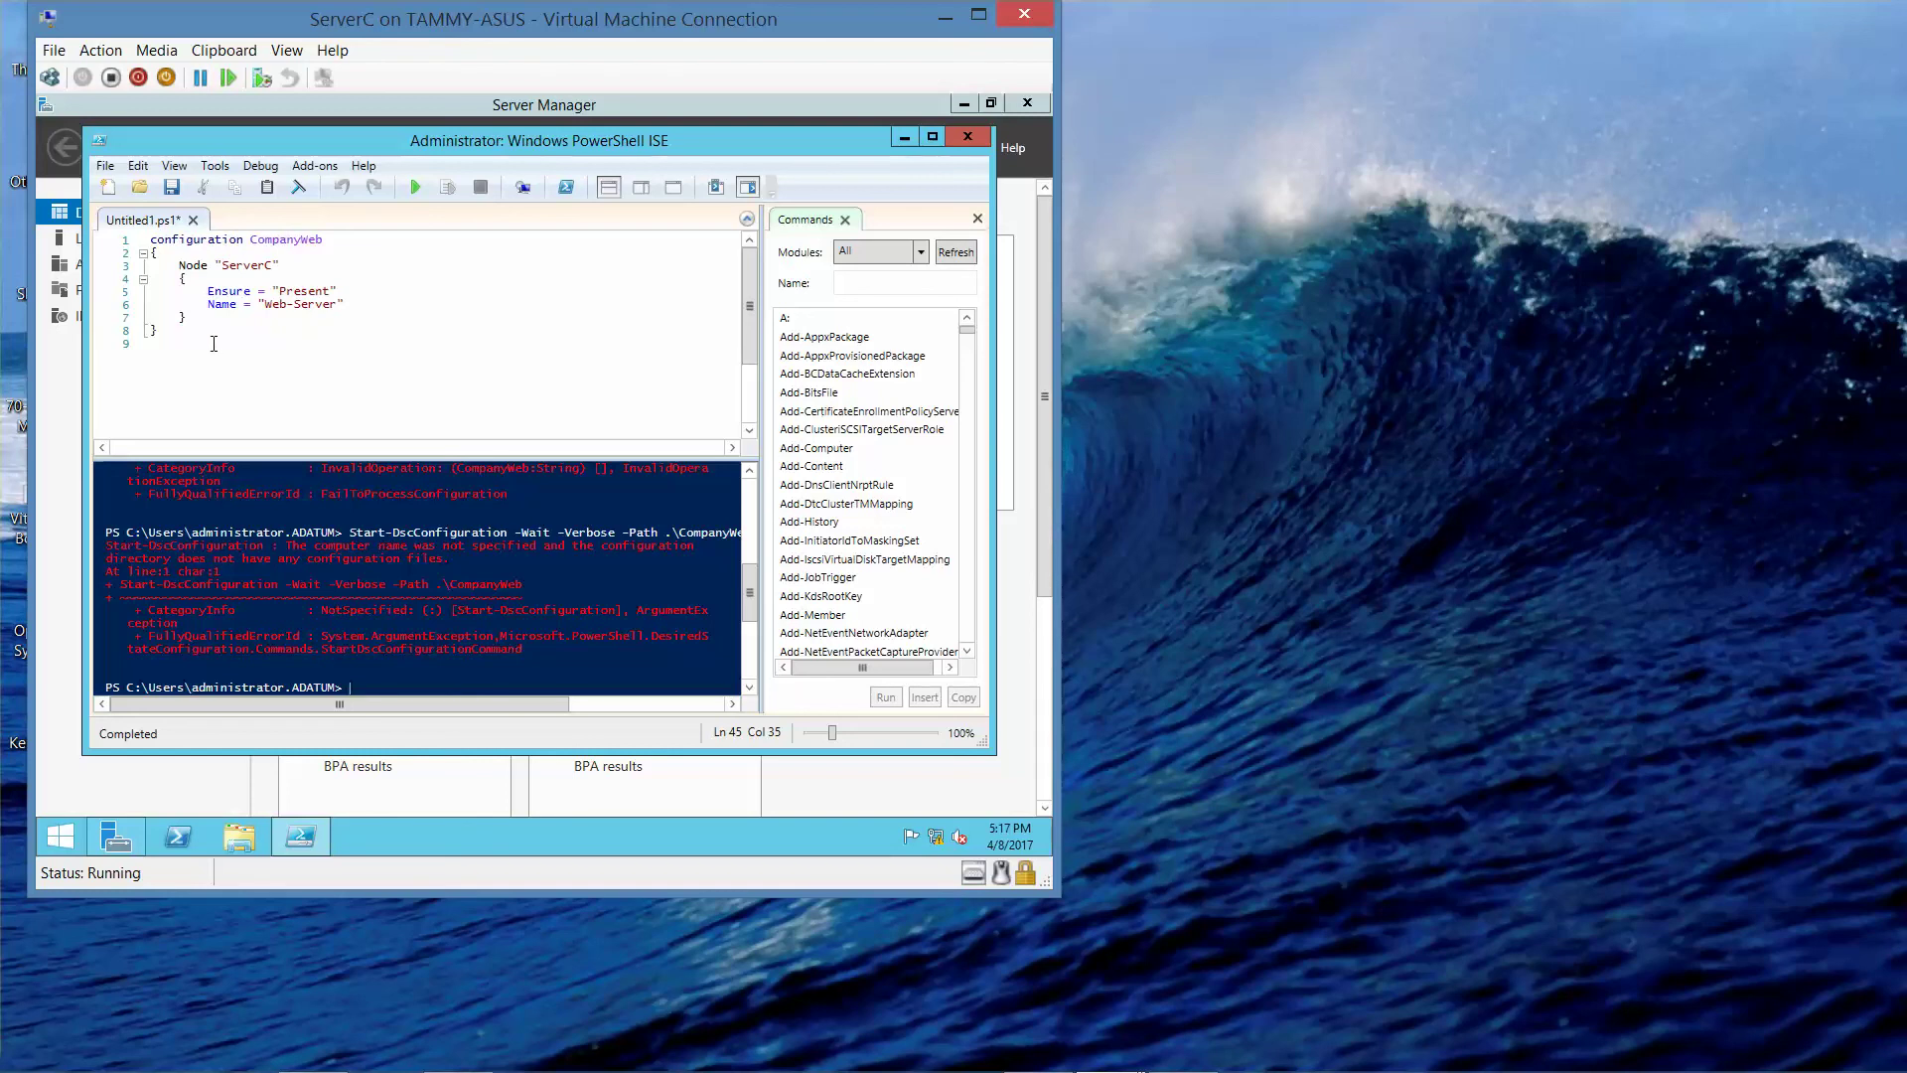
- Delete the Ensure and Name lines and capitalize 'Configuration' on line 1
{"action": "left_click_drag", "start_coordinate": [338, 305], "coordinate": [209, 294]}
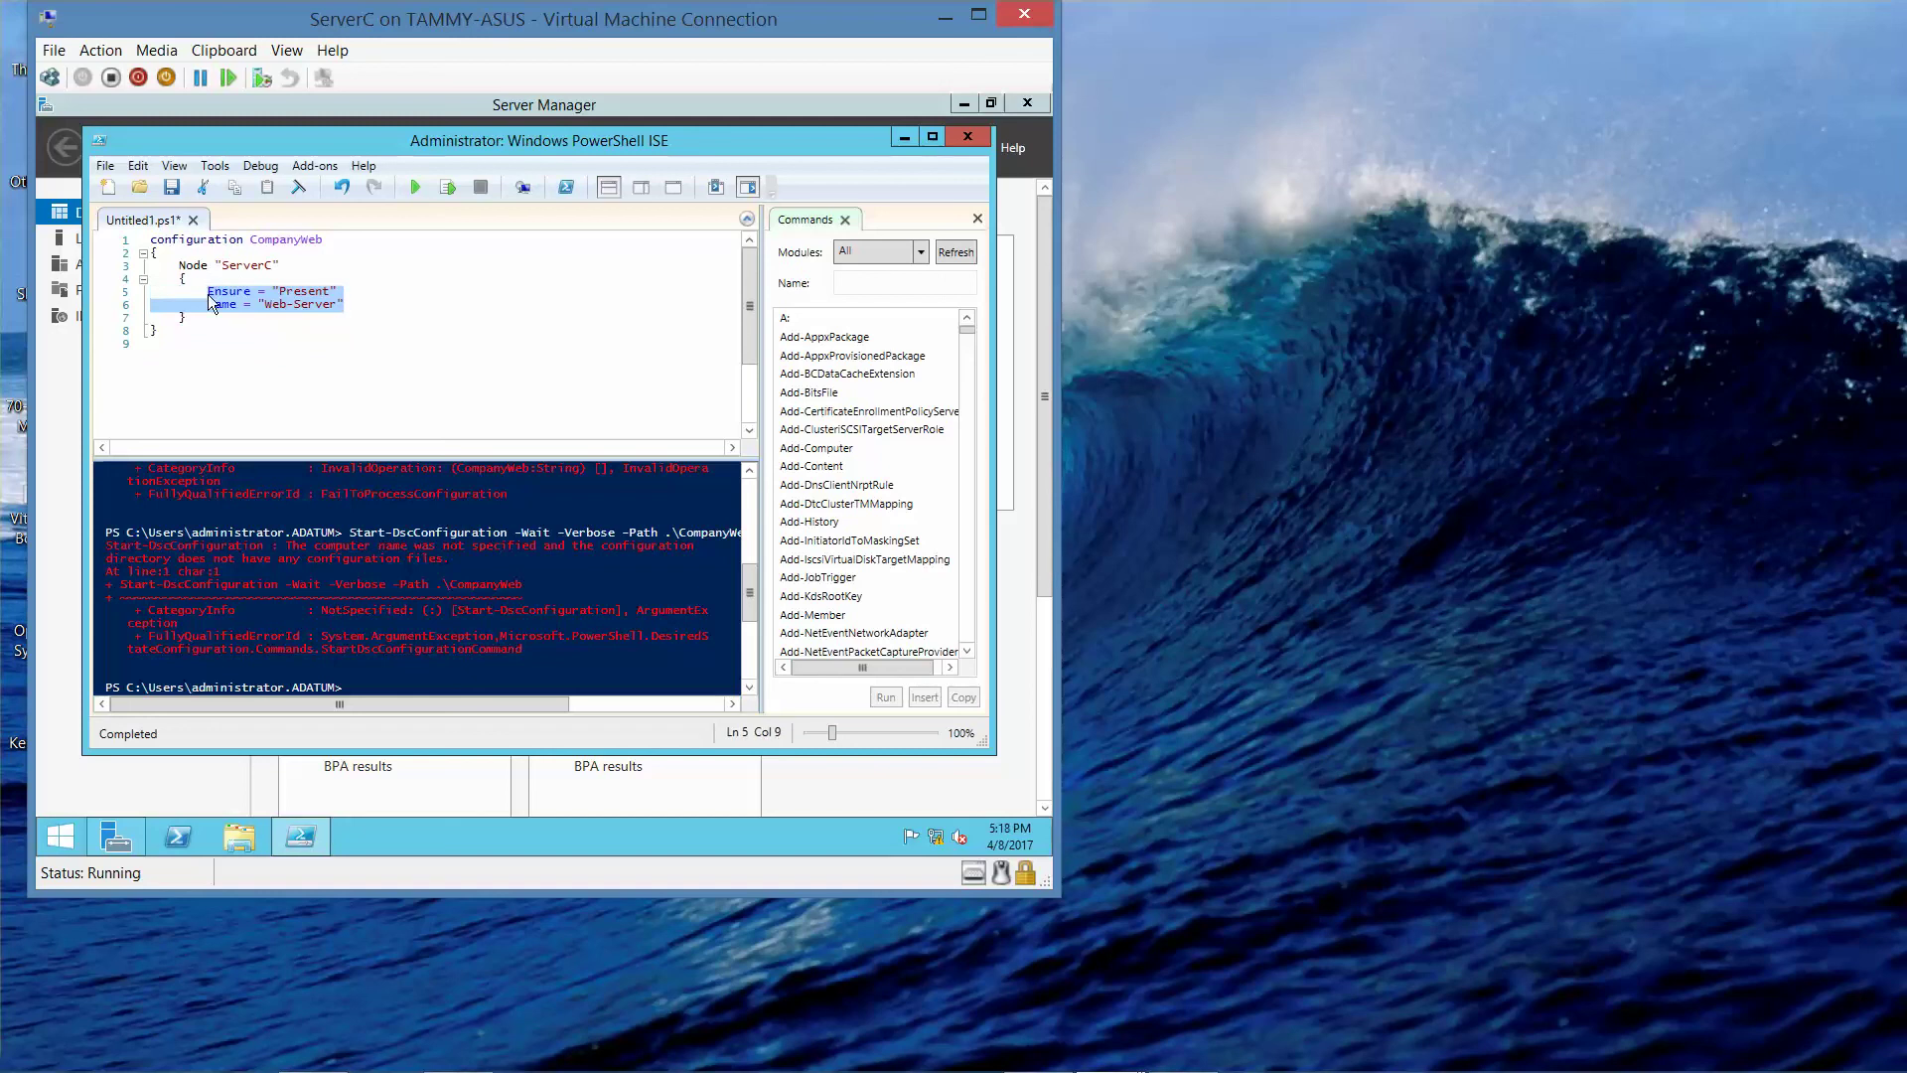
{"action": "key", "text": "Delete"}
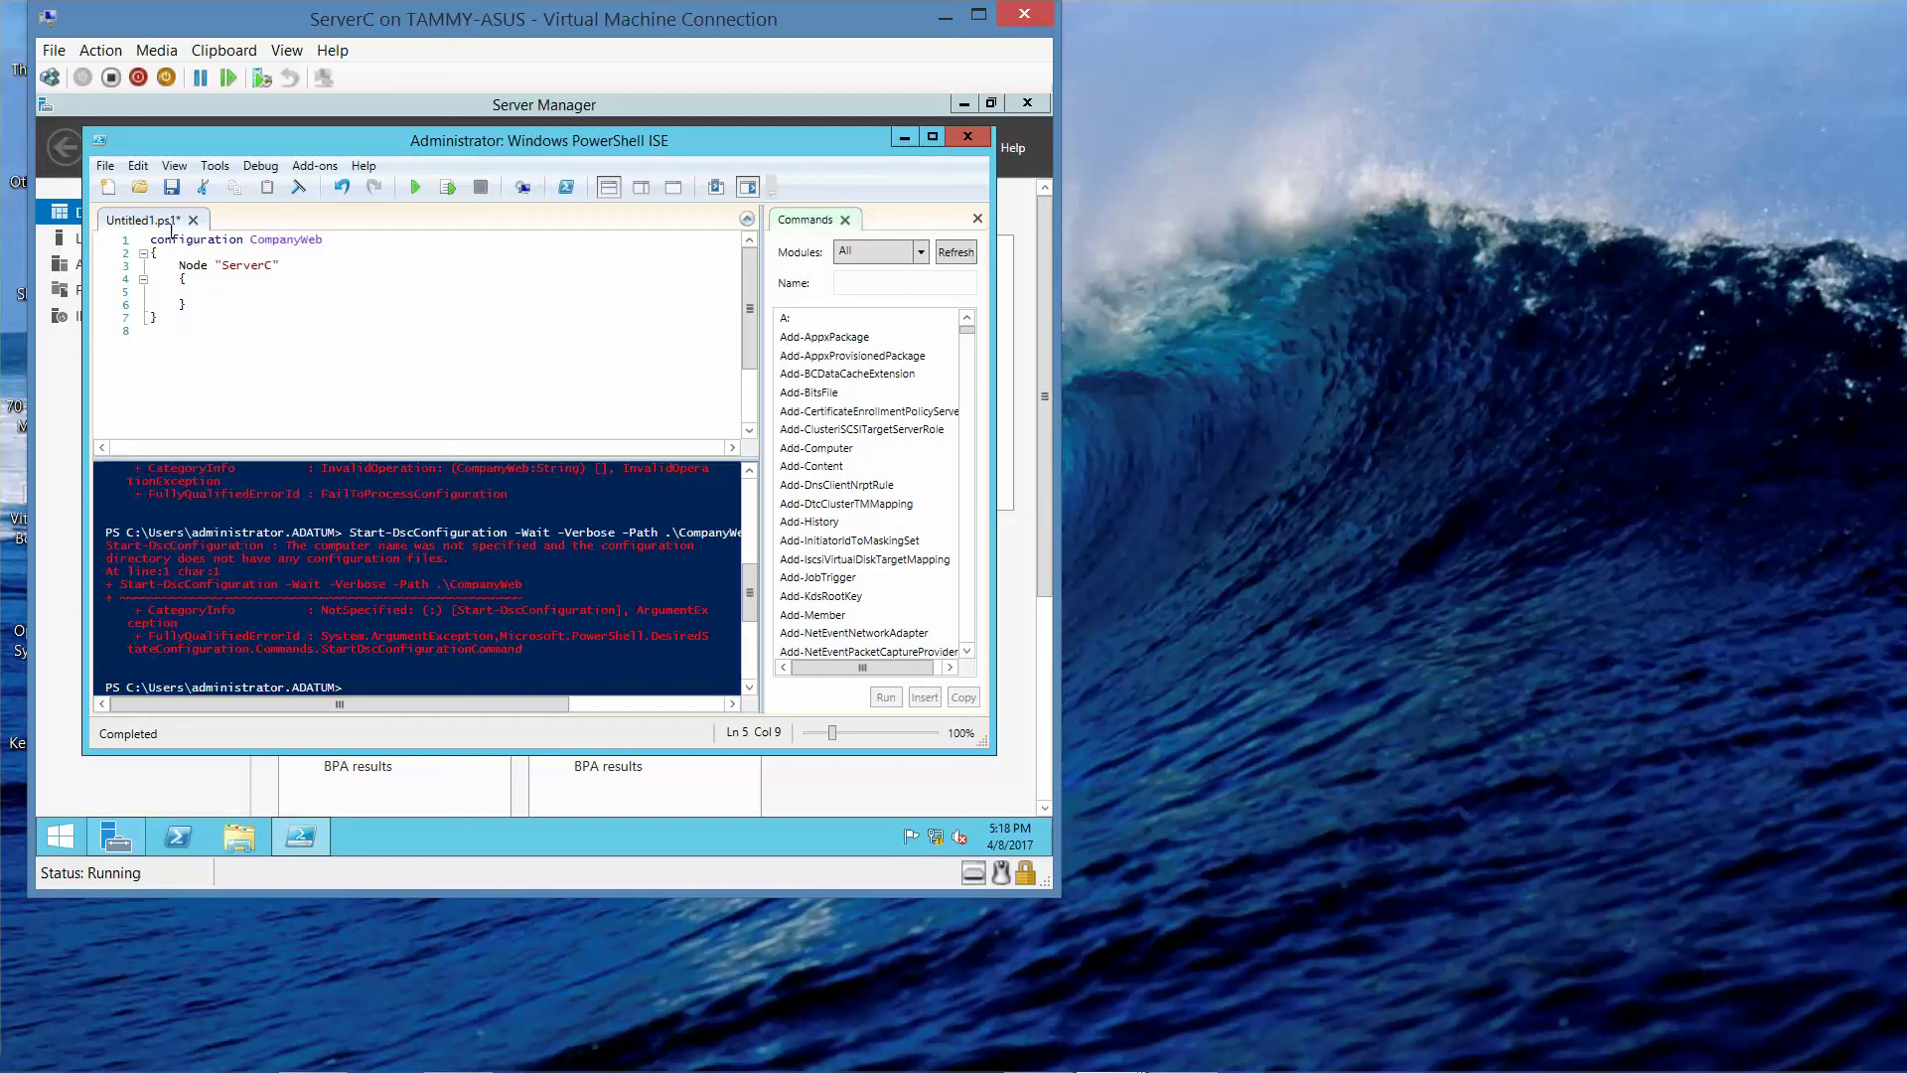
{"action": "key", "text": "BackSpace"}
{"action": "type", "text": "C"}
- Begin a WomdpwsFeature resource line inside the Node "ServerC" block
{"action": "key", "text": "Down"}
{"action": "key", "text": "Down"}
{"action": "type", "text": "WomdpwsFeatire"}
{"action": "key", "text": "BackSpace"}
{"action": "key", "text": "BackSpace"}
{"action": "key", "text": "BackSpace"}
{"action": "key", "text": "BackSpace"}
{"action": "key", "text": "BackSpace"}
{"action": "type", "text": "ture \""}
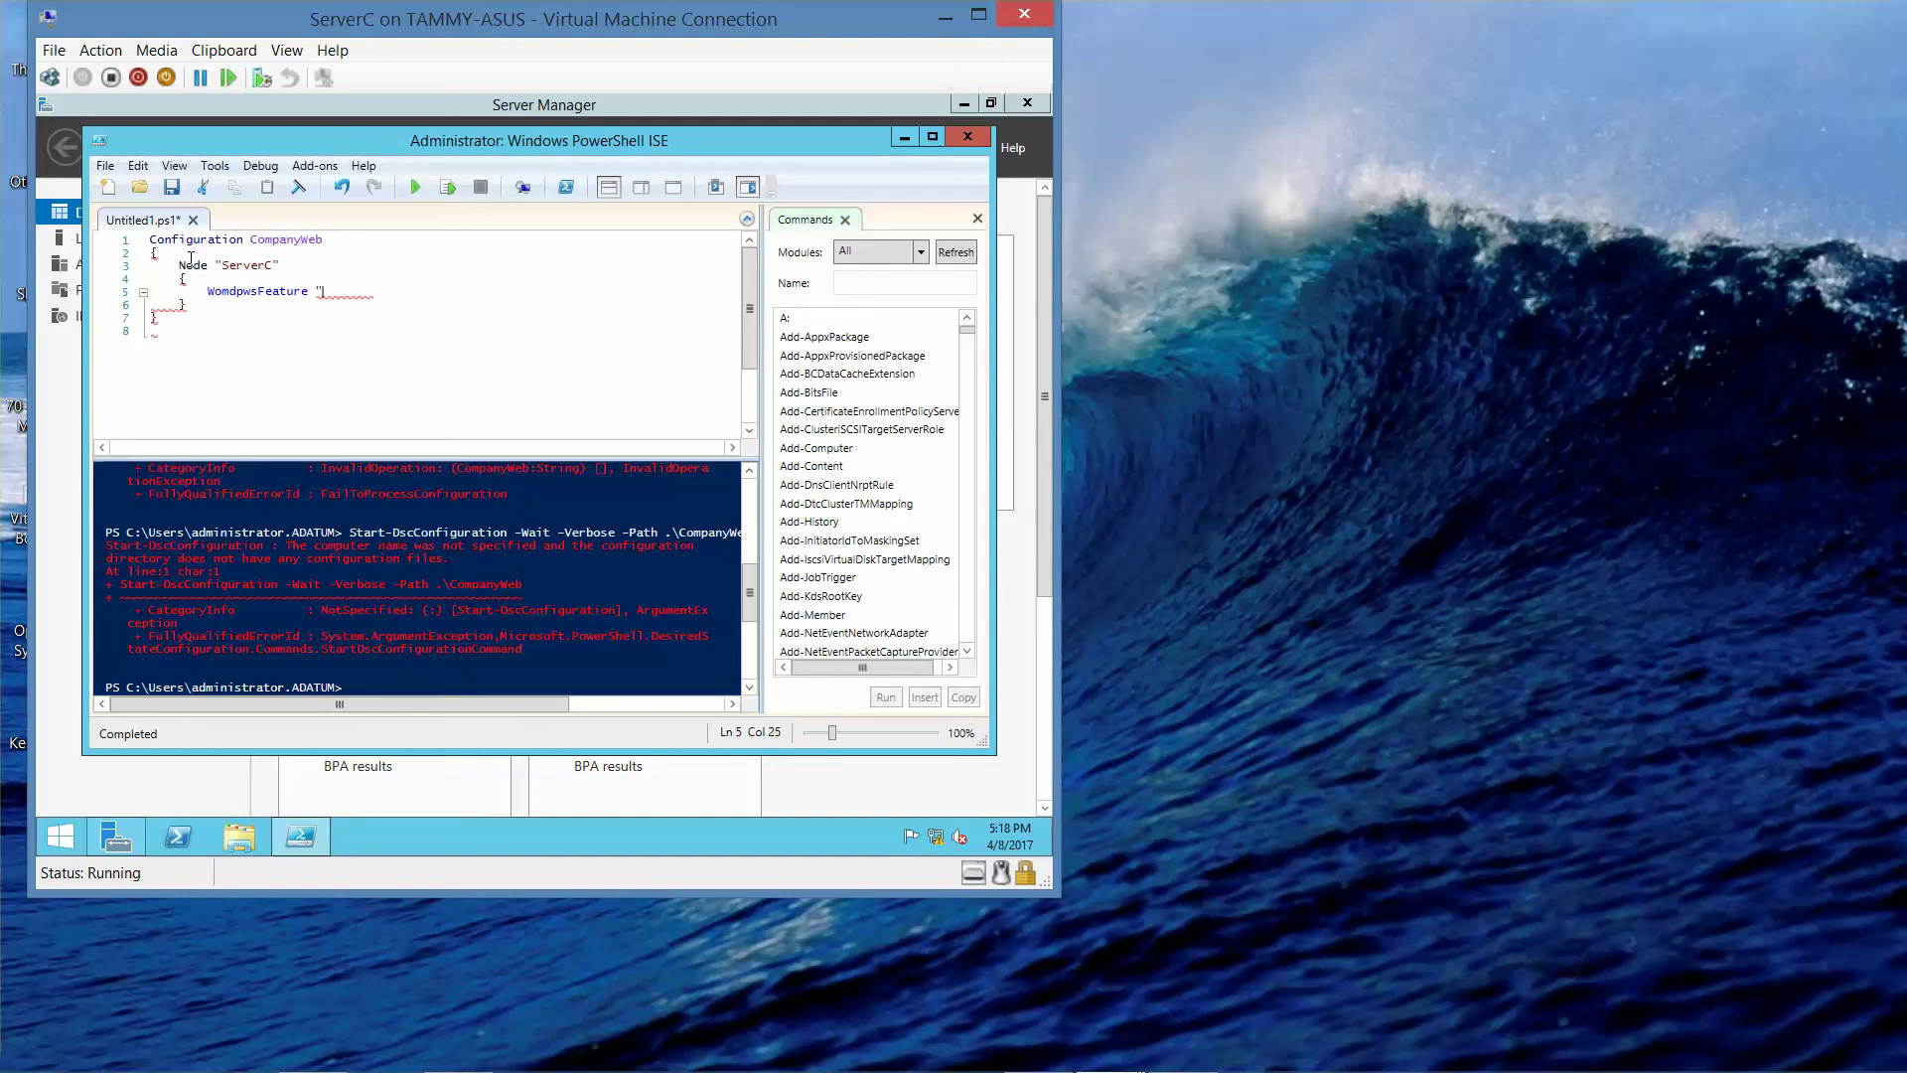
{"action": "key", "text": "BackSpace"}
- Name the feature block InstallIIS and open its braces with Ensure = "Present"
{"action": "type", "text": "InstallIIS"}
{"action": "key", "text": "Return"}
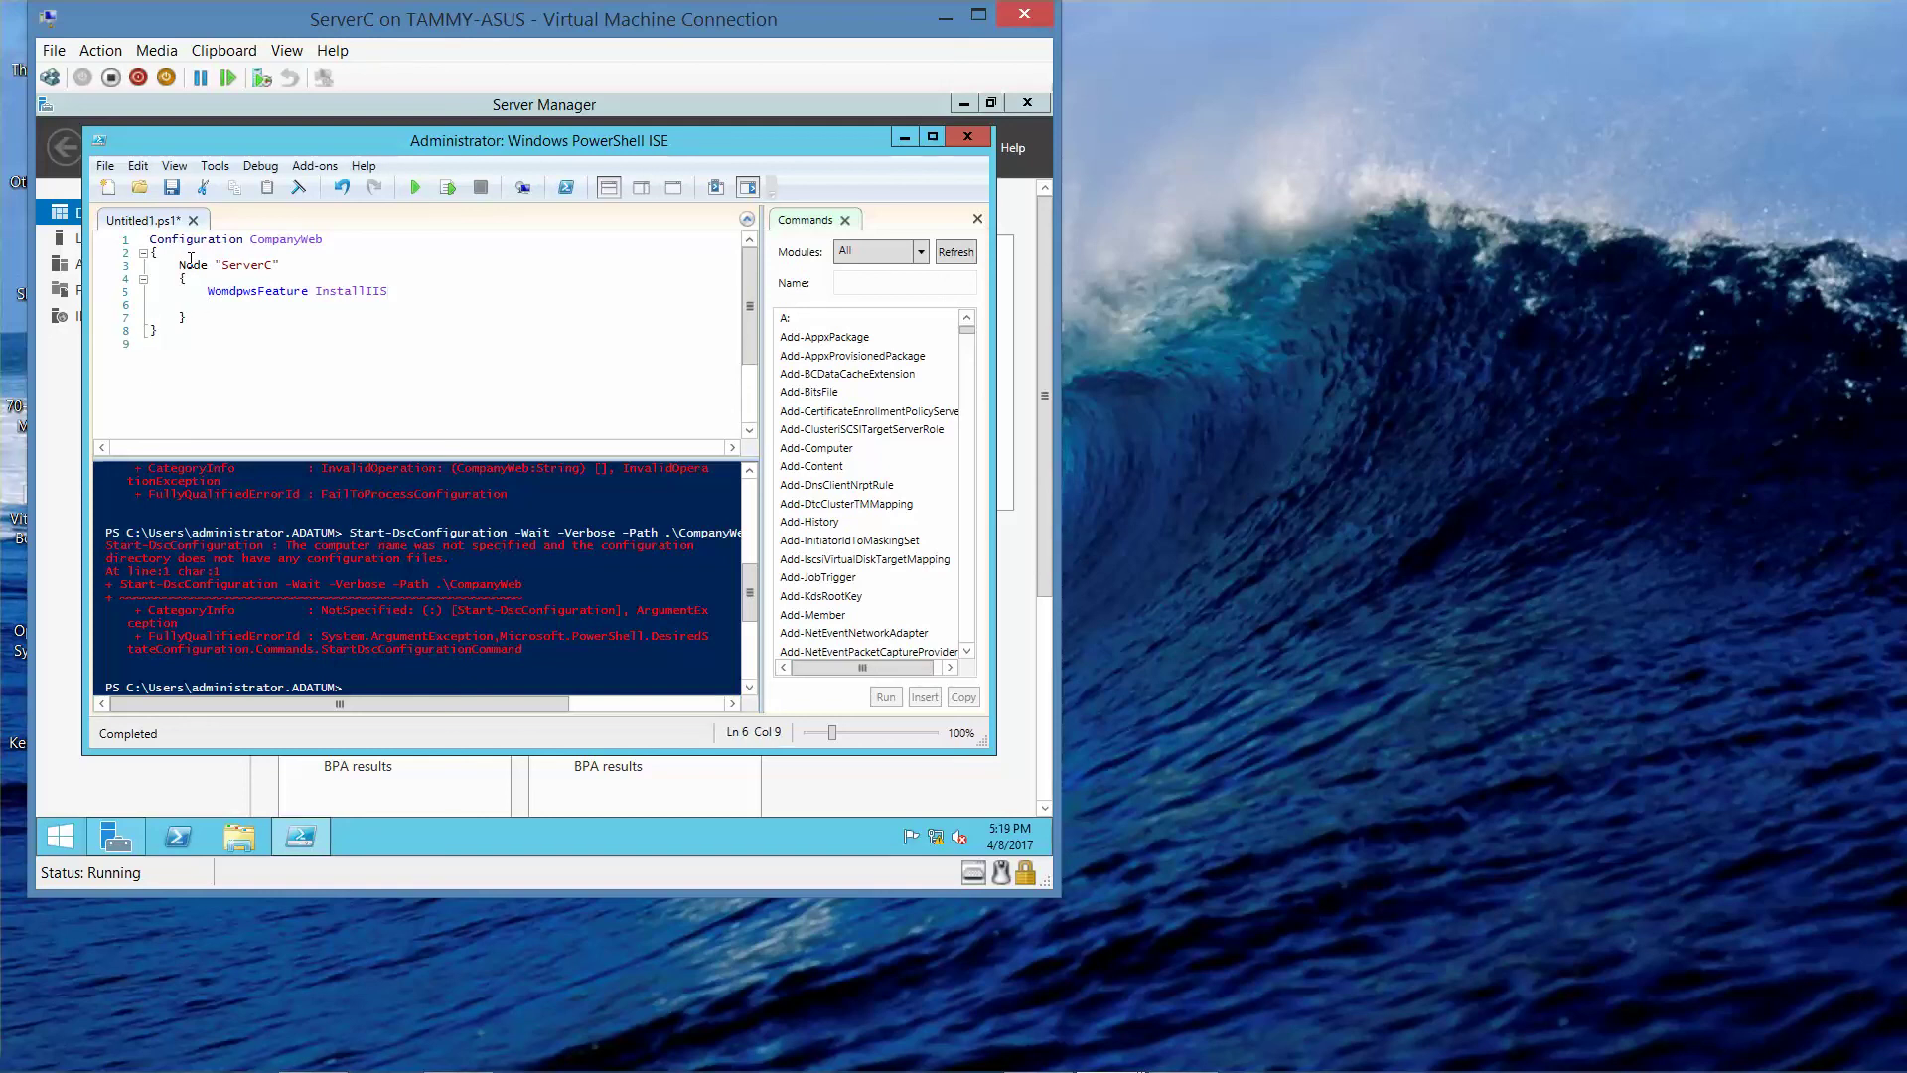
{"action": "type", "text": "{"}
{"action": "key", "text": "Return"}
{"action": "key", "text": "Tab"}
{"action": "type", "text": "Ensure "}
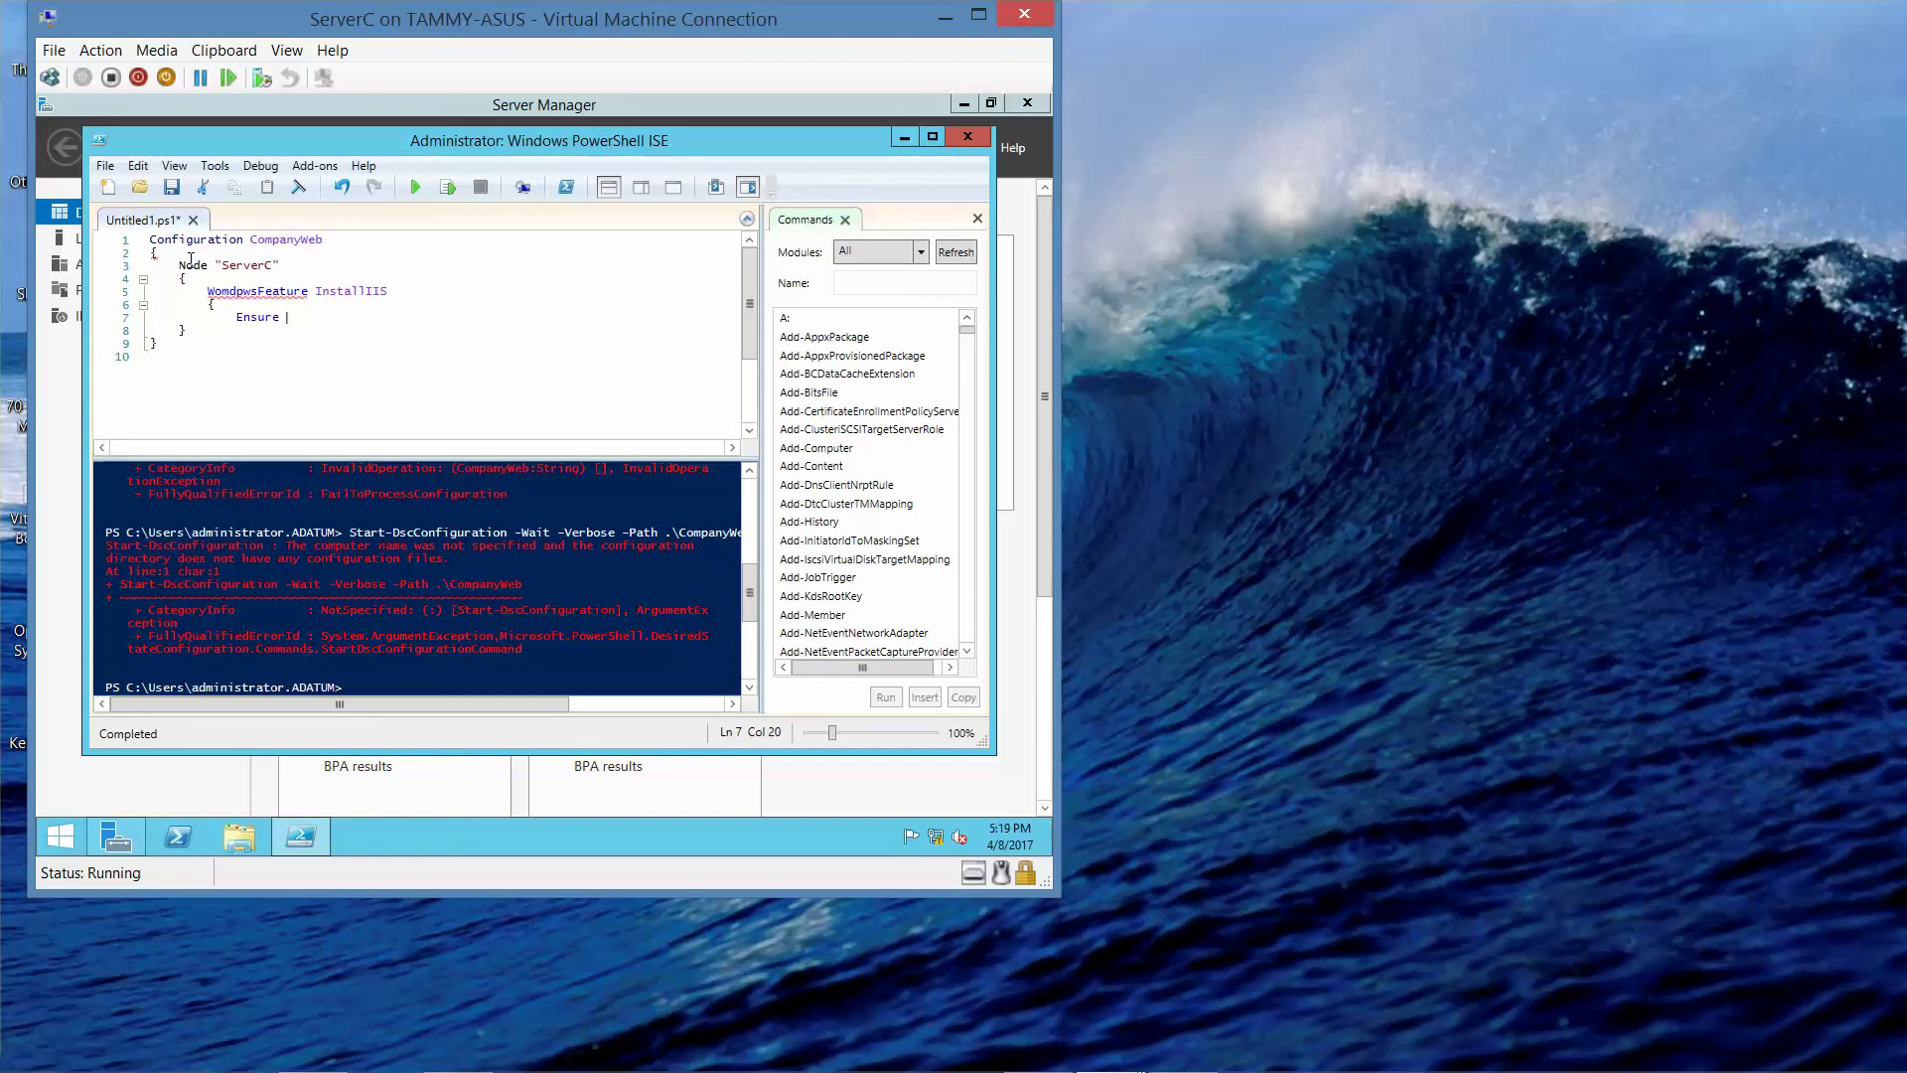
{"action": "type", "text": "= \"Present"}
{"action": "type", "text": "\""}
- Add Name = "Web-Server" and close the InstallIIS block with its own brace
{"action": "key", "text": "Return"}
{"action": "type", "text": "Name = \"Web"}
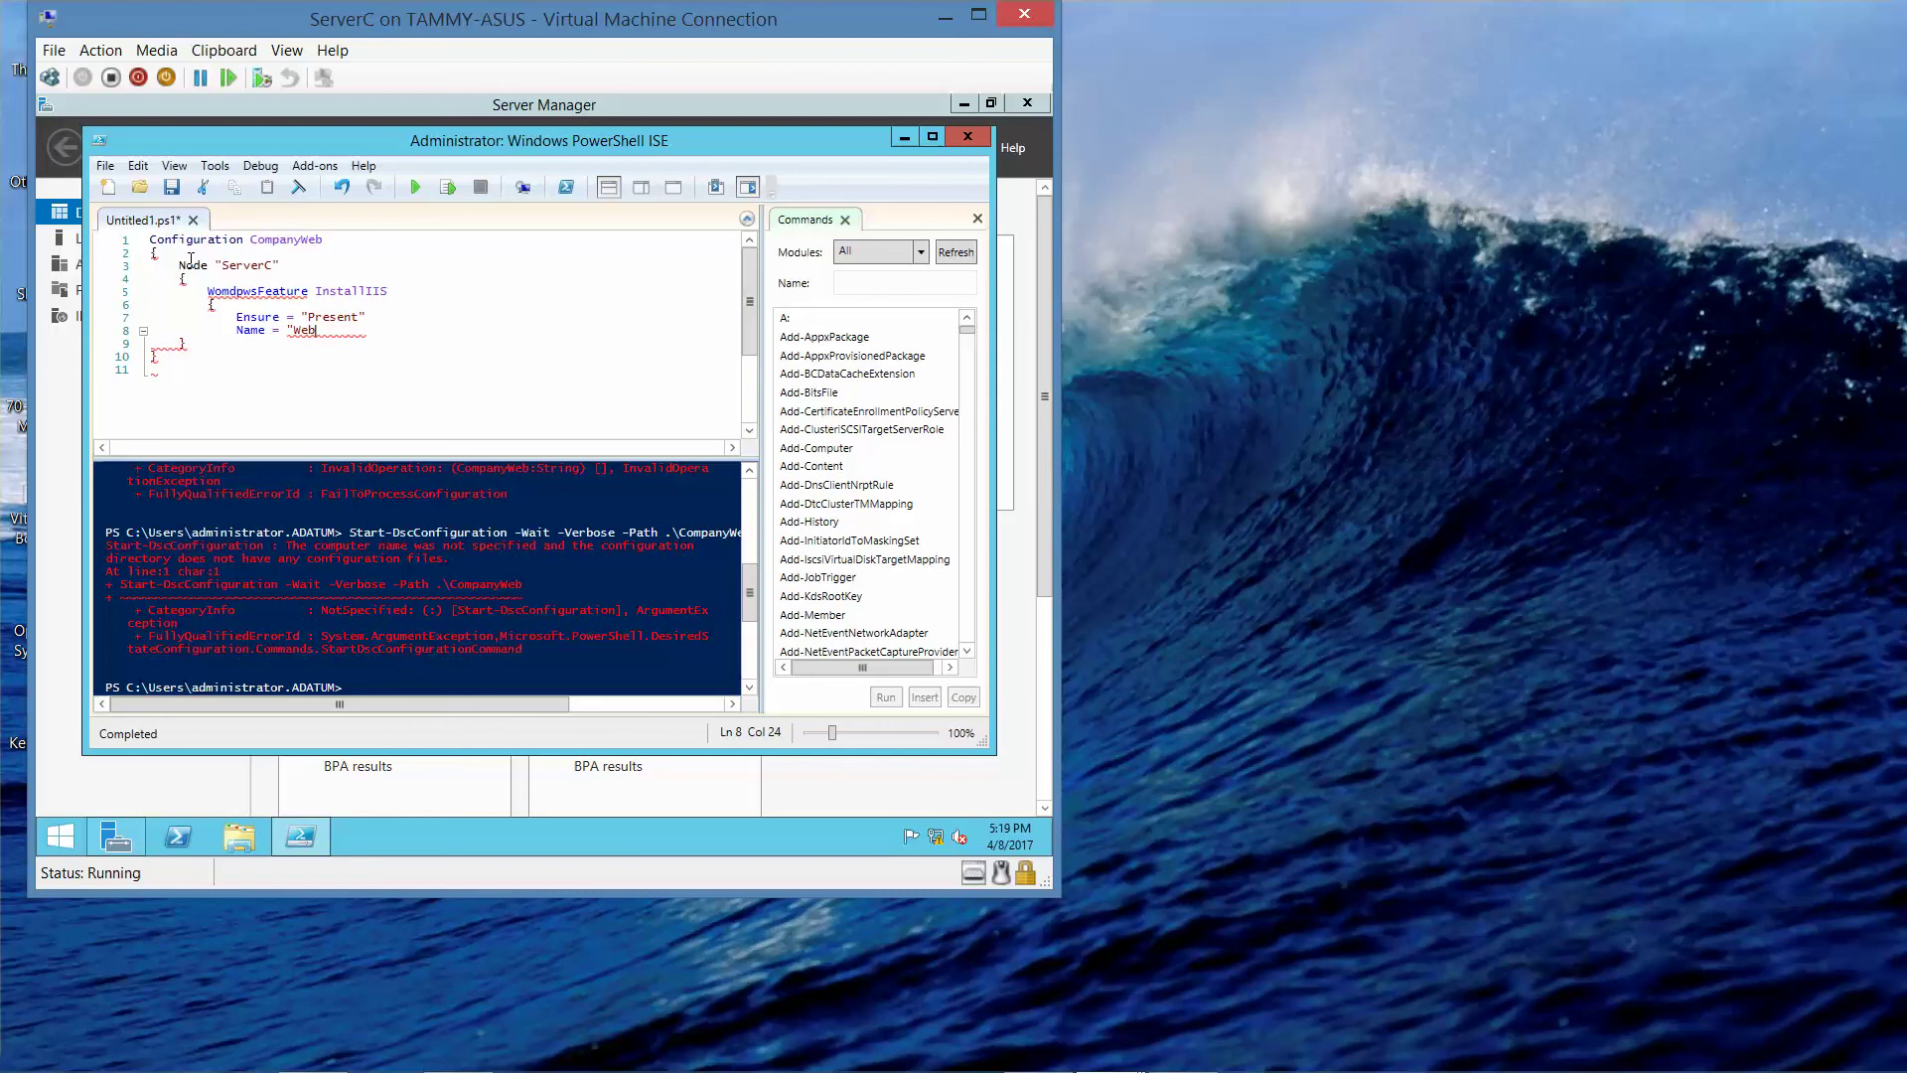
{"action": "type", "text": "-Server\""}
{"action": "key", "text": "Down"}
{"action": "key", "text": "Left"}
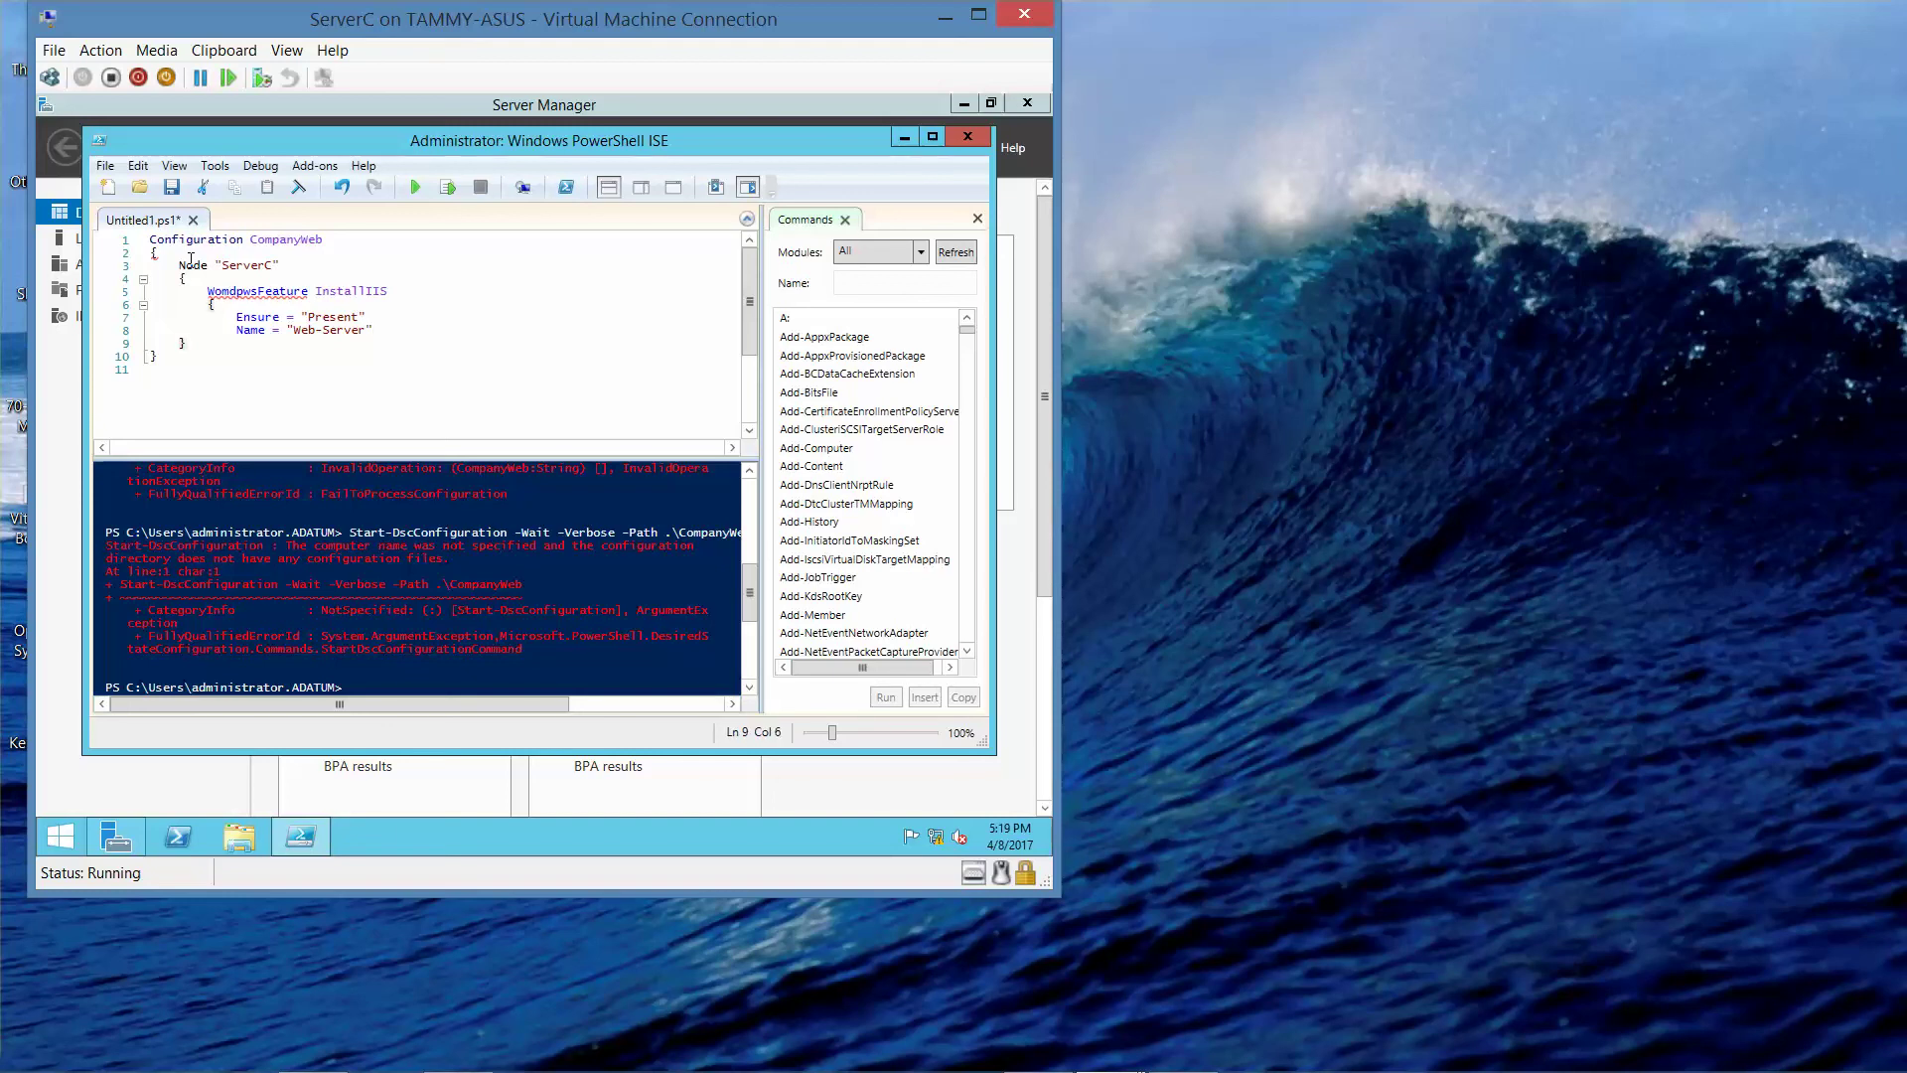
{"action": "key", "text": "Up"}
{"action": "key", "text": "End"}
{"action": "key", "text": "Return"}
{"action": "type", "text": "}"}
{"action": "key", "text": "Down"}
{"action": "key", "text": "Down"}
- Run the whole script, which fails with an undefined DSC resource 'WomdpwsFeature' error
{"action": "left_click", "coordinate": [105, 165]}
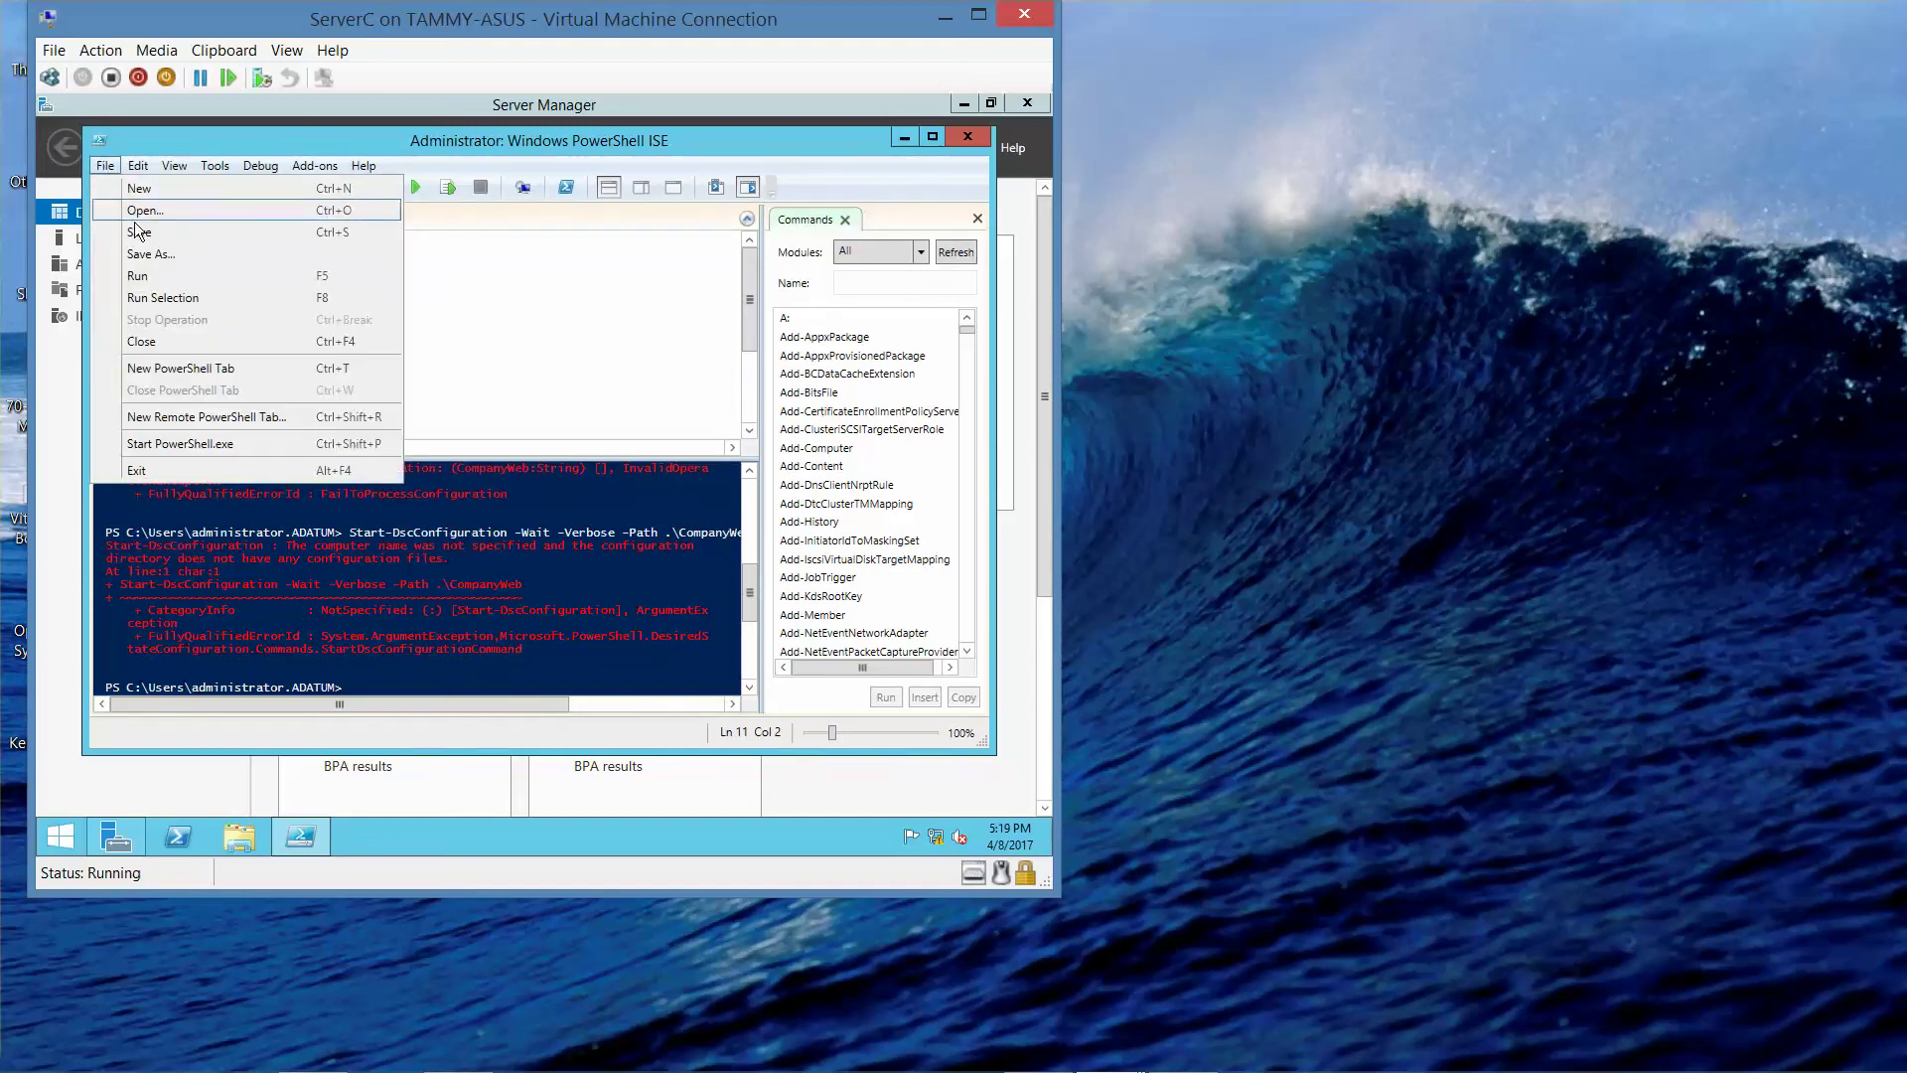
{"action": "left_click", "coordinate": [149, 274]}
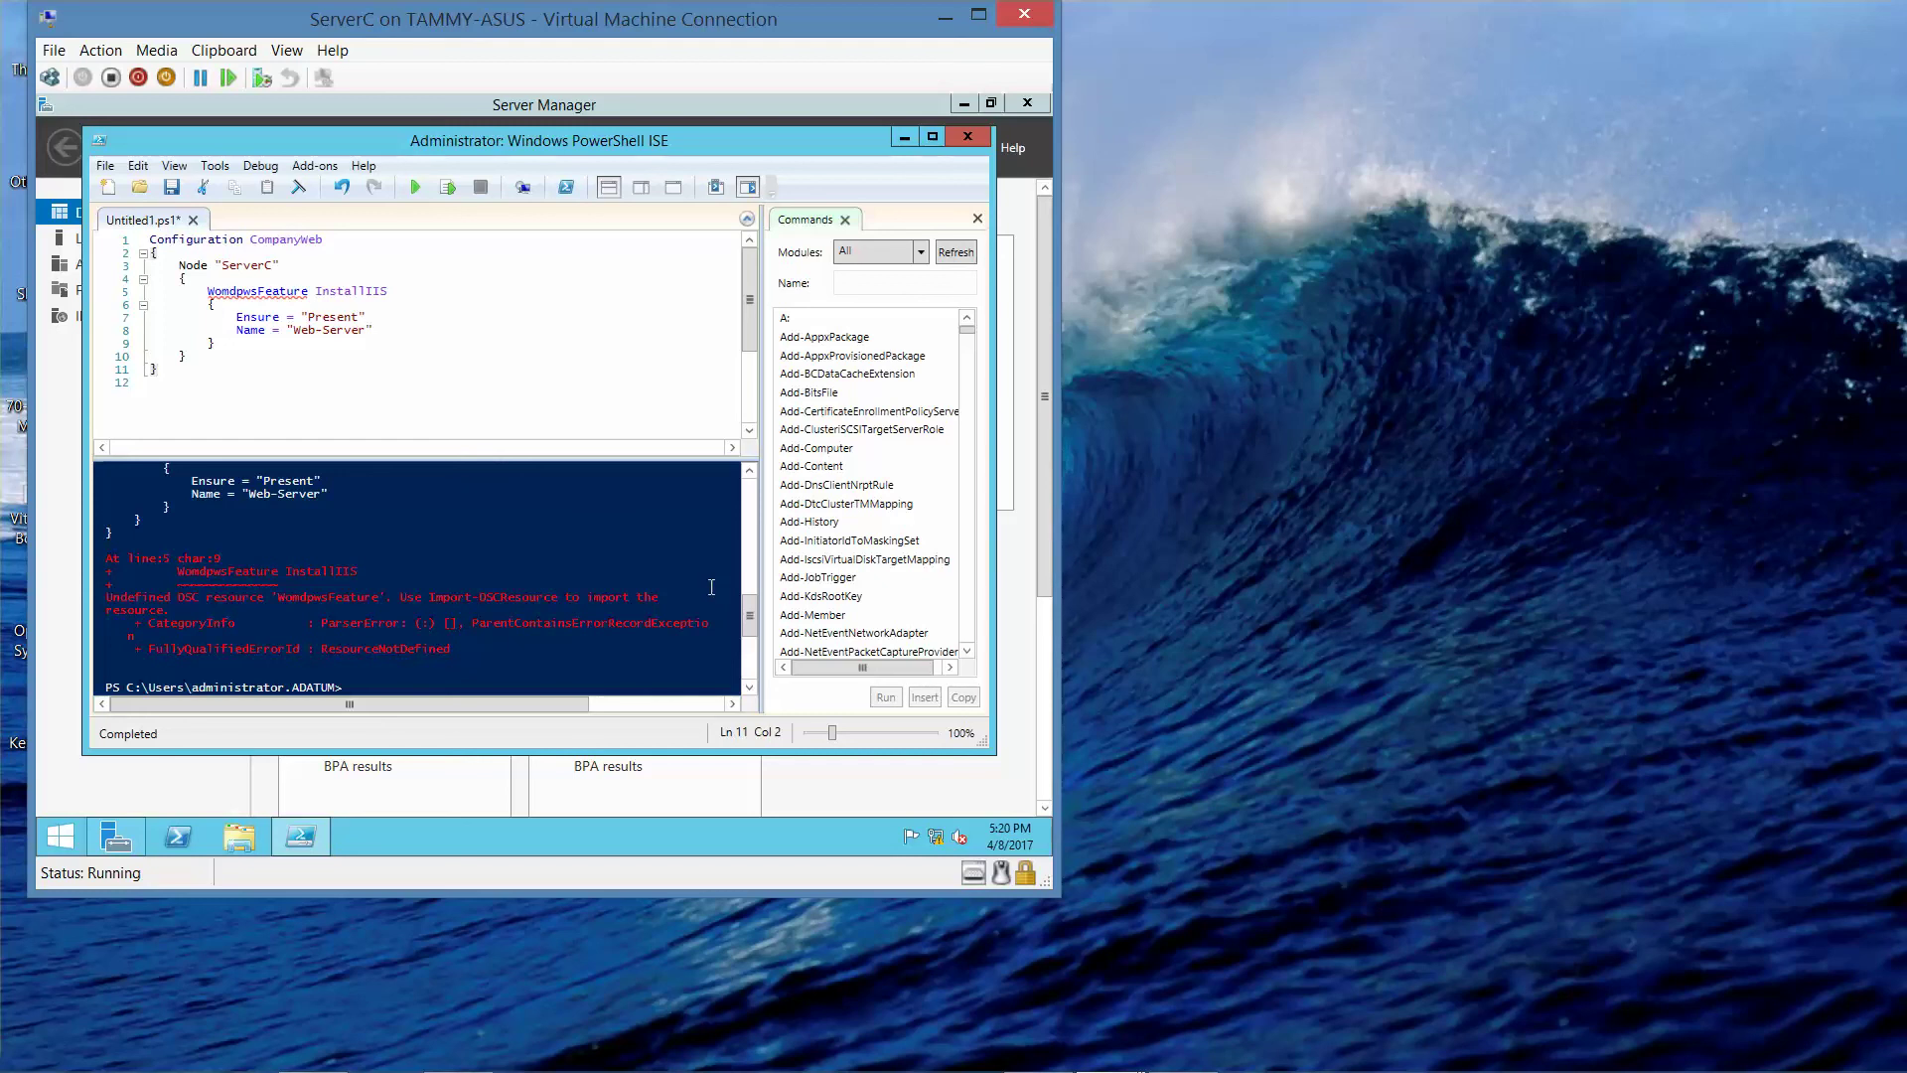
{"action": "key", "text": "shift+Up"}
{"action": "key", "text": "shift+Up"}
{"action": "key", "text": "shift+Up"}
{"action": "key", "text": "shift+Up"}
{"action": "key", "text": "shift+Up"}
{"action": "key", "text": "shift+Up"}
{"action": "key", "text": "shift+Up"}
{"action": "key", "text": "shift+Up"}
{"action": "key", "text": "shift+Up"}
{"action": "key", "text": "shift+Up"}
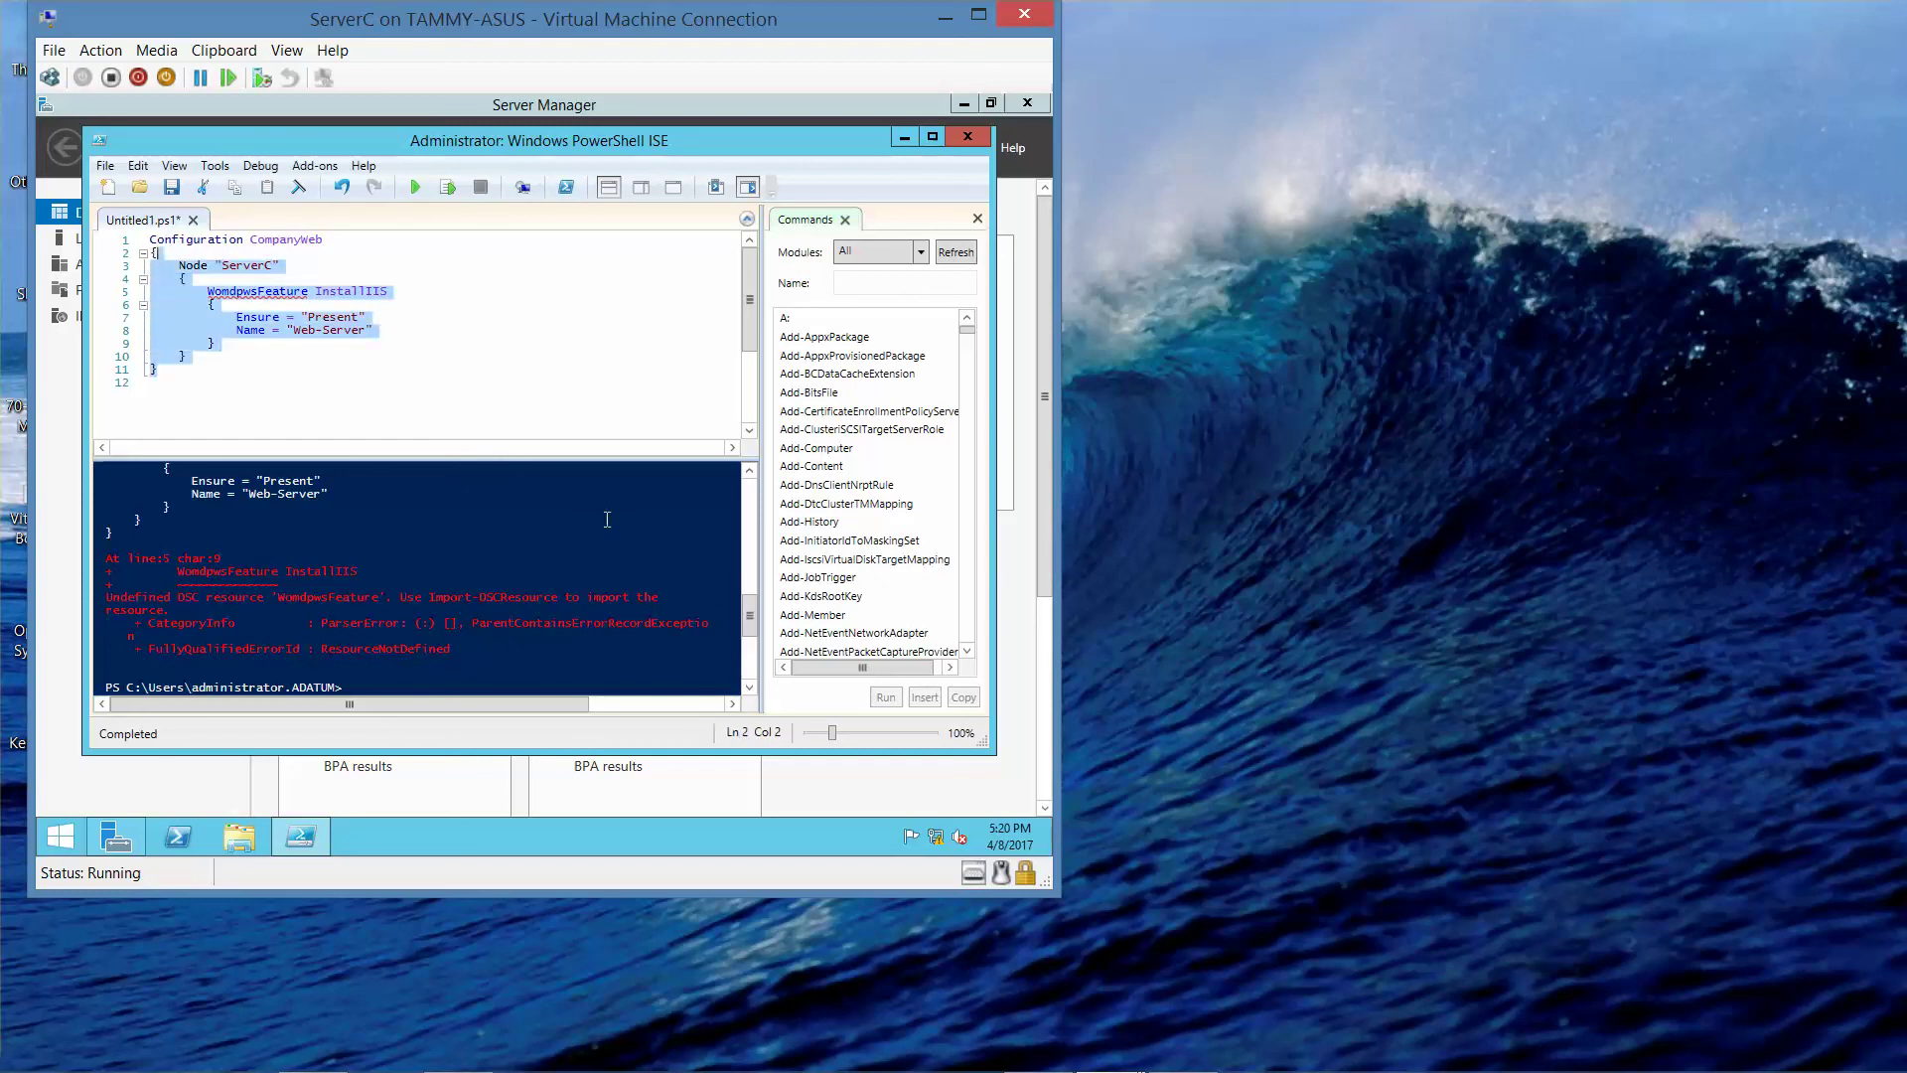
- Delete the old code and retype Configuration CompanyWeb, an opening brace and Node "ServerC"
{"action": "key", "text": "BackSpace"}
{"action": "key", "text": "BackSpace"}
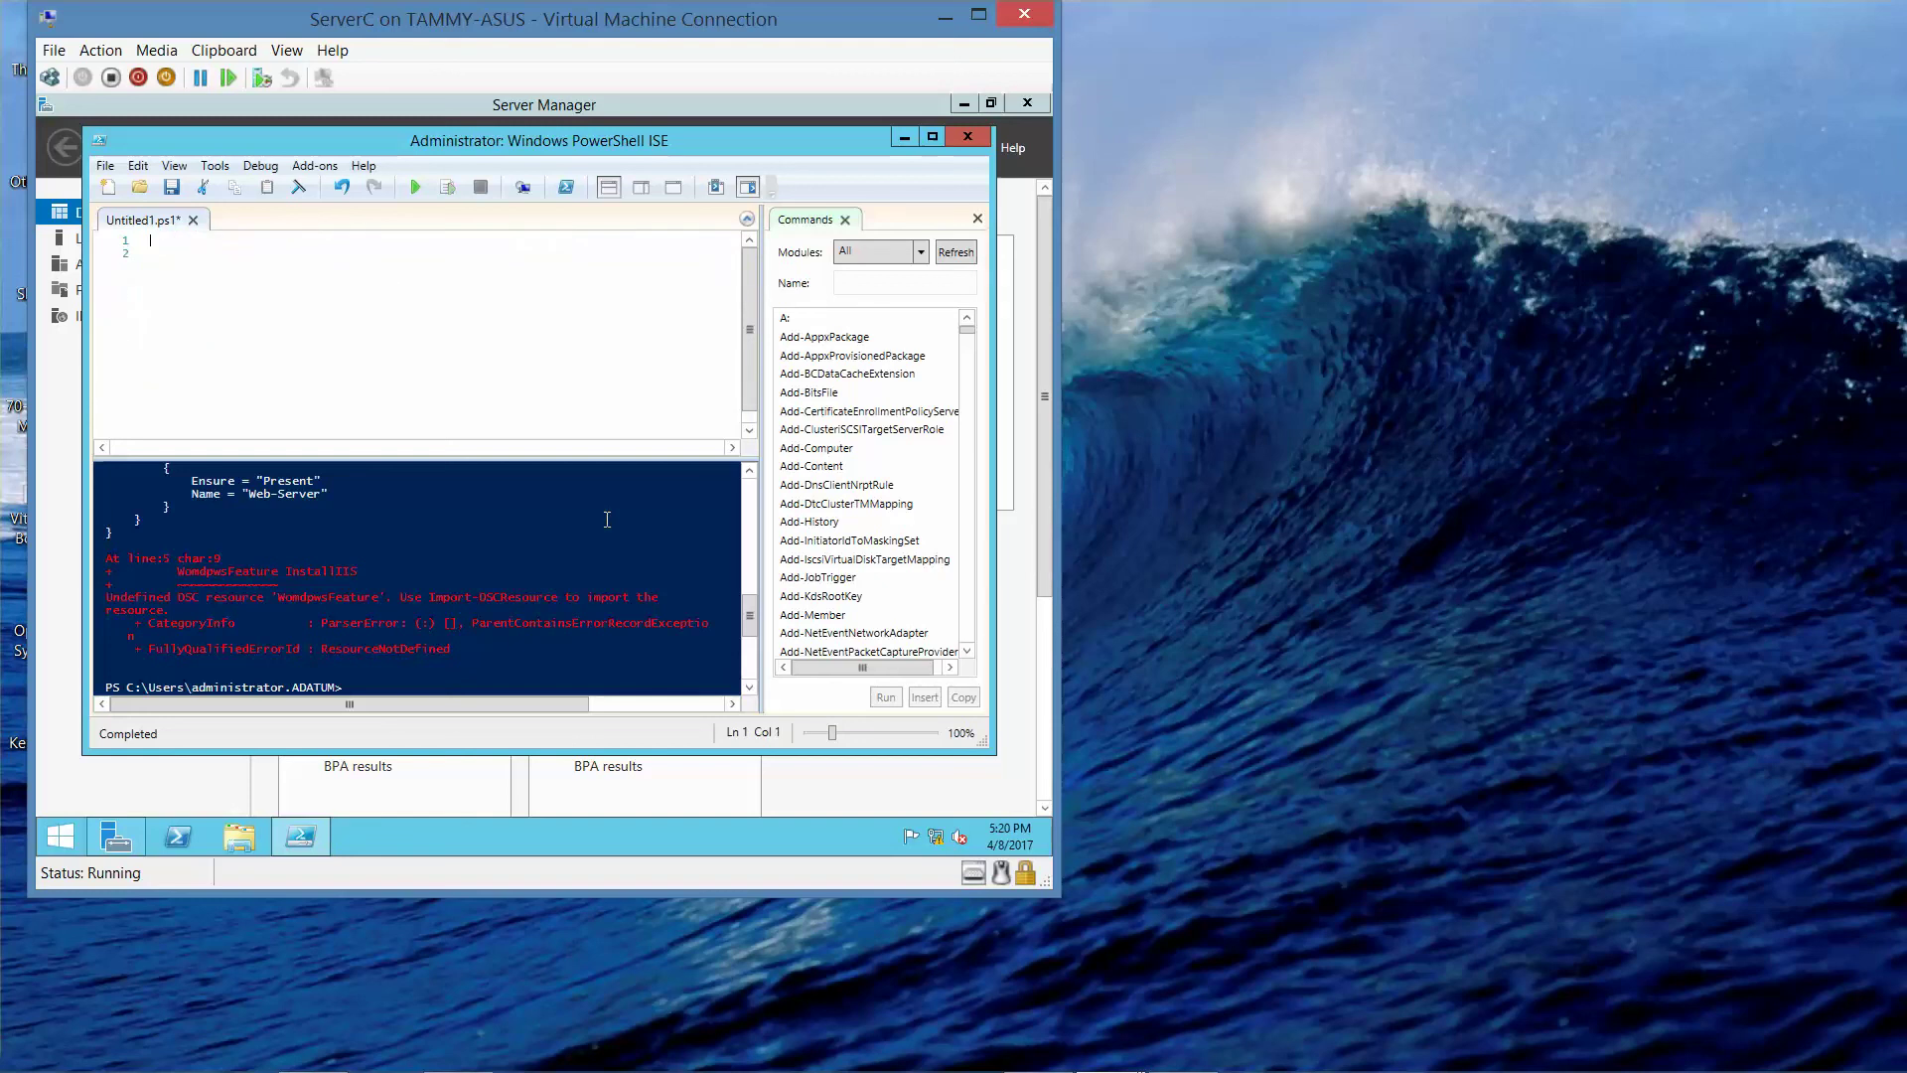
{"action": "key", "text": "BackSpace"}
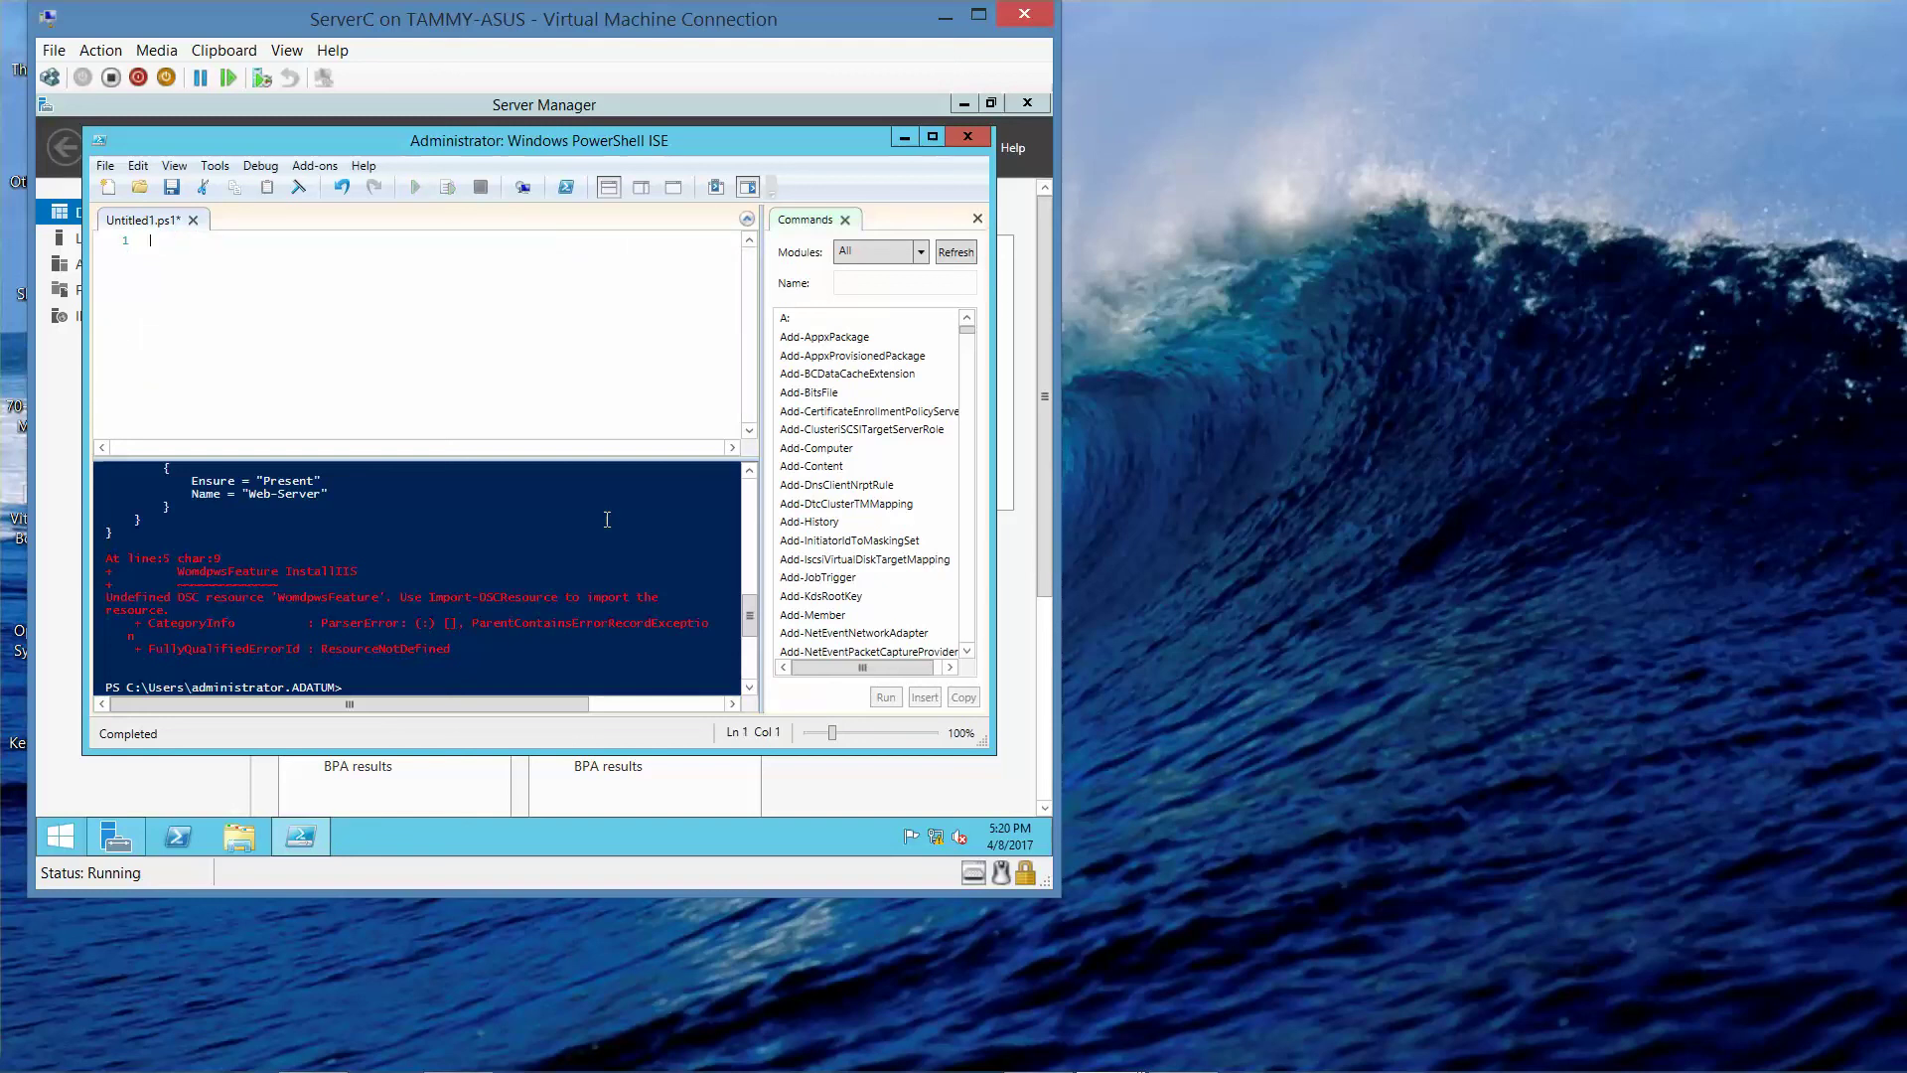
{"action": "type", "text": "Configuration CompanyWeb"}
{"action": "key", "text": "Return"}
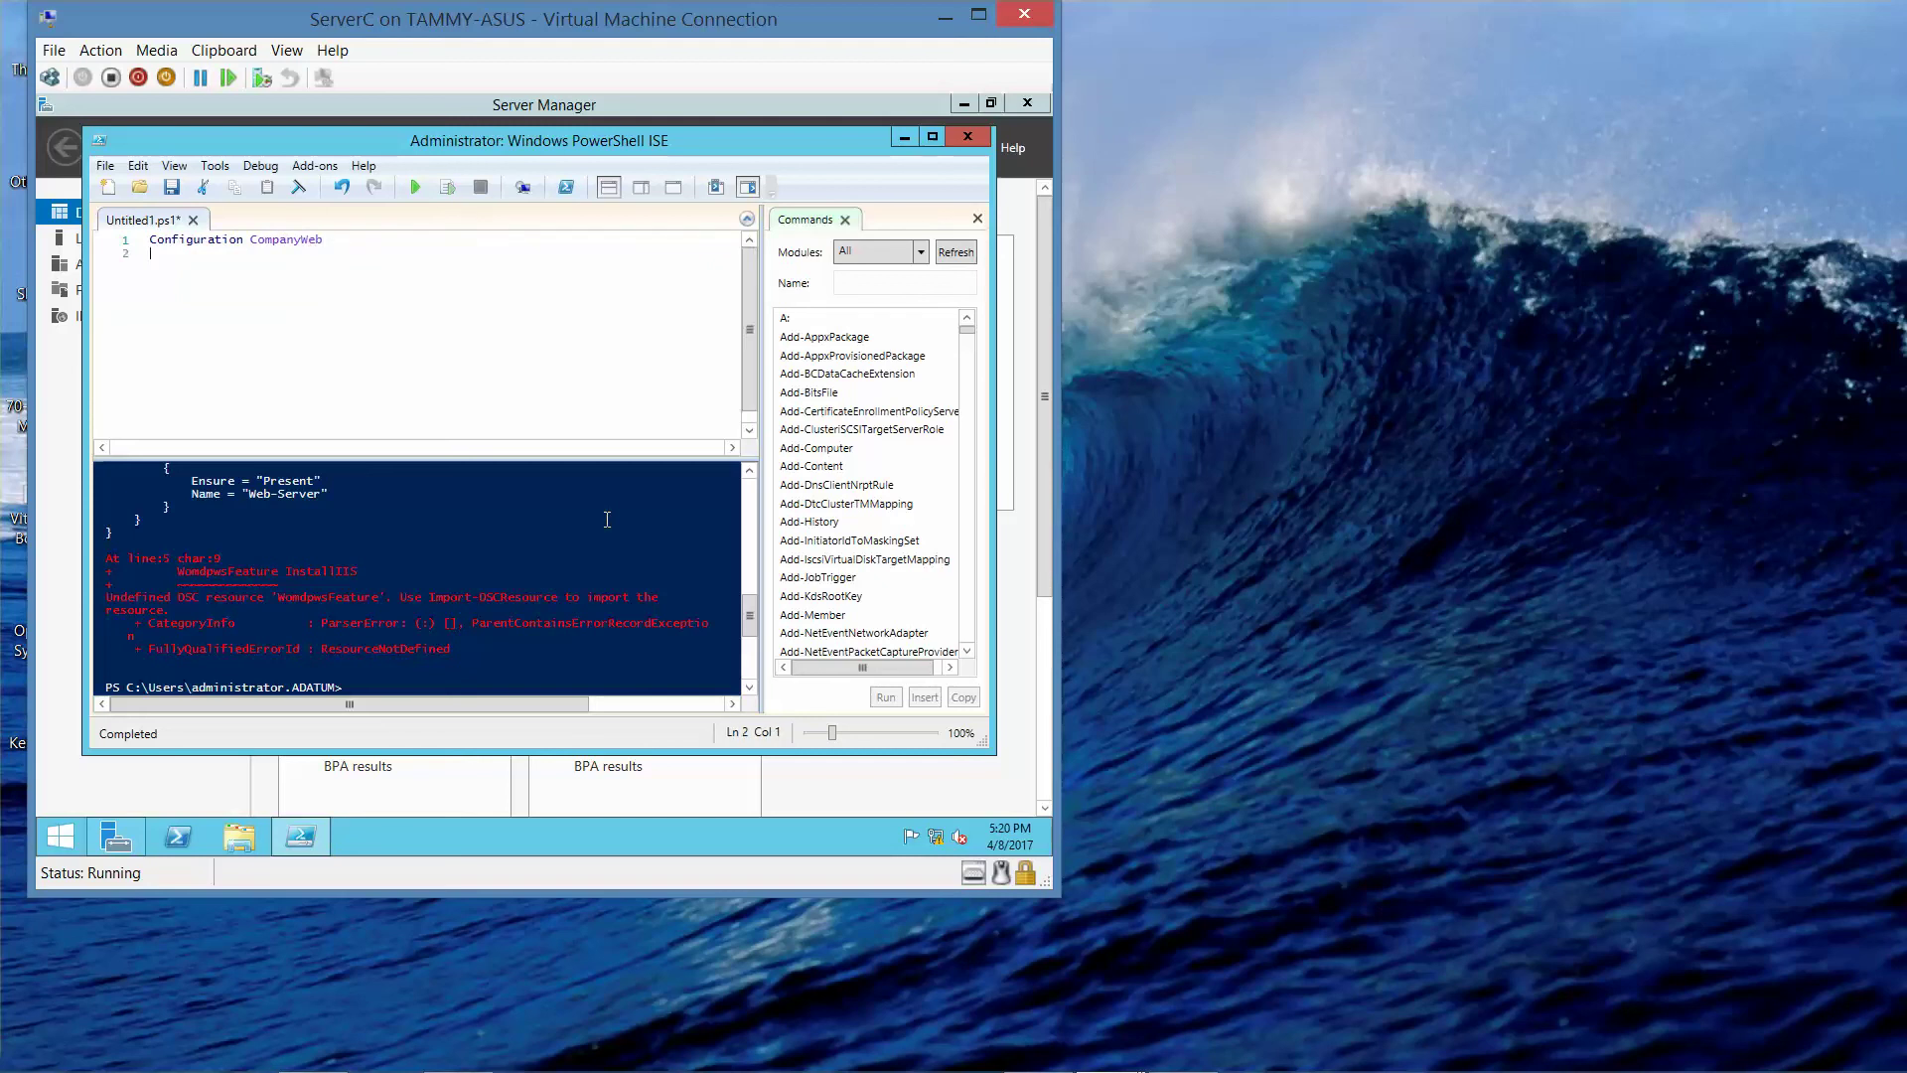
{"action": "type", "text": "{"}
{"action": "key", "text": "Return"}
{"action": "key", "text": "BackSpace"}
{"action": "type", "text": "Node \"ServerC\""}
- Show ServerC's Local Server page in Server Manager, then bring the ISE script back in front
{"action": "left_click_drag", "start_coordinate": [578, 140], "coordinate": [626, 348]}
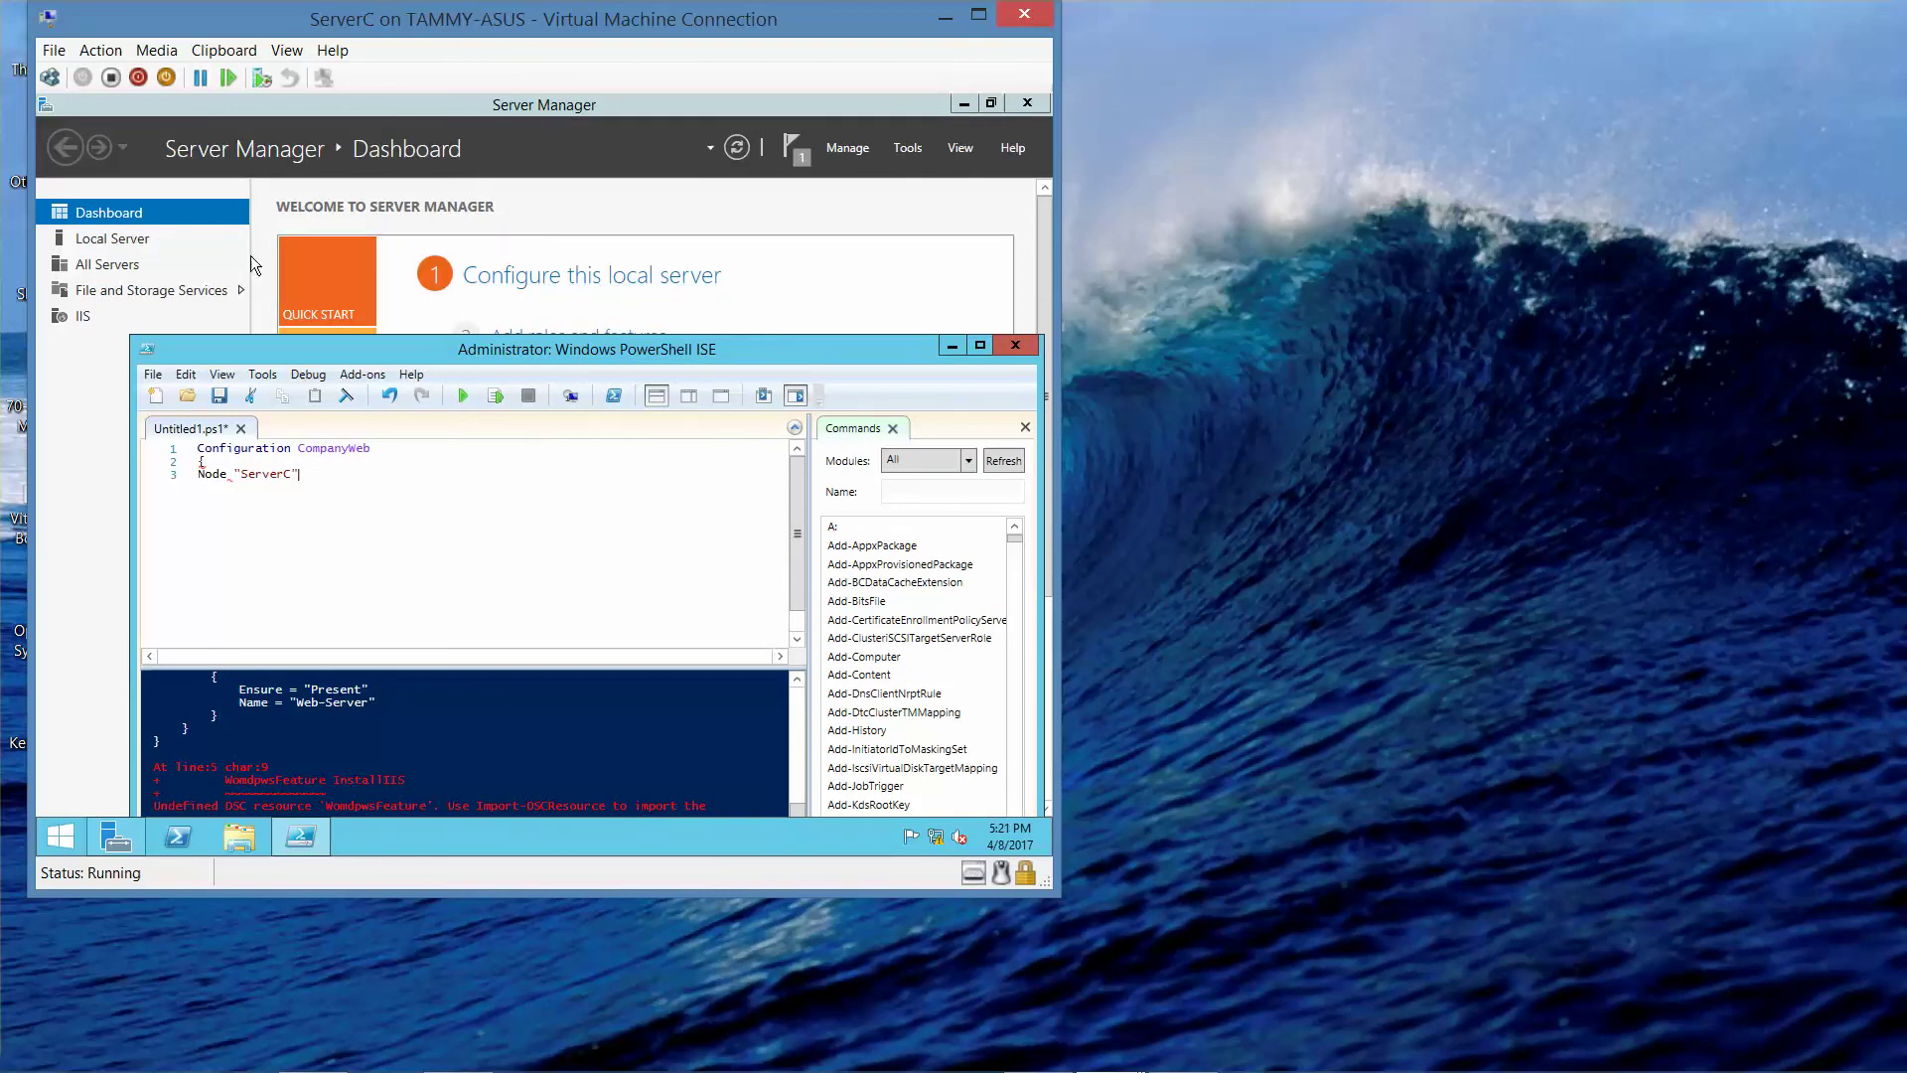
{"action": "left_click", "coordinate": [112, 239]}
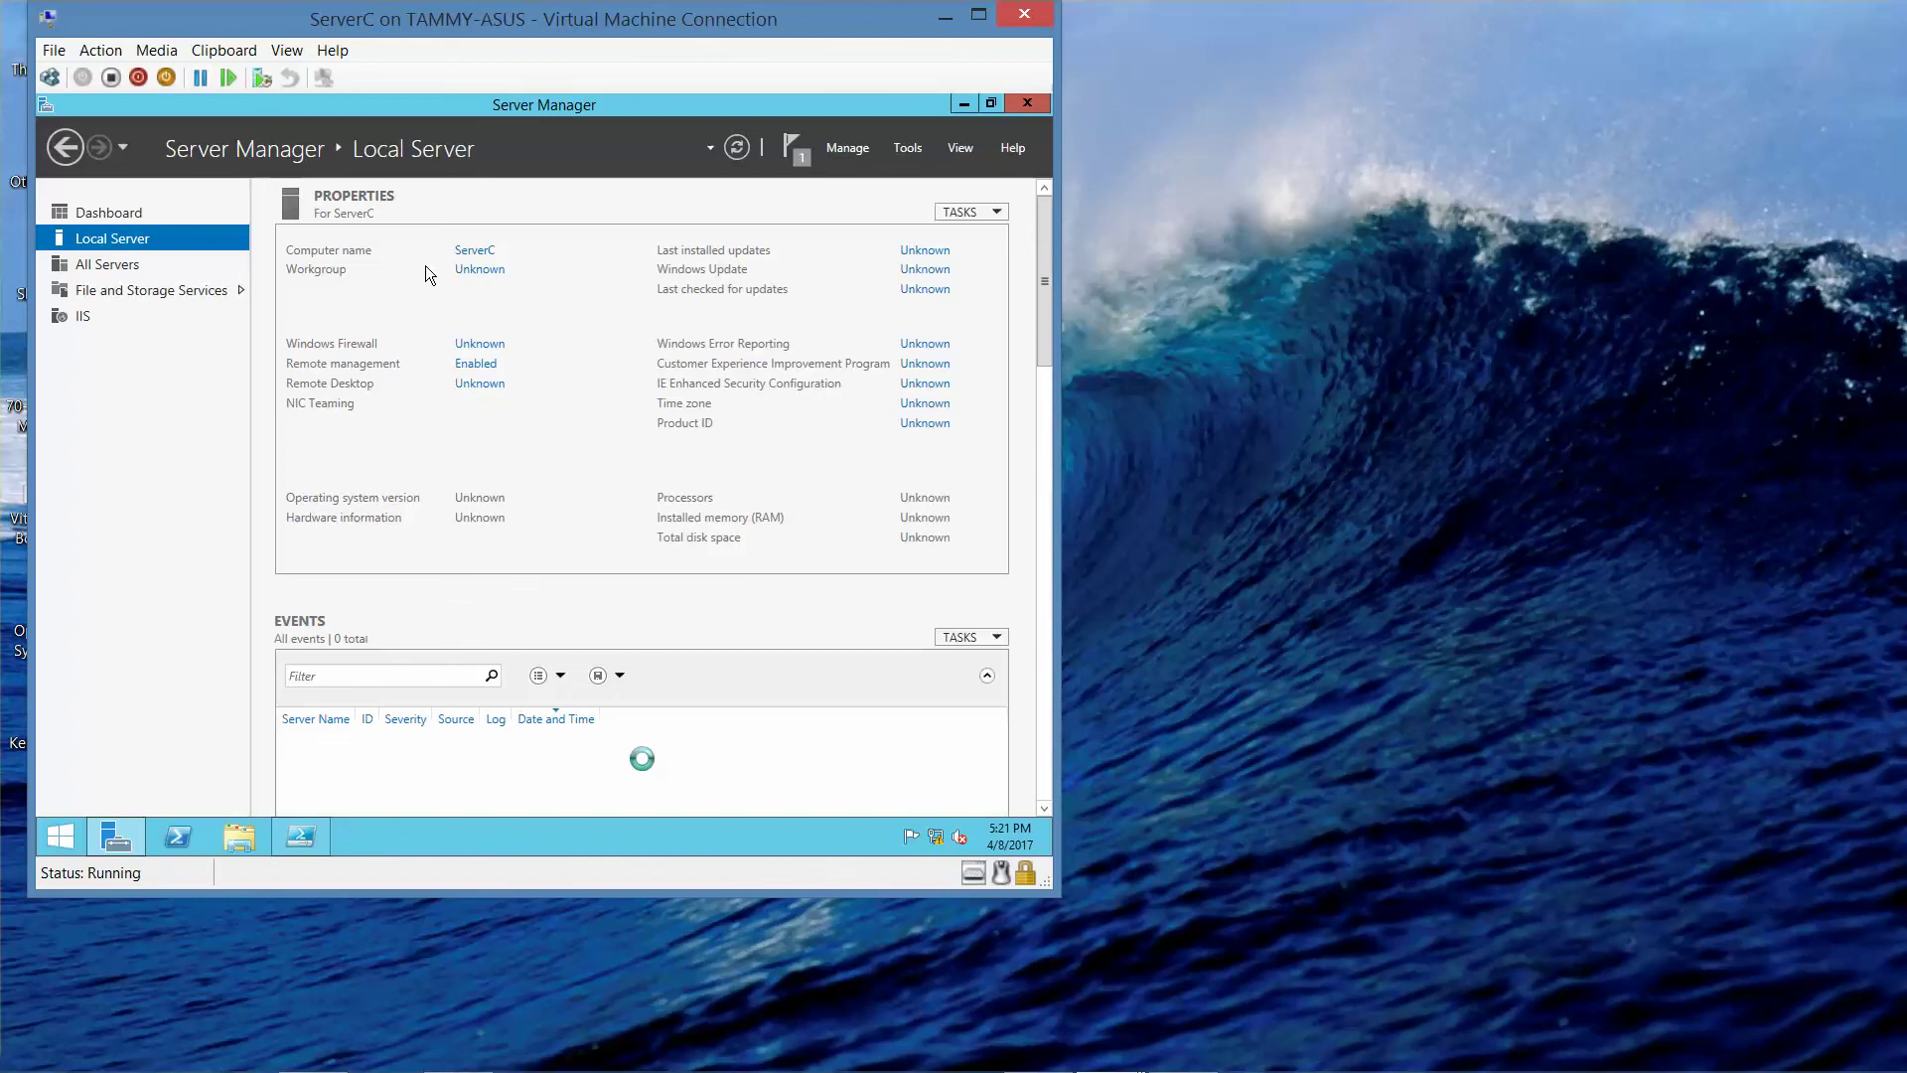
{"action": "left_click", "coordinate": [300, 827]}
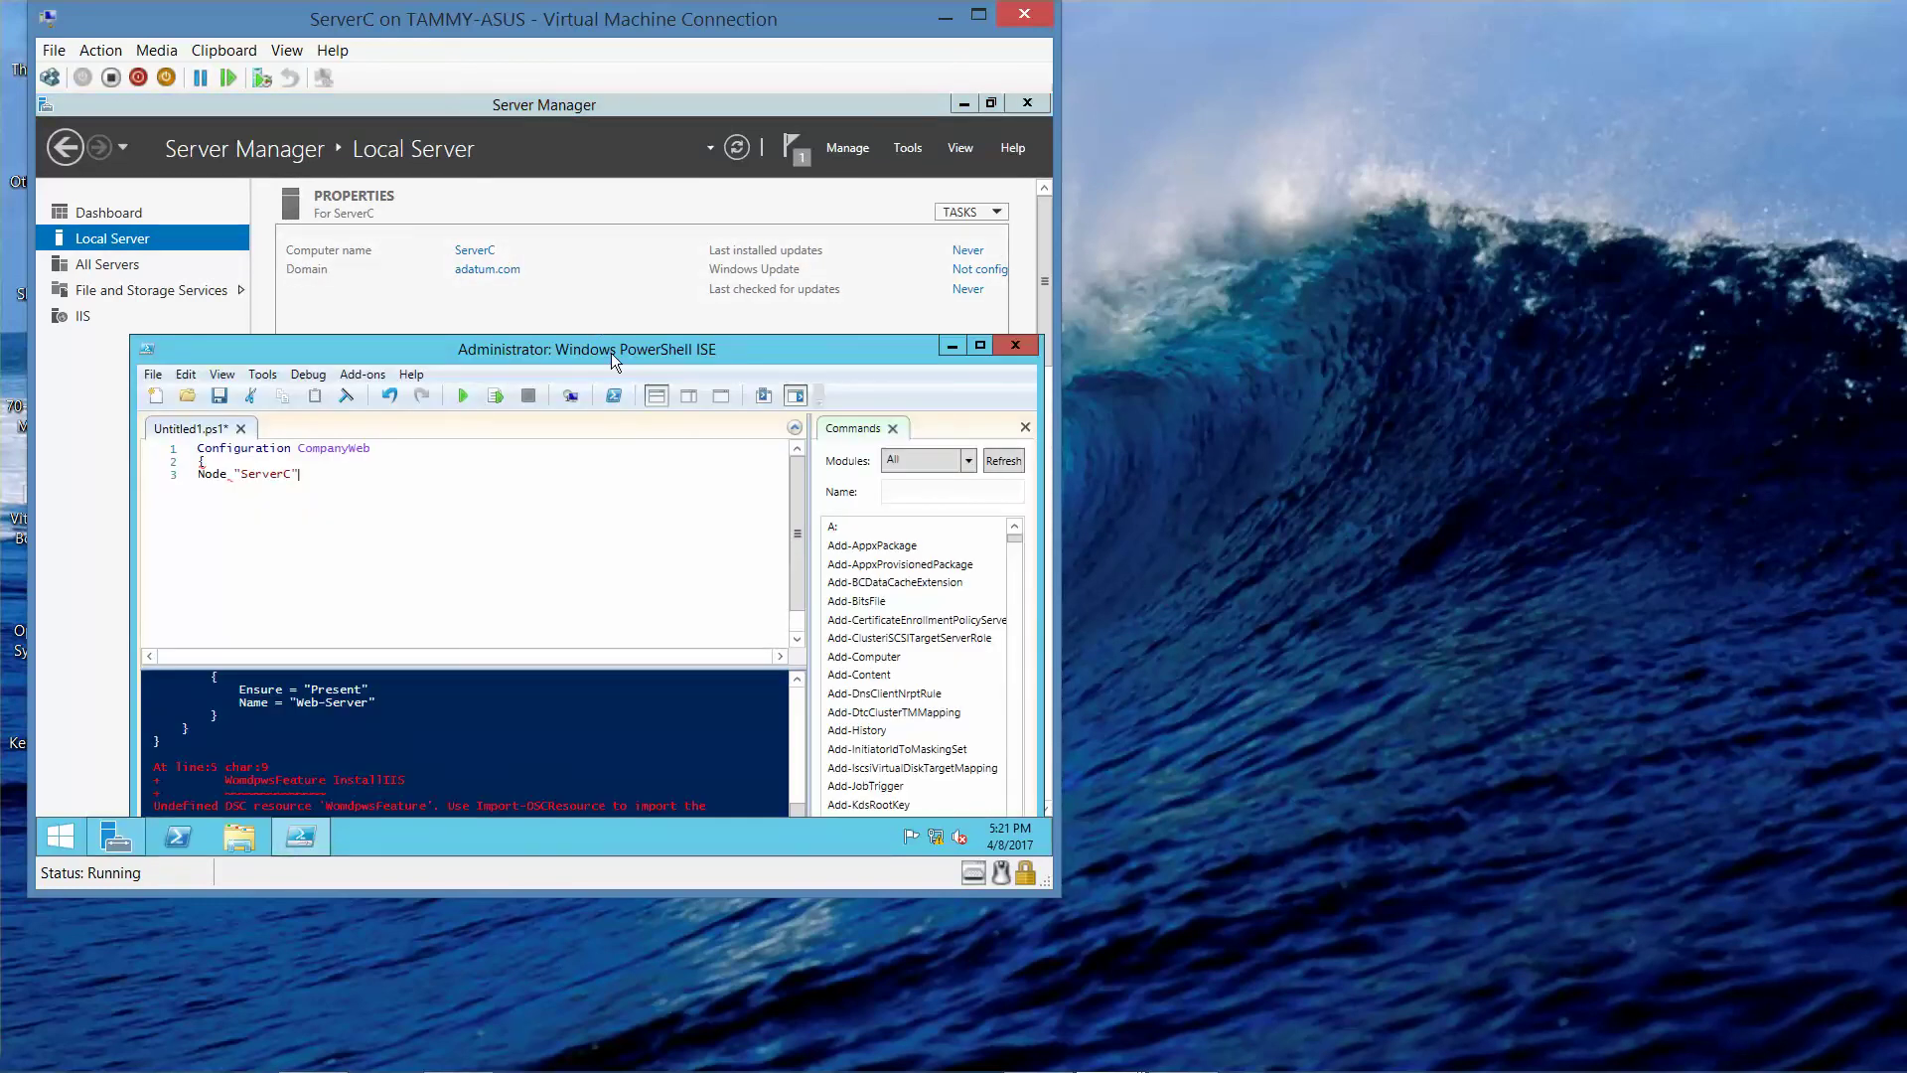
{"action": "left_click_drag", "start_coordinate": [611, 353], "coordinate": [586, 179]}
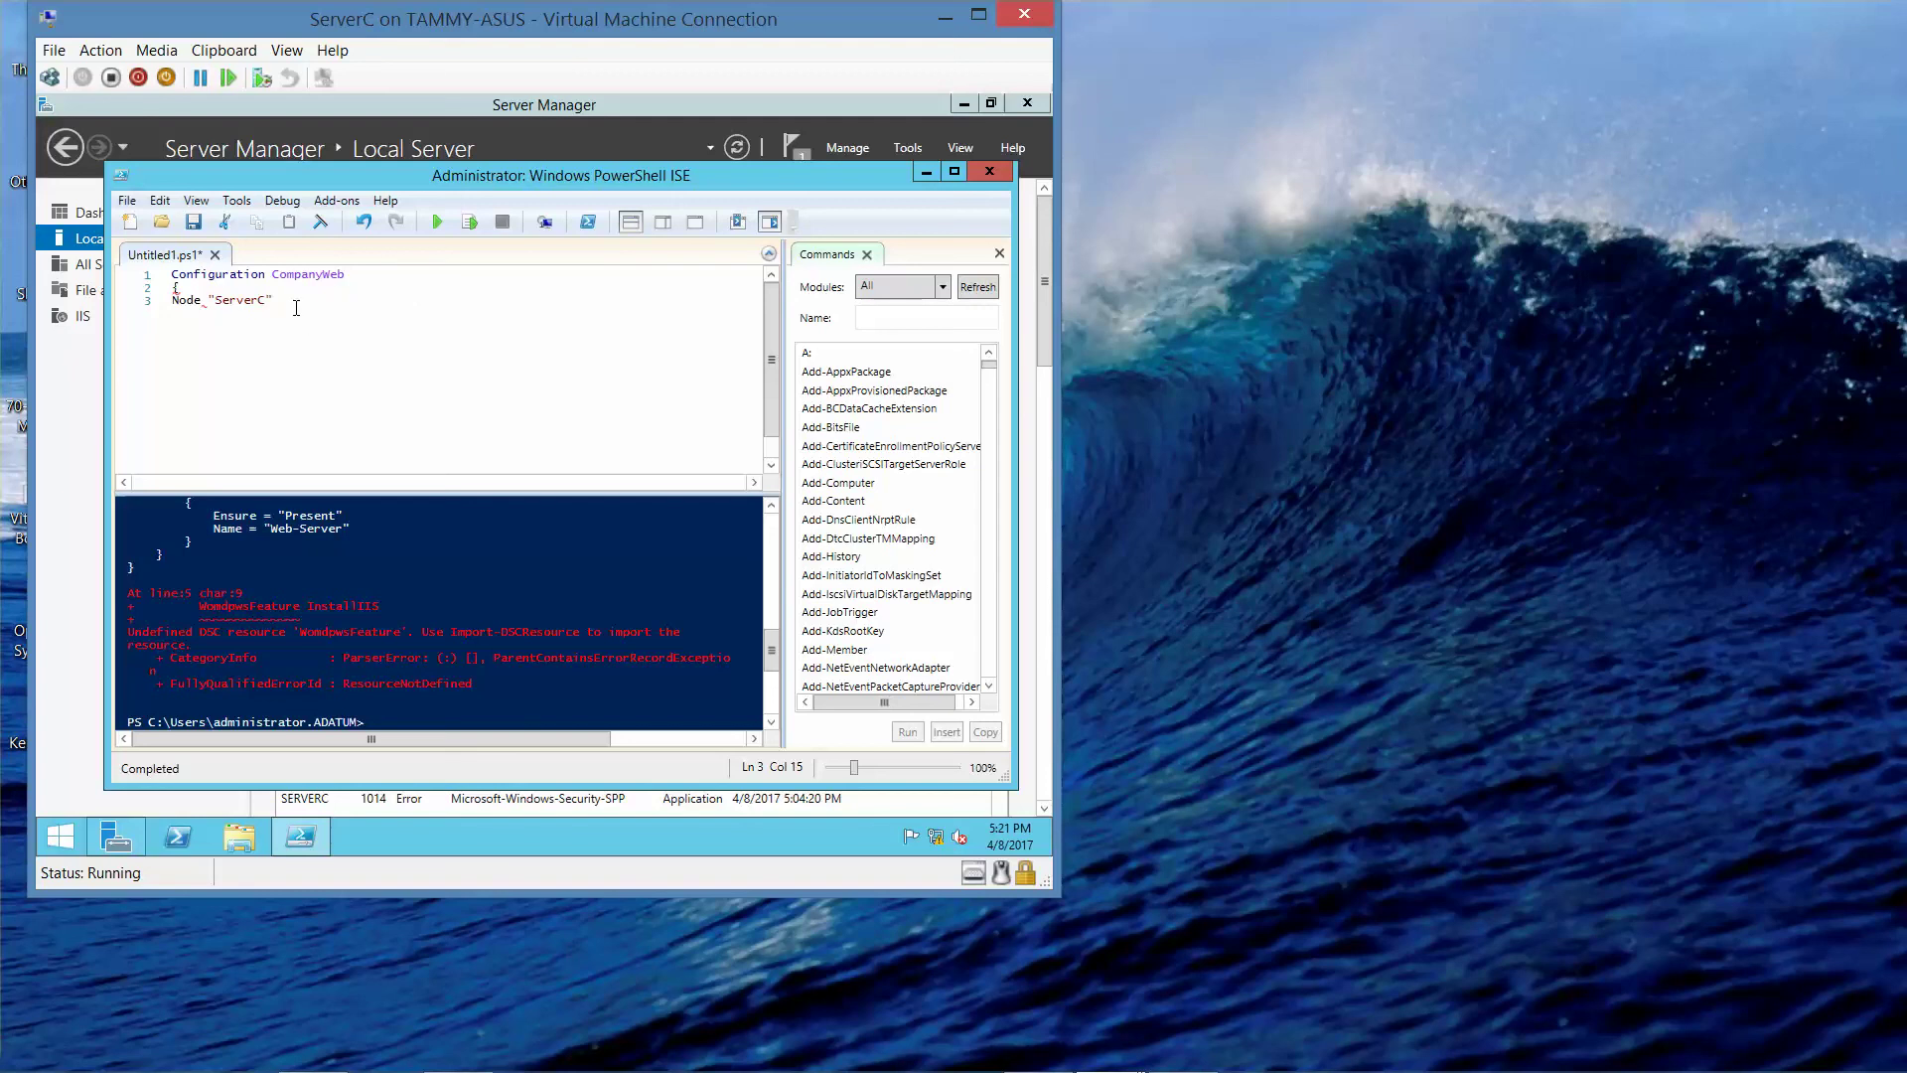
- Add the Node's opening brace and a WindowsFeature InstallIIS line with its own brace
{"action": "key", "text": "Return"}
{"action": "type", "text": "{"}
{"action": "key", "text": "Return"}
{"action": "type", "text": "WindowsFeature InstallIIS"}
{"action": "key", "text": "Return"}
{"action": "type", "text": "{"}
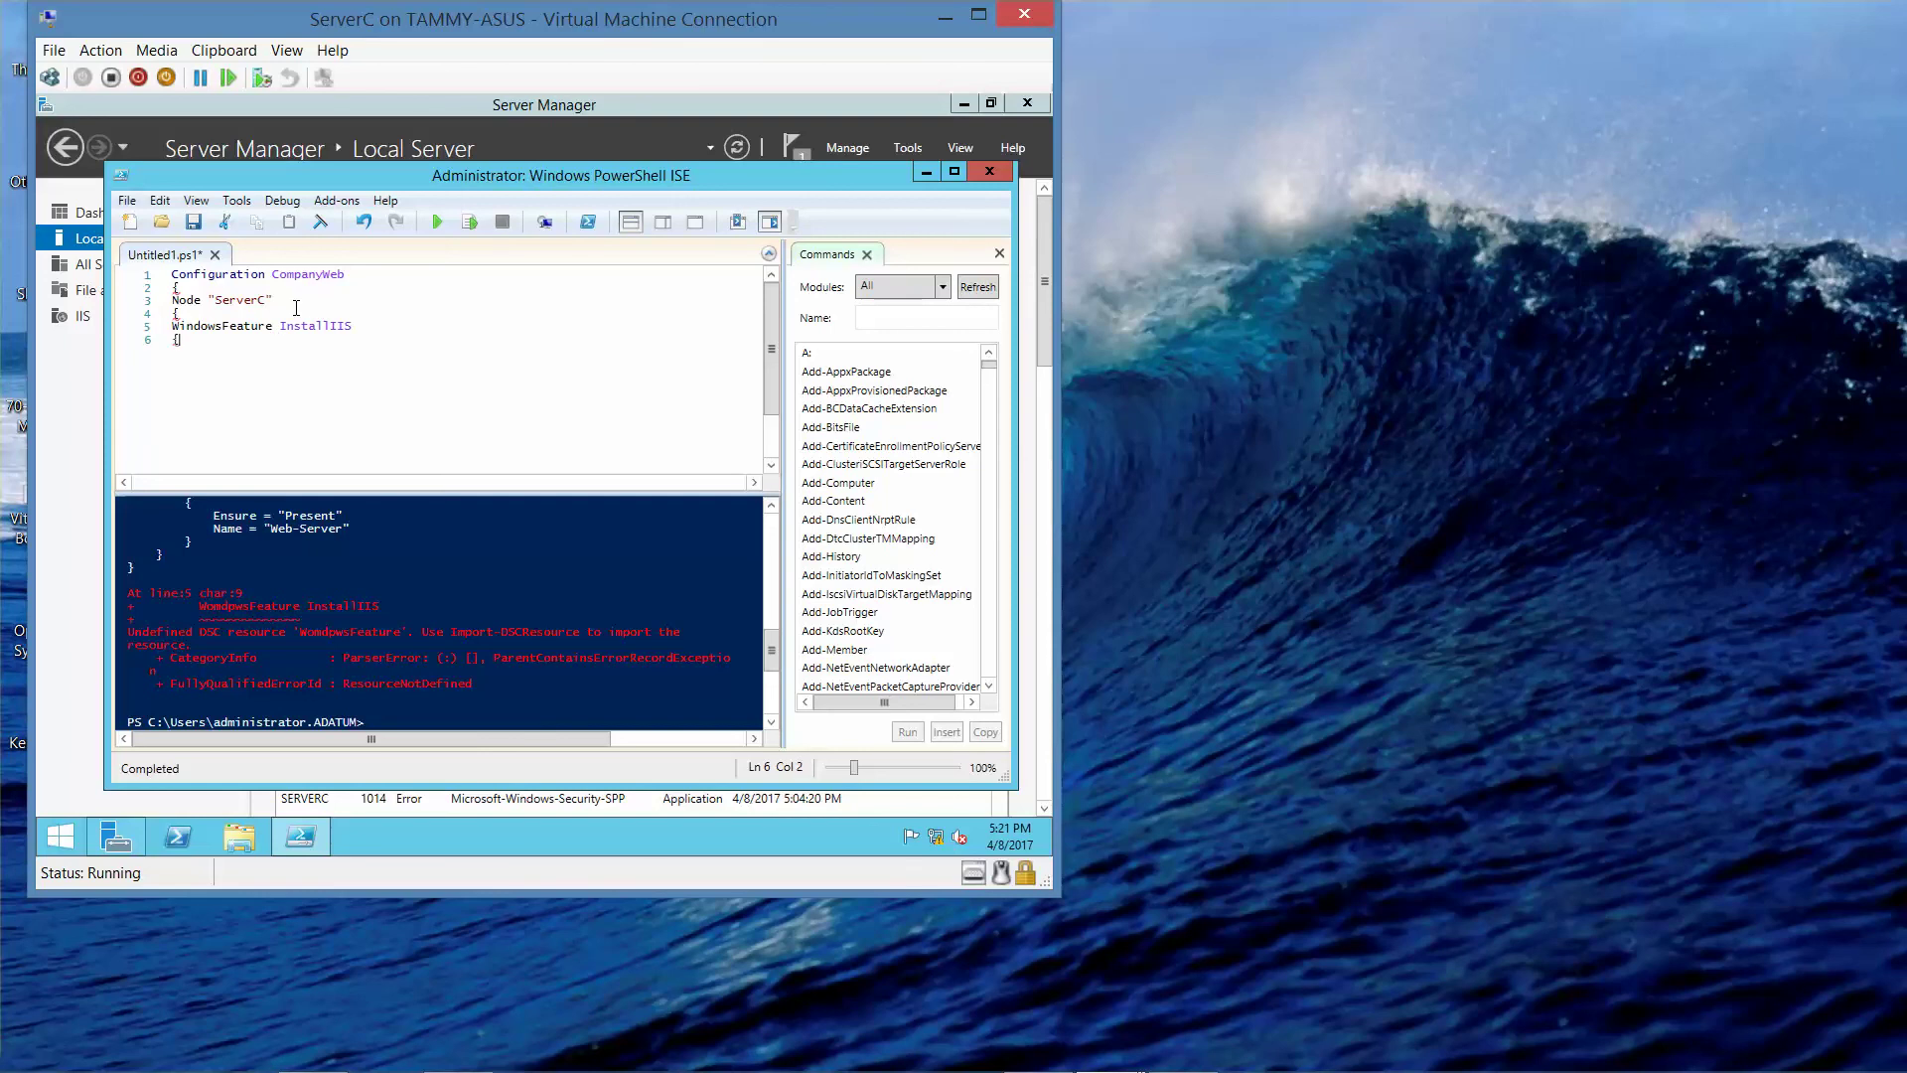
- Fill in Ensure = "Present" and Name = "Web-Server", then close all three braces
{"action": "key", "text": "Return"}
{"action": "type", "text": "Ensure = \"Present\""}
{"action": "key", "text": "Return"}
{"action": "type", "text": "Name = \"Web-"}
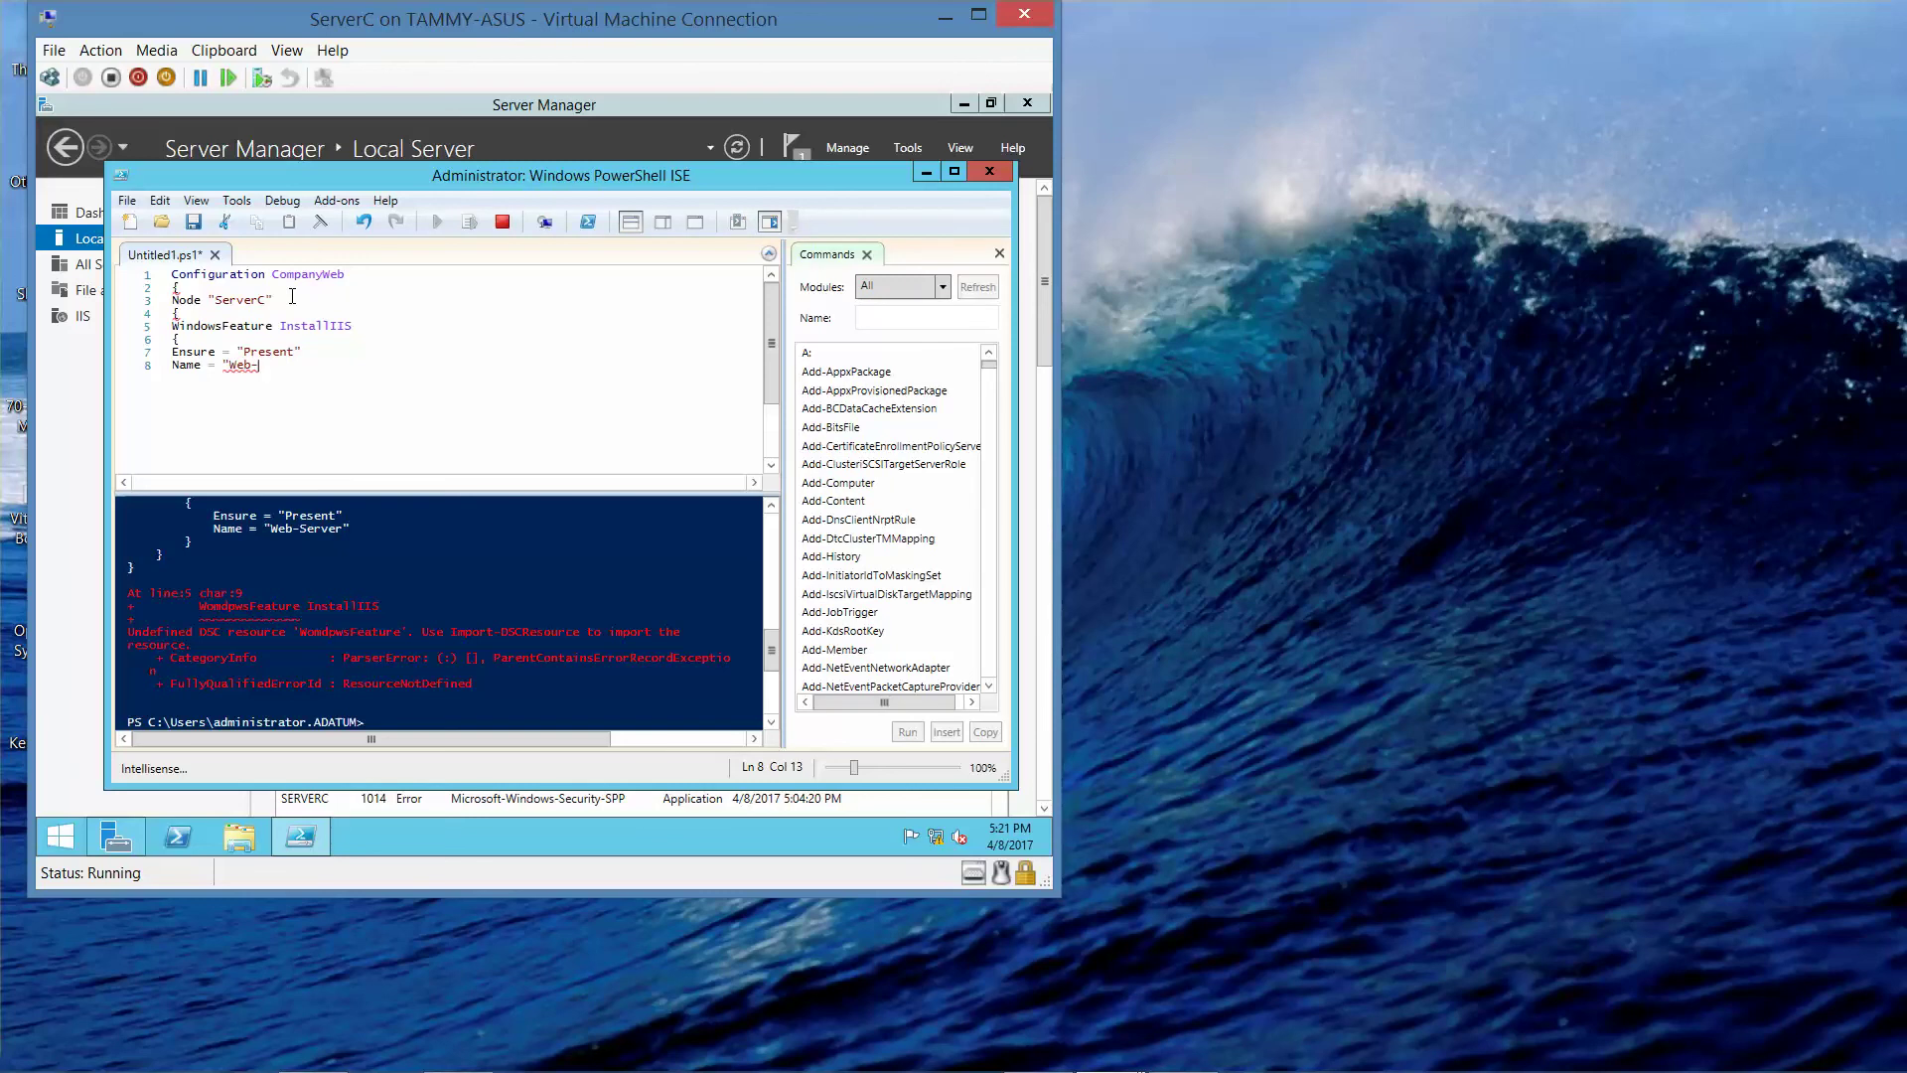
{"action": "type", "text": "Server\""}
{"action": "key", "text": "Return"}
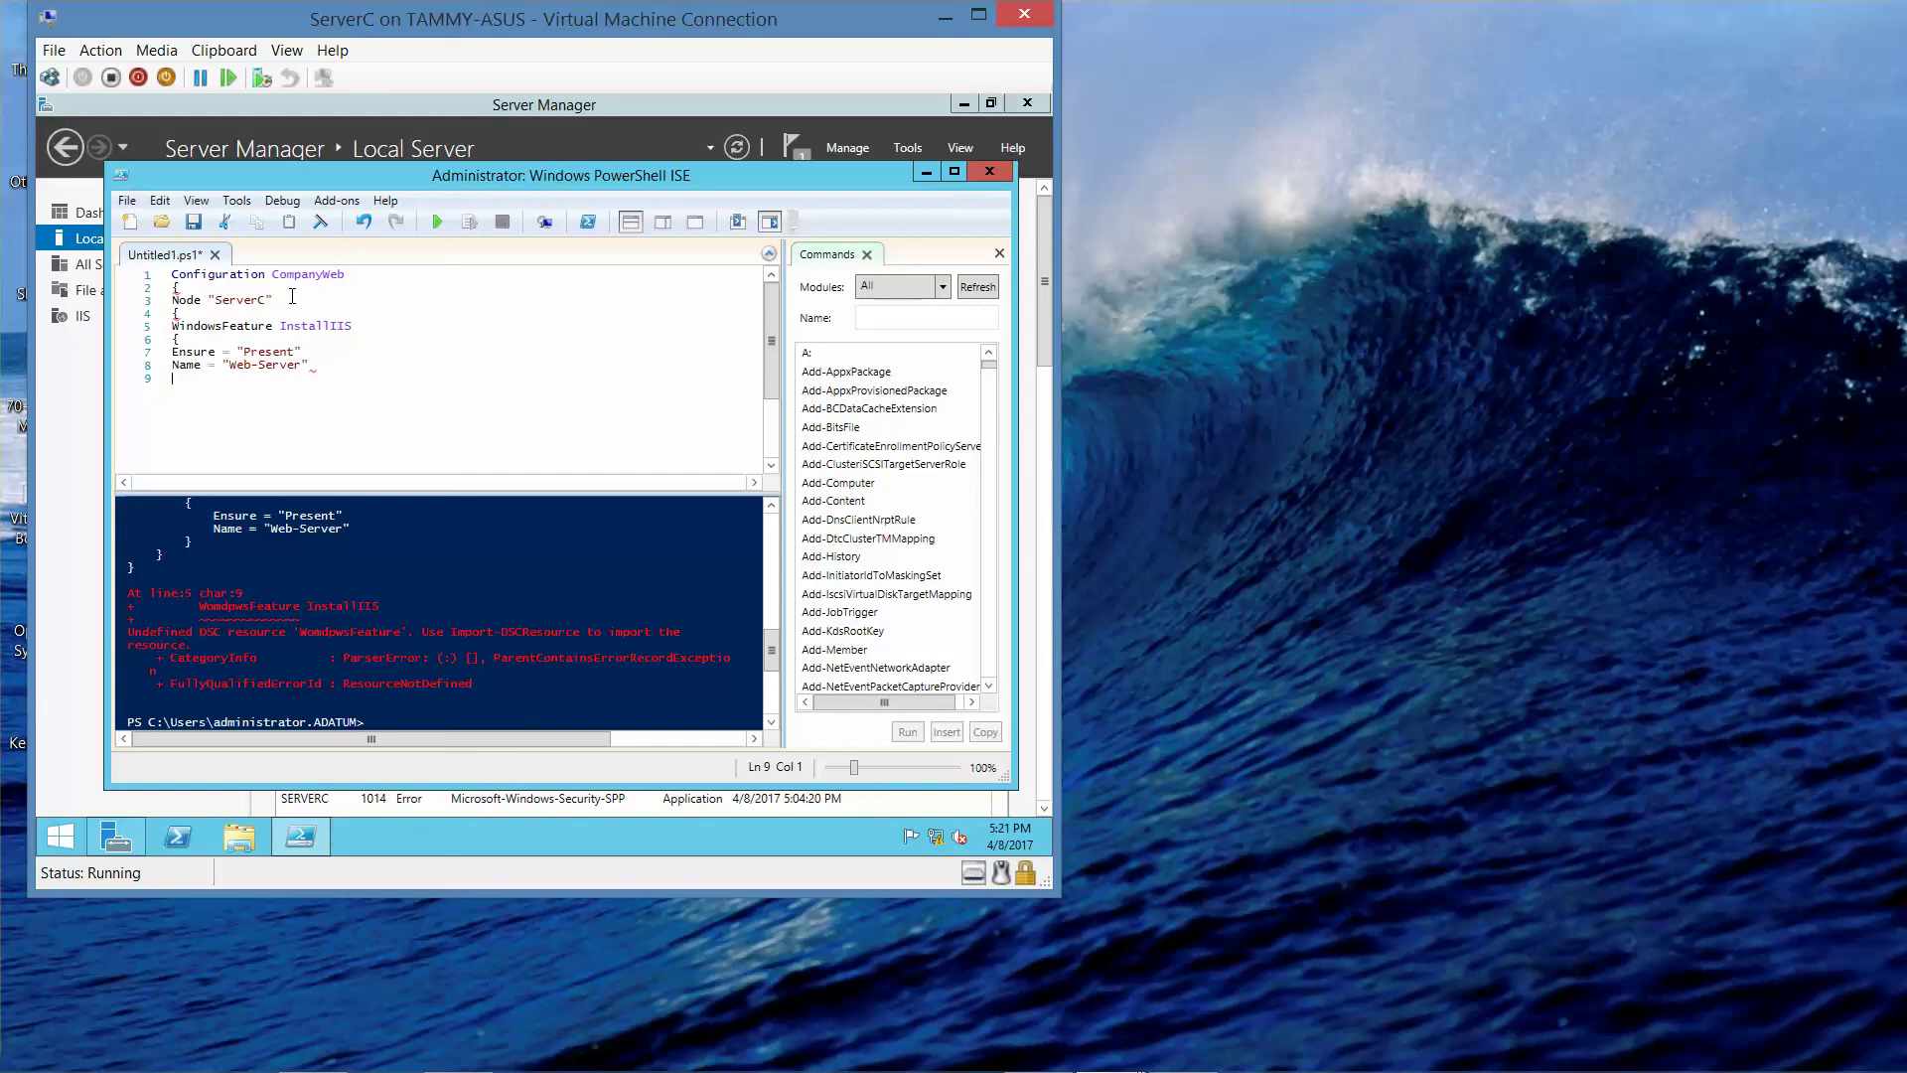
{"action": "type", "text": "}"}
{"action": "key", "text": "Return"}
{"action": "type", "text": "}"}
{"action": "key", "text": "Return"}
{"action": "type", "text": "}"}
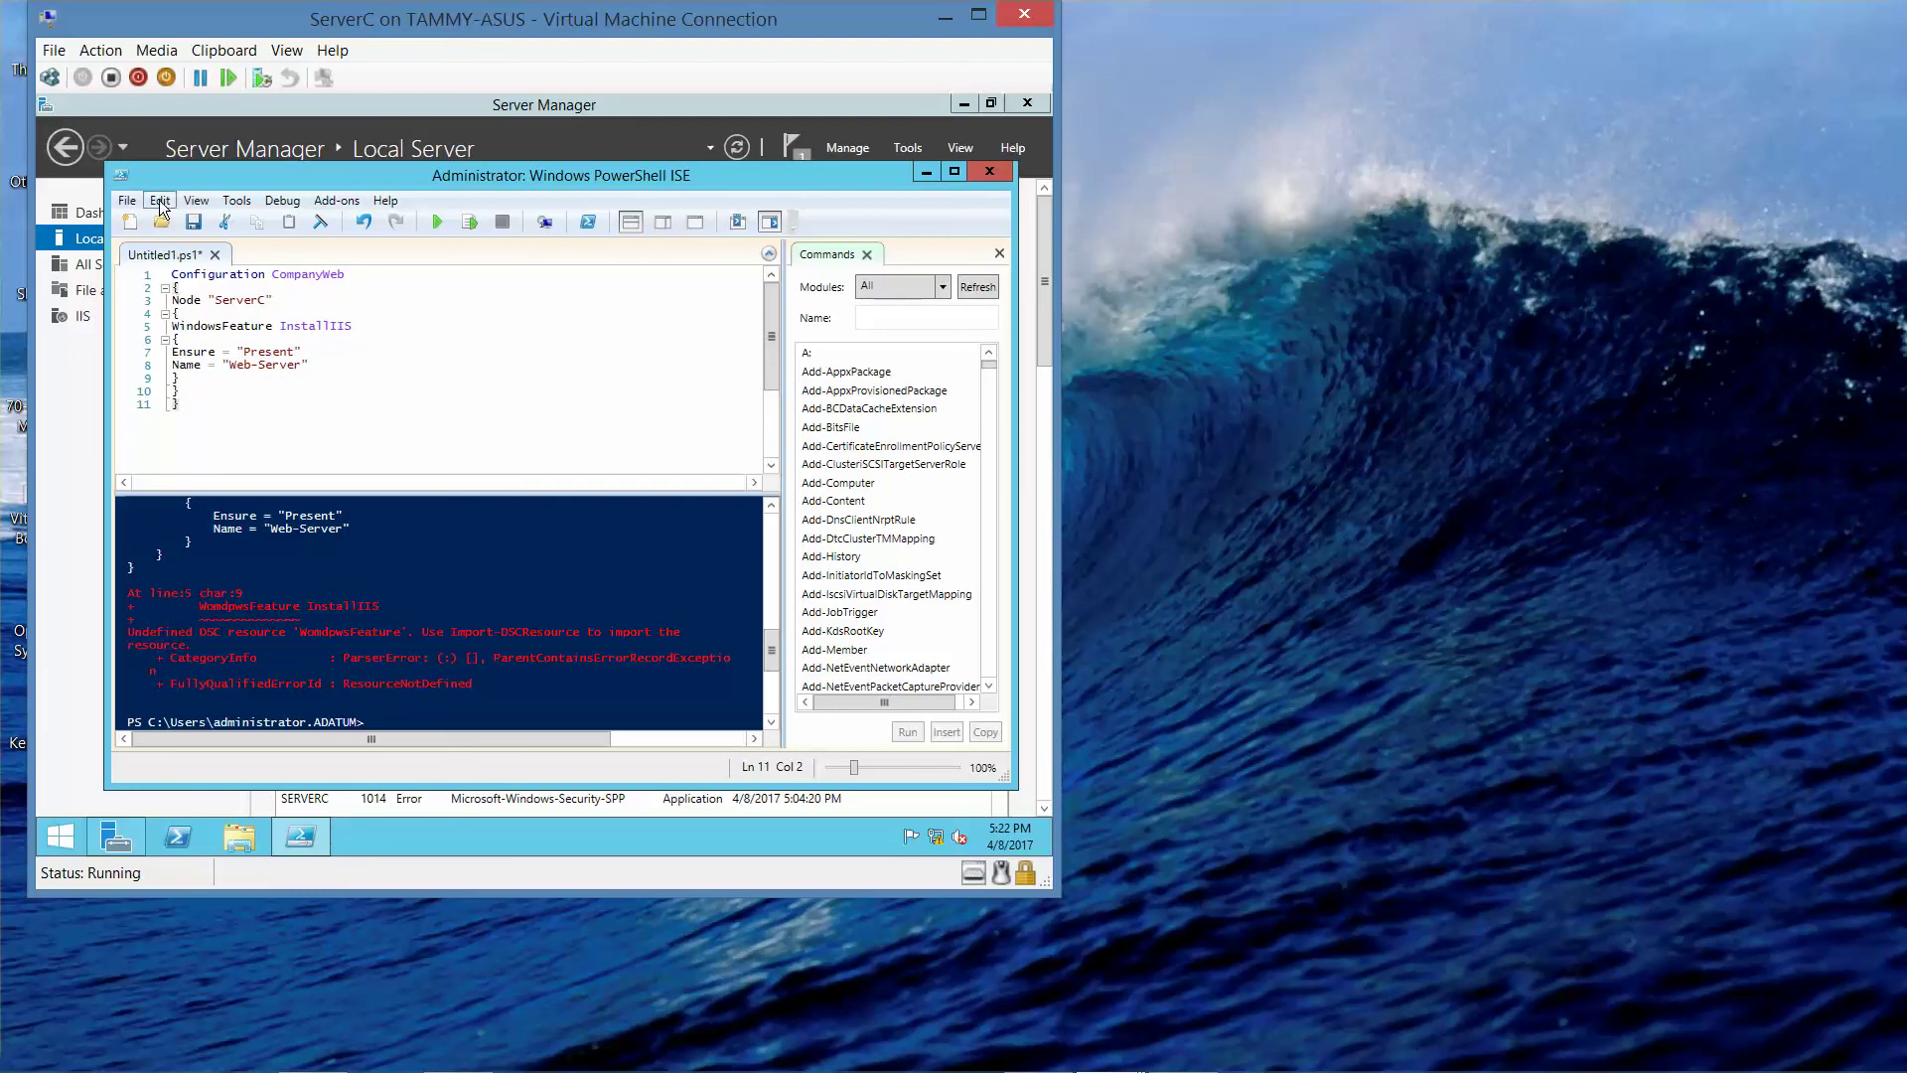
- Run the corrected CompanyWeb configuration script from the File menu
{"action": "left_click", "coordinate": [127, 200]}
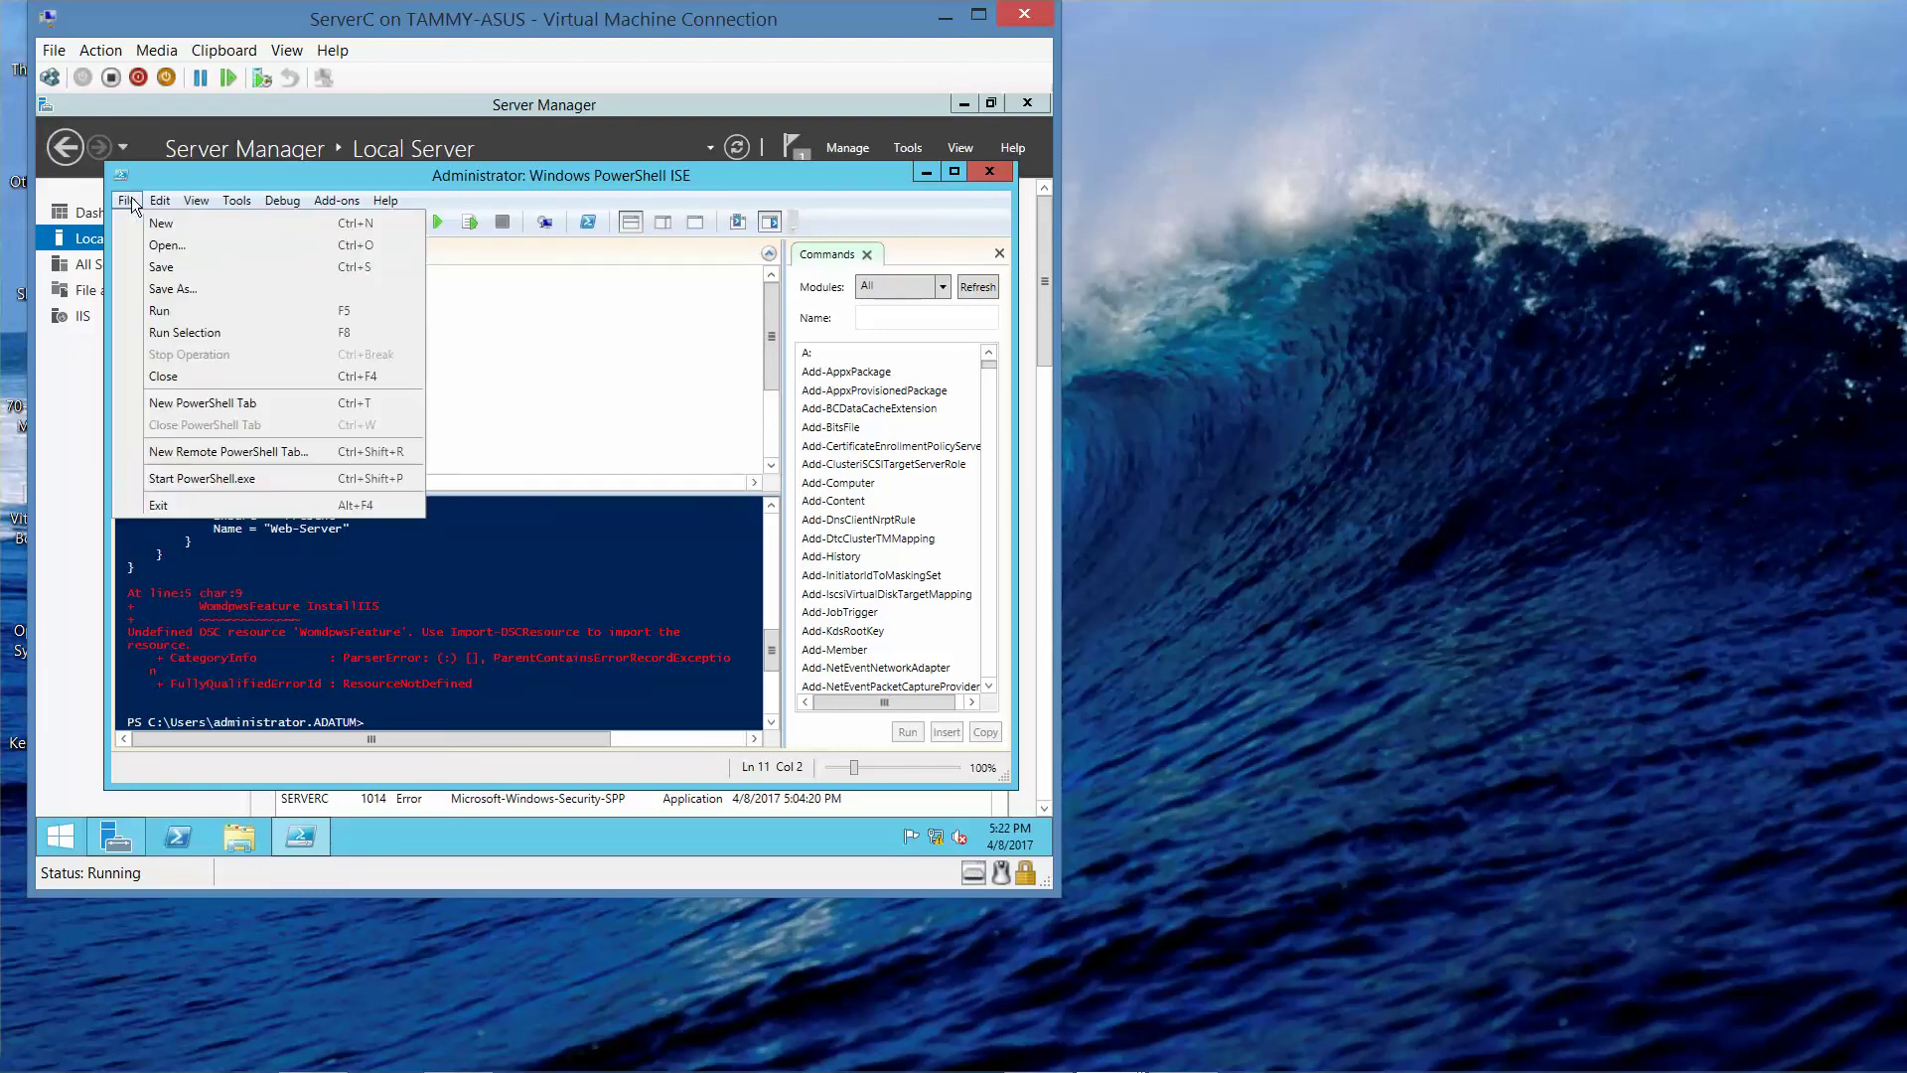
{"action": "left_click", "coordinate": [161, 311]}
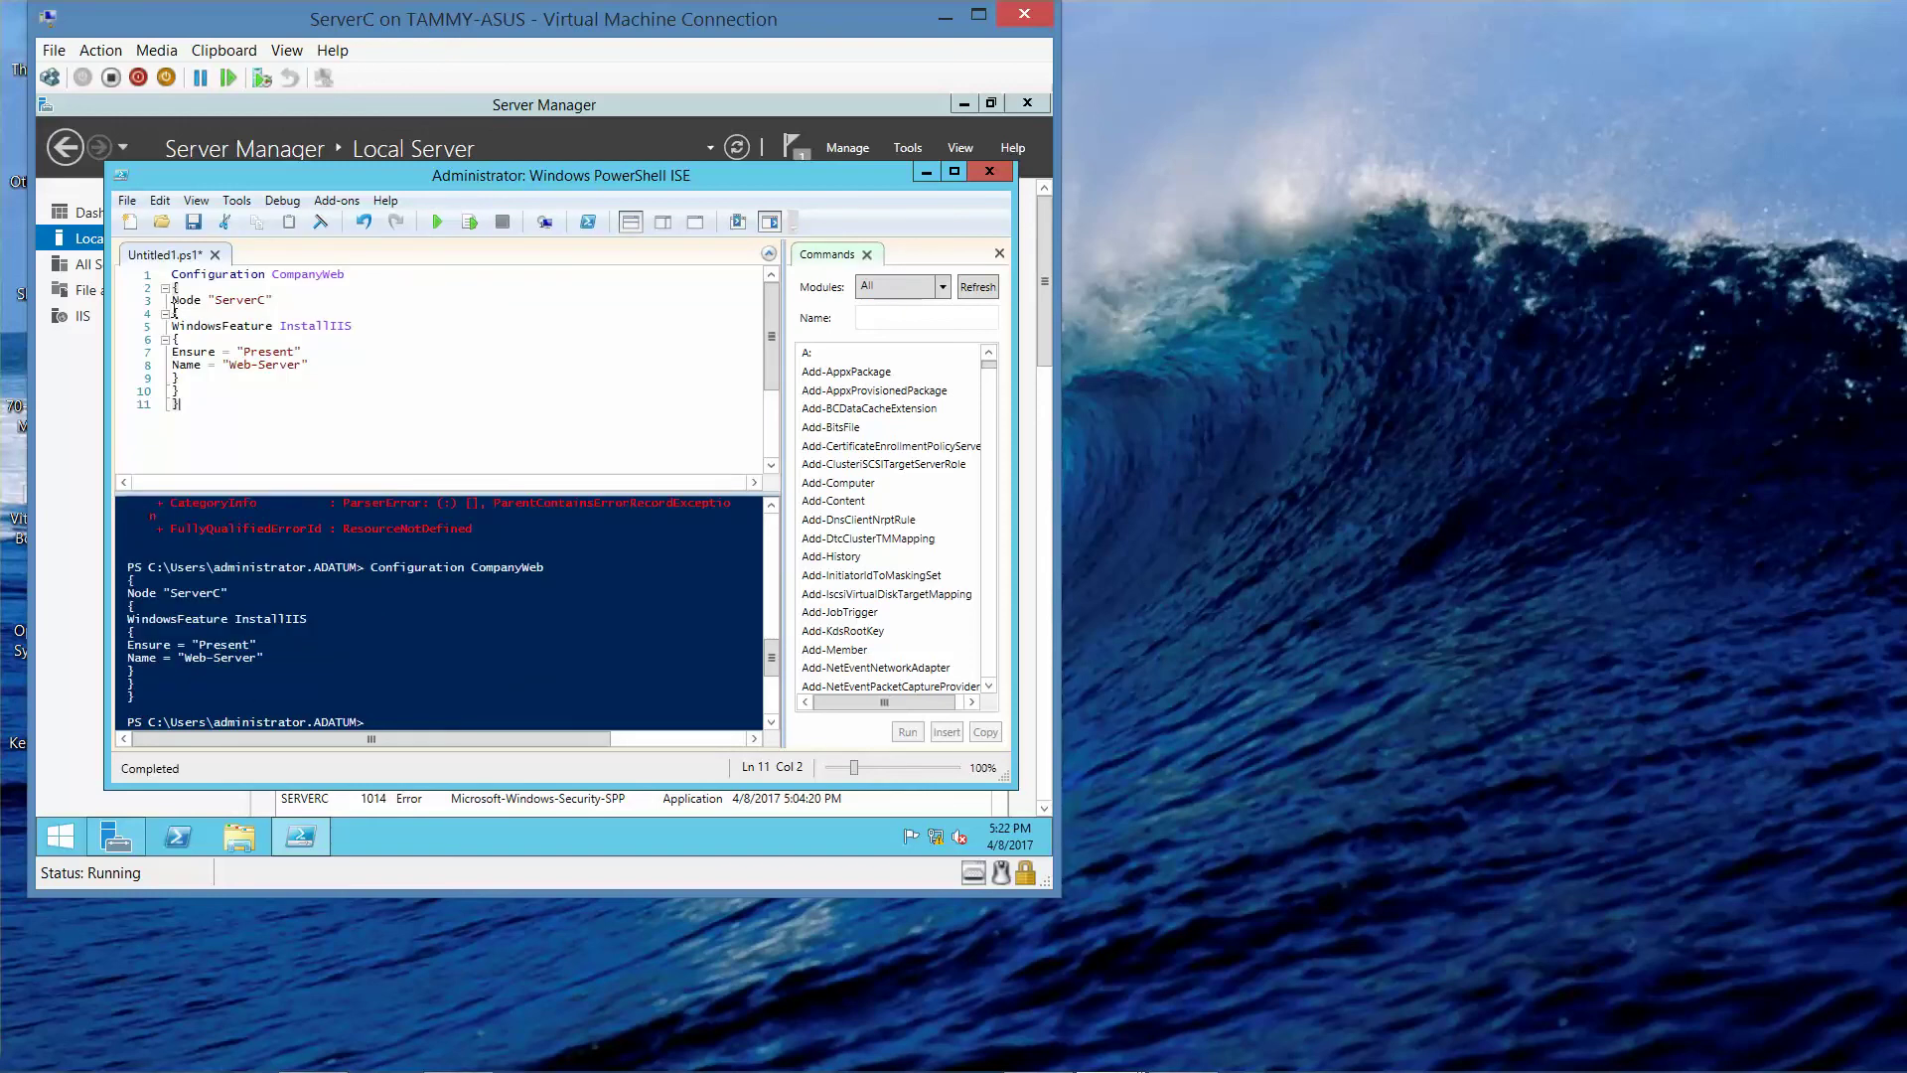